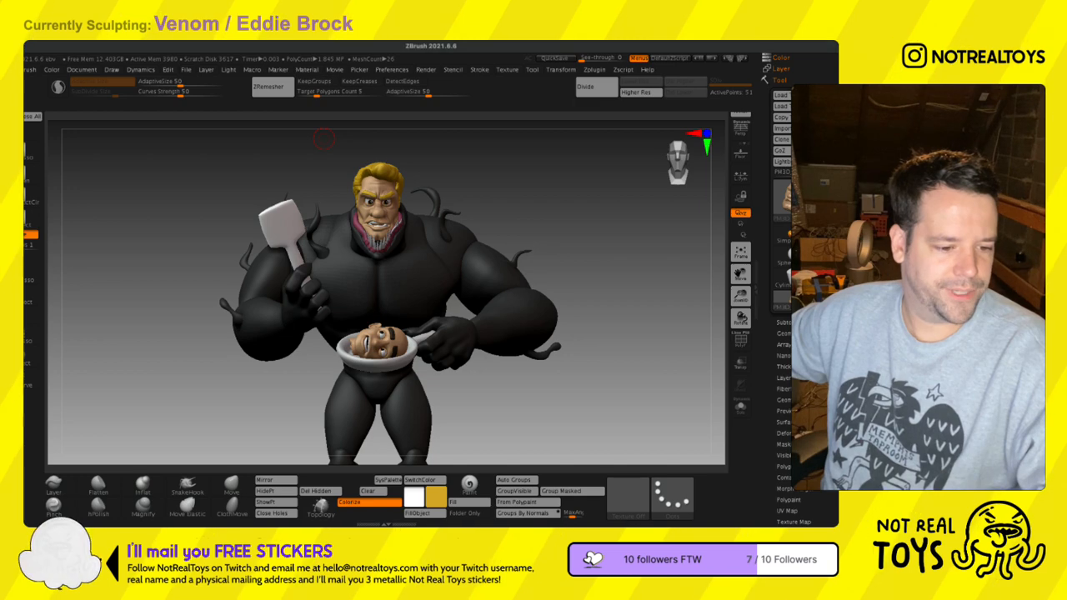
- Select the Move brush and adjust its draw size over the brow area for reshaping the character's face
drag(447, 225, 437, 218)
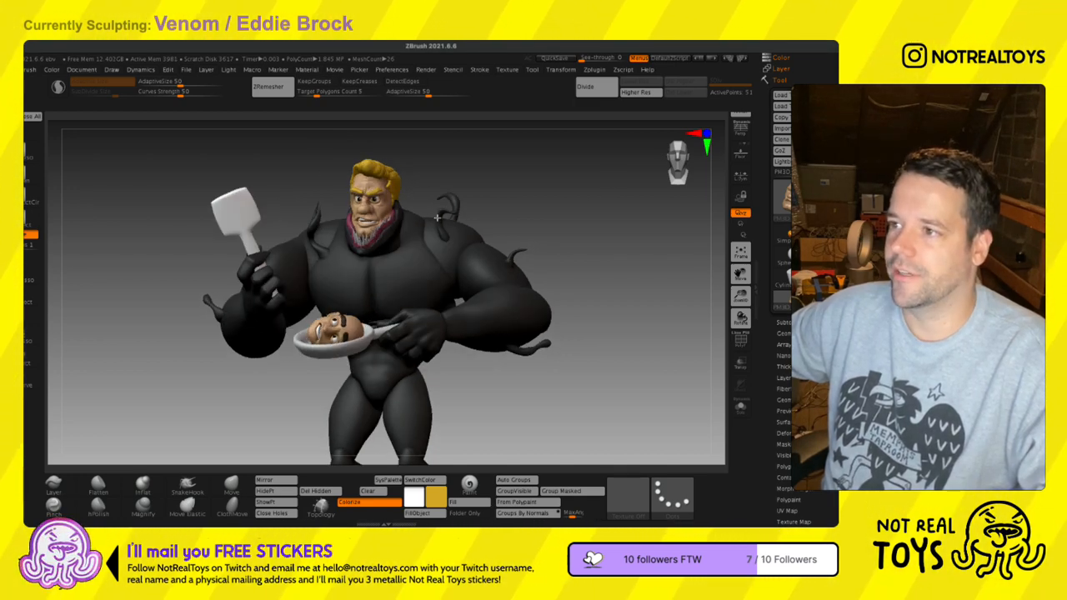
mouse_move(391, 289)
ctrl+right_down()
mouse_move(393, 248)
mouse_move(406, 298)
mouse_move(389, 273)
mouse_move(385, 286)
ctrl+right_up()
key(s)
key(s)
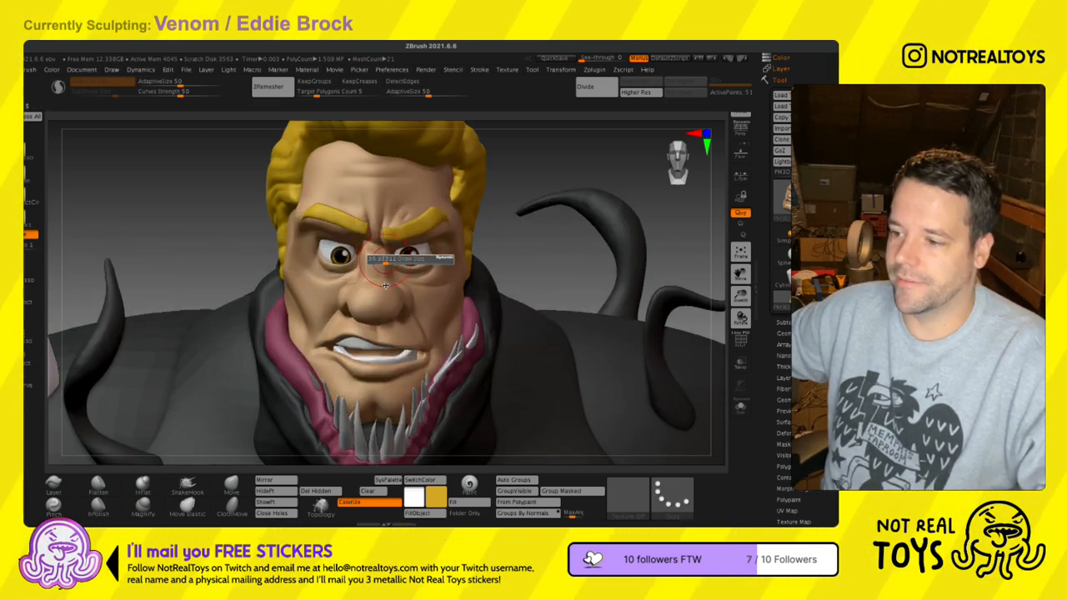
click(231, 485)
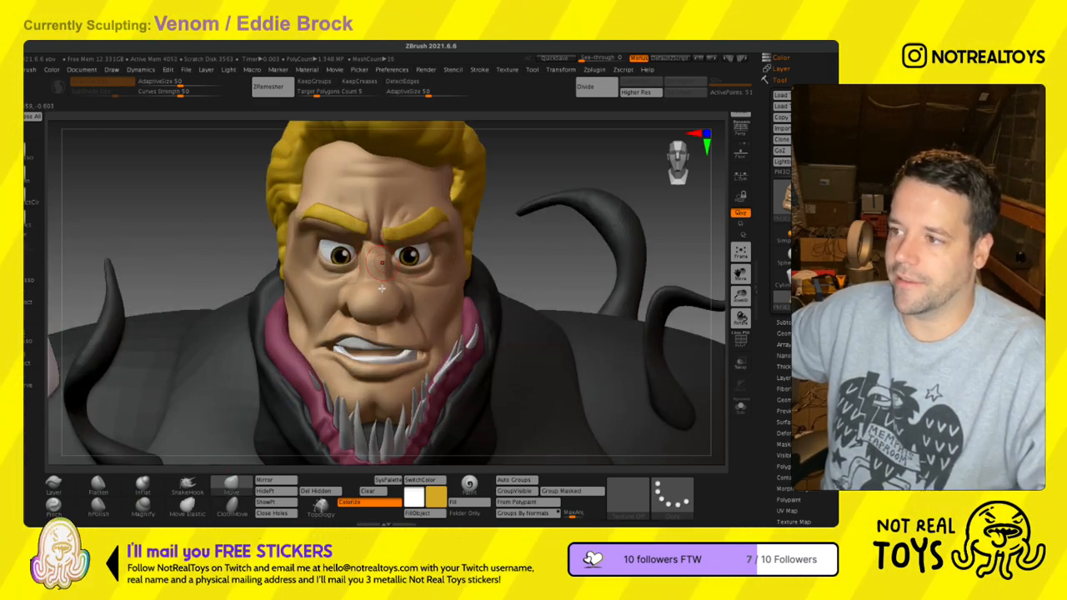
mouse_move(382, 263)
right_down()
mouse_move(408, 259)
mouse_move(403, 233)
mouse_move(412, 249)
right_up()
key(s)
drag(408, 224, 389, 273)
key(s)
drag(401, 224, 410, 224)
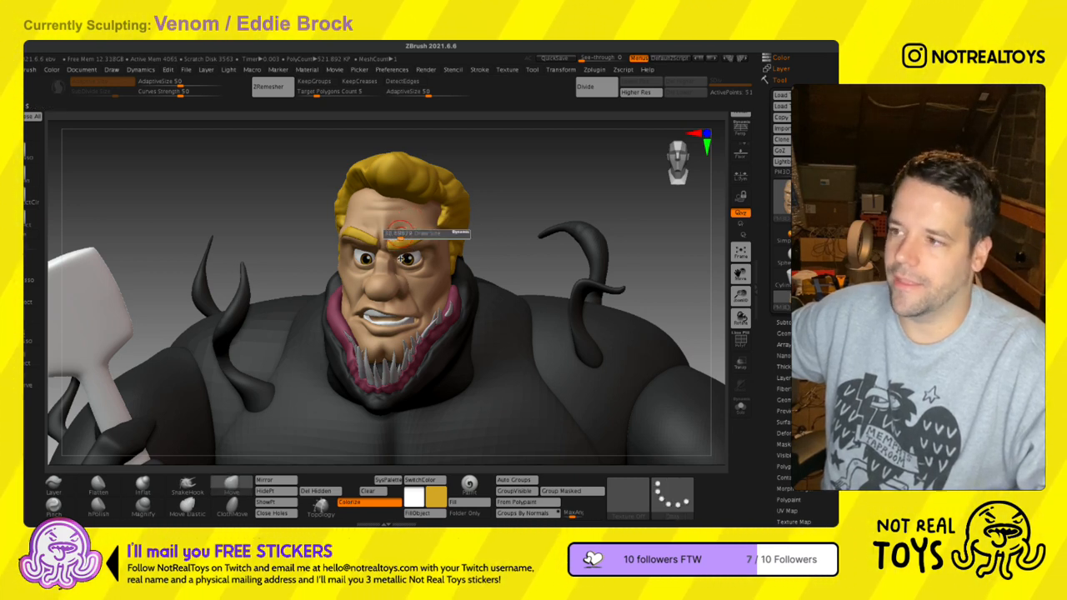
- Expand the model's subtool list and bring its folders into view
click(784, 323)
ctrl+drag(786, 334, 785, 251)
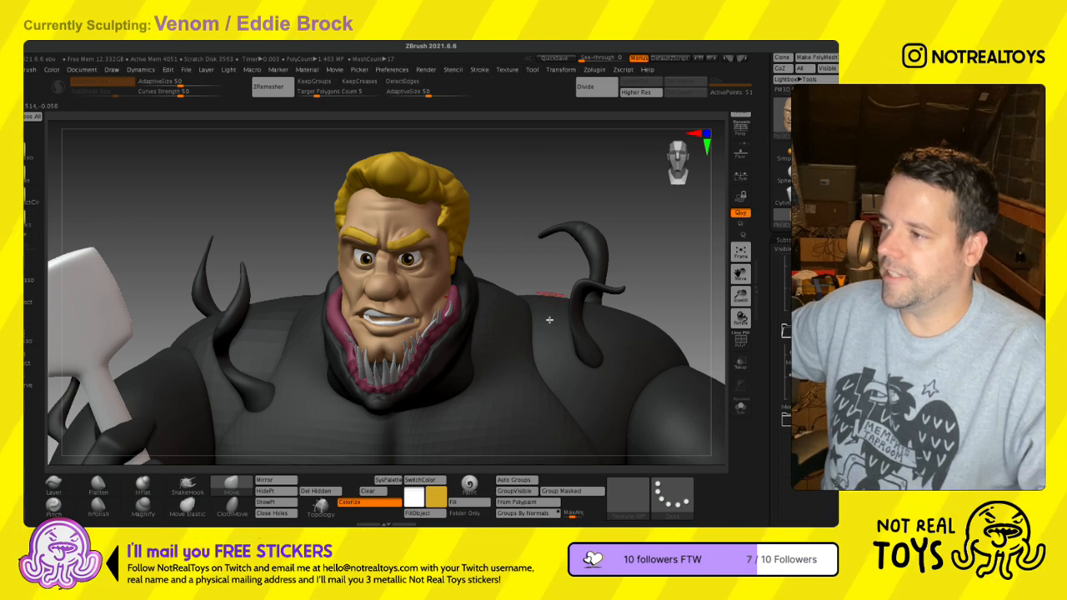
right_drag(555, 309, 553, 311)
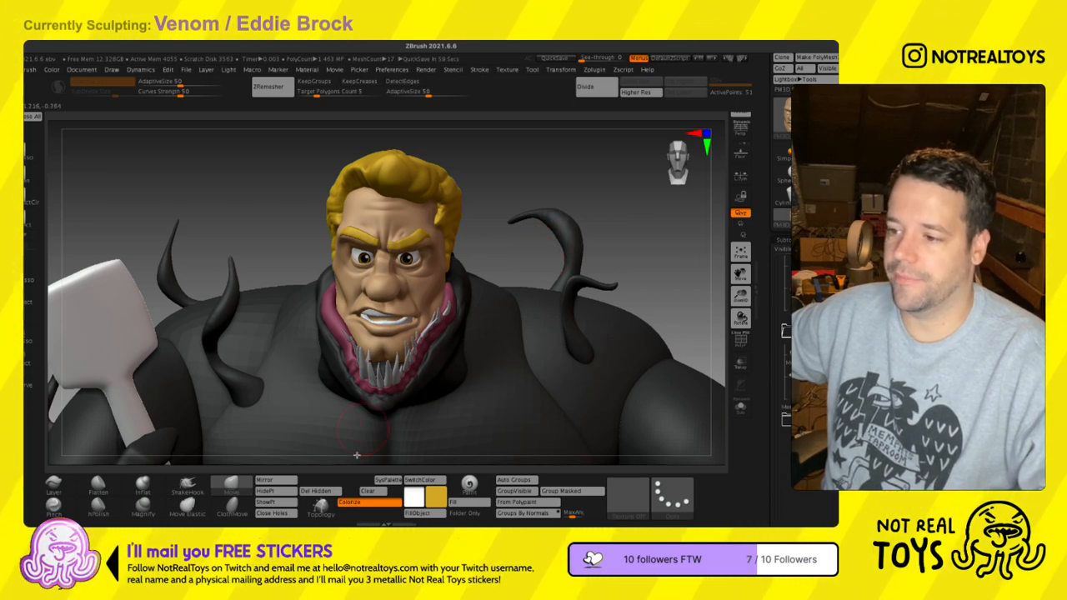
- Examine the head, hair and toothed collar from both sides and from the front
mouse_move(340, 275)
right_down()
mouse_move(352, 297)
mouse_move(343, 257)
mouse_move(329, 248)
right_up()
right_drag(474, 253, 468, 263)
key(s)
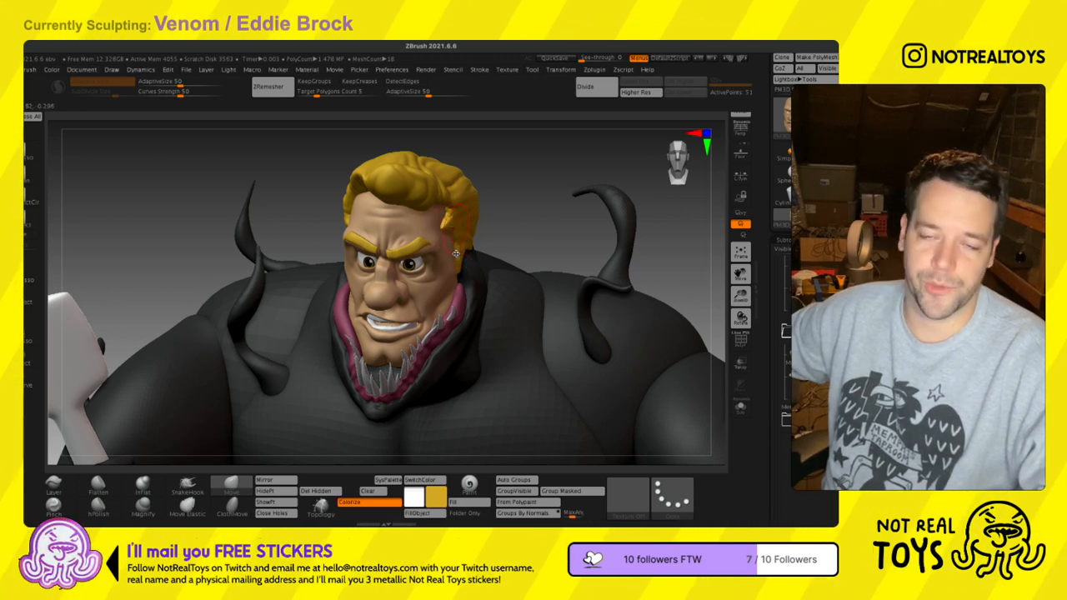
right_drag(460, 249, 462, 247)
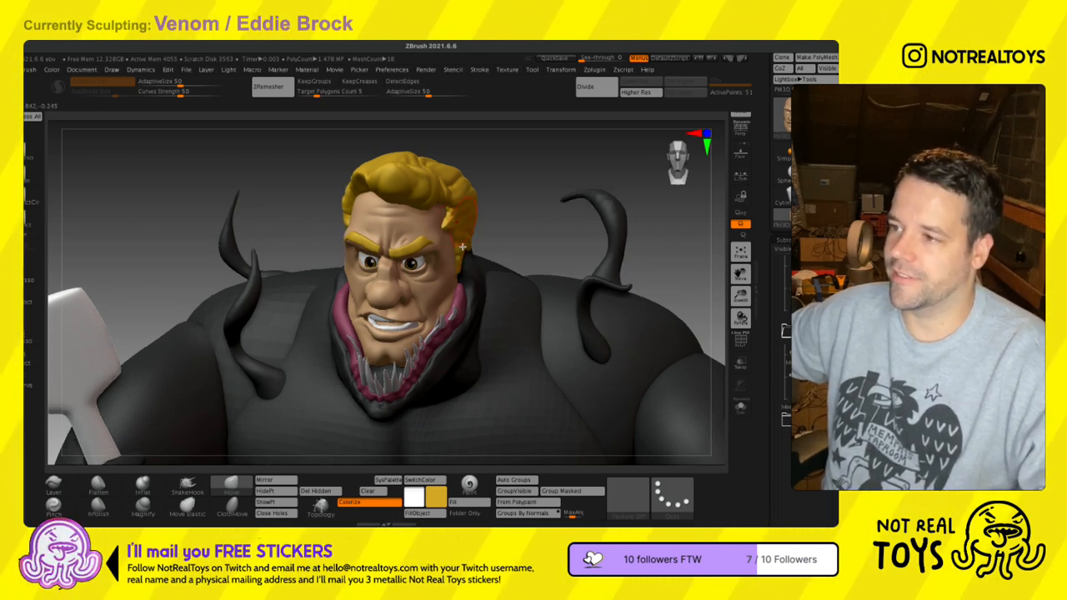
key(s)
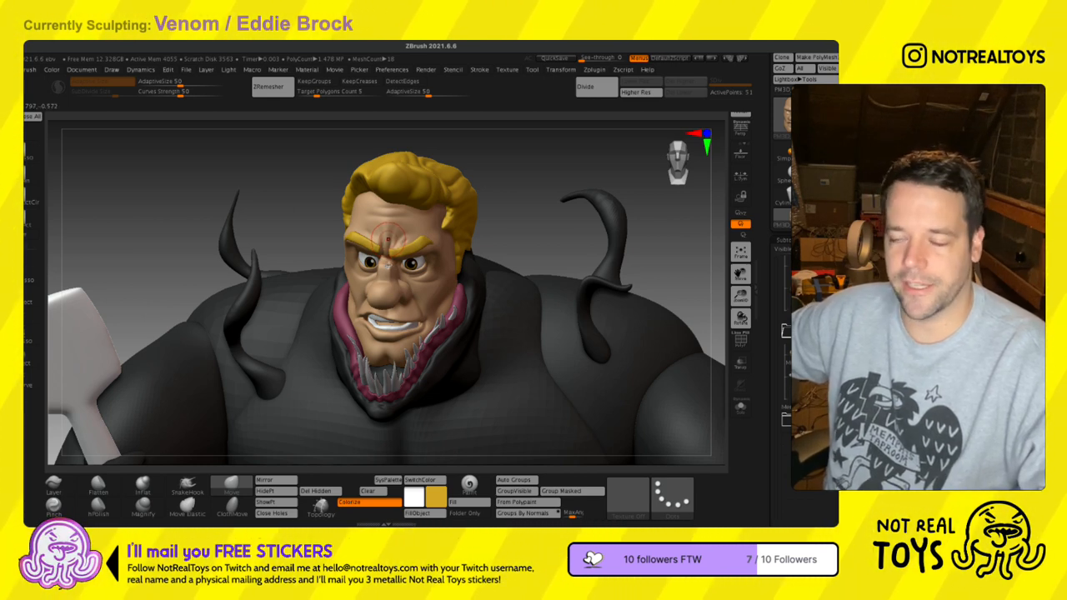
right_drag(387, 240, 398, 236)
key(s)
drag(399, 236, 395, 234)
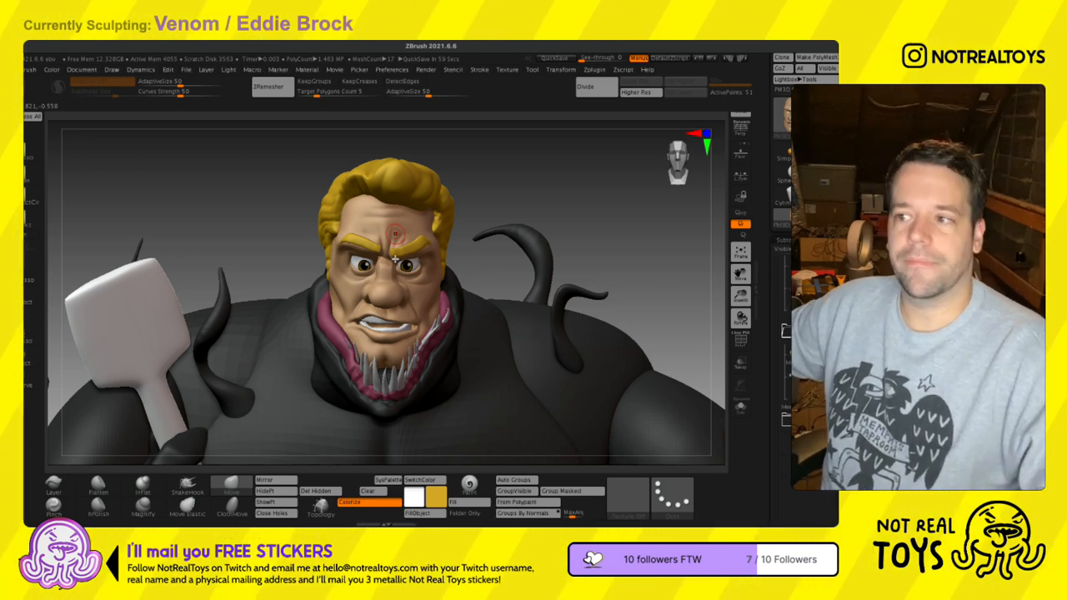
- Resize the Move brush for close work between the eyebrows
ctrl+right_drag(397, 330, 361, 234)
key(s)
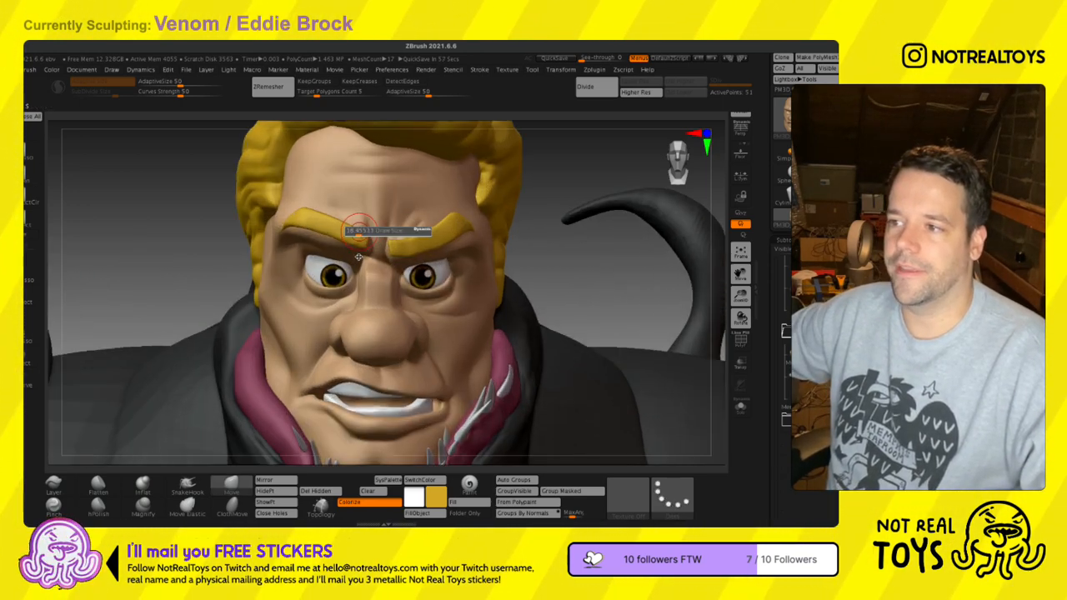
drag(360, 233, 357, 232)
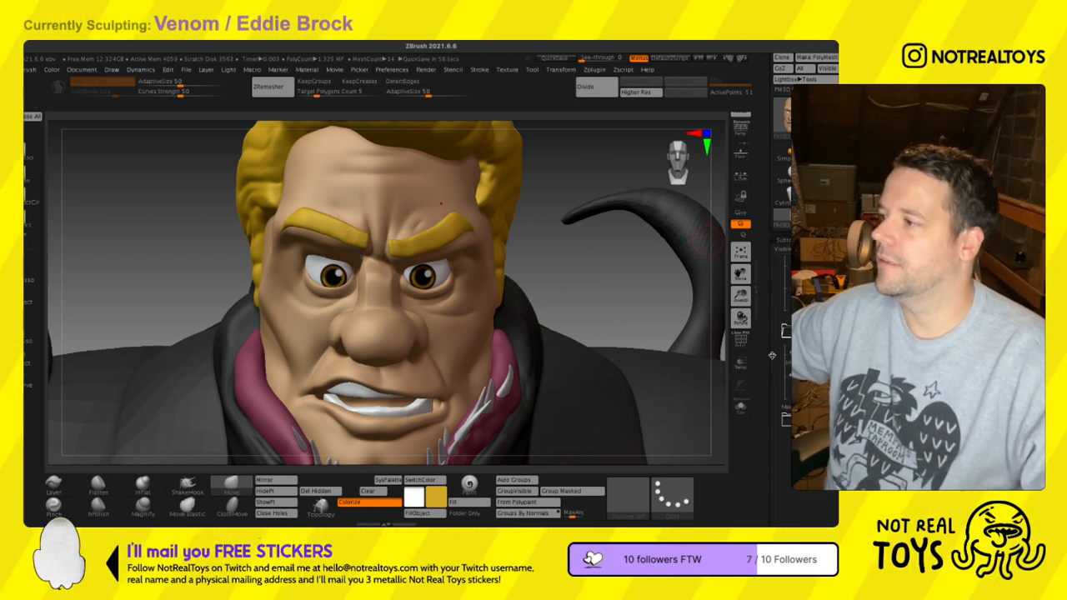
key(f)
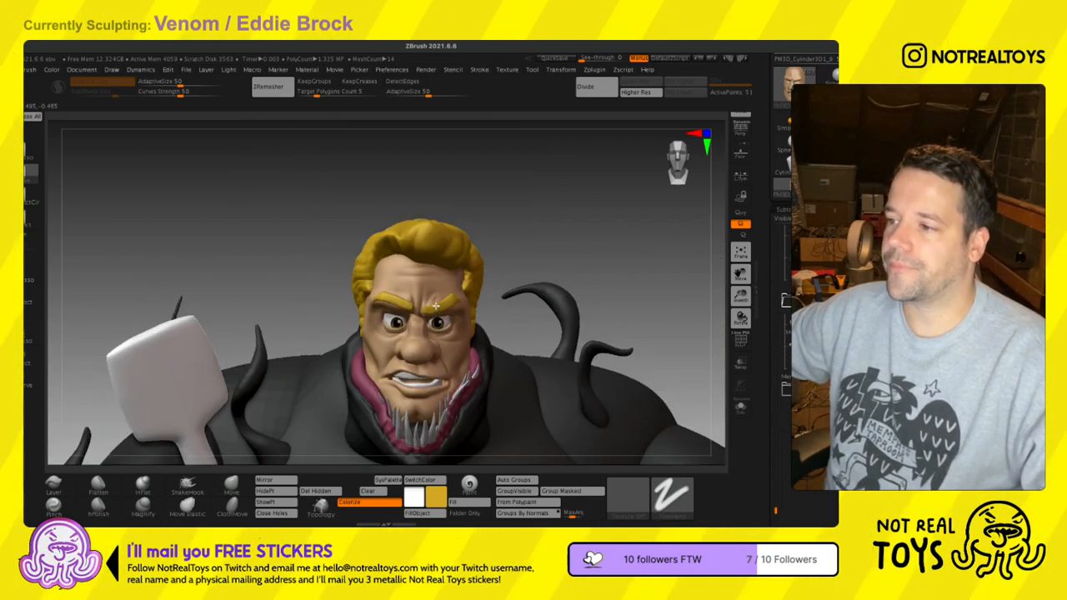
right_drag(512, 348, 470, 309)
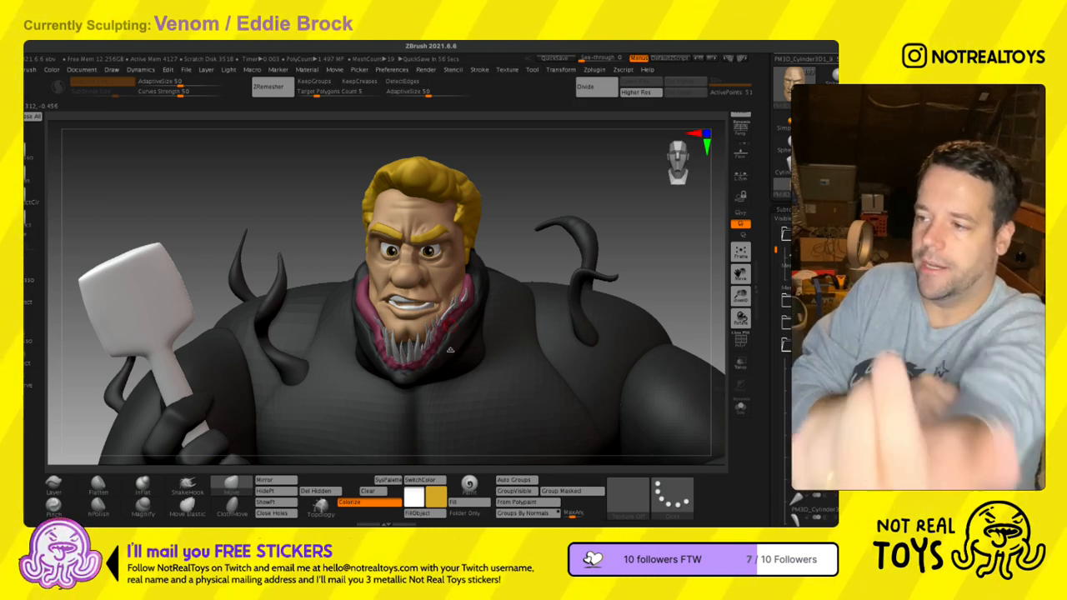
- Examine the angry facial expression, mouth and brows from frontal and three-quarter angles
mouse_move(467, 299)
ctrl+right_down()
mouse_move(465, 279)
mouse_move(434, 337)
ctrl+right_up()
right_drag(423, 258, 456, 265)
key(s)
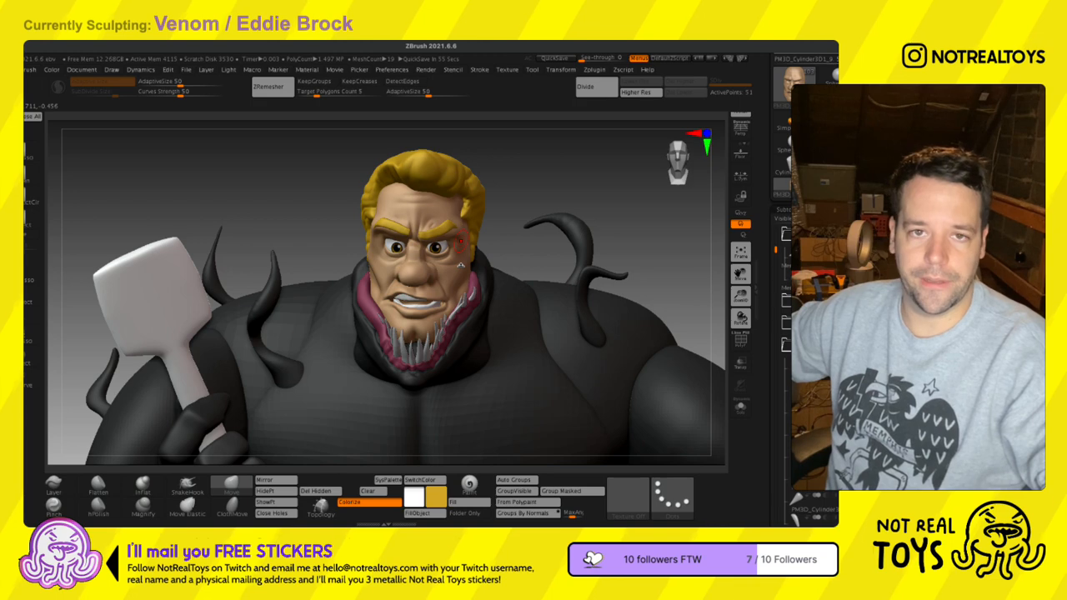
key(s)
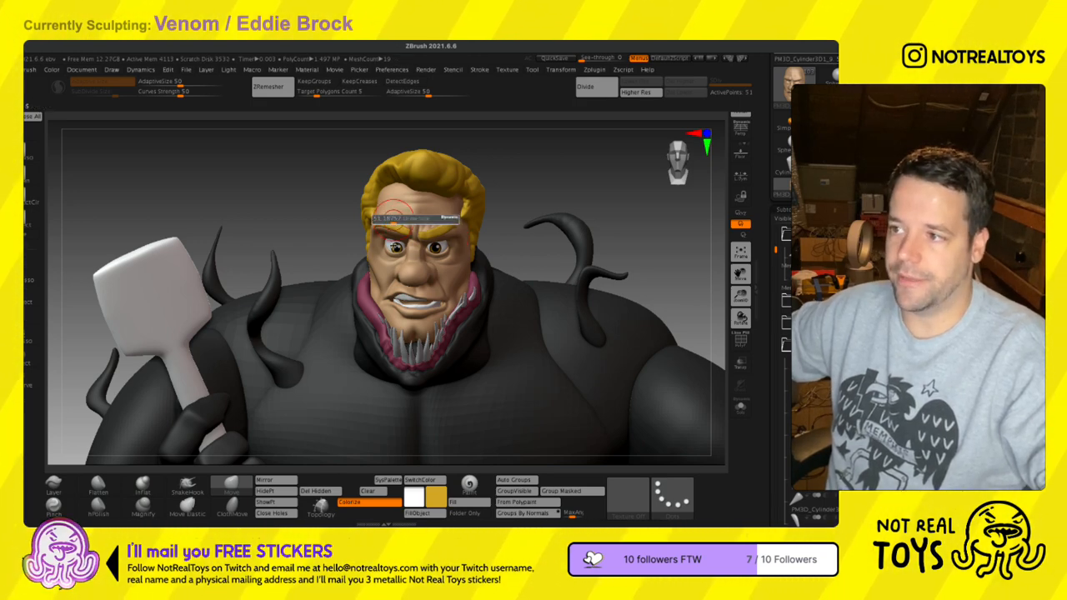
right_drag(396, 247, 406, 245)
key(s)
drag(418, 217, 415, 216)
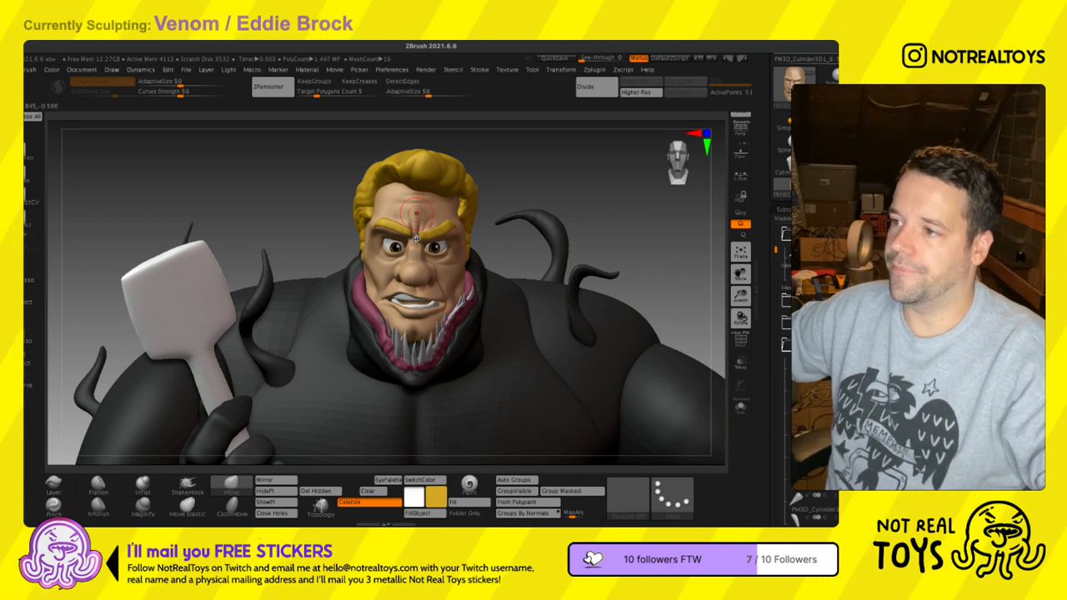
mouse_move(429, 231)
right_down()
mouse_move(424, 288)
mouse_move(419, 250)
right_up()
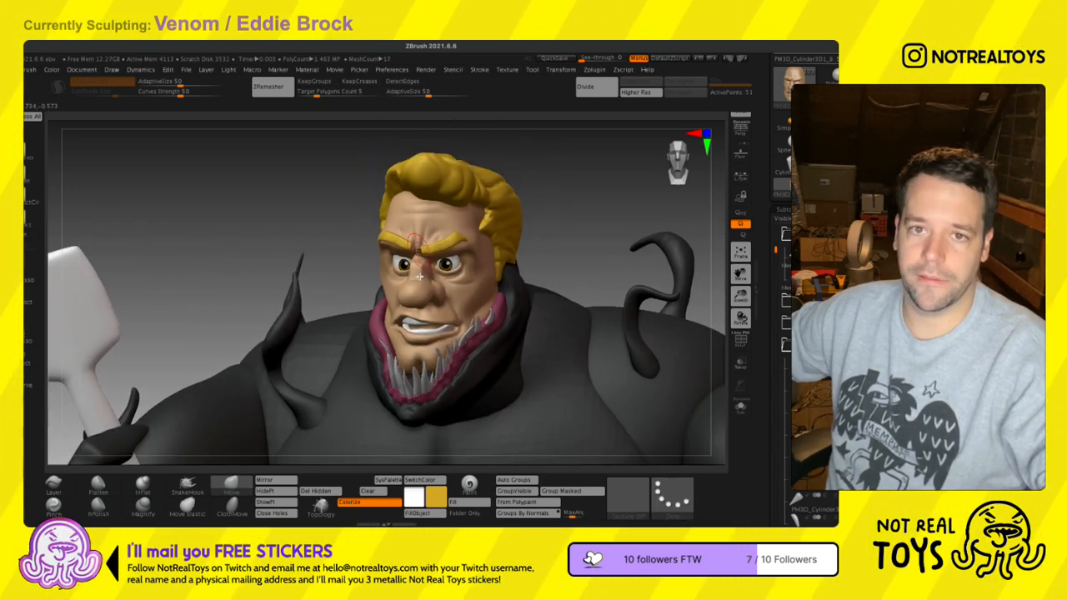
key(s)
drag(418, 251, 422, 251)
right_drag(420, 271, 452, 285)
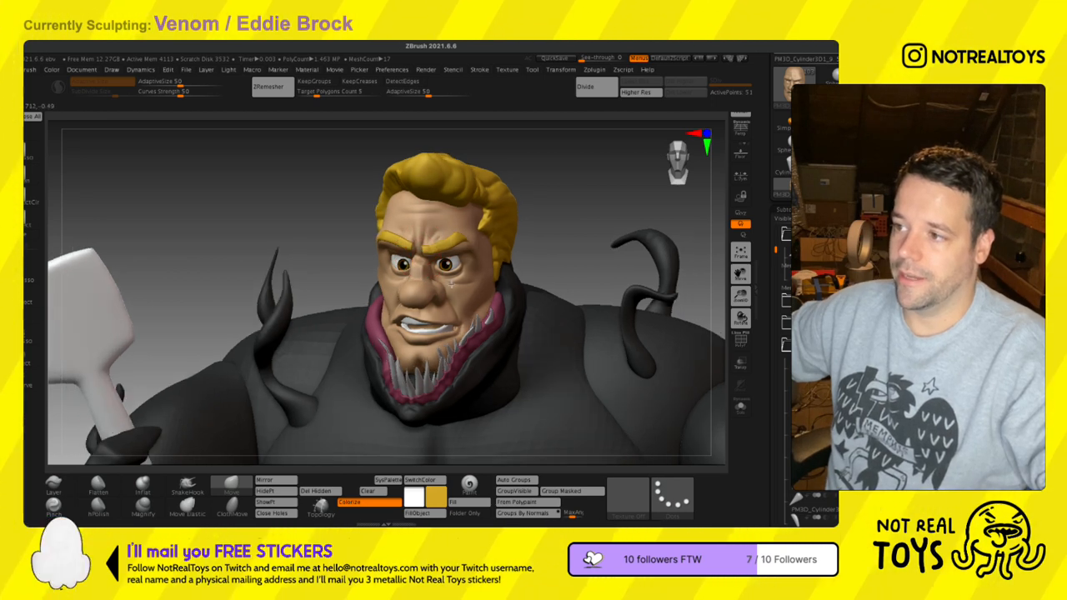
mouse_move(456, 353)
right_down()
mouse_move(469, 354)
mouse_move(428, 234)
right_up()
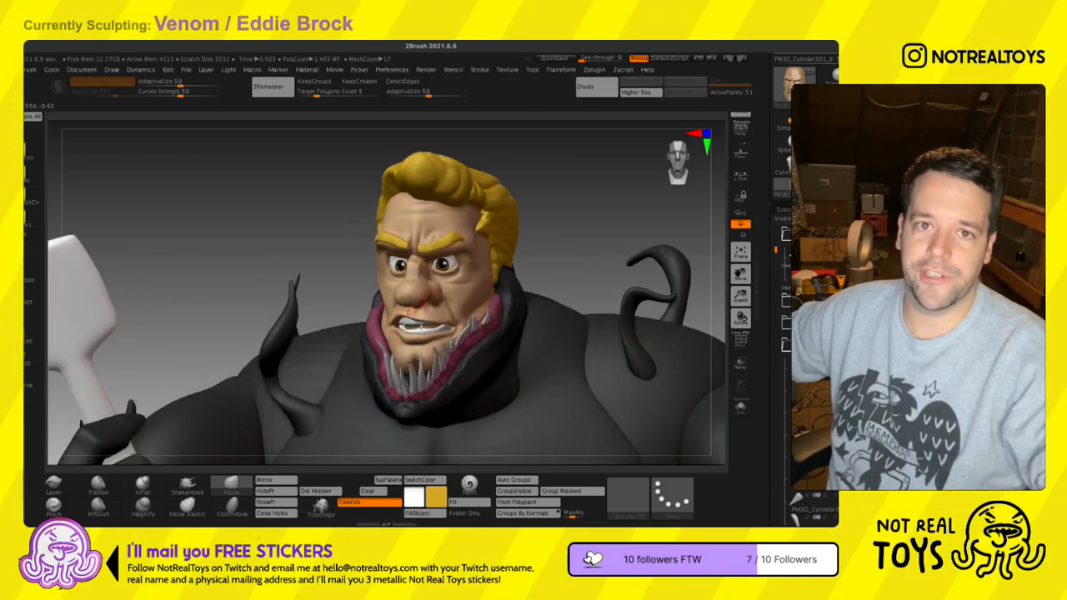
- Review the full upper body with the raised prop and the pan holding the second head
right_drag(417, 309, 440, 298)
ctrl+right_drag(489, 361, 457, 262)
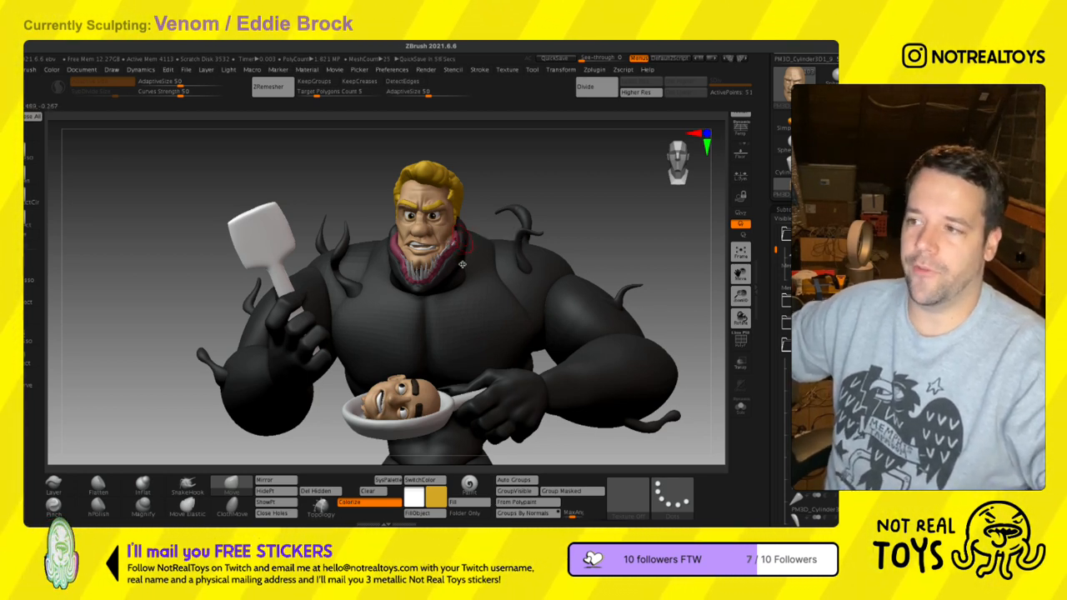
key(s)
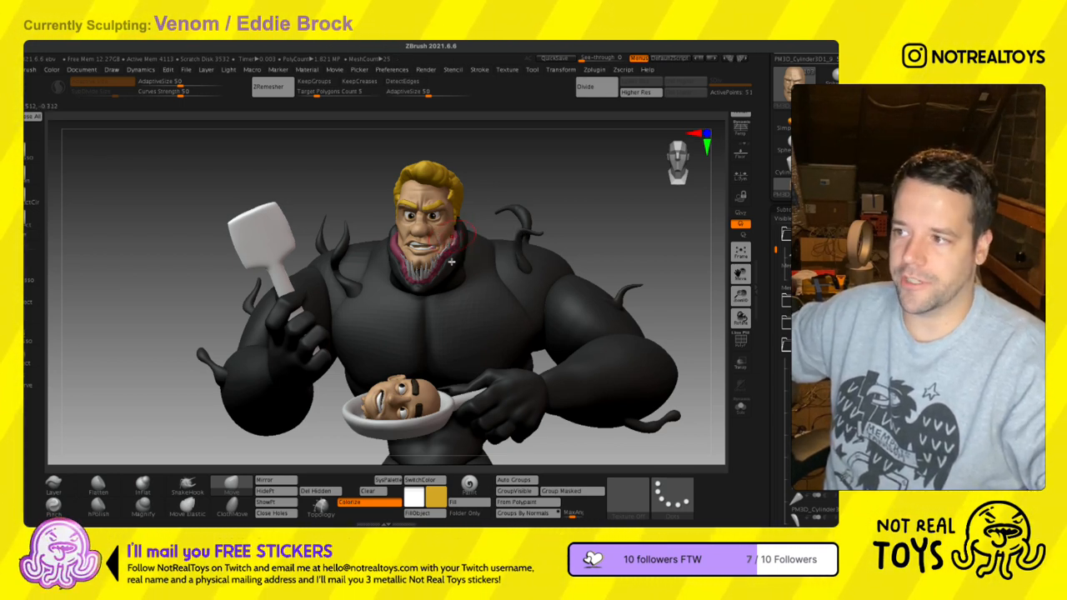
key(s)
key(s)
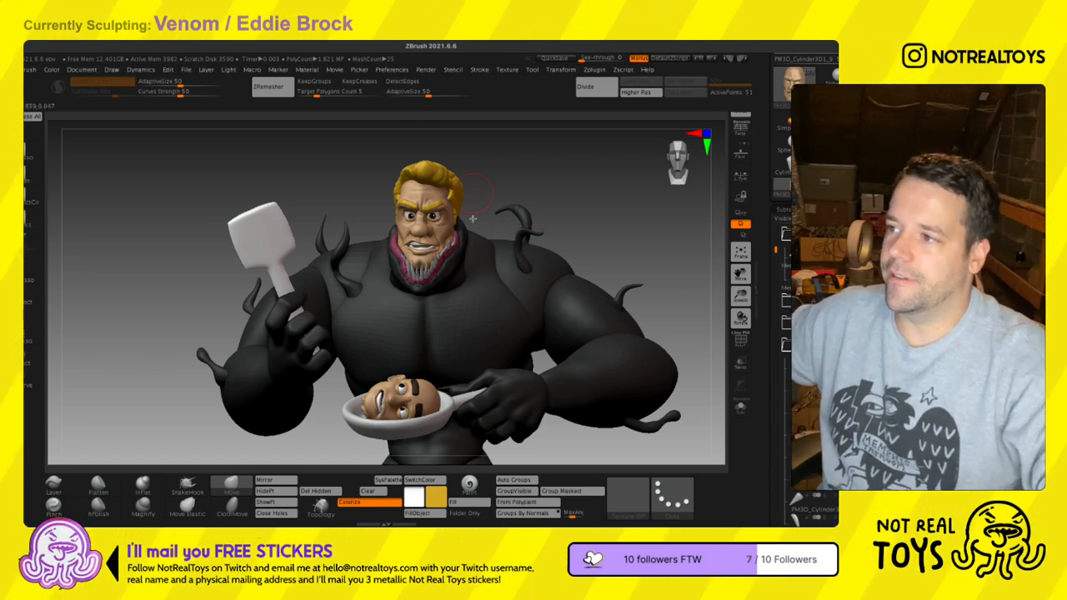
- Examine the head and open collar up close in front, three-quarter and near-profile views
ctrl+right_drag(472, 248, 467, 293)
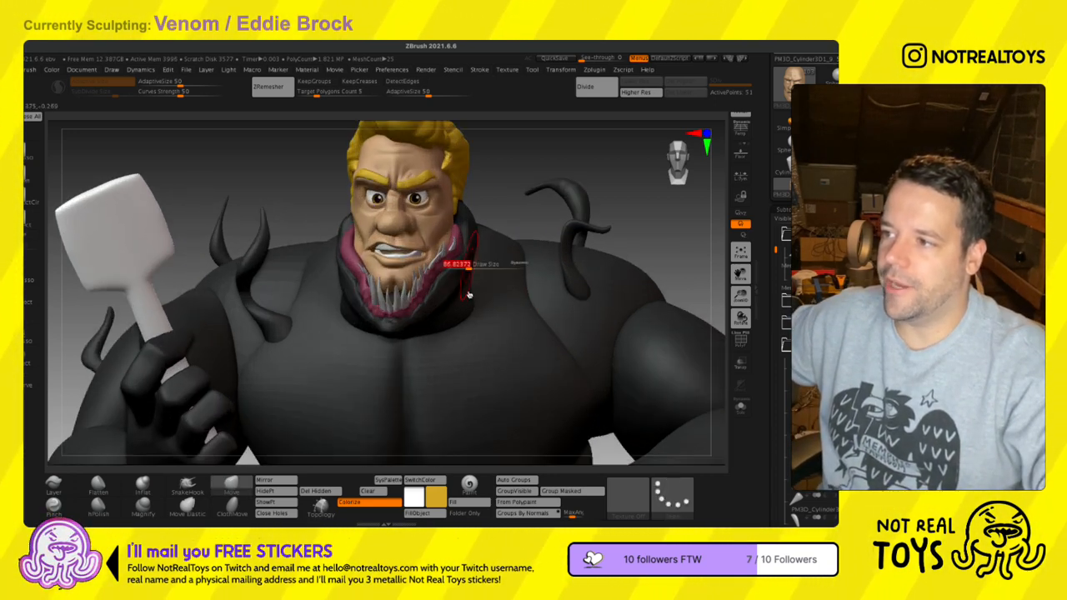
alt+right_drag(487, 225, 503, 270)
right_drag(438, 218, 409, 211)
key(s)
drag(409, 212, 404, 211)
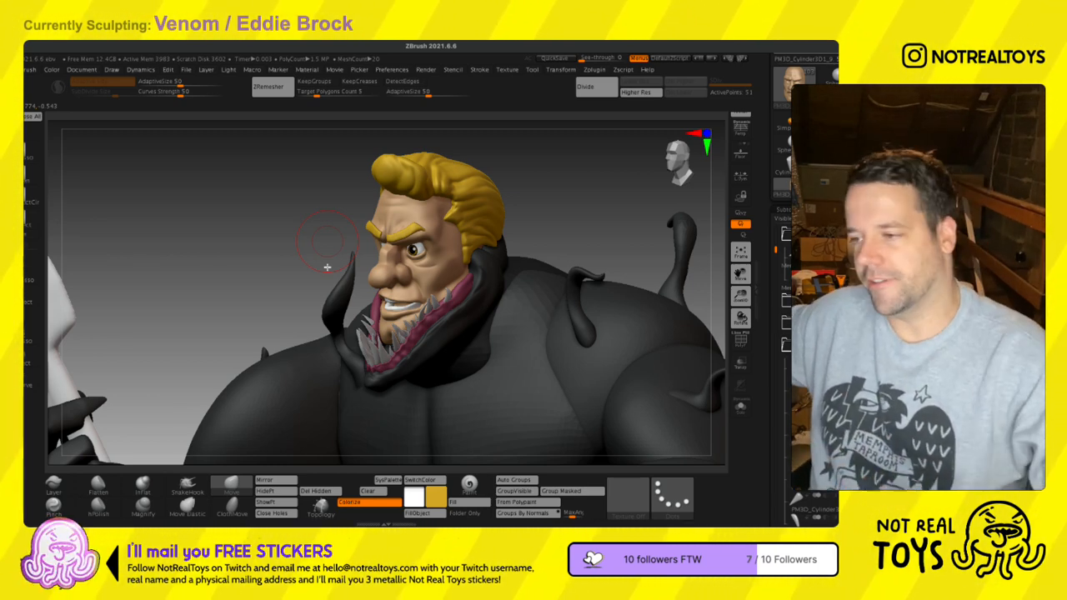
drag(327, 267, 337, 269)
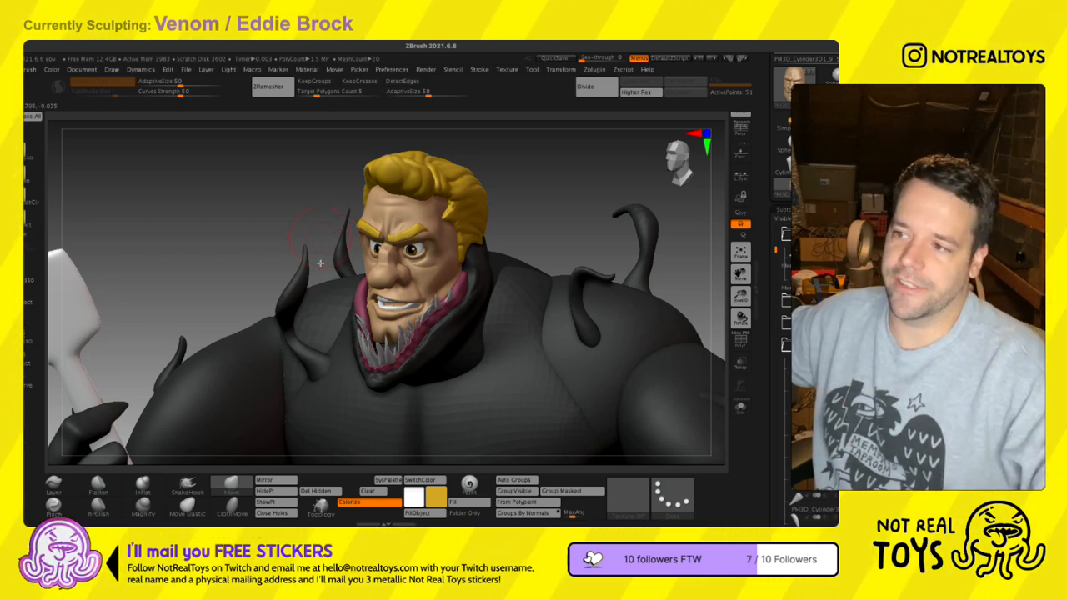
drag(319, 263, 339, 267)
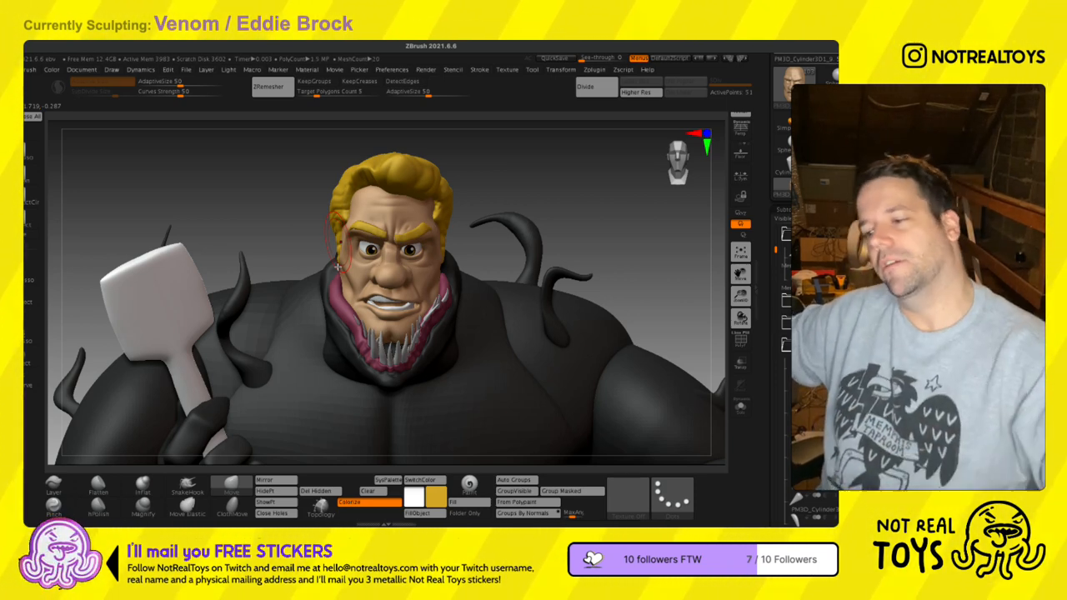
key(s)
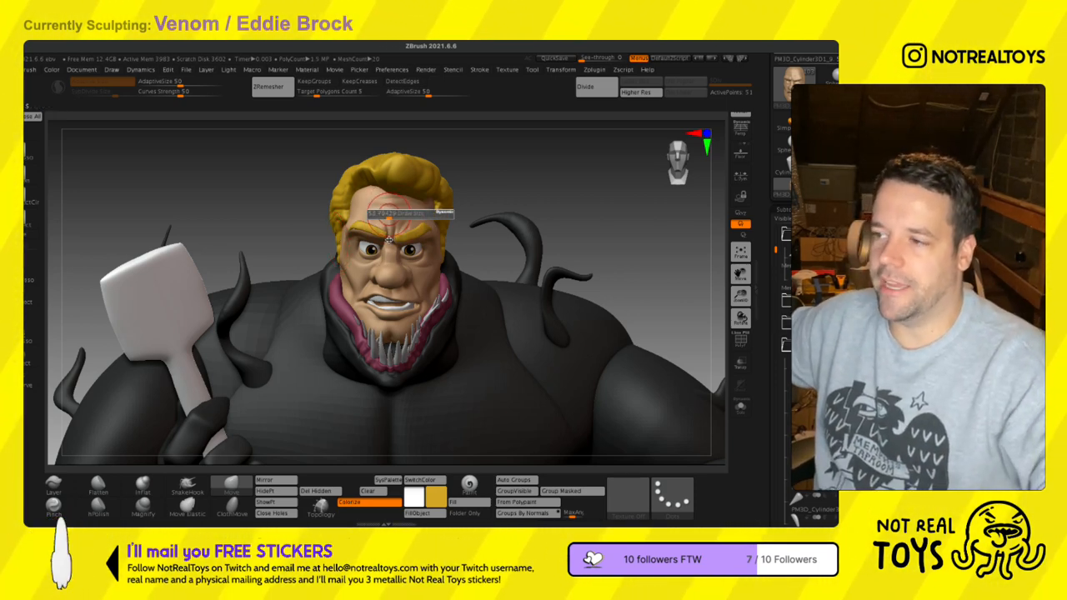
drag(310, 245, 301, 256)
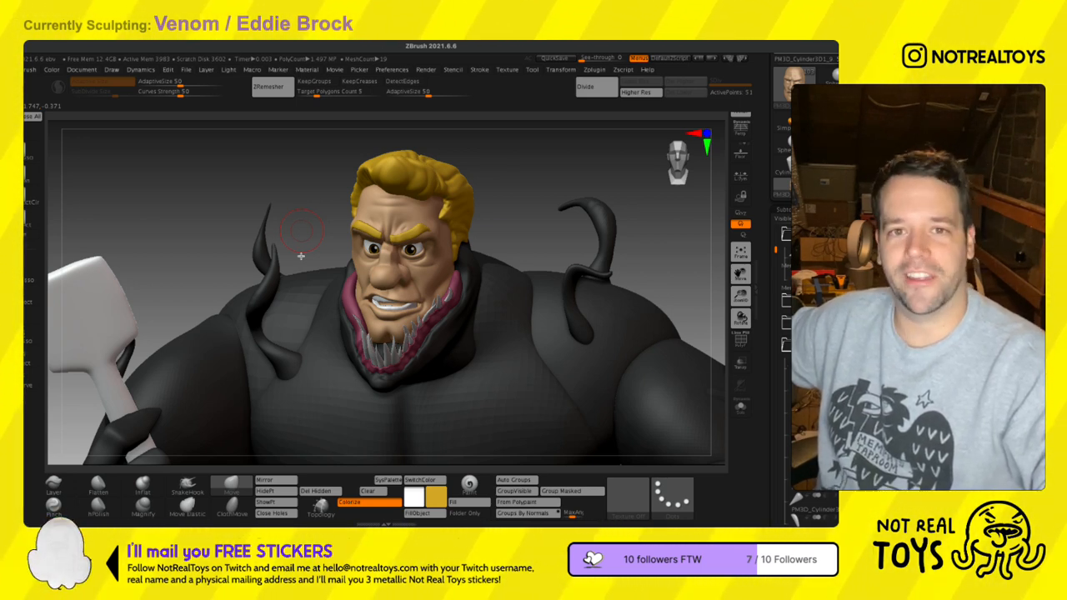
drag(362, 239, 443, 275)
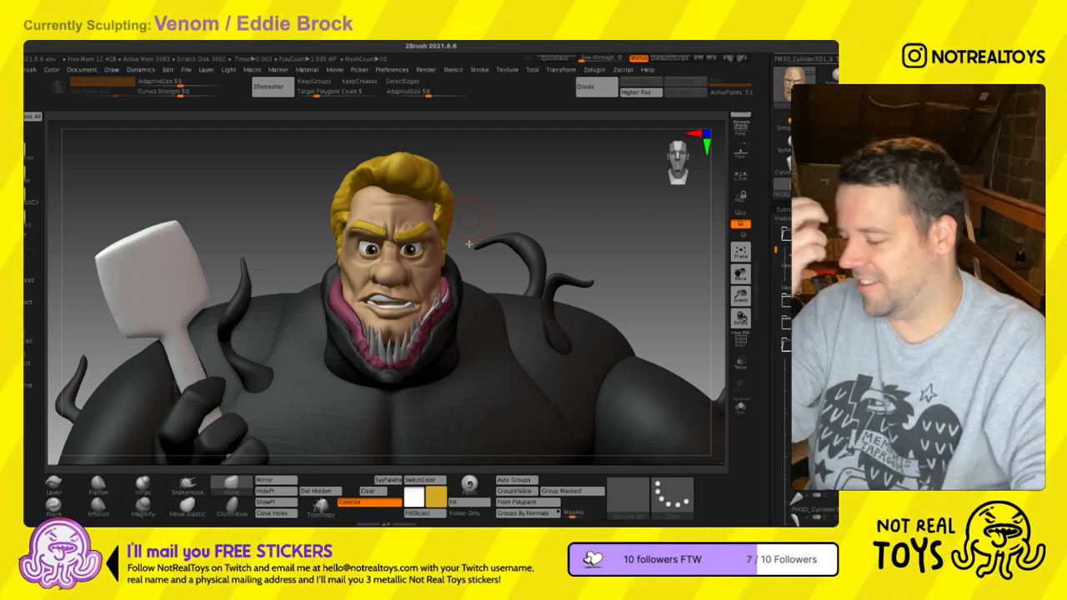
- Resize the Move brush for detailed shaping of the bridge of the nose
mouse_move(414, 279)
right_down()
mouse_move(385, 242)
mouse_move(405, 232)
right_up()
key(s)
drag(393, 231, 380, 229)
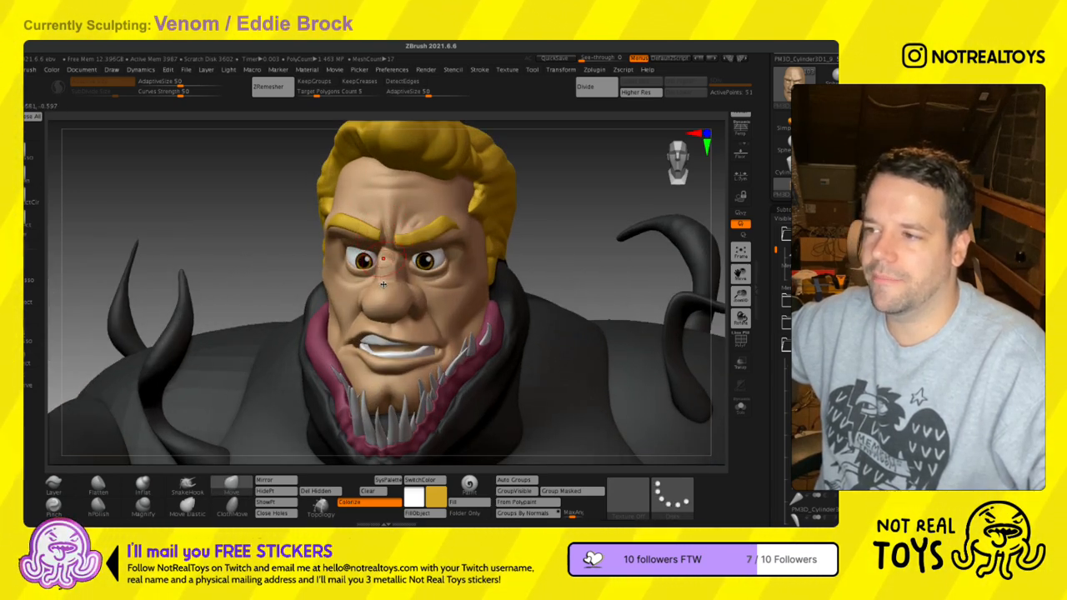
ctrl+right_drag(384, 262, 396, 277)
key(s)
drag(399, 282, 393, 300)
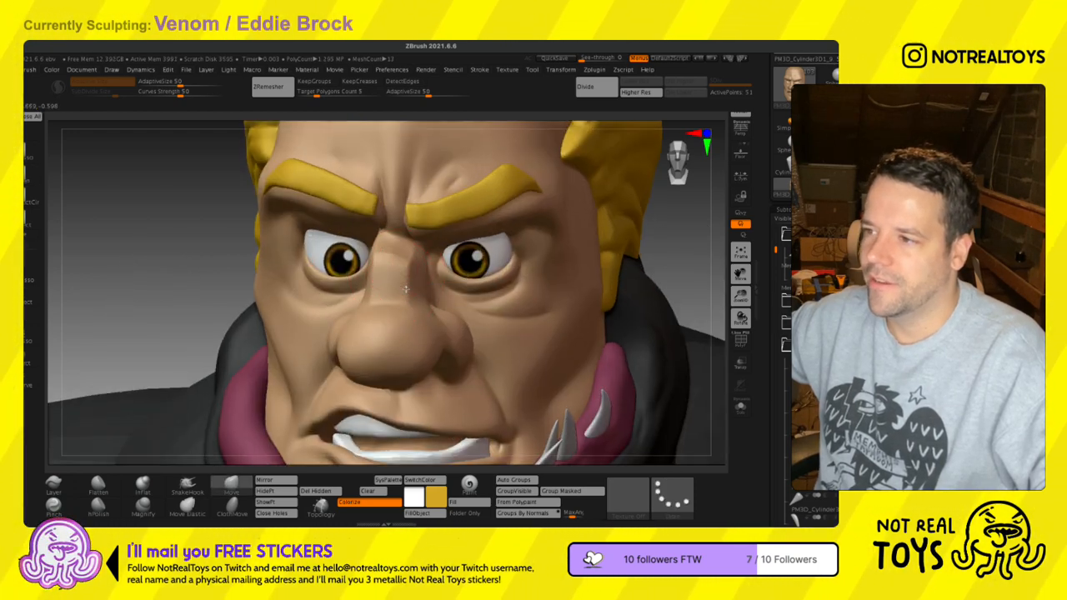
- Select the Pinch brush and adjust its draw size for sharpening the forms around the nose
right_drag(401, 293, 302, 461)
drag(341, 510, 557, 510)
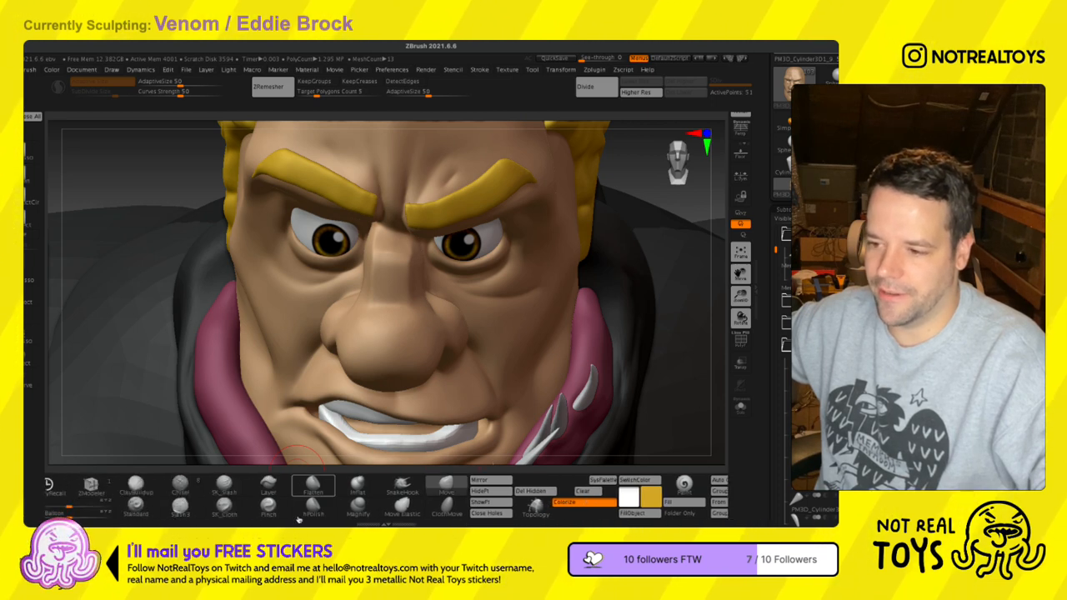
click(269, 507)
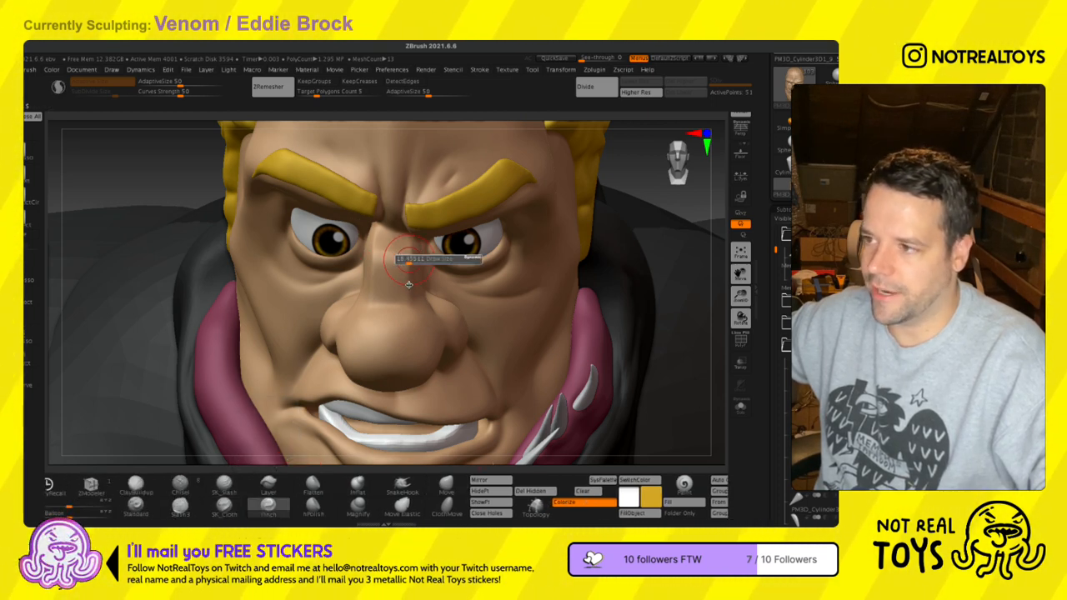
mouse_move(382, 280)
right_down()
mouse_move(411, 290)
mouse_move(400, 284)
mouse_move(367, 427)
right_up()
key(s)
drag(329, 306, 342, 306)
mouse_move(335, 352)
ctrl+right_down()
mouse_move(326, 273)
mouse_move(467, 331)
ctrl+right_up()
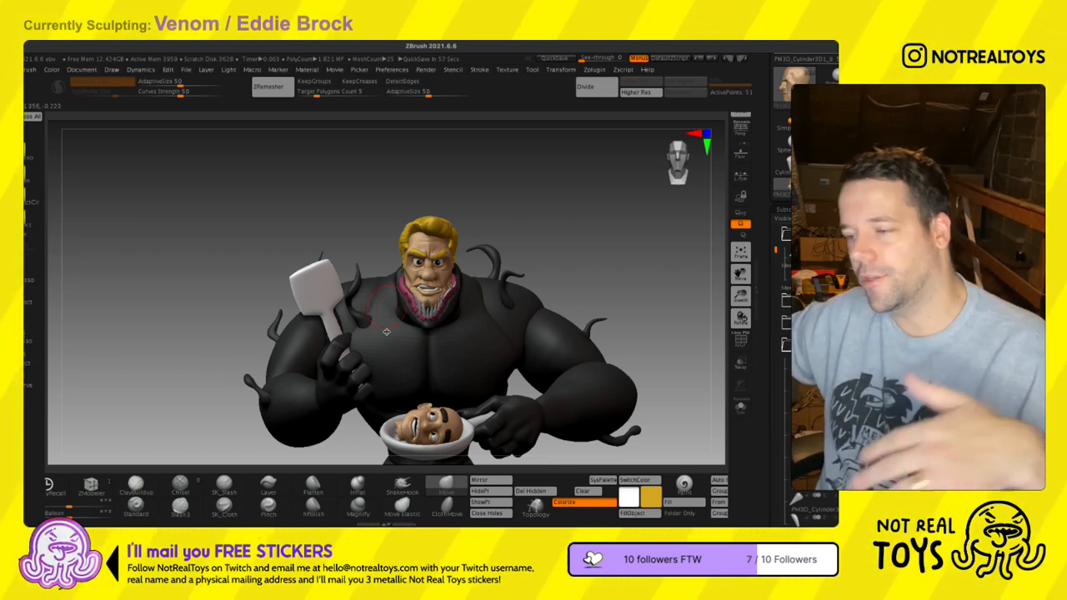
- Examine the head, the open toothed collar and the shoulders from the front and side
key(s)
mouse_move(457, 288)
right_down()
mouse_move(442, 286)
mouse_move(463, 260)
mouse_move(460, 284)
right_up()
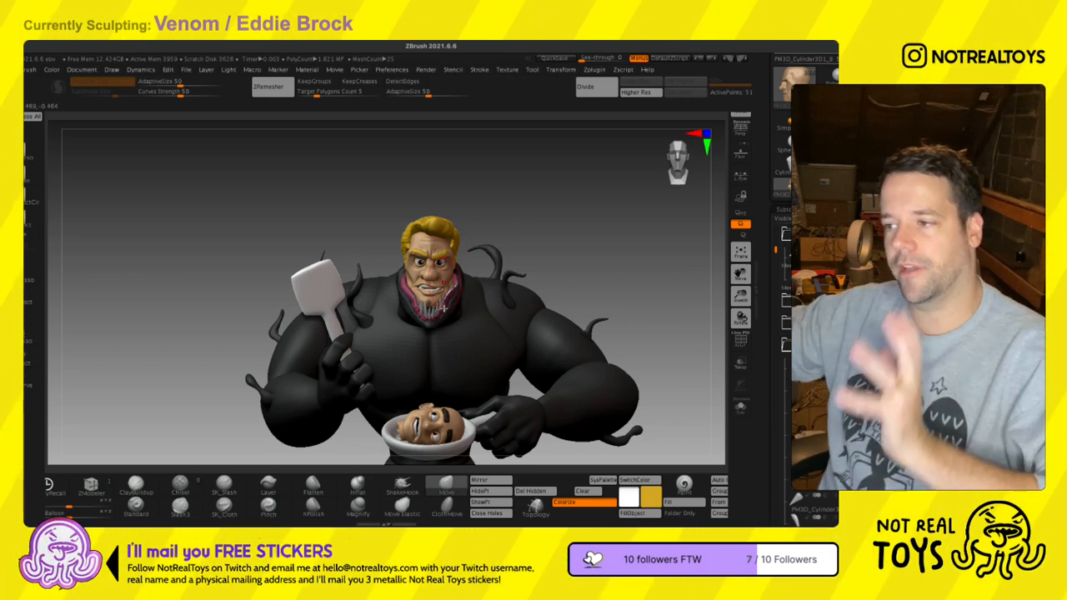
mouse_move(444, 224)
right_down()
mouse_move(452, 216)
mouse_move(463, 321)
right_up()
mouse_move(491, 385)
right_down()
mouse_move(472, 401)
mouse_move(459, 299)
right_up()
mouse_move(453, 392)
ctrl+right_down()
mouse_move(451, 376)
mouse_move(477, 356)
mouse_move(398, 333)
mouse_move(417, 367)
ctrl+right_up()
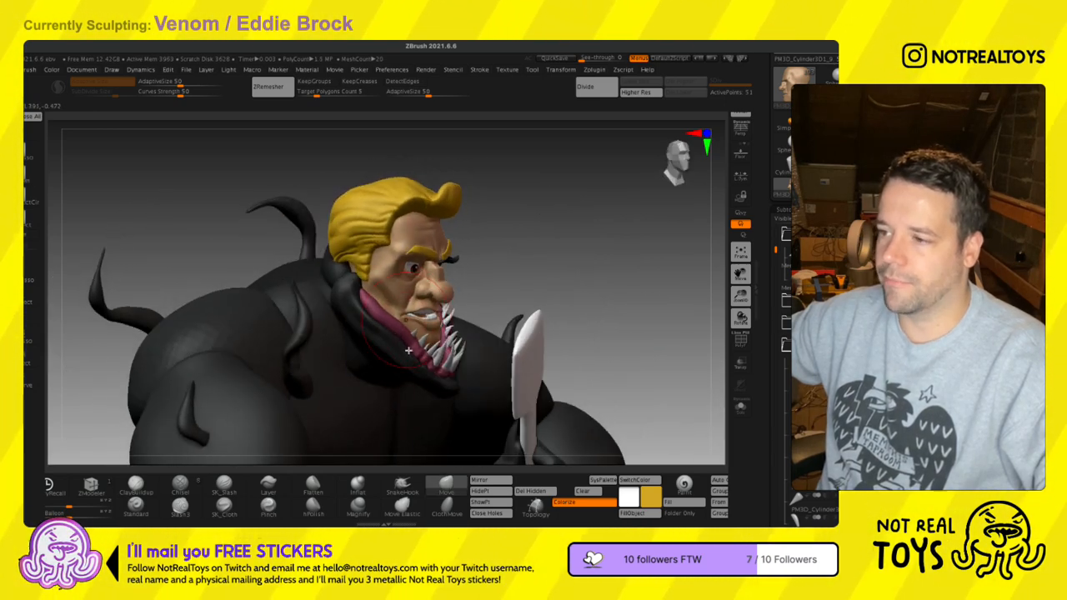
mouse_move(361, 316)
right_down()
mouse_move(338, 324)
mouse_move(384, 330)
mouse_move(367, 338)
mouse_move(377, 347)
right_up()
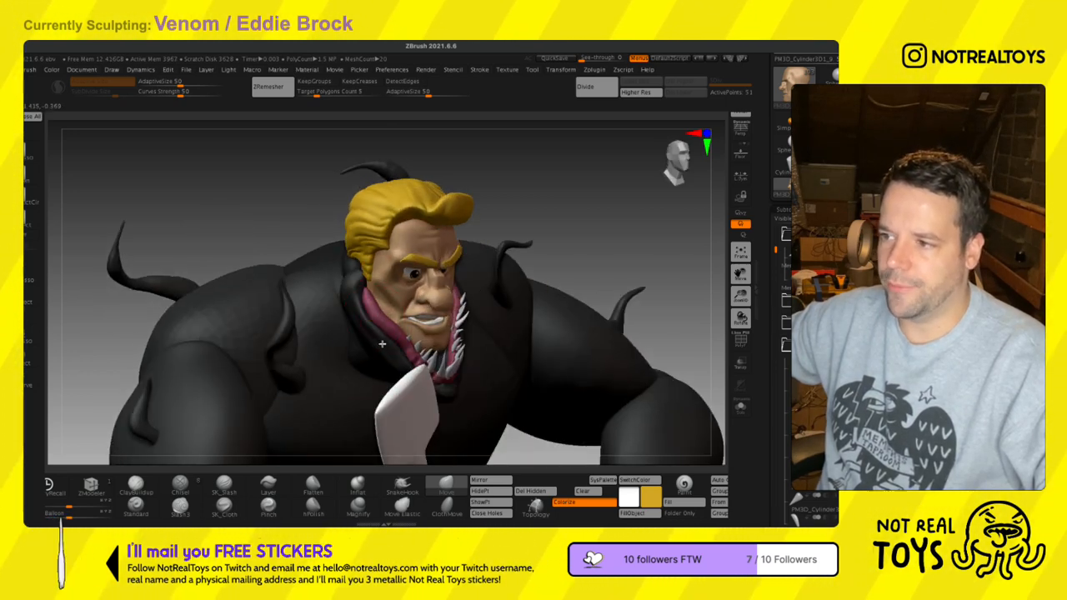
mouse_move(433, 317)
right_down()
mouse_move(401, 323)
mouse_move(488, 359)
mouse_move(458, 260)
right_up()
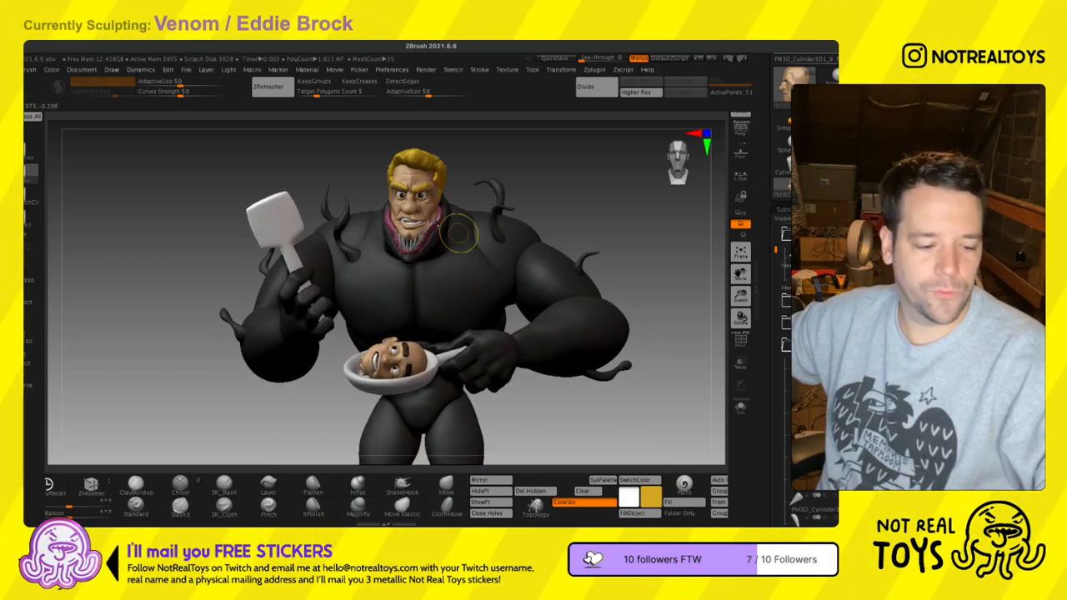
- Review the full standing figure from the front for overall pose and proportions
key(super+Tab)
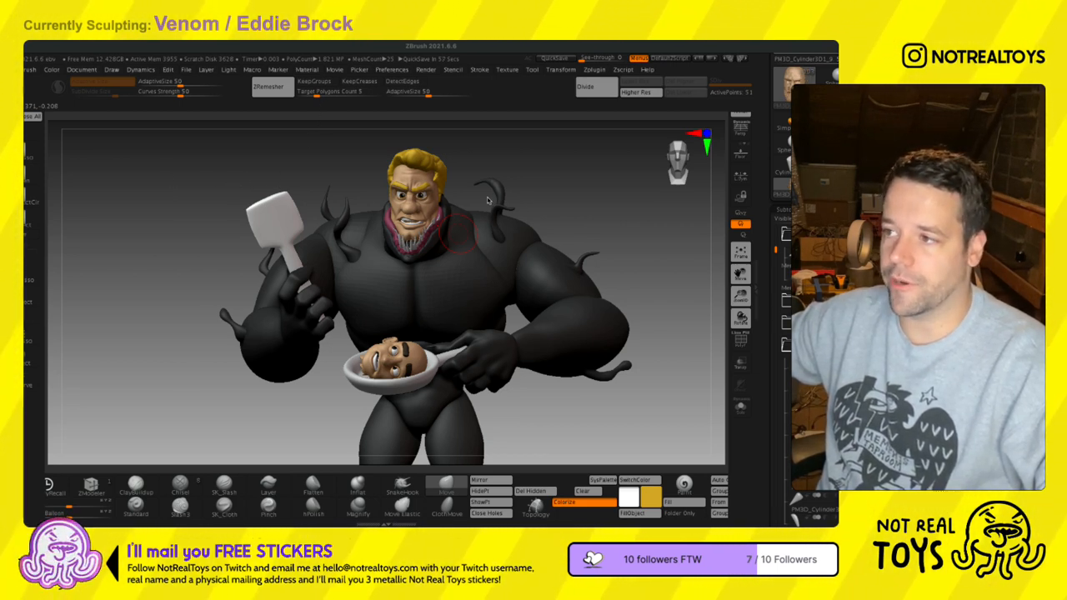
alt+right_drag(447, 205, 442, 270)
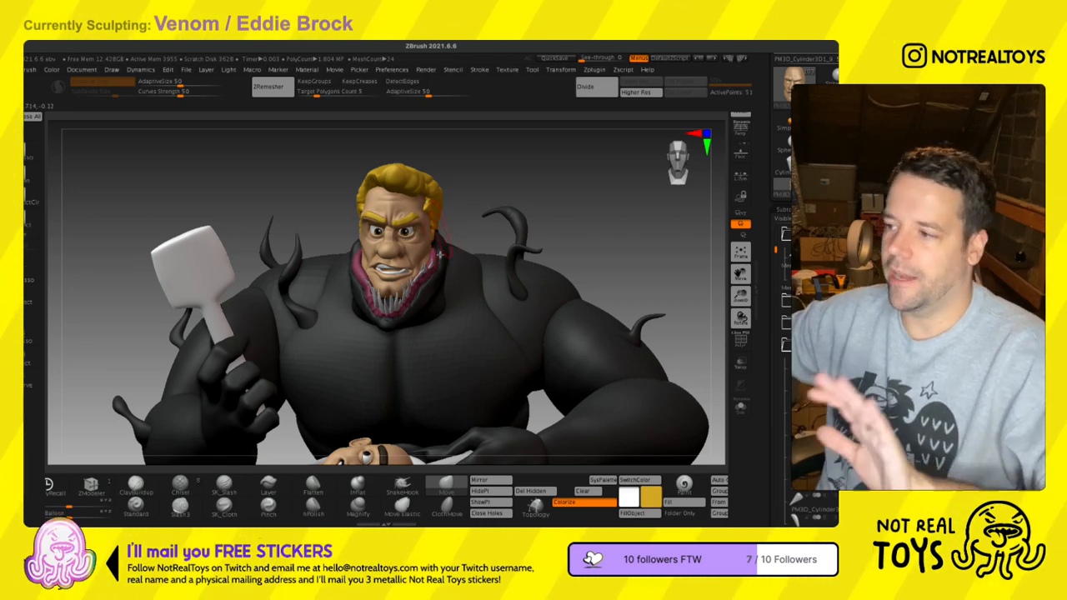
ctrl+right_drag(443, 351, 421, 235)
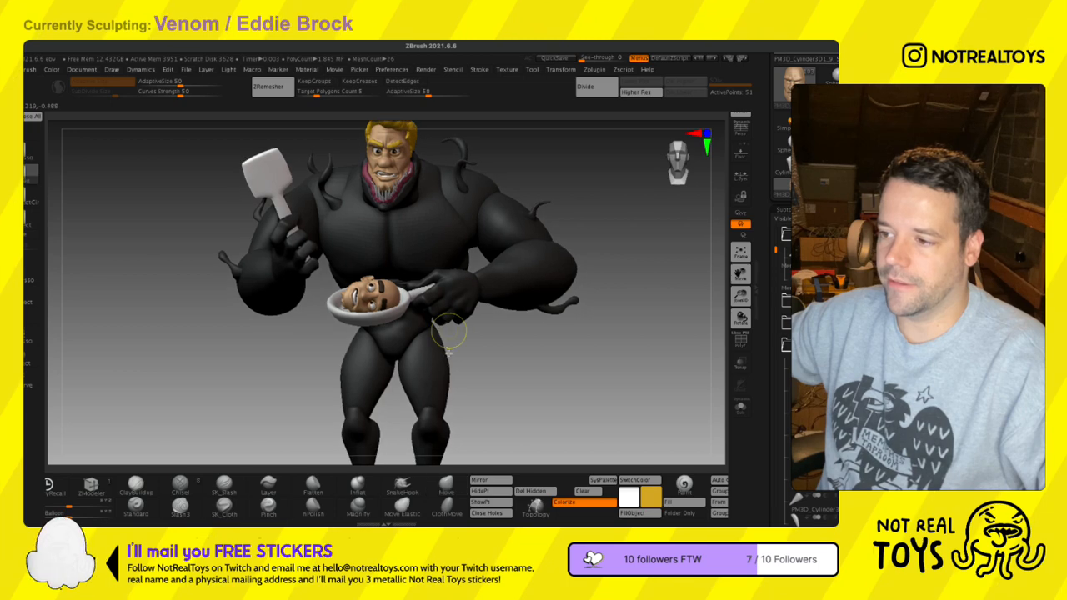
ctrl+right_drag(432, 302, 438, 258)
key(space)
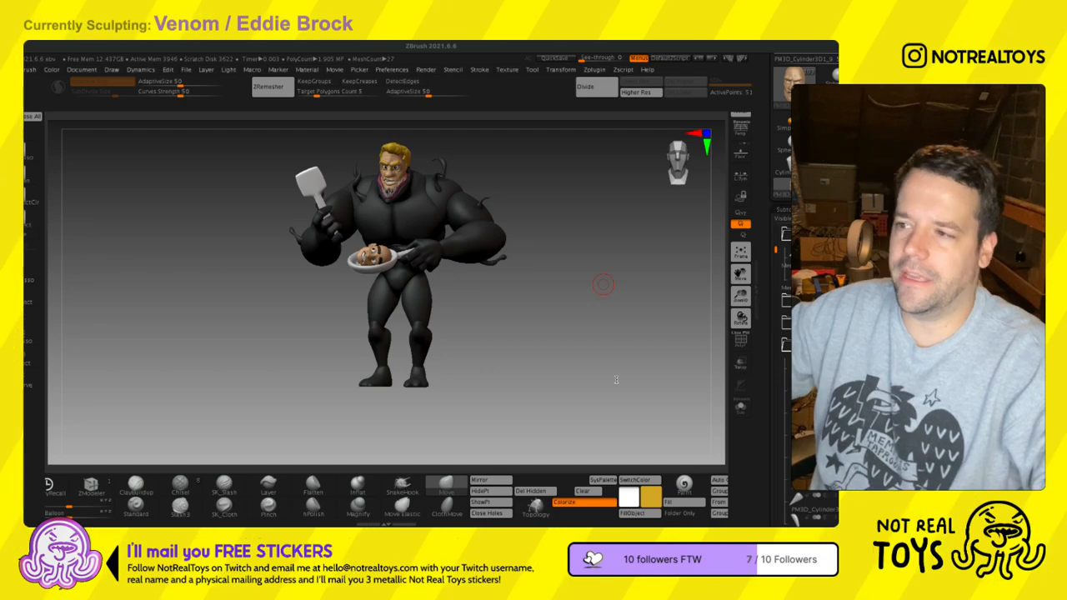
ctrl+right_drag(378, 266, 386, 370)
right_drag(343, 322, 365, 319)
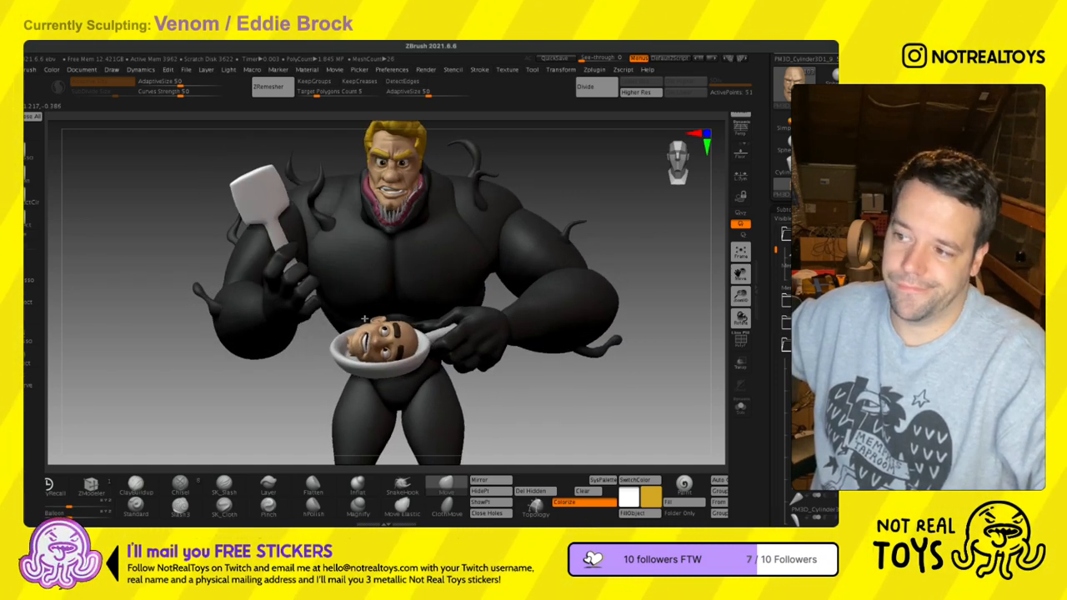
- Examine the second head in the pan and the hand holding it up close
mouse_move(378, 359)
right_down()
mouse_move(411, 382)
mouse_move(431, 444)
right_up()
ctrl+right_drag(421, 405, 424, 460)
mouse_move(424, 460)
alt+right_down()
mouse_move(402, 428)
mouse_move(362, 281)
mouse_move(375, 289)
mouse_move(364, 329)
mouse_move(282, 294)
mouse_move(338, 309)
mouse_move(367, 293)
alt+right_up()
key(s)
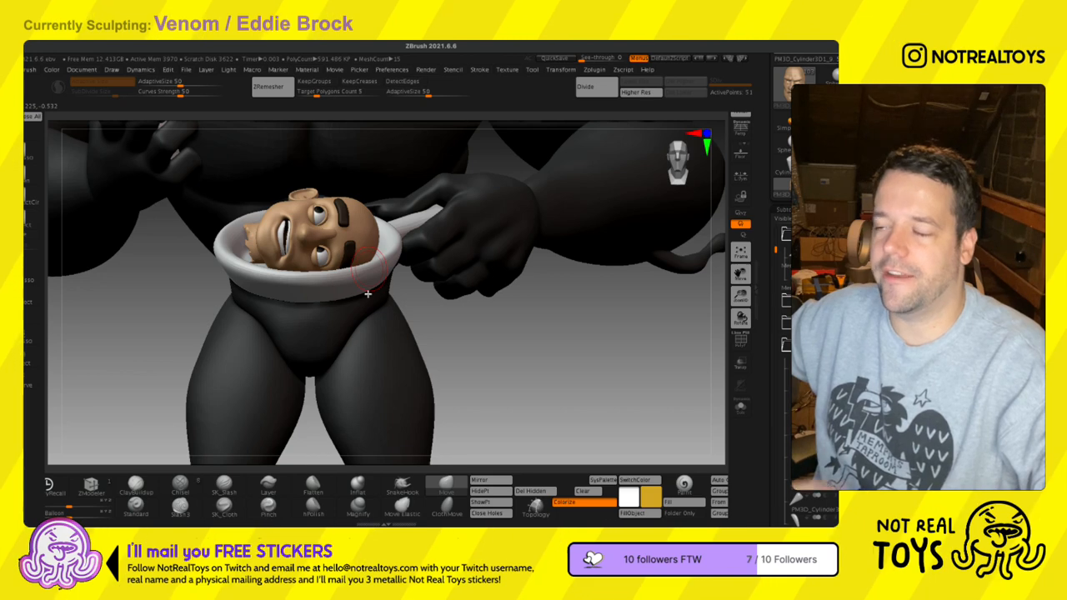
key(super+Tab)
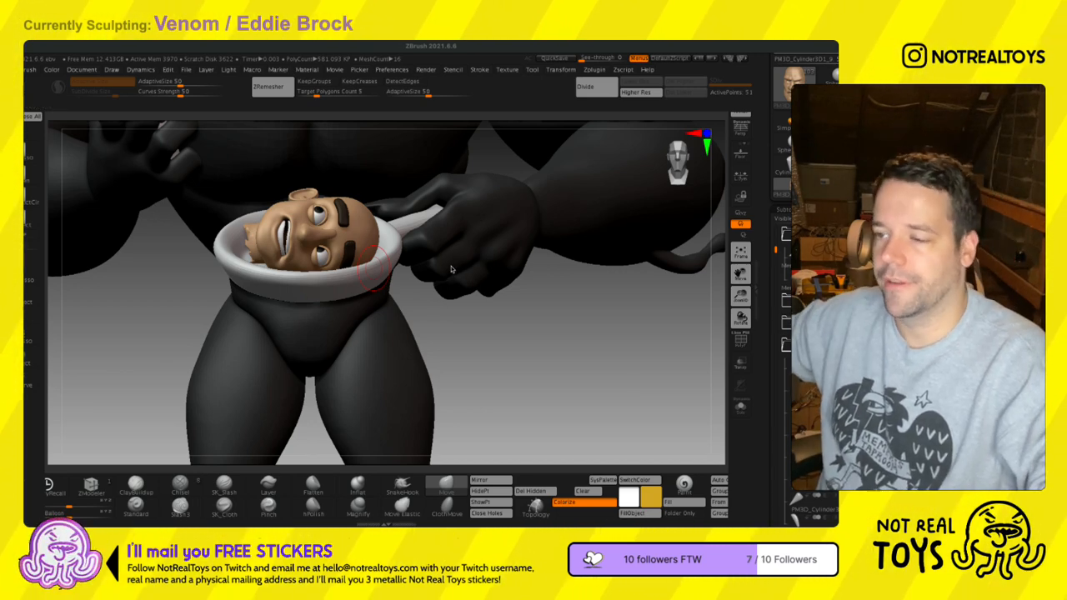
- Check the upper body with both raised props from the front and in profile
ctrl+right_drag(363, 286, 347, 226)
alt+right_drag(408, 336, 416, 290)
alt+right_drag(424, 190, 394, 382)
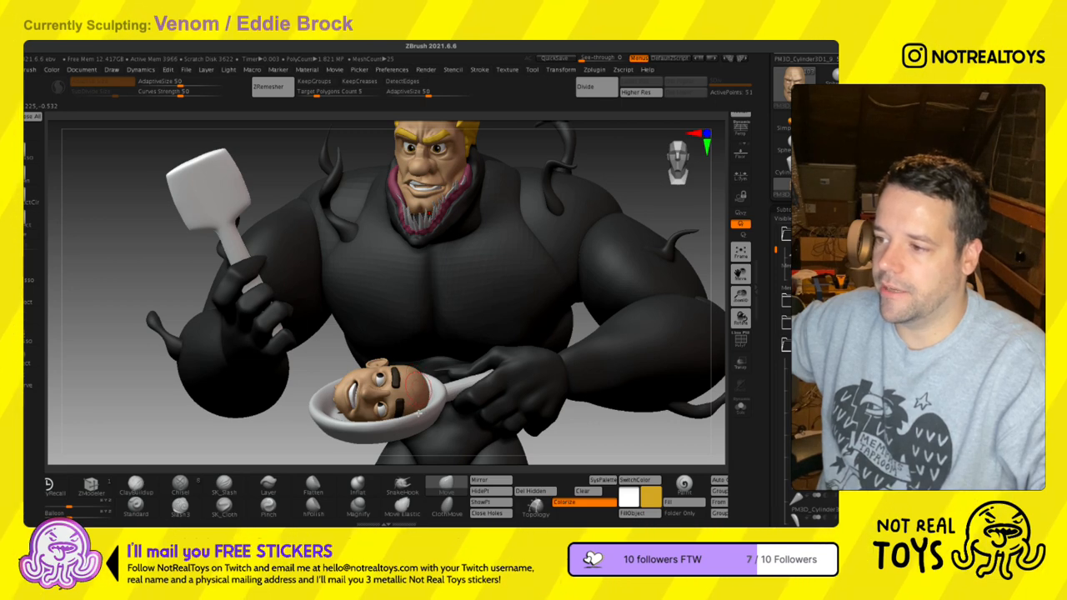
right_drag(420, 414, 416, 358)
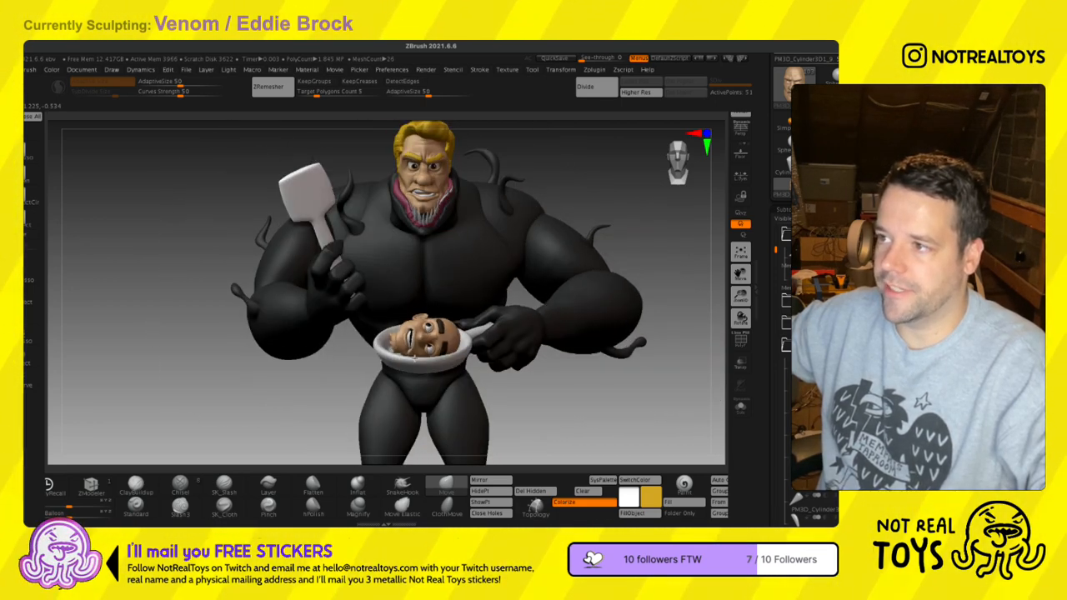
alt+right_drag(464, 262, 445, 329)
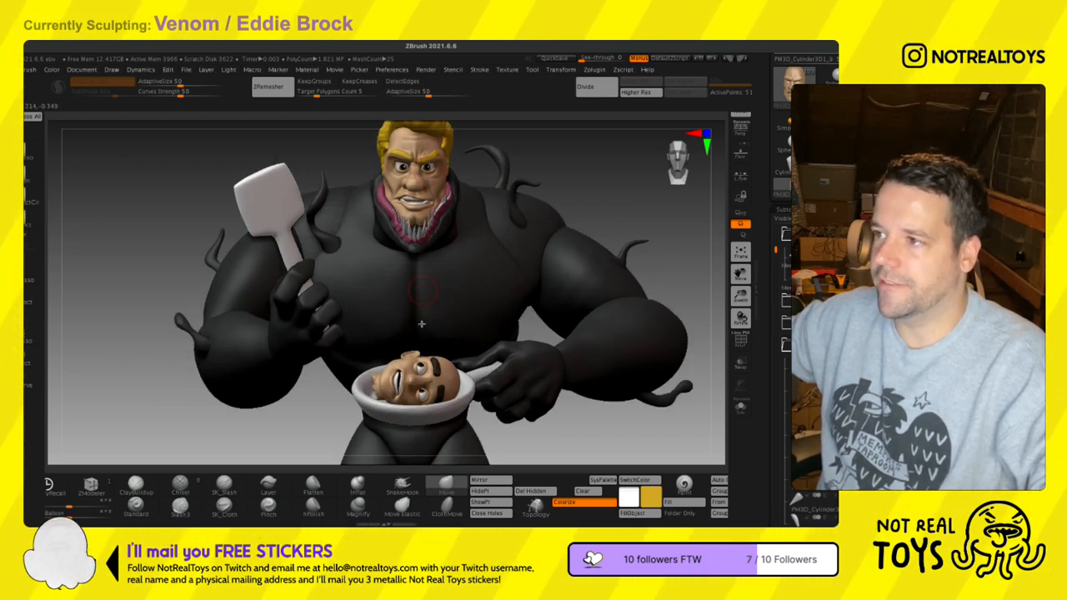
alt+right_drag(429, 282, 431, 305)
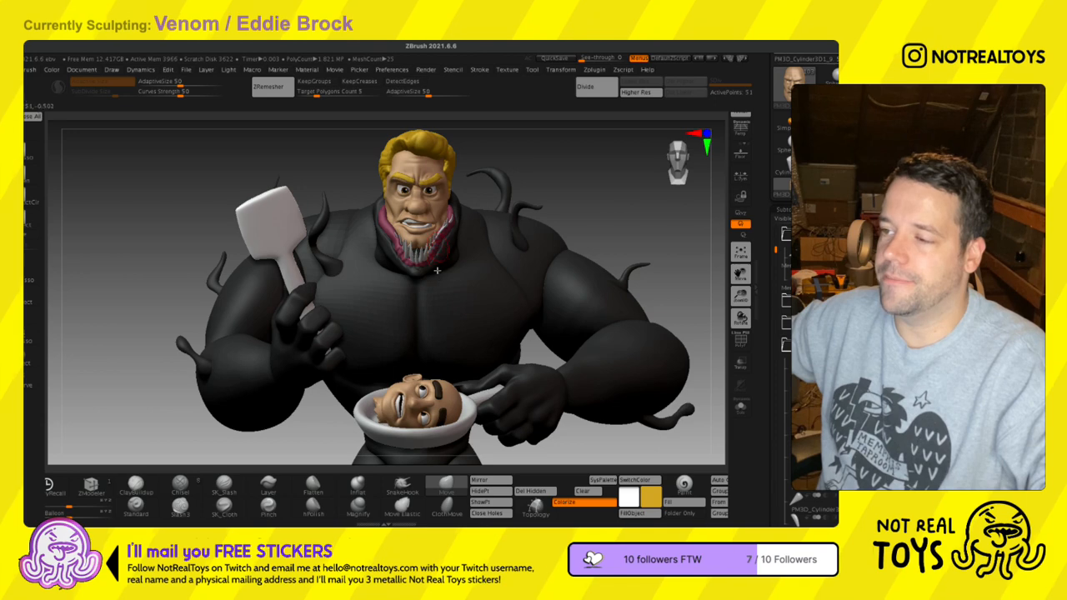
right_drag(436, 262, 431, 261)
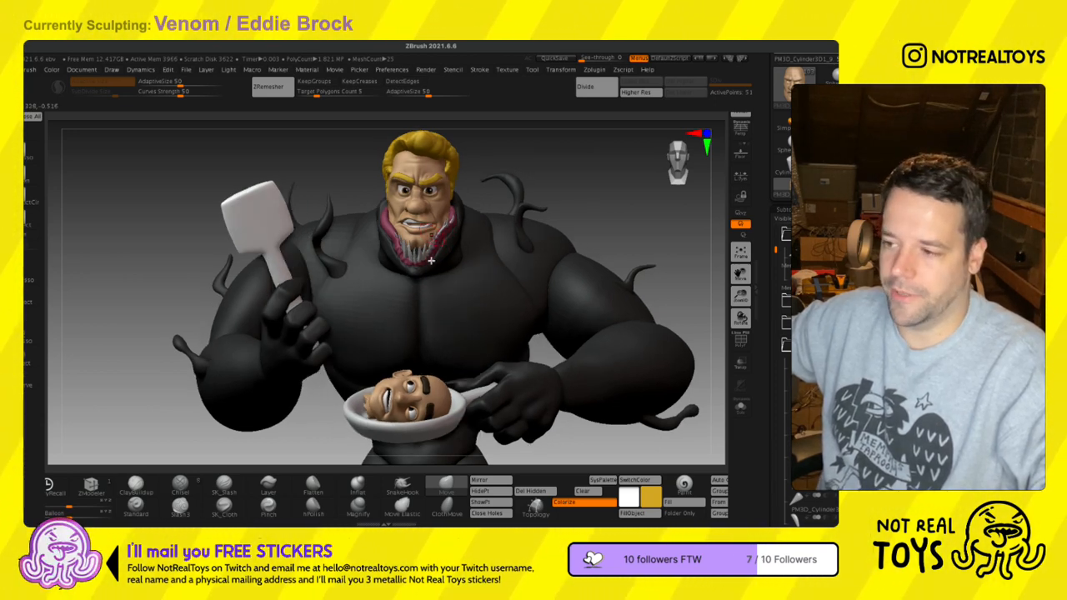
right_drag(440, 241, 542, 219)
right_click(477, 219)
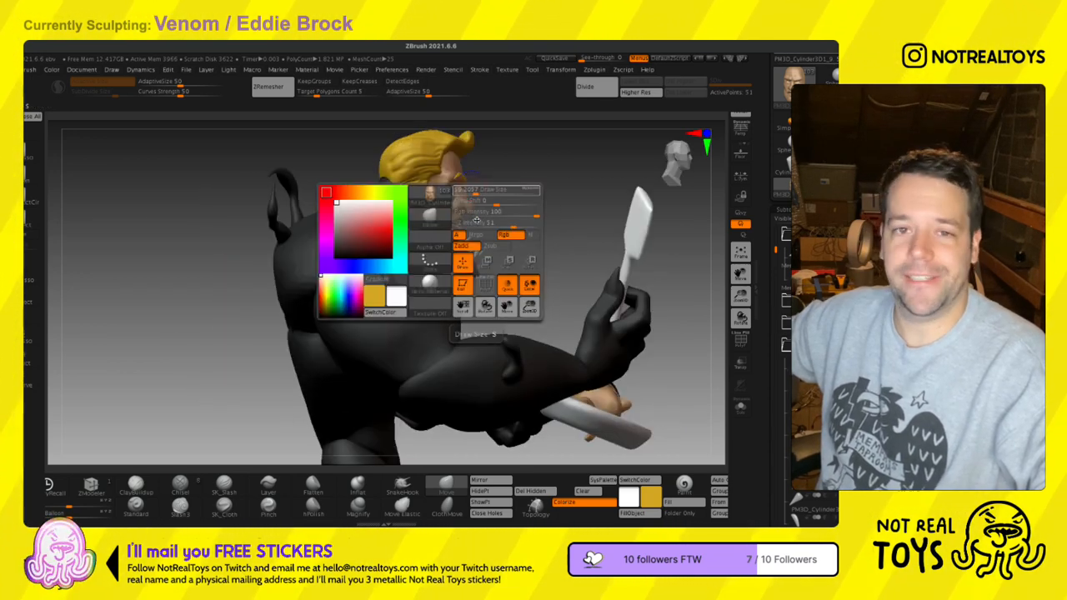
mouse_move(457, 176)
right_down()
mouse_move(458, 191)
mouse_move(415, 198)
right_up()
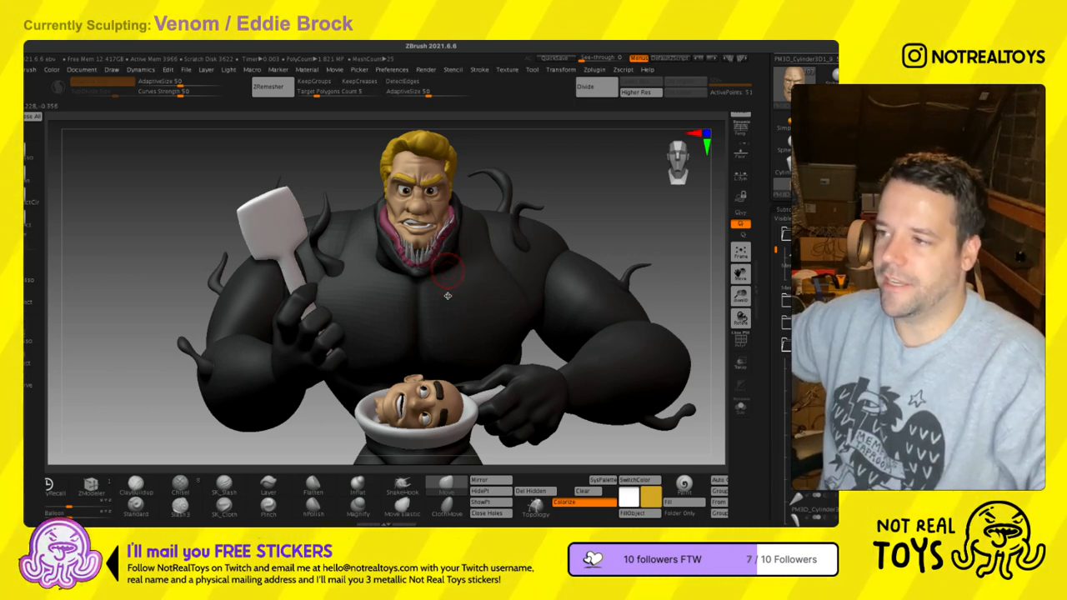
right_drag(462, 302, 462, 302)
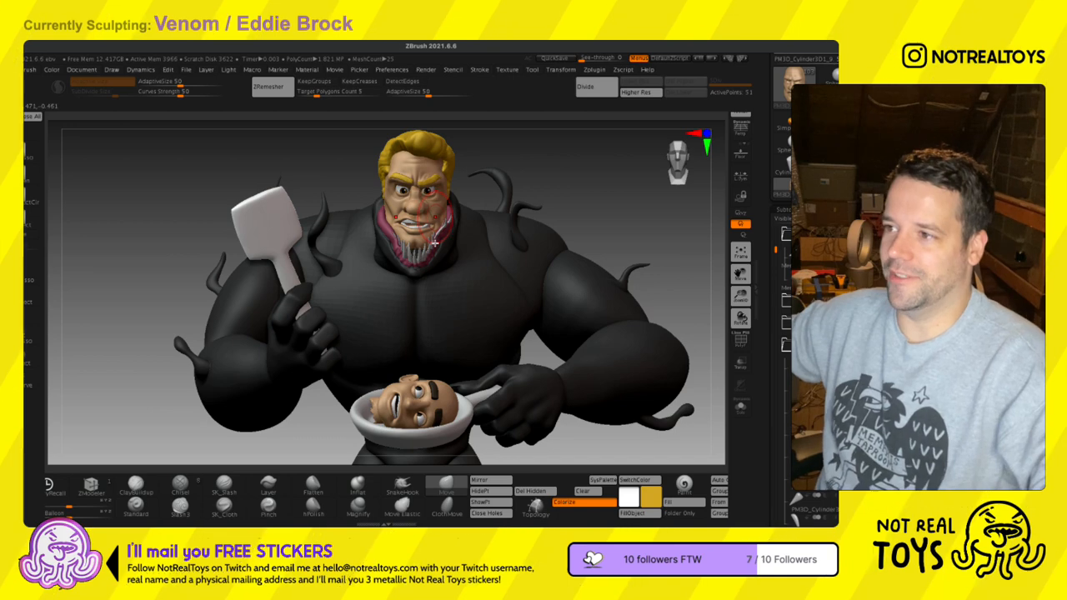
- Compare front and three-quarter views of the torso, head and pan, adjusting the Move brush's draw size
right_drag(468, 231, 375, 226)
mouse_move(510, 320)
alt+right_down()
mouse_move(462, 213)
mouse_move(524, 325)
mouse_move(383, 301)
mouse_move(512, 322)
alt+right_up()
key(s)
key(s)
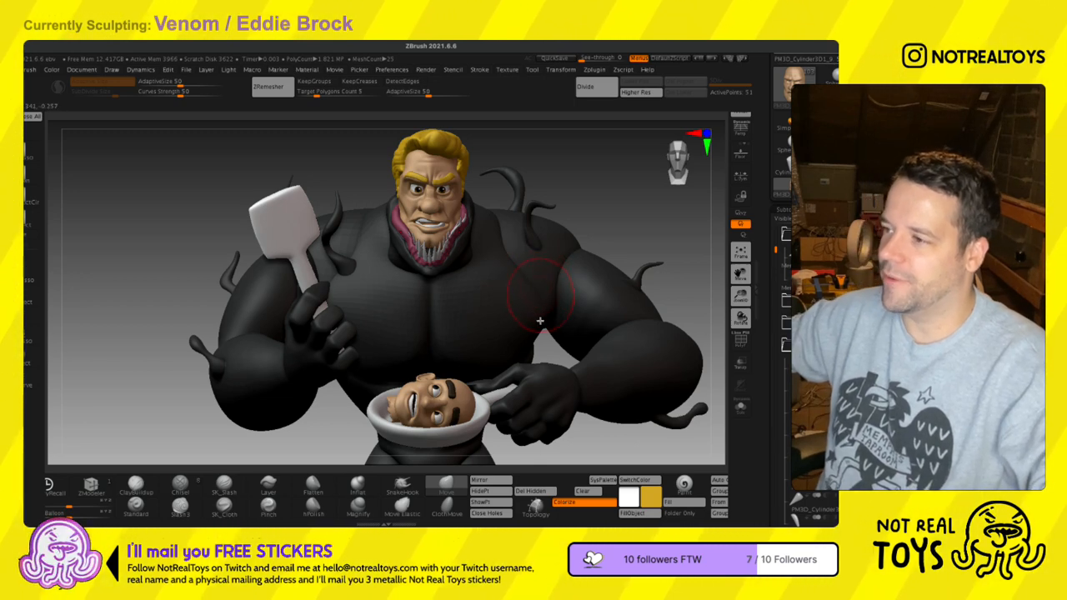
right_drag(523, 321, 451, 320)
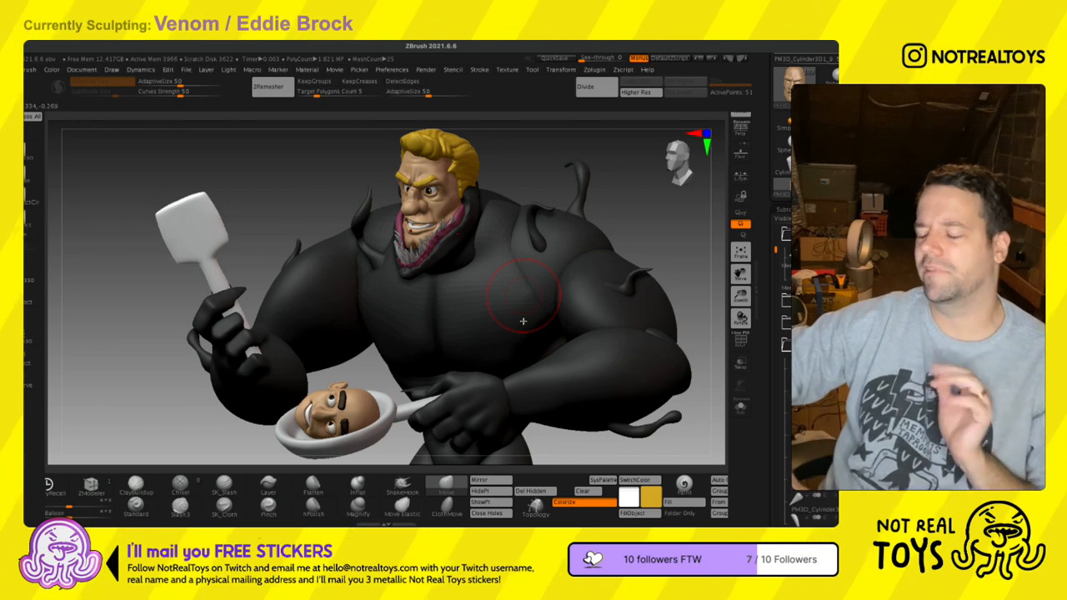
key(s)
mouse_move(458, 328)
right_down()
mouse_move(485, 329)
mouse_move(478, 288)
mouse_move(501, 309)
mouse_move(520, 294)
mouse_move(465, 299)
right_up()
key(s)
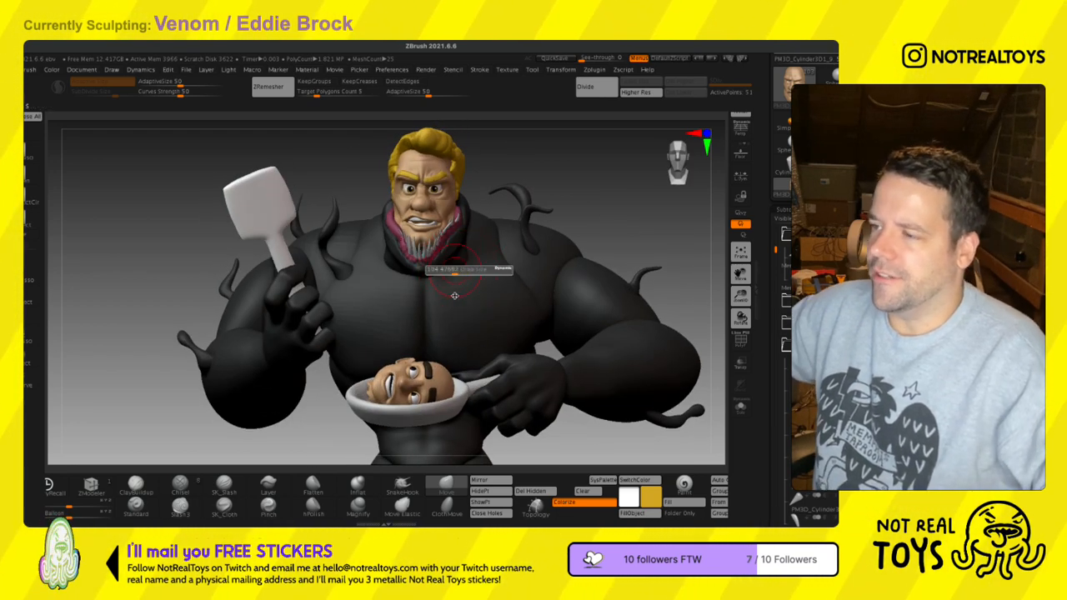
alt+right_drag(478, 250, 476, 290)
- Append a Cylinder3D to the character as a new subtool
drag(777, 277, 777, 446)
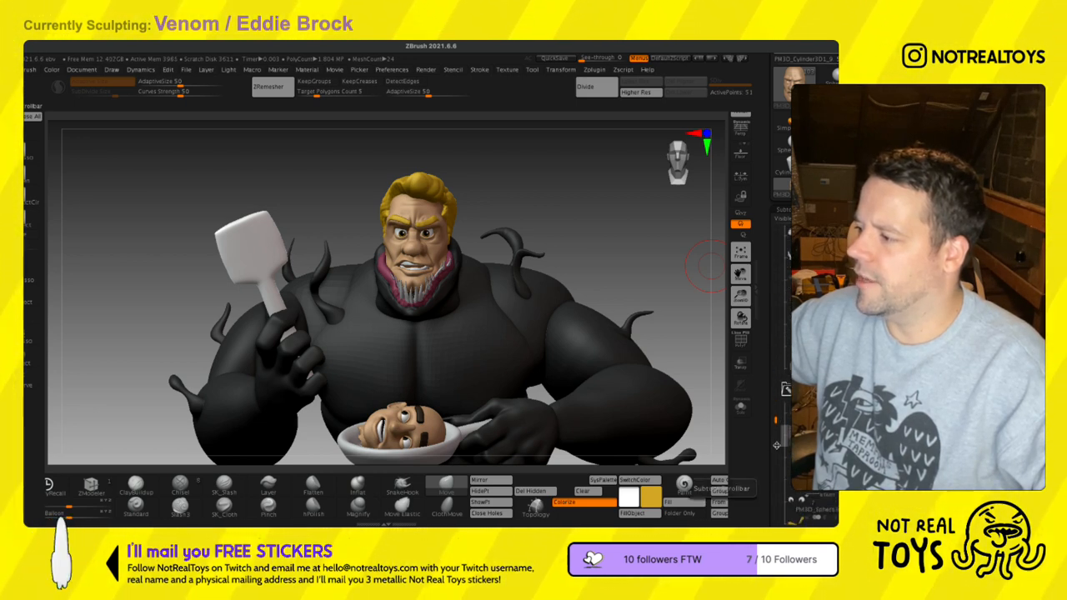
drag(604, 477, 344, 477)
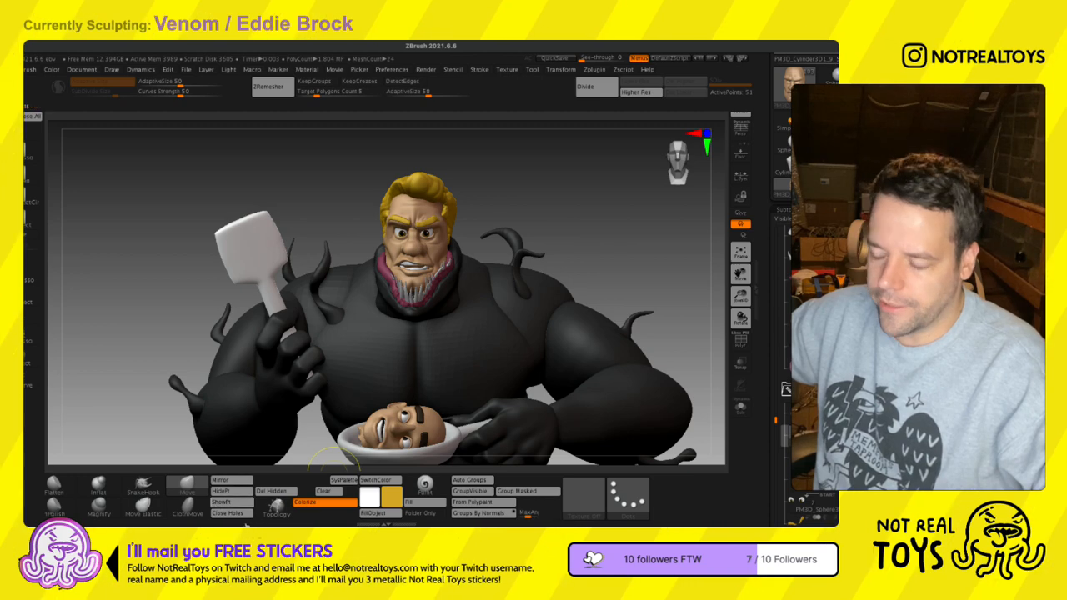
drag(782, 442, 782, 104)
click(821, 271)
click(643, 301)
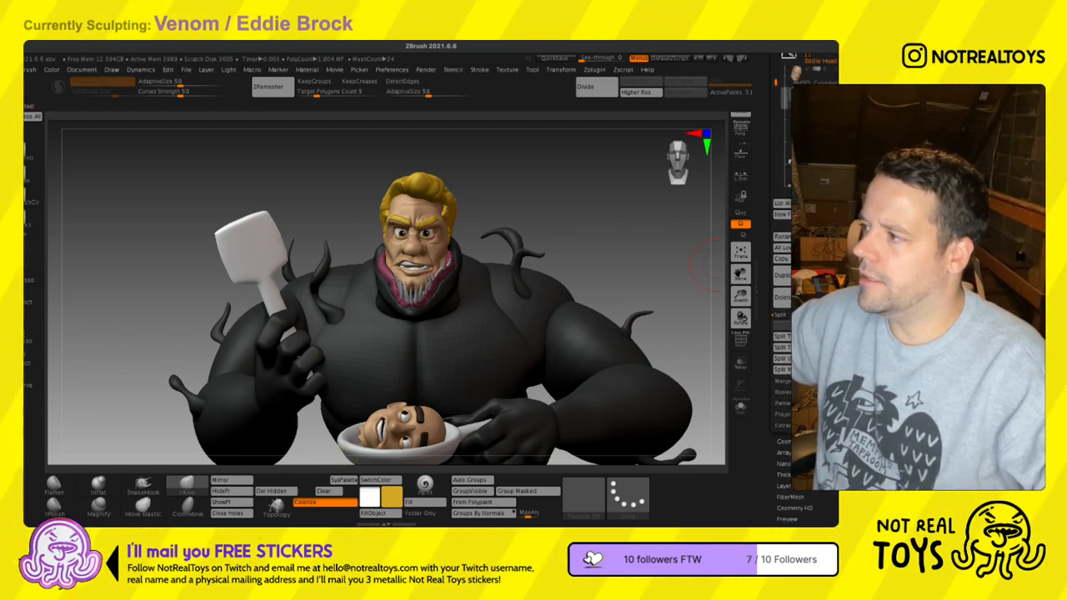
click(821, 271)
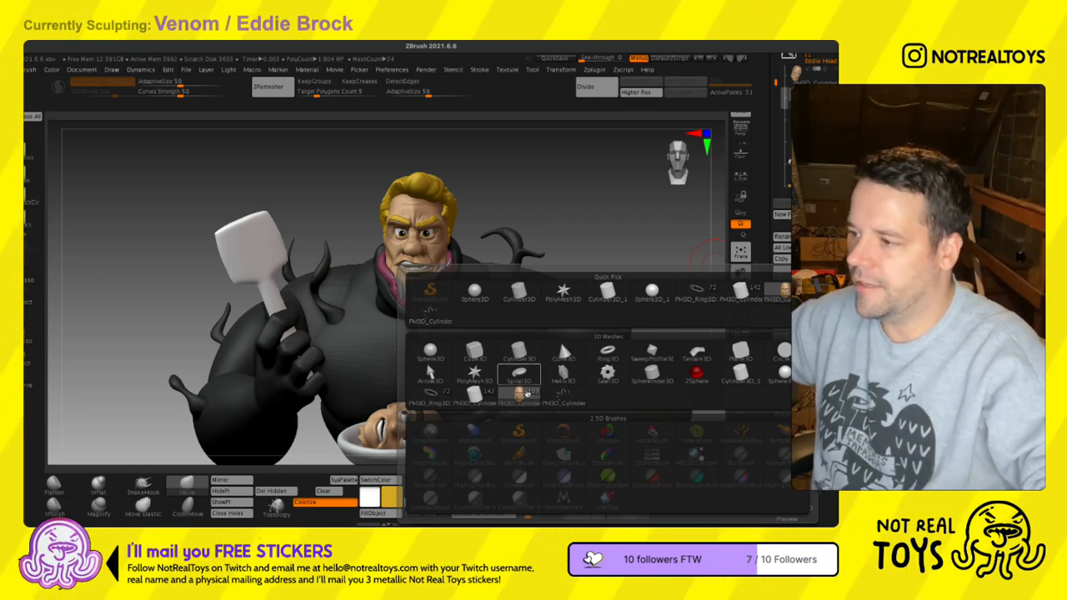
click(519, 354)
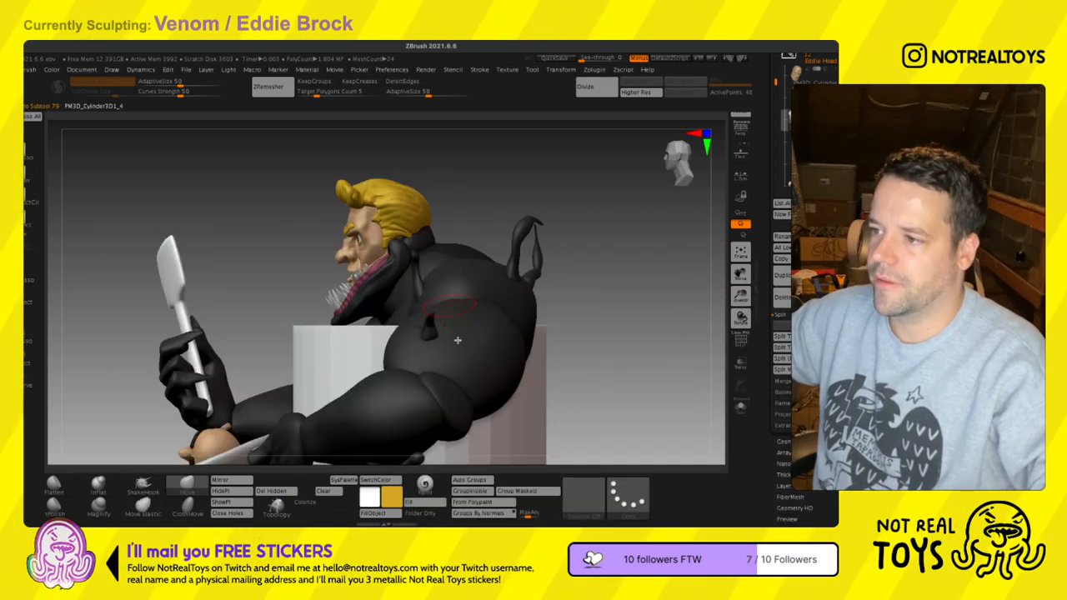
- Scale the new cylinder down, move it to the head and flatten it into a thin disc
key(w)
ctrl+right_drag(500, 322, 466, 200)
drag(450, 407, 466, 425)
drag(487, 390, 467, 298)
ctrl+right_drag(467, 299, 426, 342)
drag(464, 328, 439, 272)
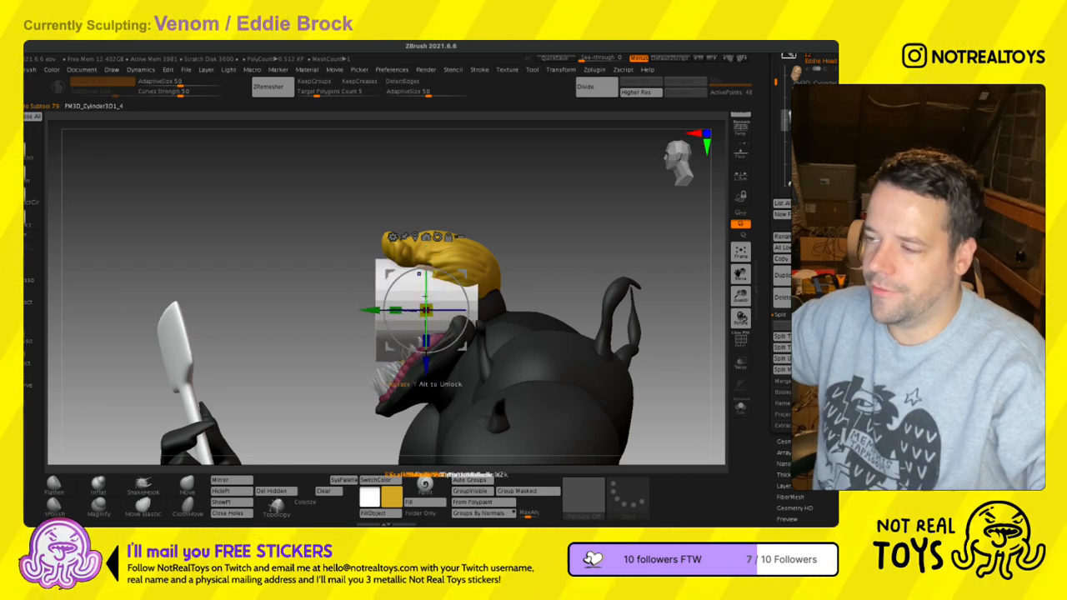
click(438, 238)
drag(396, 311, 431, 340)
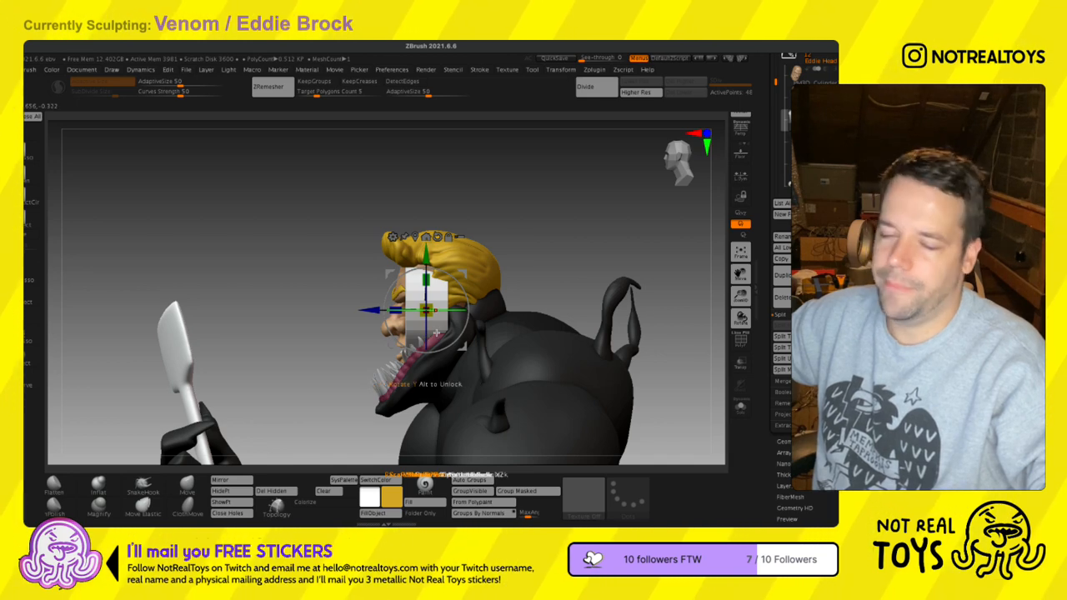
- Shrink the disc and place it beside the head at ear position, checking it from above and in front
shift+right_drag(442, 300, 488, 302)
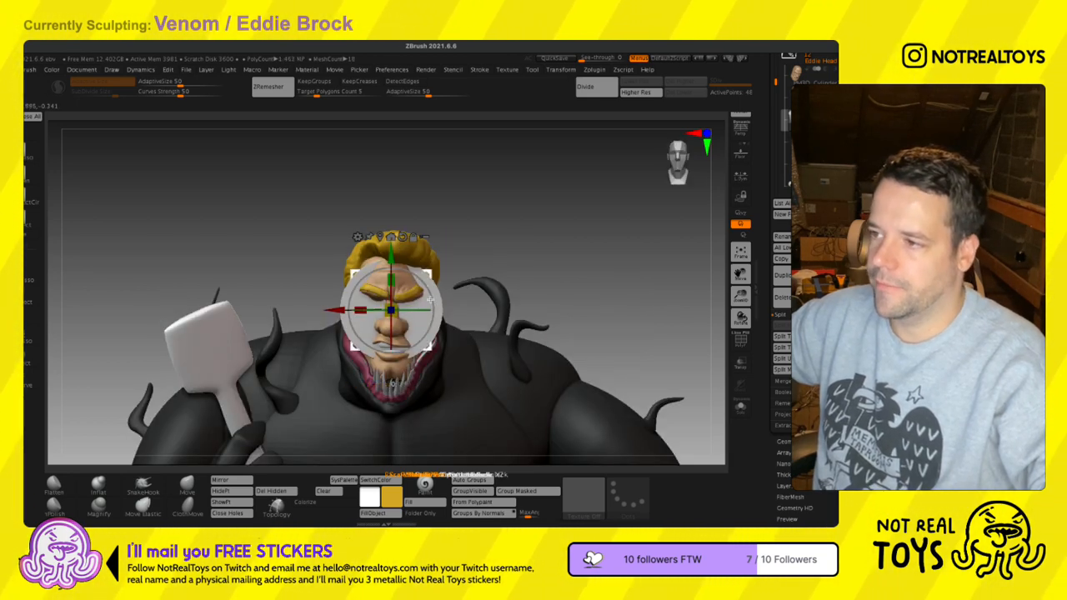
drag(431, 274, 486, 265)
right_drag(488, 293, 454, 325)
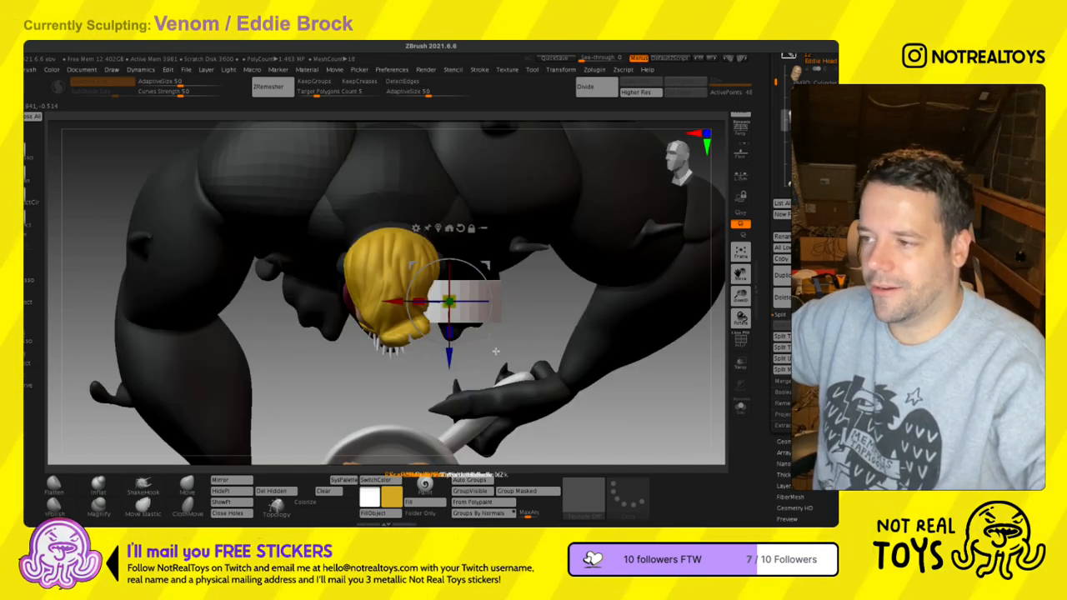
drag(447, 328, 436, 329)
drag(483, 287, 477, 263)
key(q)
mouse_move(468, 277)
shift+right_down()
mouse_move(467, 260)
mouse_move(460, 409)
shift+right_up()
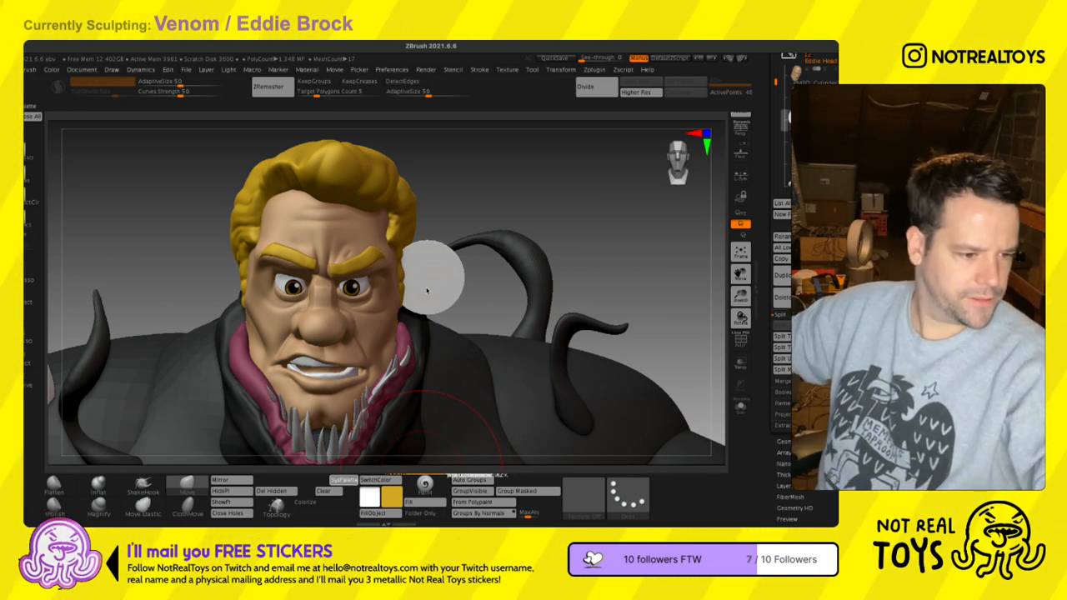
- Colour the ear disc with the face's skin tone and set the brush's draw size for shaping it
click(472, 353)
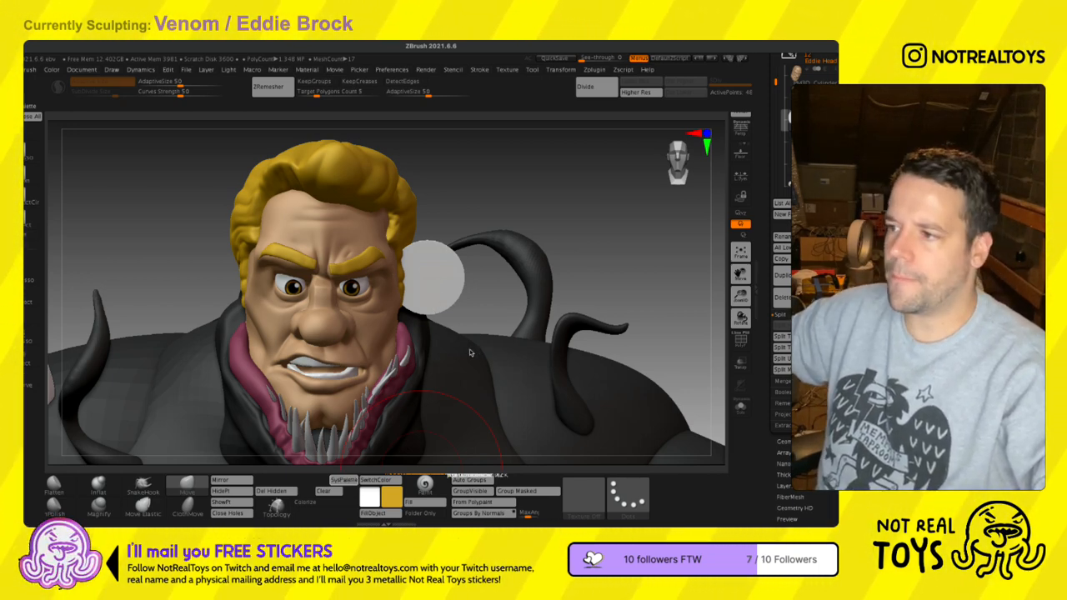
mouse_move(472, 308)
right_down()
mouse_move(431, 292)
mouse_move(434, 330)
right_up()
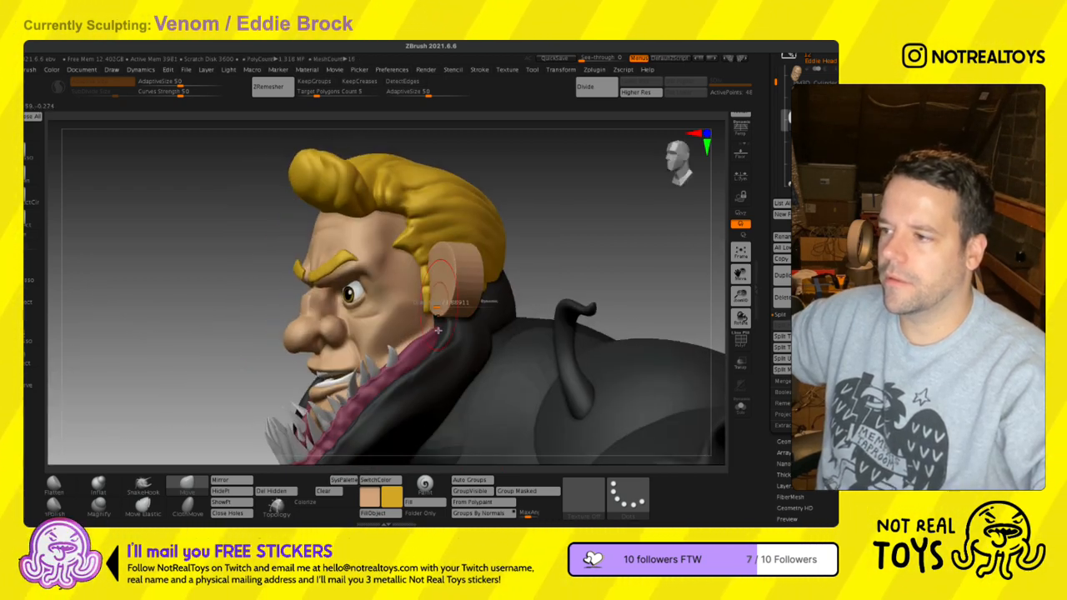
key(s)
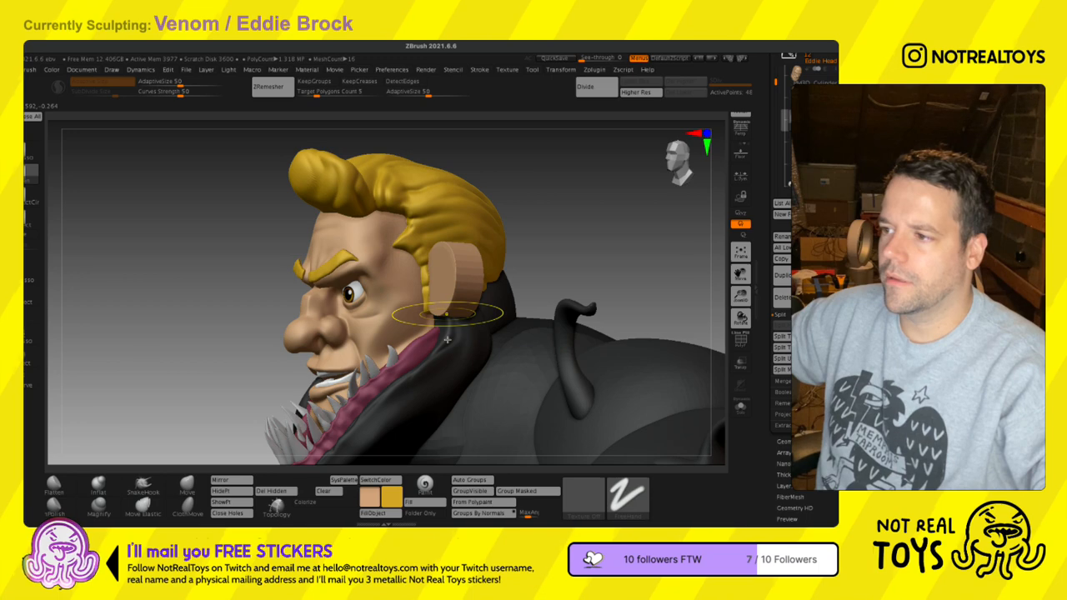
- Undo the last change to the ear disc and move it outward, back and up so it floats clear beside the head
key(ctrl+z)
right_drag(409, 344, 367, 317)
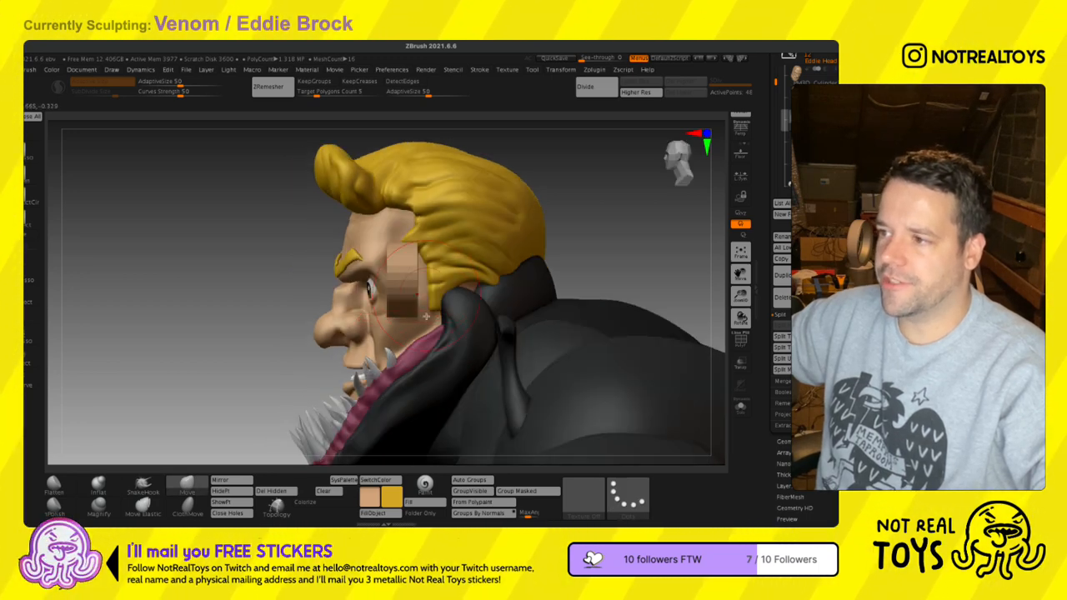
key(w)
drag(366, 317, 440, 318)
right_drag(441, 318, 505, 317)
key(q)
key(w)
drag(480, 259, 527, 227)
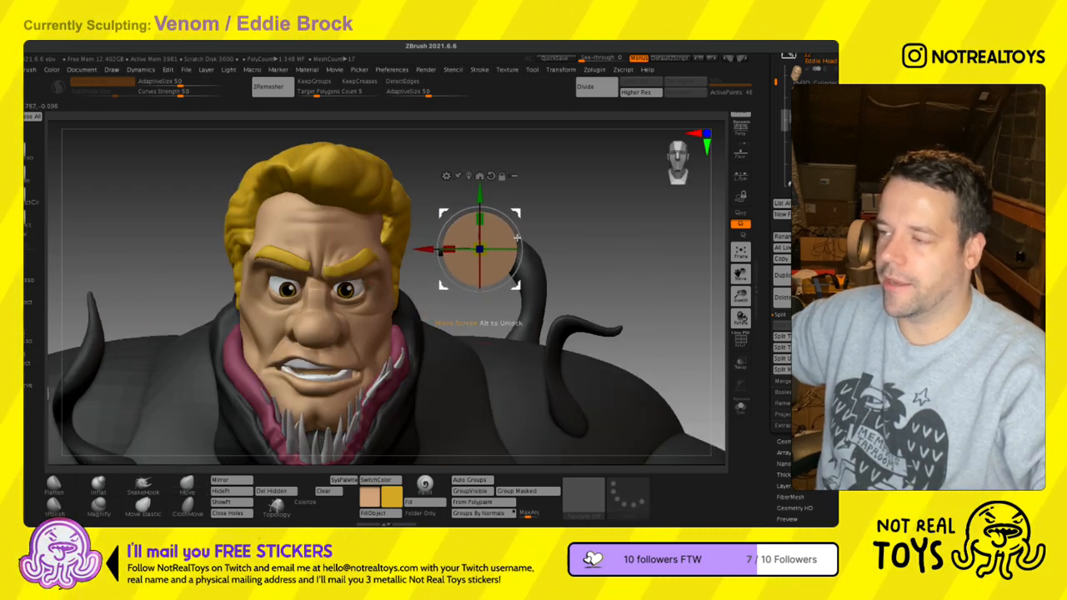
key(q)
right_drag(456, 316, 389, 316)
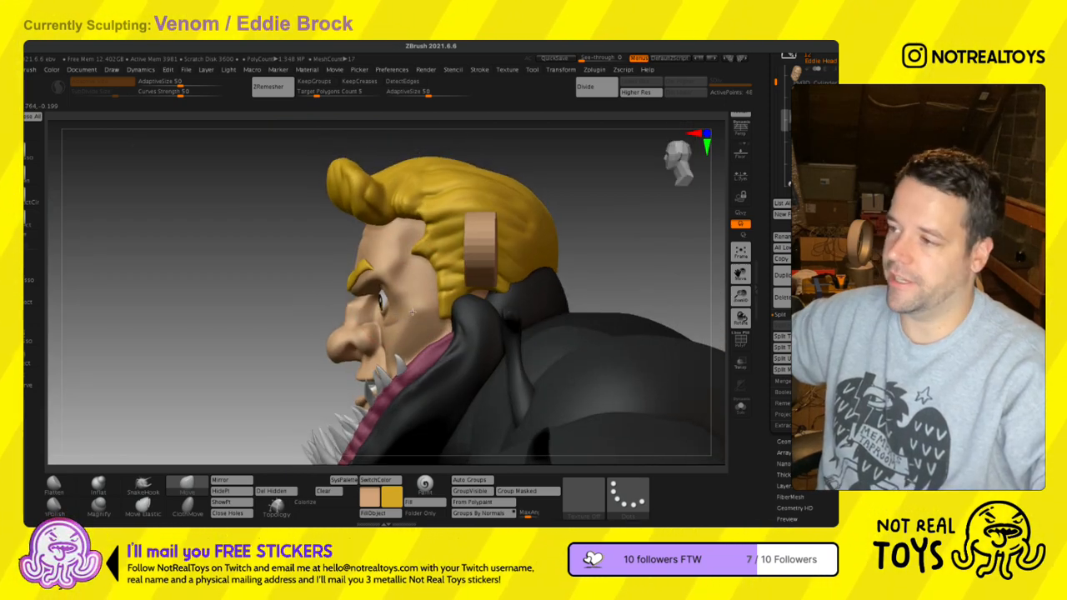
right_drag(467, 315, 498, 314)
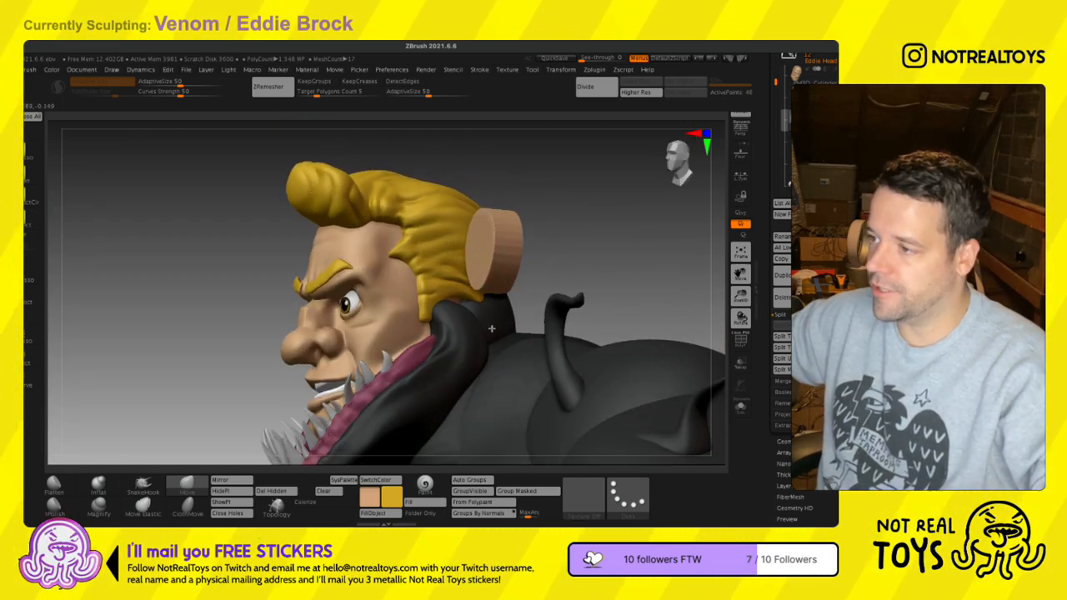
mouse_move(488, 329)
right_down()
mouse_move(530, 331)
mouse_move(493, 328)
right_up()
- Isolate the ear disc and stretch its unmasked lower half downward into an egg shape
click(741, 408)
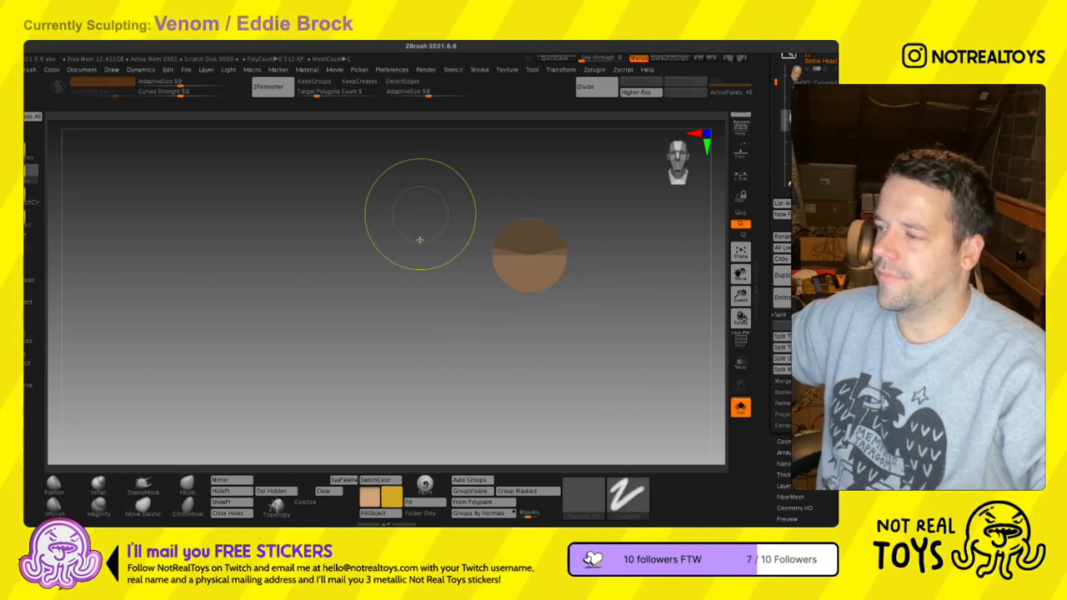
key(w)
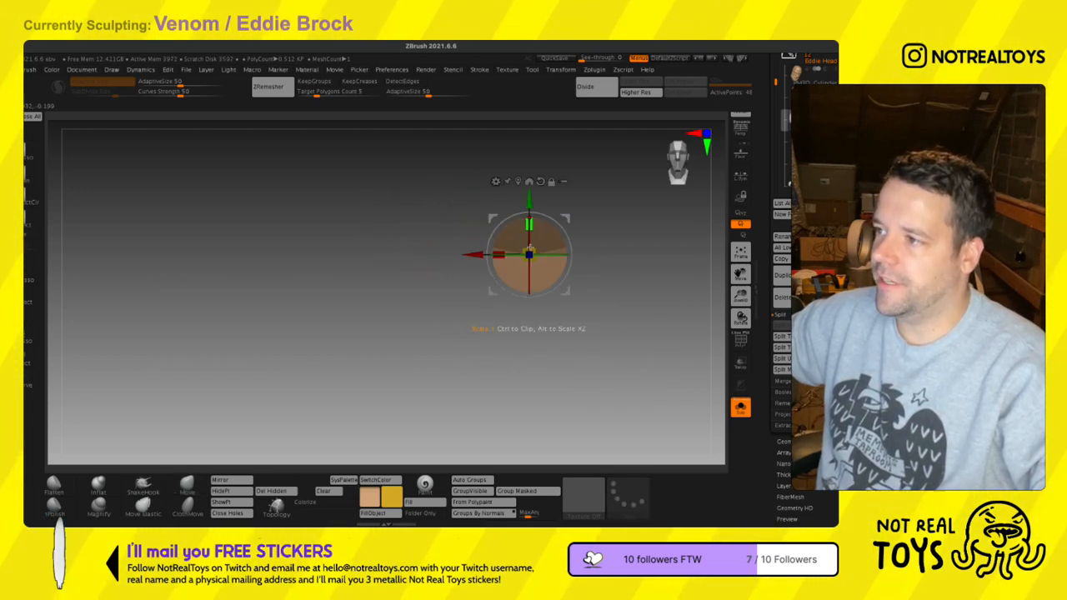
drag(529, 246, 530, 237)
key(q)
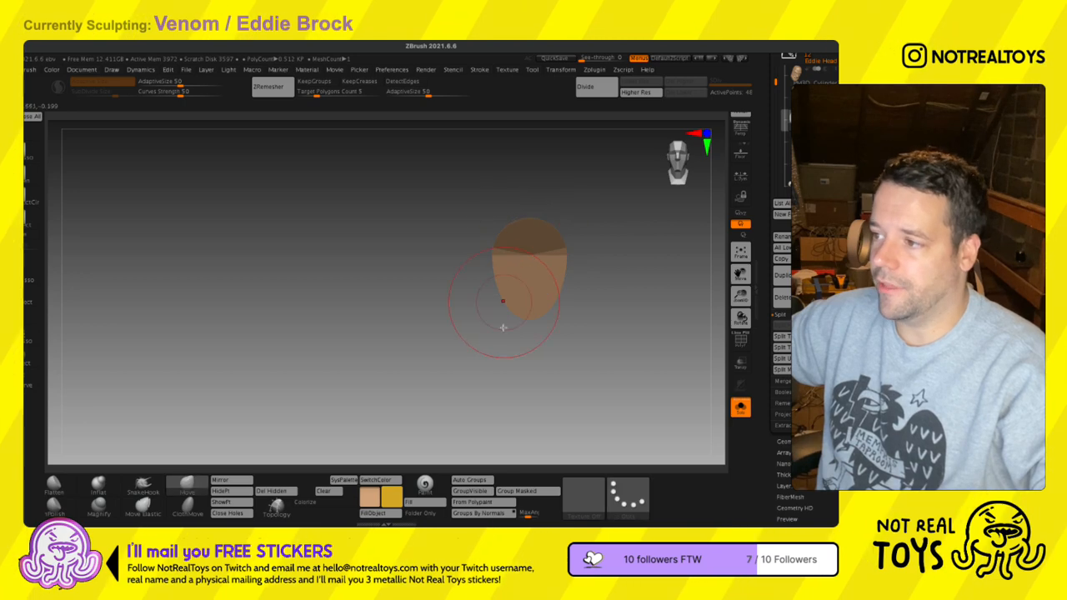
- Mask all but the lower inner section of the ear, scale that section outward into a step, and clear the mask
mouse_move(517, 350)
ctrl+mouse_down()
mouse_move(477, 377)
mouse_move(531, 276)
ctrl+mouse_up()
ctrl+click(615, 302)
key(w)
alt+drag(530, 200, 530, 257)
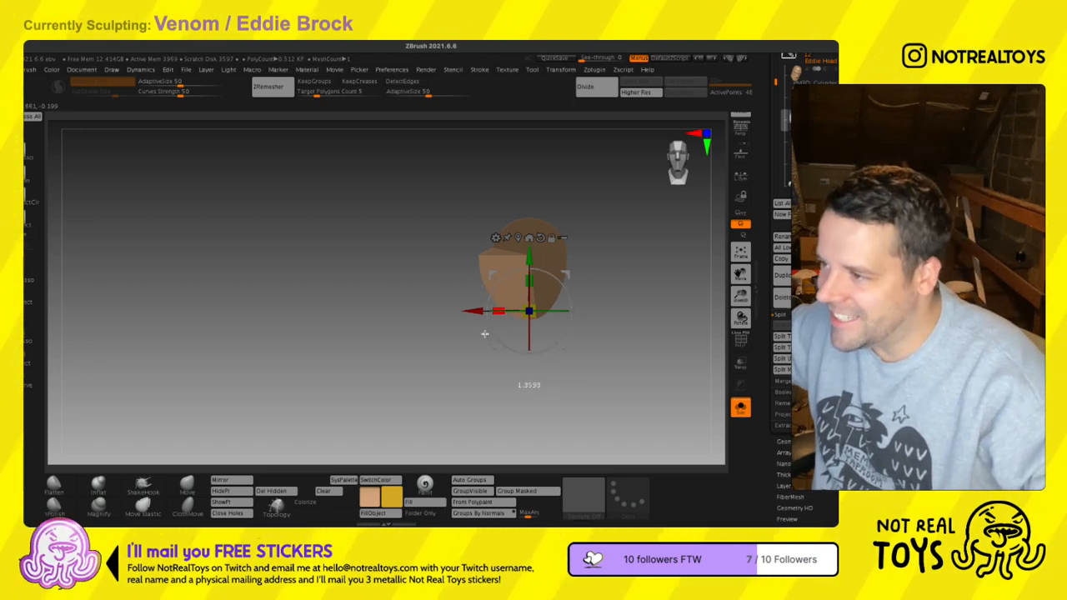
key(q)
ctrl+drag(402, 334, 432, 343)
mouse_move(450, 338)
mouse_down()
mouse_move(429, 315)
mouse_move(503, 305)
mouse_move(484, 275)
mouse_move(478, 311)
mouse_up()
key(ctrl+z)
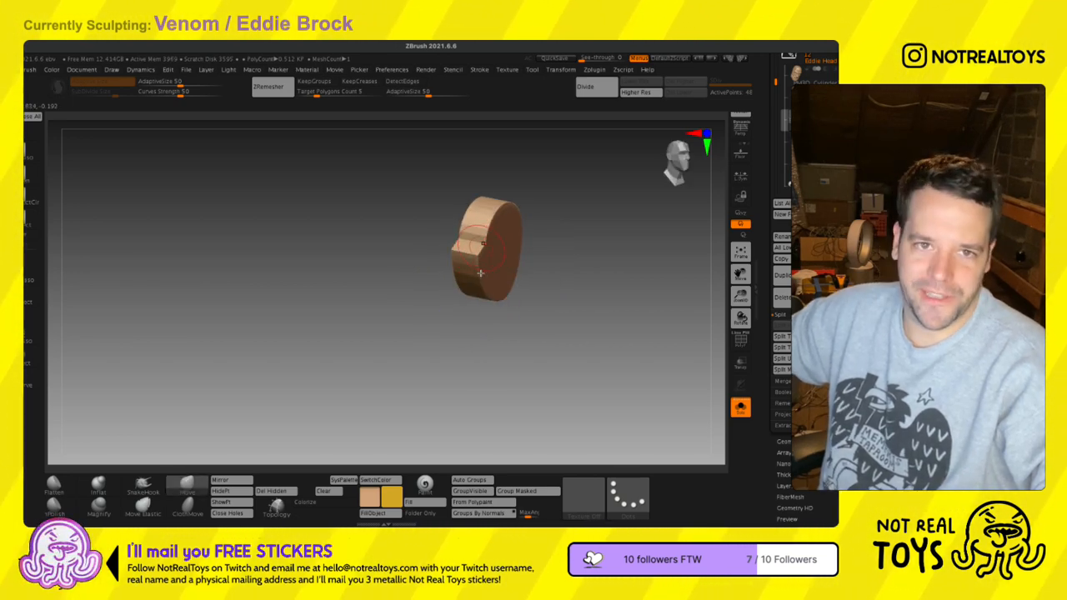
- Try smoothing the stepped rim of the ear piece
key(space)
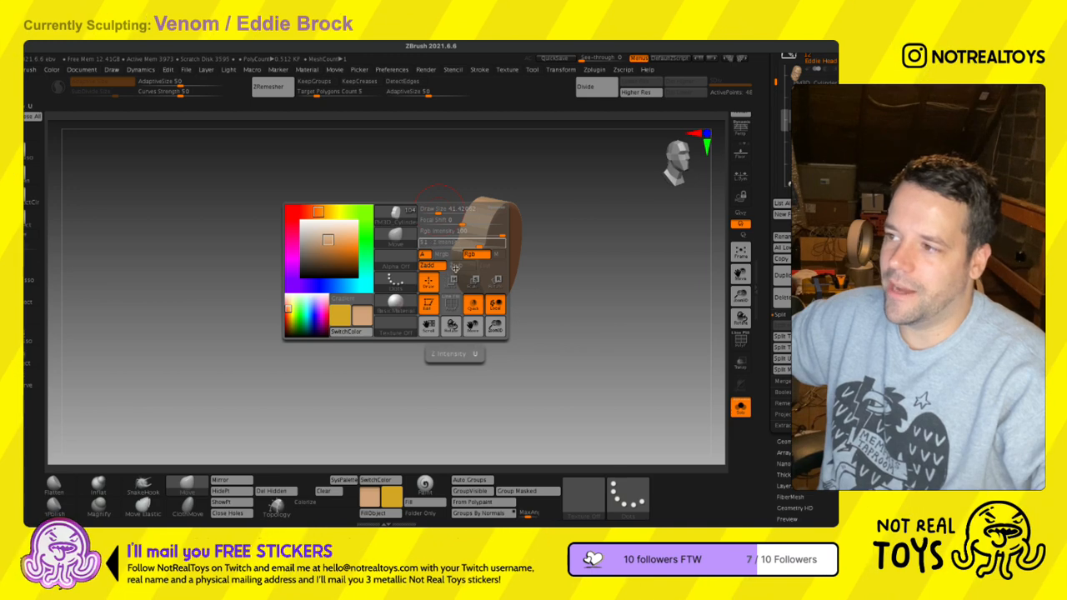
shift+drag(491, 245, 480, 318)
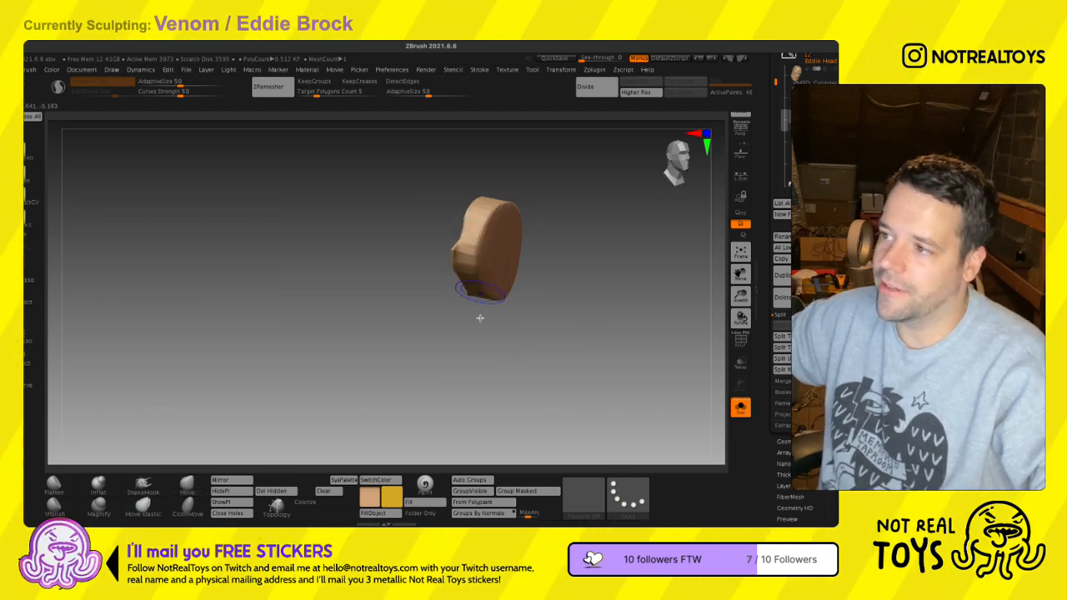
key(ctrl+z)
shift+drag(467, 282, 453, 266)
key(w)
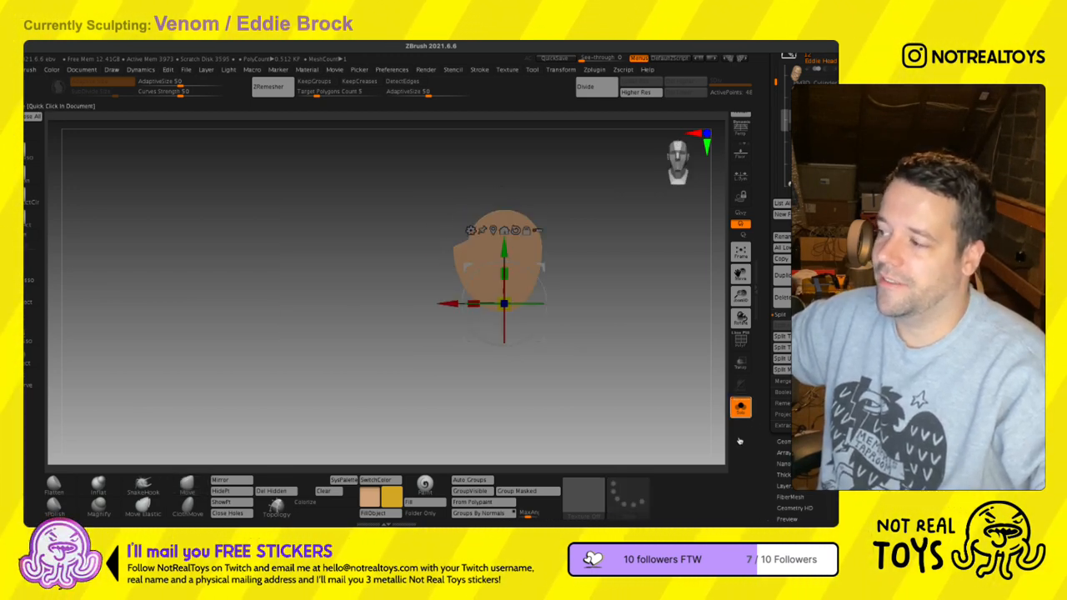
- Show the whole character again and try DynaMesh on the ear piece at resolution 128
click(740, 407)
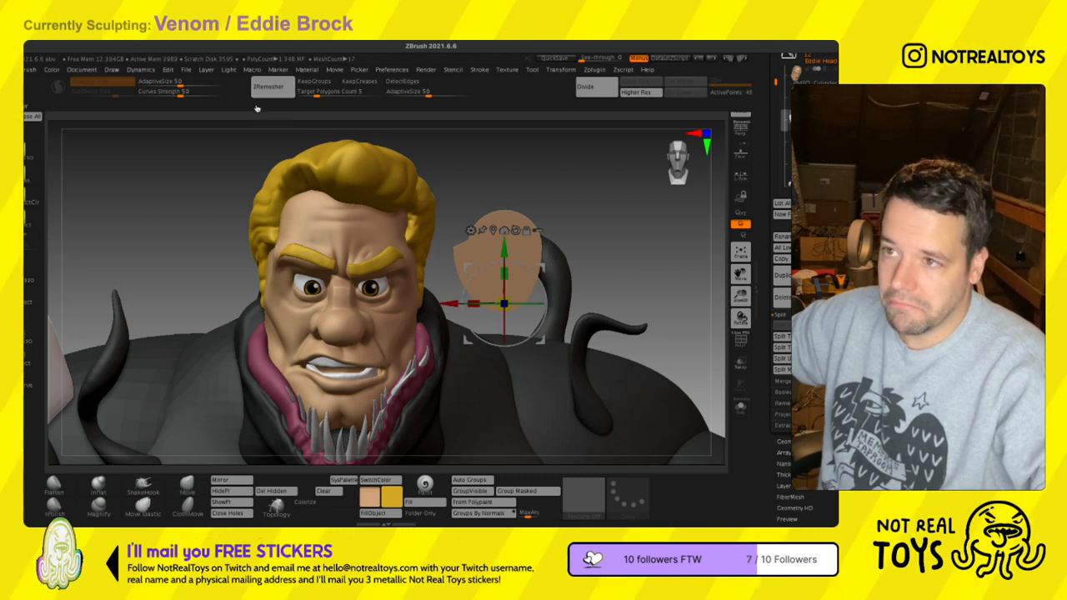
drag(231, 115, 743, 115)
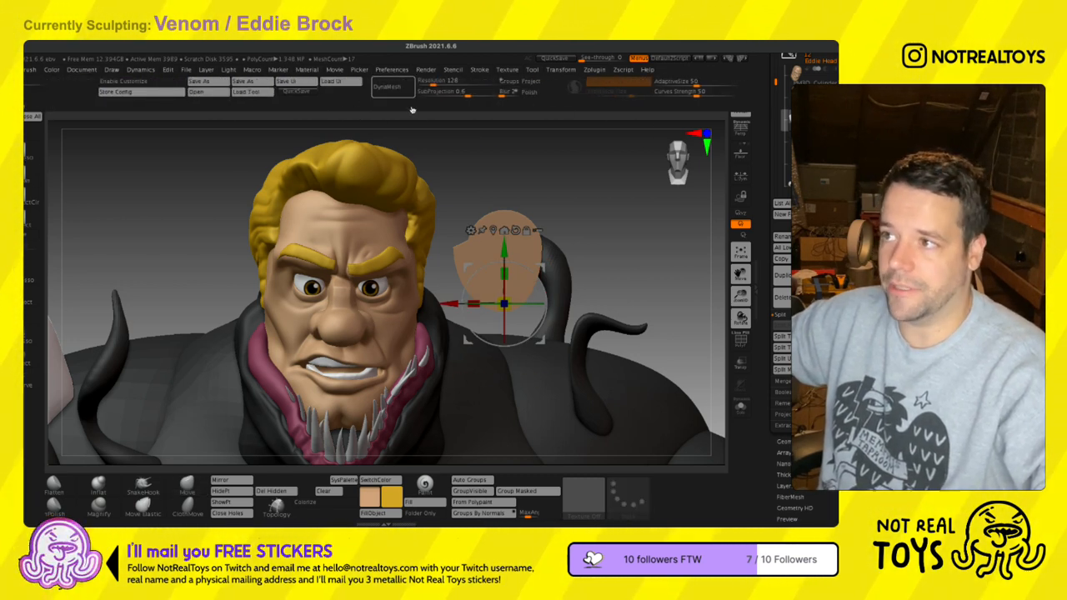
click(392, 87)
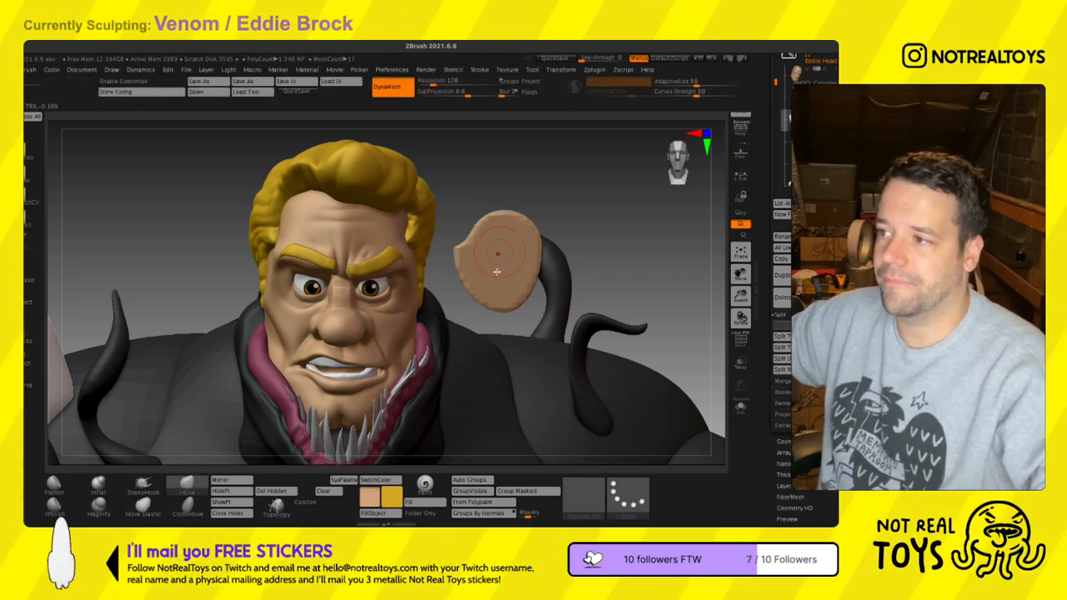
key(ctrl+z)
- Set the DynaMesh resolution to 416 and SubProjection to 1, and try smoothing the ear's face and edges
drag(432, 84, 444, 84)
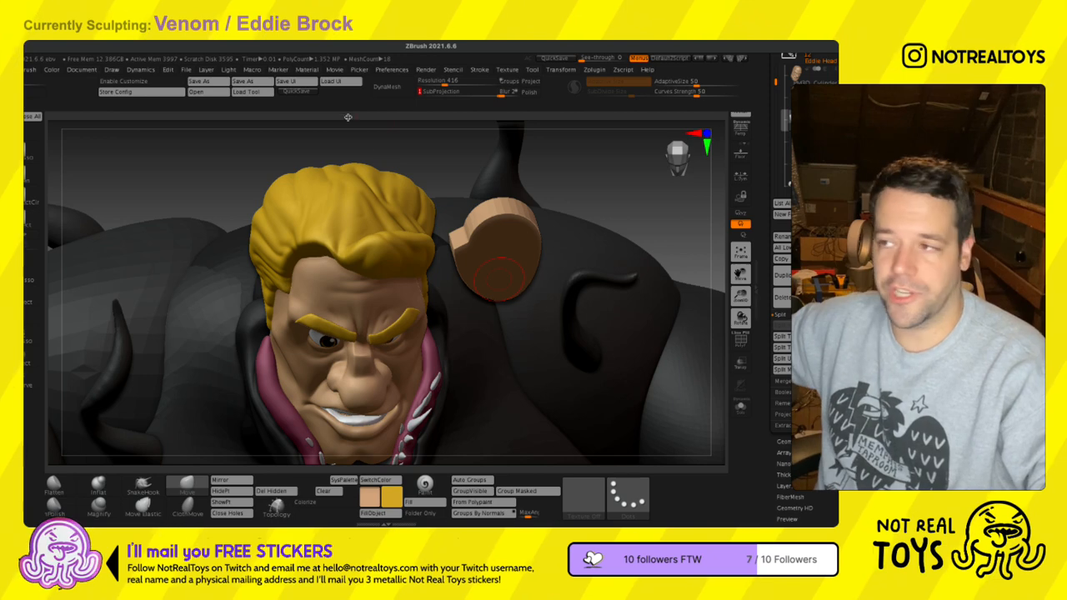
key(s)
mouse_move(486, 251)
right_down()
mouse_move(522, 242)
mouse_move(487, 245)
mouse_move(486, 260)
right_up()
key(s)
shift+drag(469, 232, 505, 231)
right_drag(483, 241, 481, 239)
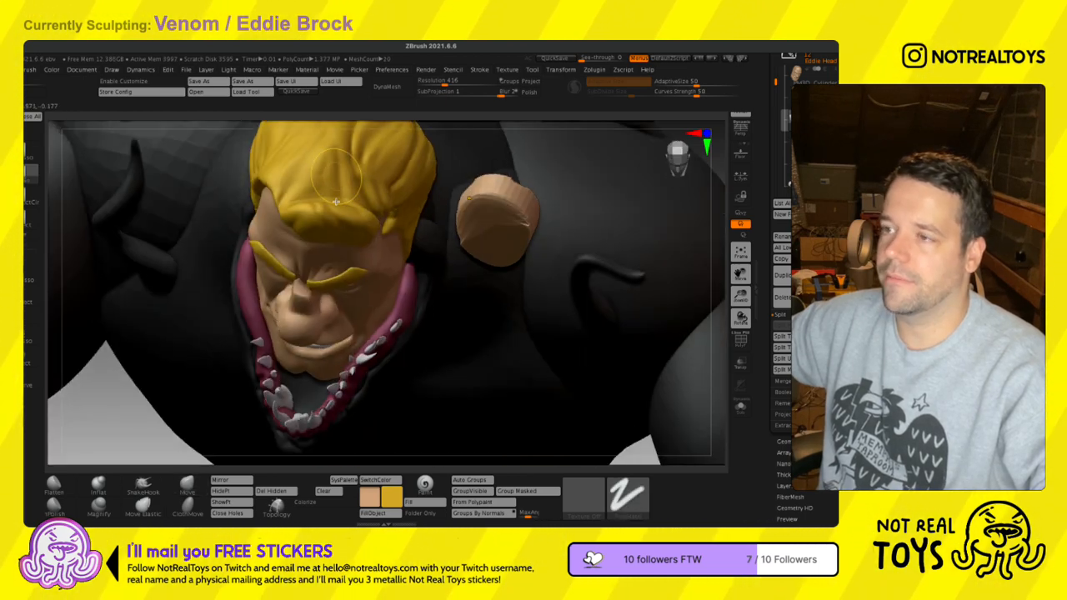
key(ctrl+z)
- Raise the Smooth brush's focal shift and switch to the Move brush
key(space)
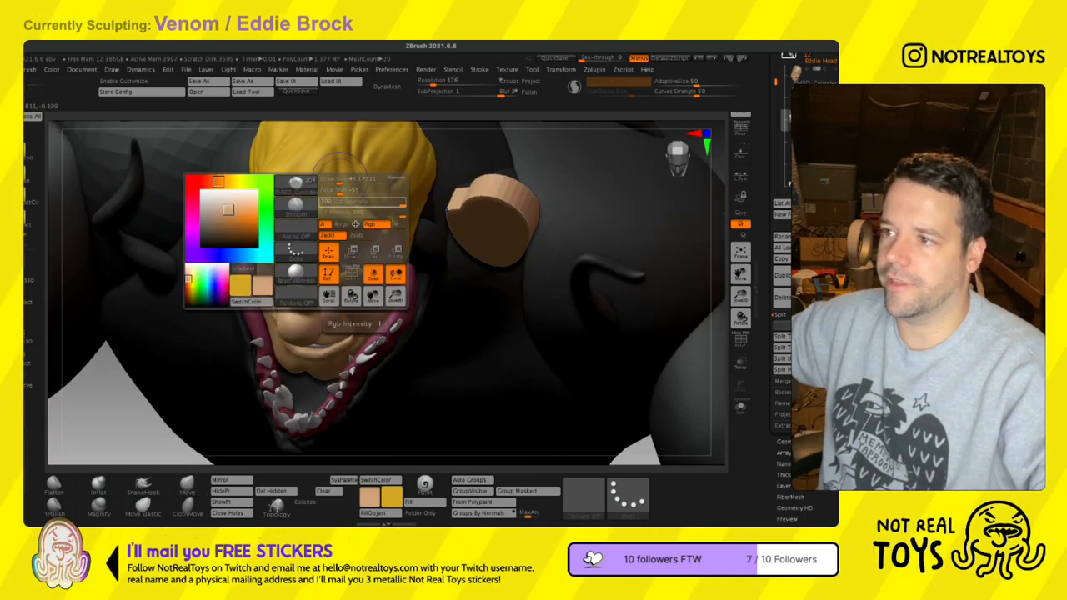
drag(342, 217, 355, 217)
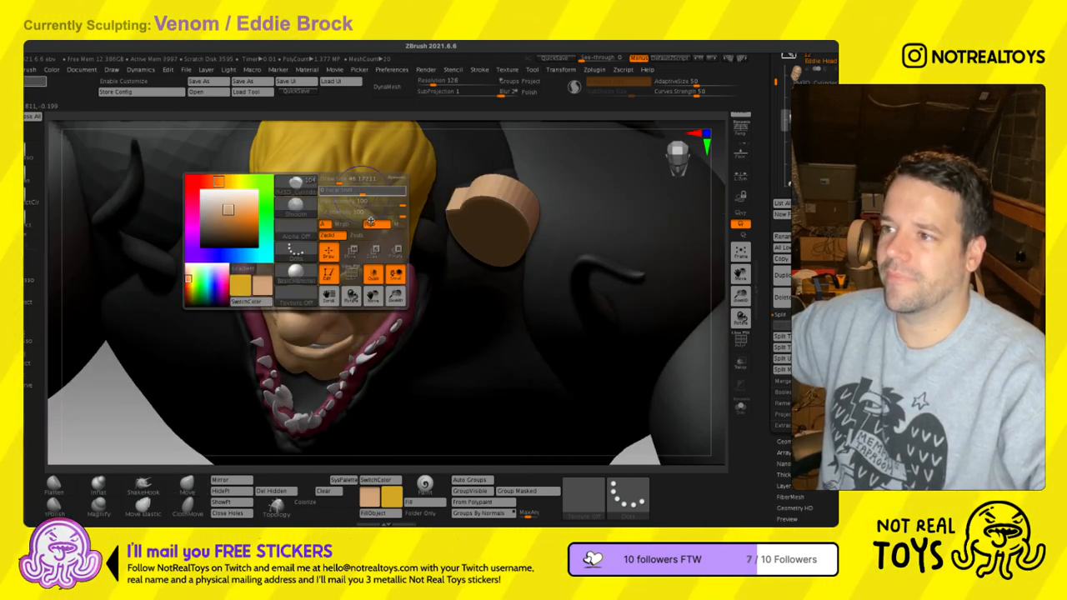
click(187, 486)
- DynaMesh the ear piece at resolution 376 and smooth its hard edges
ctrl+right_drag(392, 179, 364, 160)
alt+right_drag(407, 210, 385, 258)
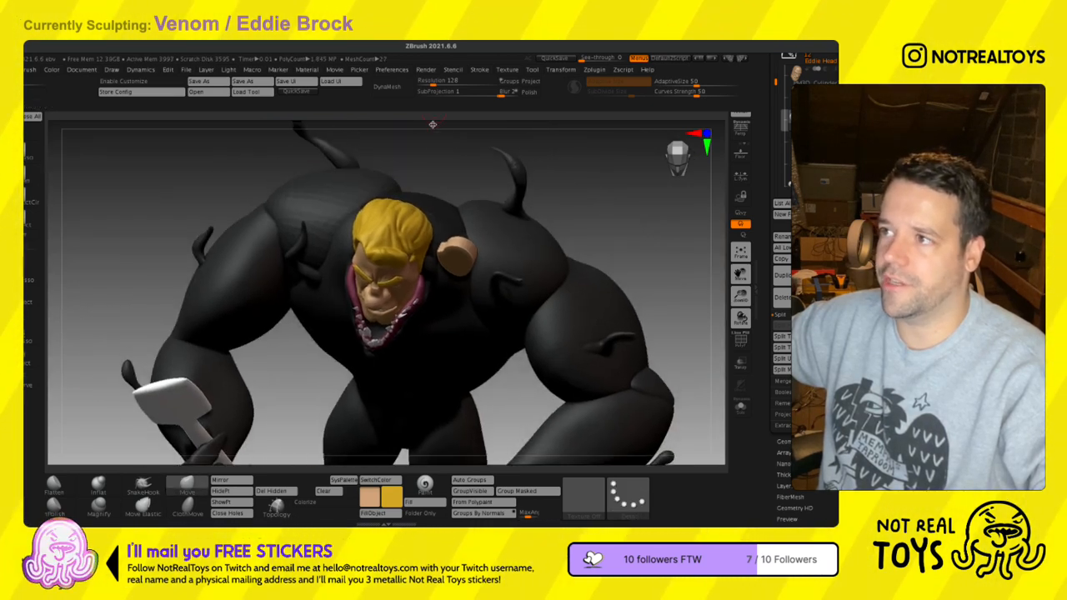
drag(435, 83, 435, 111)
click(392, 90)
ctrl+right_drag(467, 256, 478, 391)
shift+drag(470, 295, 434, 271)
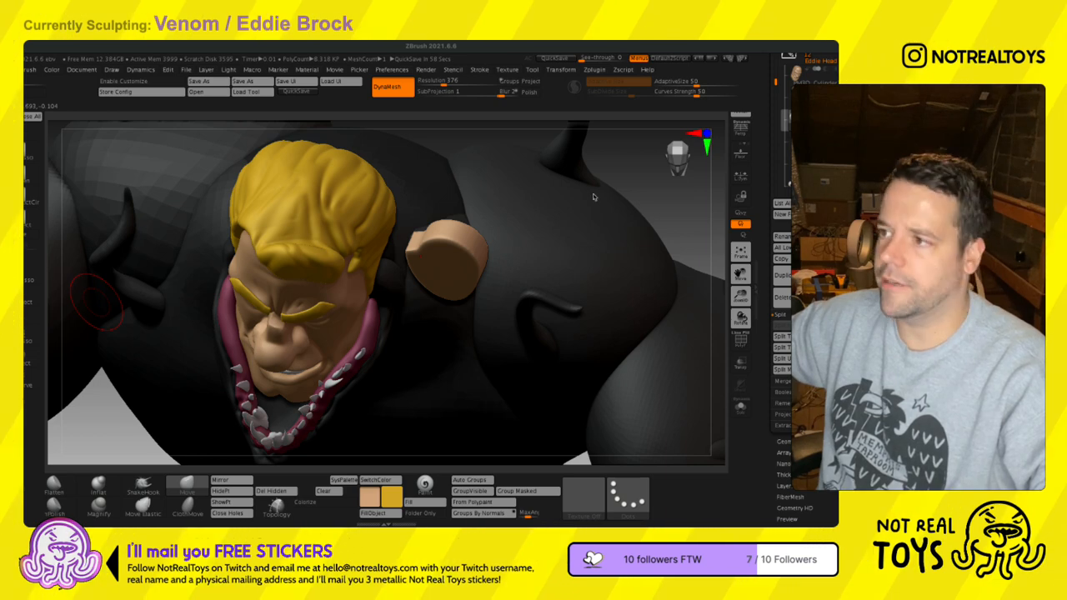
- Set the Move brush to Z intensity 18 and push the ear's inner edge into shape, undoing the last stroke
right_drag(442, 196, 412, 278)
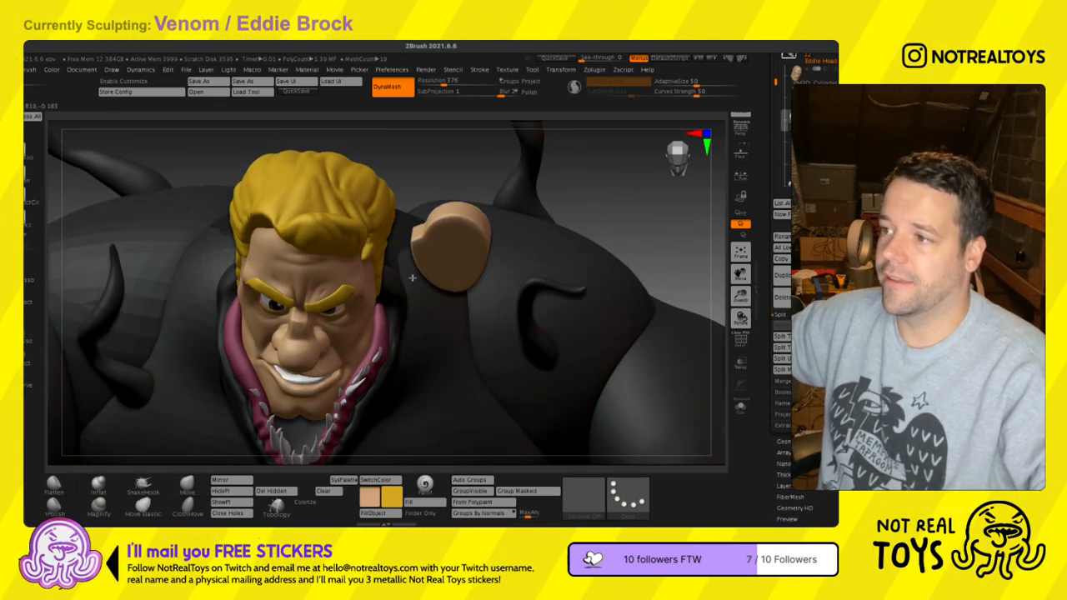
right_drag(508, 285, 448, 297)
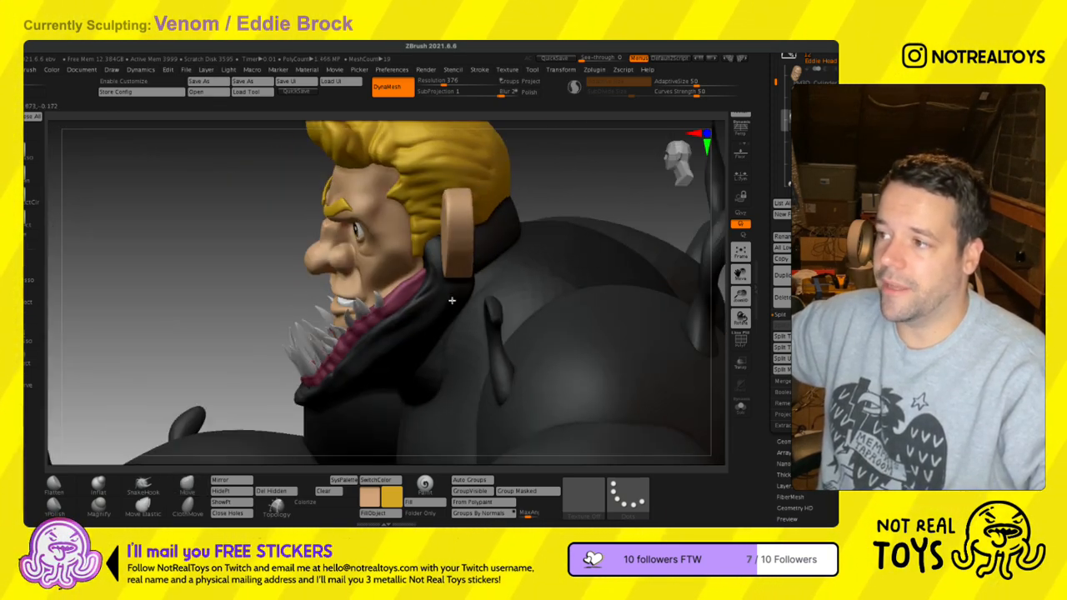
shift+right_drag(460, 247, 454, 250)
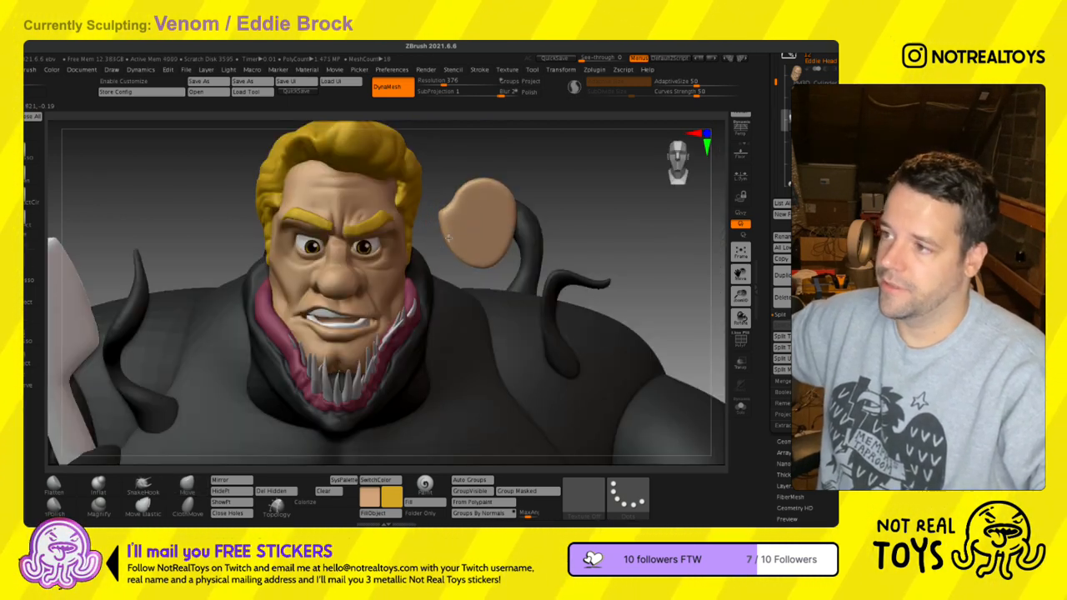
key(b)
key(m)
key(v)
key(s)
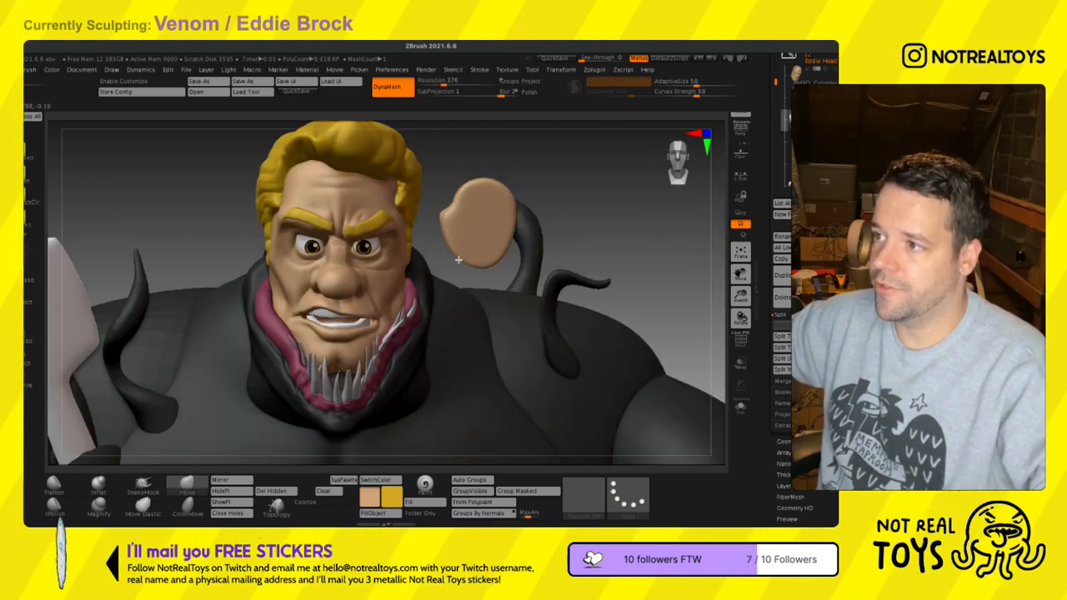
key(space)
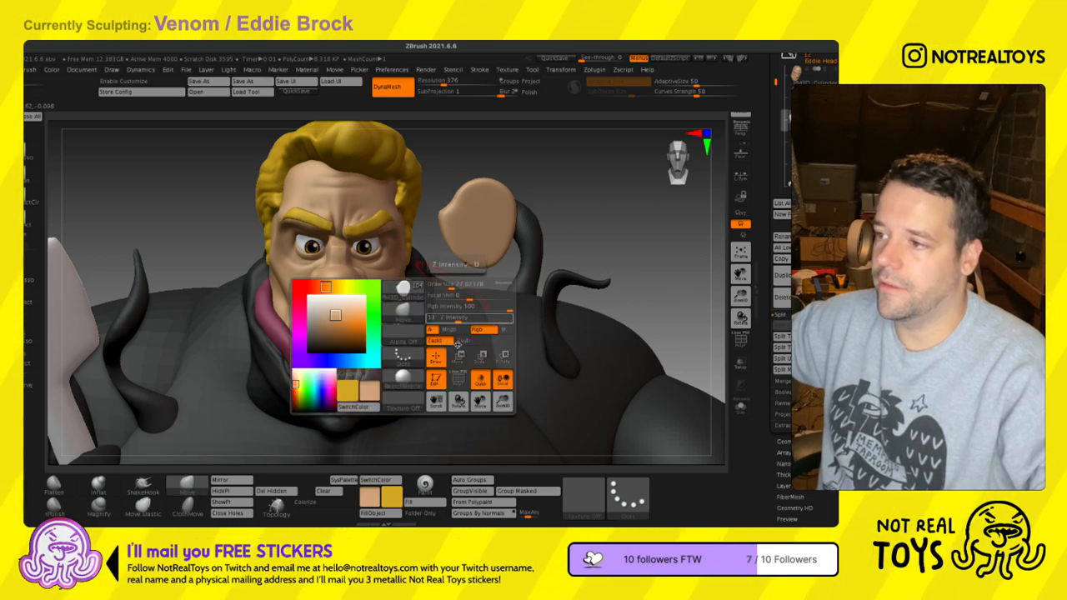
mouse_move(445, 215)
mouse_down()
mouse_move(465, 259)
mouse_move(455, 268)
mouse_move(462, 236)
mouse_move(458, 265)
mouse_move(453, 243)
mouse_up()
key(ctrl+z)
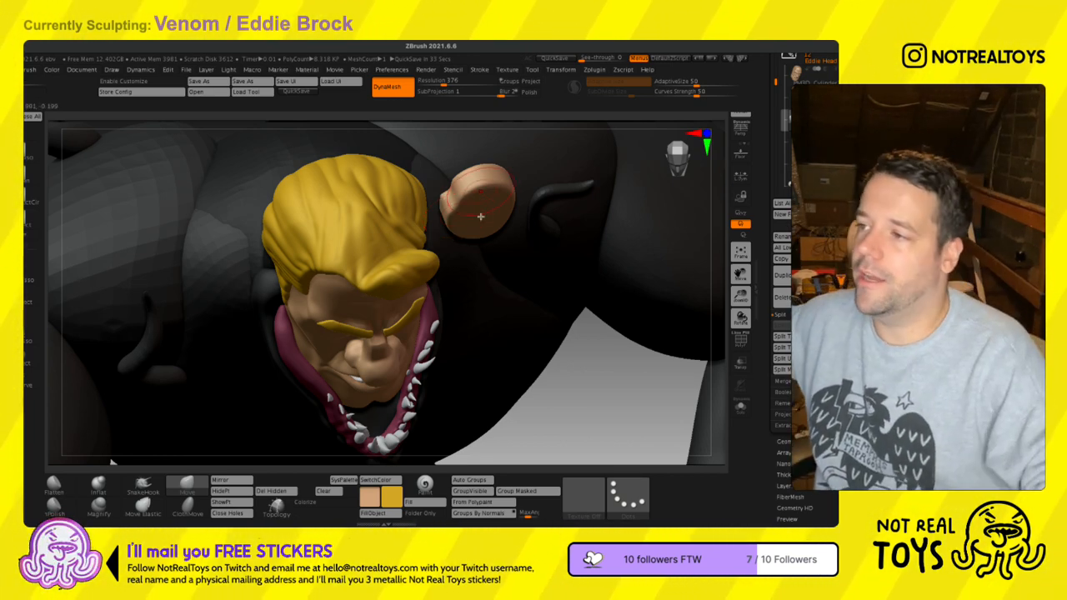
- Smooth the back and rim of the ear with a larger brush
right_drag(473, 206, 471, 205)
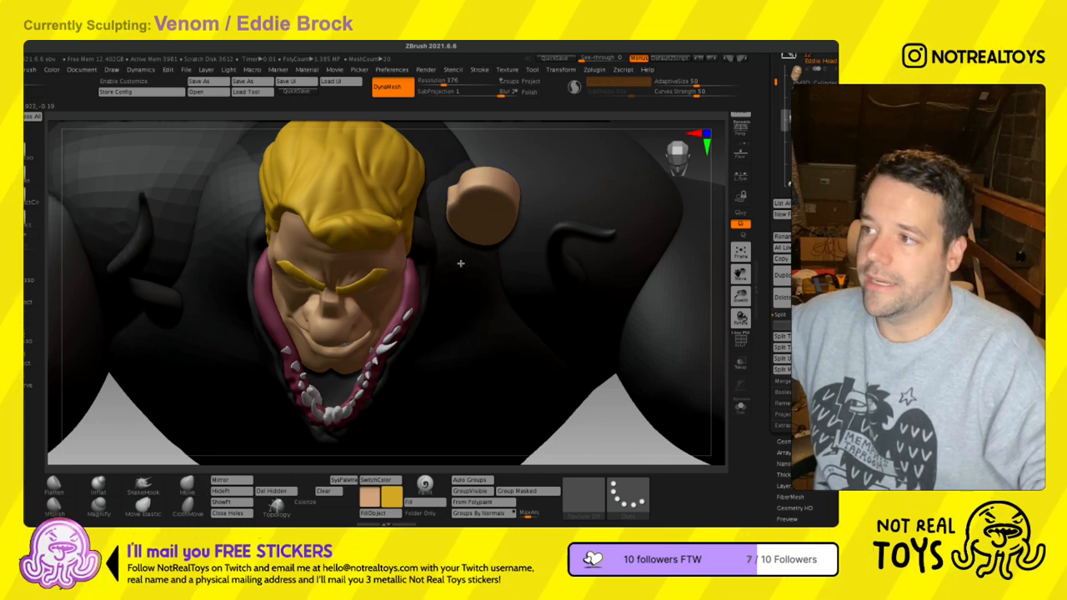
right_drag(460, 263, 487, 185)
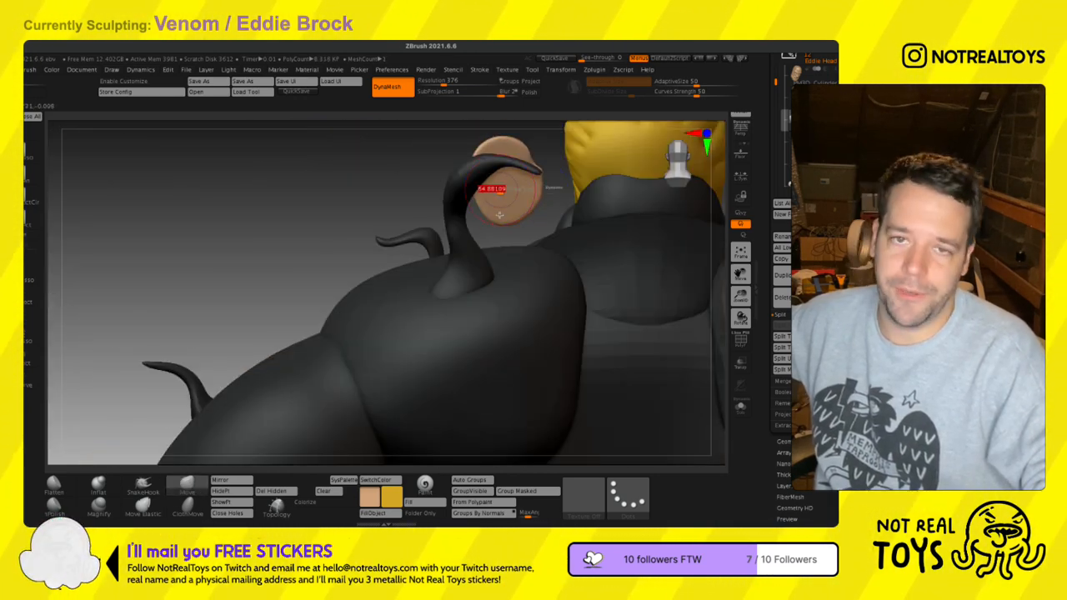
shift+drag(493, 191, 510, 191)
mouse_move(499, 167)
right_down()
mouse_move(495, 206)
mouse_move(510, 203)
right_up()
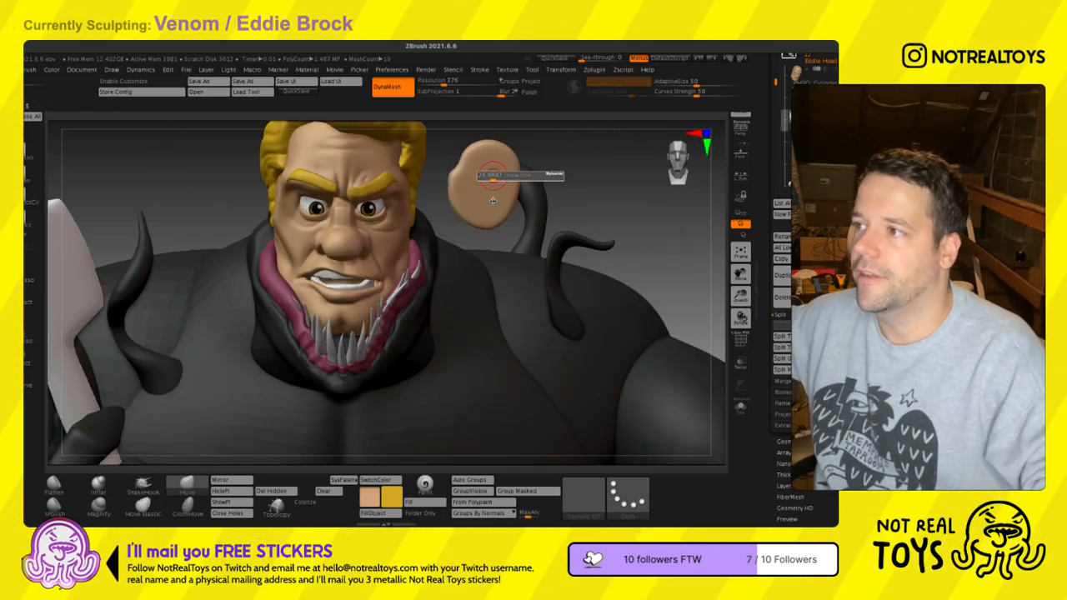
- Mask the middle of the ear's face, invert the mask, and push the middle inward to hollow out the ear
mouse_move(481, 195)
ctrl+mouse_down()
mouse_move(500, 167)
mouse_move(494, 225)
mouse_move(481, 228)
mouse_move(474, 190)
ctrl+mouse_up()
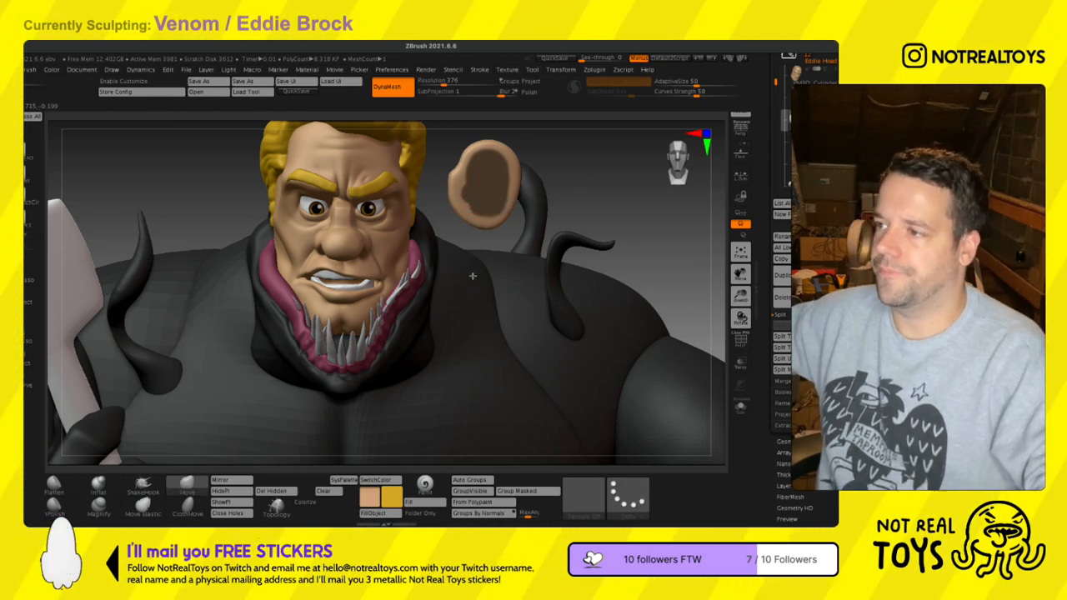
mouse_move(524, 258)
mouse_down()
mouse_move(450, 257)
mouse_move(454, 283)
mouse_up()
ctrl+click(548, 174)
key(w)
key(q)
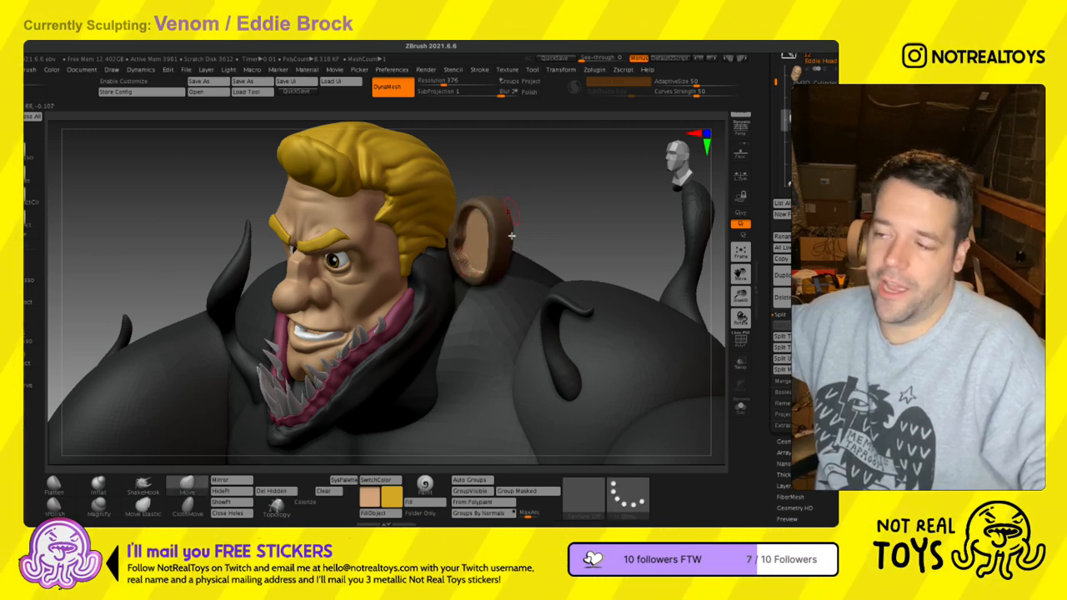
- Clear the mask and refine the hollowed ear's rim and outline with the Move brush, adjusting the draw size
mouse_move(525, 236)
mouse_down()
mouse_move(543, 201)
mouse_move(552, 227)
mouse_move(470, 247)
mouse_move(542, 243)
mouse_up()
key(s)
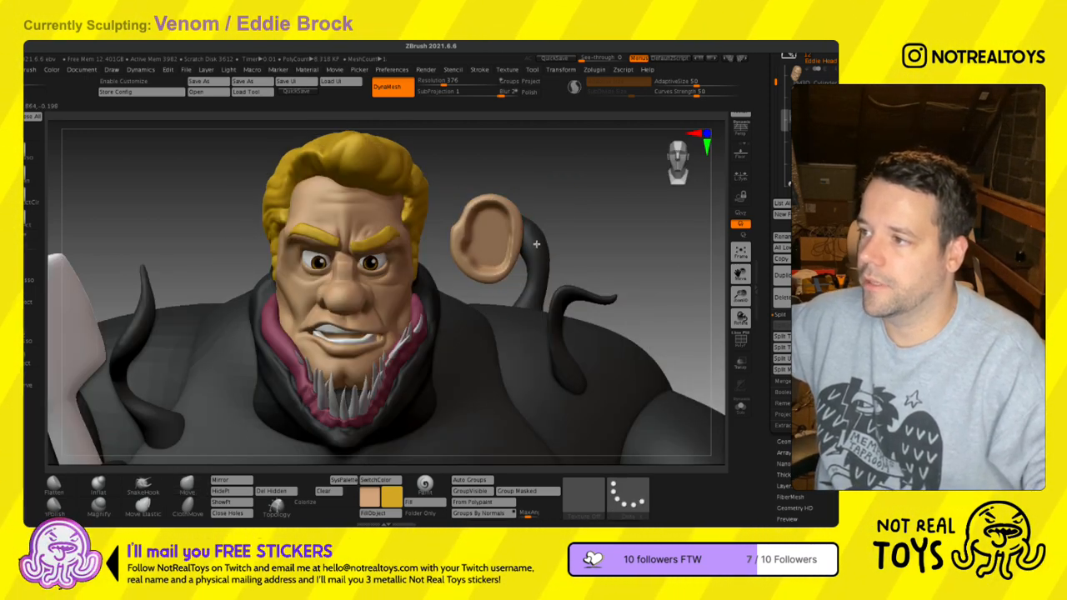
mouse_move(442, 229)
mouse_down()
mouse_move(462, 248)
mouse_move(452, 257)
mouse_move(452, 218)
mouse_up()
key(w)
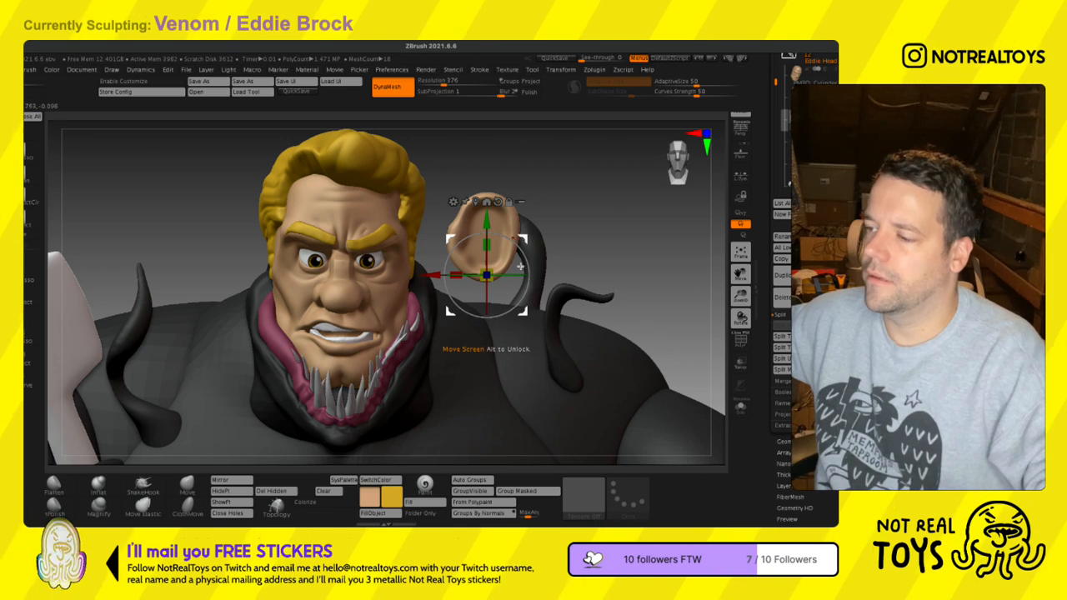
key(q)
key(s)
drag(525, 296, 501, 287)
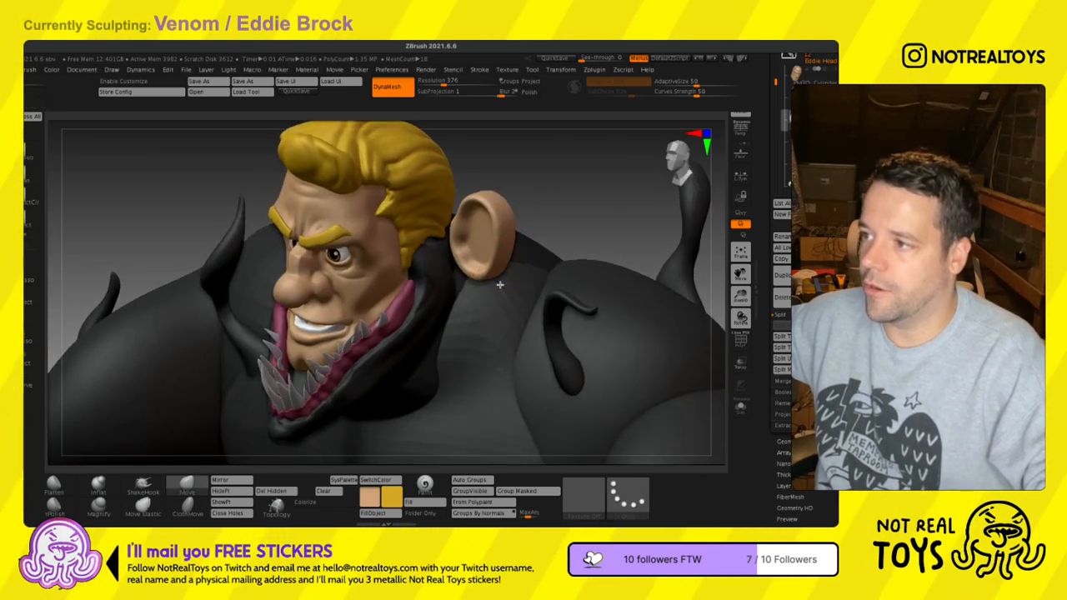
- Smooth the back surface of the hollowed ear after adjusting the brush size
right_drag(523, 254, 527, 250)
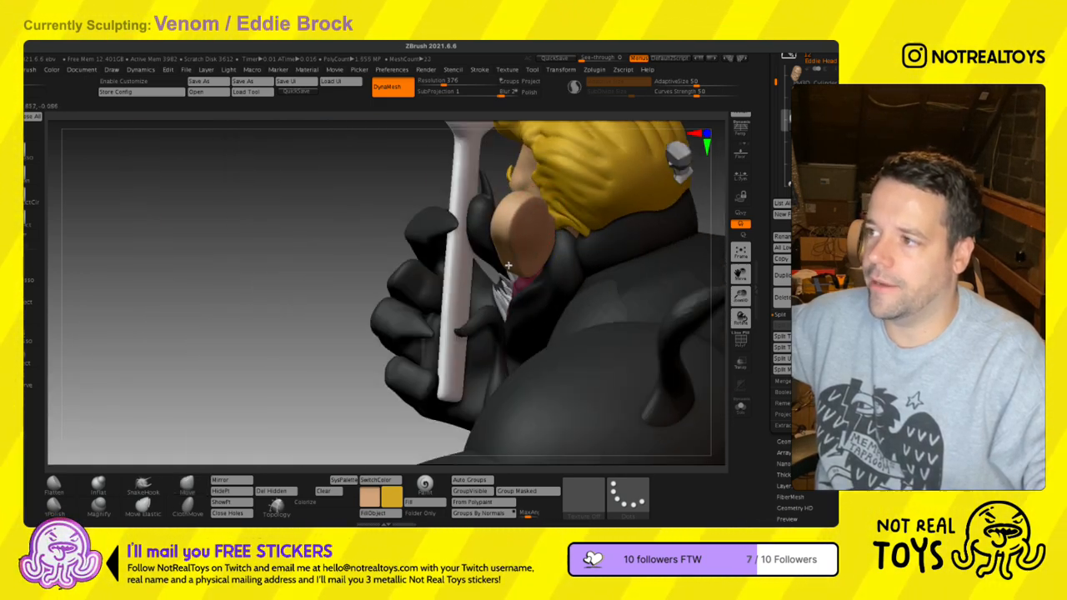
right_drag(512, 288, 520, 252)
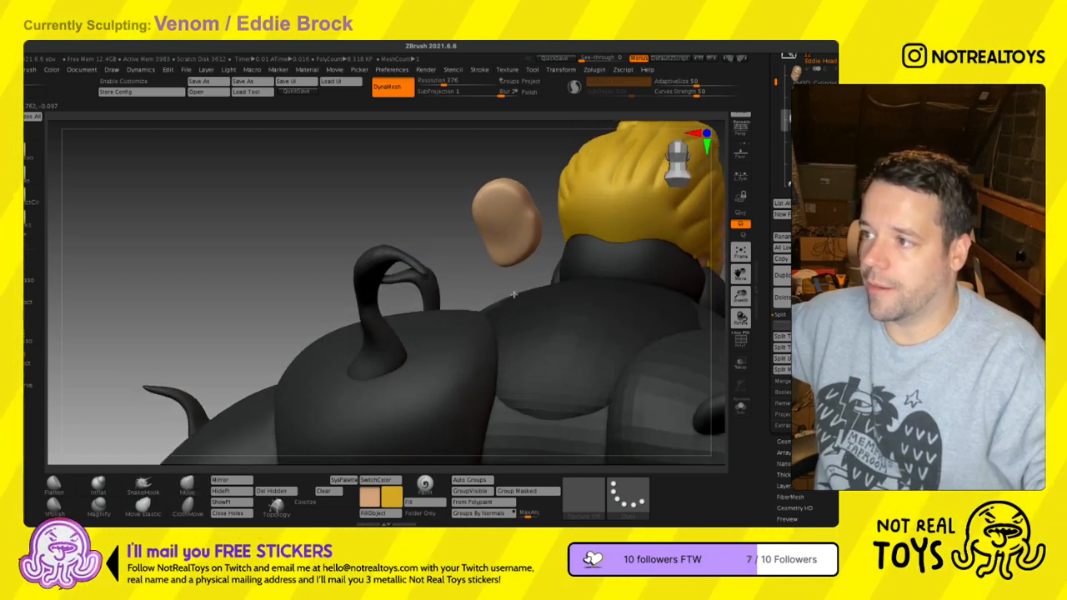
mouse_move(506, 299)
right_down()
mouse_move(514, 262)
mouse_move(514, 271)
mouse_move(488, 269)
right_up()
key(shift)
key(s)
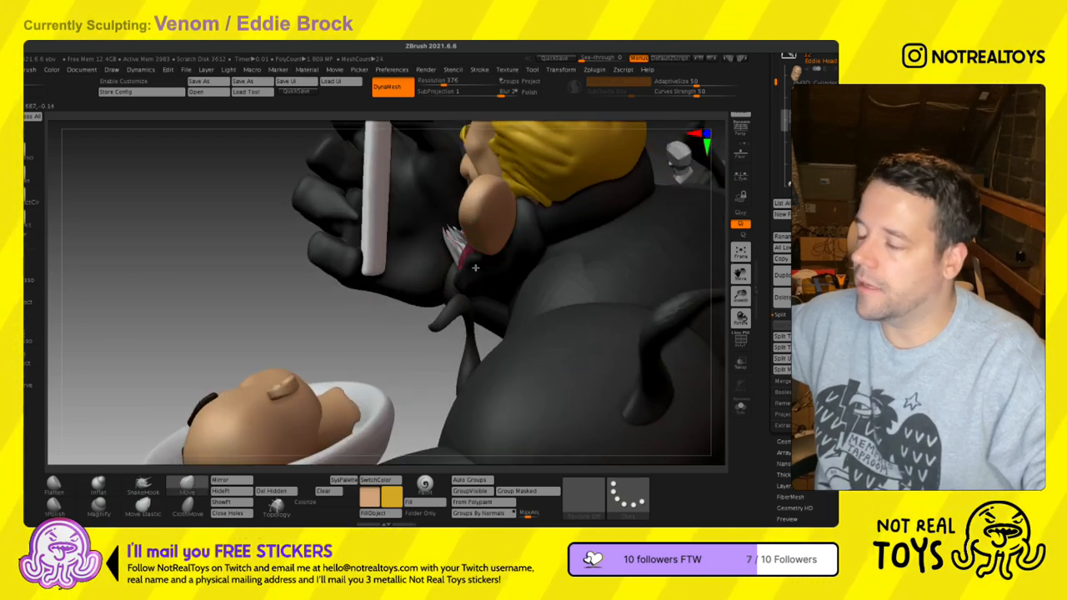
mouse_move(472, 241)
shift+mouse_down()
mouse_move(481, 217)
mouse_move(492, 225)
shift+mouse_up()
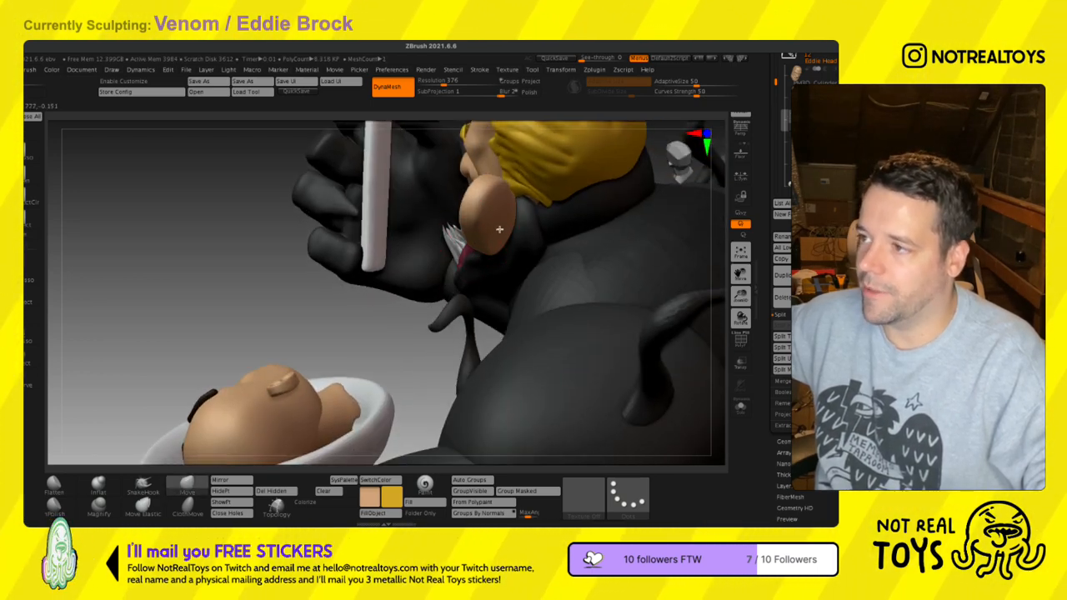
- Scale the ear down and move it into place against the side of the head with the transform gizmo
right_drag(502, 227, 530, 294)
key(w)
alt+drag(545, 262, 501, 247)
shift+right_drag(501, 247, 506, 249)
drag(424, 256, 417, 256)
right_drag(424, 258, 514, 276)
drag(493, 257, 485, 280)
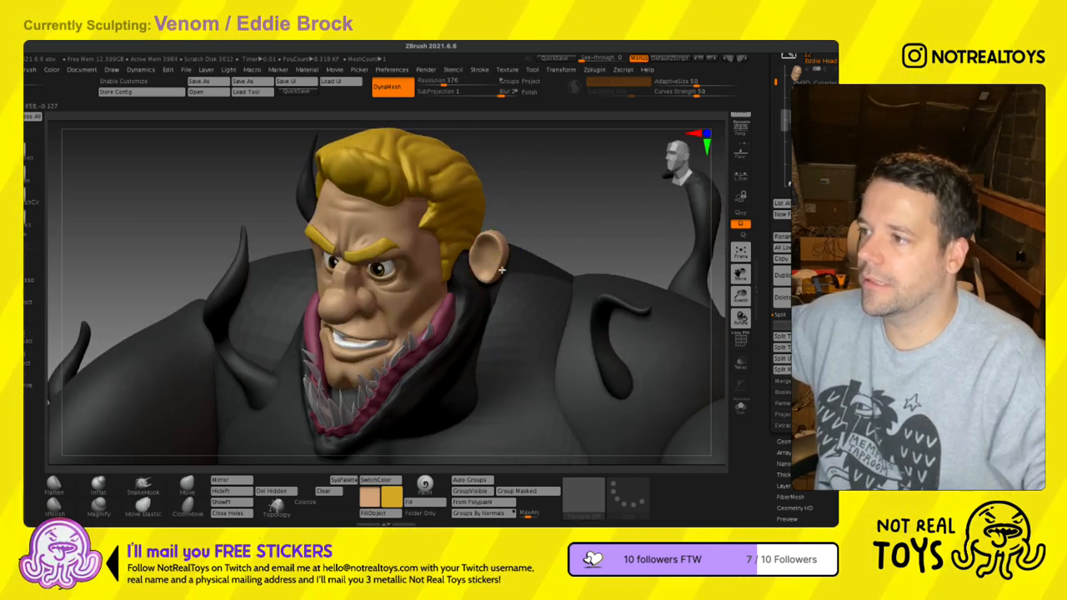
shift+right_drag(526, 253, 513, 248)
drag(514, 246, 499, 256)
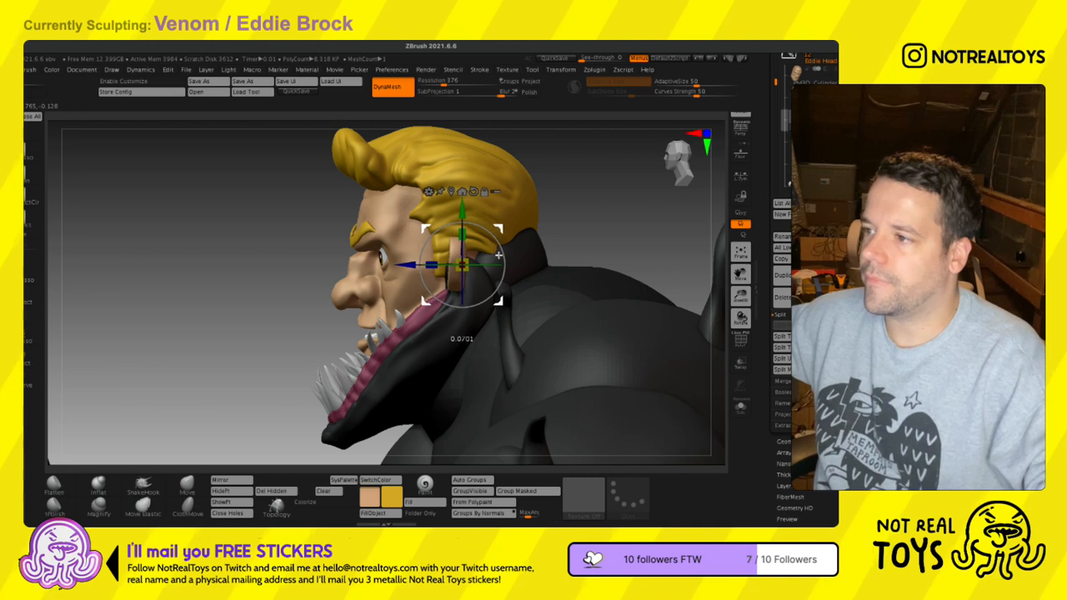
right_drag(486, 265, 517, 259)
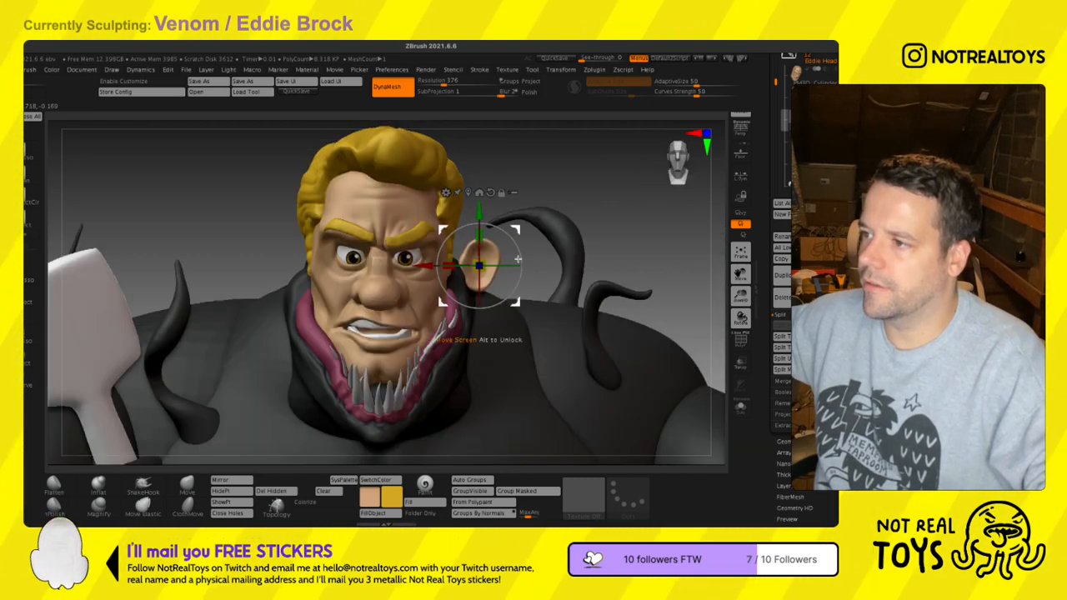
- Hide the symbiote hood, gums and teeth around the face so the whole head is exposed
drag(809, 250, 809, 387)
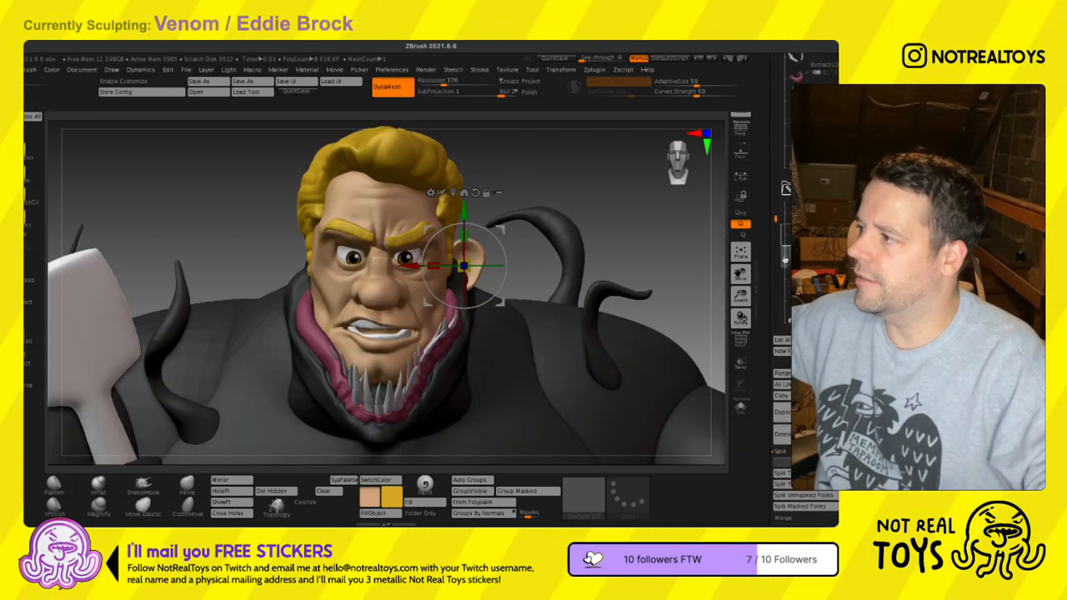
drag(773, 245, 780, 277)
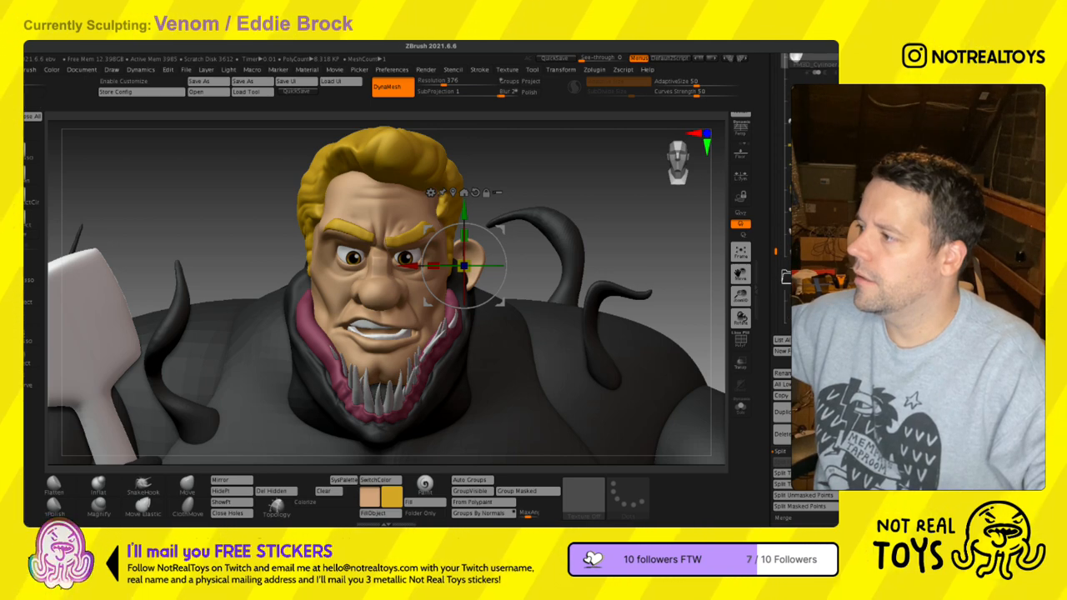
click(824, 279)
mouse_move(534, 266)
right_down()
mouse_move(505, 266)
mouse_move(514, 273)
right_up()
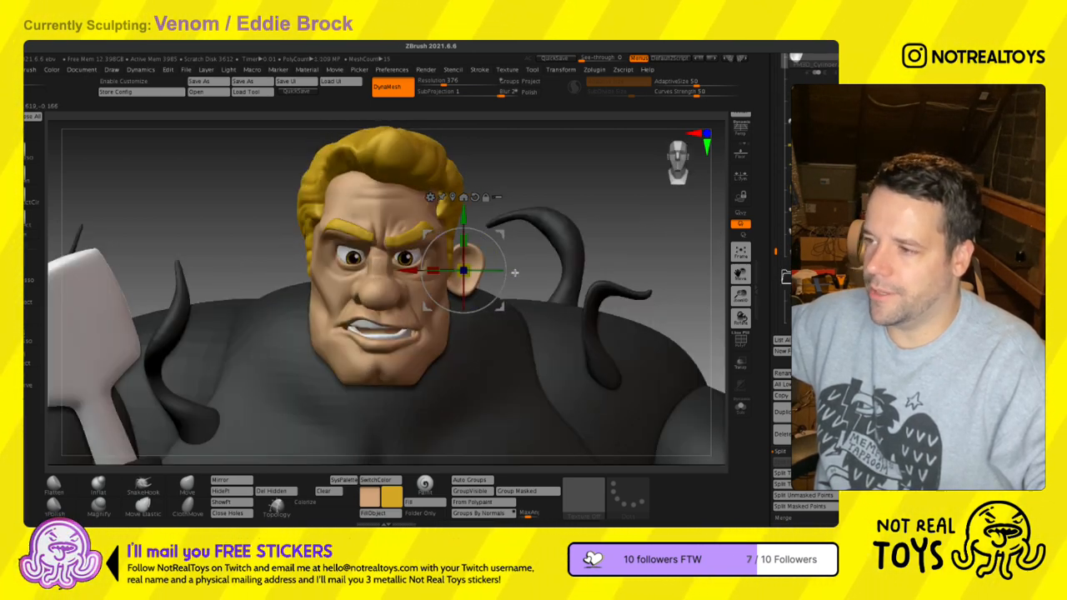
- Rotate and scale the ear so it sits flush with the side of the exposed head
key(q)
right_drag(498, 284, 499, 304)
drag(498, 288, 521, 269)
right_drag(511, 268, 504, 243)
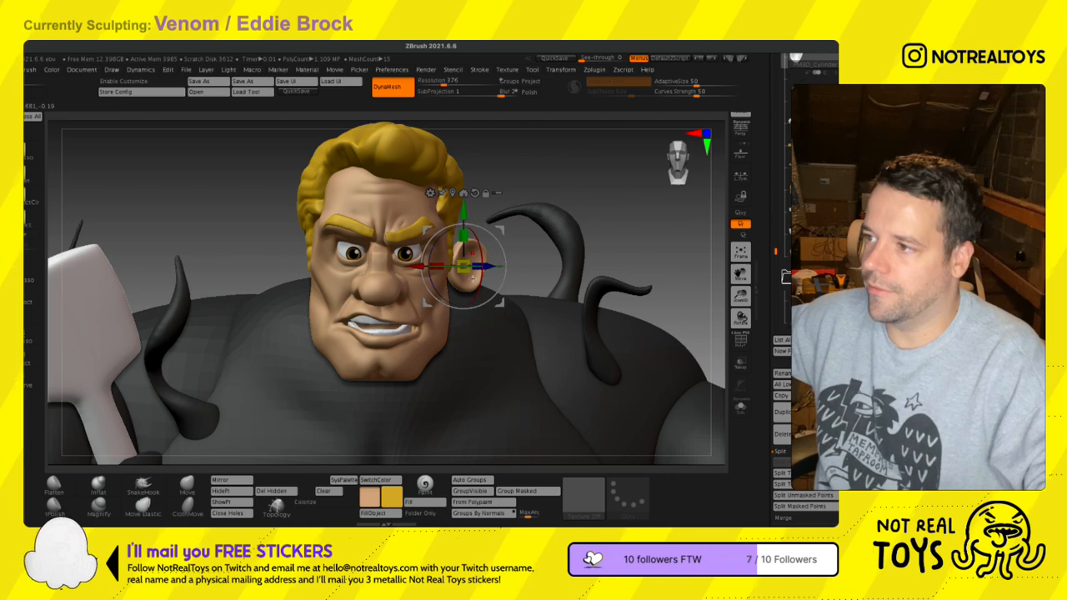
drag(479, 275, 415, 291)
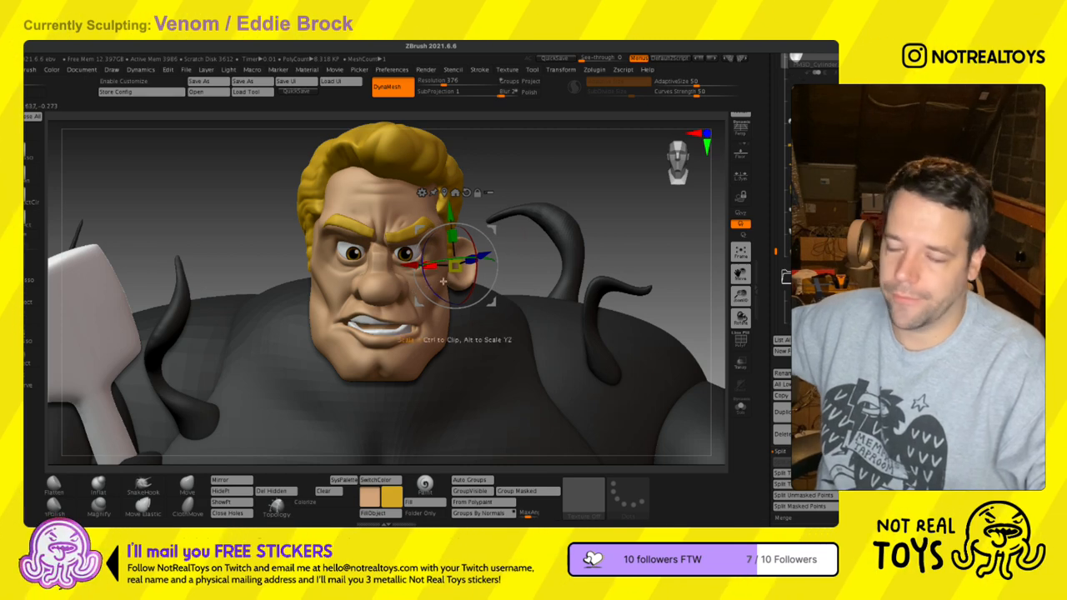
- Refine the back of the ear where it meets the head, switching to the Standard brush and adjusting the draw size
key(q)
drag(507, 264, 468, 275)
mouse_move(468, 275)
ctrl+right_down()
mouse_move(479, 326)
mouse_move(457, 276)
ctrl+right_up()
key(s)
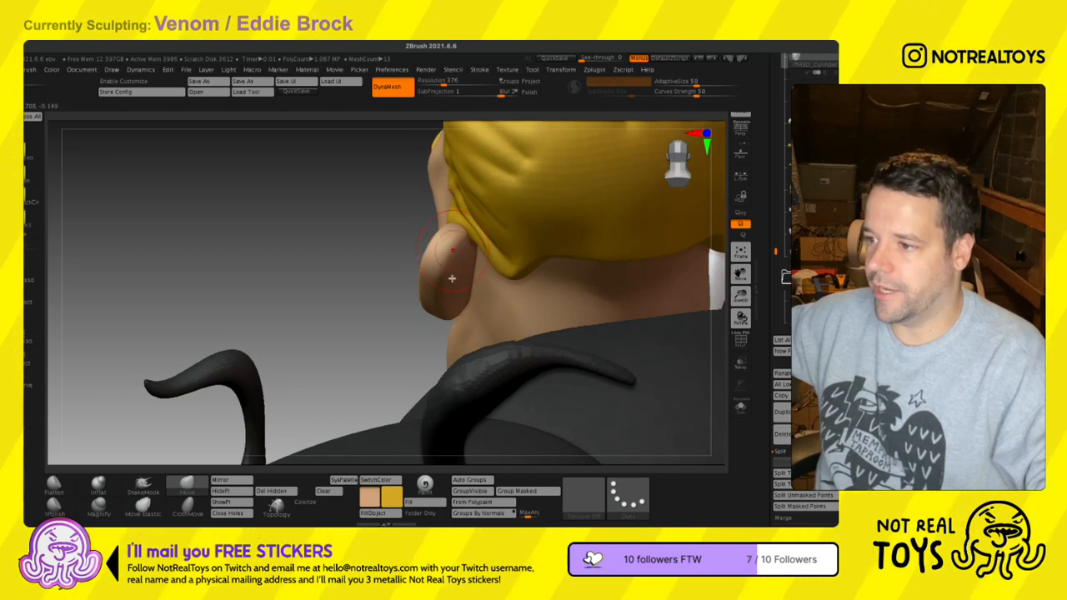
drag(319, 504, 640, 501)
click(200, 506)
right_drag(507, 303, 468, 280)
key(s)
drag(468, 279, 465, 279)
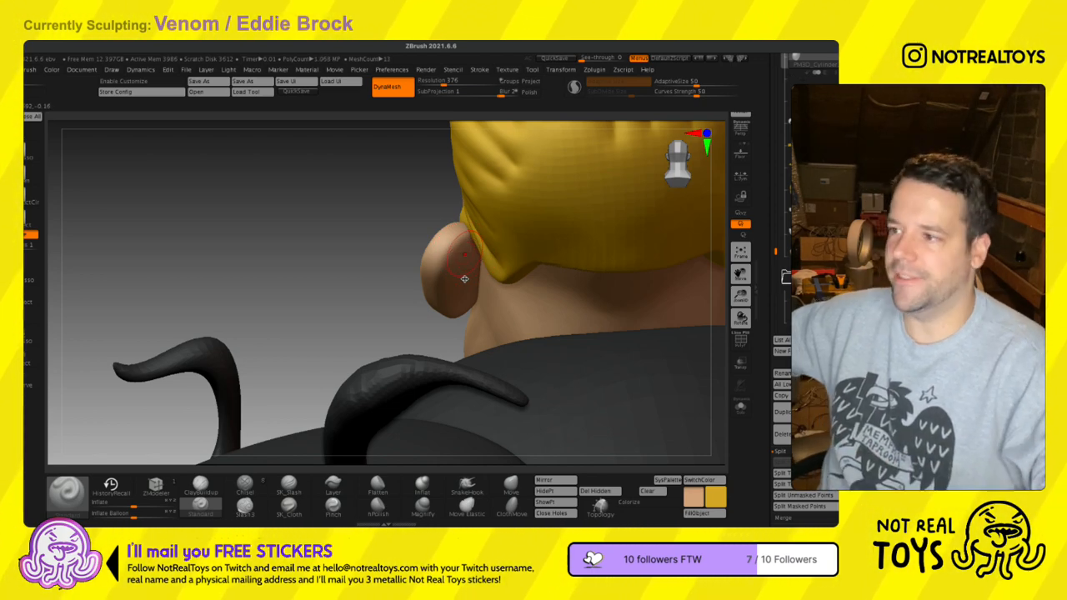
- Adjust the ear's angle with the gizmo and fit its lobe and back edge to the head with the Move brush
right_drag(423, 282, 406, 299)
key(w)
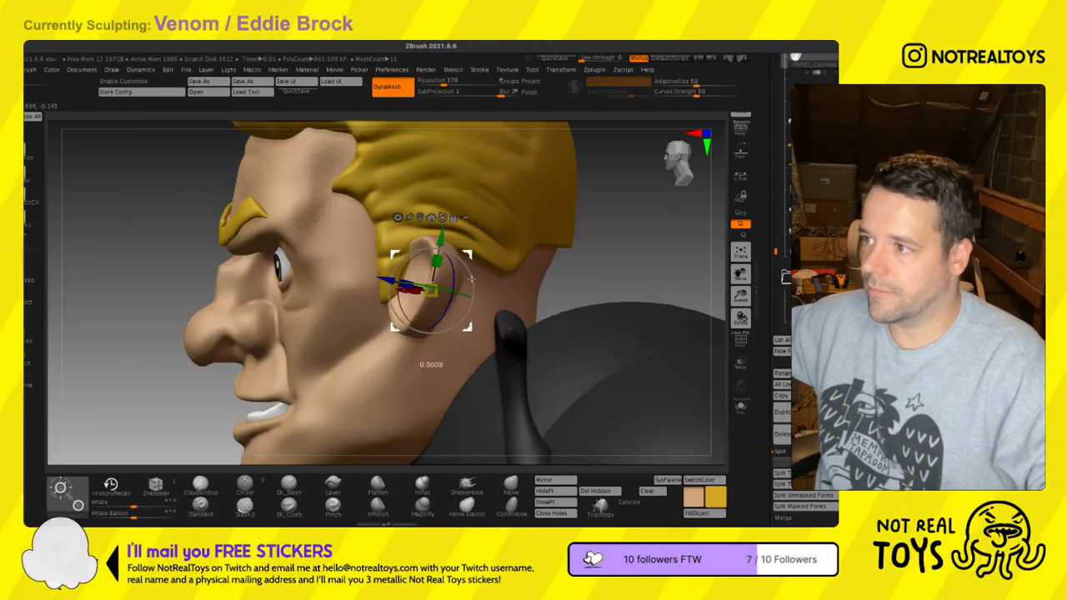
drag(490, 292, 488, 282)
key(q)
mouse_move(487, 289)
right_down()
mouse_move(474, 297)
mouse_move(496, 321)
right_up()
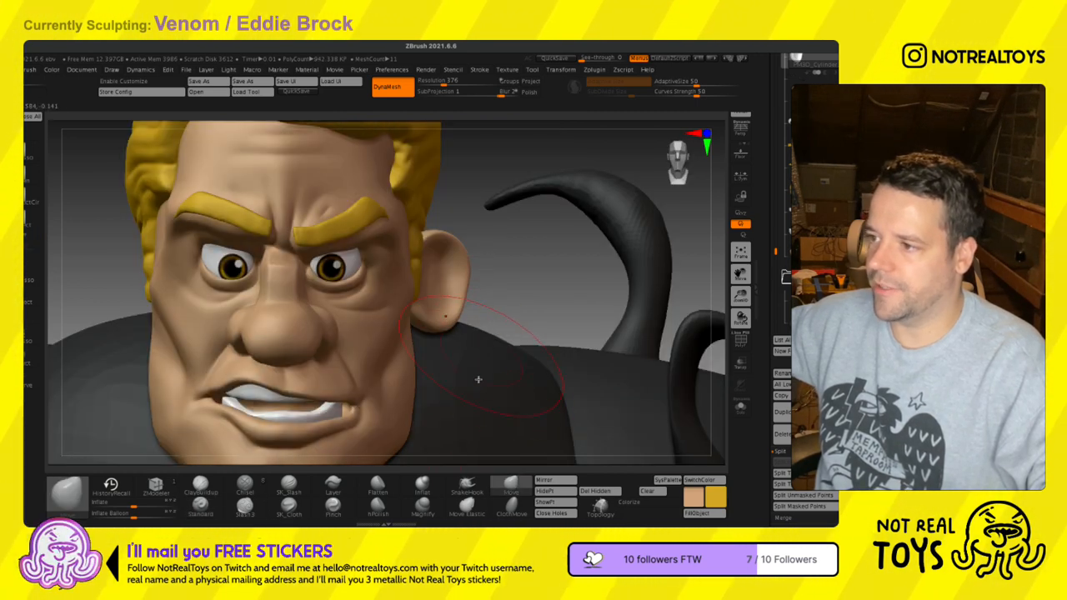
right_drag(462, 328, 395, 324)
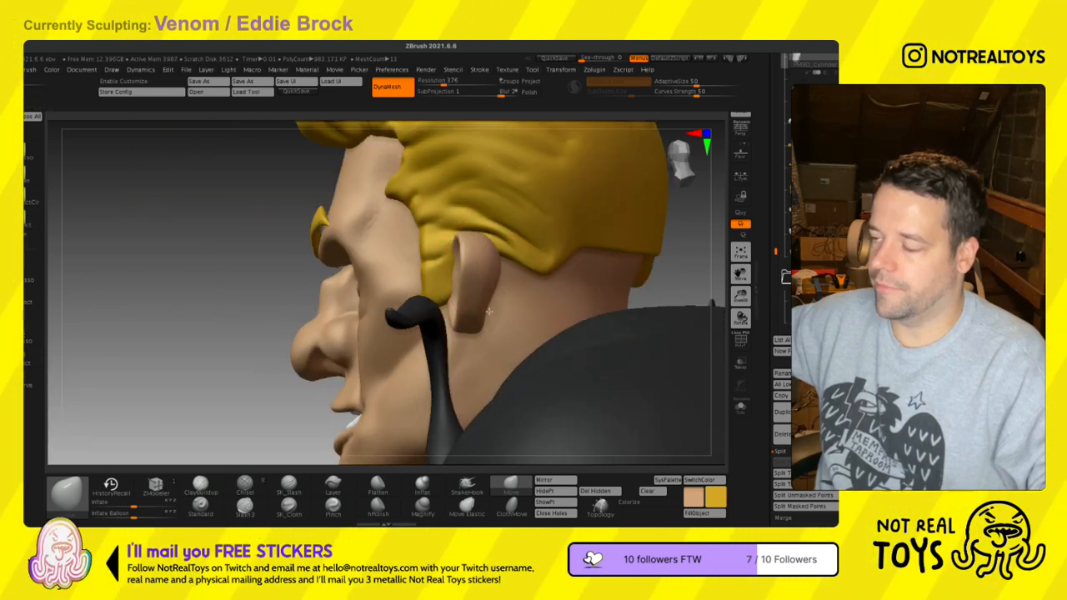
right_drag(527, 284, 485, 301)
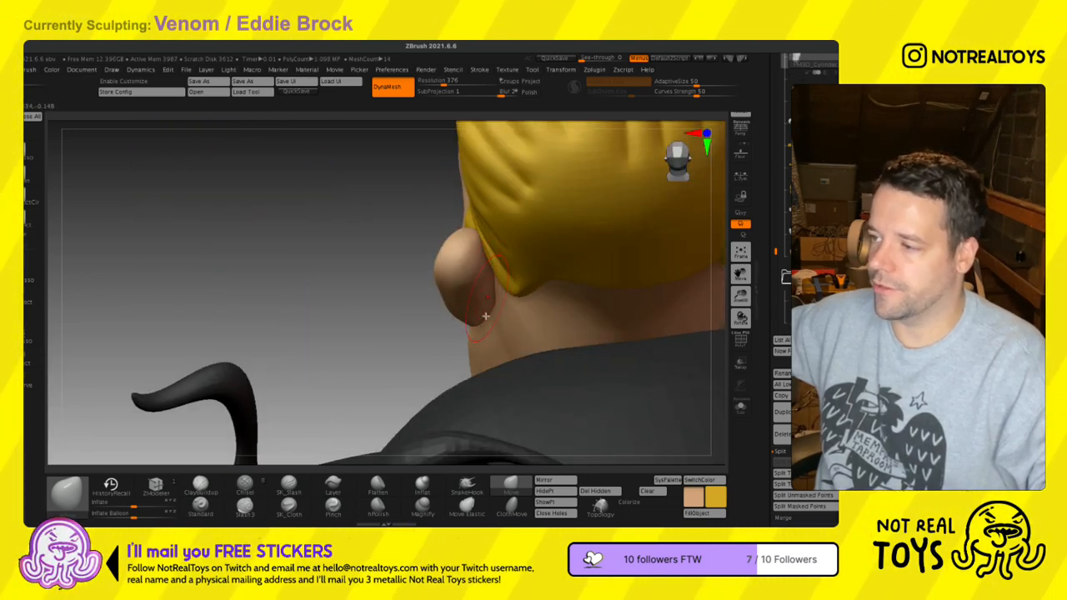
mouse_move(424, 310)
right_down()
mouse_move(491, 293)
mouse_move(508, 342)
right_up()
key(w)
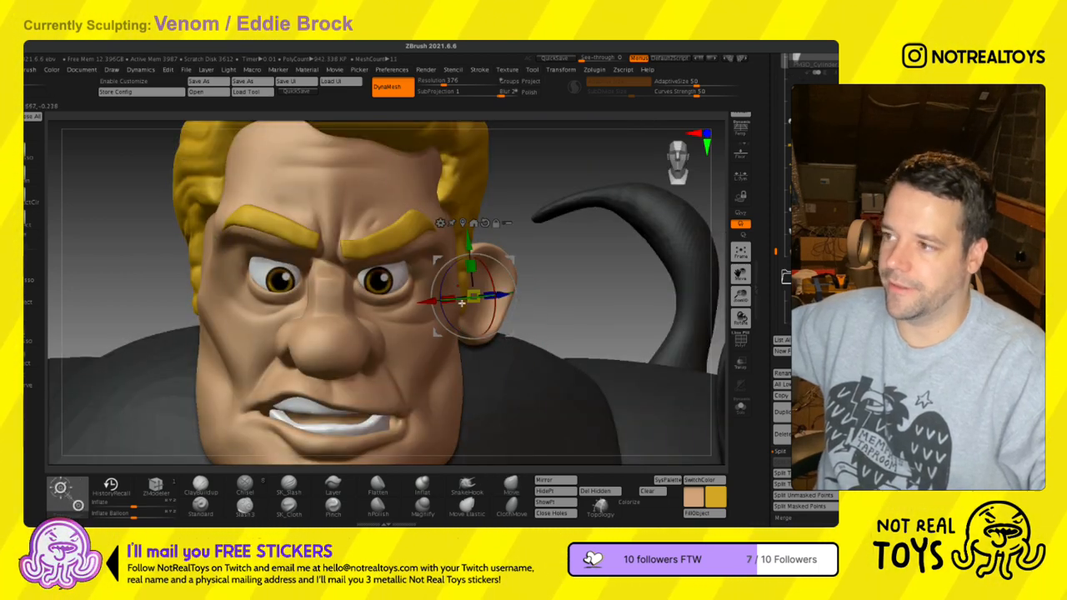
- Mirror the ear to the opposite side of the head
click(544, 481)
click(380, 284)
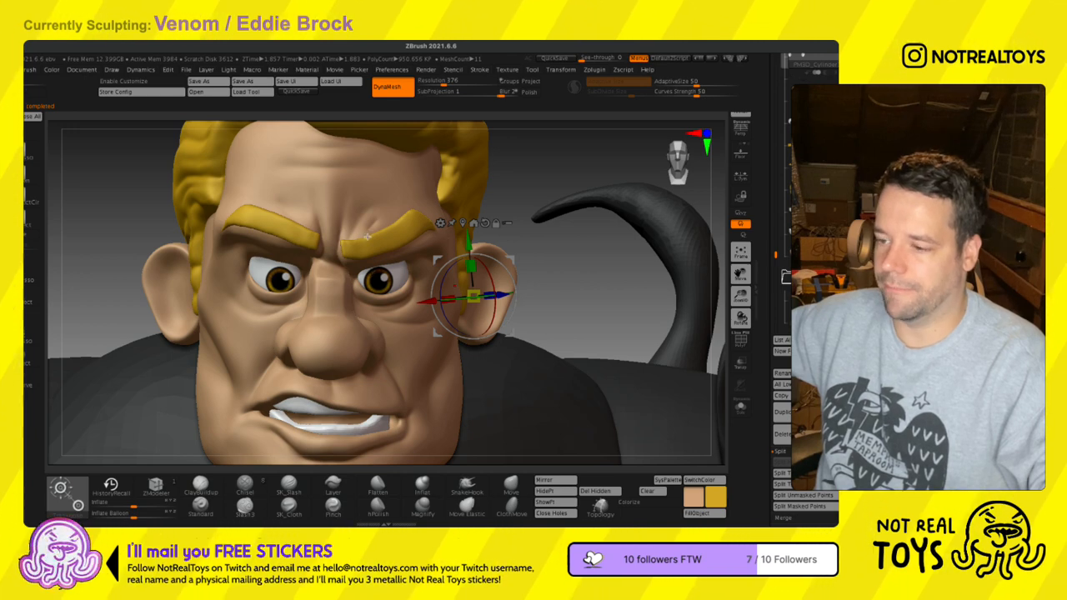
key(q)
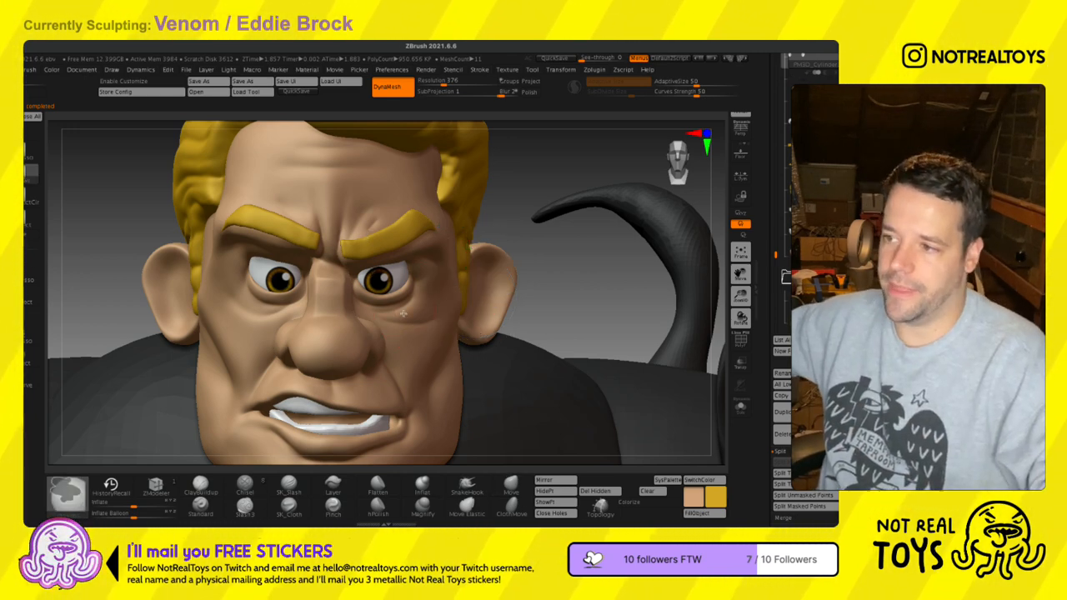
- Examine the size and placement of both ears on the head and on the whole figure
ctrl+right_drag(408, 327, 414, 259)
key(s)
drag(416, 264, 396, 265)
alt+right_drag(429, 313, 434, 248)
key(w)
mouse_move(501, 268)
right_down()
mouse_move(454, 295)
mouse_move(474, 260)
right_up()
key(q)
mouse_move(500, 307)
ctrl+right_down()
mouse_move(481, 242)
mouse_move(500, 247)
ctrl+right_up()
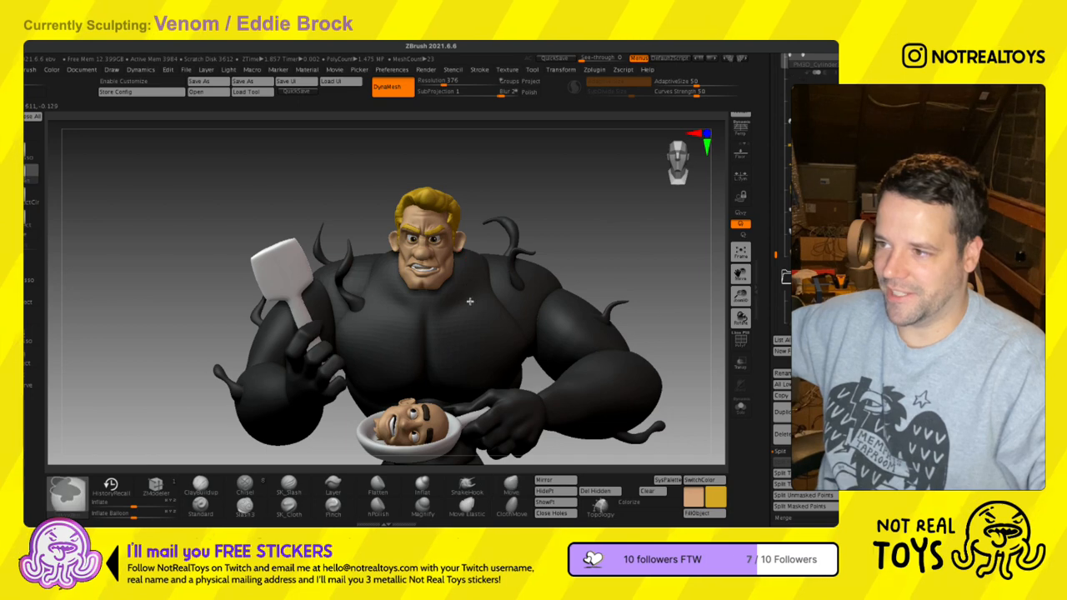
ctrl+right_drag(469, 292, 472, 392)
mouse_move(469, 258)
right_down()
mouse_move(424, 268)
mouse_move(421, 280)
right_up()
- Sculpt the inner folds and the ear hole with the Standard brush at an adjusted draw size
click(200, 506)
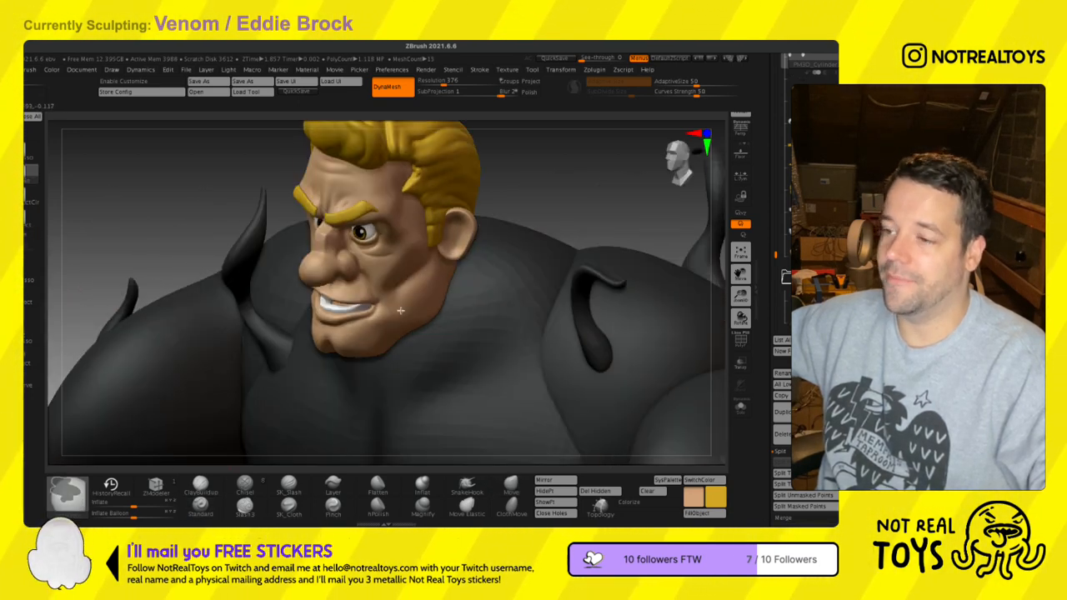
right_drag(418, 280, 448, 322)
mouse_move(443, 391)
right_down()
mouse_move(419, 375)
mouse_move(448, 365)
mouse_move(467, 333)
mouse_move(465, 383)
right_up()
key(s)
right_drag(465, 336, 444, 336)
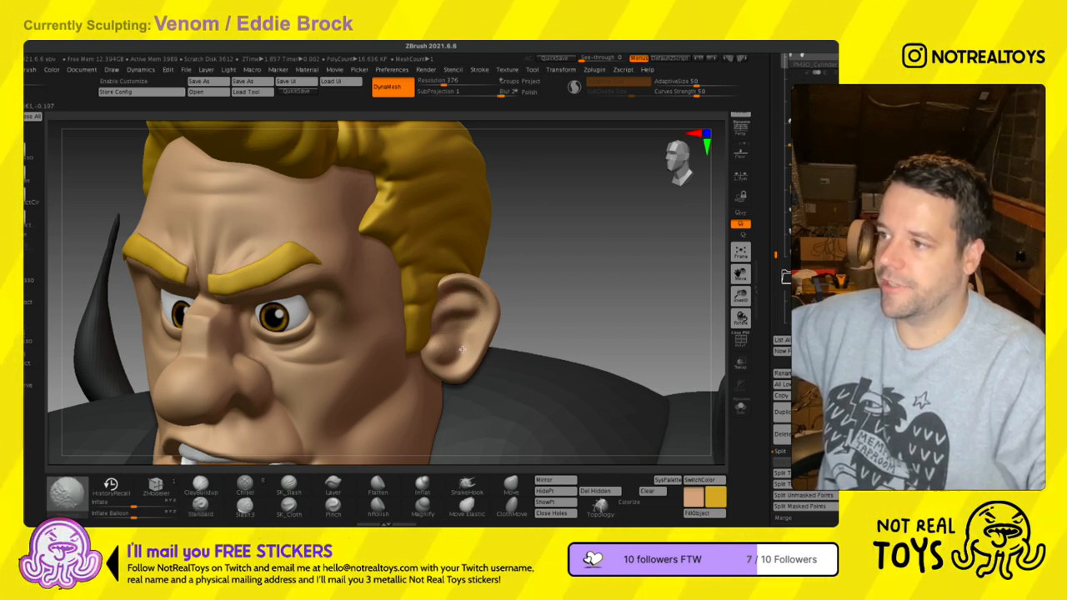
mouse_move(452, 296)
right_down()
mouse_move(472, 341)
mouse_move(465, 334)
right_up()
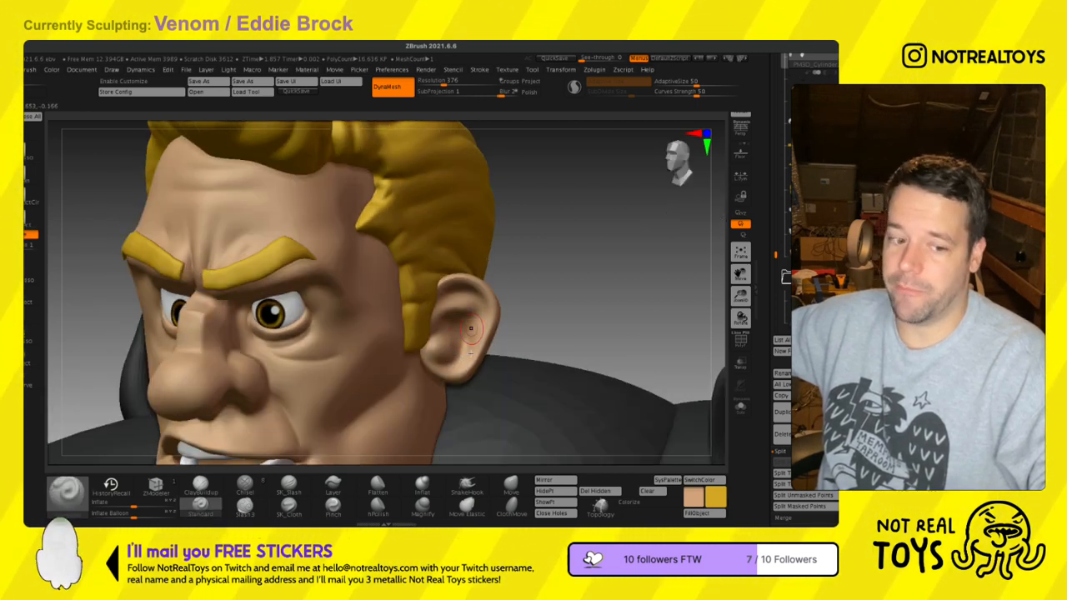
- Deepen and refine the inner ear folds from several angles with the Standard brush
right_drag(470, 329, 482, 289)
drag(491, 317, 491, 405)
mouse_move(469, 410)
right_down()
mouse_move(514, 345)
mouse_move(509, 329)
mouse_move(560, 366)
mouse_move(572, 399)
right_up()
key(s)
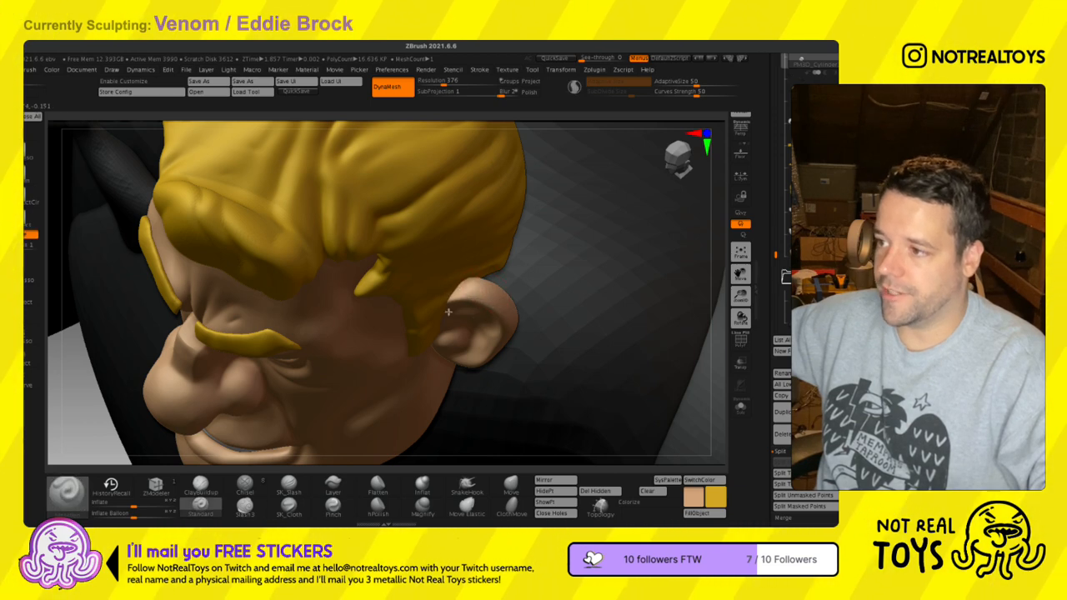
- Inspect the ears in Solo mode, show the full model again, and refine the ear's upper front fold
click(740, 407)
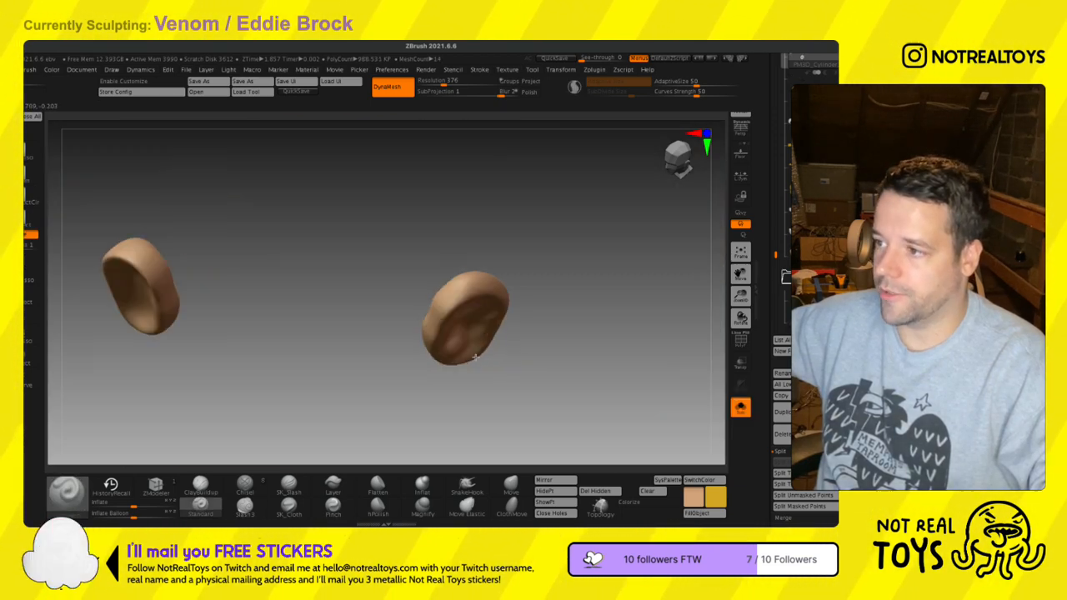
right_drag(423, 359, 439, 265)
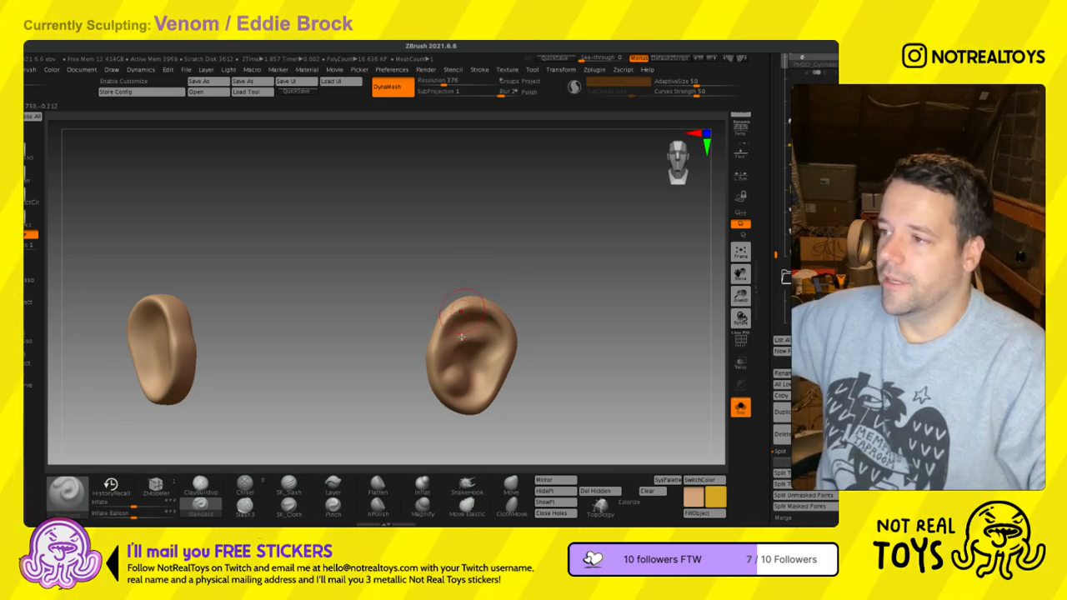
click(740, 407)
right_drag(468, 329, 430, 324)
key(s)
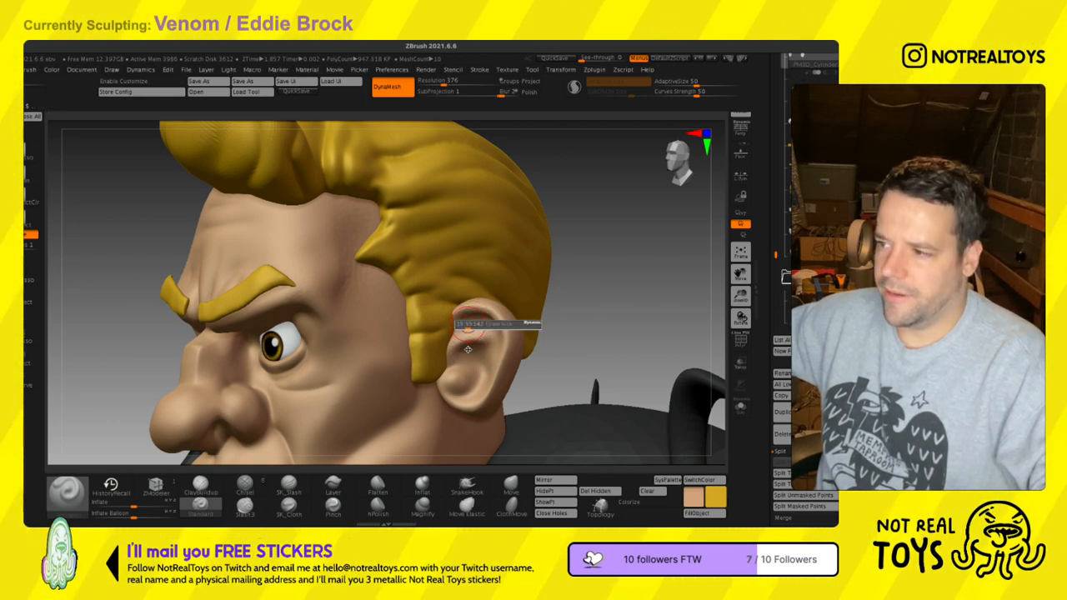
mouse_move(460, 355)
right_down()
mouse_move(508, 371)
mouse_move(493, 364)
right_up()
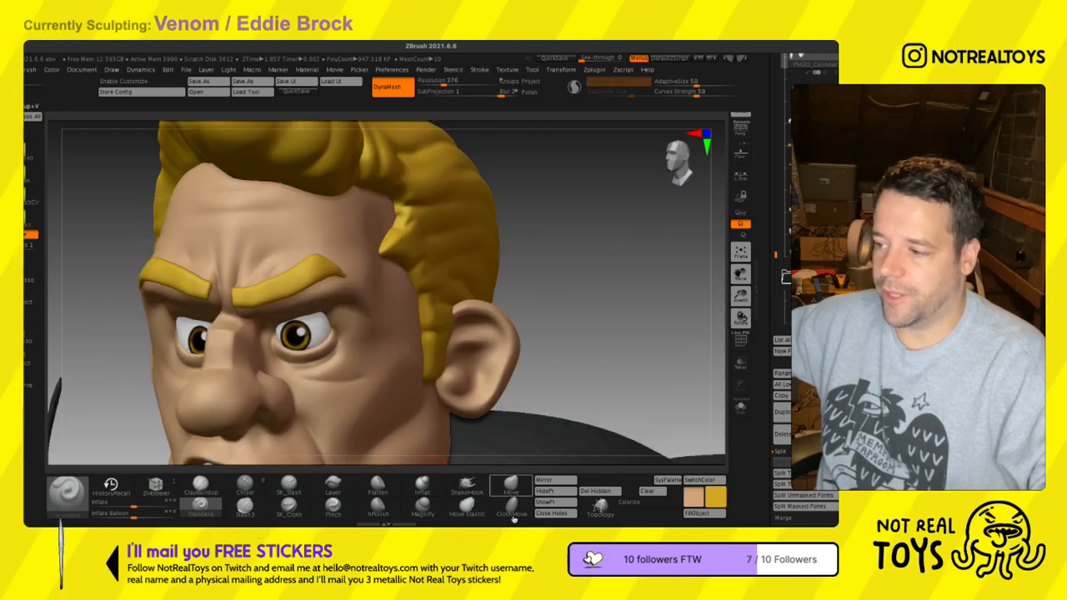
- Reshape the ear's outer rim and lobe with the Move Elastic brush
click(512, 485)
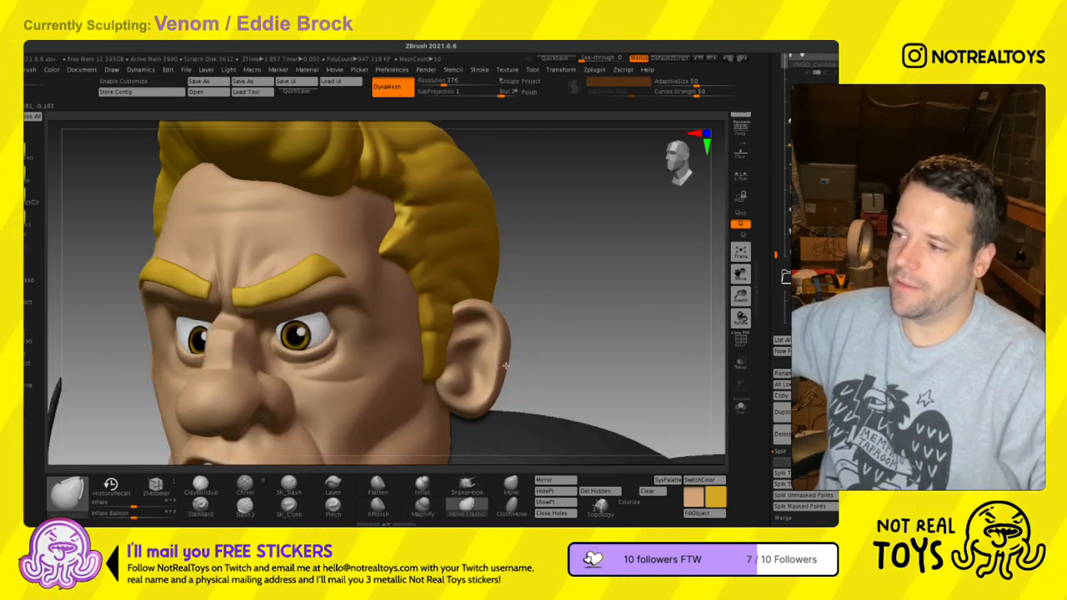
right_drag(513, 369, 460, 418)
drag(485, 411, 479, 403)
mouse_move(478, 427)
right_down()
mouse_move(492, 431)
mouse_move(518, 374)
mouse_move(544, 367)
right_up()
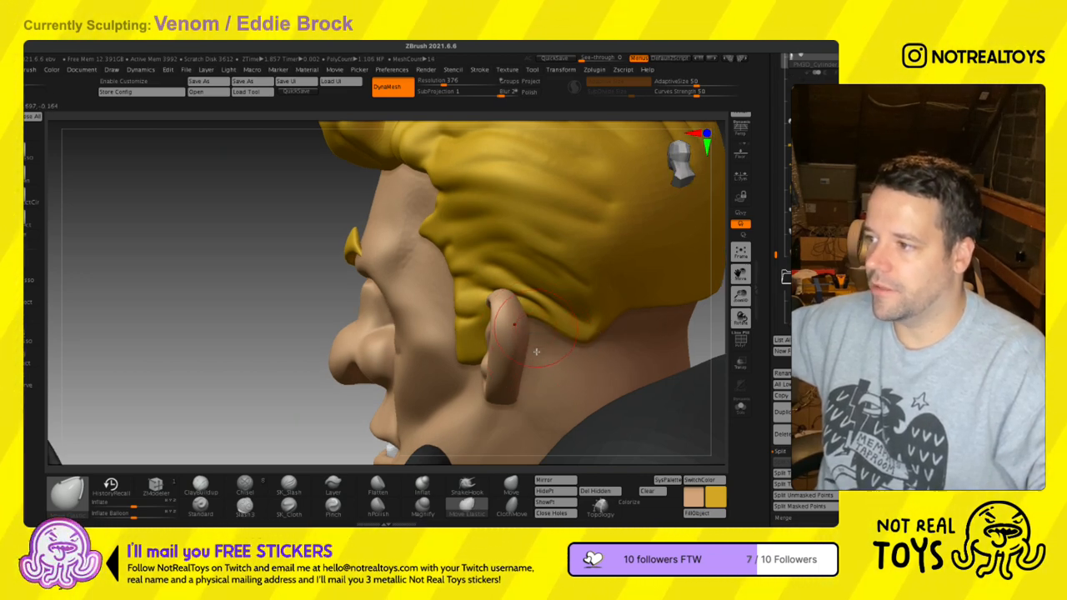
mouse_move(486, 342)
right_down()
mouse_move(542, 324)
mouse_move(459, 333)
right_up()
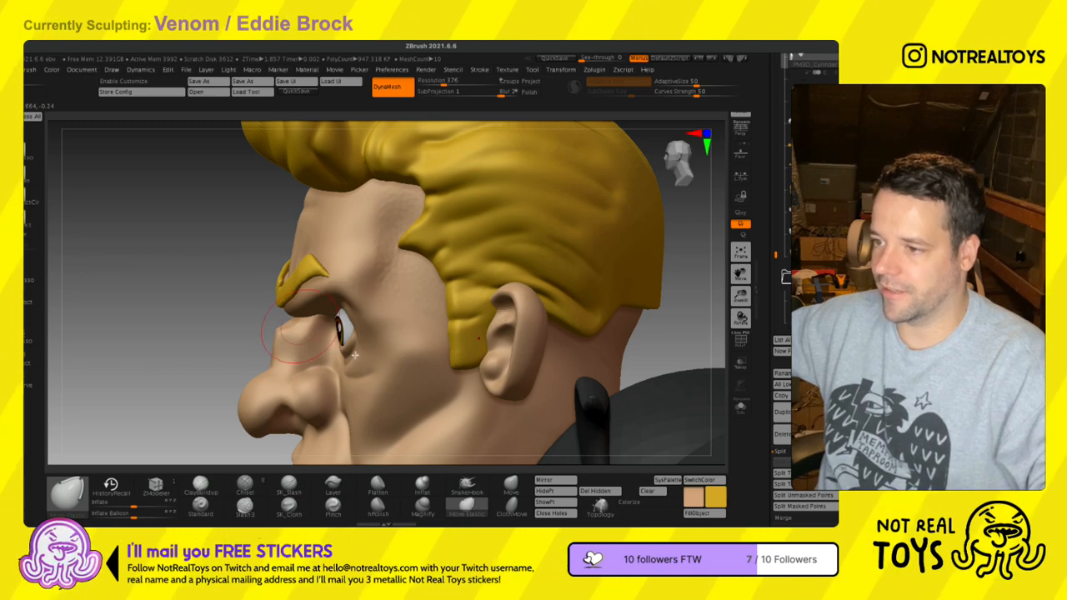
right_drag(317, 352, 357, 355)
- Mask the detailed ear and hide the unmasked plain ear on the opposite side
ctrl+right_drag(260, 389, 267, 285)
ctrl+drag(98, 302, 238, 454)
alt+right_drag(411, 353, 534, 307)
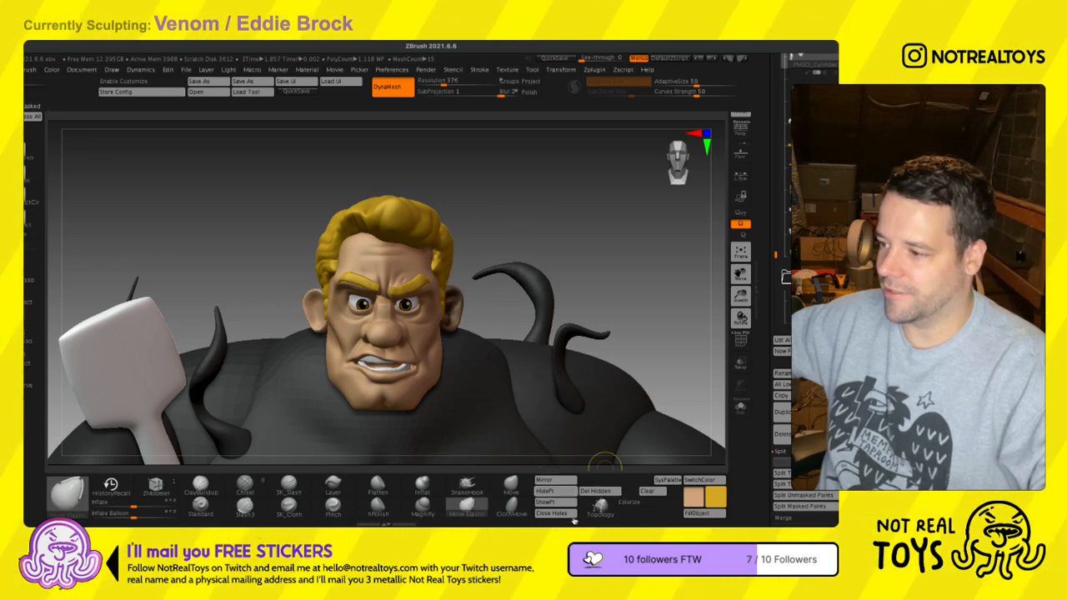
click(608, 516)
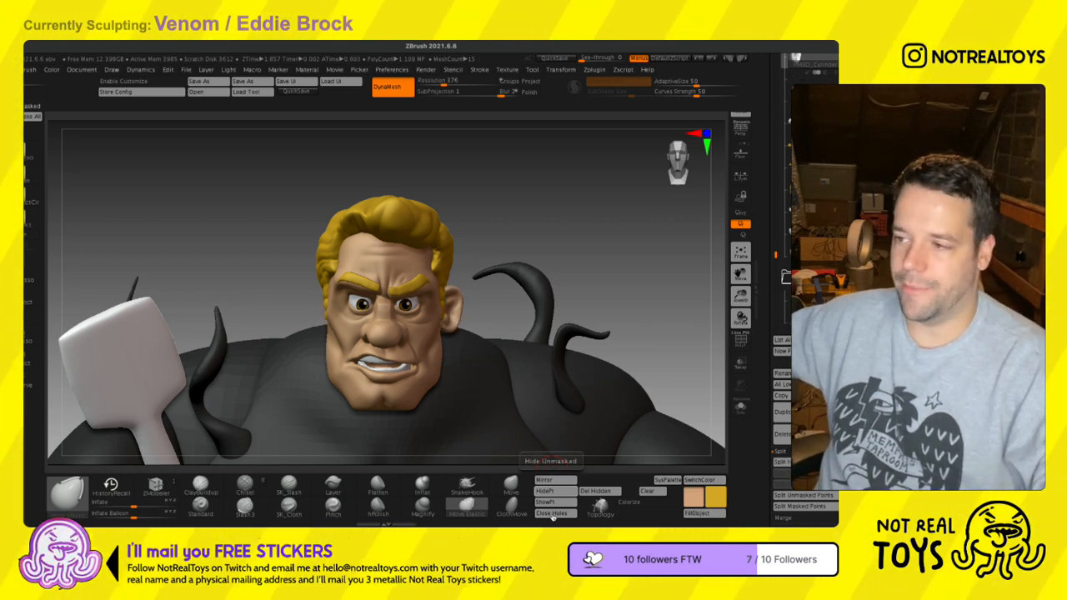
- Mirror the detailed ear to the opposite side of the head
ctrl+right_drag(514, 235, 507, 209)
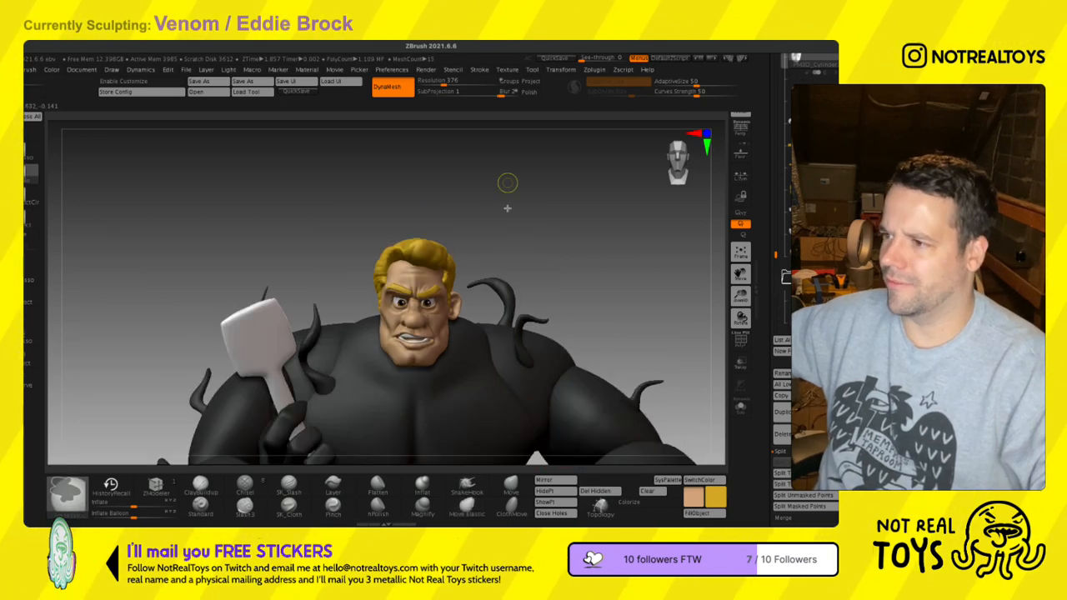
ctrl+right_drag(470, 248, 480, 393)
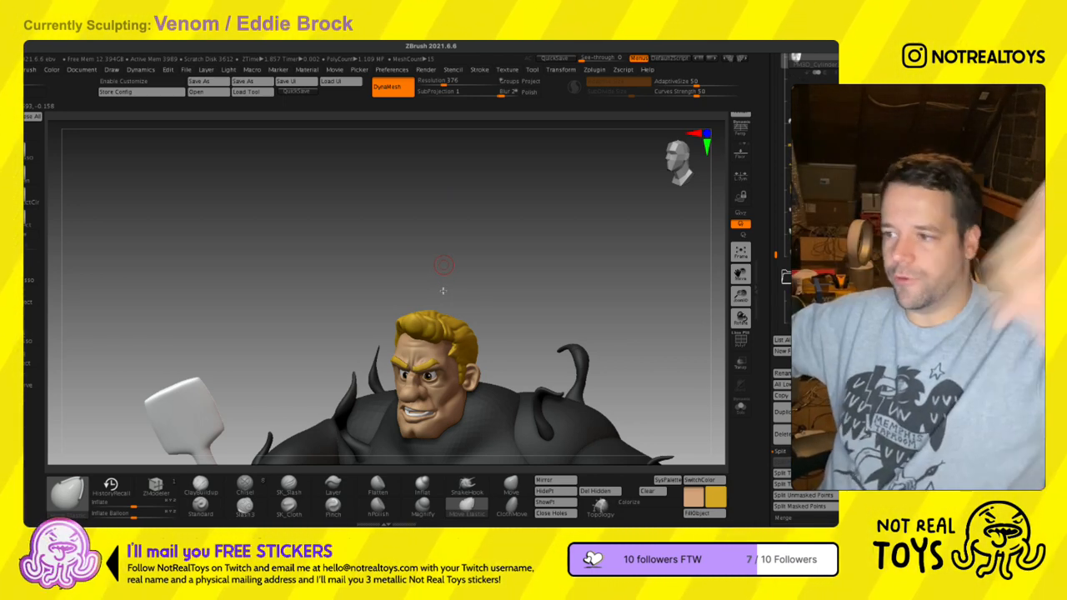
drag(451, 298, 554, 455)
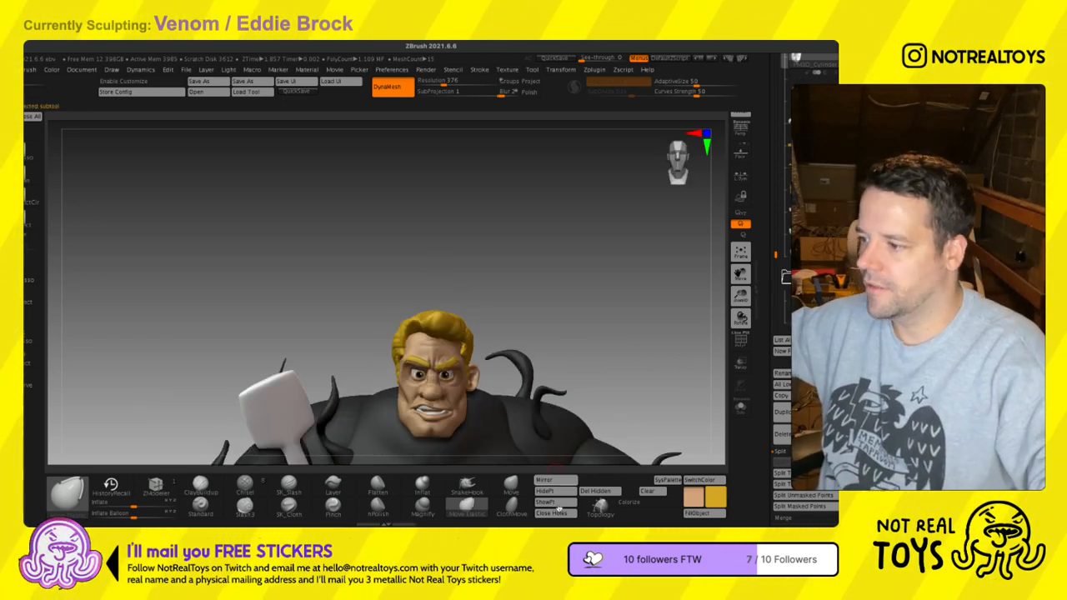
click(544, 480)
click(380, 283)
drag(380, 283, 407, 241)
alt+right_drag(449, 328, 439, 144)
ctrl+right_drag(429, 293, 467, 440)
drag(467, 440, 437, 264)
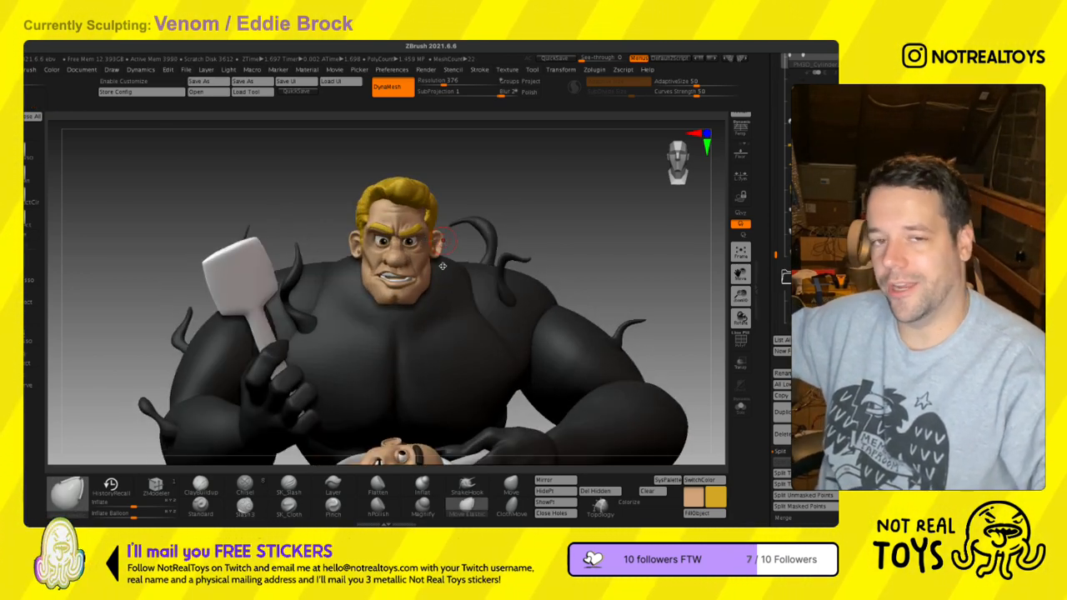
- Adjust the ears' fit against the head with the Move brush and fill the selected part with the active skin colour
click(511, 487)
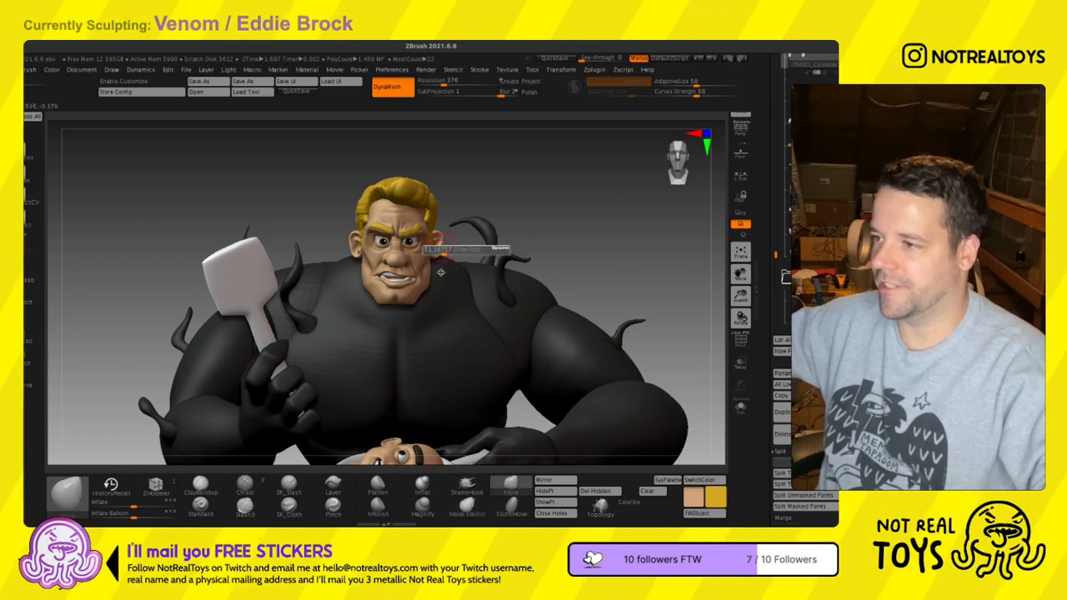
mouse_move(442, 303)
ctrl+right_down()
mouse_move(449, 320)
mouse_move(429, 304)
mouse_move(434, 274)
ctrl+right_up()
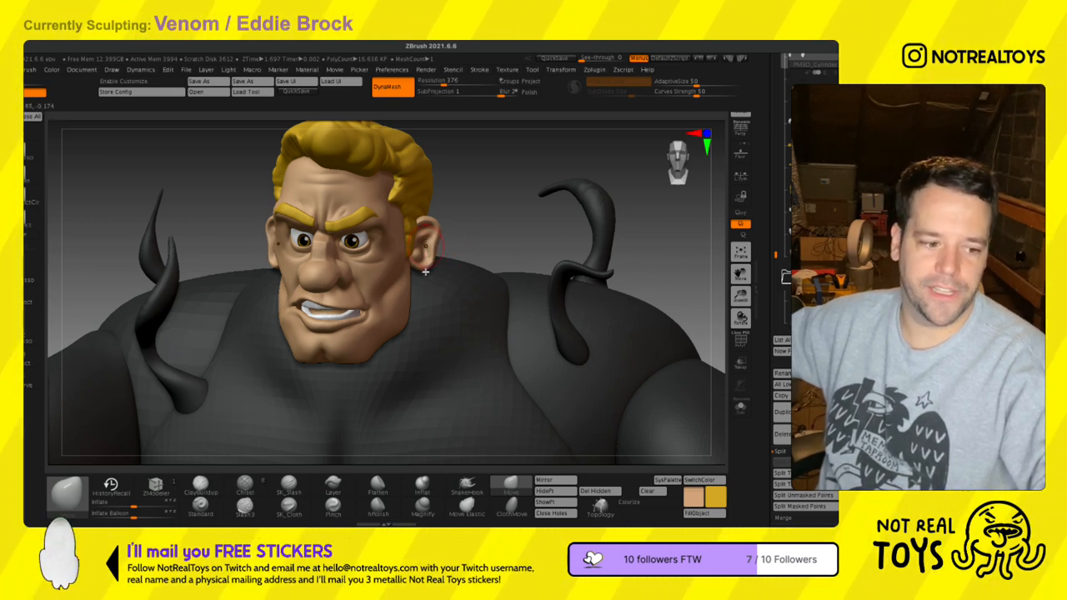
right_drag(428, 274, 429, 275)
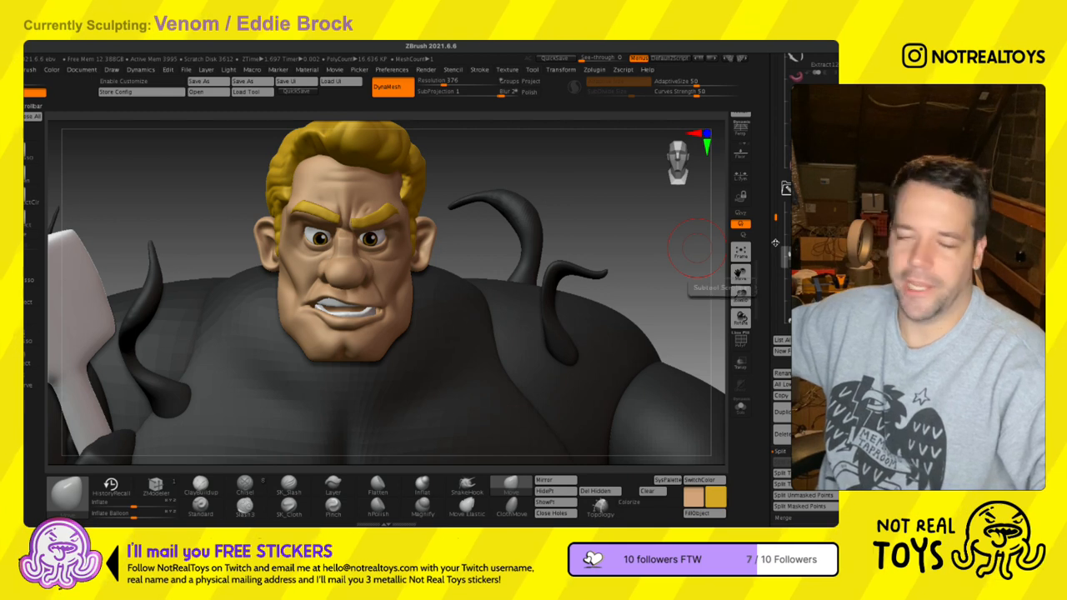
click(705, 514)
drag(577, 205, 534, 215)
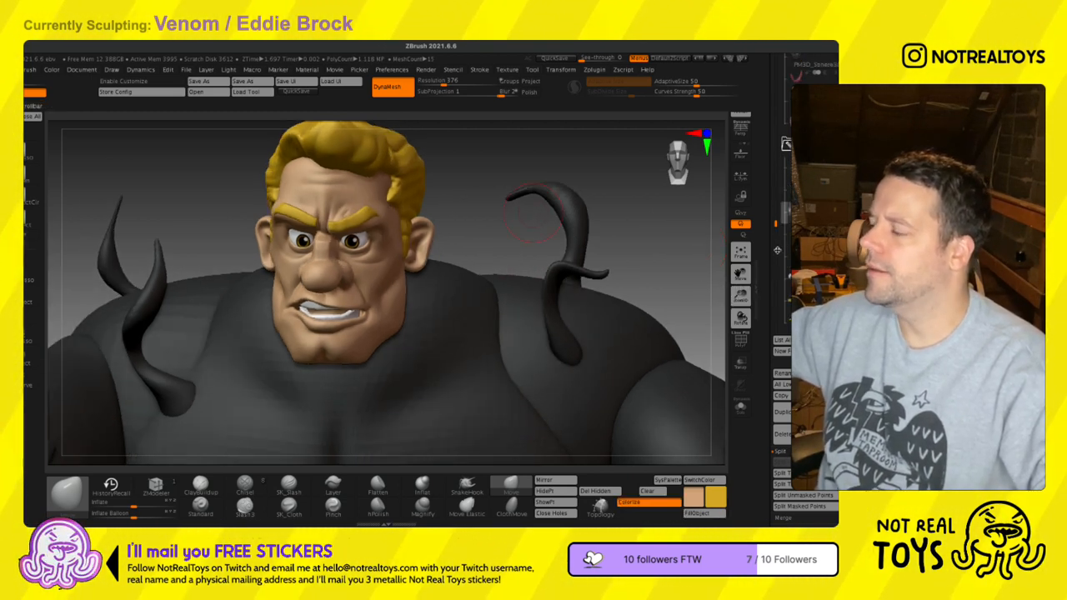
- Show Venom's toothed lower jaw around the head and reshape its upper ends away from the ears with the Move brush
click(785, 277)
drag(439, 257, 392, 259)
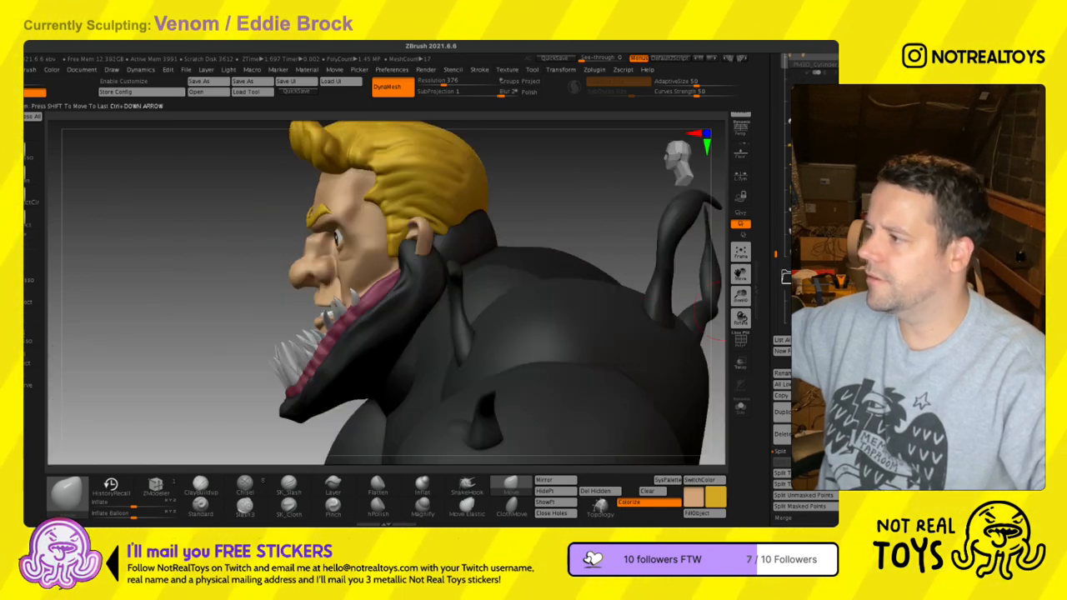
click(776, 321)
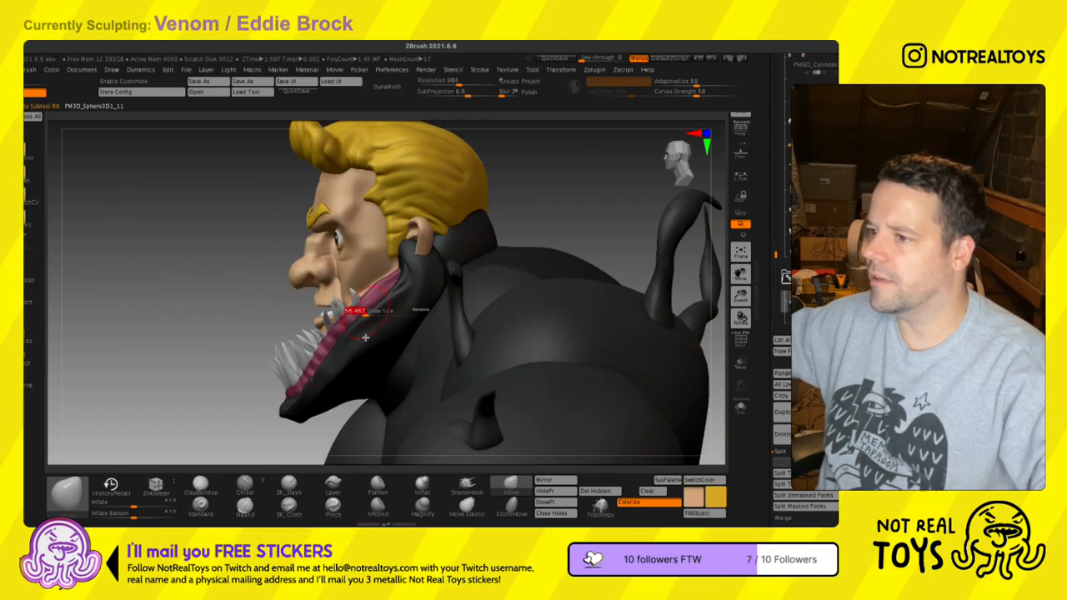
mouse_move(409, 285)
right_down()
mouse_move(446, 287)
mouse_move(400, 287)
mouse_move(434, 280)
mouse_move(417, 274)
mouse_move(493, 275)
right_up()
right_drag(402, 289, 431, 304)
mouse_move(320, 308)
right_down()
mouse_move(376, 310)
mouse_move(320, 318)
right_up()
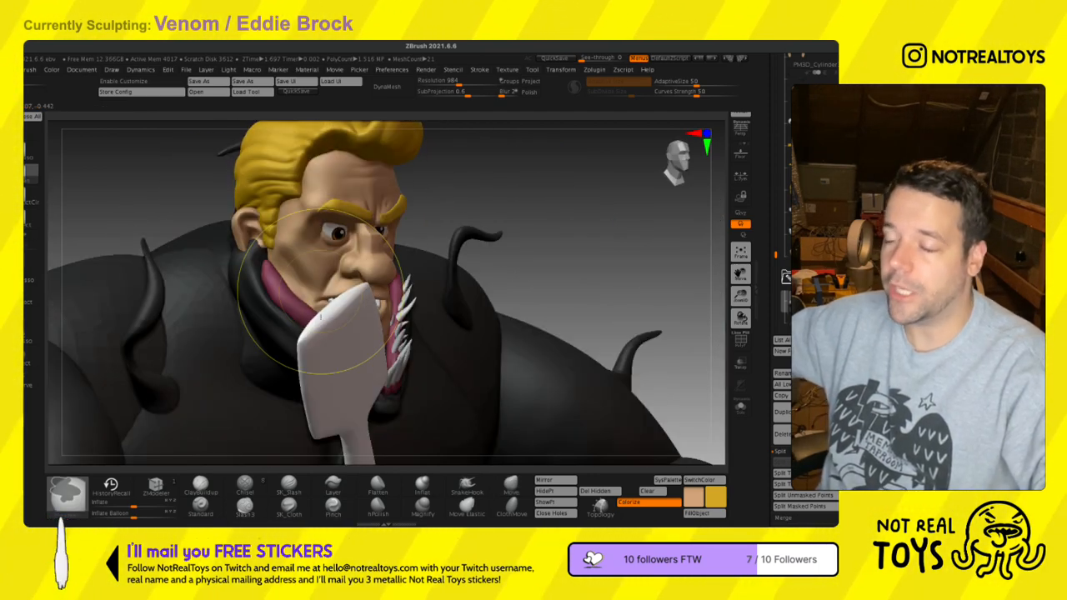
mouse_move(415, 288)
right_down()
mouse_move(338, 275)
mouse_move(354, 258)
right_up()
drag(356, 254, 457, 239)
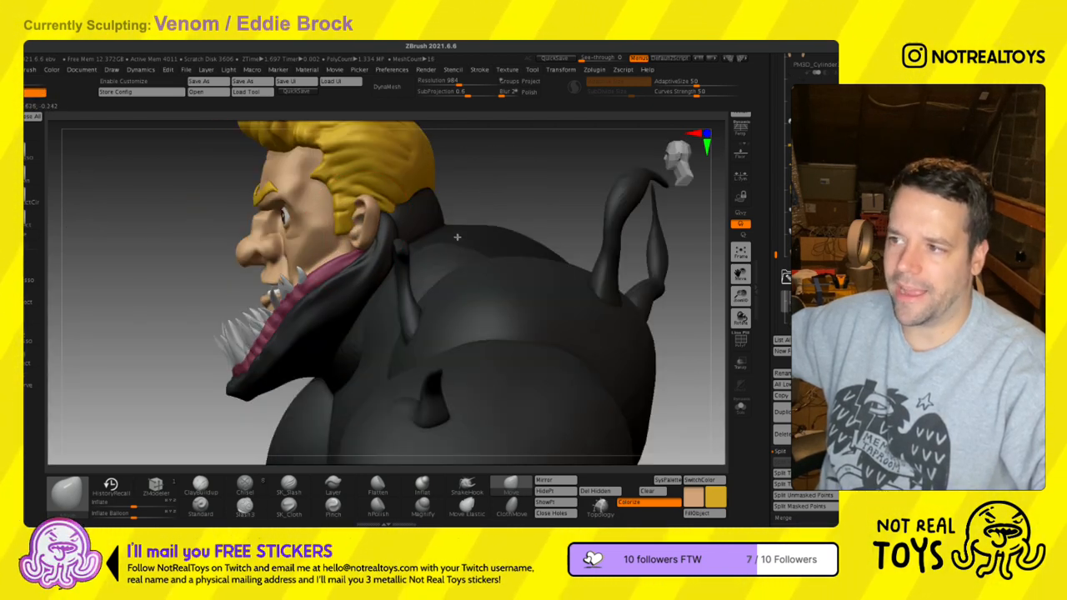
- Refine the lower jaw's rim around the cheeks and chin with the Move brush at varying brush sizes
mouse_move(324, 257)
right_down()
mouse_move(371, 263)
mouse_move(305, 275)
right_up()
key(s)
drag(302, 250, 313, 252)
key(s)
drag(257, 308, 242, 319)
right_drag(241, 281, 276, 287)
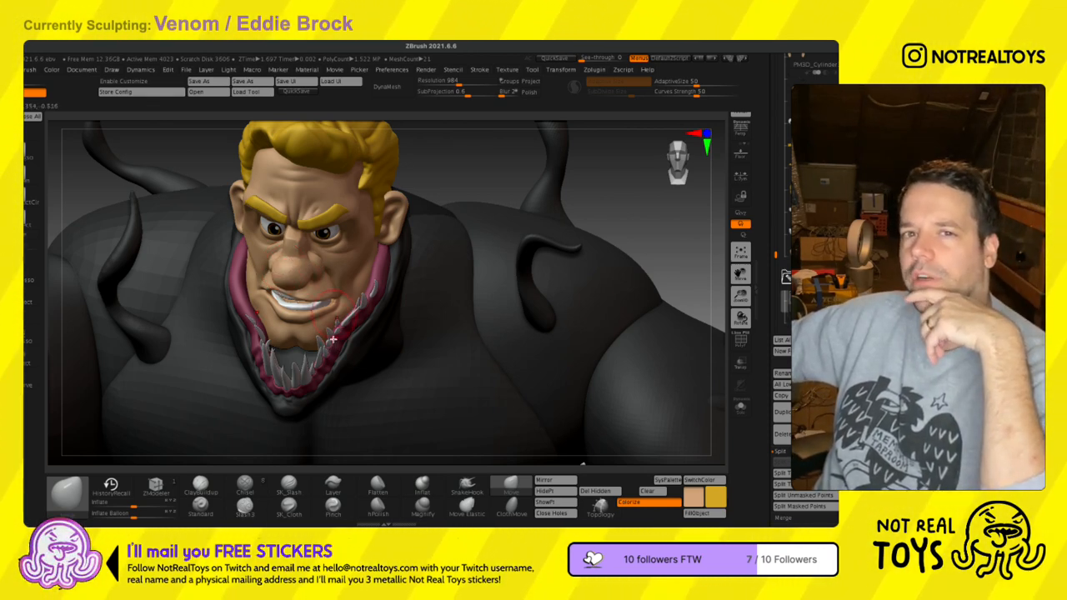
right_drag(335, 278, 293, 264)
key(s)
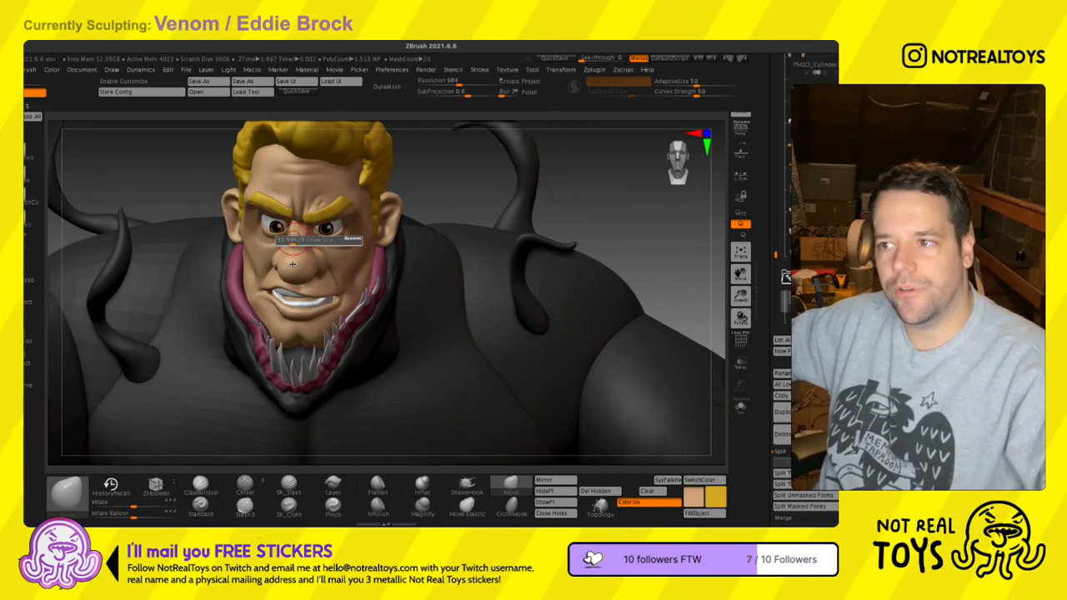
right_drag(296, 248, 305, 252)
key(s)
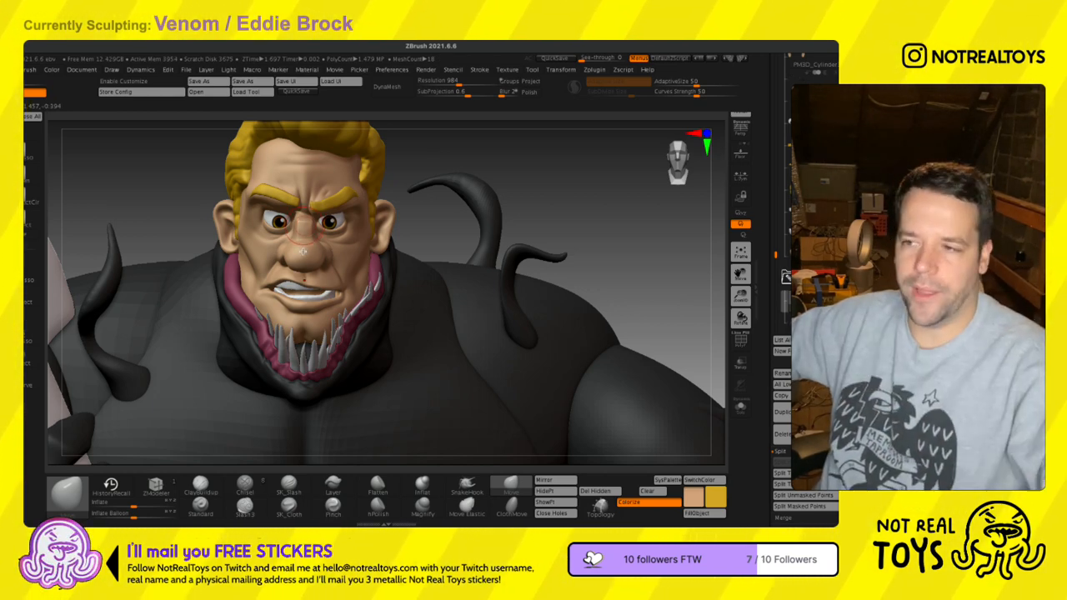
- Select the face and reshape the area beside the nose with the Move brush
key(ctrl)
ctrl+right_drag(304, 253, 357, 321)
key(s)
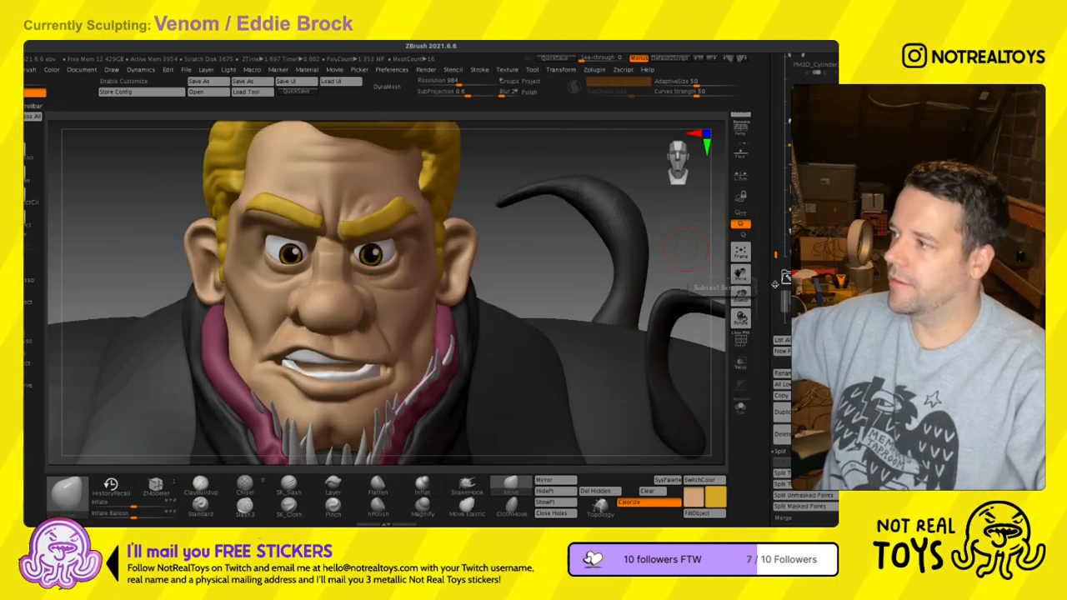
alt+click(682, 296)
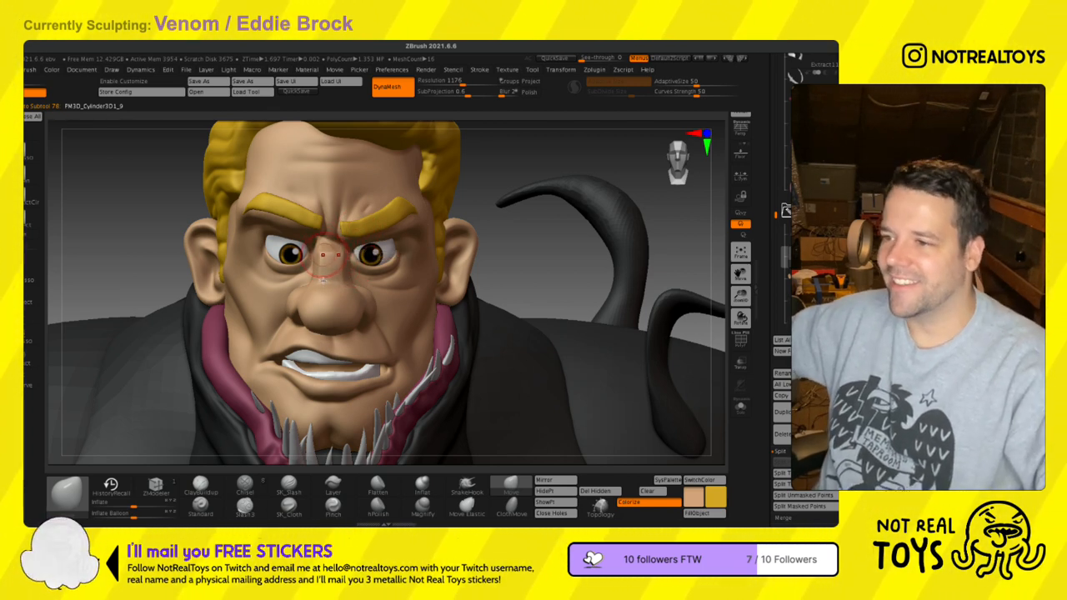
key(s)
right_drag(324, 297, 278, 307)
key(s)
drag(277, 305, 269, 304)
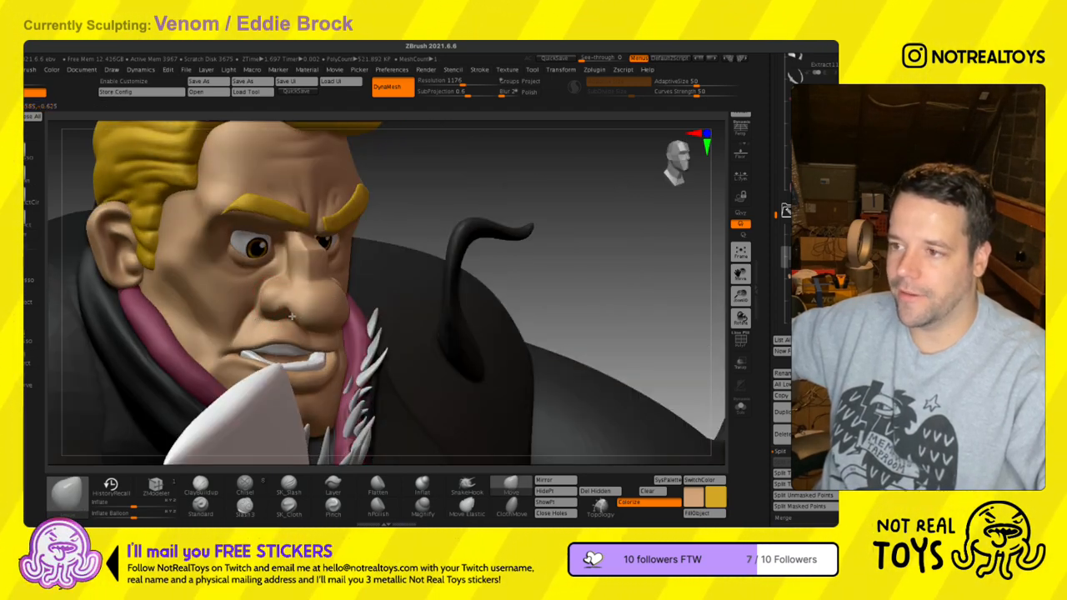
right_drag(292, 316, 286, 313)
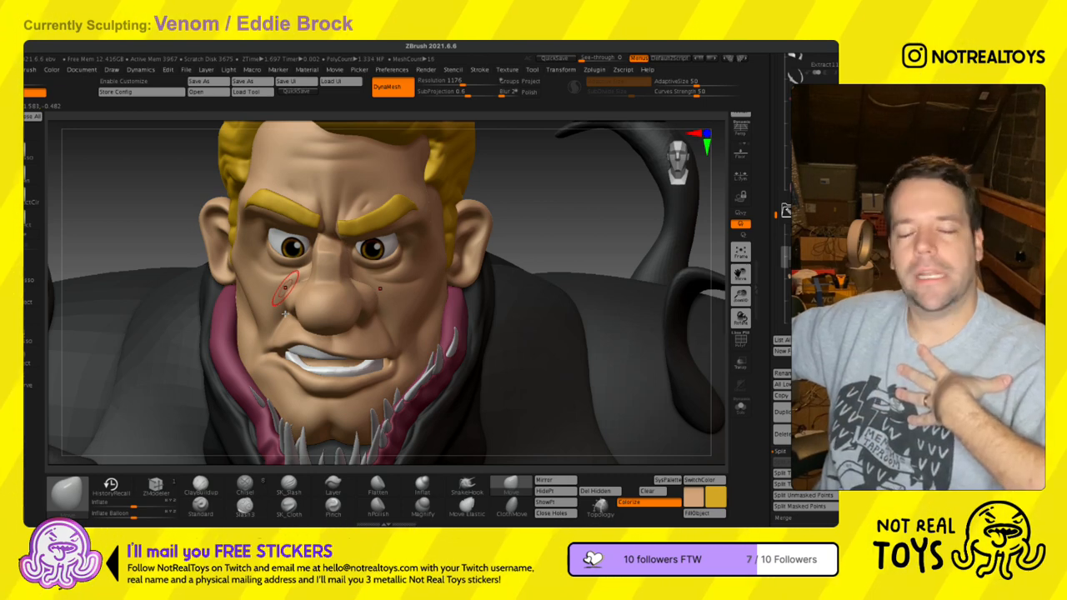
- Examine the whole figure from several angles, checking the hair, neck and lower jaw subtools and isolating the jaw in Solo mode
mouse_move(329, 275)
right_down()
mouse_move(441, 302)
mouse_move(427, 321)
mouse_move(434, 362)
mouse_move(424, 304)
mouse_move(421, 341)
mouse_move(401, 312)
right_up()
right_drag(471, 329, 699, 227)
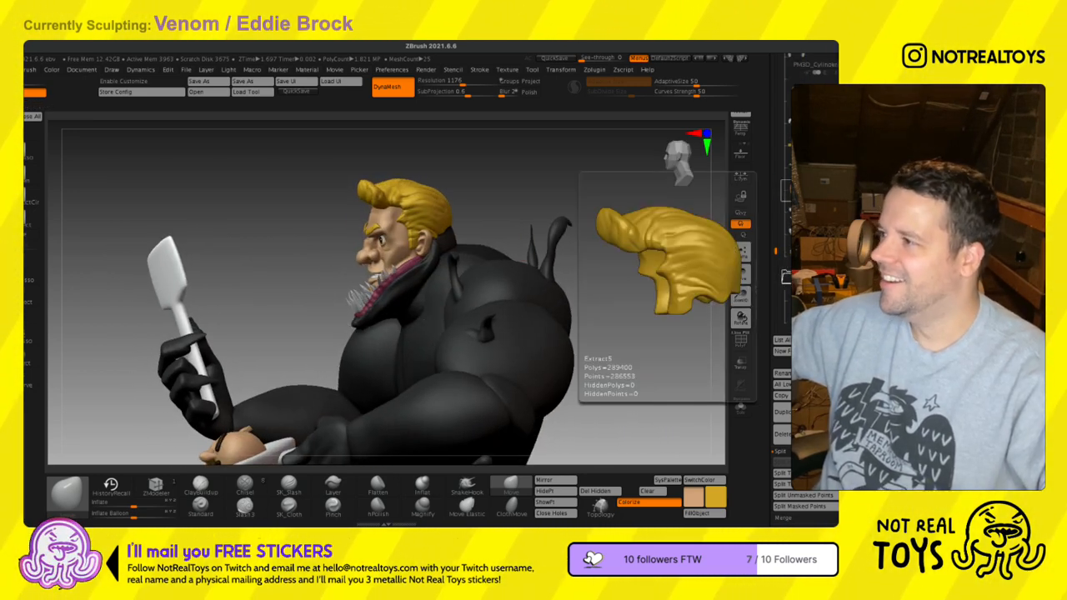
click(786, 276)
mouse_move(584, 267)
right_down()
mouse_move(424, 238)
mouse_move(442, 266)
mouse_move(584, 285)
right_up()
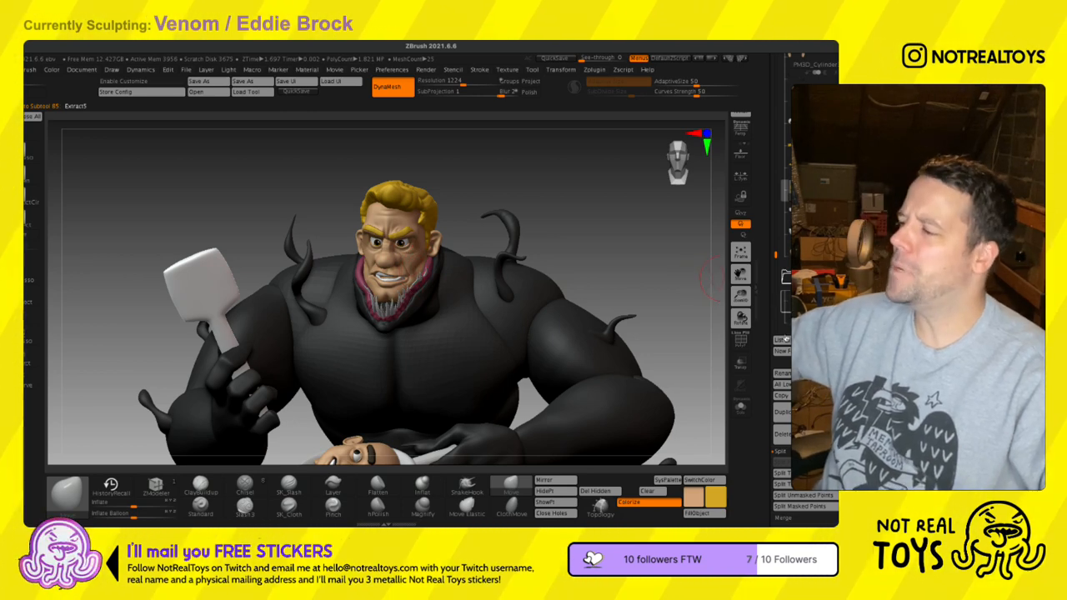
click(785, 302)
right_drag(667, 189, 719, 185)
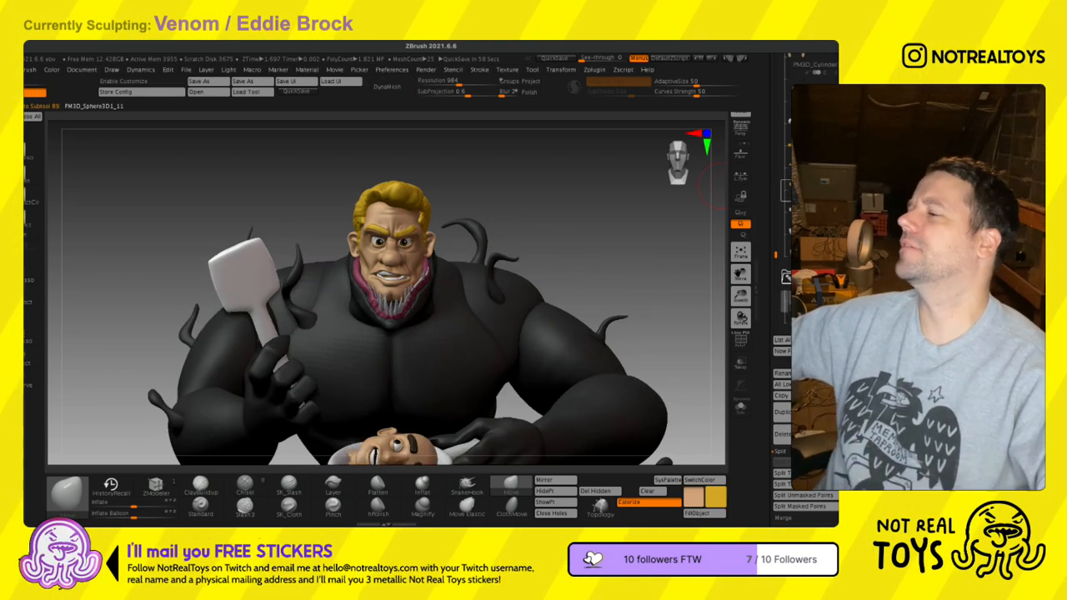
right_drag(567, 275, 409, 316)
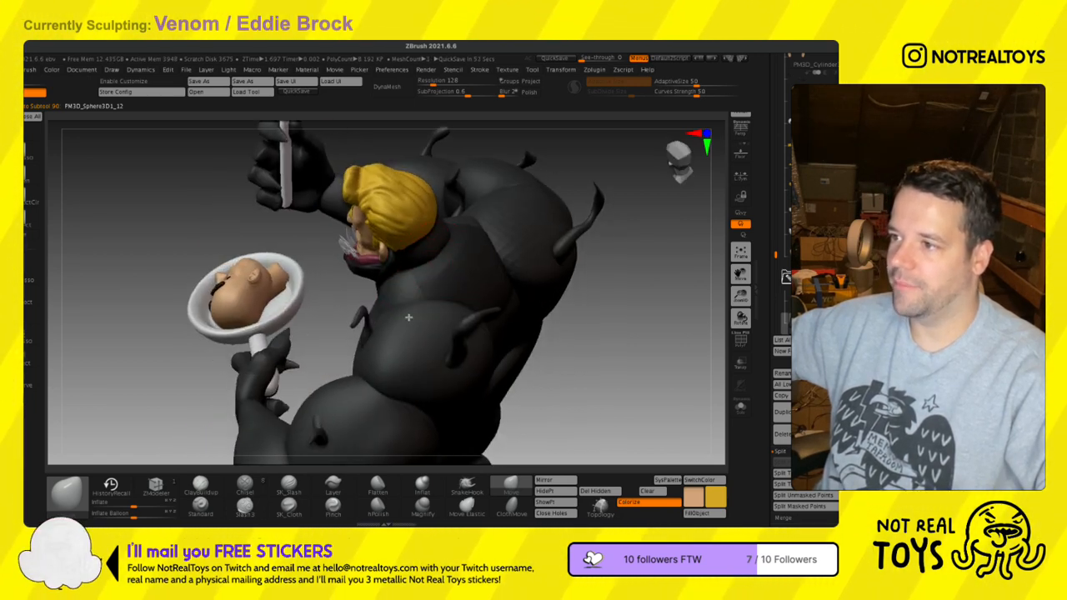
right_drag(408, 317, 481, 336)
right_drag(372, 346, 425, 299)
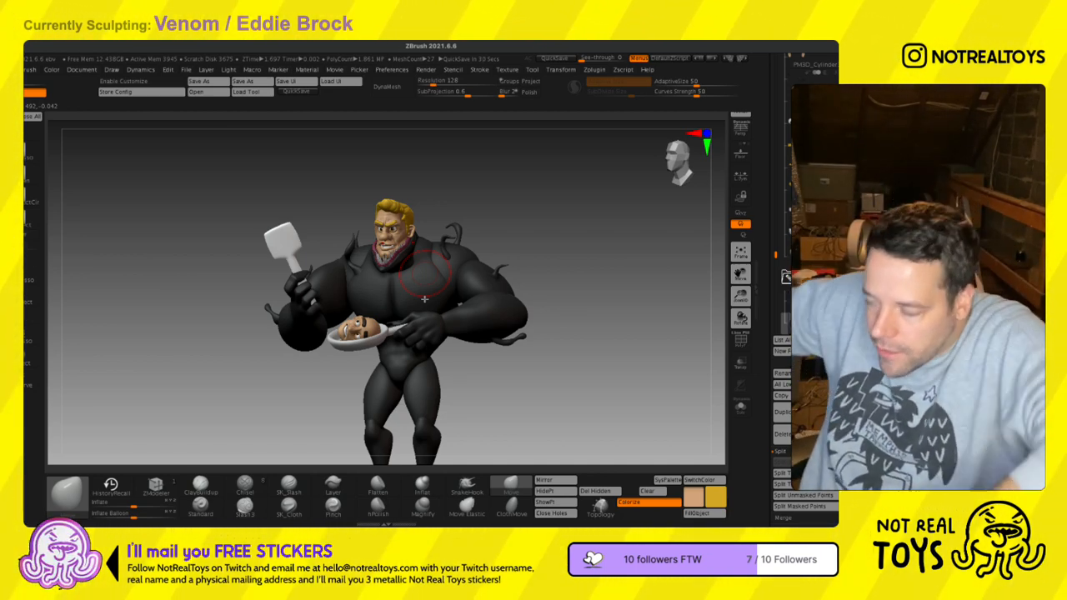
right_drag(404, 276, 415, 306)
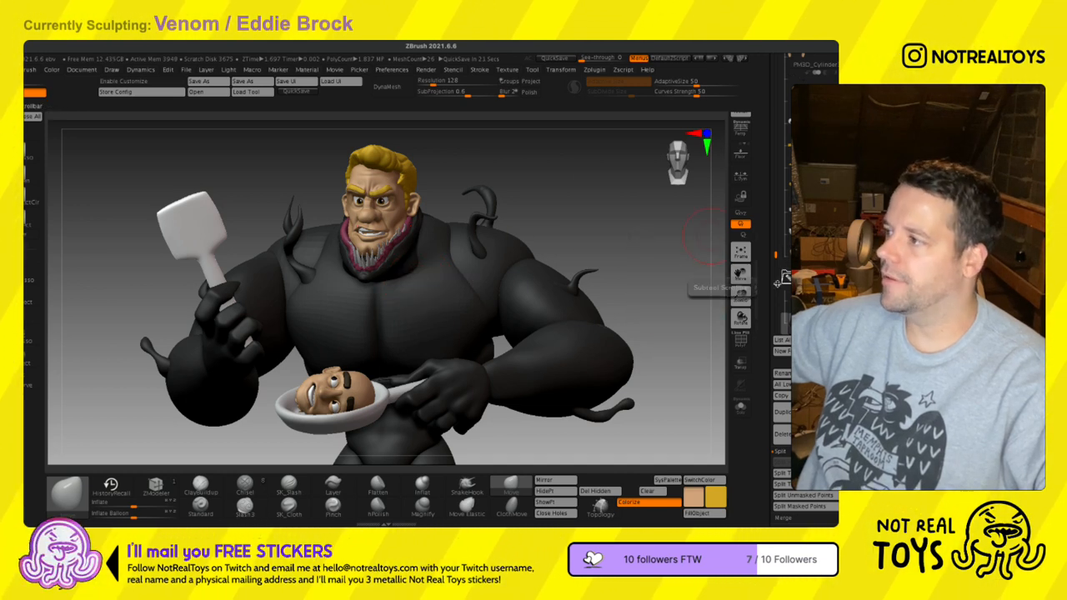
click(805, 168)
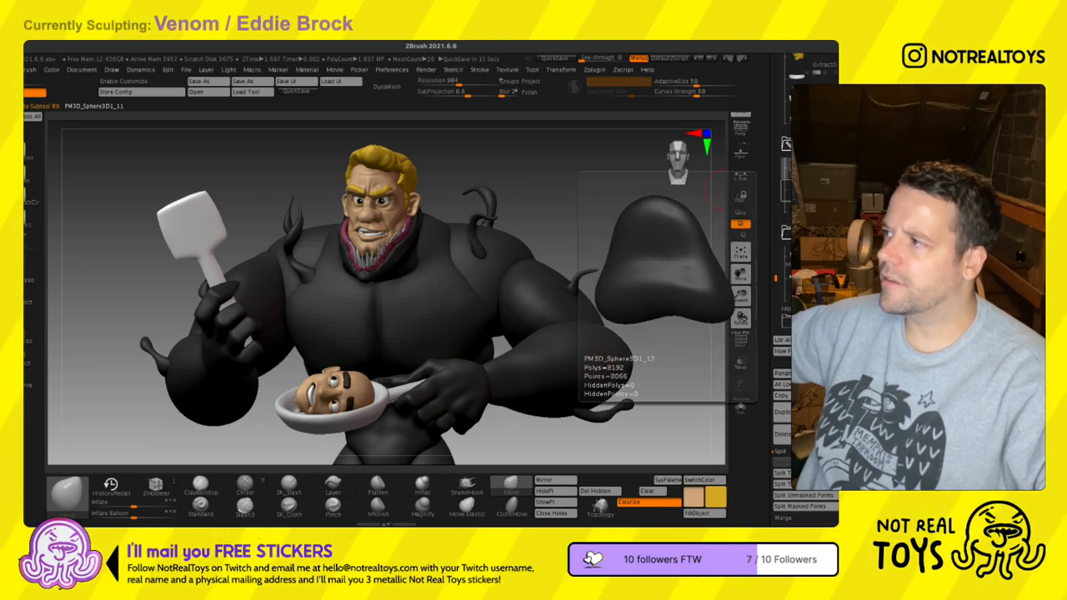
drag(667, 225, 479, 235)
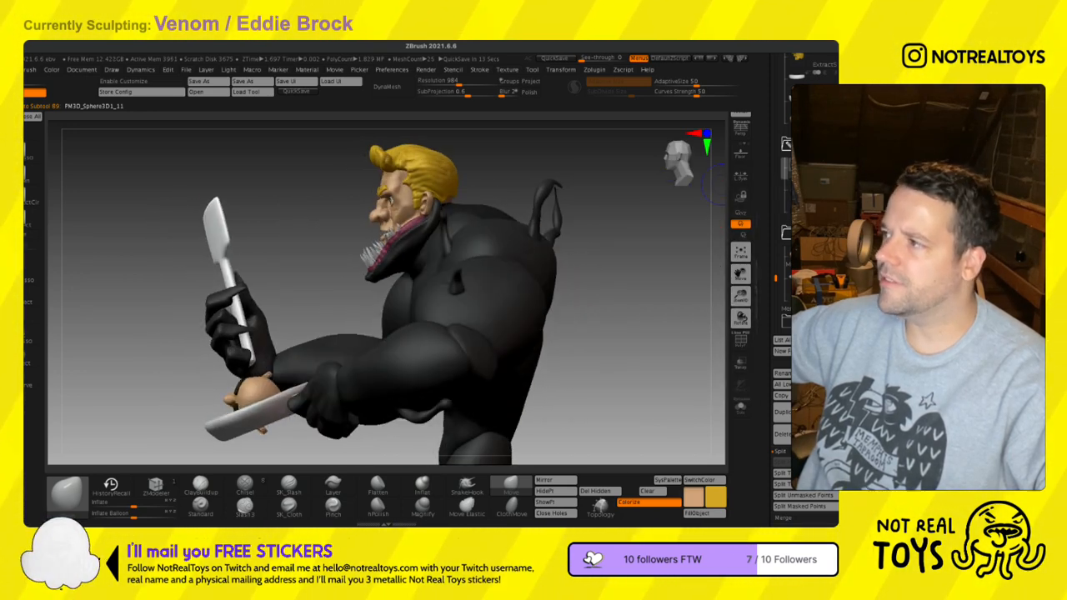
drag(568, 219, 518, 240)
key(s)
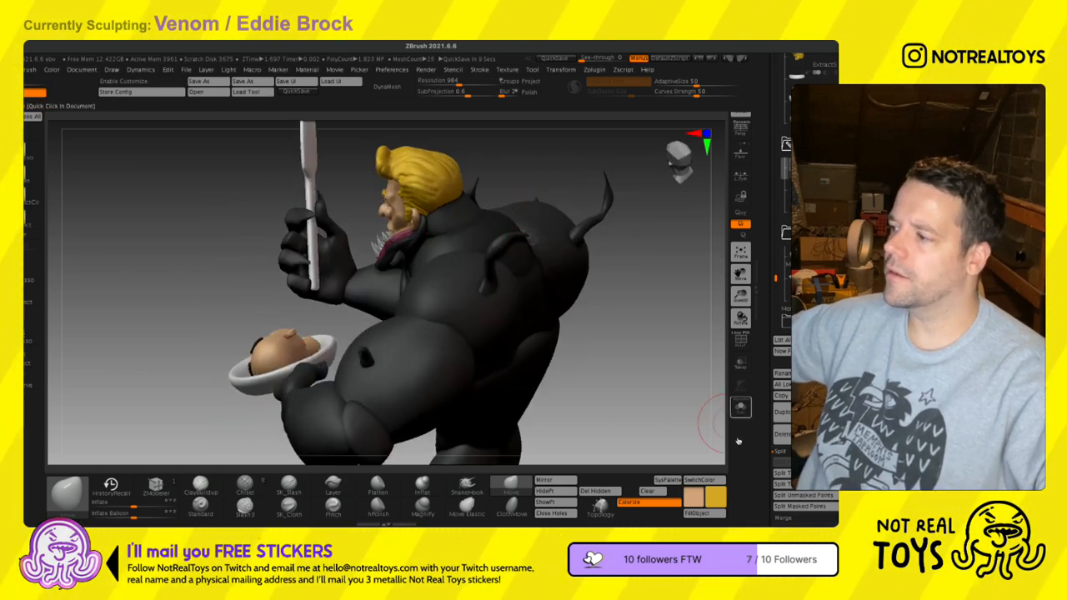
click(741, 407)
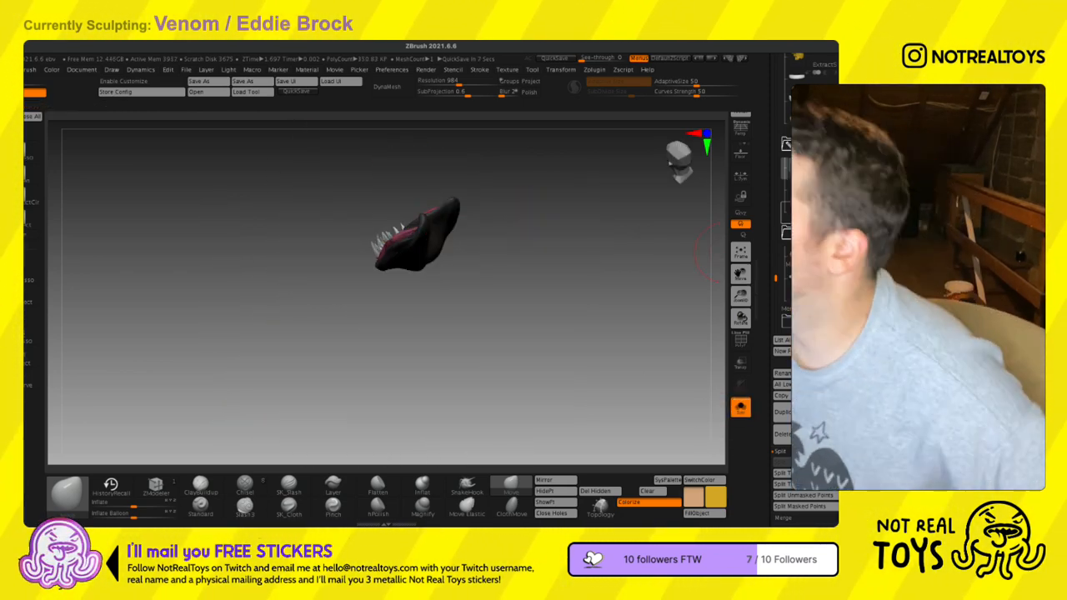
click(740, 407)
- Select the black neck piece and pull its upper edge up over the back of the hair with the Move brush
alt+click(458, 225)
drag(659, 251, 458, 226)
drag(651, 459, 334, 450)
right_drag(460, 228, 478, 218)
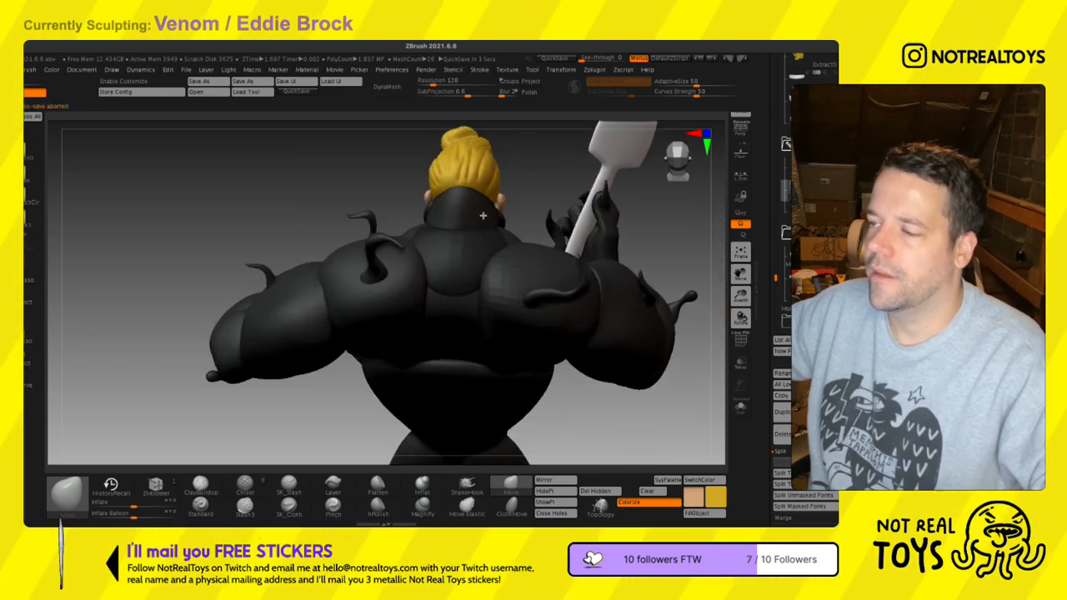
right_drag(503, 182, 461, 210)
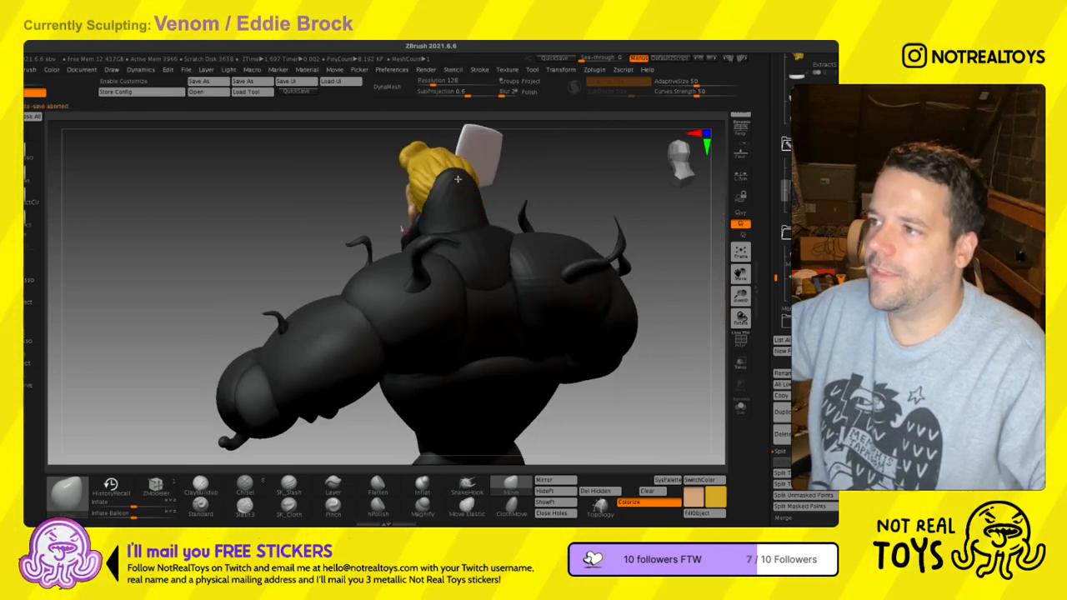
mouse_move(442, 190)
right_down()
mouse_move(412, 278)
mouse_move(403, 367)
right_up()
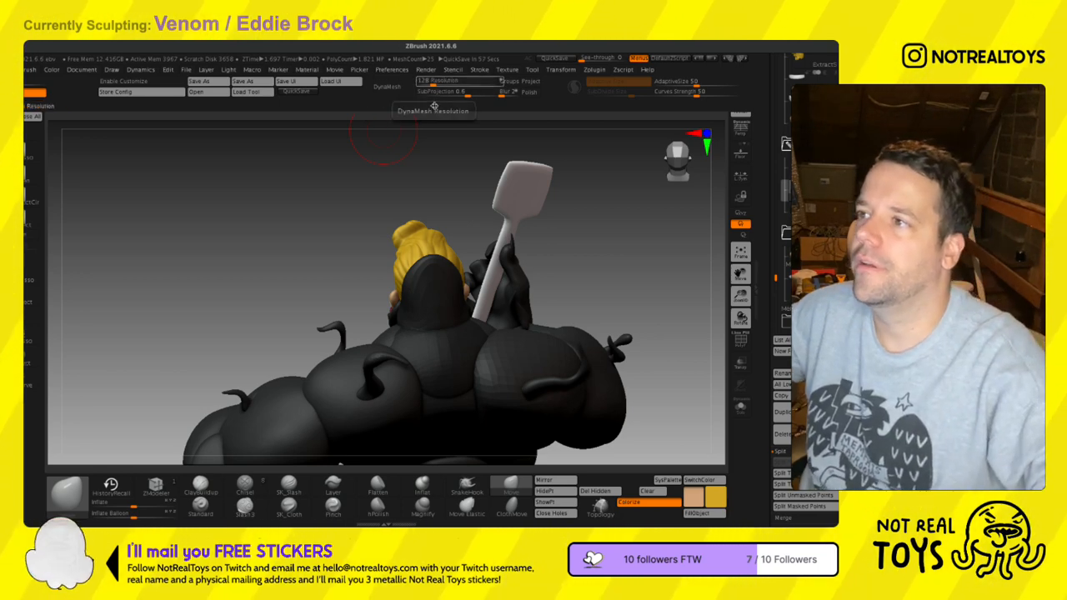
- Turn the black neck piece into a DynaMesh at resolution 128 and pull it forward over the back of the hair
key(shift+f)
key(shift+f)
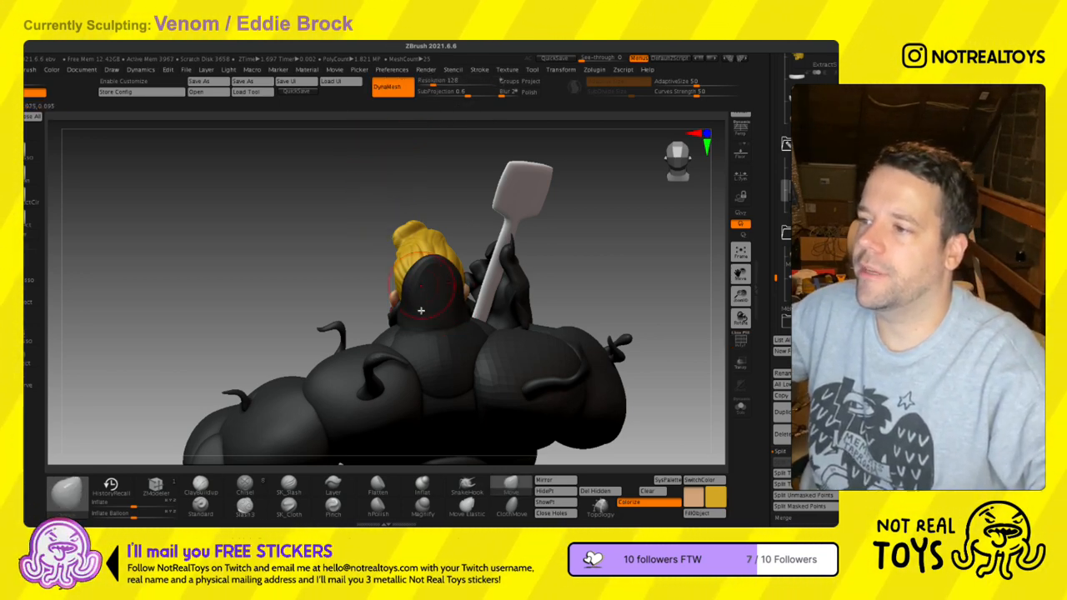
mouse_move(420, 294)
right_down()
mouse_move(459, 285)
mouse_move(405, 259)
mouse_move(388, 284)
mouse_move(419, 296)
mouse_move(414, 281)
mouse_move(345, 275)
mouse_move(410, 281)
mouse_move(467, 245)
mouse_move(448, 320)
mouse_move(399, 319)
right_up()
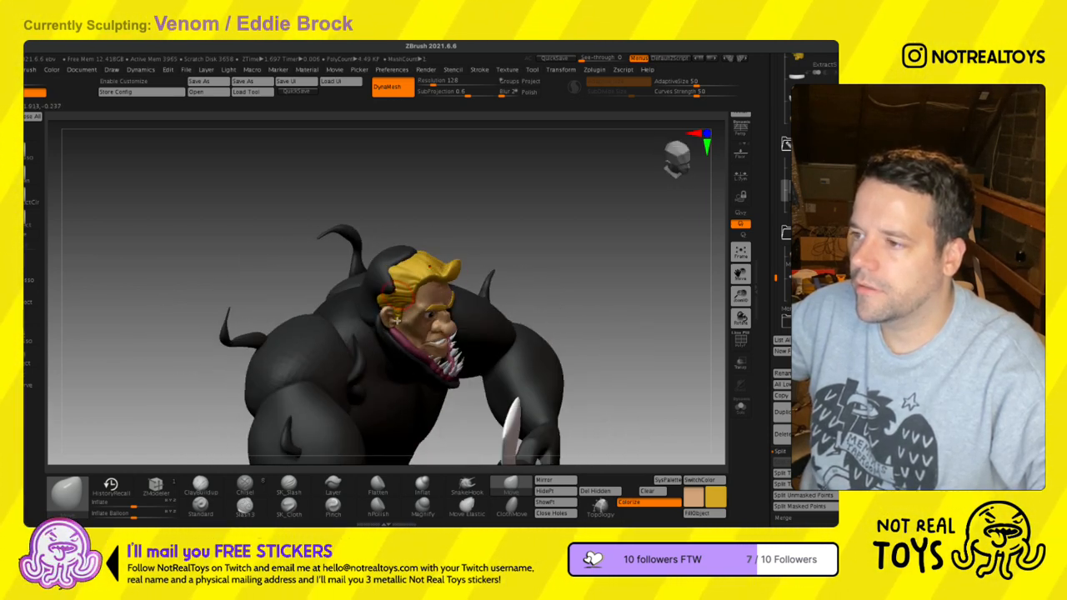
right_drag(476, 355, 414, 338)
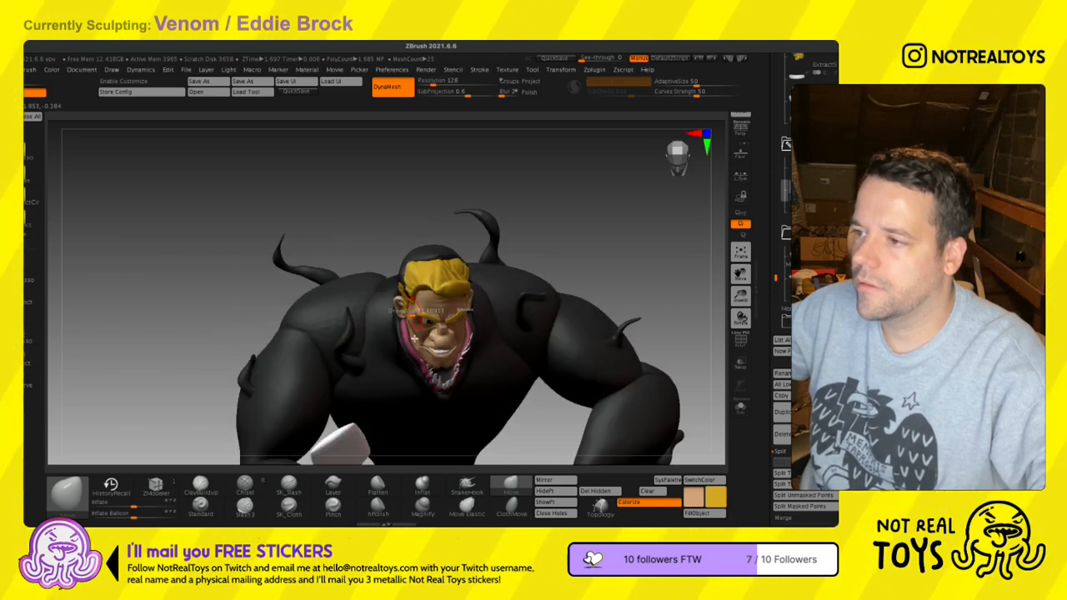
- Stretch the hood's front edge into points over the crown and the side hair with the Move Elastic brush
click(467, 507)
mouse_move(417, 275)
ctrl+right_down()
mouse_move(406, 328)
mouse_move(409, 309)
ctrl+right_up()
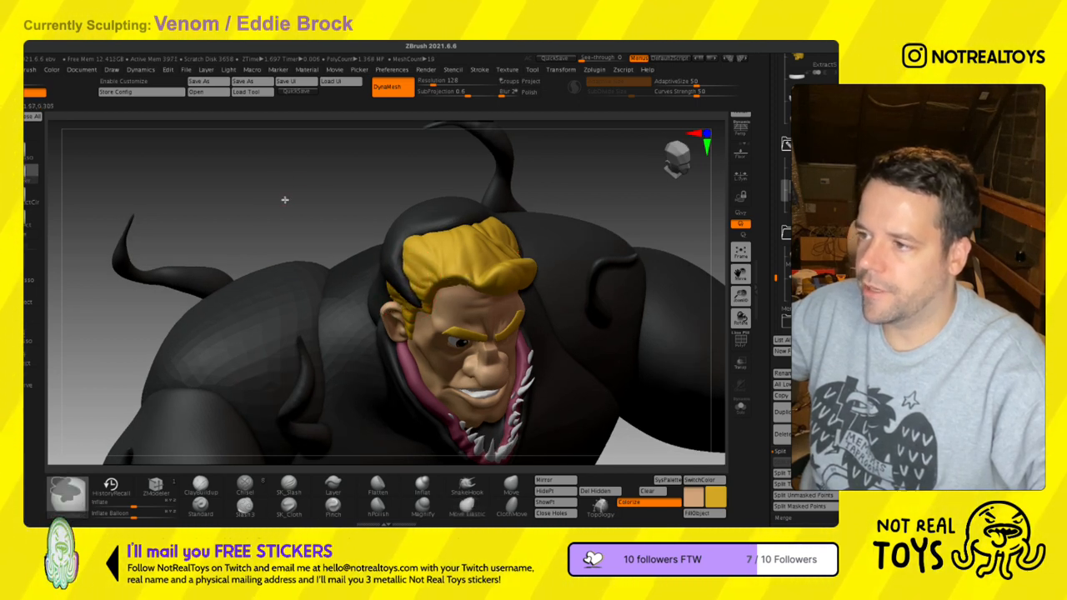
mouse_move(434, 308)
right_down()
mouse_move(446, 309)
mouse_move(374, 279)
right_up()
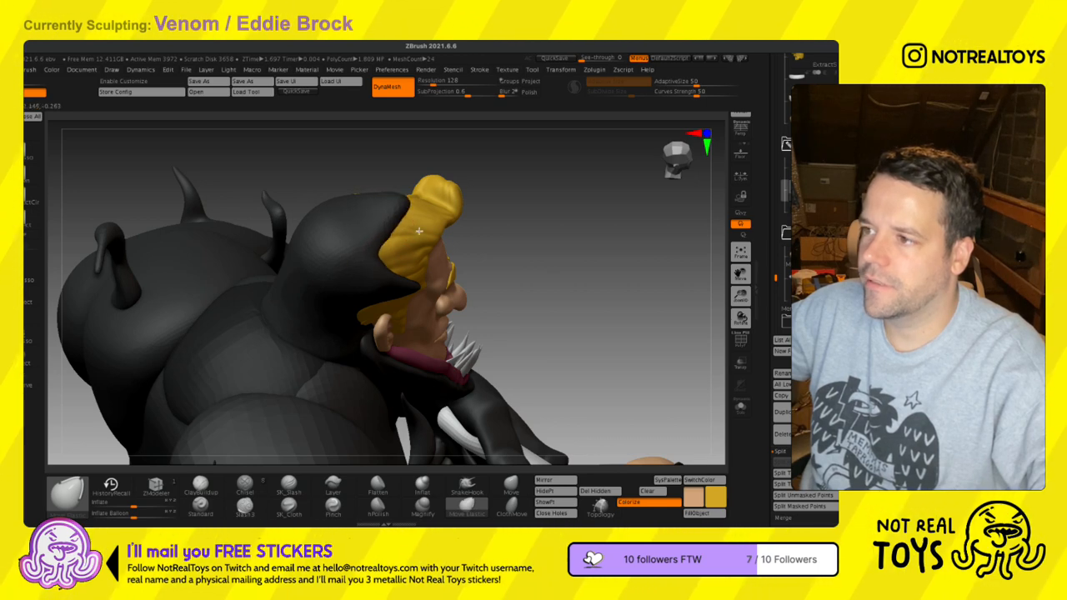
mouse_move(386, 236)
right_down()
mouse_move(398, 219)
mouse_move(434, 241)
right_up()
key(s)
key(s)
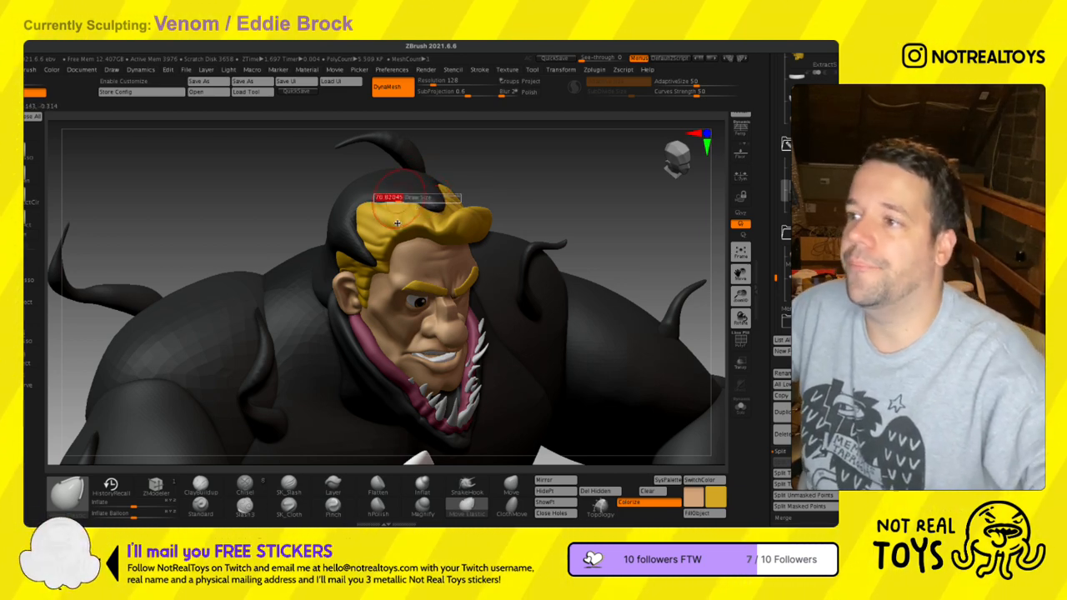
- Adjust the hood's edge above the ear in side view with the Move Elastic brush at a changed brush size
mouse_move(397, 223)
right_down()
mouse_move(396, 249)
mouse_move(388, 243)
mouse_move(416, 307)
mouse_move(475, 363)
right_up()
right_drag(476, 363, 440, 291)
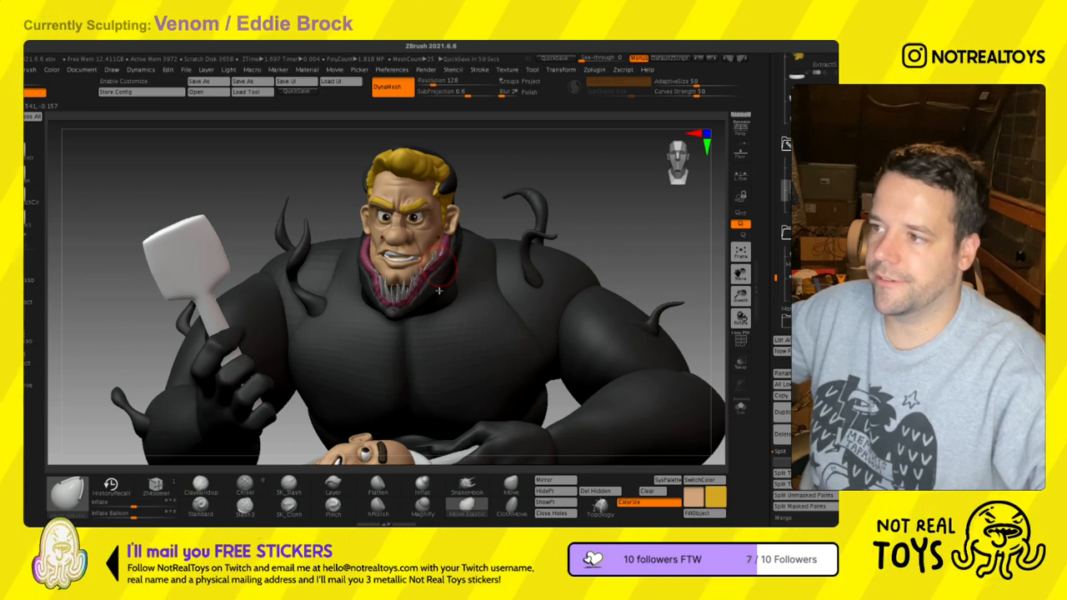
right_drag(412, 216, 349, 215)
right_drag(494, 211, 442, 208)
key(s)
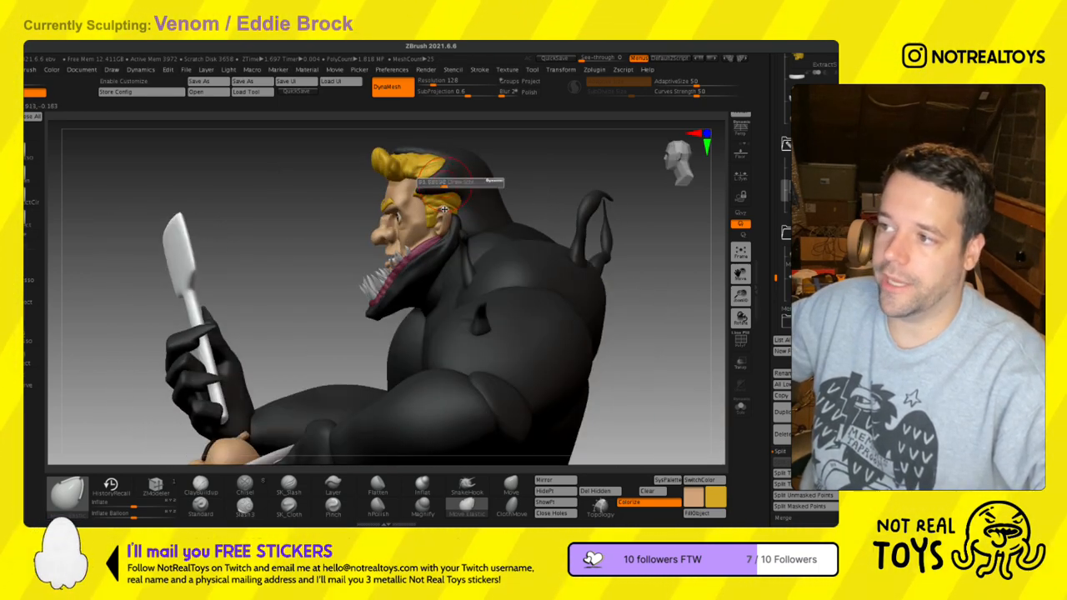
drag(422, 205, 434, 216)
mouse_move(434, 216)
right_down()
mouse_move(498, 211)
mouse_move(435, 224)
mouse_move(411, 205)
mouse_move(385, 239)
mouse_move(399, 255)
mouse_move(411, 250)
right_up()
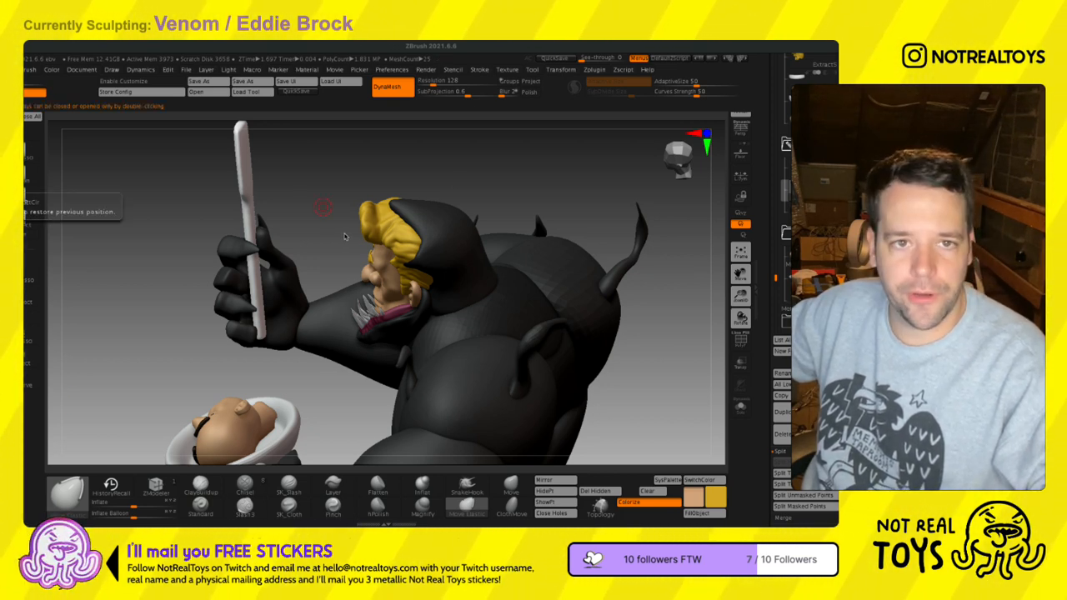
- Reshape the hood's pointed edge across the top of the hair from above with the Move Elastic brush
drag(325, 215, 432, 245)
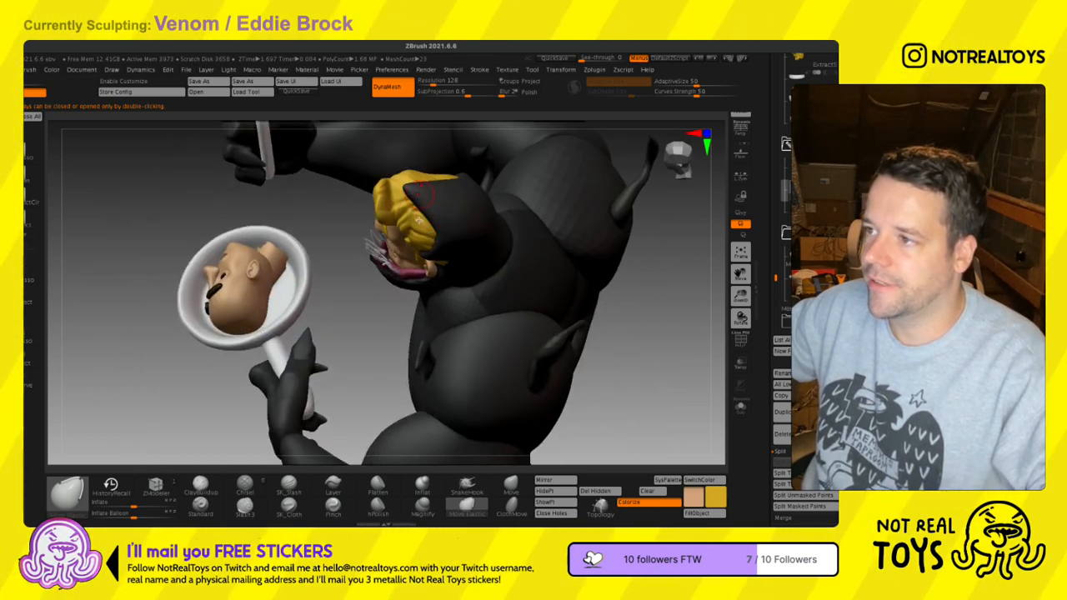
key(s)
drag(407, 204, 426, 220)
mouse_move(449, 238)
right_down()
mouse_move(431, 226)
mouse_move(434, 241)
right_up()
key(s)
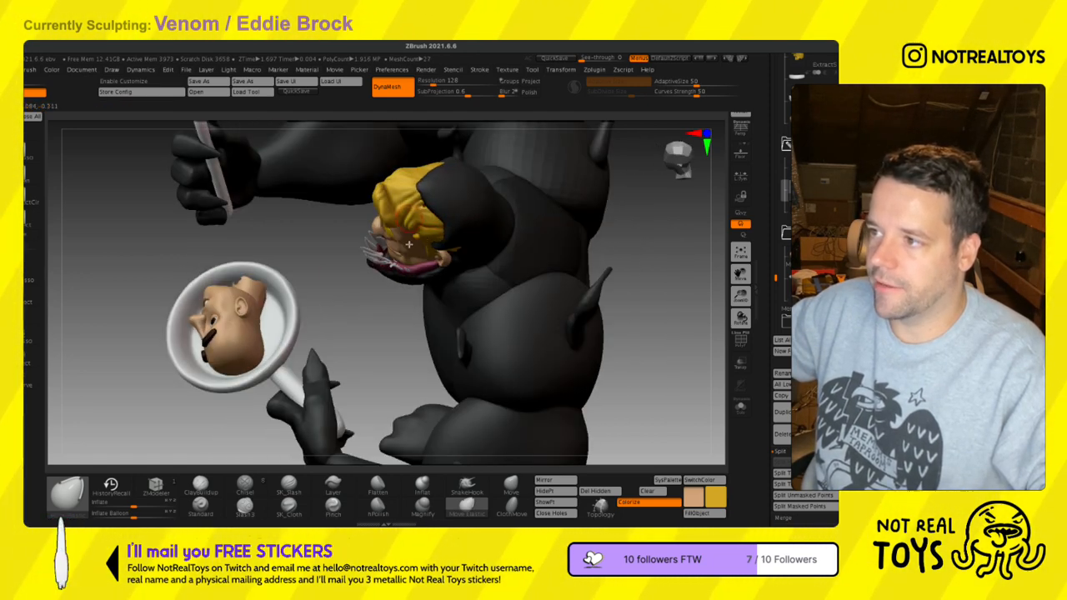
- Pull jagged drip shapes out of the hood's edge over the hair with the Move brush at varying brush sizes
click(511, 487)
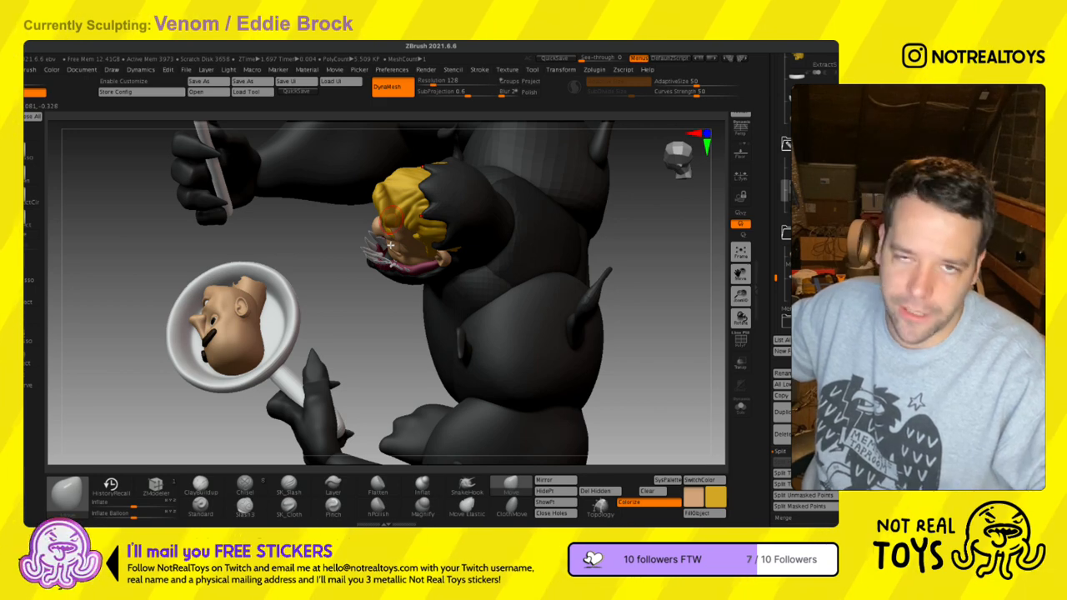
drag(324, 281, 267, 289)
key(s)
drag(429, 222, 422, 223)
key(s)
mouse_move(433, 211)
right_down()
mouse_move(459, 204)
mouse_move(447, 202)
mouse_move(449, 280)
mouse_move(451, 253)
mouse_move(467, 333)
mouse_move(459, 363)
right_up()
key(s)
key(s)
ctrl+right_drag(467, 250, 476, 282)
key(s)
key(s)
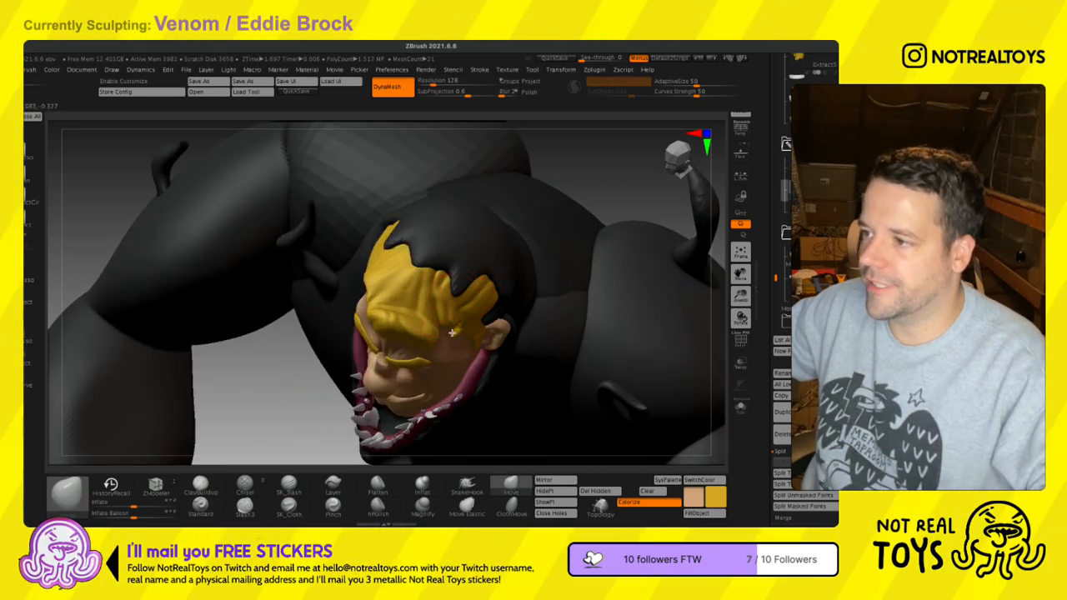
- Refine the hood's drips above and behind the ear in profile using a smaller brush
mouse_move(450, 310)
right_down()
mouse_move(444, 264)
mouse_move(456, 361)
right_up()
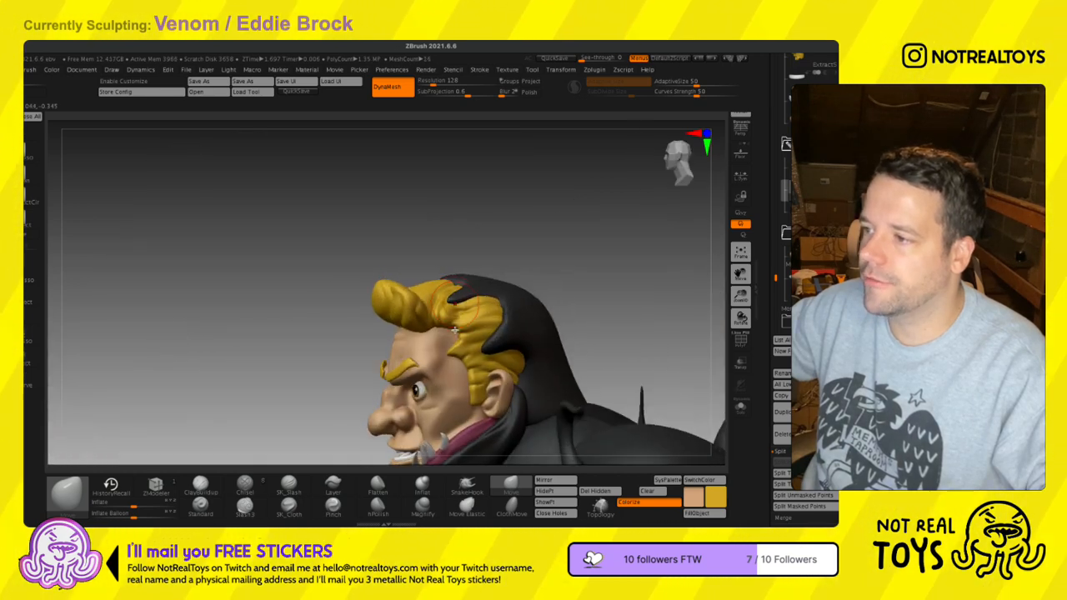
right_drag(507, 335, 511, 360)
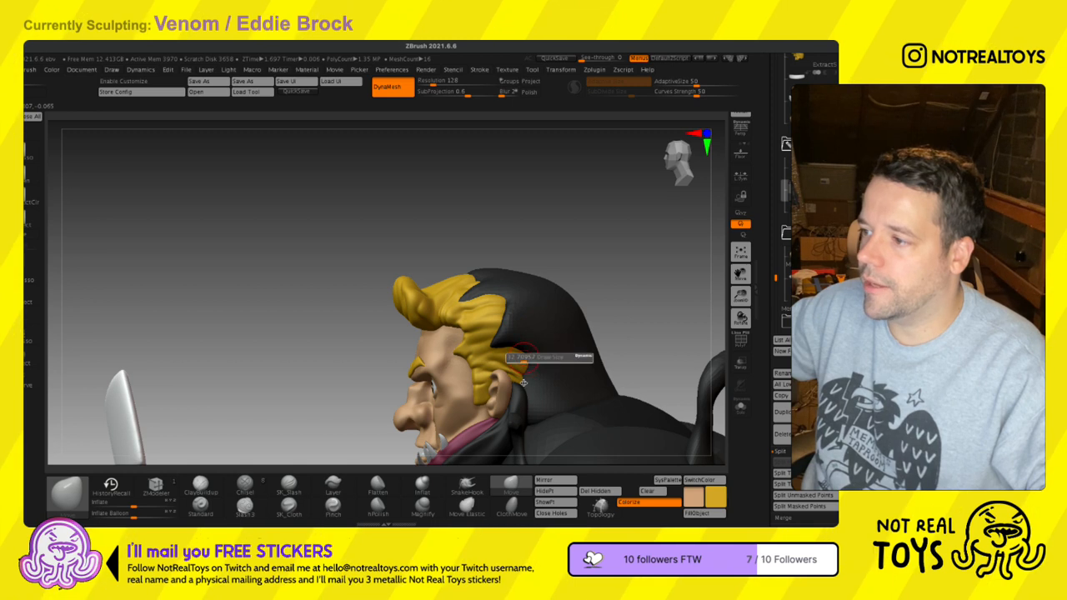
mouse_move(511, 360)
right_down()
mouse_move(521, 394)
mouse_move(547, 401)
mouse_move(449, 364)
right_up()
key(s)
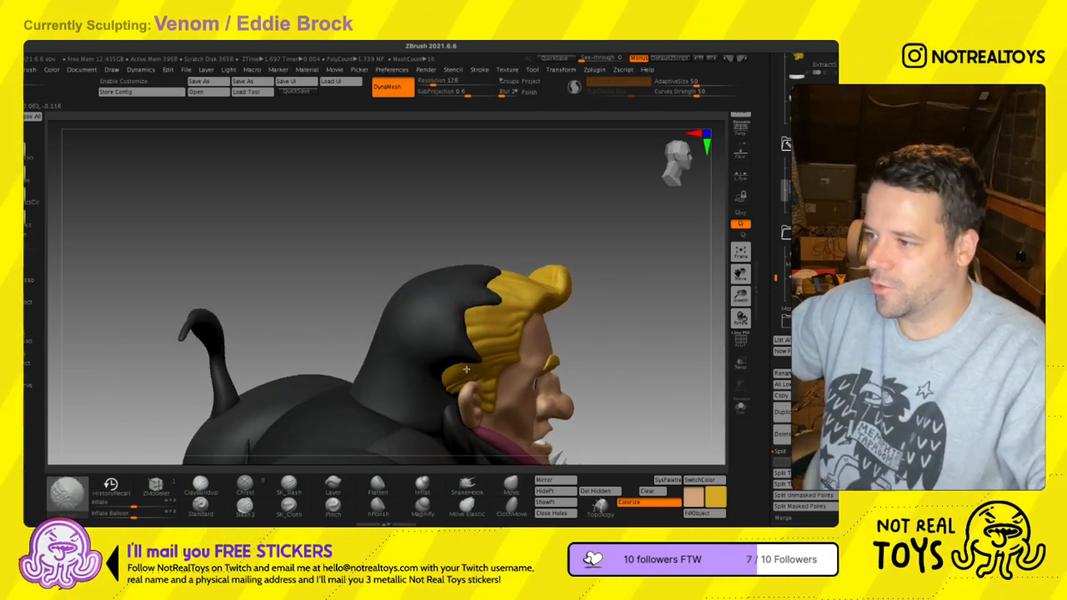
- Shape matching drips along the hood's edge on the opposite side of the head with the Move brush
key(b)
key(m)
key(v)
key(s)
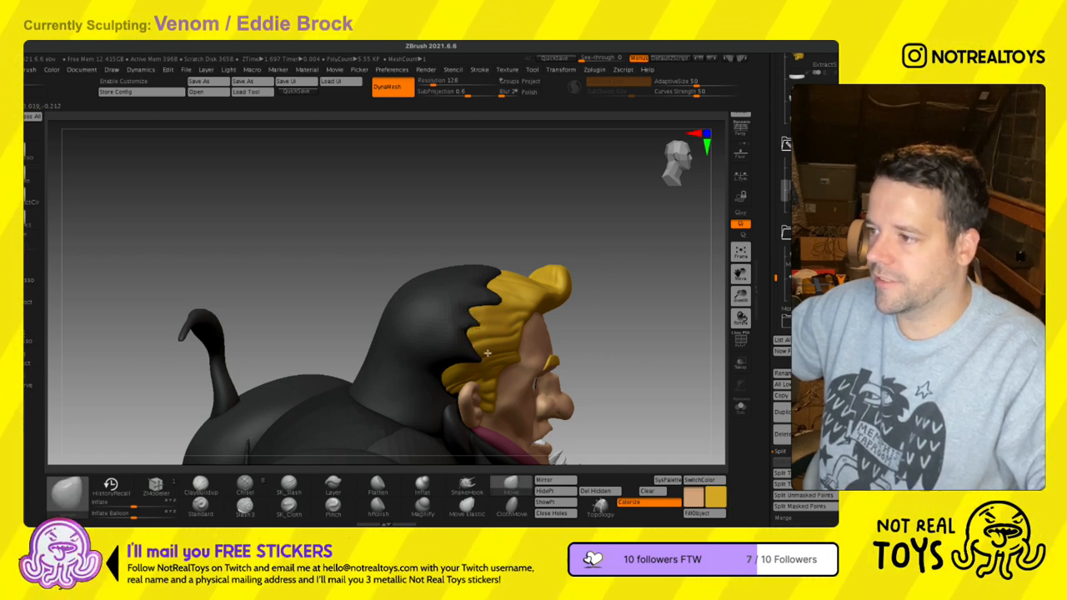
mouse_move(548, 364)
right_down()
mouse_move(468, 349)
mouse_move(675, 379)
mouse_move(503, 354)
mouse_move(552, 358)
mouse_move(512, 350)
right_up()
alt+click(522, 335)
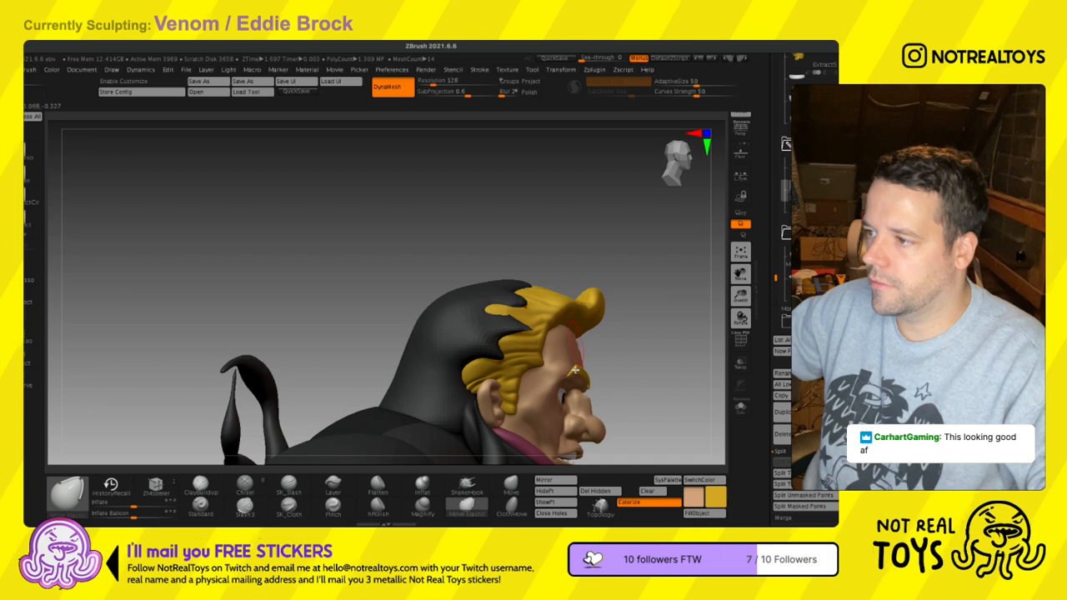
- Remesh the hood with DynaMesh at resolution 296
key(space)
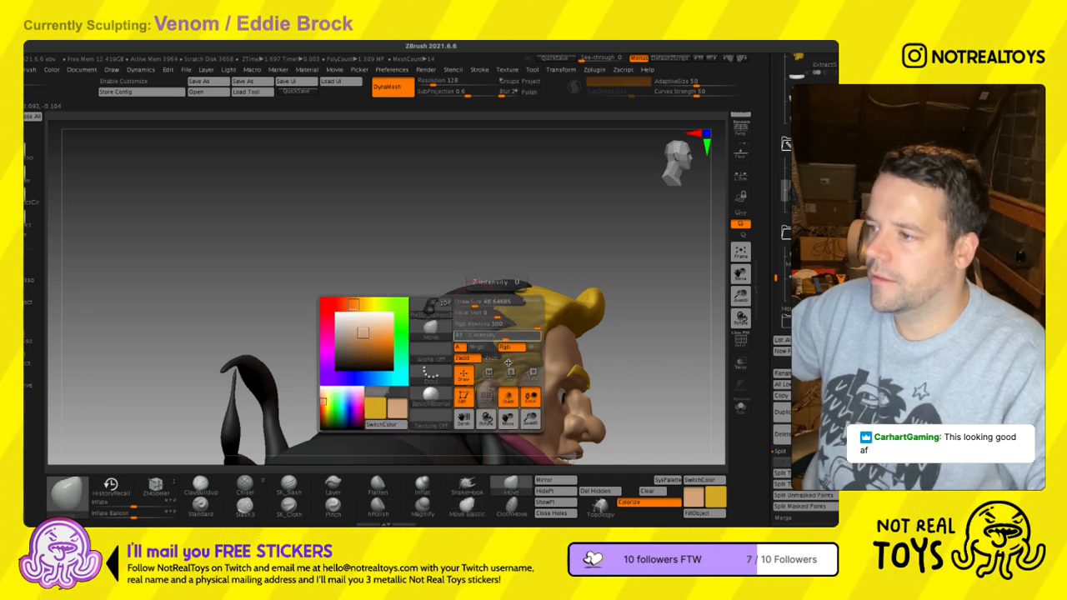
right_drag(557, 360, 542, 350)
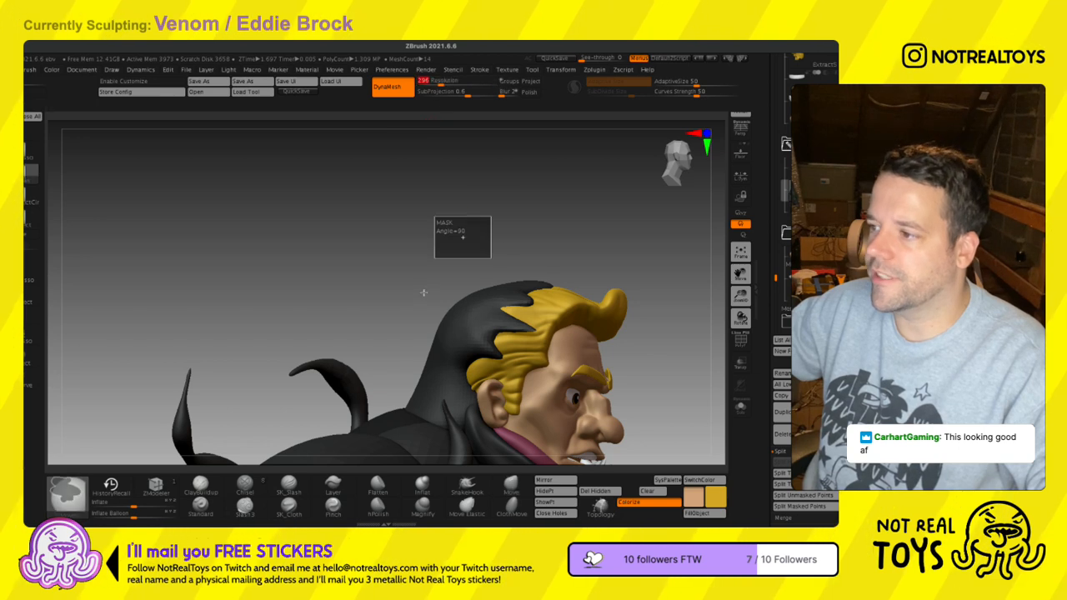
key(ctrl)
- Refine the back of the hood and extend its drips over the side hair with the Move brush
right_drag(504, 352, 464, 376)
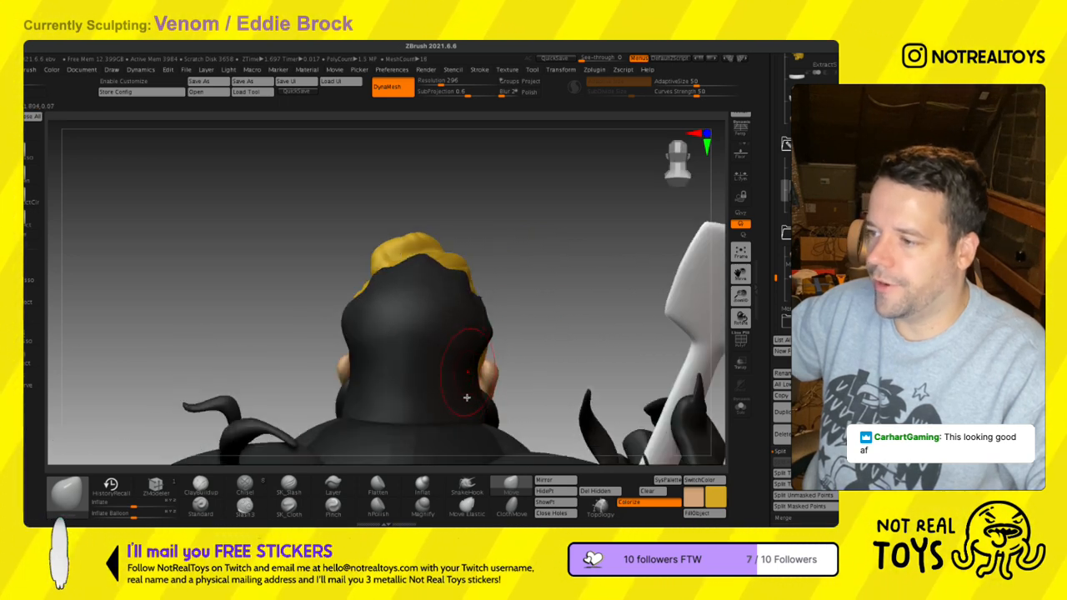
right_drag(464, 398, 342, 402)
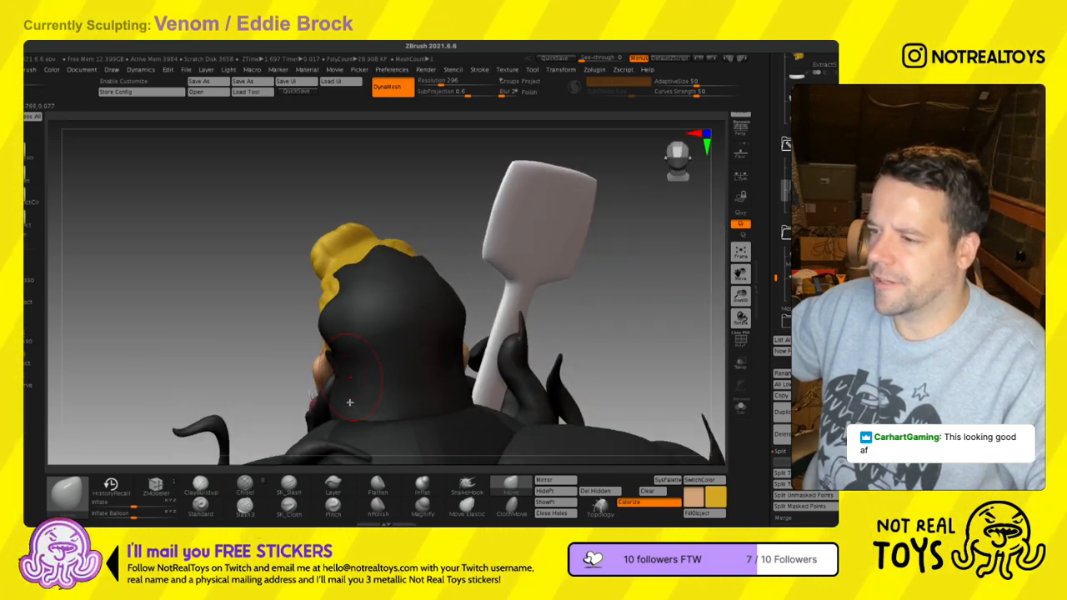
mouse_move(339, 315)
right_down()
mouse_move(343, 300)
mouse_move(350, 376)
mouse_move(342, 276)
mouse_move(342, 302)
mouse_move(359, 323)
right_up()
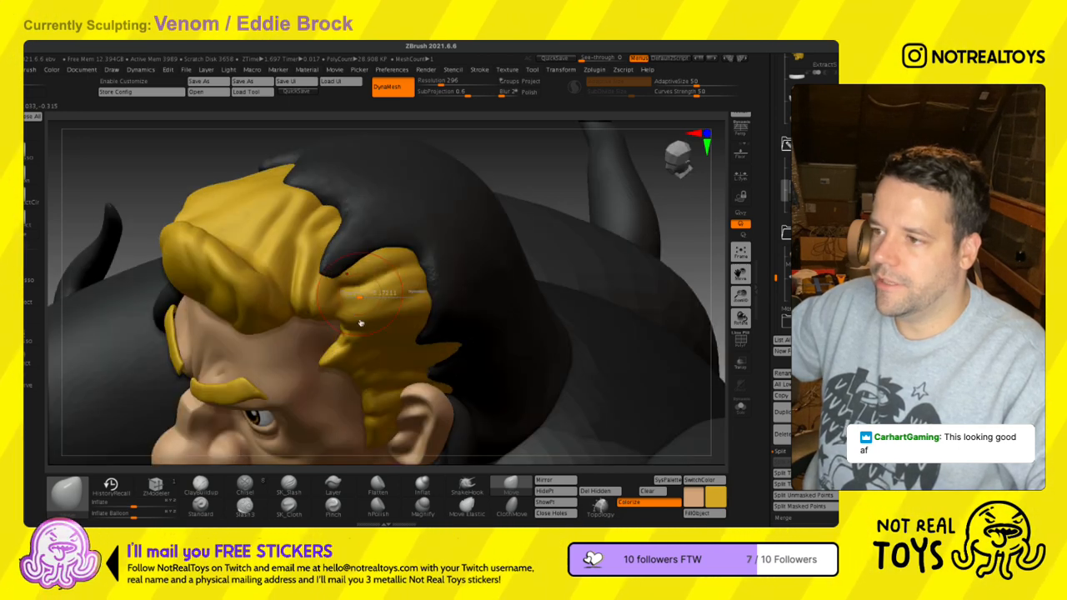
key(s)
drag(357, 305, 351, 306)
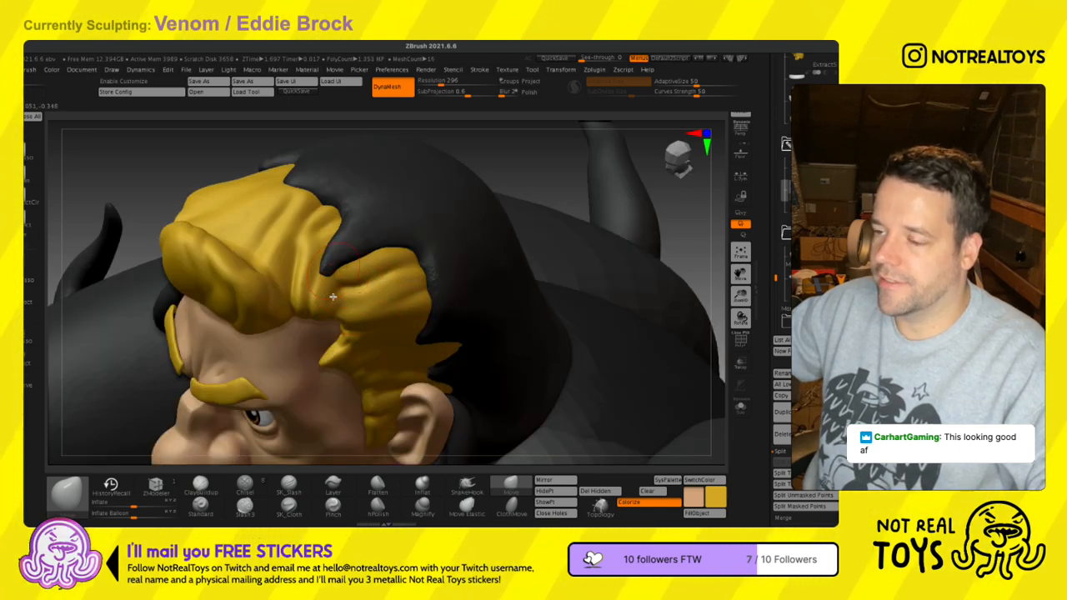
right_drag(338, 259, 344, 314)
key(s)
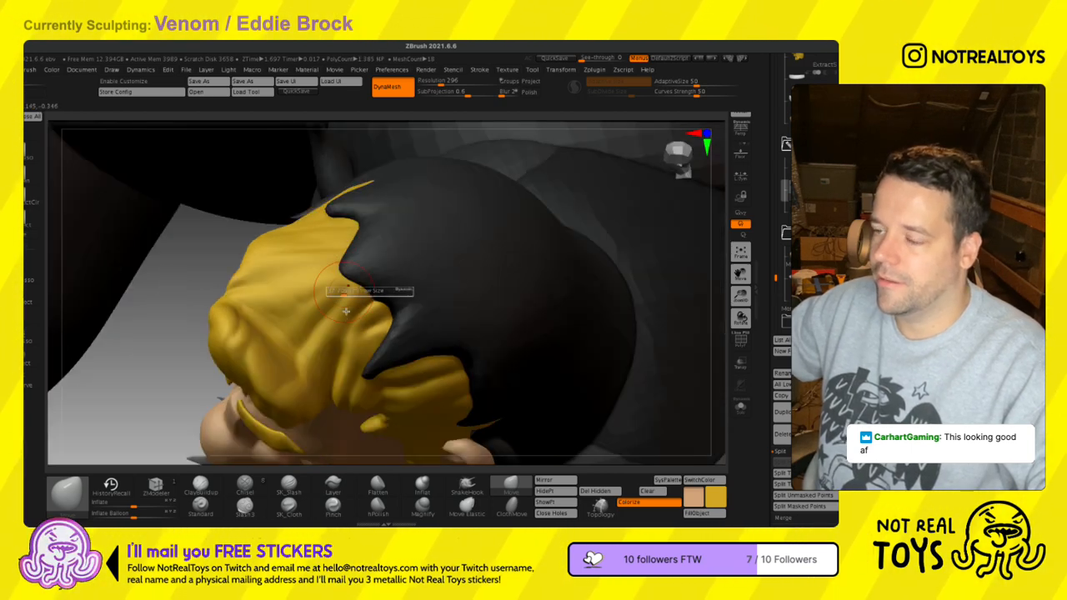
- Lengthen the hood's drips over the top of the hair and both temples with the Move brush
mouse_move(336, 286)
right_down()
mouse_move(355, 271)
mouse_move(321, 296)
mouse_move(387, 319)
right_up()
key(b)
key(m)
key(v)
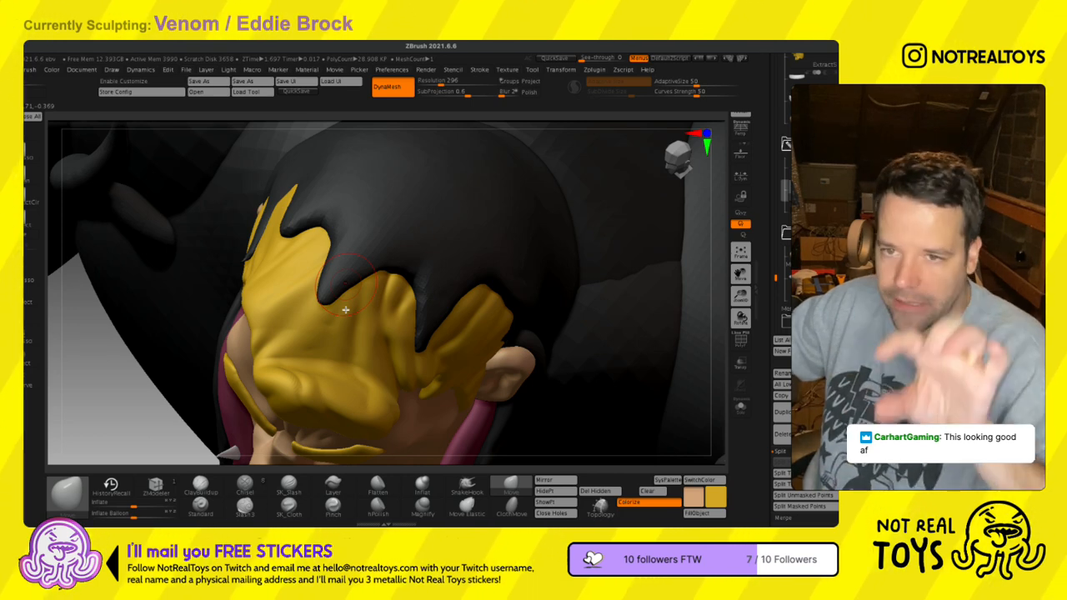
right_drag(346, 309, 289, 313)
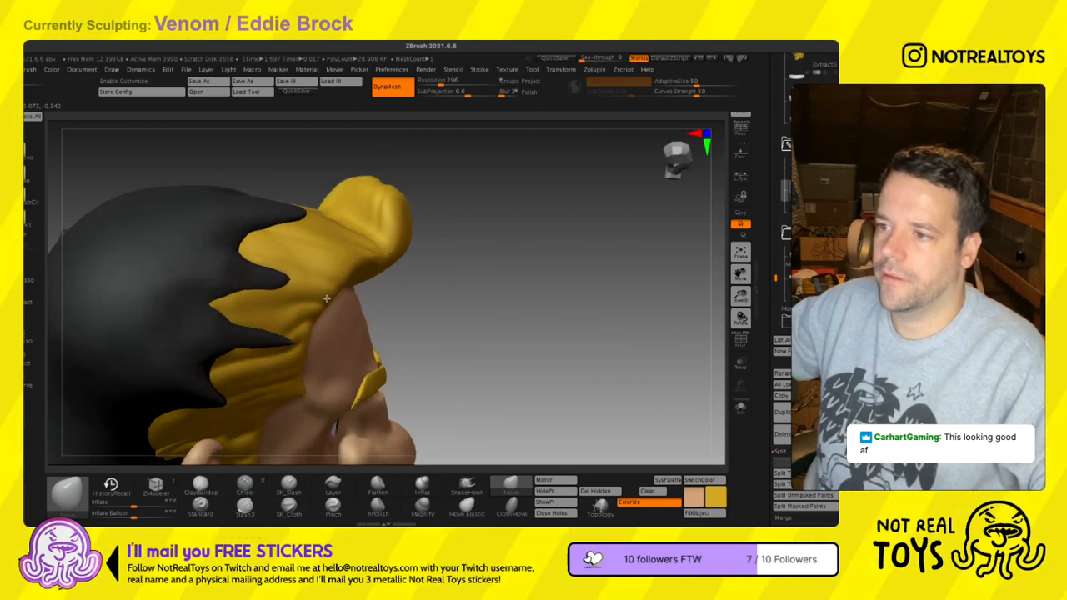
right_drag(321, 319, 263, 360)
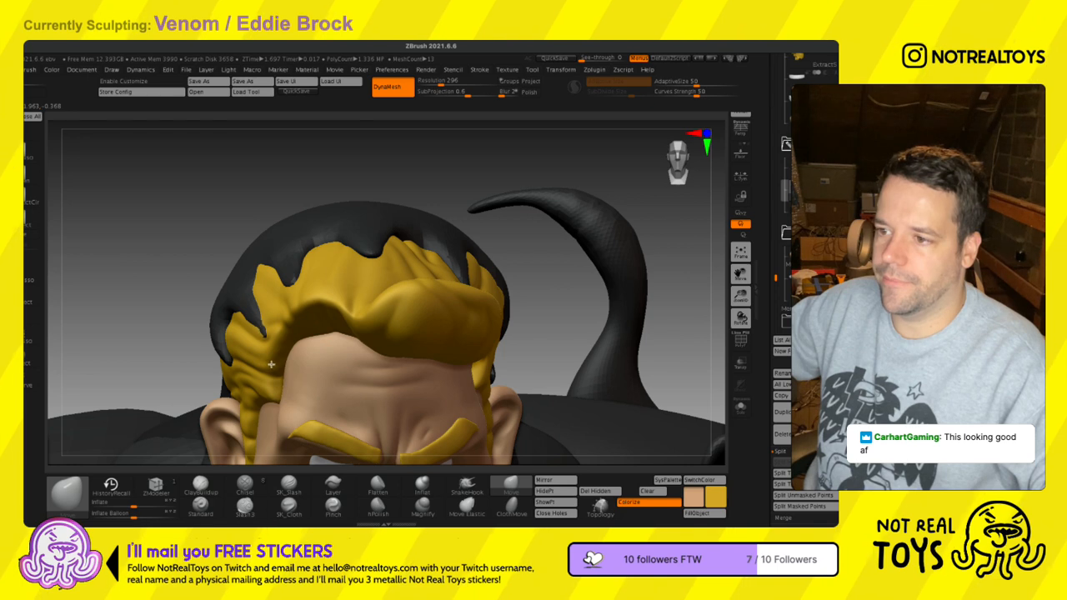
drag(227, 384, 239, 392)
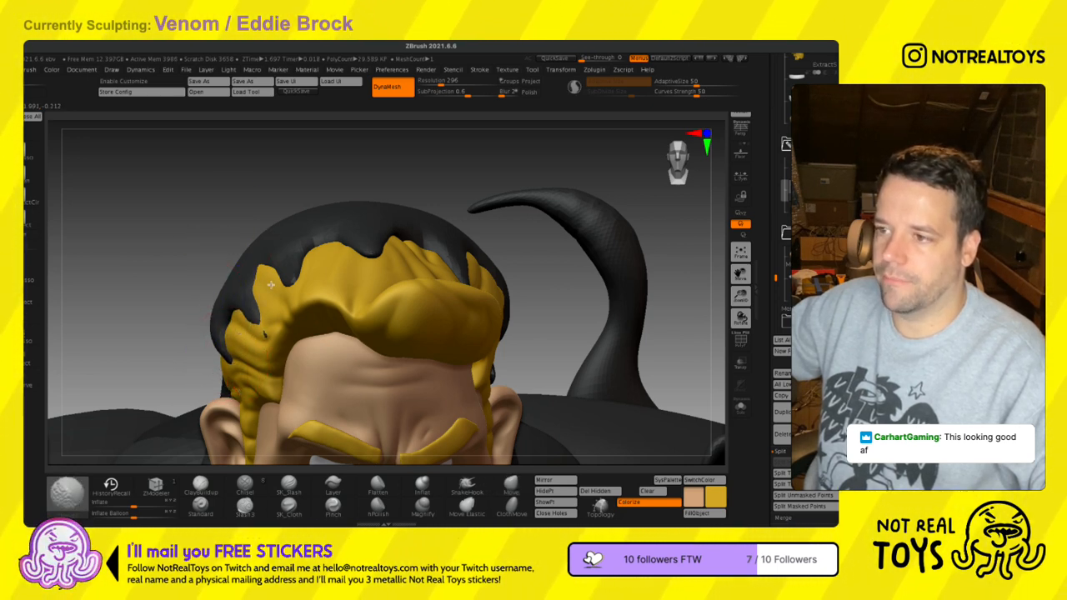
- Smooth the hood's edge between the drips and reposition its side edge above the ear with the Move brush
right_drag(416, 280, 329, 302)
right_drag(440, 322, 518, 309)
key(shift)
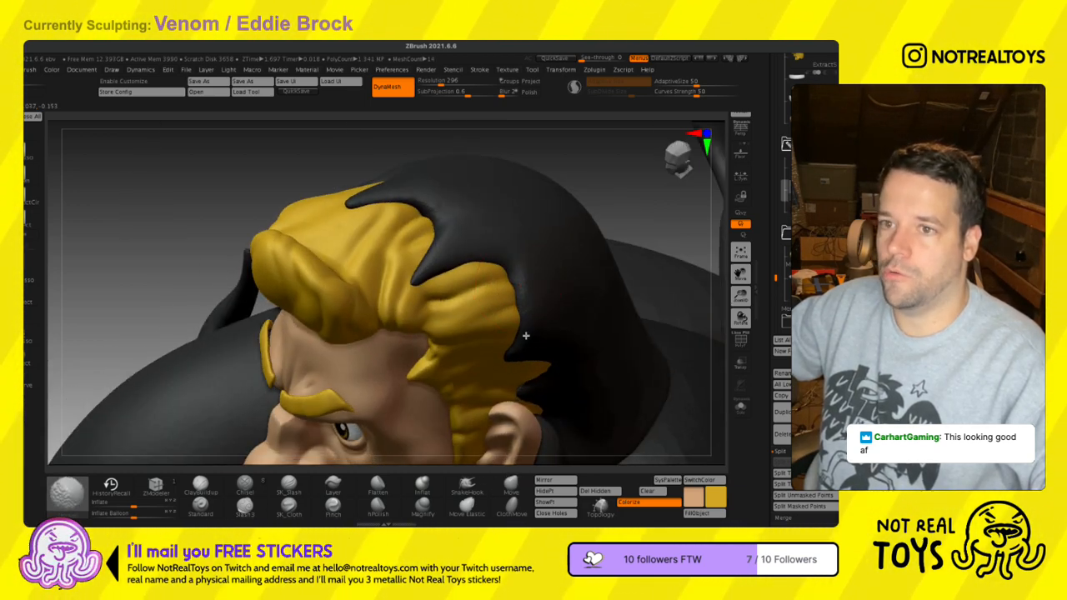
key(s)
drag(526, 332, 524, 323)
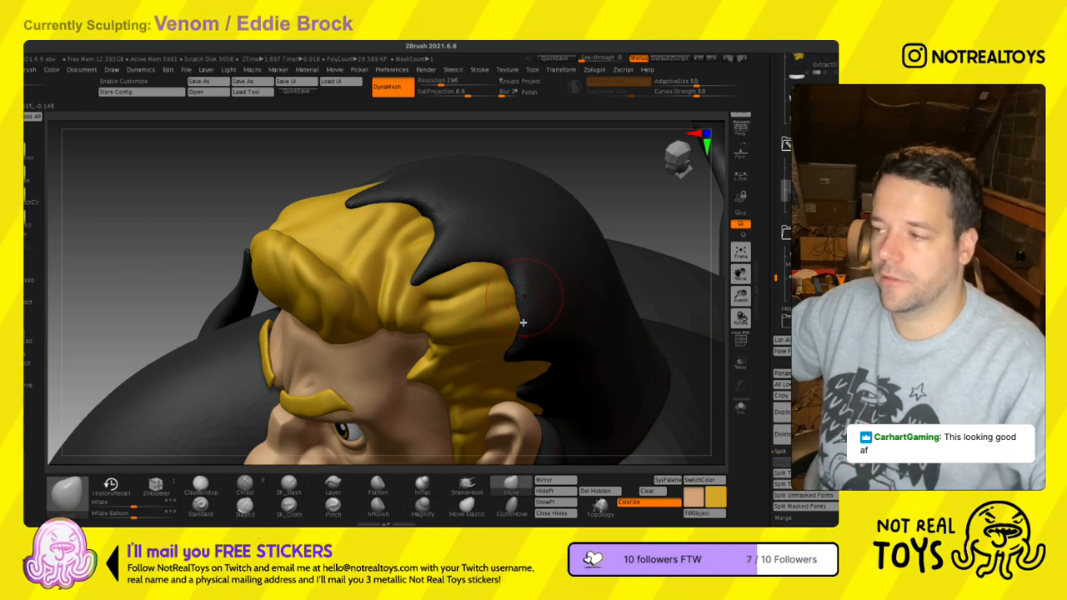
right_drag(539, 322, 423, 294)
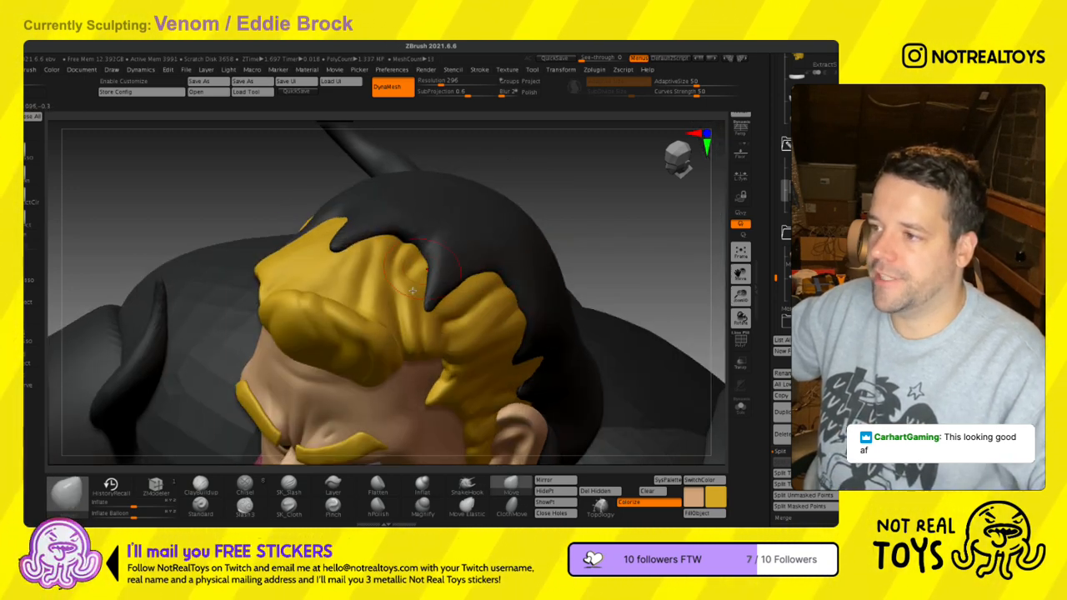
- Extend the hood's drip at the middle of the crown and adjust the drips above the temple with the Move brush
alt+click(321, 261)
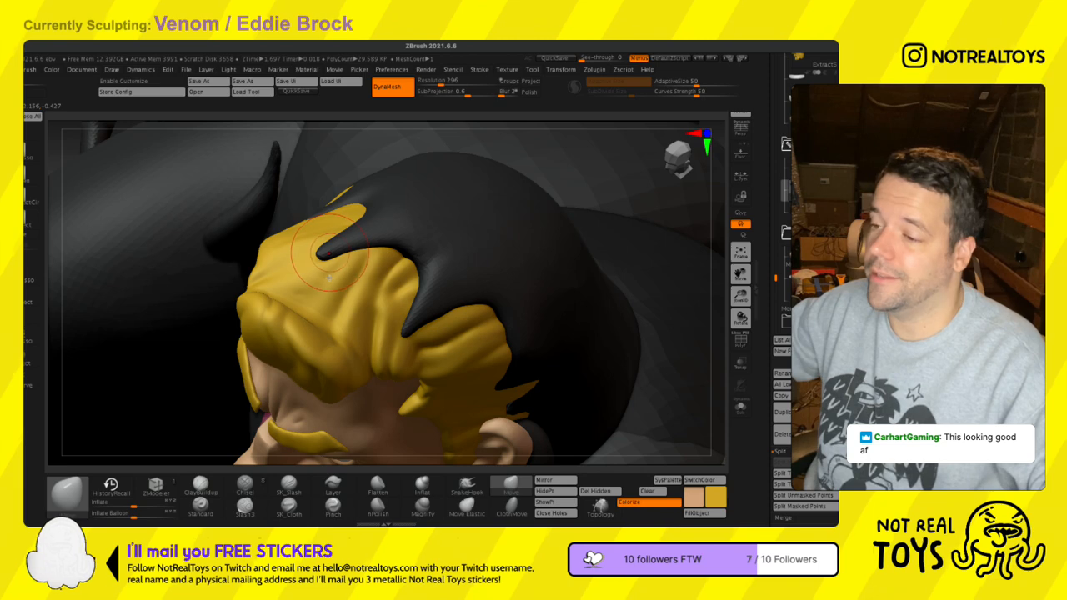
right_drag(329, 277, 324, 274)
right_drag(329, 317, 342, 273)
drag(342, 273, 333, 254)
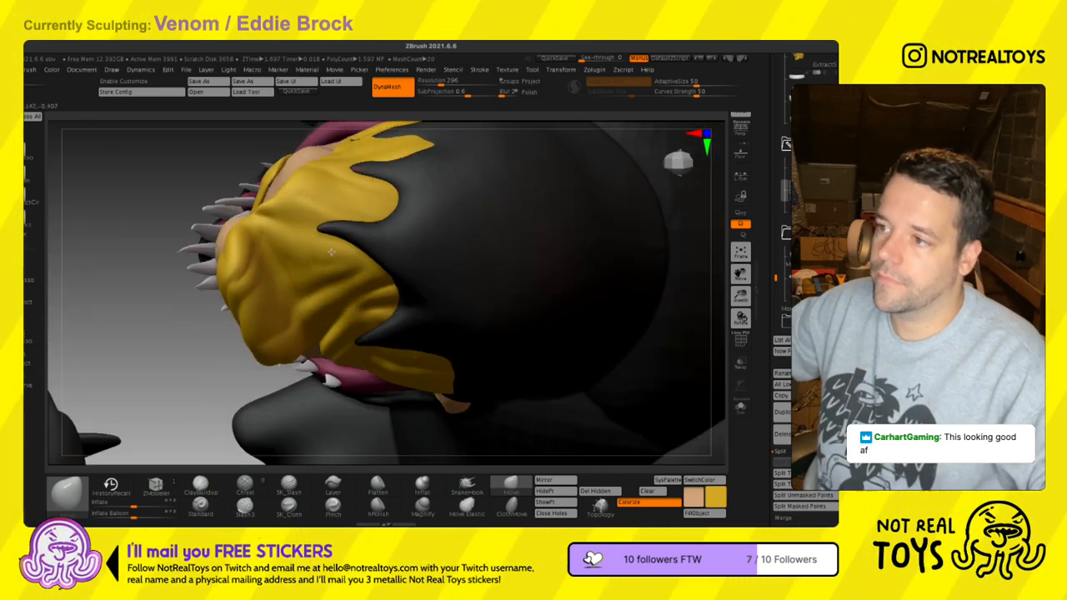
mouse_move(351, 341)
ctrl+right_down()
mouse_move(379, 344)
mouse_move(382, 275)
mouse_move(365, 241)
mouse_move(434, 301)
mouse_move(451, 279)
mouse_move(494, 289)
ctrl+right_up()
ctrl+right_drag(416, 285, 409, 333)
drag(379, 247, 362, 242)
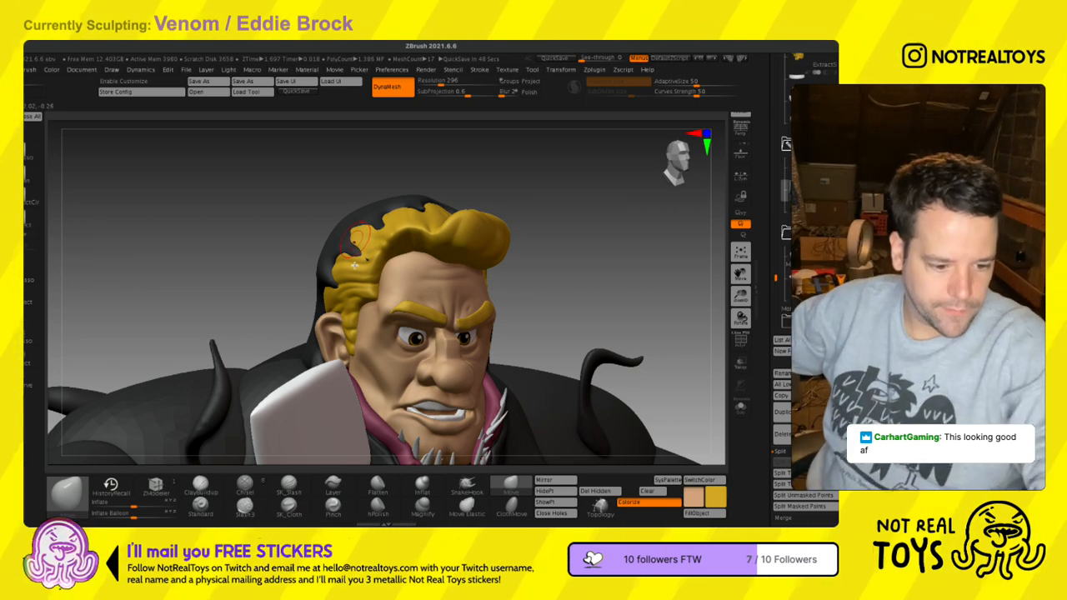
- Examine the hood's drips and the open jaw around the face from the front and both sides
right_drag(507, 323, 460, 216)
right_drag(463, 259, 482, 284)
right_drag(494, 241, 513, 247)
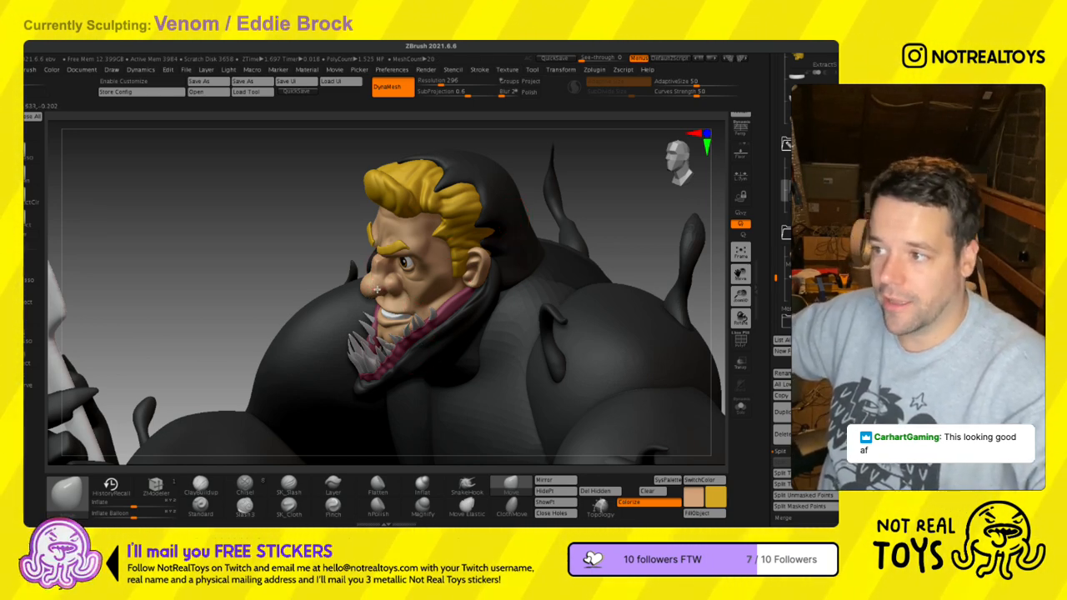
shift+right_drag(407, 285, 418, 286)
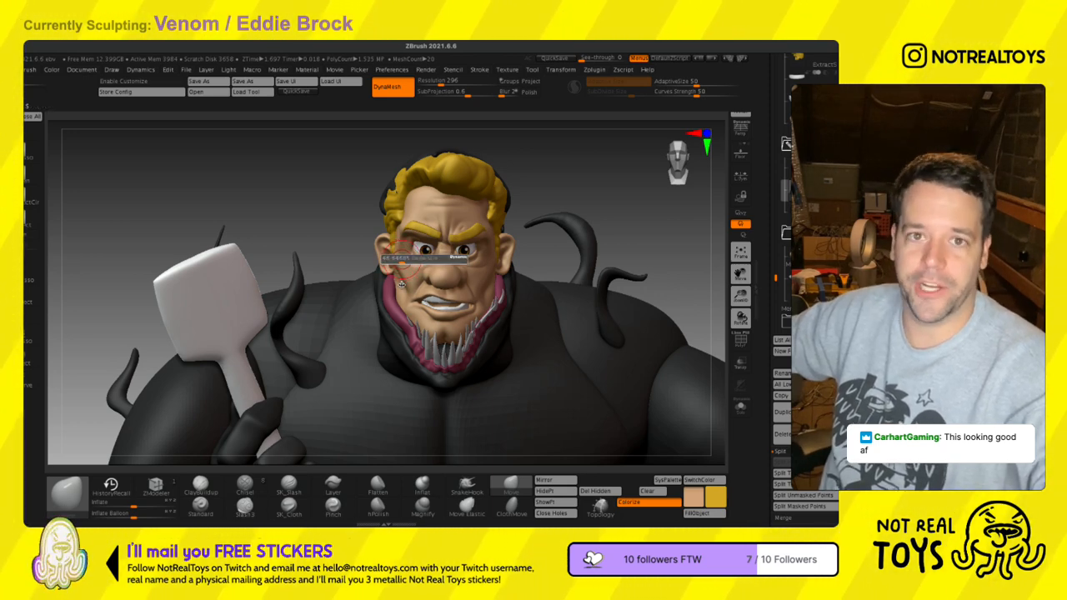
key(ctrl)
mouse_move(429, 285)
ctrl+right_down()
mouse_move(451, 321)
mouse_move(423, 298)
ctrl+right_up()
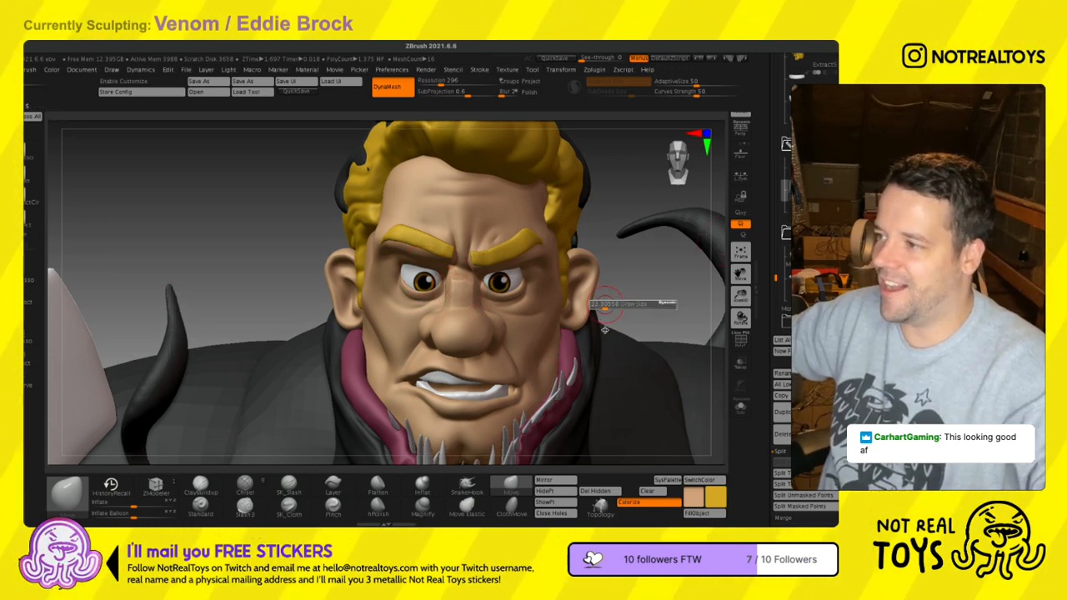
ctrl+right_drag(581, 335, 572, 316)
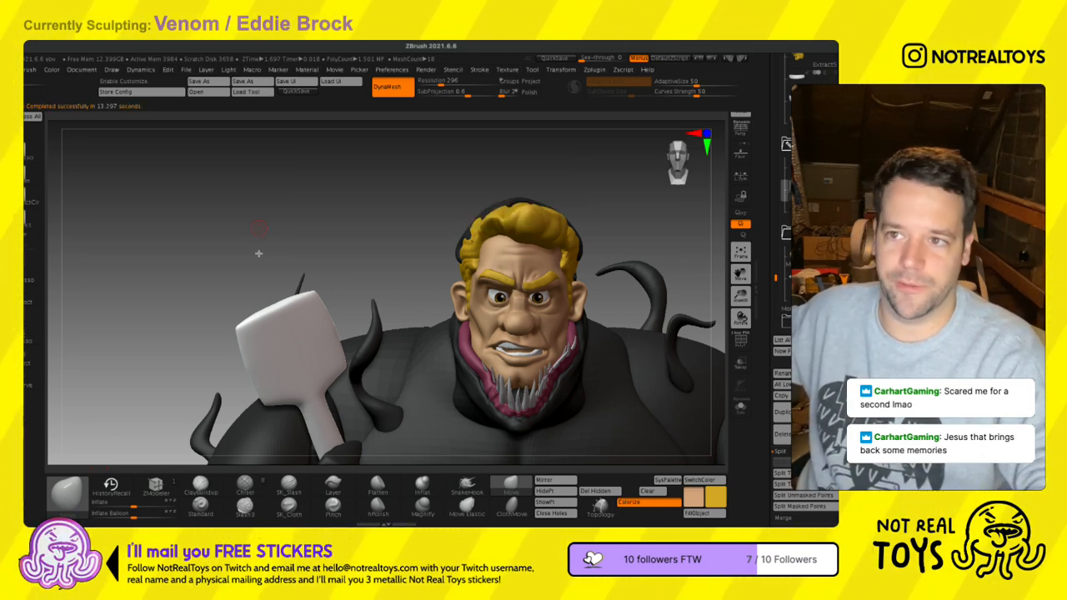
right_drag(463, 279, 491, 262)
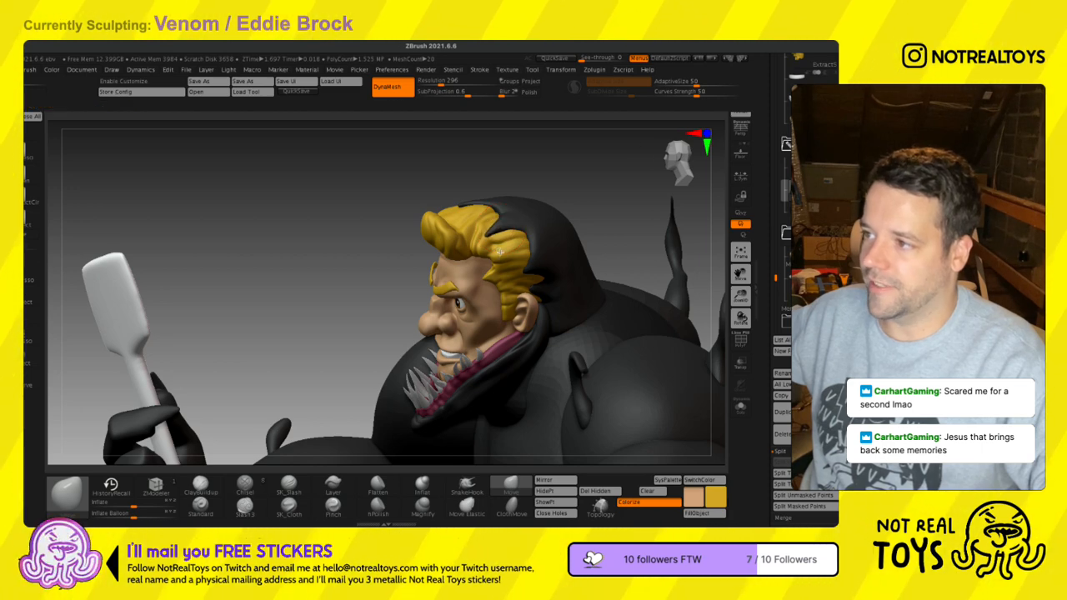
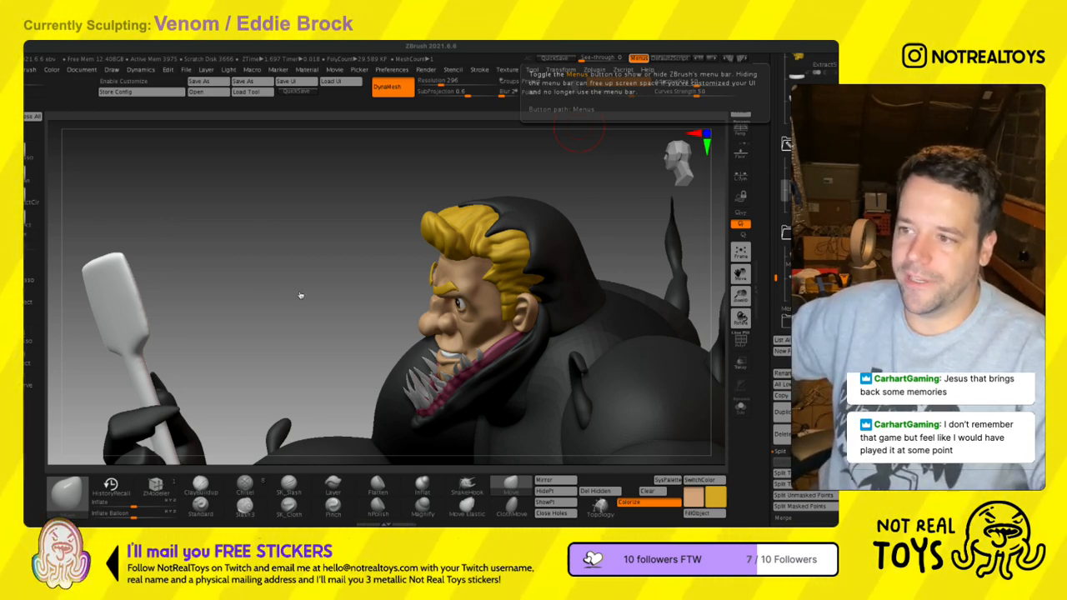
- Pull a hood drip forward over the side of the crown with the Move brush
right_drag(451, 291, 525, 288)
mouse_move(438, 275)
right_down()
mouse_move(375, 190)
mouse_move(346, 188)
mouse_move(351, 218)
right_up()
key(s)
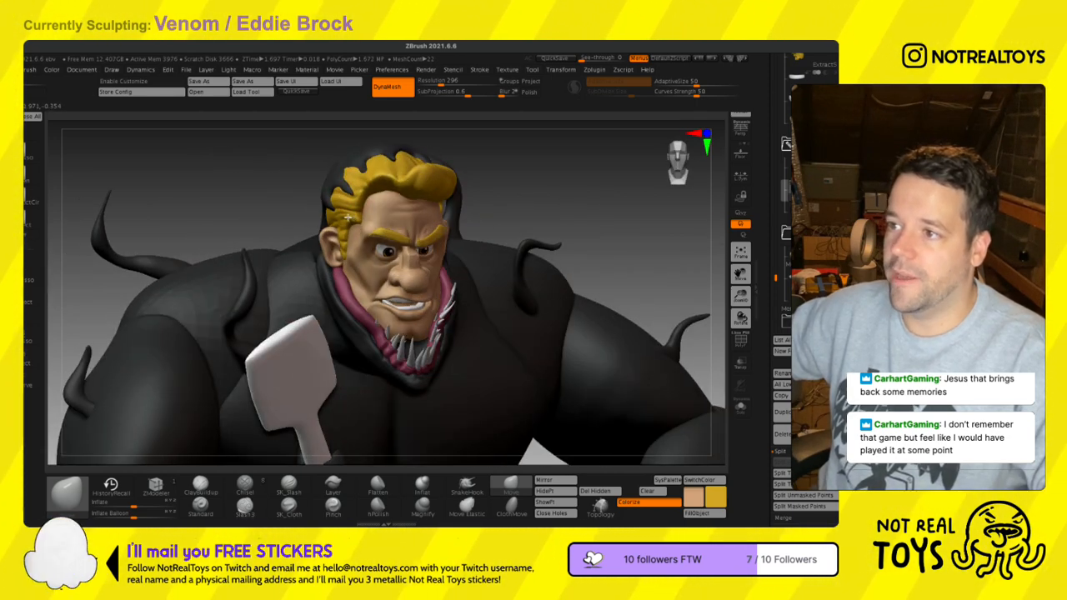
key(s)
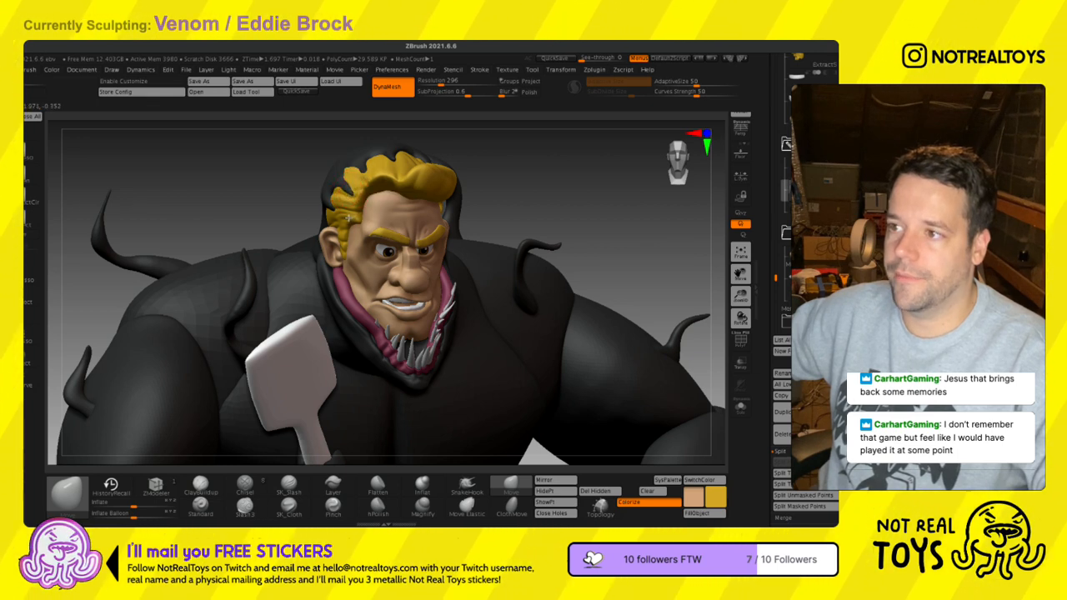
mouse_move(344, 192)
right_down()
mouse_move(372, 191)
mouse_move(369, 230)
mouse_move(388, 232)
mouse_move(404, 254)
mouse_move(394, 232)
mouse_move(409, 250)
right_up()
key(s)
drag(423, 218, 416, 220)
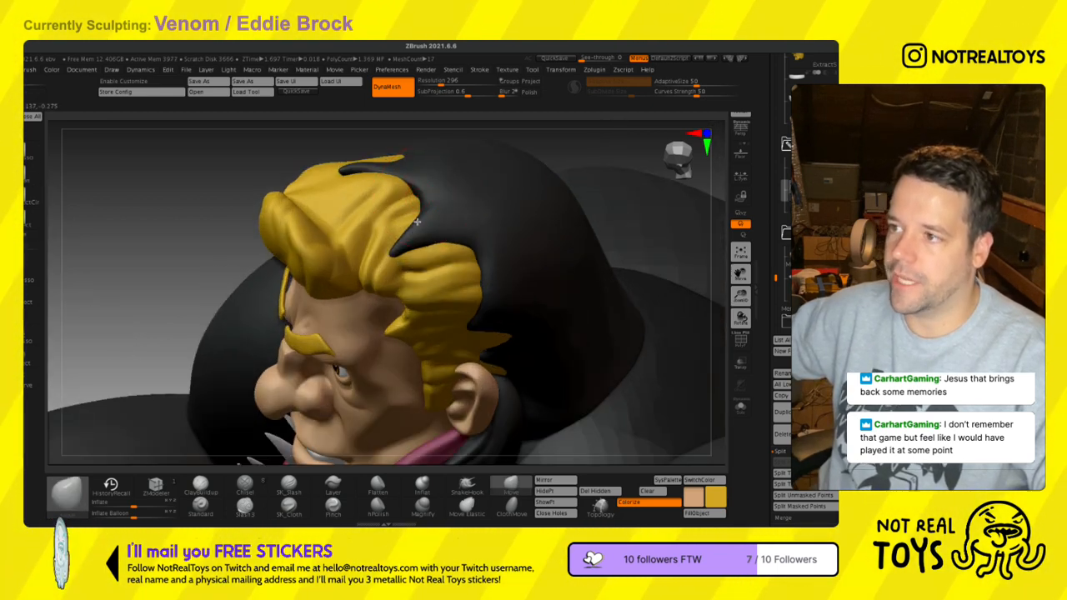
- Stretch the crown drip further over the hair with the Move Elastic brush, and refine it with the Move brush
click(467, 506)
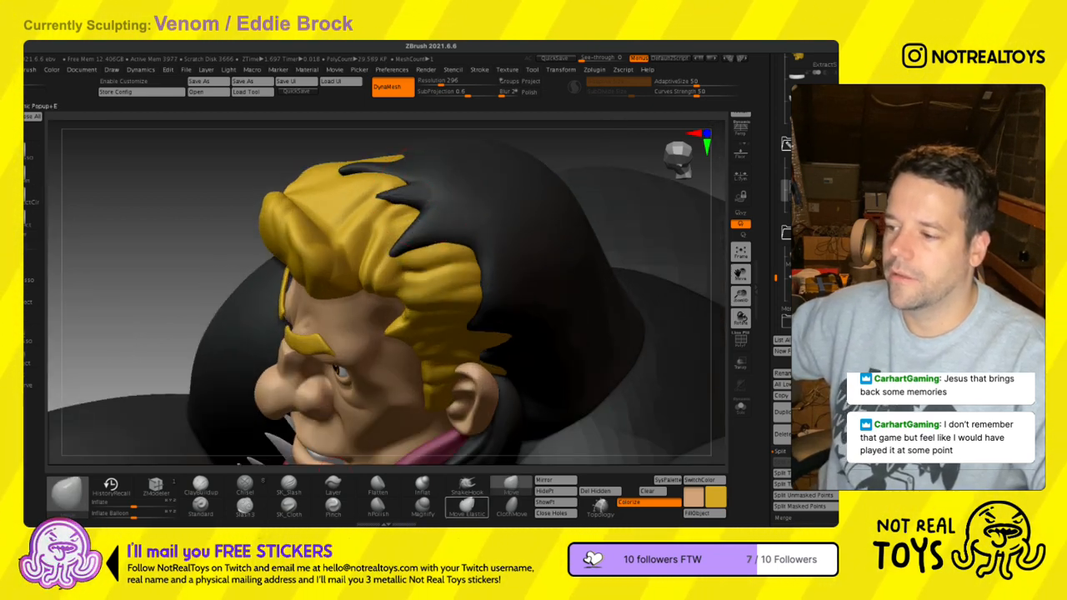
key(s)
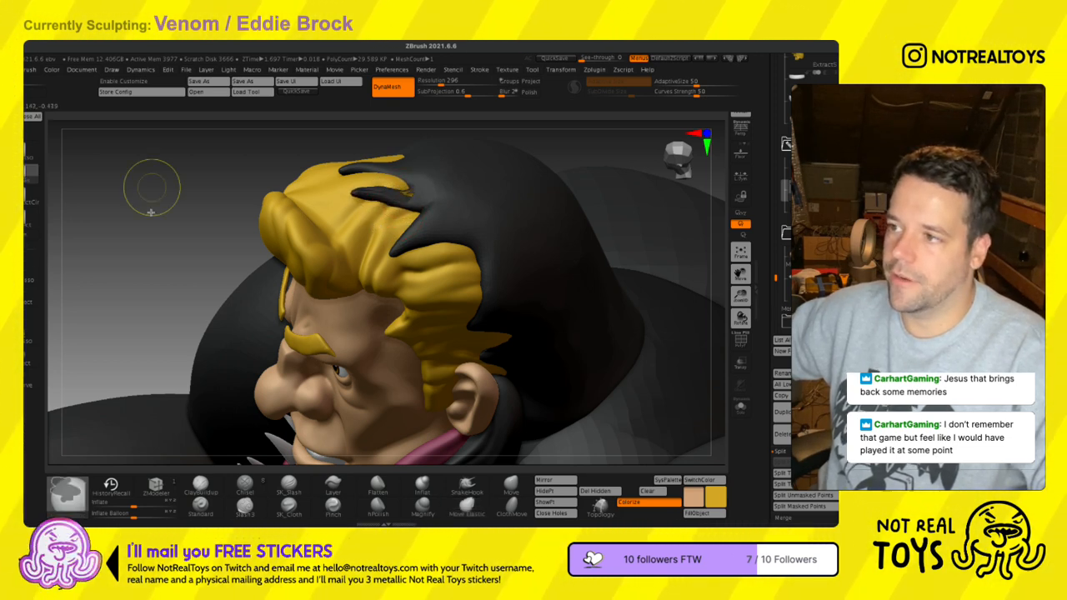
mouse_move(409, 221)
right_down()
mouse_move(359, 227)
mouse_move(321, 246)
mouse_move(305, 271)
right_up()
click(512, 485)
right_drag(385, 257, 401, 226)
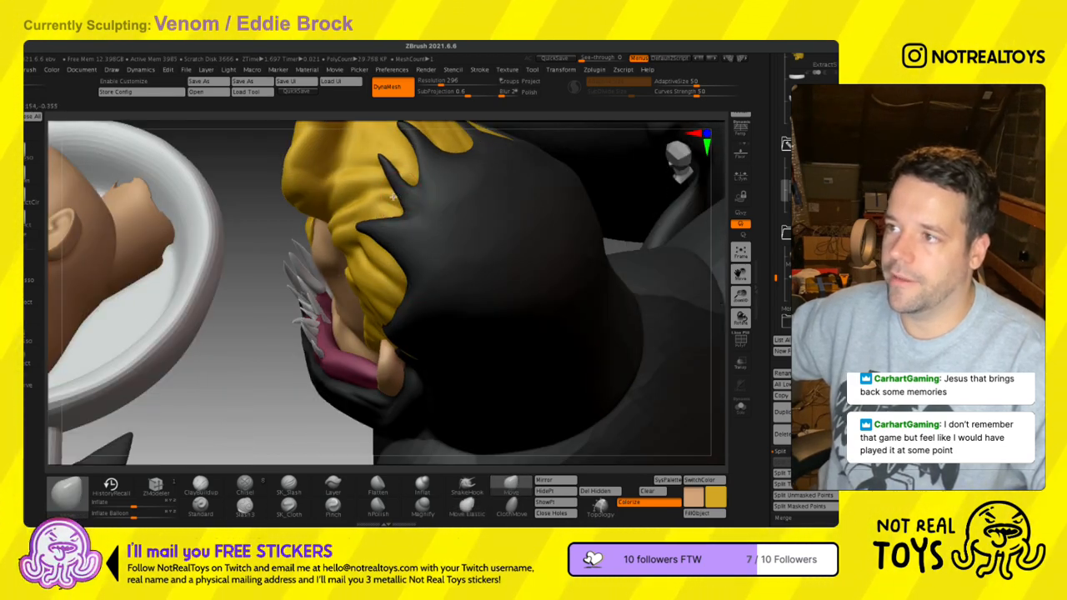
- Adjust the curve and tips of the hood's drips over the top of the hair with the Move brush
right_drag(396, 213, 384, 212)
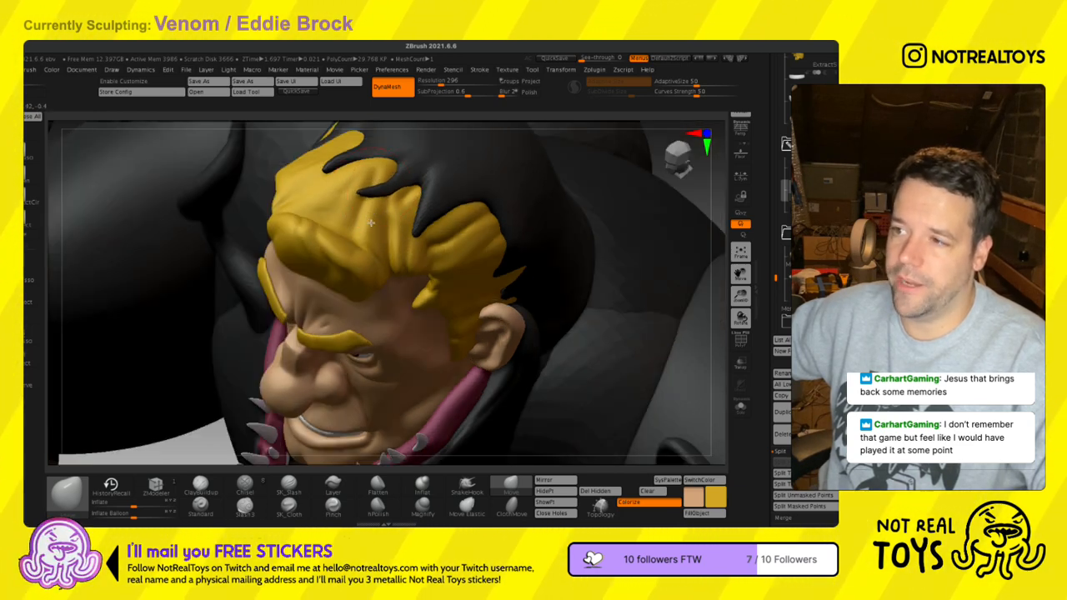
right_drag(372, 230, 396, 222)
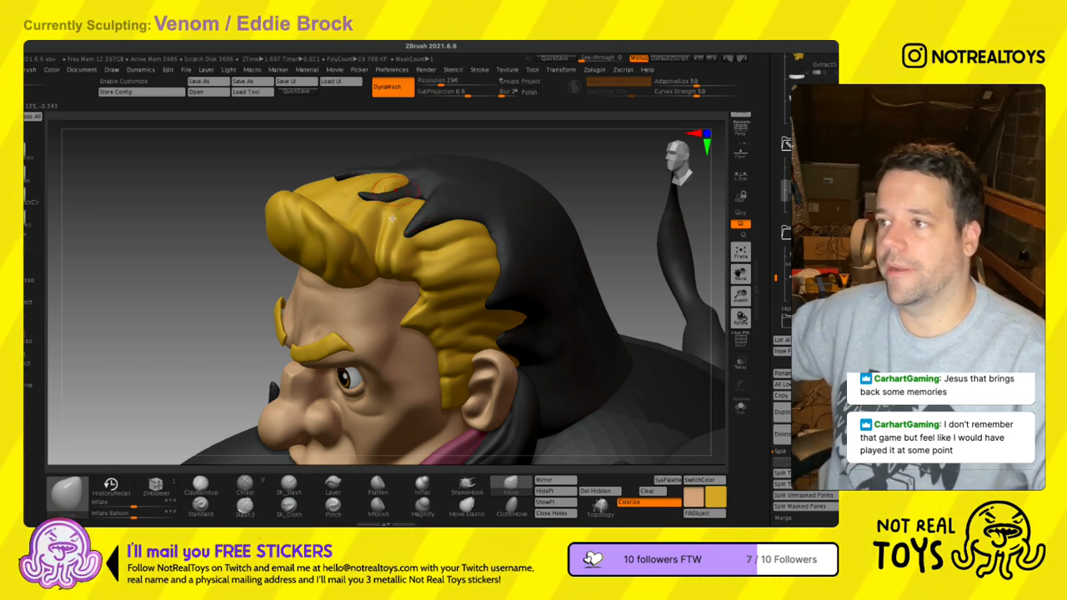
drag(362, 194, 384, 226)
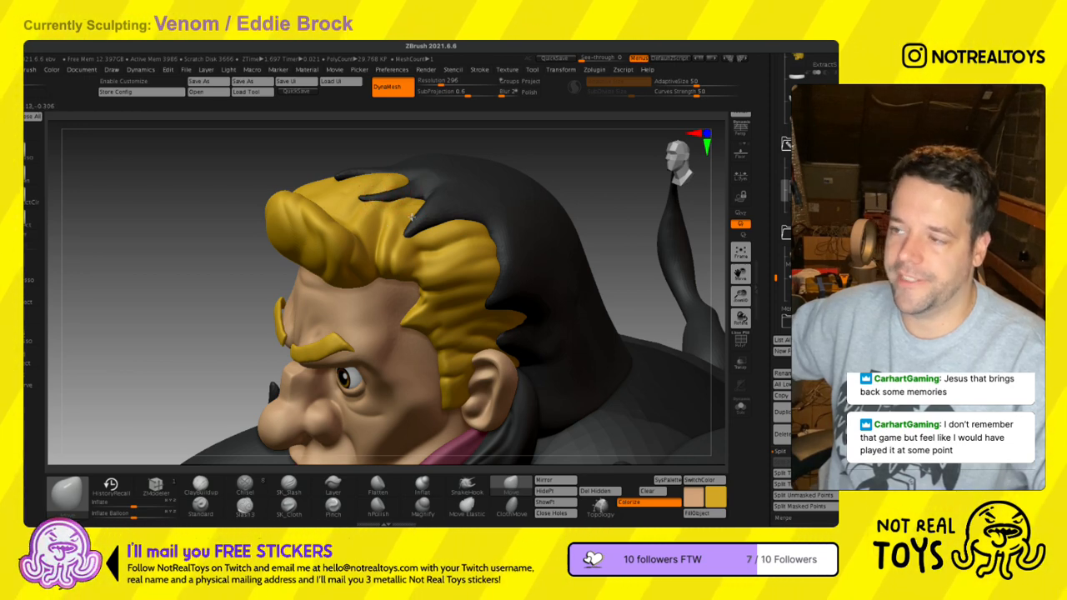
drag(210, 221, 342, 279)
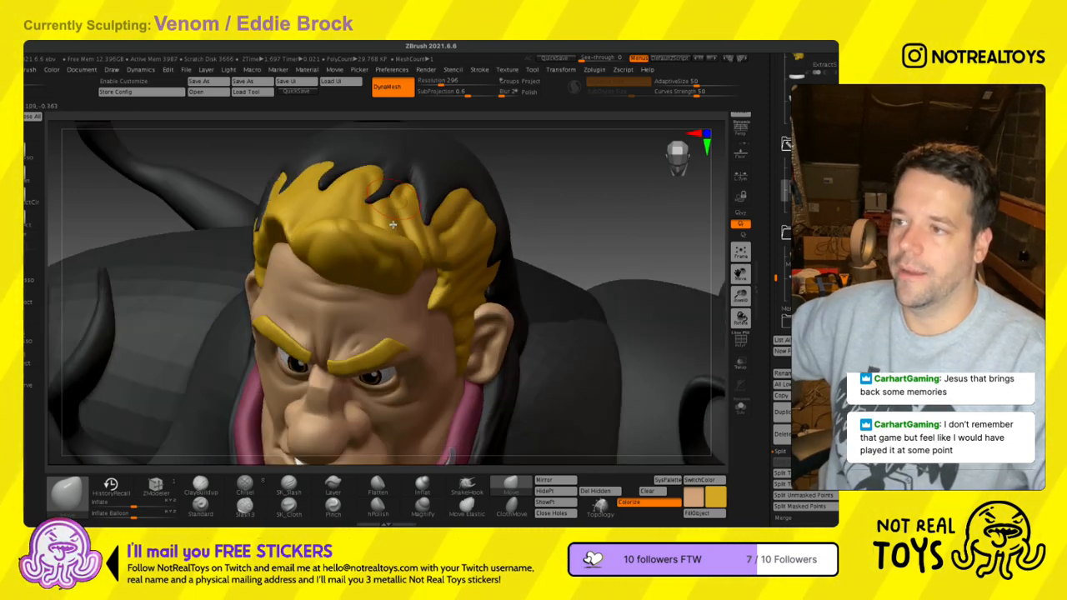
drag(393, 224, 298, 312)
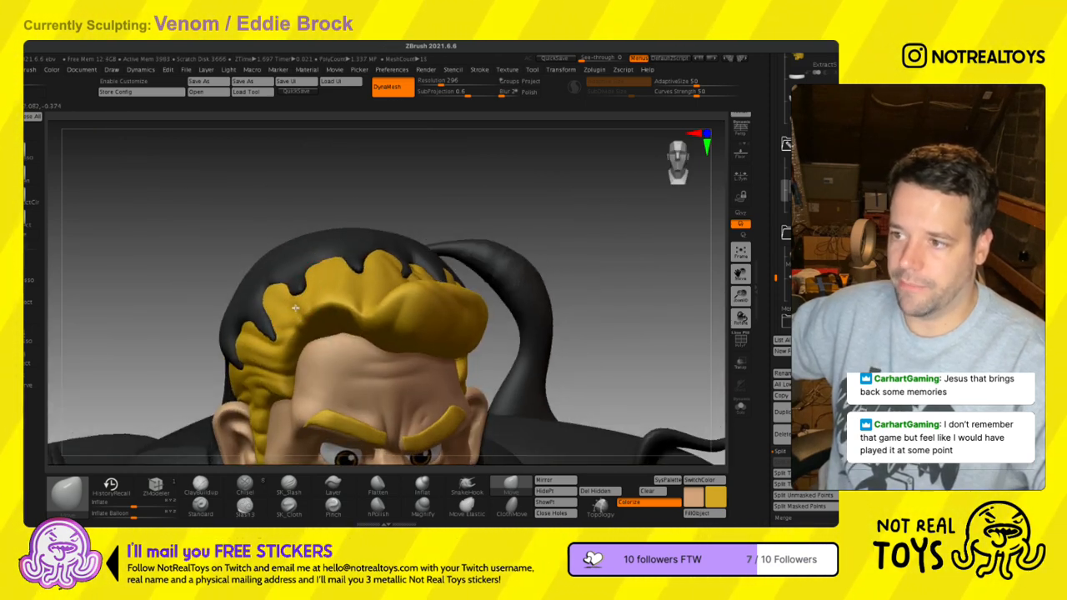
- Build up volume on the hood behind the drips with the Standard brush and smooth it into the surface
key(s)
key(b)
key(s)
key(t)
right_drag(295, 309, 305, 297)
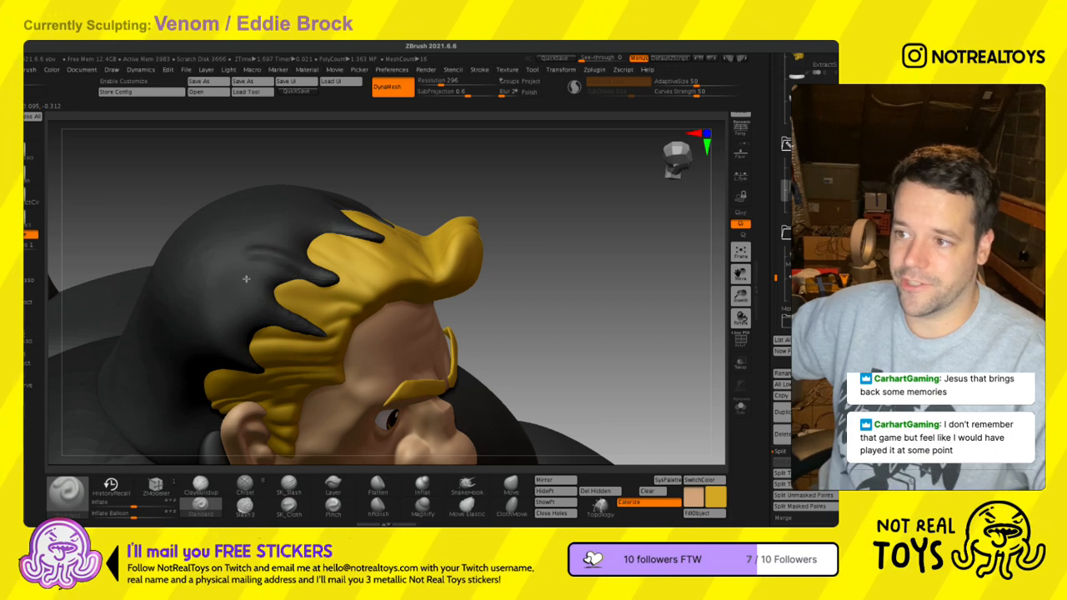
drag(255, 261, 326, 265)
right_drag(290, 276, 274, 289)
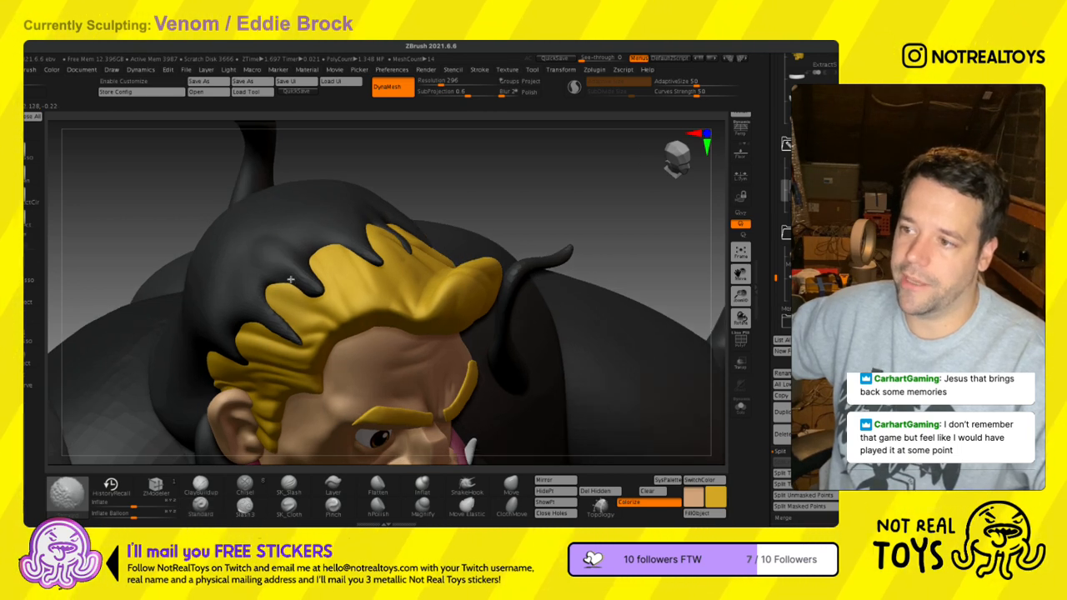
- Smooth the hood's surface above the temple drips and adjust its rounded shape with the Move brush
click(512, 487)
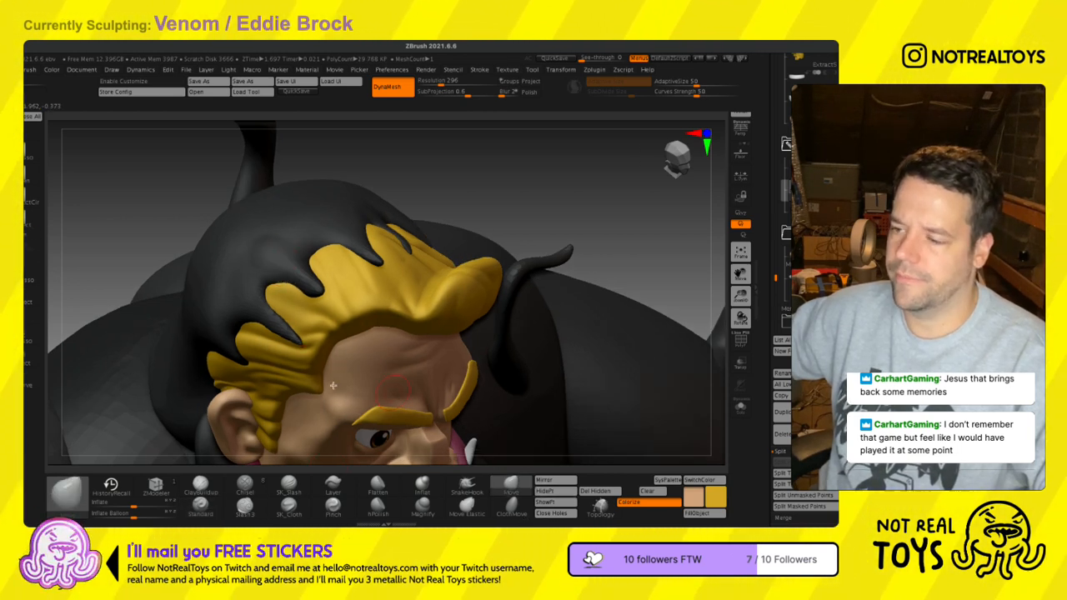
shift+drag(279, 301, 281, 284)
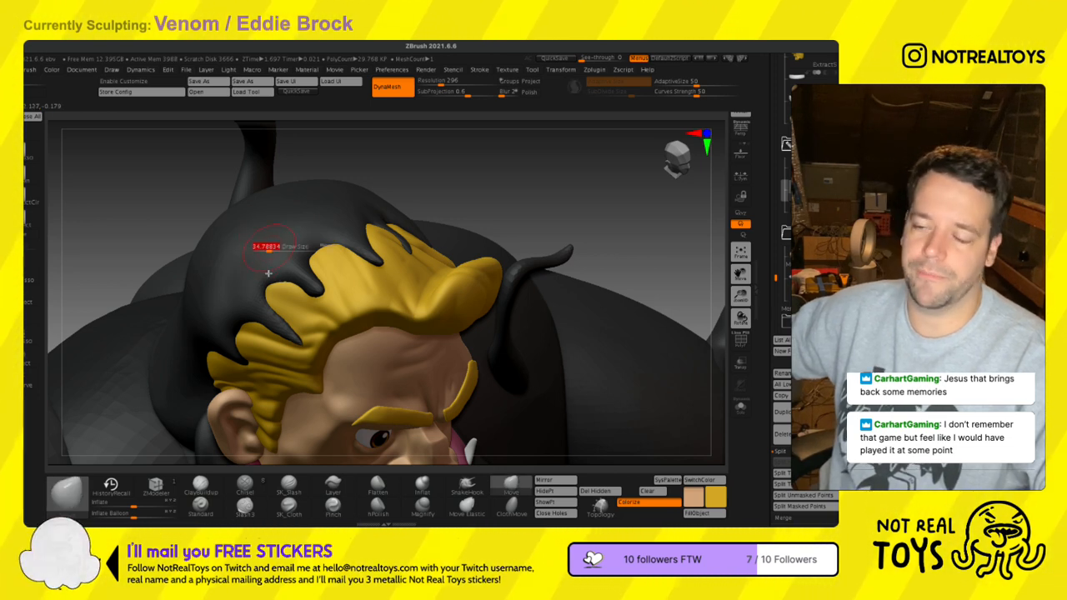
shift+drag(286, 275, 280, 272)
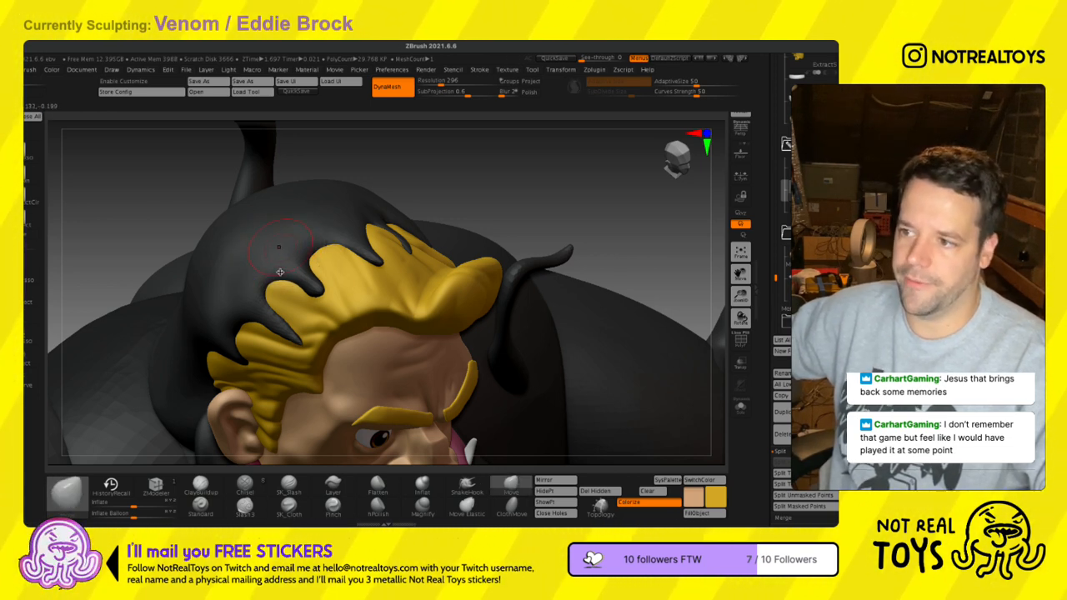
mouse_move(305, 325)
right_down()
mouse_move(345, 331)
mouse_move(288, 292)
right_up()
ctrl+right_drag(367, 334, 350, 294)
mouse_move(351, 294)
ctrl+right_down()
mouse_move(367, 330)
mouse_move(479, 326)
mouse_move(434, 321)
ctrl+right_up()
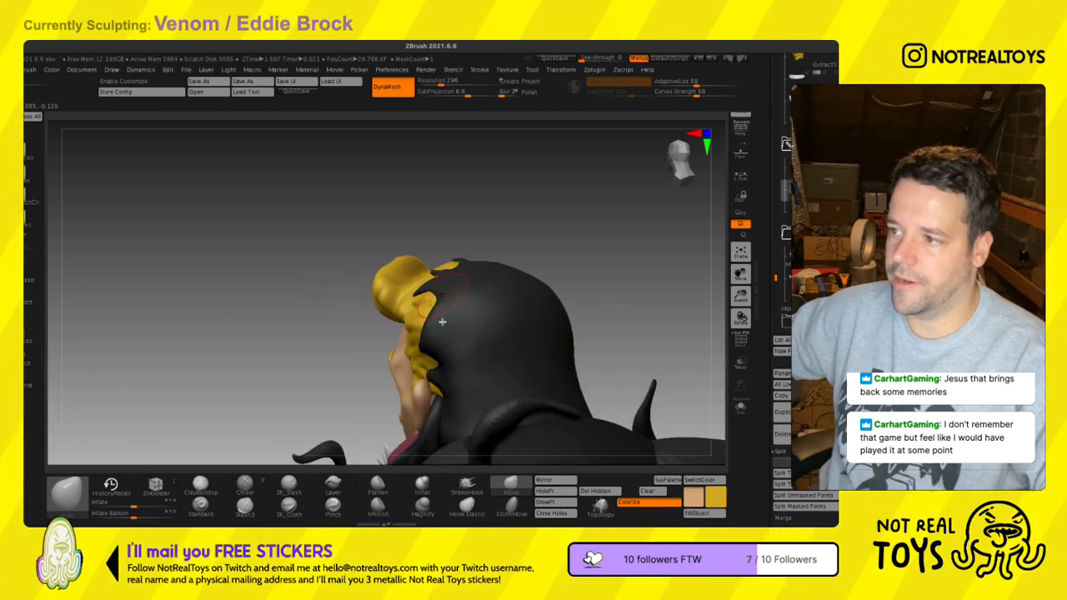
mouse_move(479, 321)
shift+mouse_down()
mouse_move(506, 336)
mouse_move(479, 355)
mouse_move(513, 373)
mouse_move(540, 343)
shift+mouse_up()
- Reposition the hood's drips over the crown with a larger Move brush, checking them from above and the side
mouse_move(539, 343)
right_down()
mouse_move(517, 367)
mouse_move(504, 433)
mouse_move(442, 284)
right_up()
mouse_move(516, 349)
ctrl+right_down()
mouse_move(502, 359)
mouse_move(557, 434)
mouse_move(426, 262)
mouse_move(398, 260)
mouse_move(409, 335)
mouse_move(406, 237)
mouse_move(386, 198)
ctrl+right_up()
mouse_move(459, 236)
right_down()
mouse_move(429, 241)
mouse_move(438, 266)
mouse_move(469, 278)
right_up()
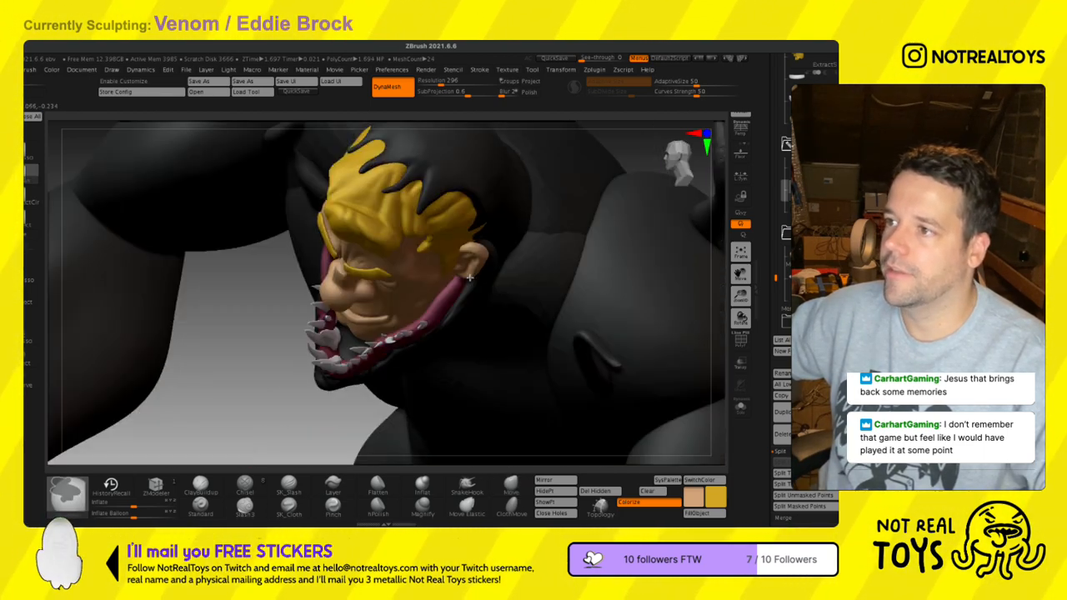
right_drag(415, 225, 384, 219)
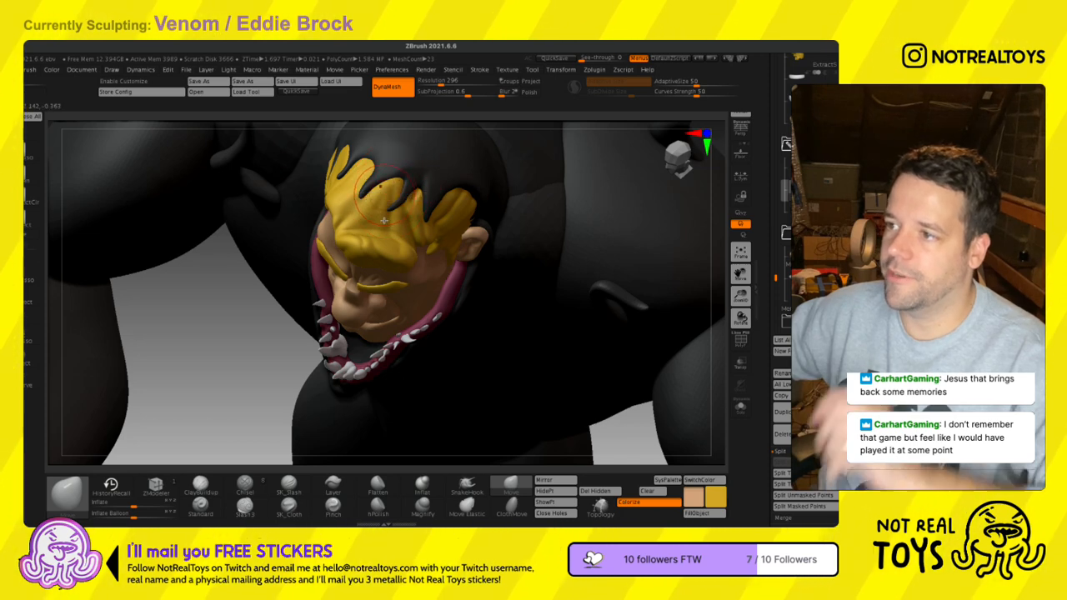
mouse_move(384, 219)
right_down()
mouse_move(488, 251)
mouse_move(386, 392)
right_up()
key(shift)
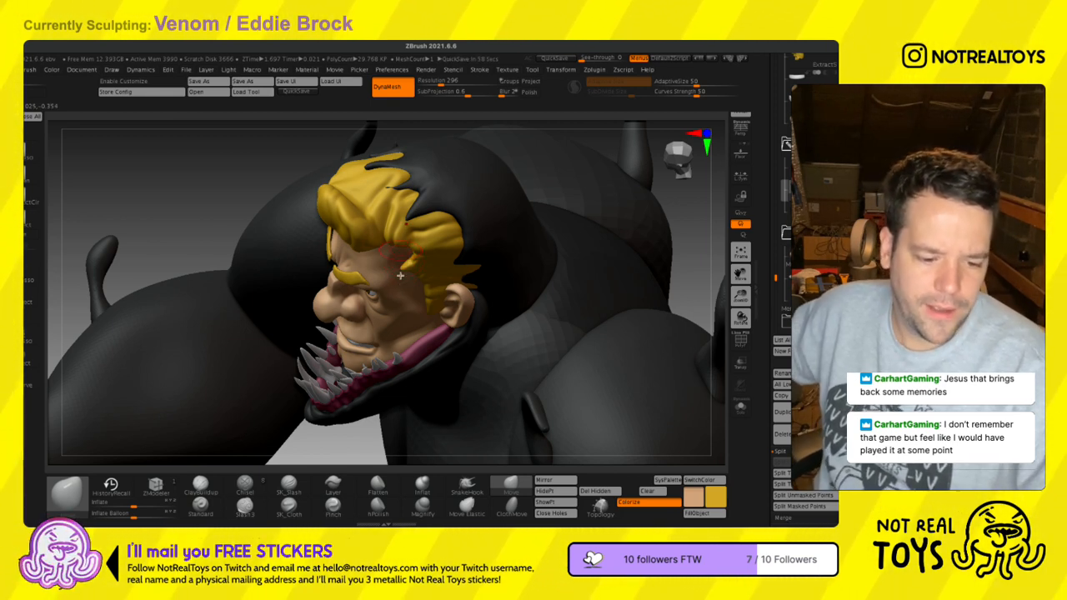
right_drag(391, 255, 406, 248)
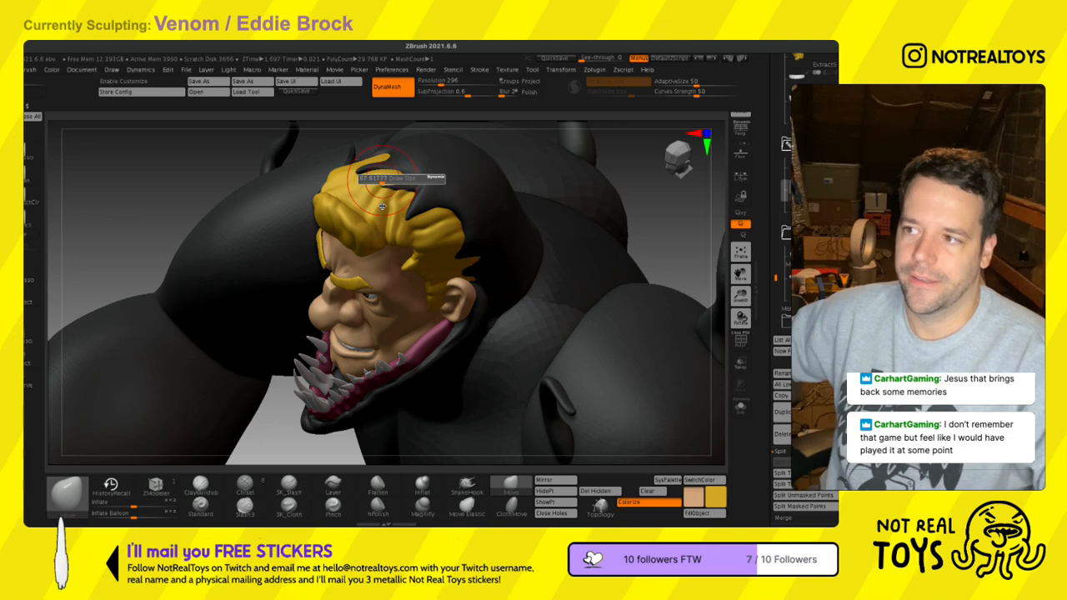
alt+right_drag(380, 214, 391, 269)
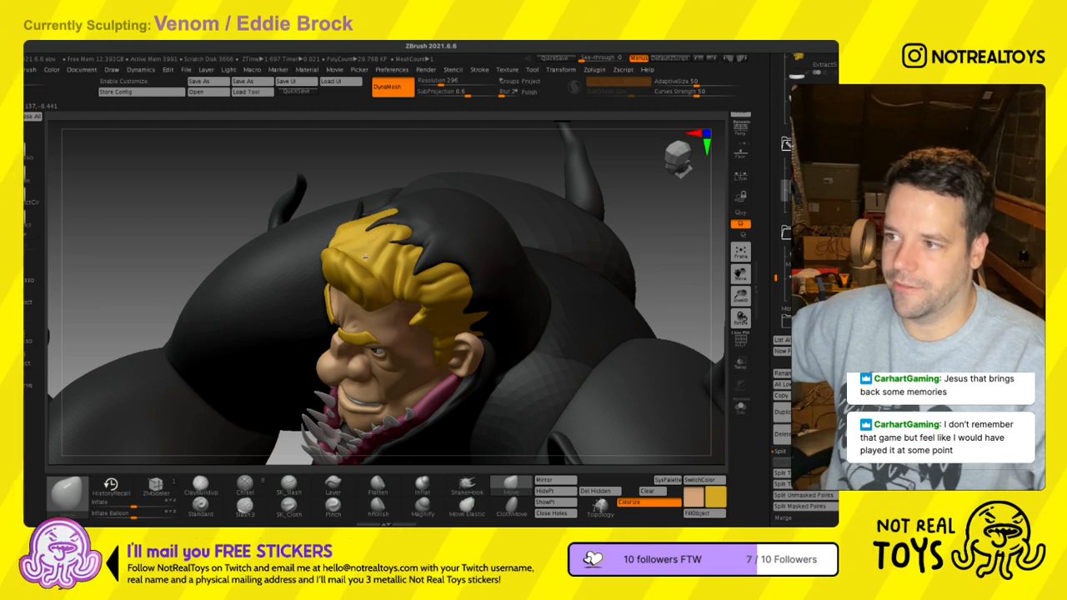
mouse_move(364, 257)
right_down()
mouse_move(315, 258)
mouse_move(334, 263)
mouse_move(333, 276)
right_up()
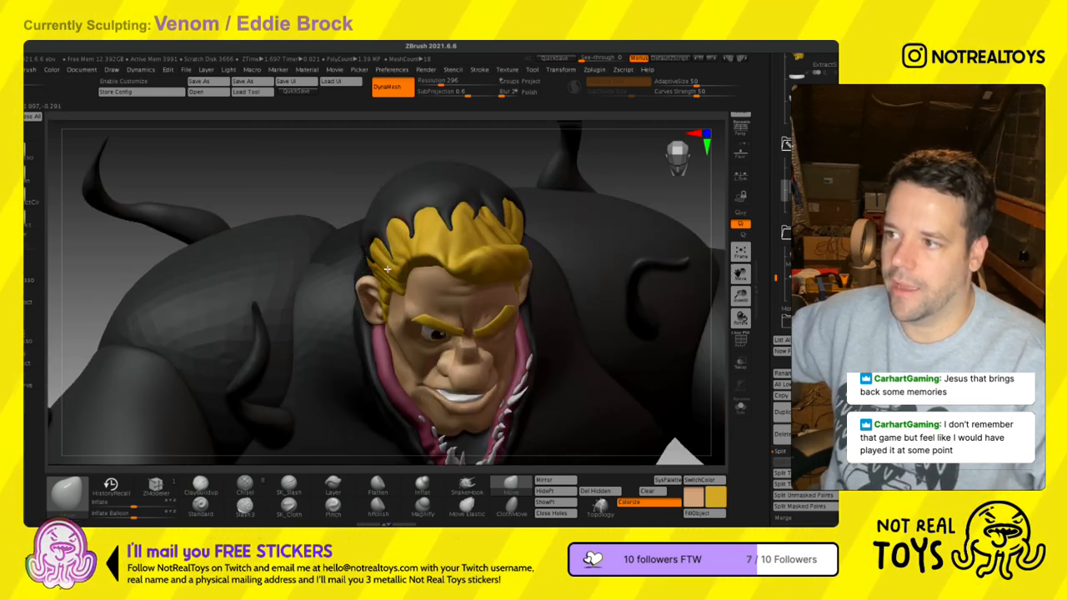
- Thicken the hood's drip above the temple with the Standard brush
mouse_move(389, 276)
right_down()
mouse_move(410, 275)
mouse_move(398, 279)
mouse_move(386, 335)
right_up()
key(s)
click(200, 507)
key(s)
click(405, 290)
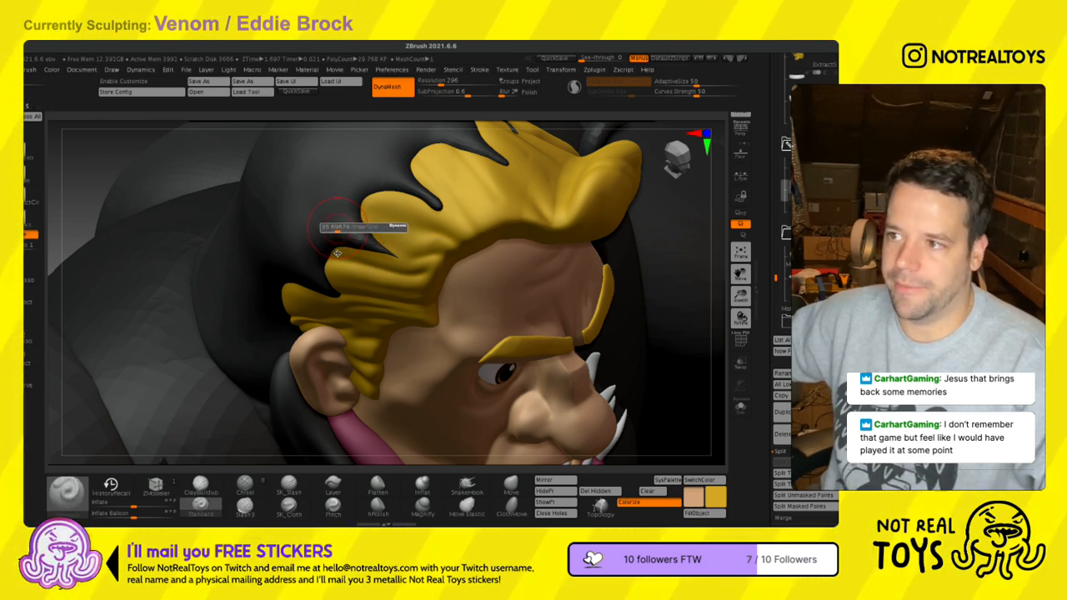
right_drag(384, 242, 430, 226)
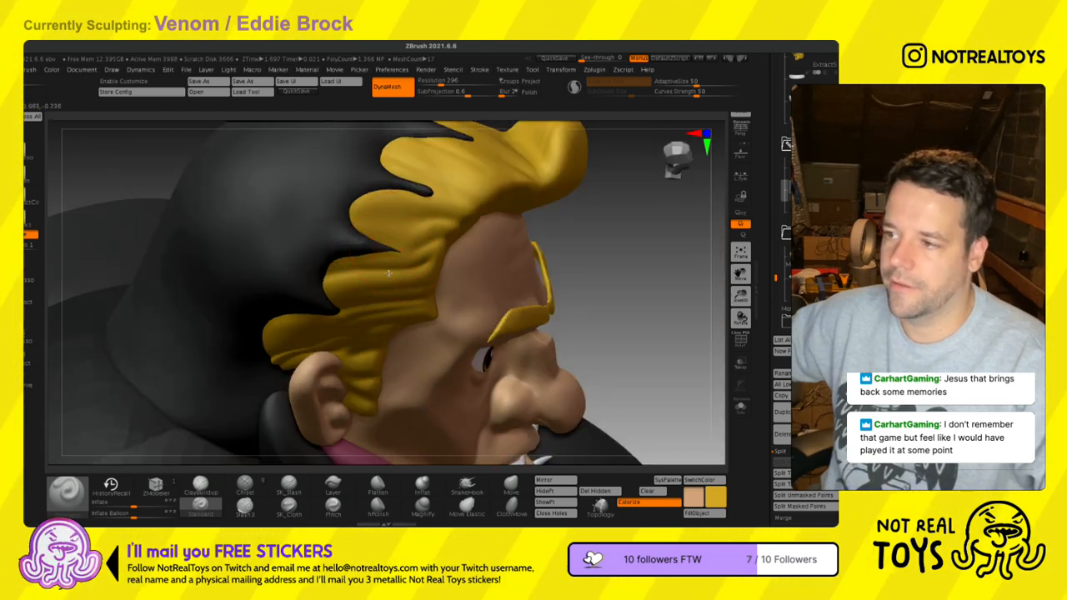
- Reshape the temple drip and the hood's edge above the ear with the Move brush, smoothing between the drips
click(510, 485)
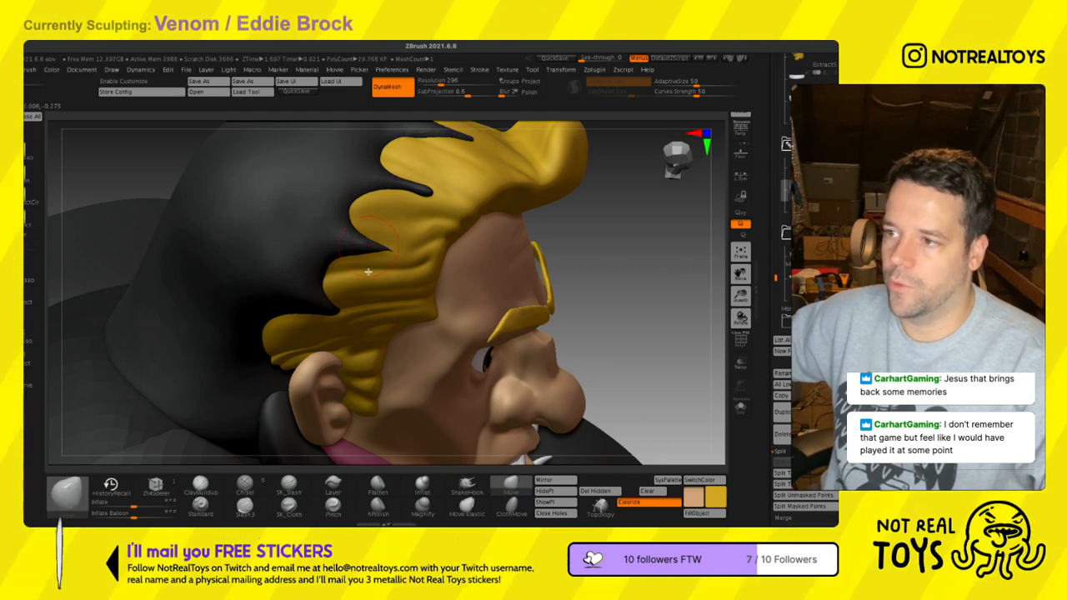
key(s)
click(368, 275)
mouse_move(383, 279)
right_down()
mouse_move(303, 275)
mouse_move(387, 269)
right_up()
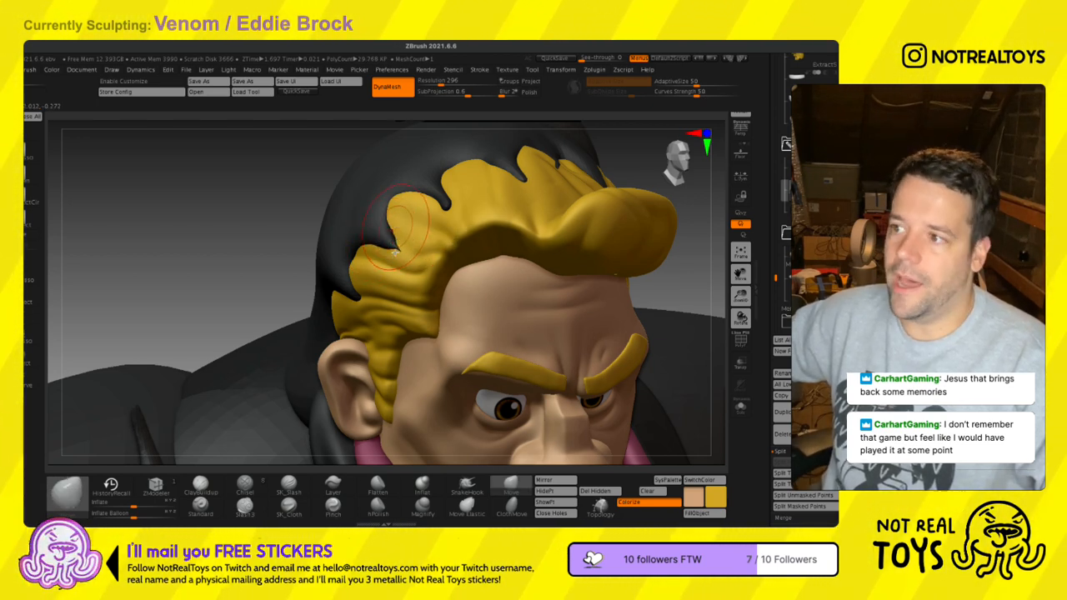
right_drag(395, 250, 396, 225)
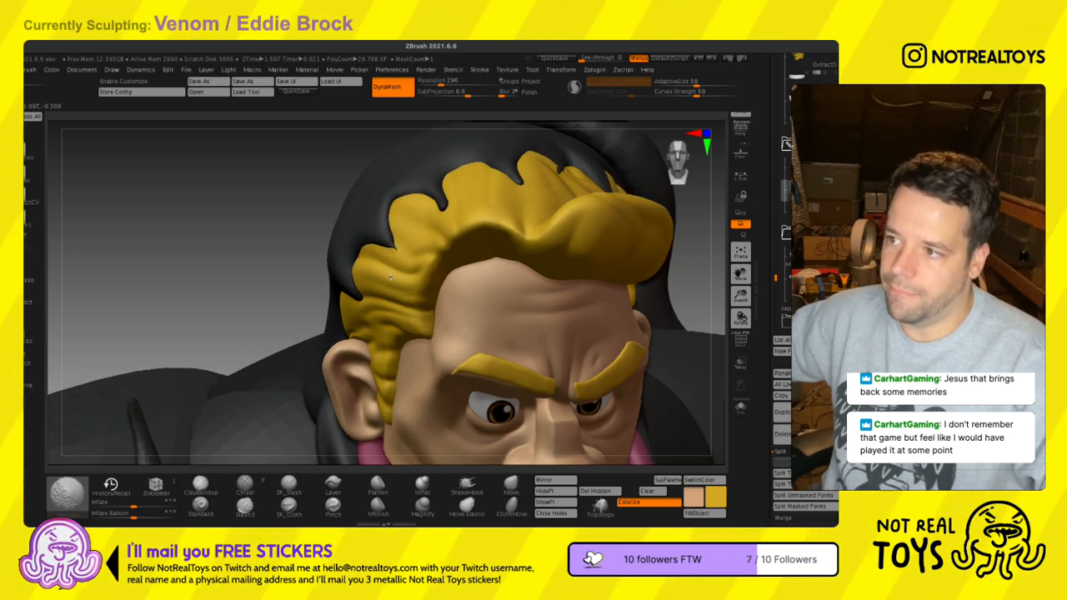
mouse_move(395, 276)
right_down()
mouse_move(372, 261)
mouse_move(392, 266)
mouse_move(347, 330)
right_up()
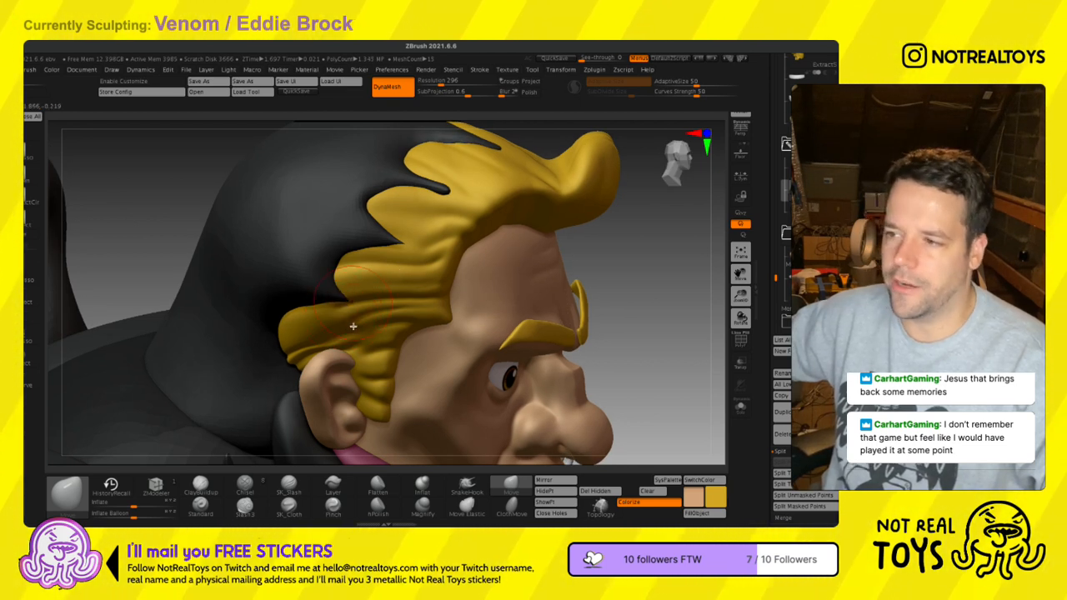
- Adjust the hood's edge between the temple drips with a resized Move brush and smooth it
right_drag(350, 328, 353, 331)
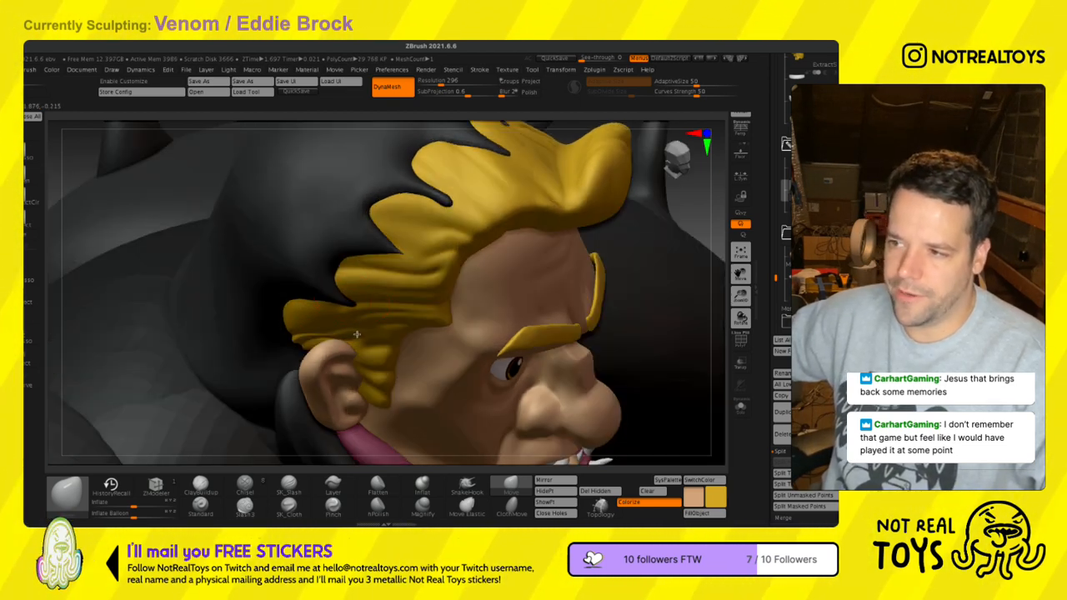
key(s)
key(s)
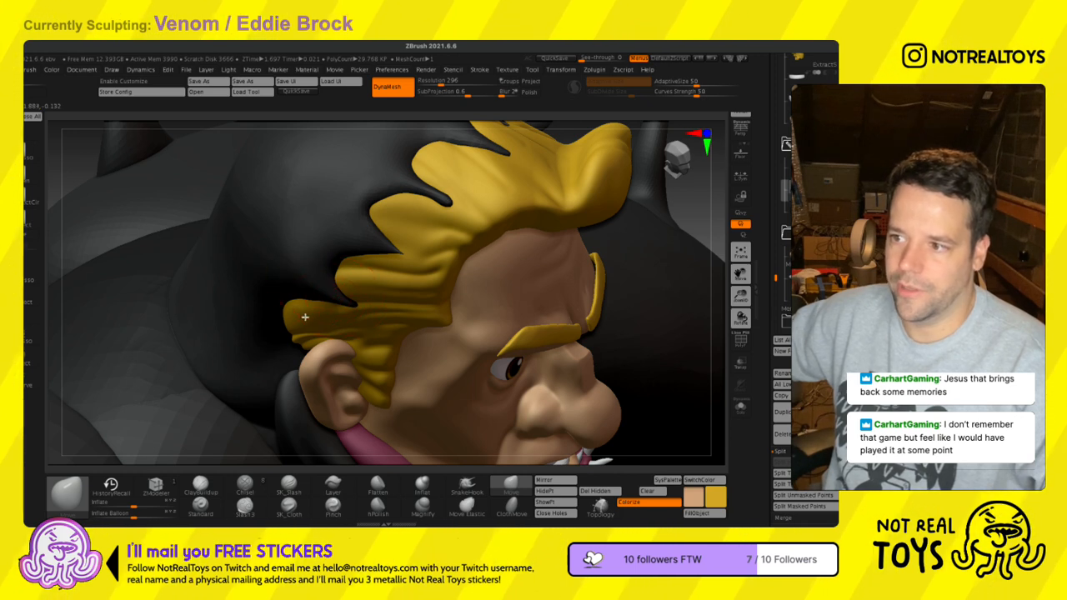
key(shift)
drag(364, 285, 356, 258)
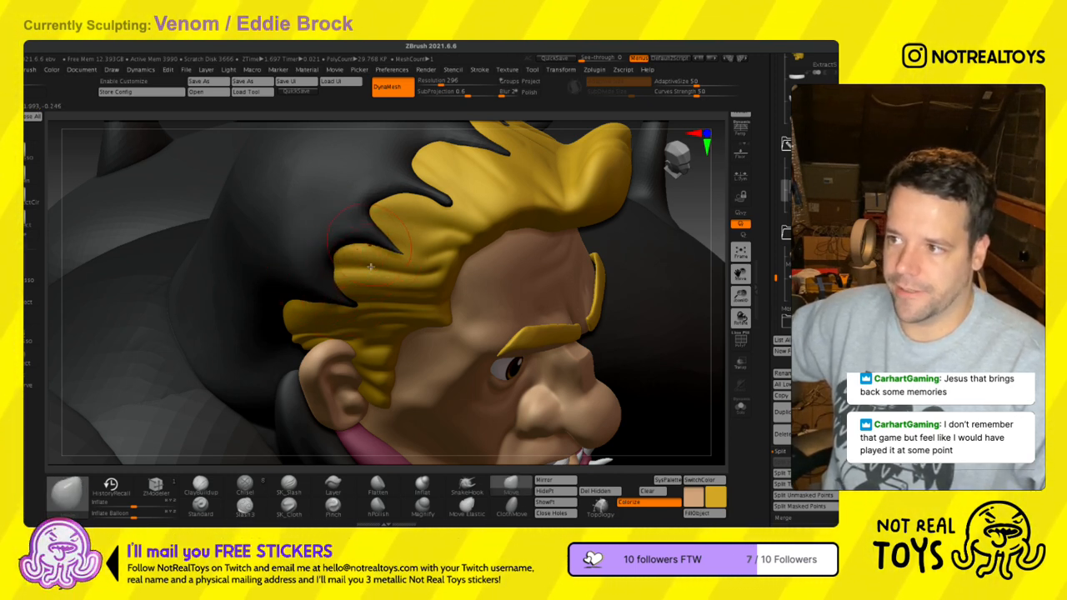
- Smooth the hood around the drips above the forehead and remesh it with DynaMesh at resolution 544
mouse_move(382, 267)
right_down()
mouse_move(381, 309)
mouse_move(392, 319)
mouse_move(384, 324)
mouse_move(383, 307)
right_up()
mouse_move(383, 306)
mouse_down()
mouse_move(380, 294)
mouse_move(407, 280)
mouse_up()
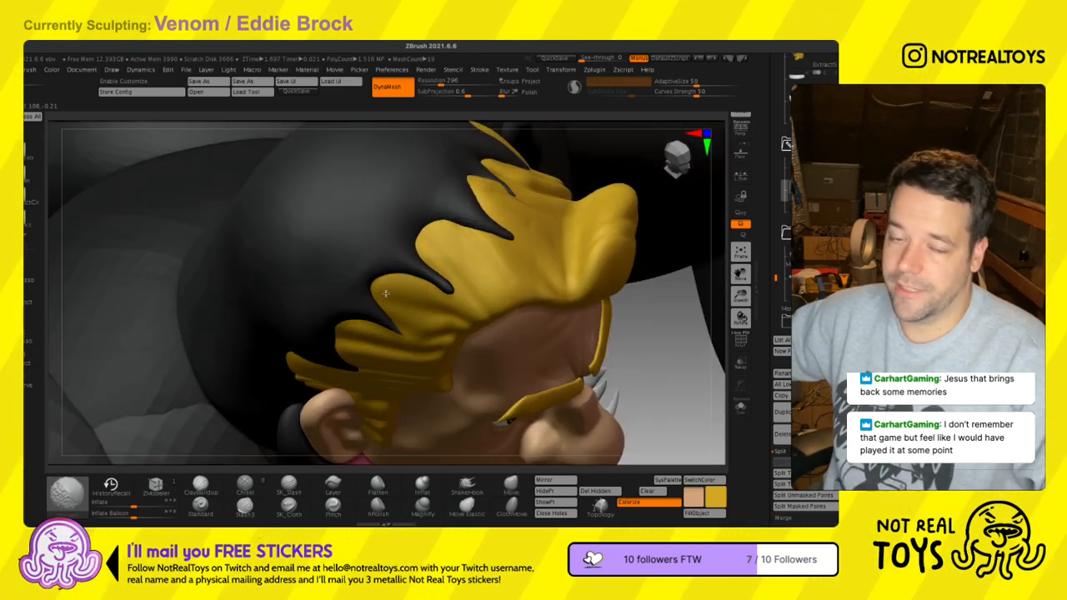
drag(453, 311, 433, 298)
right_drag(433, 299, 488, 286)
alt+click(492, 284)
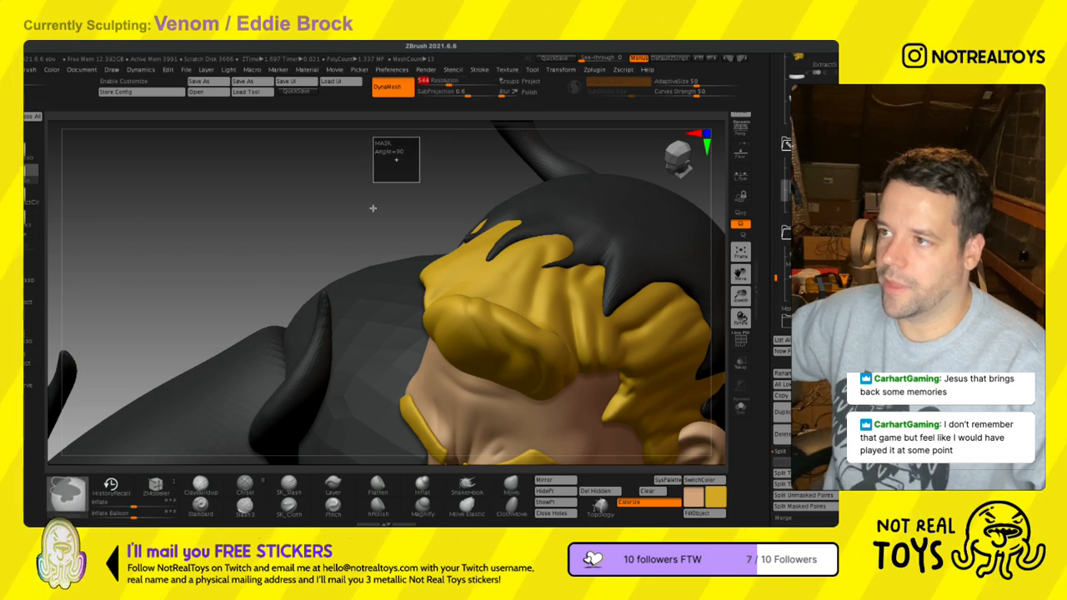
mouse_move(372, 244)
right_down()
mouse_move(459, 333)
mouse_move(494, 337)
right_up()
- Build up the hood's front drips over the hair with the Standard brush and smooth their transitions
key(b)
key(s)
key(t)
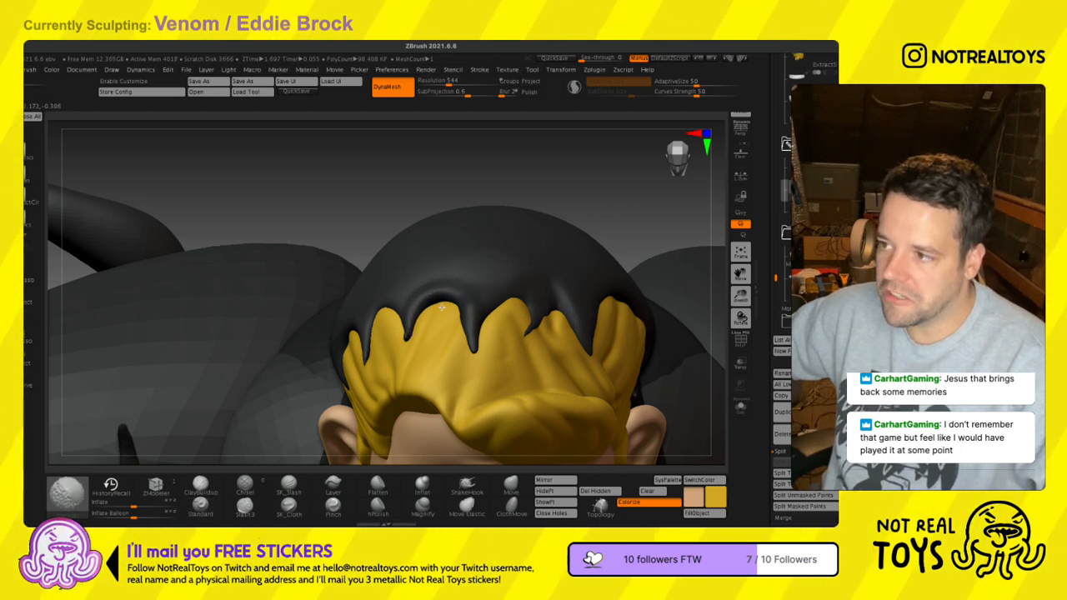
right_drag(476, 343, 478, 339)
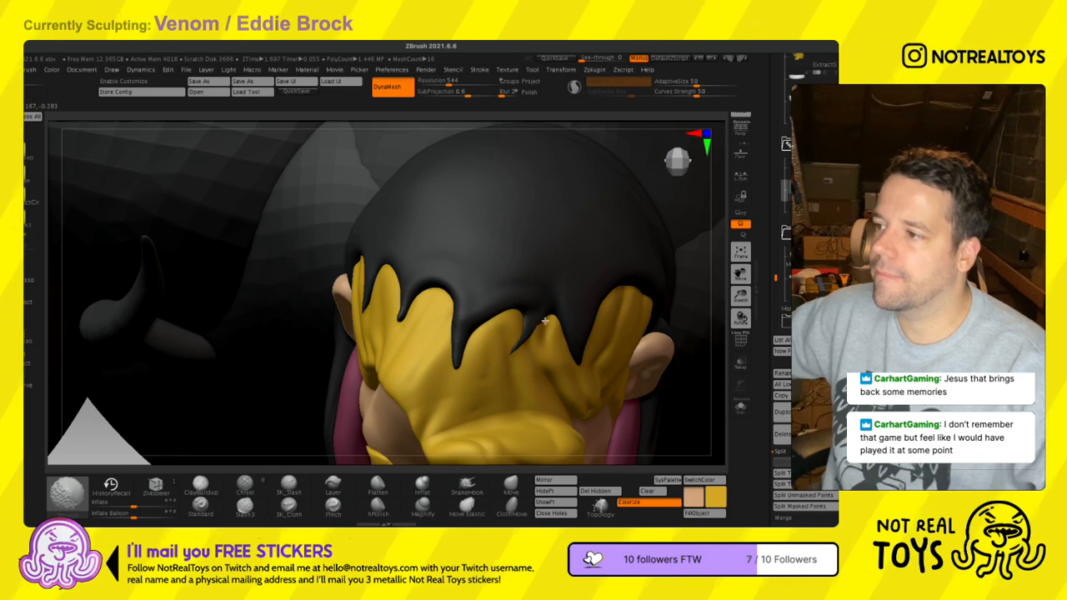
ctrl+right_drag(462, 241, 465, 166)
right_drag(500, 434, 484, 334)
alt+click(481, 370)
mouse_move(481, 370)
right_down()
mouse_move(473, 338)
mouse_move(441, 327)
mouse_move(492, 372)
mouse_move(472, 318)
right_up()
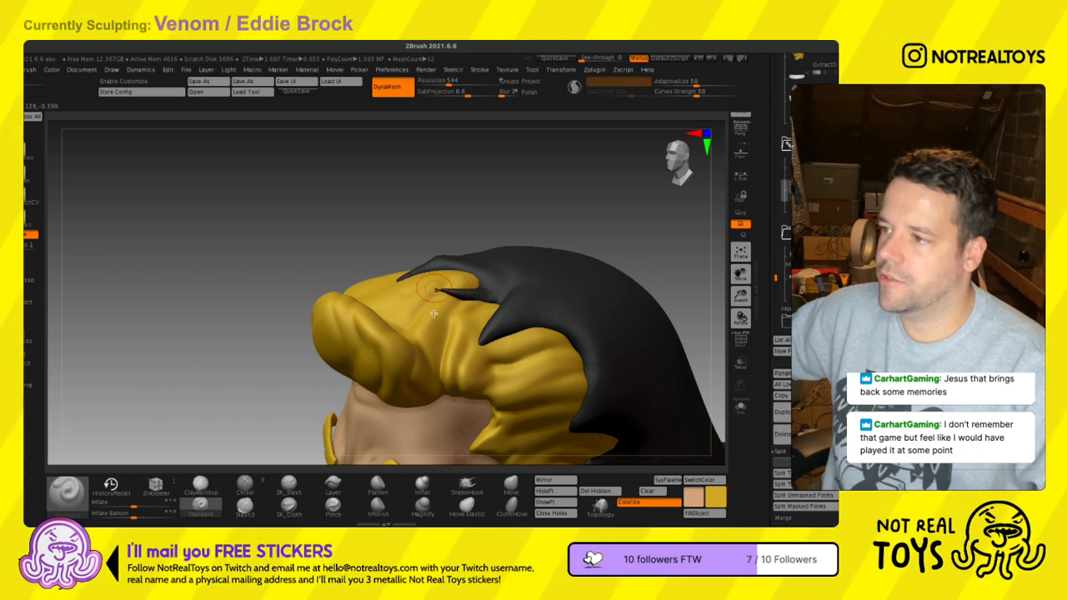
- Reshape the drips over the crown with the Move brush and smooth the curves between them from above
click(511, 487)
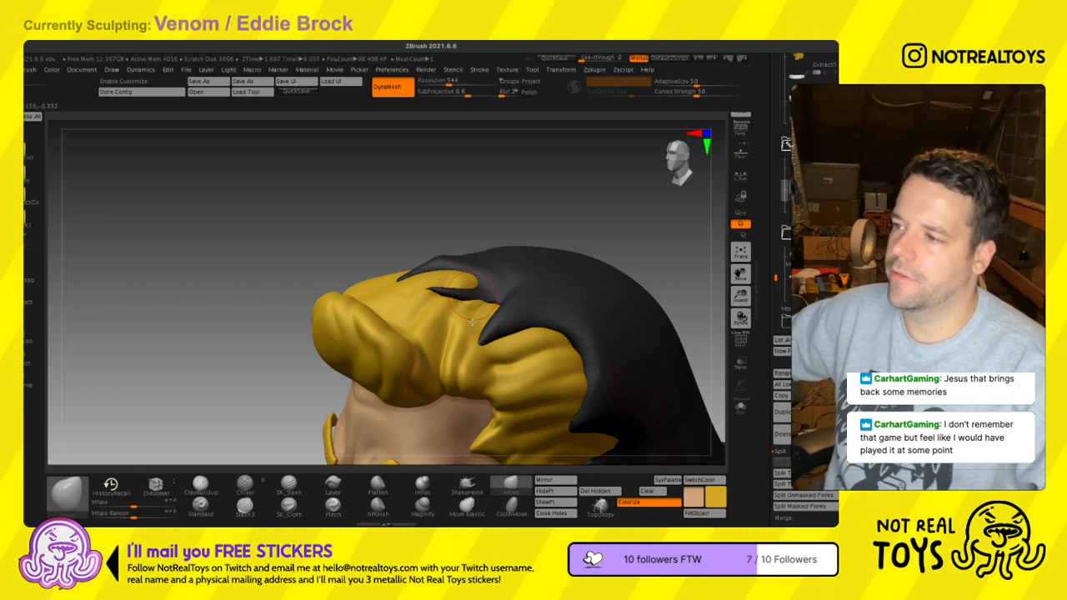
right_drag(467, 319, 462, 324)
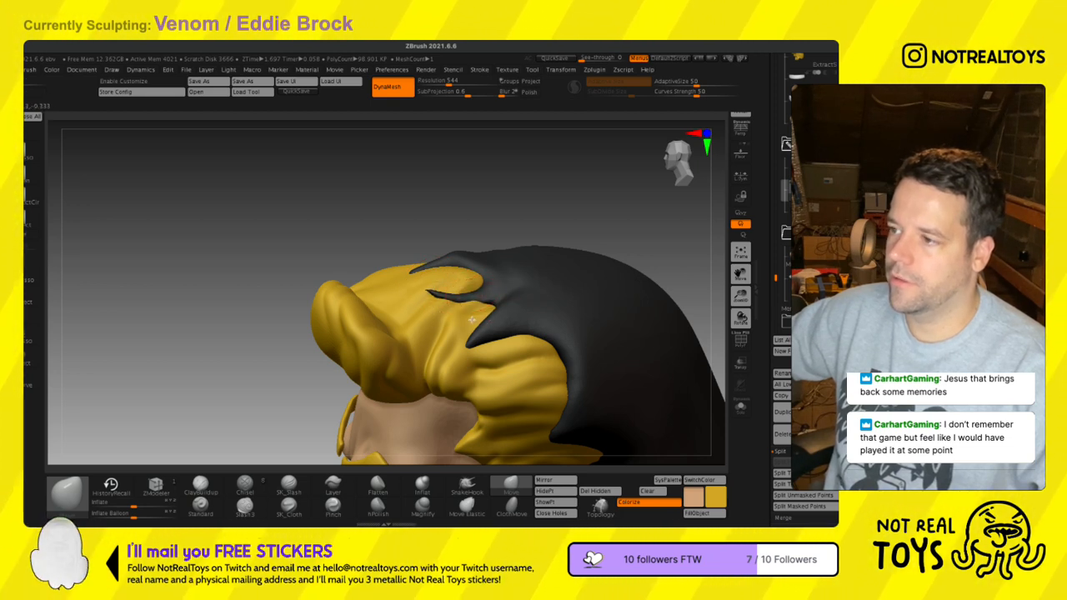
mouse_move(497, 309)
right_down()
mouse_move(470, 319)
mouse_move(501, 297)
mouse_move(493, 315)
mouse_move(516, 275)
right_up()
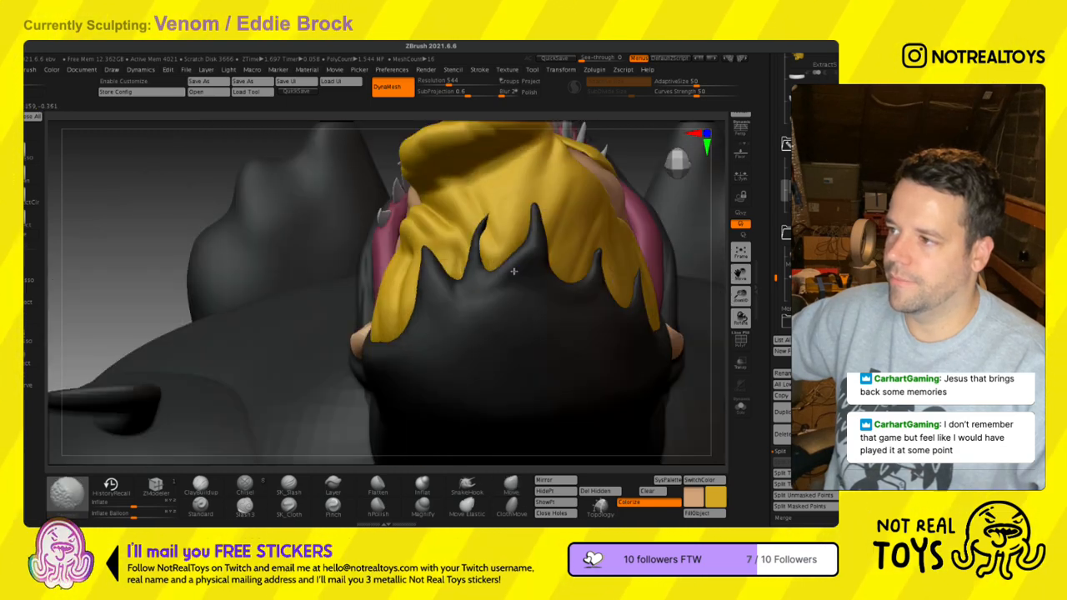
key(s)
mouse_move(514, 275)
mouse_down()
mouse_move(522, 298)
mouse_move(533, 273)
mouse_up()
drag(490, 218, 485, 217)
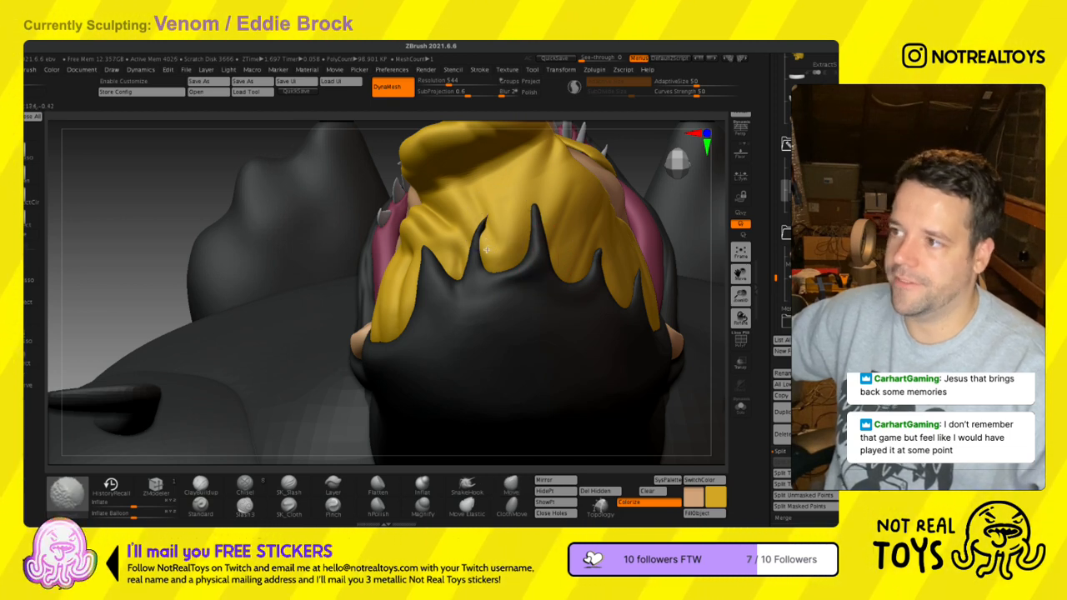
- Refine the hood's scalloped edge above the forehead with the Move brush, smoothing the curves between the drips
alt+right_drag(542, 214, 469, 337)
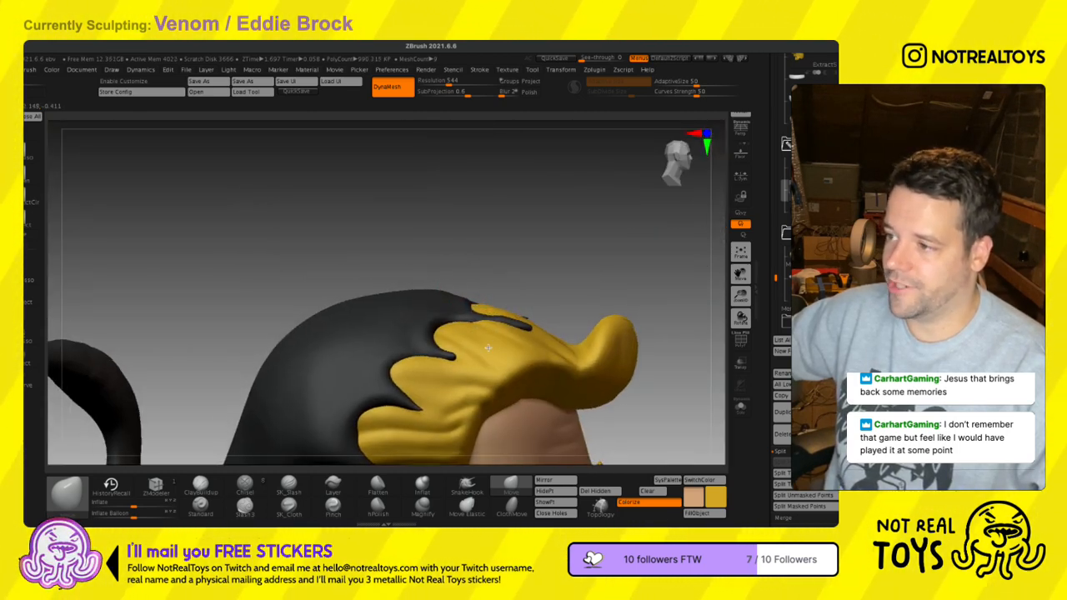
right_drag(470, 336, 506, 340)
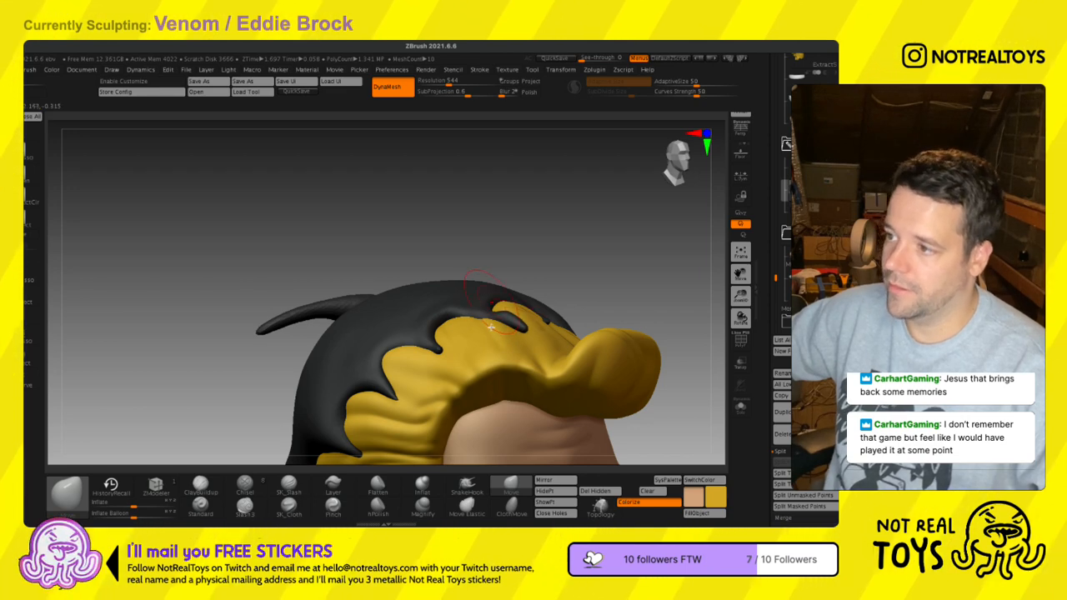
shift+drag(457, 328, 448, 348)
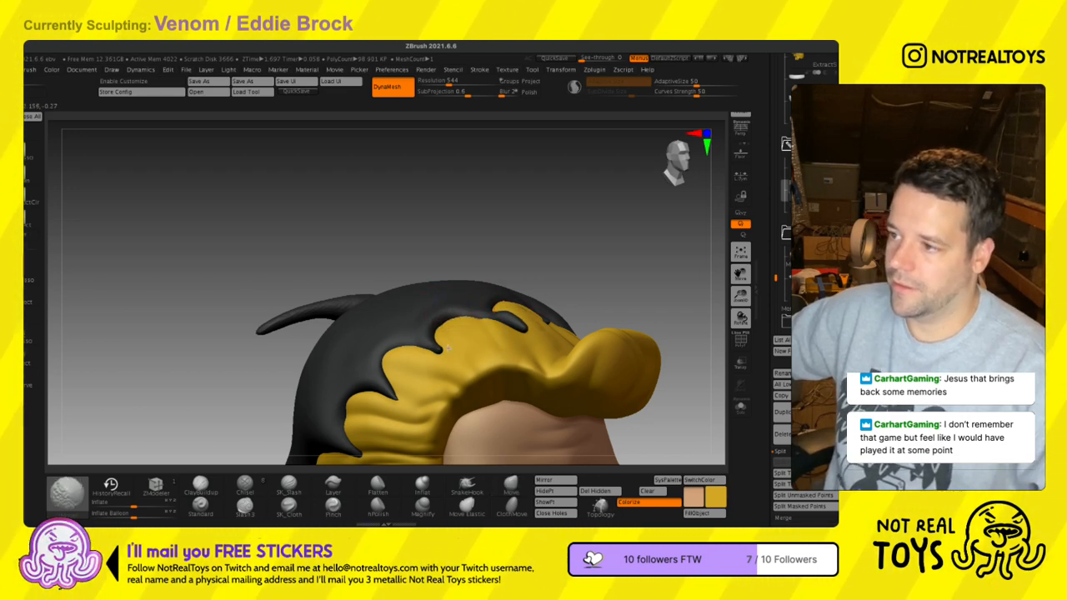
right_drag(459, 327, 417, 354)
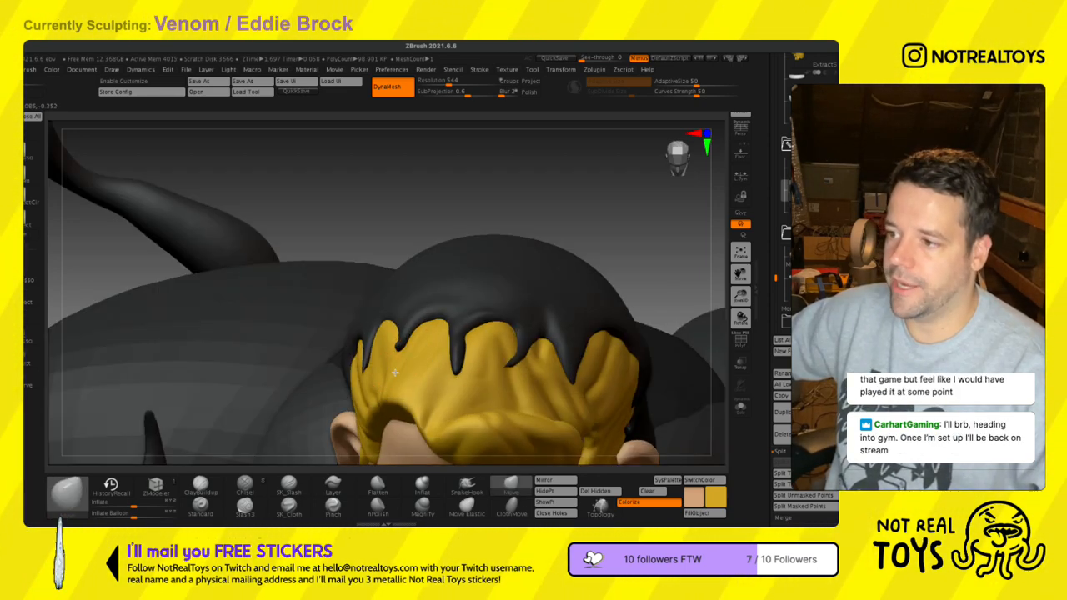
right_drag(453, 332, 422, 339)
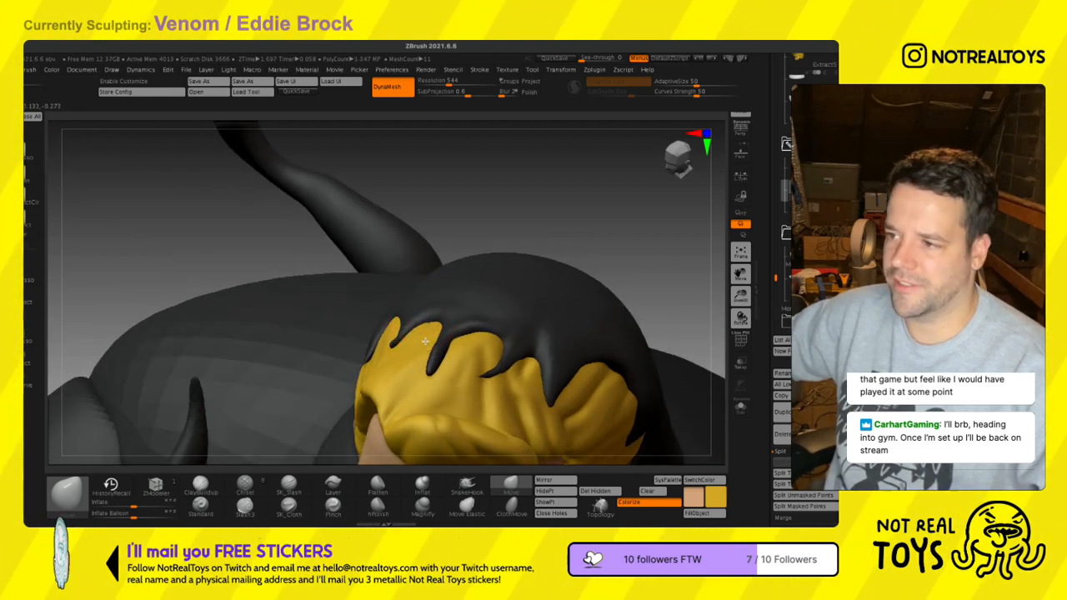
shift+drag(440, 342, 415, 344)
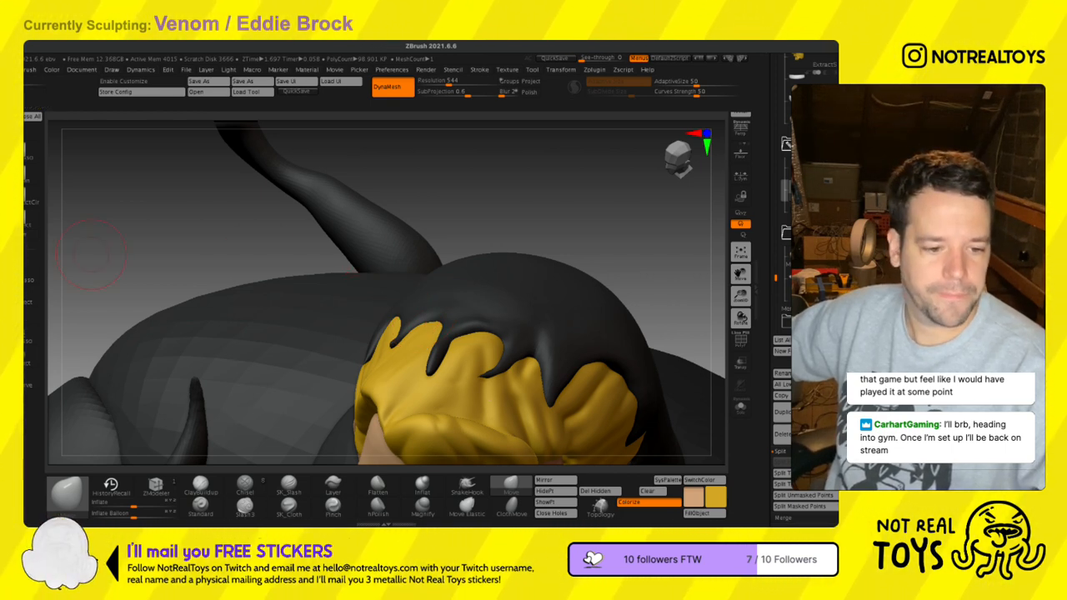
- Pull the narrow drips above the forehead into one broad drip with the Move brush and smooth its surface
shift+right_drag(419, 370, 457, 373)
key(b)
key(m)
key(v)
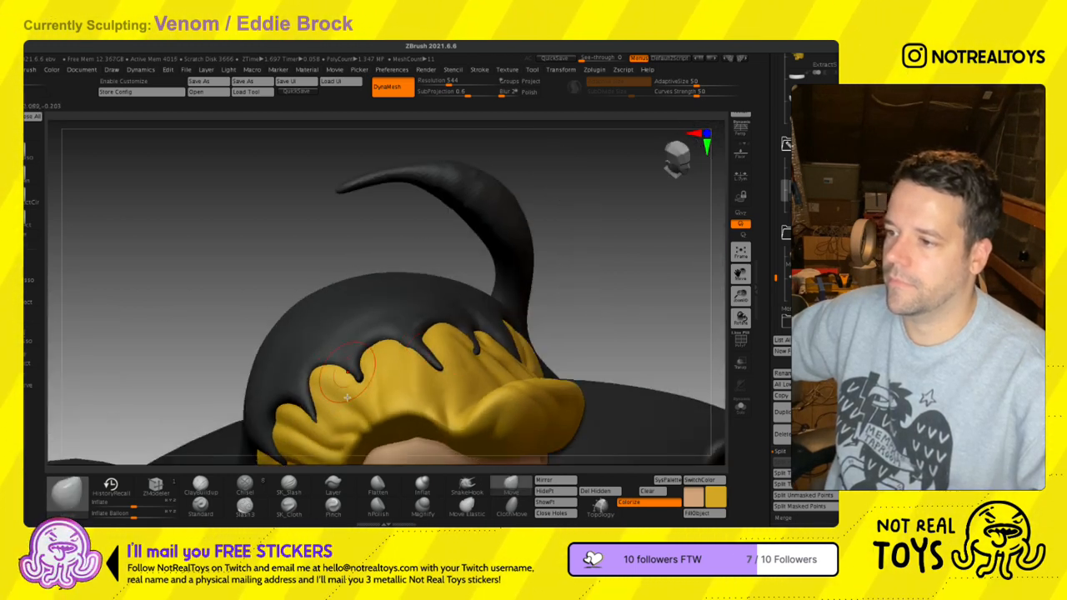
ctrl+right_drag(317, 412, 292, 279)
mouse_move(409, 339)
alt+right_down()
mouse_move(443, 250)
mouse_move(401, 276)
mouse_move(468, 296)
mouse_move(425, 307)
alt+right_up()
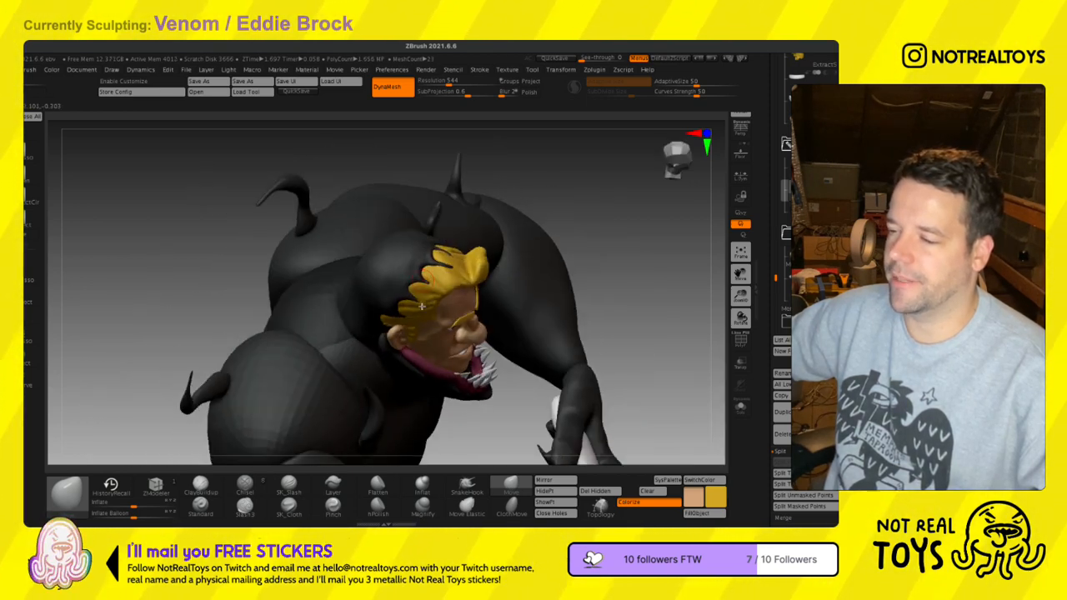
mouse_move(438, 305)
right_down()
mouse_move(425, 300)
mouse_move(465, 303)
mouse_move(437, 322)
right_up()
key(s)
shift+drag(429, 301, 431, 309)
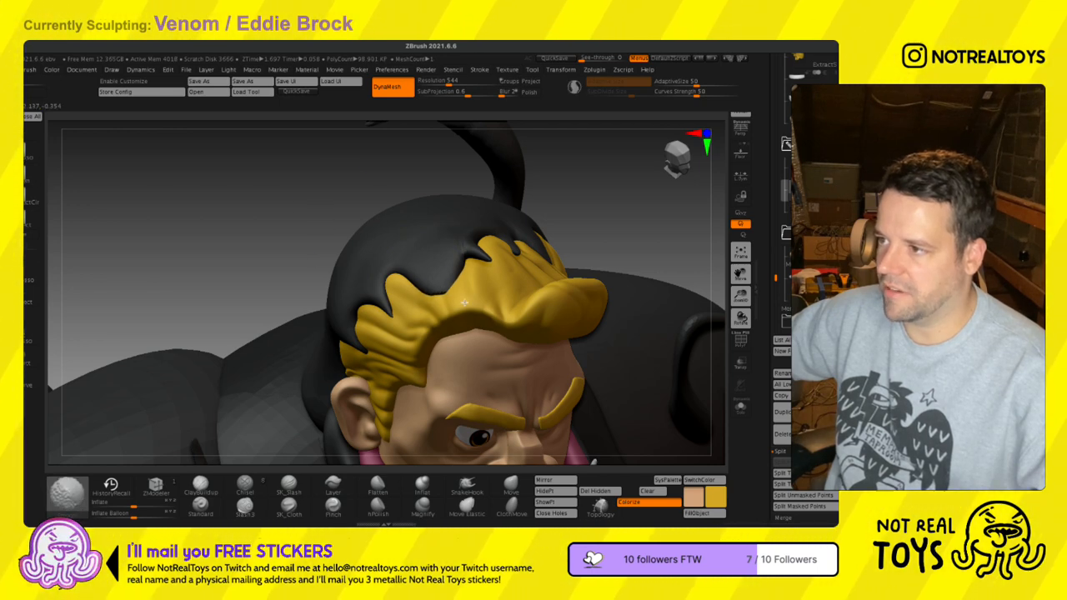
- Shape the lower edge of the broad forehead drip with the Move brush, checking it from the front and side
mouse_move(465, 302)
right_down()
mouse_move(509, 304)
mouse_move(486, 282)
mouse_move(496, 266)
right_up()
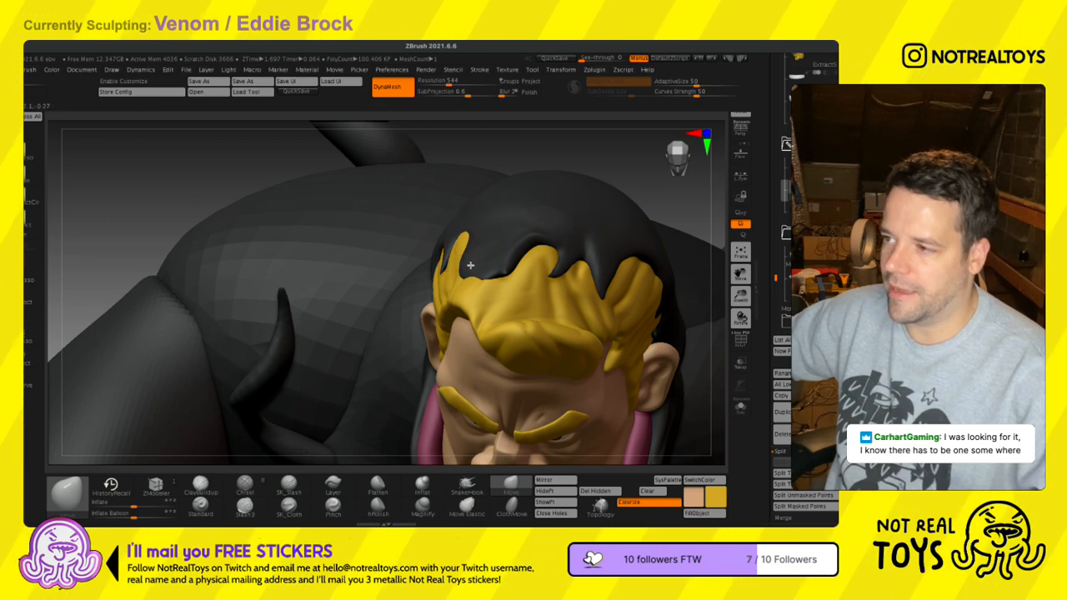
right_drag(485, 254, 478, 244)
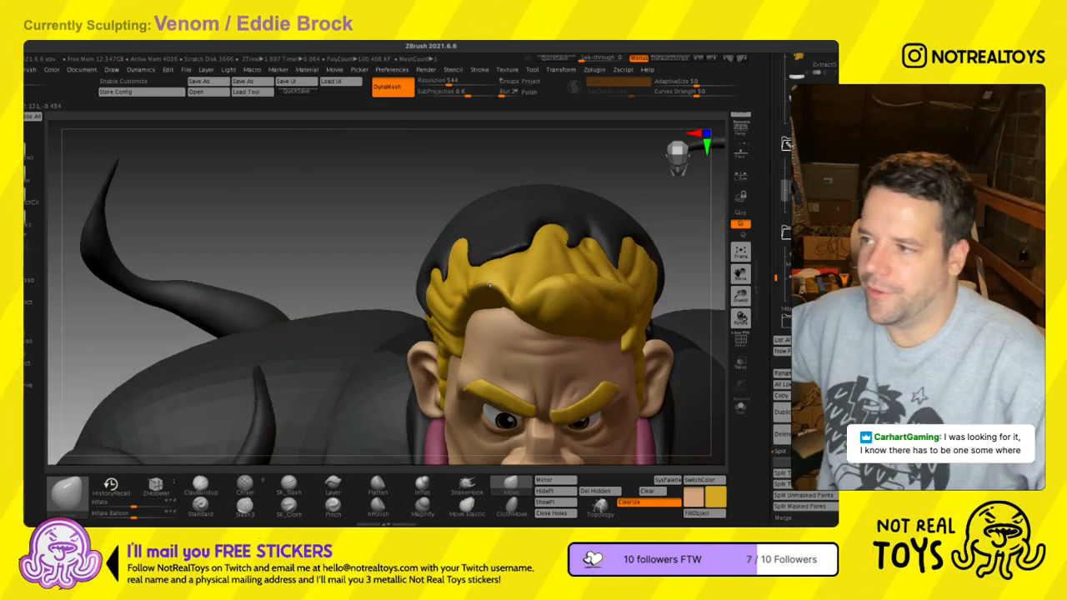
alt+click(487, 277)
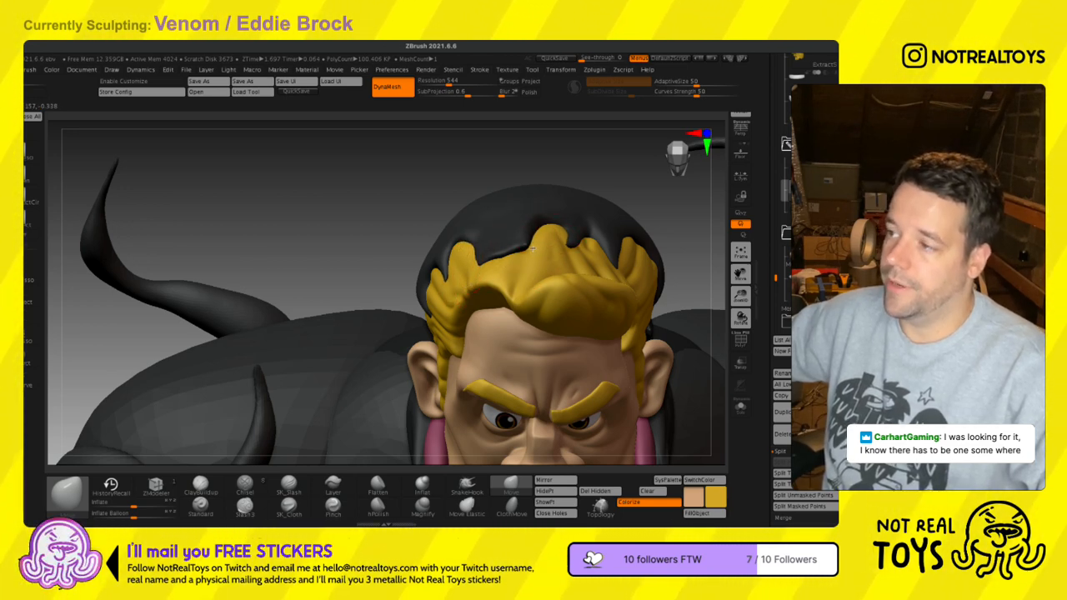
right_drag(528, 275, 494, 299)
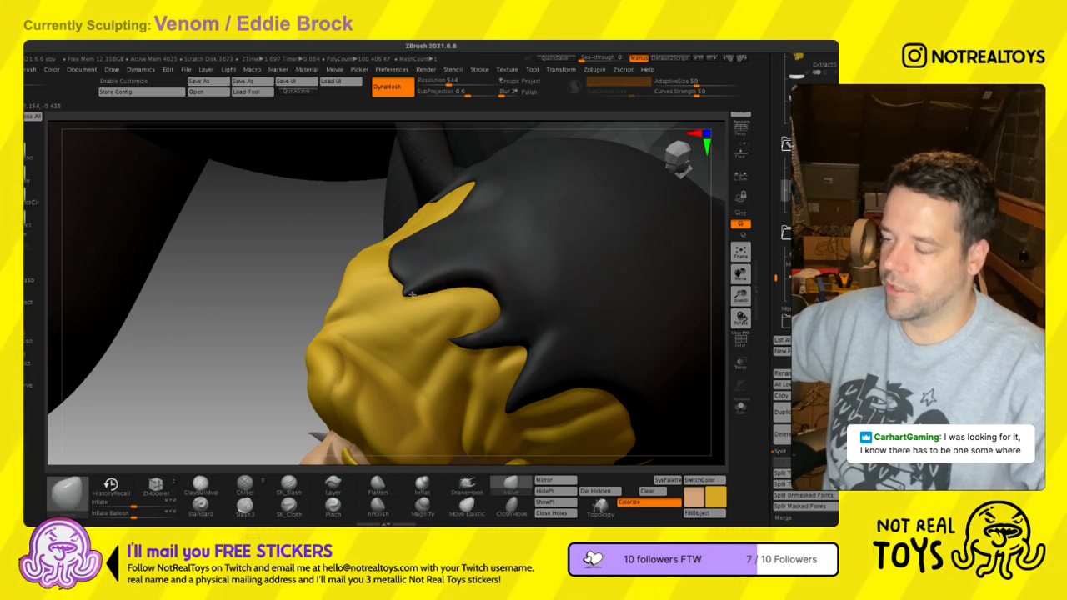
right_drag(408, 250, 385, 307)
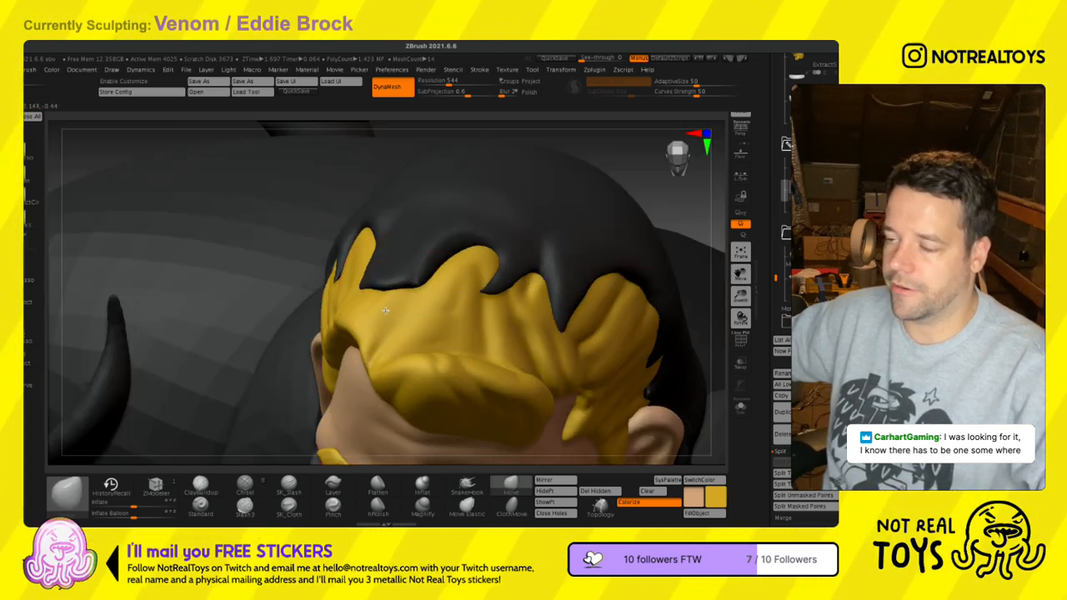
drag(429, 298, 411, 285)
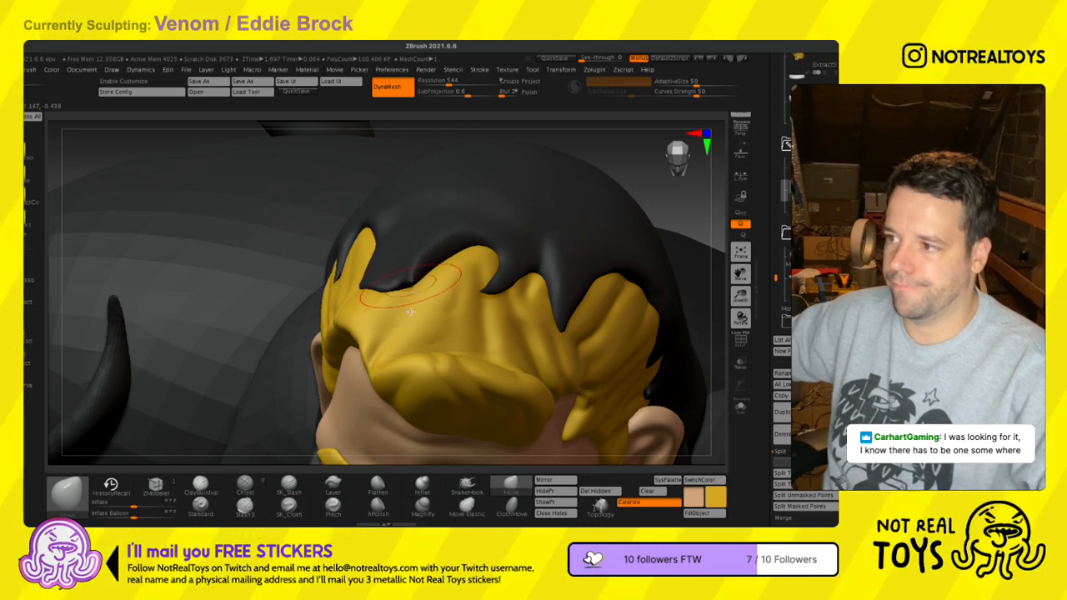
right_drag(406, 295, 410, 288)
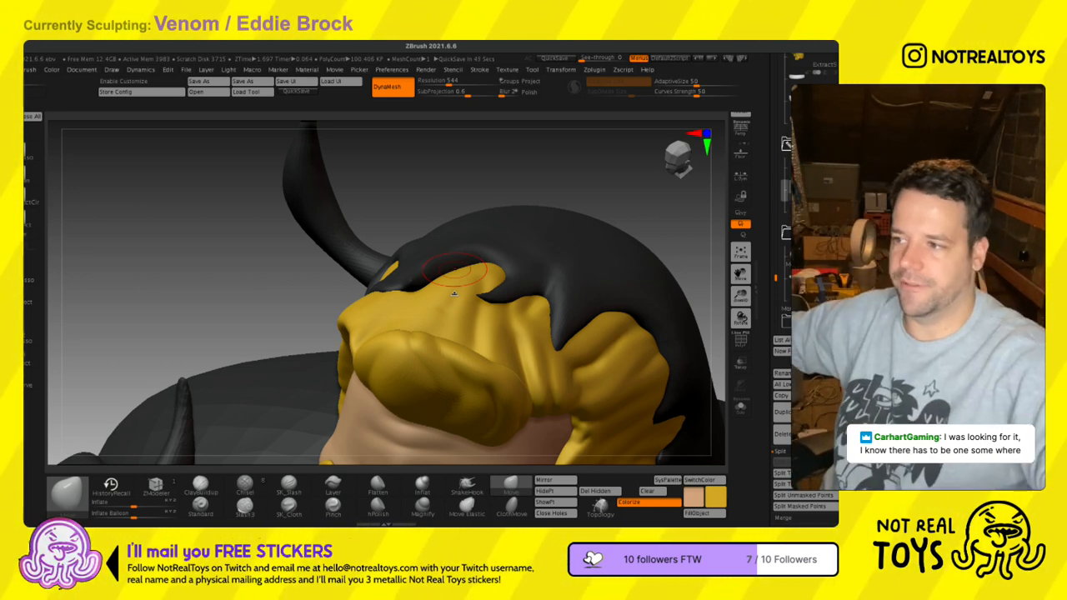
- Remesh the hood with DynaMesh and smooth the broad drip's edge above the forehead
mouse_move(254, 264)
ctrl+mouse_down()
mouse_move(215, 295)
mouse_move(288, 294)
mouse_move(435, 331)
mouse_move(429, 316)
ctrl+mouse_up()
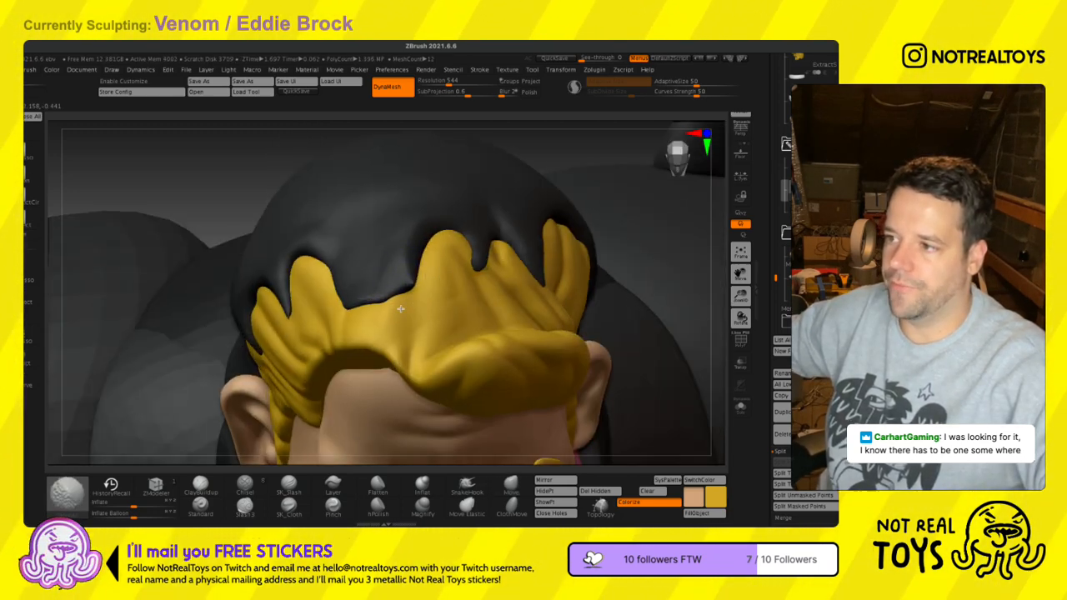
ctrl+drag(207, 204, 175, 229)
shift+drag(418, 302, 401, 314)
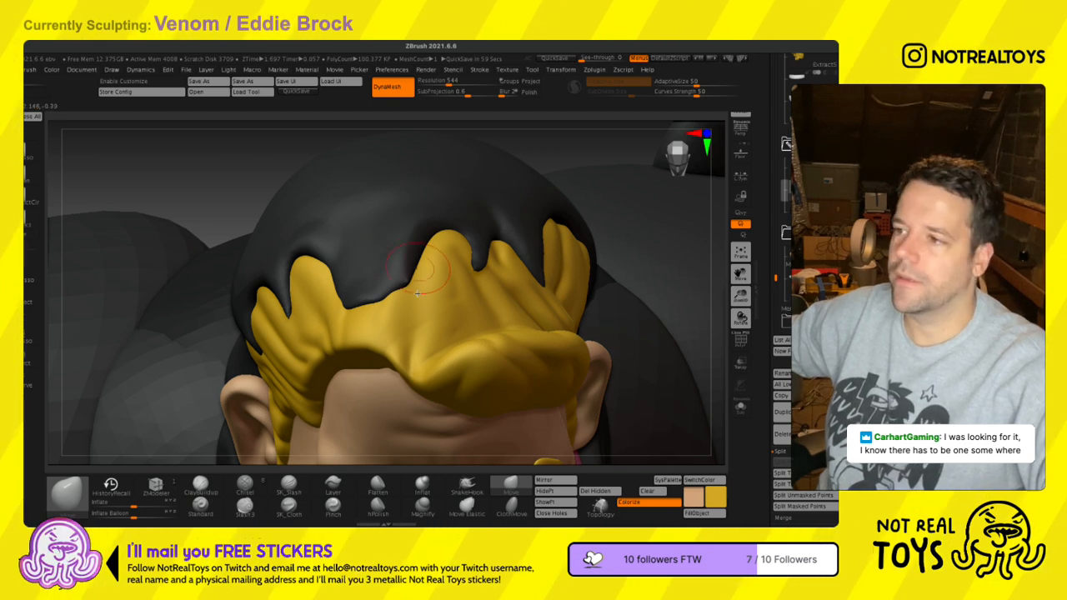
- Round the broad drip's tip and sides with the Move brush and smooth the hood around it
right_drag(420, 285, 492, 315)
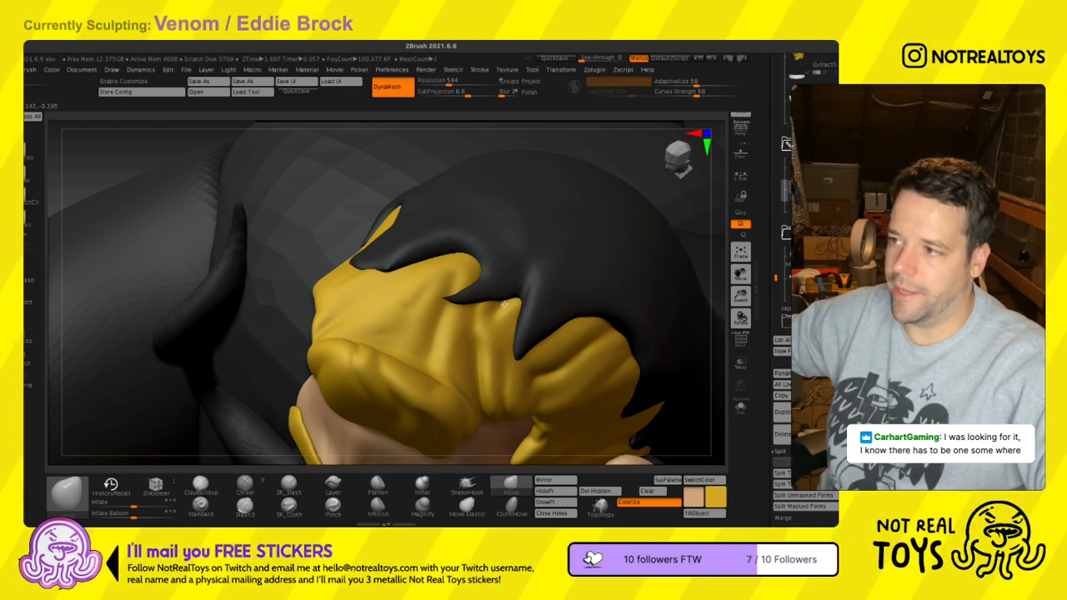
right_drag(524, 305, 509, 300)
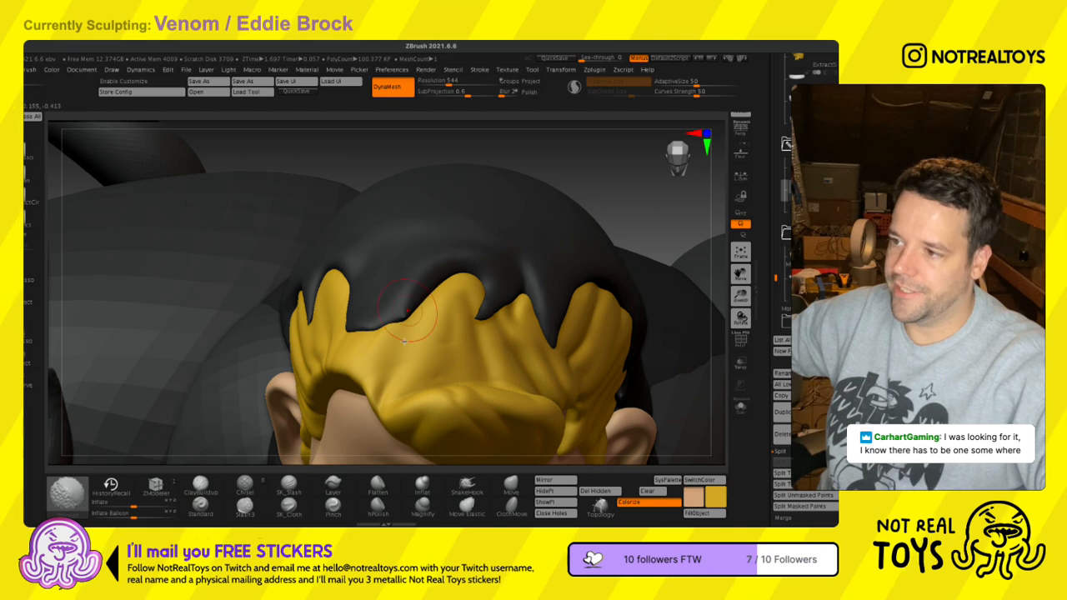
right_drag(407, 329, 424, 357)
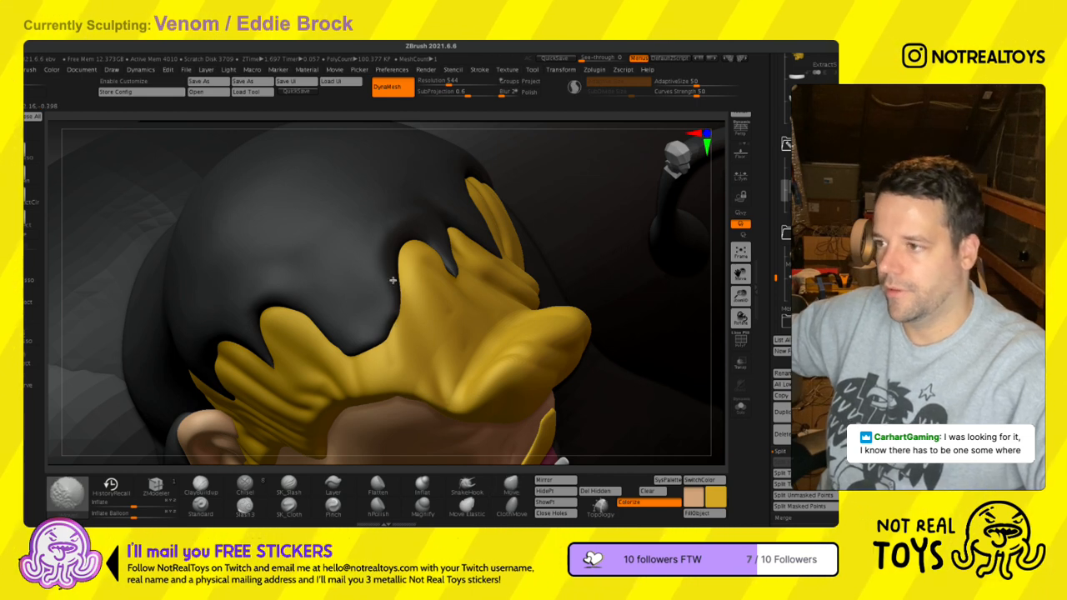
right_drag(336, 292, 309, 322)
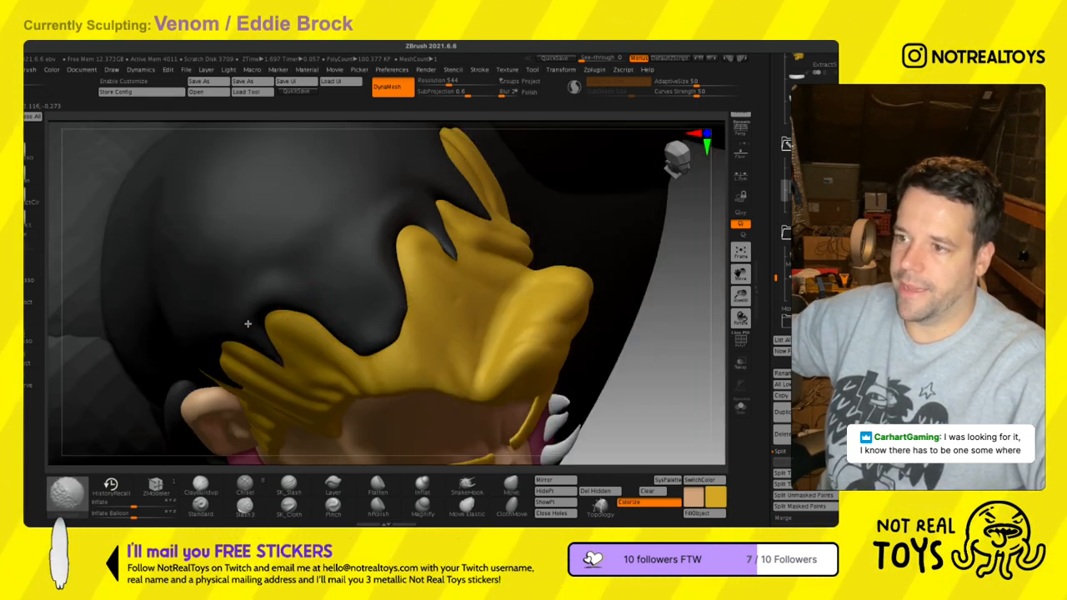
- Adjust the hood drips beside the broad forehead drip with the Move brush, working from both sides of the head
key(b)
key(m)
key(v)
right_drag(286, 276, 306, 305)
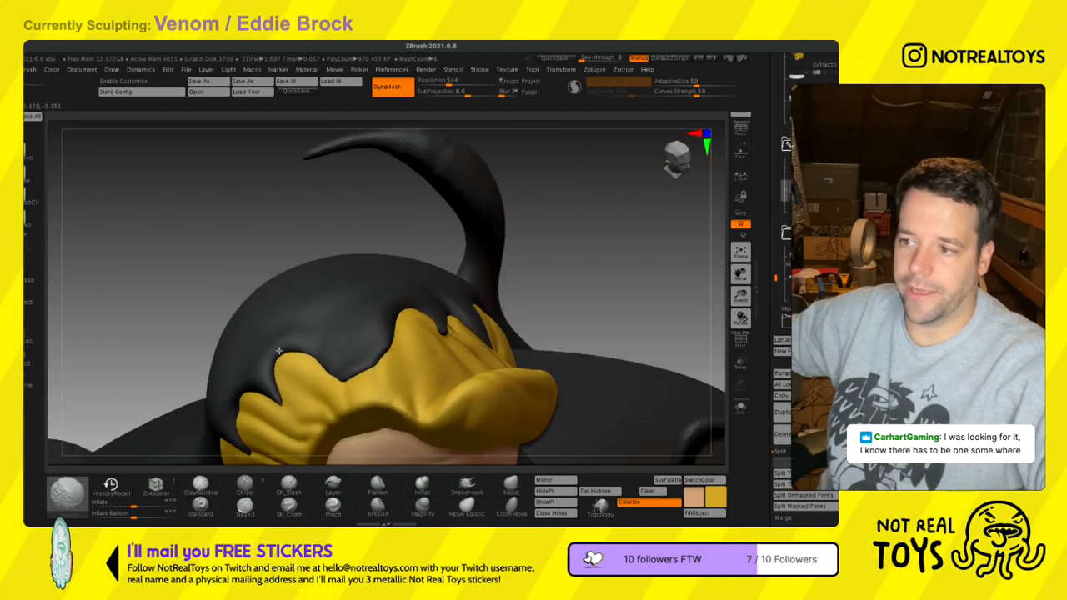
right_drag(459, 335, 354, 335)
alt+click(390, 318)
drag(392, 321, 394, 307)
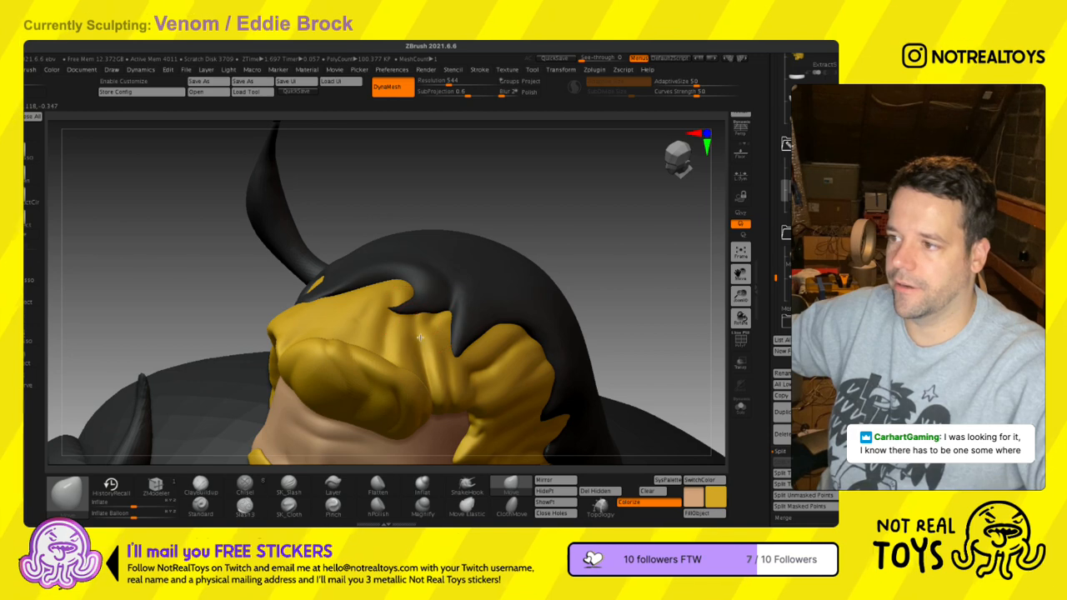
- Tweak the pointed side drips and pull the broad forehead drip's tip slightly lower over the hair
right_drag(420, 337, 467, 377)
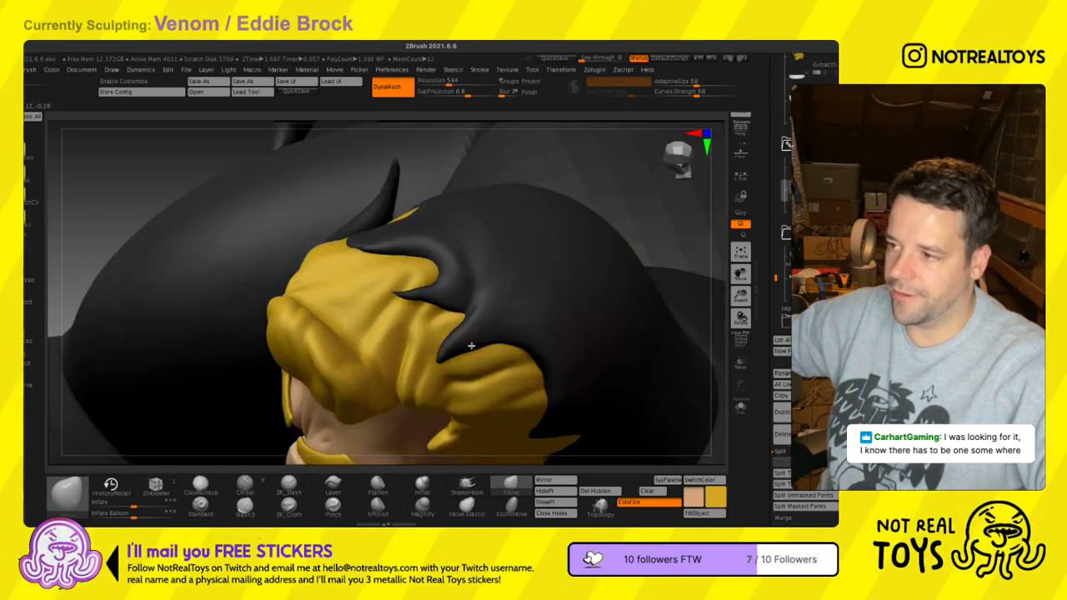
alt+click(476, 339)
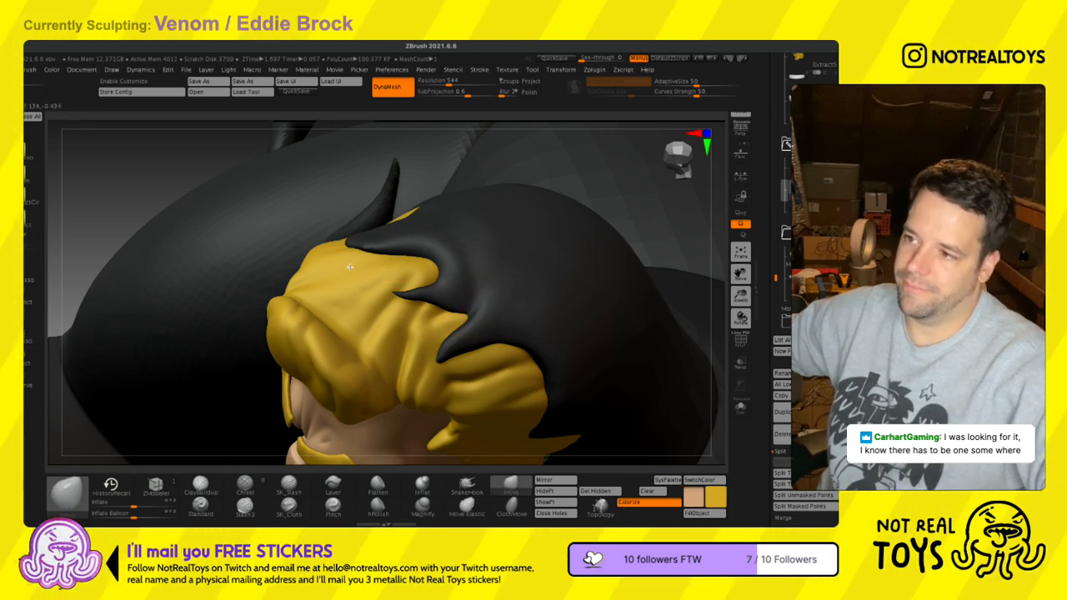
mouse_move(404, 278)
right_down()
mouse_move(419, 288)
mouse_move(382, 292)
right_up()
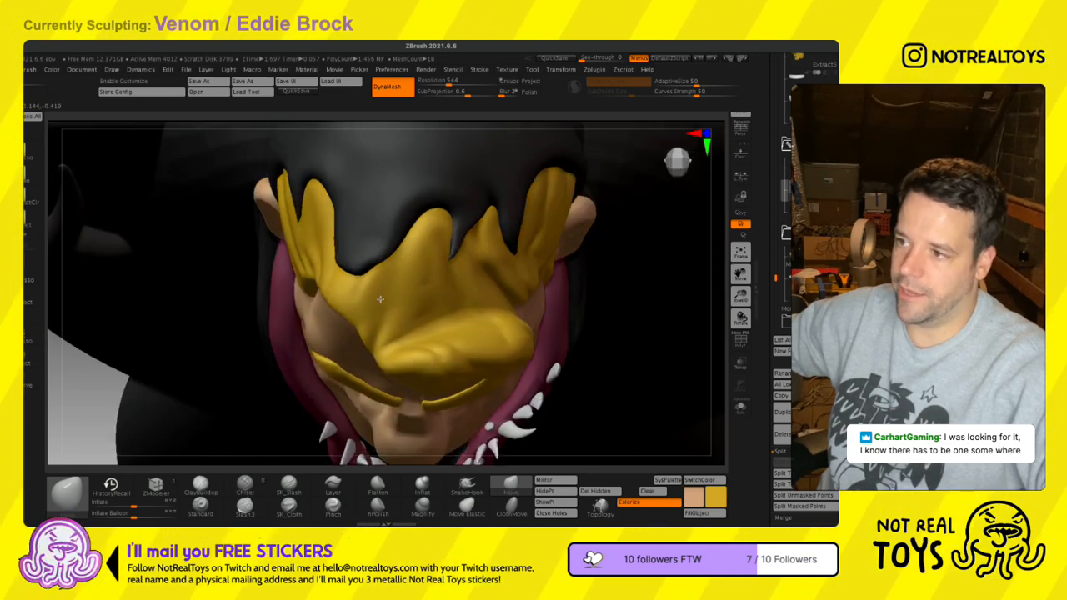
drag(379, 257, 383, 272)
mouse_move(384, 279)
right_down()
mouse_move(378, 255)
mouse_move(378, 313)
mouse_move(332, 322)
right_up()
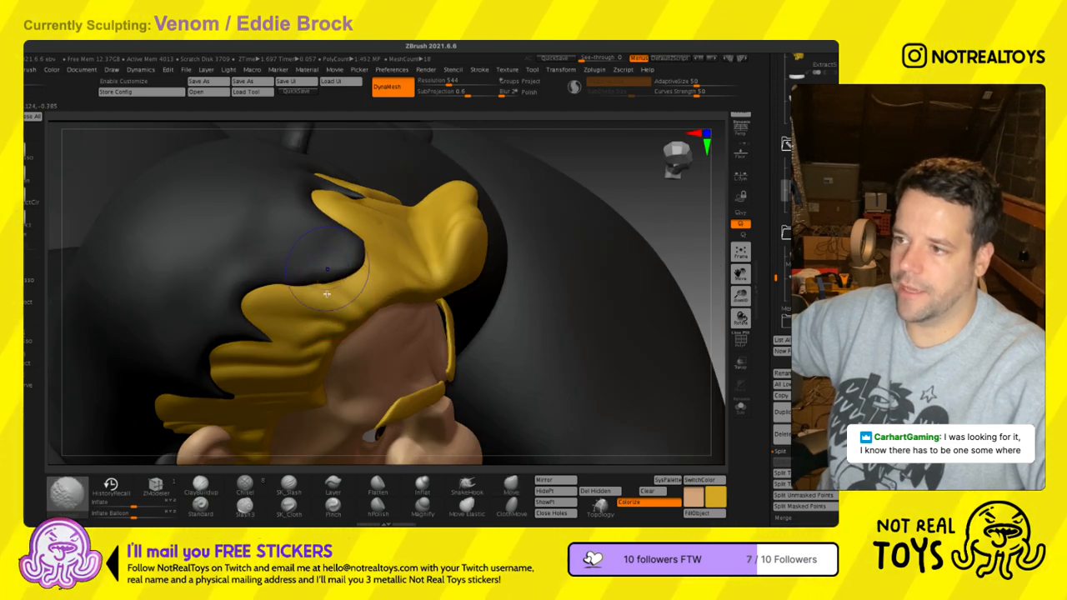
- Refine and smooth the broad forehead drip's edge with the Move brush, checking the head from the side and front
key(b)
key(m)
key(v)
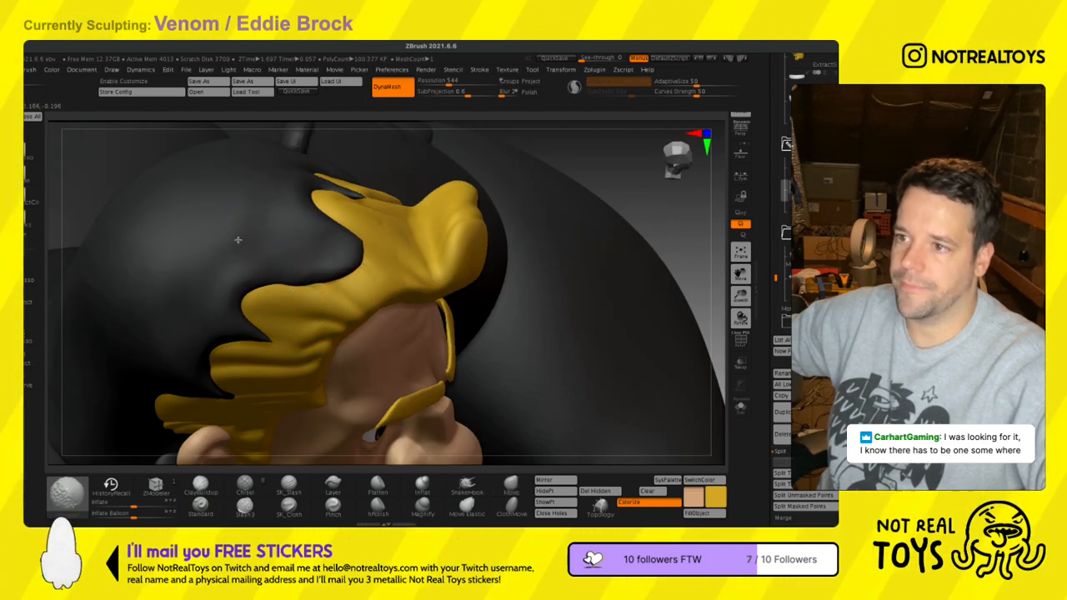
mouse_move(170, 263)
alt+right_down()
mouse_move(309, 268)
mouse_move(291, 272)
mouse_move(395, 360)
mouse_move(362, 340)
mouse_move(373, 366)
alt+right_up()
key(shift)
alt+click(373, 365)
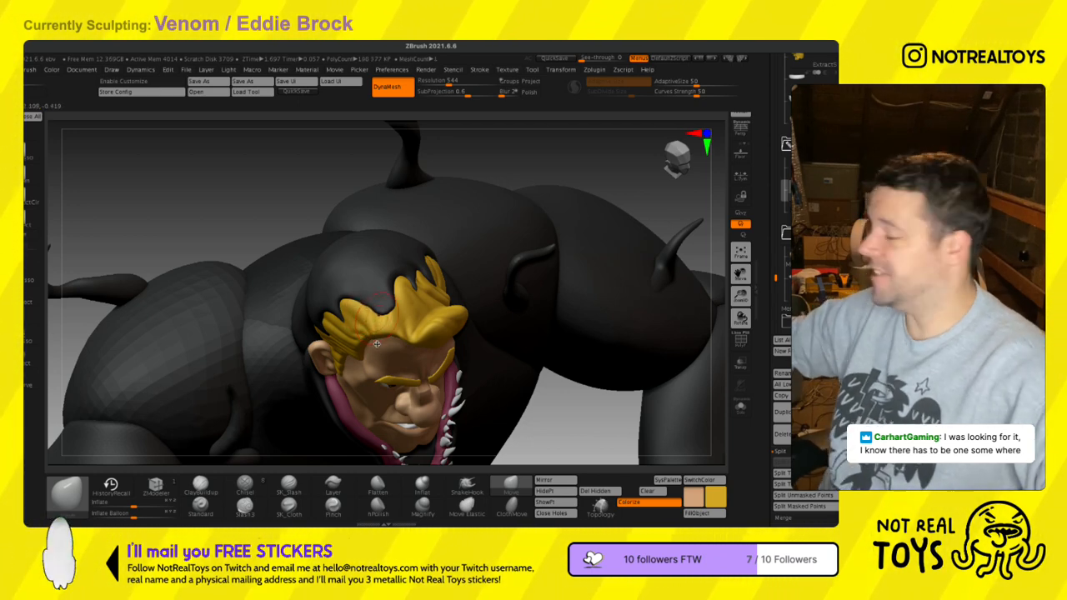
key(shift)
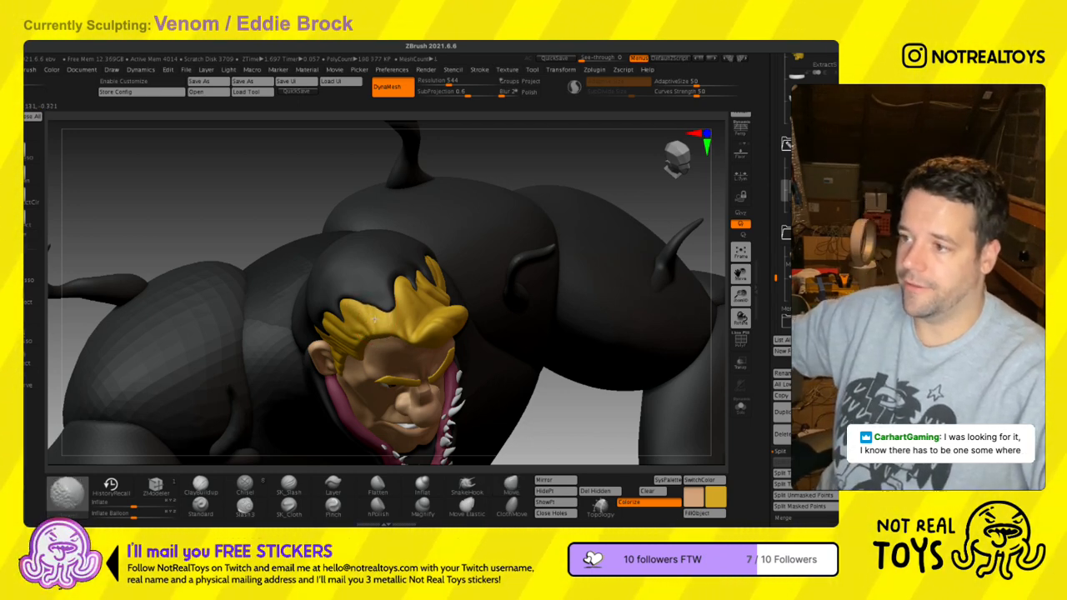
key(s)
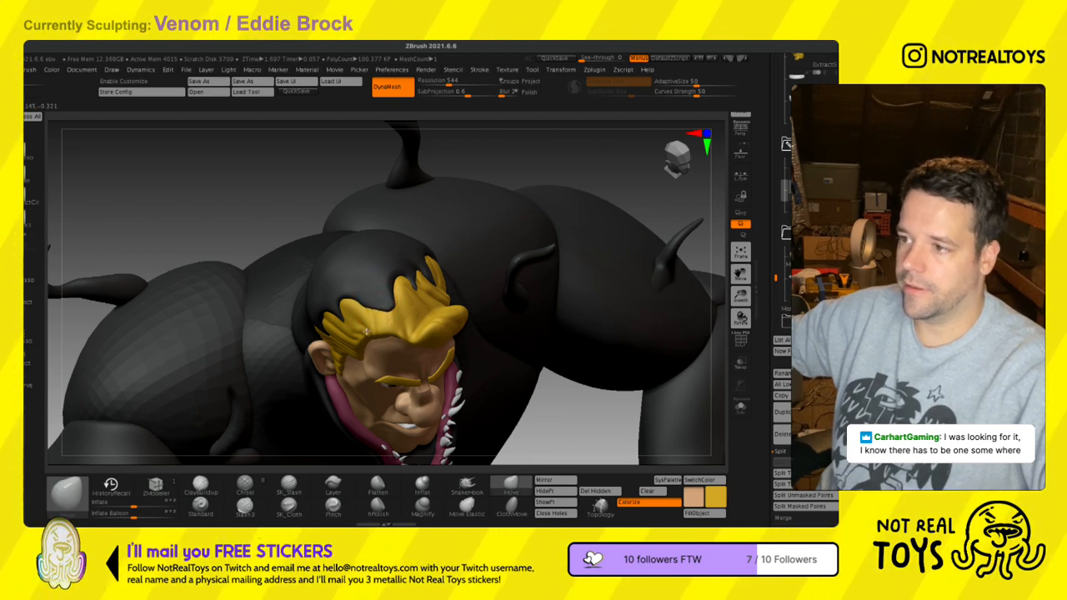
right_drag(382, 328, 398, 322)
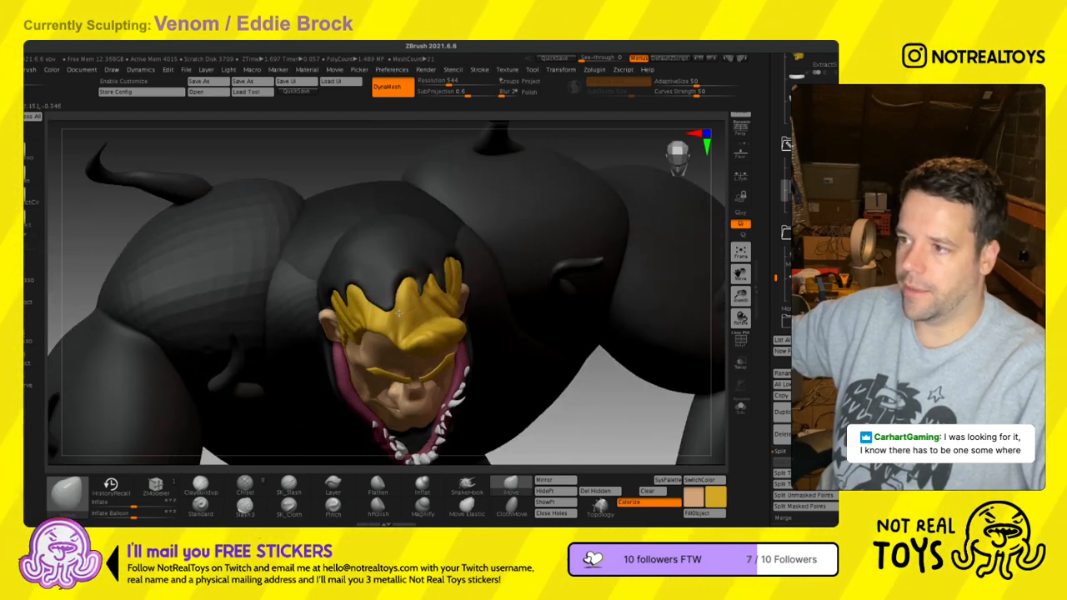
right_drag(426, 314, 386, 315)
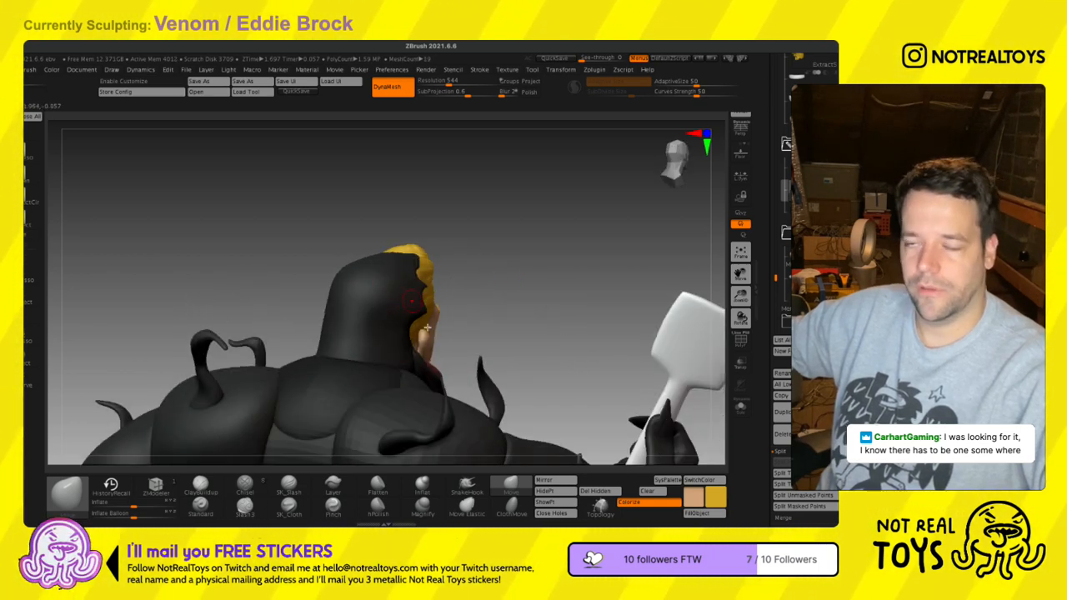
- Set the paint color to white and paint a Venom eye patch on each side of the hood
ctrl+right_drag(447, 325, 454, 370)
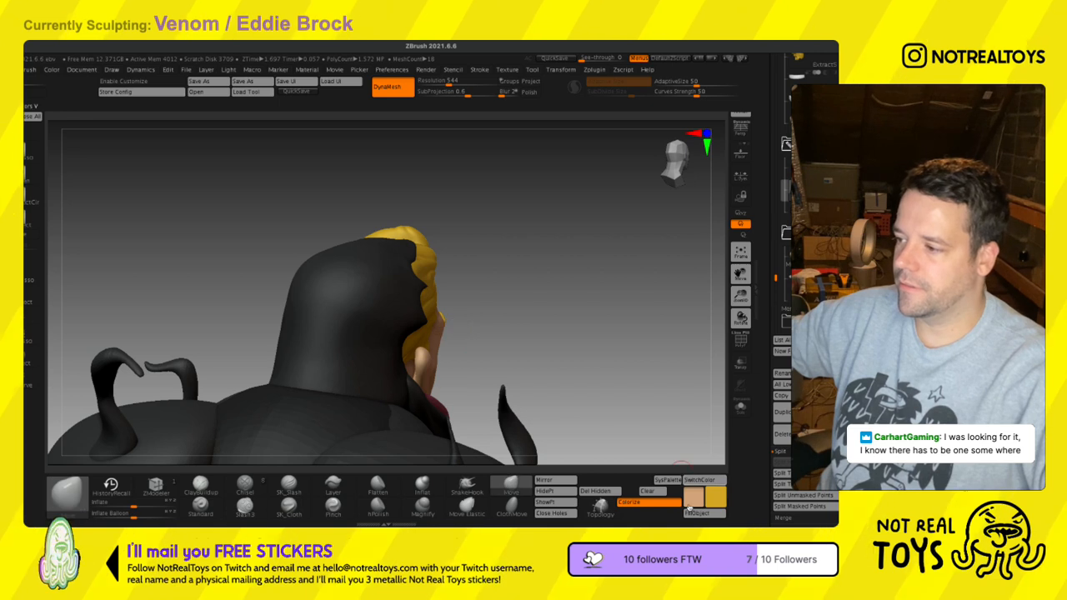
drag(645, 503, 348, 503)
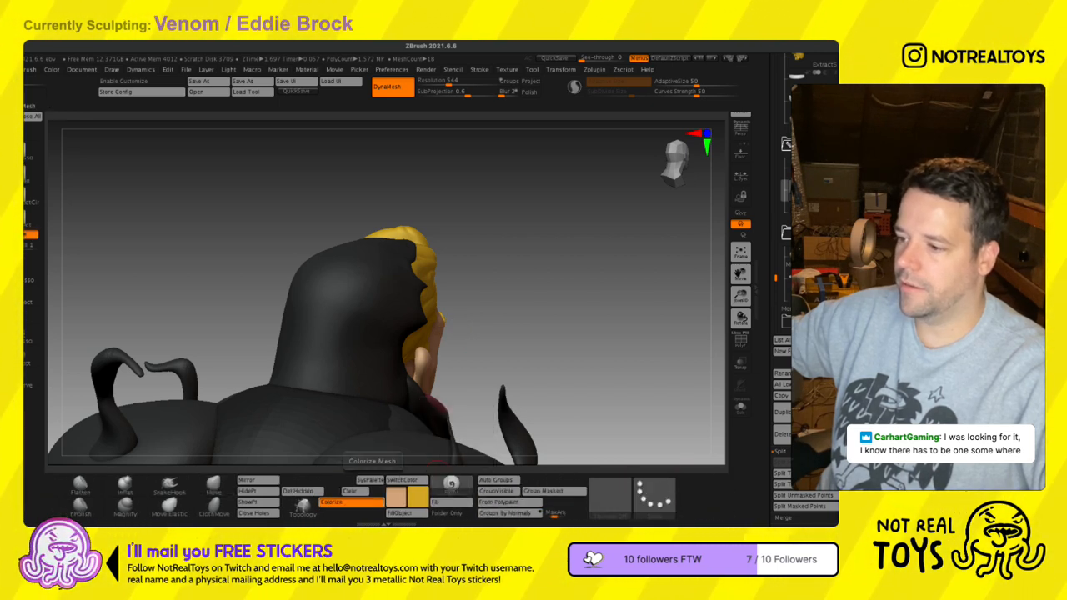
click(396, 497)
right_drag(382, 315, 369, 354)
mouse_move(380, 250)
mouse_down()
mouse_move(385, 287)
mouse_move(372, 341)
mouse_move(386, 257)
mouse_move(375, 268)
mouse_up()
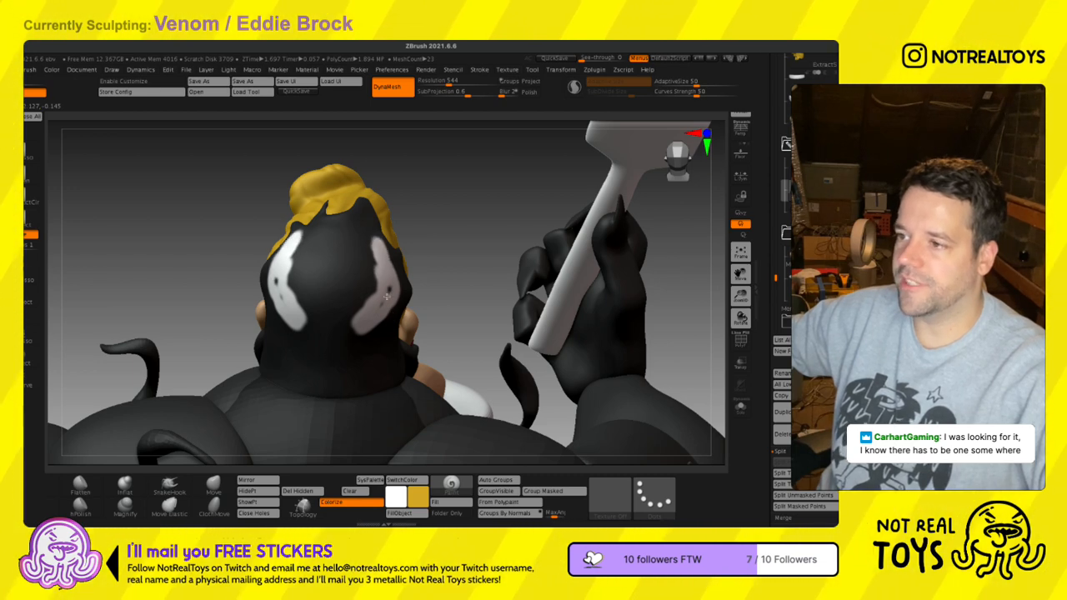
- Review the figure from the front and save the project
mouse_move(367, 342)
right_down()
mouse_move(346, 277)
mouse_move(273, 297)
mouse_move(367, 360)
mouse_move(450, 336)
mouse_move(471, 288)
right_up()
right_drag(471, 333, 498, 288)
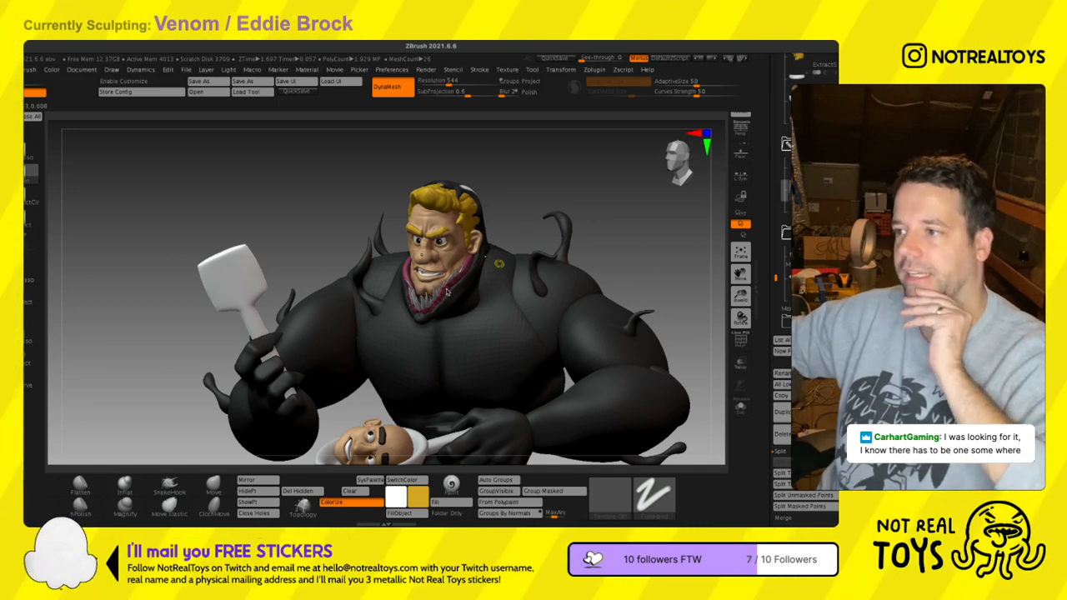
key(ctrl+s)
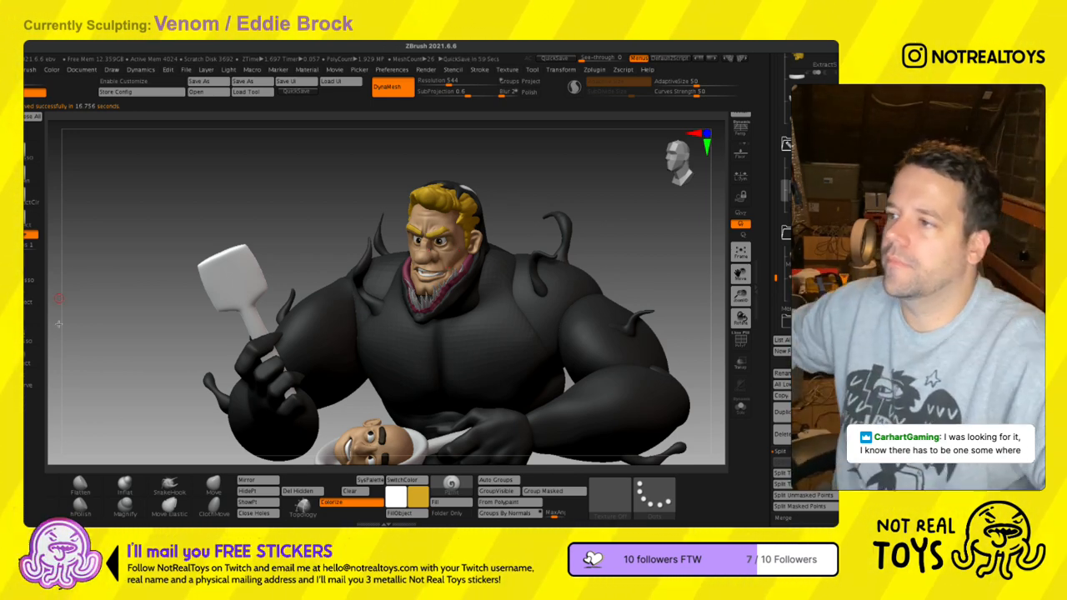
- Check the white eye patches from several angles and fill the whole hood with black to cover them
drag(595, 245, 519, 264)
mouse_move(542, 259)
alt+right_down()
mouse_move(470, 260)
mouse_move(477, 279)
mouse_move(454, 255)
mouse_move(490, 252)
mouse_move(486, 191)
mouse_move(479, 205)
alt+right_up()
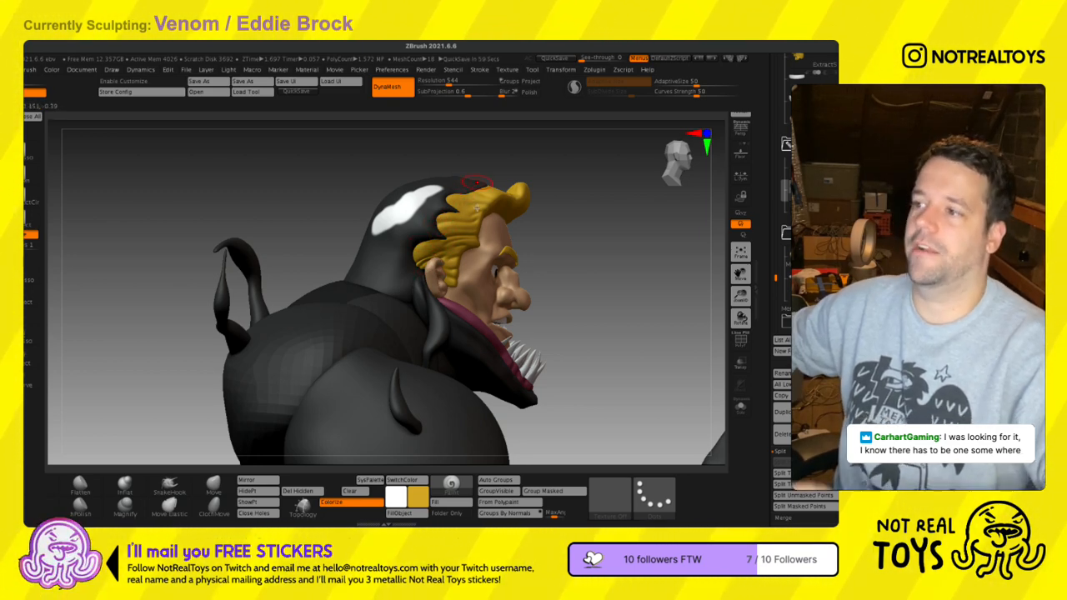
mouse_move(478, 207)
right_down()
mouse_move(467, 236)
mouse_move(464, 213)
right_up()
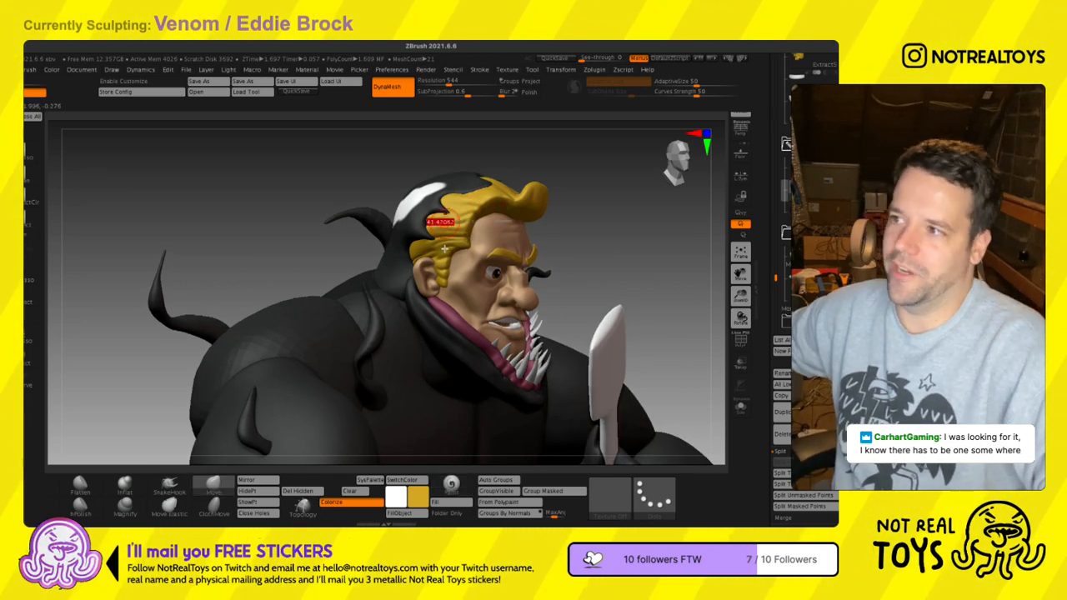
right_drag(473, 212, 526, 211)
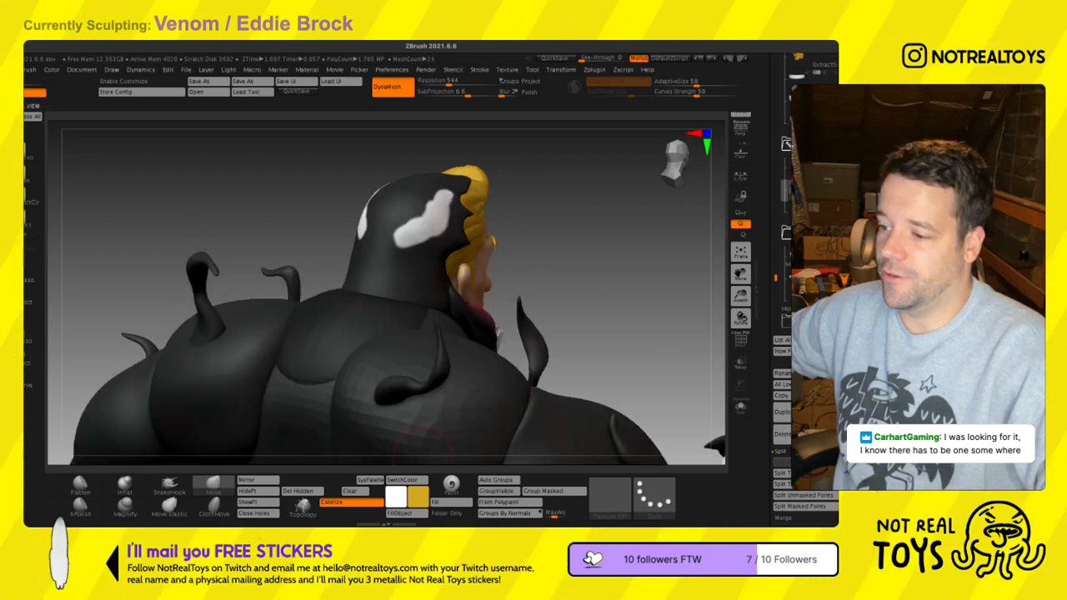
right_drag(423, 452, 408, 449)
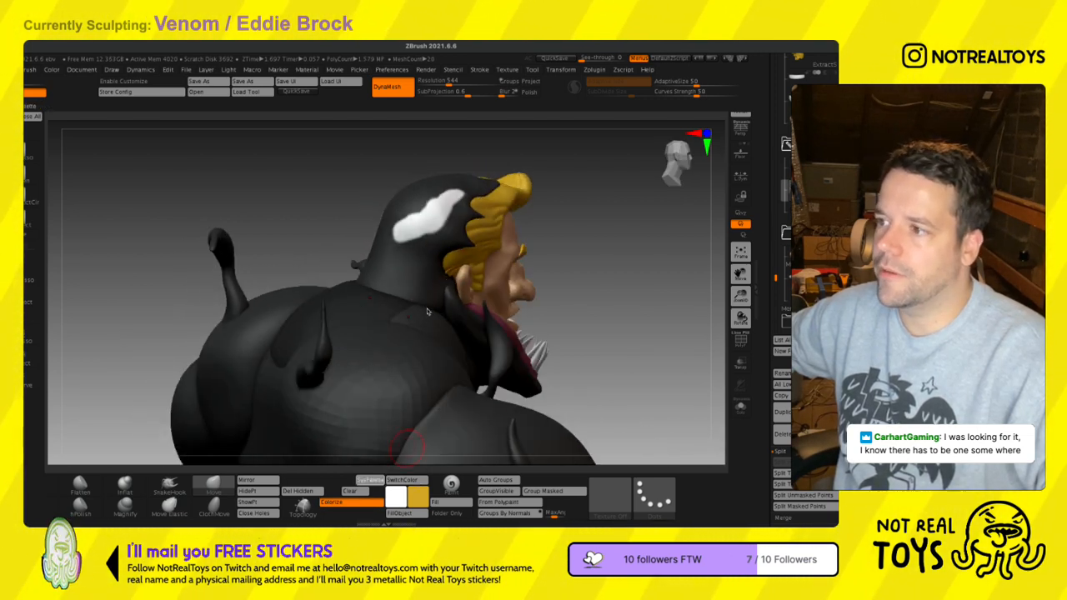
click(462, 349)
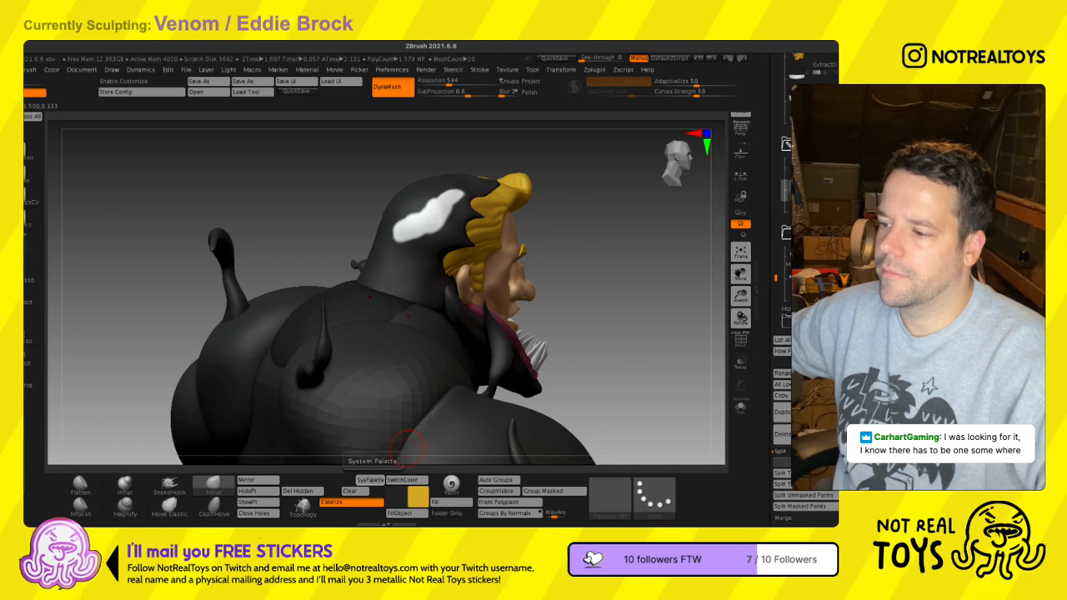
click(403, 514)
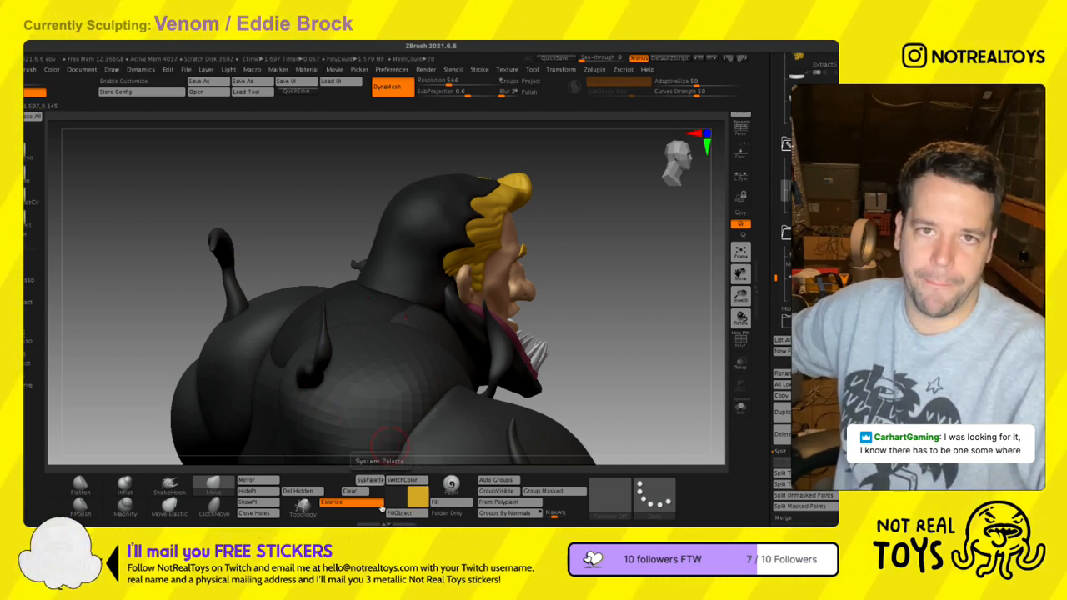
- Adjust the brush size and shape the back of the hood with the Move brush
key(s)
right_drag(426, 241, 449, 256)
key(s)
drag(449, 256, 442, 256)
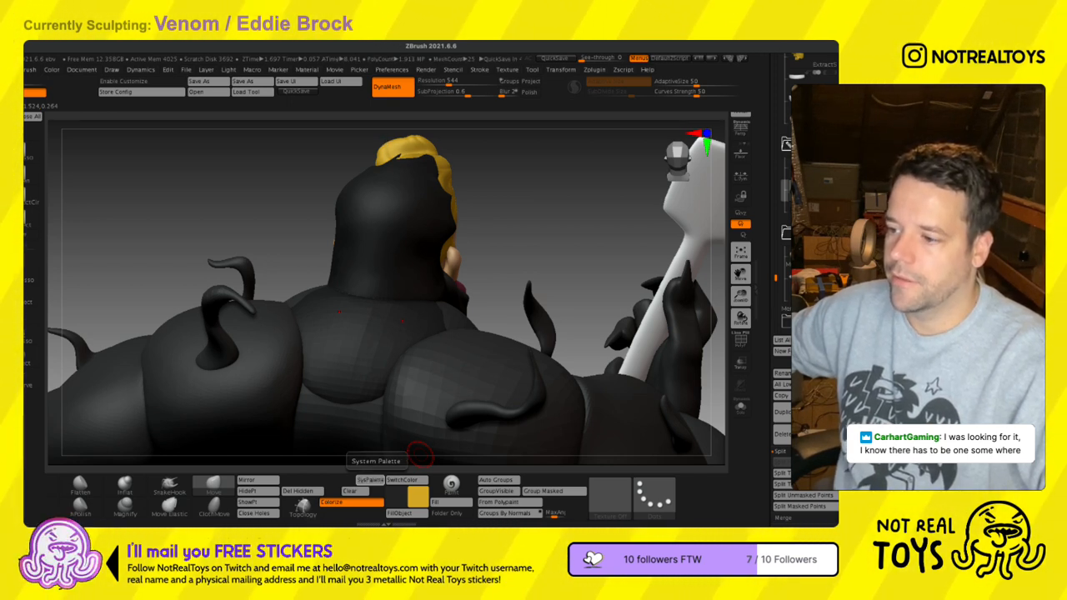
mouse_move(437, 235)
right_down()
mouse_move(405, 267)
mouse_move(427, 243)
right_up()
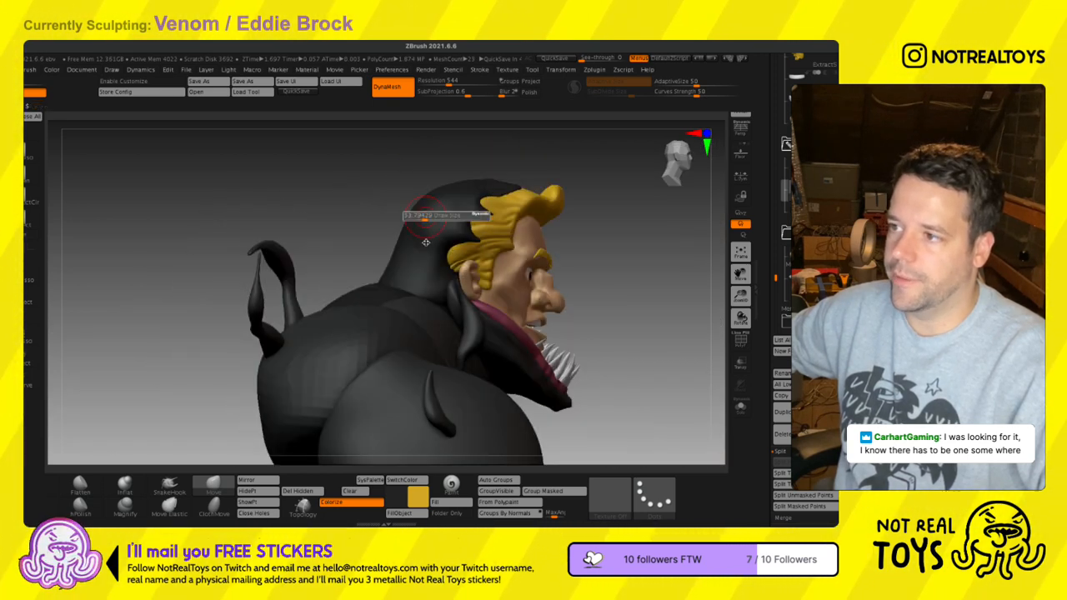
- Reshape the hood's drips along the hairline with the Move brush, checking them from the side, front and above
key(b)
key(m)
key(v)
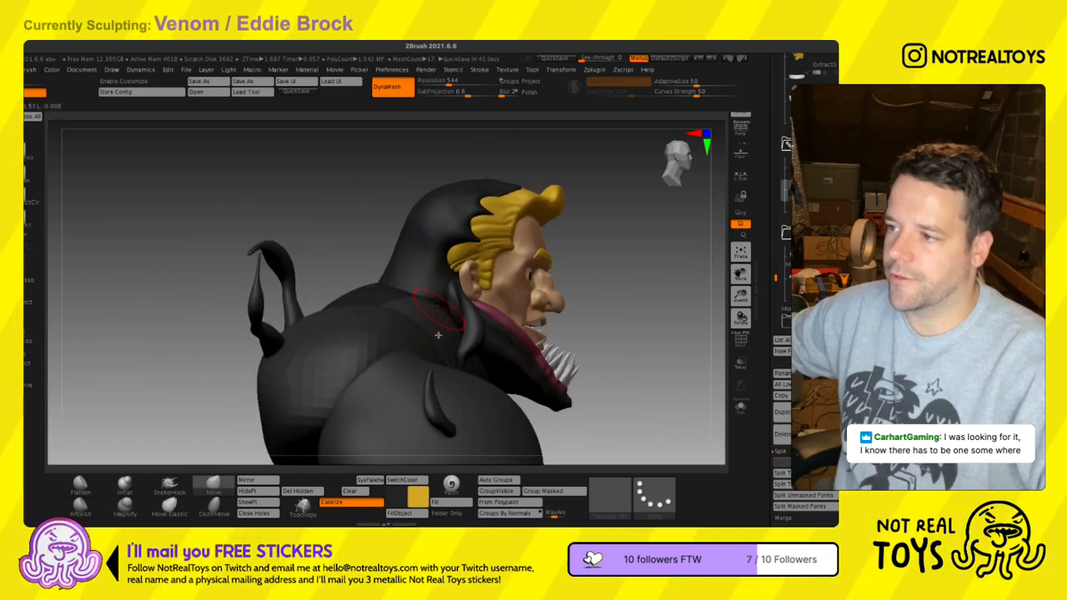
right_drag(437, 317, 481, 244)
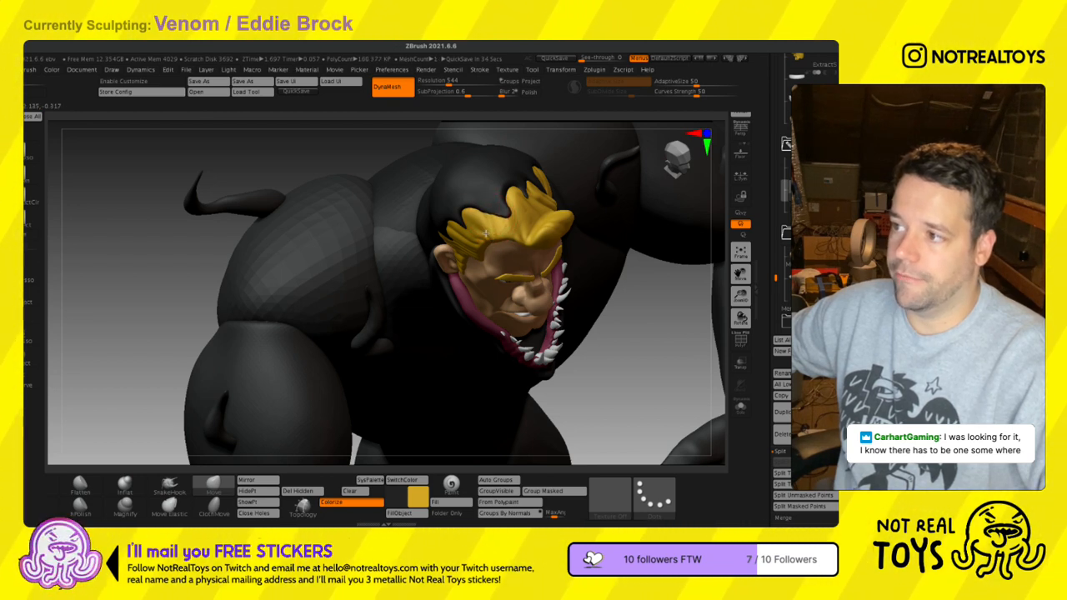
right_drag(484, 236, 490, 221)
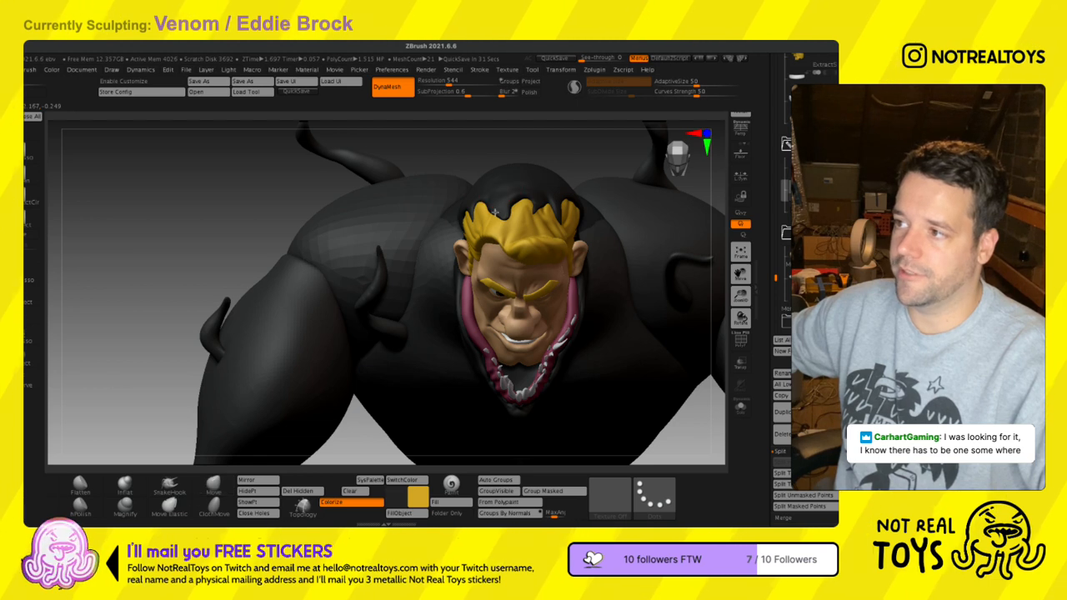
right_drag(503, 218, 506, 285)
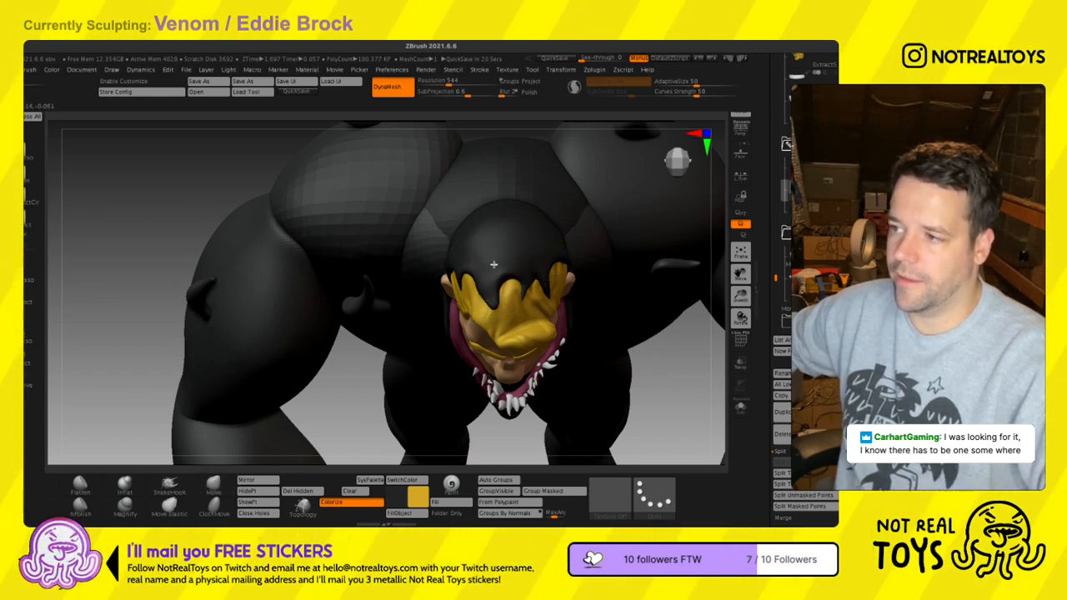
- Resize the Move brush and pull the hood's edge forward over the hair above the character's left ear
key(b)
key(m)
key(v)
mouse_move(507, 286)
right_down()
mouse_move(506, 246)
mouse_move(500, 355)
right_up()
key(s)
right_drag(443, 333, 402, 414)
mouse_move(293, 383)
right_down()
mouse_move(331, 382)
mouse_move(272, 369)
mouse_move(411, 333)
mouse_move(293, 345)
mouse_move(355, 314)
mouse_move(374, 284)
right_up()
key(s)
drag(375, 284, 355, 314)
key(s)
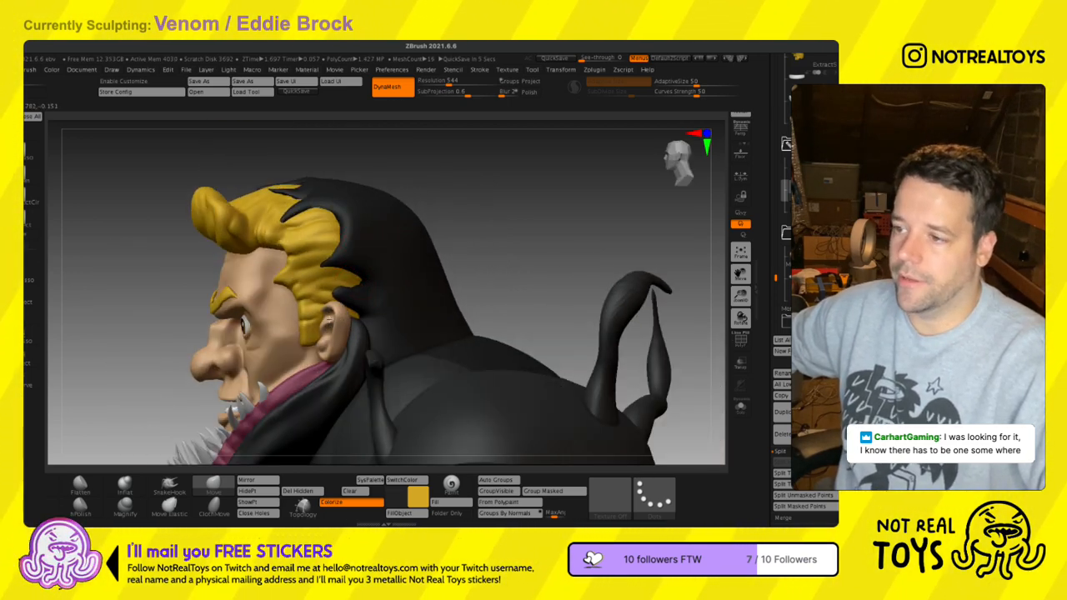
- Form additional pointed drips over the hair at the character's left temple with the Move brush and smooth them
key(s)
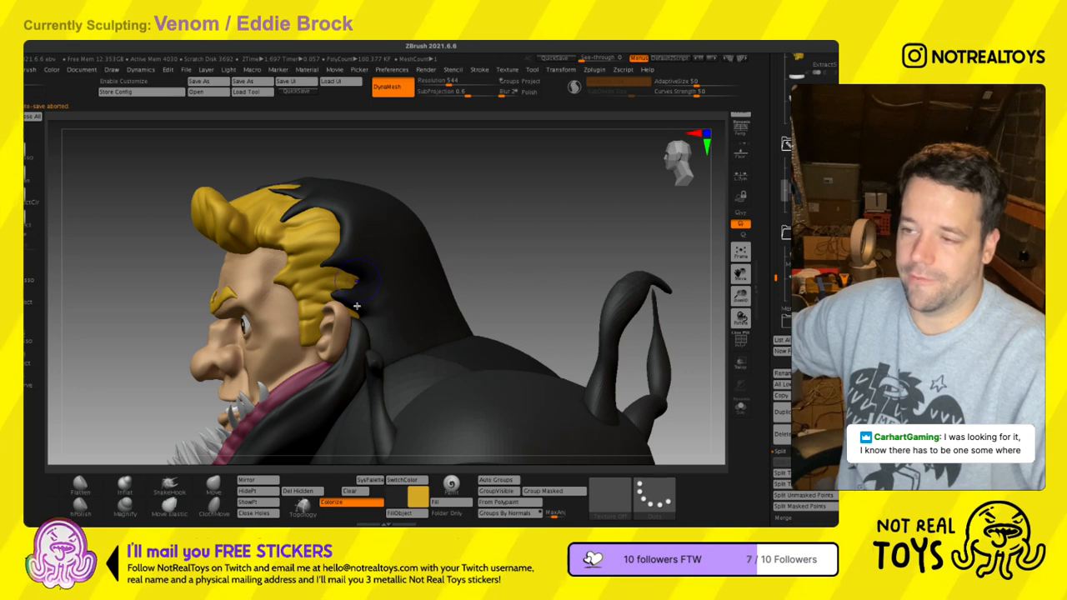
right_drag(324, 312, 354, 319)
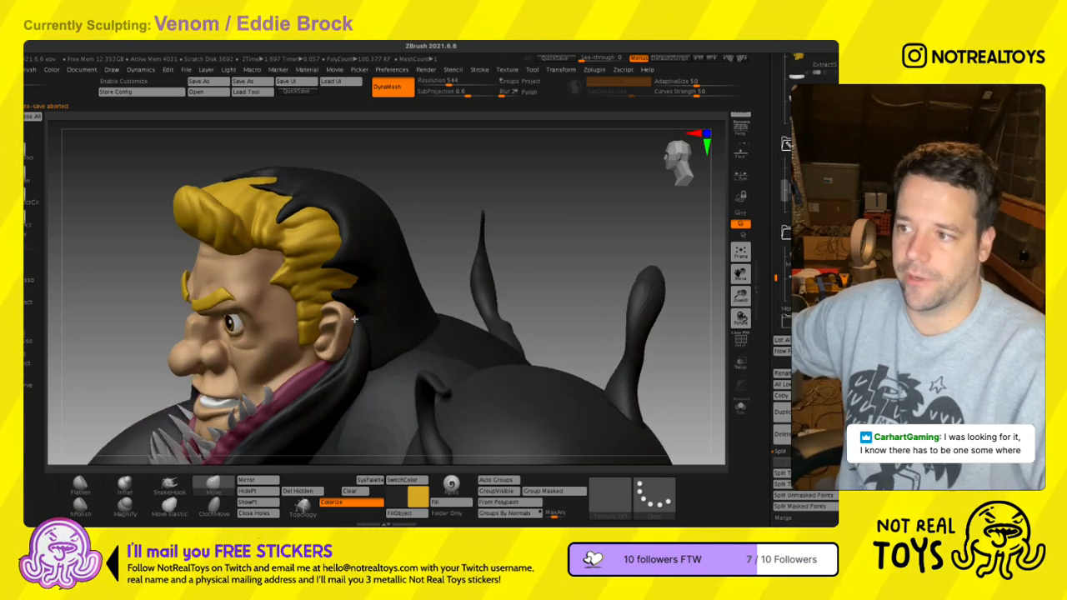
mouse_move(340, 249)
right_down()
mouse_move(336, 272)
mouse_move(337, 247)
right_up()
right_drag(278, 276, 318, 256)
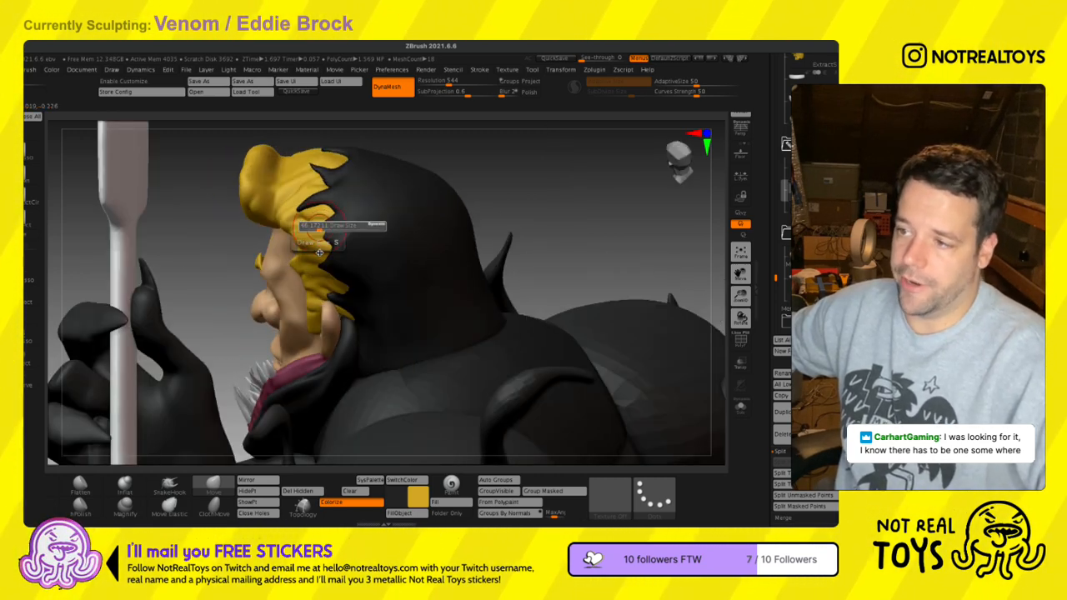
right_drag(315, 245, 324, 237)
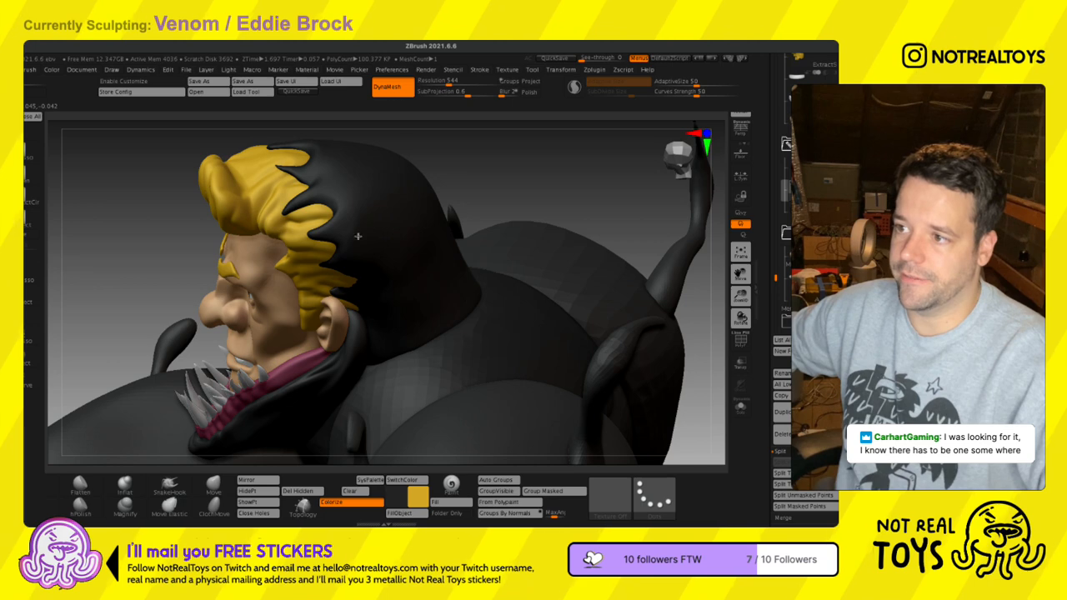
right_drag(381, 284, 347, 235)
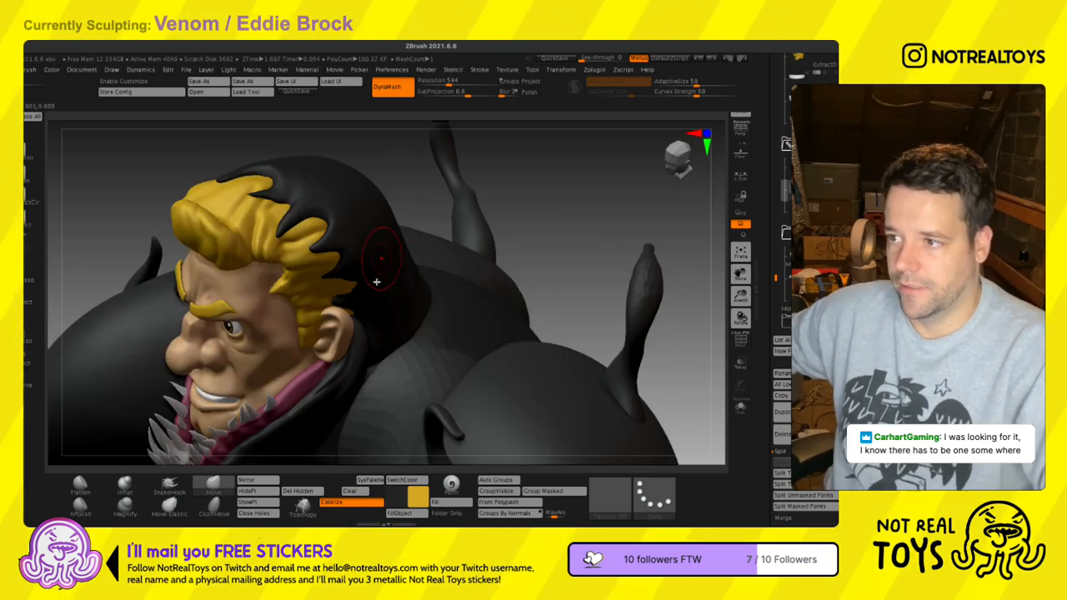
- Refine the hood's pointed drips over the hair on the character's left side and crown with the Move brush
key(b)
key(m)
key(v)
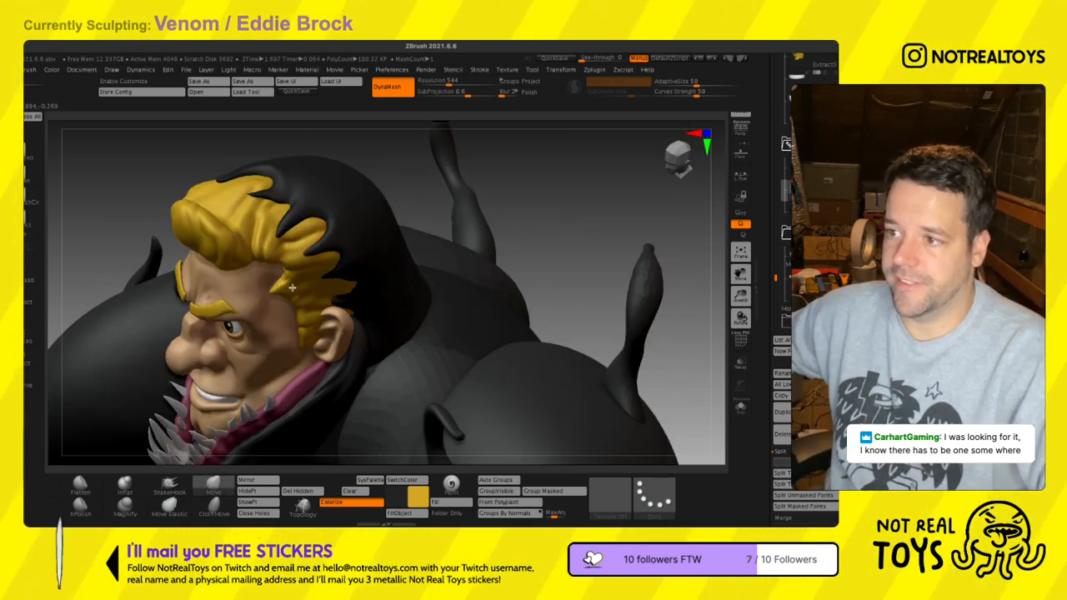
right_drag(310, 282, 338, 376)
right_drag(314, 459, 331, 244)
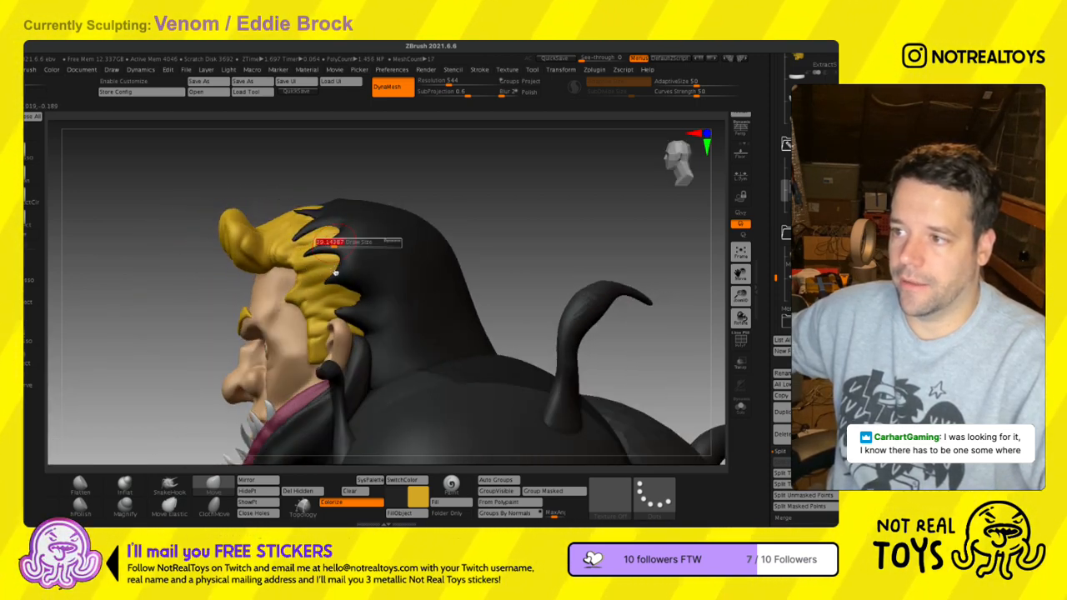
right_drag(369, 281, 406, 280)
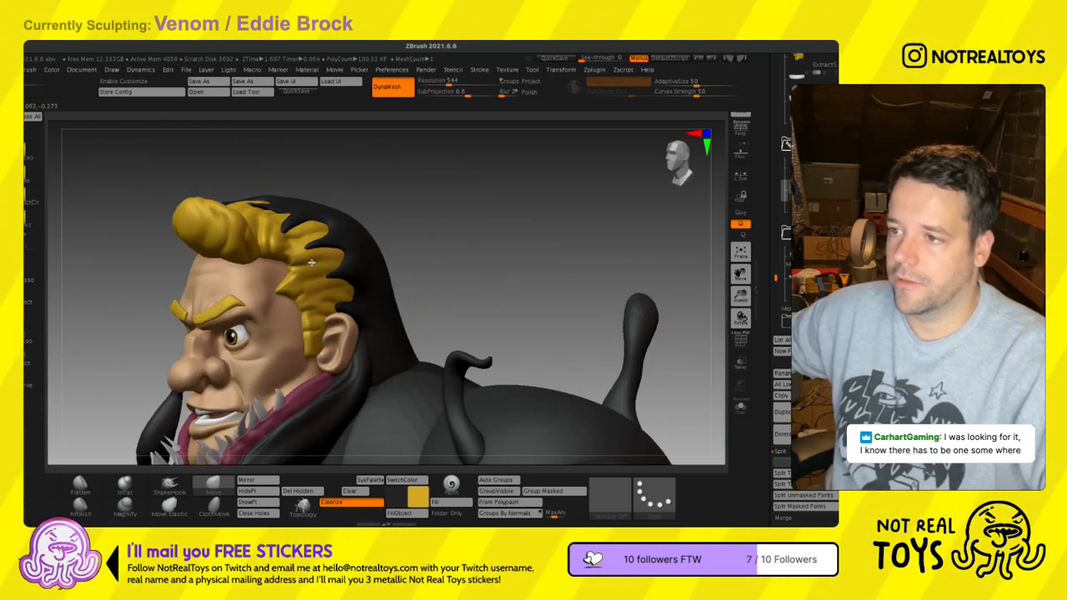
right_drag(311, 263, 316, 301)
right_drag(281, 259, 250, 237)
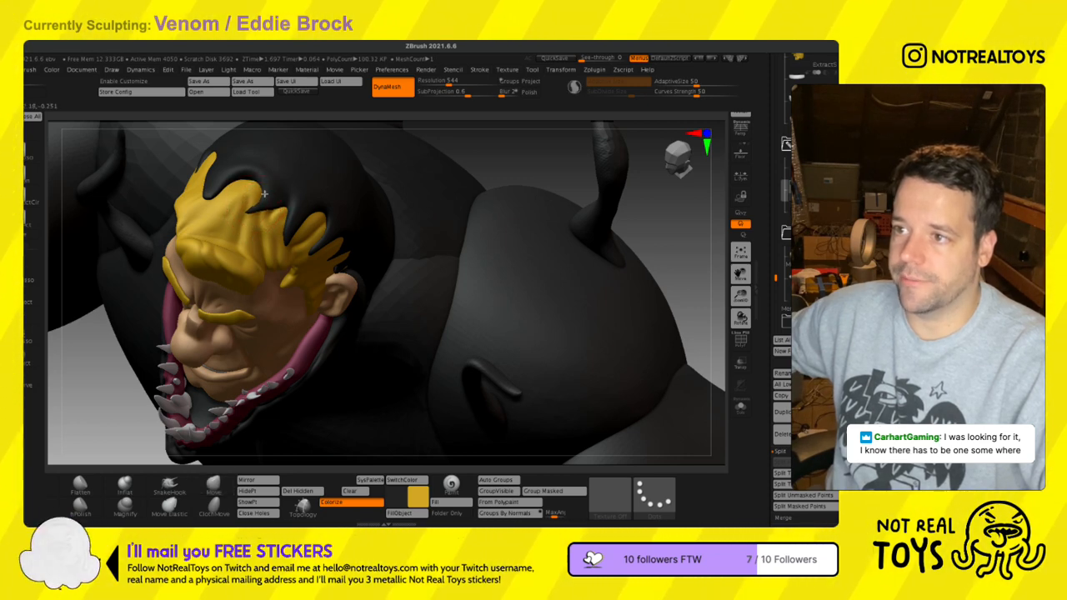
- Lengthen the pointed drips over the hair at the character's right temple and thicken them with the Inflate brush
right_drag(214, 220, 274, 298)
mouse_move(309, 225)
right_down()
mouse_move(344, 240)
mouse_move(342, 279)
right_up()
key(s)
alt+right_drag(390, 175, 337, 293)
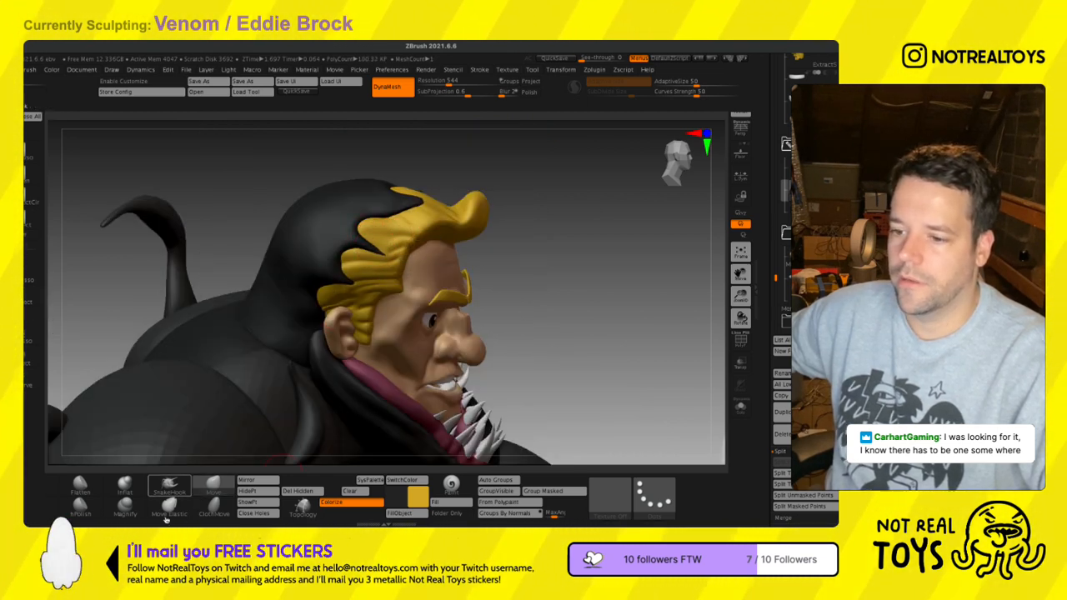
click(124, 484)
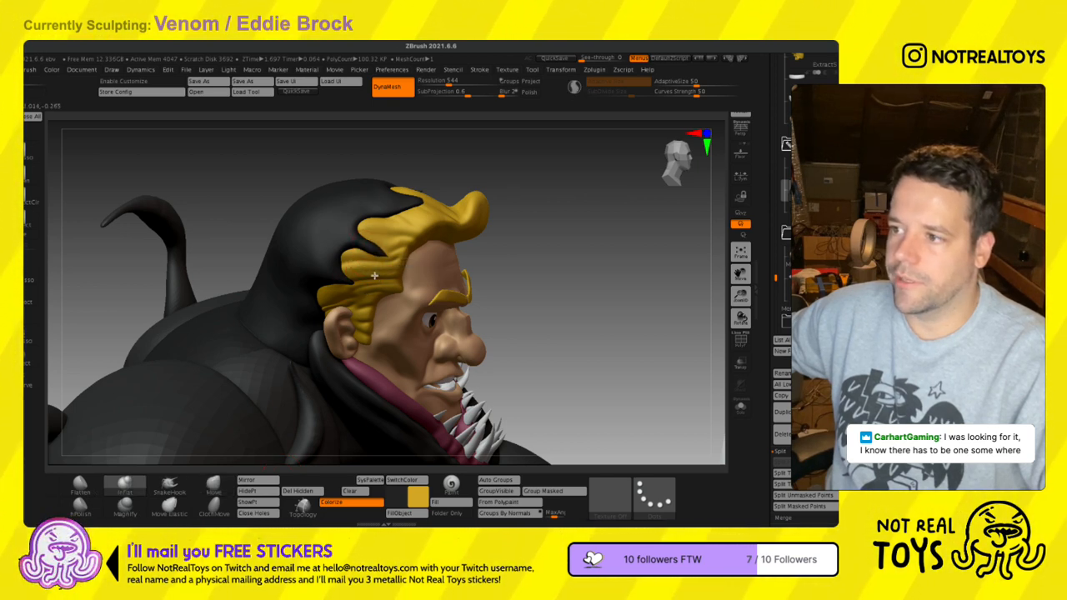
drag(291, 481, 376, 482)
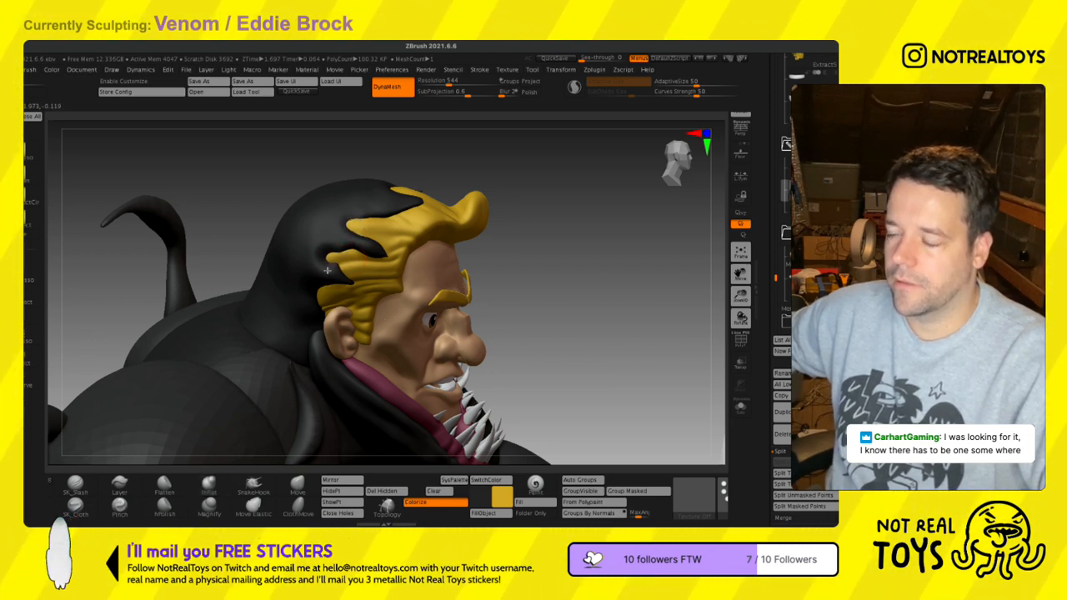
mouse_move(388, 288)
right_down()
mouse_move(374, 284)
mouse_move(395, 290)
right_up()
right_drag(311, 277, 377, 244)
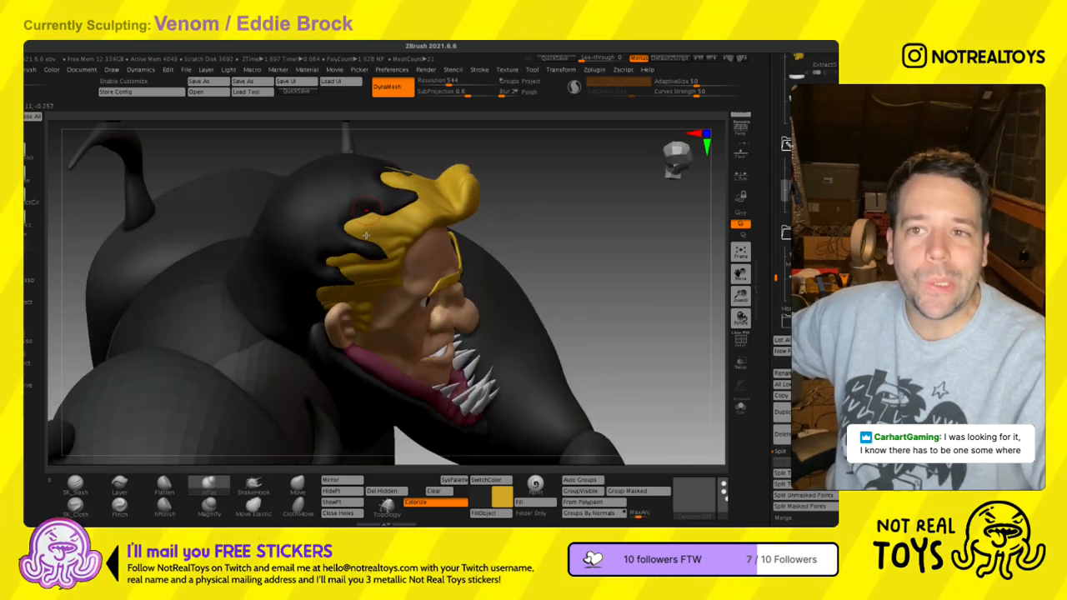
- Carve three small holes through the hood above and behind the character's left temple to expose the hair, smoothing around them
right_drag(349, 229, 486, 318)
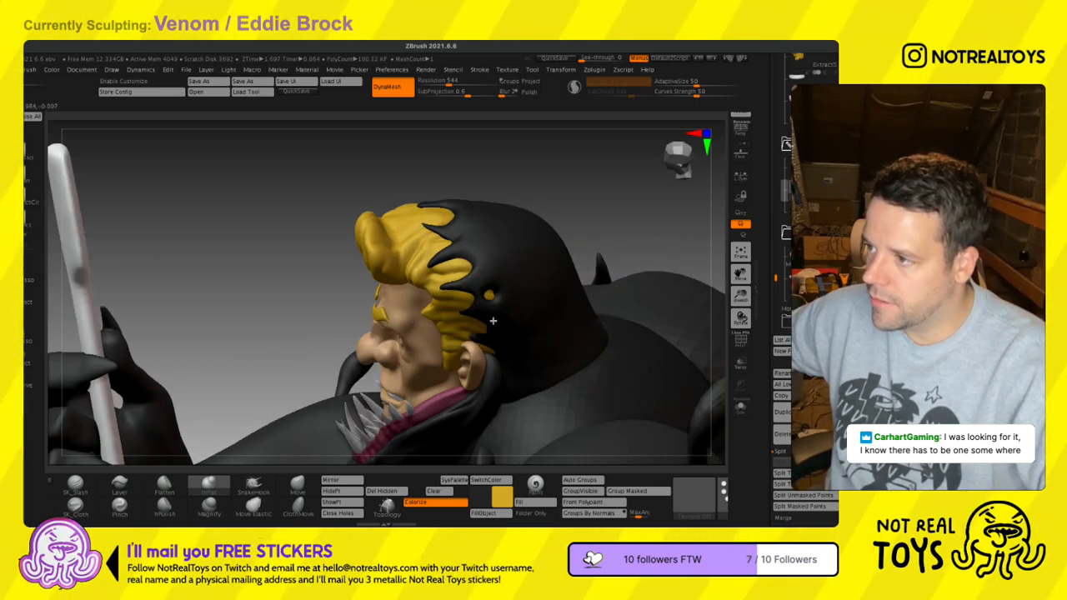
mouse_move(500, 315)
right_down()
mouse_move(522, 392)
mouse_move(492, 326)
right_up()
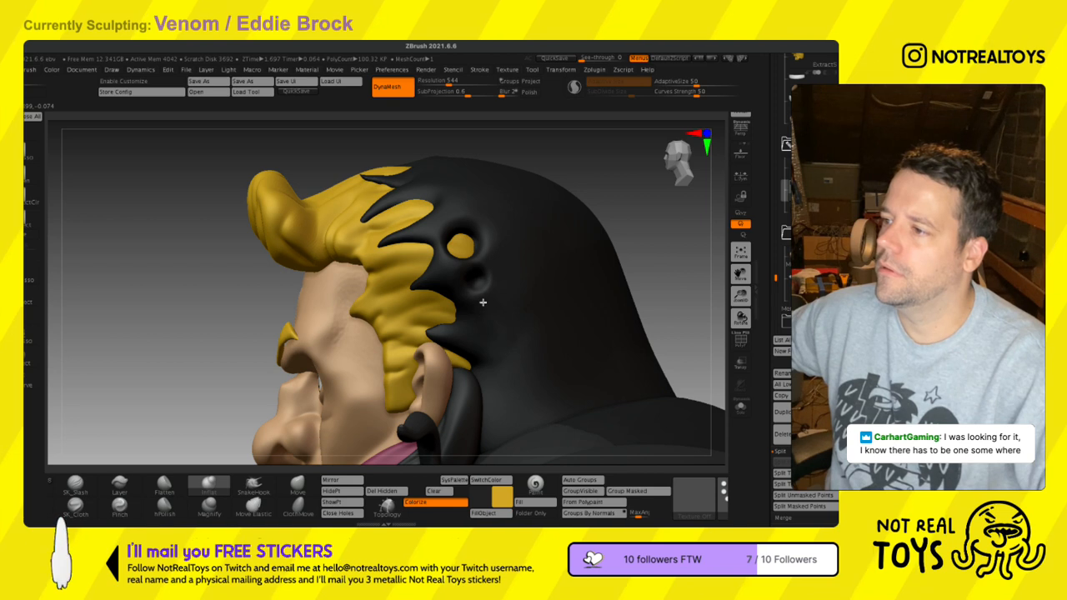
shift+drag(475, 305, 469, 297)
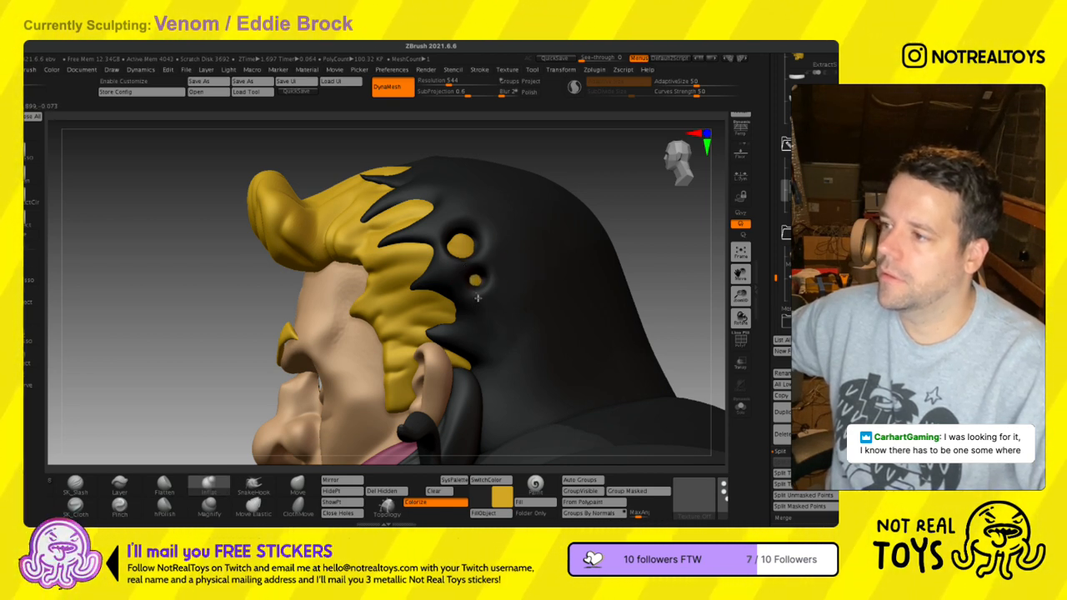
mouse_move(481, 311)
right_down()
mouse_move(490, 392)
mouse_move(489, 323)
mouse_move(455, 262)
right_up()
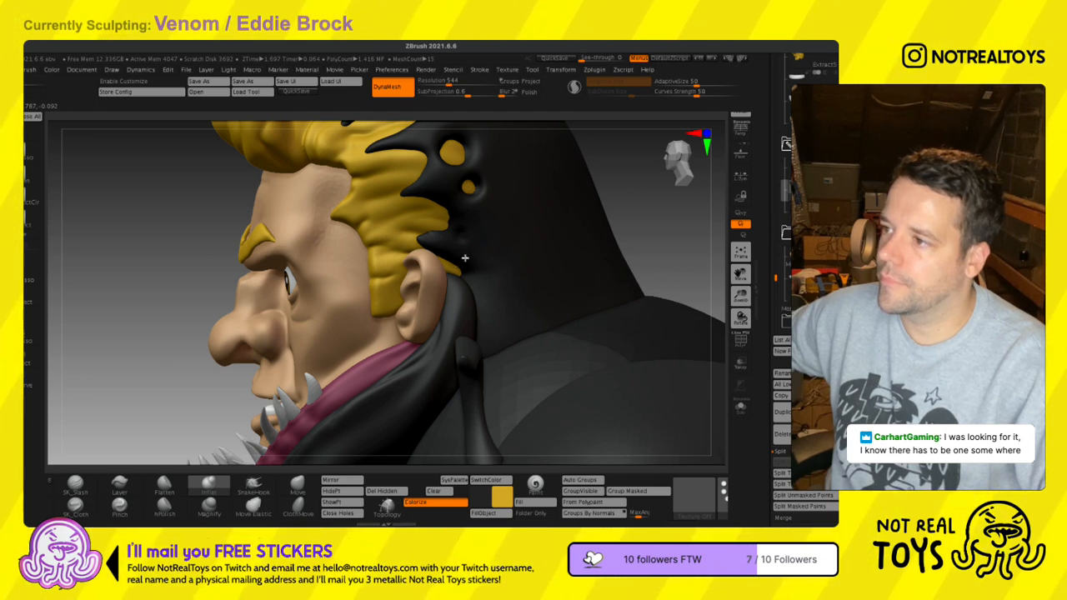
drag(394, 502, 581, 503)
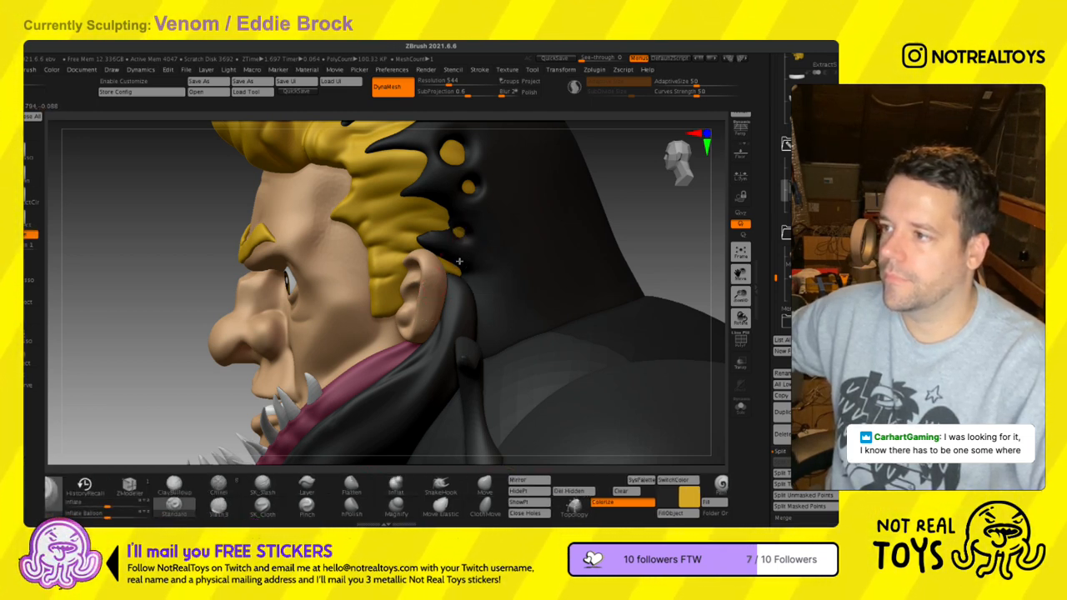
- Try to flatten the hood's drips at the character's right temple with the hPolish brush, and undo the stroke
mouse_move(479, 288)
ctrl+right_down()
mouse_move(488, 279)
mouse_move(515, 294)
mouse_move(415, 191)
mouse_move(403, 275)
ctrl+right_up()
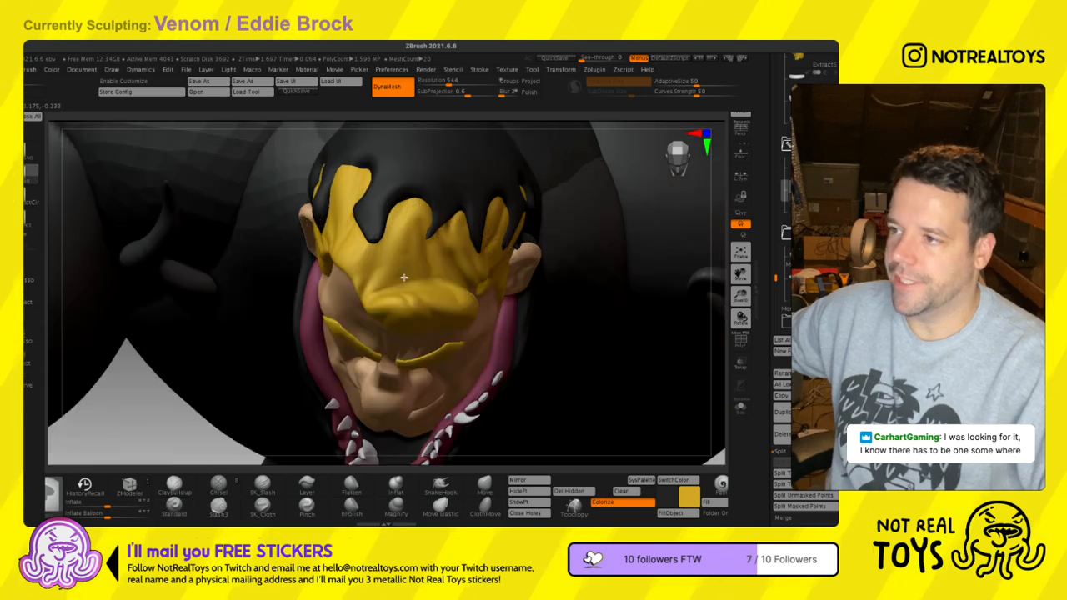
ctrl+right_drag(404, 204, 401, 187)
alt+click(401, 188)
mouse_move(317, 125)
alt+right_down()
mouse_move(311, 202)
mouse_move(338, 301)
mouse_move(361, 332)
alt+right_up()
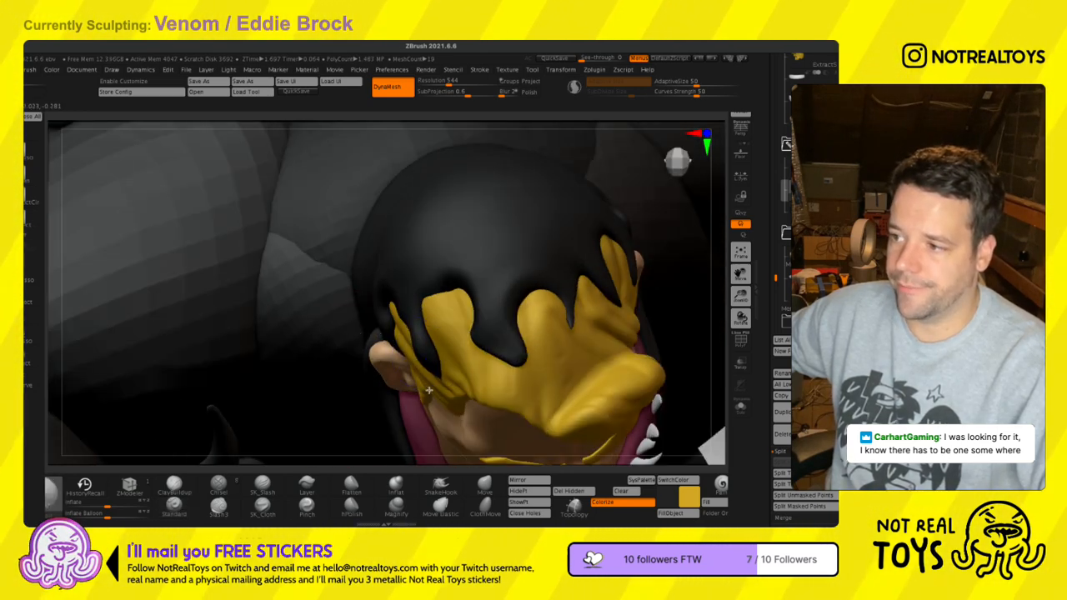
click(351, 506)
mouse_move(429, 344)
right_down()
mouse_move(442, 338)
mouse_move(462, 359)
right_up()
drag(430, 360, 401, 352)
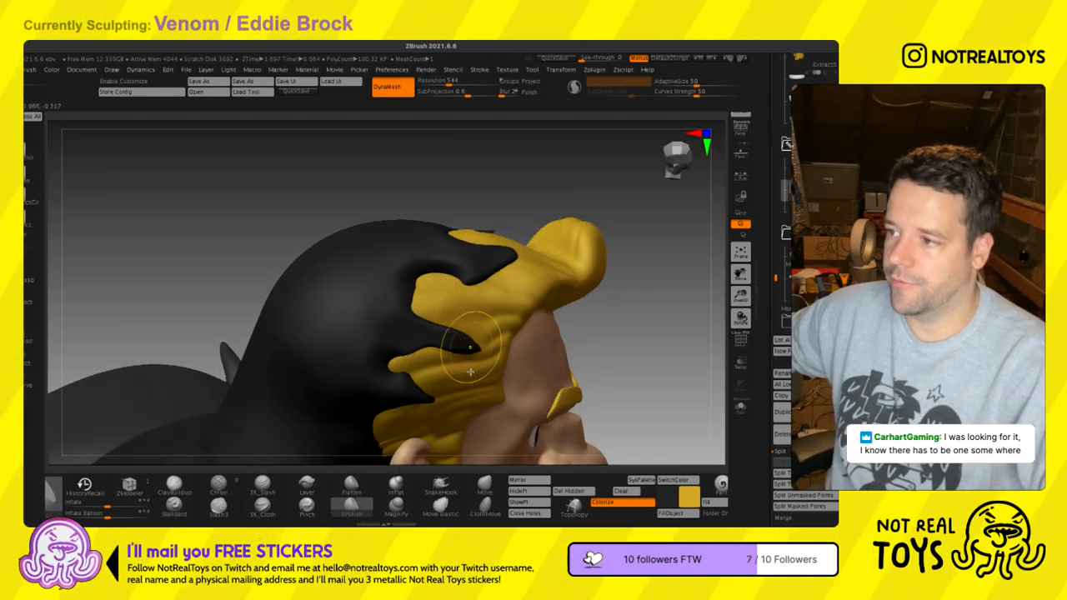
key(ctrl+z)
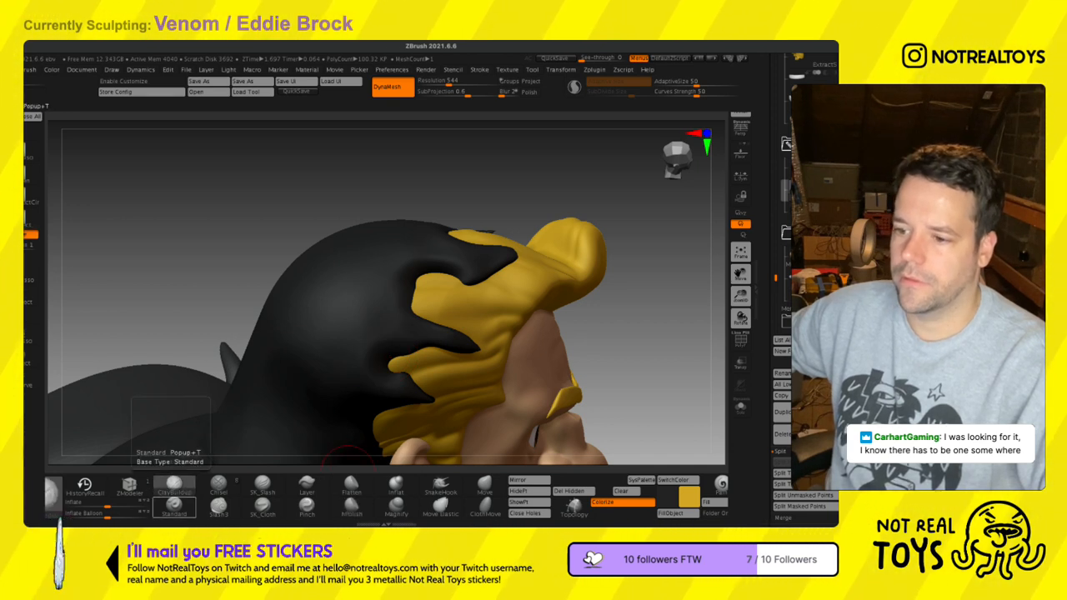
- Carve a hole through the hood above the character's right temple with the Standard brush and smooth its rim
click(174, 506)
key(s)
right_drag(400, 318, 405, 316)
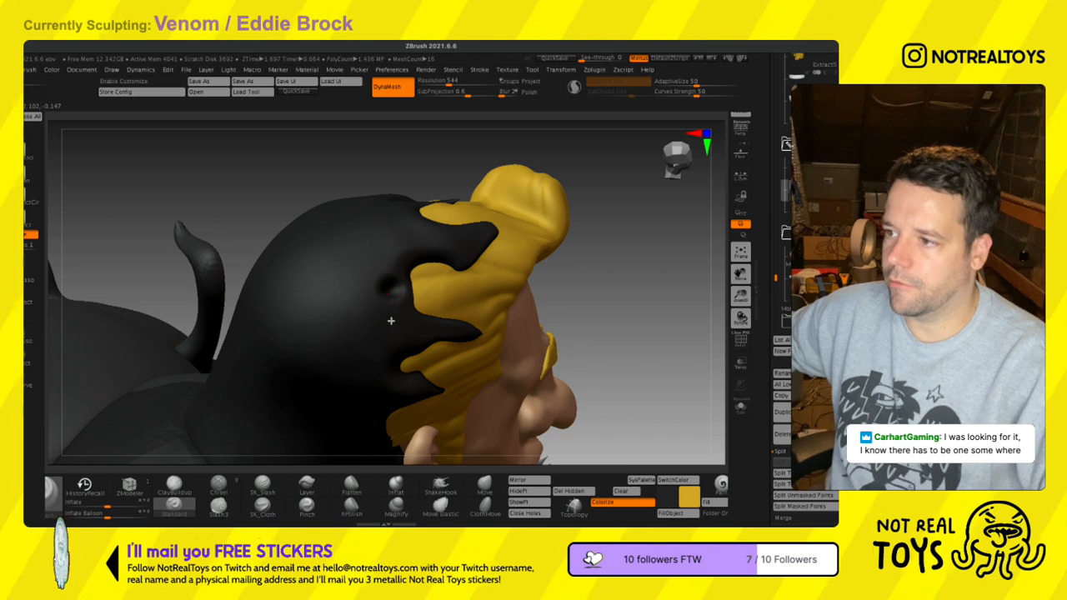
mouse_move(382, 323)
shift+mouse_down()
mouse_move(383, 313)
mouse_move(361, 314)
shift+mouse_up()
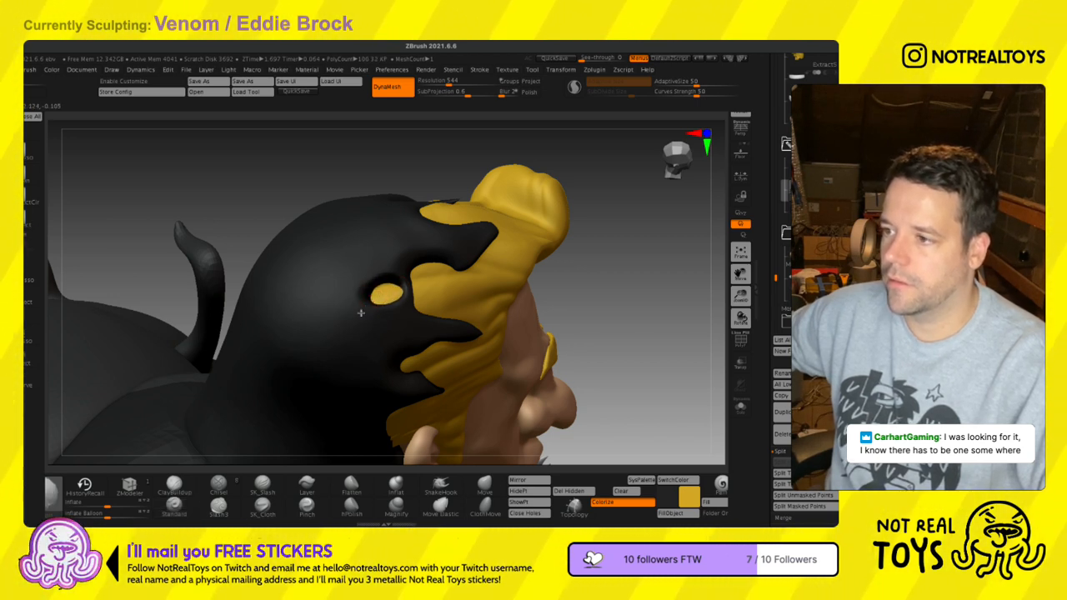
right_drag(361, 314, 371, 347)
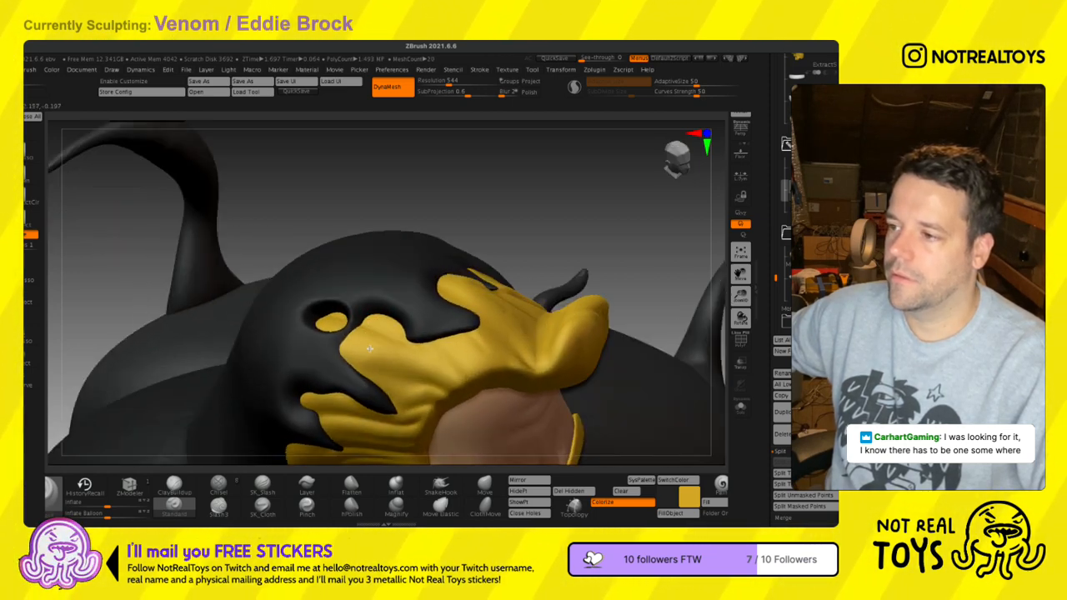
- Open small holes in the central forehead drip and the neighbouring drips, and check the hood from the whole figure's view
right_drag(441, 350, 440, 352)
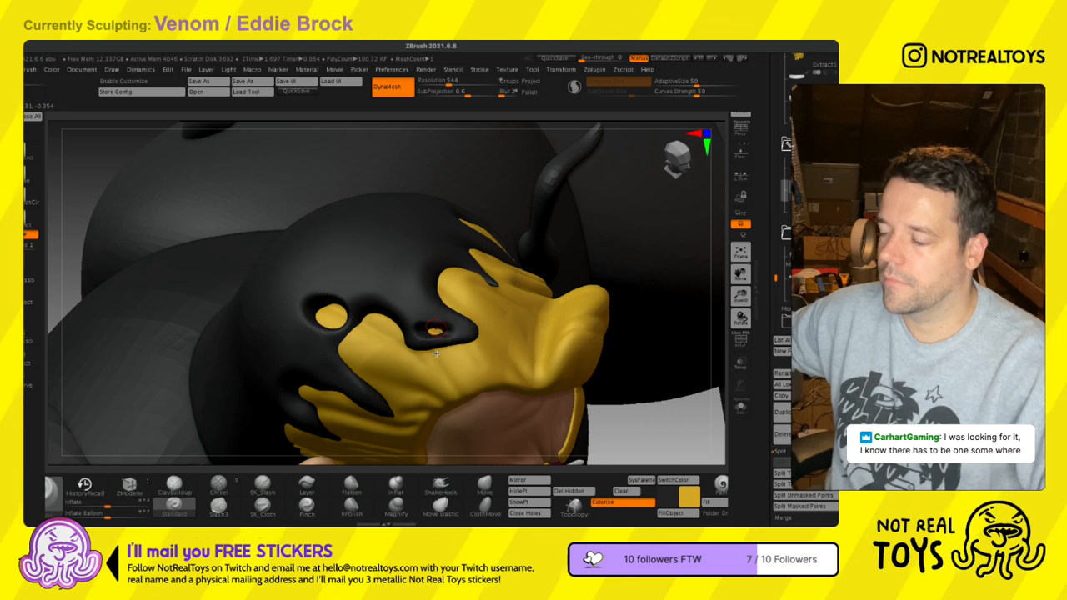
mouse_move(444, 356)
right_down()
mouse_move(428, 349)
mouse_move(440, 348)
right_up()
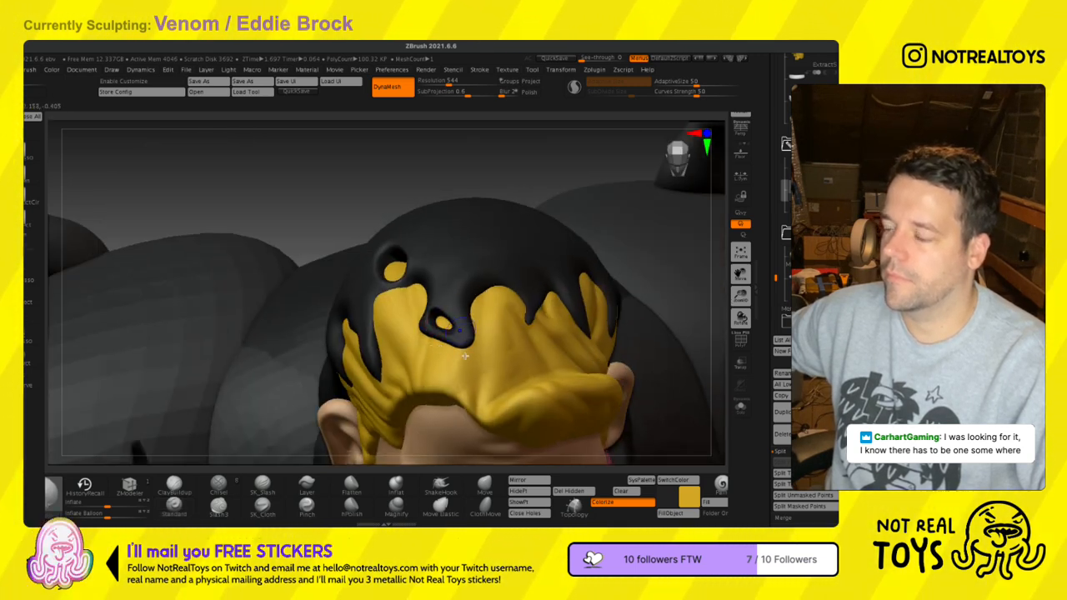
mouse_move(510, 310)
right_down()
mouse_move(488, 305)
mouse_move(527, 307)
right_up()
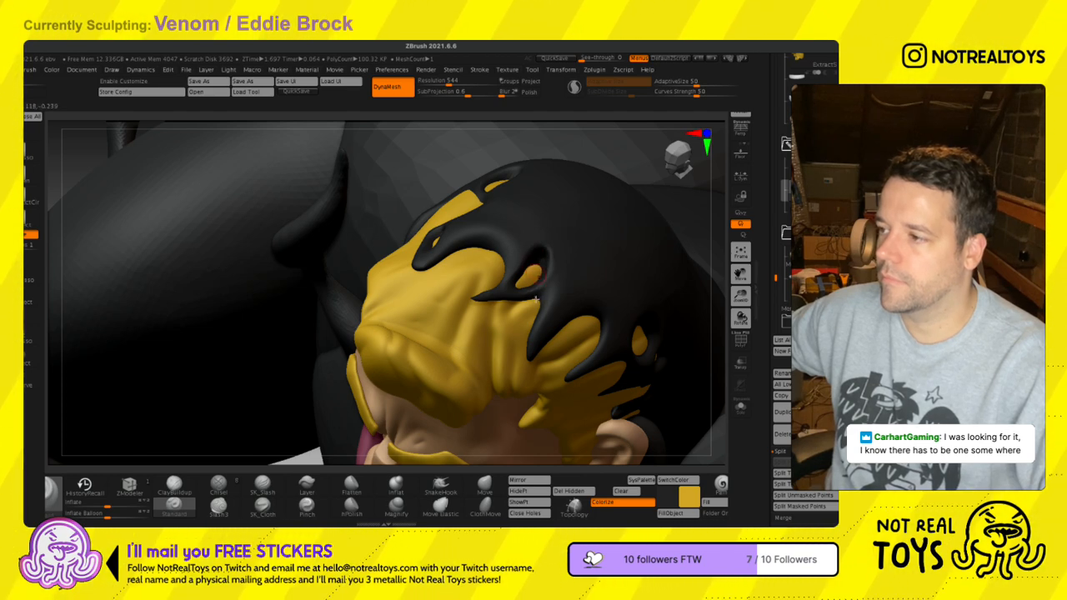
ctrl+right_drag(532, 225, 525, 363)
mouse_move(510, 367)
alt+mouse_down()
mouse_move(478, 367)
mouse_move(475, 395)
mouse_move(464, 395)
alt+mouse_up()
ctrl+right_drag(457, 370, 486, 333)
alt+right_drag(419, 459, 368, 389)
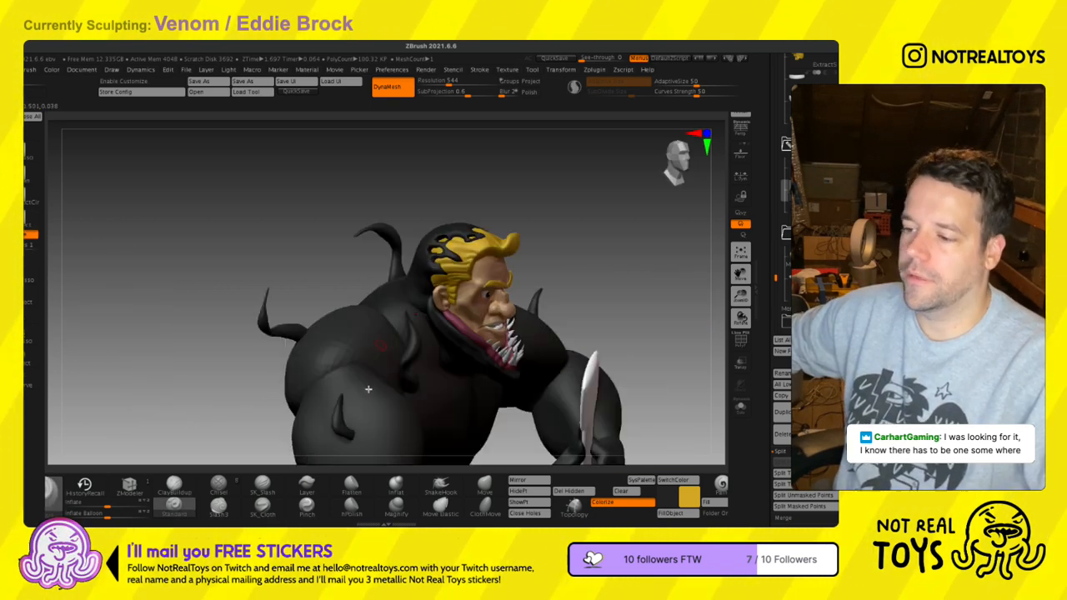
- Polish the hood around the holes on the character's right side with hPolish and remesh it with DynaMesh
click(350, 505)
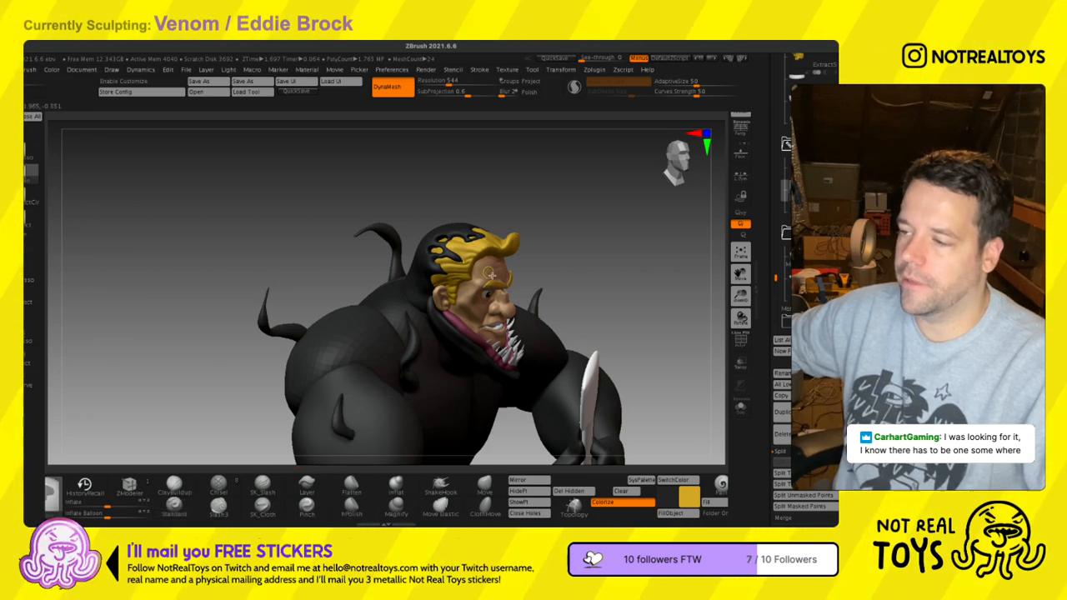
ctrl+right_drag(486, 305, 512, 409)
right_drag(349, 242, 400, 263)
mouse_move(369, 249)
mouse_down()
mouse_move(356, 288)
mouse_move(337, 262)
mouse_up()
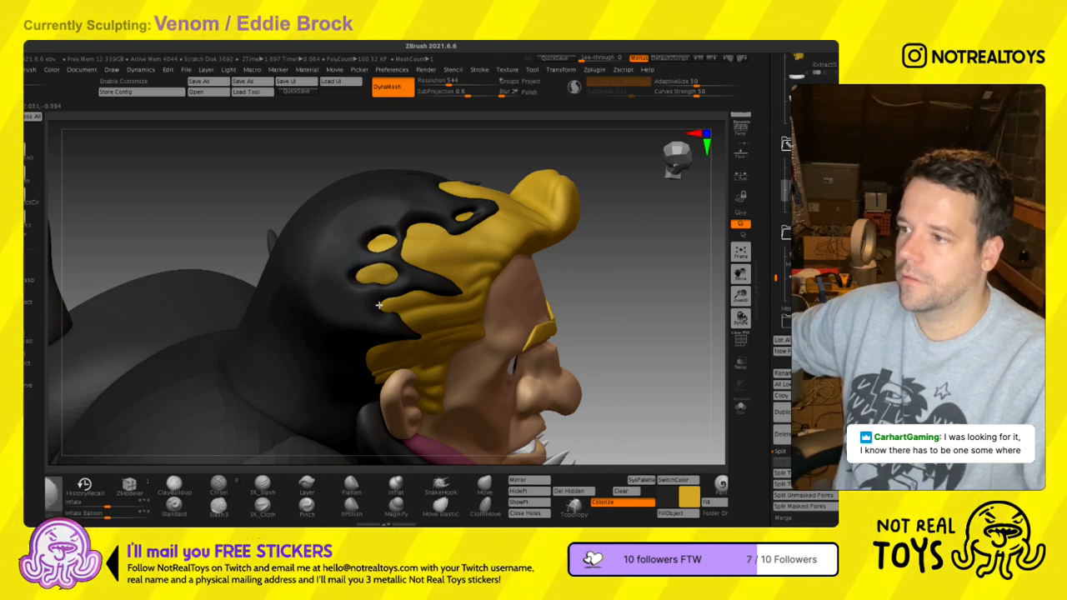
key(ctrl)
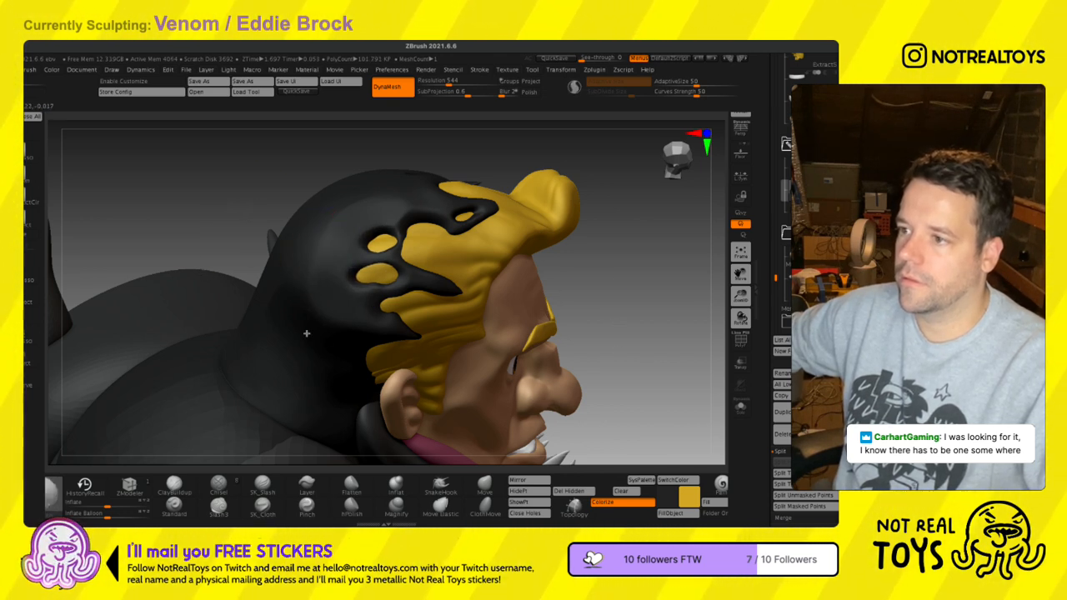
- Clean up the rims and webbing between the holes and drips on the hood's right side
right_drag(374, 318, 271, 308)
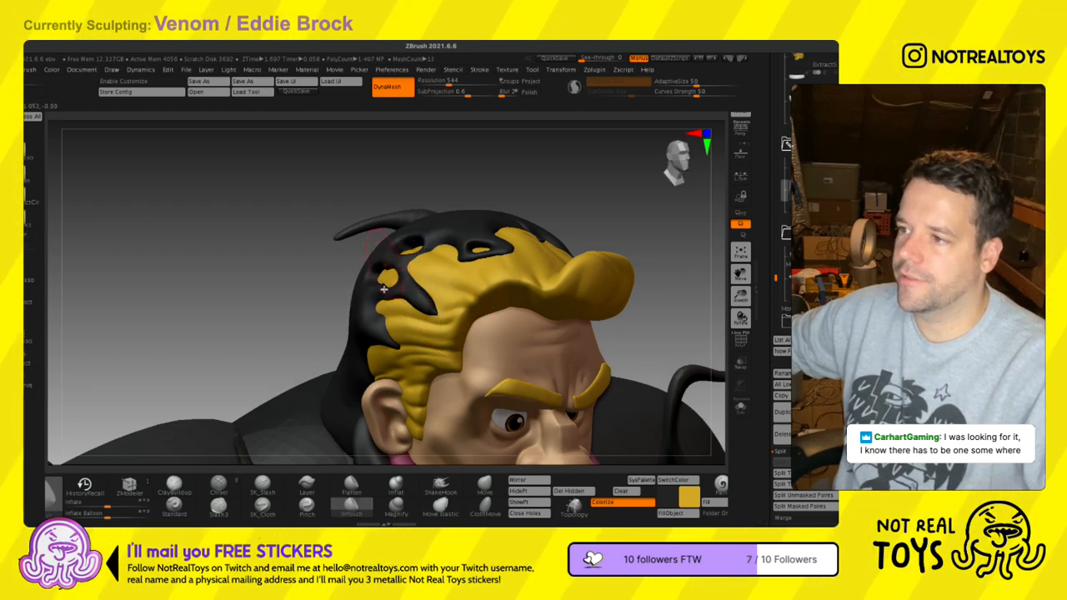
right_drag(458, 349, 404, 254)
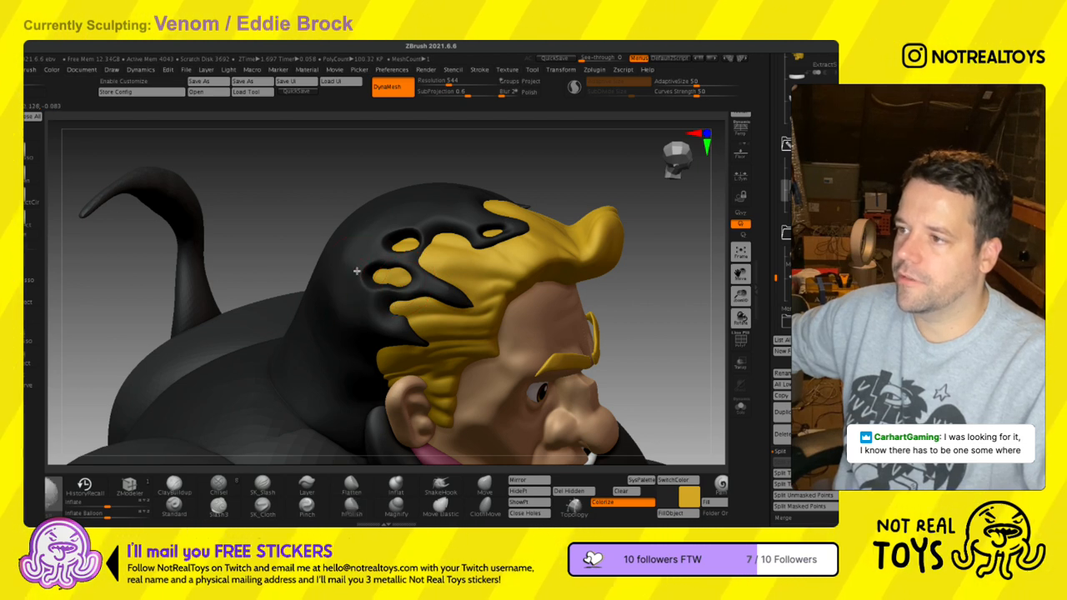
right_drag(399, 321, 442, 284)
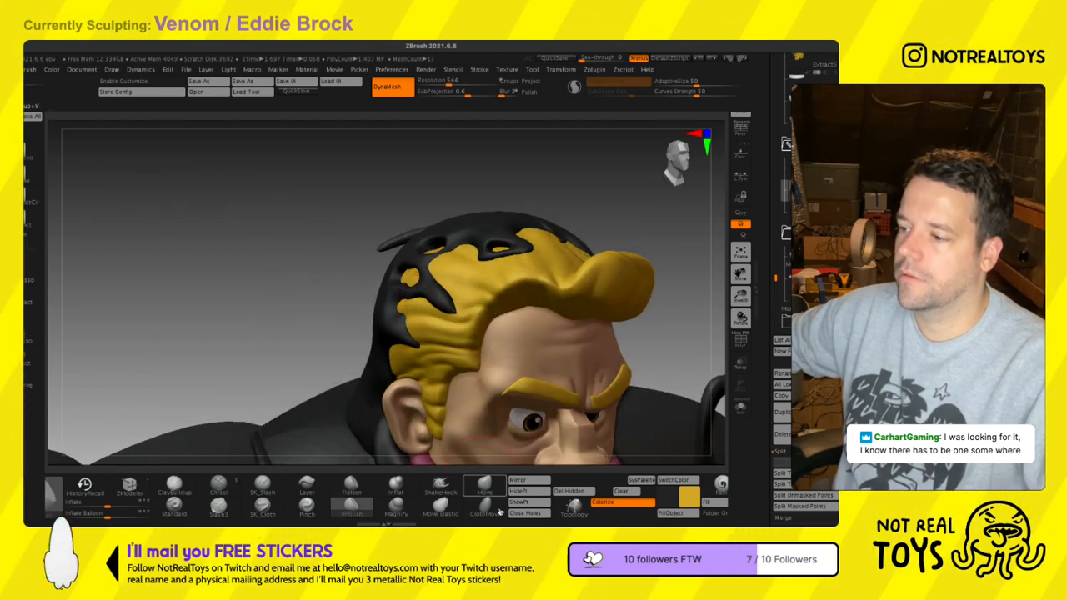
mouse_move(447, 284)
mouse_down()
mouse_move(455, 271)
mouse_move(466, 284)
mouse_up()
mouse_move(466, 284)
right_down()
mouse_move(450, 286)
mouse_move(473, 288)
right_up()
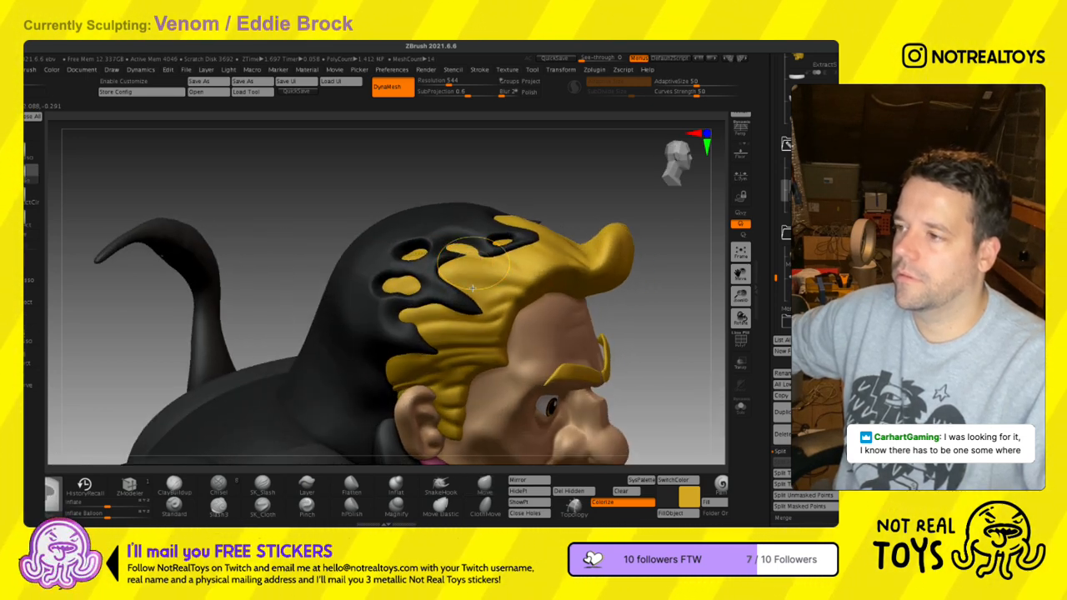
- Resize the Move brush and pull the symbiote strands together across the gap behind the central forehead drip
key(b)
key(m)
key(v)
key(s)
drag(473, 287, 467, 280)
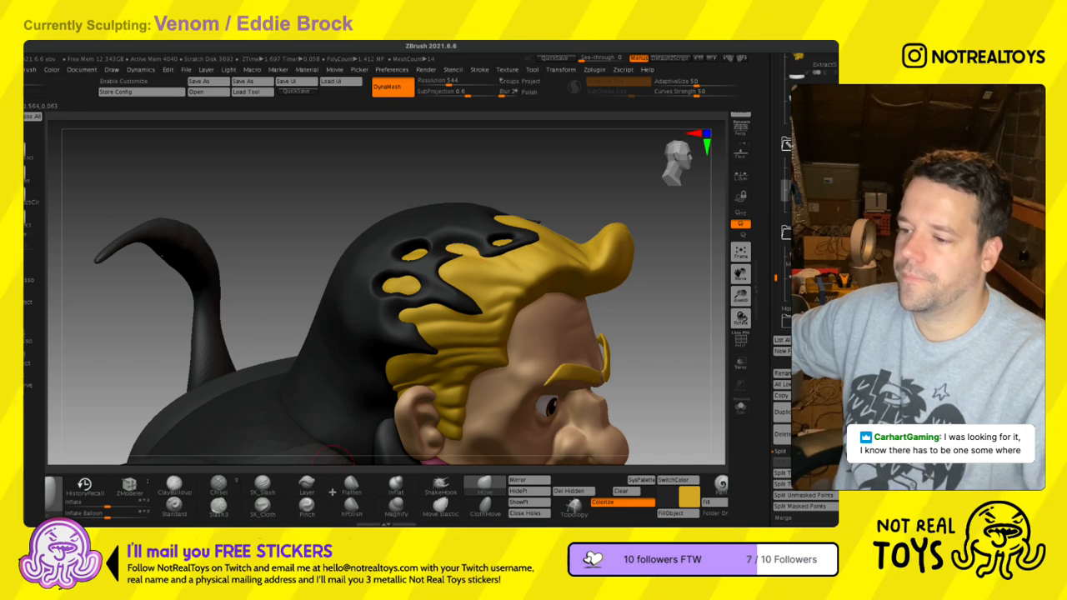
- Polish the drips and hole rims along the front hairline with the hPolish brush, working from several angles
key(b)
key(h)
key(p)
right_drag(464, 266, 471, 162)
mouse_move(491, 266)
right_down()
mouse_move(528, 372)
mouse_move(493, 256)
right_up()
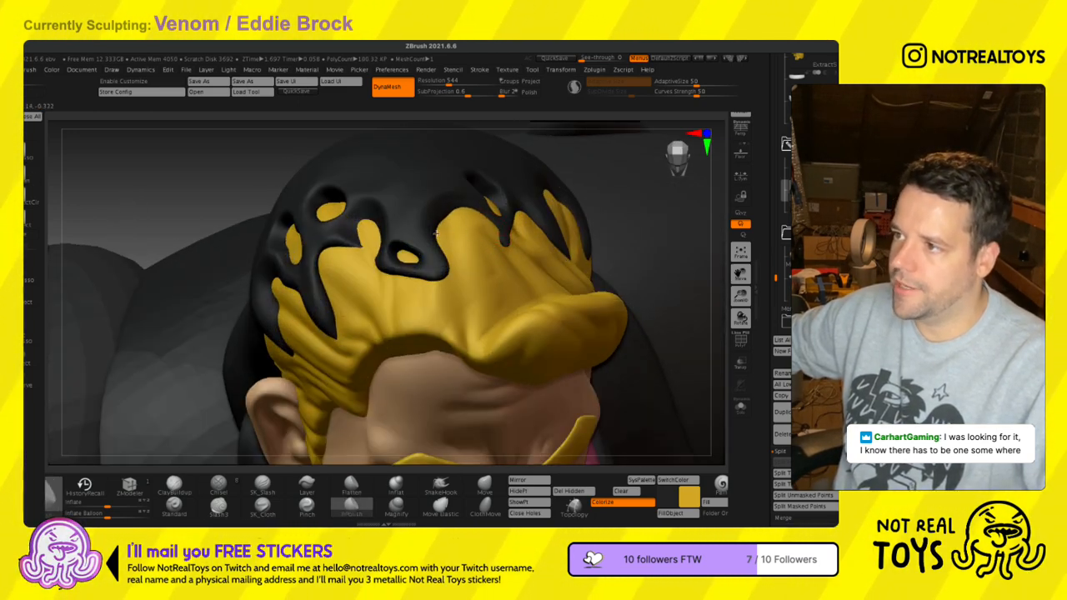
right_drag(428, 247, 400, 267)
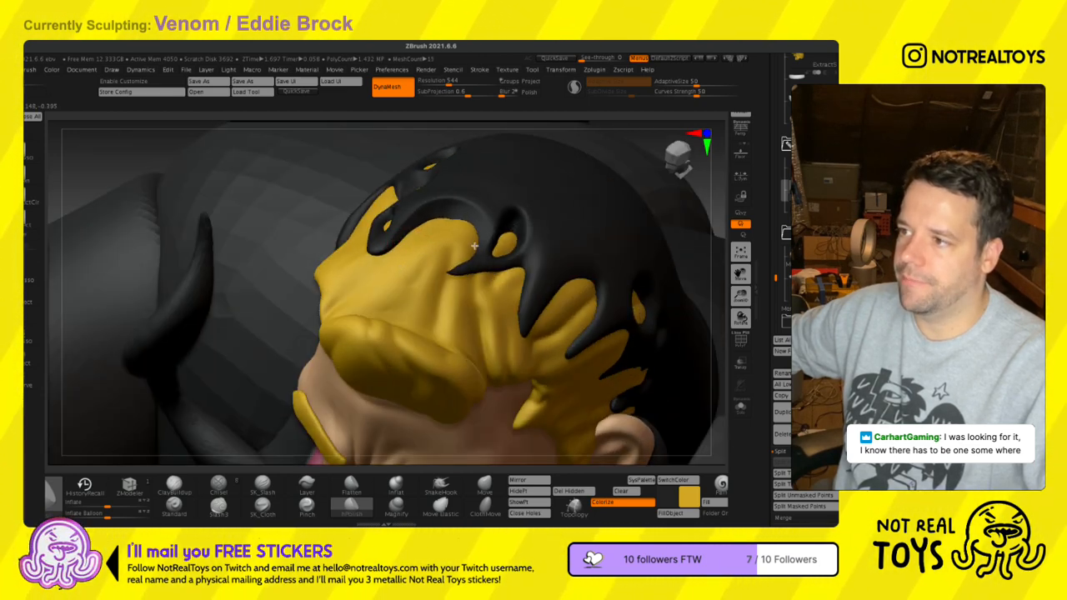
right_drag(474, 245, 476, 226)
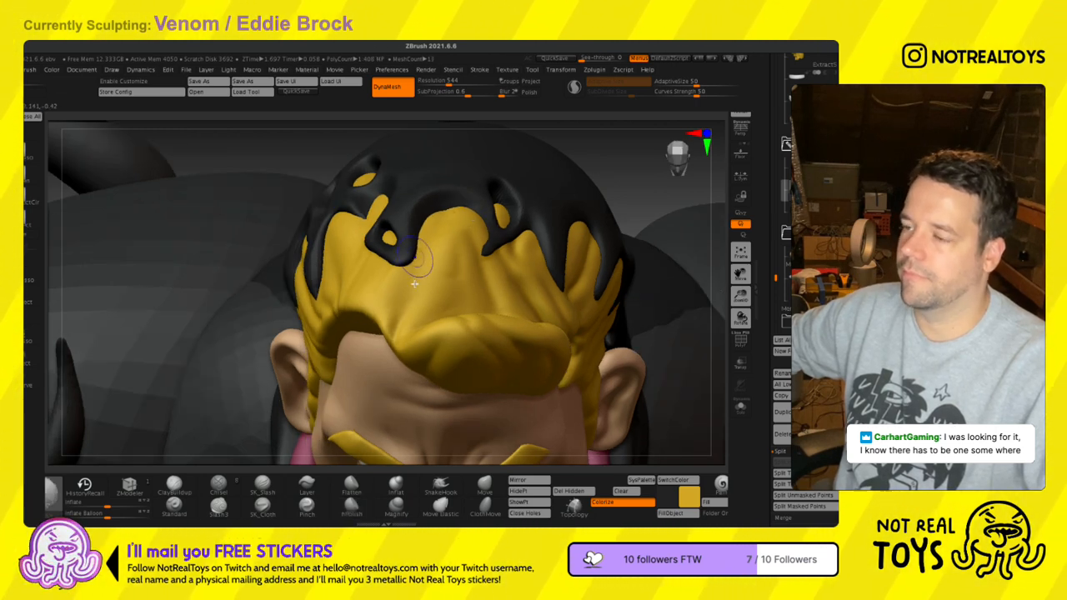
- Reshape the central forehead drip and the rim of its hole with the Move brush, resizing the brush as needed
right_drag(414, 284, 399, 266)
key(b)
key(m)
key(v)
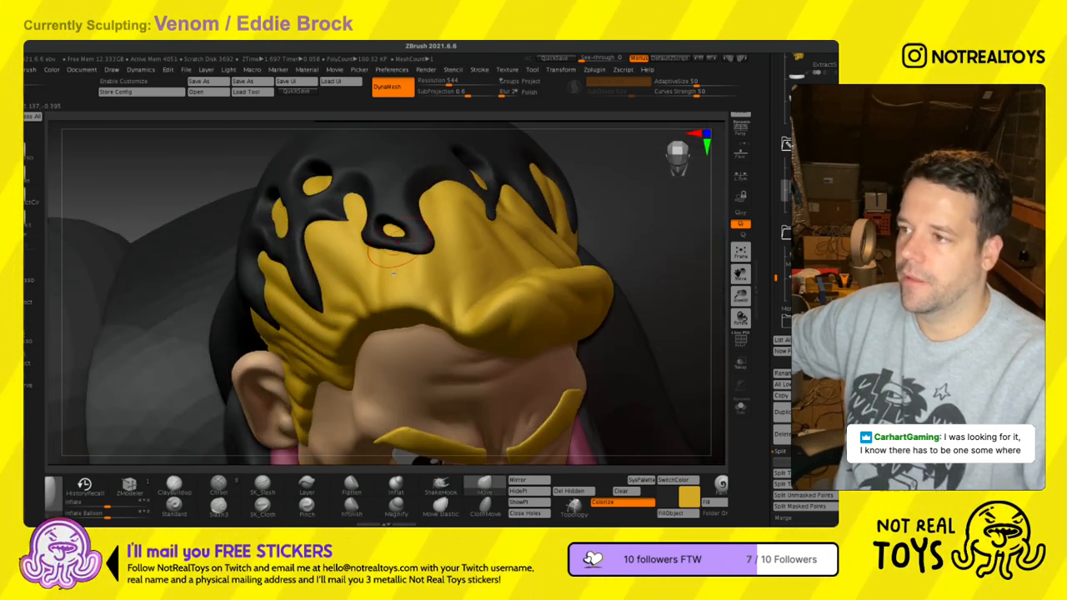
alt+click(390, 236)
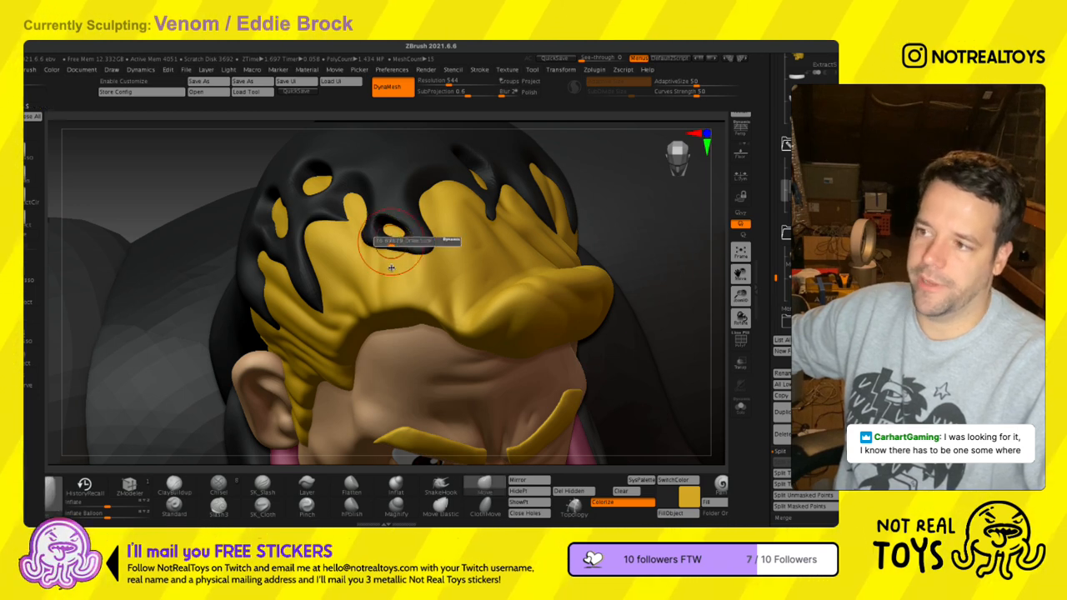
key(s)
drag(387, 257, 389, 256)
key(s)
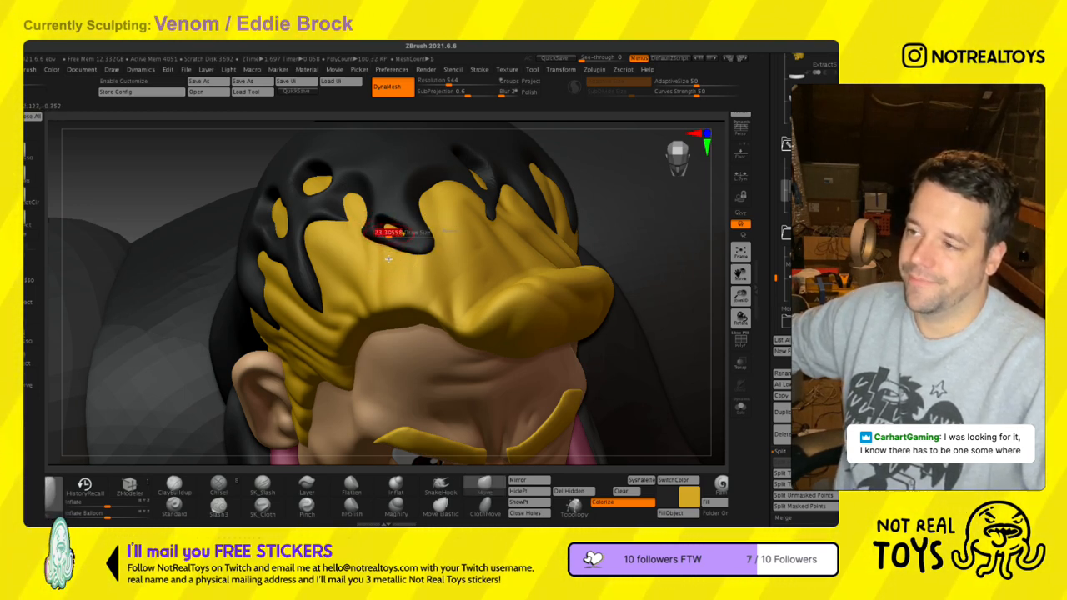
mouse_move(393, 259)
right_down()
mouse_move(397, 269)
mouse_move(398, 254)
right_up()
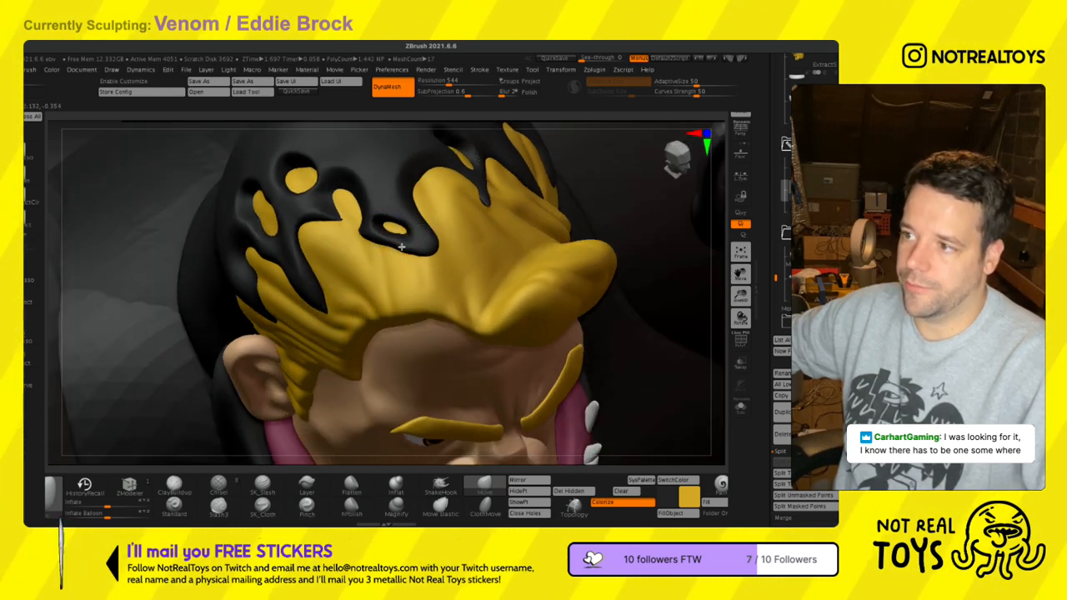
key(s)
key(s)
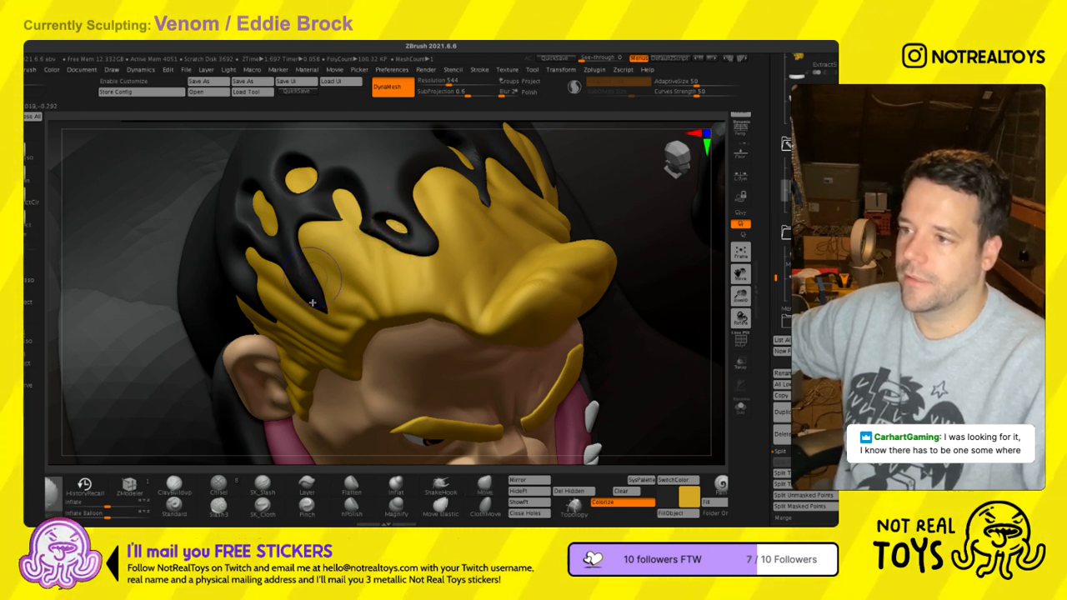
- Pull the hood's edge over the hair above and behind the character's right ear with the Move brush
key(s)
mouse_move(330, 284)
right_down()
mouse_move(338, 276)
mouse_move(320, 311)
mouse_move(332, 332)
mouse_move(266, 356)
mouse_move(211, 423)
mouse_move(202, 453)
mouse_move(314, 306)
right_up()
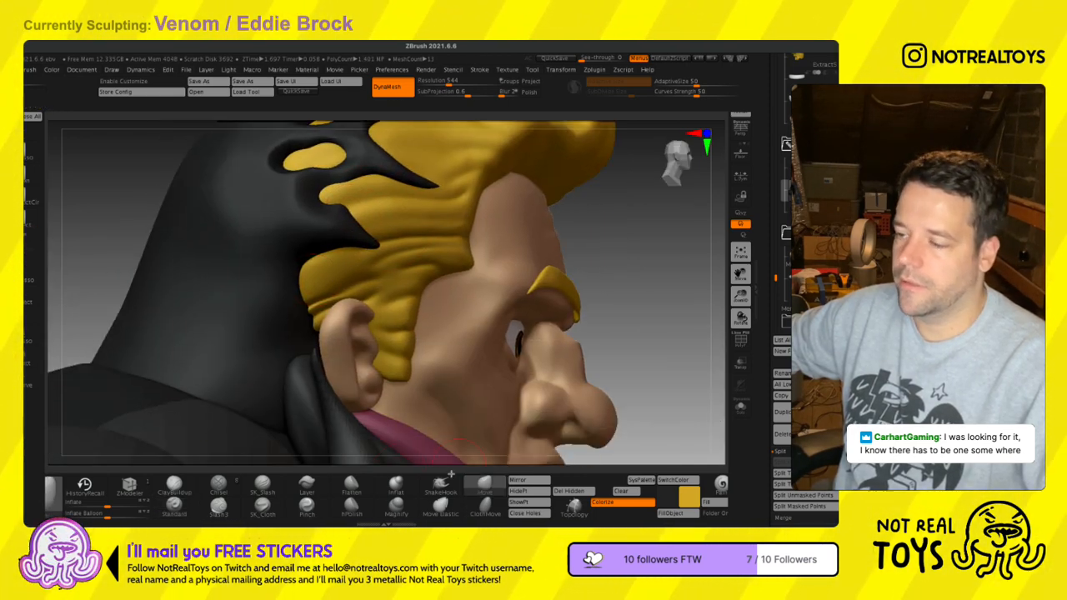
drag(307, 316, 380, 303)
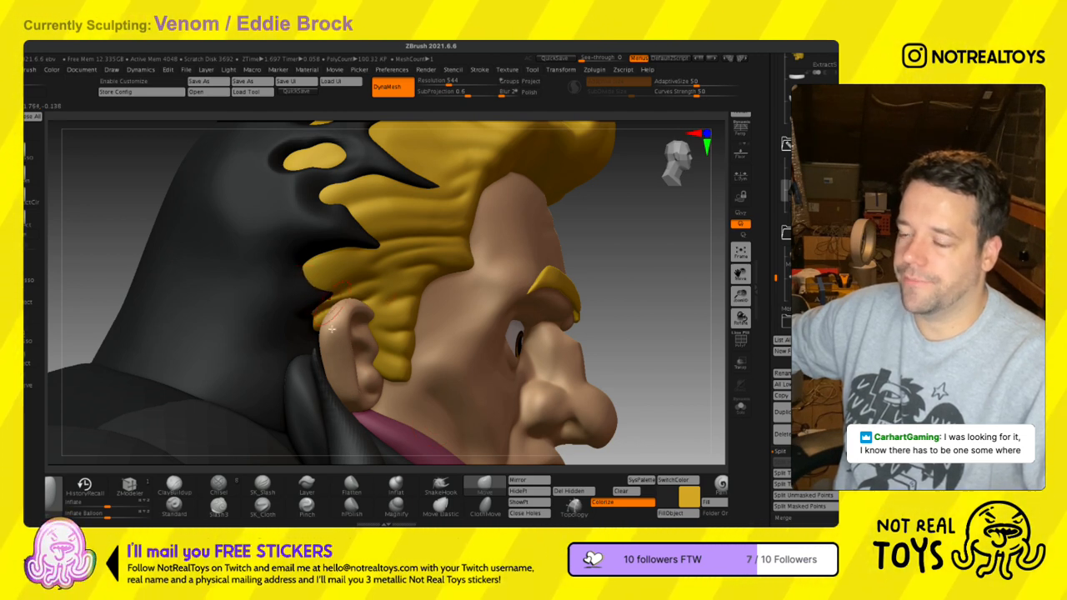
right_drag(331, 329, 349, 318)
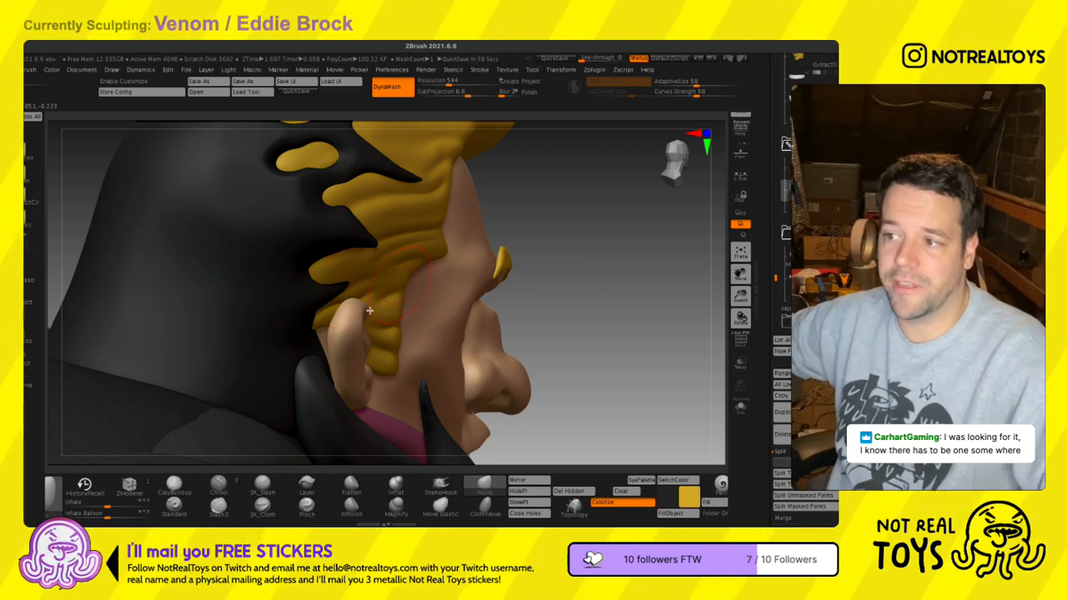
right_drag(369, 310, 369, 309)
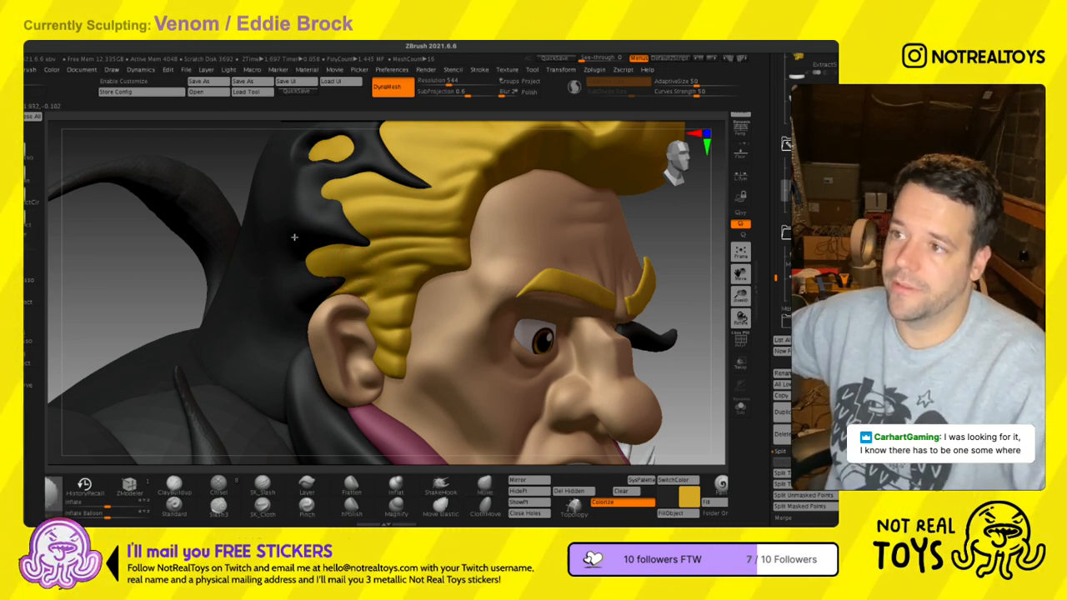
- Carve a new hole through the crown of the hood with the Standard brush and reshape its opening with the Move brush
mouse_move(268, 233)
right_down()
mouse_move(367, 278)
mouse_move(380, 313)
mouse_move(398, 293)
right_up()
key(s)
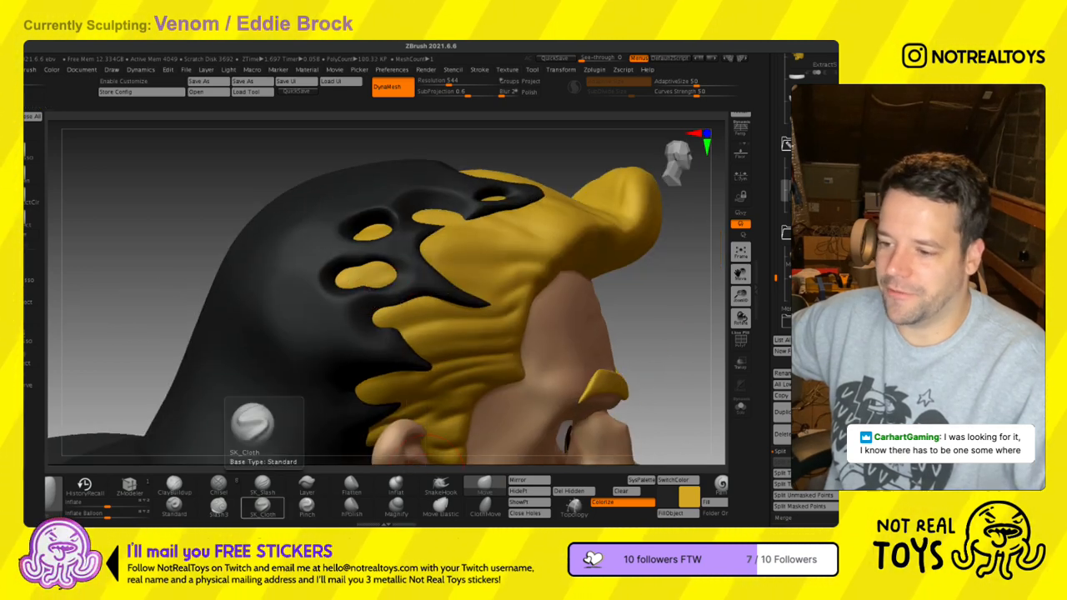
click(174, 506)
alt+click(298, 288)
mouse_move(299, 288)
right_down()
mouse_move(317, 305)
mouse_move(327, 292)
mouse_move(338, 297)
mouse_move(291, 230)
right_up()
key(s)
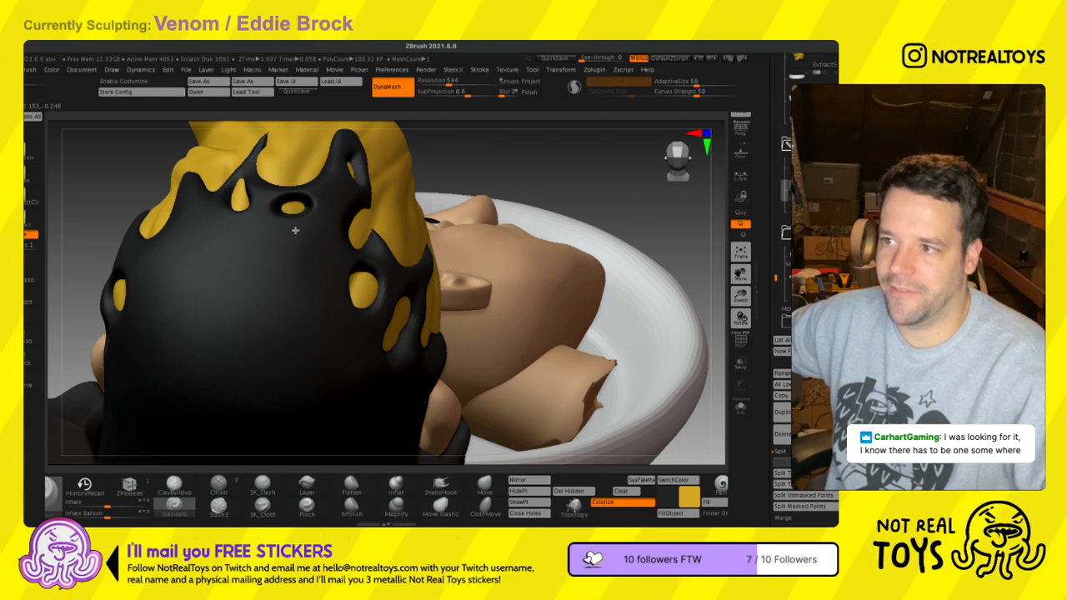
click(484, 487)
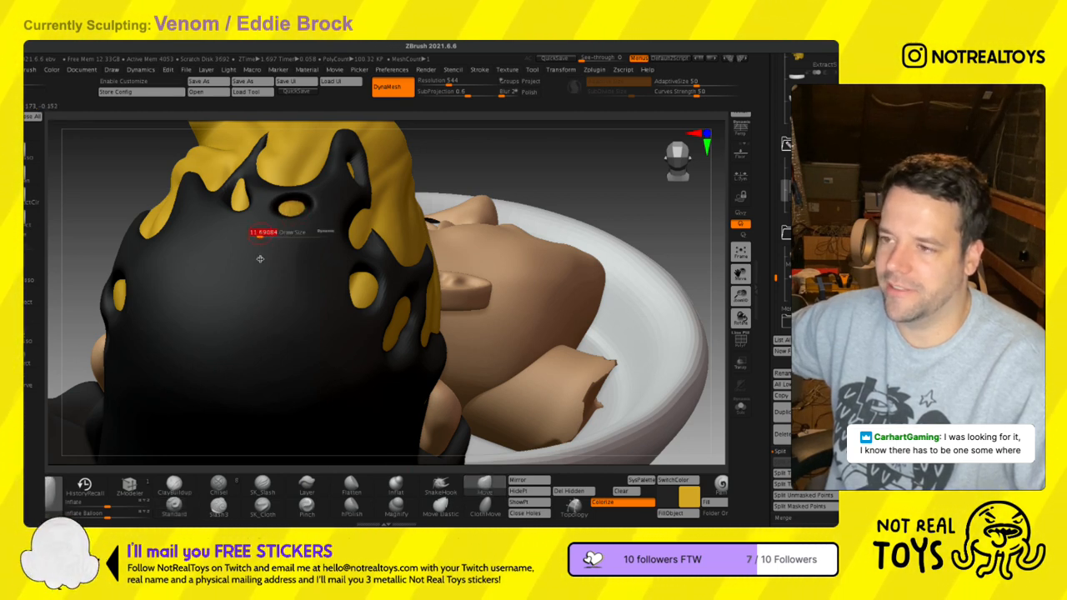
right_drag(293, 270, 295, 250)
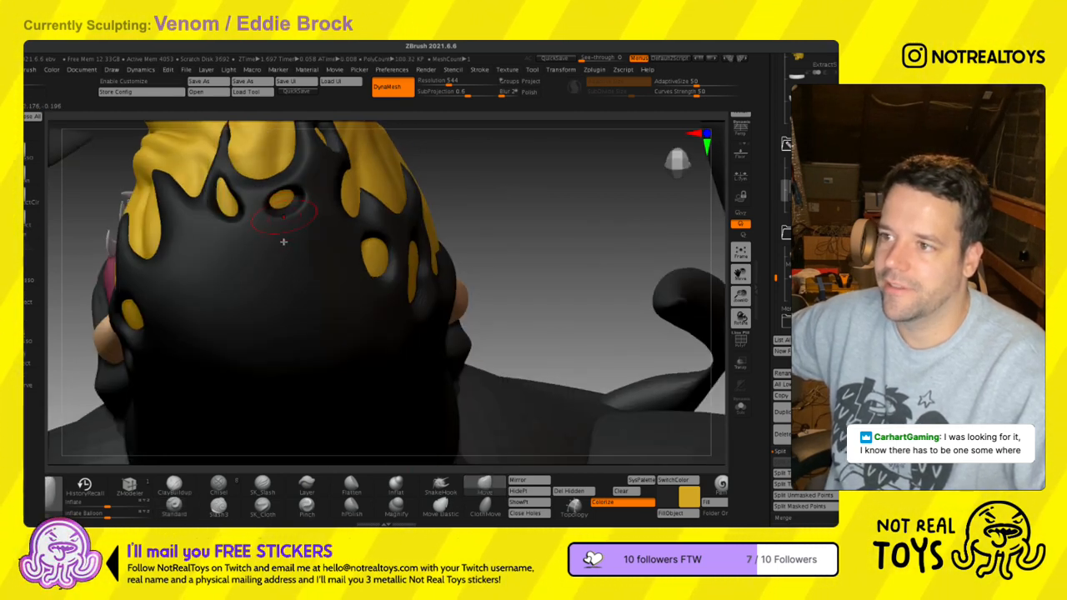
mouse_move(296, 237)
mouse_down()
mouse_move(281, 263)
mouse_move(290, 256)
mouse_up()
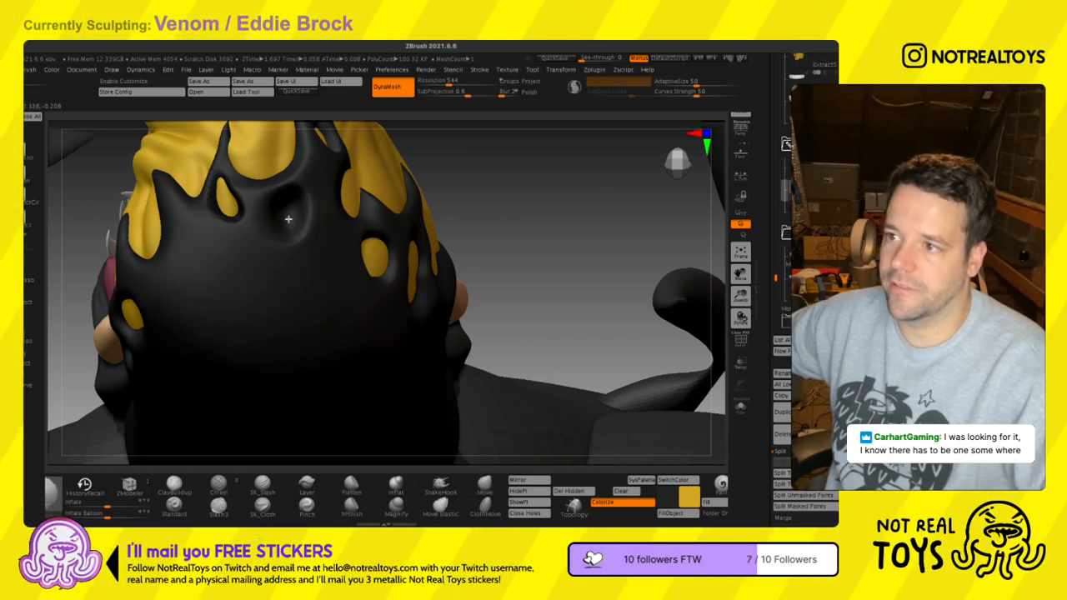
ctrl+right_drag(287, 234, 283, 202)
- Carve a large round hole in the hood on the character's left side with the Standard brush and adjust it with Move
click(174, 506)
key(s)
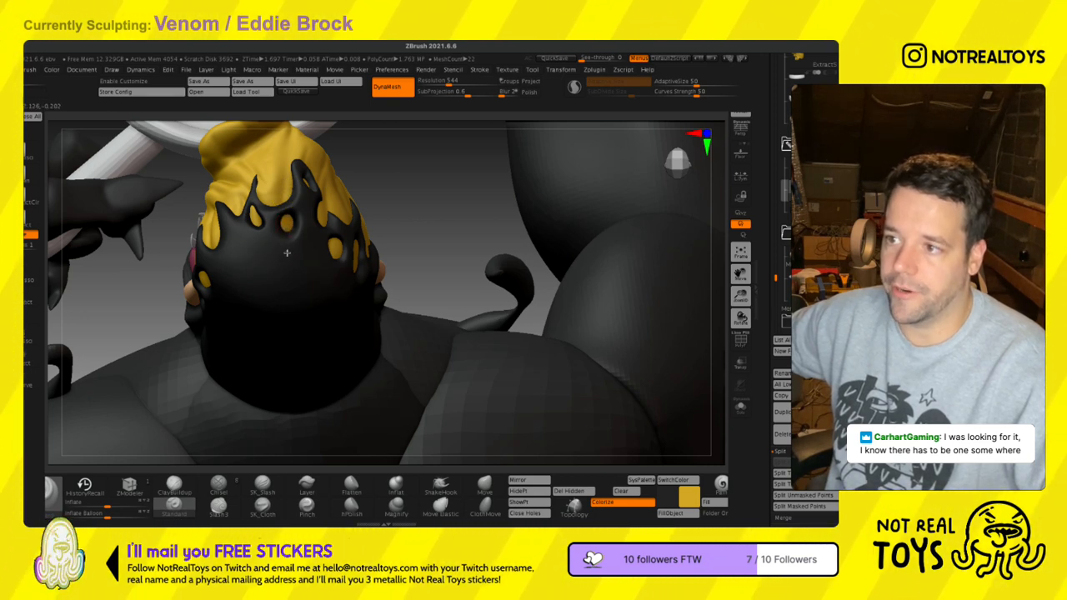
mouse_move(255, 280)
right_down()
mouse_move(281, 245)
mouse_move(272, 262)
right_up()
key(s)
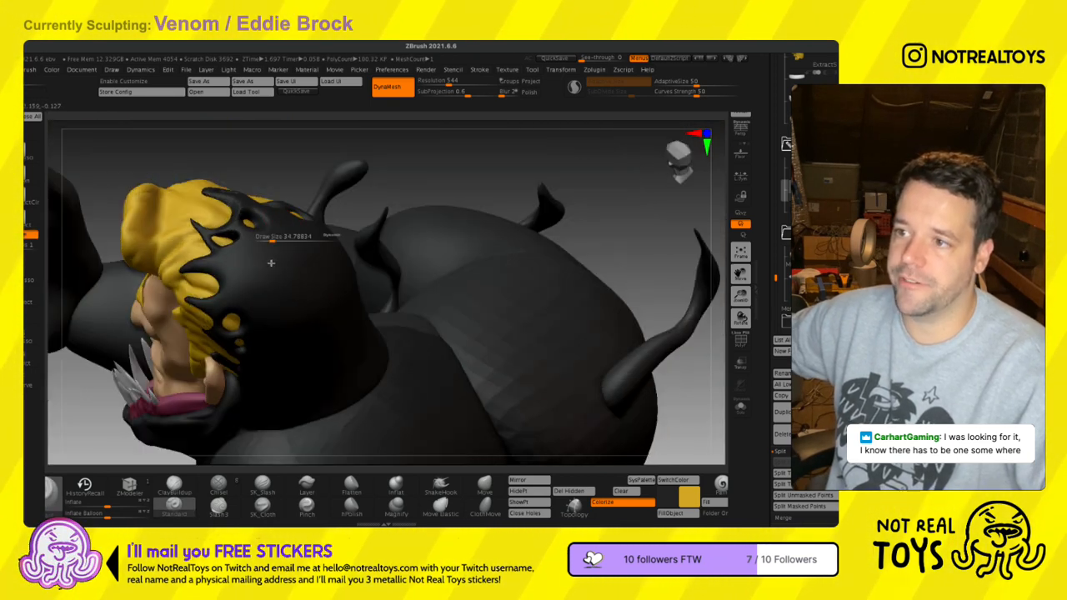
key(s)
mouse_move(235, 292)
mouse_down()
mouse_move(246, 298)
mouse_move(234, 289)
mouse_up()
click(484, 485)
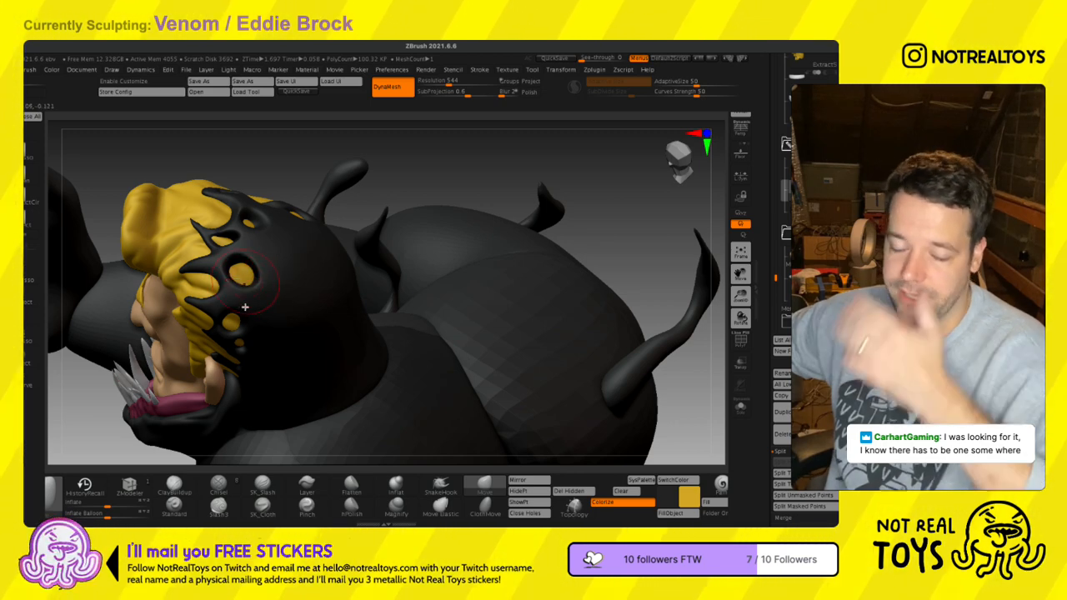
mouse_move(267, 312)
right_down()
mouse_move(259, 290)
mouse_move(253, 310)
mouse_move(285, 303)
right_up()
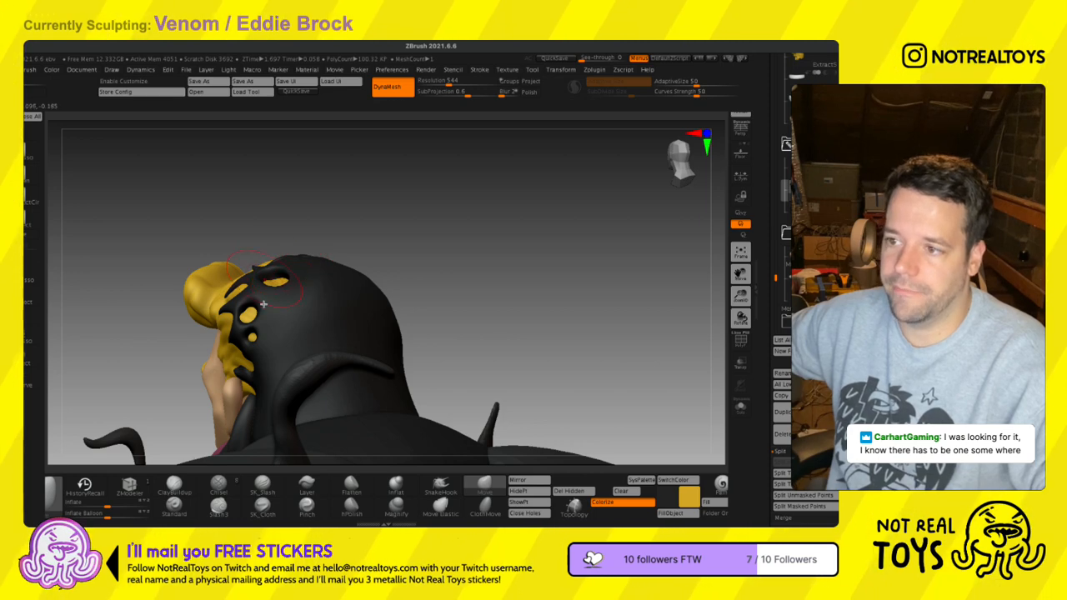
- Refine the strands around the holes on the hood's left side with the Inflat and Move brushes
mouse_move(340, 346)
right_down()
mouse_move(313, 342)
mouse_move(342, 260)
mouse_move(380, 203)
right_up()
click(388, 494)
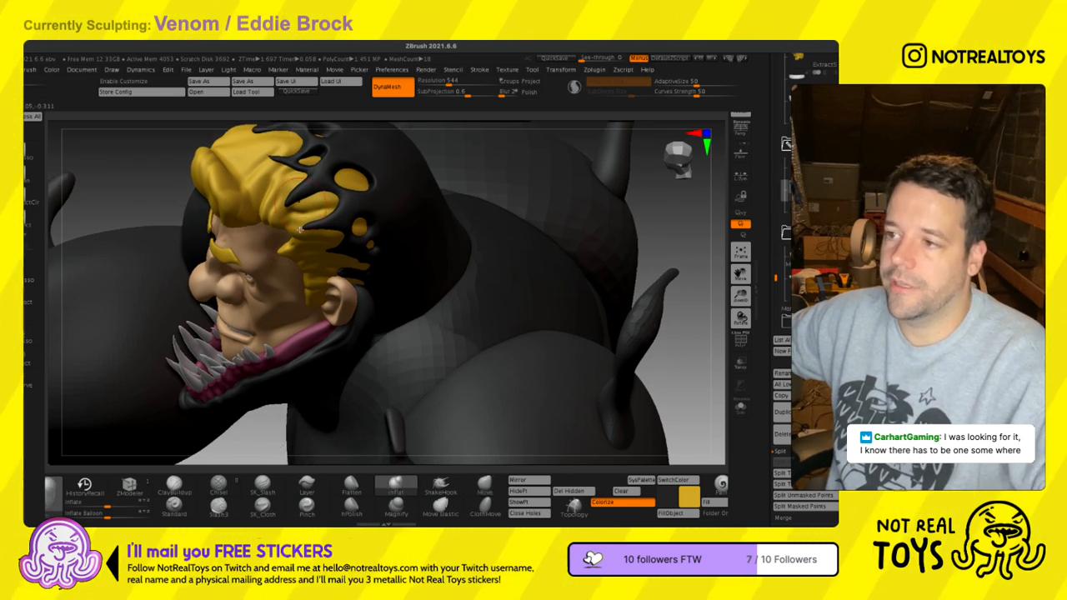
ctrl+right_drag(309, 282, 307, 224)
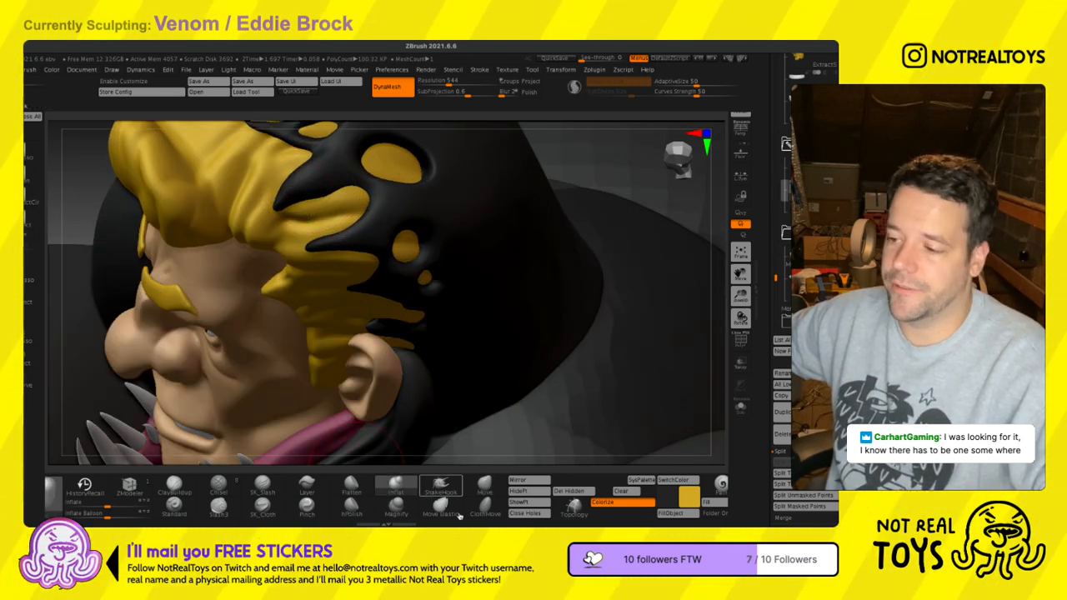
click(485, 488)
right_drag(341, 175, 257, 337)
right_drag(271, 301, 299, 279)
- Set the active paint colour to white
drag(591, 504, 459, 512)
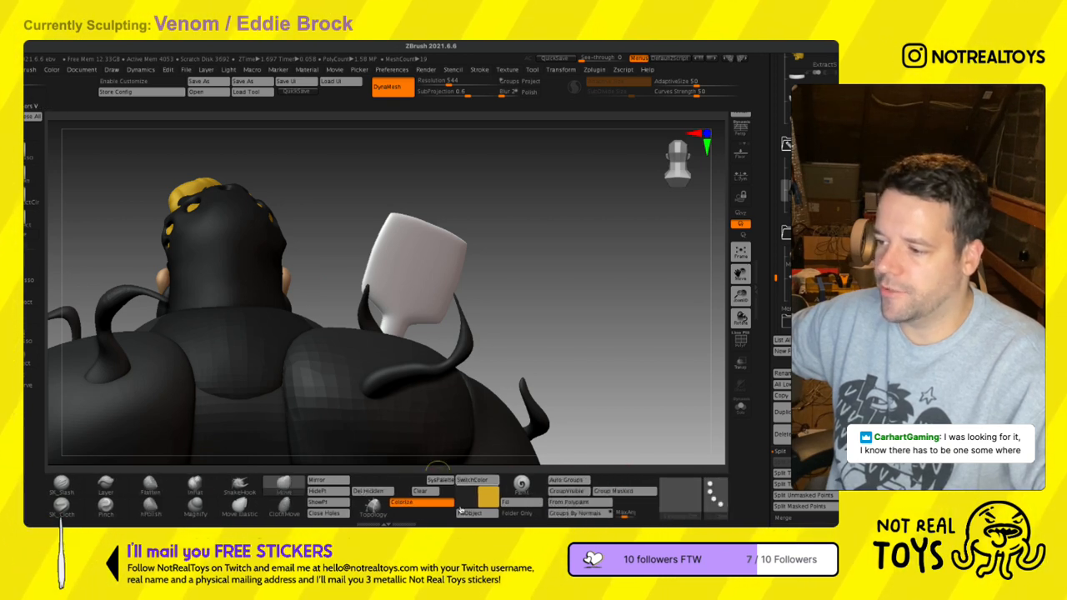
click(469, 499)
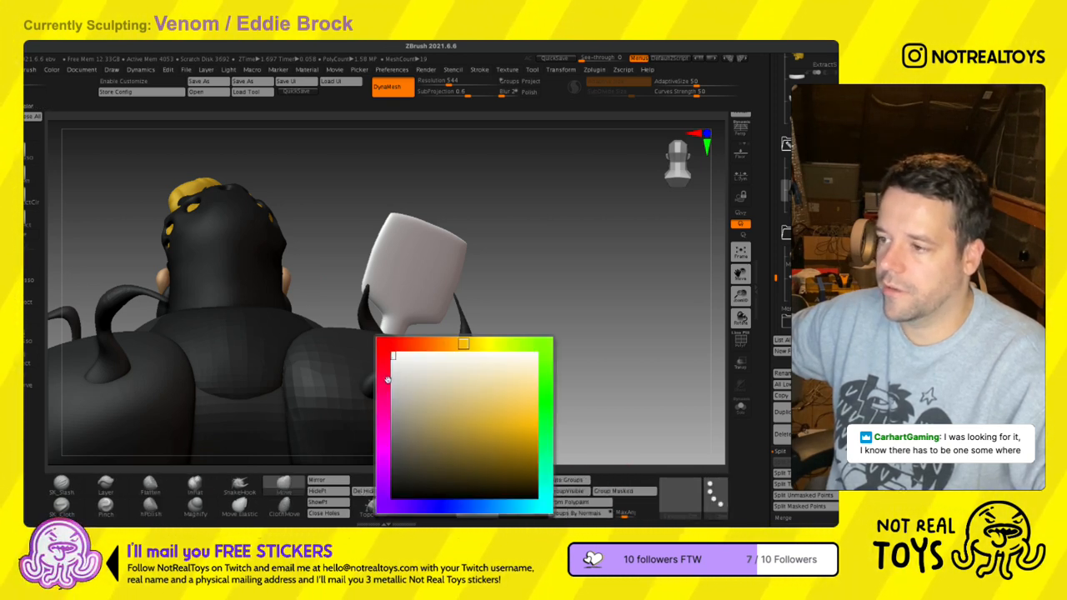
mouse_move(582, 410)
mouse_down()
mouse_move(572, 429)
mouse_move(517, 367)
mouse_up()
- Examine the hood's silhouette and hole pattern from the back, the side and above
key(s)
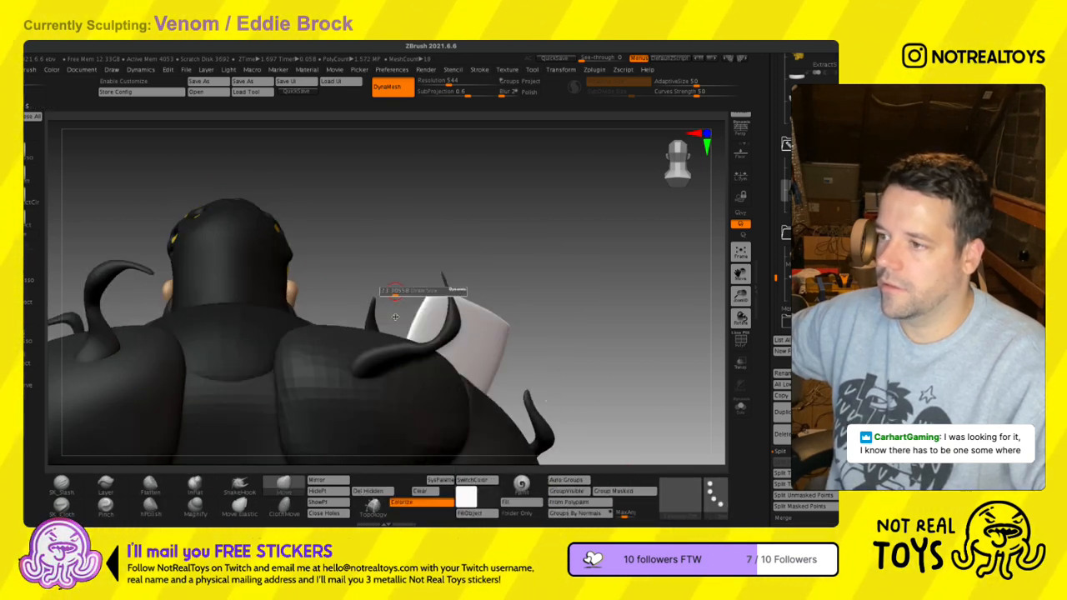
ctrl+right_drag(396, 317, 337, 346)
mouse_move(262, 271)
ctrl+right_down()
mouse_move(414, 339)
mouse_move(387, 317)
mouse_move(398, 363)
mouse_move(416, 311)
mouse_move(357, 300)
ctrl+right_up()
key(b)
key(m)
key(v)
key(s)
right_drag(474, 314, 467, 306)
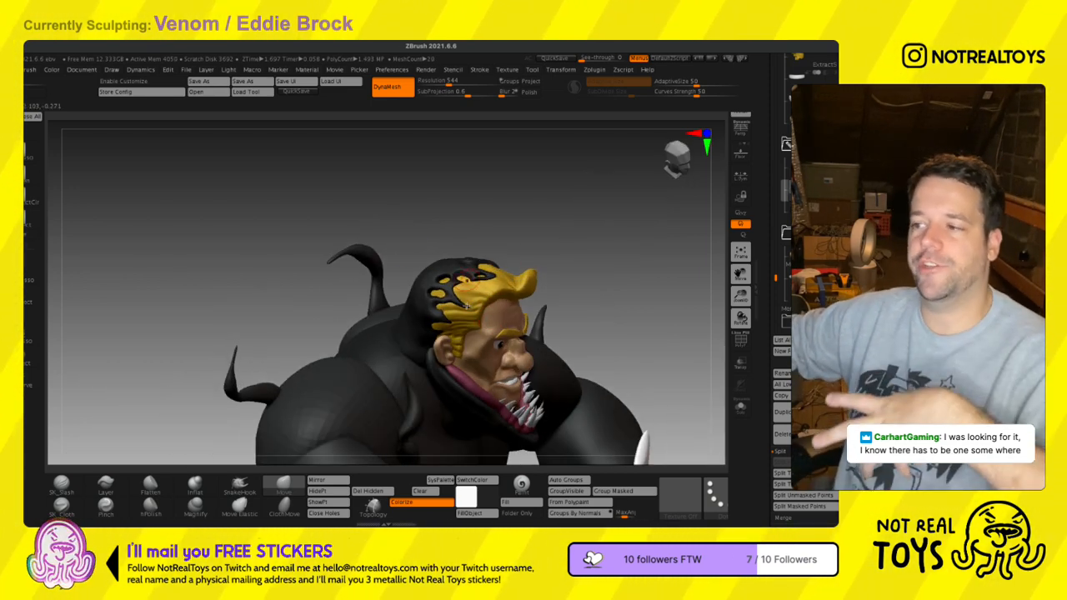
right_drag(467, 306, 471, 303)
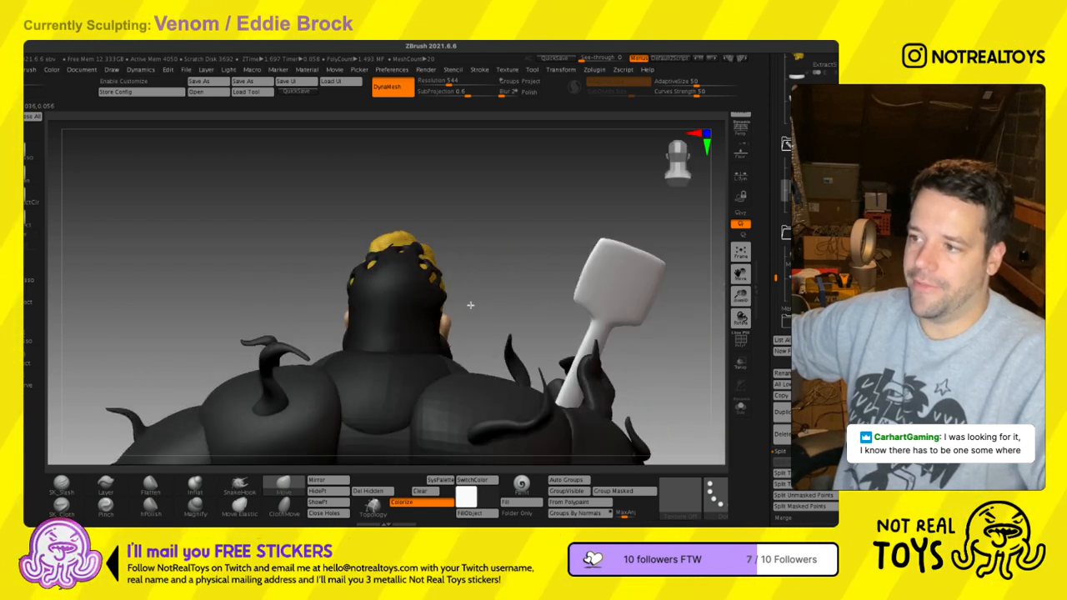
right_drag(420, 331, 420, 325)
key(ctrl)
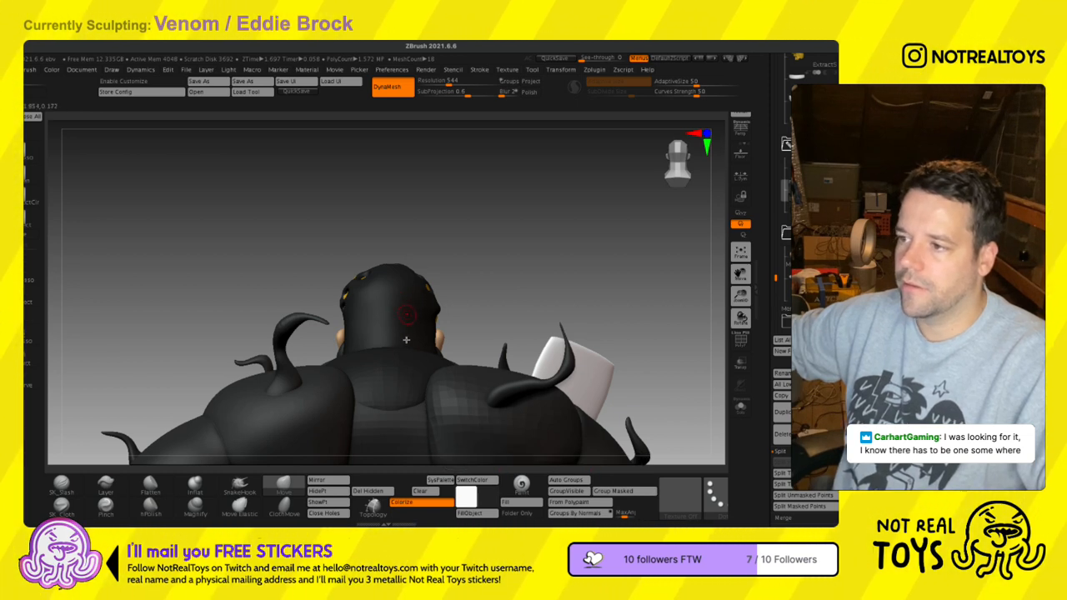
- Paint white outlines of Venom's jagged eye patches on both sides of the hood's top with a small Paint brush
click(522, 485)
ctrl+right_drag(414, 329, 412, 354)
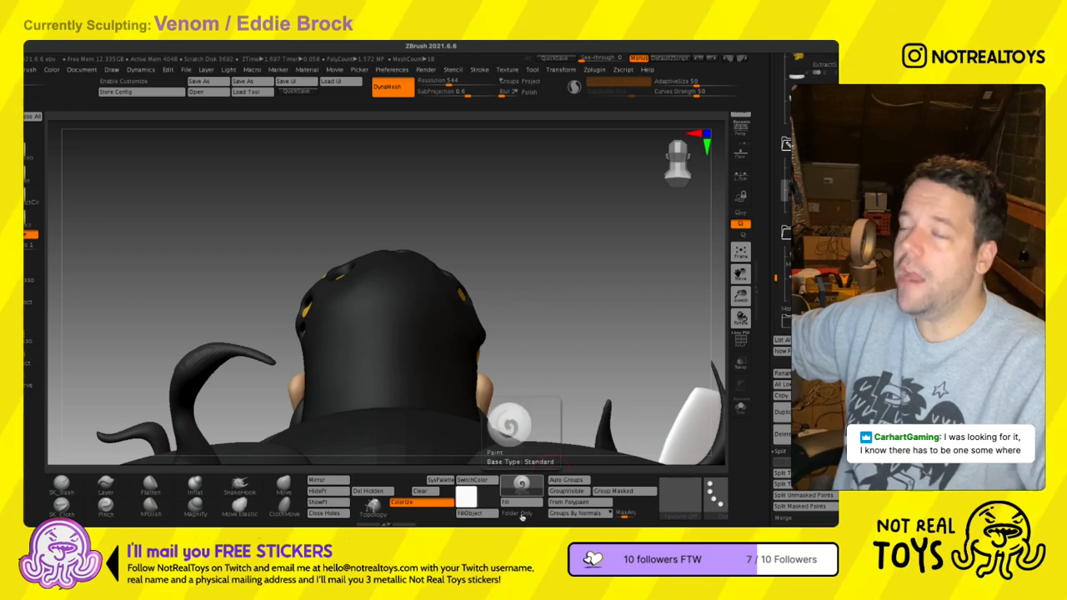
click(522, 486)
mouse_move(417, 356)
mouse_down()
mouse_move(437, 322)
mouse_move(443, 358)
mouse_move(451, 351)
mouse_up()
right_drag(451, 351, 441, 381)
key(ctrl+z)
key(s)
mouse_move(446, 311)
right_down()
mouse_move(417, 329)
mouse_move(481, 301)
mouse_move(476, 383)
mouse_move(400, 315)
mouse_move(411, 283)
mouse_move(427, 289)
right_up()
right_drag(397, 322, 396, 261)
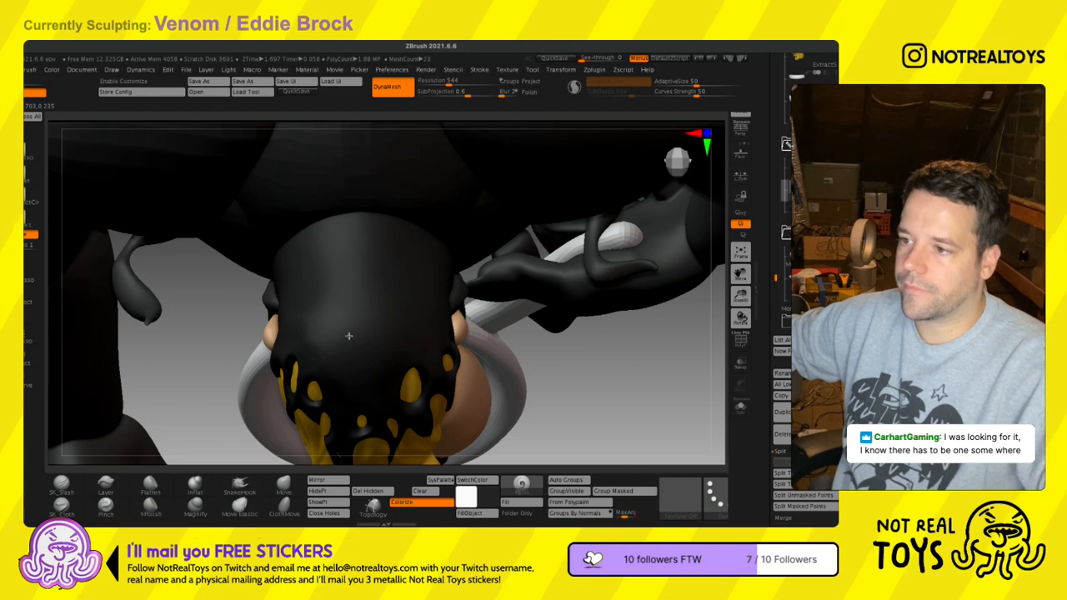
right_drag(348, 336, 343, 368)
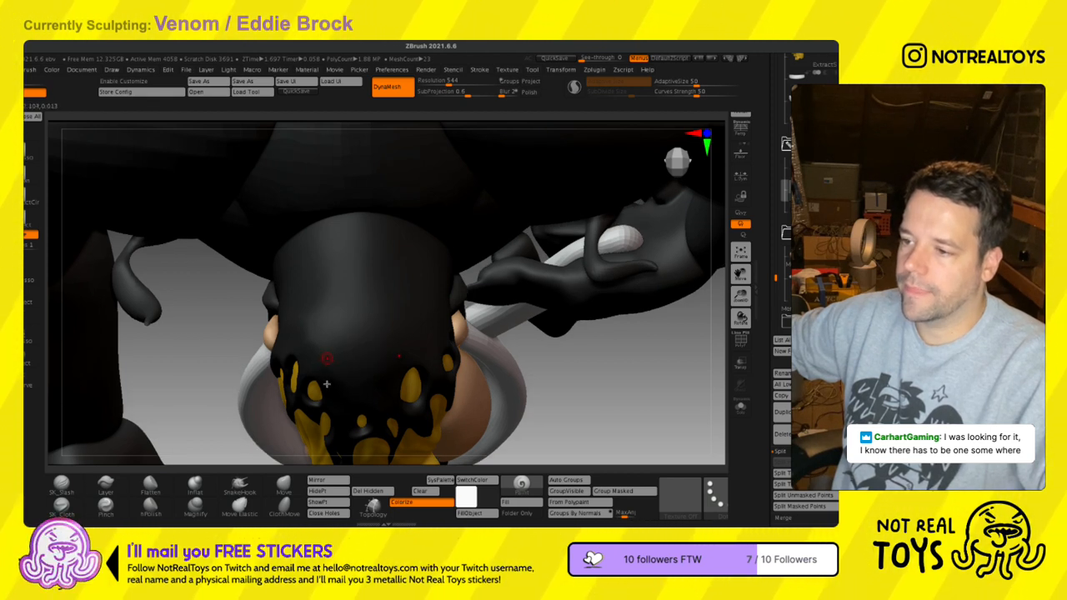
mouse_move(343, 404)
mouse_down()
mouse_move(317, 288)
mouse_move(327, 257)
mouse_move(297, 265)
mouse_move(288, 348)
mouse_move(343, 408)
mouse_move(305, 343)
mouse_up()
mouse_move(305, 340)
right_down()
mouse_move(326, 372)
mouse_move(318, 380)
mouse_move(315, 355)
right_up()
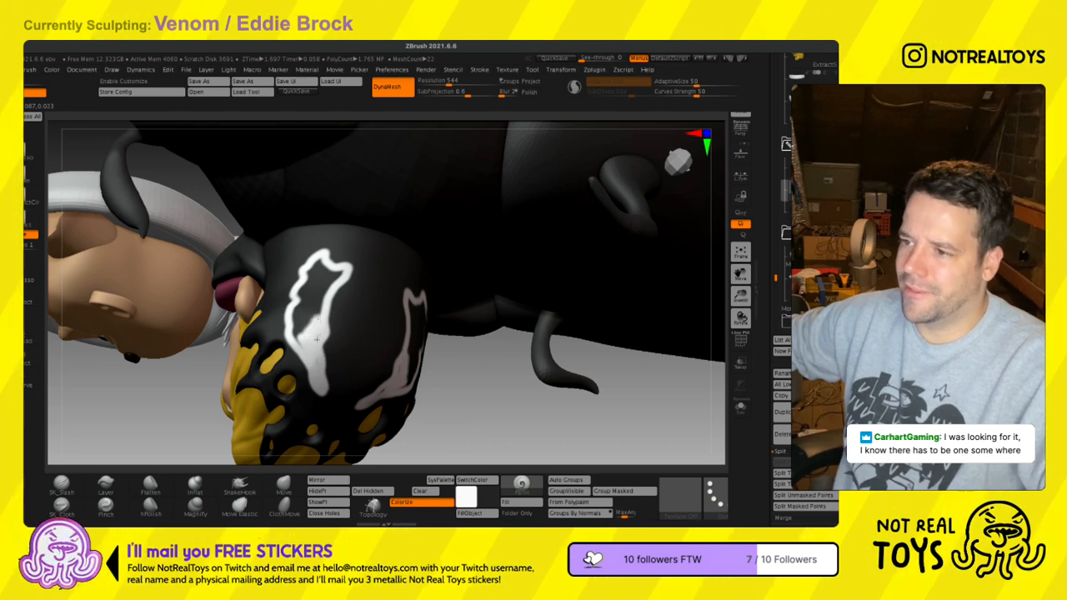
- Fill the inside of the outlined eye patches with solid white paint
mouse_move(317, 338)
mouse_down()
mouse_move(338, 275)
mouse_move(333, 297)
mouse_move(315, 267)
mouse_move(299, 319)
mouse_up()
mouse_move(317, 283)
mouse_down()
mouse_move(298, 338)
mouse_move(309, 318)
mouse_up()
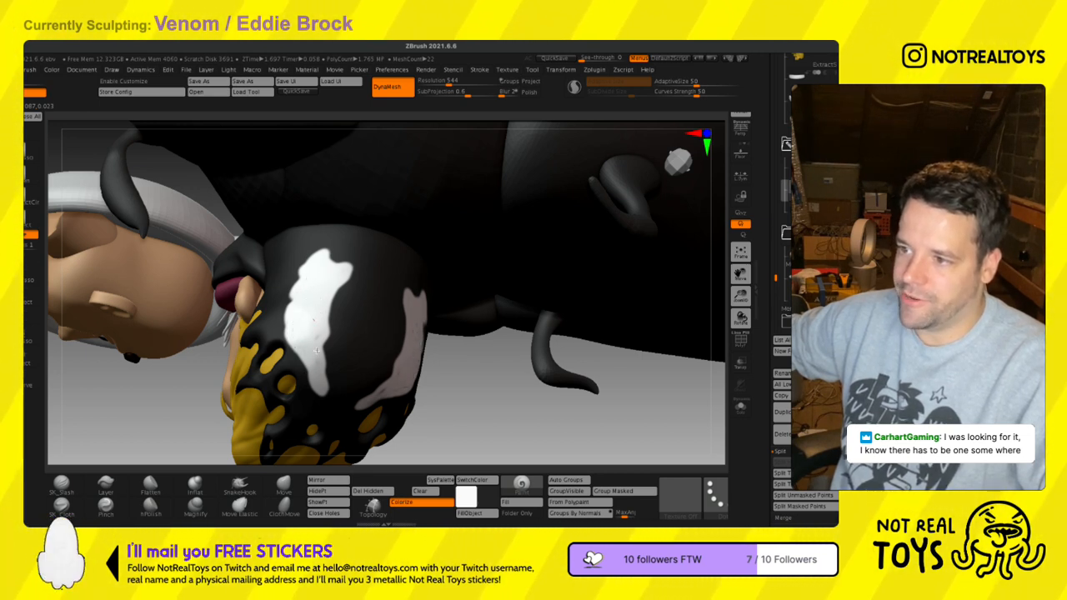
key(s)
drag(319, 405, 324, 406)
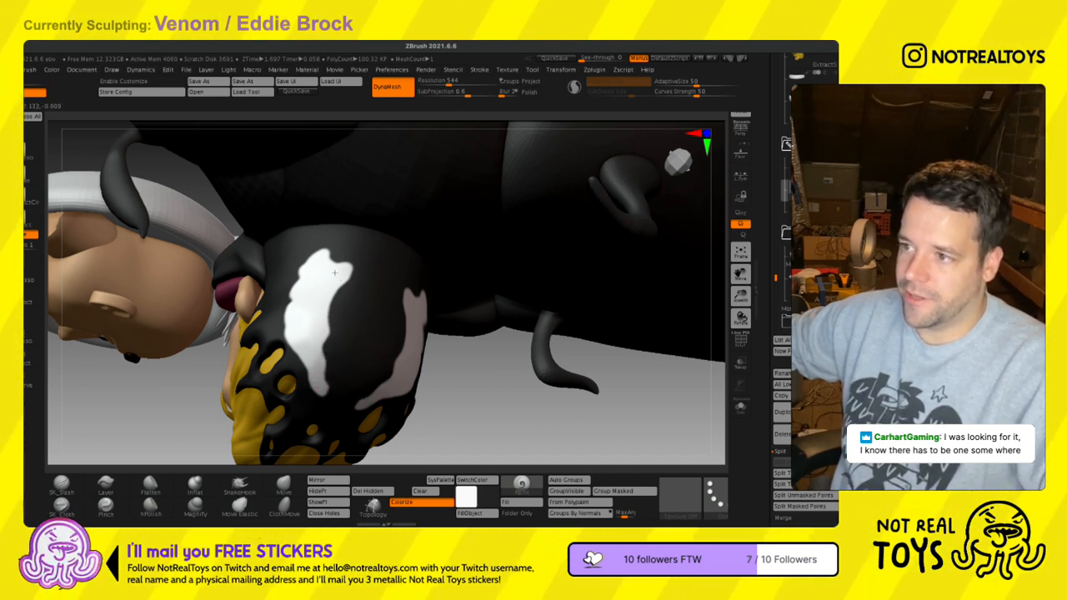
- Try adding jagged white bumps along the outer edge of the eye patches and undo them
key(s)
drag(304, 268, 301, 268)
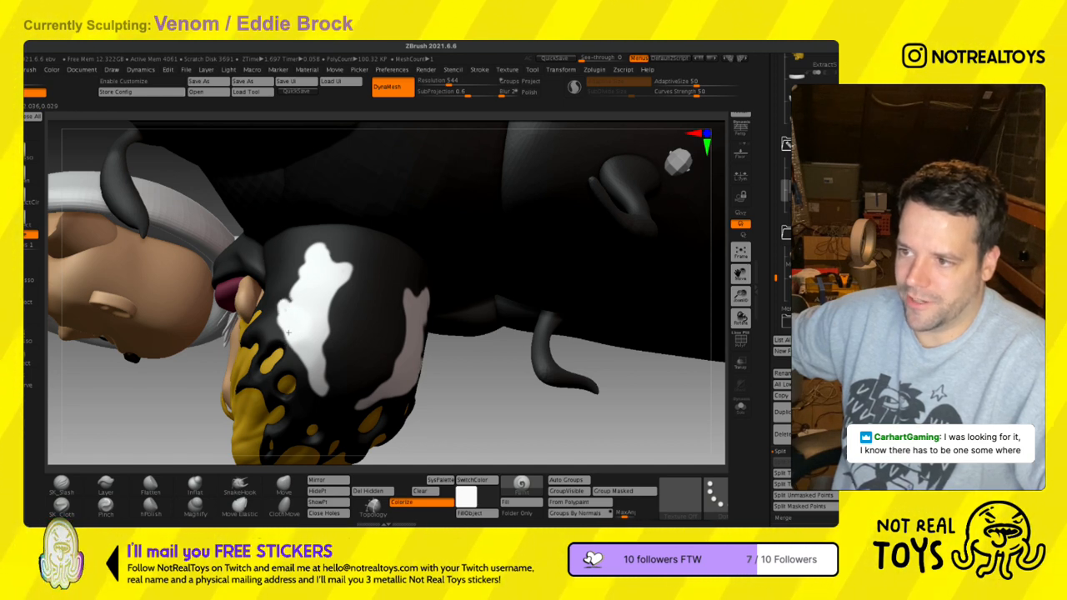
drag(292, 314, 301, 296)
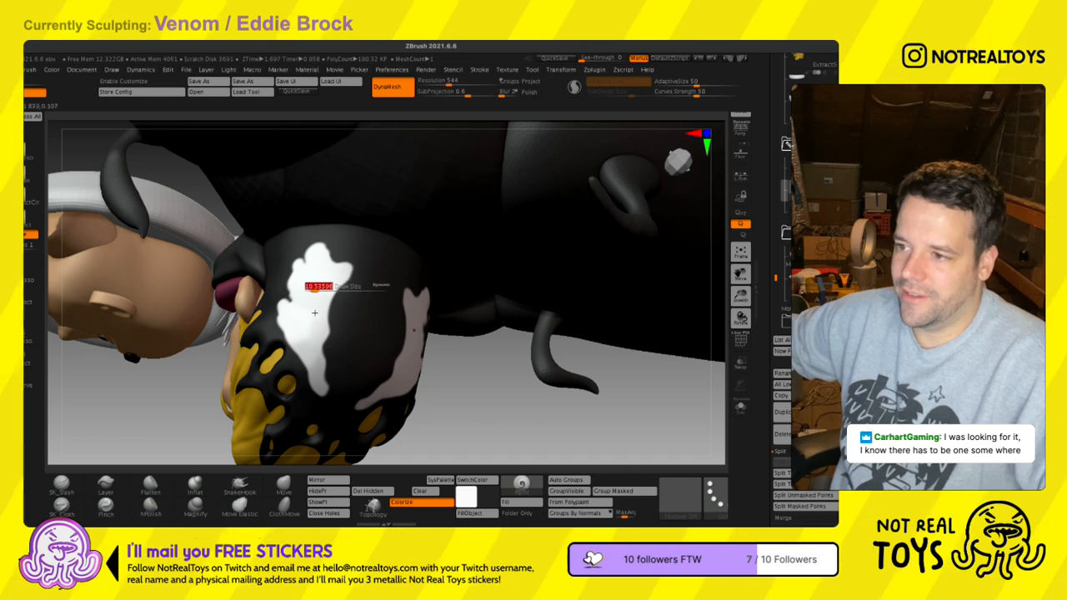
key(ctrl+z)
key(ctrl+z)
drag(328, 332, 338, 312)
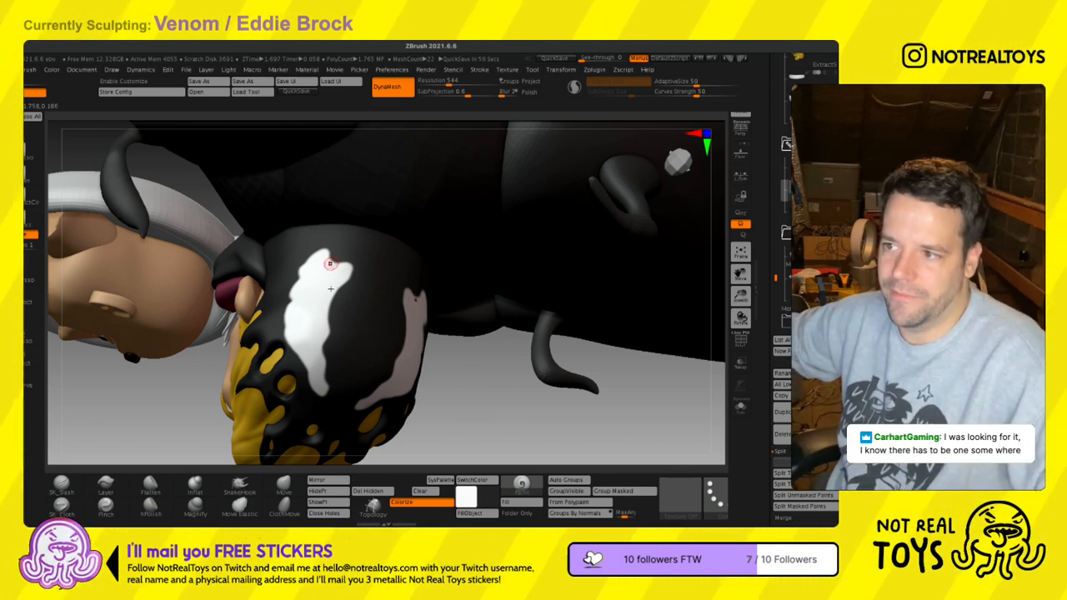
- Touch up the jagged edges of the white eye patches on both sides of the hood with a resized Paint brush
mouse_move(333, 286)
mouse_down()
mouse_move(331, 266)
mouse_move(337, 290)
mouse_up()
right_drag(337, 325, 335, 328)
key(s)
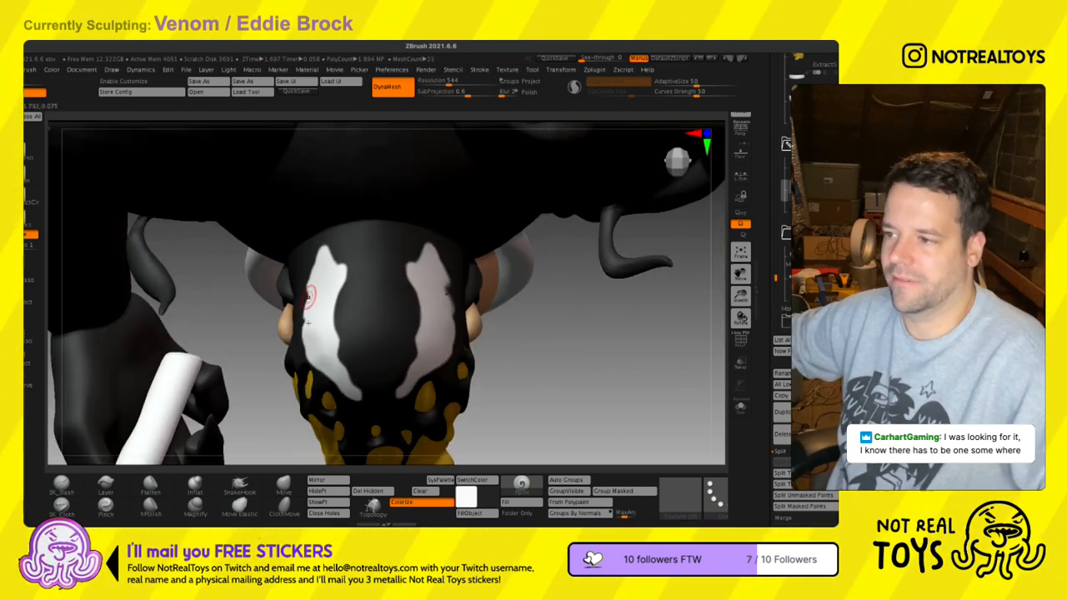
key(s)
mouse_move(530, 309)
mouse_down()
mouse_move(616, 305)
mouse_move(444, 305)
mouse_up()
key(s)
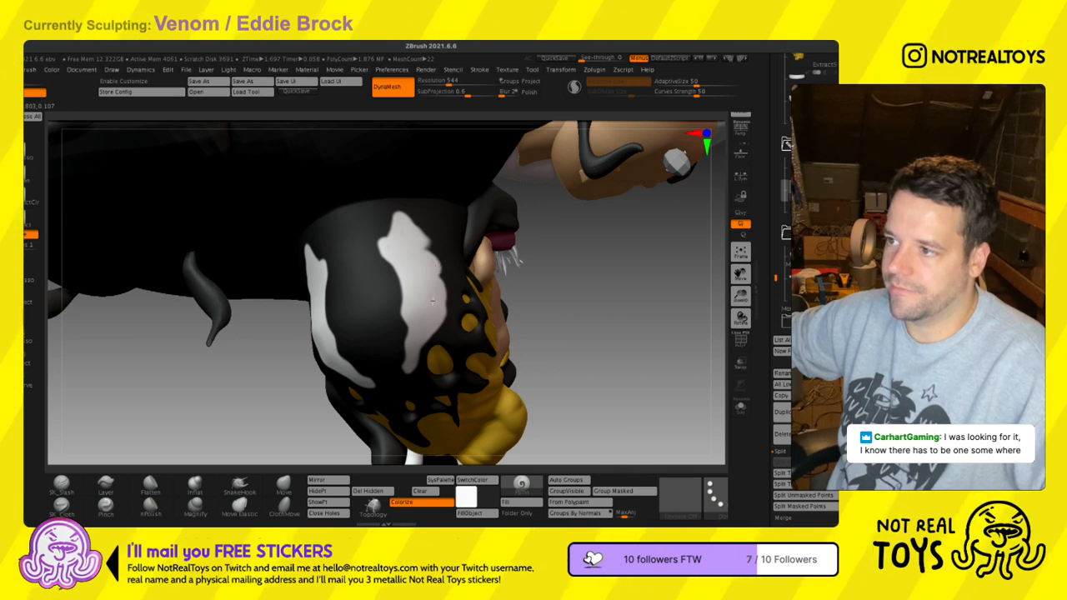
- Check the eye patches from behind and fill the whole hood with black to clear them
drag(255, 355, 428, 362)
ctrl+right_drag(429, 362, 360, 206)
mouse_move(448, 306)
right_down()
mouse_move(425, 268)
mouse_move(497, 271)
mouse_move(477, 397)
mouse_move(399, 338)
mouse_move(407, 328)
mouse_move(348, 329)
mouse_move(441, 365)
mouse_move(425, 379)
mouse_move(439, 365)
right_up()
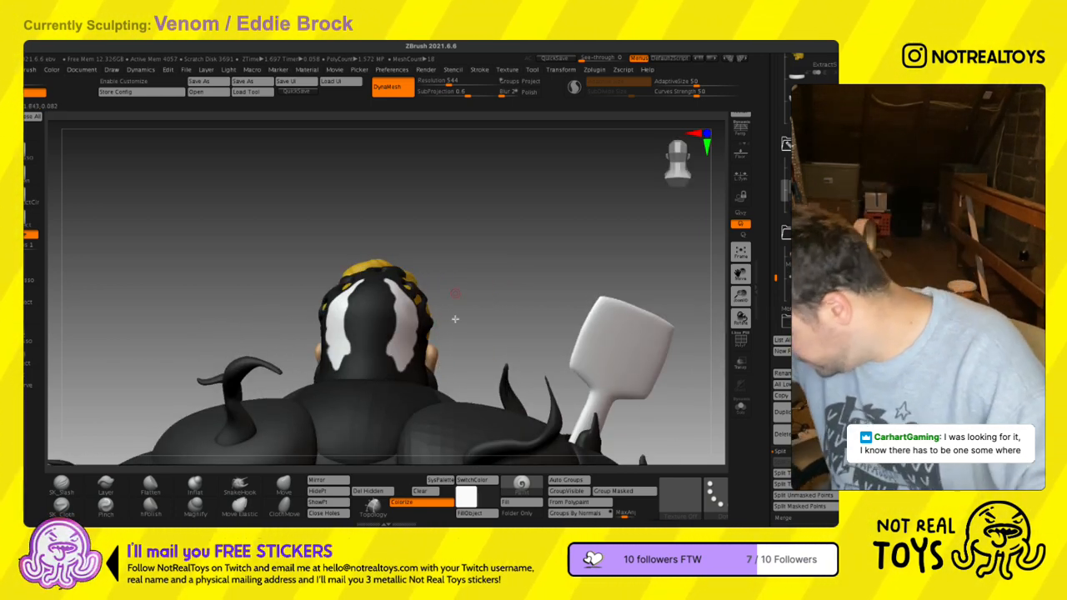
mouse_move(454, 320)
right_down()
mouse_move(426, 330)
mouse_move(432, 276)
mouse_move(438, 291)
mouse_move(426, 292)
mouse_move(437, 288)
right_up()
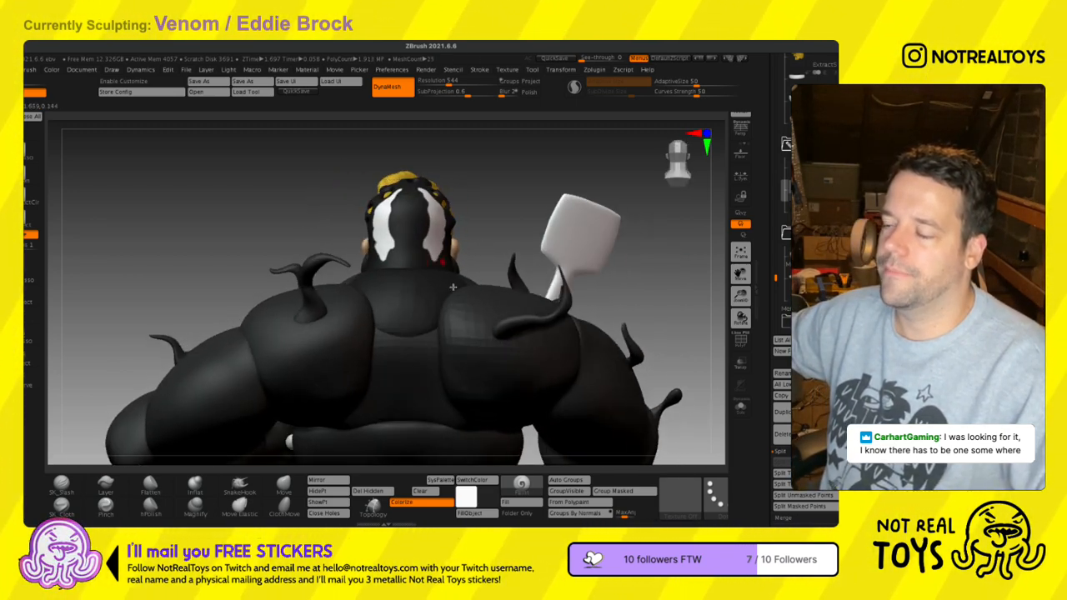
click(487, 513)
mouse_move(408, 236)
right_down()
mouse_move(405, 279)
mouse_move(381, 241)
right_up()
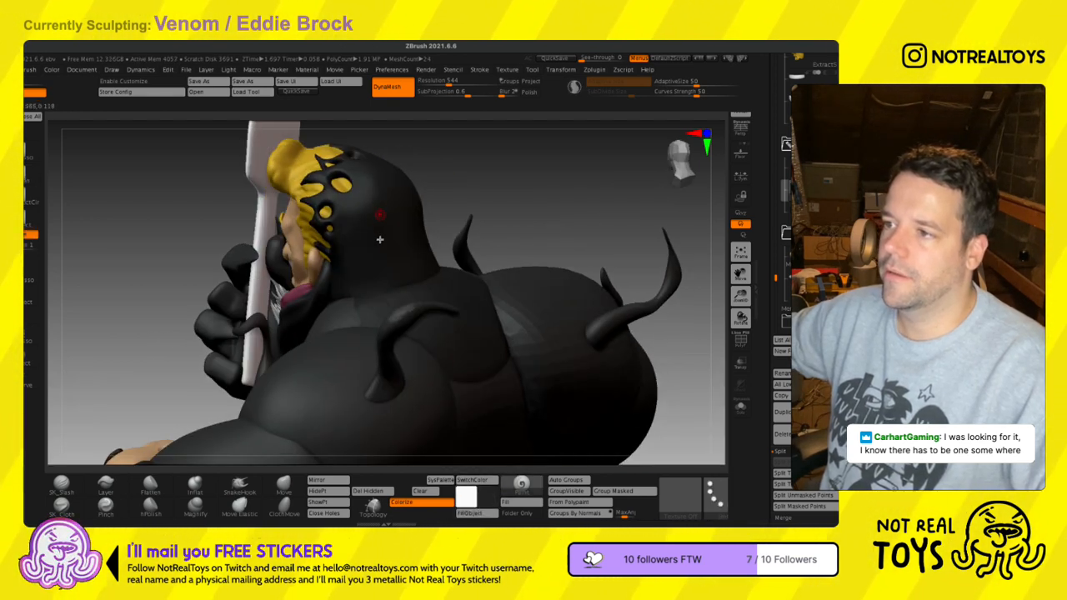
- Paint new, shorter white eye patches on the sides of the hood behind the holes, undoing the first trial stroke
mouse_move(356, 225)
mouse_down()
mouse_move(357, 275)
mouse_move(401, 277)
mouse_move(425, 254)
mouse_move(381, 261)
mouse_move(358, 225)
mouse_up()
mouse_move(395, 335)
right_down()
mouse_move(372, 326)
mouse_move(450, 249)
right_up()
key(ctrl+z)
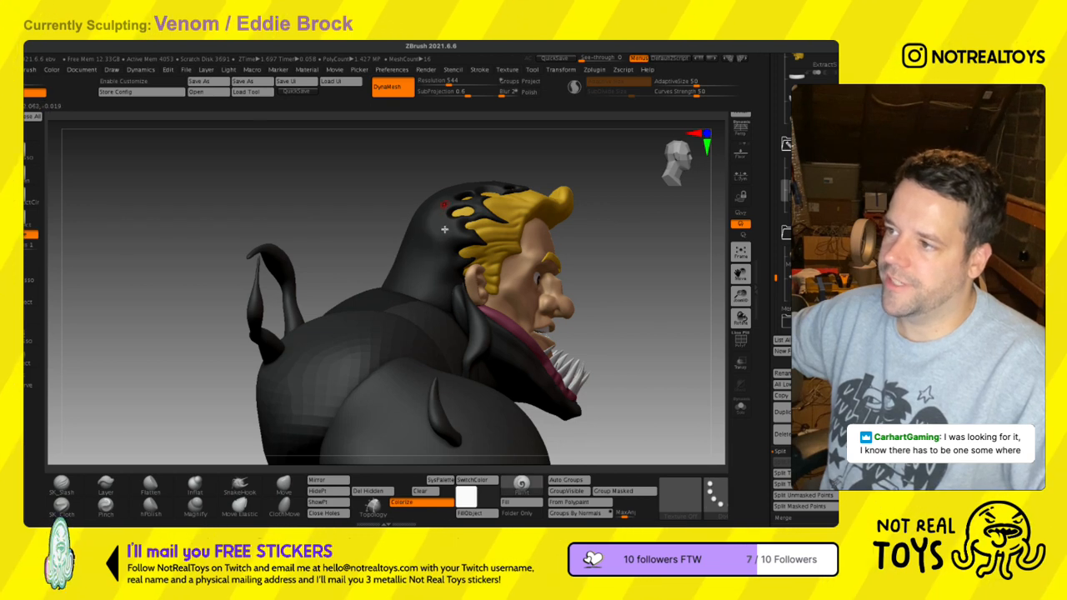
mouse_move(440, 205)
mouse_down()
mouse_move(438, 274)
mouse_move(401, 275)
mouse_move(431, 256)
mouse_move(438, 234)
mouse_up()
mouse_move(429, 273)
mouse_down()
mouse_move(412, 294)
mouse_move(433, 290)
mouse_up()
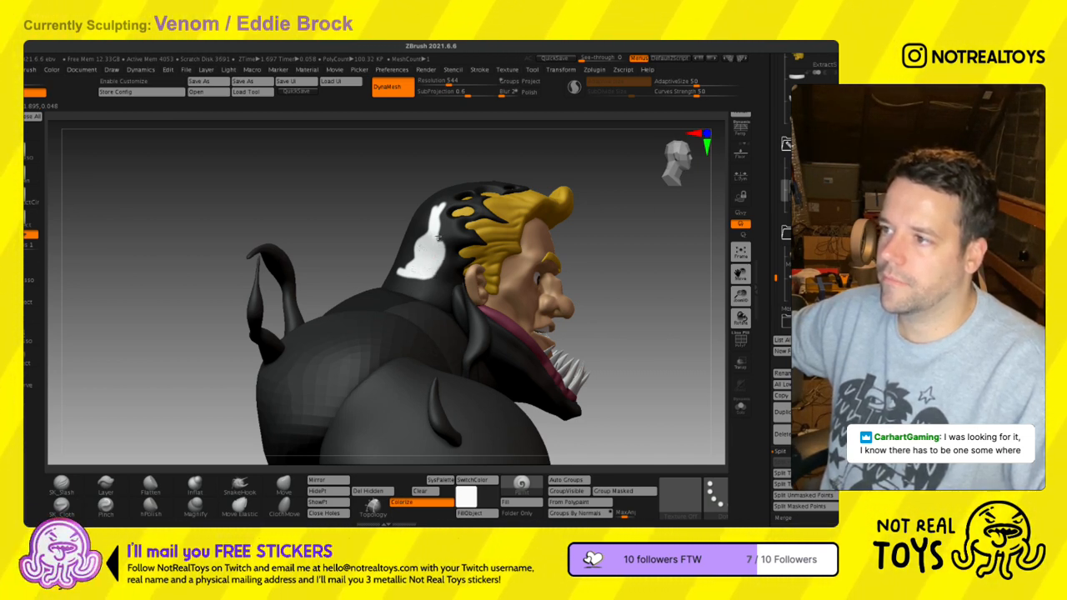
- Reshape the new white eye patches into slimmer curved forms with a narrow upper tip and a lower end sweeping backward
mouse_move(436, 222)
right_down()
mouse_move(492, 315)
mouse_move(431, 283)
mouse_move(439, 210)
right_up()
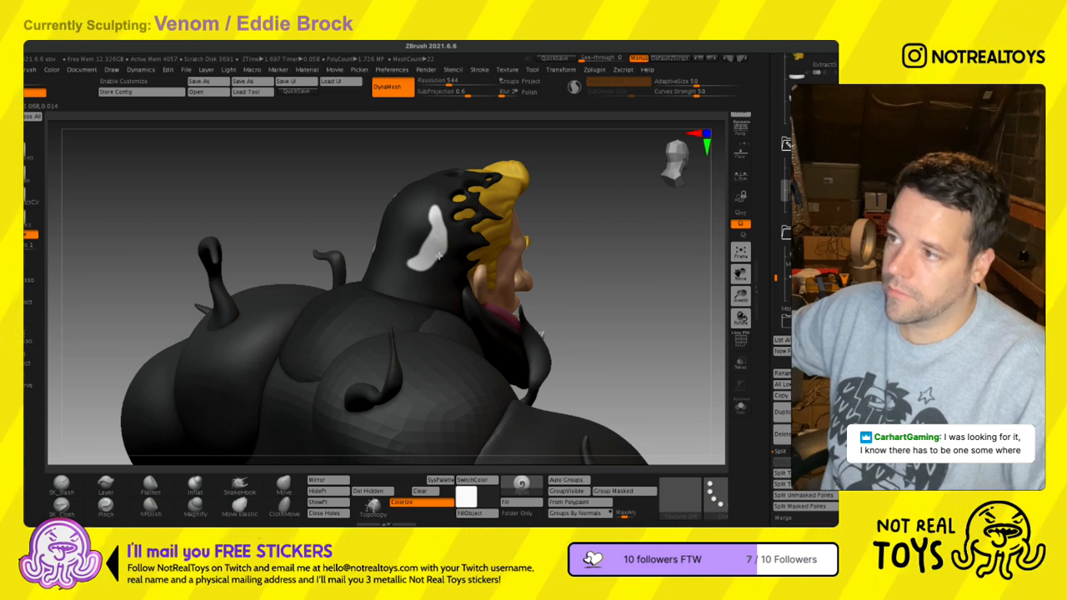
right_drag(440, 226, 568, 229)
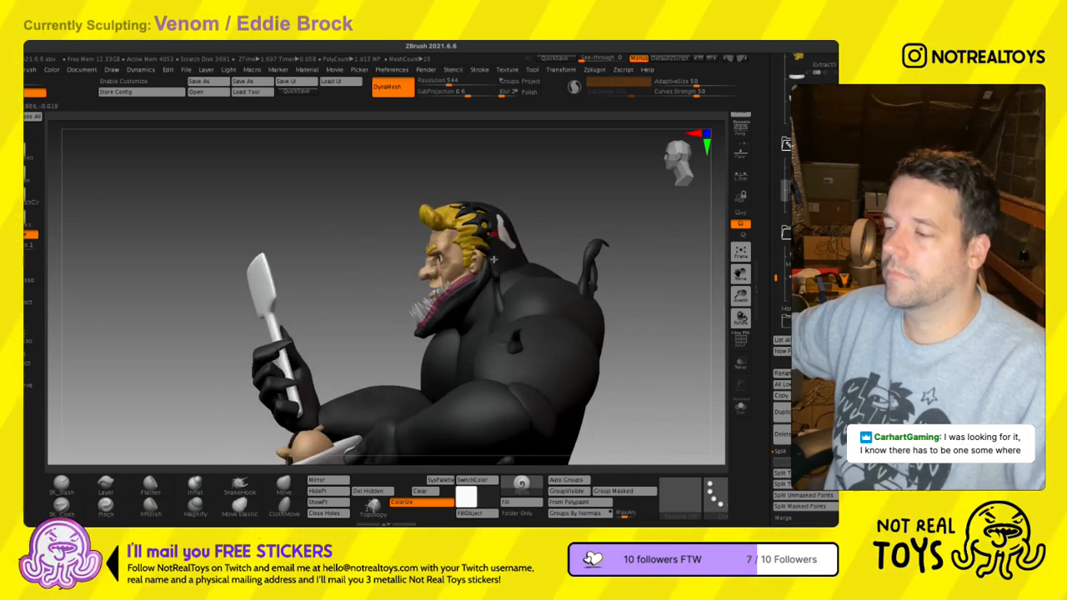
mouse_move(494, 260)
right_down()
mouse_move(530, 313)
mouse_move(475, 291)
right_up()
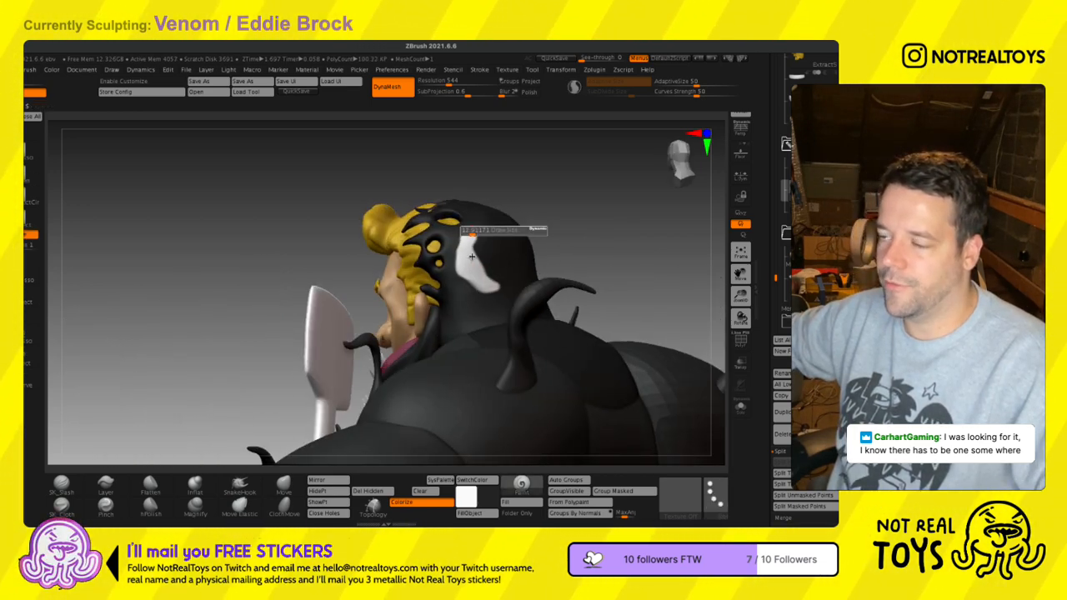
right_drag(465, 236, 465, 263)
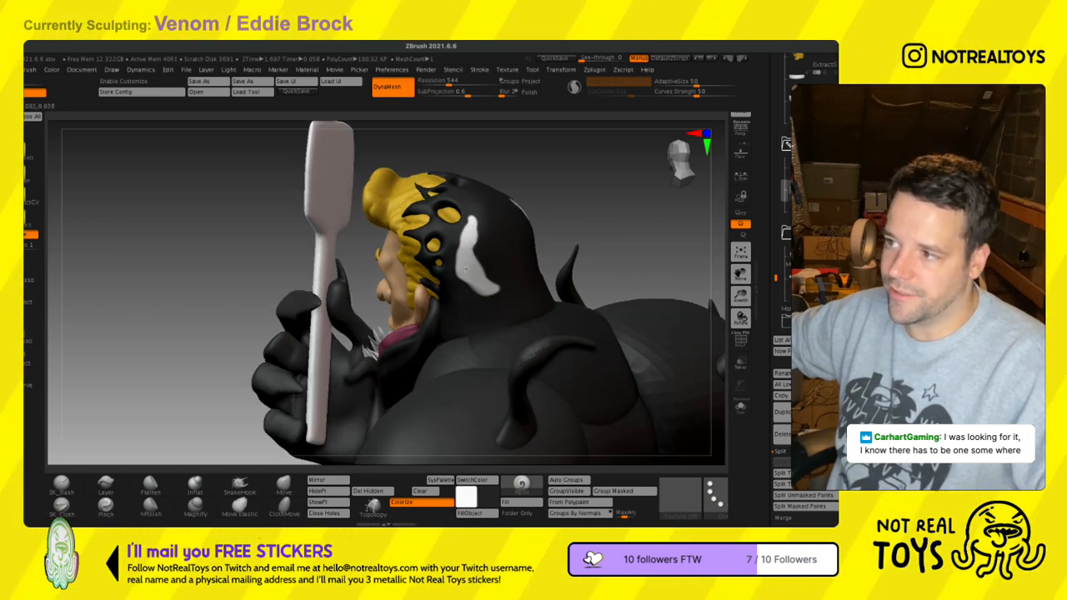
right_drag(481, 261, 468, 303)
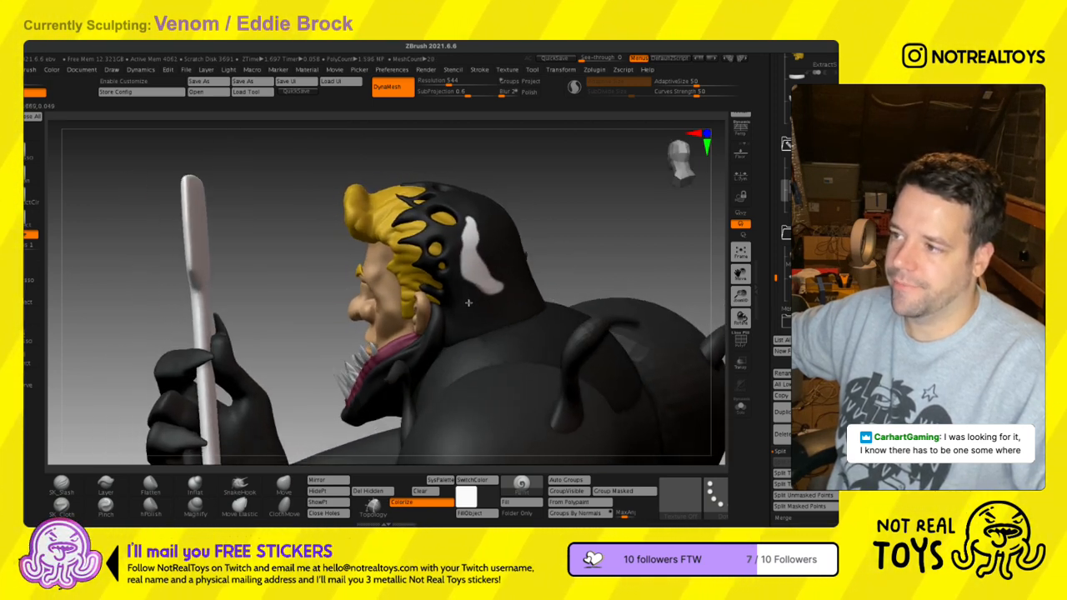
drag(499, 315, 494, 307)
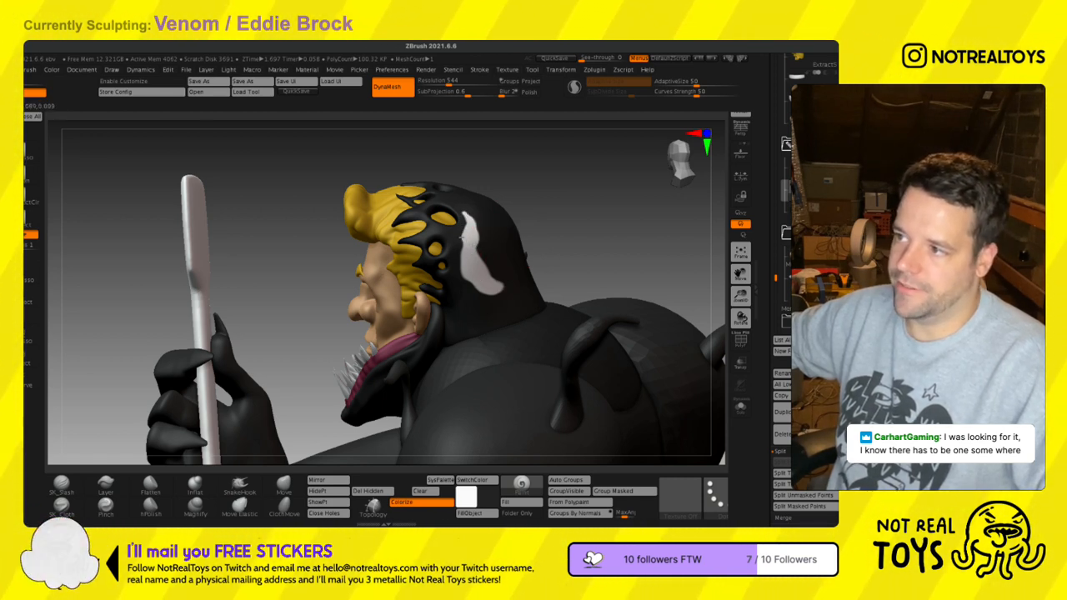
- Extend the white patch on one side of the black head upward into a thin, pointed tip
right_drag(470, 242, 436, 249)
mouse_move(533, 258)
right_down()
mouse_move(511, 280)
mouse_move(561, 276)
mouse_move(549, 237)
right_up()
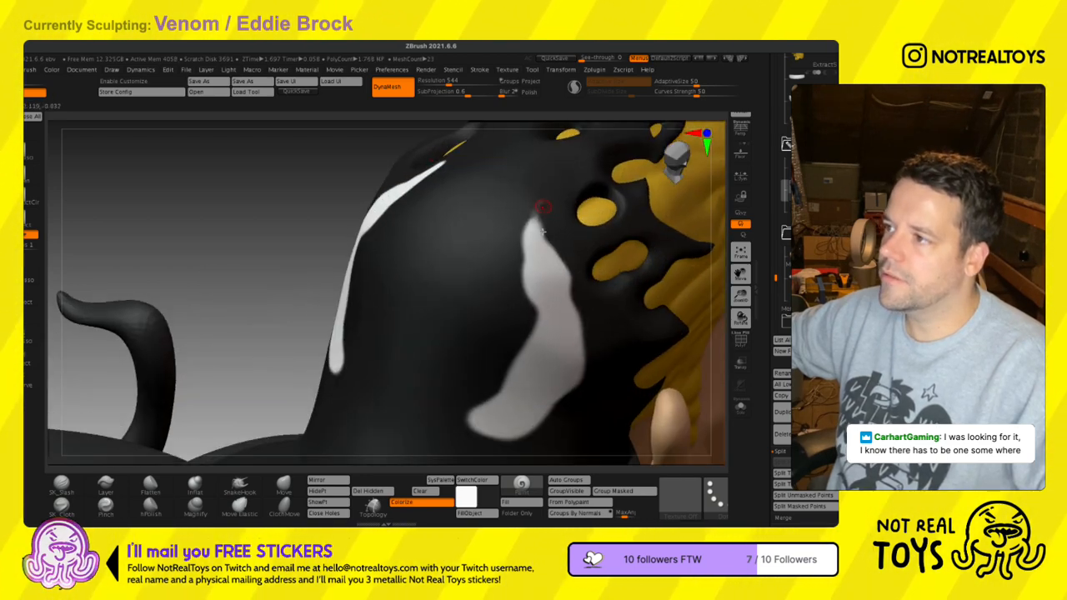
mouse_move(543, 203)
mouse_down()
mouse_move(534, 222)
mouse_move(542, 202)
mouse_up()
key(ctrl+z)
key(ctrl+z)
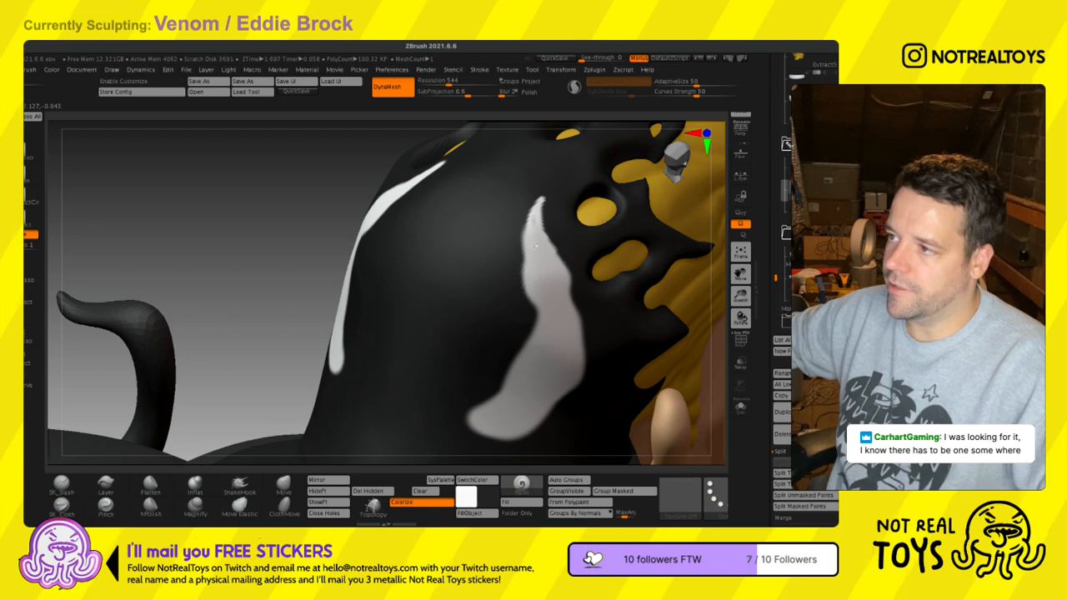
- Paint a thin curved tip at the upper end of the white patch on the head's opposite side
drag(200, 218, 396, 230)
mouse_move(472, 255)
mouse_down()
mouse_move(457, 265)
mouse_move(456, 202)
mouse_up()
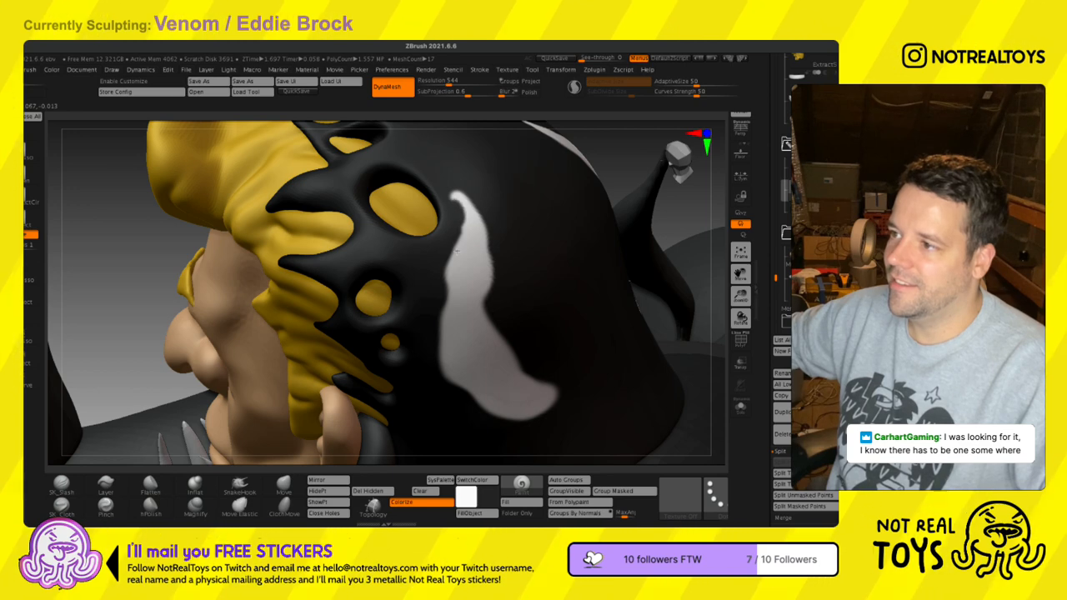
right_drag(469, 269, 453, 263)
ctrl+right_drag(451, 184, 495, 298)
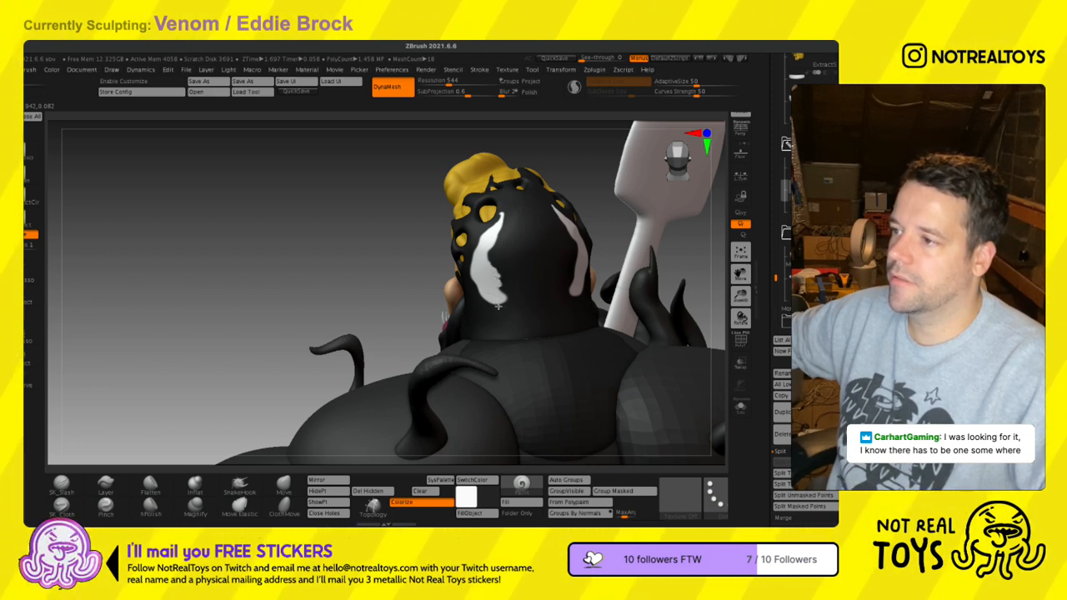
- Check both white patches from behind and save the project with the full figure in front view
mouse_move(607, 309)
right_down()
mouse_move(577, 304)
mouse_move(580, 284)
right_up()
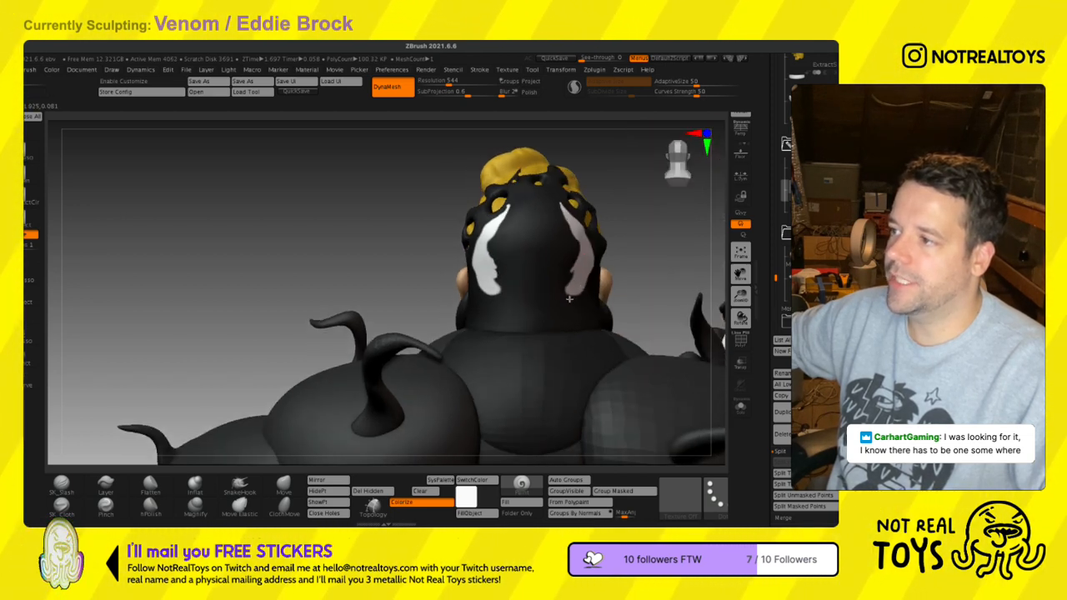
mouse_move(573, 299)
right_down()
mouse_move(513, 311)
mouse_move(545, 332)
right_up()
mouse_move(472, 357)
right_down()
mouse_move(538, 353)
mouse_move(451, 337)
mouse_move(492, 334)
mouse_move(519, 264)
right_up()
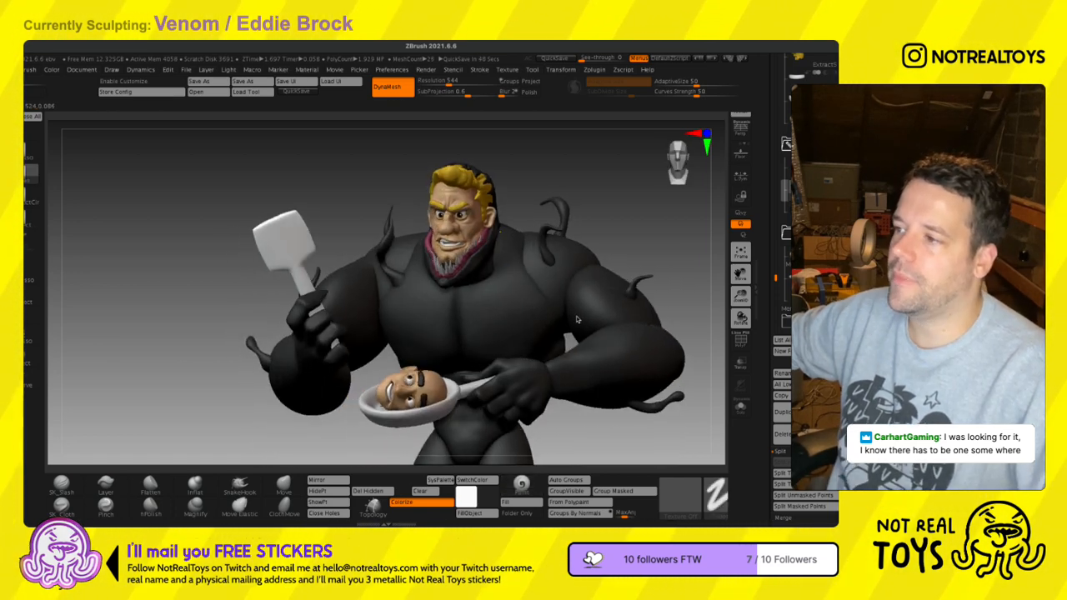
key(ctrl+s)
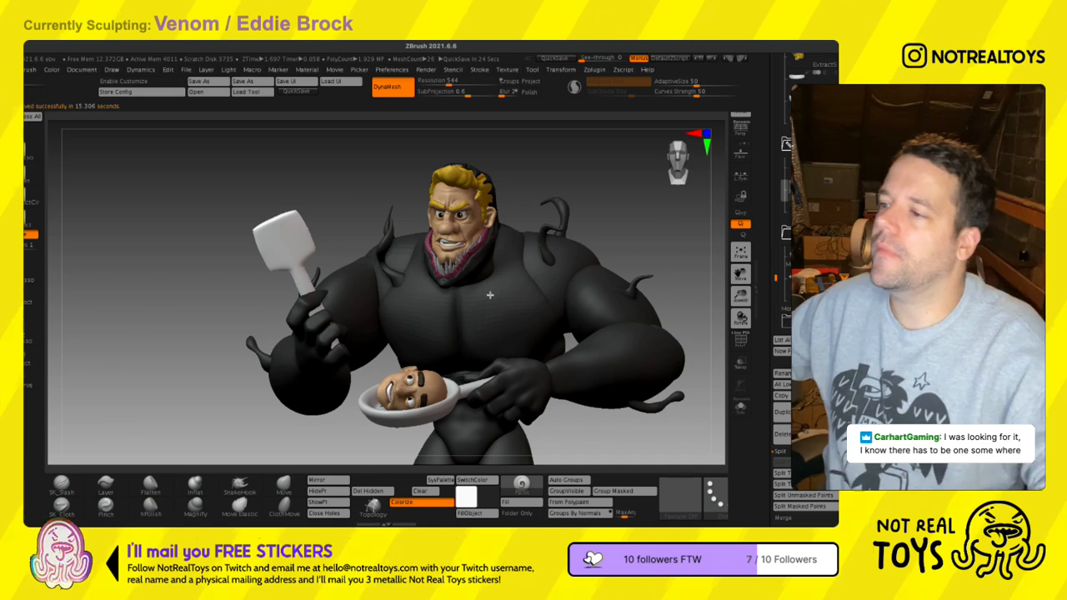
- Select the tooth subtool PM3D_Cylinder3D1_44 and make it visible beside the face
mouse_move(533, 260)
right_down()
mouse_move(494, 260)
mouse_move(540, 262)
right_up()
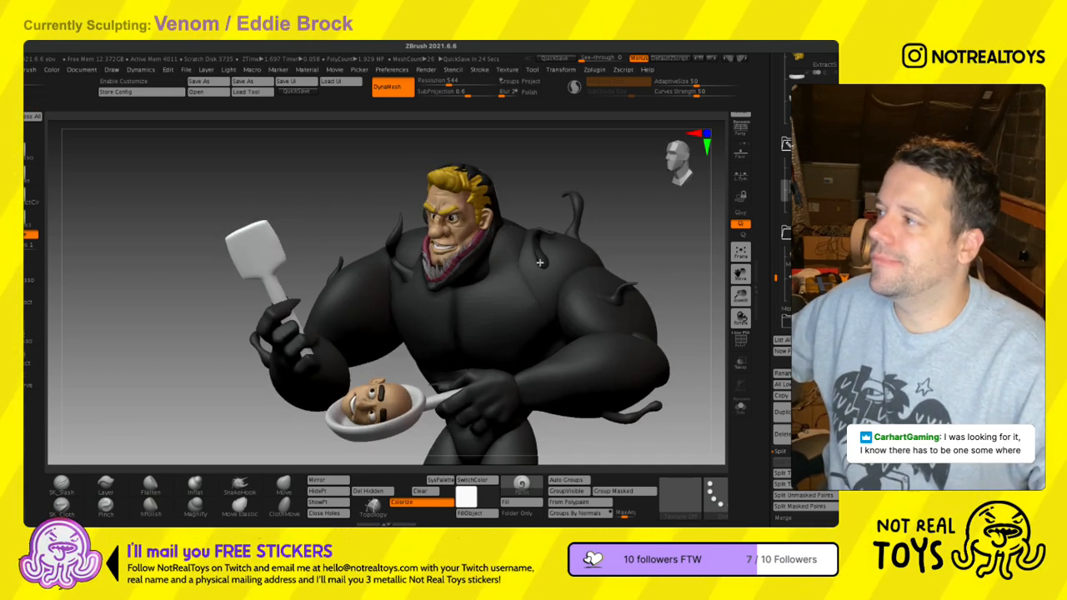
alt+click(486, 303)
ctrl+right_drag(486, 303, 501, 375)
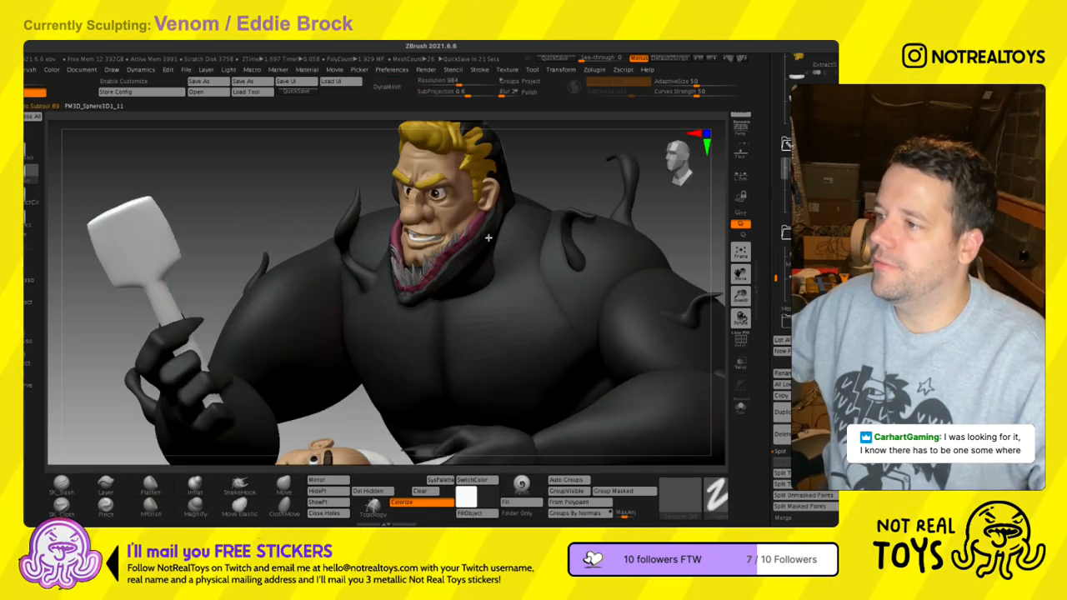
key(s)
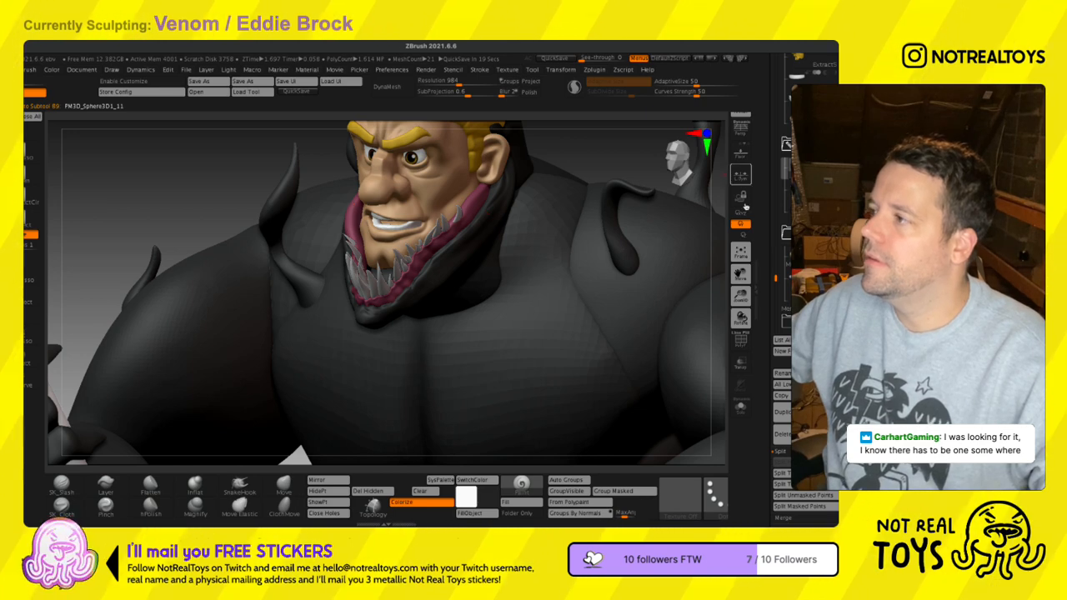
right_drag(486, 205, 491, 246)
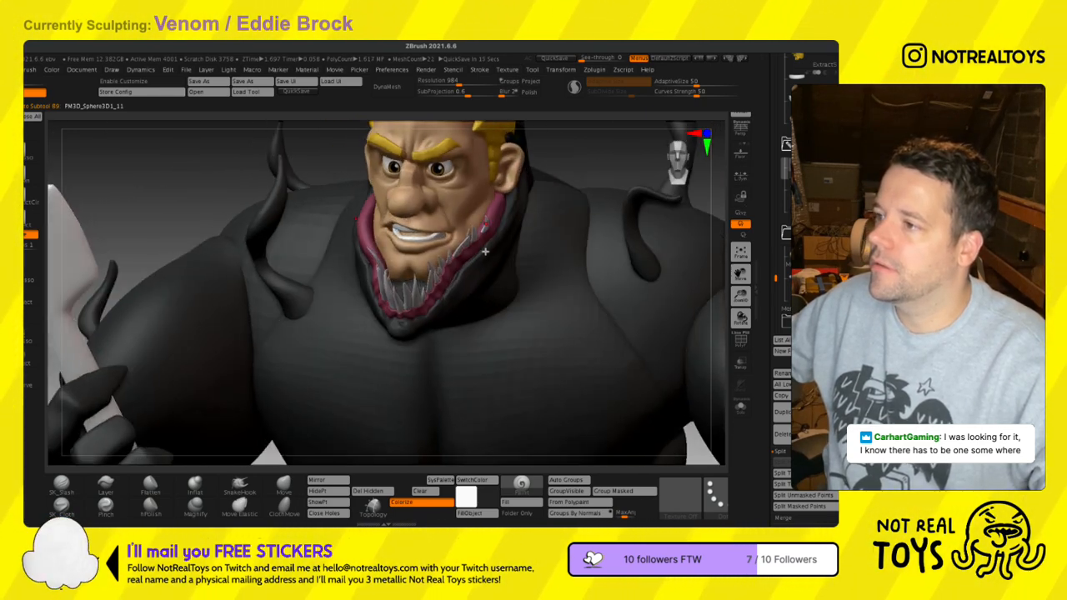
drag(777, 300, 771, 146)
click(801, 103)
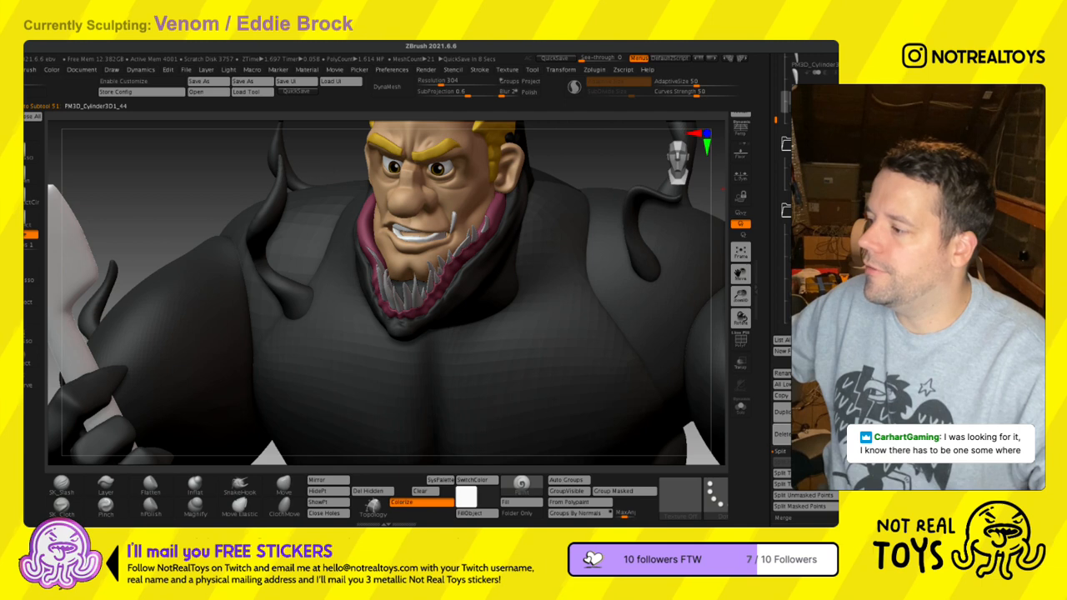
- Duplicate the tooth subtool and move the copy farther down the subtool list
click(782, 412)
drag(776, 120, 775, 330)
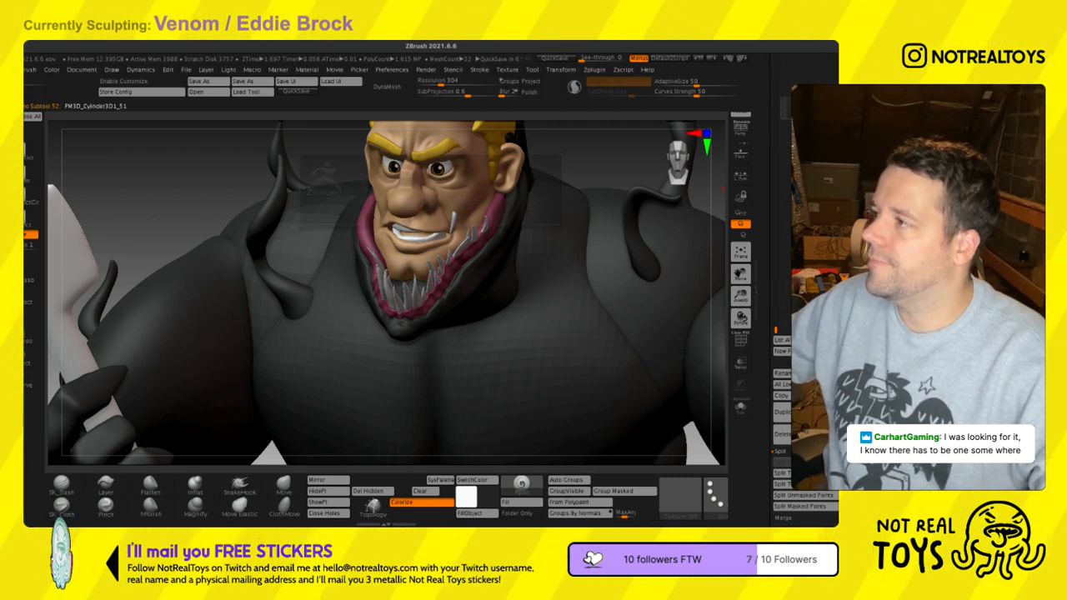
key(Escape)
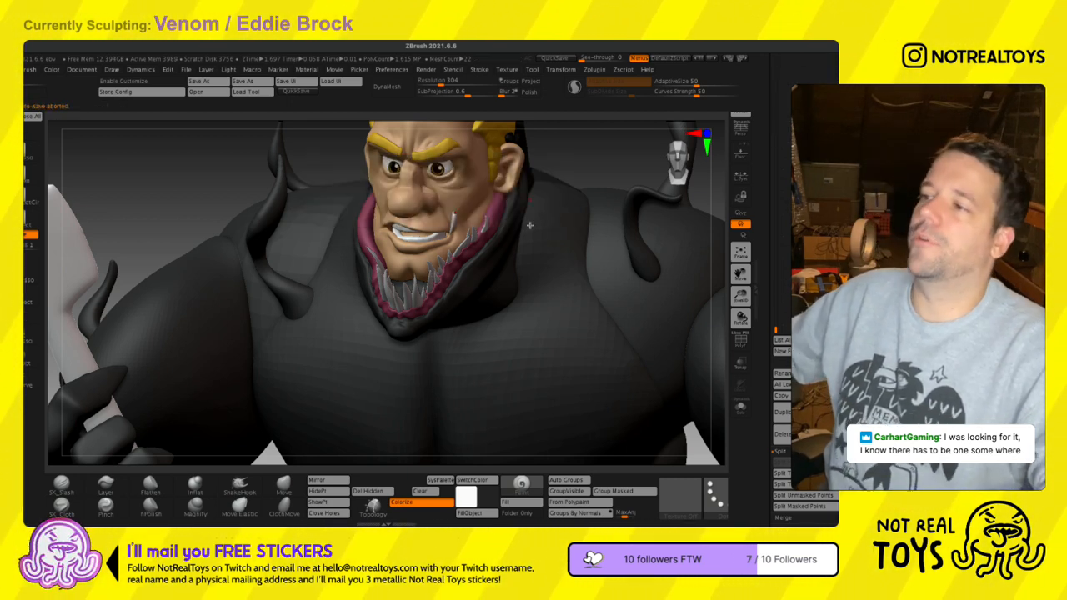
drag(774, 354, 778, 258)
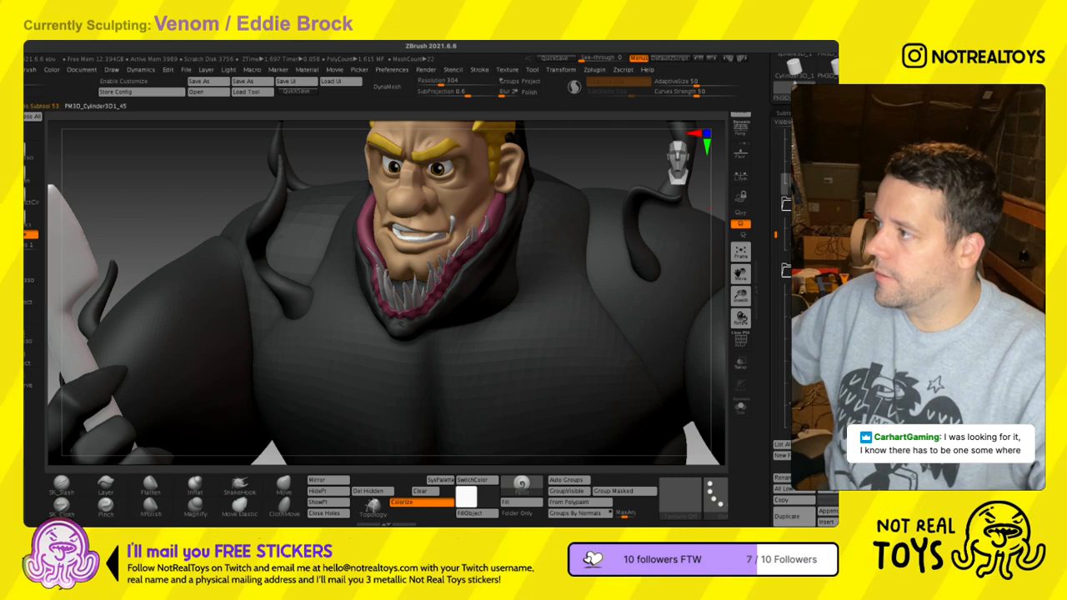
drag(776, 234, 775, 363)
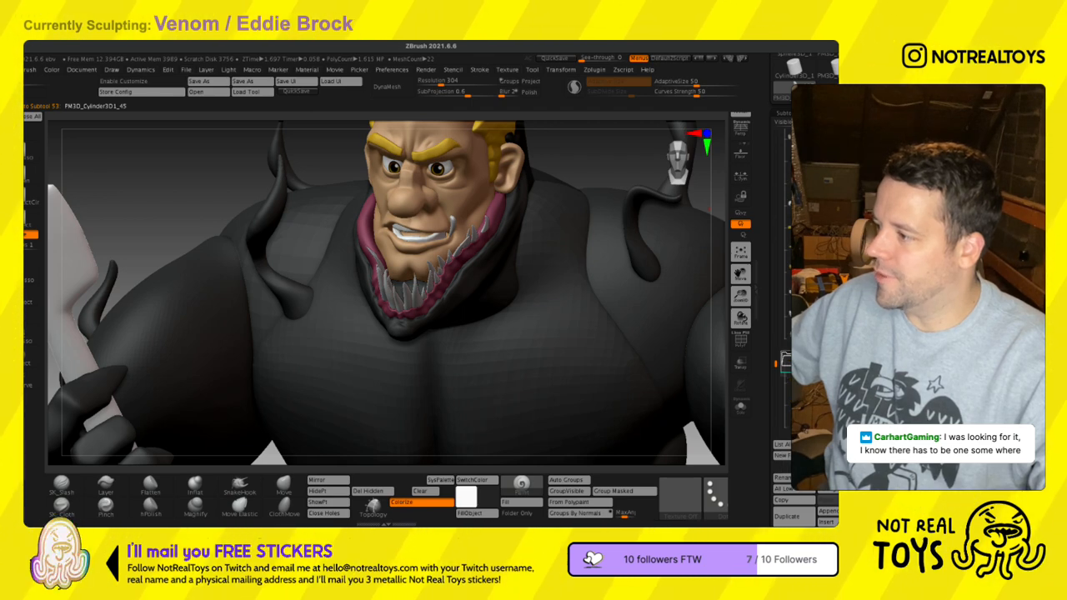
- Move and rotate the copied tooth onto the gum line at the rear of the symbiote's lower jaw
right_drag(478, 271, 442, 254)
key(w)
drag(406, 240, 529, 189)
right_drag(516, 227, 536, 226)
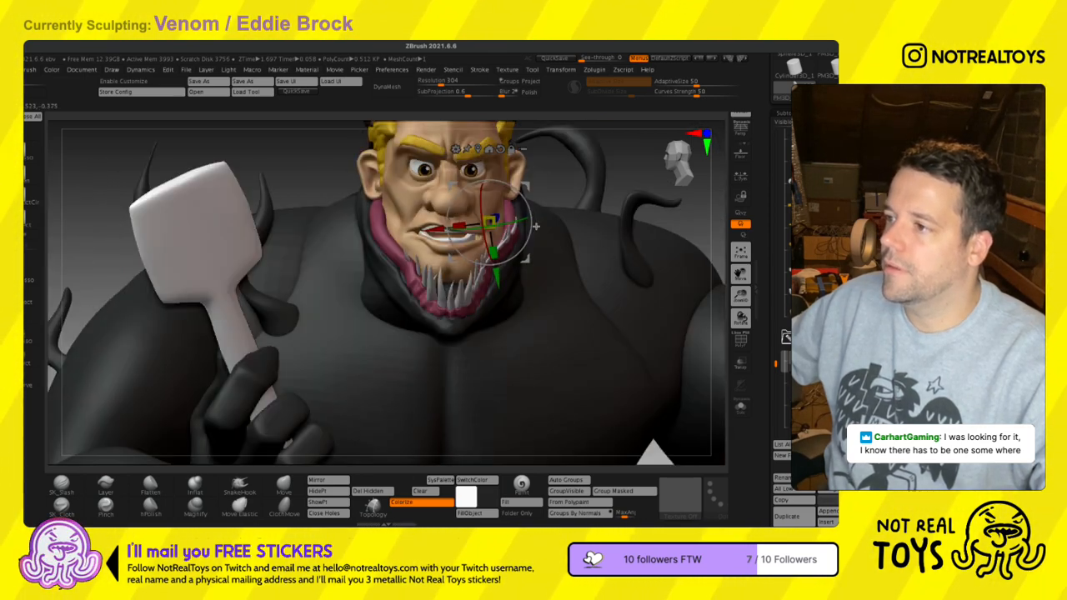
drag(526, 186, 551, 181)
right_drag(547, 191, 530, 191)
right_drag(516, 291, 535, 223)
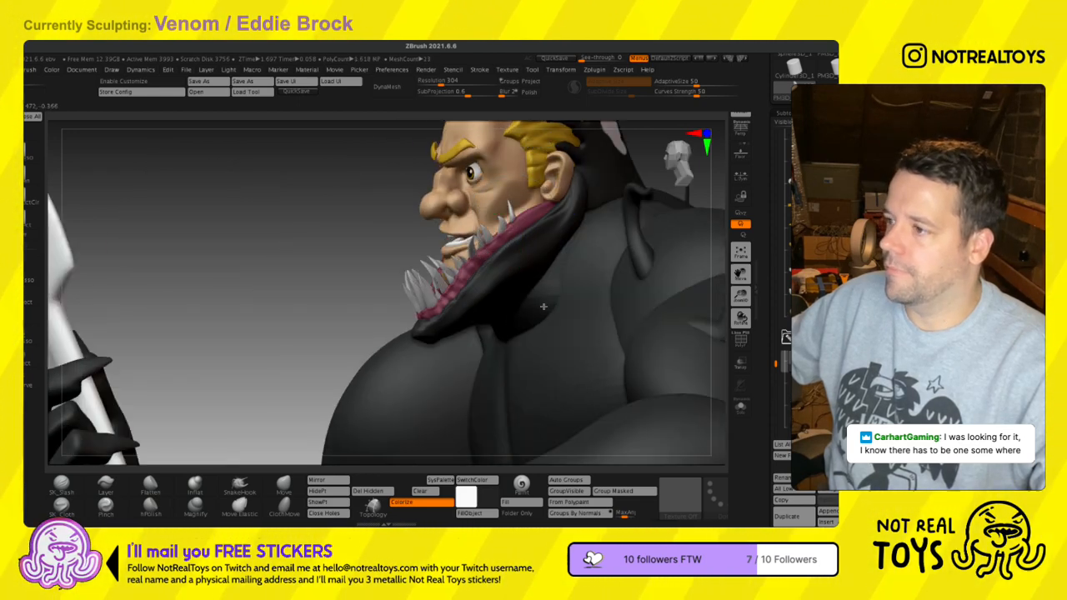
- Refine the rotation of the placed tooth so its base sits in the gum
ctrl+right_drag(543, 291, 551, 376)
drag(549, 201, 546, 203)
right_drag(500, 213, 528, 259)
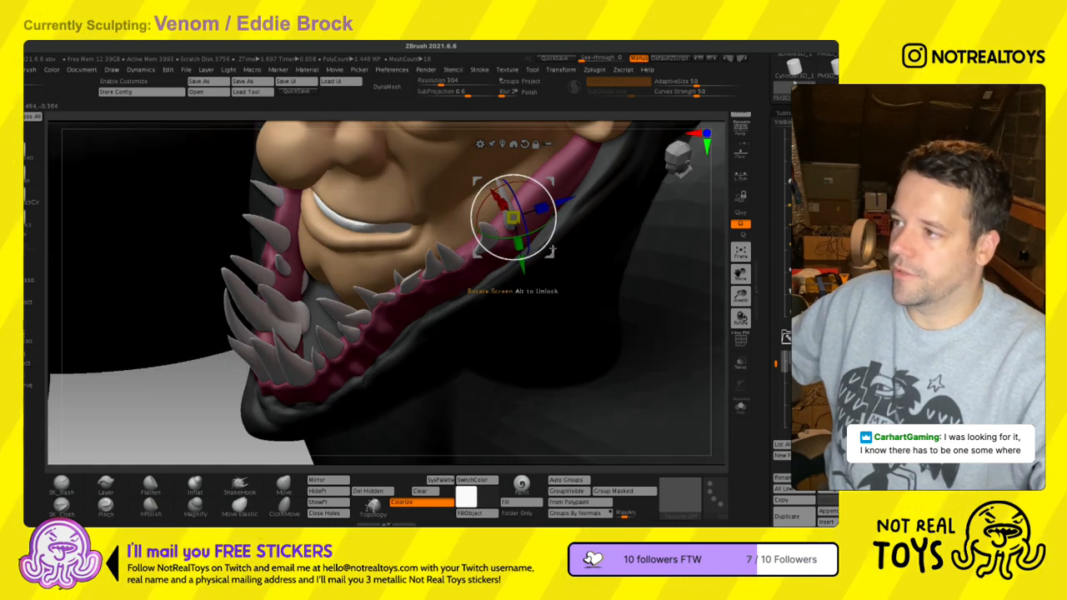
drag(557, 209, 550, 203)
mouse_move(538, 215)
right_down()
mouse_move(509, 287)
mouse_move(528, 214)
right_up()
- Duplicate the placed tooth and move the copy back along the gum line toward the ear
key(q)
alt+click(464, 243)
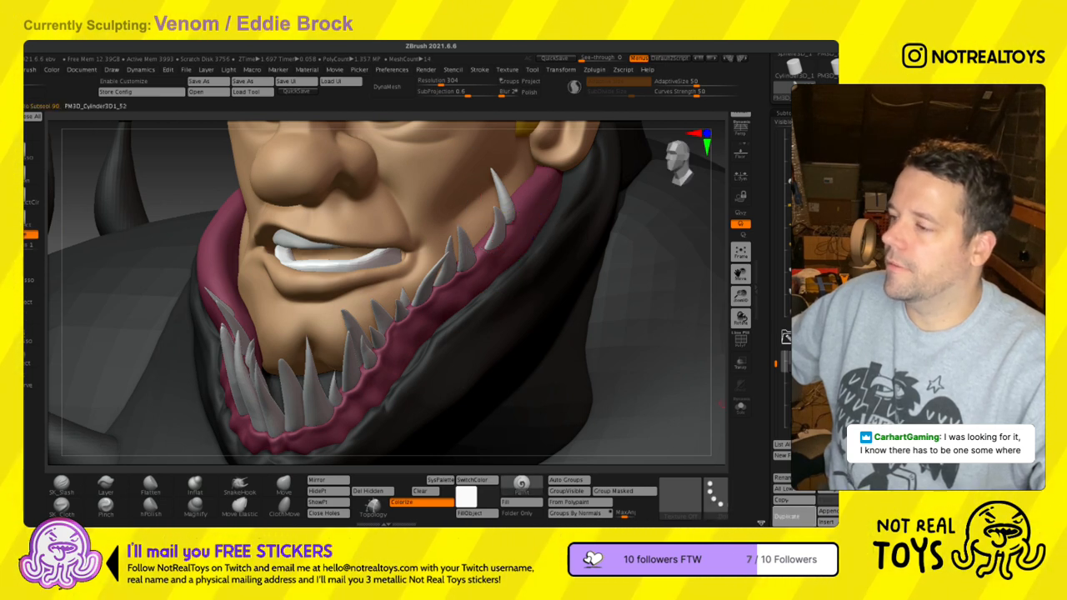
right_drag(583, 244, 507, 248)
key(w)
key(q)
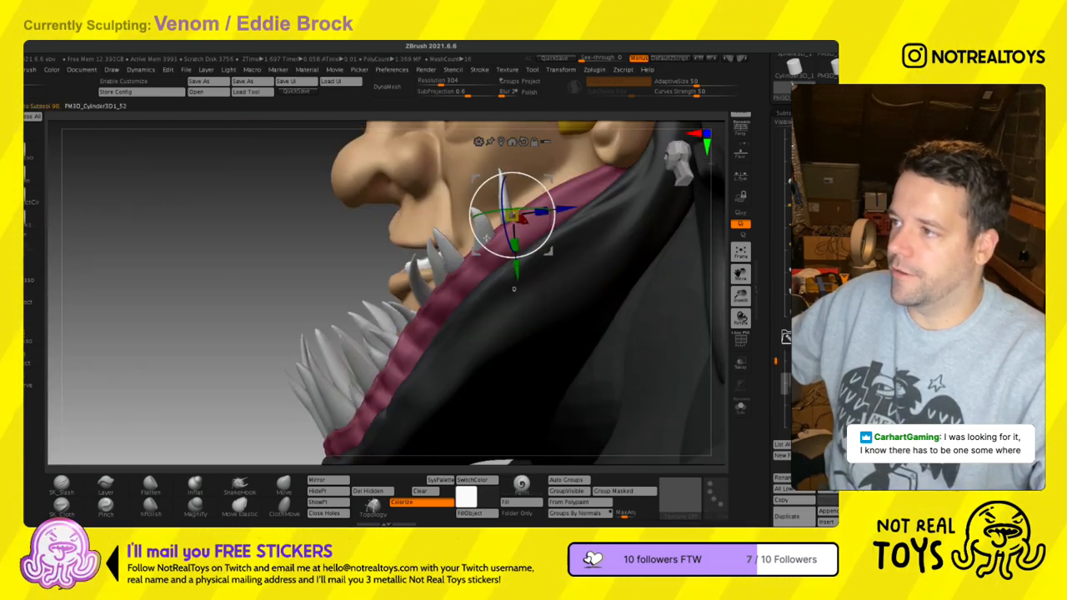
key(w)
alt+right_drag(553, 202, 512, 237)
drag(511, 237, 534, 227)
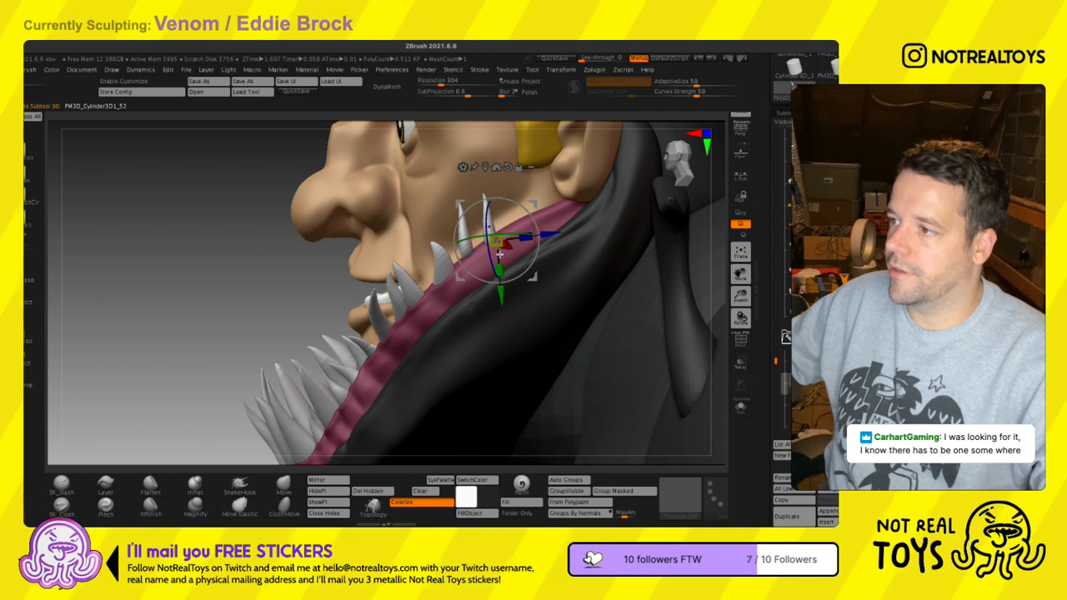
- Reshape the second added tooth with the Move brush
key(q)
click(283, 485)
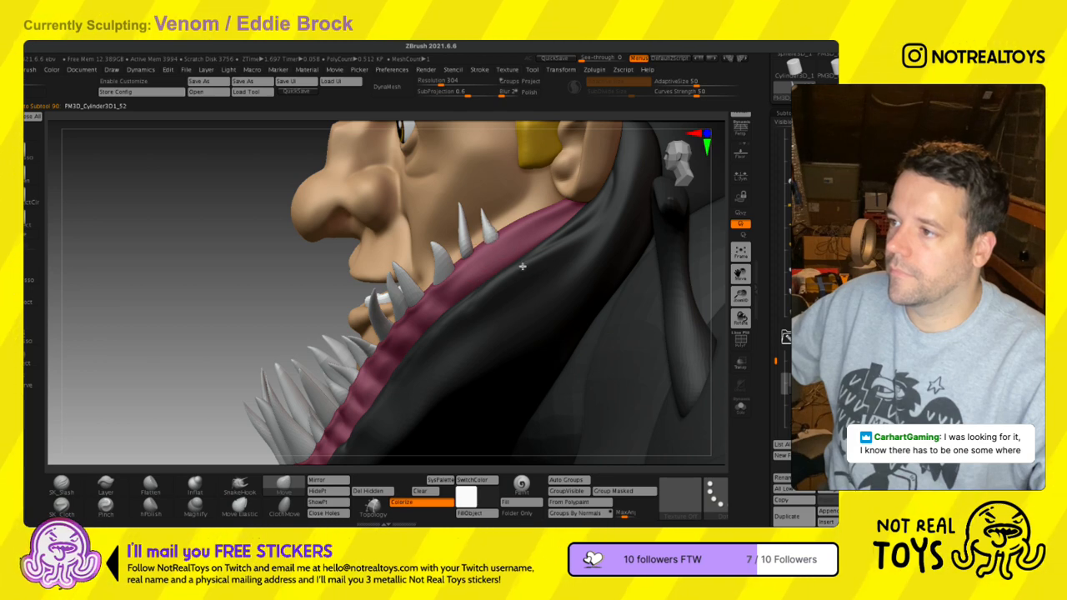
drag(504, 260, 557, 282)
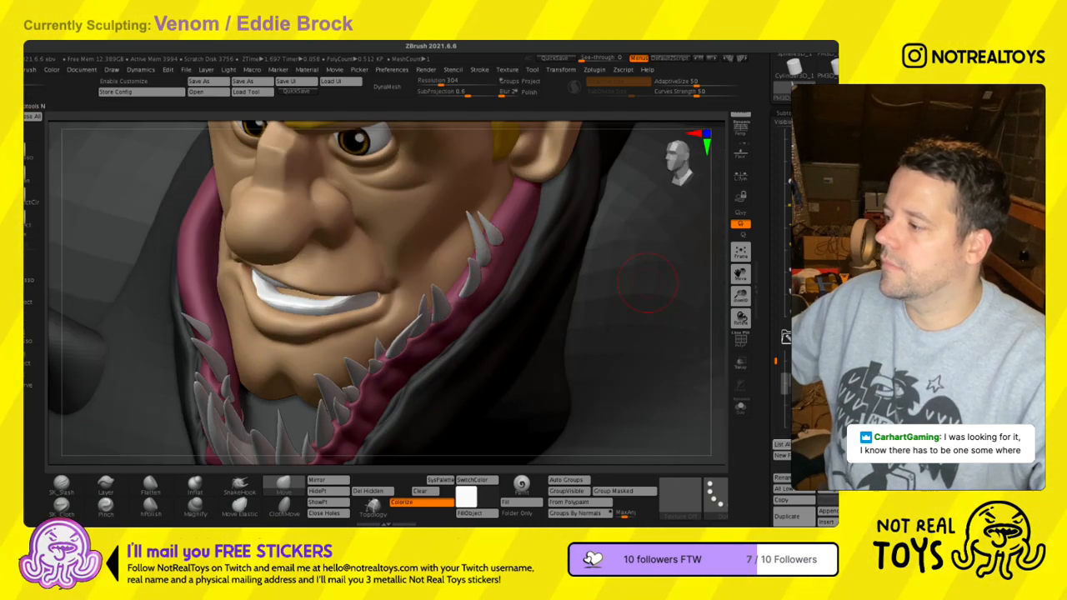
drag(509, 255, 476, 228)
- Fit the second added tooth to the curve of the gum and add a third copy behind it
key(w)
ctrl+drag(536, 202, 557, 189)
right_drag(520, 224, 570, 245)
drag(550, 231, 583, 244)
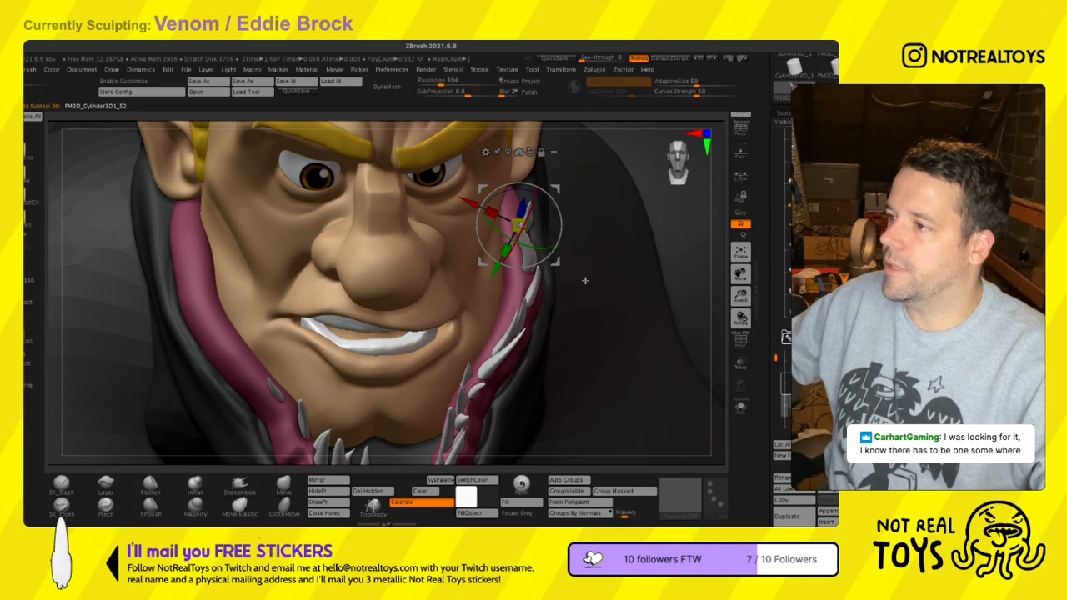
key(q)
right_drag(577, 310, 586, 254)
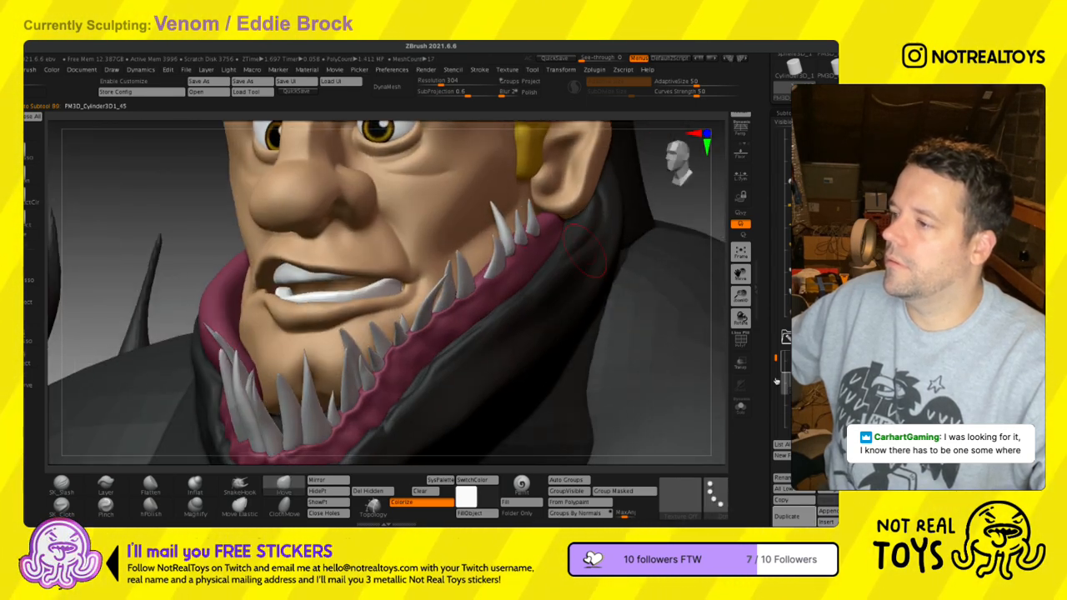
- Select the third added tooth, adjust its placement on the gum, and check the row from the front
key(w)
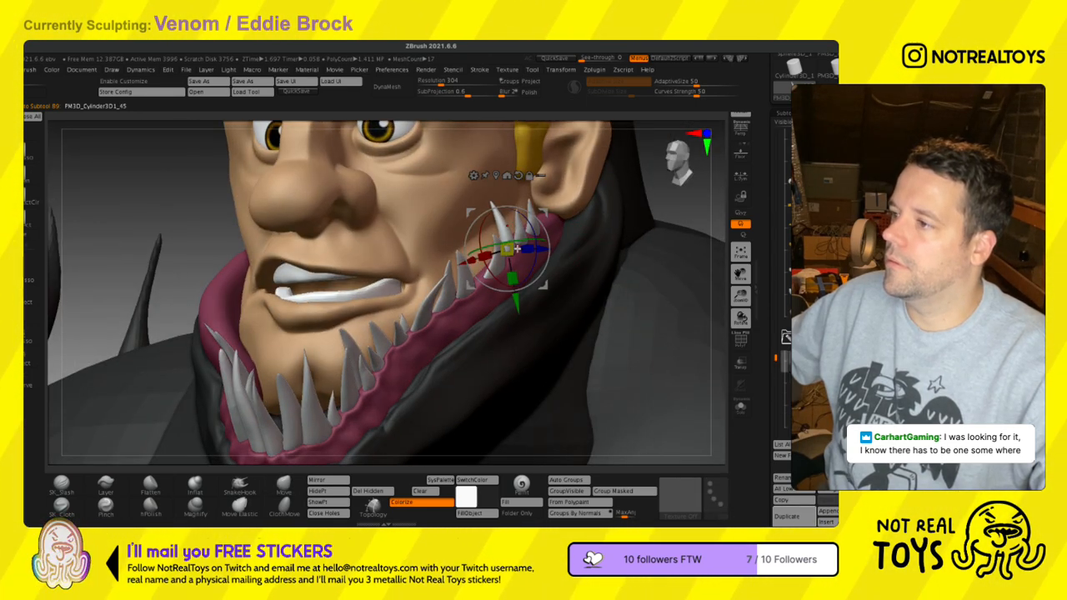
click(786, 409)
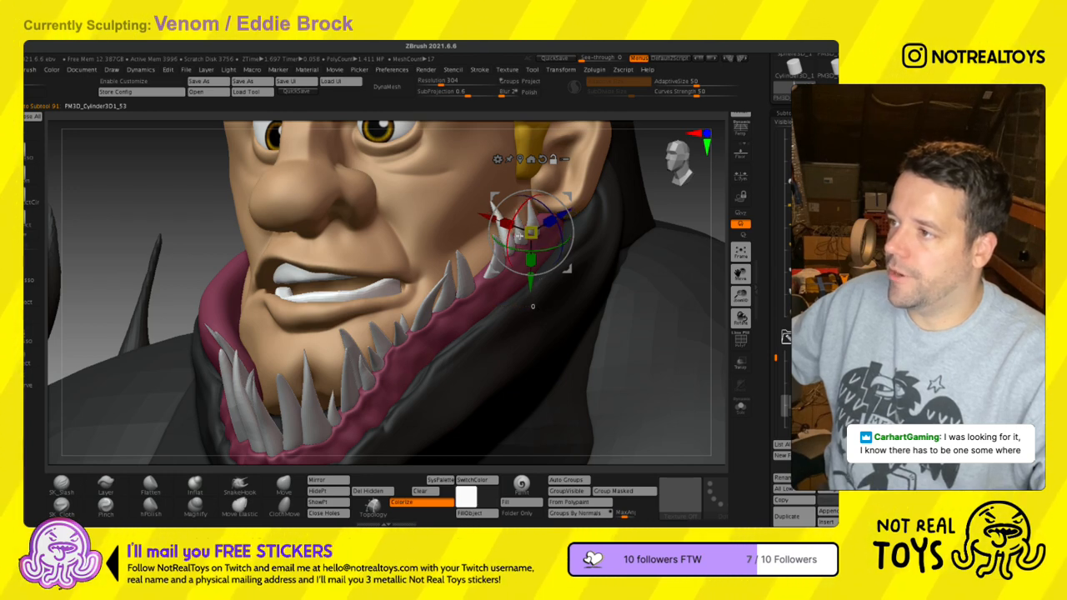
right_drag(537, 236, 491, 237)
drag(556, 274, 549, 291)
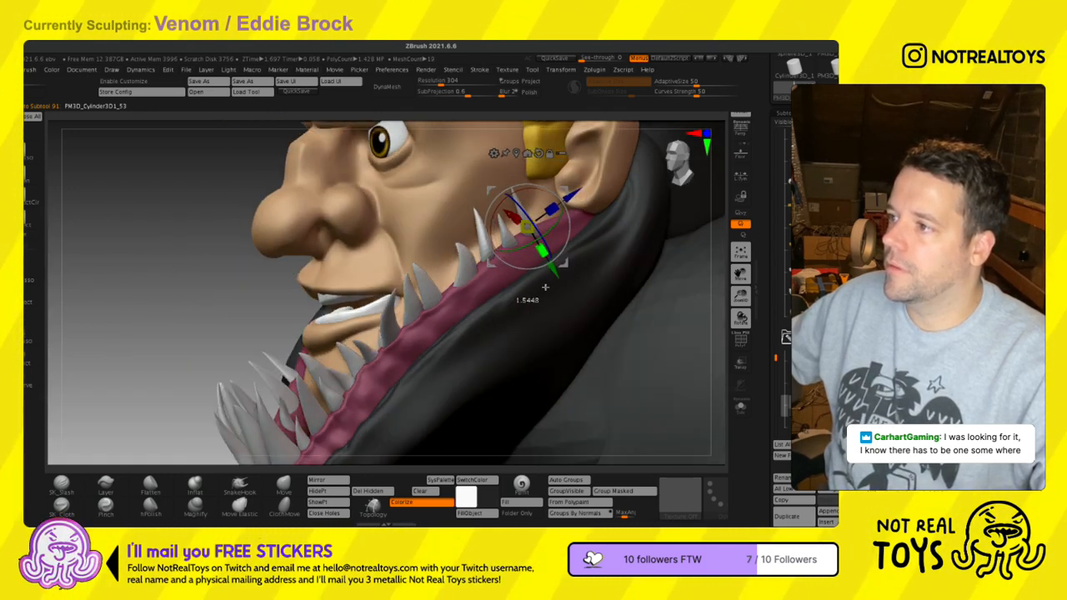
key(q)
mouse_move(550, 293)
right_down()
mouse_move(608, 310)
mouse_move(578, 302)
mouse_move(597, 309)
right_up()
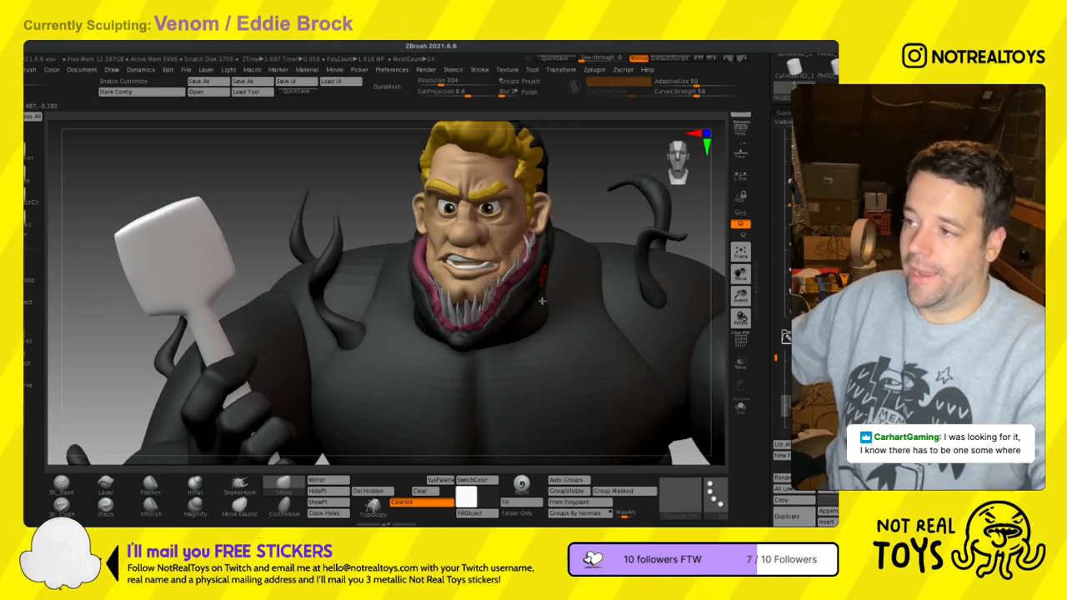
right_drag(713, 313, 533, 272)
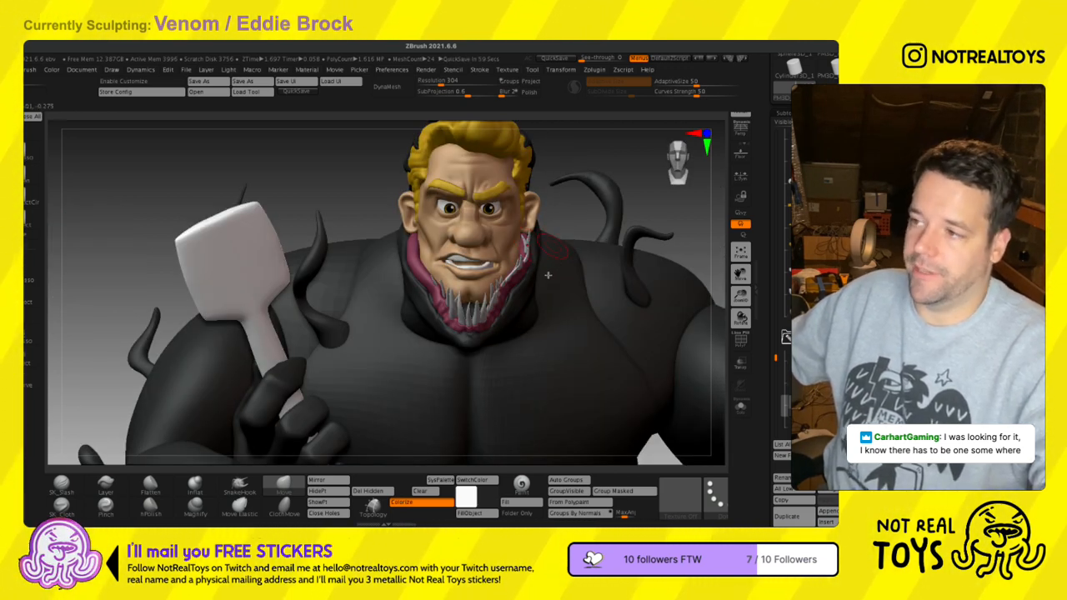
- Add a fourth copy of the tooth and move and rotate it into place just below the ear
right_drag(547, 289, 562, 354)
alt+click(572, 272)
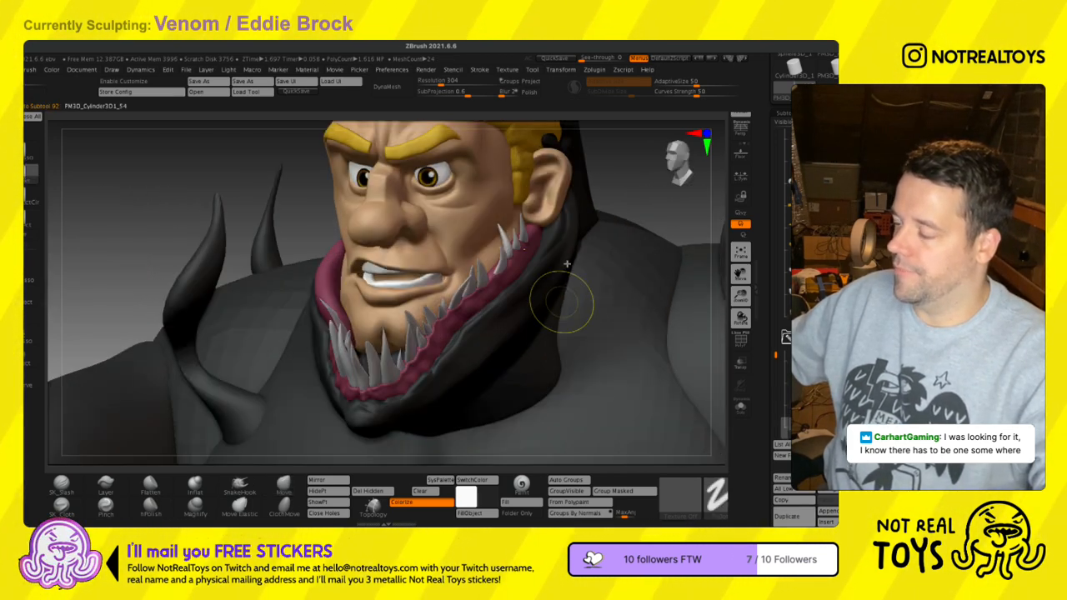
key(w)
right_drag(563, 245, 556, 227)
drag(554, 226, 575, 238)
drag(542, 270, 545, 270)
right_drag(579, 276, 587, 289)
drag(489, 221, 485, 219)
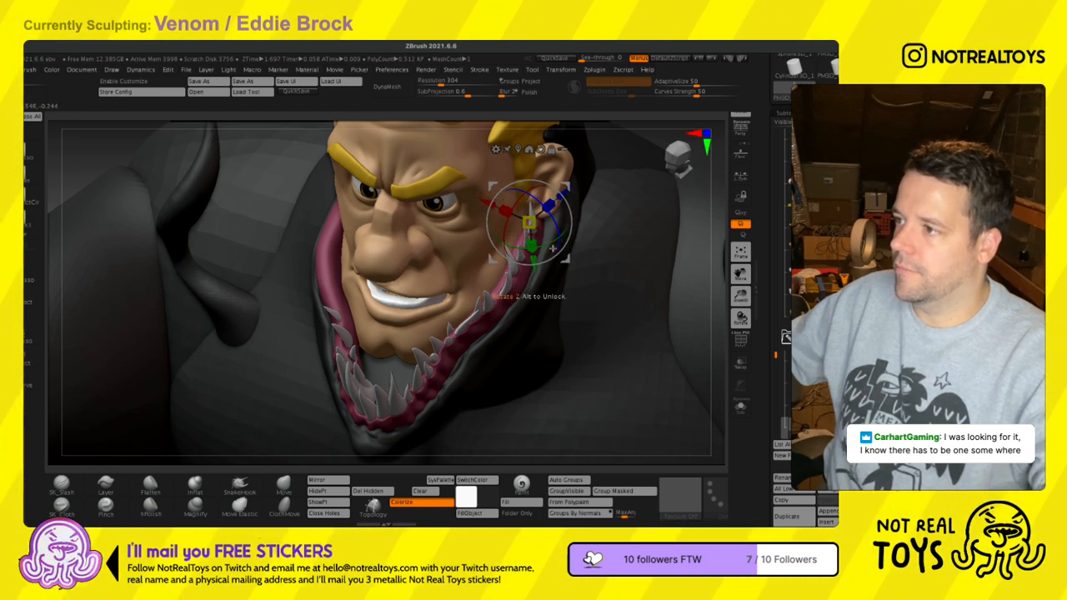
key(q)
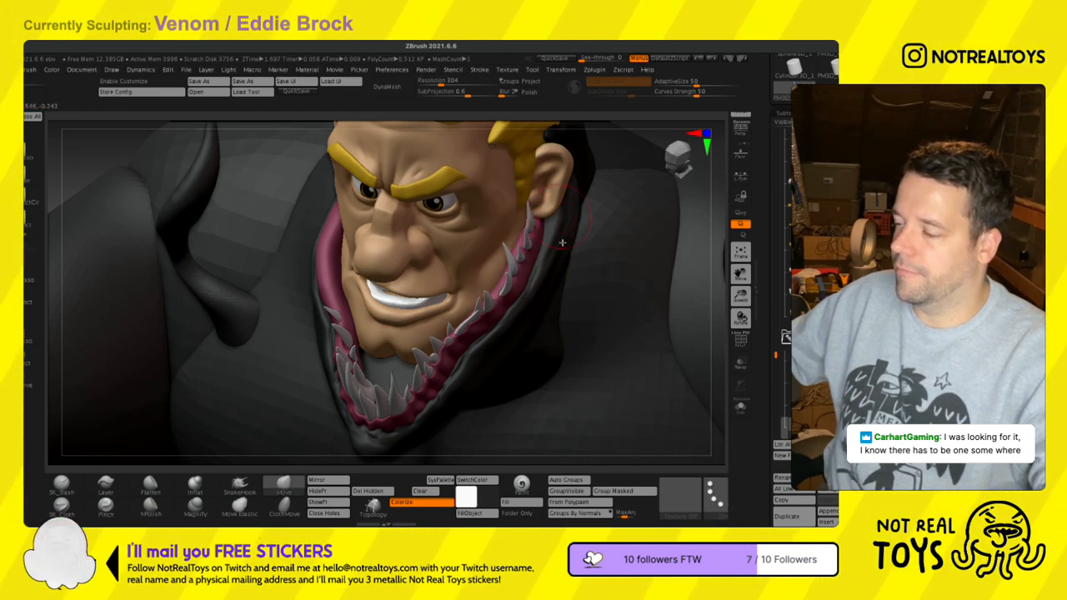
- Select the rearmost added tooth below the ear and rotate and move it to sit in the gum
alt+click(536, 222)
right_drag(536, 222, 500, 214)
key(w)
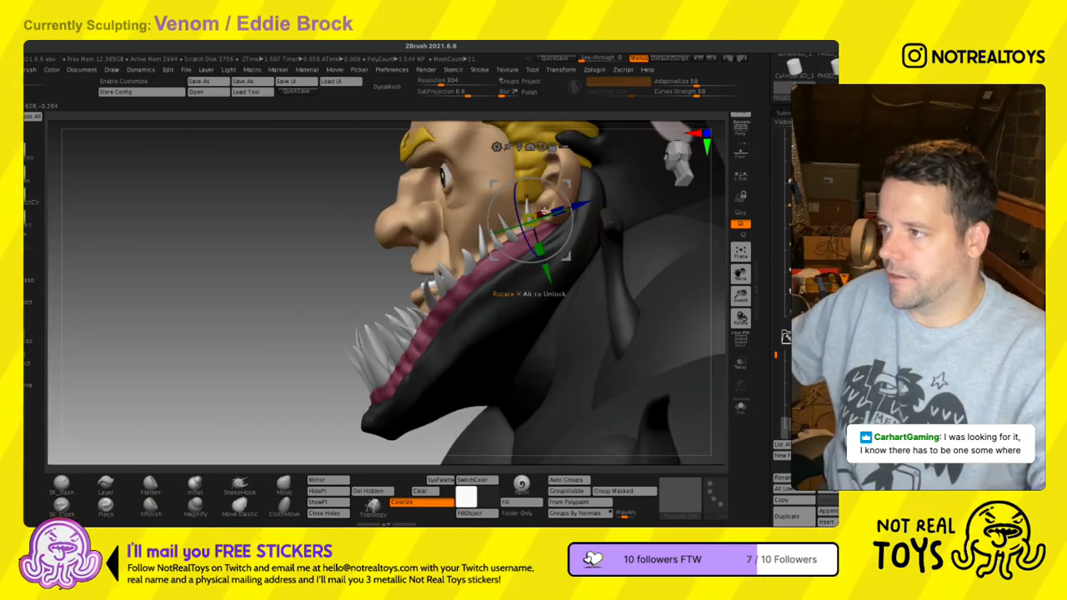
drag(530, 218, 533, 222)
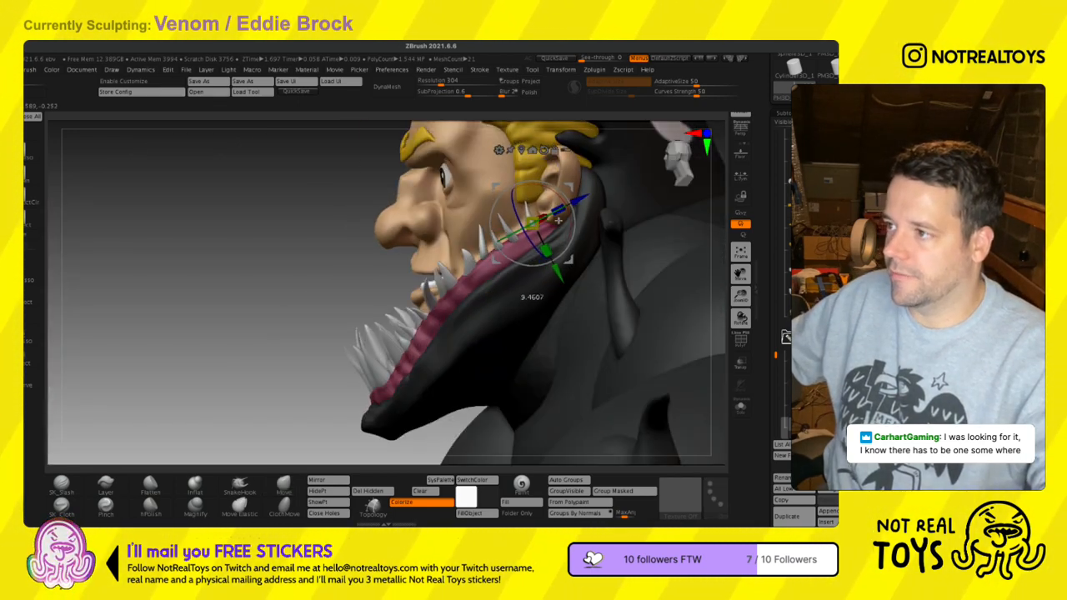
ctrl+right_drag(503, 297, 558, 294)
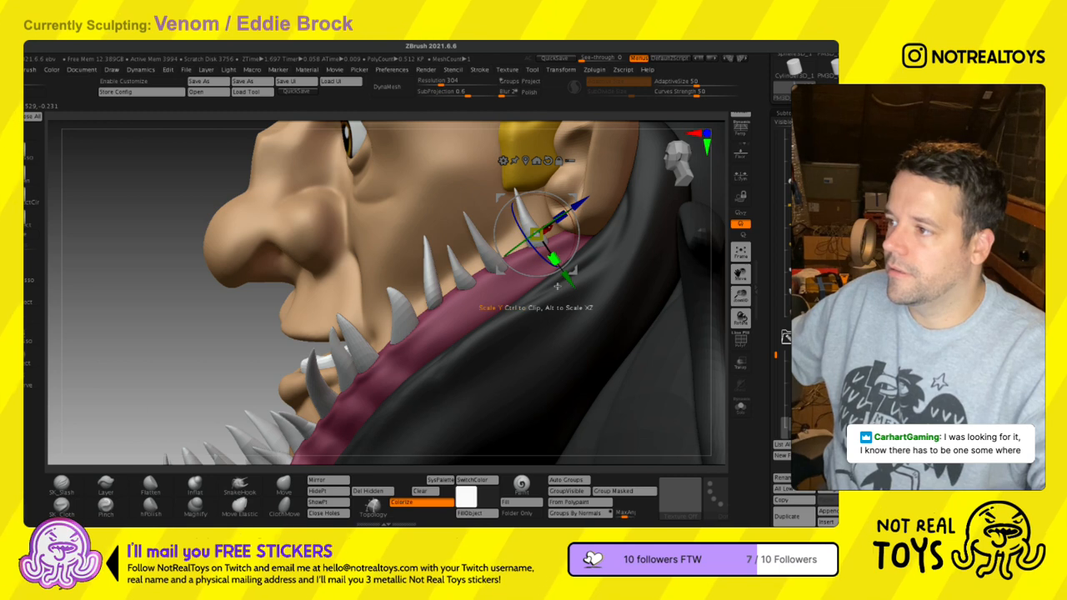
key(q)
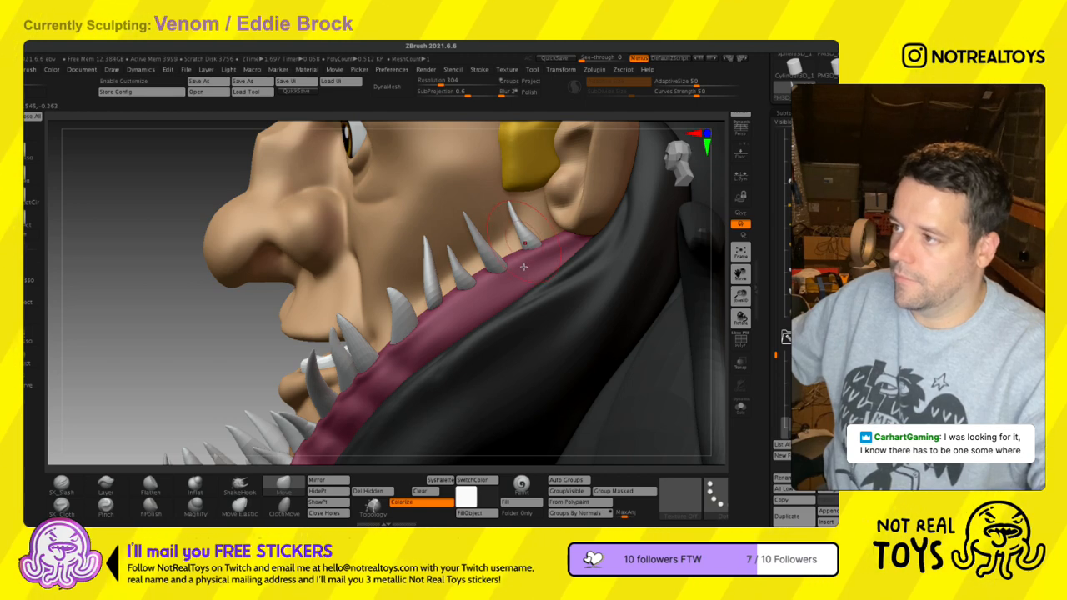
- Fine-tune the rearmost tooth's placement against the gum from the front and adjust the brush size
right_drag(532, 272, 564, 262)
key(w)
drag(553, 246, 551, 249)
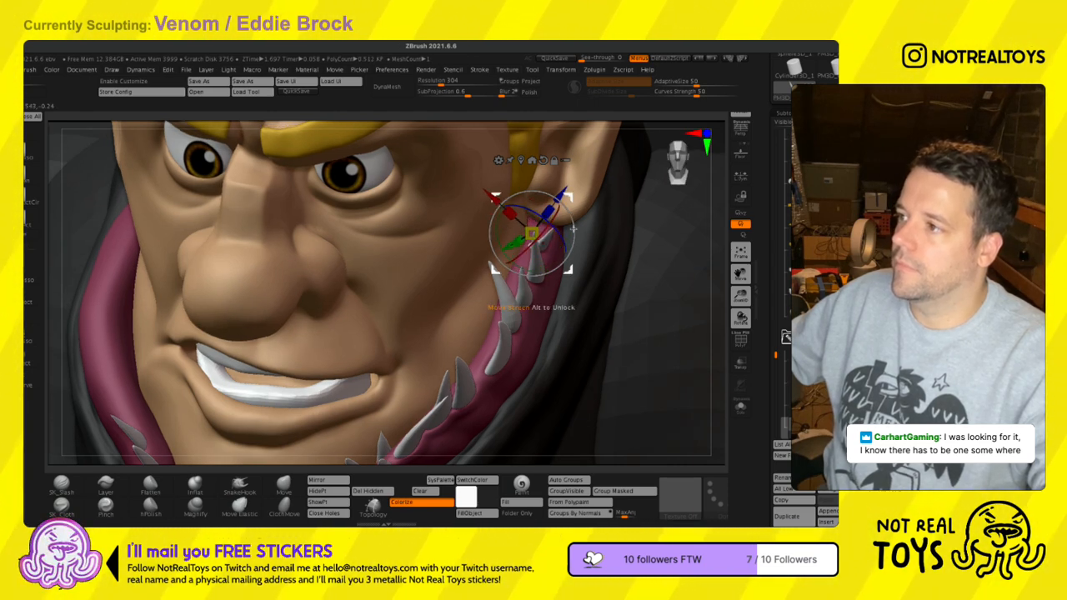
mouse_move(578, 297)
ctrl+right_down()
mouse_move(562, 240)
mouse_move(504, 242)
mouse_move(568, 218)
mouse_move(560, 235)
ctrl+right_up()
key(s)
mouse_move(523, 307)
ctrl+right_down()
mouse_move(542, 264)
mouse_move(565, 269)
mouse_move(537, 263)
mouse_move(577, 273)
mouse_move(548, 300)
mouse_move(569, 303)
ctrl+right_up()
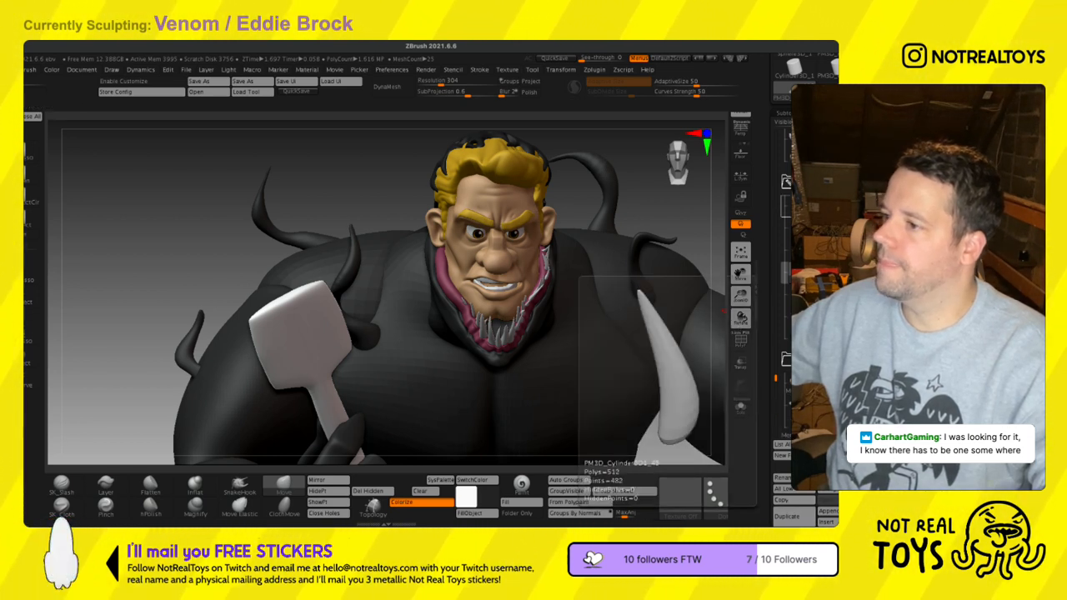
- Merge the added teeth SubTools and mirror the result across the X axis to the opposite side of the jaw
click(802, 294)
drag(799, 426, 799, 328)
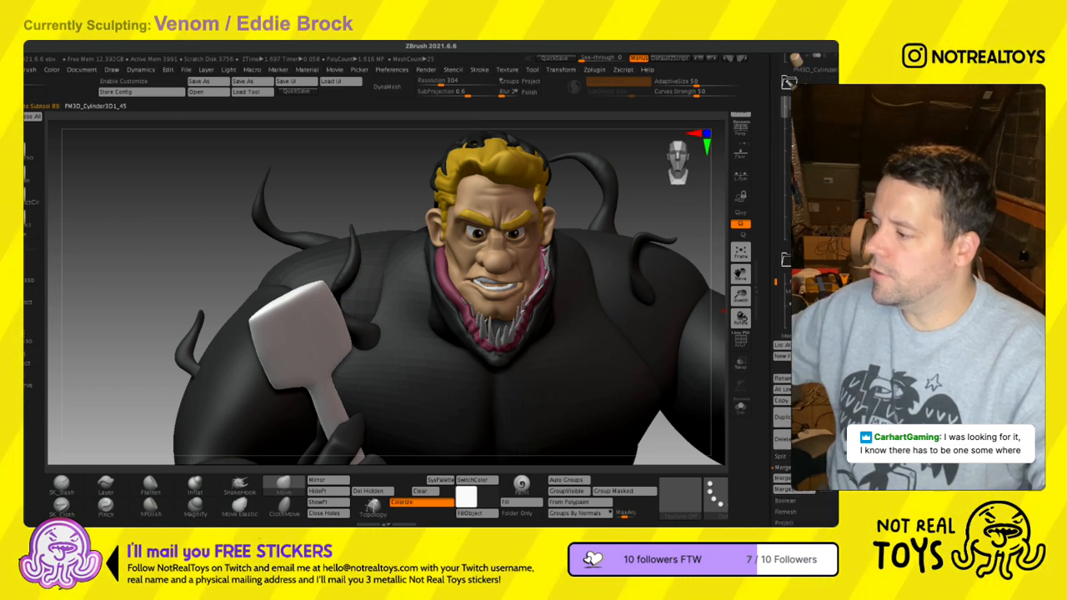
click(798, 479)
click(798, 501)
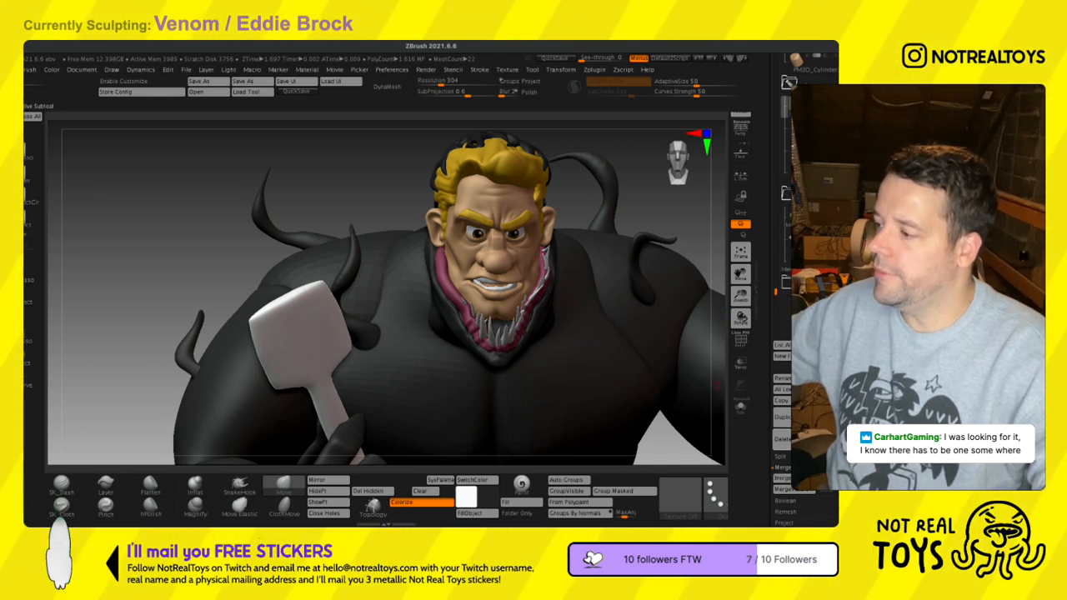
click(328, 481)
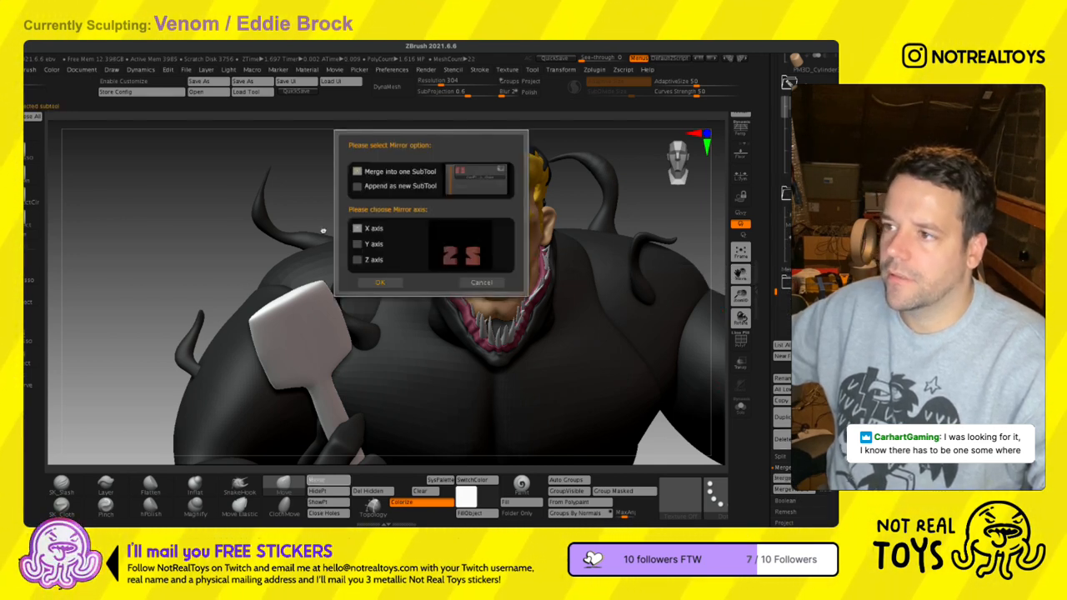
click(358, 171)
click(380, 283)
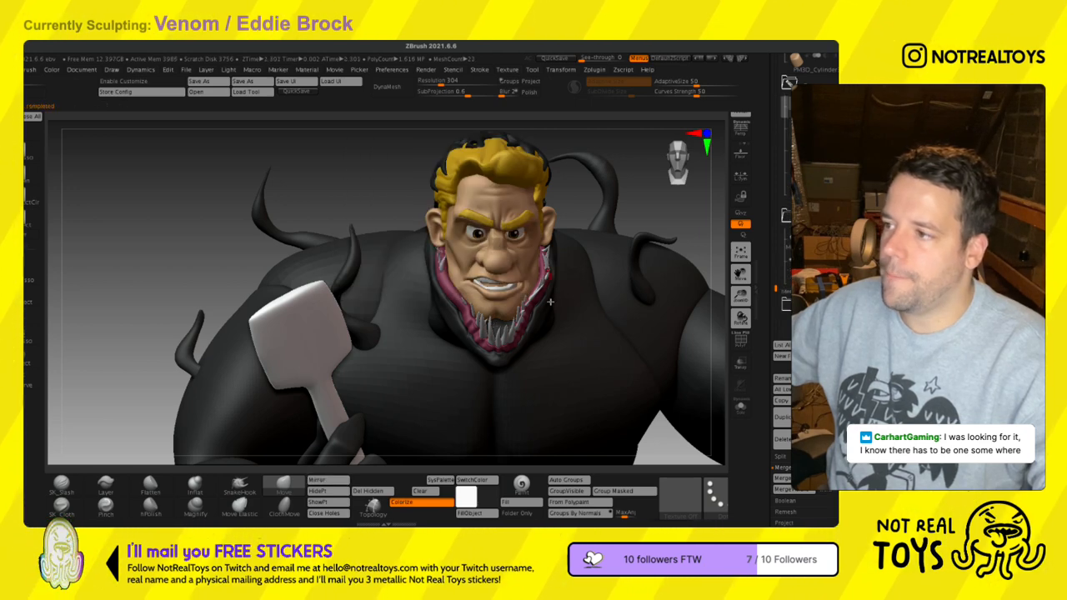
- Move the mirrored teeth forward and down along the gum toward the existing front teeth, and rotate them to match
right_drag(392, 288, 463, 288)
key(w)
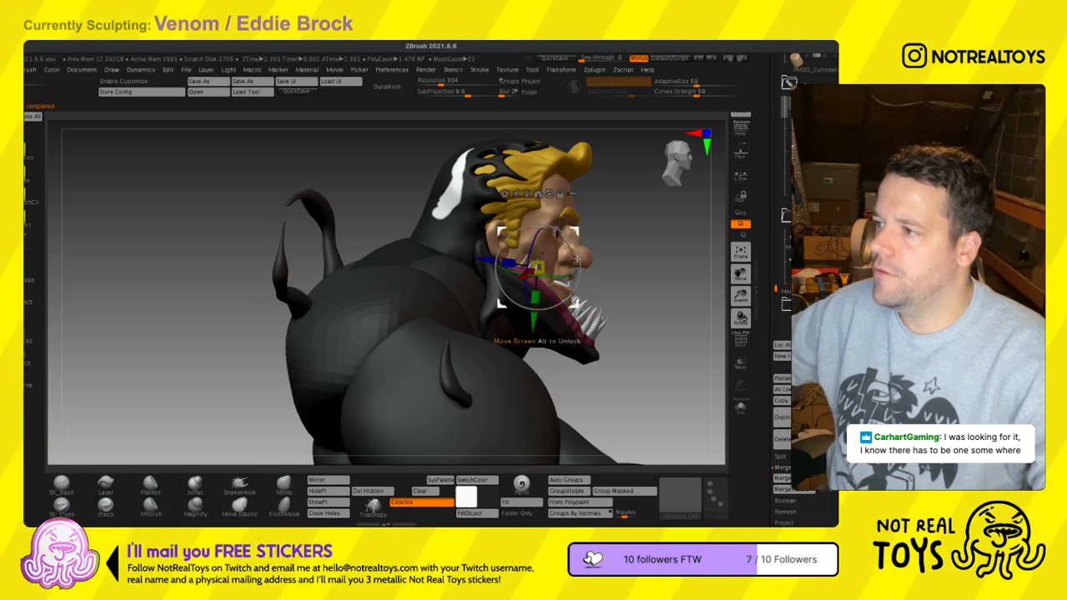
drag(575, 231, 615, 252)
drag(617, 296, 617, 313)
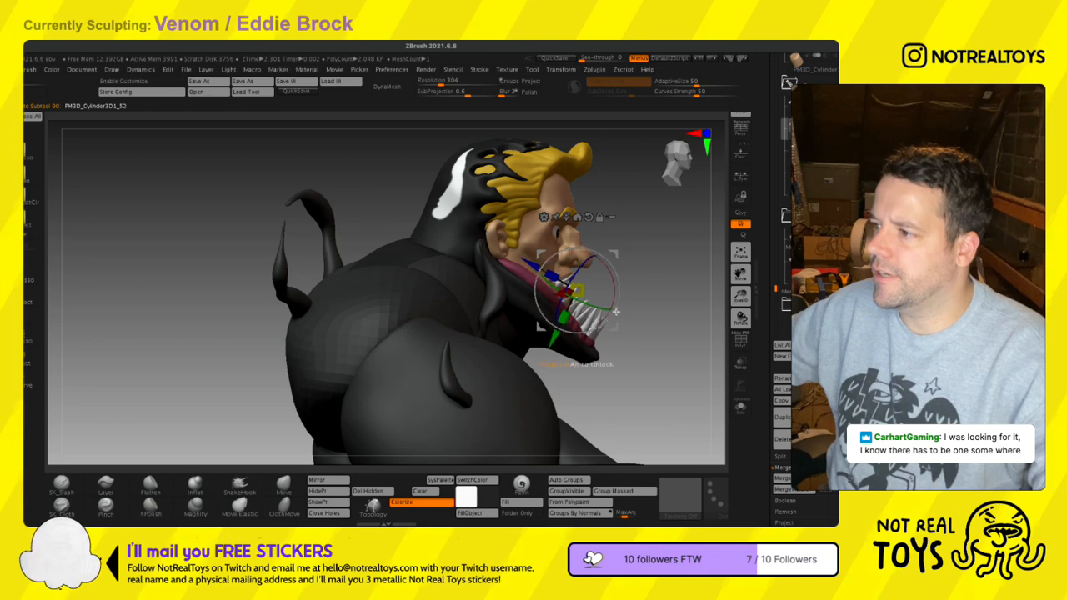
ctrl+right_drag(606, 296, 606, 399)
ctrl+right_drag(628, 326, 627, 434)
drag(609, 311, 607, 315)
right_drag(607, 315, 526, 294)
click(577, 217)
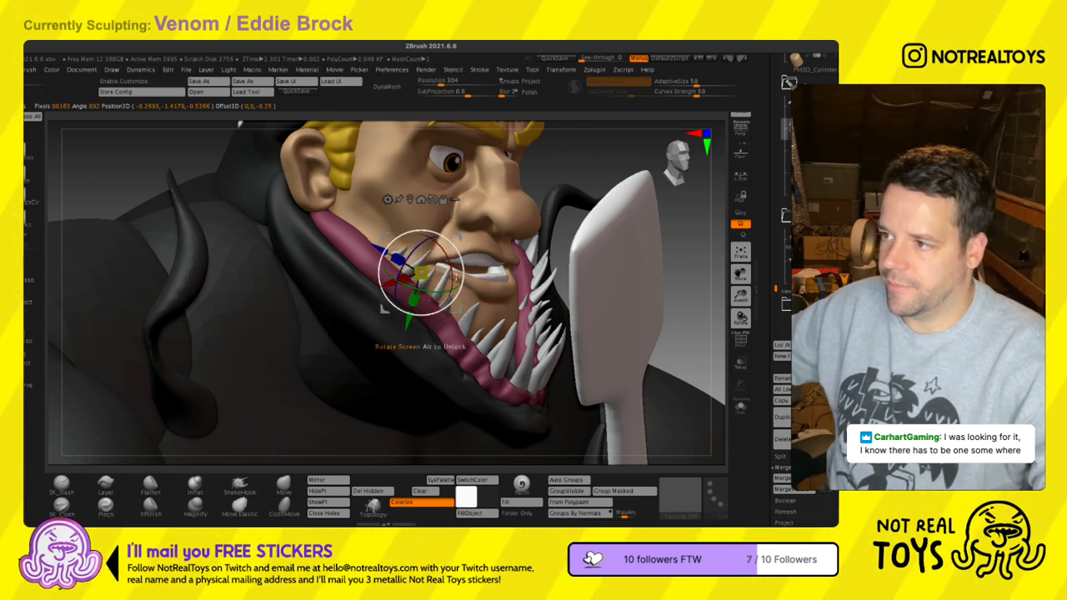
- Rotate and shift the mirrored teeth to follow the gum's curve from below and from the front
drag(456, 239, 456, 245)
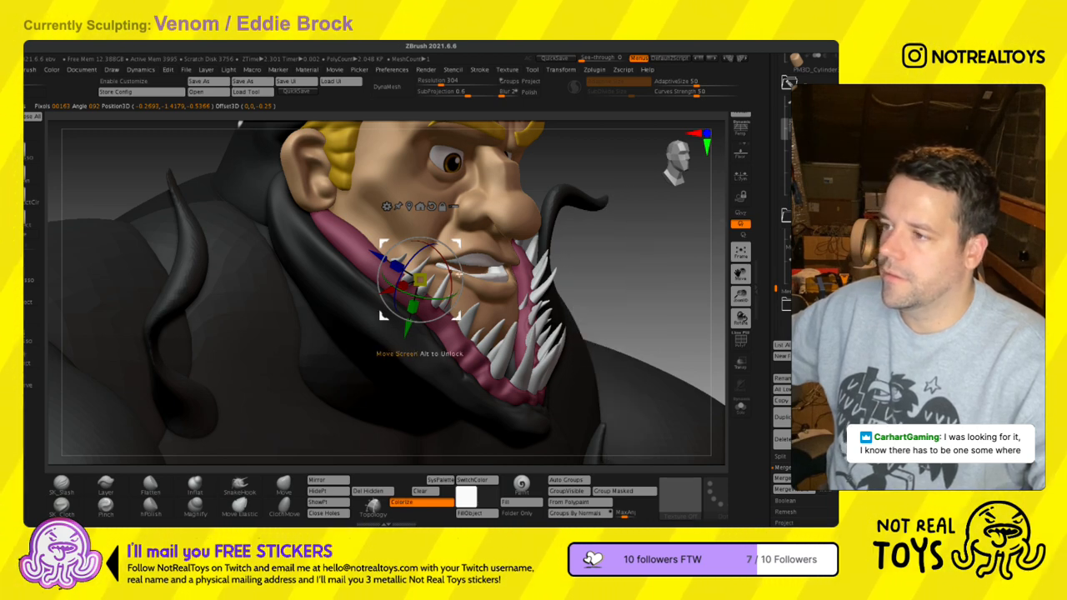
drag(461, 279, 466, 282)
right_drag(471, 286, 448, 293)
drag(447, 328, 464, 266)
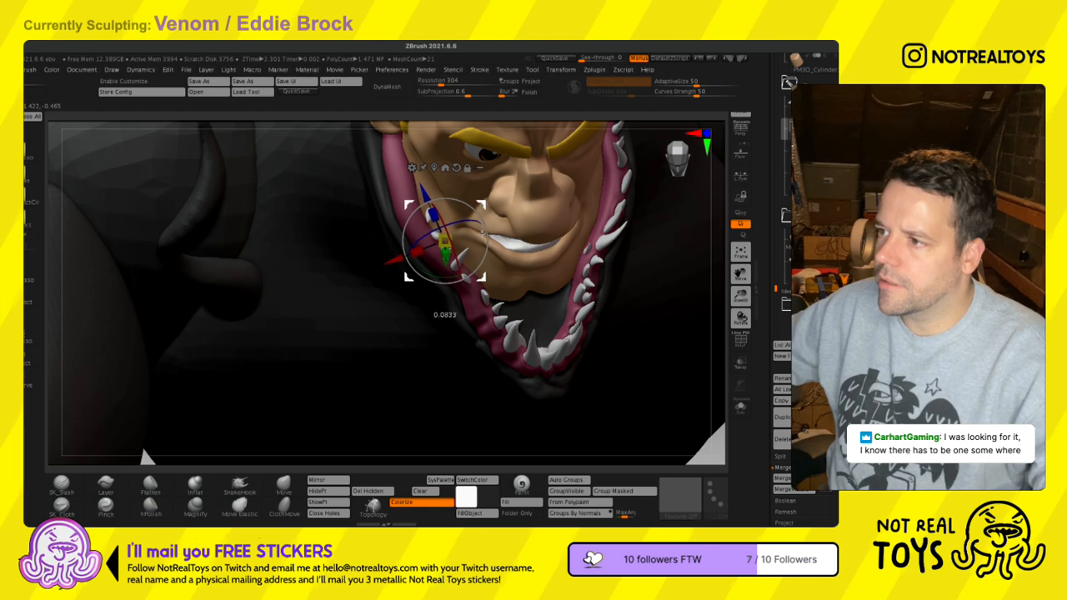
drag(473, 307, 480, 238)
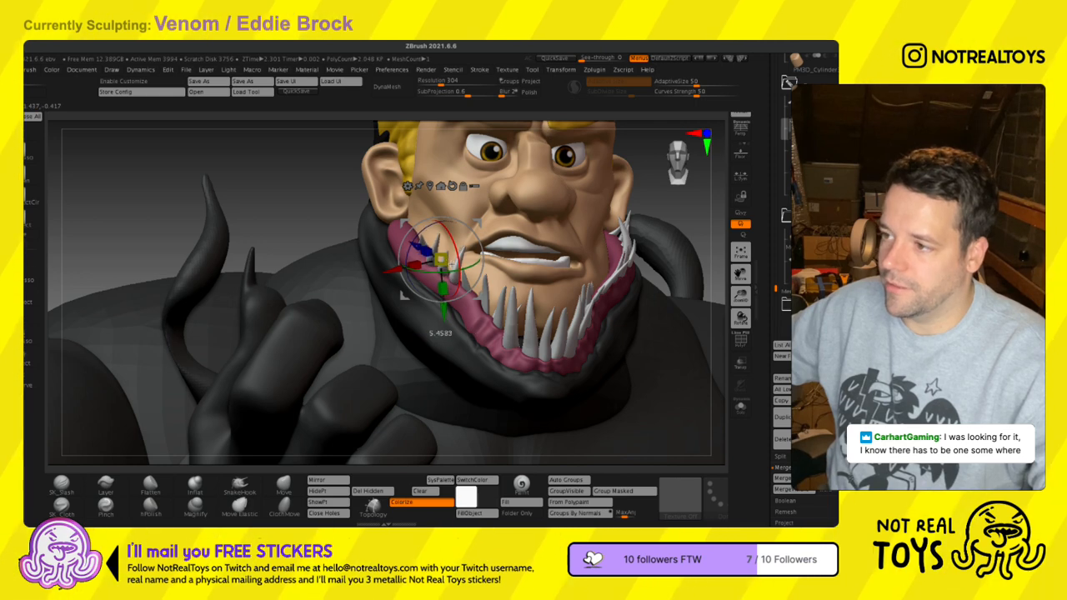
right_drag(451, 264, 498, 298)
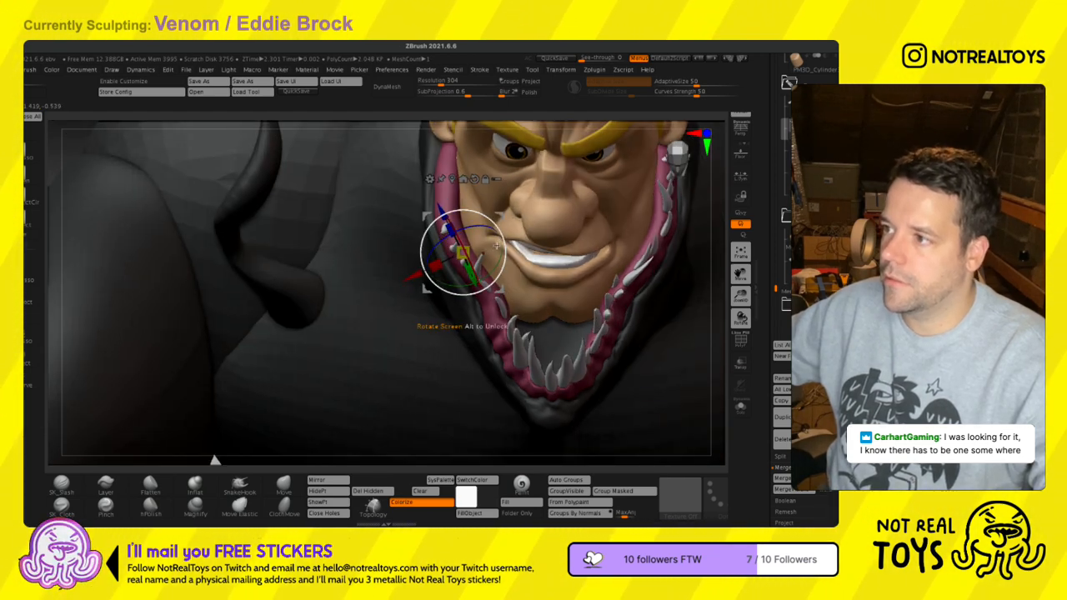
- Choose the Move brush, adjust its size, and shift the mirrored teeth down so their bases sit in the gum
right_drag(484, 273, 455, 384)
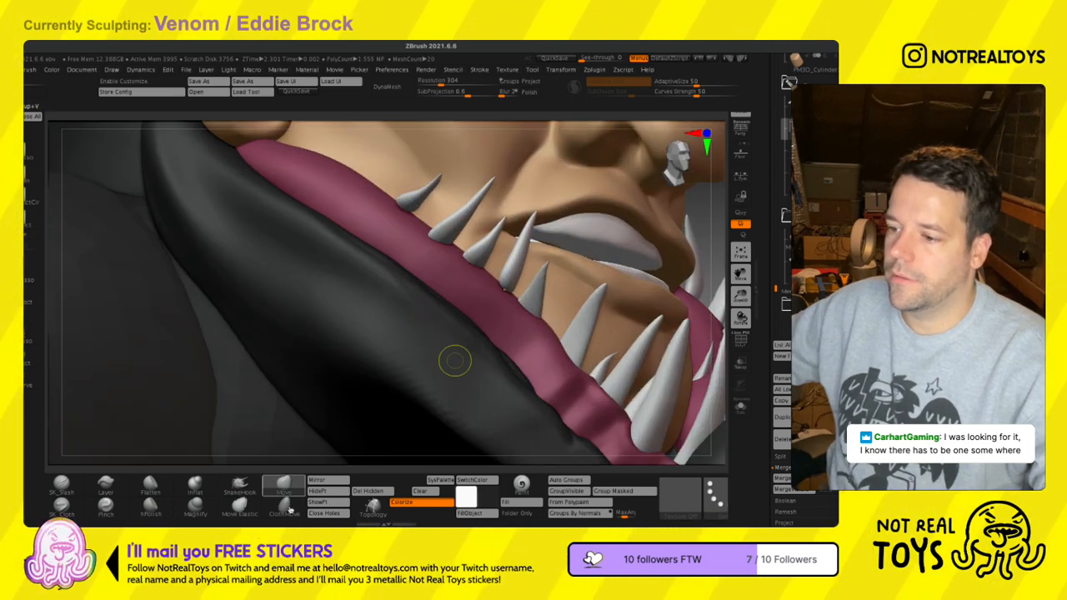
key(b)
key(m)
key(v)
key(s)
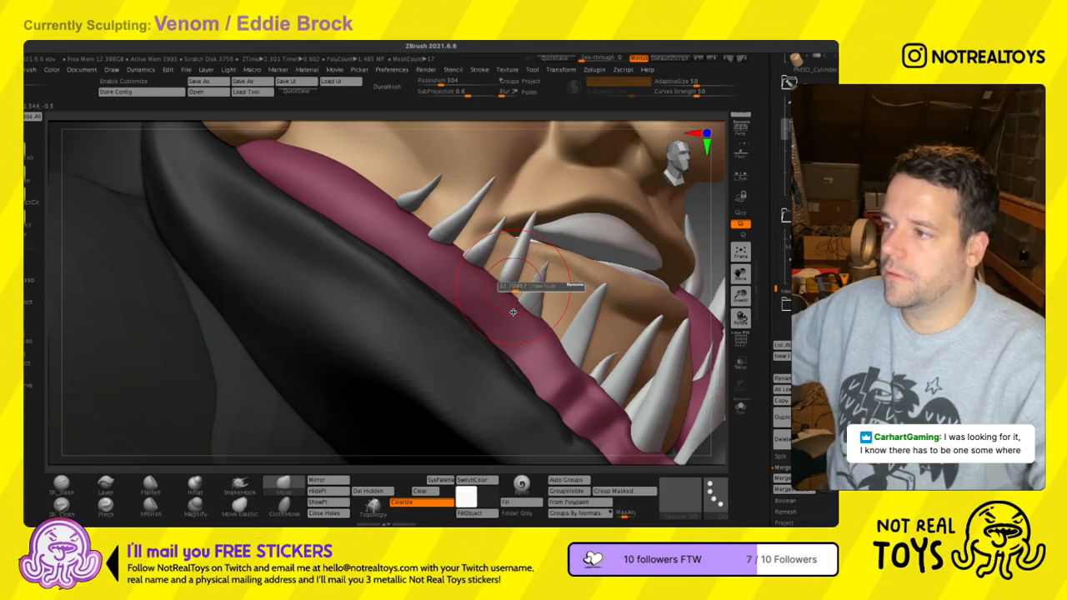
key(w)
drag(505, 261, 513, 270)
drag(509, 223, 506, 242)
key(q)
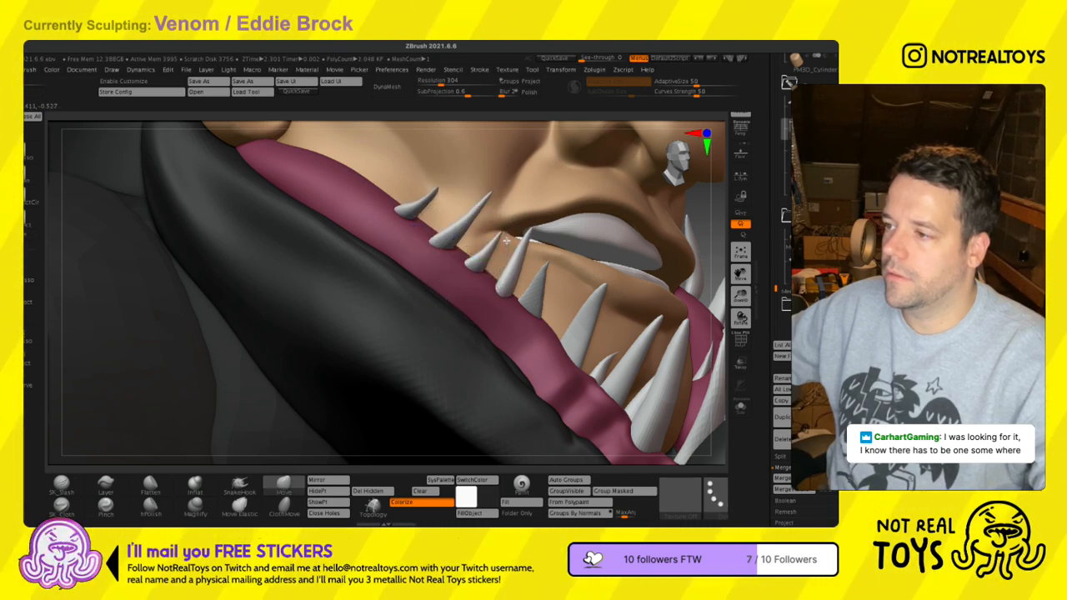
- Refine the fit of the mirrored teeth along the gum with the Move brush
right_drag(547, 185, 507, 322)
mouse_move(493, 241)
ctrl+right_down()
mouse_move(499, 196)
mouse_move(550, 256)
mouse_move(534, 274)
ctrl+right_up()
key(b)
key(m)
key(v)
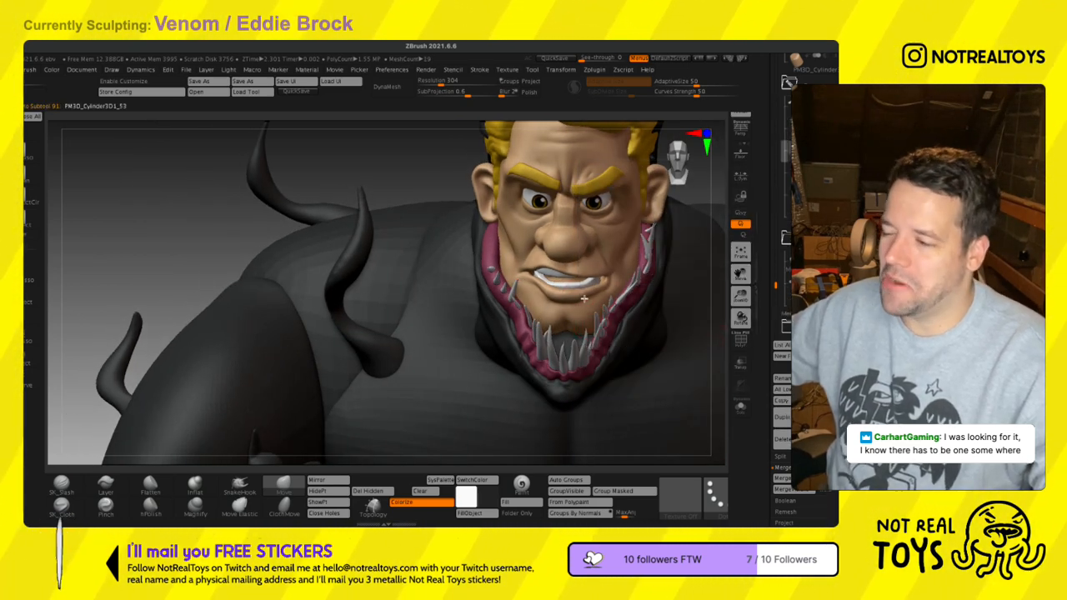
- Place a second set of teeth farther back along the same side of the gum, up toward the ear
right_drag(584, 299, 597, 293)
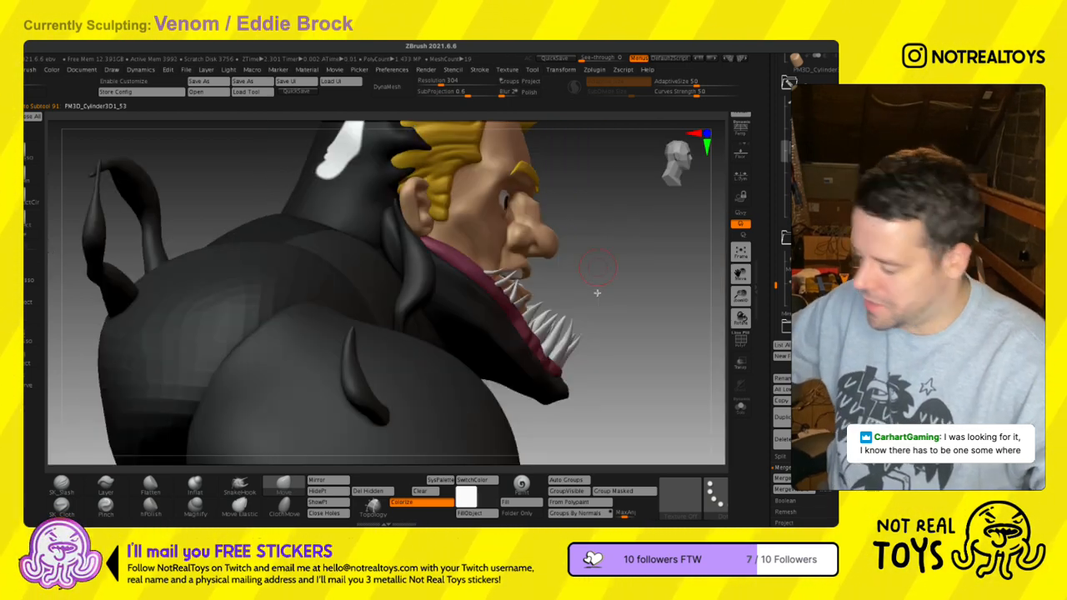
key(w)
drag(529, 268, 500, 241)
right_drag(538, 291, 488, 329)
mouse_move(505, 293)
mouse_down()
mouse_move(513, 246)
mouse_move(487, 236)
mouse_up()
key(q)
- Nudge the rear set of teeth into the gum below the ear and adjust the brush size for reshaping
mouse_move(469, 295)
right_down()
mouse_move(484, 227)
mouse_move(423, 268)
mouse_move(411, 261)
right_up()
key(w)
drag(479, 243, 486, 243)
key(q)
mouse_move(400, 253)
right_down()
mouse_move(446, 248)
mouse_move(447, 271)
right_up()
key(s)
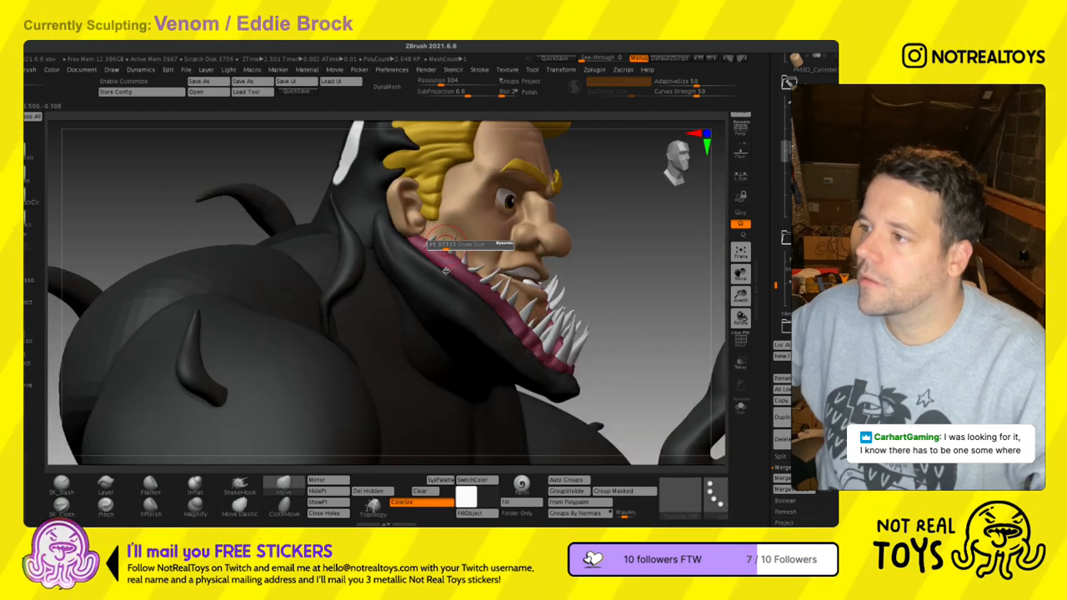
ctrl+right_drag(434, 323, 432, 332)
mouse_move(441, 244)
ctrl+right_down()
mouse_move(425, 289)
mouse_move(427, 275)
ctrl+right_up()
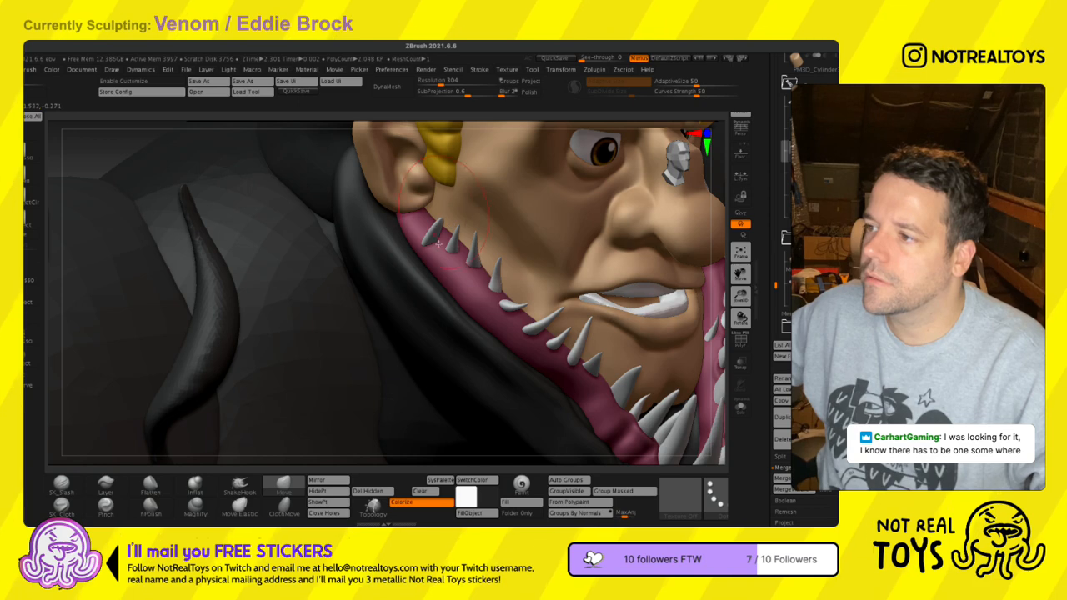
right_drag(438, 243, 424, 275)
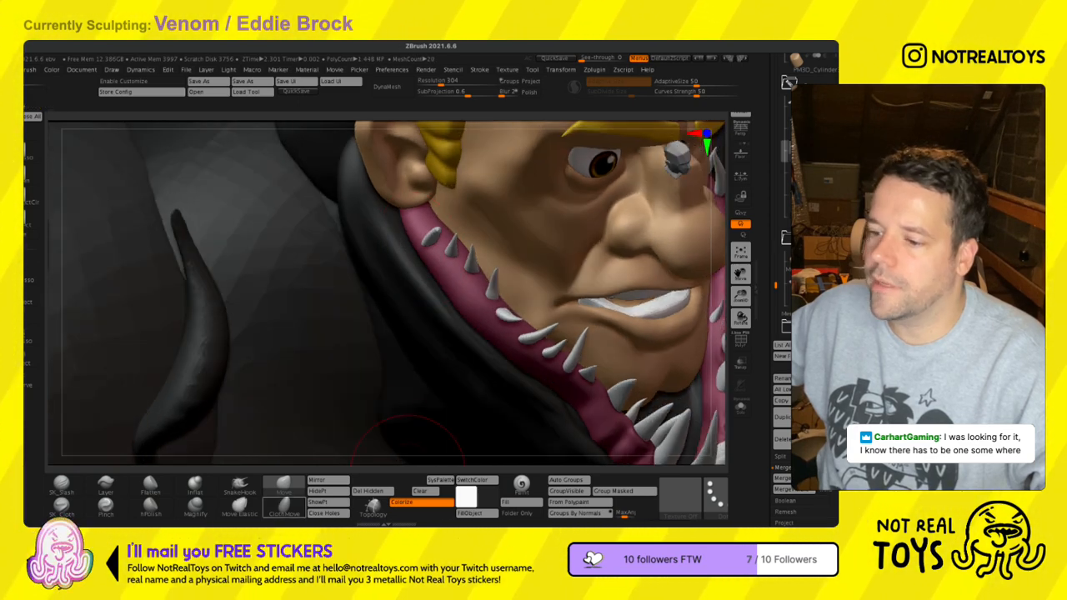
- Reshape the rear teeth with the Move Elastic brush and check the row from the side and front
click(239, 503)
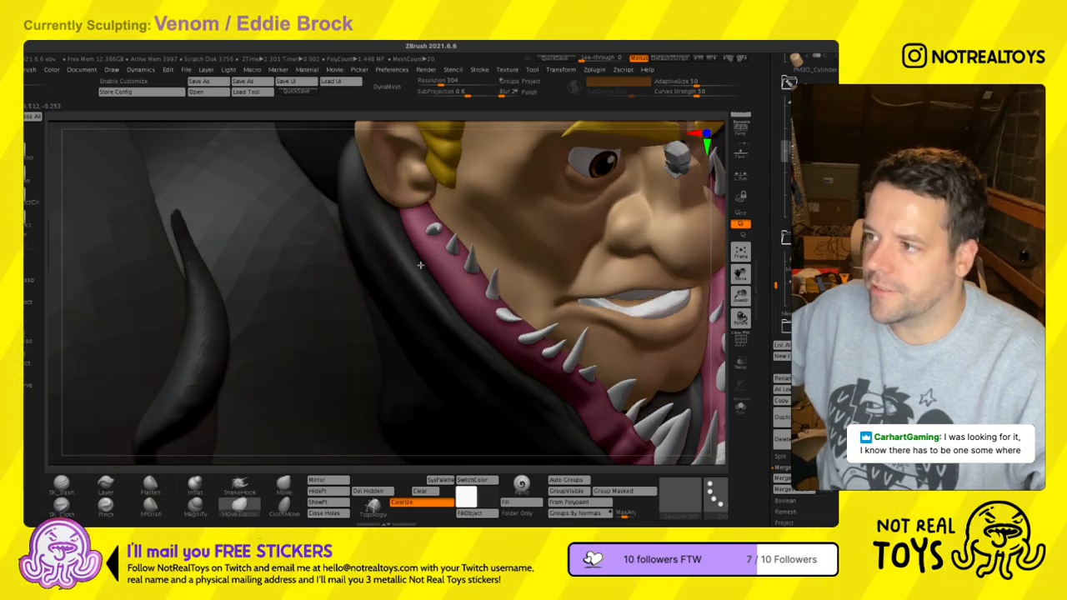
right_drag(433, 259, 492, 297)
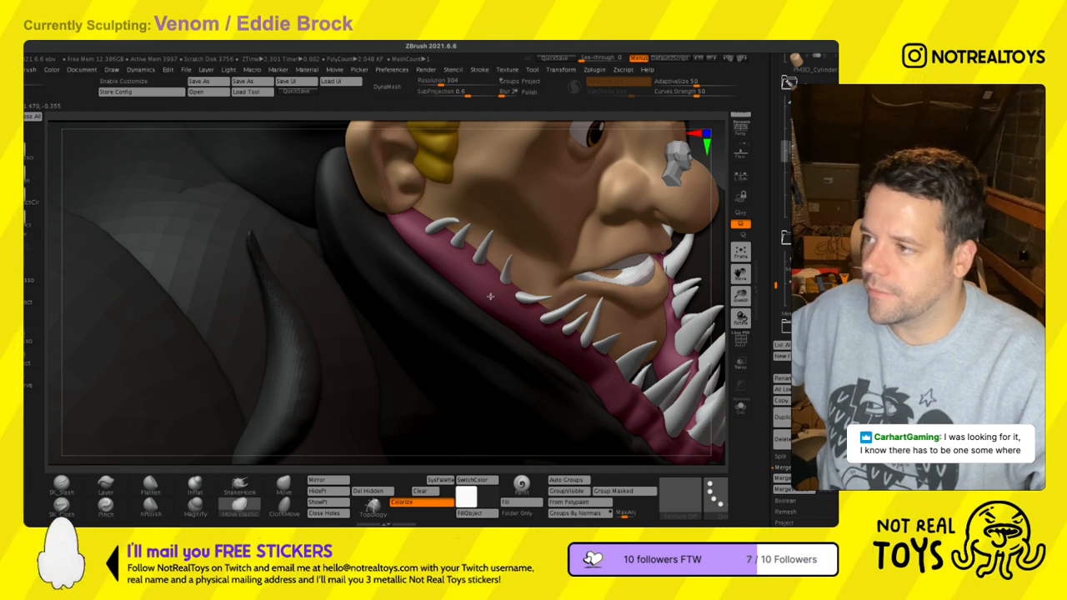
right_drag(492, 301, 496, 256)
key(s)
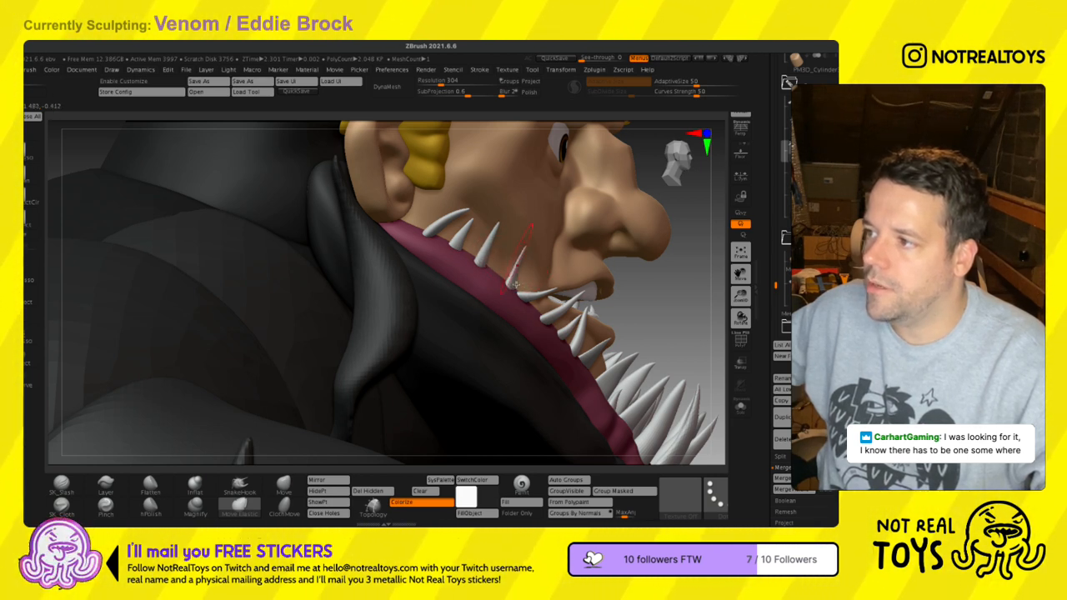
right_drag(498, 292, 536, 259)
right_drag(546, 295, 478, 386)
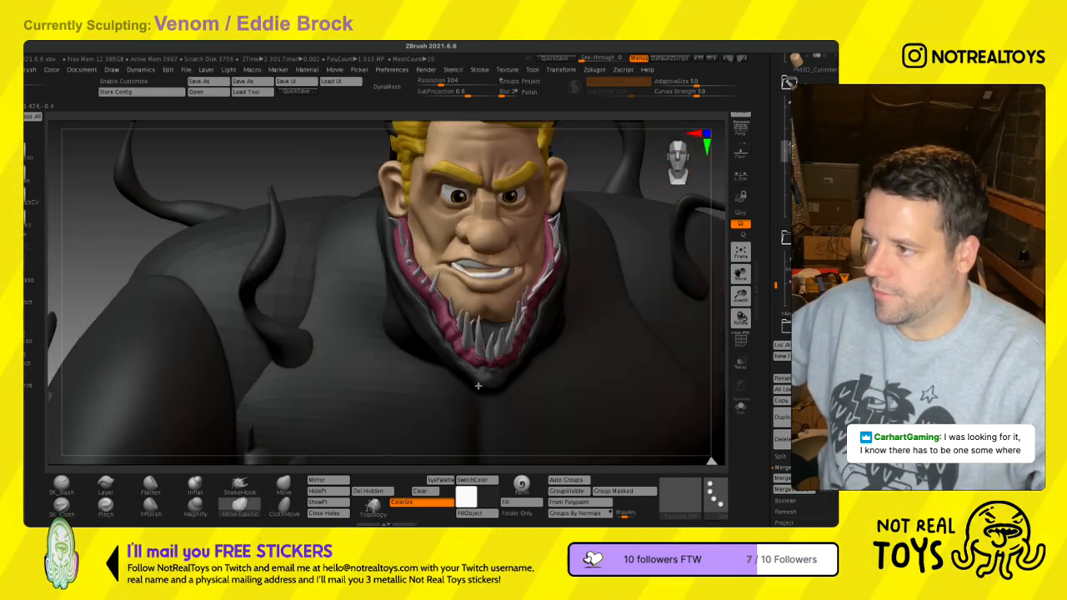
- Widen the bases of the rear teeth along the gum with the Move brush
right_drag(550, 298, 461, 347)
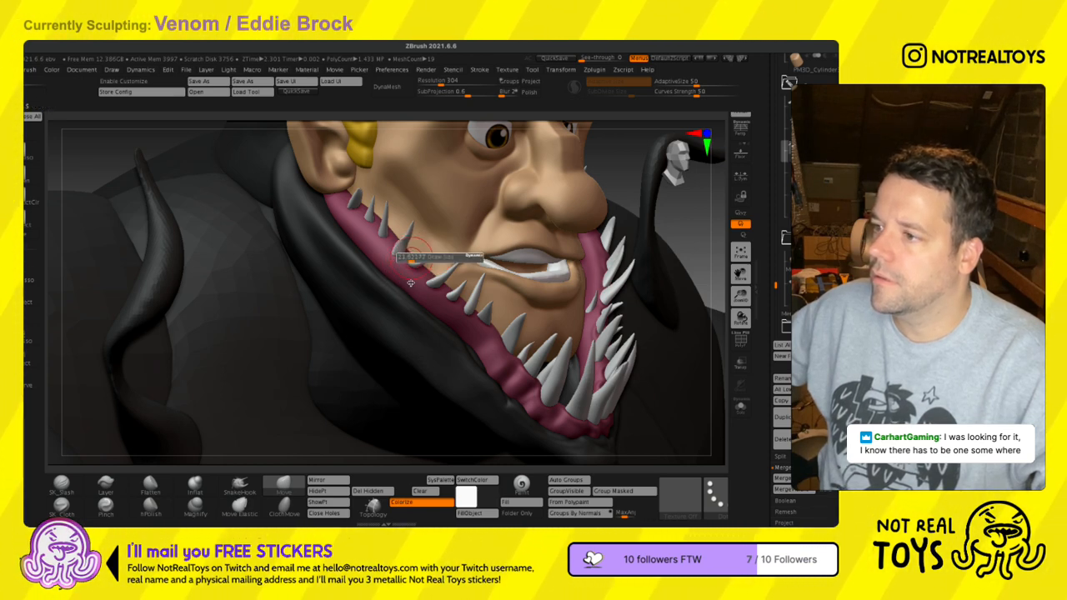
right_drag(416, 285, 434, 346)
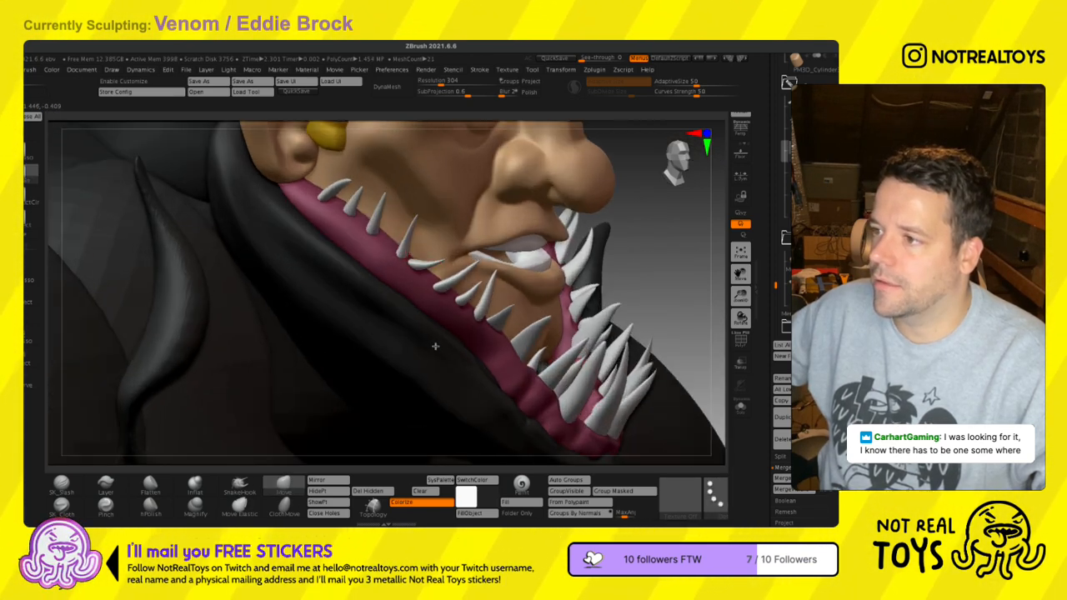
right_drag(401, 292, 396, 279)
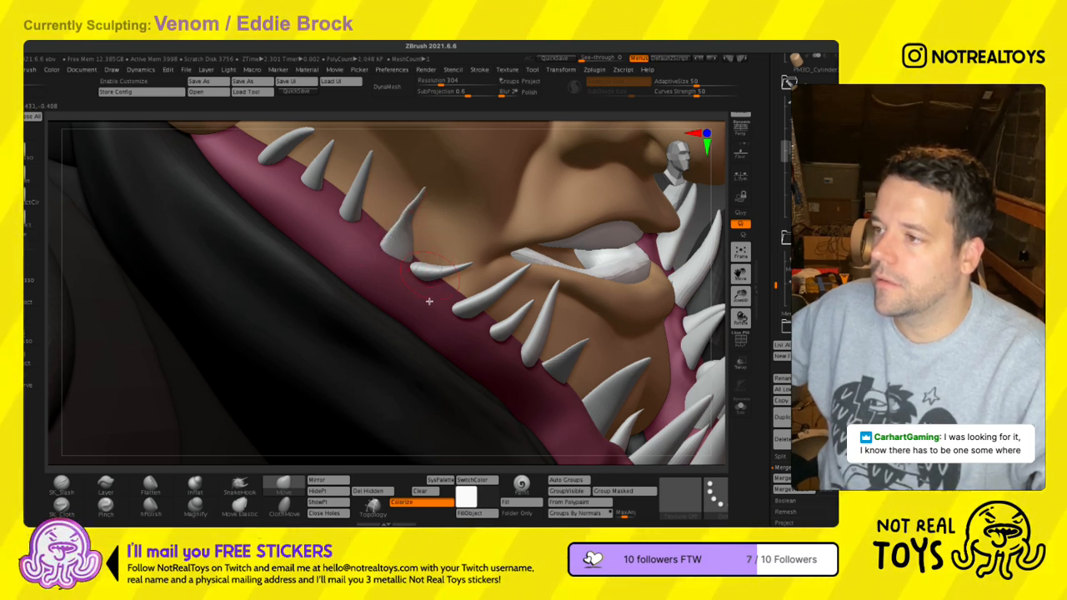
mouse_move(358, 246)
mouse_down()
mouse_move(367, 259)
mouse_move(370, 230)
mouse_up()
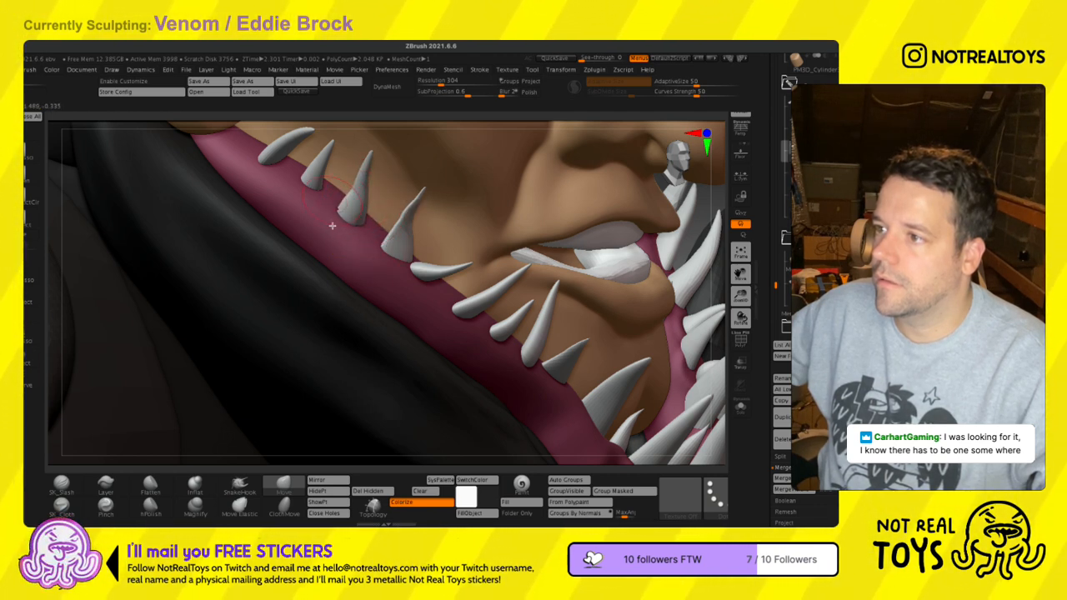
drag(344, 208, 351, 188)
- Adjust the rear row of teeth further with the Move brush and undo the last stroke
right_drag(392, 284, 423, 311)
drag(453, 318, 445, 314)
mouse_move(400, 284)
mouse_down()
mouse_move(408, 291)
mouse_move(372, 297)
mouse_move(362, 283)
mouse_move(337, 302)
mouse_move(334, 318)
mouse_up()
key(ctrl+z)
- Hide individual rear teeth by polygroup, restore them all, and regroup the teeth mesh with Auto Groups
ctrl+shift+click(323, 283)
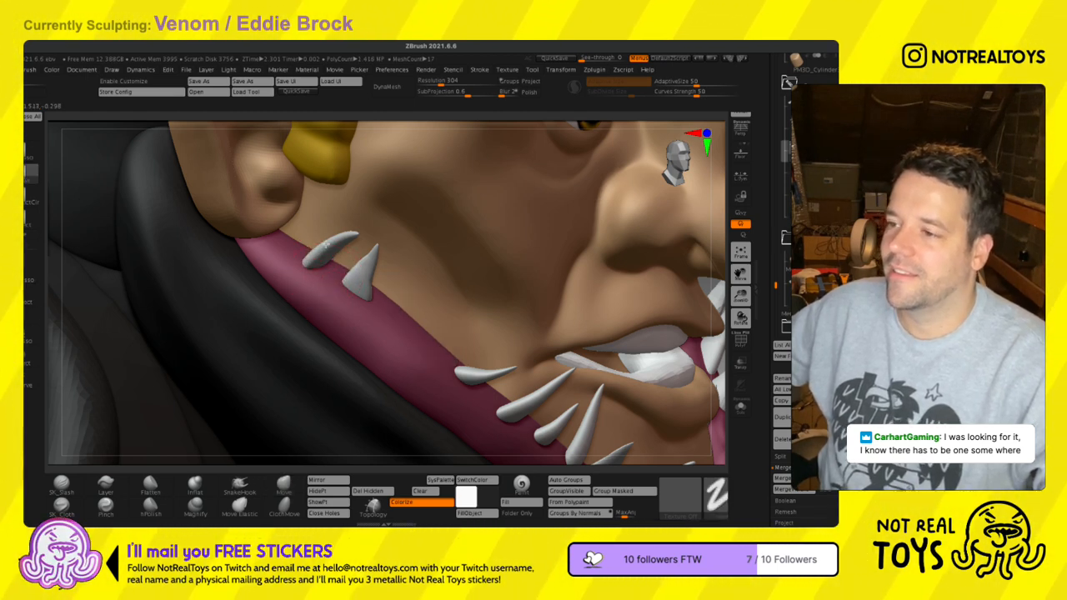
ctrl+right_drag(337, 303, 322, 205)
ctrl+shift+click(322, 203)
click(569, 480)
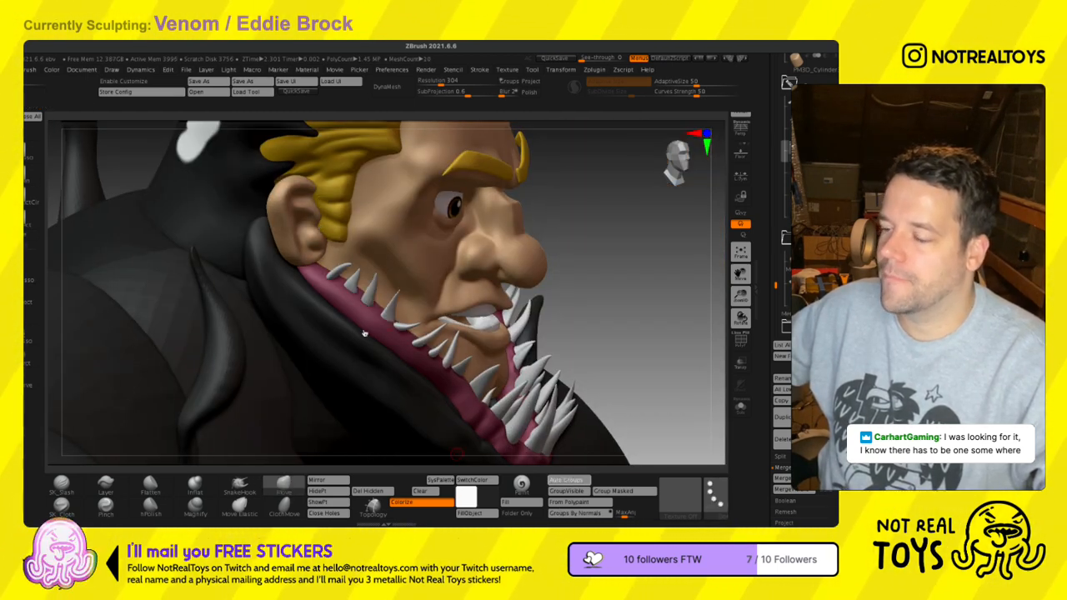
- Mask the three teeth beside the rearmost tooth and widen the rearmost tooth's base with the Move brush
ctrl+right_drag(322, 274, 336, 372)
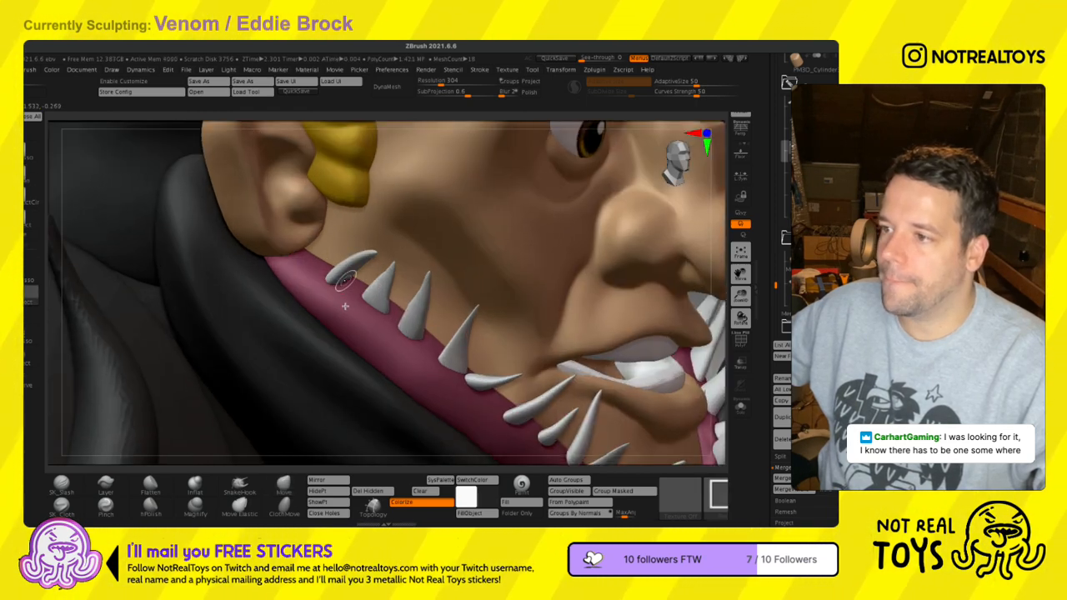
ctrl+shift+click(341, 301)
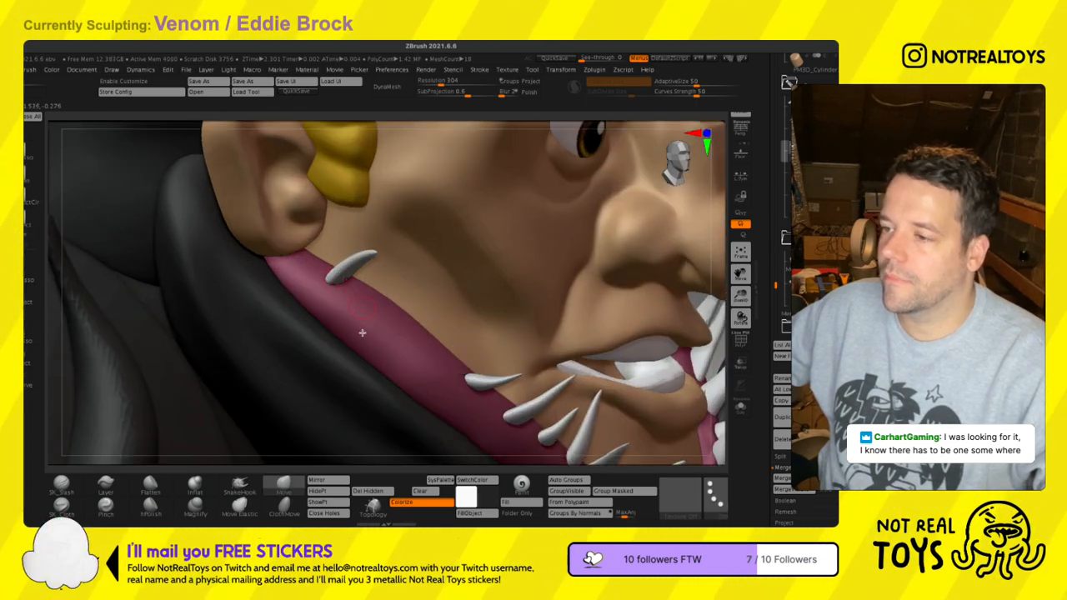
ctrl+right_drag(350, 327, 337, 248)
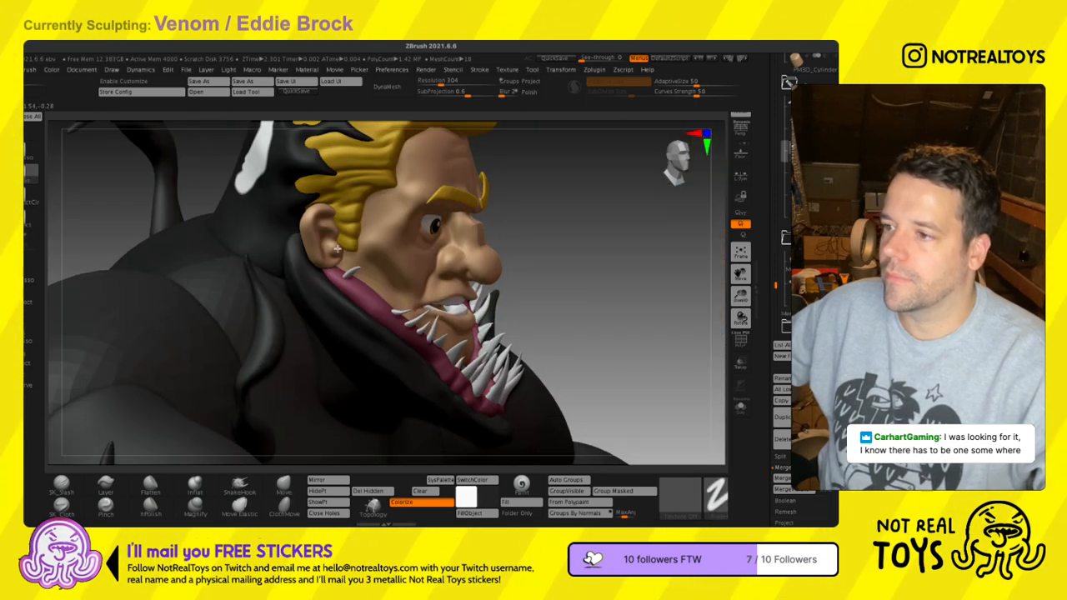
ctrl+shift+click(209, 224)
ctrl+click(209, 224)
mouse_move(282, 368)
right_down()
mouse_move(315, 377)
mouse_move(331, 452)
right_up()
key(s)
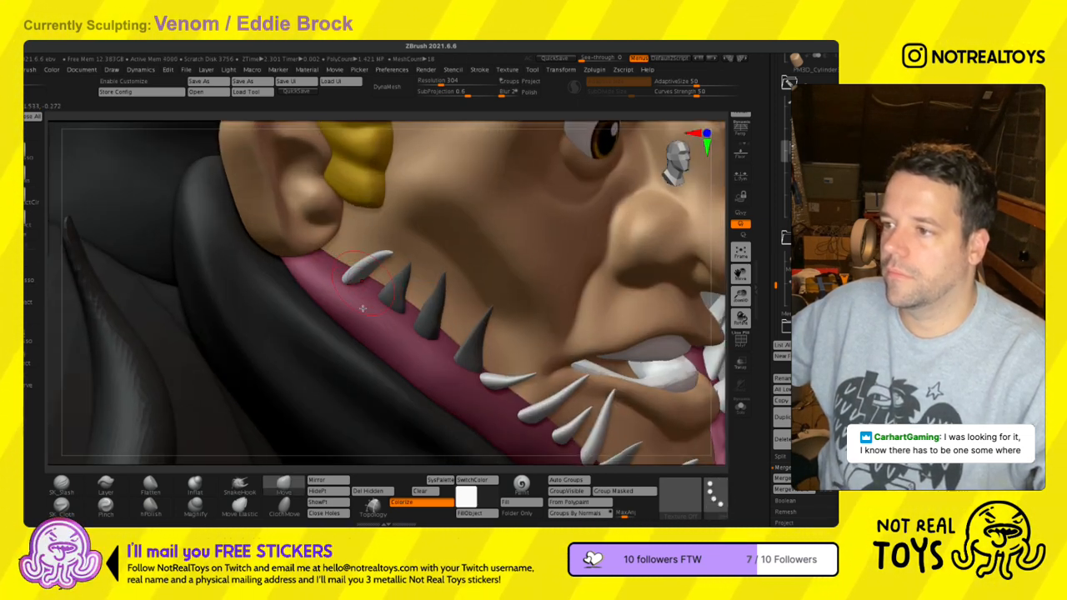
key(s)
key(s)
mouse_move(360, 287)
mouse_down()
mouse_move(384, 304)
mouse_move(352, 311)
mouse_up()
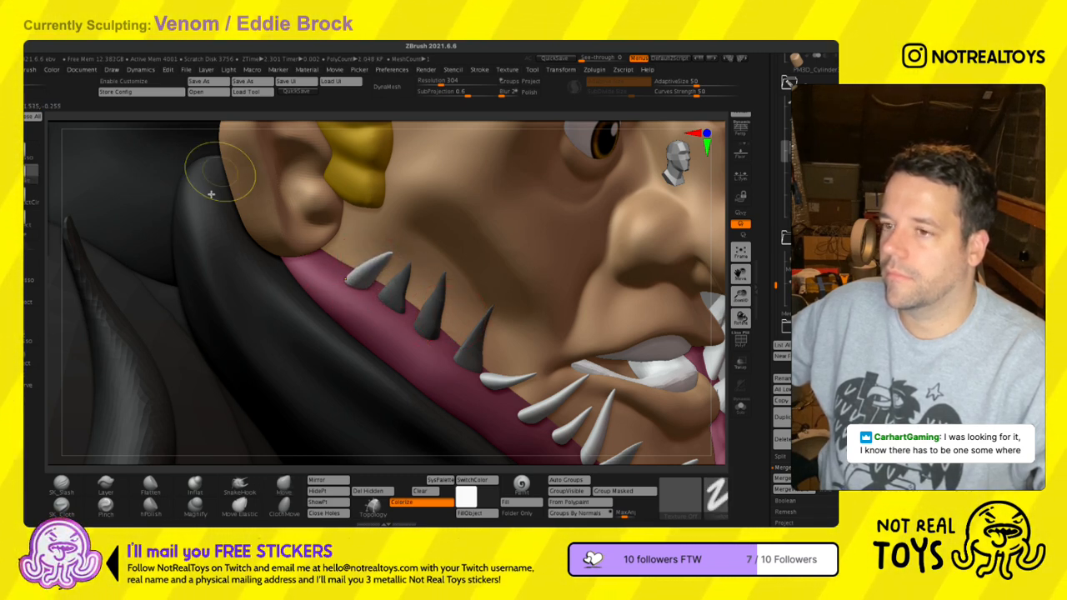
- Hide the front teeth's polygroup on the gum subtool and mask those teeth so only the rest stays editable
mouse_move(492, 325)
ctrl+right_down()
mouse_move(609, 294)
mouse_move(334, 268)
mouse_move(507, 256)
mouse_move(557, 266)
mouse_move(584, 288)
mouse_move(554, 280)
mouse_move(526, 247)
mouse_move(471, 256)
mouse_move(560, 257)
mouse_move(499, 245)
mouse_move(552, 250)
ctrl+right_up()
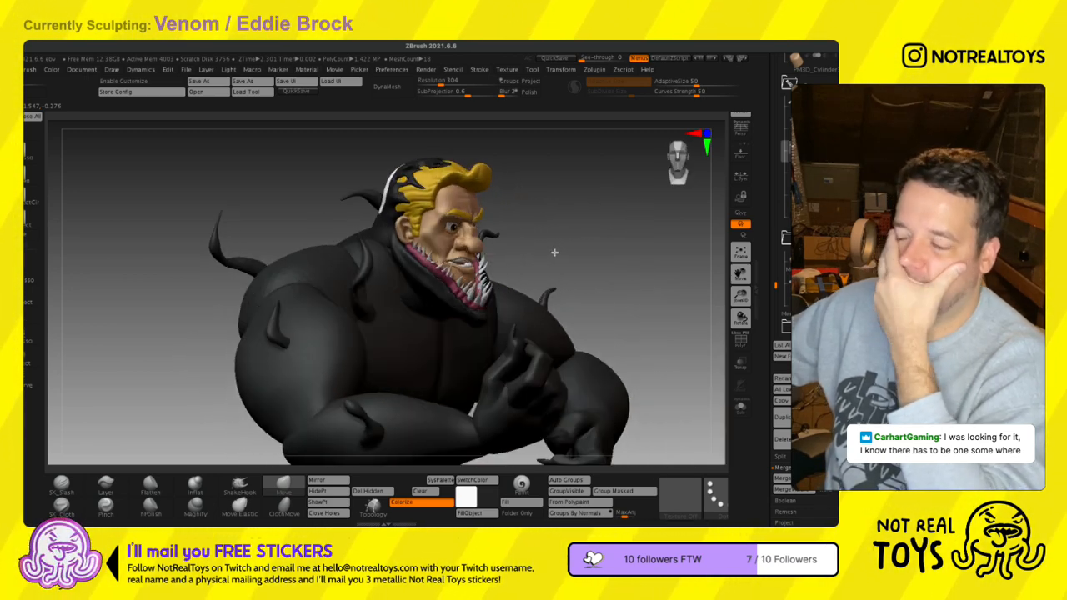
ctrl+right_drag(444, 368, 431, 299)
alt+right_drag(453, 383, 418, 224)
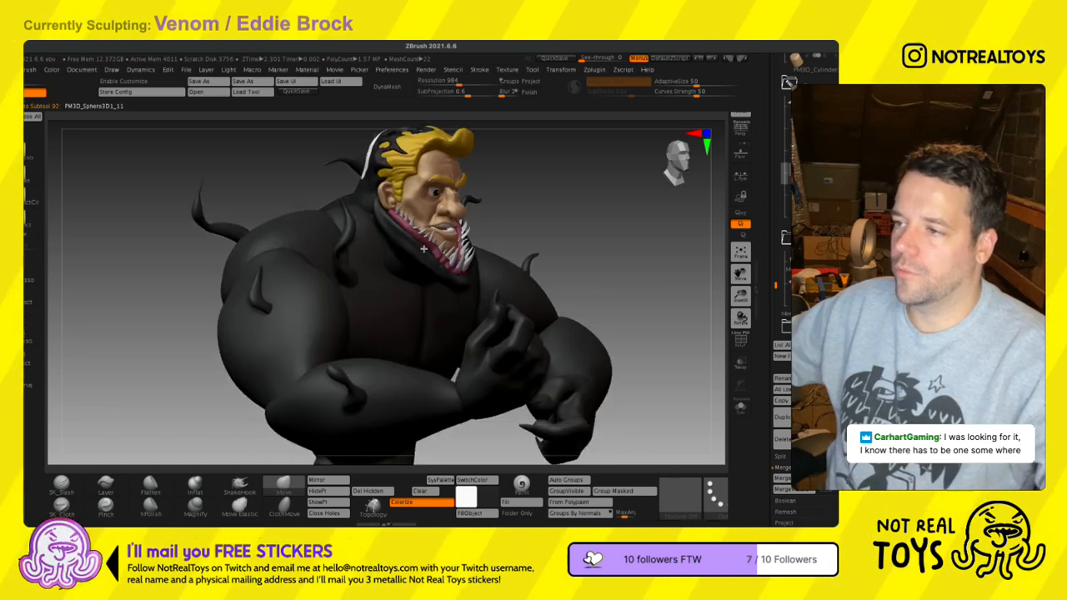
right_drag(455, 279, 431, 308)
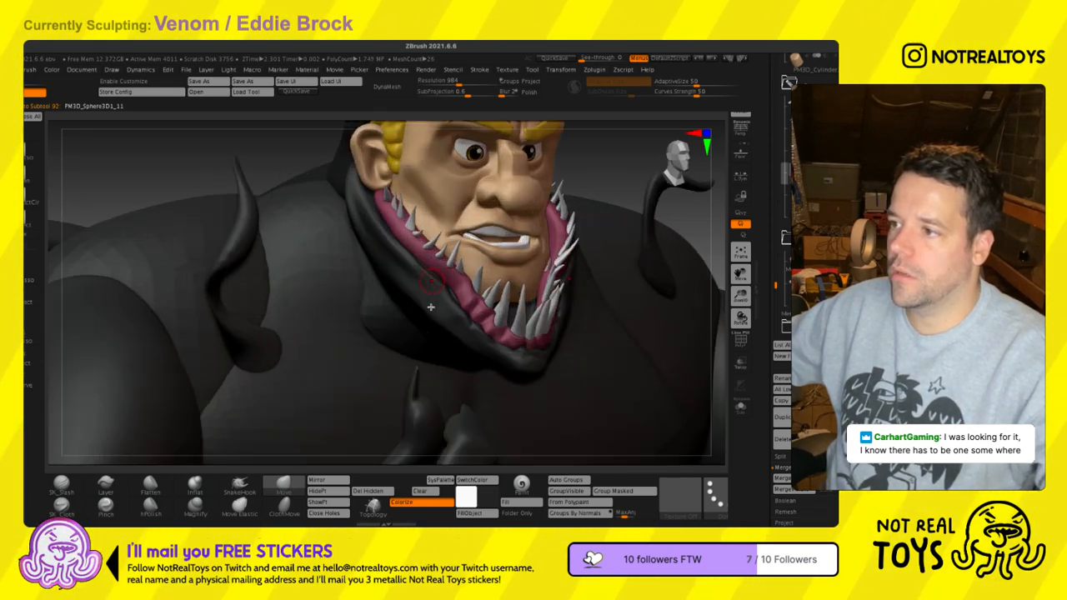
ctrl+shift+click(407, 261)
ctrl+shift+click(291, 153)
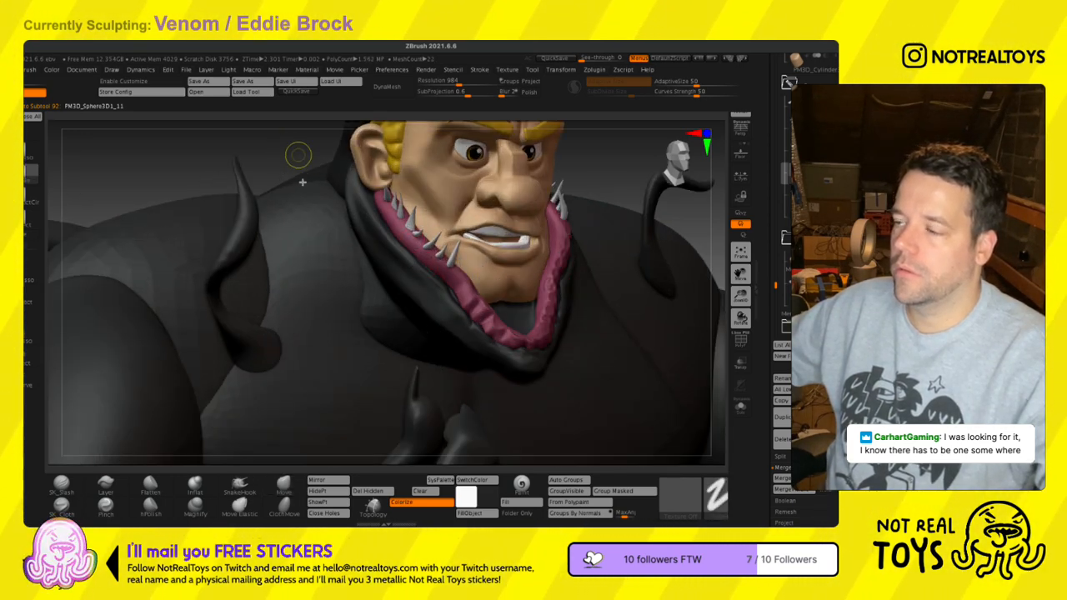
ctrl+click(310, 161)
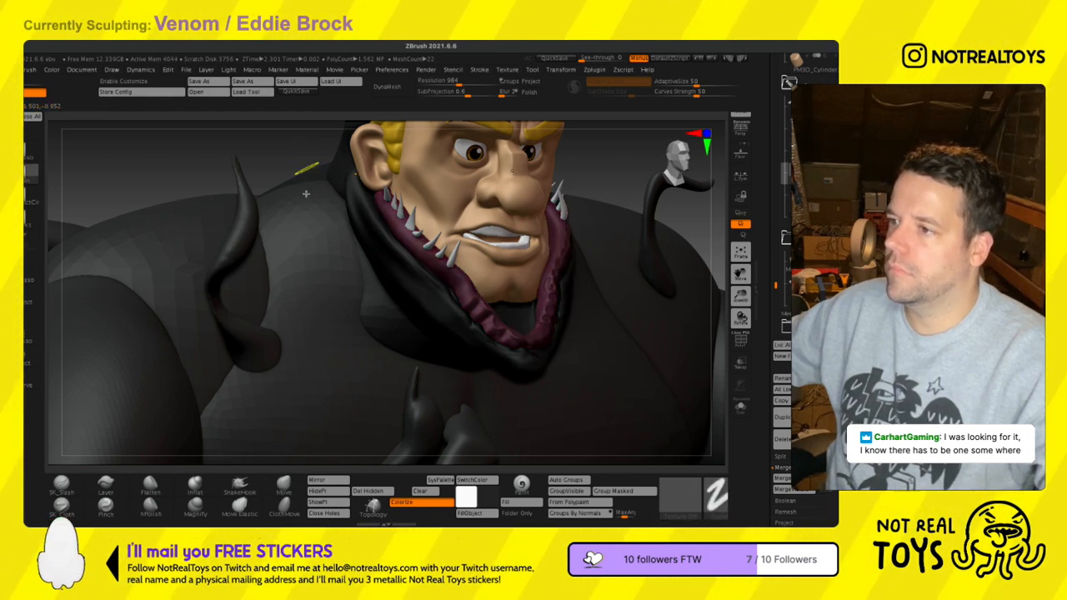
ctrl+shift+click(298, 156)
ctrl+click(298, 159)
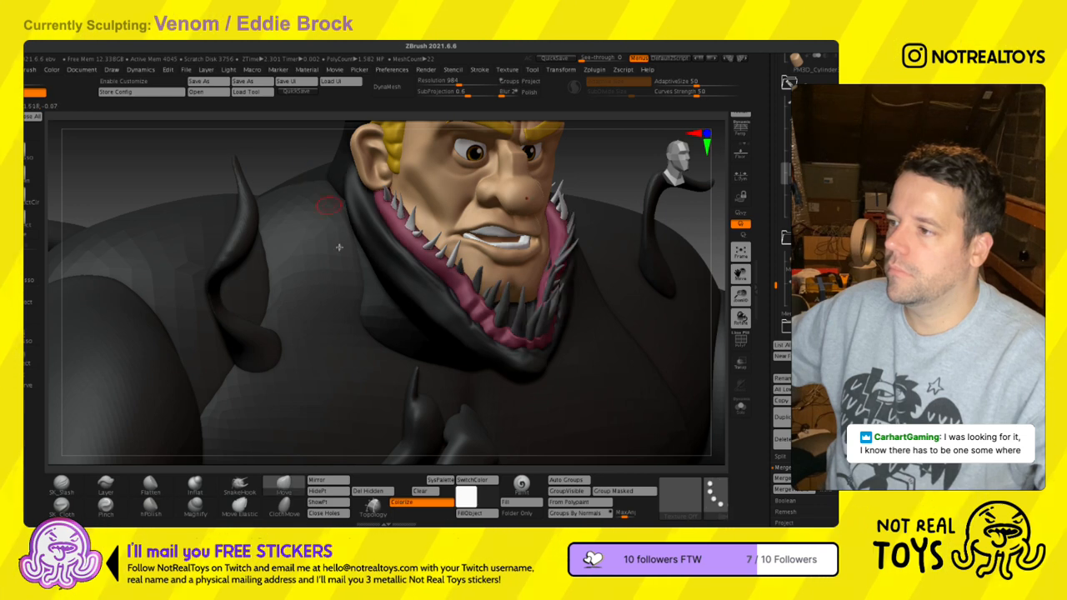
- Sculpt on the gum below the middle side teeth with the Standard brush and check the whole head
drag(219, 497, 497, 497)
click(251, 505)
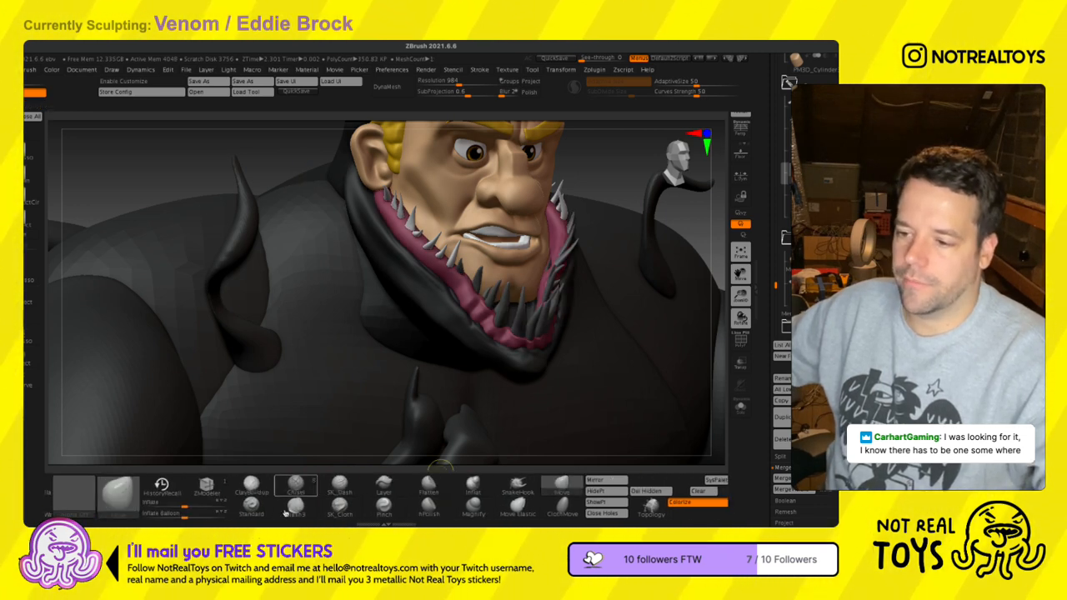
right_drag(568, 268, 515, 314)
mouse_move(398, 249)
alt+right_down()
mouse_move(418, 283)
mouse_move(429, 377)
alt+right_up()
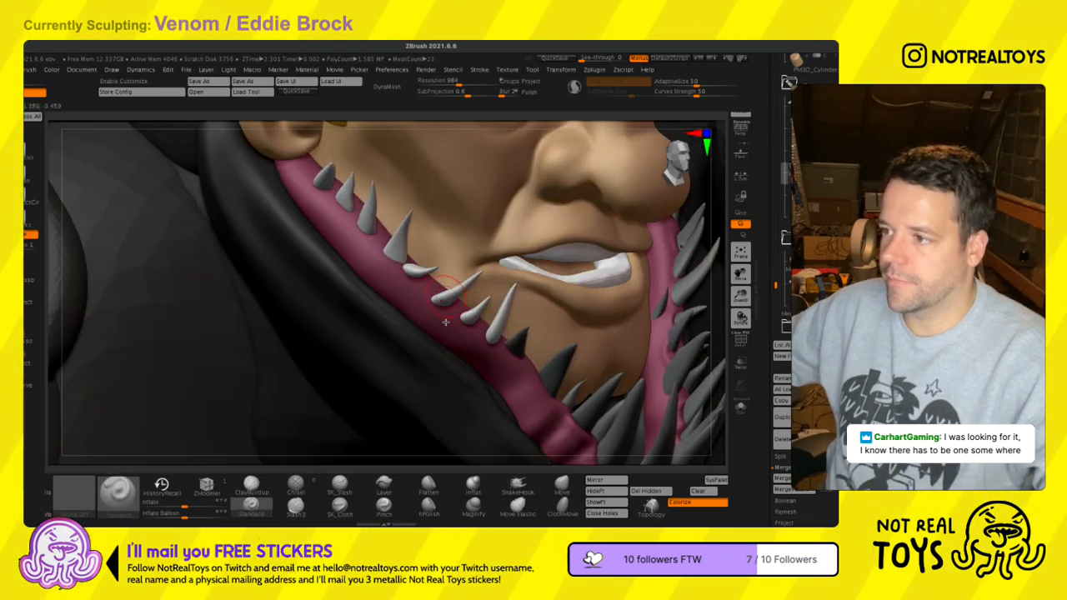
drag(425, 347, 435, 334)
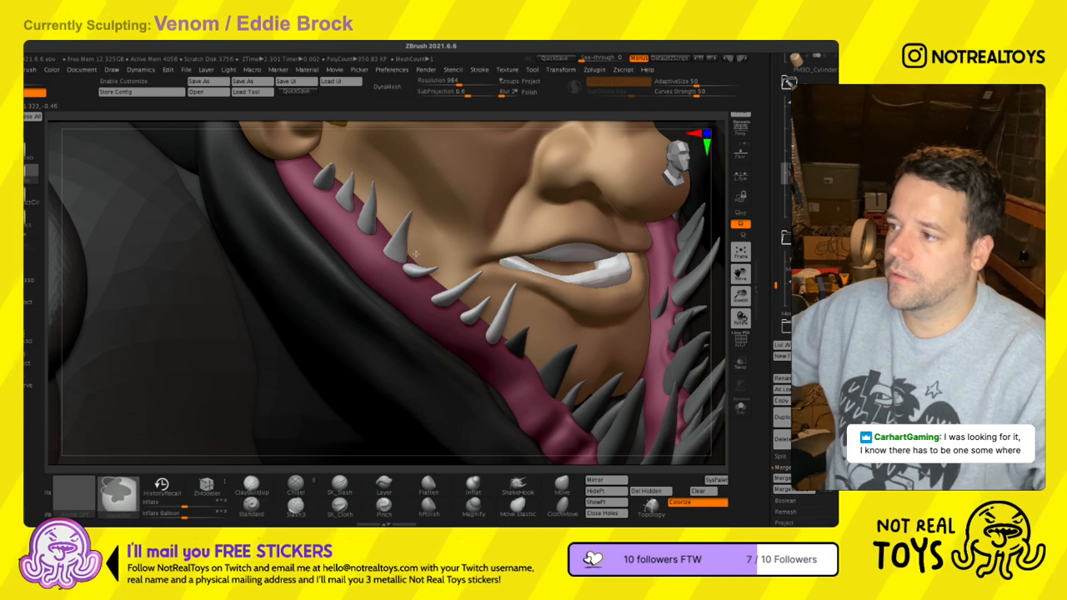
key(f)
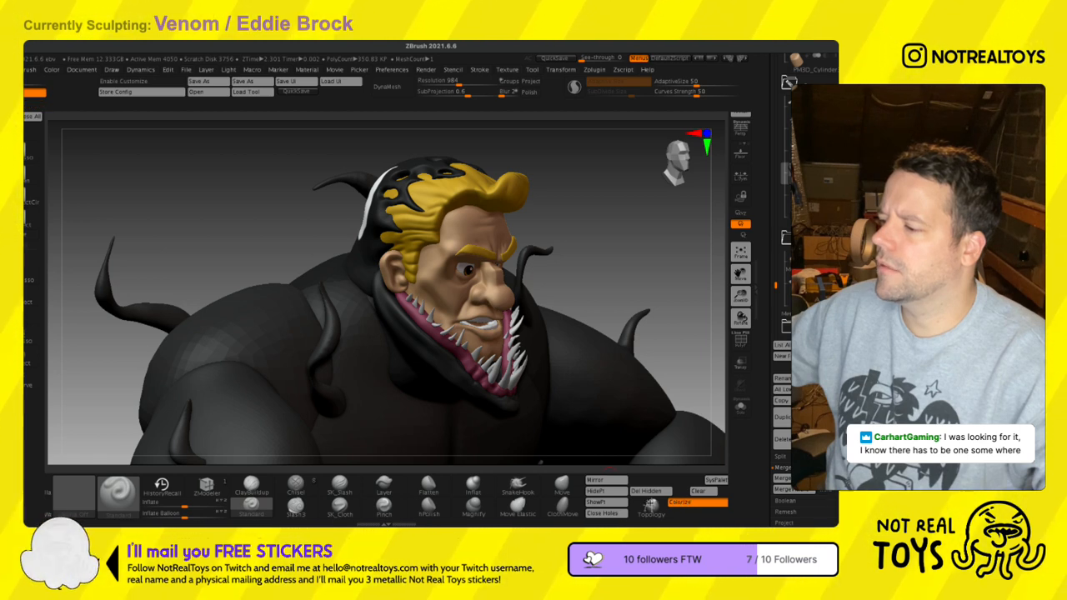
- Hide the front teeth's polygroup and check the jaw's polygroups with PolyFrame
drag(650, 504, 549, 503)
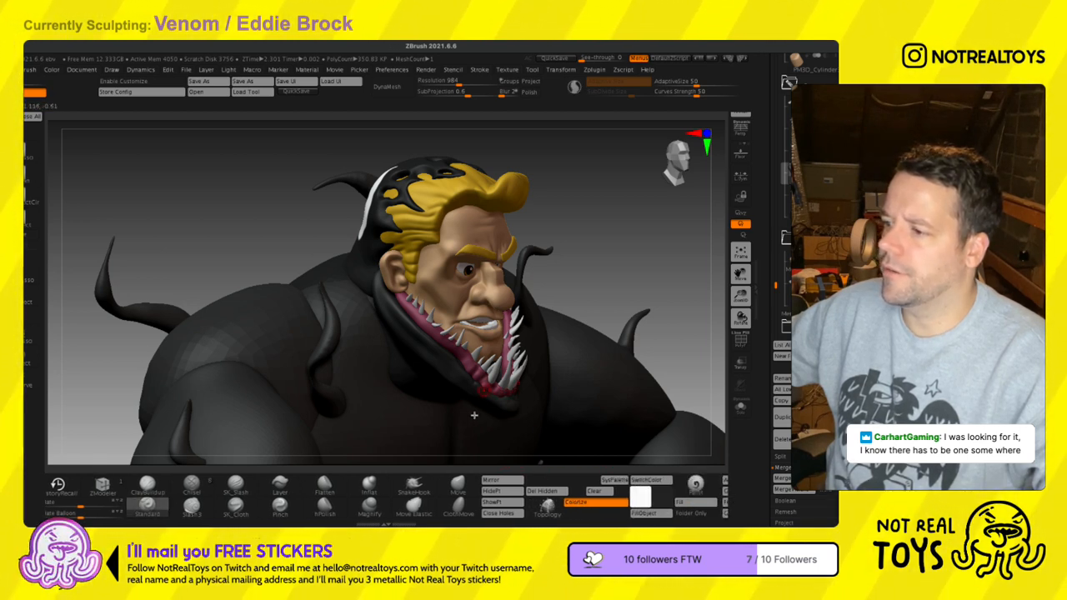
ctrl+shift+click(454, 377)
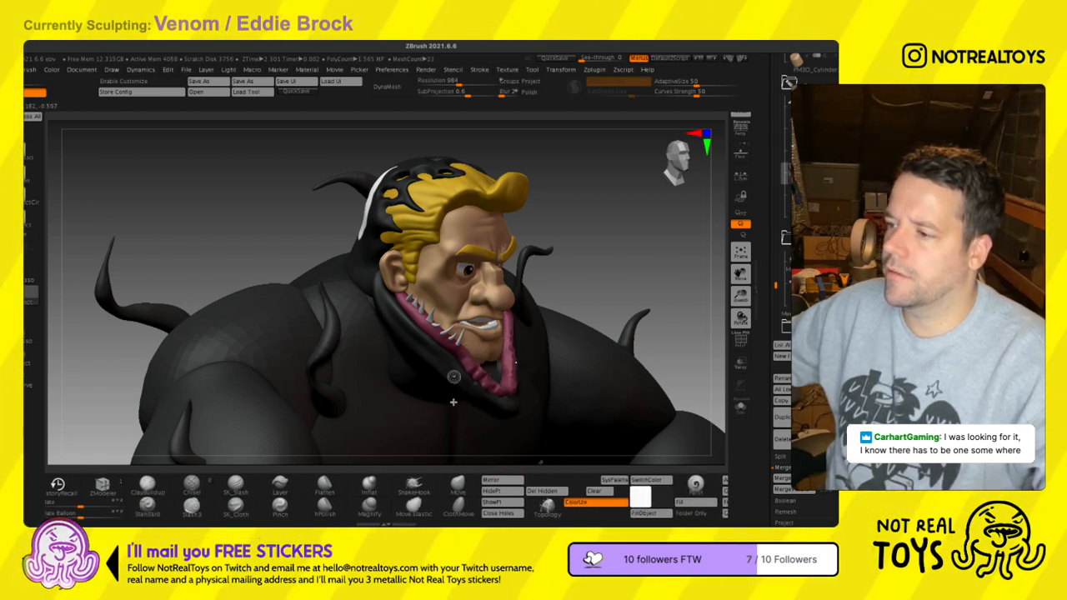
ctrl+shift+click(453, 376)
ctrl+shift+click(454, 377)
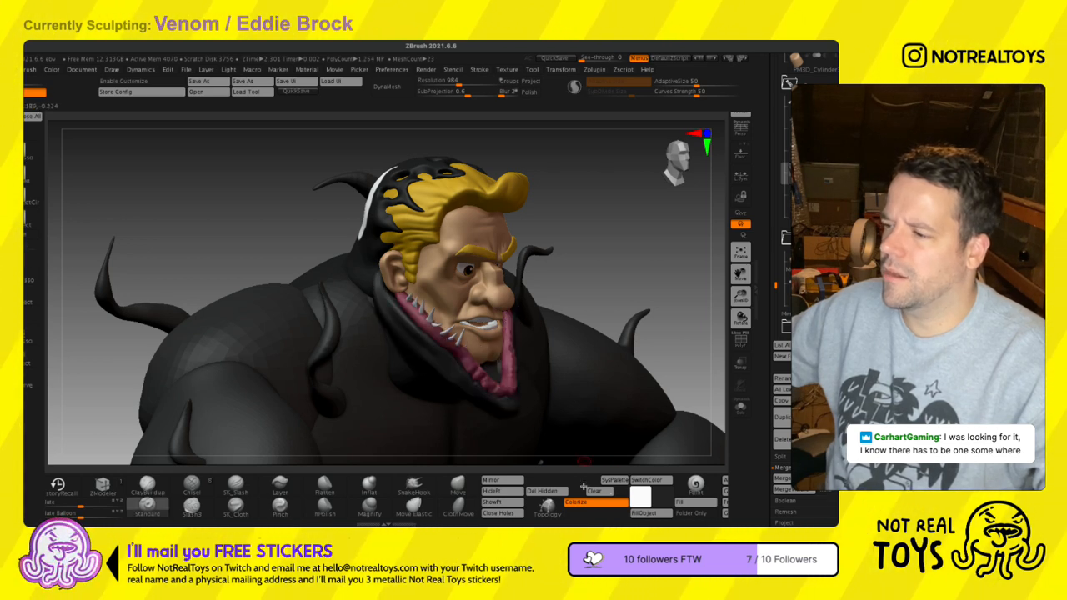
drag(576, 502, 436, 501)
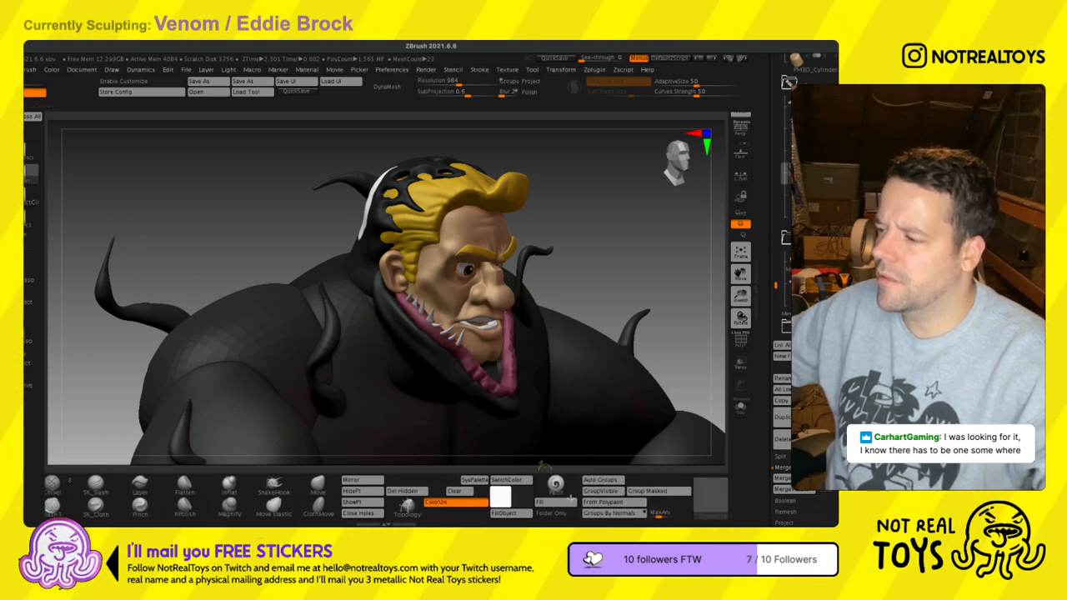
key(shift+f)
key(shift+f)
- Isolate the pink gum from the black outer lip and front teeth, and mask everything except the gum
ctrl+shift+click(461, 376)
ctrl+shift+click(459, 375)
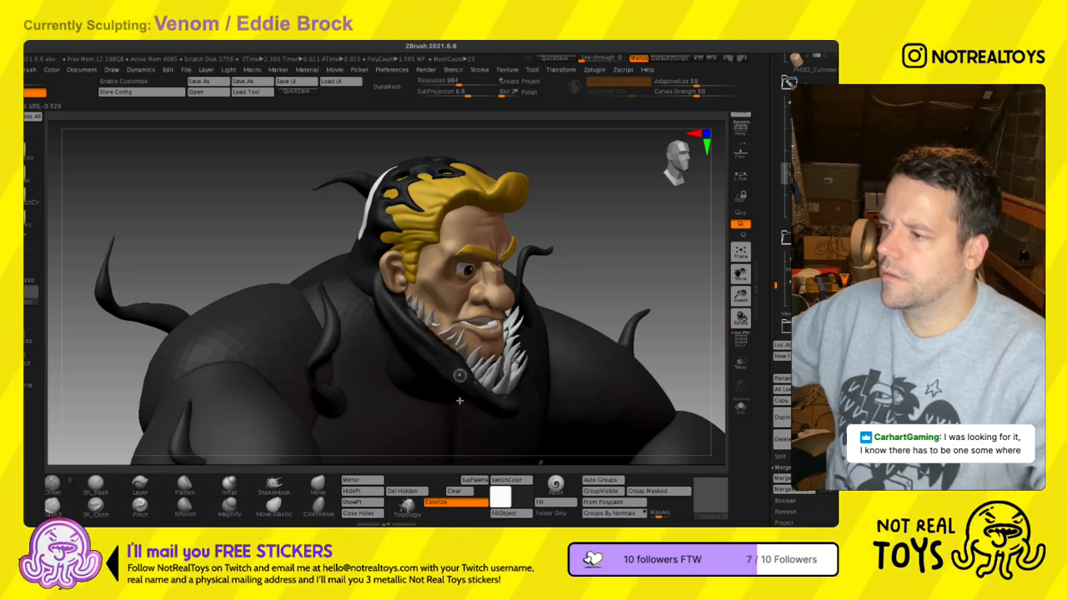
ctrl+shift+click(460, 376)
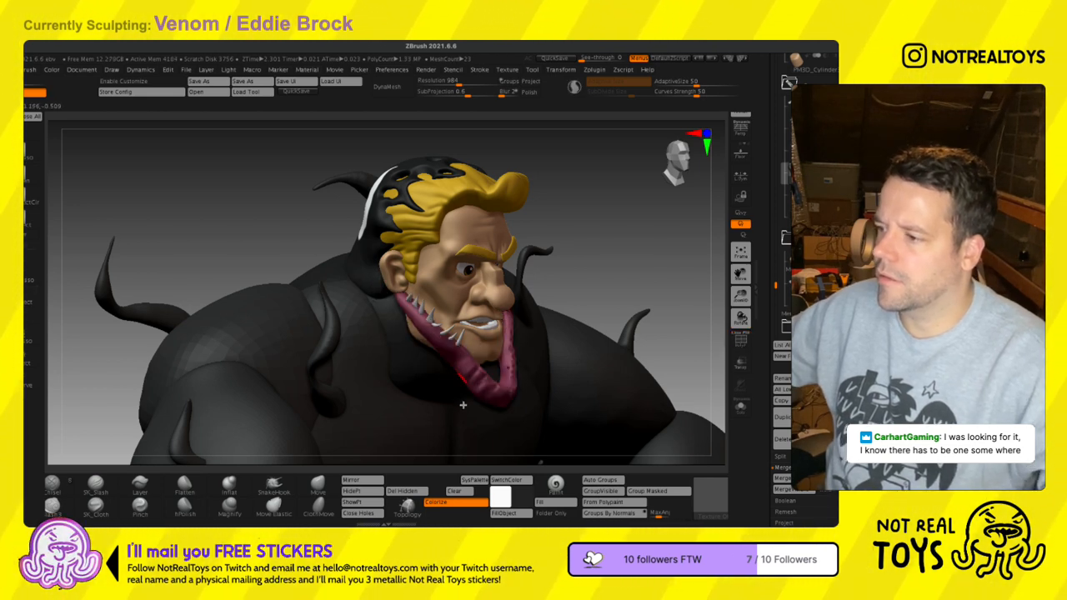
ctrl+shift+click(628, 309)
ctrl+shift+click(470, 394)
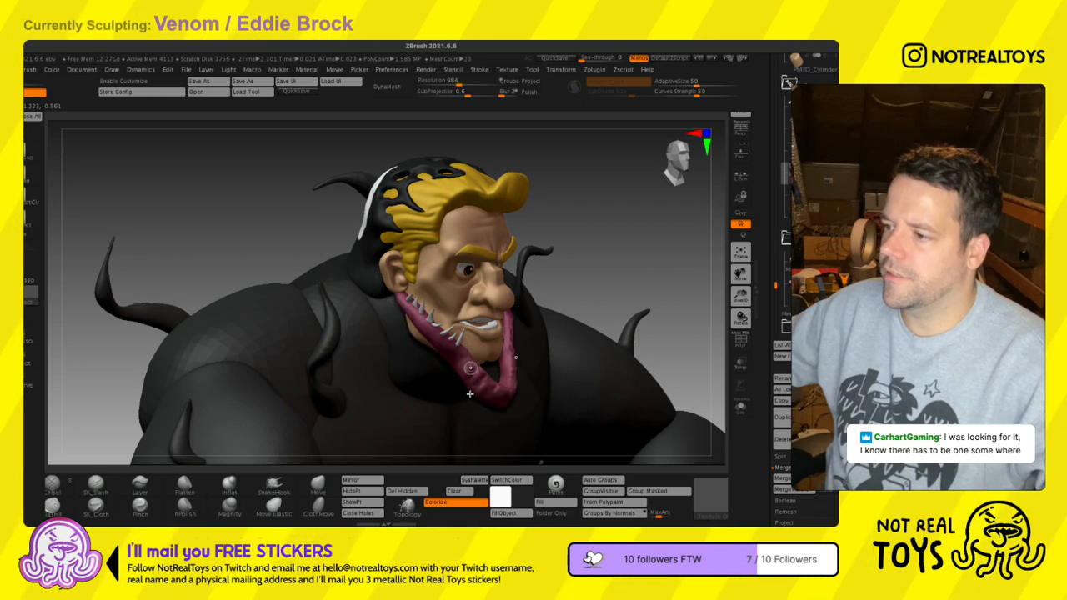
ctrl+click(658, 297)
ctrl+shift+click(610, 302)
ctrl+click(609, 302)
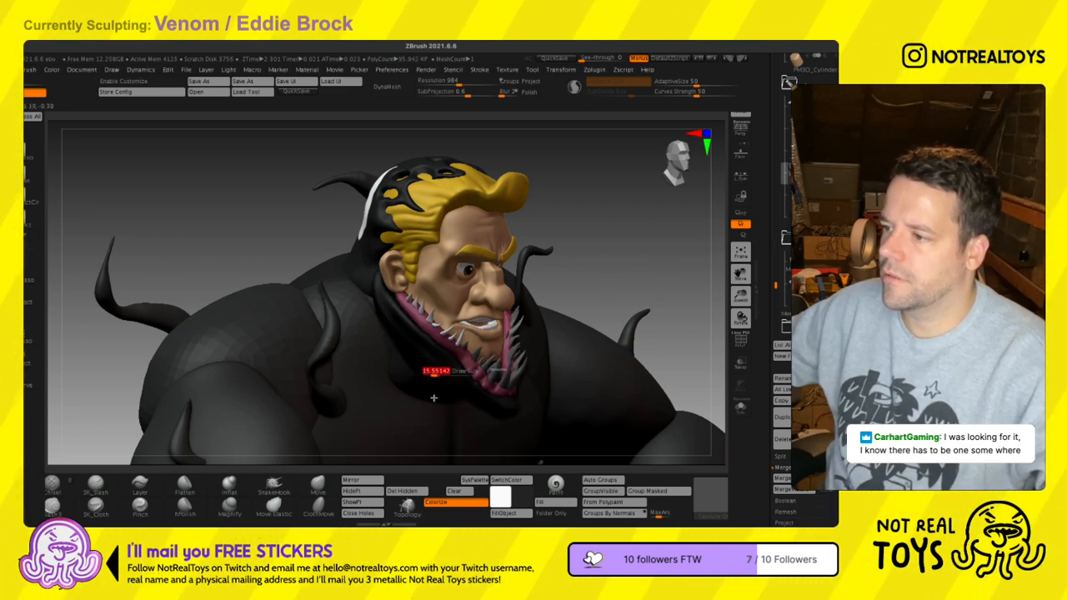
- Sculpt a row of bulges into the gum beneath the middle side teeth with the Standard brush
mouse_move(453, 382)
ctrl+right_down()
mouse_move(470, 452)
mouse_move(450, 363)
ctrl+right_up()
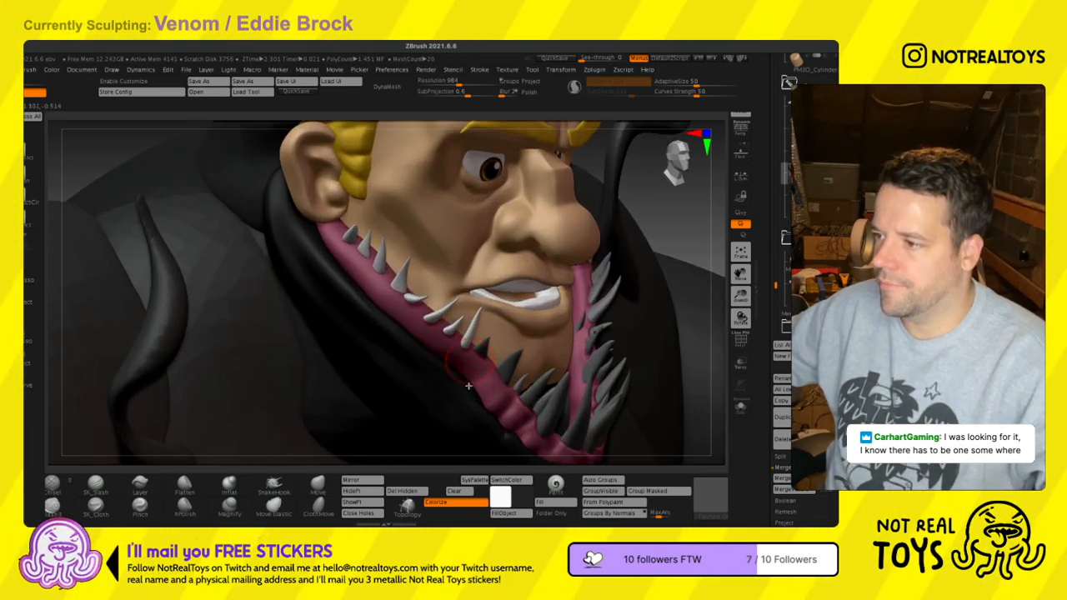
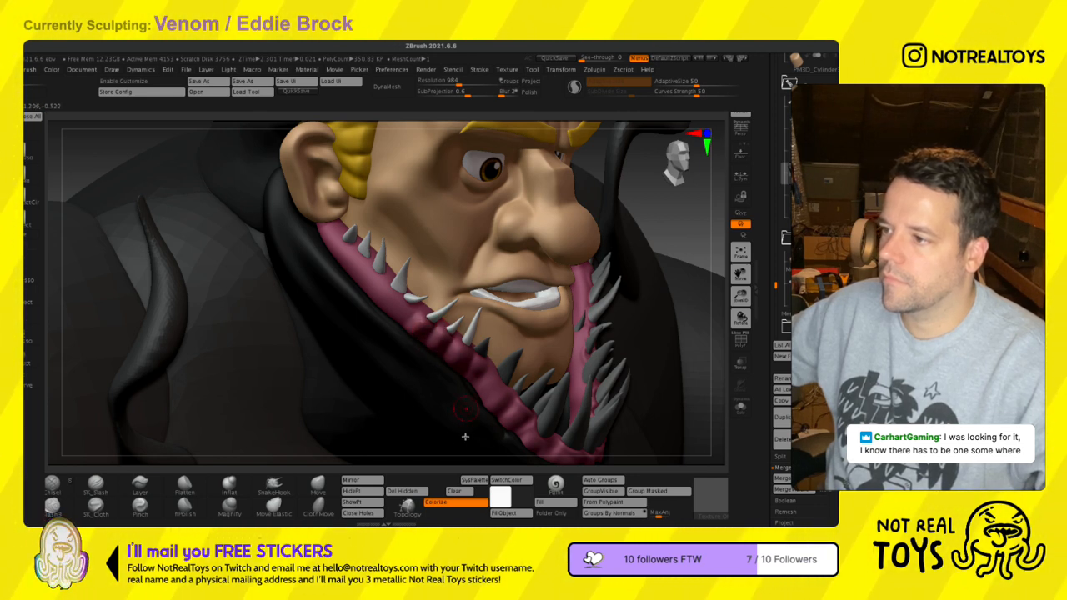
right_drag(409, 325, 417, 405)
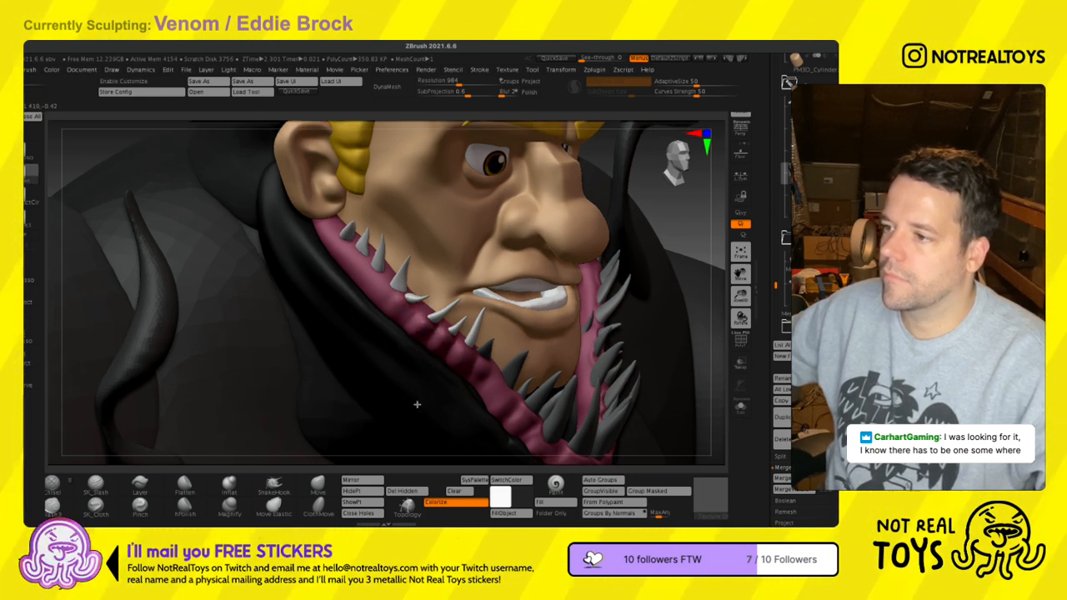
ctrl+right_drag(414, 354, 415, 409)
- Solo the jaw subtool, hide its black outer lip by polygroup, and leave Solo mode
click(740, 407)
mouse_move(326, 312)
right_down()
mouse_move(345, 306)
mouse_move(308, 387)
right_up()
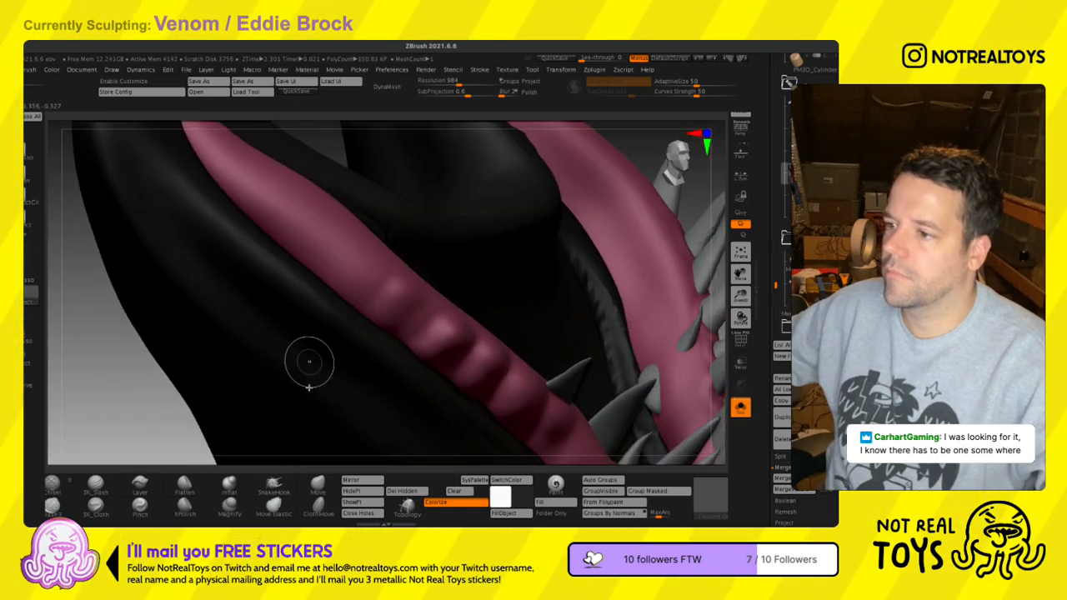
ctrl+shift+click(287, 399)
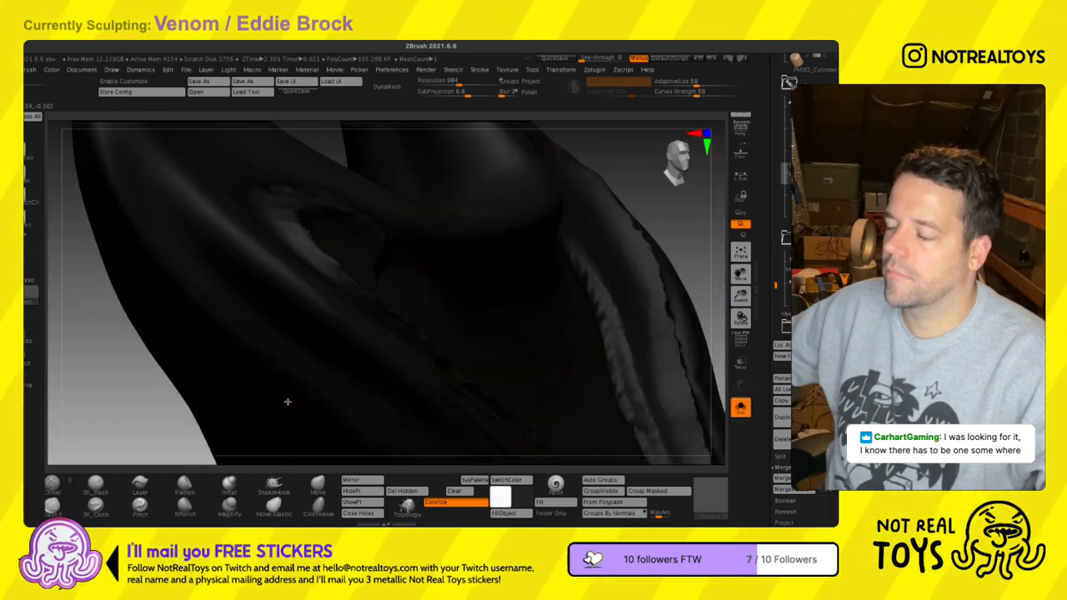
ctrl+shift+click(287, 400)
click(741, 407)
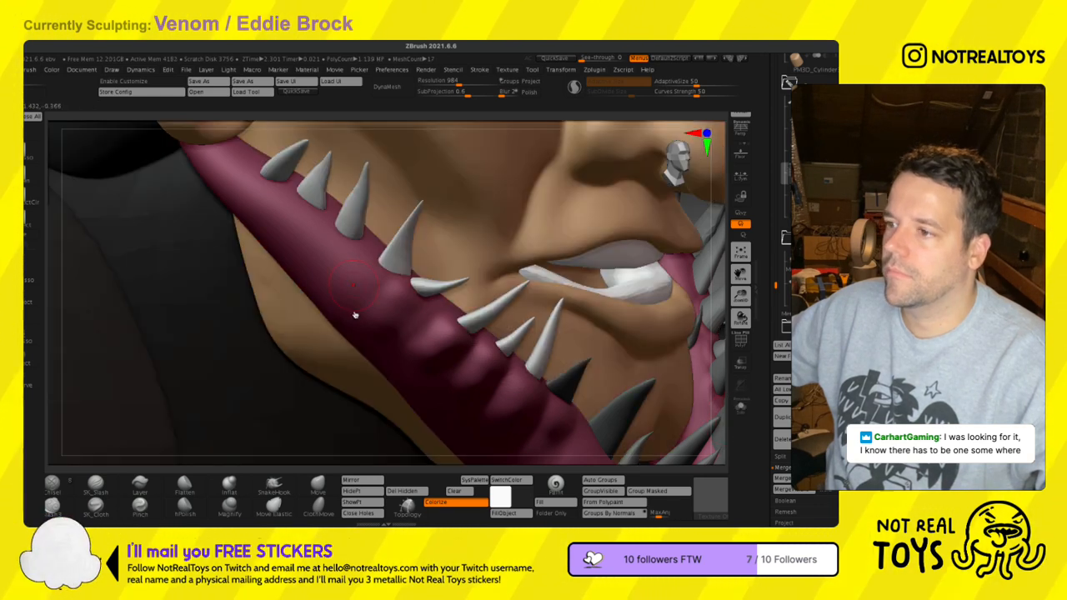
- Adjust the brush size, continue the gum bulges toward the rear teeth, and smooth them
key(s)
click(326, 317)
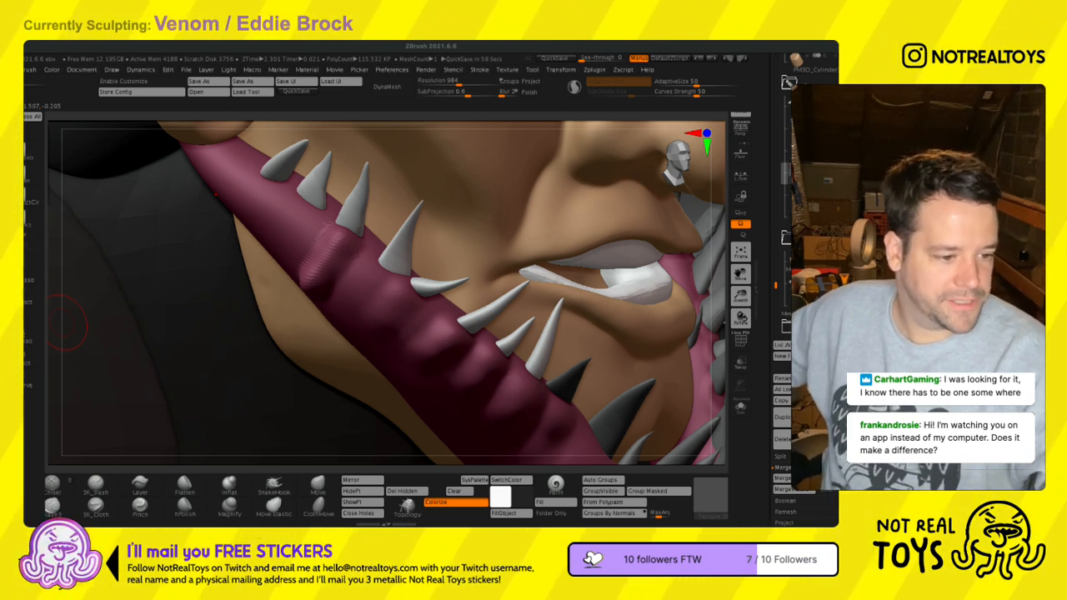
mouse_move(323, 295)
shift+mouse_down()
mouse_move(320, 287)
mouse_move(310, 309)
shift+mouse_up()
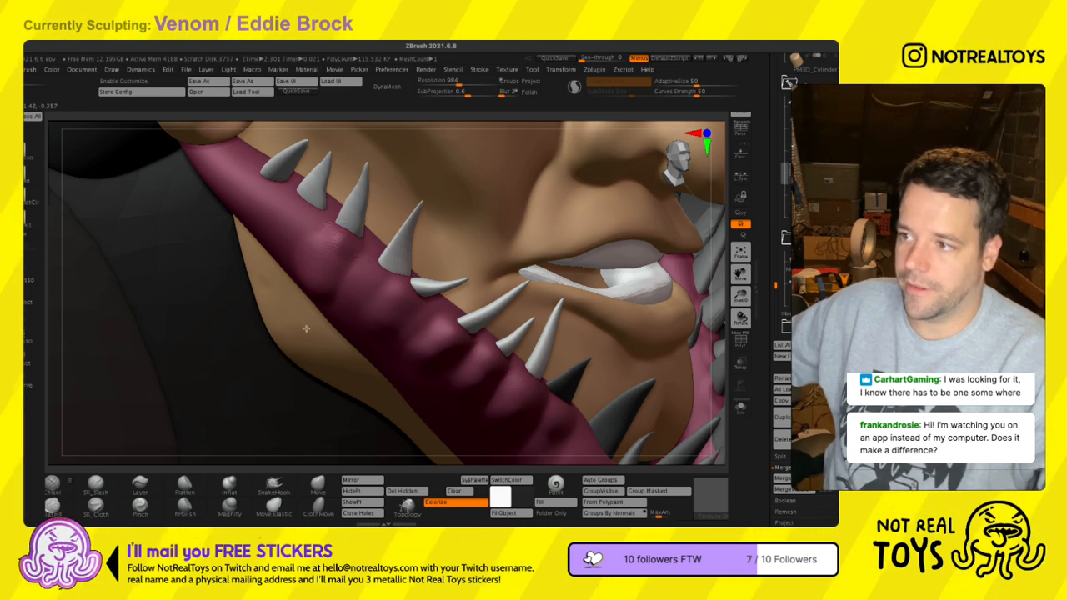
ctrl+right_drag(294, 360, 545, 208)
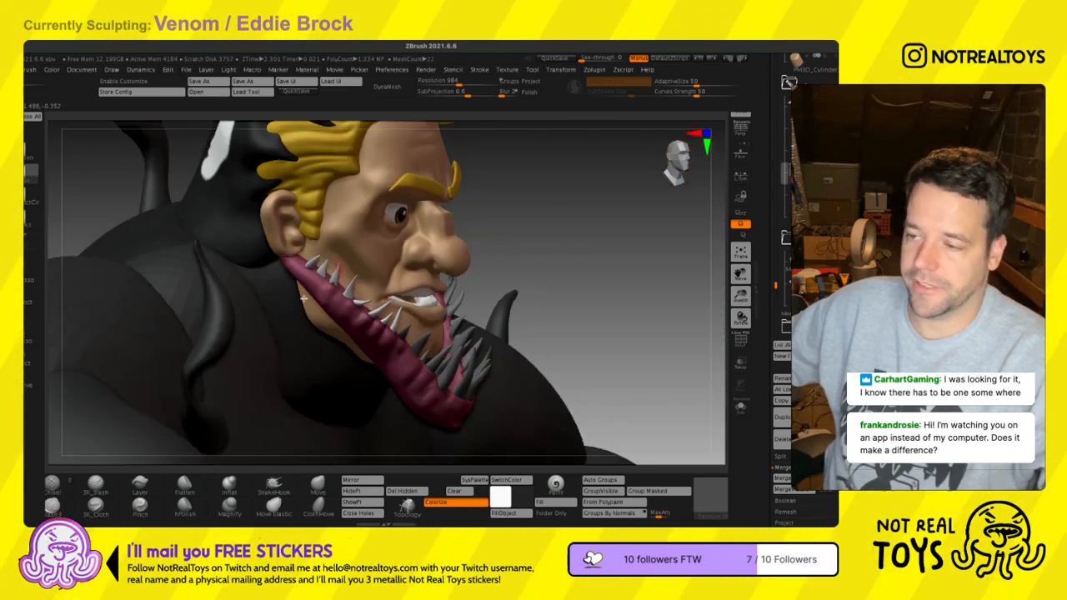
alt+click(307, 405)
ctrl+right_drag(307, 404, 375, 333)
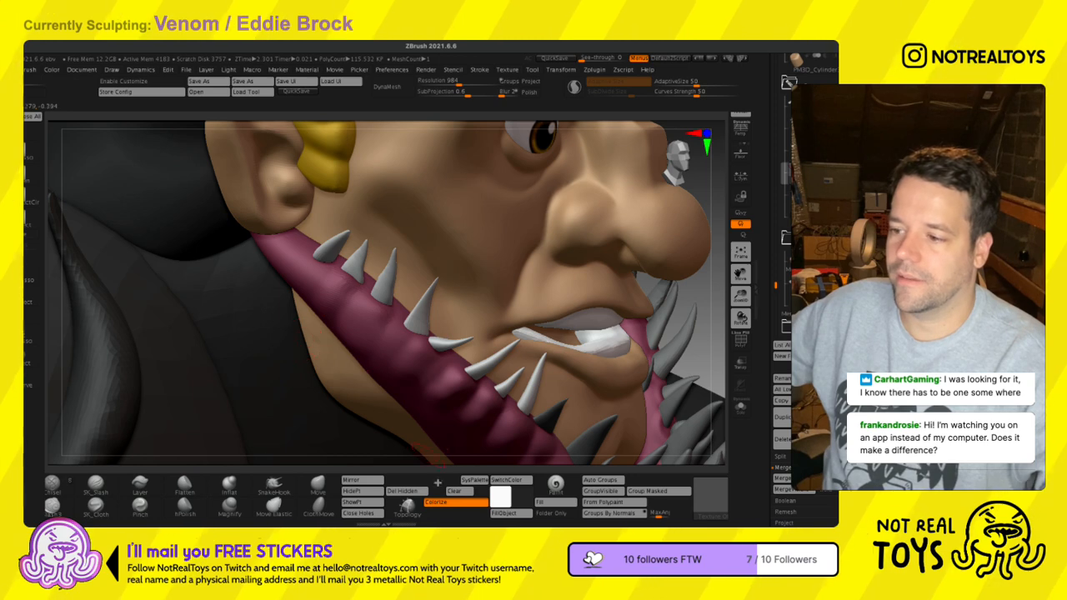
- Pick a brush for sculpting the gum, check the jaw from the front, and unhide the black outer lip
key(b)
click(487, 219)
ctrl+right_drag(545, 361, 469, 262)
alt+click(552, 396)
alt+right_drag(582, 324, 396, 205)
mouse_move(571, 260)
right_down()
mouse_move(484, 277)
mouse_move(474, 298)
mouse_move(493, 304)
mouse_move(464, 389)
mouse_move(469, 406)
right_up()
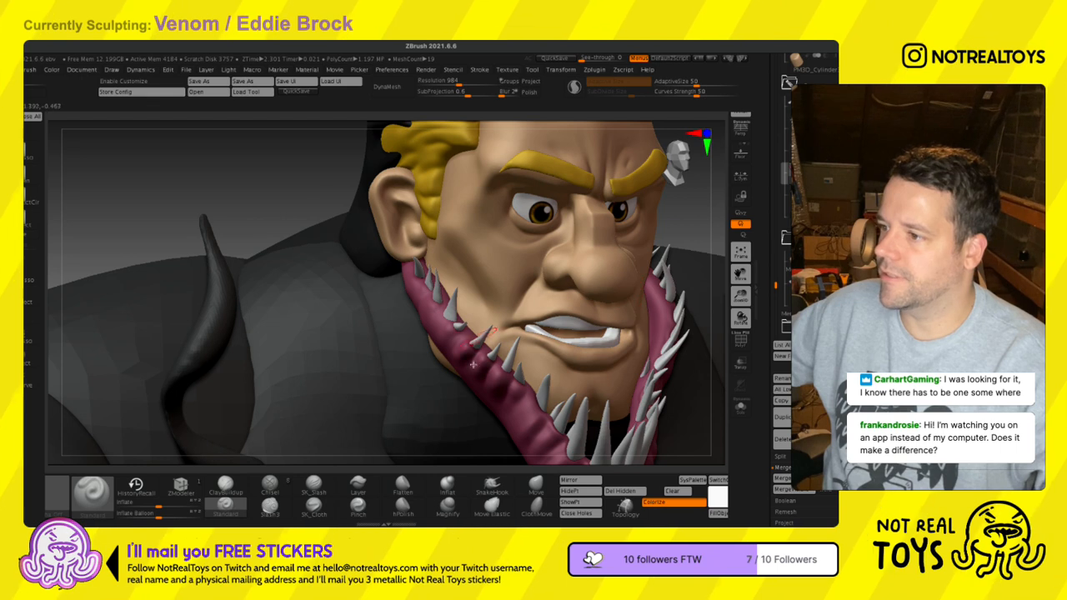
ctrl+shift+click(317, 224)
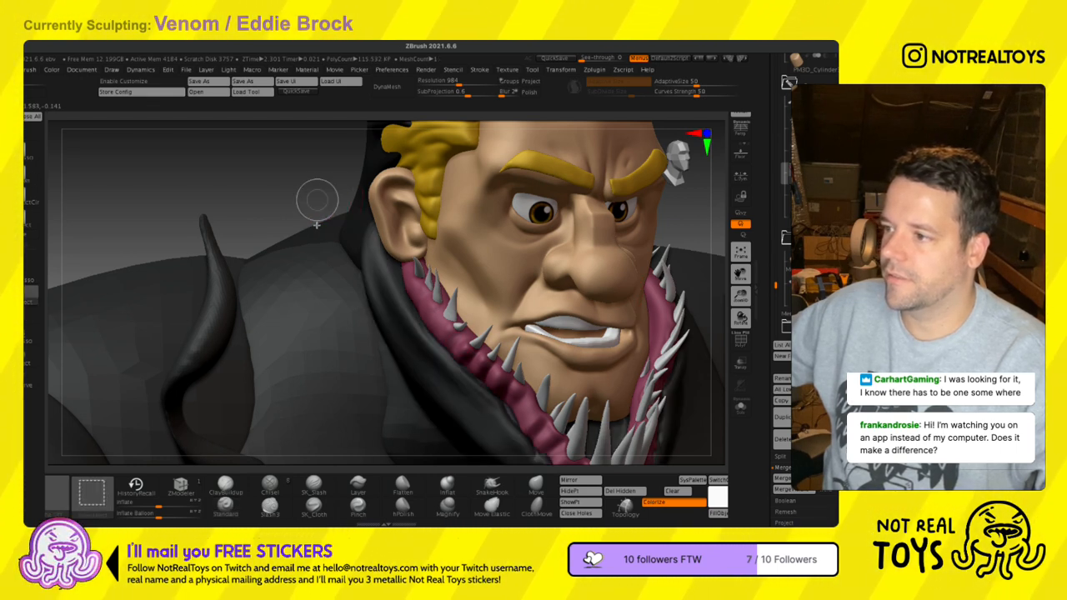
- Hide the black outer lip of the jaw and split the hidden part off into its own subtool
ctrl+shift+click(454, 367)
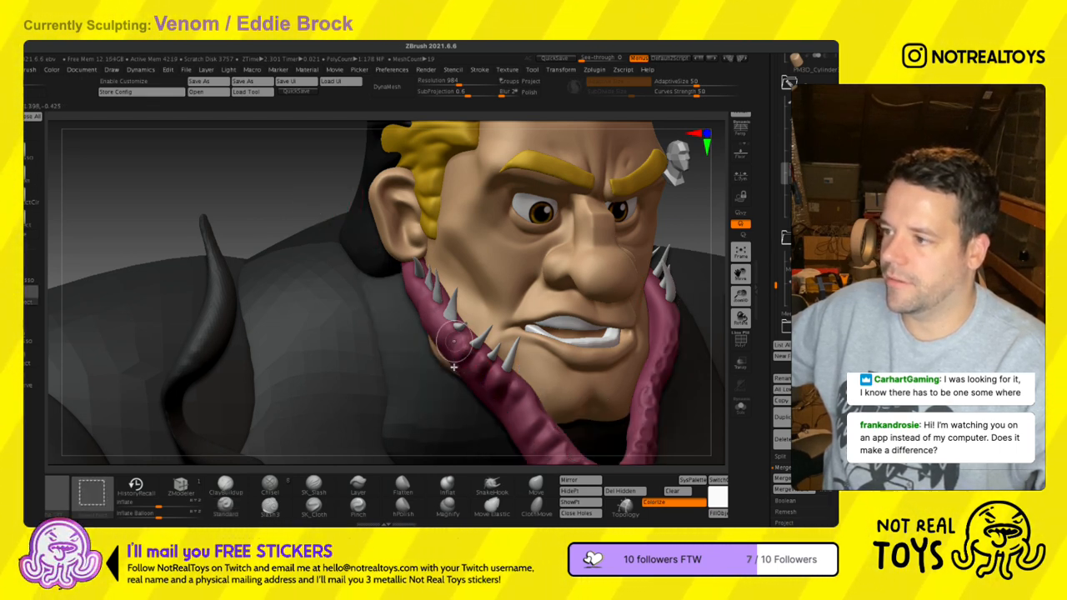
click(781, 457)
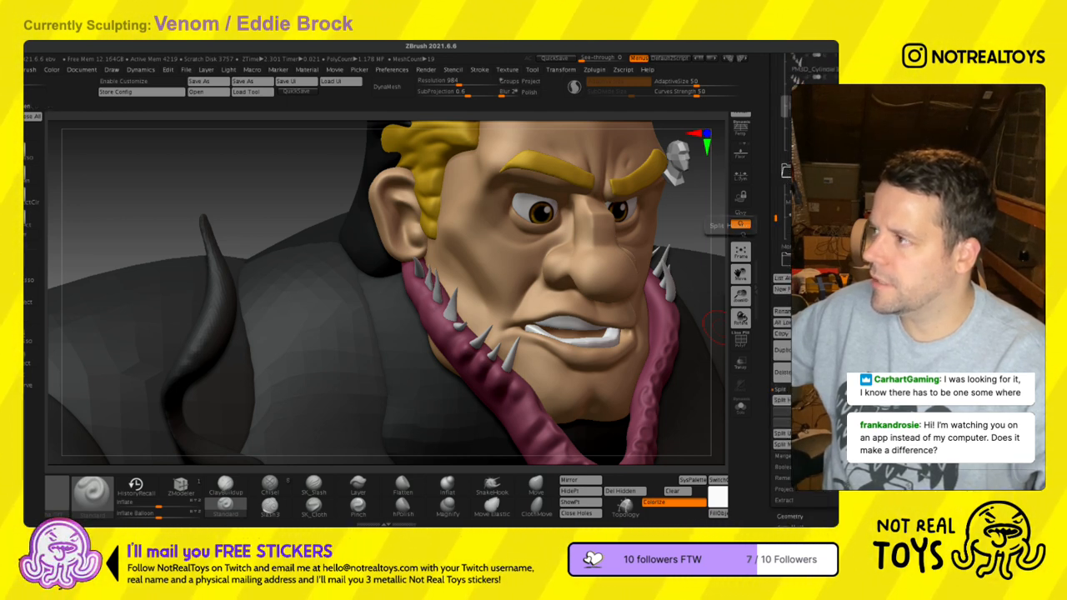
click(782, 400)
alt+click(386, 296)
key(f)
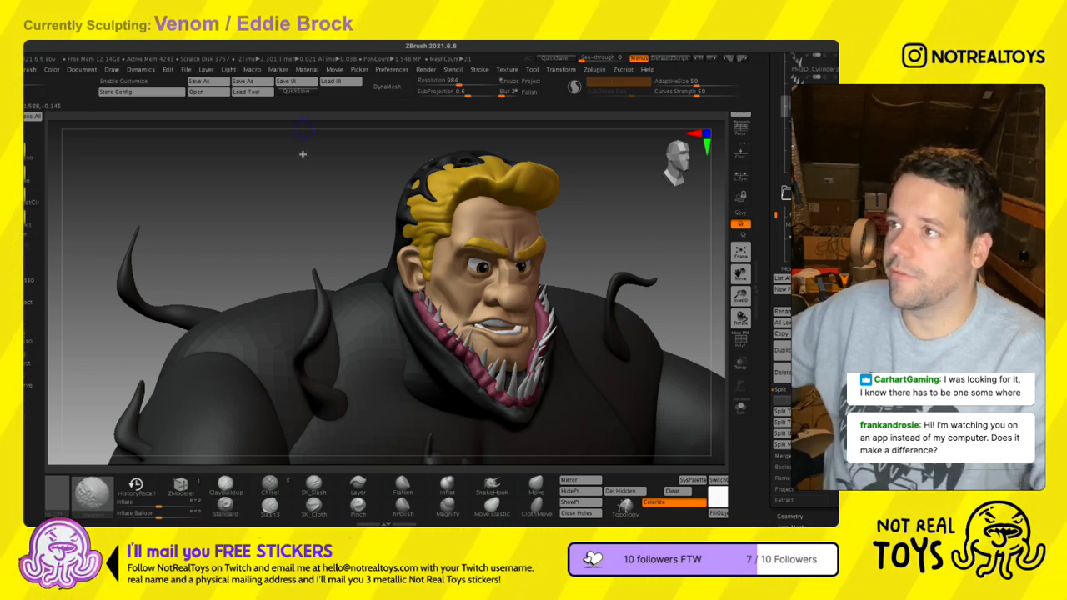
- Remesh the gum subtool with DynaMesh at resolution 984 and SubProjection 1, checking its wireframe
key(shift+f)
ctrl+right_drag(425, 179, 405, 327)
click(392, 86)
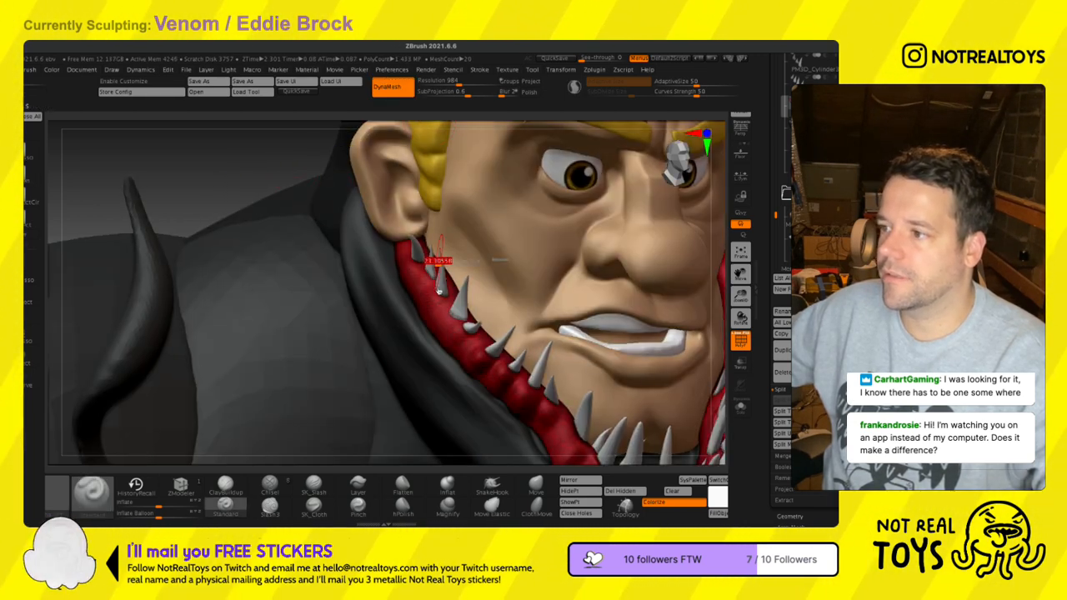
alt+click(457, 136)
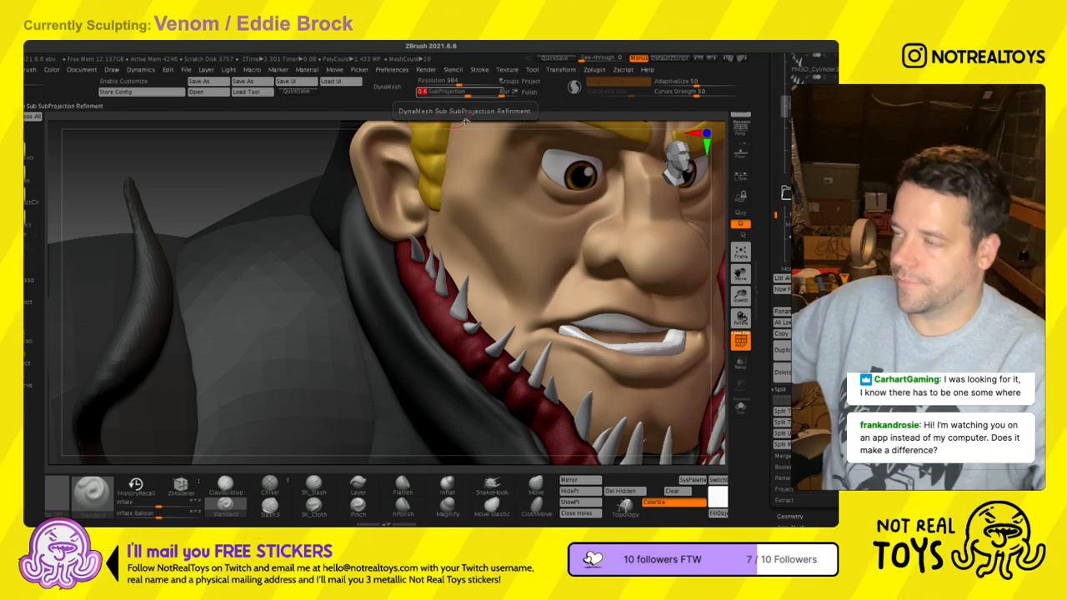
click(392, 87)
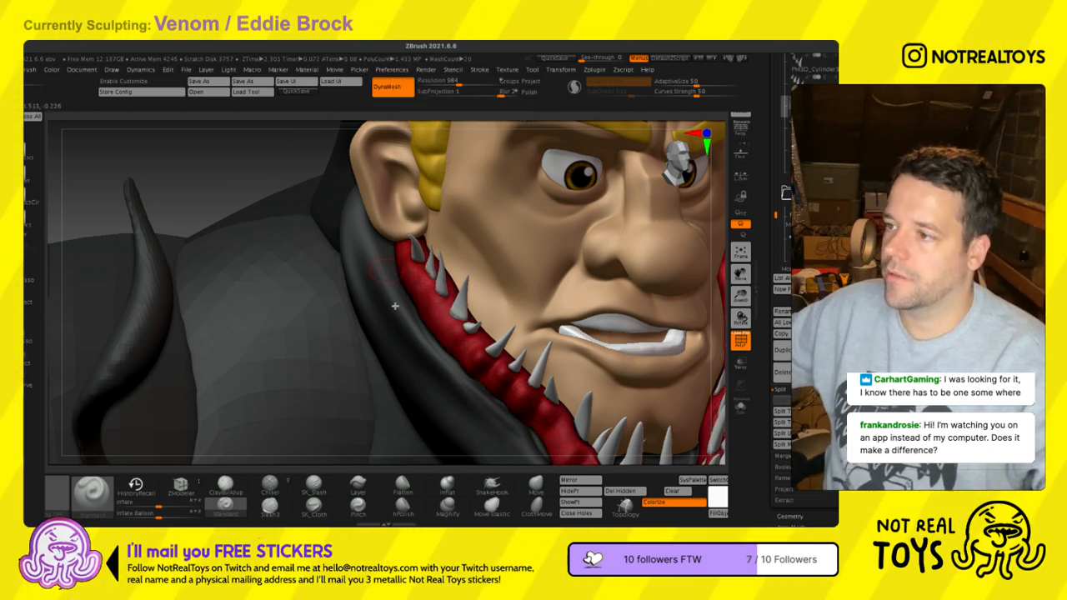
key(shift+f)
right_drag(396, 306, 446, 333)
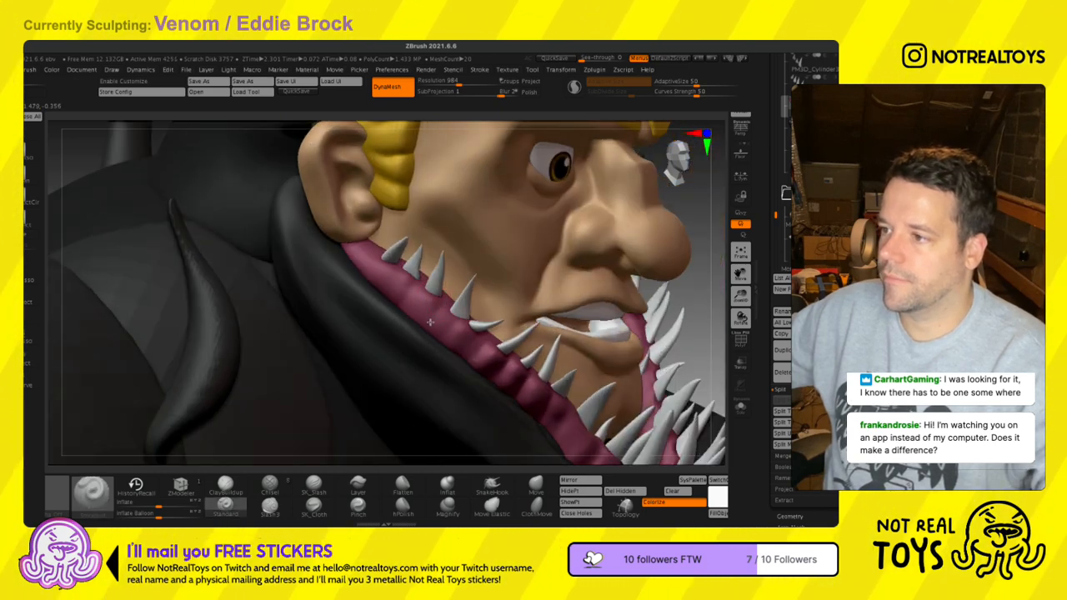
- Check the gum in Solo mode, then hide the separated black outer lip subtool to expose the gum's outer side
click(740, 407)
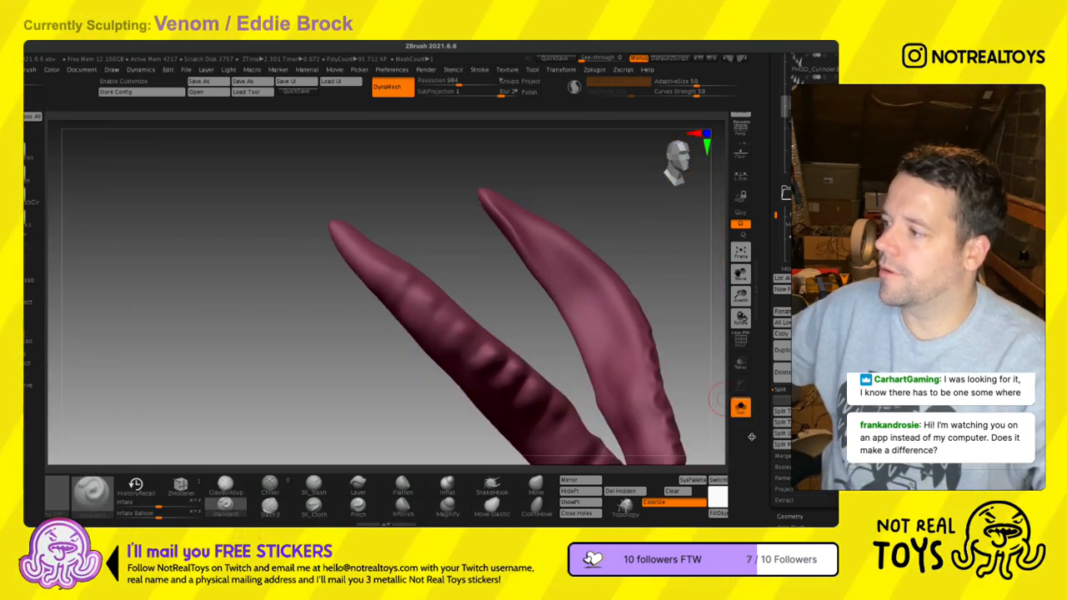
click(740, 408)
alt+click(484, 326)
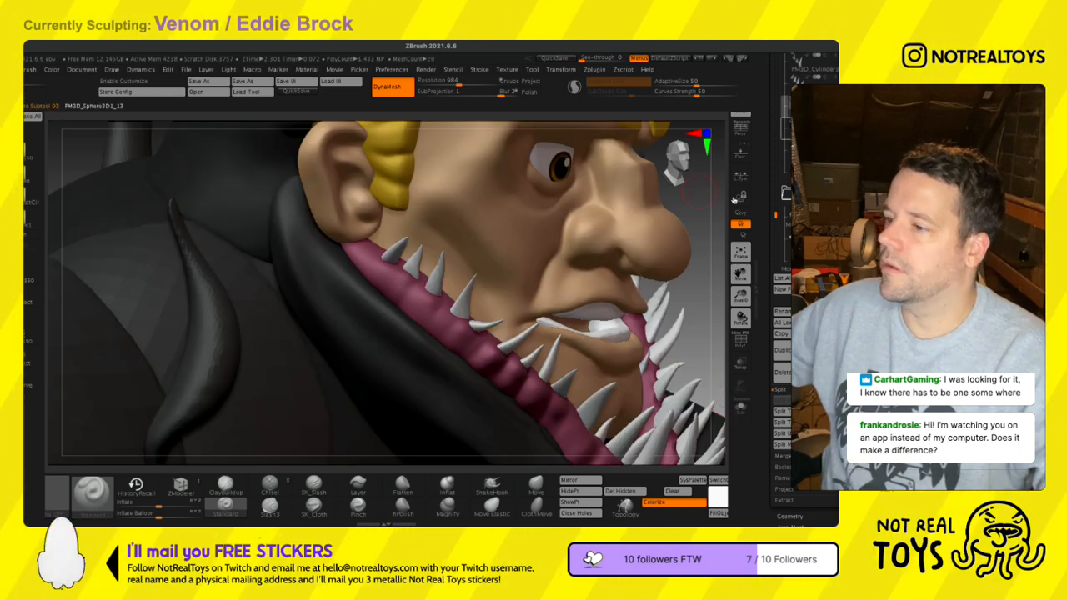
ctrl+shift+click(429, 370)
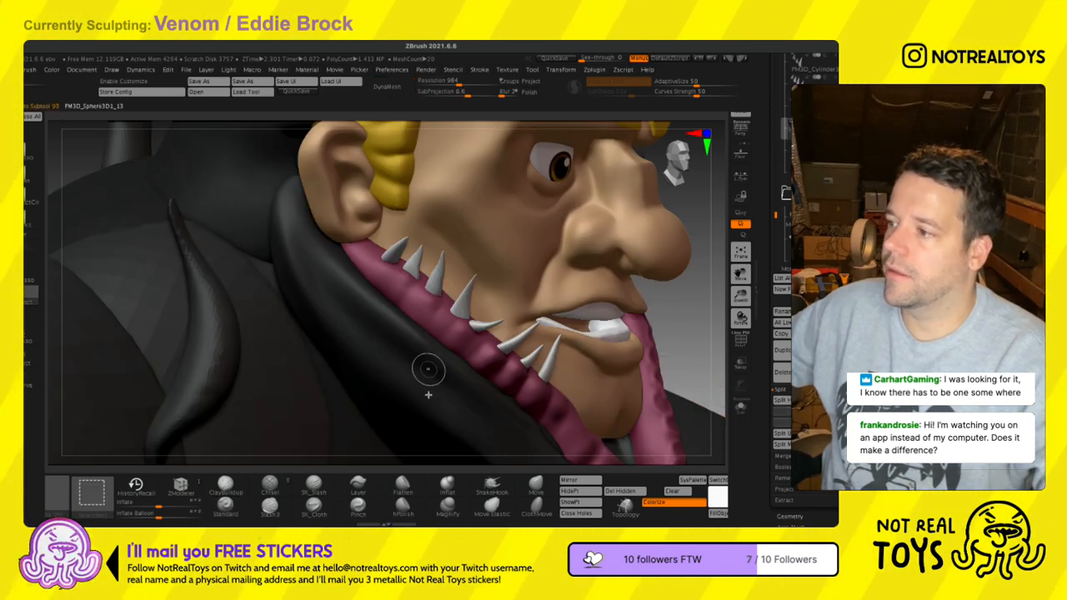
ctrl+shift+click(429, 369)
click(786, 108)
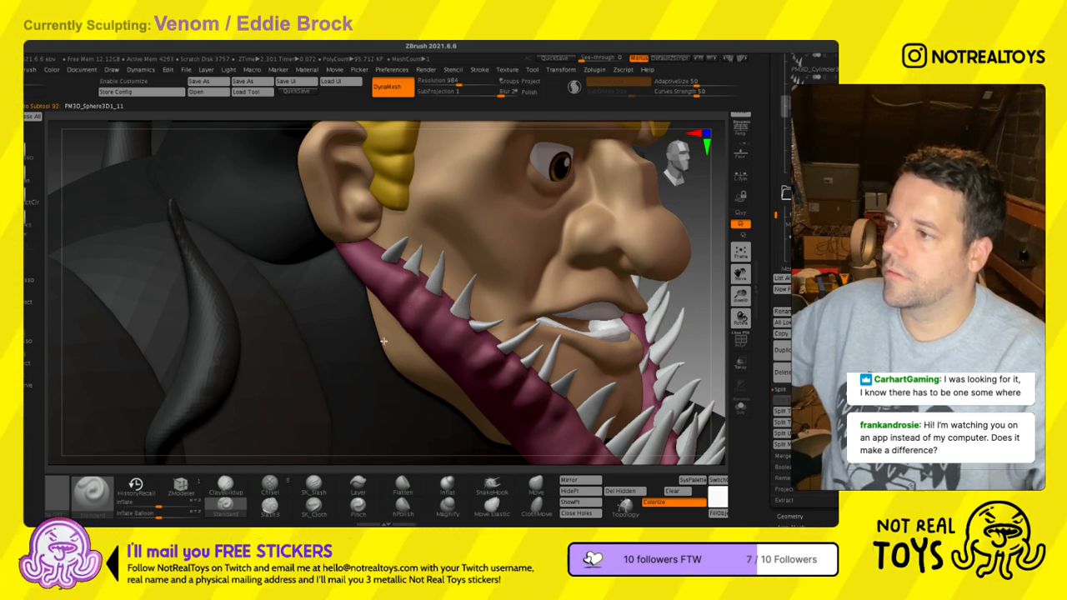
- Adjust the brush size and sculpt bulges into the exposed gum beneath the rear teeth near the ear
key(s)
drag(390, 339, 395, 336)
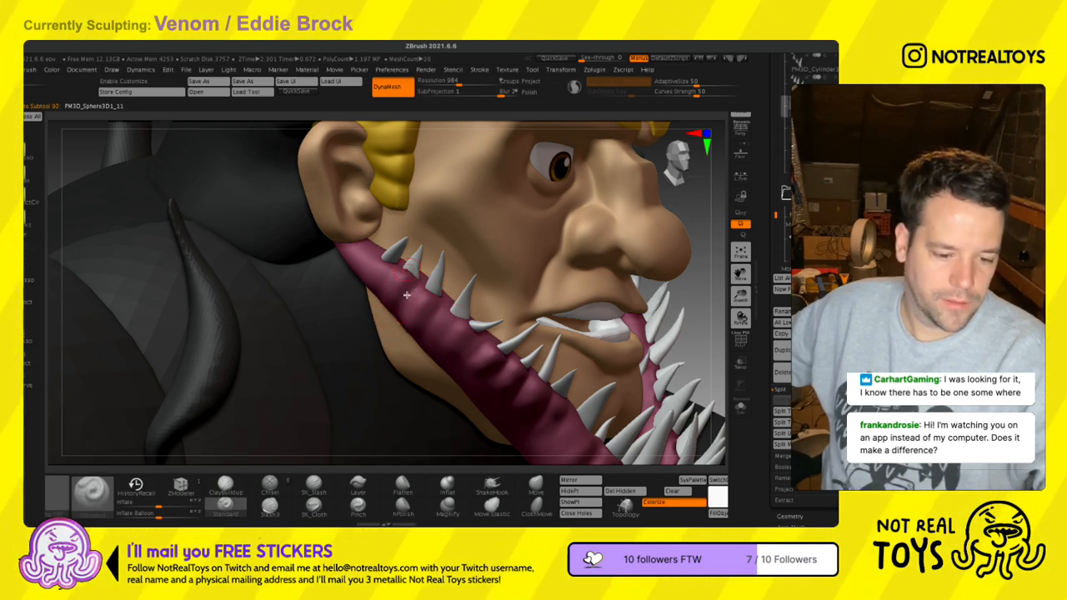
right_drag(417, 256, 389, 315)
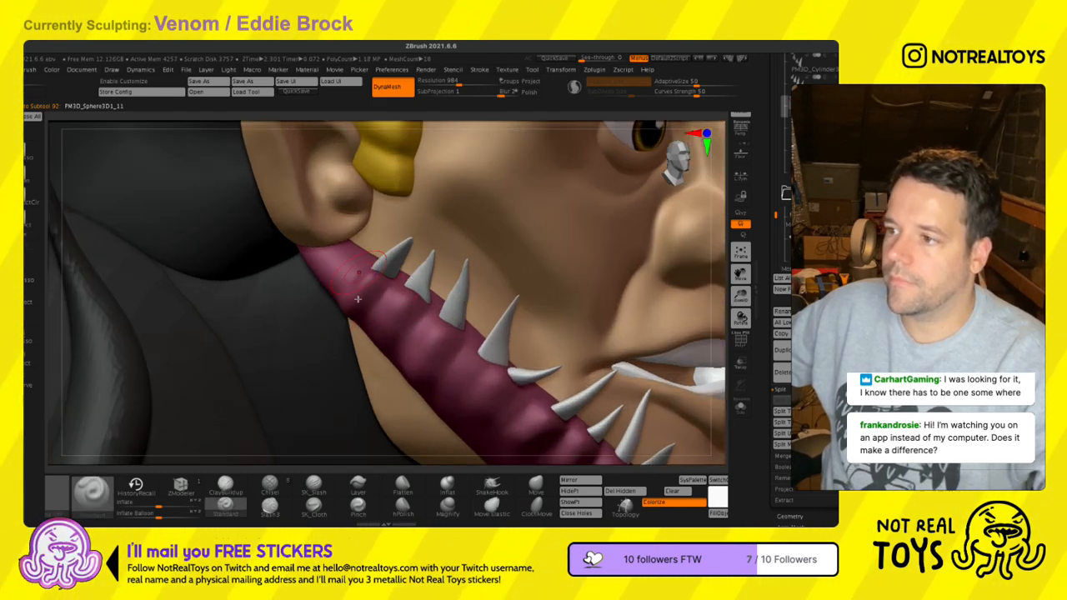
right_drag(428, 320, 404, 321)
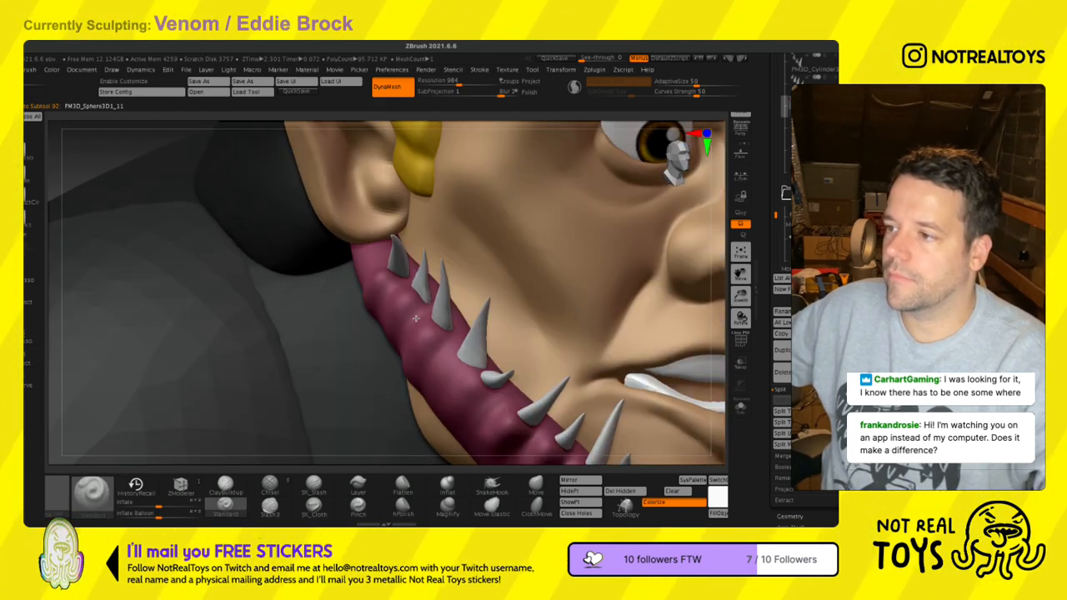
alt+right_drag(397, 262, 345, 158)
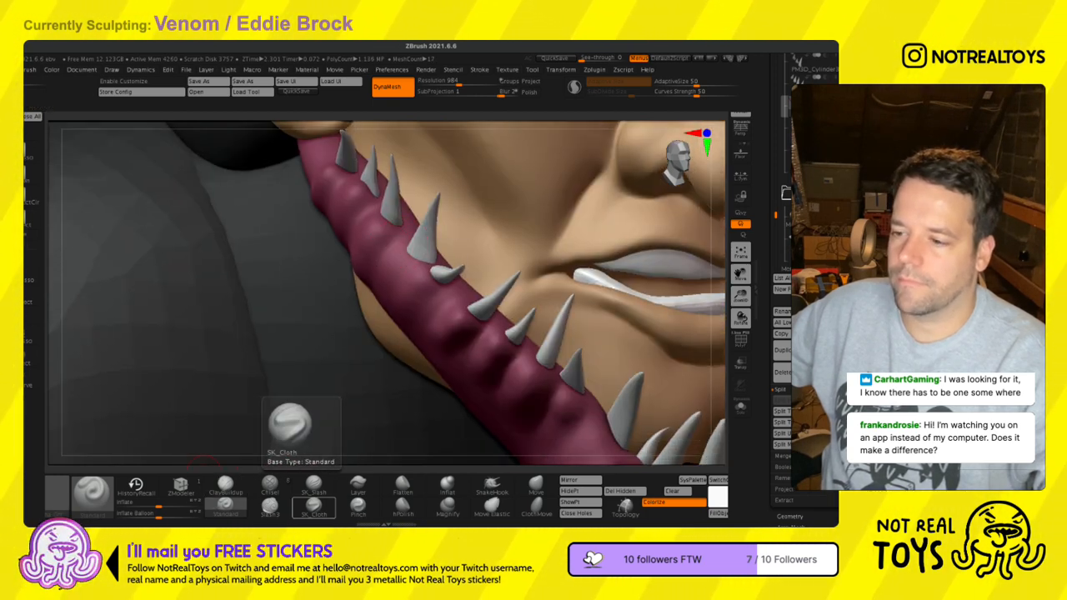
- Refine and smooth the gum bulges beneath the middle side teeth with the Standard brush
click(313, 504)
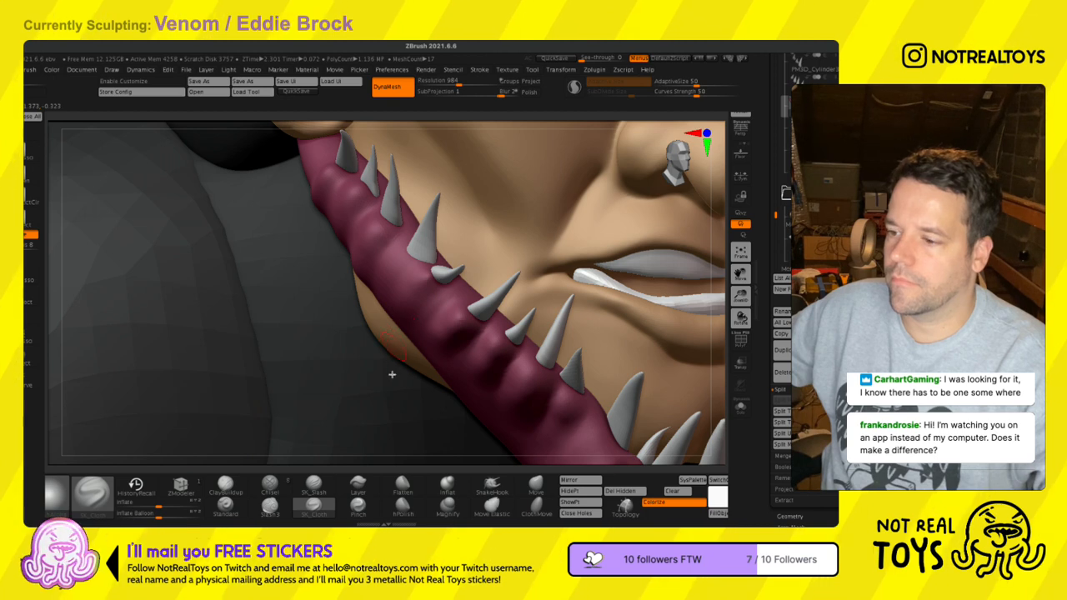
click(225, 504)
alt+click(469, 384)
alt+right_drag(461, 383, 386, 269)
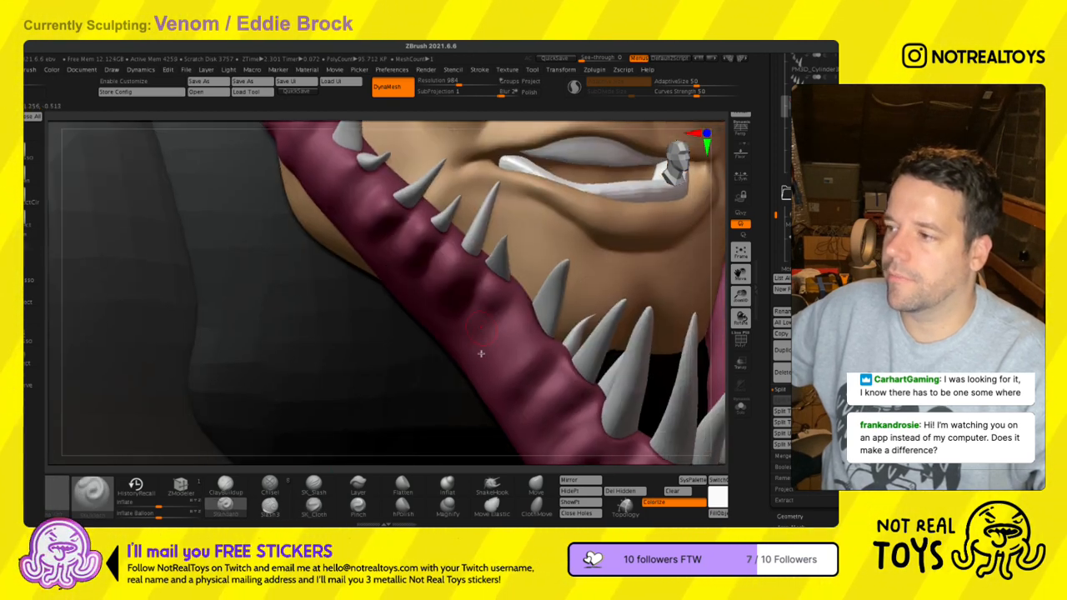
drag(456, 298, 417, 308)
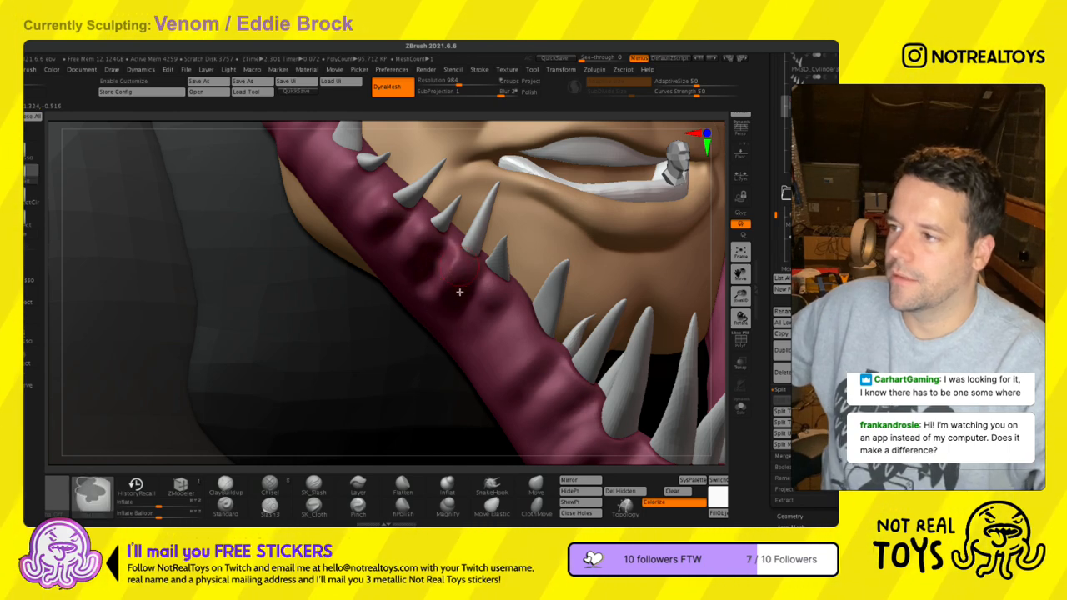
key(space)
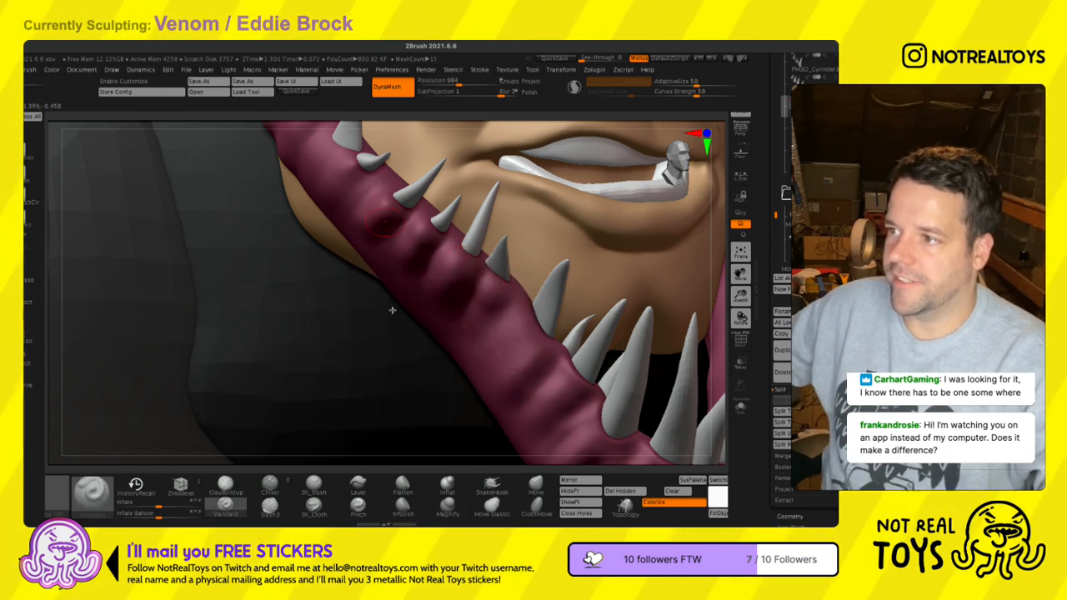
- Define the bulges beneath the rearmost teeth with the Standard brush, extending them toward the gum's outer edge
right_drag(393, 310, 398, 335)
right_drag(361, 263, 372, 303)
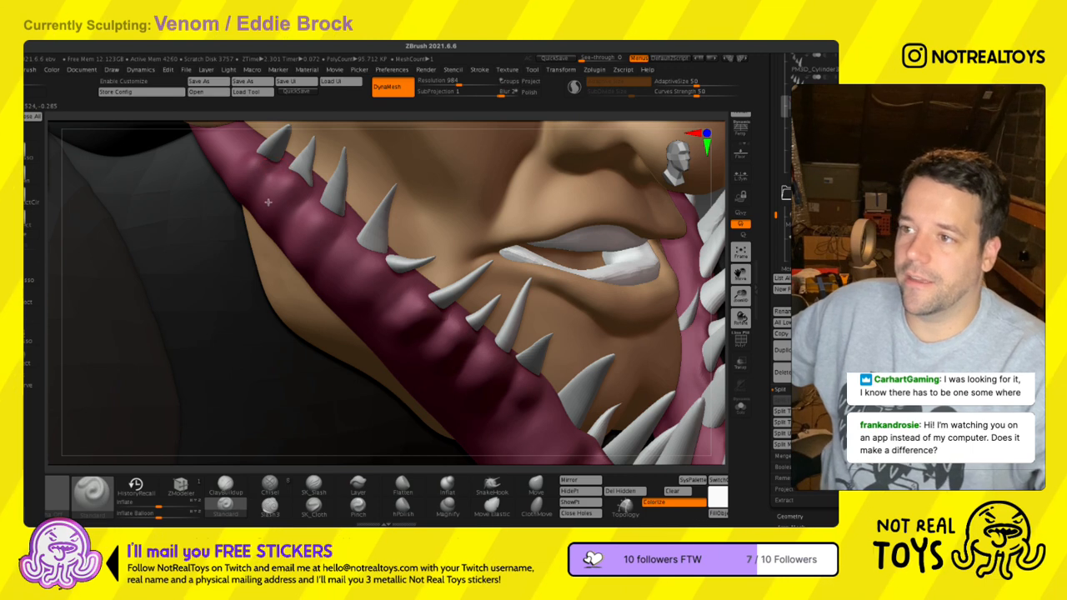
drag(273, 173, 250, 197)
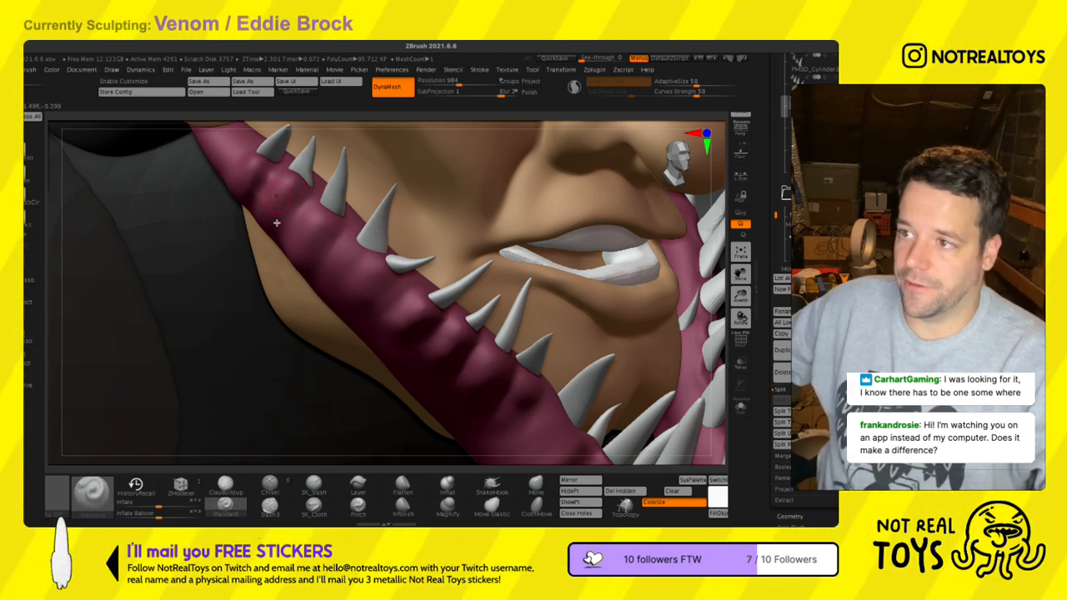
click(536, 486)
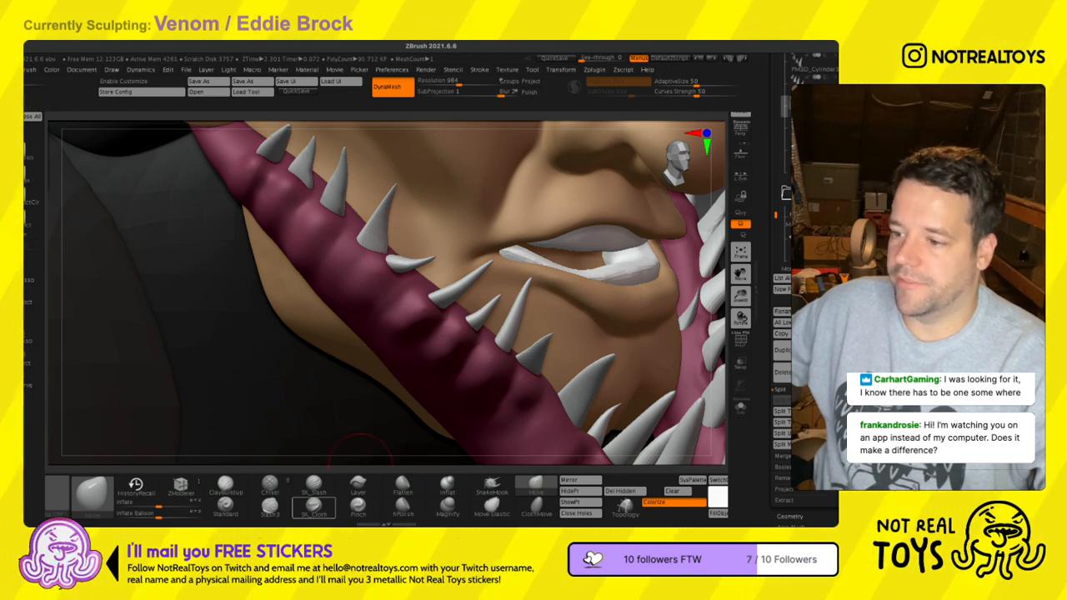
click(225, 507)
- Sculpt the gum around the bases of the small side teeth beside the corner of the mouth
mouse_move(338, 305)
right_down()
mouse_move(390, 281)
mouse_move(375, 282)
right_up()
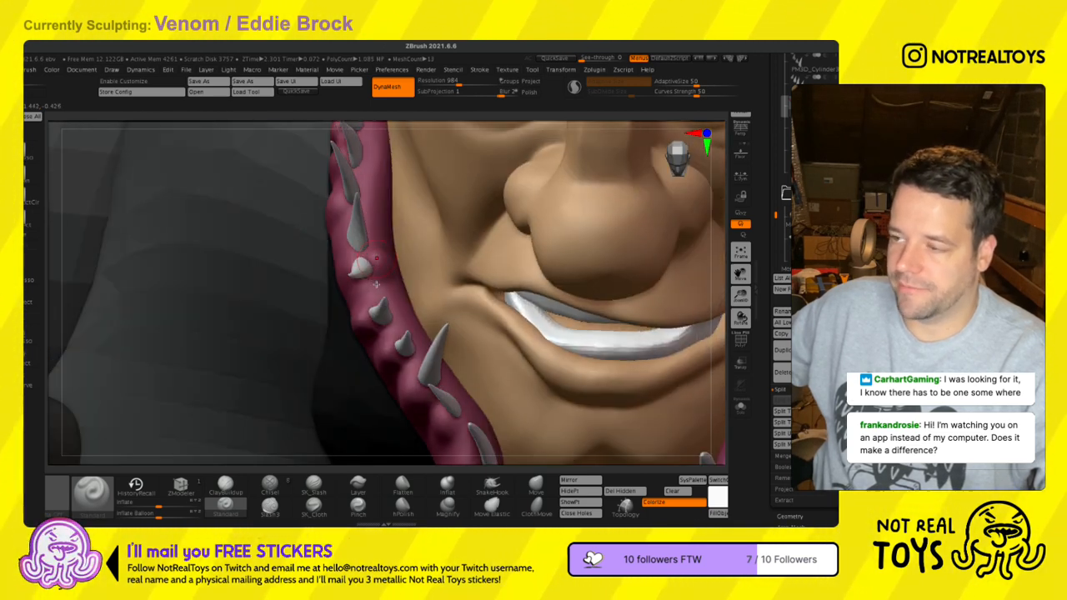
drag(365, 292, 377, 276)
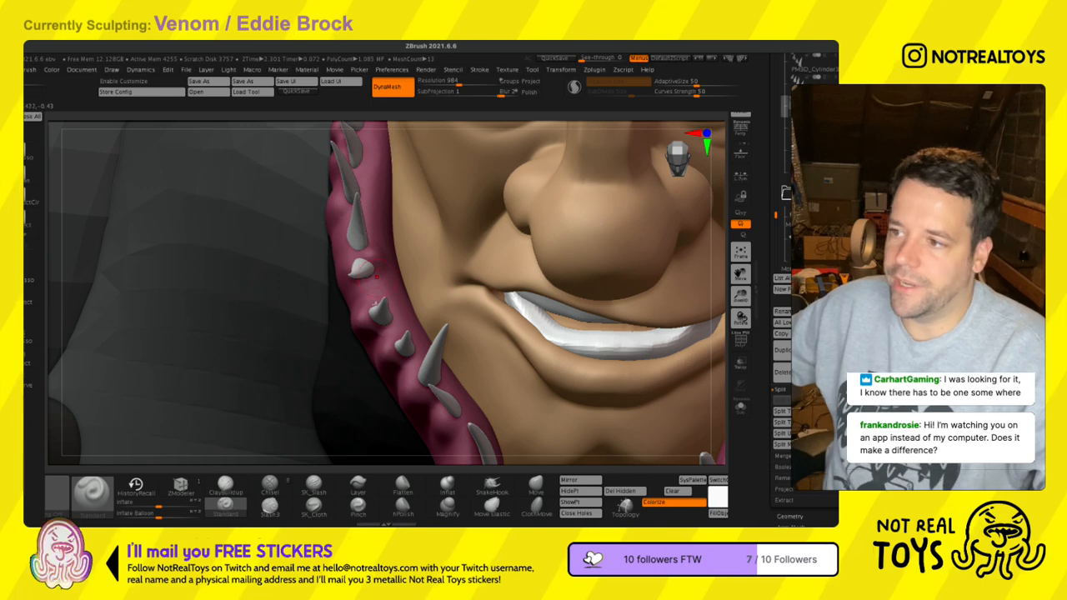
right_drag(380, 274, 386, 283)
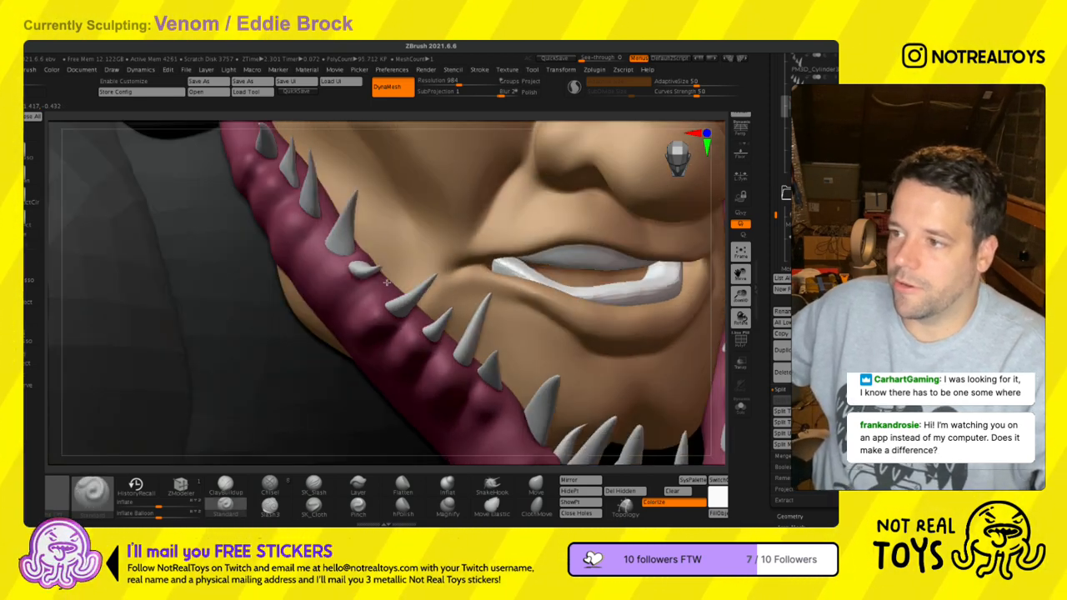
right_drag(363, 340, 364, 297)
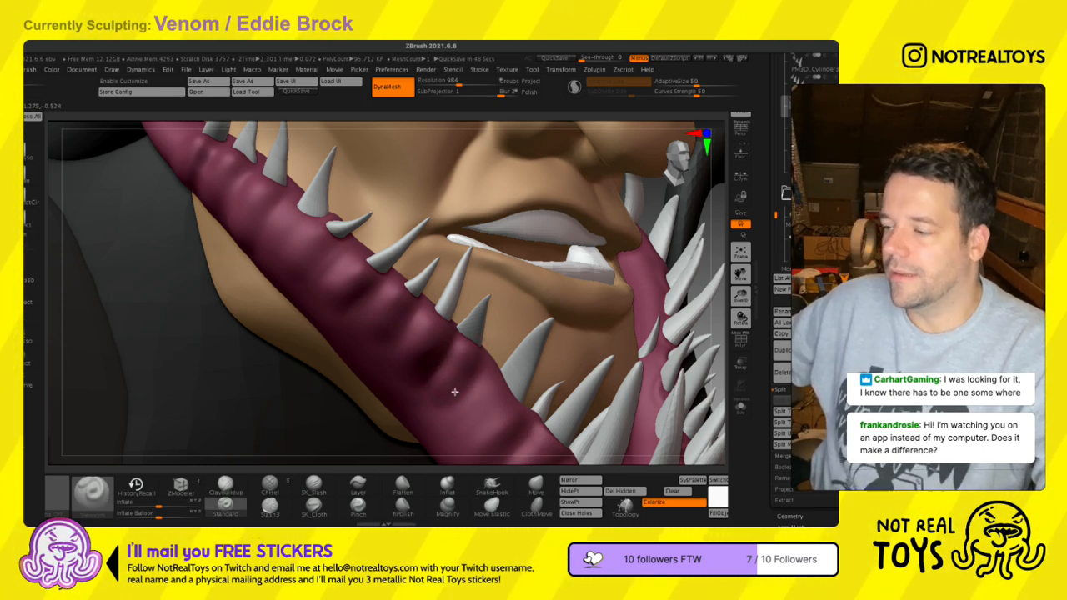
- Continue the gum ridges beneath the larger teeth toward the front of the jaw and smooth them
alt+right_drag(454, 392, 385, 315)
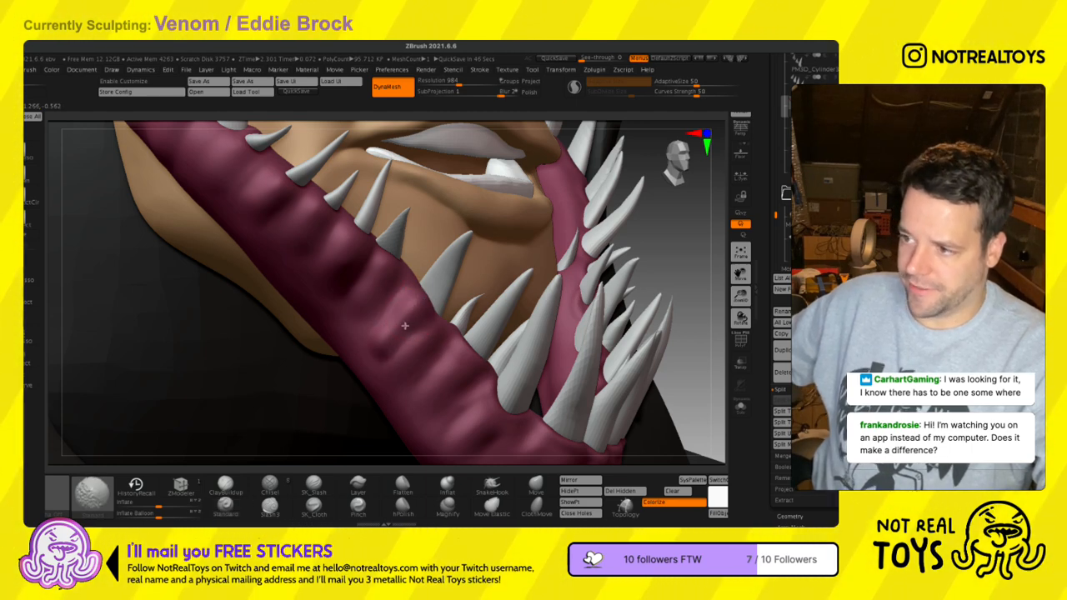
mouse_move(445, 340)
right_down()
mouse_move(450, 332)
mouse_move(392, 336)
mouse_move(318, 305)
mouse_move(327, 243)
right_up()
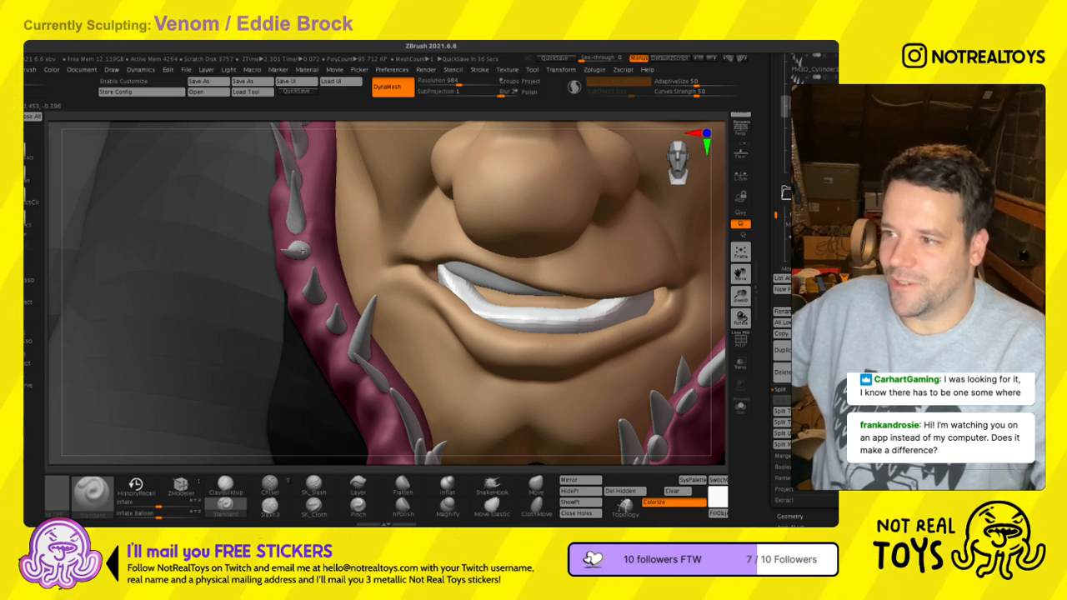
mouse_move(329, 310)
right_down()
mouse_move(340, 352)
mouse_move(325, 306)
mouse_move(343, 283)
mouse_move(306, 279)
right_up()
- Solo the gum subtool and sculpt matching bulges along its inner side
click(741, 407)
mouse_move(596, 381)
right_down()
mouse_move(358, 353)
mouse_move(375, 262)
mouse_move(711, 447)
right_up()
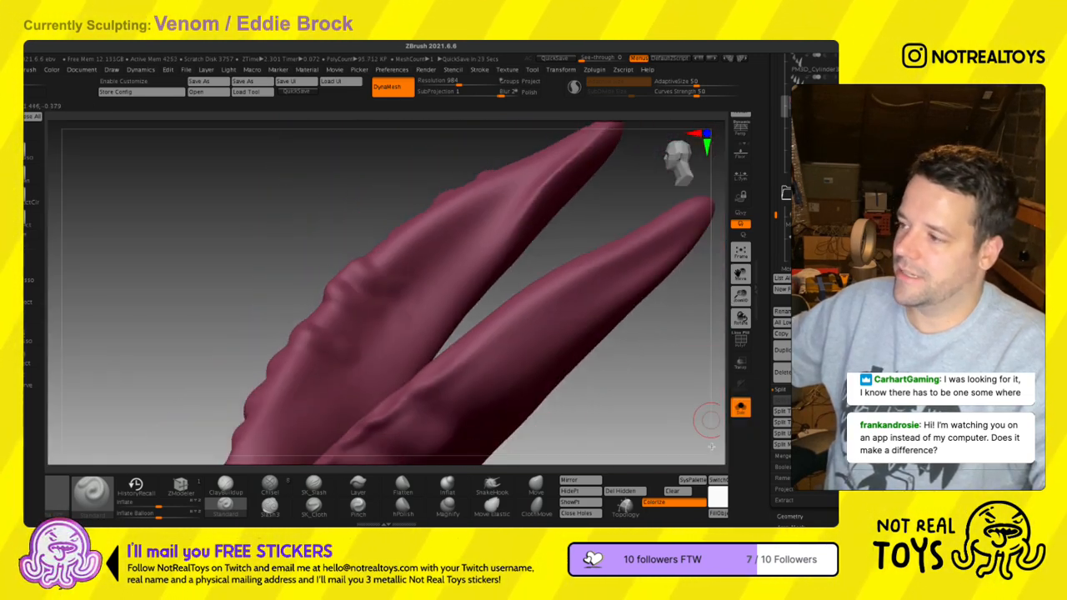
click(740, 407)
click(740, 407)
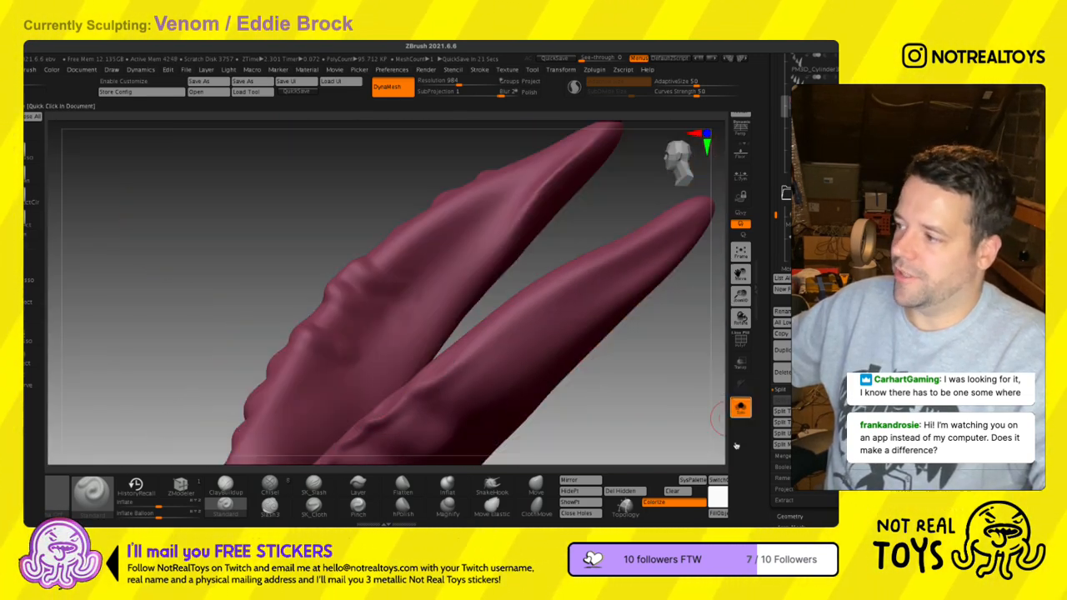
right_drag(377, 336, 441, 343)
click(742, 409)
click(742, 409)
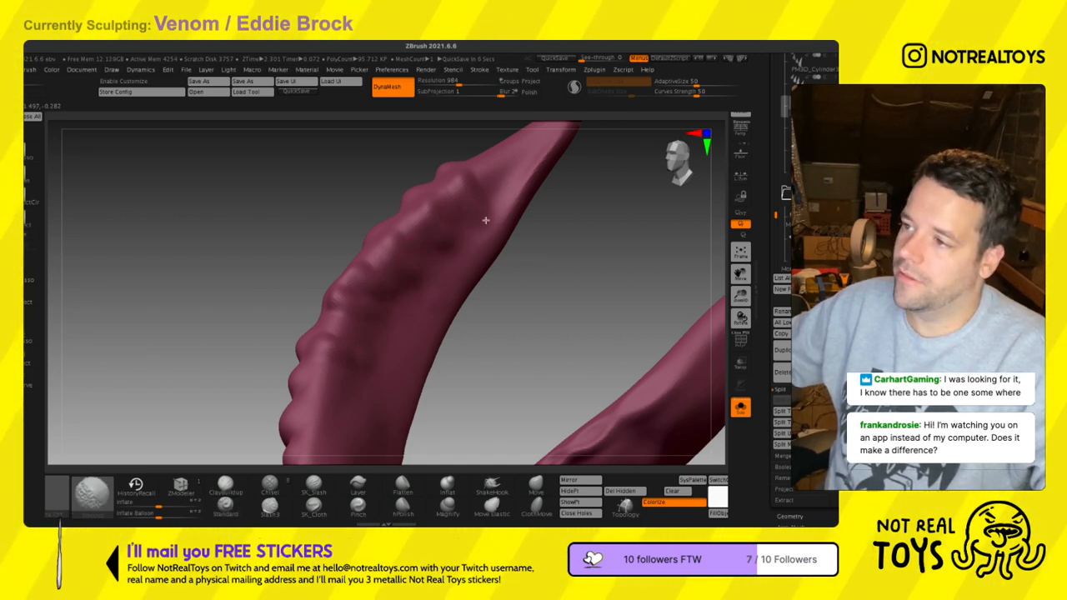
- Adjust the brush size, refine and smooth the bulges along the gum's top and outer side, and leave Solo mode
shift+right_drag(384, 327, 348, 332)
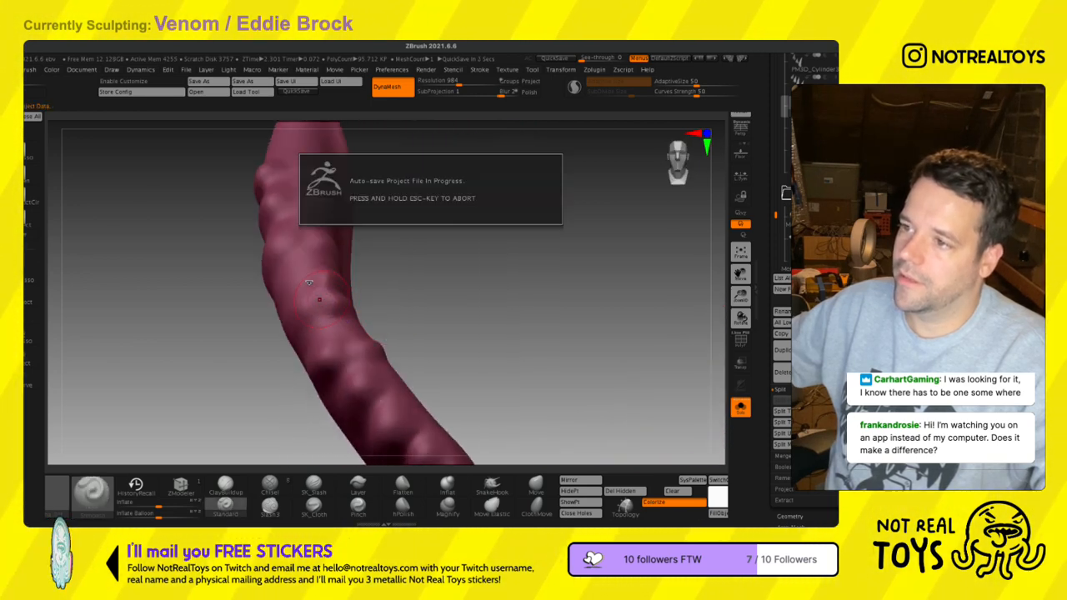
key(s)
drag(323, 282, 340, 281)
right_drag(333, 303, 349, 314)
key(s)
drag(350, 313, 336, 322)
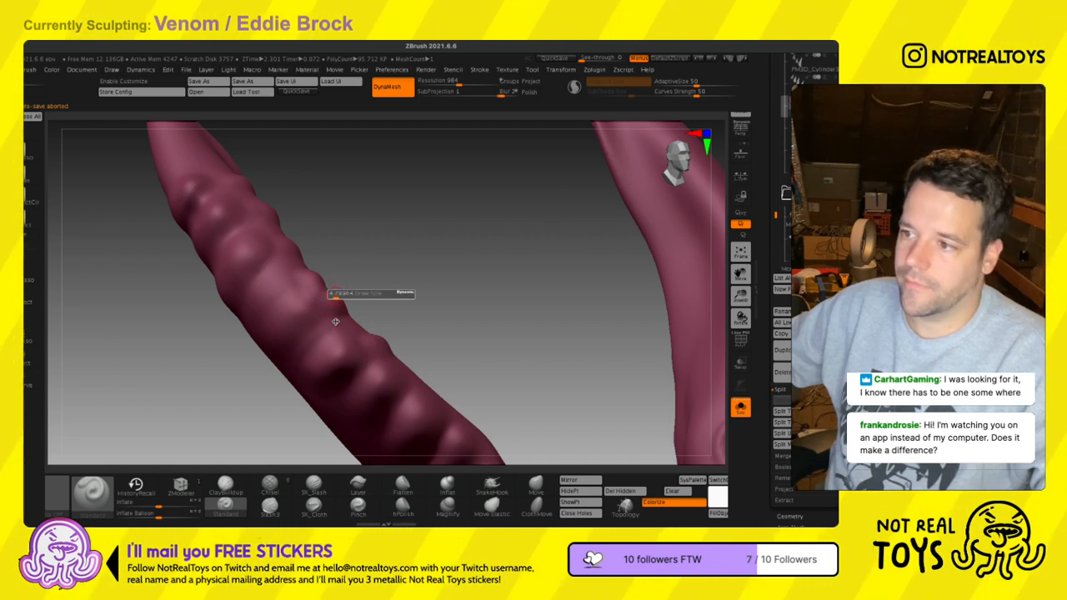
mouse_move(265, 382)
right_down()
mouse_move(341, 369)
mouse_move(358, 330)
right_up()
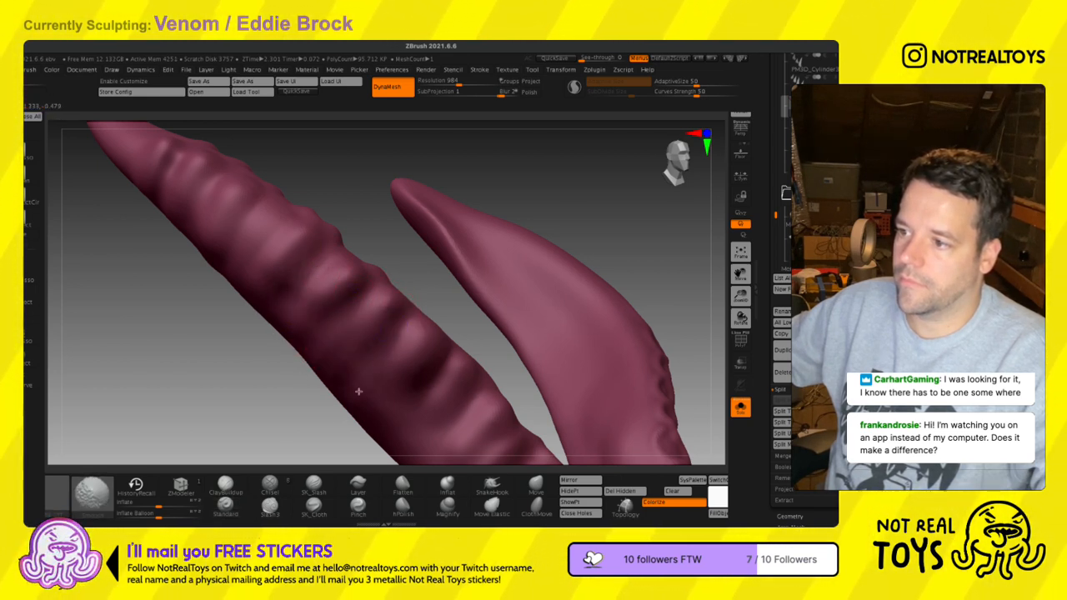
click(741, 408)
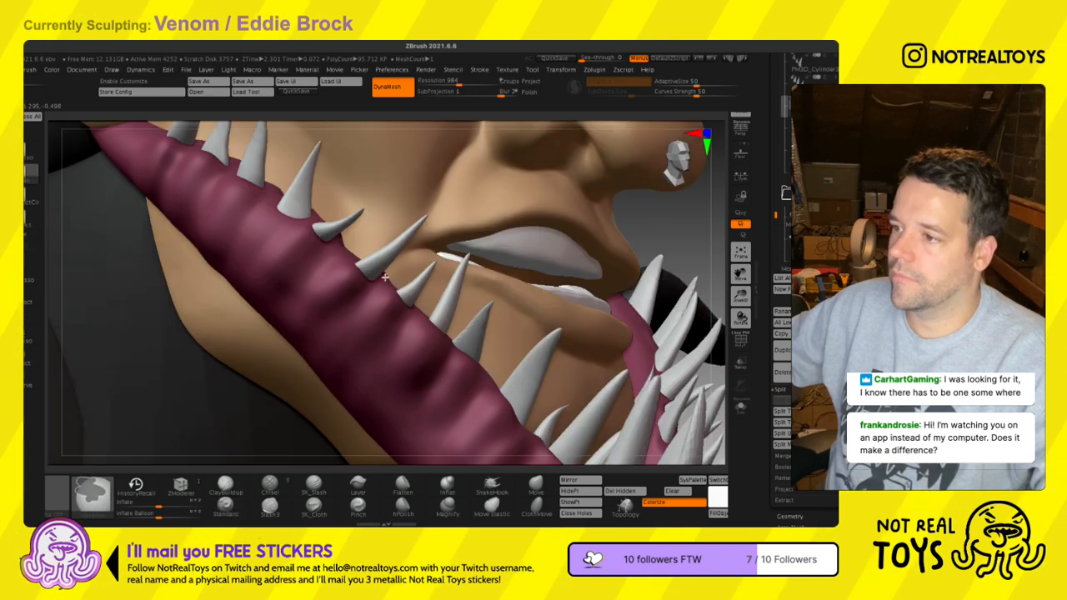
- Unhide all parts of the teeth subtool and reselect the gum subtool
mouse_move(416, 374)
ctrl+right_down()
mouse_move(392, 263)
mouse_move(296, 268)
ctrl+right_up()
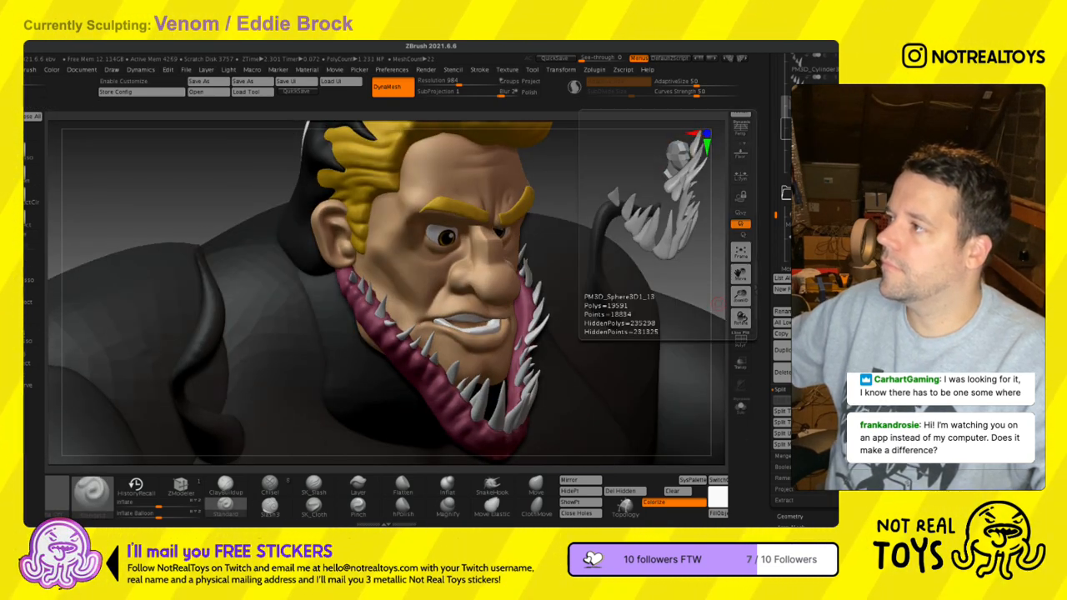
click(787, 130)
ctrl+shift+click(246, 191)
right_drag(397, 357, 461, 354)
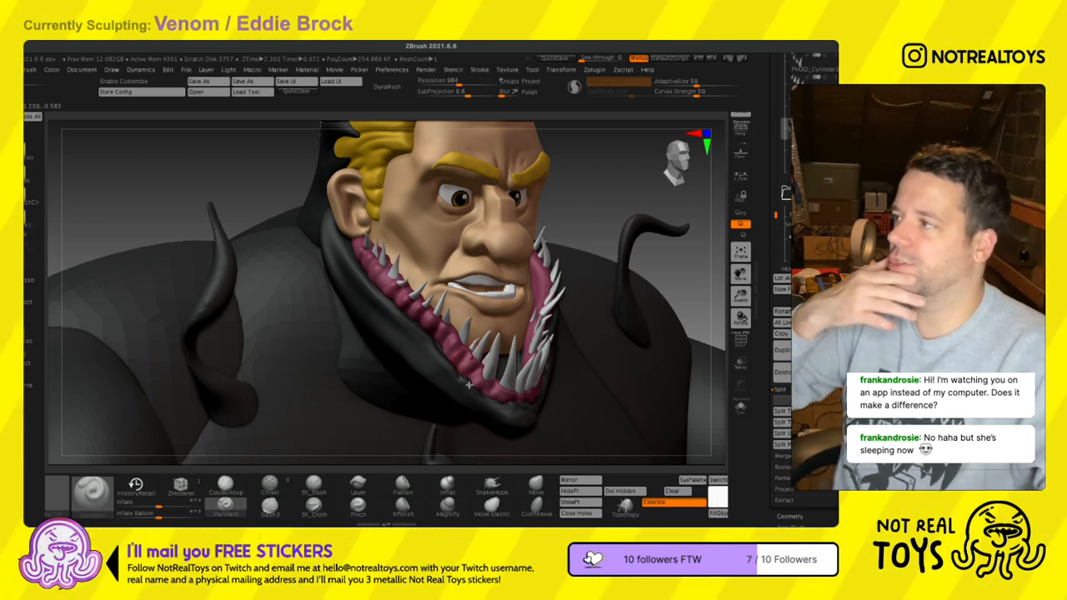
click(813, 89)
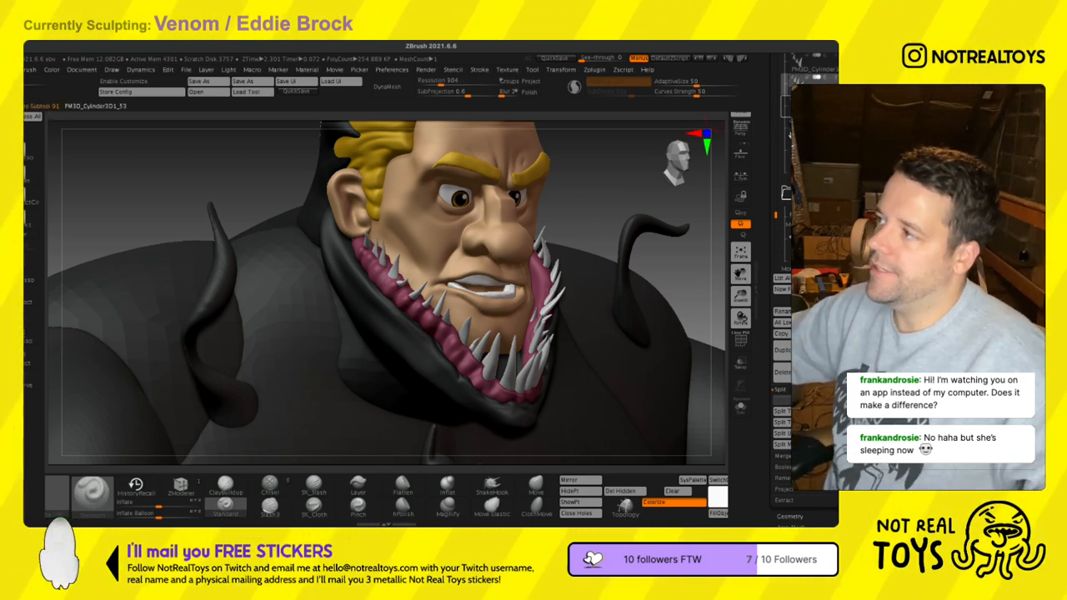
click(813, 107)
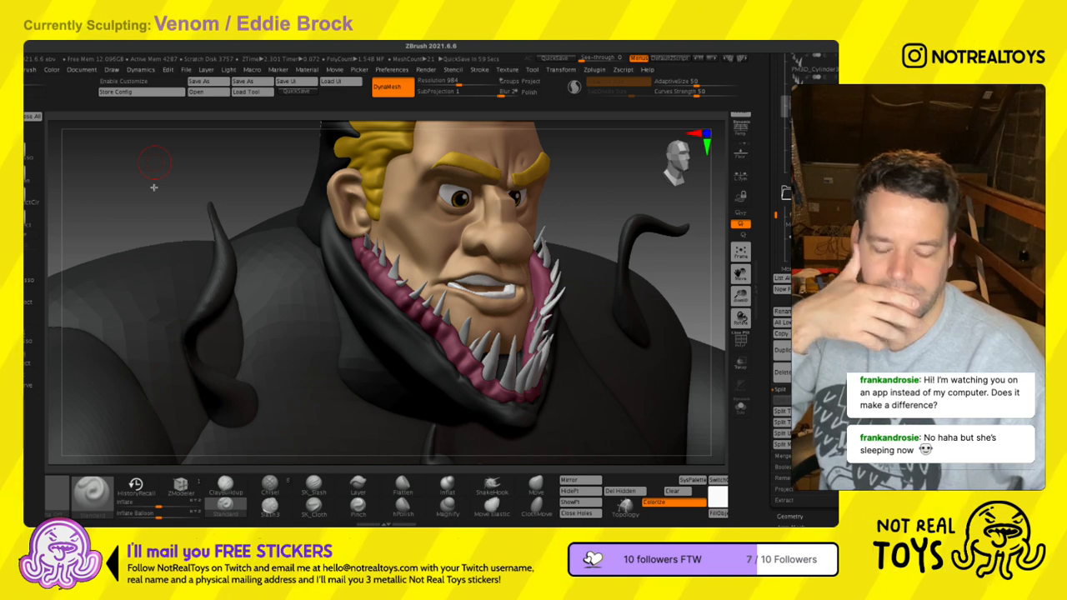
- Undo the sculpted bulges step by step on the gum, back to its smoother earlier shape
key(ctrl)
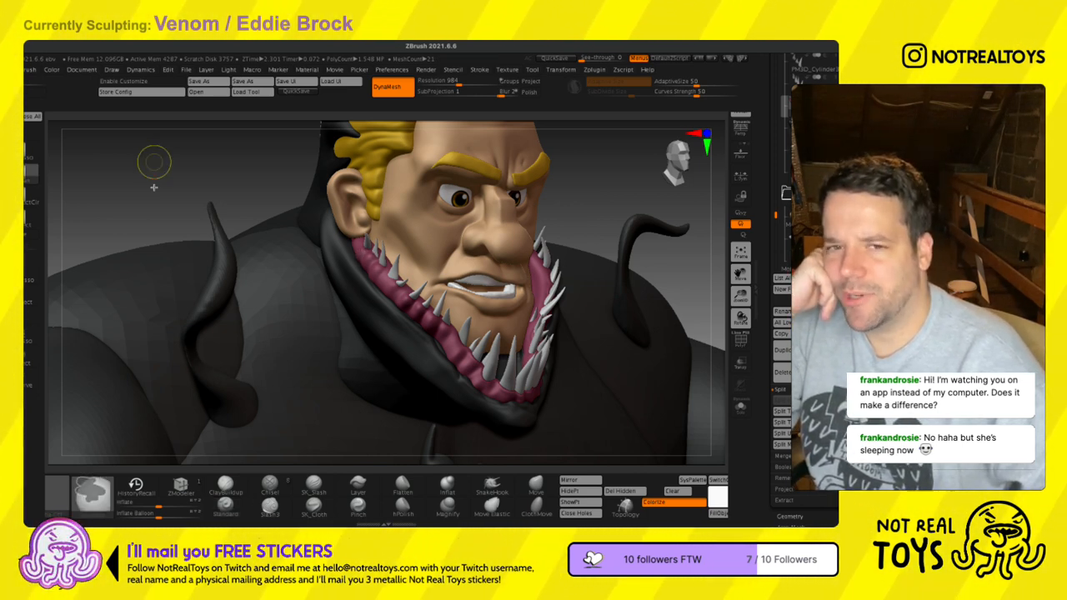
key(ctrl+z)
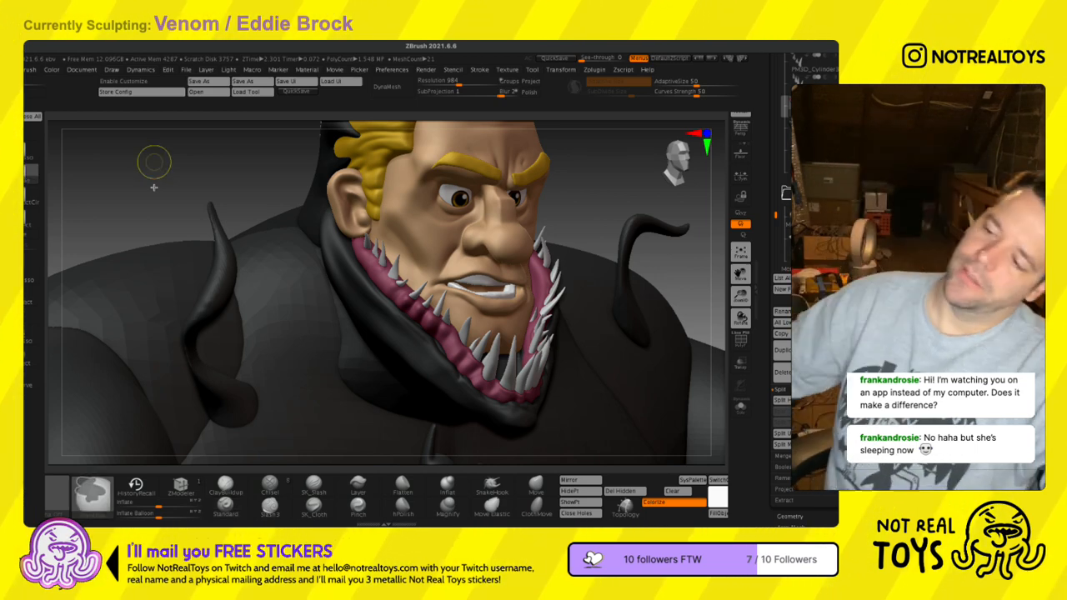
key(ctrl+z)
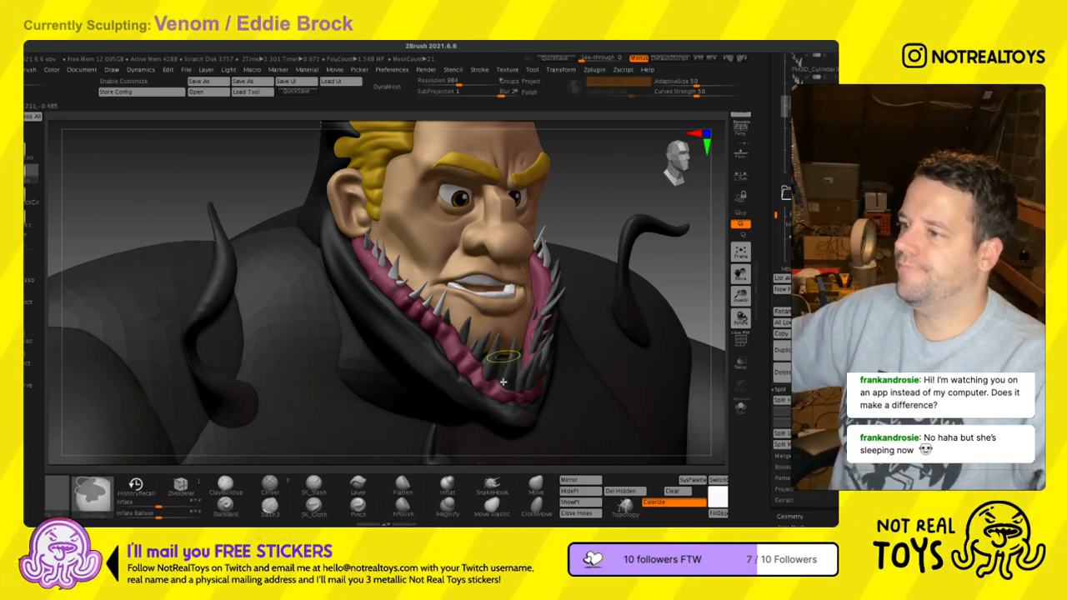
key(ctrl+z)
key(ctrl+z)
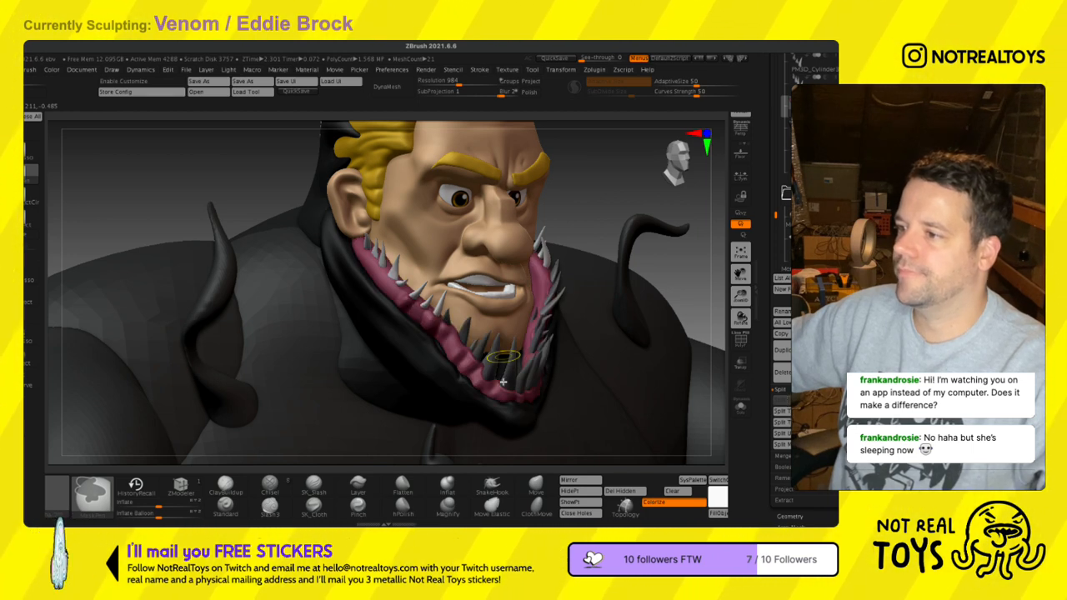
key(ctrl+z)
key(ctrl+z)
key(ctrl+z)
key(ctrl+z)
- Hide the gum's polygroup, accepting removal of the newer undo history, and split the hidden part into its own subtool
key(s)
drag(392, 335, 393, 336)
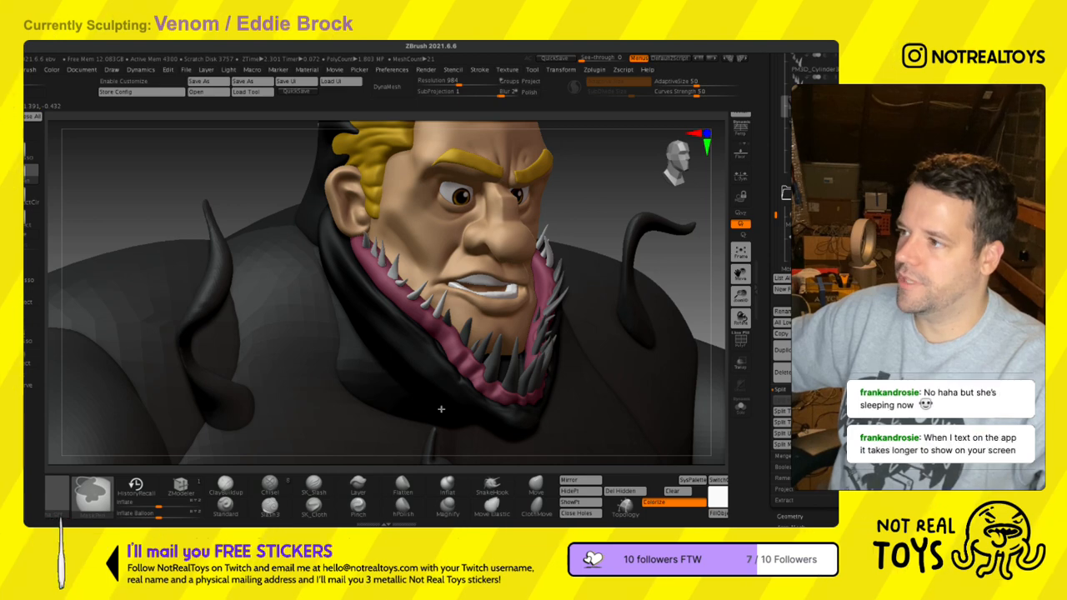
ctrl+right_drag(419, 394, 420, 378)
ctrl+shift+click(369, 322)
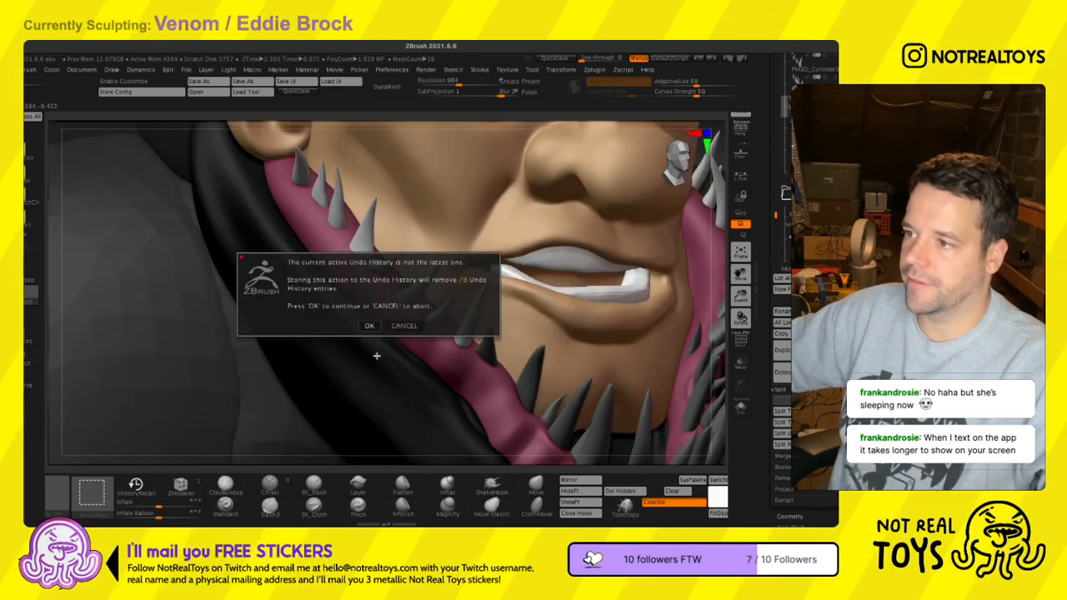
key(Return)
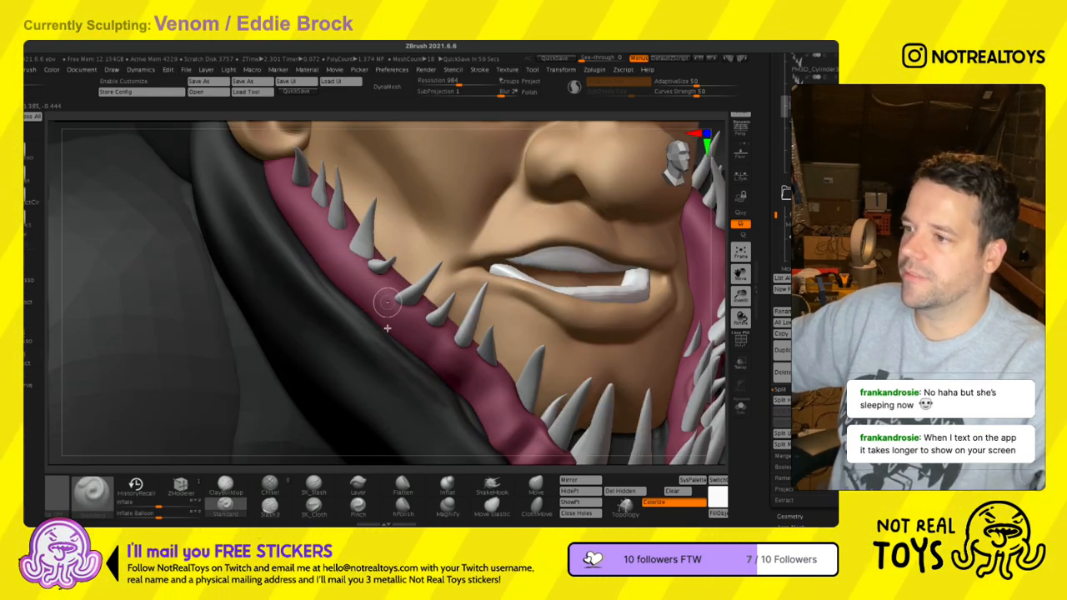
ctrl+shift+click(386, 325)
alt+right_drag(280, 286, 336, 361)
ctrl+shift+click(153, 200)
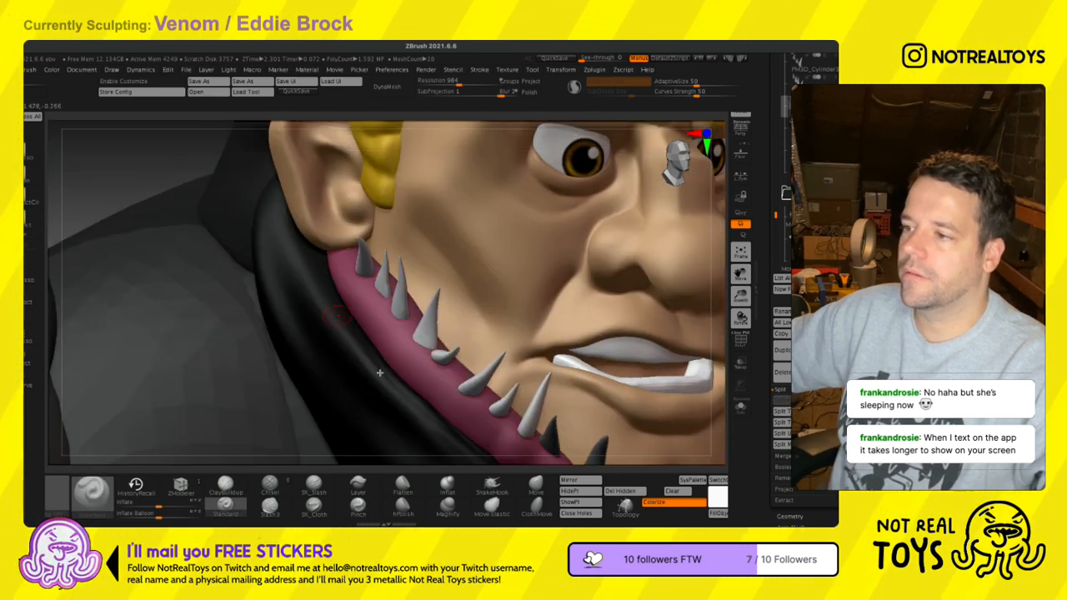
ctrl+shift+click(427, 403)
ctrl+shift+click(431, 401)
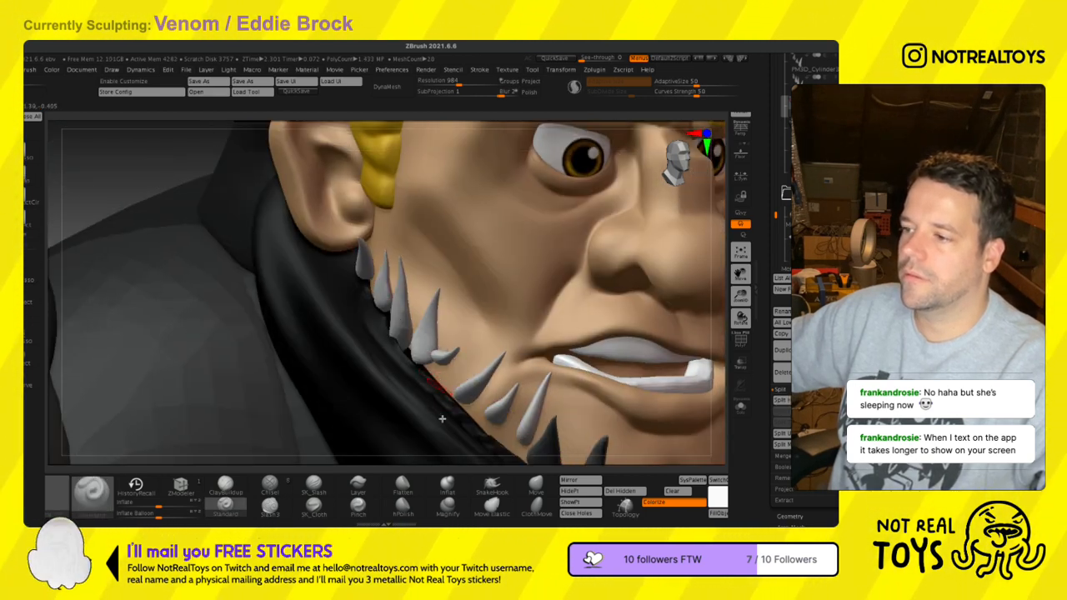
ctrl+right_drag(441, 407, 582, 365)
click(781, 401)
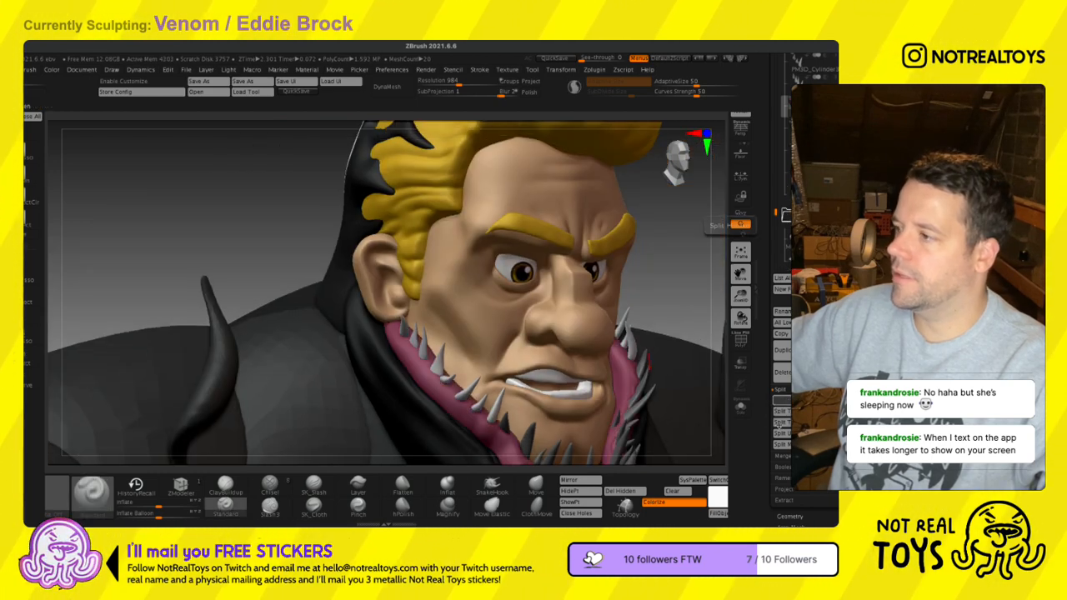
- Check the split teeth and gum parts by selecting each, leaving the gum subtool active
alt+click(630, 371)
alt+click(538, 391)
alt+right_drag(538, 392, 492, 285)
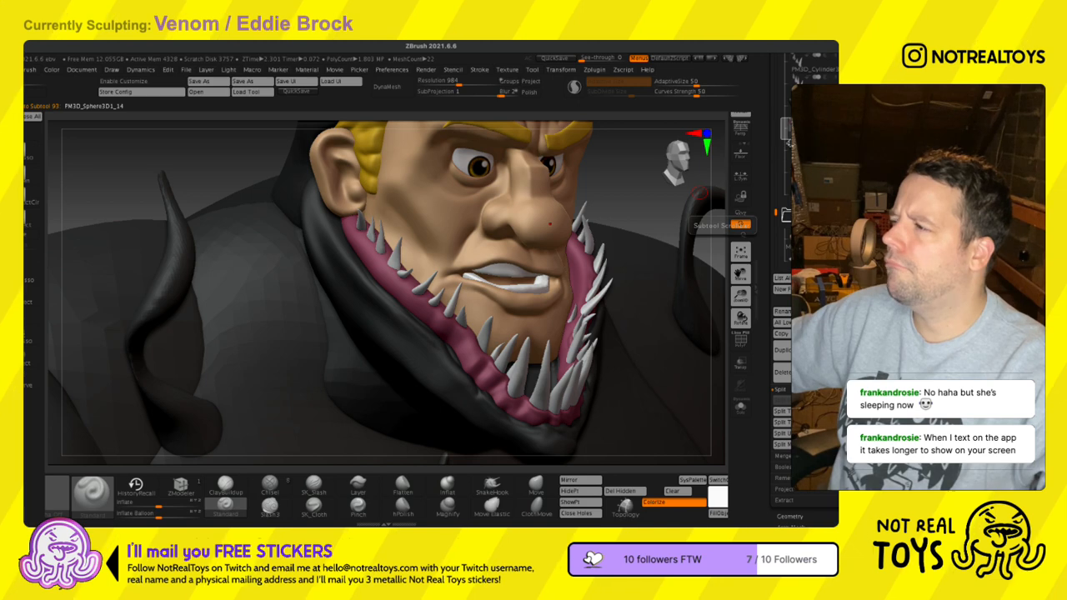
click(787, 128)
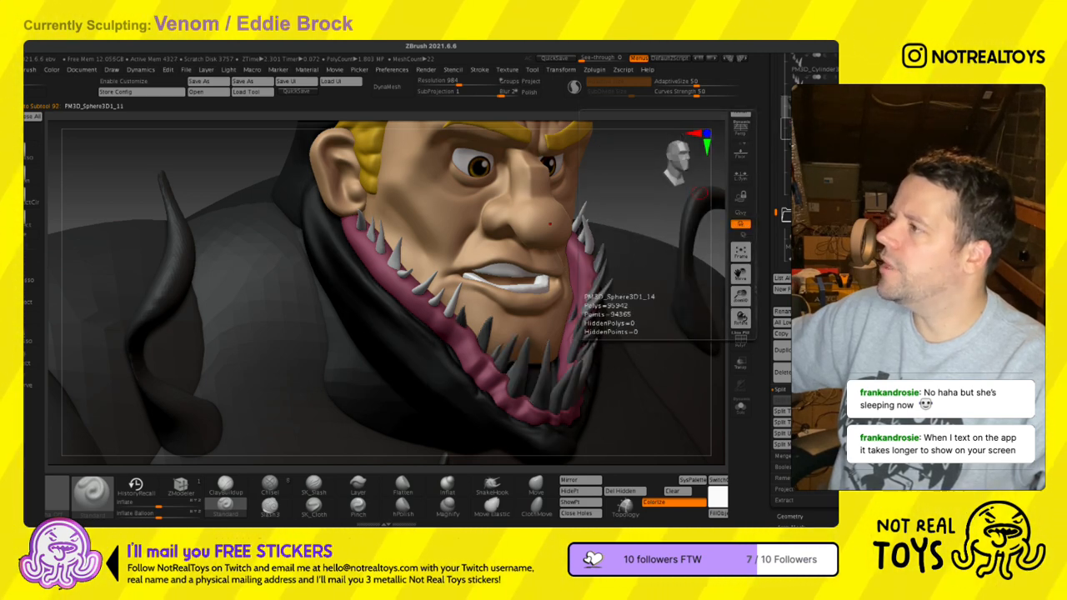
click(787, 128)
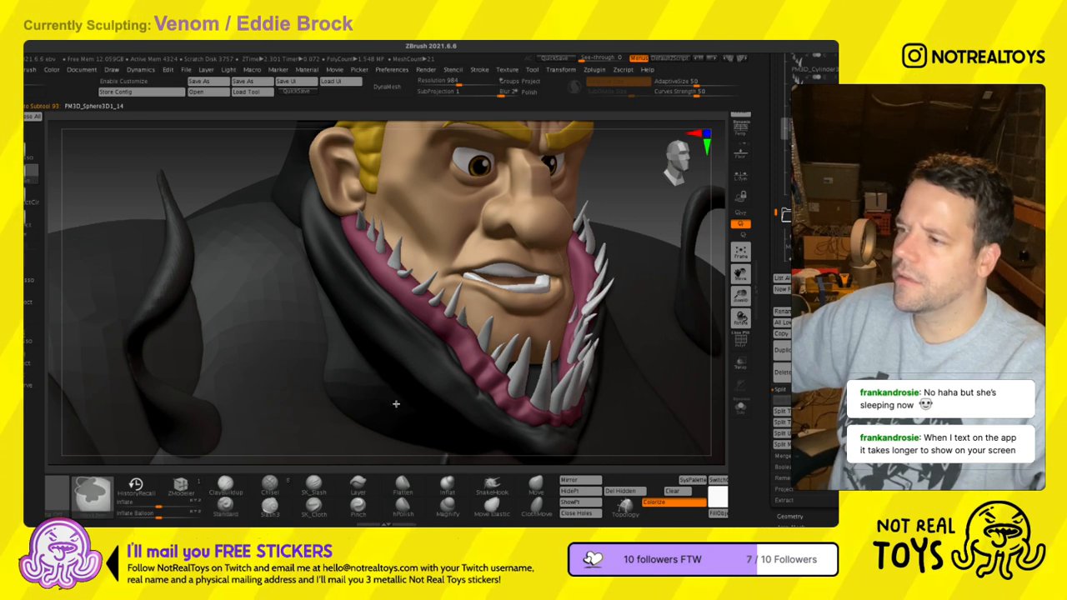
- Sculpt small bulges beneath the side teeth near the mouth corner and turn on DynaMesh for the gum
ctrl+right_drag(395, 403, 423, 261)
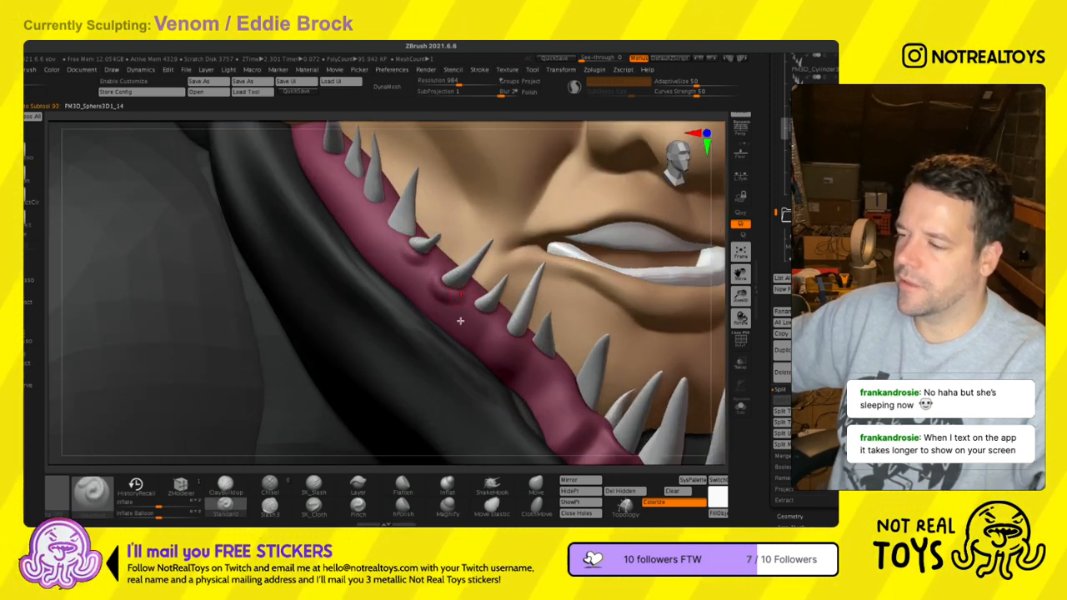
mouse_move(475, 327)
mouse_down()
mouse_move(475, 345)
mouse_move(510, 344)
mouse_up()
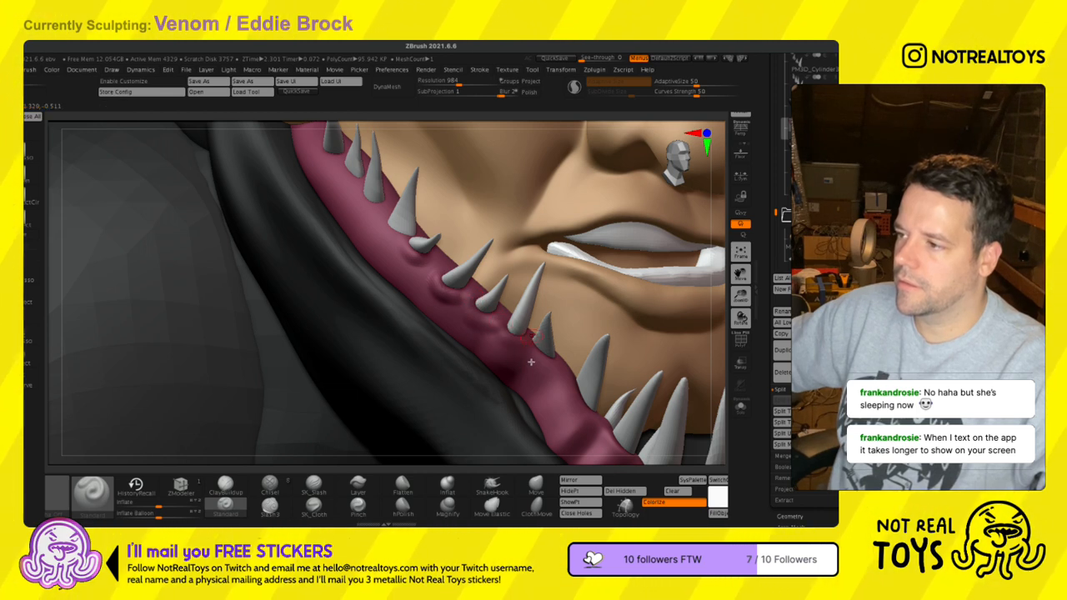
alt+right_drag(407, 289, 442, 356)
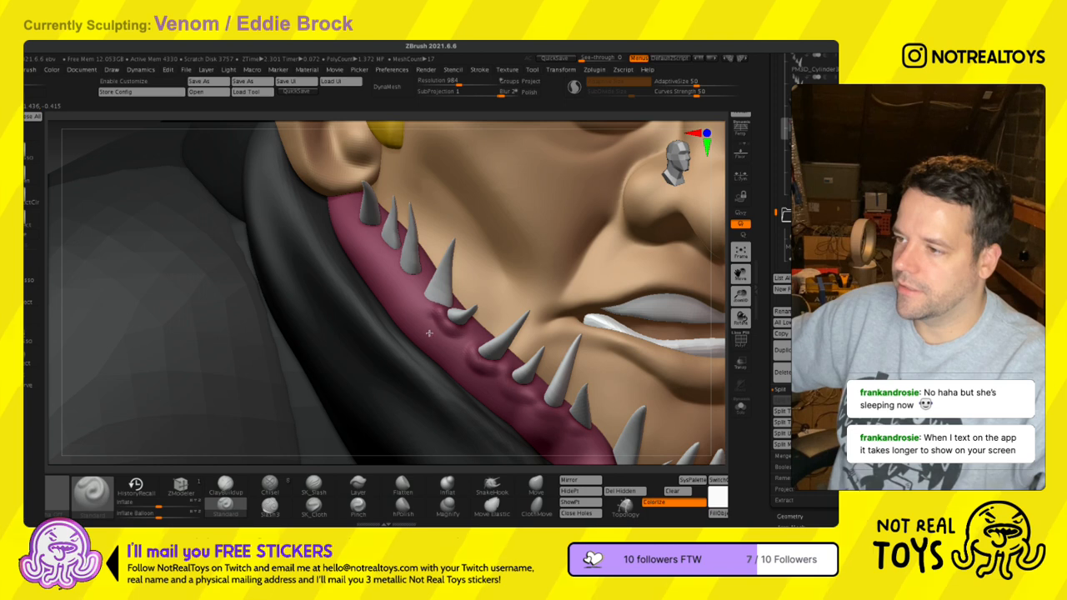
key(f)
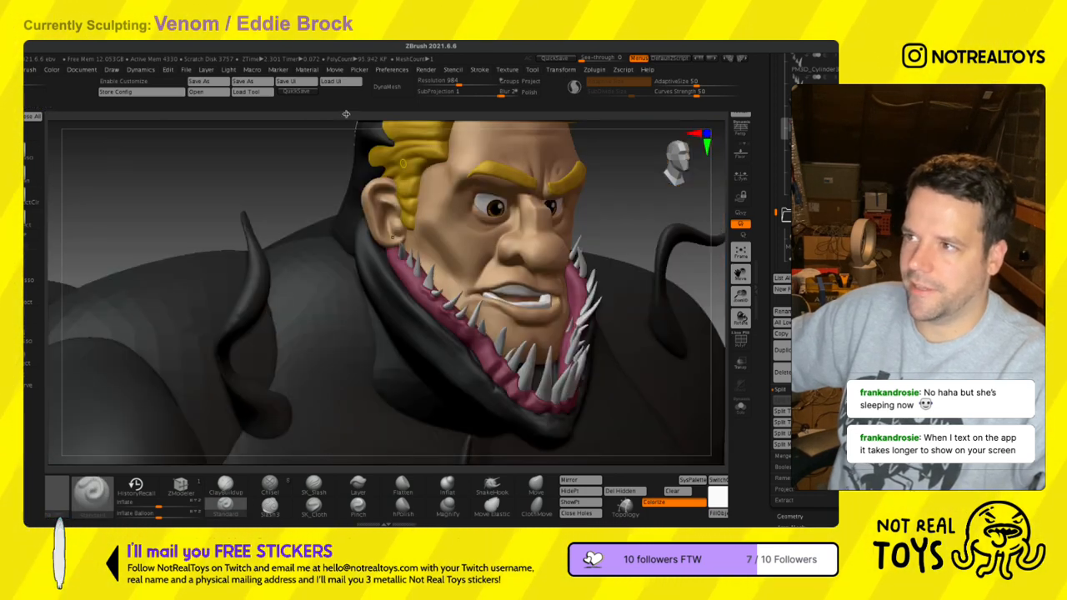
click(397, 90)
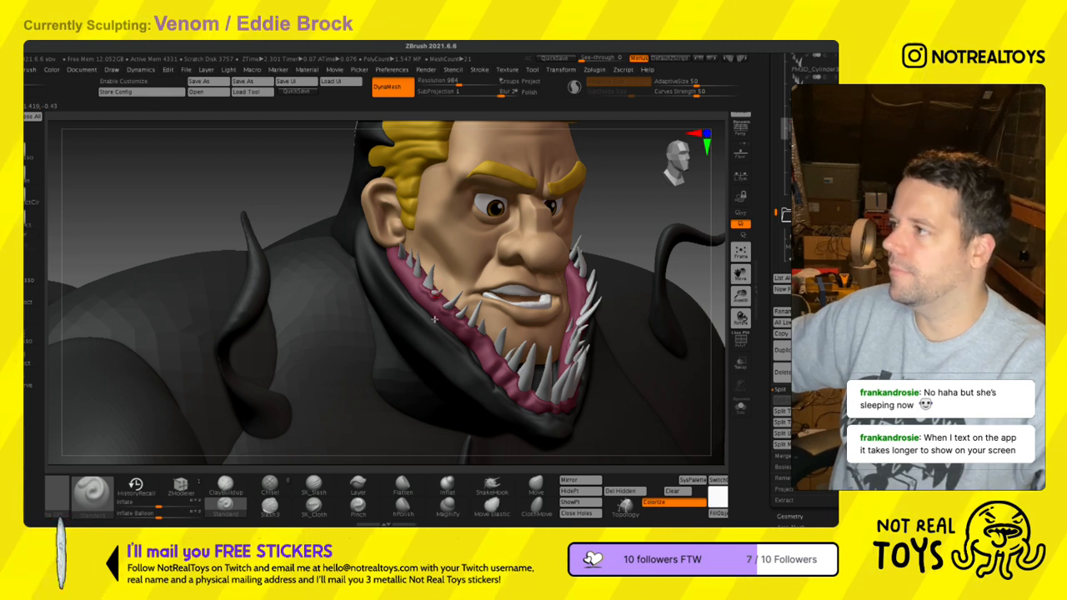
- Adjust the brush size and sculpt gum bulges around the bases of the rear teeth toward the ear
mouse_move(436, 320)
ctrl+right_down()
mouse_move(436, 353)
mouse_move(405, 308)
ctrl+right_up()
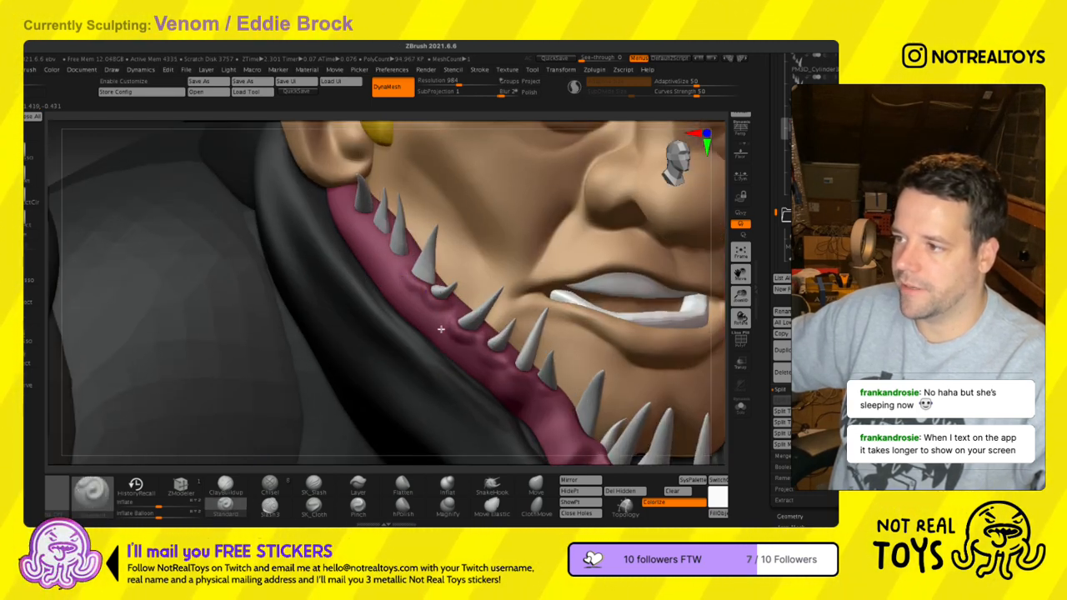
key(s)
click(412, 292)
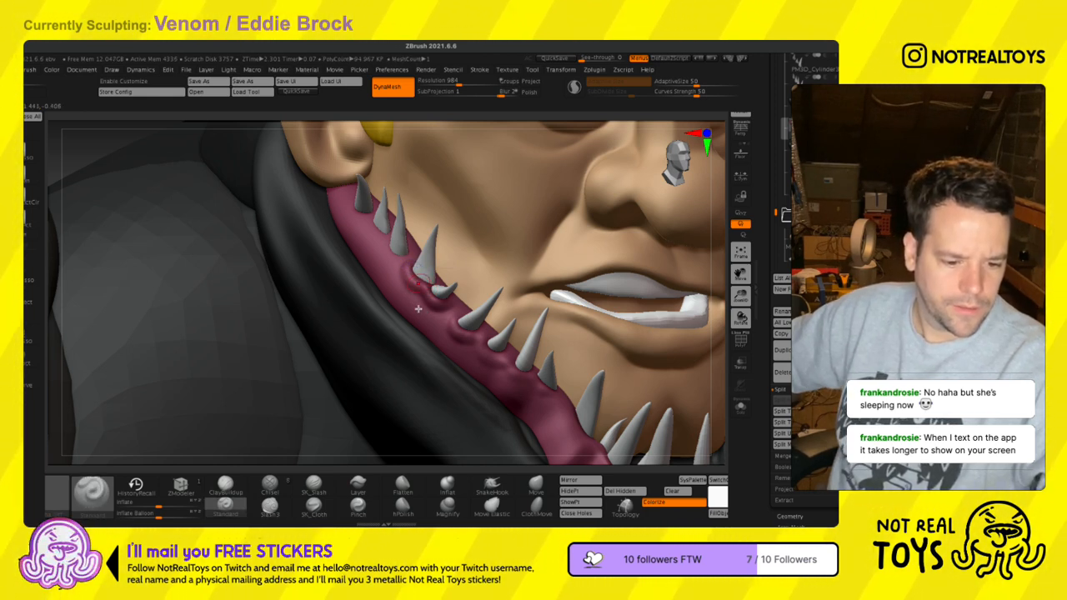
right_drag(391, 293, 395, 303)
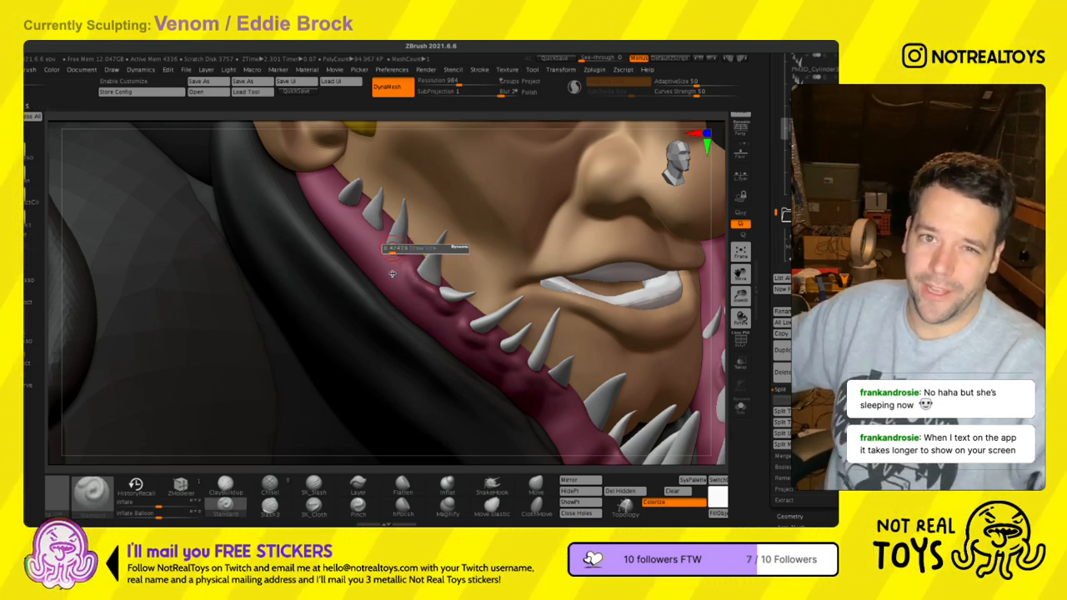
right_drag(399, 291, 410, 282)
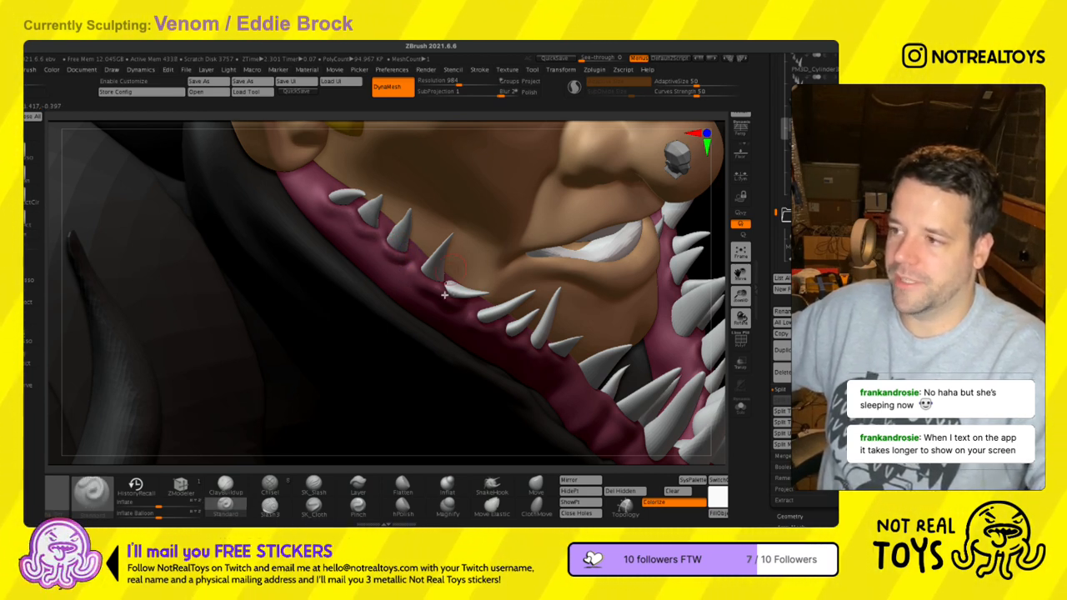
right_drag(399, 283, 405, 273)
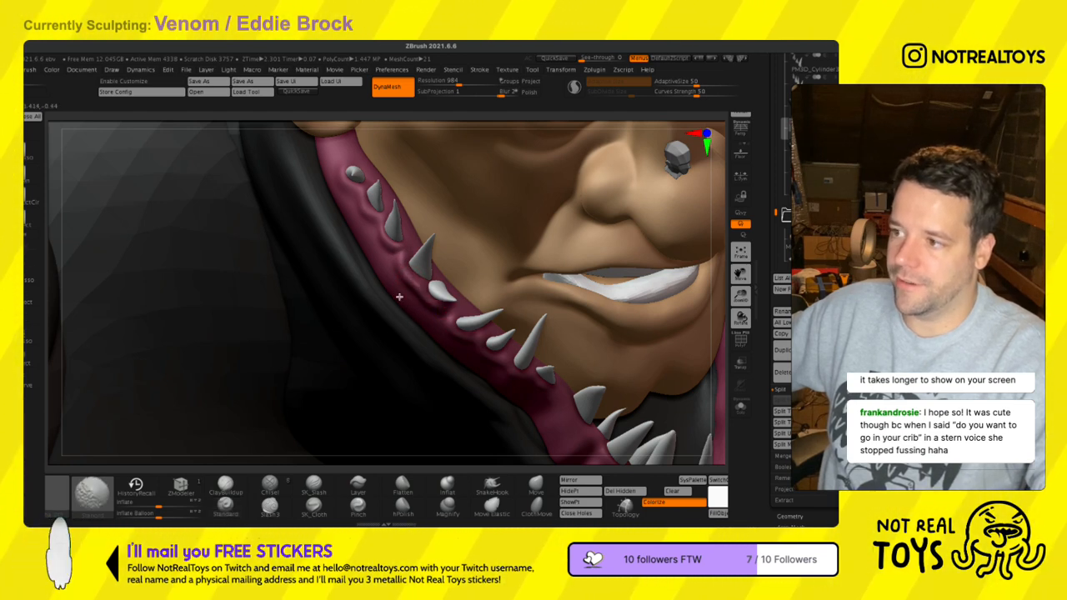
- Sculpt the gum along the inner side of the rear teeth and smooth the bulges on its outer side
right_drag(400, 299, 407, 321)
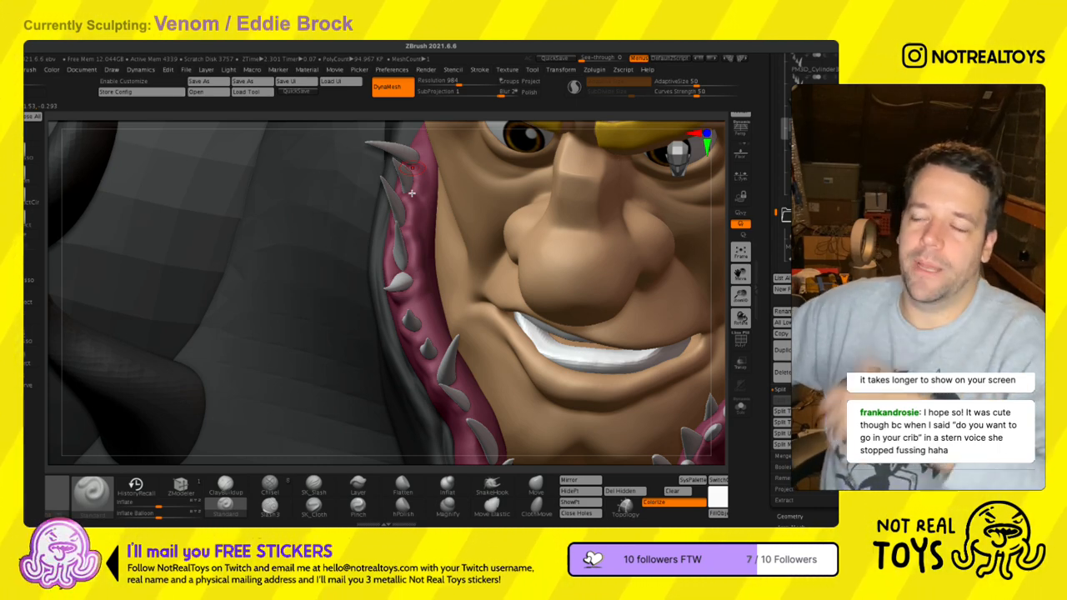
right_drag(415, 202, 411, 199)
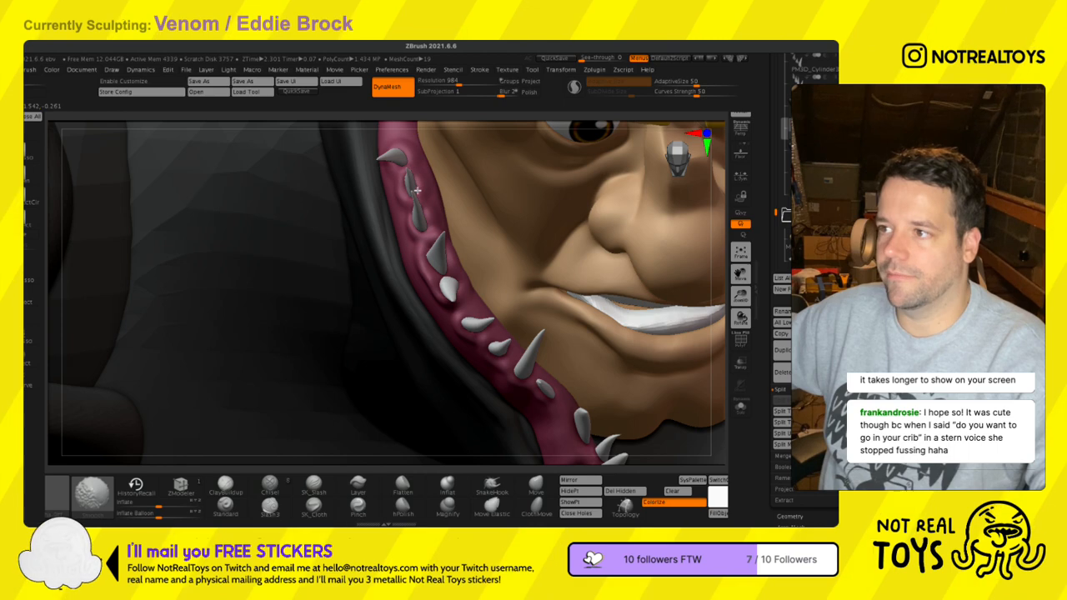
right_drag(393, 270, 426, 254)
shift+drag(385, 234, 344, 218)
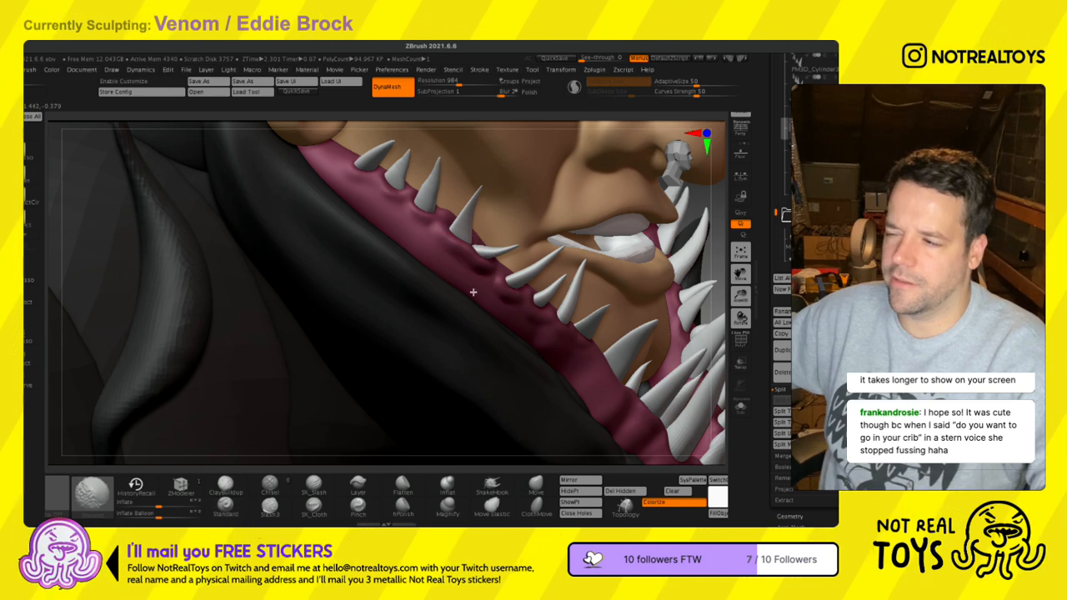
shift+drag(486, 292, 471, 284)
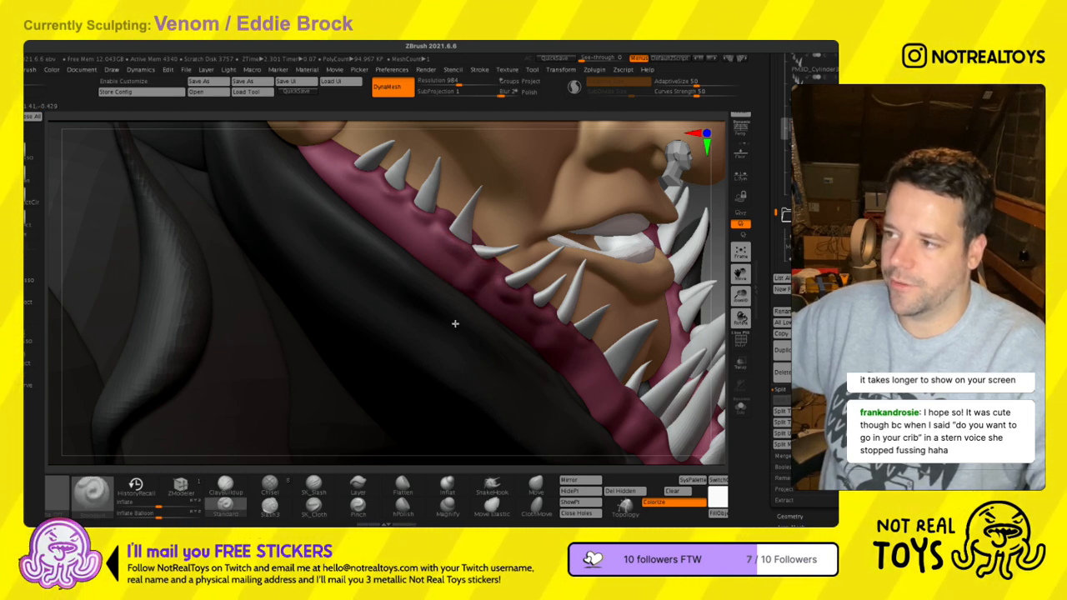
- Smooth the gum below the middle side teeth and build up bulges around the next teeth toward the front
mouse_move(434, 286)
right_down()
mouse_move(471, 298)
mouse_move(420, 262)
mouse_move(445, 327)
mouse_move(441, 278)
right_up()
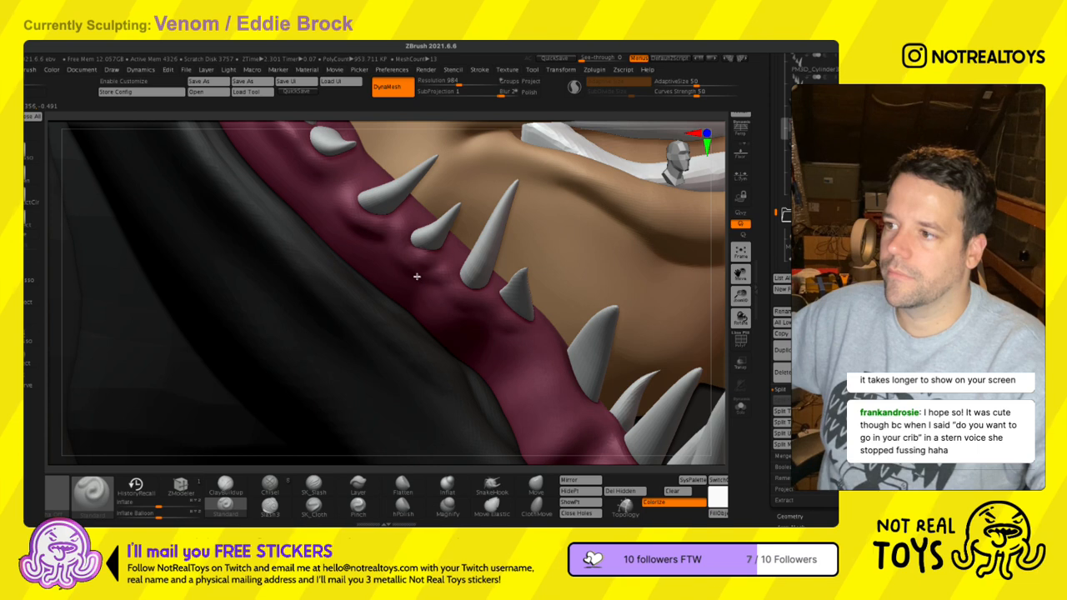
shift+drag(417, 276, 410, 256)
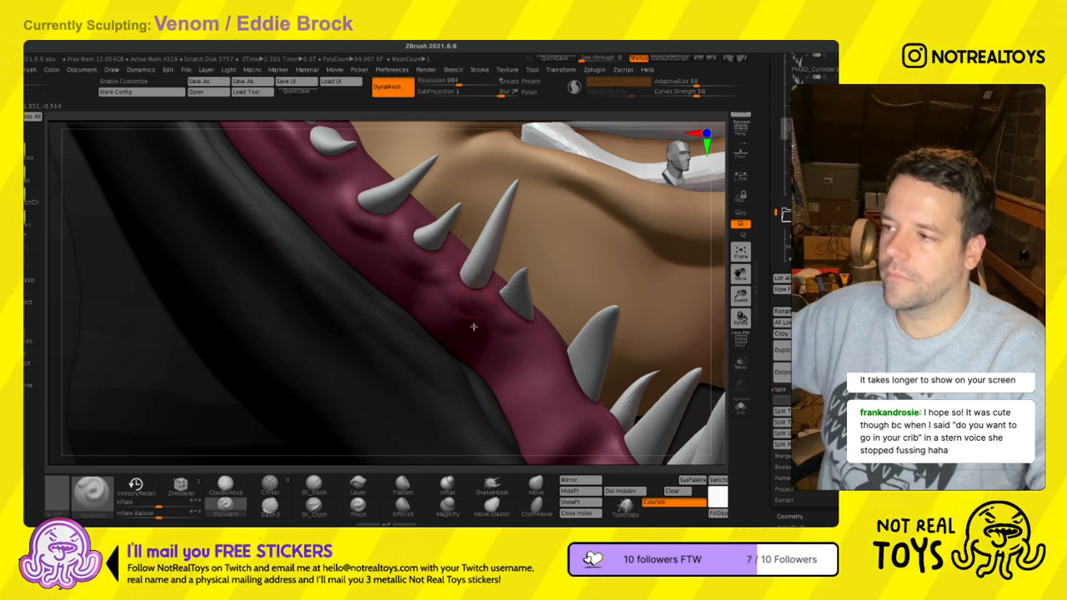
drag(454, 306, 486, 324)
alt+right_drag(488, 326, 422, 316)
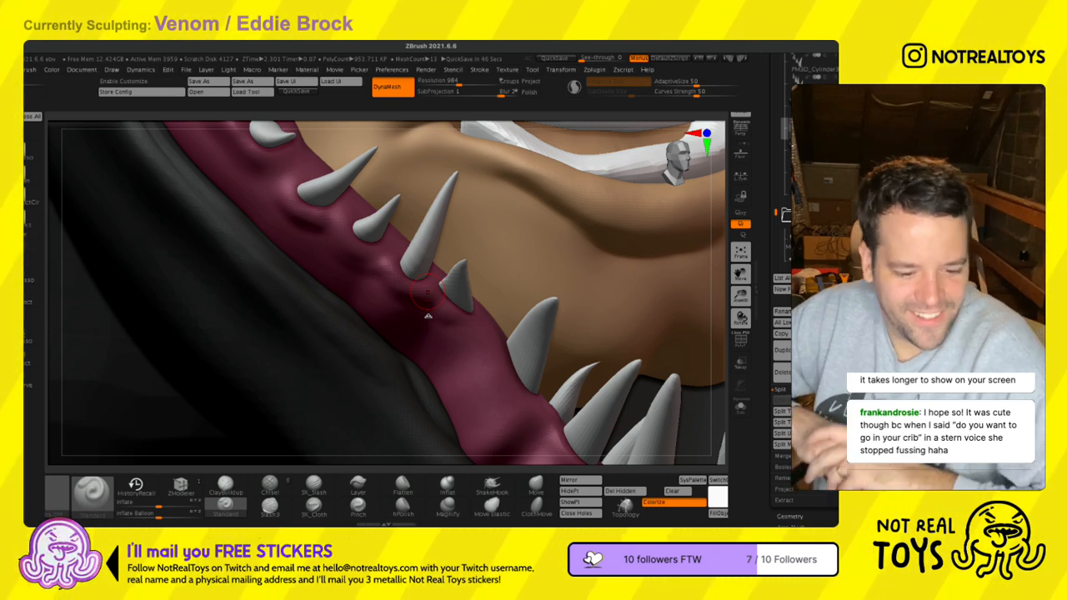
mouse_move(439, 315)
mouse_down()
mouse_move(524, 380)
mouse_move(521, 413)
mouse_up()
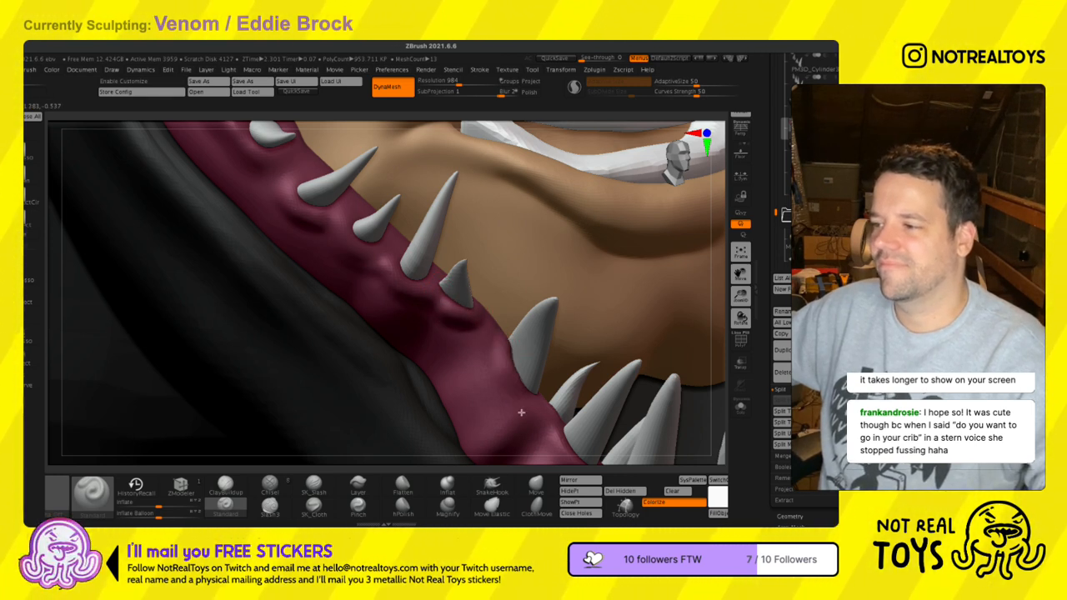
- Build up and carve gum bulges beneath the side teeth between the mouth corner and the front of the jaw
right_drag(532, 421, 529, 430)
drag(530, 420, 514, 369)
alt+click(465, 302)
alt+right_drag(485, 344, 433, 273)
alt+right_drag(514, 392, 484, 362)
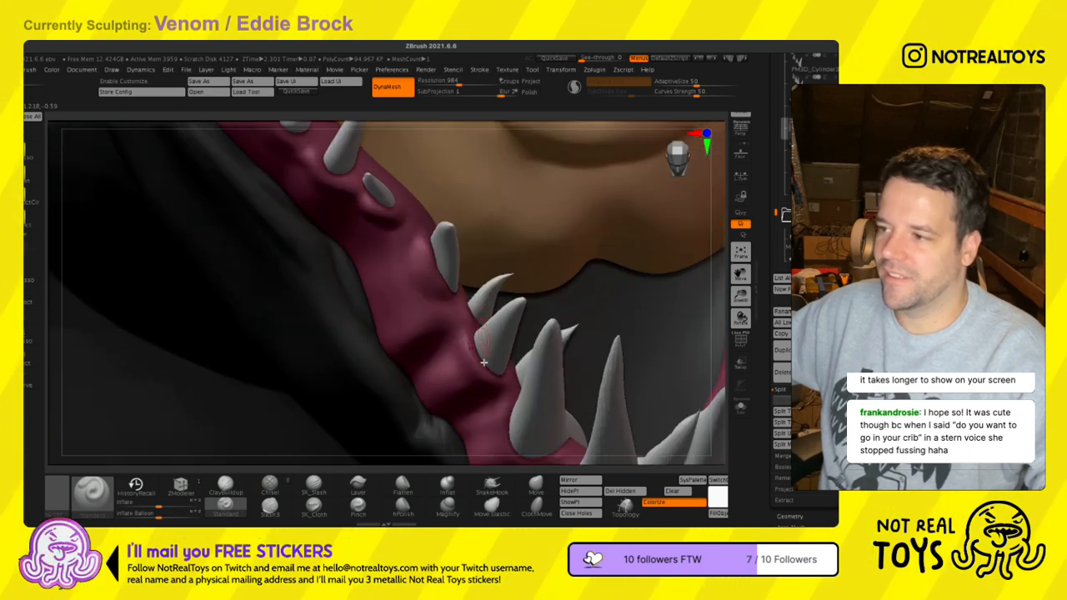
mouse_move(466, 327)
mouse_down()
mouse_move(472, 351)
mouse_move(467, 324)
mouse_up()
- Sculpt the gum around the small tooth on the inner side of the jaw near the front teeth
right_drag(474, 352, 358, 357)
mouse_move(487, 357)
mouse_down()
mouse_move(512, 334)
mouse_move(499, 248)
mouse_up()
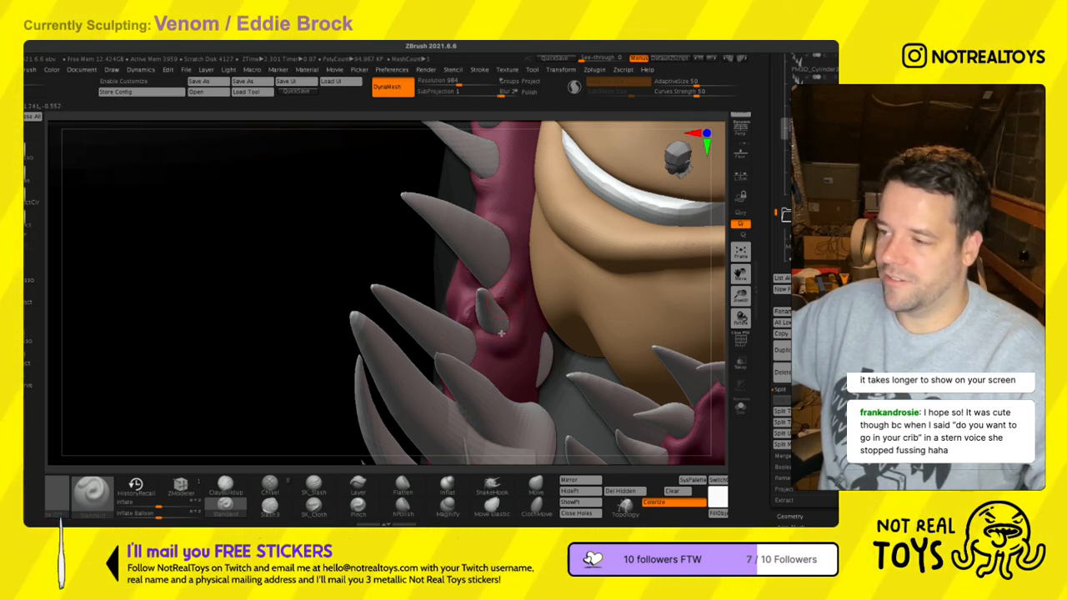
drag(480, 365, 475, 391)
mouse_move(486, 373)
right_down()
mouse_move(483, 387)
mouse_move(460, 294)
mouse_move(470, 334)
mouse_move(468, 211)
right_up()
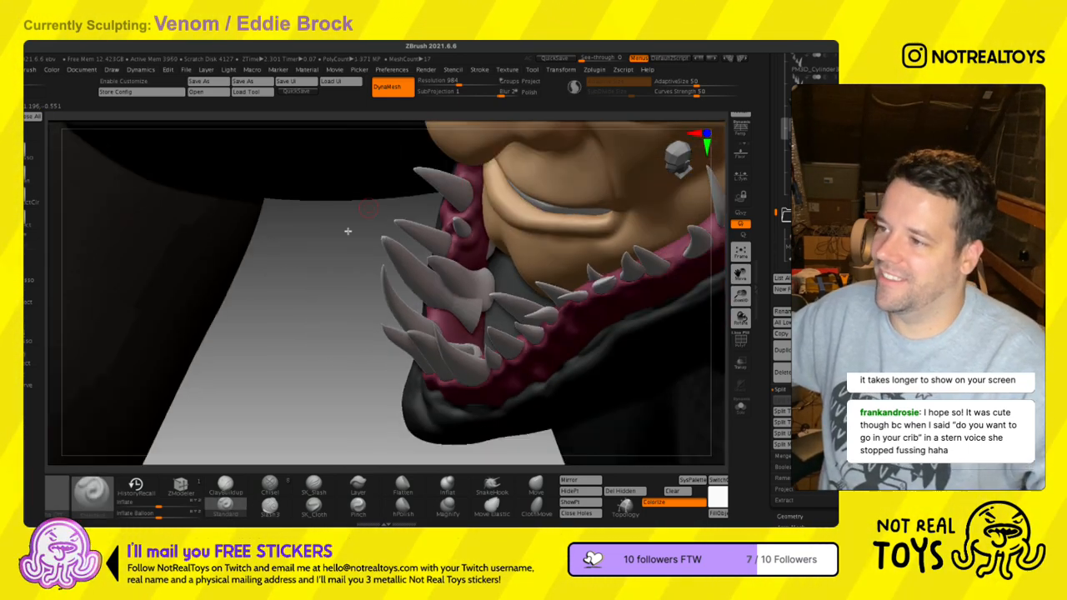
right_click(310, 337)
right_drag(373, 272, 576, 223)
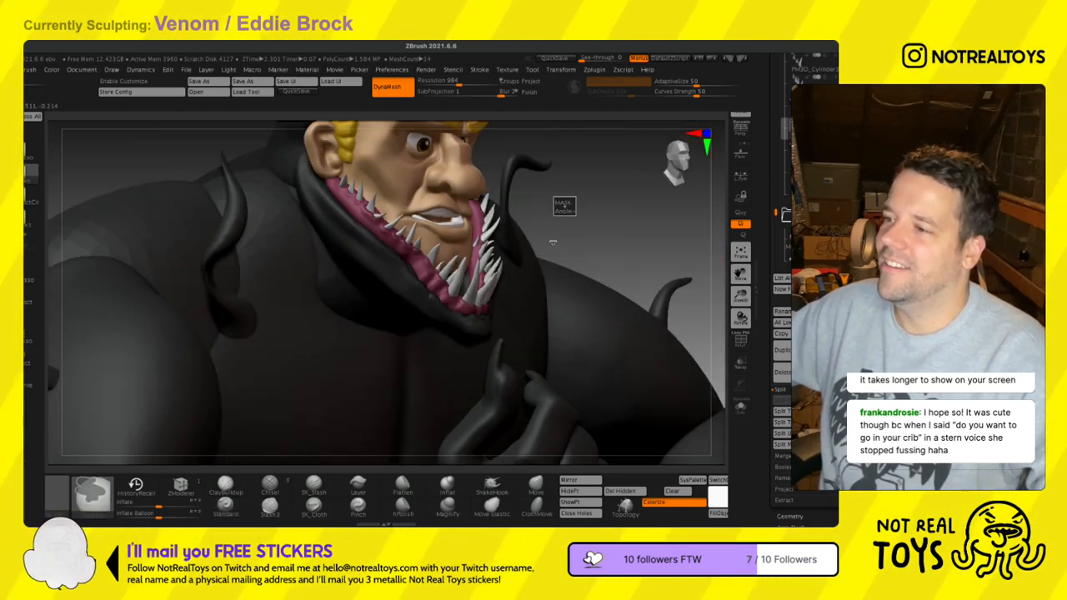
ctrl+right_drag(416, 293, 398, 280)
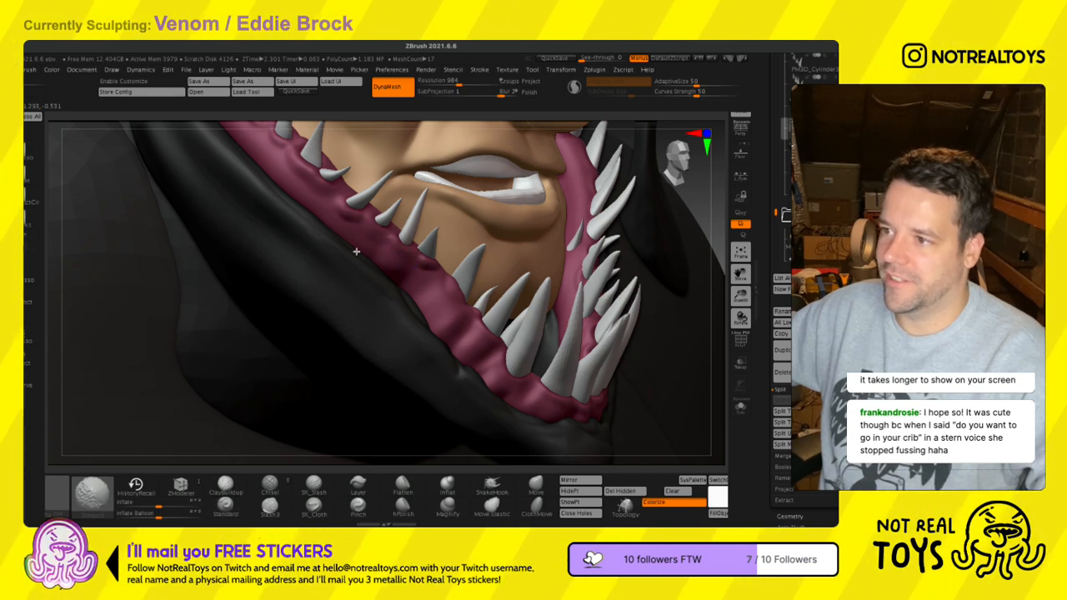
- Adjust the brush size and refine the gum around the bases of the teeth beside the mouth corner
right_drag(336, 263, 365, 318)
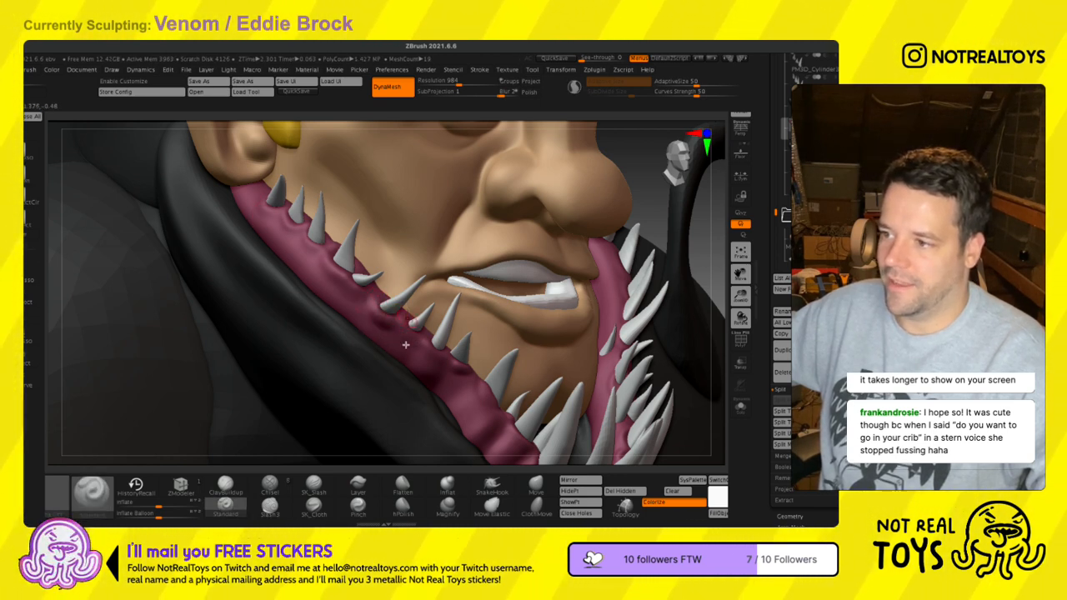
alt+click(423, 334)
mouse_move(424, 336)
ctrl+right_down()
mouse_move(445, 442)
mouse_move(394, 344)
ctrl+right_up()
key(s)
mouse_move(394, 368)
right_down()
mouse_move(396, 378)
mouse_move(403, 353)
right_up()
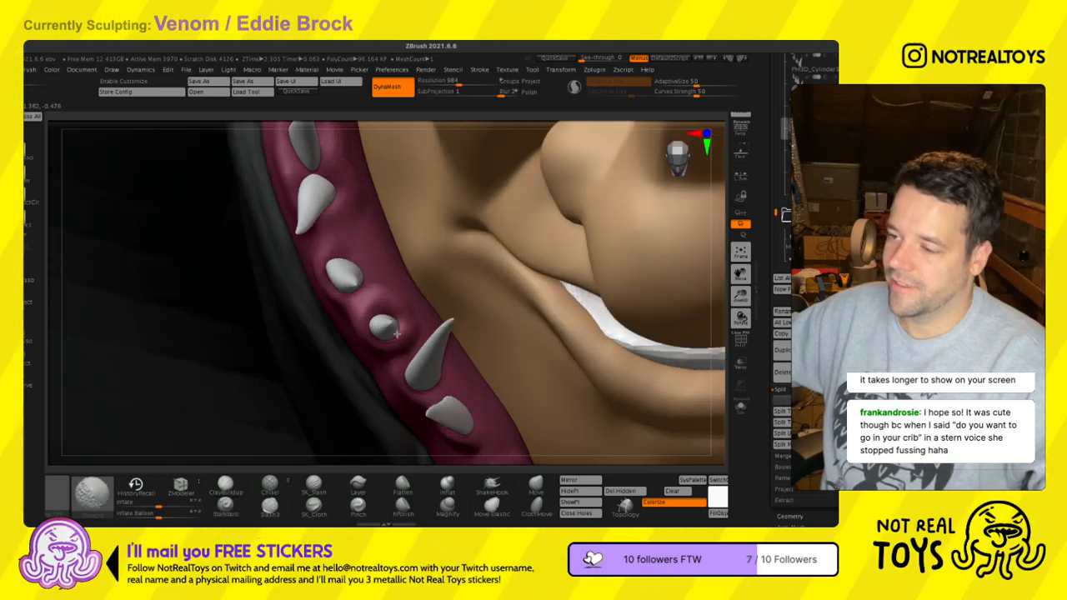
mouse_move(397, 377)
right_down()
mouse_move(403, 355)
mouse_move(405, 392)
right_up()
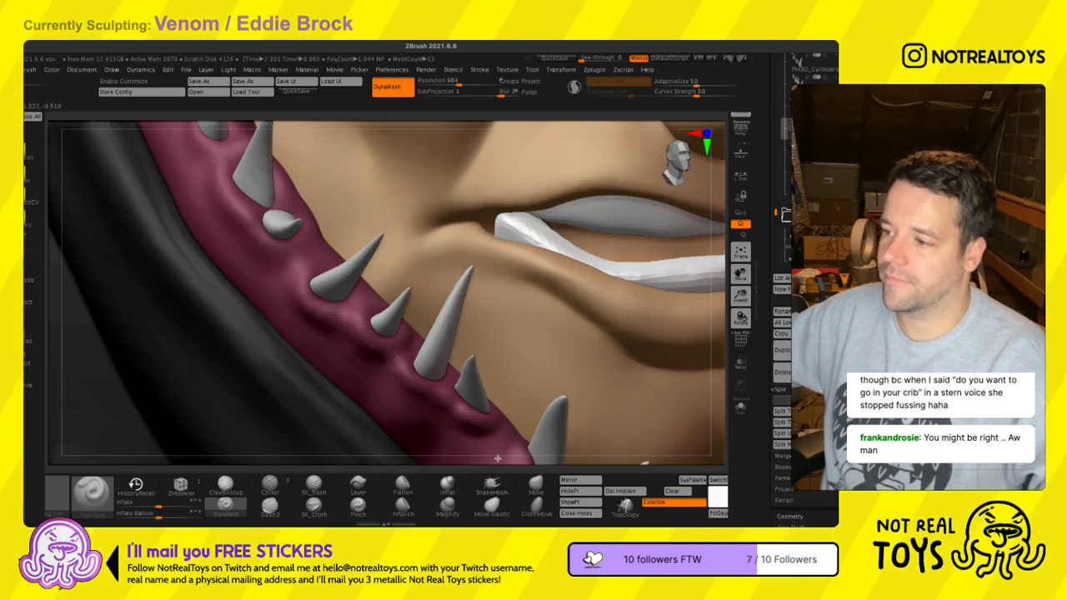
ctrl+right_drag(474, 406, 462, 252)
mouse_move(474, 378)
right_down()
mouse_move(493, 356)
mouse_move(472, 370)
right_up()
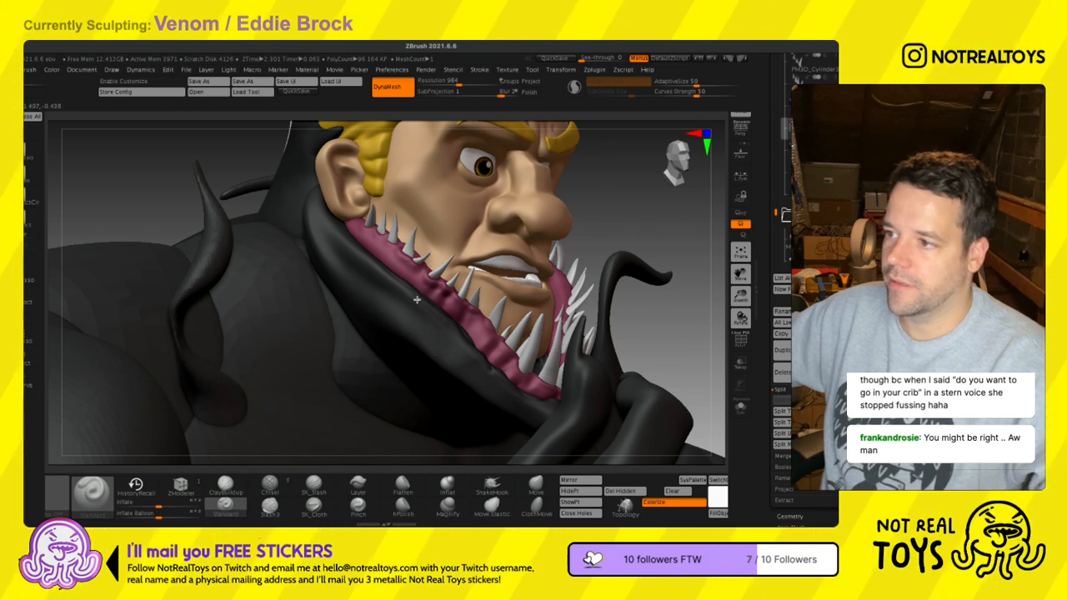
- Carve and smooth vertical ridges down the outer gum below the rear teeth toward the ear
ctrl+right_drag(434, 353, 434, 328)
alt+click(433, 328)
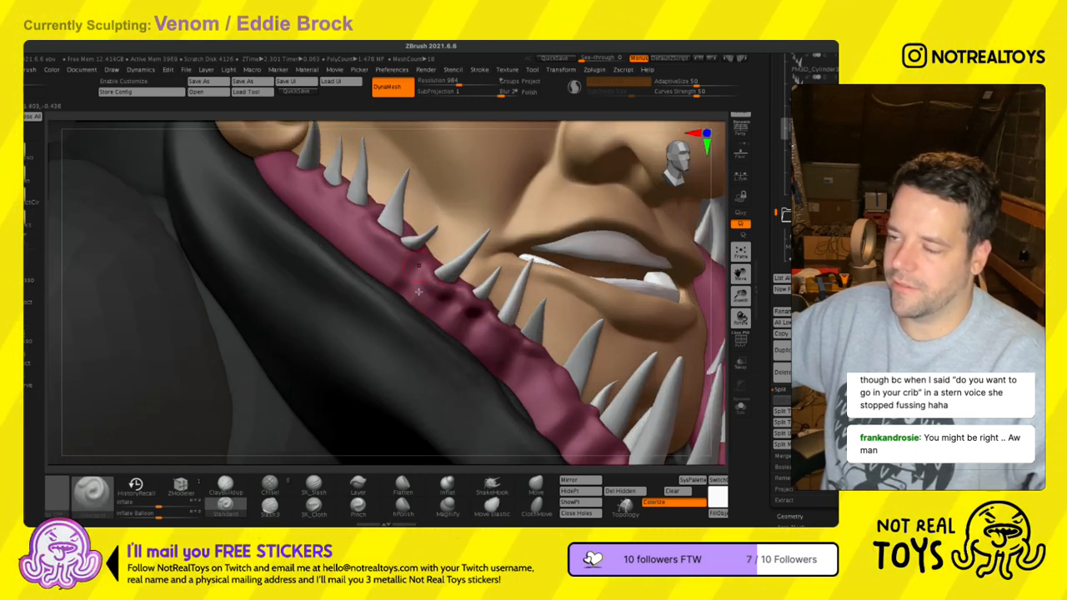
shift+drag(419, 291, 414, 300)
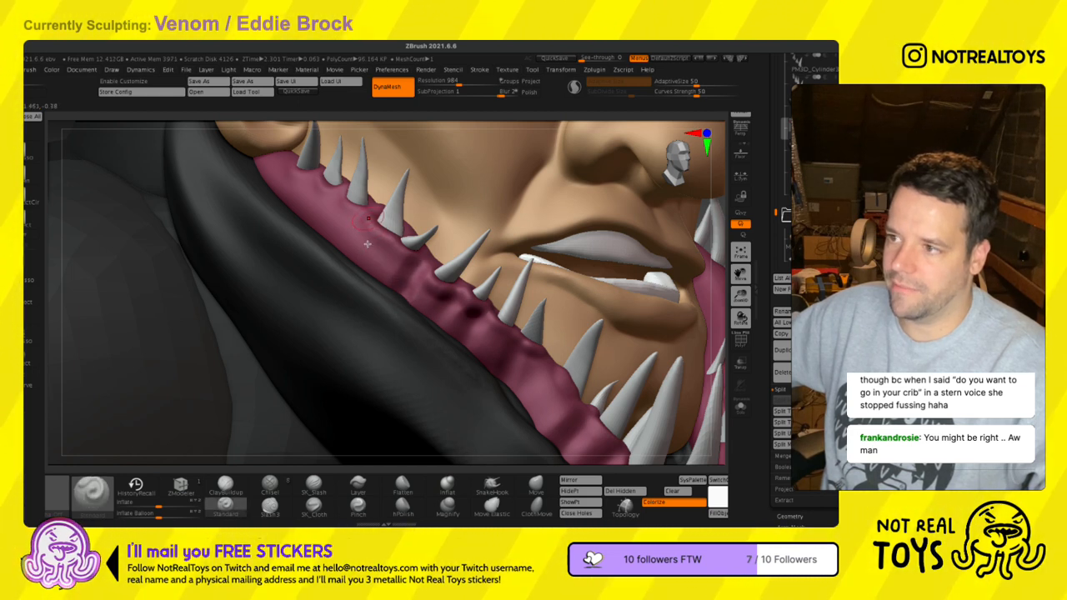
key(s)
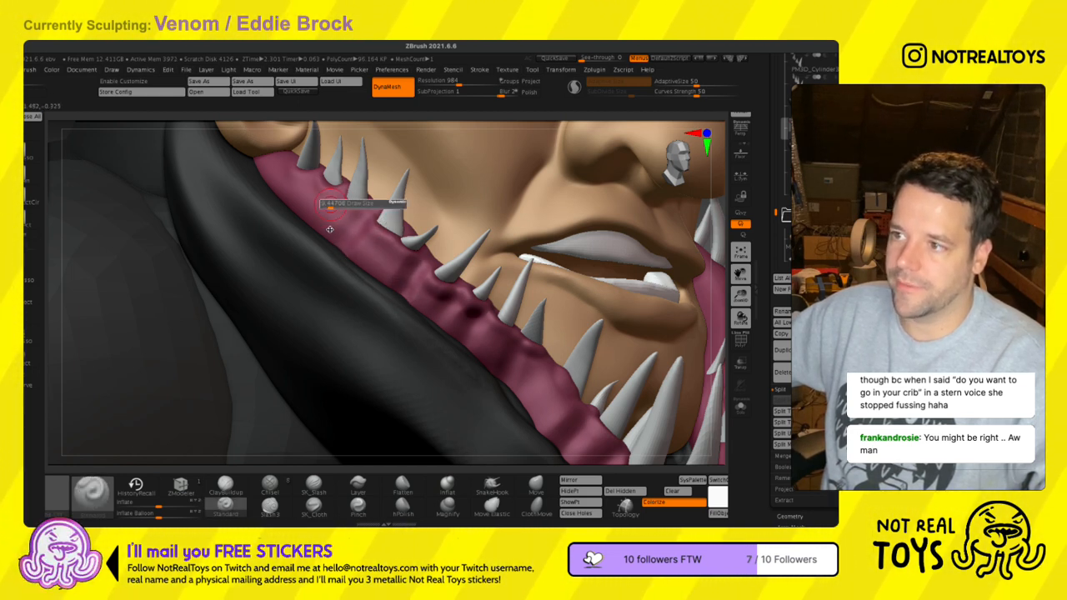
shift+drag(325, 242, 318, 237)
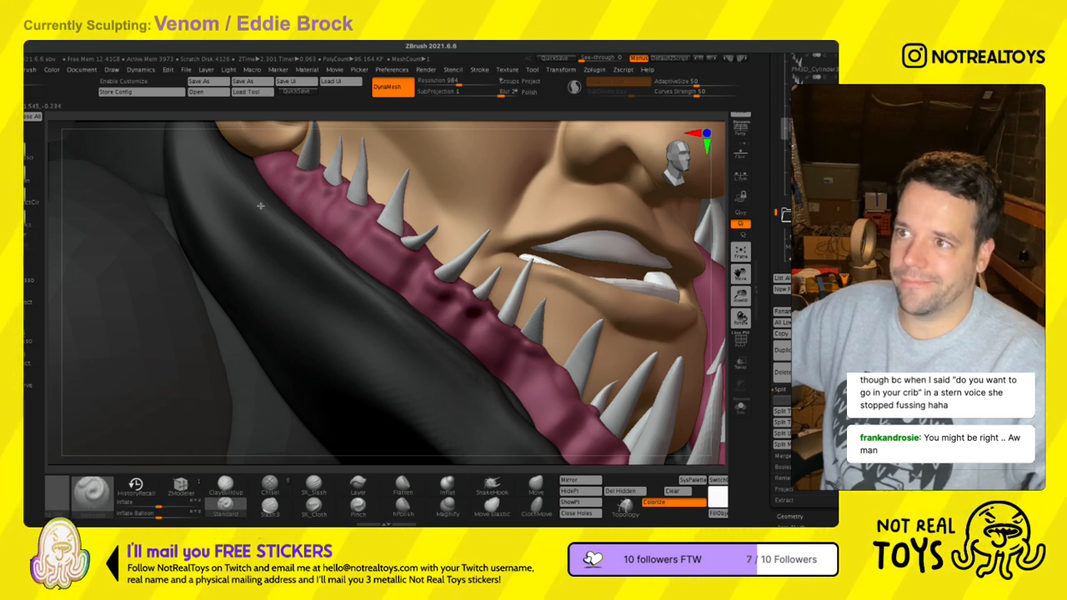
- Smooth the gum around the small curved tooth behind the mouth corner and adjust the brush size
ctrl+right_drag(381, 299, 426, 259)
mouse_move(442, 317)
right_down()
mouse_move(403, 333)
mouse_move(380, 321)
mouse_move(456, 311)
right_up()
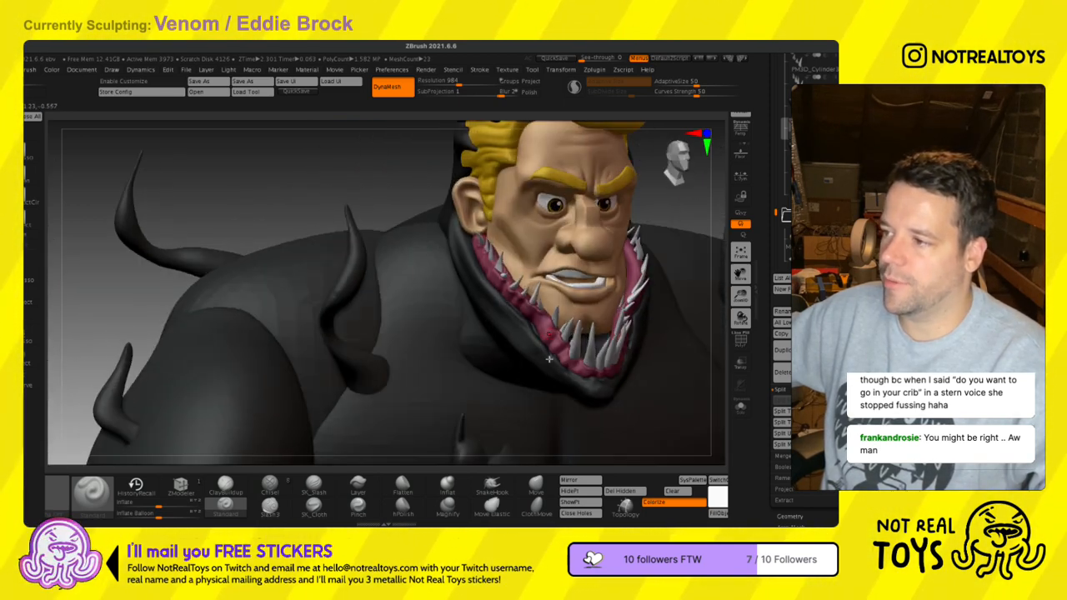
alt+click(526, 334)
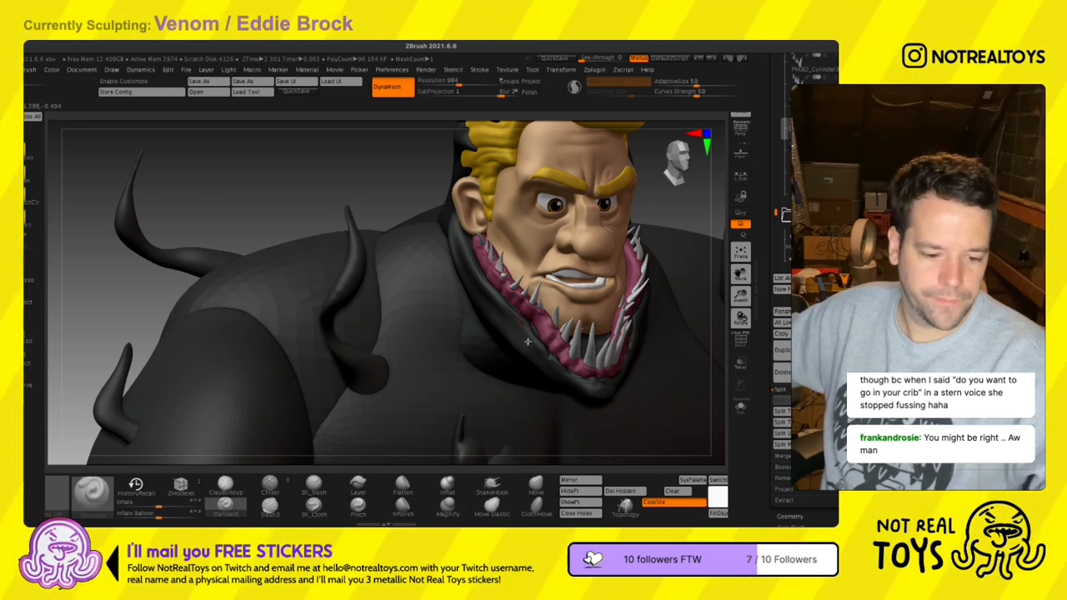
mouse_move(540, 306)
right_down()
mouse_move(516, 327)
mouse_move(531, 433)
right_up()
alt+right_drag(511, 336, 499, 293)
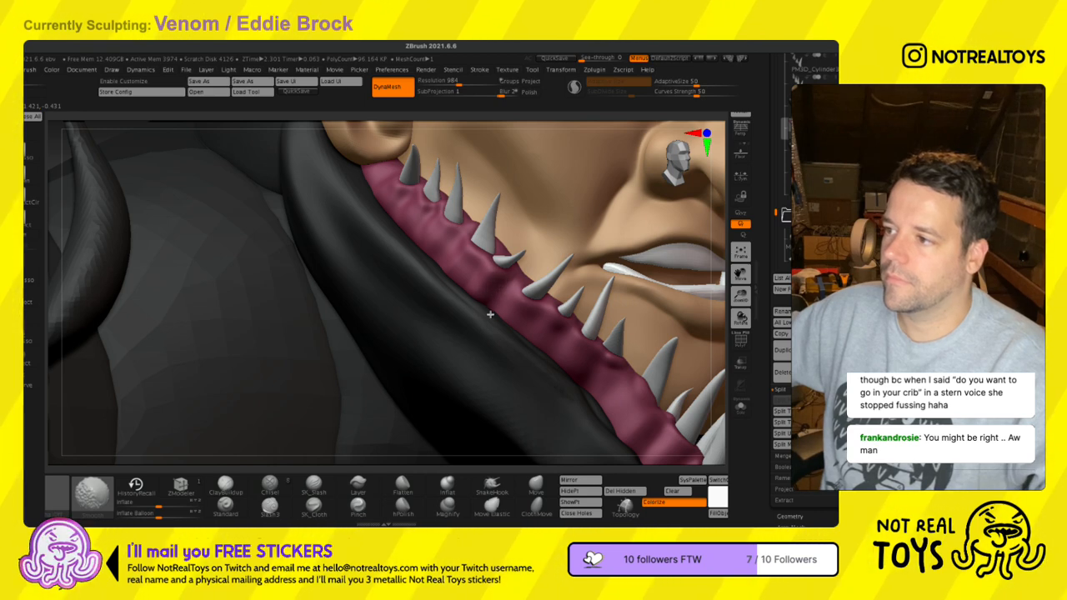
mouse_move(533, 265)
right_down()
mouse_move(507, 321)
mouse_move(508, 288)
right_up()
key(s)
ctrl+right_drag(508, 354, 477, 319)
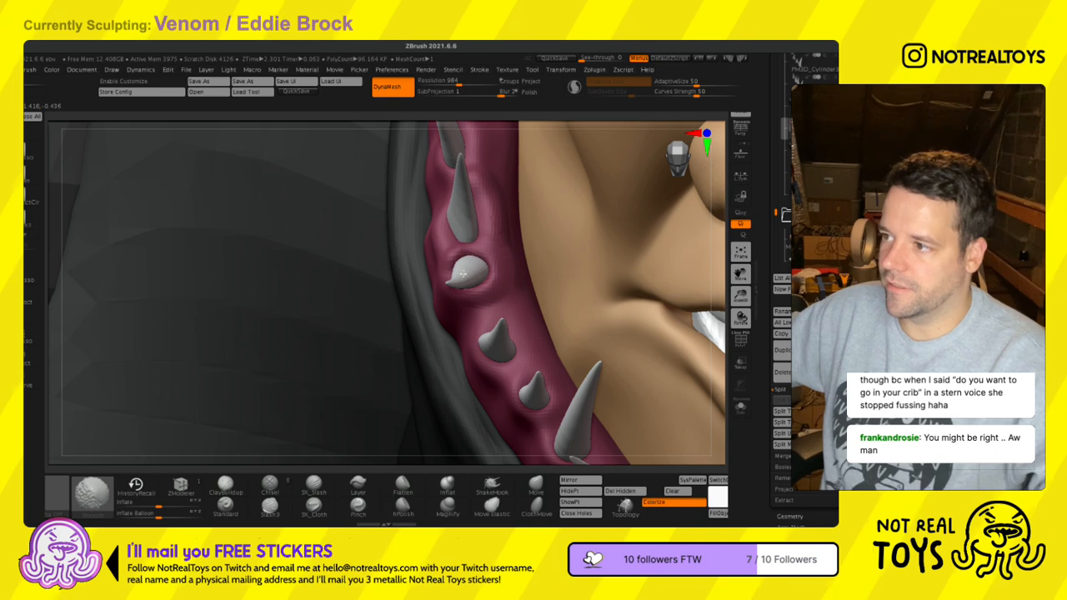
shift+drag(463, 274, 450, 291)
right_drag(449, 296, 481, 304)
key(s)
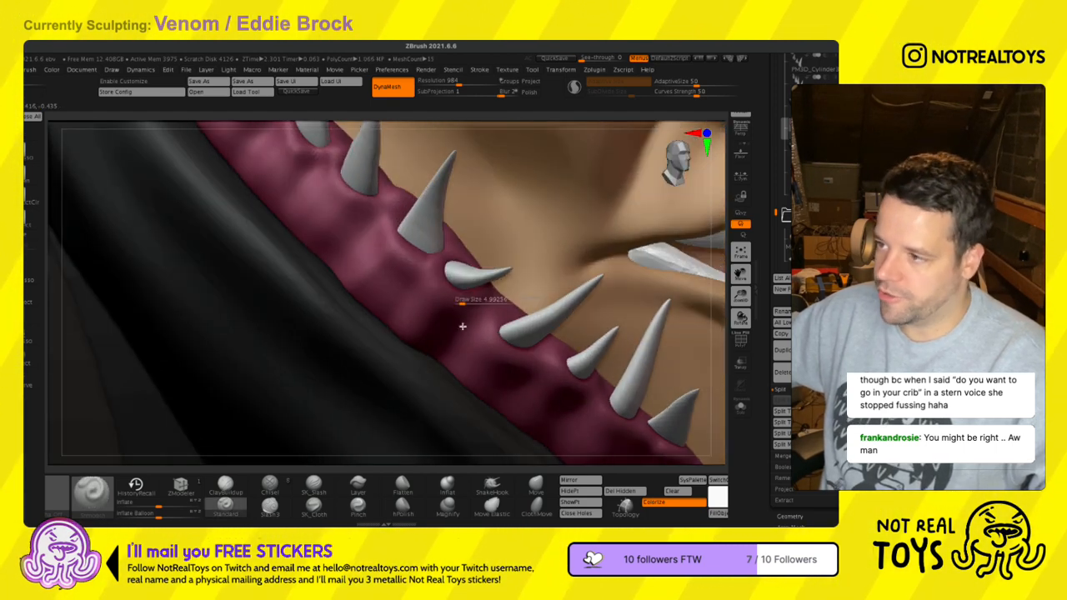
- Build up a raised gum ring around the base of the small curved tooth, undoing one stroke along the way
drag(442, 280, 451, 321)
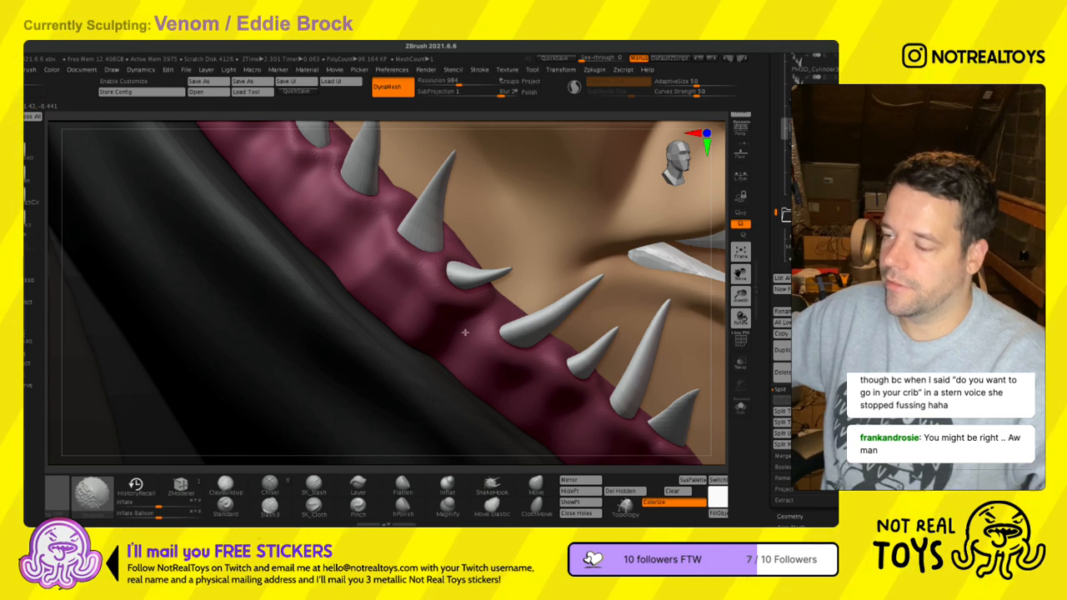
right_drag(496, 314, 472, 324)
mouse_move(434, 321)
mouse_down()
mouse_move(451, 301)
mouse_move(436, 260)
mouse_up()
key(s)
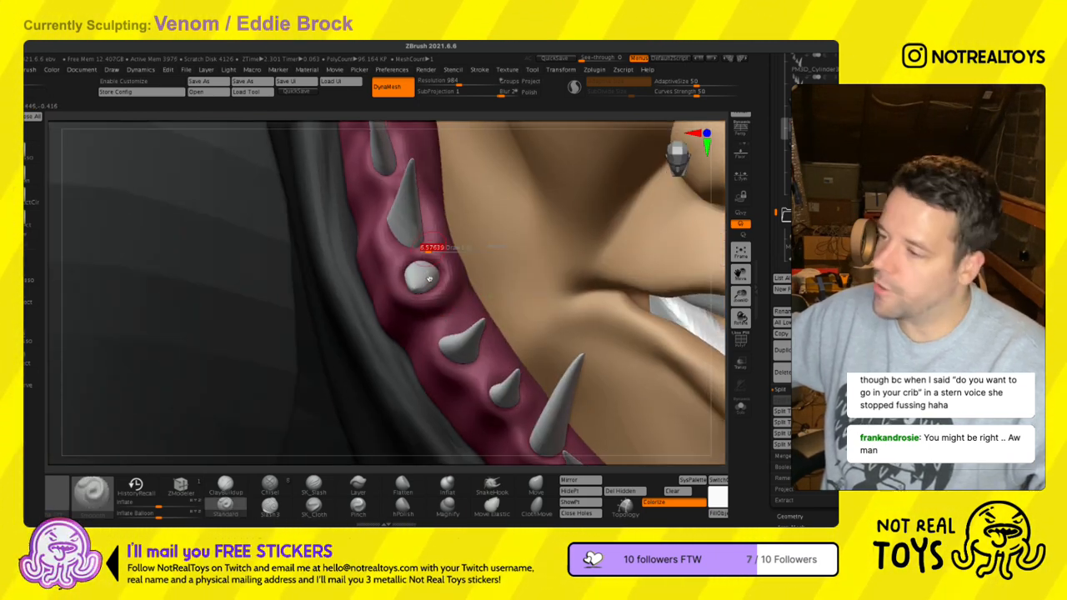
mouse_move(442, 285)
mouse_down()
mouse_move(421, 251)
mouse_move(396, 296)
mouse_up()
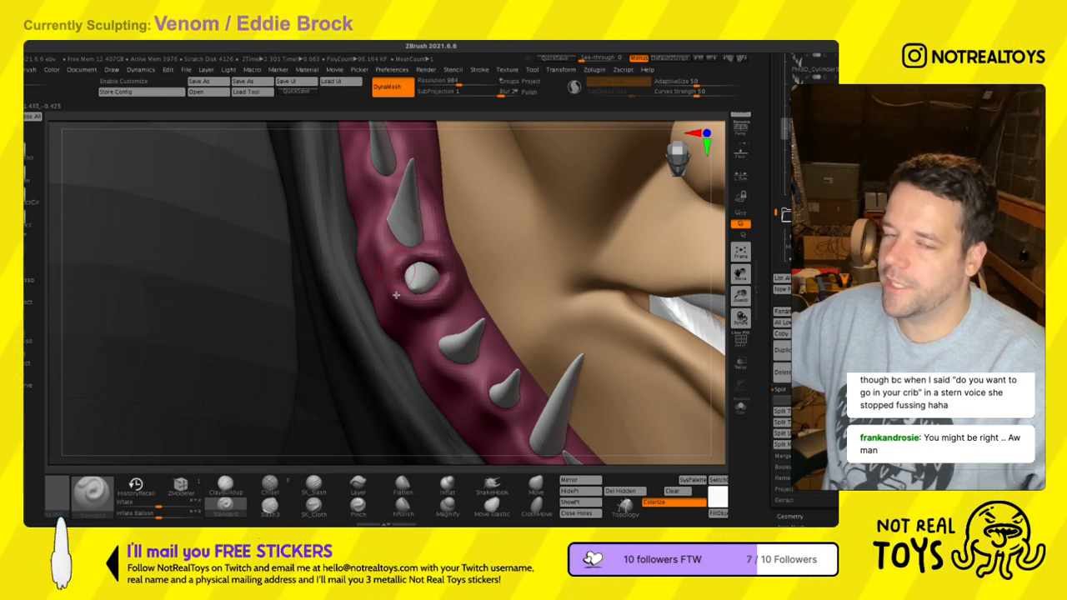
key(ctrl+z)
key(s)
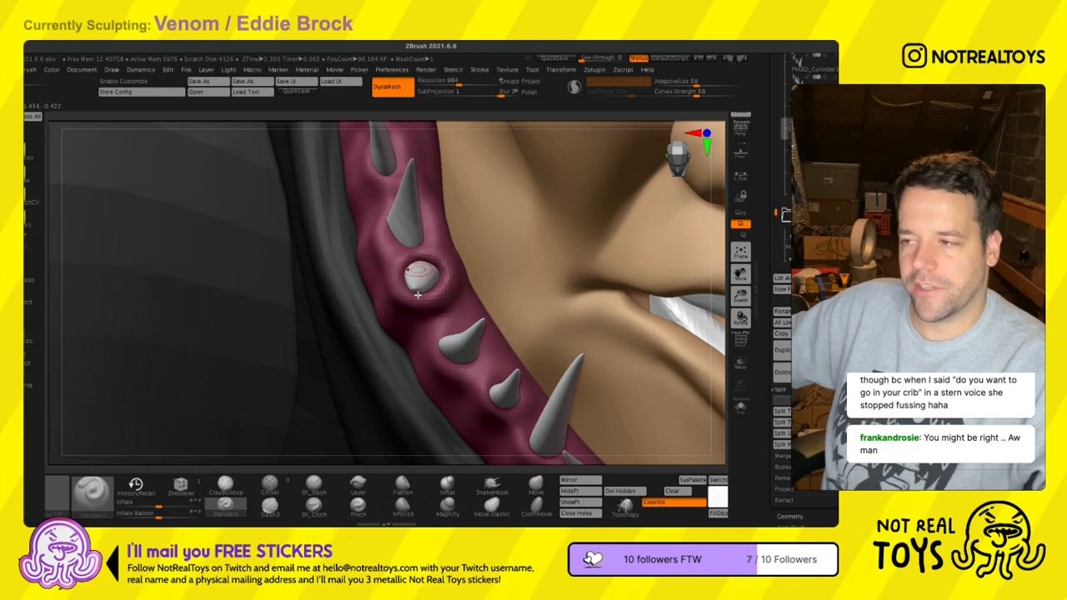
right_drag(416, 295, 430, 296)
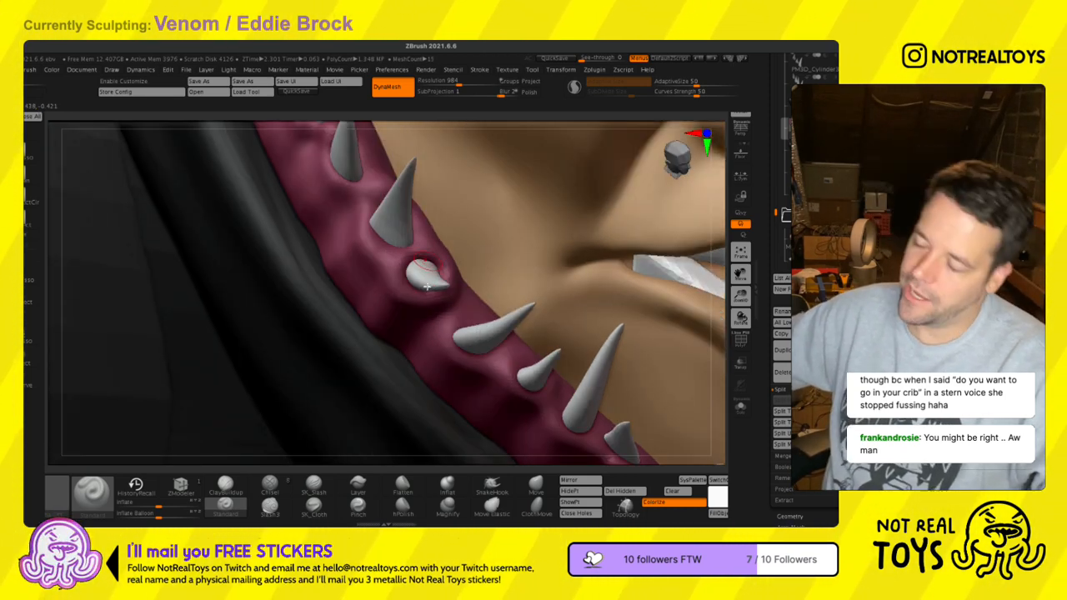
mouse_move(395, 305)
right_down()
mouse_move(402, 293)
mouse_move(389, 308)
right_up()
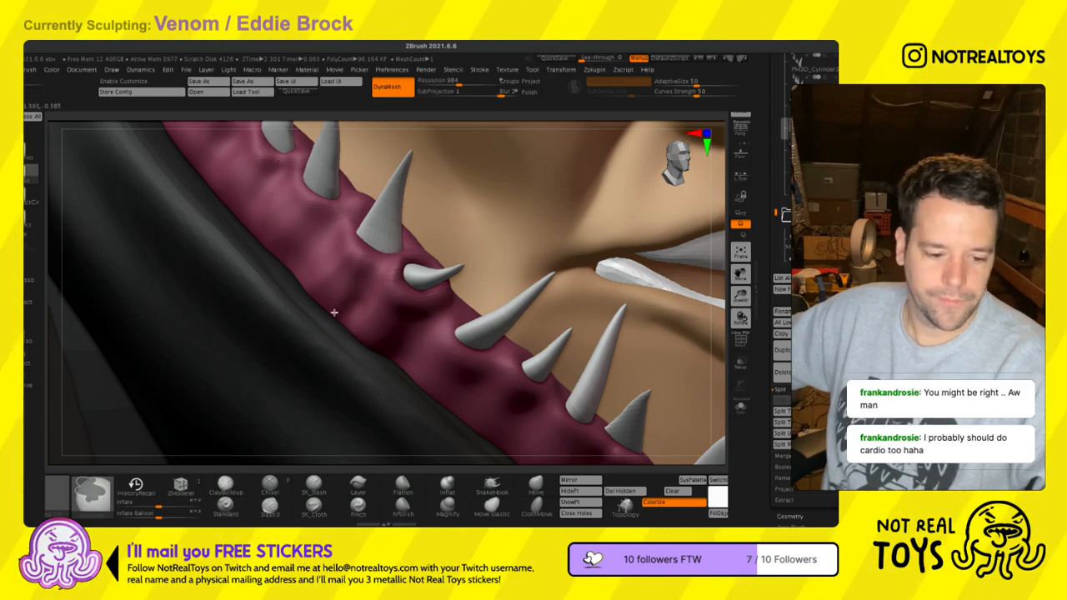
- Sculpt and smooth the ridges along the outer gum below the side teeth toward the front
right_drag(334, 309, 334, 312)
right_drag(370, 365, 349, 340)
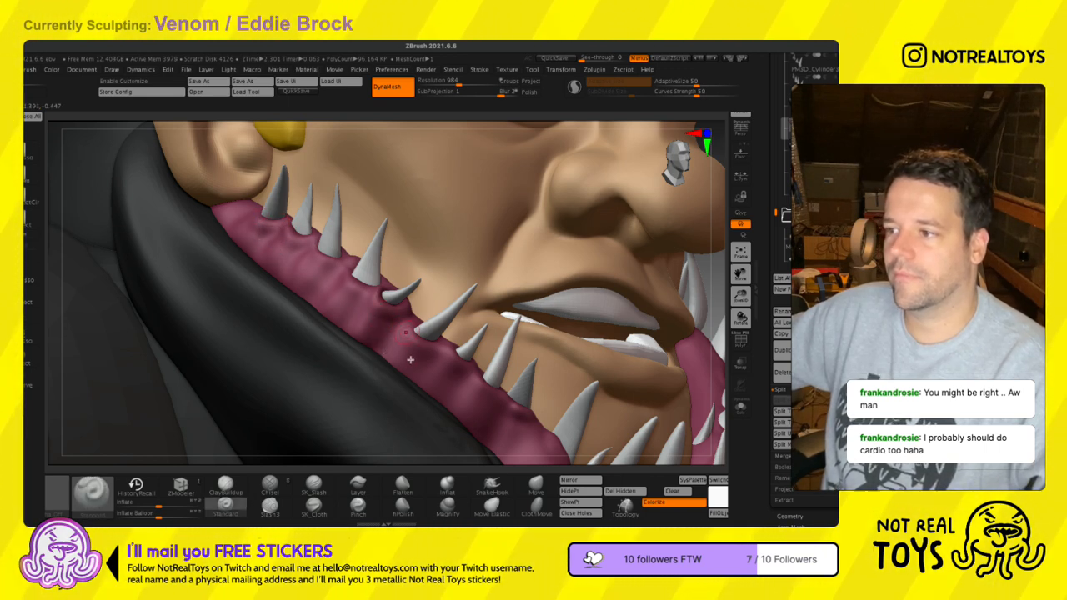
key(shift)
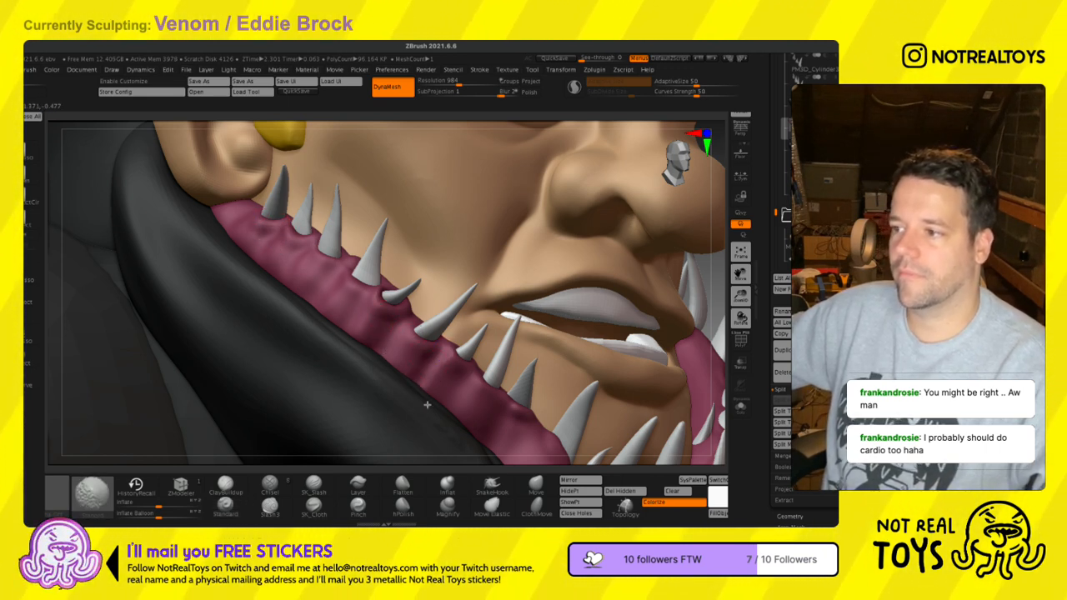
alt+right_drag(451, 411, 352, 295)
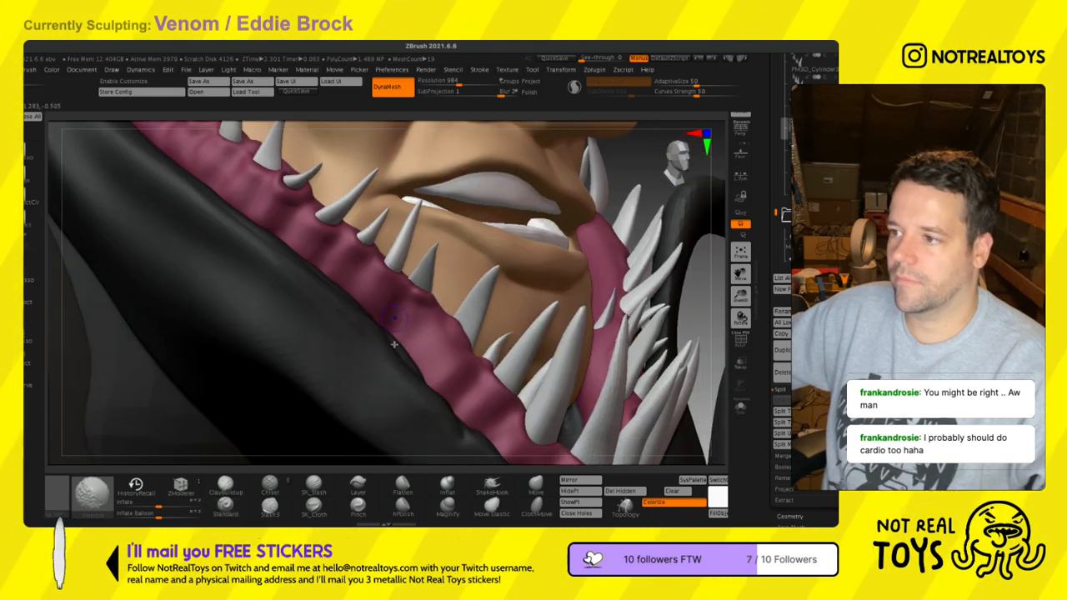
key(shift)
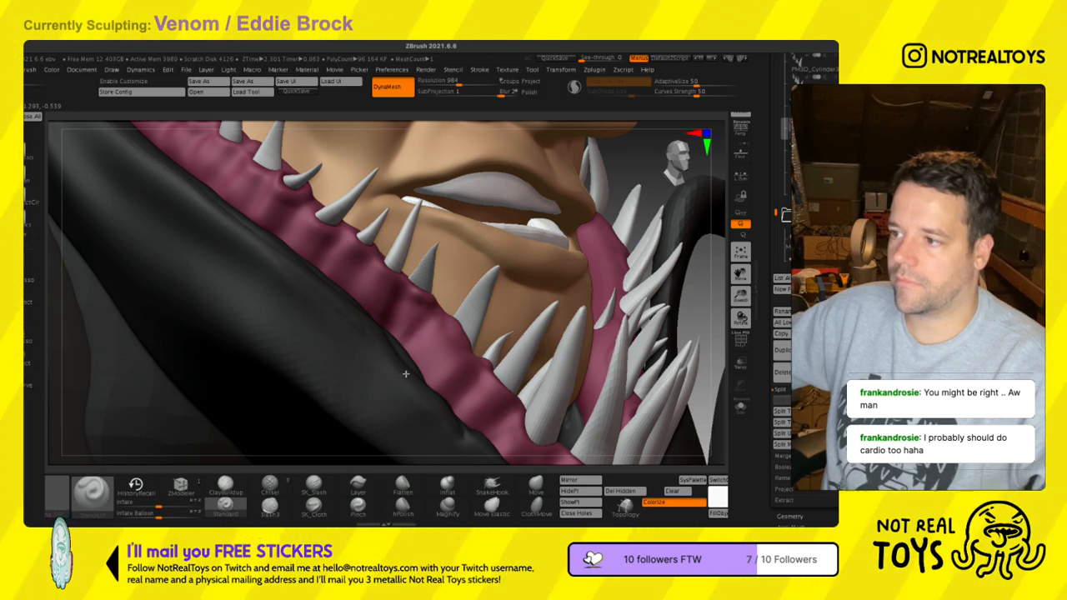
- Reshape the outer edge of the gum below the front side teeth with a resized Move brush
right_drag(432, 401, 573, 297)
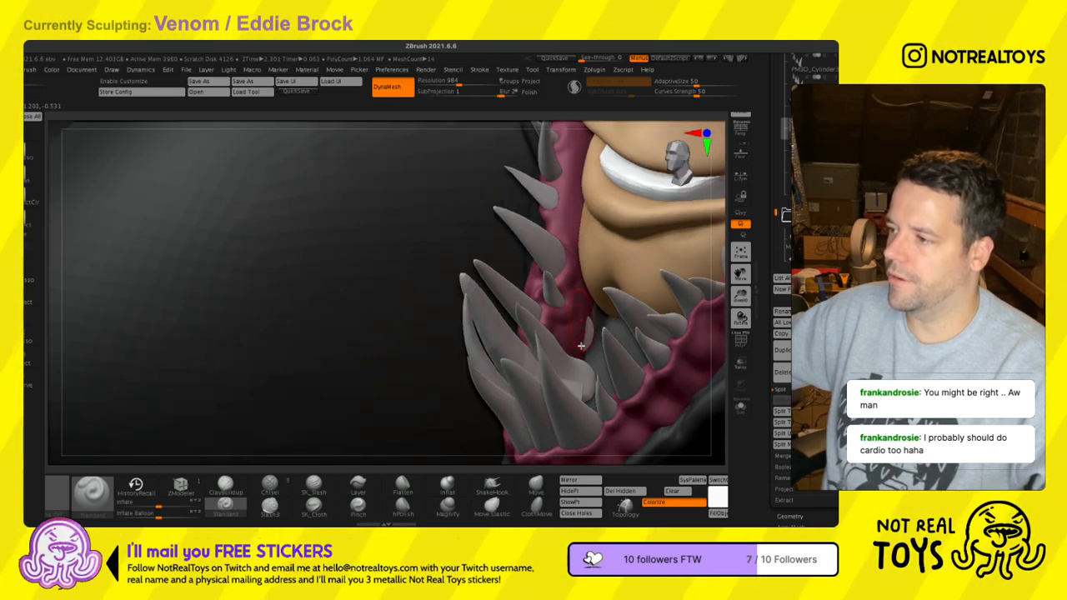
mouse_move(587, 370)
right_down()
mouse_move(505, 345)
mouse_move(515, 329)
right_up()
click(536, 486)
key(s)
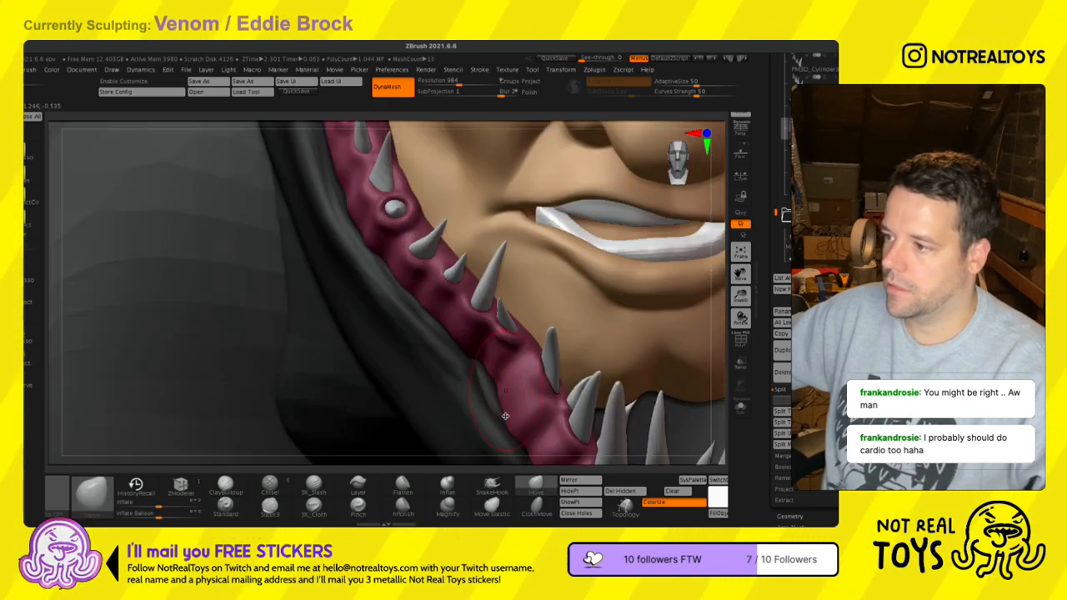
drag(506, 417, 494, 415)
mouse_move(492, 416)
ctrl+right_down()
mouse_move(470, 244)
mouse_move(477, 297)
ctrl+right_up()
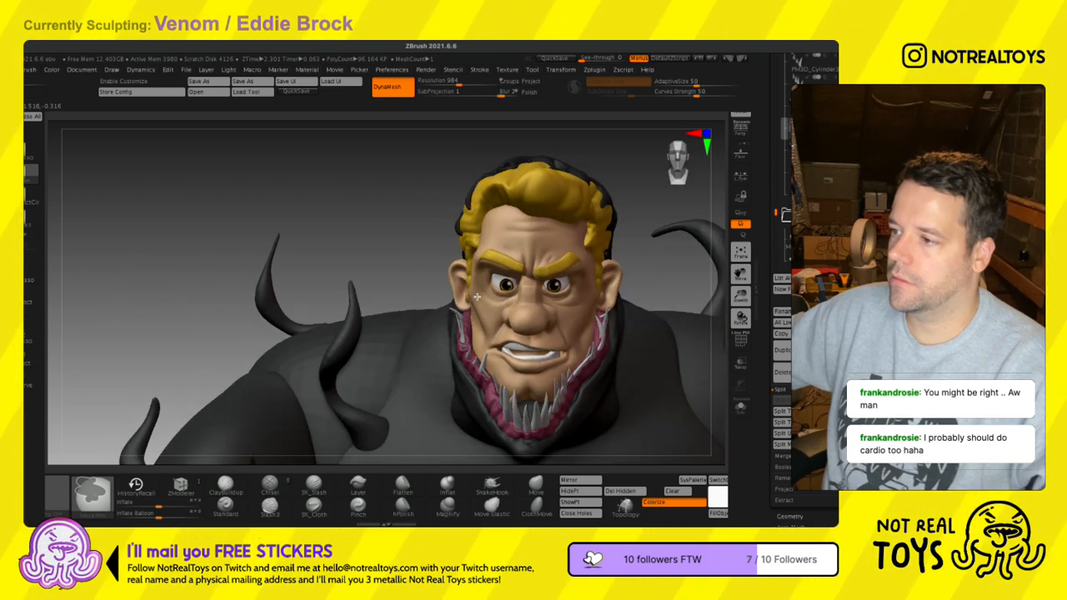
mouse_move(600, 323)
right_down()
mouse_move(524, 345)
mouse_move(622, 359)
mouse_move(490, 352)
mouse_move(525, 363)
mouse_move(540, 355)
right_up()
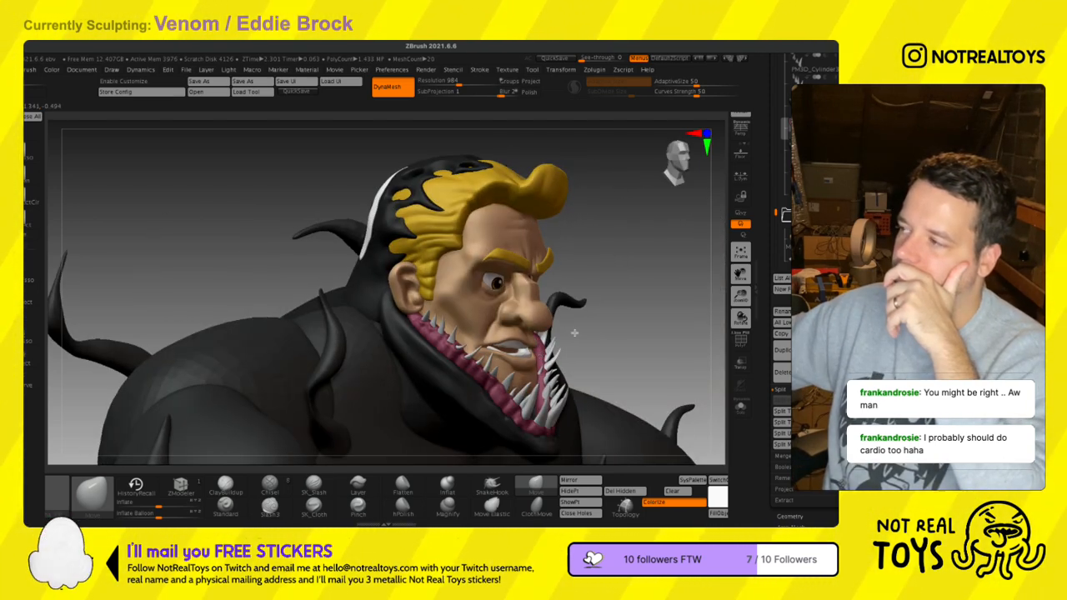
- Select the PM3D_Cylinder3D1_52 teeth subtool and isolate its small curved tooth behind the mouth corner
drag(784, 167, 784, 203)
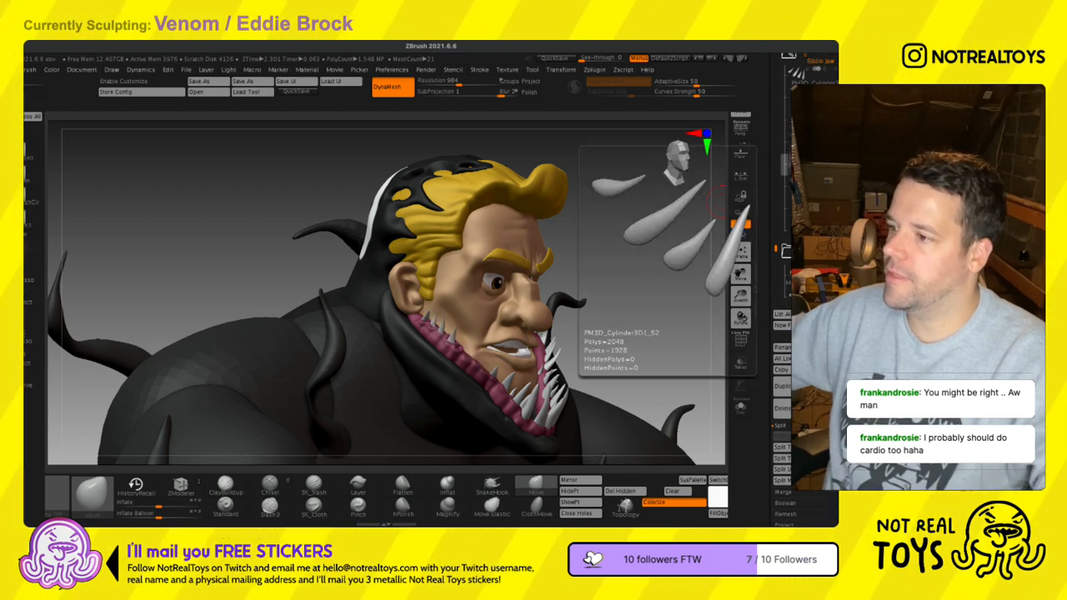
click(813, 202)
ctrl+right_drag(468, 282, 490, 464)
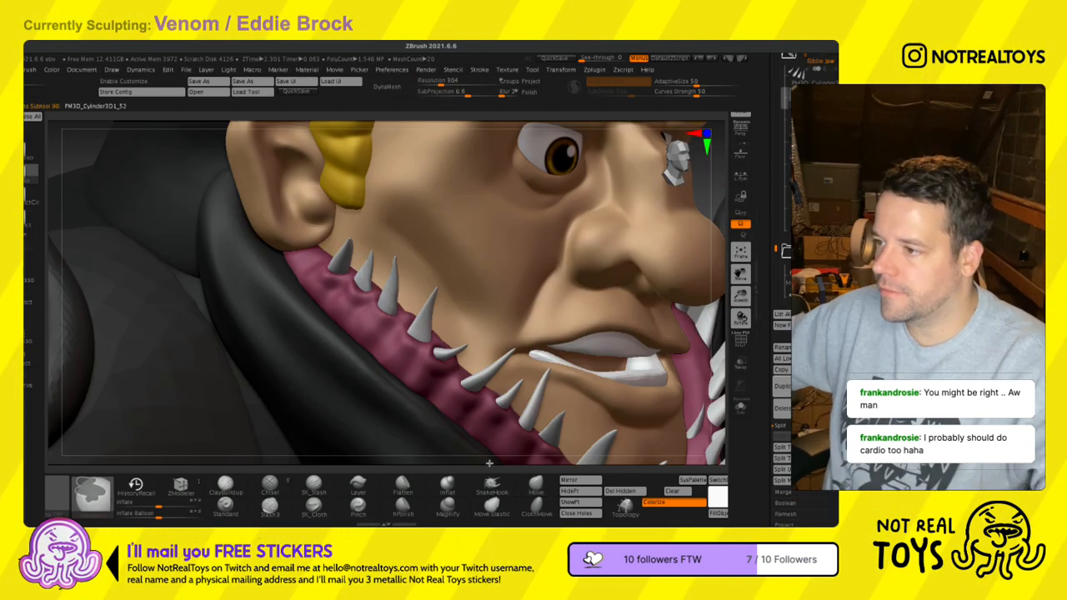
ctrl+right_drag(469, 385, 465, 374)
drag(465, 374, 464, 368)
ctrl+shift+click(443, 382)
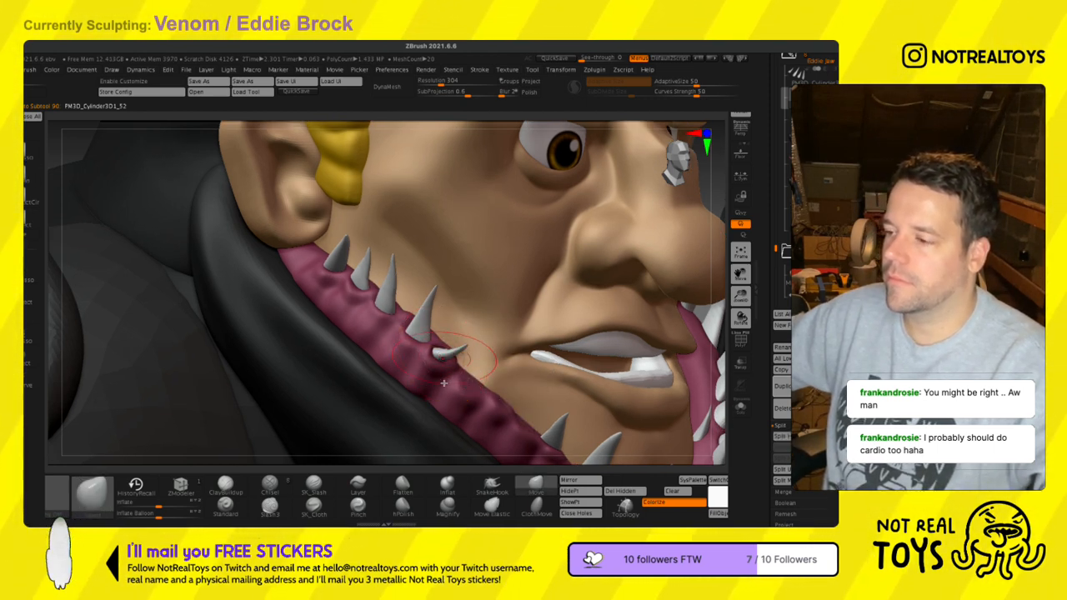
- Unhide the other teeth, bend the small curved tooth behind the mouth corner upright and thicken it with the Inflat brush
ctrl+shift+click(96, 185)
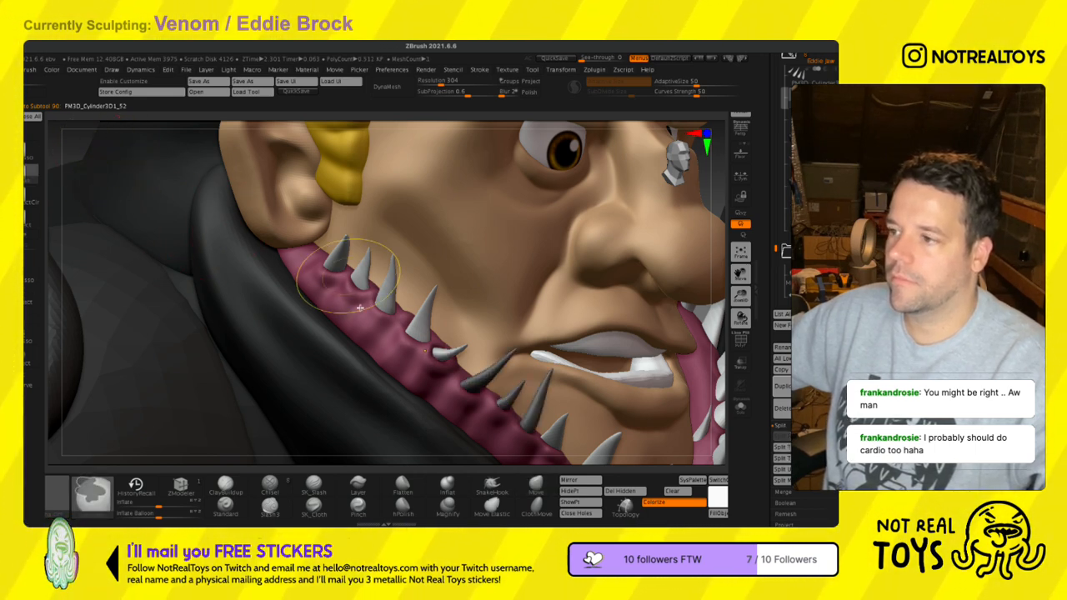
drag(457, 356, 446, 339)
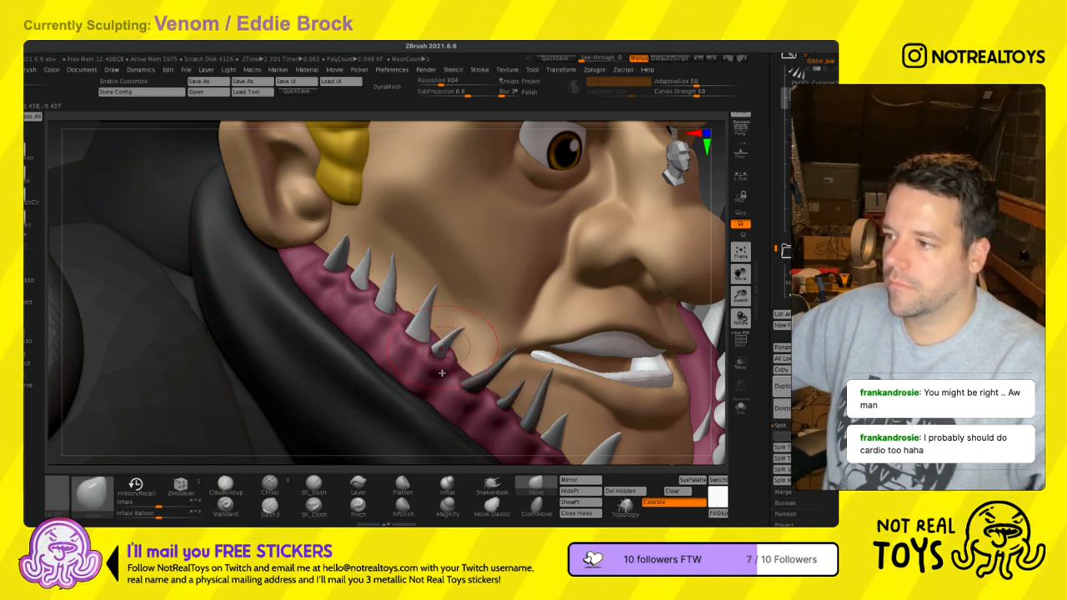
click(447, 486)
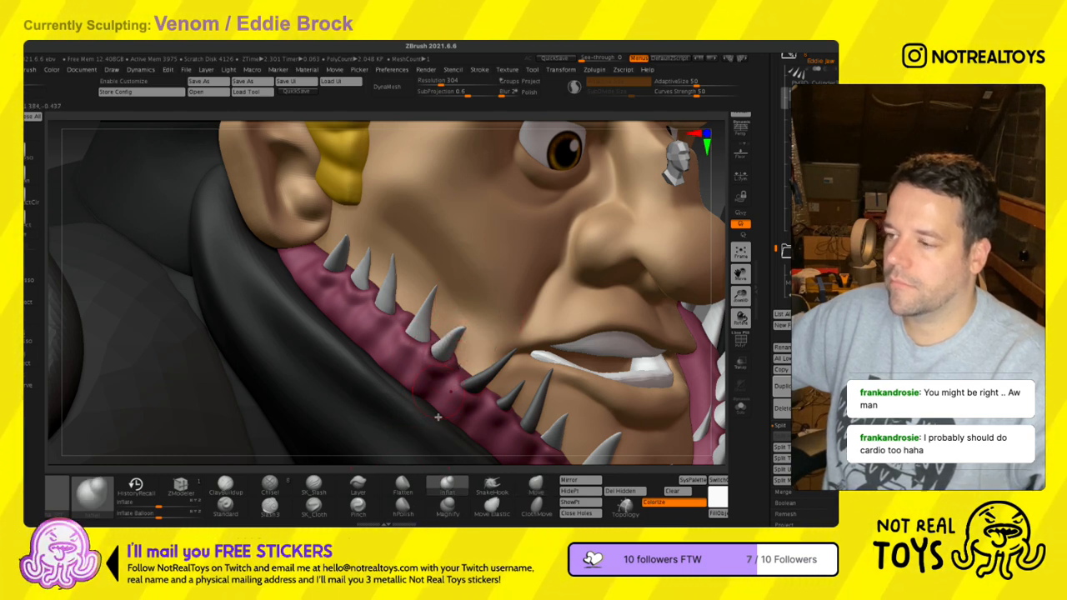
- Select the PM3D_Cylinder3D1_53 teeth subtool and lengthen the second tooth below the ear with a resized Move brush
alt+click(488, 377)
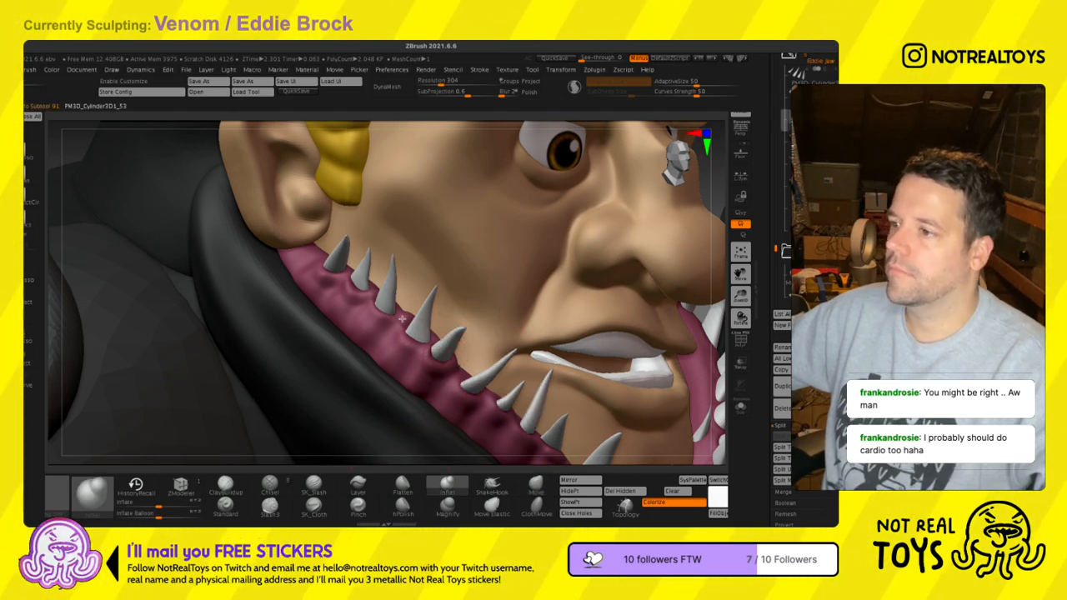
alt+right_drag(372, 270, 389, 299)
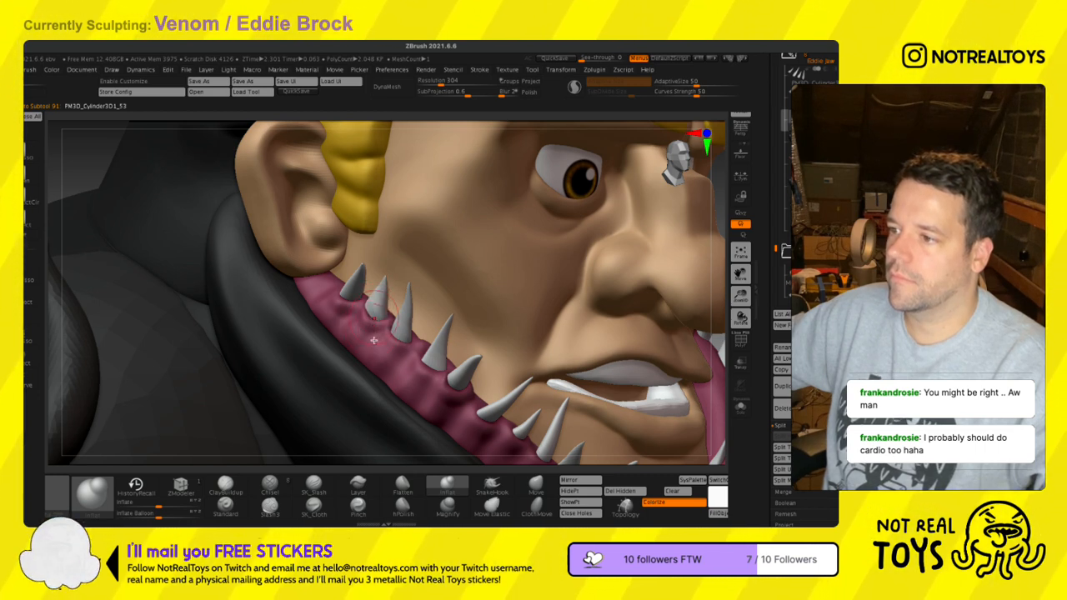
key(b)
key(m)
key(v)
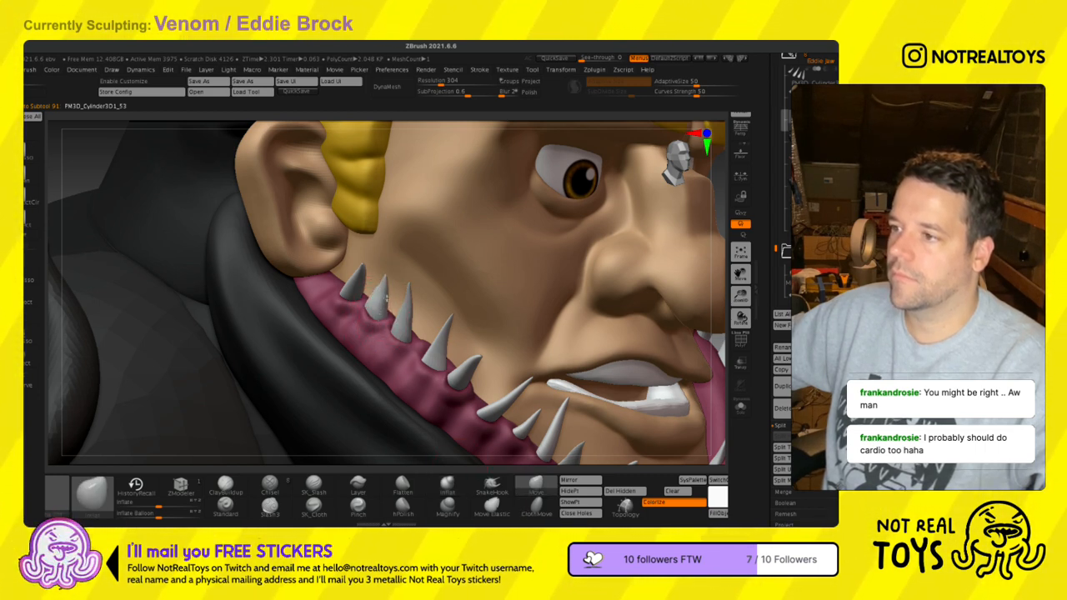
key(s)
click(418, 259)
drag(390, 261, 412, 259)
key(ctrl+z)
key(s)
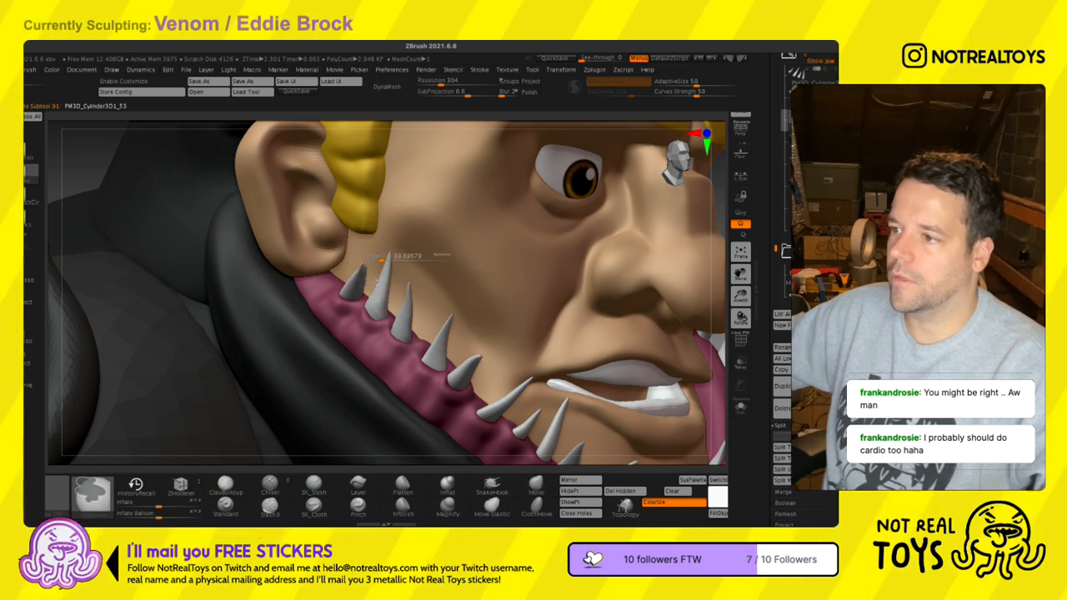
- Smooth around the base of the second tooth below the ear with a resized brush
key(s)
click(344, 258)
key(s)
shift+drag(360, 287, 367, 294)
key(s)
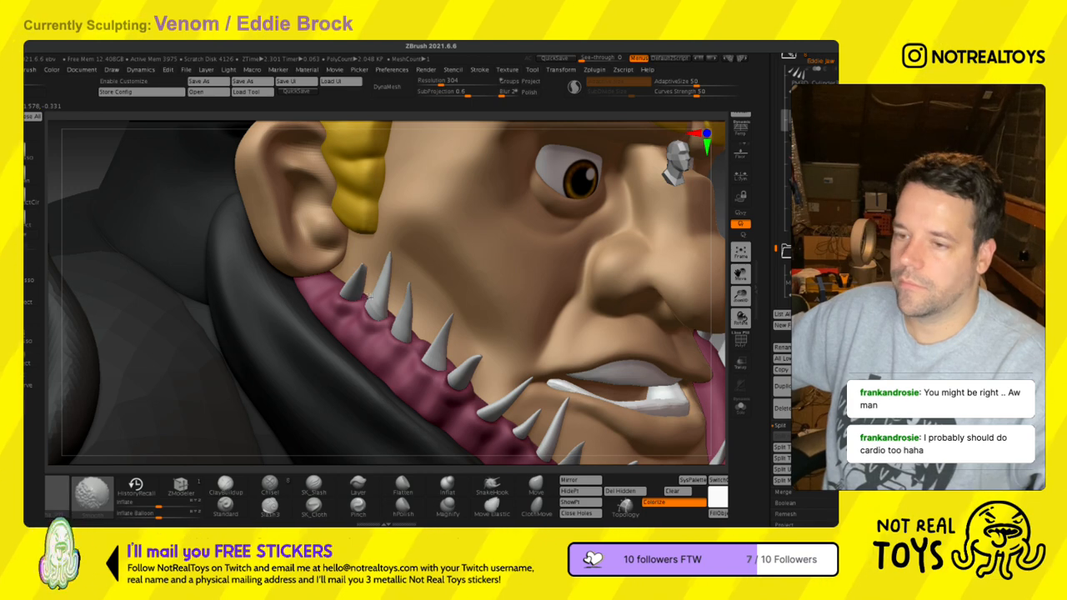
- Save the sculpt after checking the head from the side and the full figure from the front
mouse_move(556, 350)
ctrl+right_down()
mouse_move(546, 247)
mouse_move(492, 252)
ctrl+right_up()
key(s)
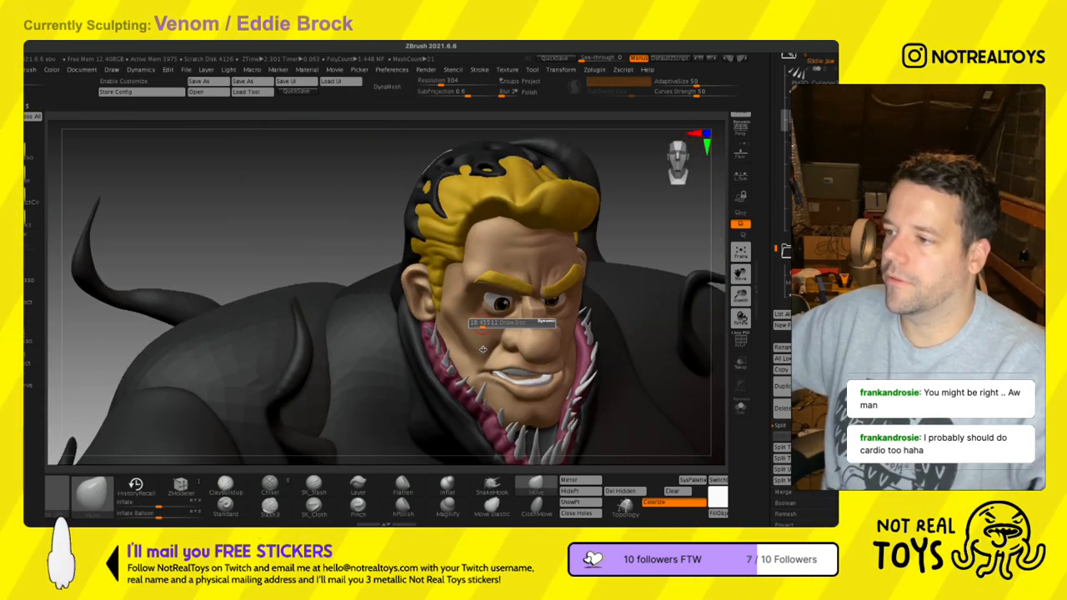
mouse_move(485, 356)
right_down()
mouse_move(468, 234)
mouse_move(417, 277)
mouse_move(380, 334)
mouse_move(326, 288)
mouse_move(334, 284)
right_up()
alt+right_drag(331, 215, 349, 326)
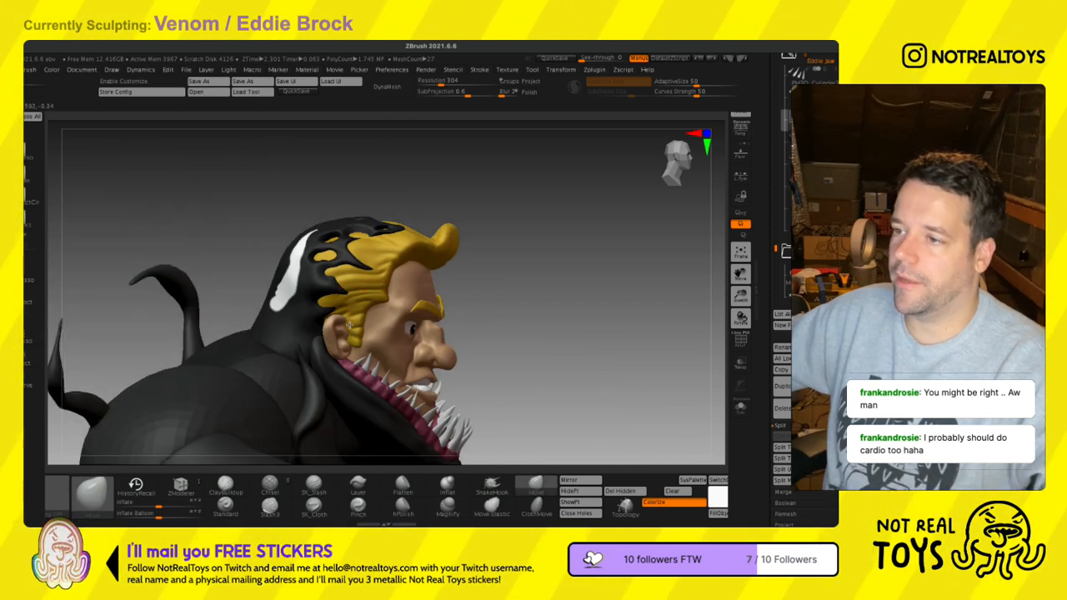
mouse_move(330, 288)
right_down()
mouse_move(321, 292)
mouse_move(329, 271)
mouse_move(336, 282)
right_up()
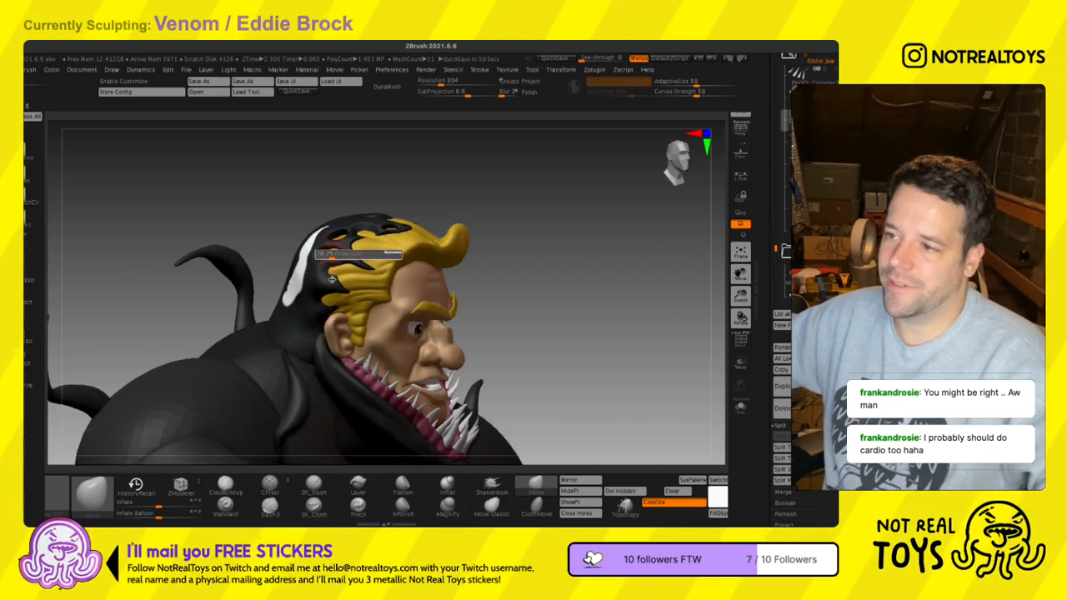
mouse_move(332, 280)
right_down()
mouse_move(312, 283)
mouse_move(345, 275)
mouse_move(366, 254)
mouse_move(404, 256)
mouse_move(359, 266)
mouse_move(394, 247)
mouse_move(432, 312)
mouse_move(453, 312)
mouse_move(445, 245)
mouse_move(441, 292)
mouse_move(464, 294)
mouse_move(429, 300)
mouse_move(447, 276)
right_up()
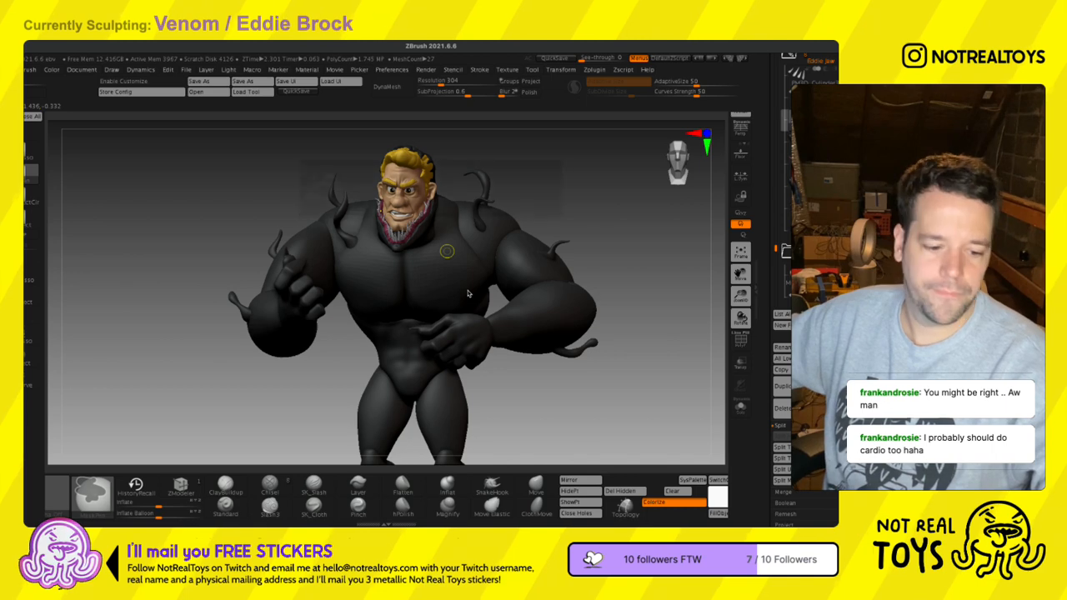
key(ctrl+s)
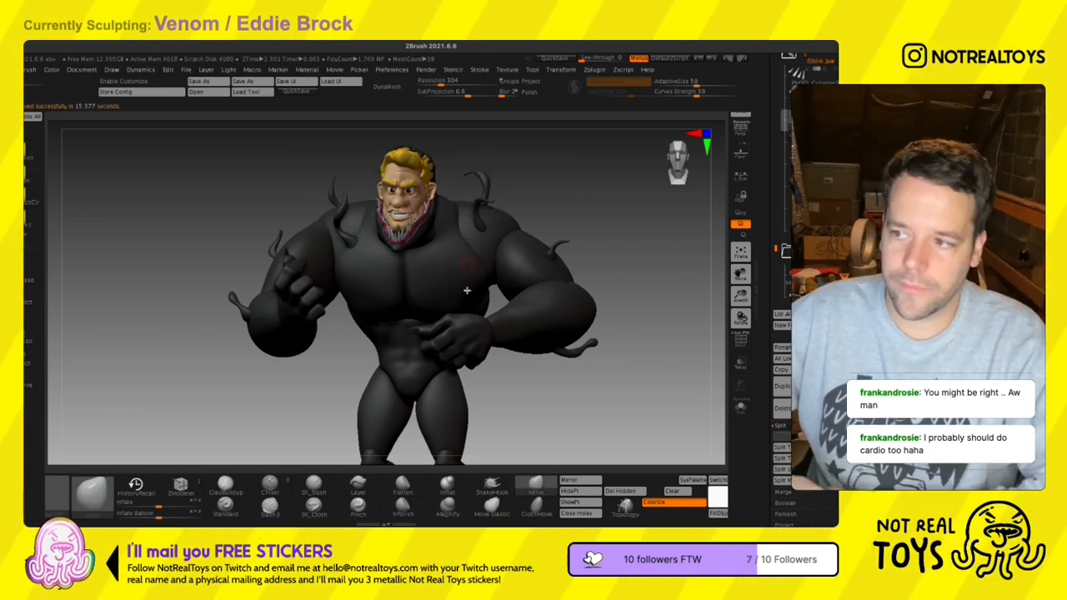
- Select the PM3D_Cylinder3D1_45 teeth subtool and merge it down into the subtool below it
right_drag(455, 236, 269, 239)
ctrl+right_drag(356, 221, 451, 315)
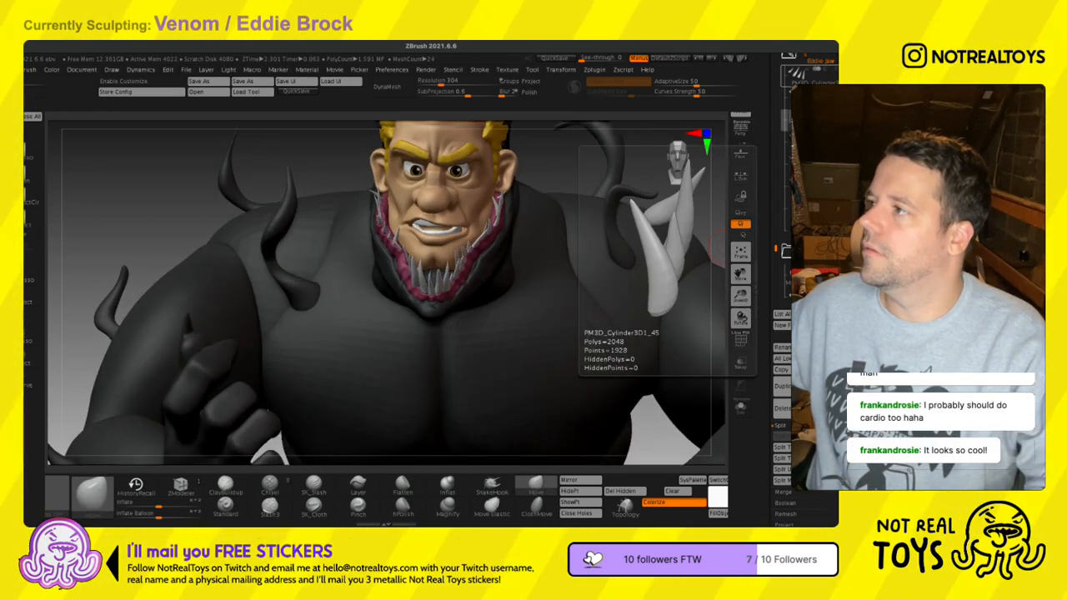
click(798, 84)
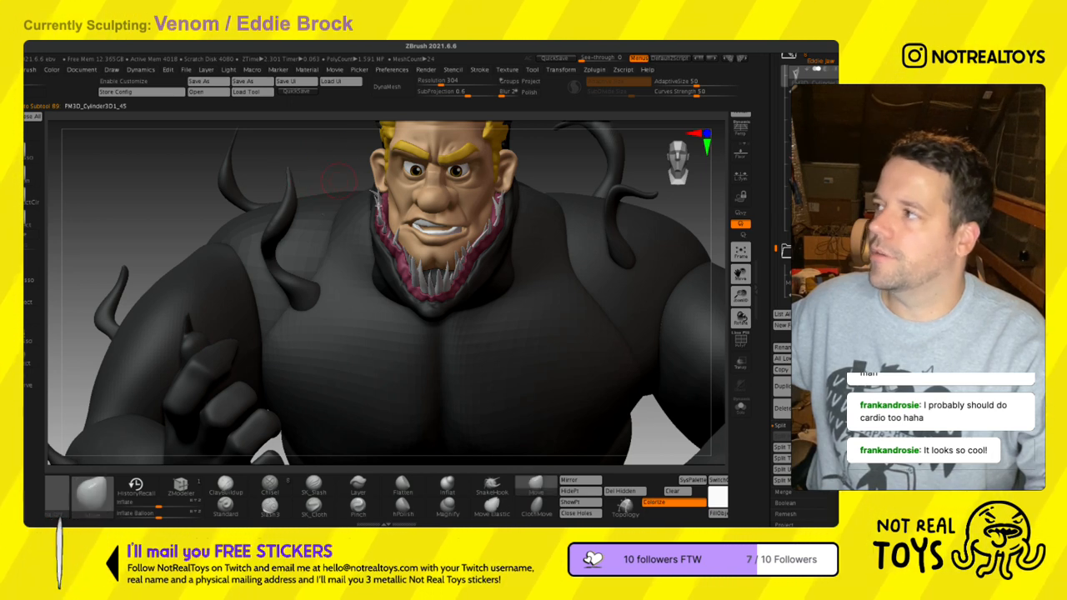
alt+click(296, 185)
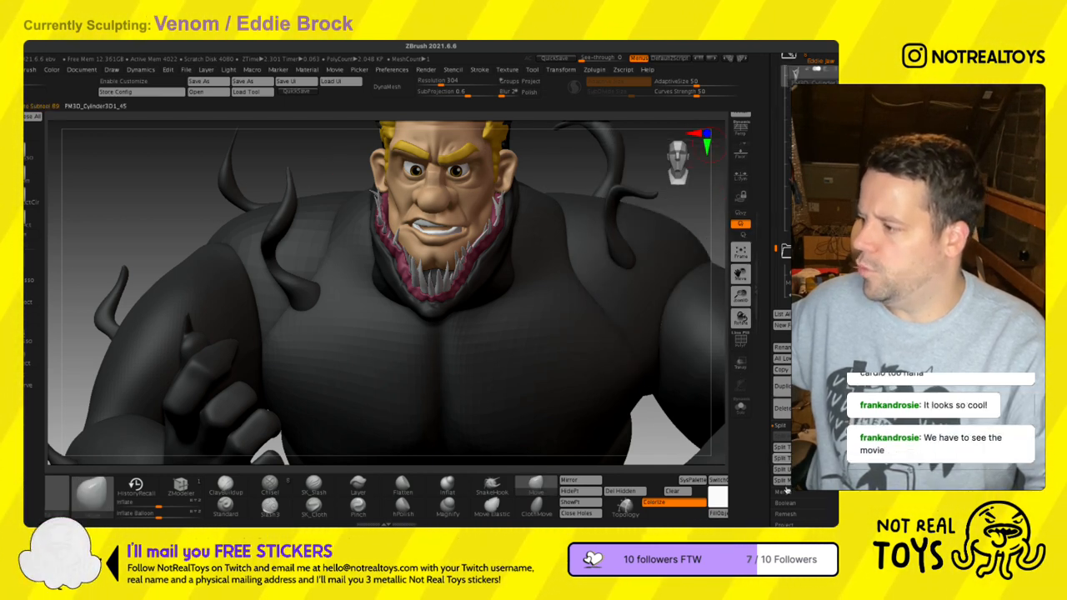
scroll(782, 334, down, 3)
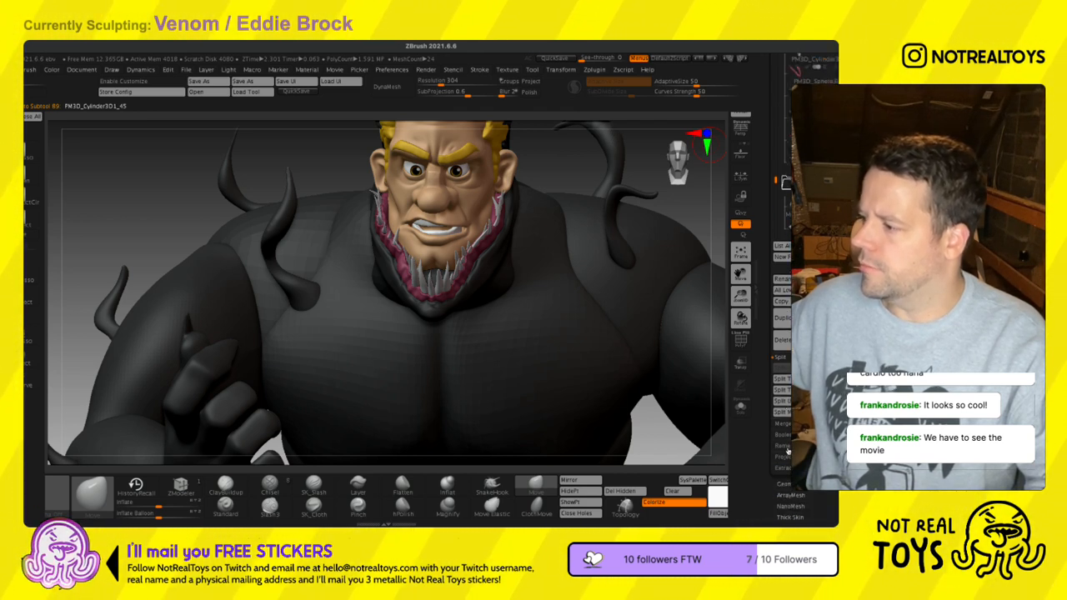
scroll(787, 450, up, 2)
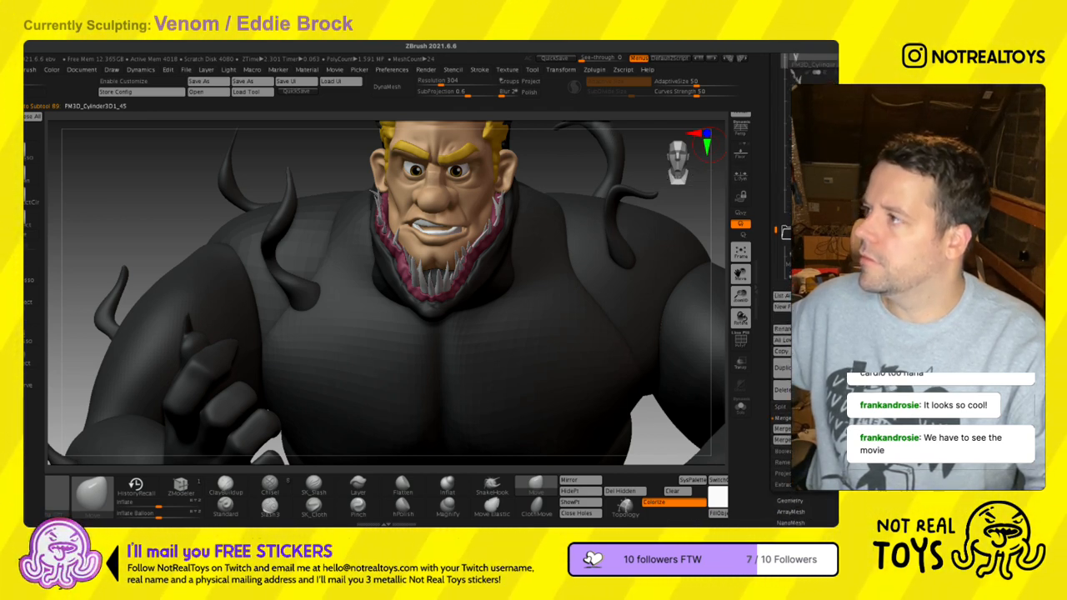
scroll(782, 376, up, 1)
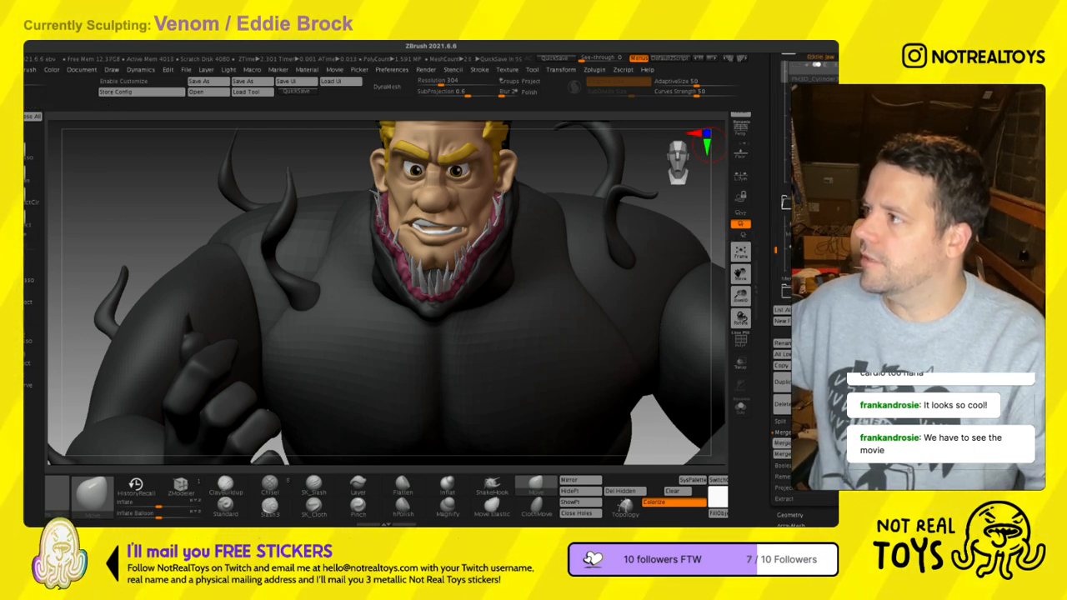
click(782, 443)
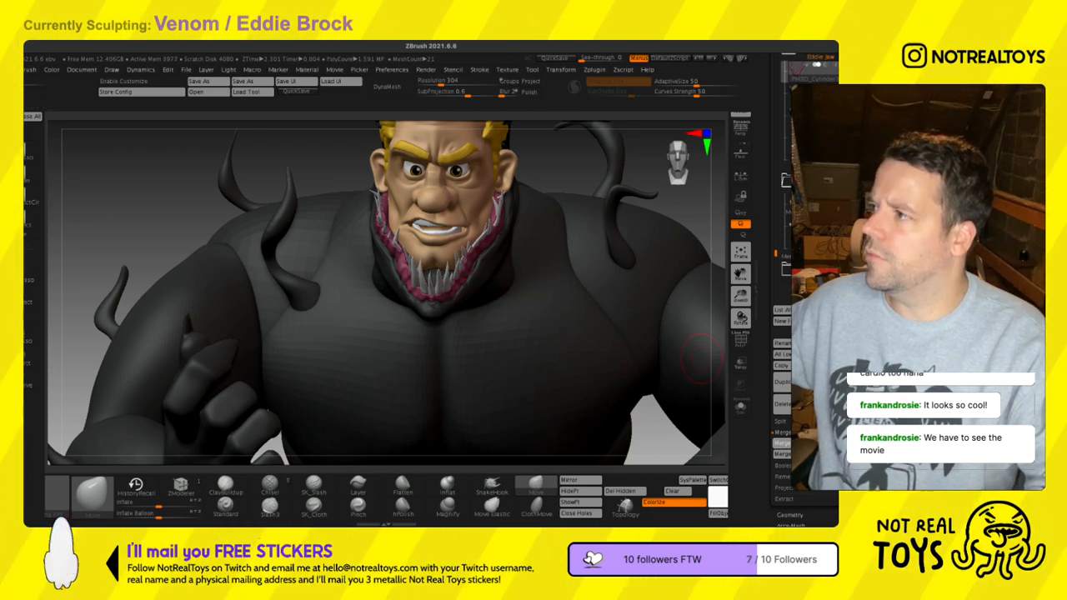
key(s)
mouse_move(447, 335)
right_down()
mouse_move(460, 340)
mouse_move(436, 360)
right_up()
key(s)
key(s)
drag(438, 357, 433, 302)
key(ctrl+z)
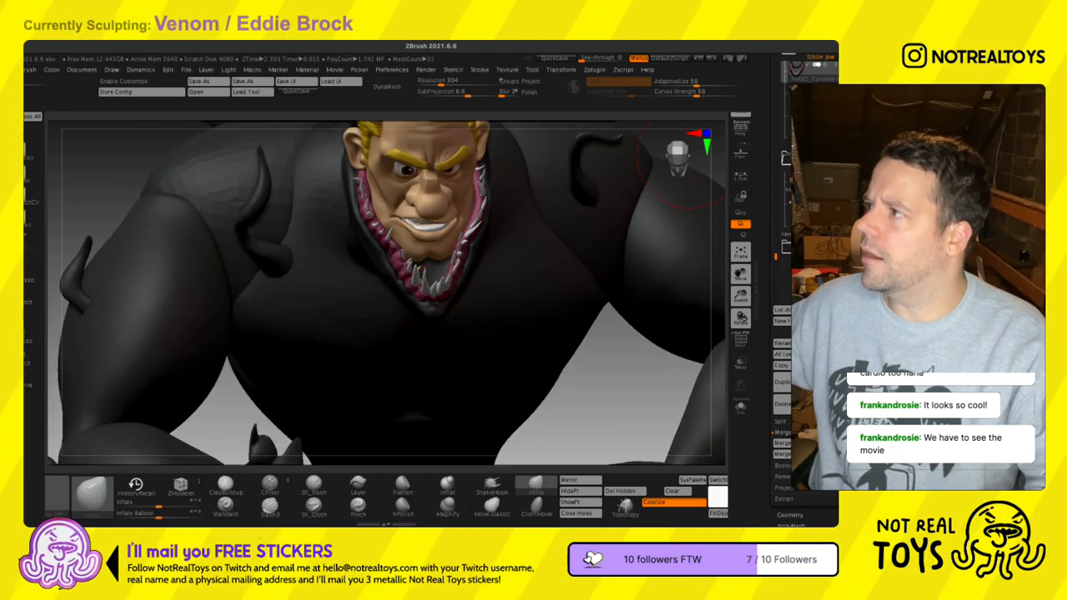
- Try moving the gums and teeth forward out of the jaw with the gizmo in side view, undoing each attempt
right_drag(581, 221, 563, 201)
key(w)
right_drag(484, 211, 448, 166)
drag(472, 162, 370, 176)
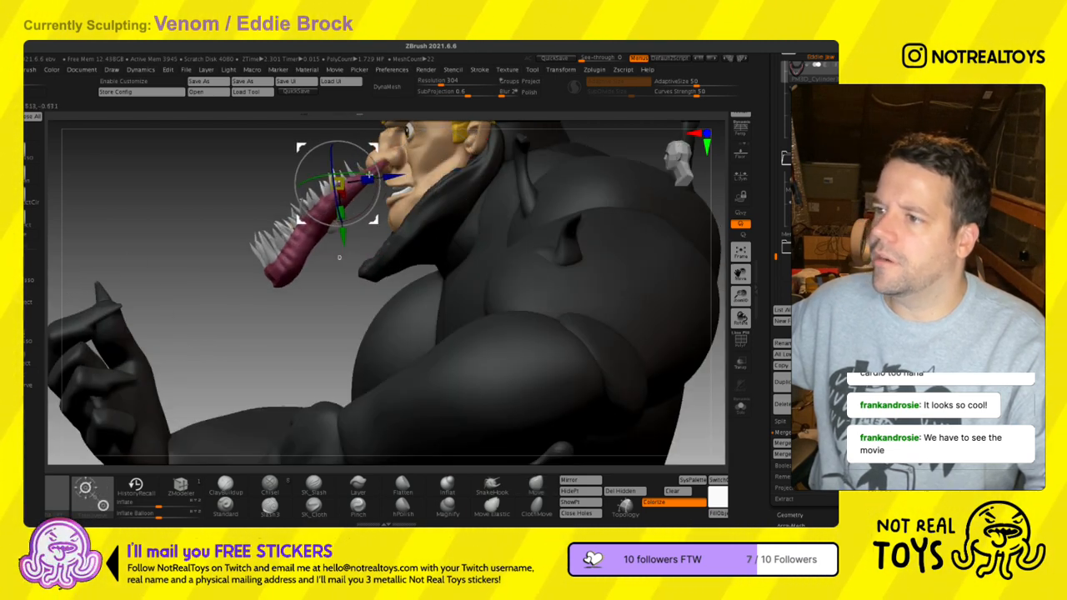
key(ctrl+z)
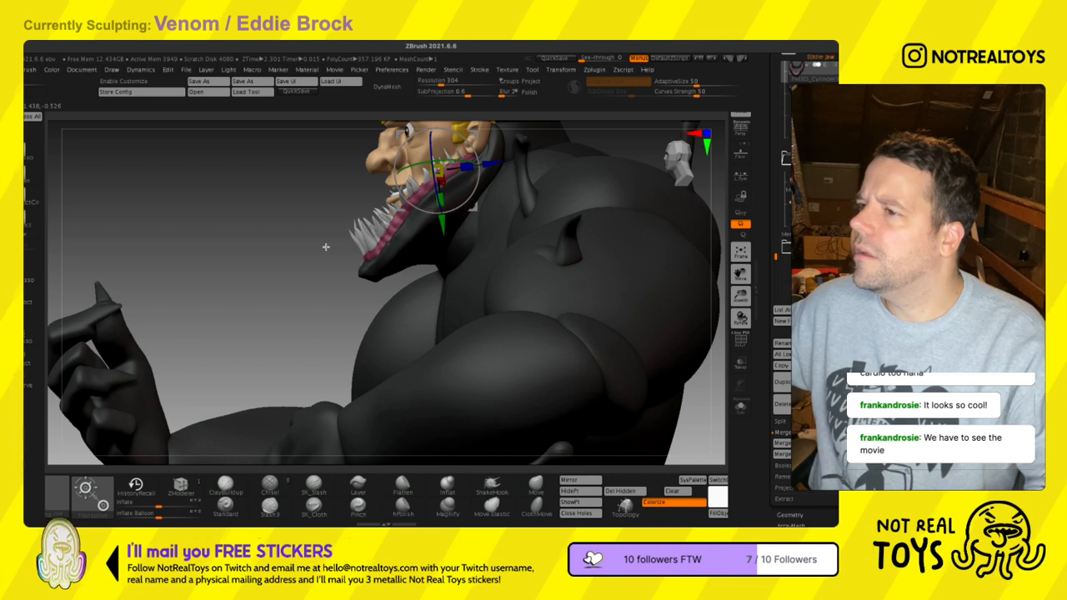
key(q)
key(r)
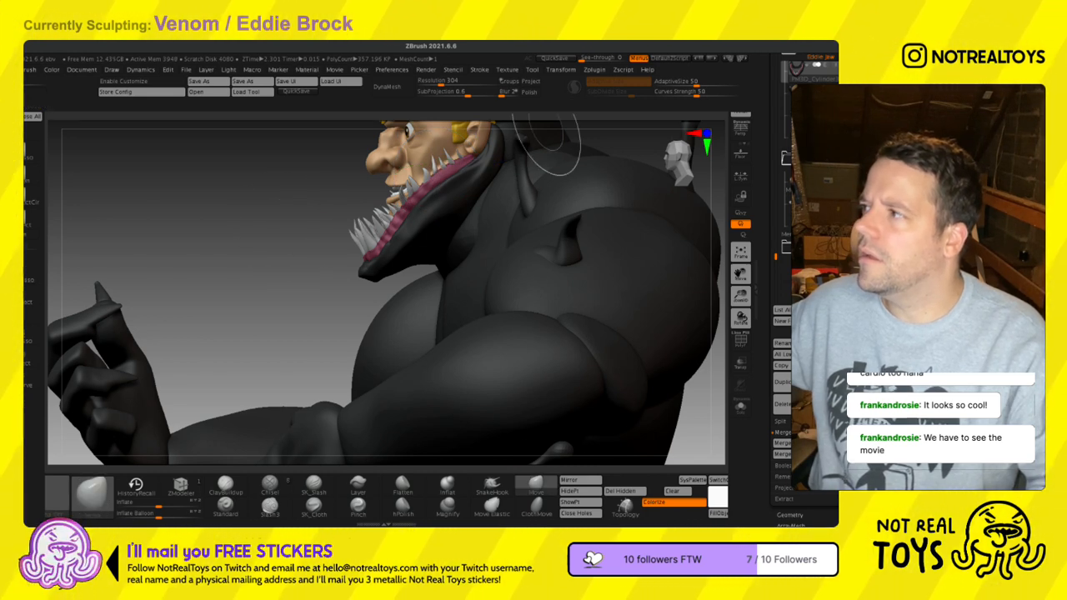
drag(474, 136, 409, 138)
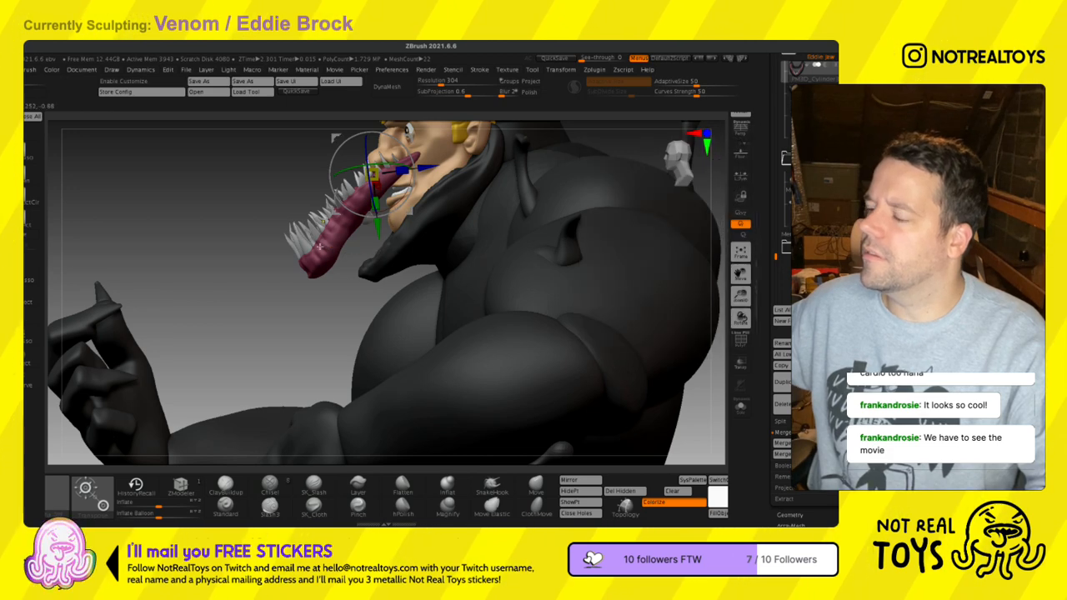
key(ctrl+z)
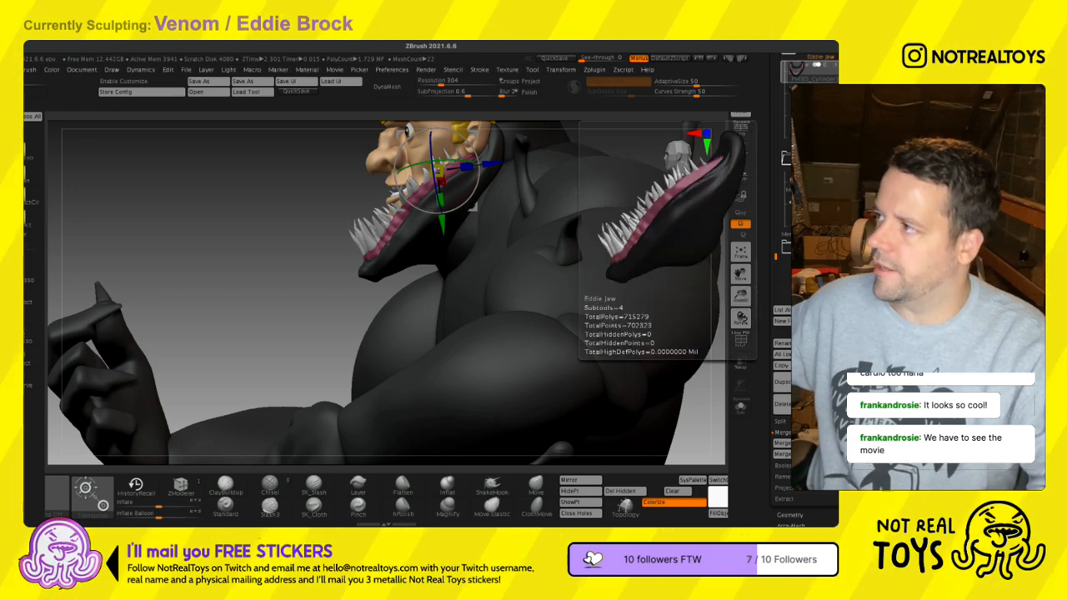
- Show the polygroups on the jaw, gums and teeth and inspect them briefly in Solo mode
drag(552, 209, 562, 164)
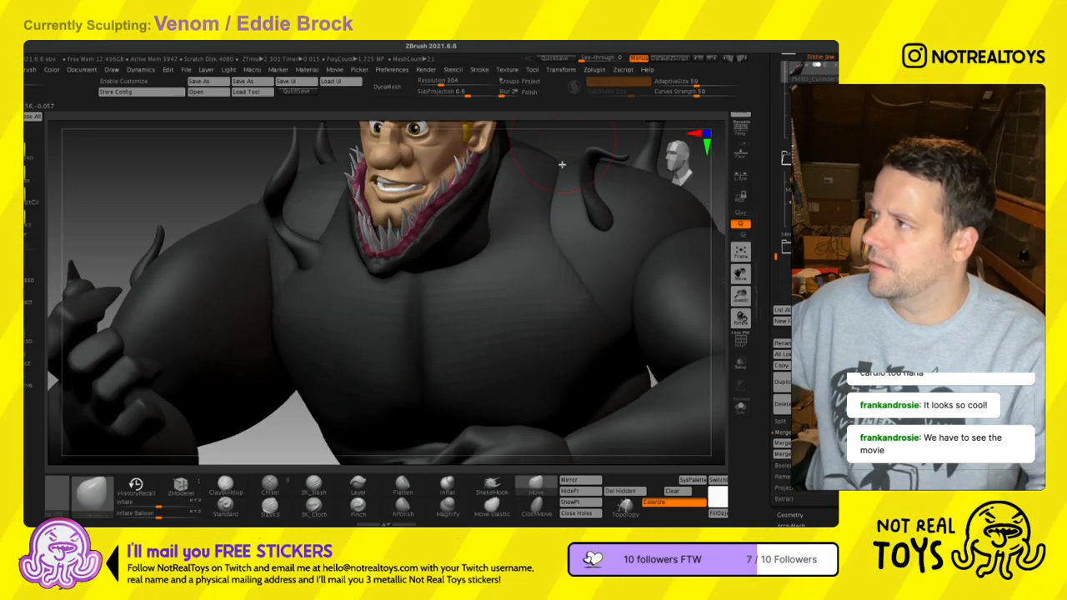
key(shift+f)
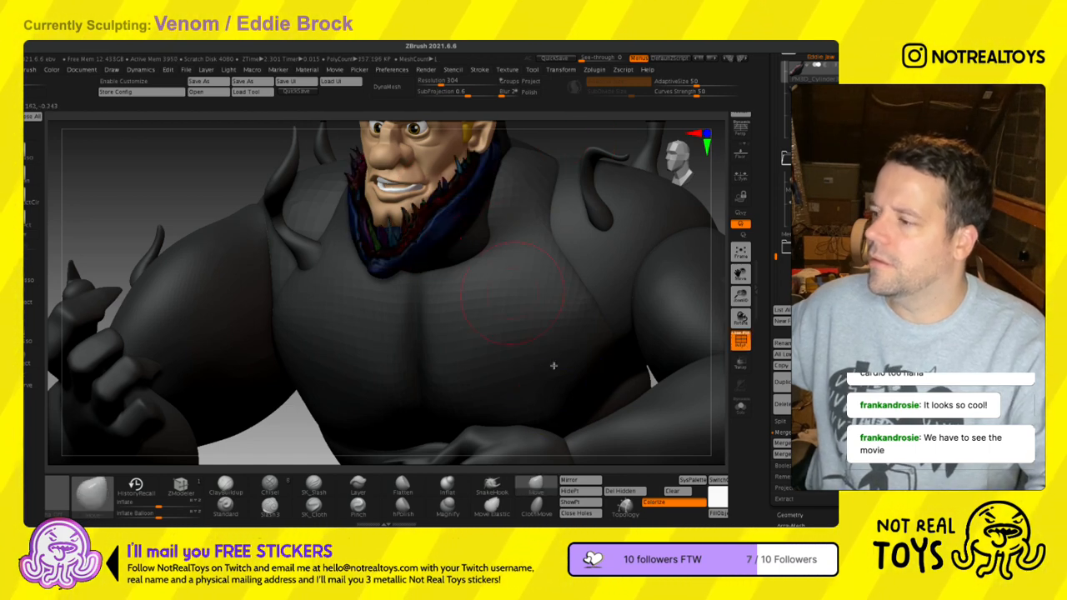
click(743, 410)
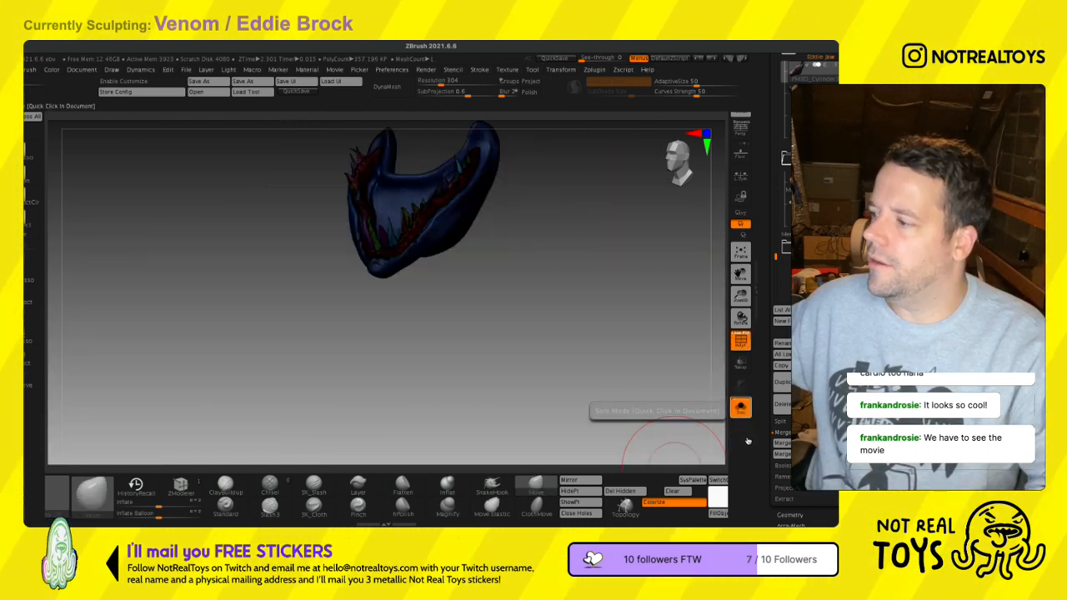
click(744, 411)
- Try moving the polygroup-colored jaw piece forward with the gizmo in side view, and undo the move
right_drag(526, 283, 277, 191)
key(w)
key(q)
key(w)
drag(486, 190, 367, 221)
key(ctrl+z)
key(q)
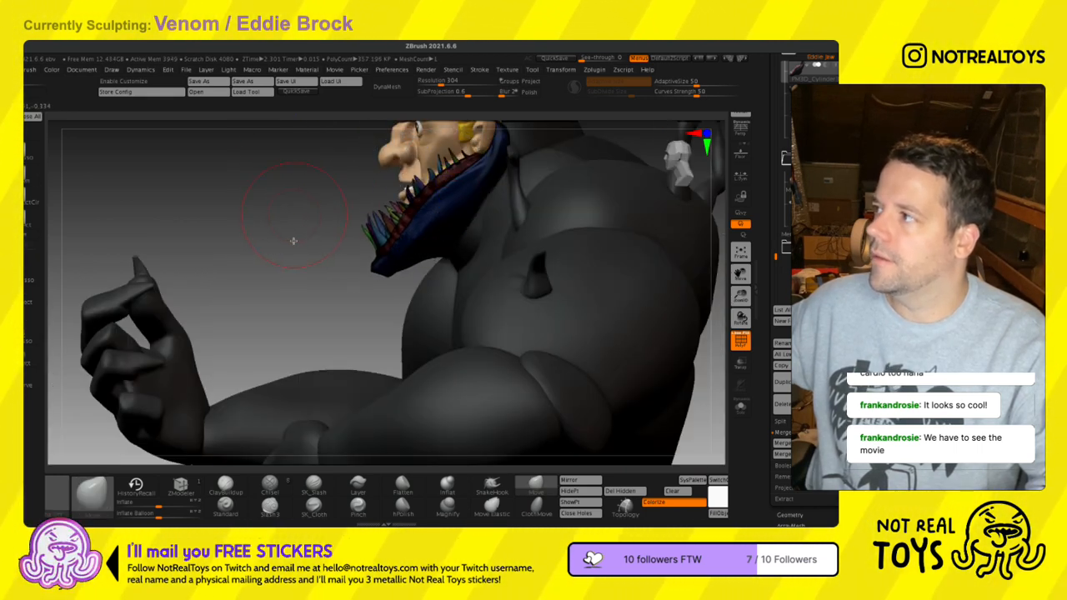
- Hide the polygroup colors and switch to the Move Elastic brush with the symbiote jaw seen from the front
mouse_move(348, 248)
right_down()
mouse_move(471, 186)
mouse_move(477, 222)
right_up()
right_drag(371, 286, 378, 282)
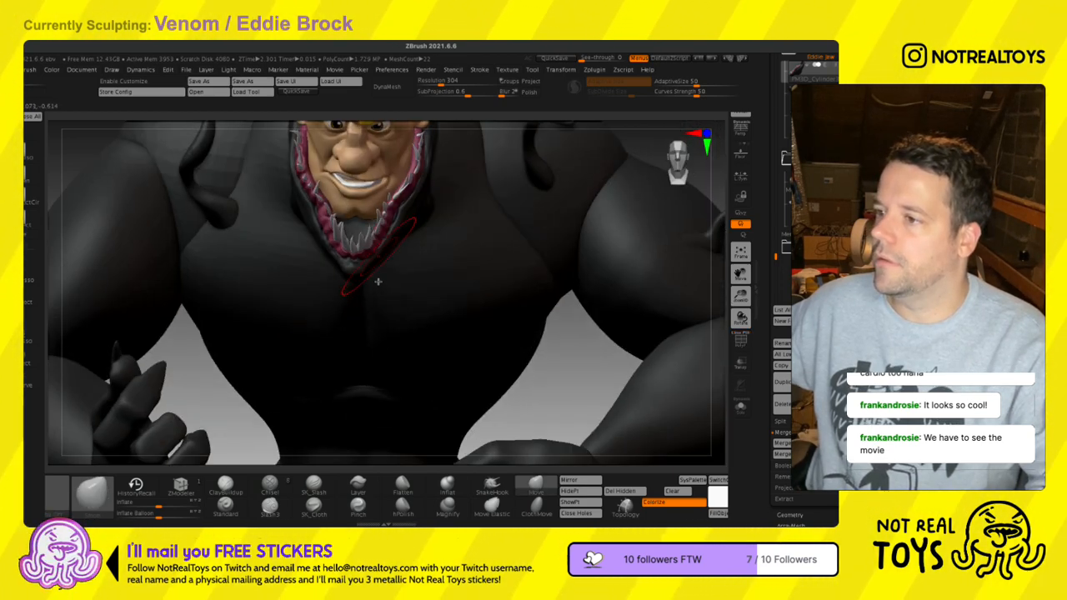
scroll(803, 200, up, 1)
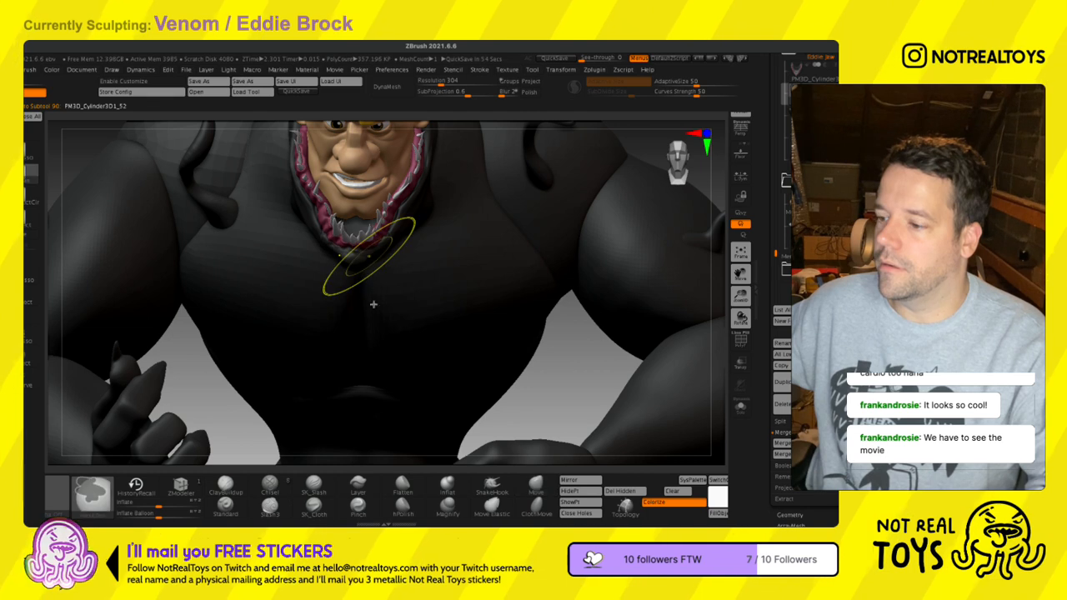
key(b)
key(m)
key(e)
- Examine how the symbiote jaw, gums and teeth sit around Eddie's chin from the front, three-quarter and side views
mouse_move(412, 331)
right_down()
mouse_move(424, 341)
mouse_move(389, 310)
right_up()
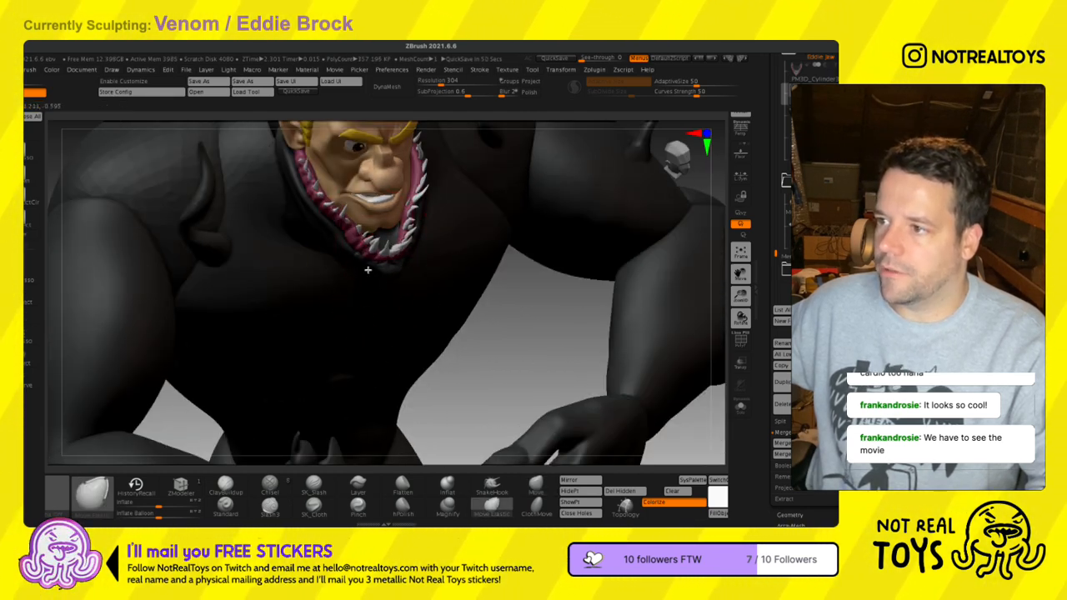
right_drag(364, 262, 325, 219)
ctrl+right_drag(433, 275, 470, 291)
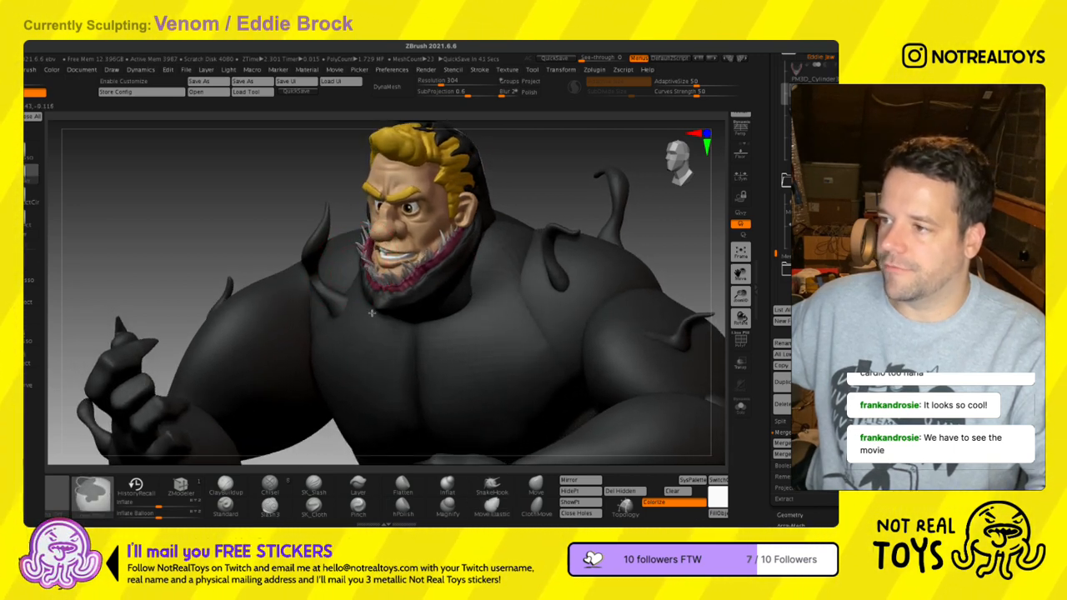
ctrl+right_drag(356, 287, 371, 309)
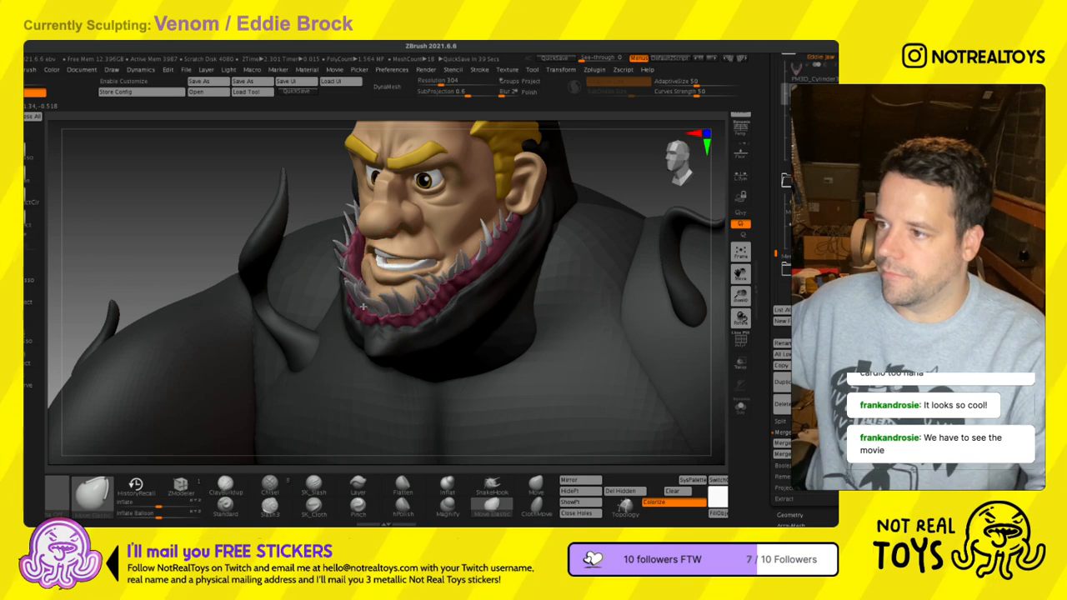
mouse_move(370, 311)
right_down()
mouse_move(350, 302)
mouse_move(345, 209)
mouse_move(353, 235)
mouse_move(412, 273)
mouse_move(427, 344)
mouse_move(401, 323)
mouse_move(410, 325)
mouse_move(385, 327)
right_up()
right_drag(313, 339, 344, 342)
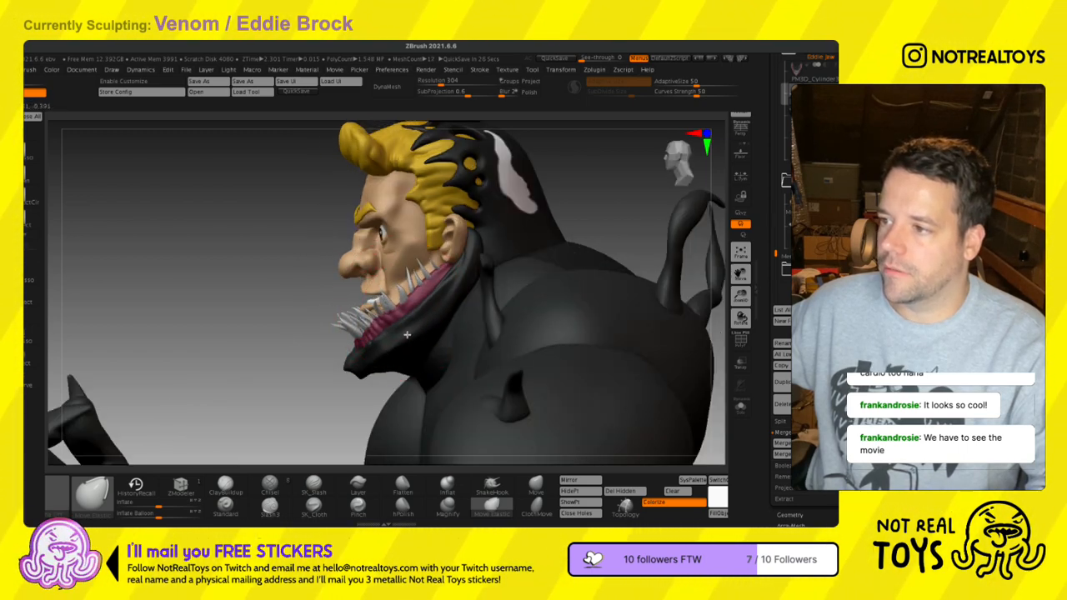
right_drag(408, 335, 371, 361)
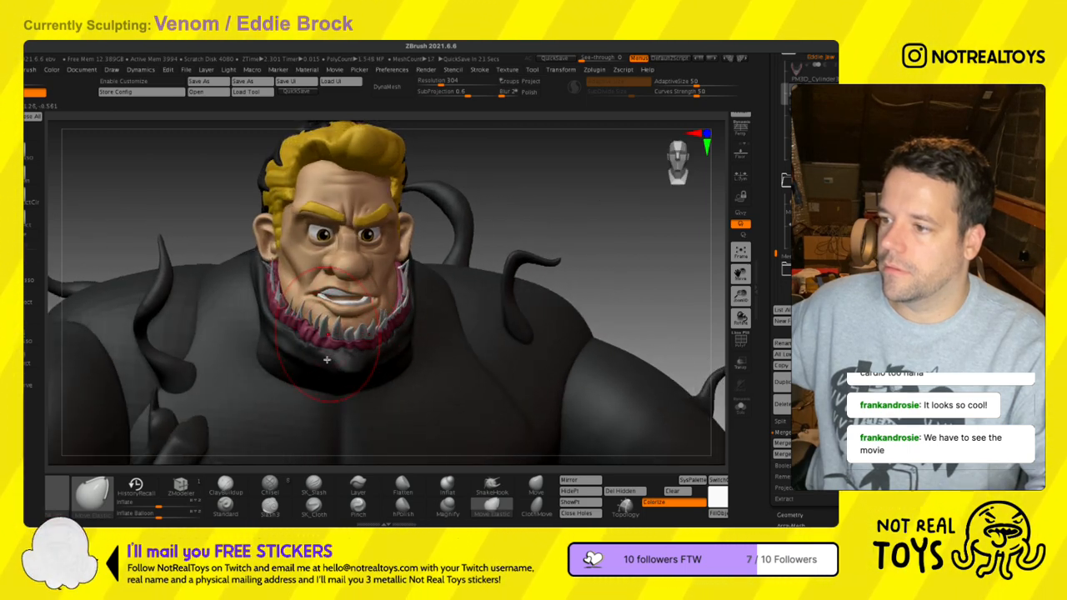
ctrl+right_drag(428, 362, 487, 283)
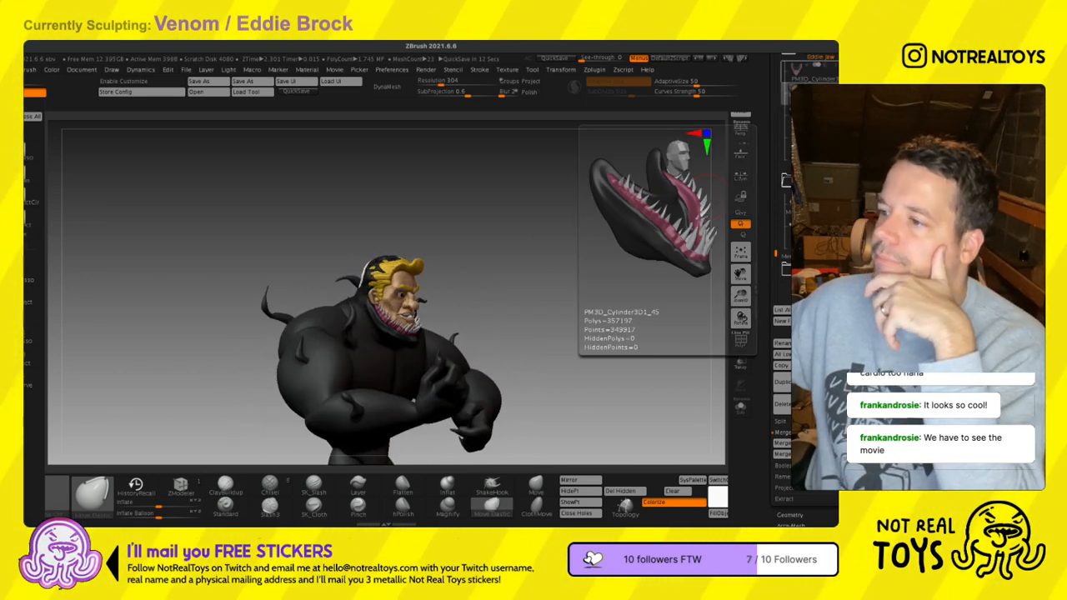
- Compare the PM3D_Cylinder3D1_45 and PM3D_Cylinder3D1_52 jaw versions on the figure, aborting the auto-save in between
click(812, 72)
mouse_move(514, 284)
ctrl+right_down()
mouse_move(507, 353)
mouse_move(527, 339)
mouse_move(298, 384)
ctrl+right_up()
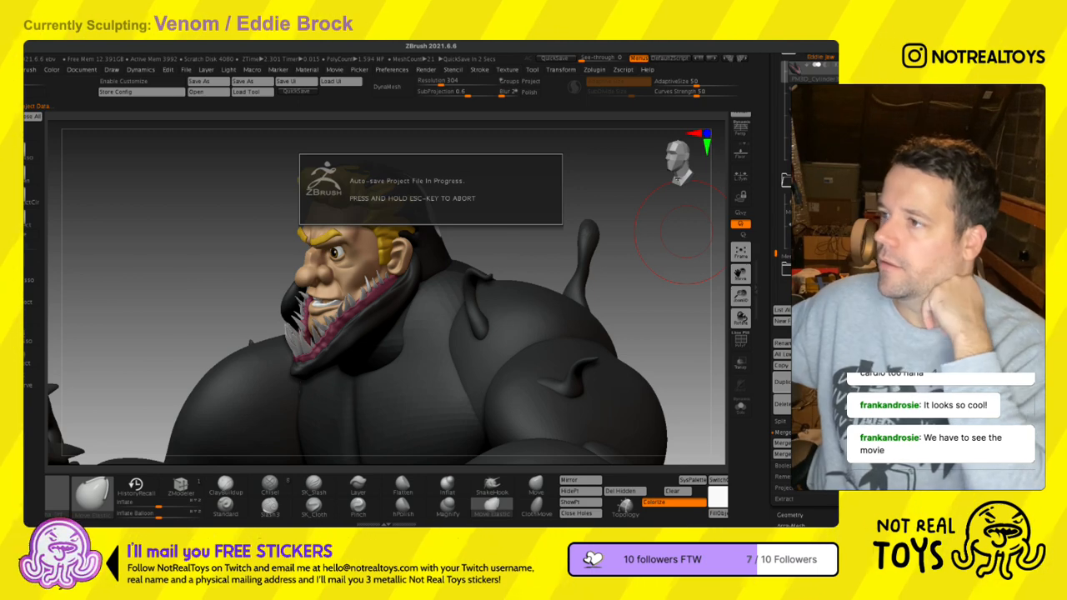
key(Escape)
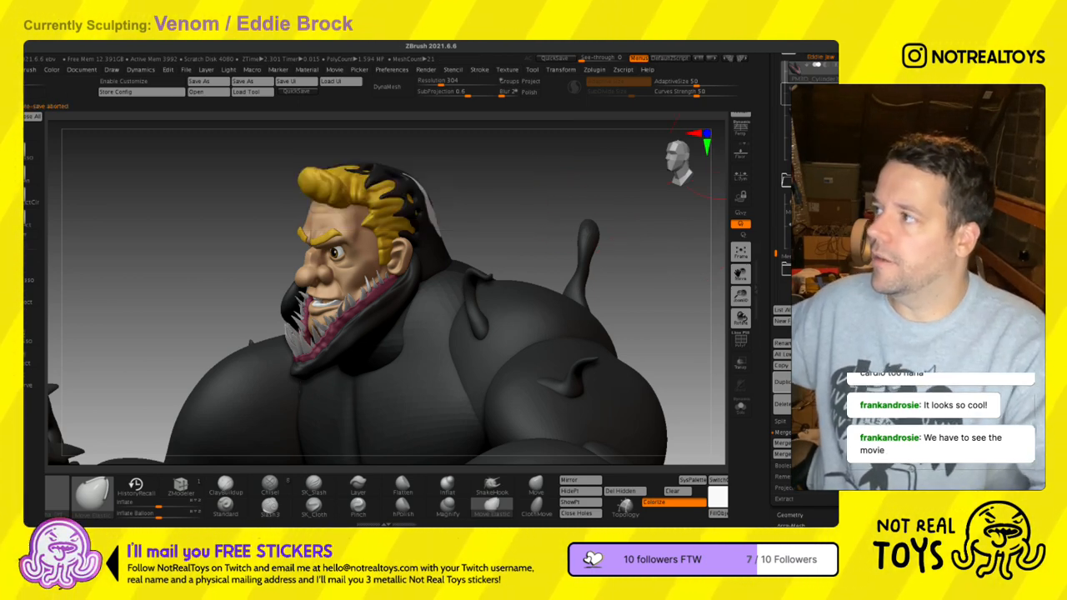
click(810, 94)
- Examine the PM3D_Cylinder3D1_52 jaw against the head and shoulders in profile, three-quarter and wider views
mouse_move(519, 274)
mouse_down()
mouse_move(510, 273)
mouse_move(554, 288)
mouse_up()
drag(496, 305, 413, 294)
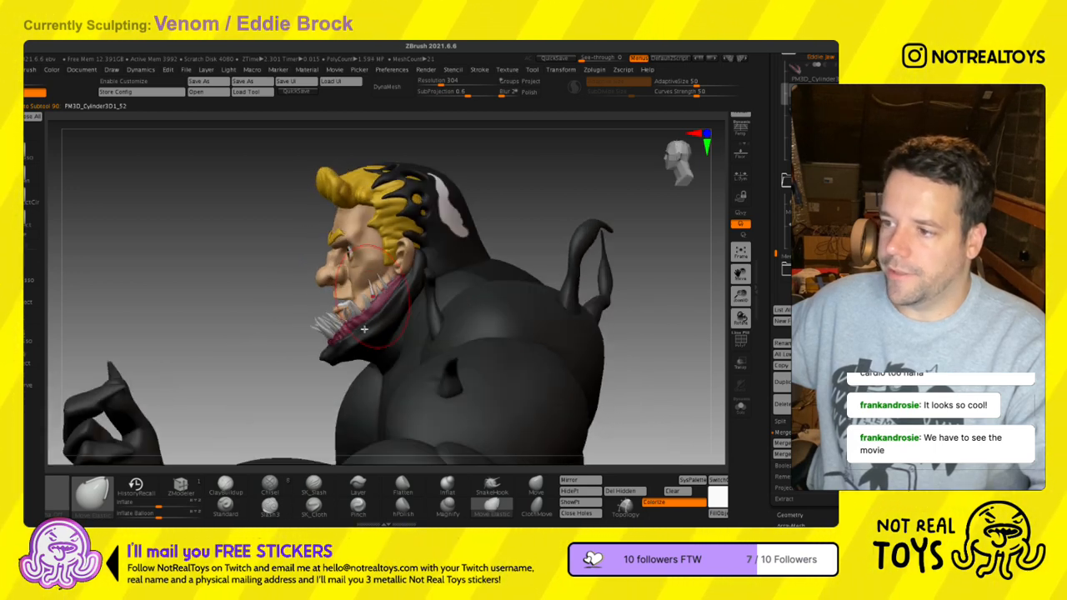
drag(411, 242, 405, 155)
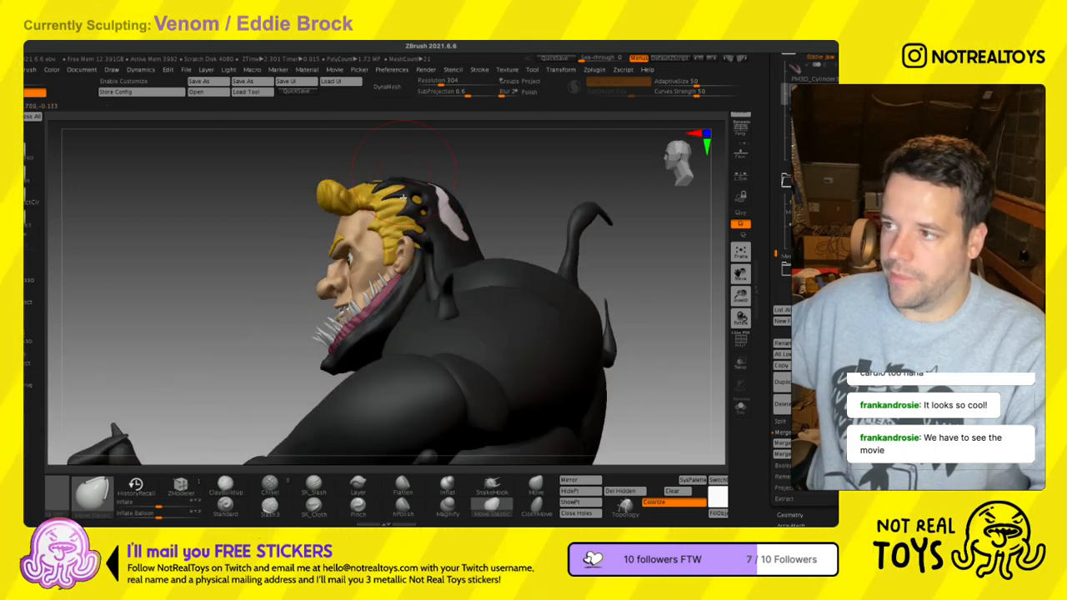
drag(406, 233, 402, 213)
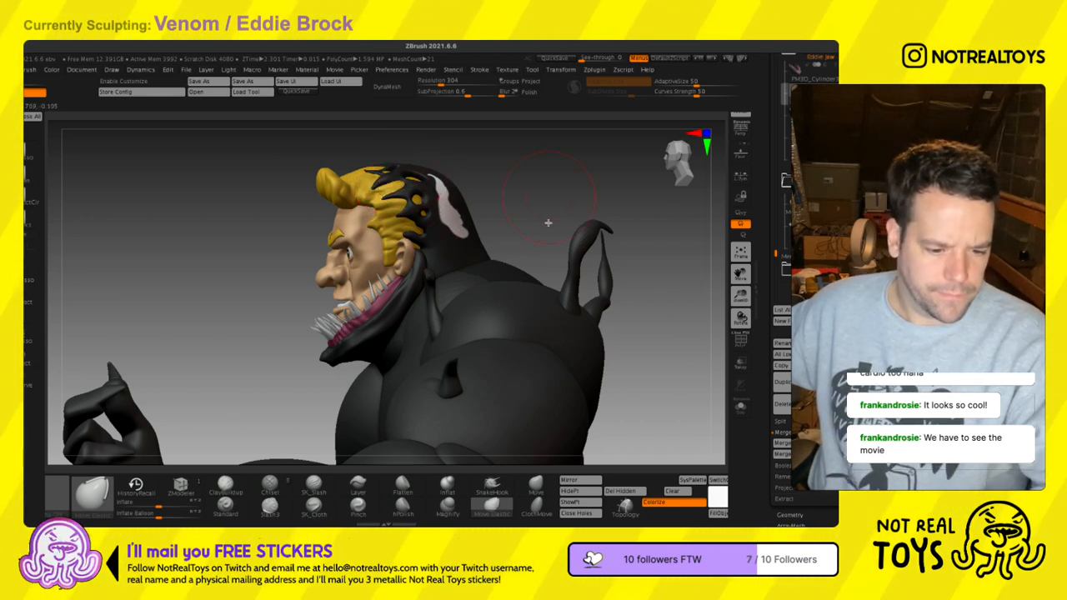
drag(533, 240, 470, 242)
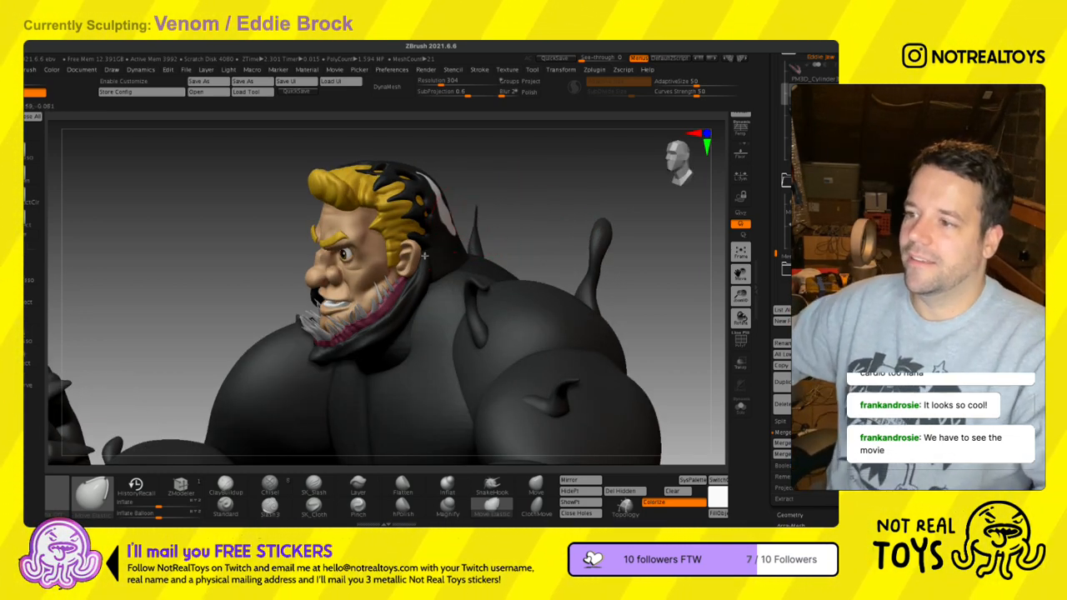
drag(467, 247, 423, 254)
drag(680, 224, 422, 314)
drag(442, 369, 423, 342)
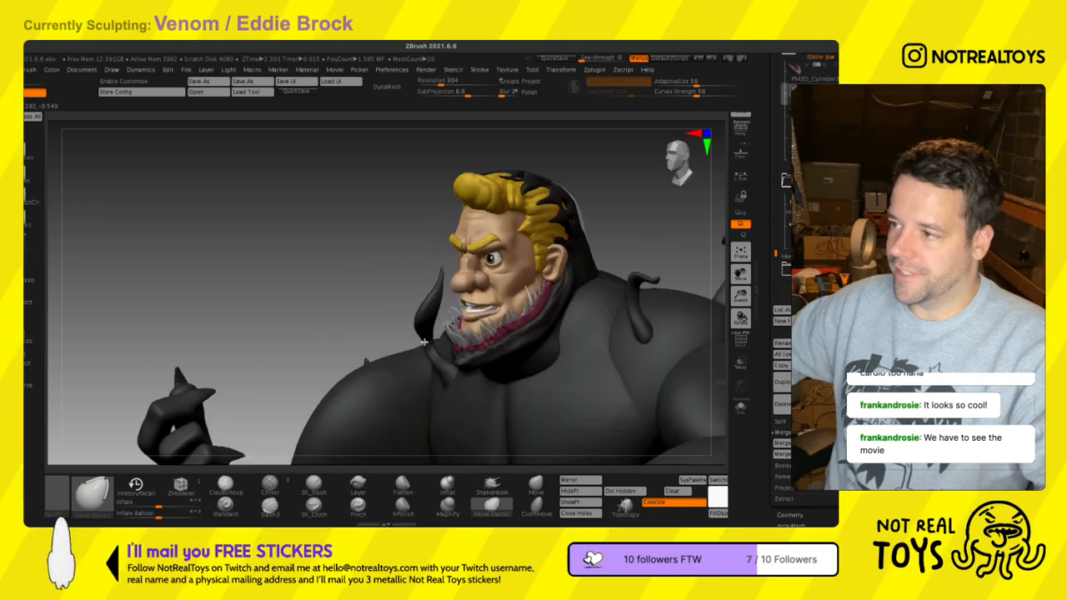
ctrl+right_drag(448, 312, 481, 269)
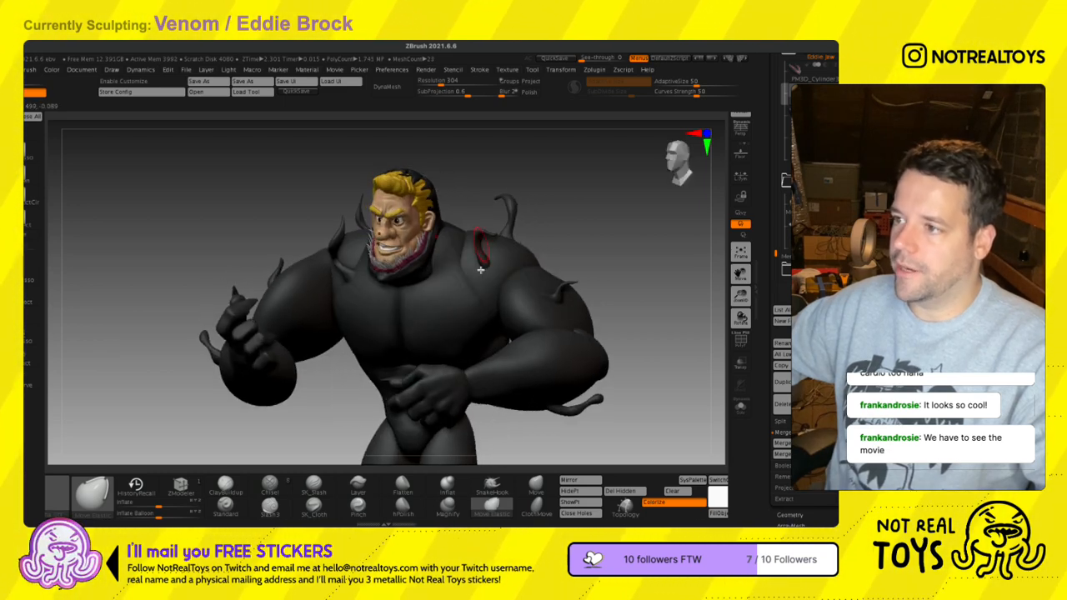
- Save the project
drag(813, 247, 813, 360)
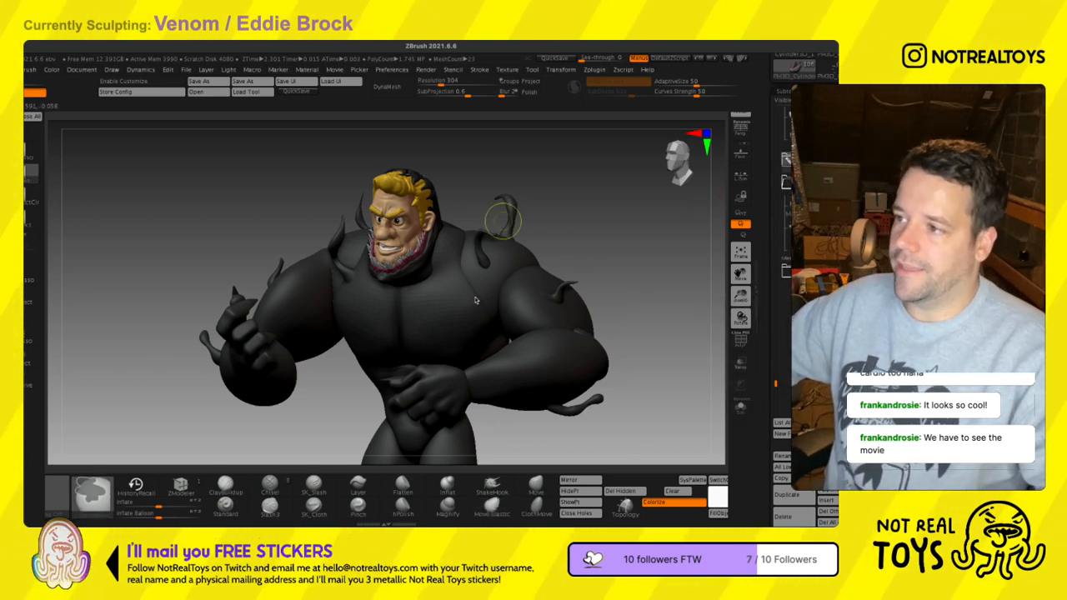
key(ctrl+s)
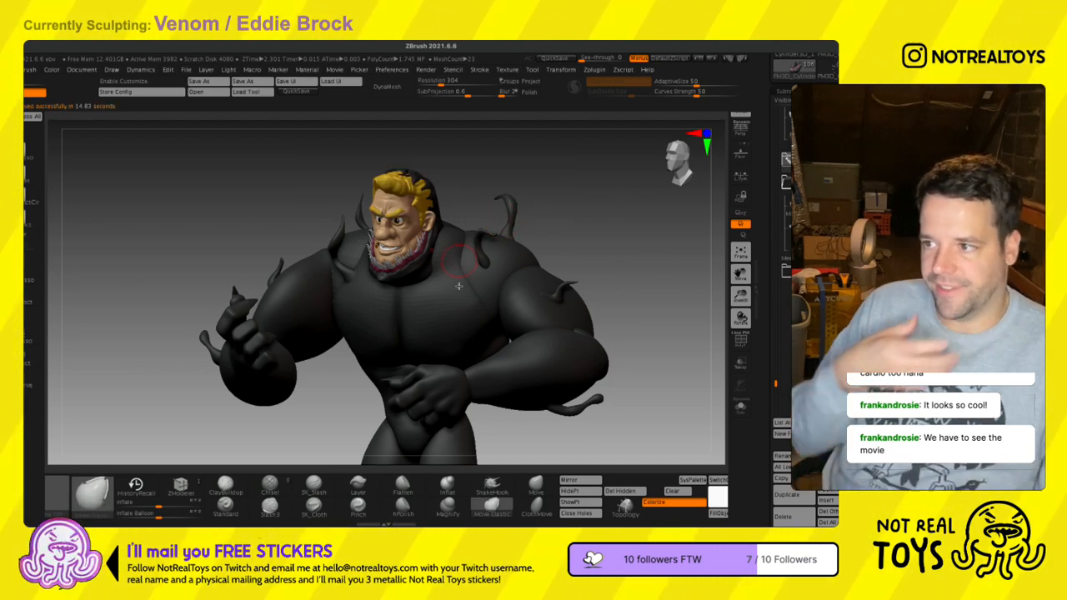
- Isolate the jaw, examine its underside and front, and bring the rest of the figure back
mouse_move(410, 279)
ctrl+right_down()
mouse_move(422, 415)
mouse_move(378, 302)
mouse_move(400, 293)
mouse_move(375, 286)
ctrl+right_up()
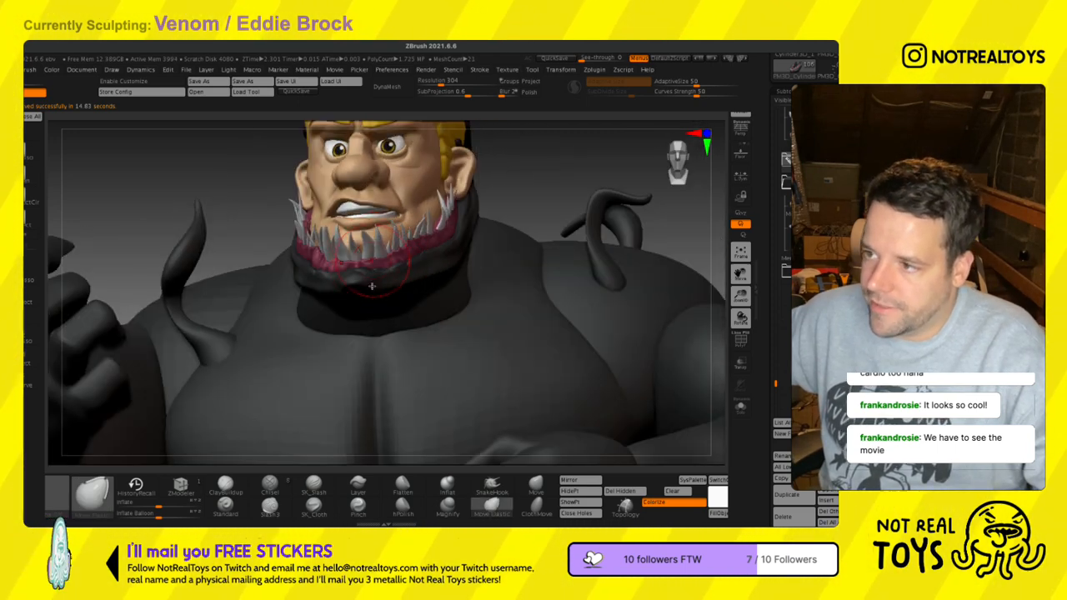
click(740, 407)
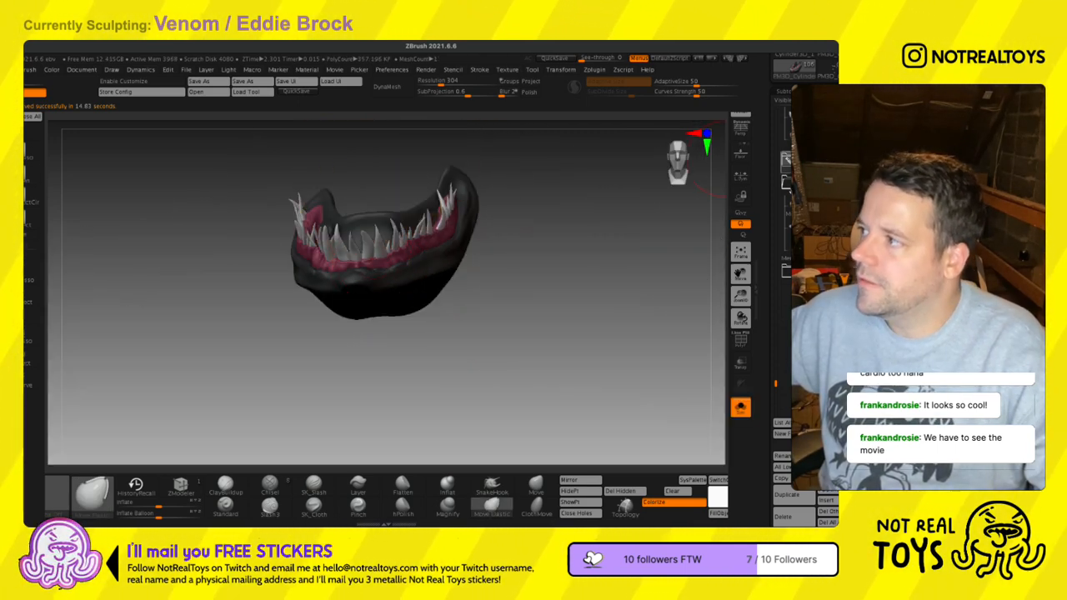
right_drag(442, 325, 335, 326)
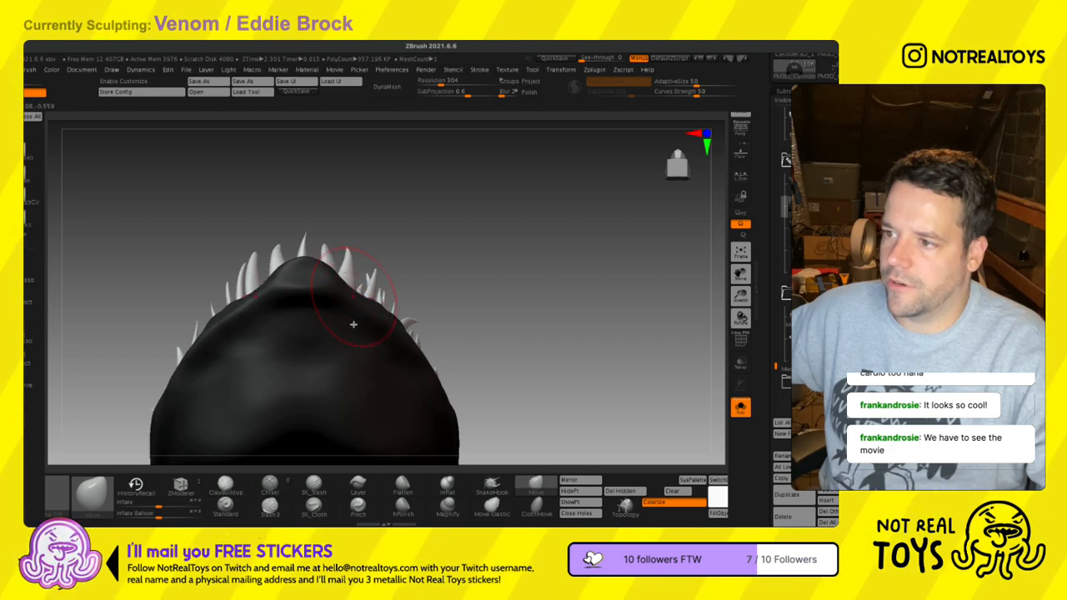
right_drag(353, 328, 323, 335)
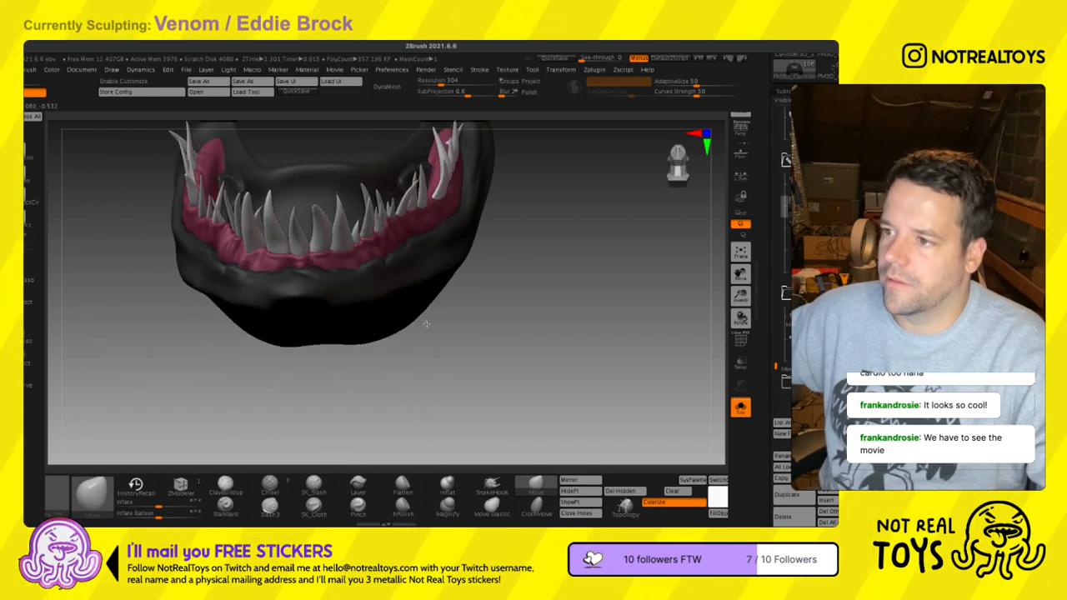
click(740, 408)
- Check the neck with the jaw hidden by switching to PM3D_Cylinder3D1_6, and return to the PM3D_Cylinder3D1_52 jaw
right_drag(374, 289, 379, 361)
click(821, 382)
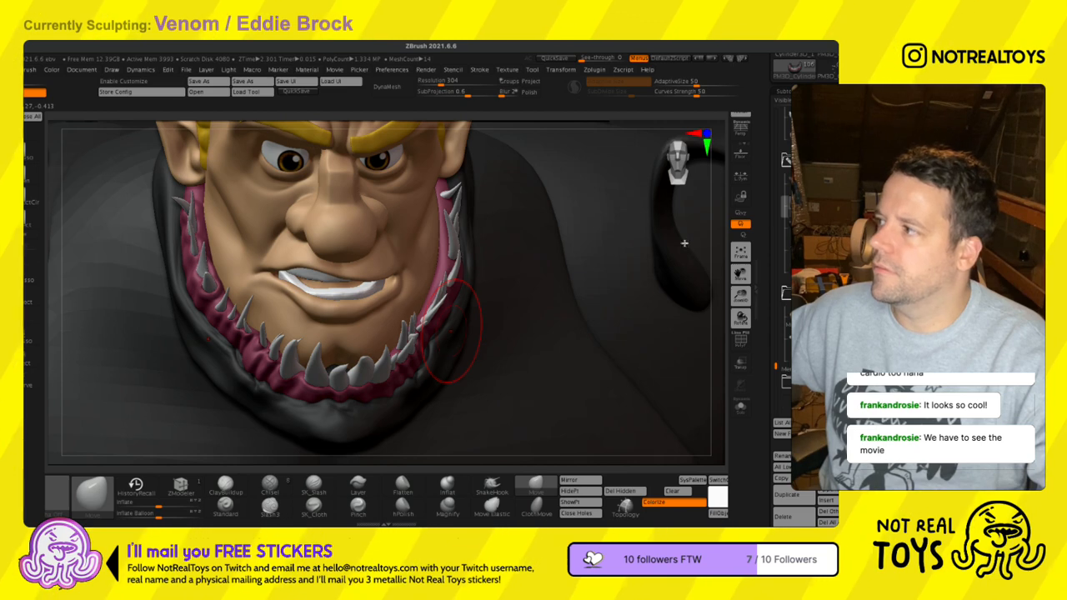
right_drag(684, 243, 654, 233)
click(813, 274)
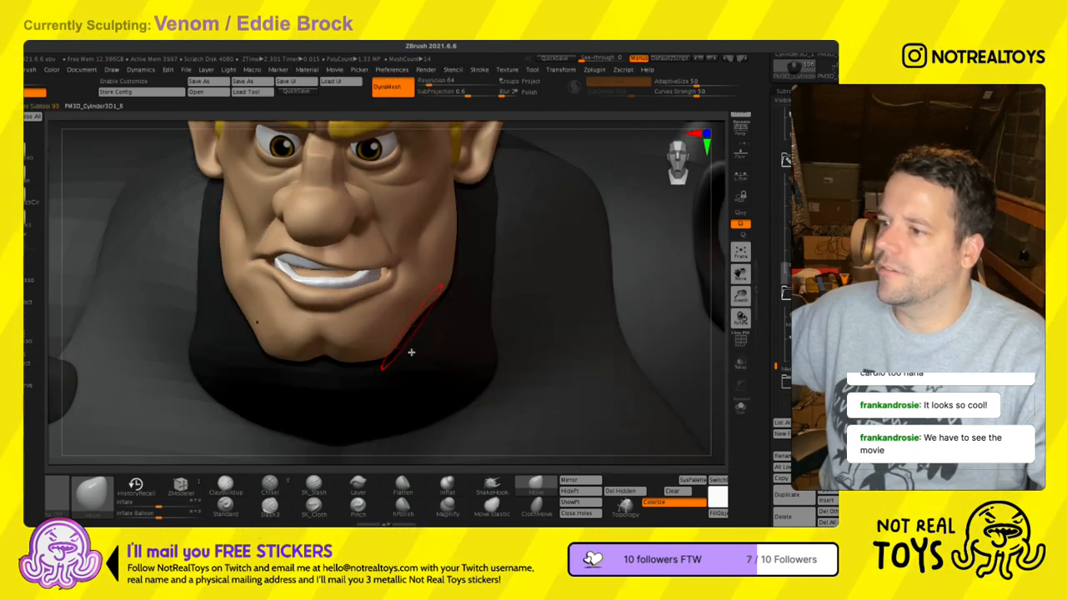
right_drag(400, 319, 396, 309)
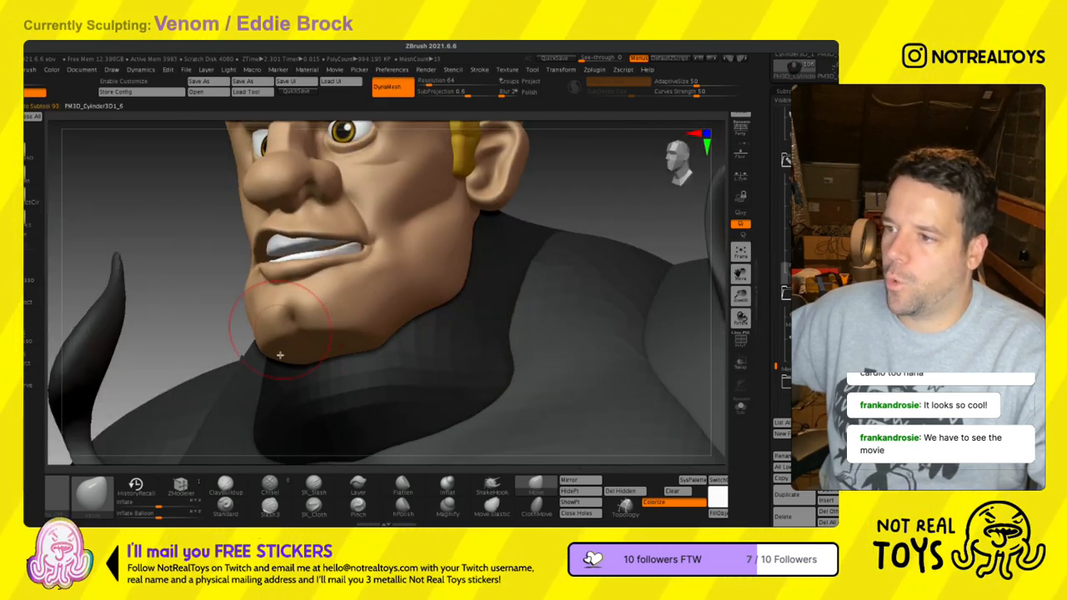
right_drag(329, 340, 329, 352)
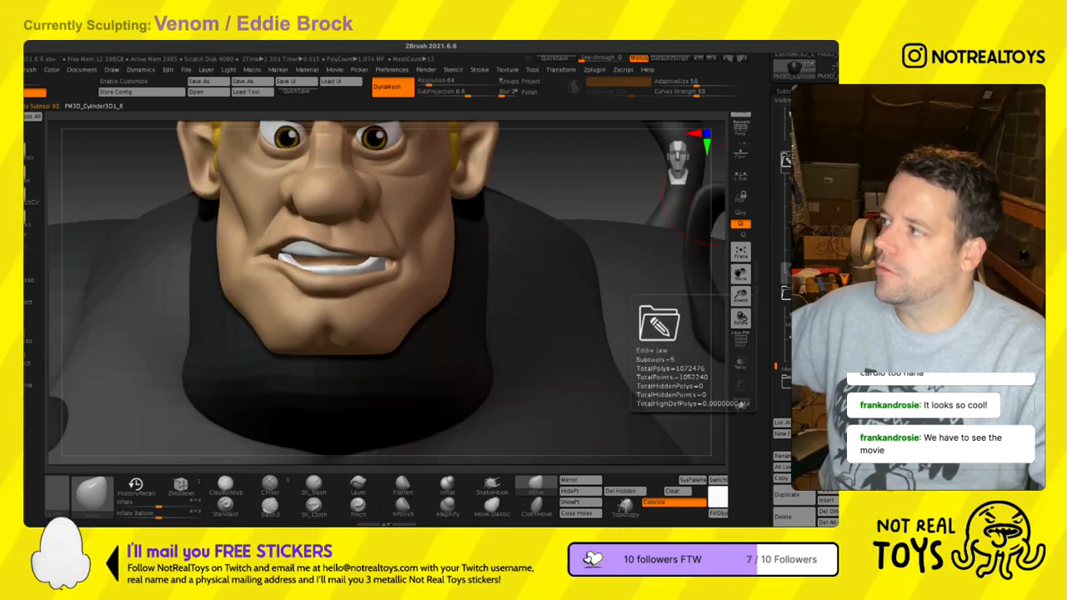
key(f)
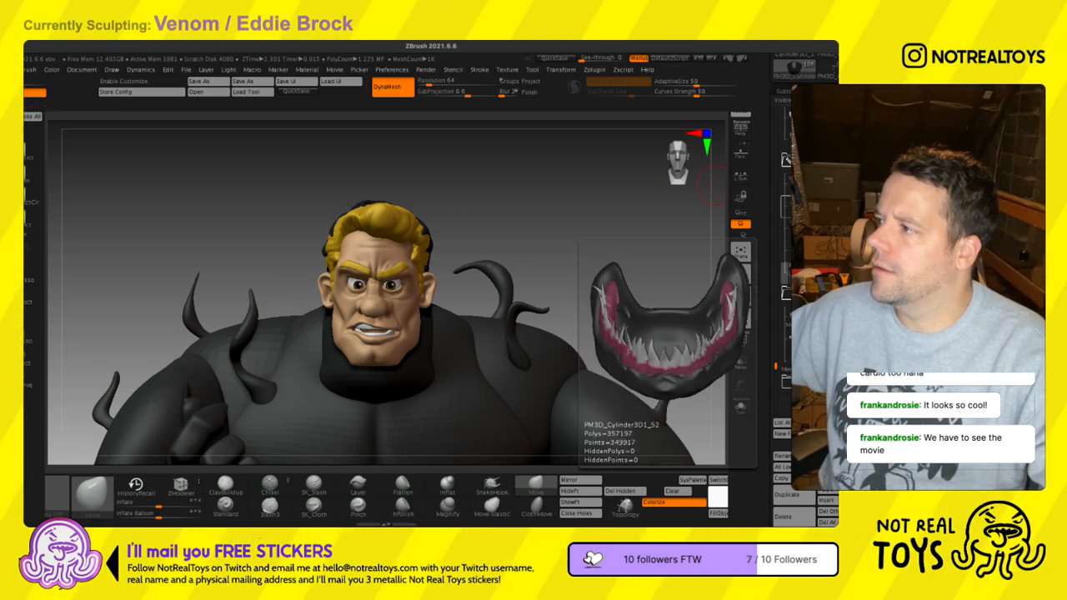
click(786, 206)
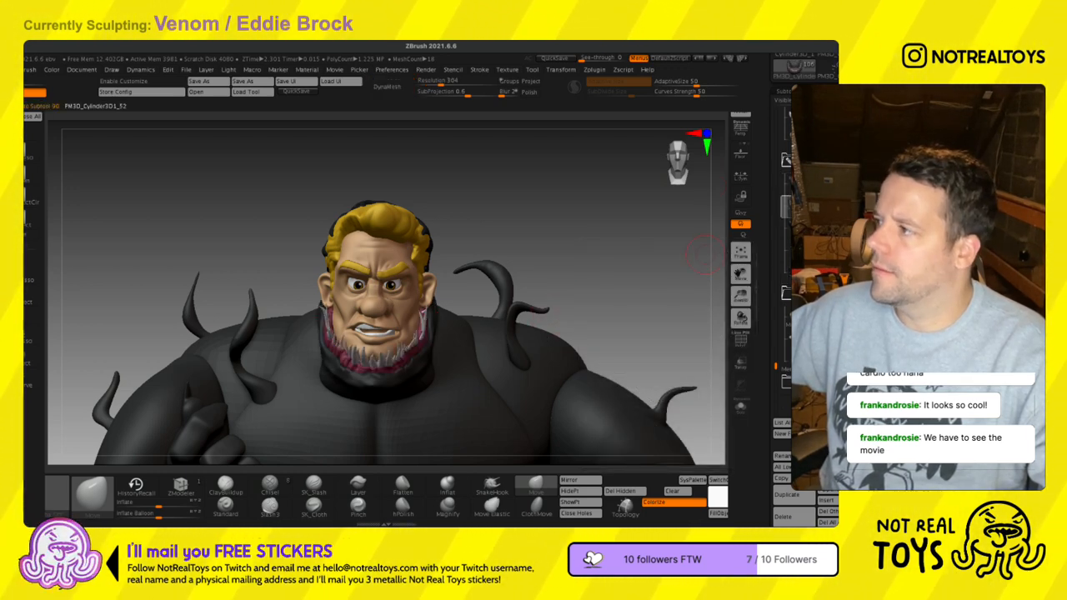
- Isolate the jaw and smooth the underside of its chin with the Move and Smooth brushes
right_drag(407, 409, 406, 446)
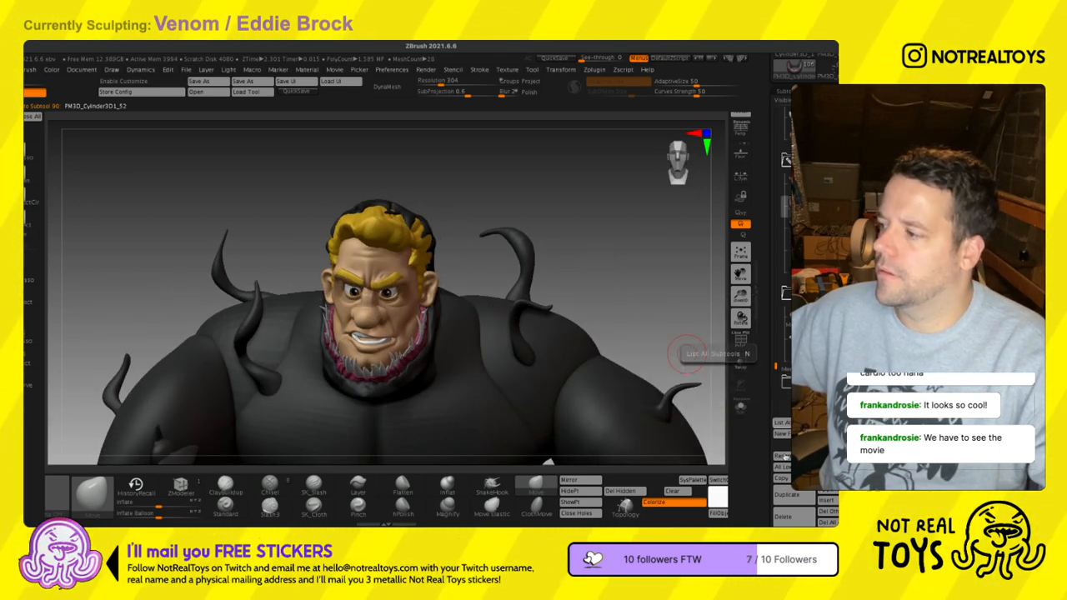
click(742, 408)
right_drag(385, 392, 364, 234)
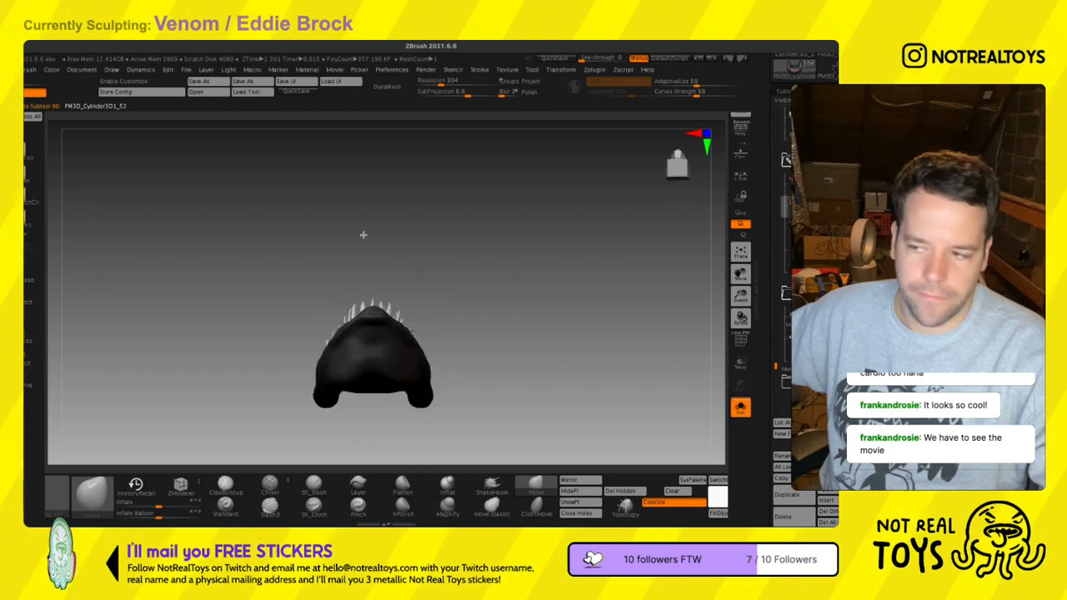
mouse_move(360, 377)
alt+right_down()
mouse_move(369, 362)
mouse_move(377, 419)
alt+right_up()
mouse_move(350, 336)
mouse_down()
mouse_move(343, 330)
mouse_move(369, 317)
mouse_up()
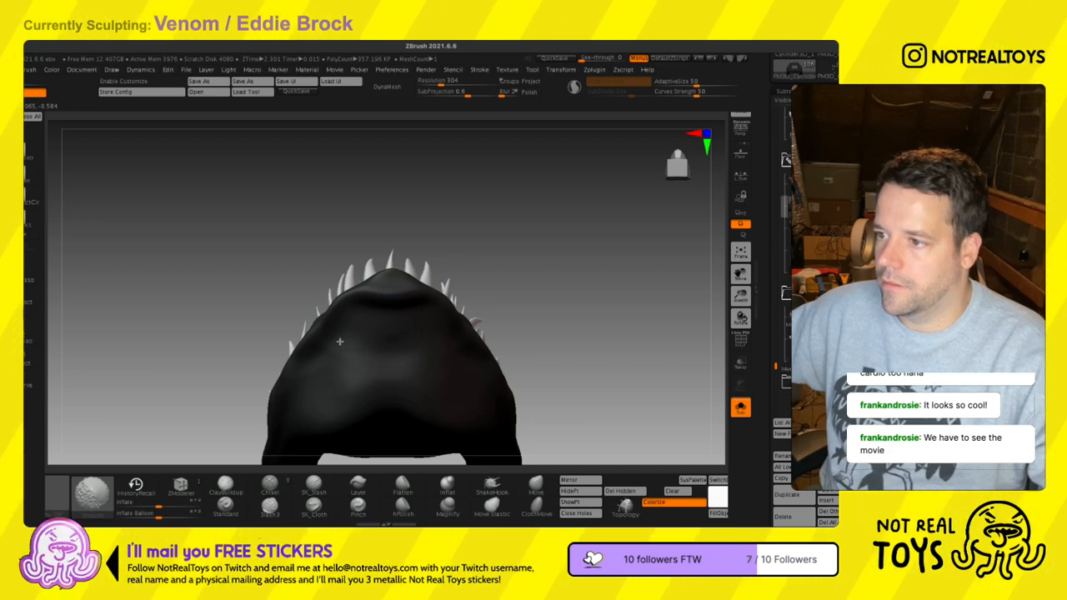
shift+drag(340, 341, 336, 358)
- Refine the front and lower edge of the jaw's chin with Move and hPolish, adjusting the brush size between strokes
mouse_move(390, 346)
right_down()
mouse_move(391, 409)
mouse_move(425, 298)
right_up()
key(shift)
key(s)
drag(383, 302, 367, 294)
key(s)
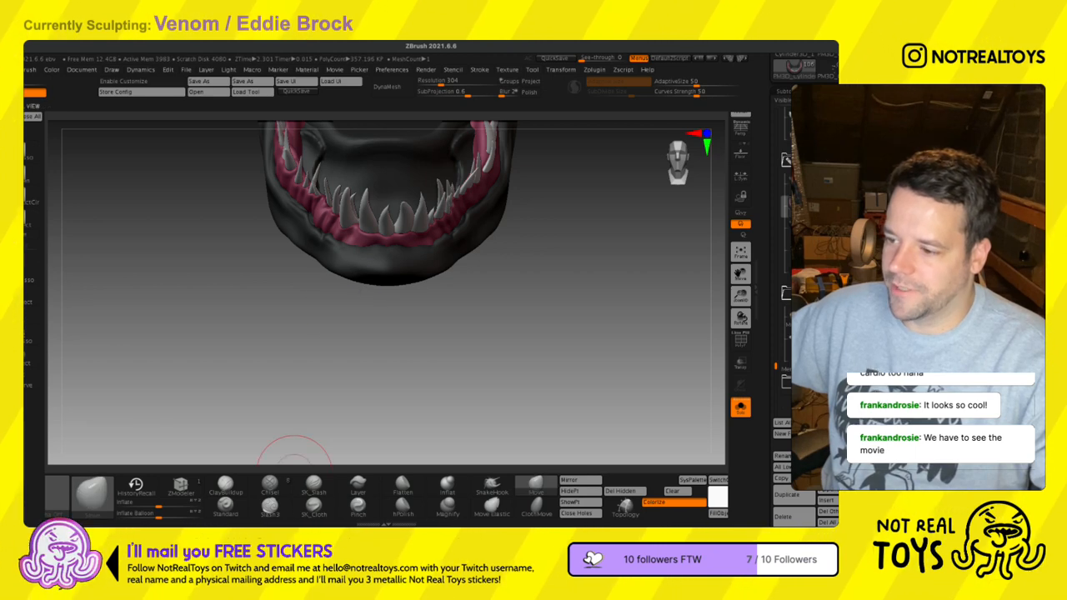
drag(369, 333, 350, 286)
mouse_move(369, 311)
right_down()
mouse_move(395, 317)
mouse_move(374, 326)
right_up()
key(s)
key(s)
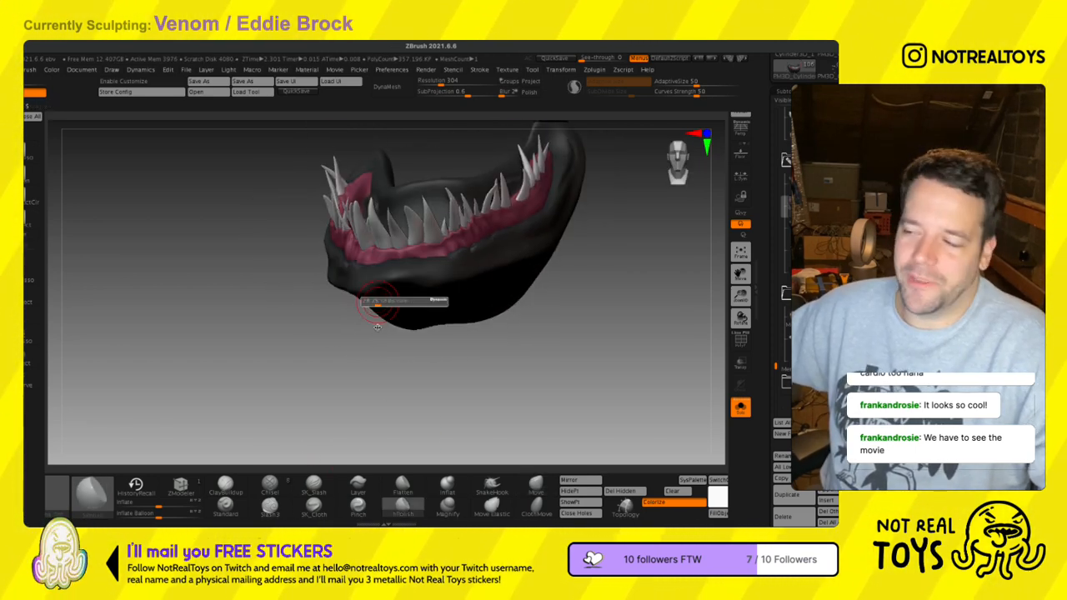
- Leave Solo mode and check the refined jaw on the full figure from the front
click(741, 408)
mouse_move(538, 241)
ctrl+right_down()
mouse_move(537, 219)
mouse_move(484, 315)
mouse_move(495, 318)
ctrl+right_up()
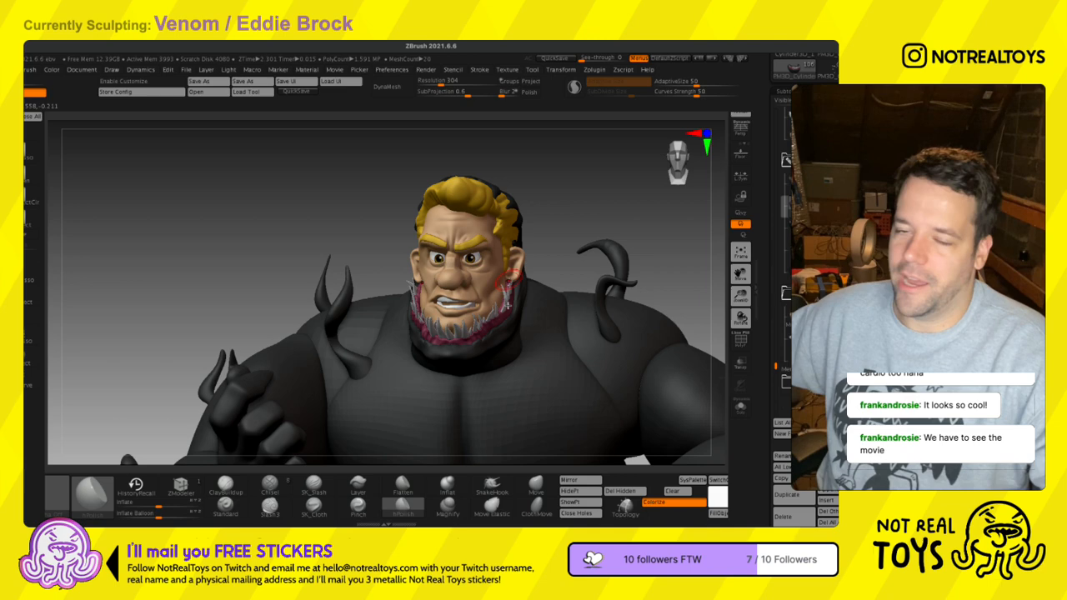
right_drag(495, 317, 496, 319)
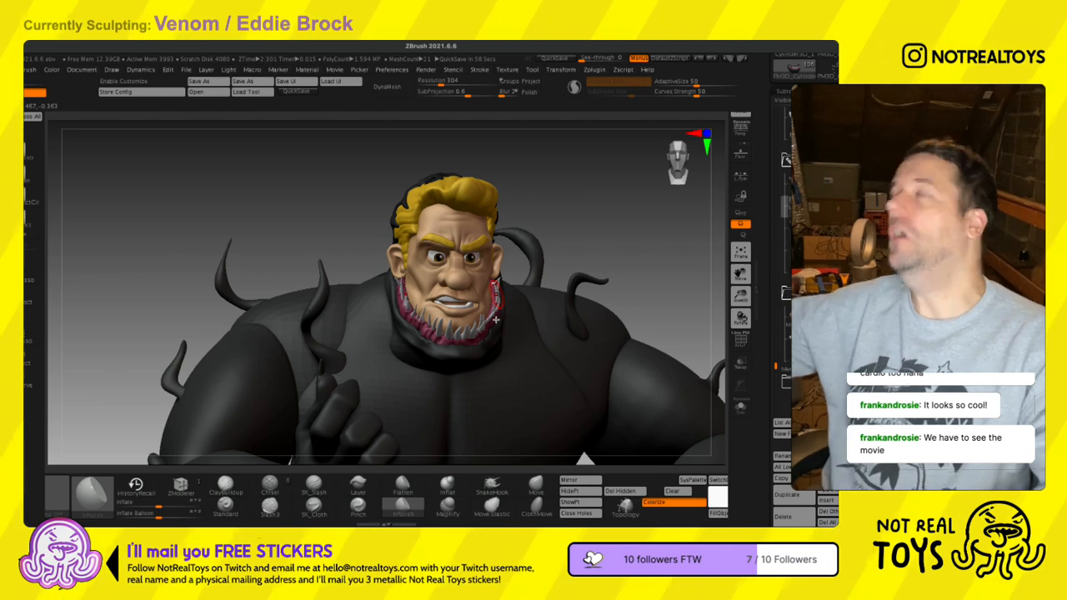
- Select the symbiote hood at the back of the head and create its polygroups from the polypaint
drag(557, 292, 539, 293)
mouse_move(651, 304)
mouse_down()
mouse_move(641, 320)
mouse_move(580, 333)
mouse_move(566, 266)
mouse_move(634, 280)
mouse_move(576, 284)
mouse_move(564, 256)
mouse_move(621, 261)
mouse_up()
alt+click(618, 271)
ctrl+right_drag(557, 233, 573, 366)
alt+right_drag(550, 238, 567, 252)
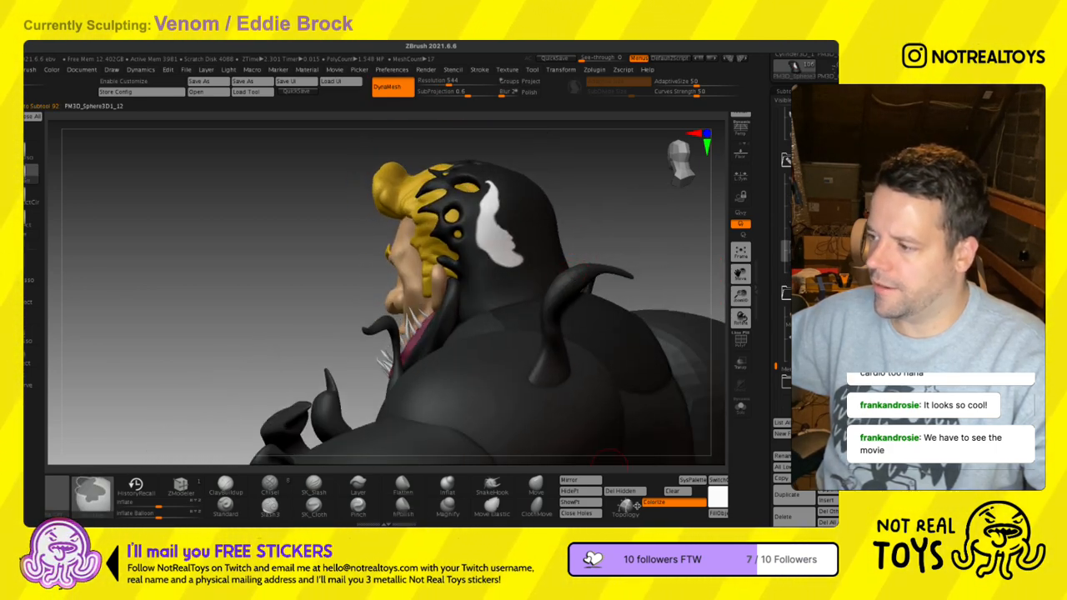
drag(637, 506, 341, 504)
key(shift+f)
key(shift+f)
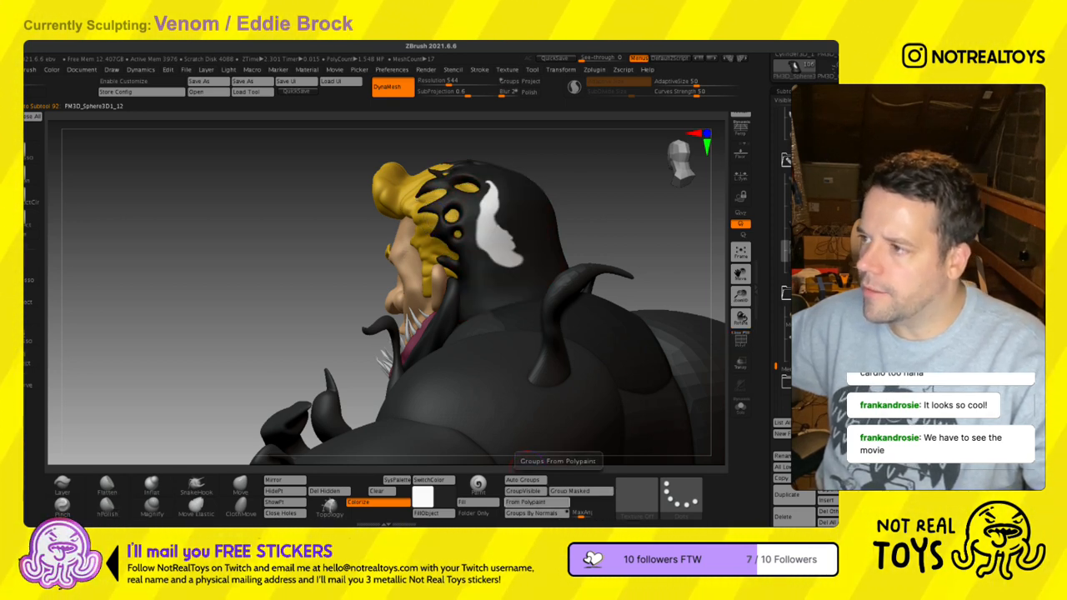
key(shift+f)
click(534, 503)
key(shift+f)
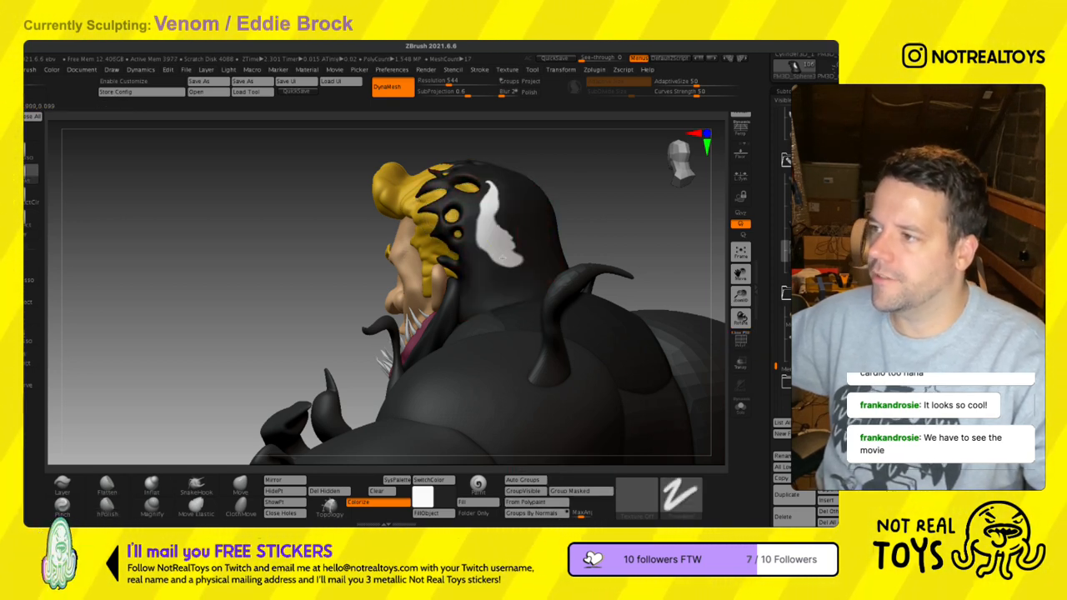
- Examine the boundary of the white eye patch's polygroup on the side of the hood, with polyframe on and off
scroll(503, 258, up, 5)
key(shift+f)
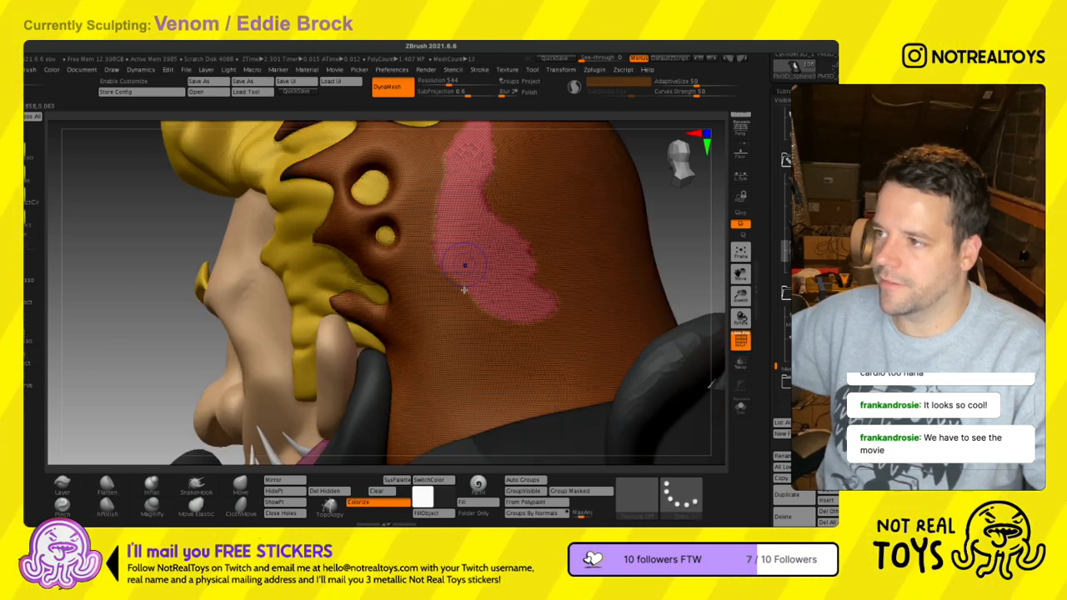
key(shift+f)
scroll(468, 280, down, 5)
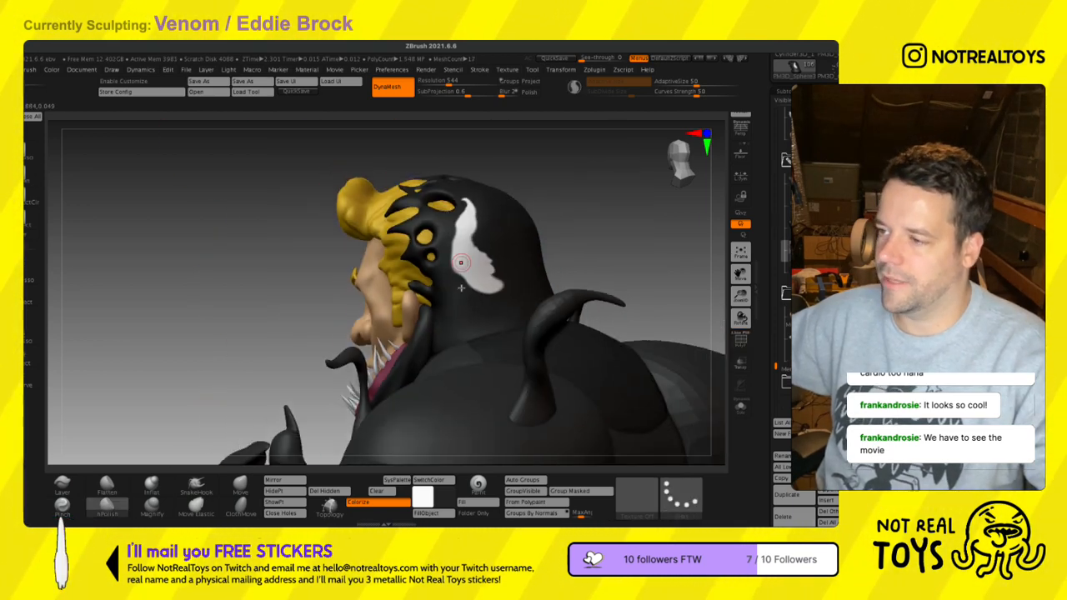
key(shift+f)
scroll(474, 283, up, 5)
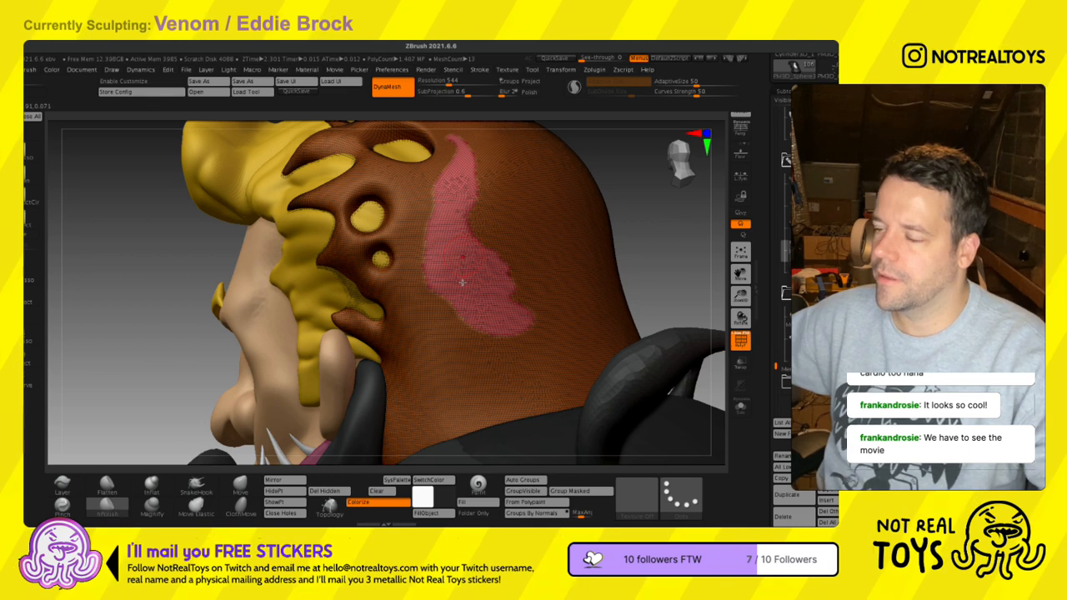
key(shift+f)
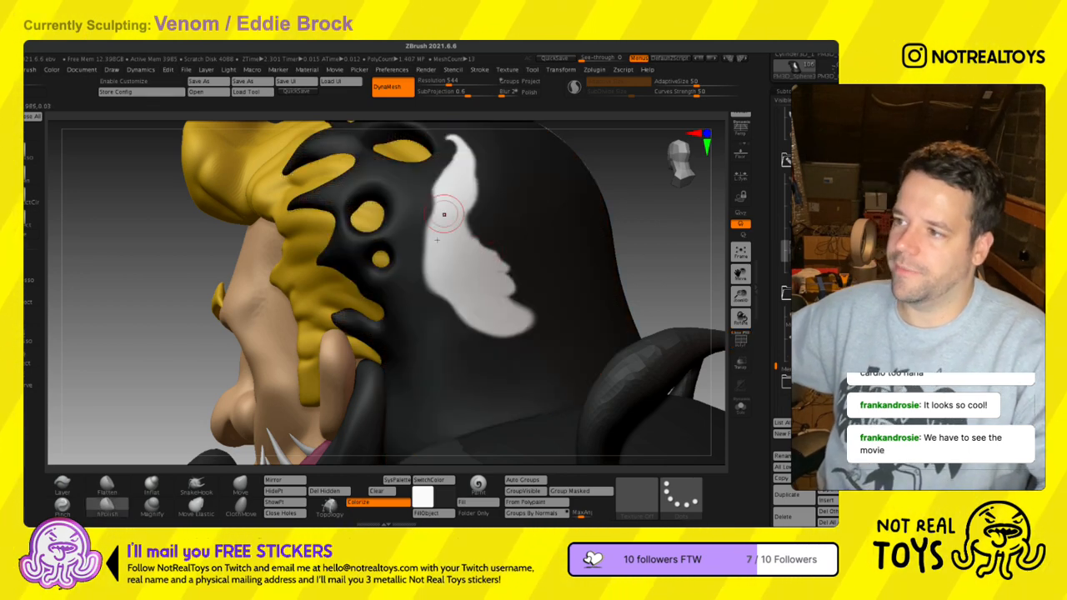
- Isolate the eye patch polygroup to inspect its edge, and restore the visibility of the full hood
ctrl+shift+click(469, 266)
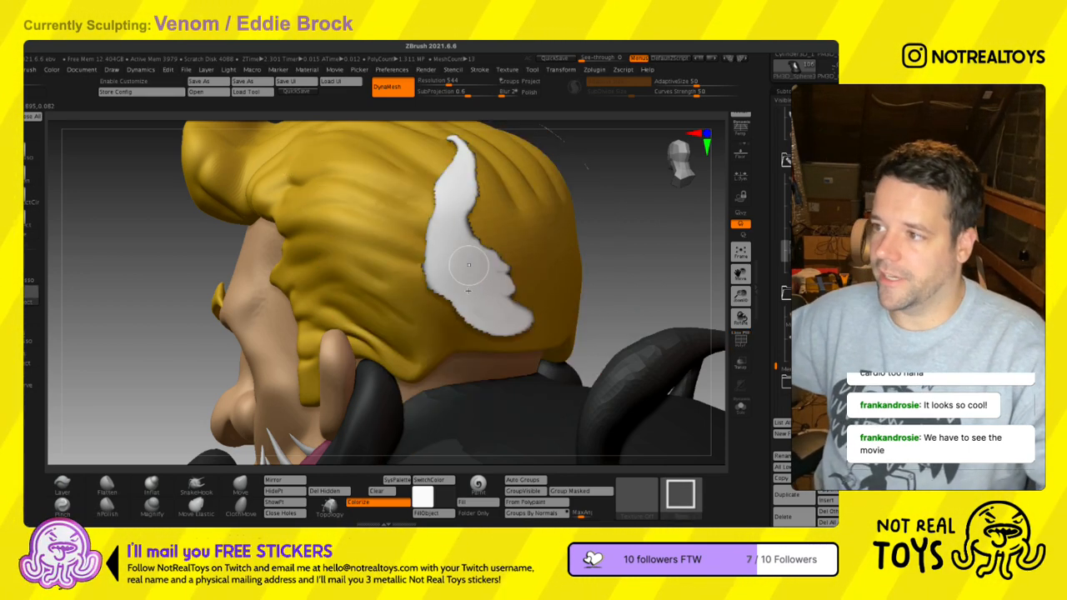
mouse_move(479, 298)
ctrl+right_down()
mouse_move(479, 257)
mouse_move(435, 261)
mouse_move(489, 292)
ctrl+right_up()
ctrl+shift+click(488, 291)
key(ctrl+z)
key(ctrl+z)
key(ctrl+z)
key(ctrl+z)
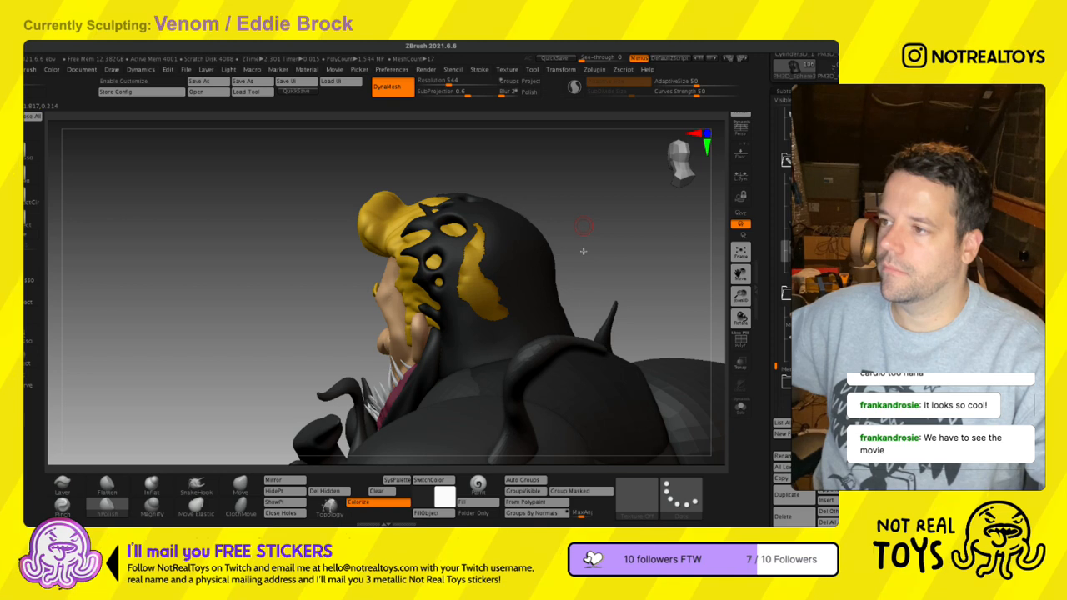
key(ctrl+z)
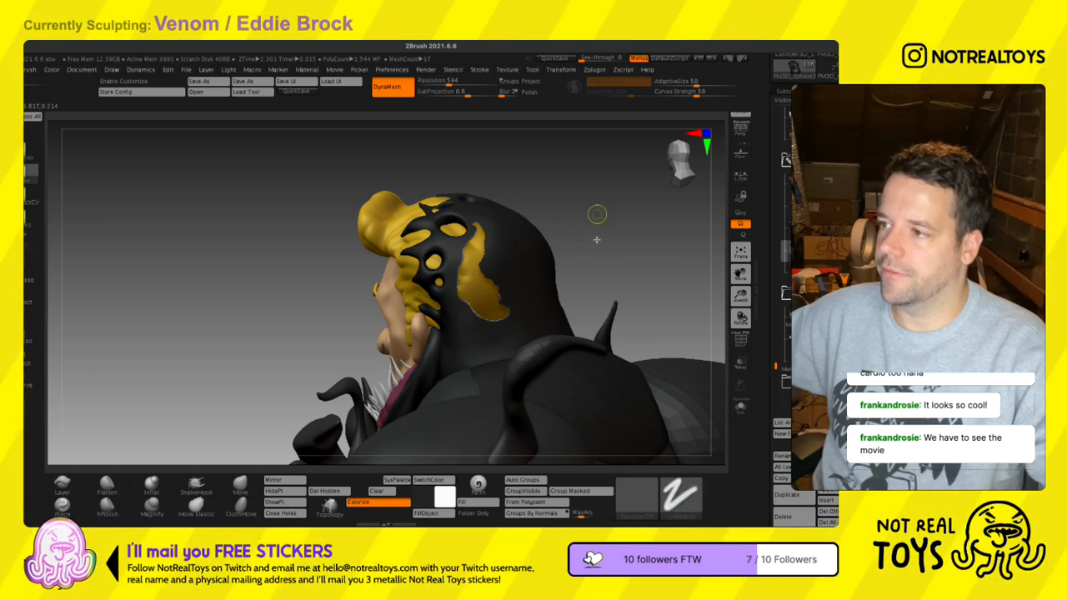
key(ctrl+shift+z)
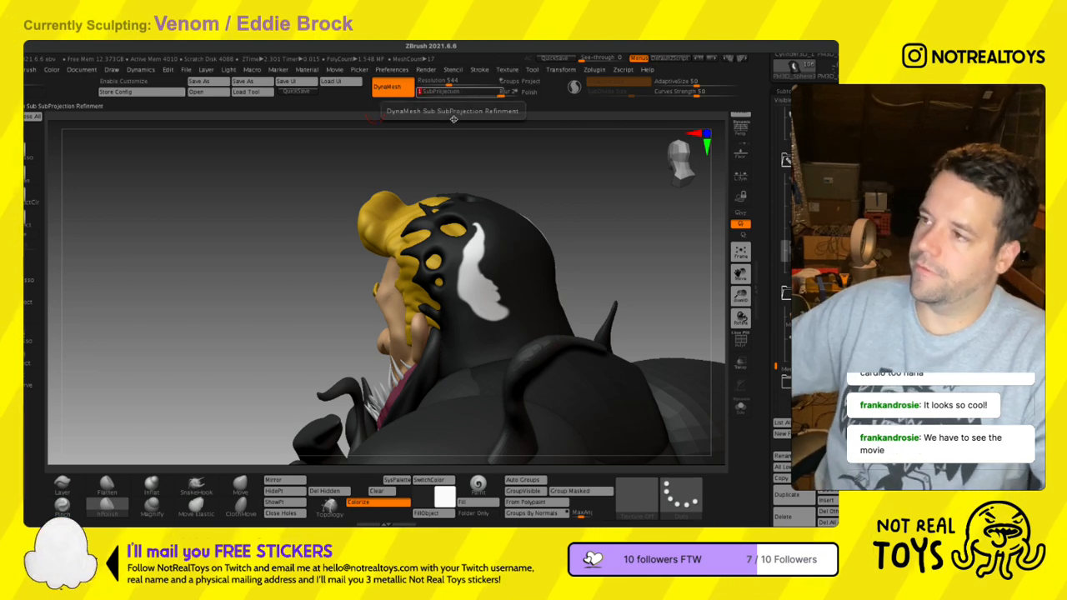
- Remesh the hood with DynaMesh at resolution 1000 and SubProjection 1
key(shift+f)
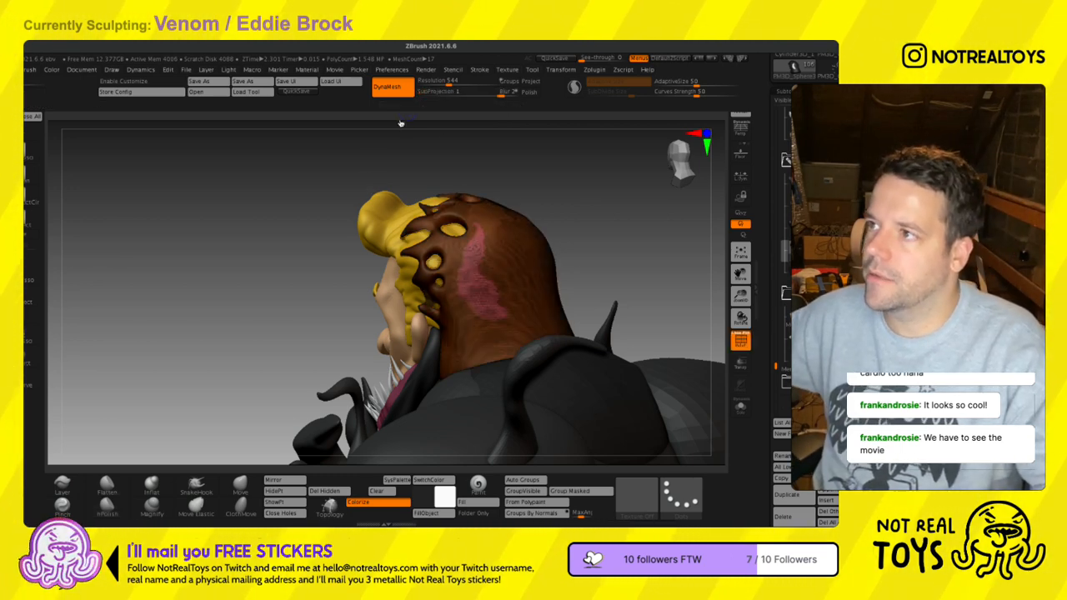
key(shift+f)
key(shift+f)
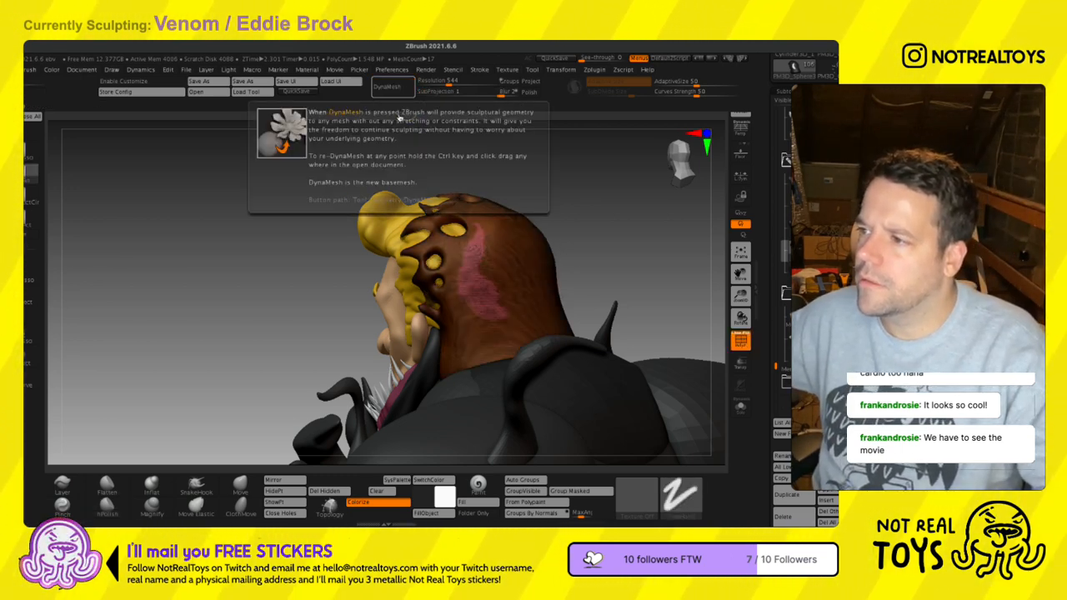
click(392, 88)
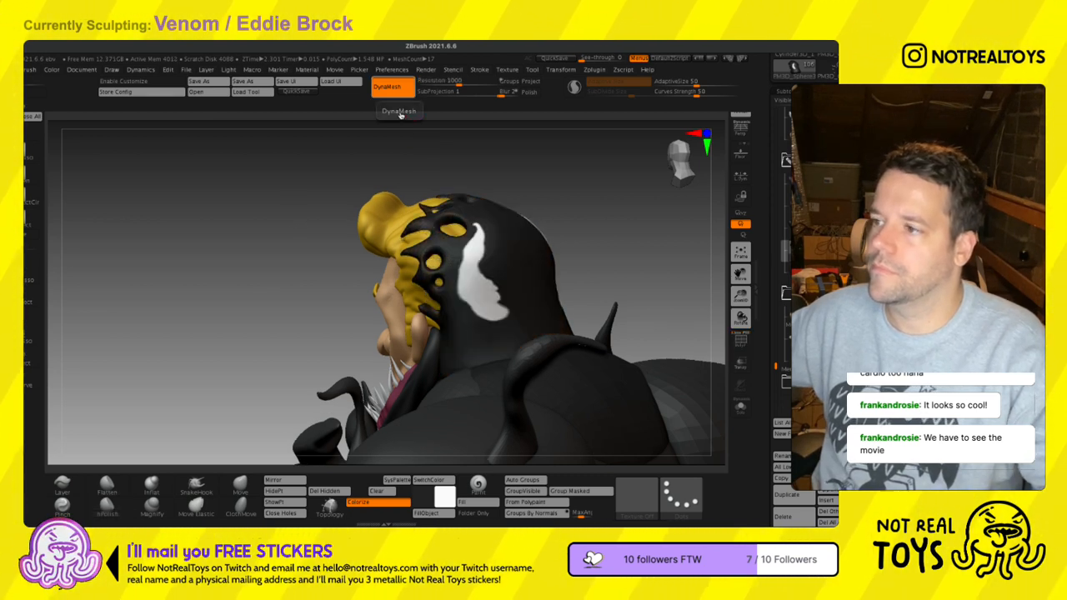
ctrl+drag(365, 180, 306, 243)
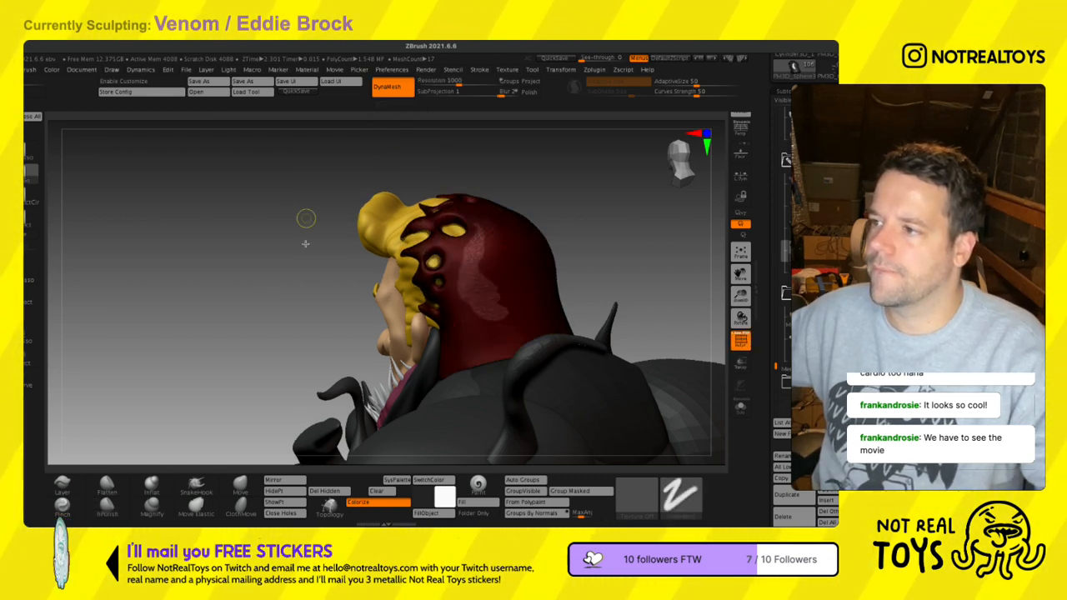
- Regenerate the remeshed hood's polygroups from polypaint and mask only the white eye patches
key(shift+f)
key(shift+f)
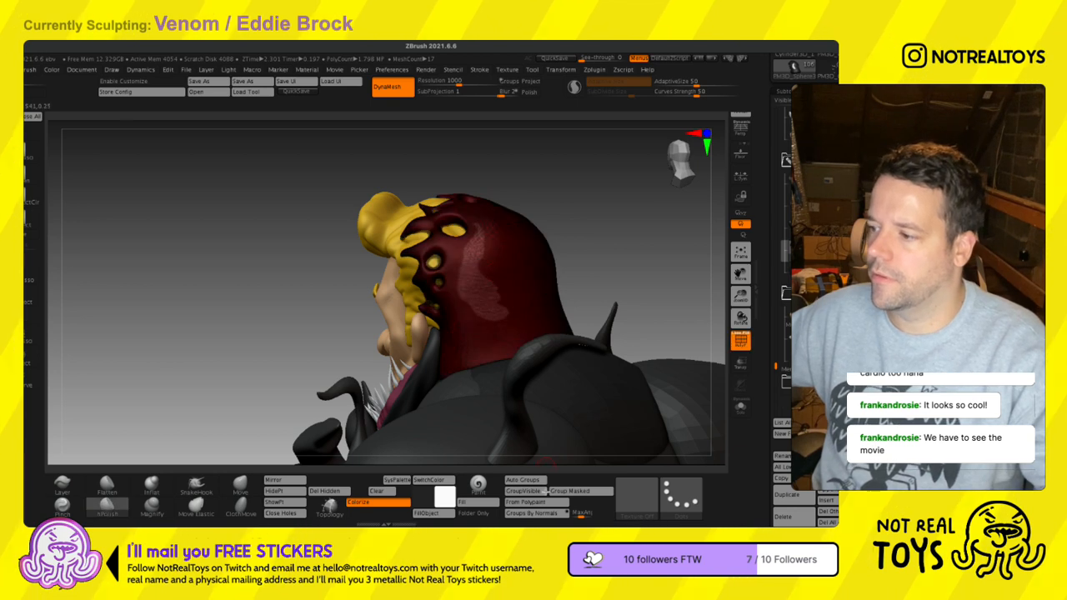
click(550, 502)
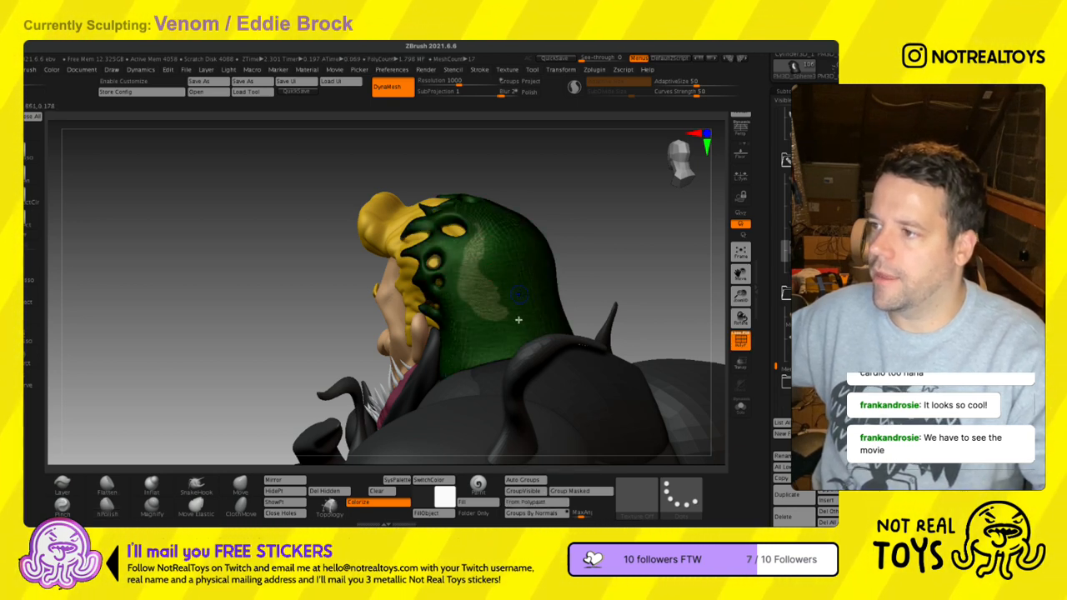
ctrl+shift+click(476, 294)
ctrl+click(276, 277)
mouse_move(307, 313)
mouse_down()
mouse_move(298, 312)
mouse_move(326, 312)
mouse_up()
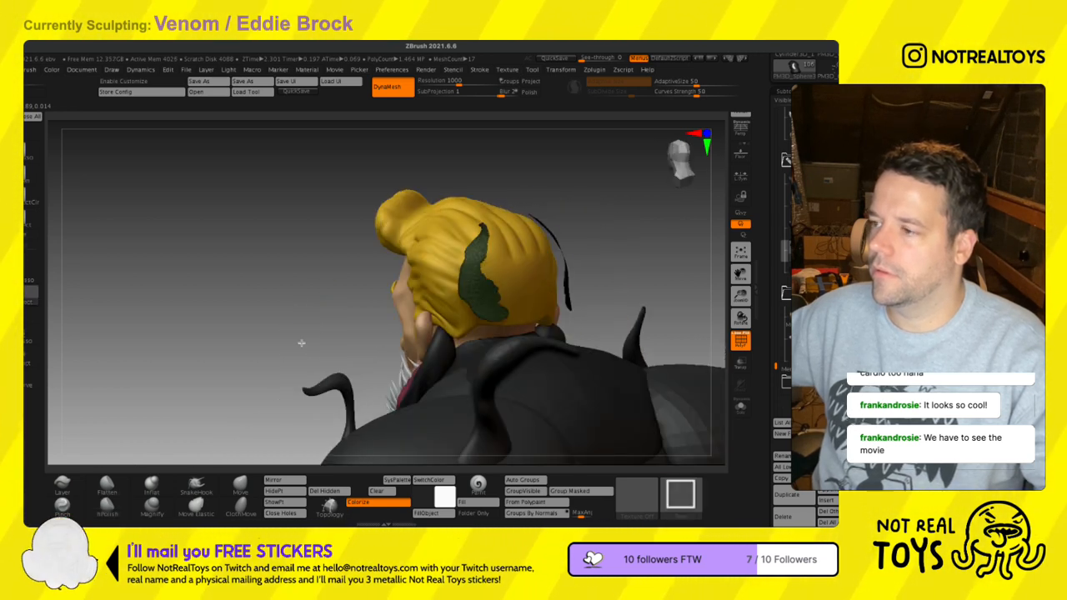
ctrl+shift+click(301, 317)
- Extract the masked eye patches as a separate thin subtool and fill it with white
drag(834, 467, 834, 372)
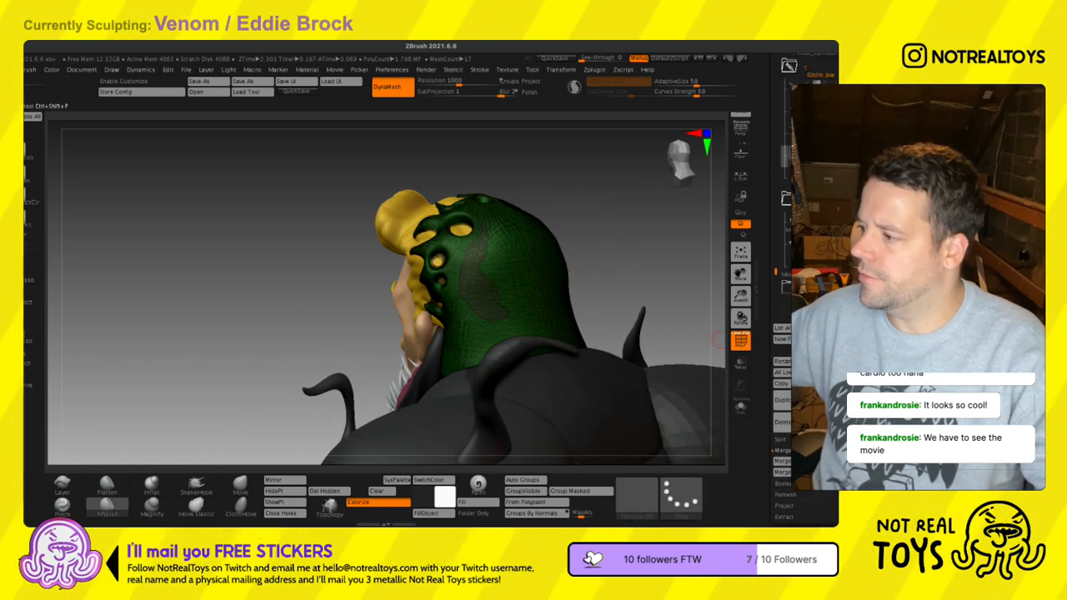
click(784, 517)
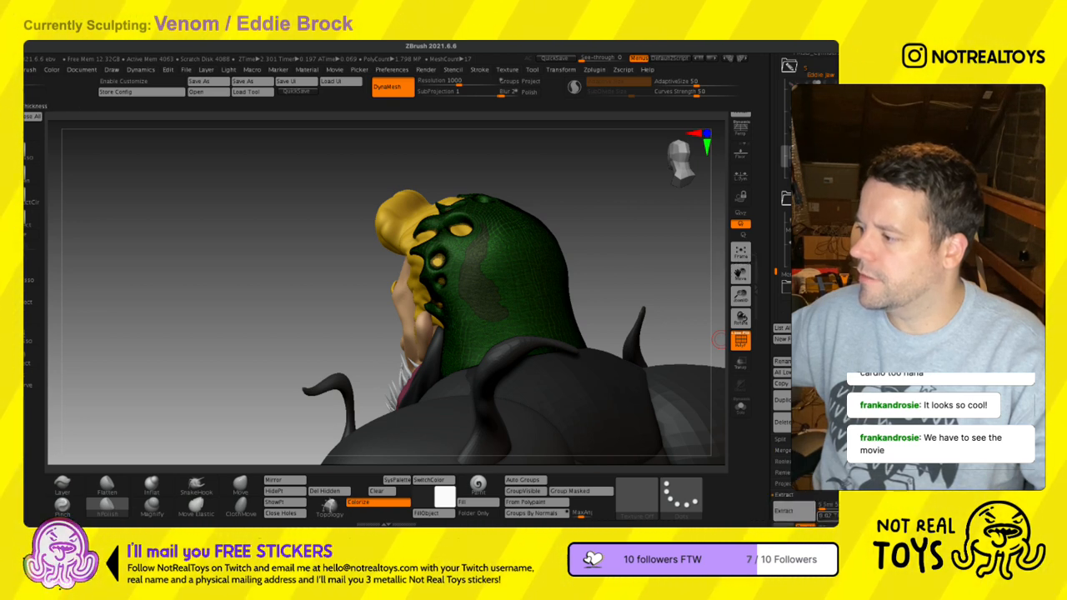
drag(719, 339, 708, 426)
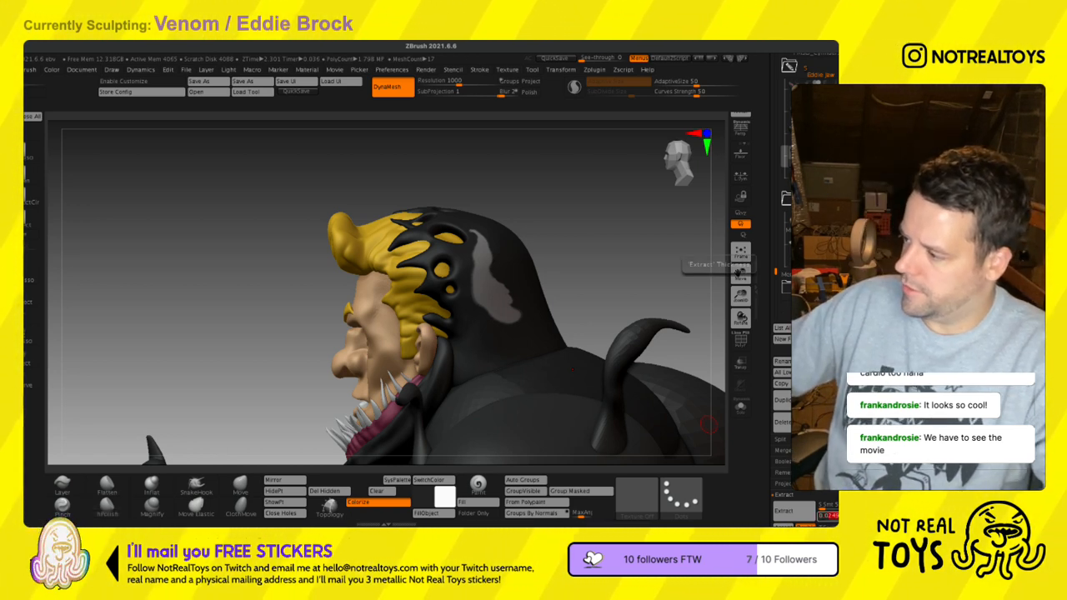
key(Return)
drag(800, 539, 801, 517)
click(783, 507)
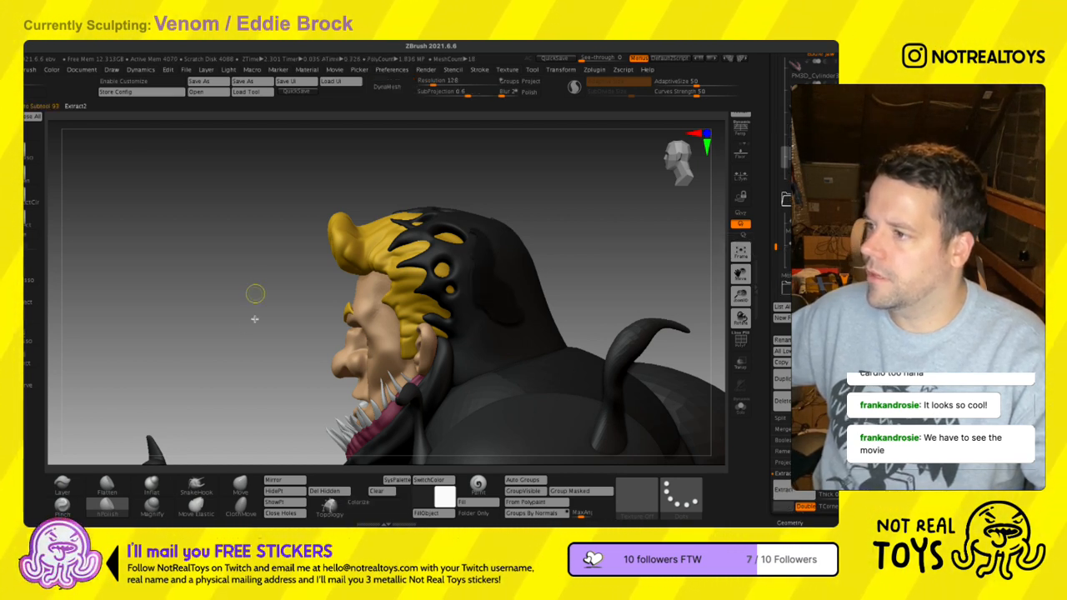
click(431, 481)
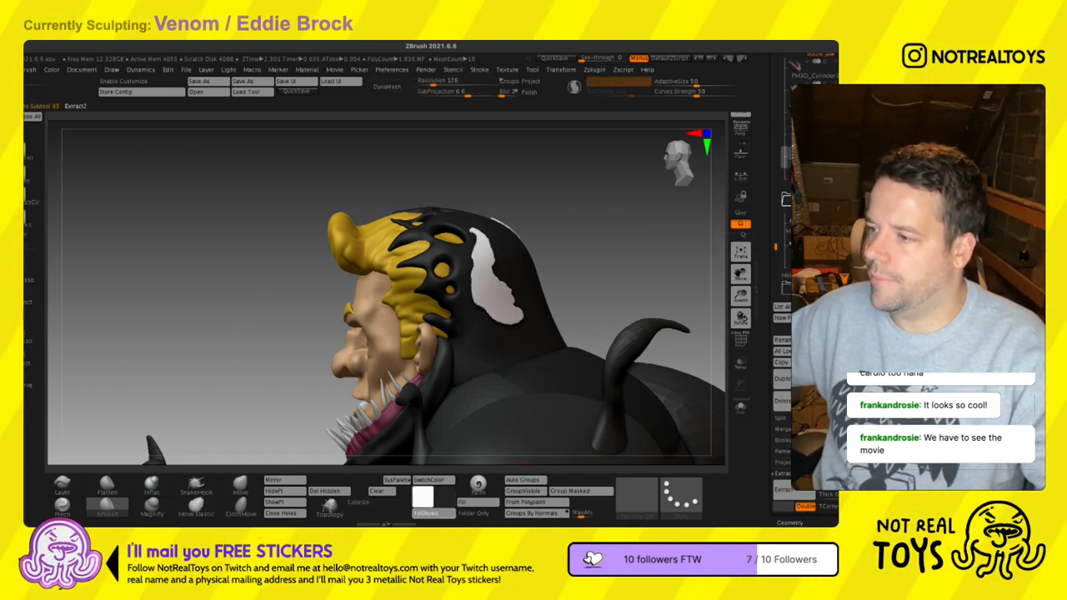
click(429, 514)
- Switch to the Move brush and examine how the extracted eye patches sit on the back of the hood
ctrl+right_drag(496, 312, 499, 423)
right_drag(476, 258, 546, 294)
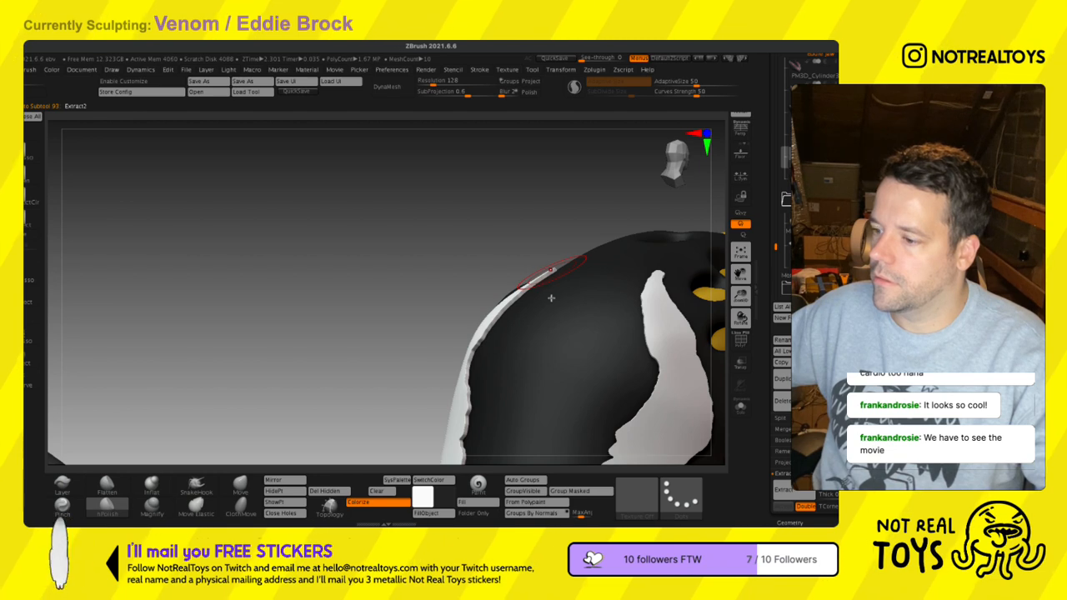
click(240, 486)
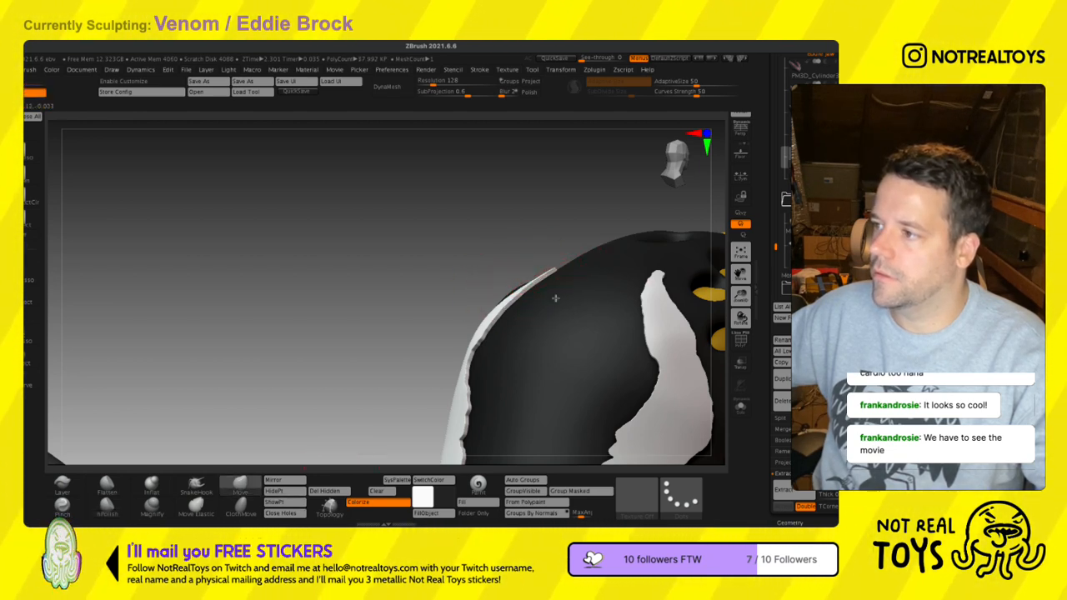
alt+right_drag(503, 398, 536, 234)
mouse_move(510, 322)
right_down()
mouse_move(531, 321)
mouse_move(528, 337)
mouse_move(506, 234)
right_up()
drag(506, 234, 495, 236)
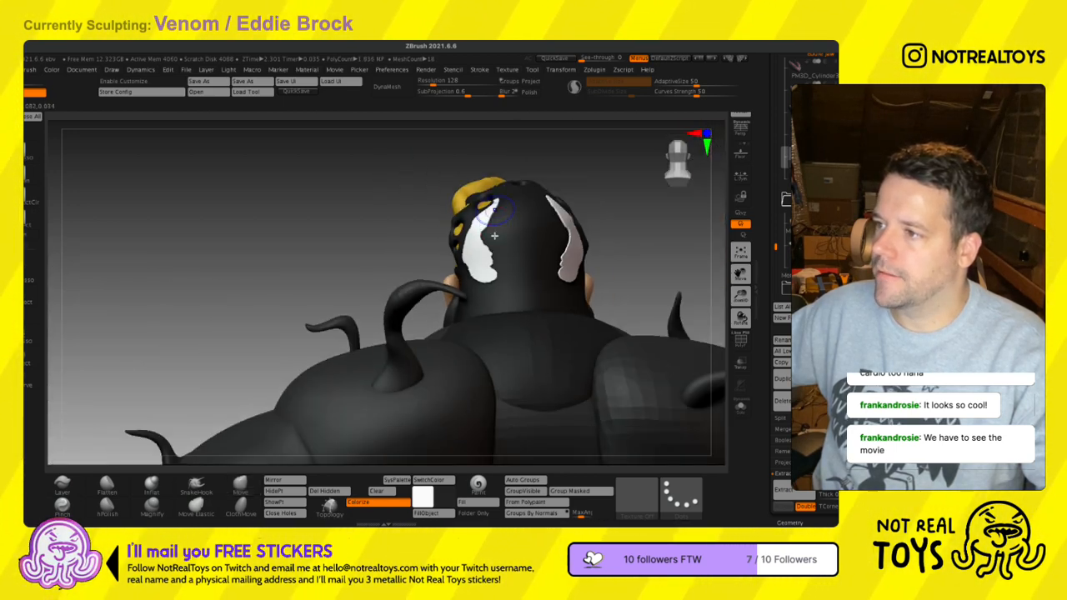
mouse_move(496, 248)
right_down()
mouse_move(564, 255)
mouse_move(437, 271)
right_up()
ctrl+right_drag(526, 369, 521, 421)
right_drag(491, 331, 457, 335)
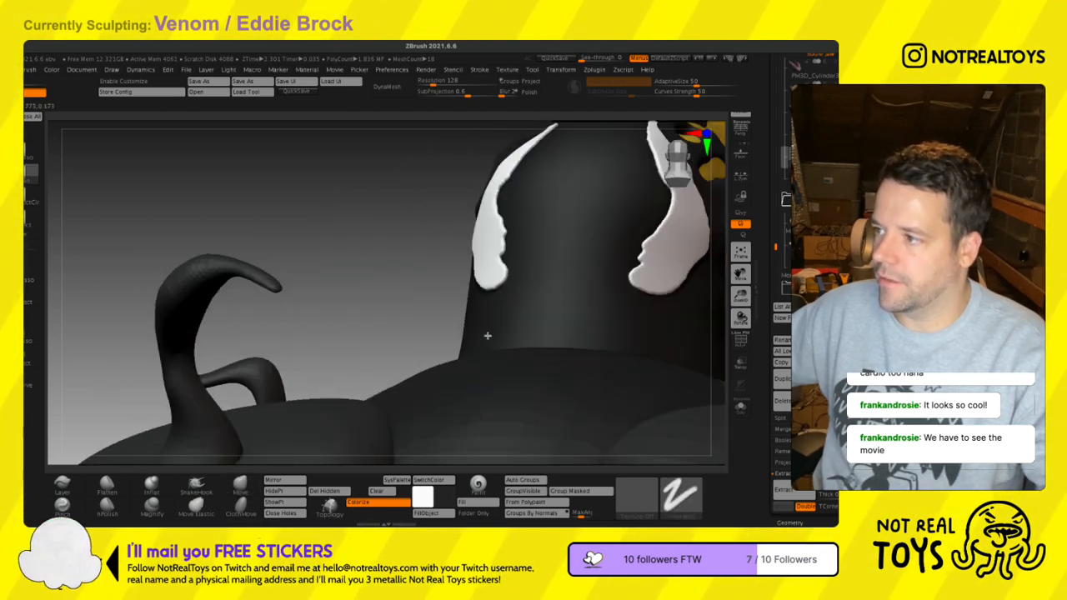
- Fill the symbiote hood with black and reselect the extracted eye patches
alt+click(490, 437)
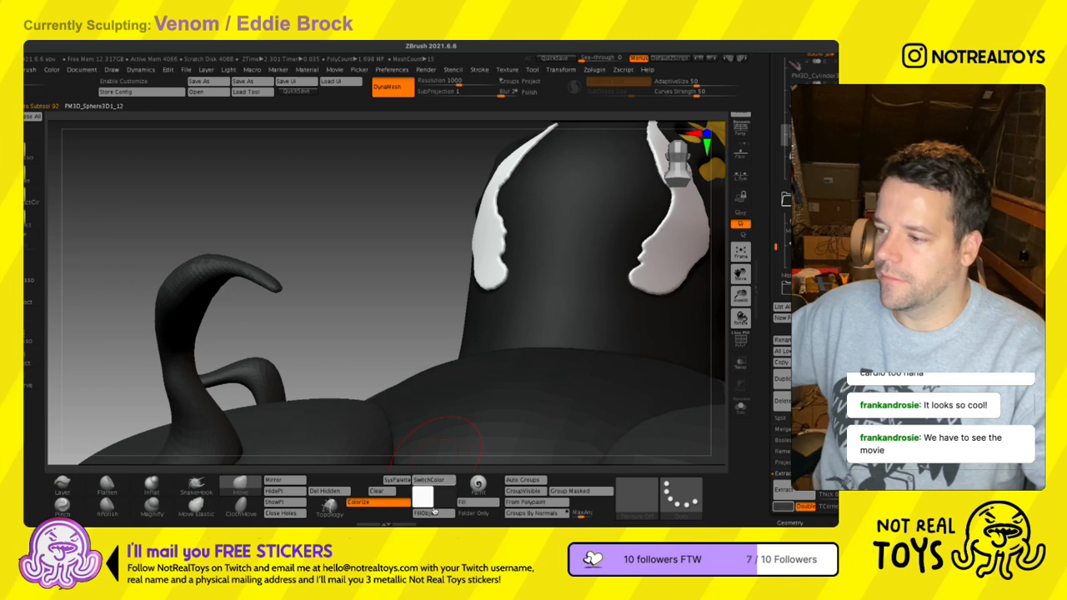
click(433, 481)
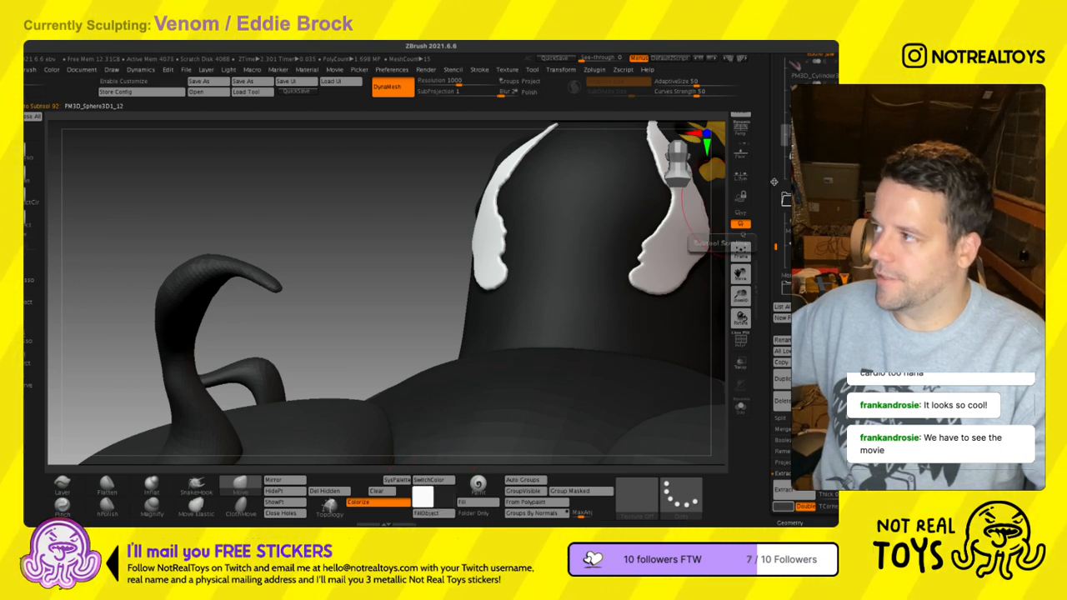
alt+click(687, 237)
alt+right_drag(522, 258, 493, 356)
right_drag(494, 399, 441, 412)
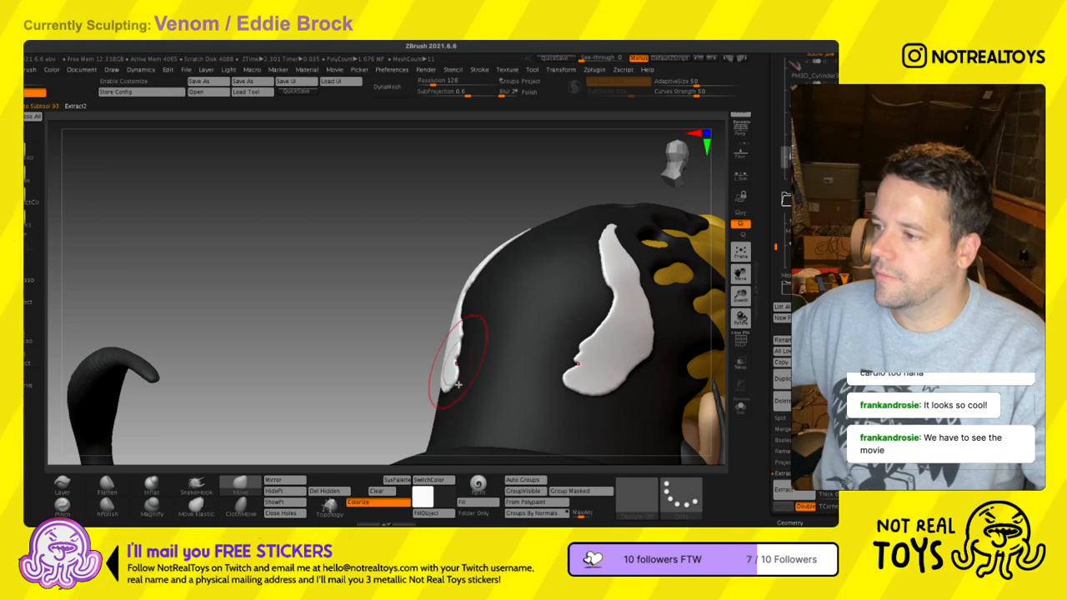
right_drag(463, 376, 544, 380)
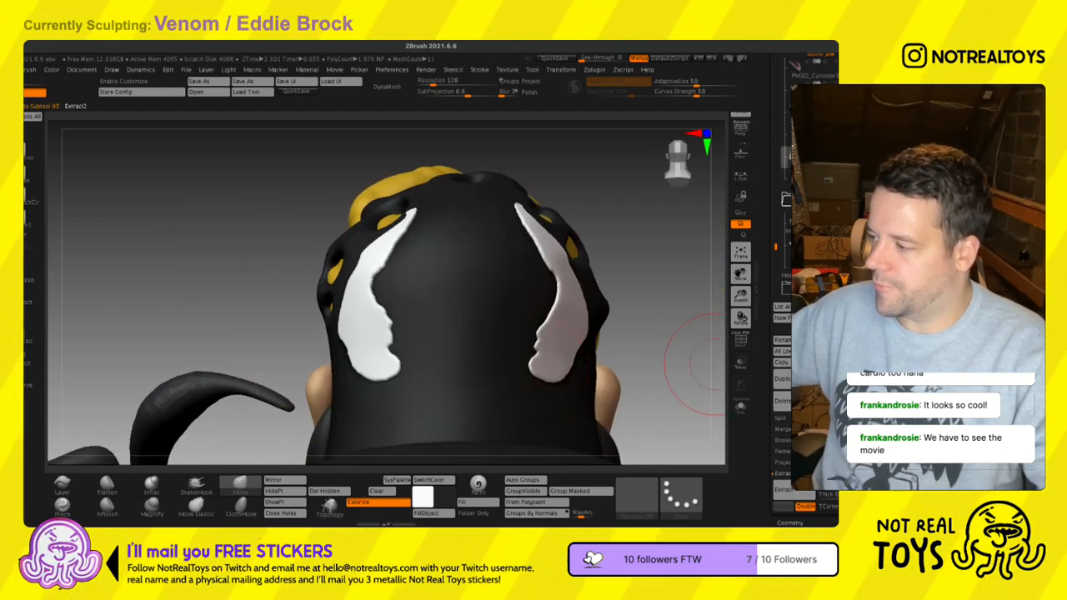
- Thicken the extracted eye patches with the Inflate deformation, undoing the Inflate Balloon attempt
drag(815, 365, 816, 362)
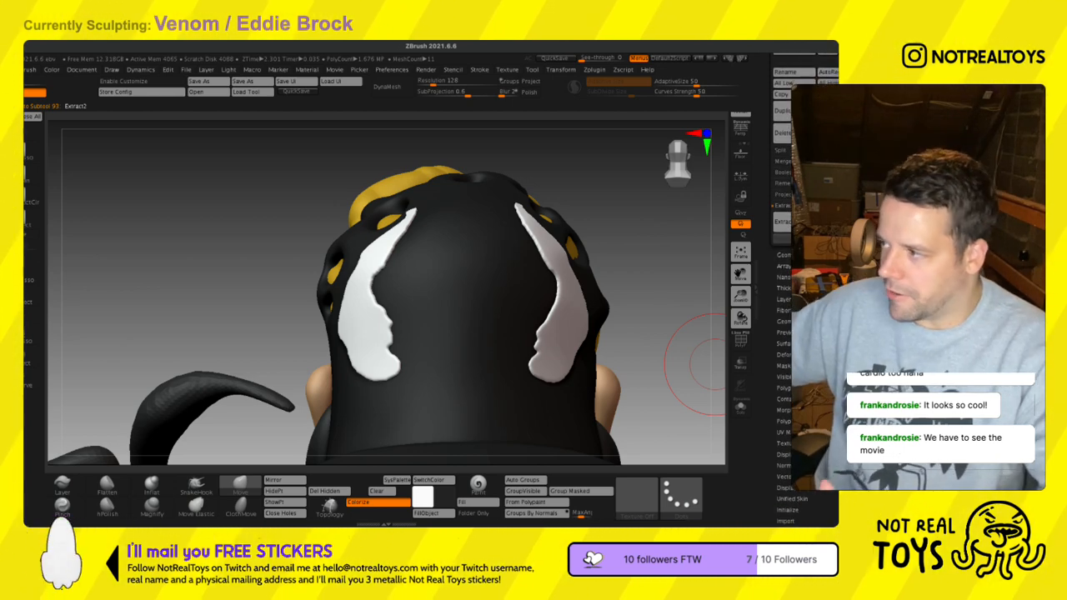
click(799, 356)
drag(802, 392, 802, 119)
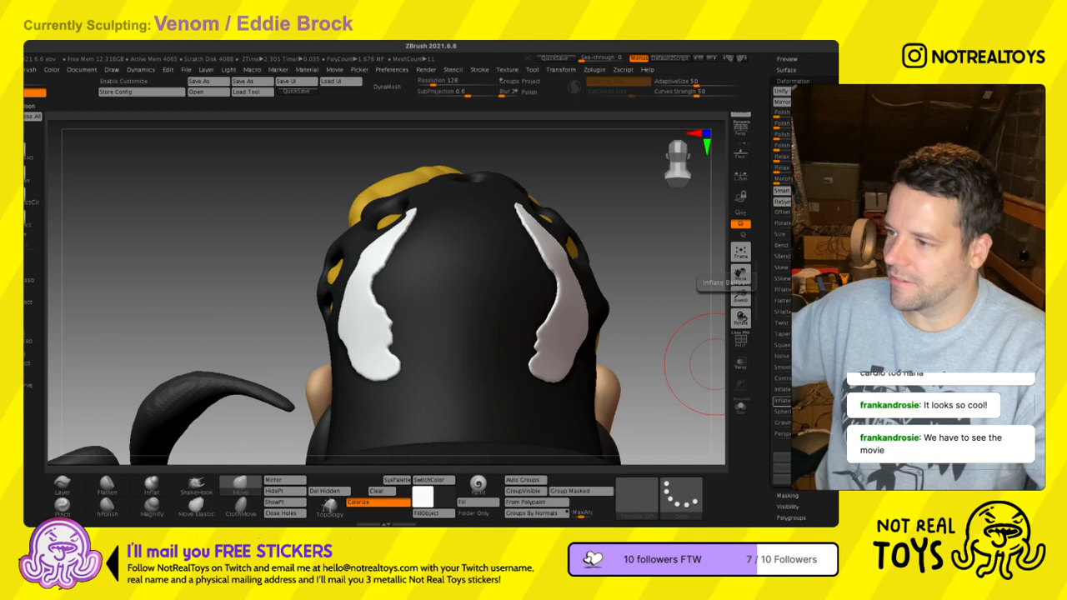
mouse_move(809, 401)
mouse_down()
mouse_move(832, 402)
mouse_move(810, 401)
mouse_move(822, 401)
mouse_move(819, 390)
mouse_up()
key(ctrl+z)
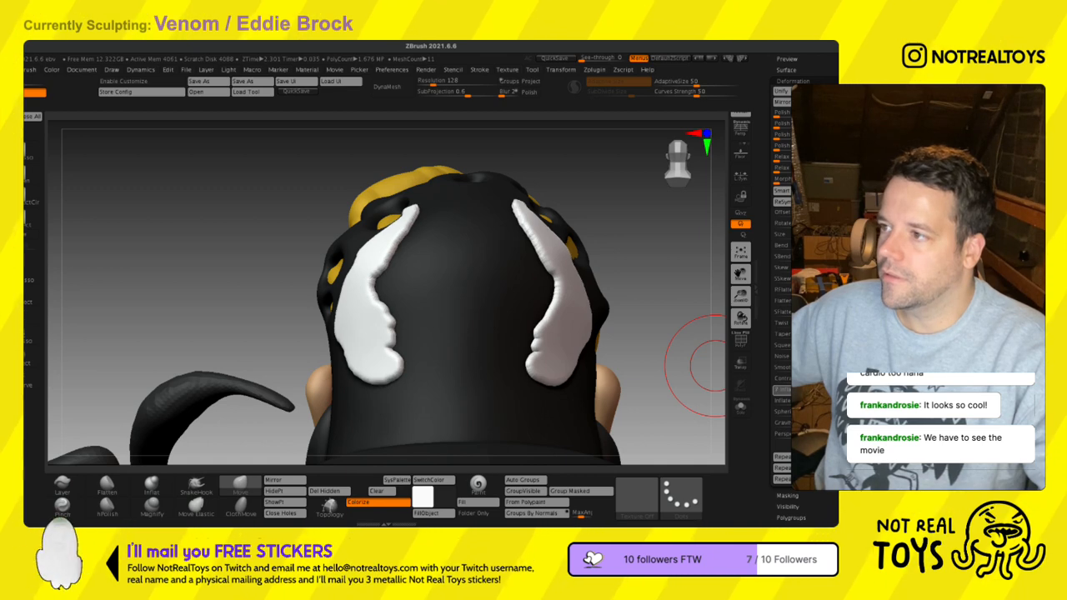
- Clear the mask and reshape the outline of the inflated eye patches with the Move brush
ctrl+drag(238, 290, 272, 285)
key(b)
key(m)
key(v)
mouse_move(239, 330)
mouse_down()
mouse_move(484, 300)
mouse_move(501, 333)
mouse_move(410, 376)
mouse_up()
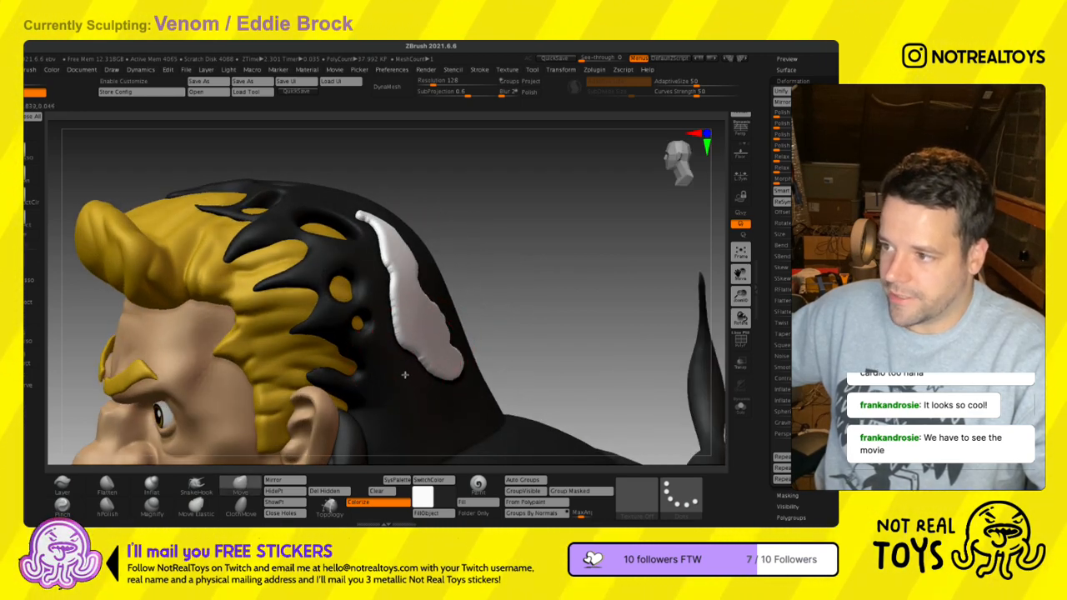
mouse_move(600, 334)
mouse_down()
mouse_move(438, 315)
mouse_move(479, 283)
mouse_move(475, 271)
mouse_up()
mouse_move(469, 274)
right_down()
mouse_move(492, 288)
mouse_move(459, 286)
right_up()
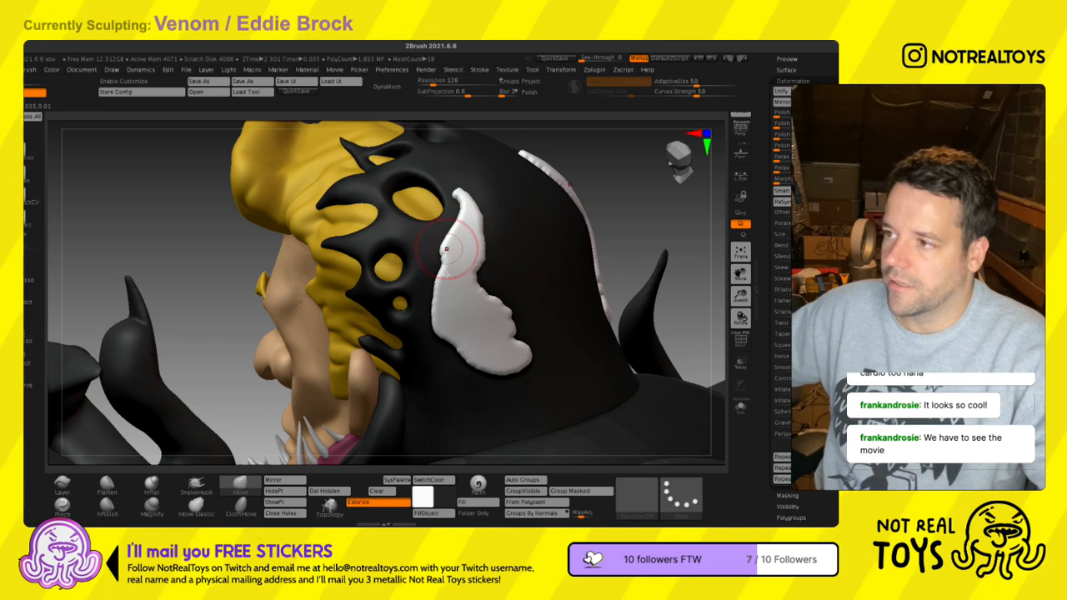
mouse_move(450, 297)
right_down()
mouse_move(435, 326)
mouse_move(467, 328)
mouse_move(417, 355)
mouse_move(436, 357)
mouse_move(385, 354)
mouse_move(510, 267)
mouse_move(482, 288)
mouse_move(502, 358)
right_up()
right_drag(502, 359, 491, 351)
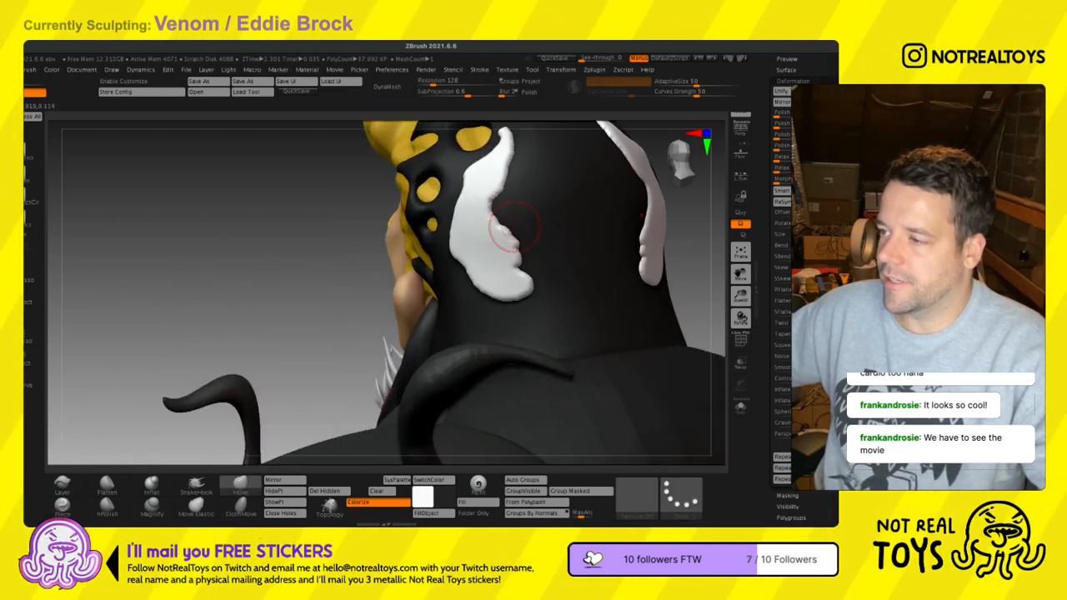
- Undo the Move brush changes and the inflation of the eye patches, going back to the thinner extracted pieces
key(ctrl+z)
key(ctrl+z)
key(ctrl+z)
key(ctrl+z)
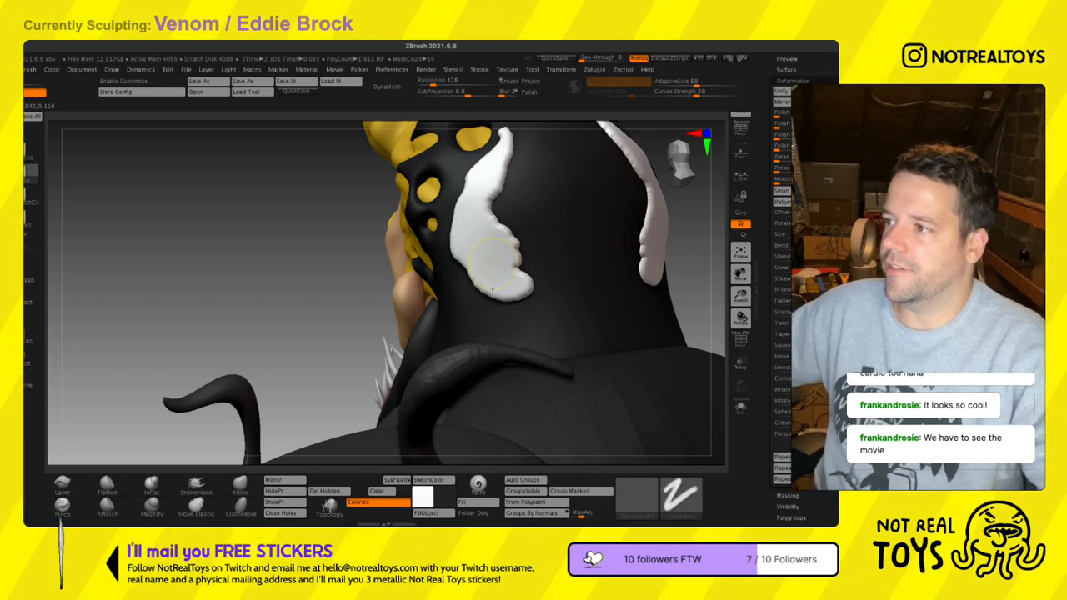
key(ctrl+z)
key(ctrl+z)
key(ctrl+z)
key(ctrl+z)
key(ctrl+z)
key(ctrl+z)
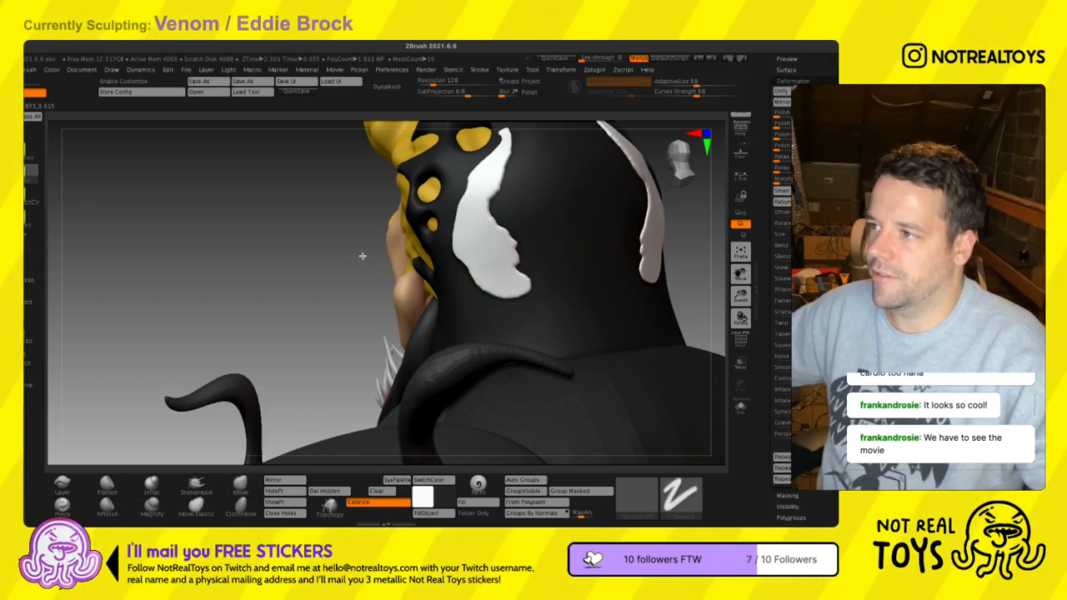
- DynaMesh the eye patches at resolution 648 with SubProjection 1, undoing the attempt at resolution 128
ctrl+right_drag(363, 256, 488, 258)
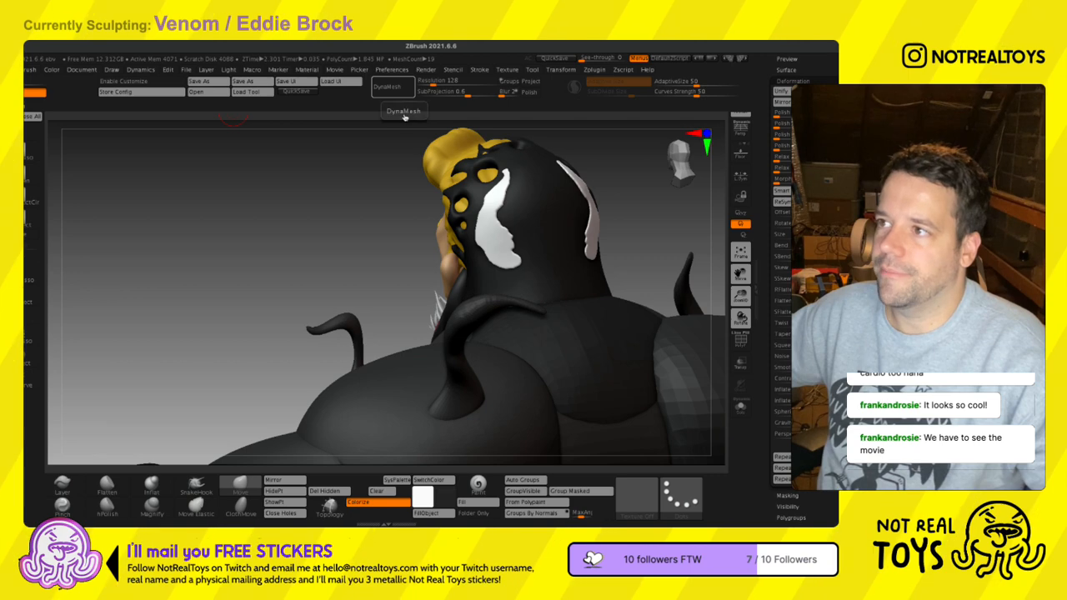
click(390, 87)
key(ctrl+z)
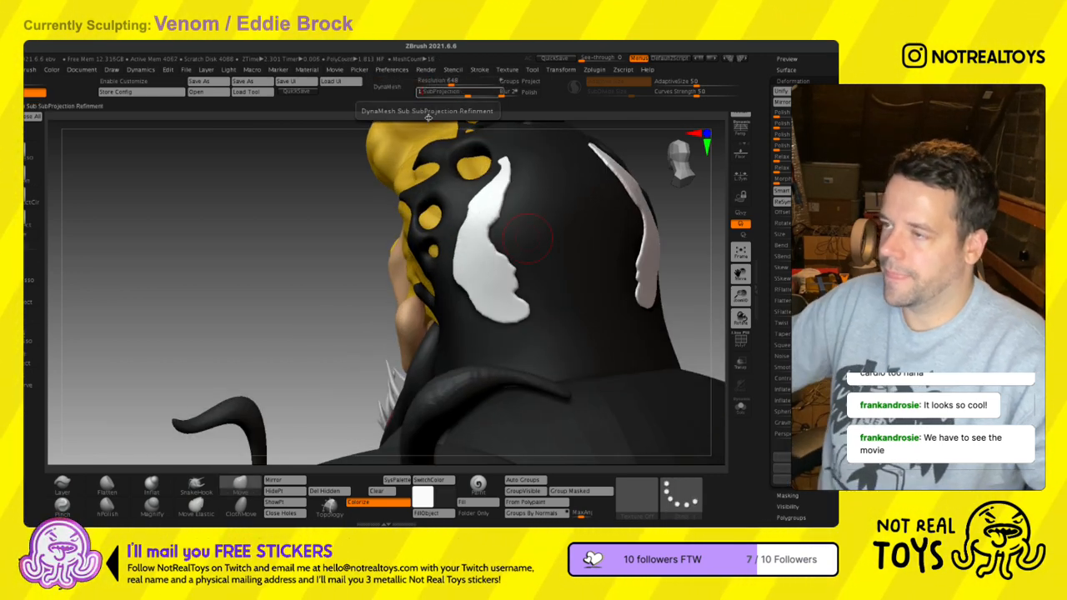
click(391, 87)
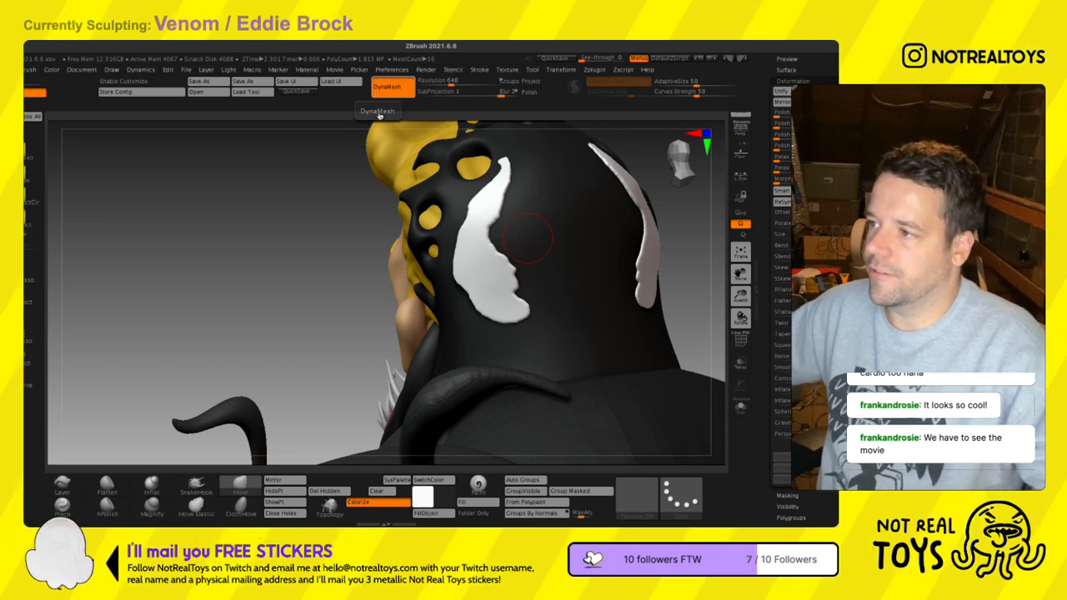
- Reshape the outer and lower contours of the remeshed eye patches with the Move brush
right_drag(470, 213, 524, 221)
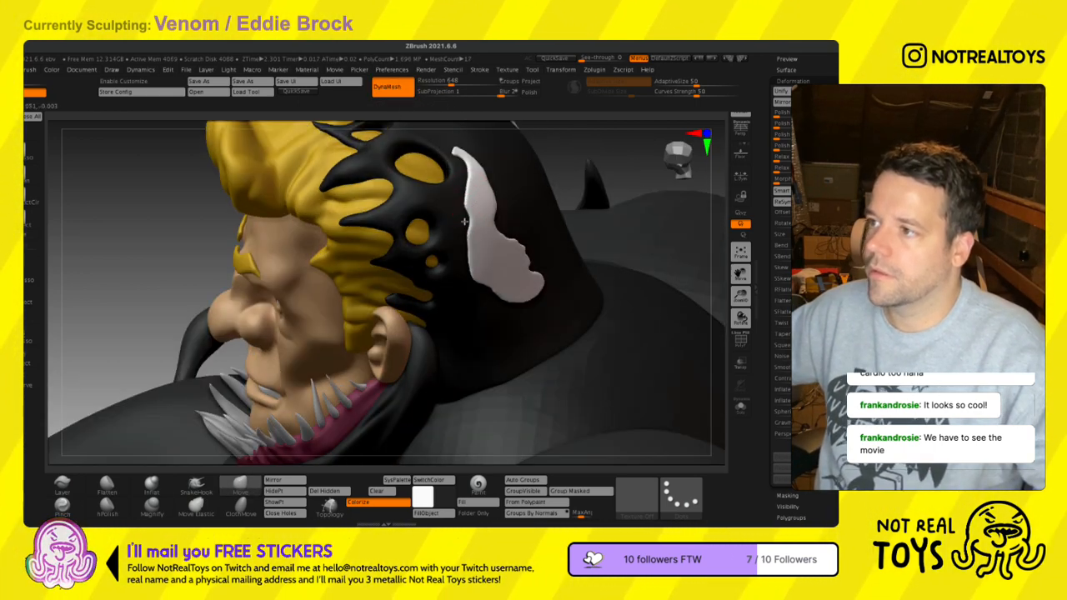
drag(464, 221, 455, 236)
ctrl+right_drag(467, 206, 462, 221)
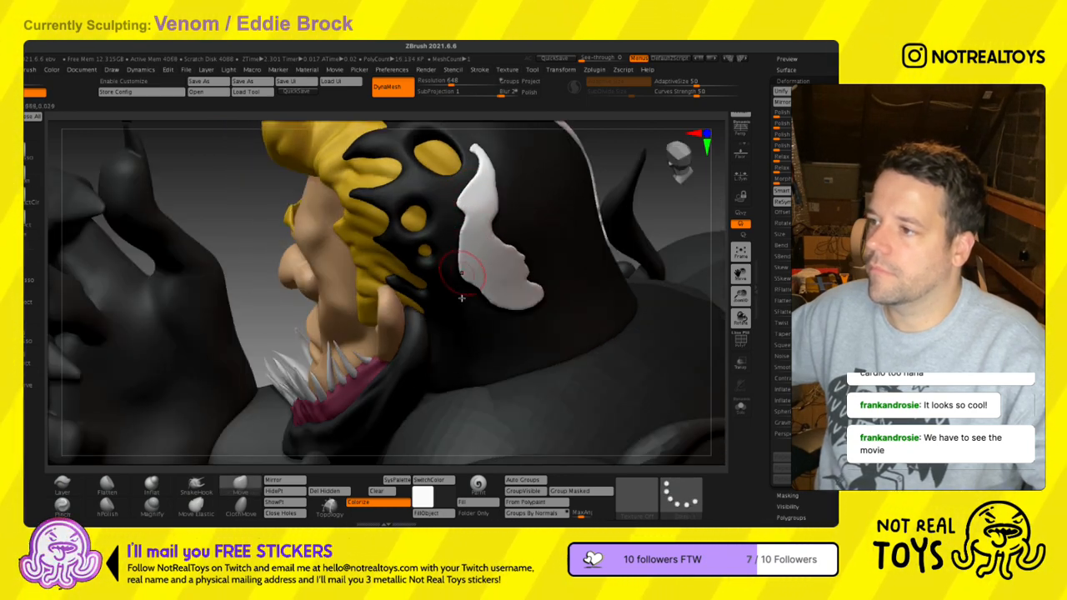
mouse_move(457, 321)
right_down()
mouse_move(477, 315)
mouse_move(436, 299)
right_up()
right_drag(493, 316, 481, 319)
drag(481, 321, 512, 333)
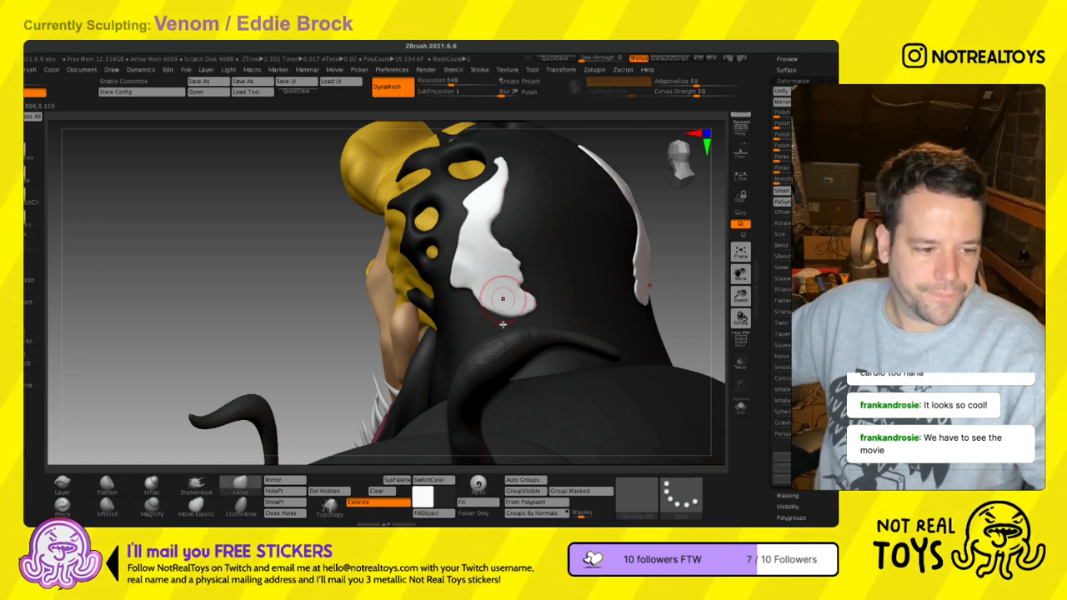
right_drag(512, 329, 372, 288)
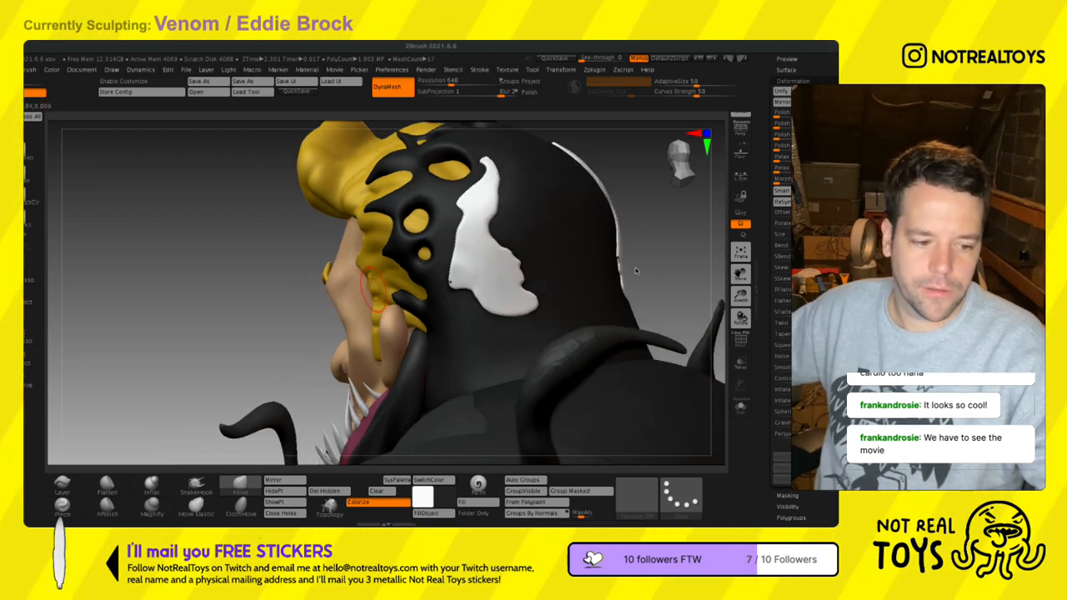
right_drag(578, 339, 511, 336)
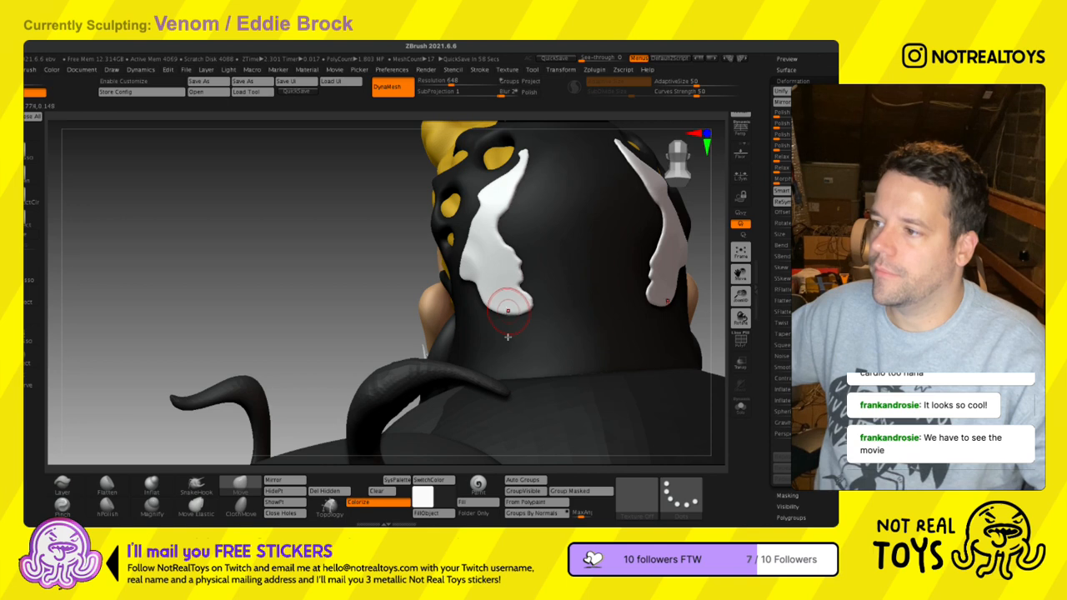
- Select the hood subtool, isolate it to inspect its wireframe, fill it with black, and show the whole model again
drag(801, 108, 800, 483)
drag(800, 334, 801, 358)
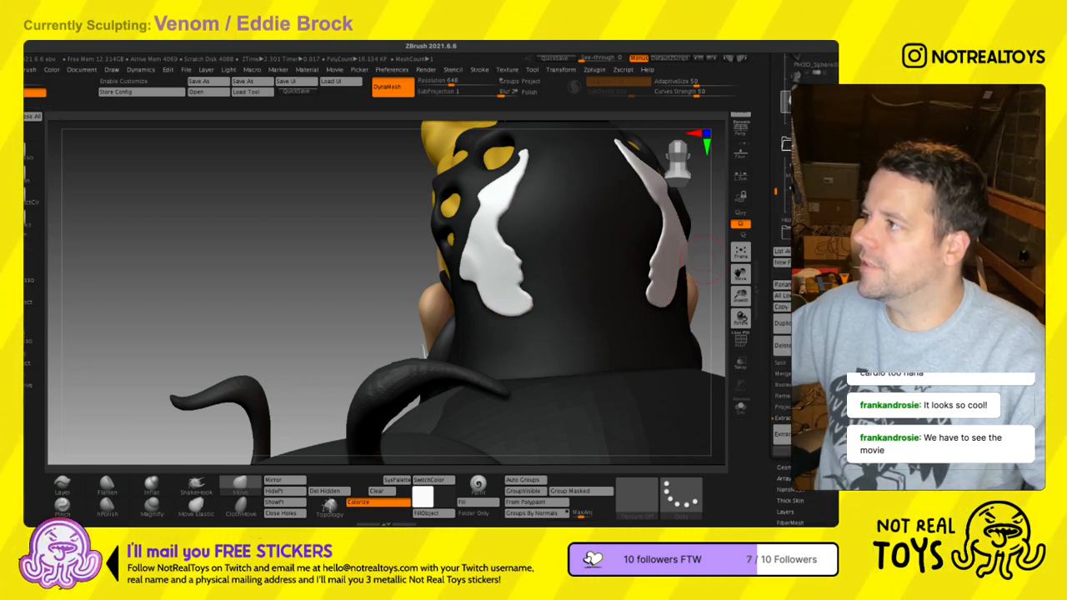
click(809, 72)
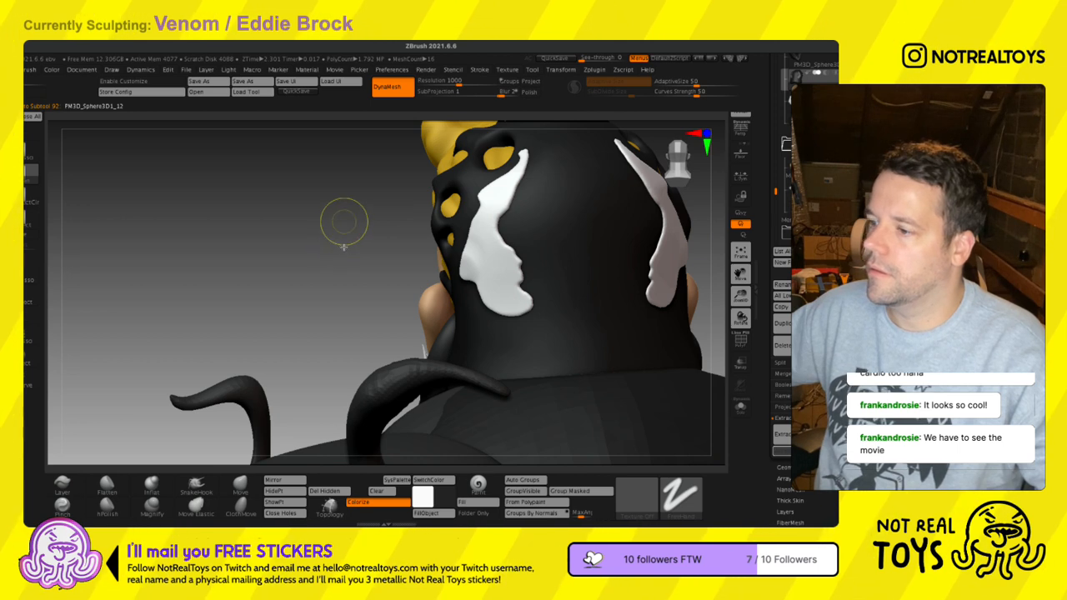
key(shift+f)
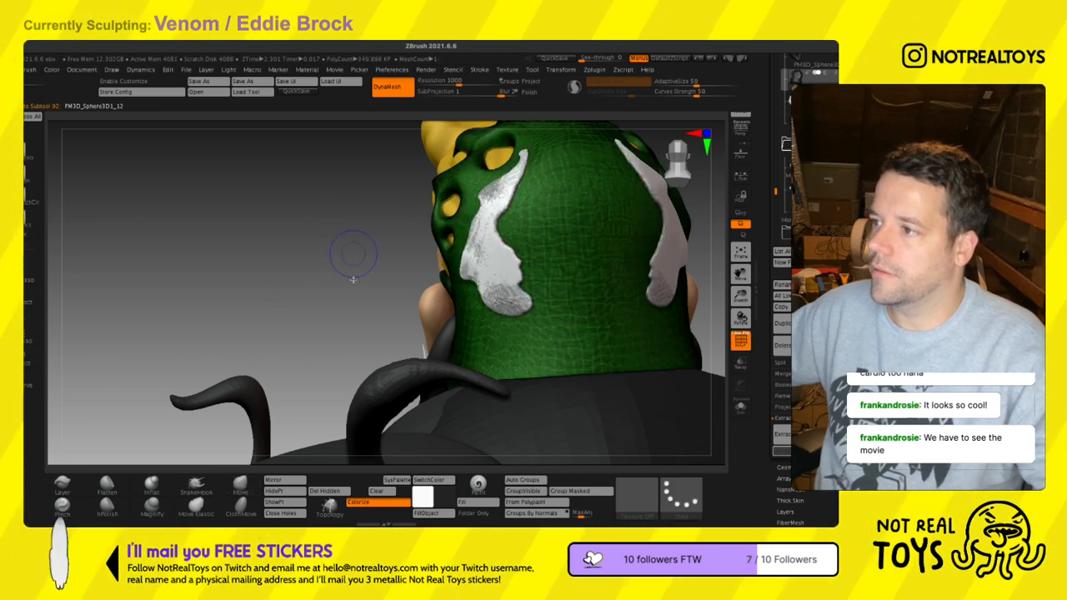
click(740, 407)
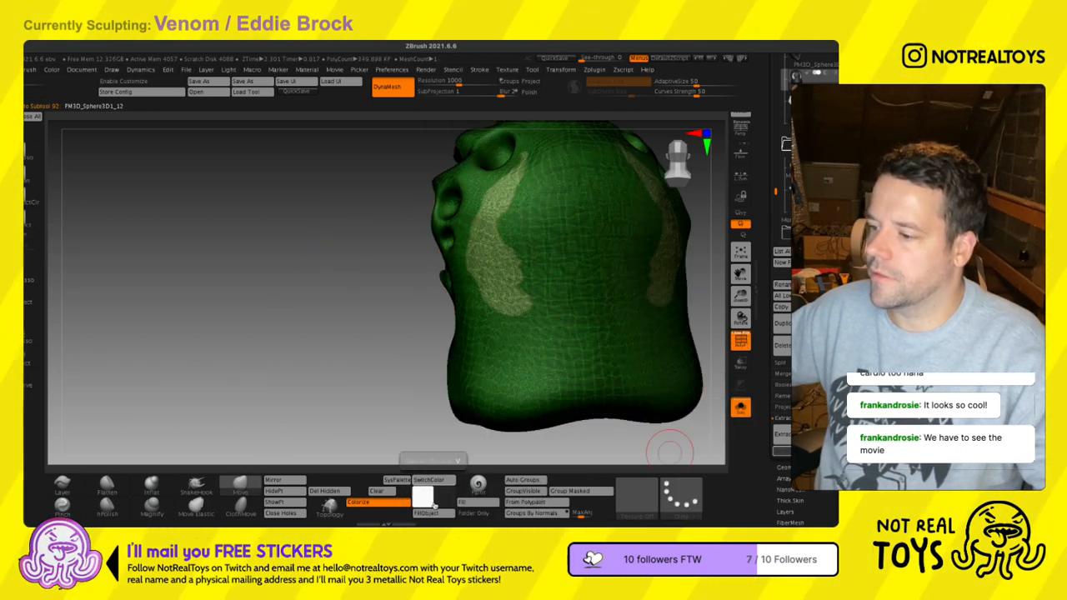
click(432, 514)
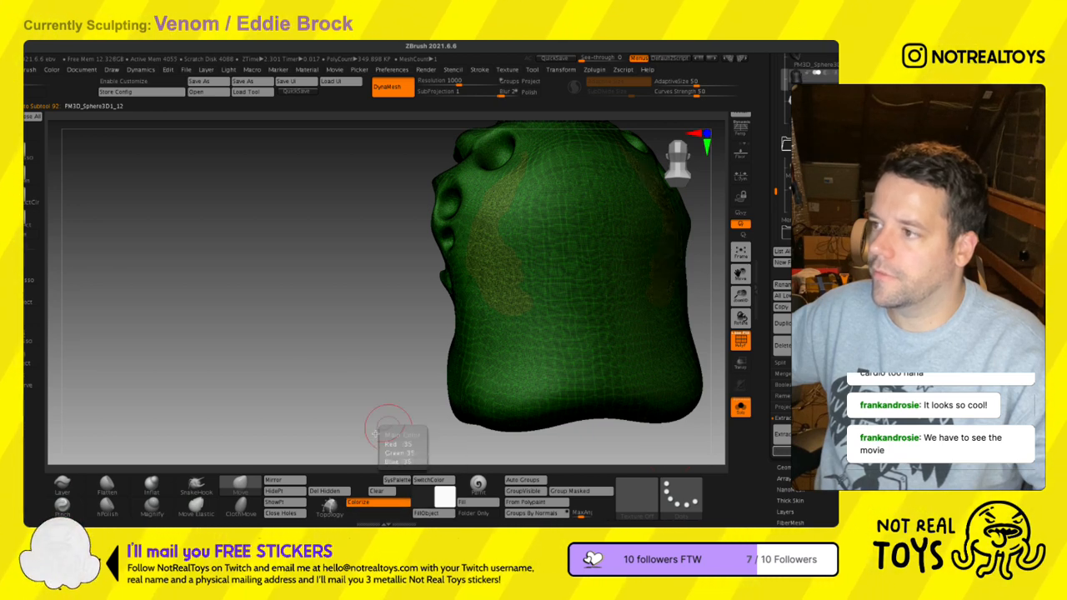
key(shift+f)
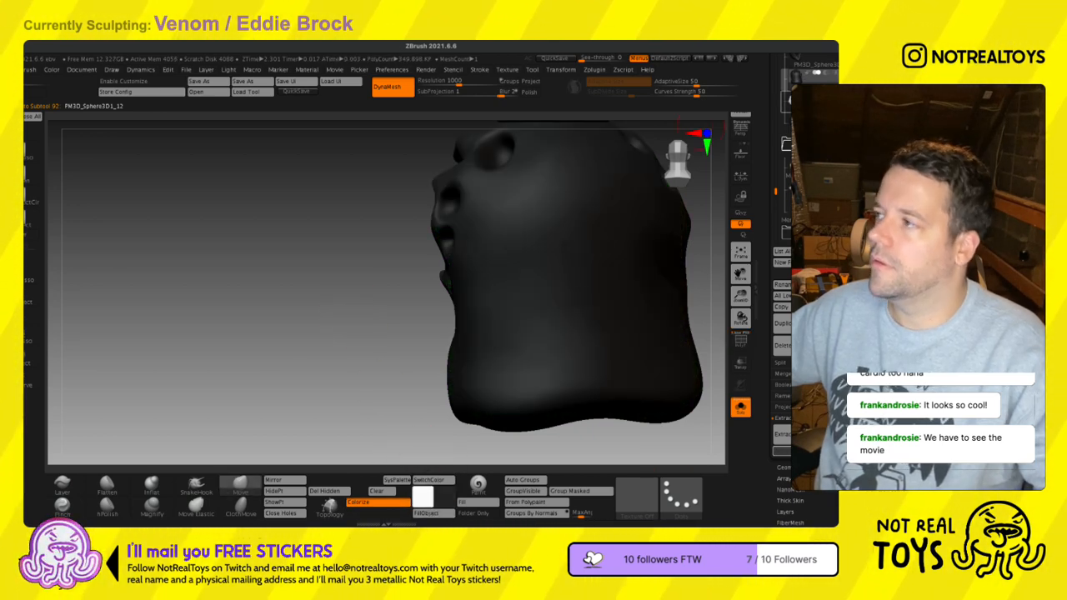
click(741, 407)
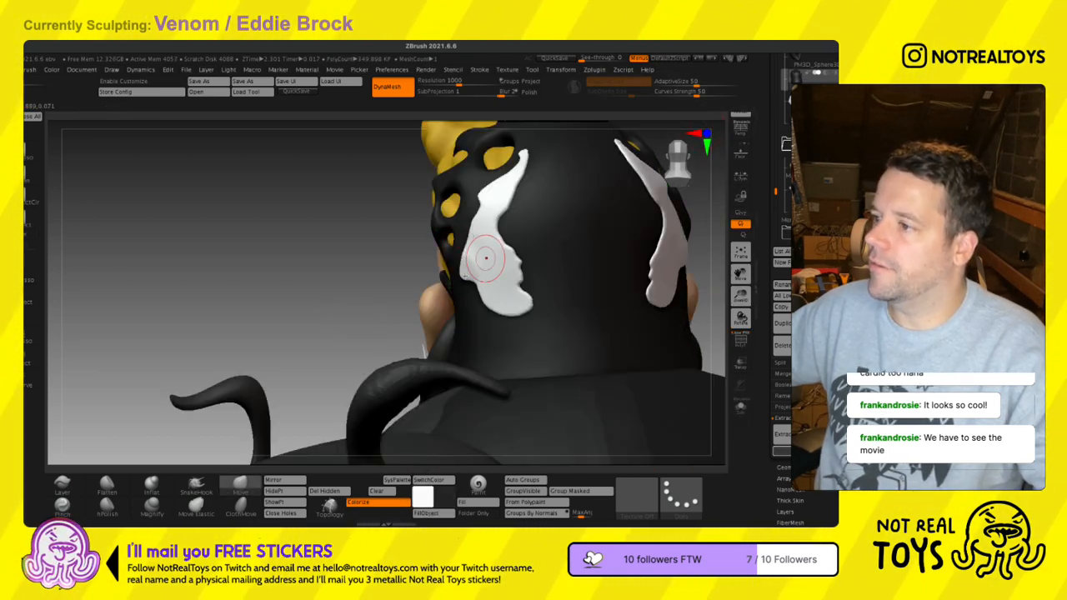
- Reselect the eye patches and nudge their lower outer edge into shape beside the ear
right_drag(472, 269, 596, 213)
alt+click(497, 321)
mouse_move(495, 322)
right_down()
mouse_move(476, 281)
mouse_move(490, 336)
mouse_move(485, 287)
right_up()
drag(472, 312, 466, 314)
mouse_move(473, 256)
mouse_down()
mouse_move(473, 281)
mouse_move(460, 281)
mouse_up()
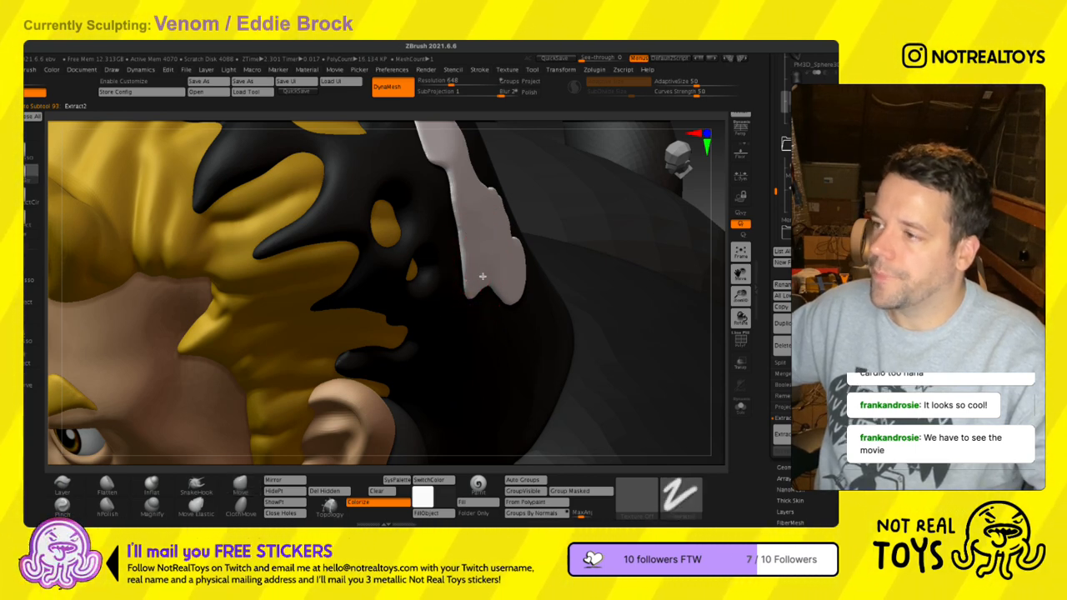
- Refine the inner edge and pointed upper tips of the eye patches with the Move brush
ctrl+right_drag(484, 281, 487, 327)
right_drag(505, 250, 381, 218)
alt+right_drag(342, 250, 424, 326)
key(b)
key(m)
key(v)
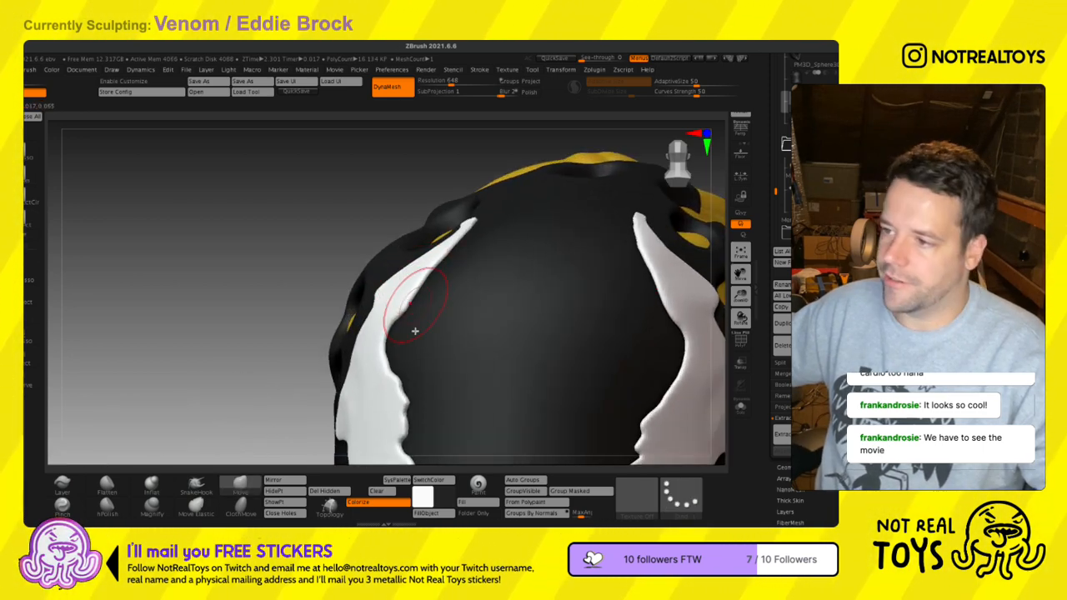
drag(413, 339, 409, 337)
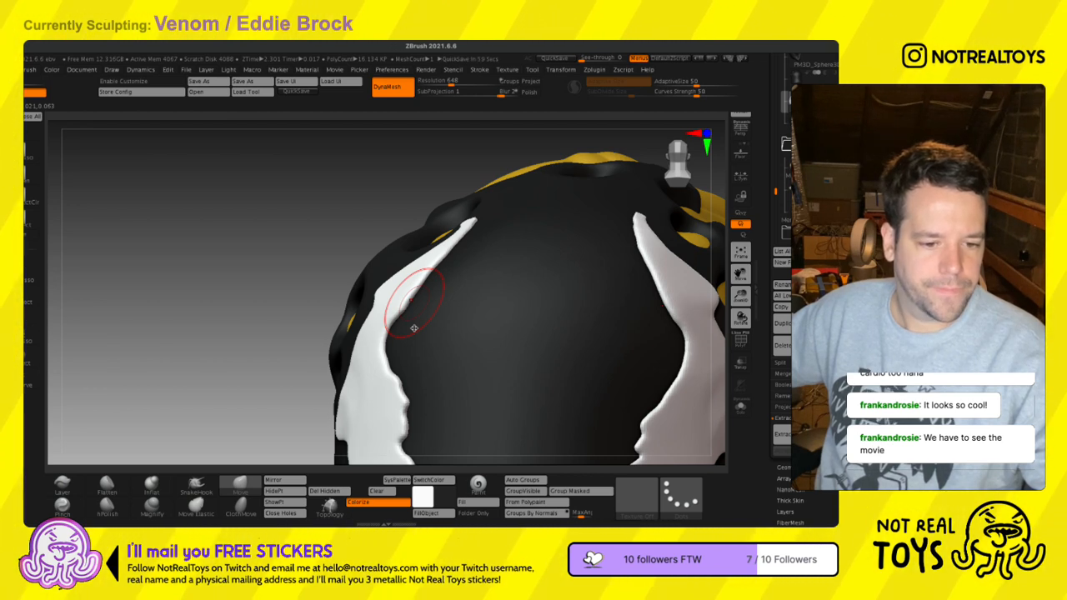
mouse_move(437, 289)
ctrl+right_down()
mouse_move(462, 251)
mouse_move(453, 275)
mouse_move(433, 281)
mouse_move(449, 336)
ctrl+right_up()
alt+click(449, 298)
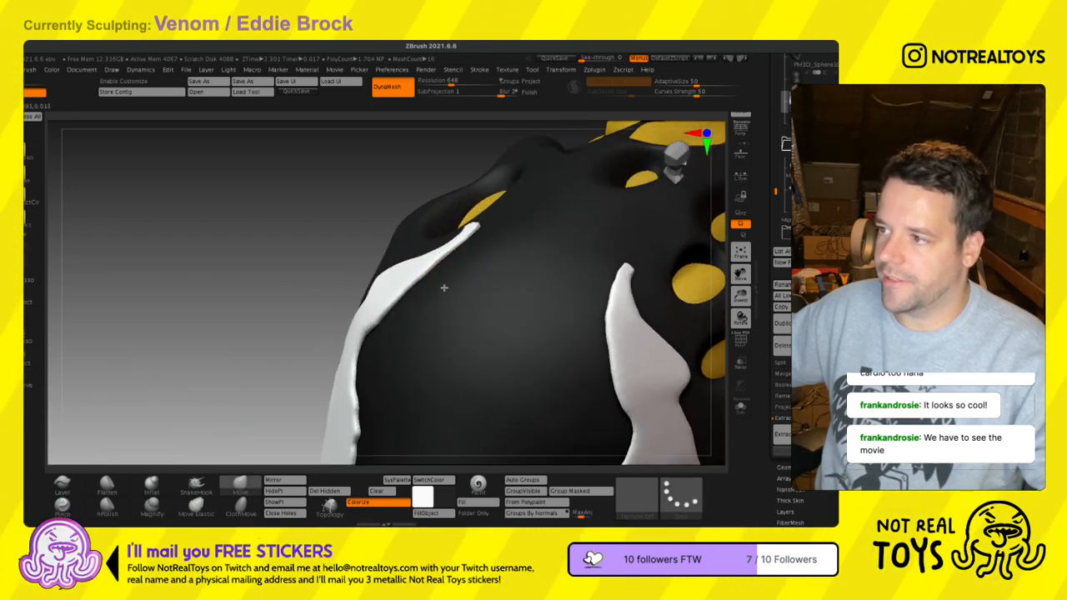
mouse_move(473, 254)
right_down()
mouse_move(514, 281)
mouse_move(455, 251)
right_up()
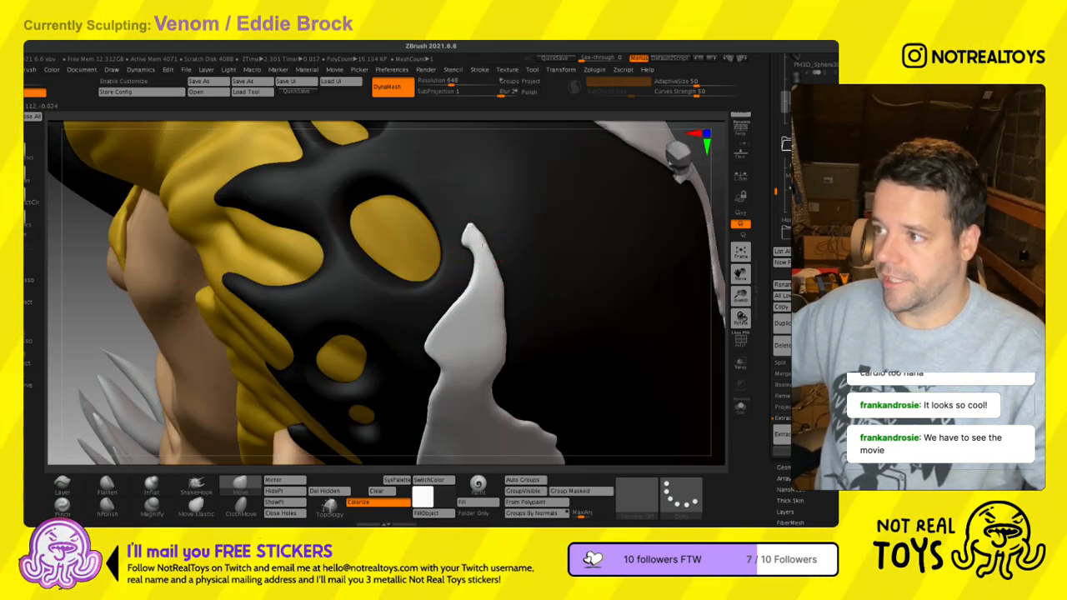
mouse_move(505, 260)
ctrl+right_down()
mouse_move(522, 313)
mouse_move(491, 274)
mouse_move(548, 267)
ctrl+right_up()
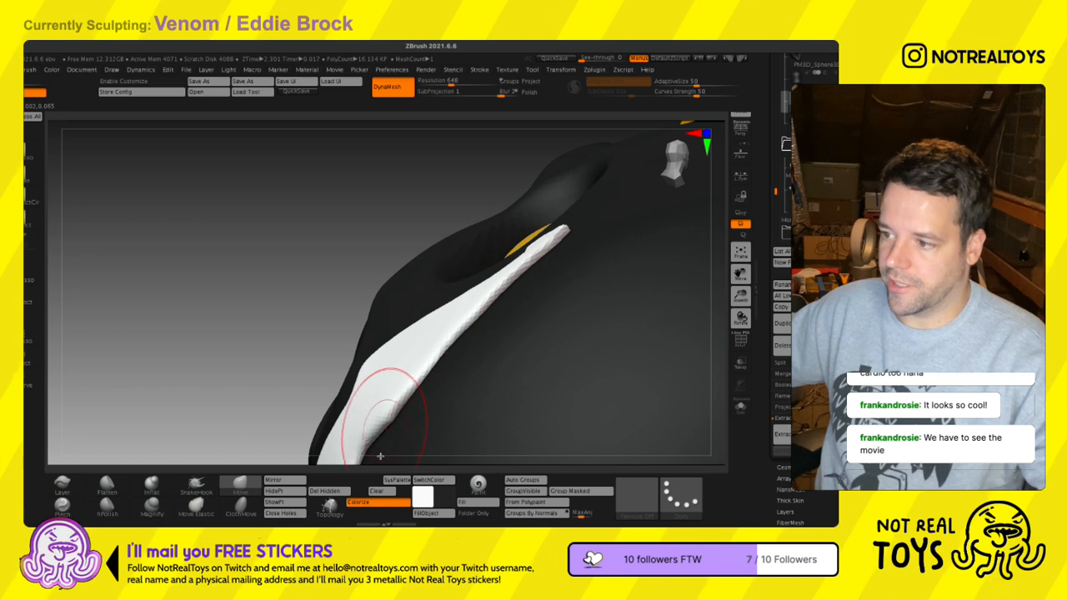
mouse_move(436, 381)
right_down()
mouse_move(485, 209)
mouse_move(381, 338)
right_up()
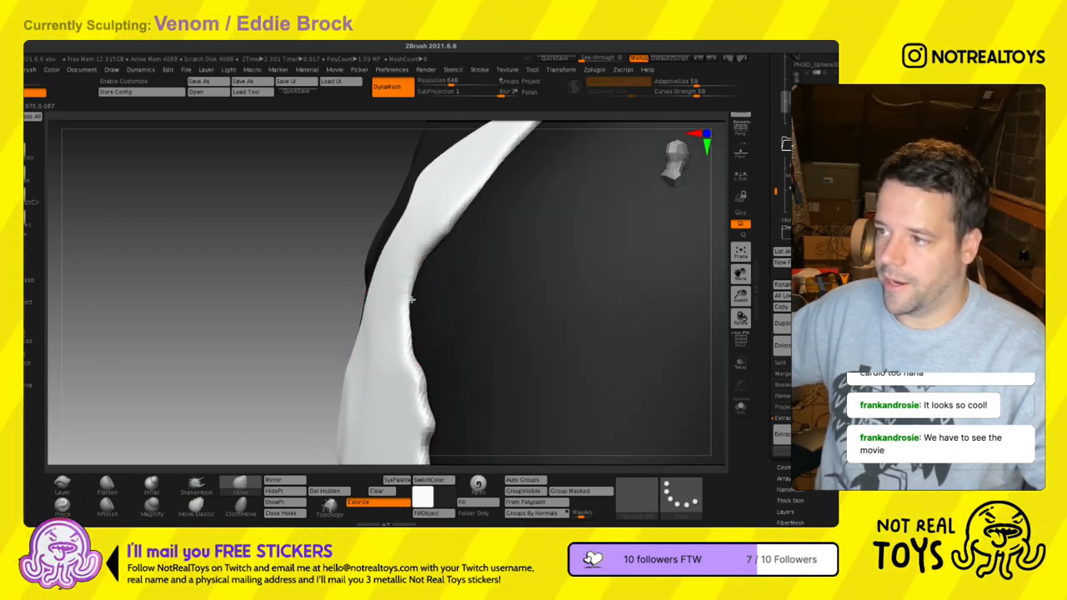
- Isolate the eye patches and flatten their rough inner edge with the hPolish brush, then show the full model again
key(s)
click(409, 287)
shift+click(409, 286)
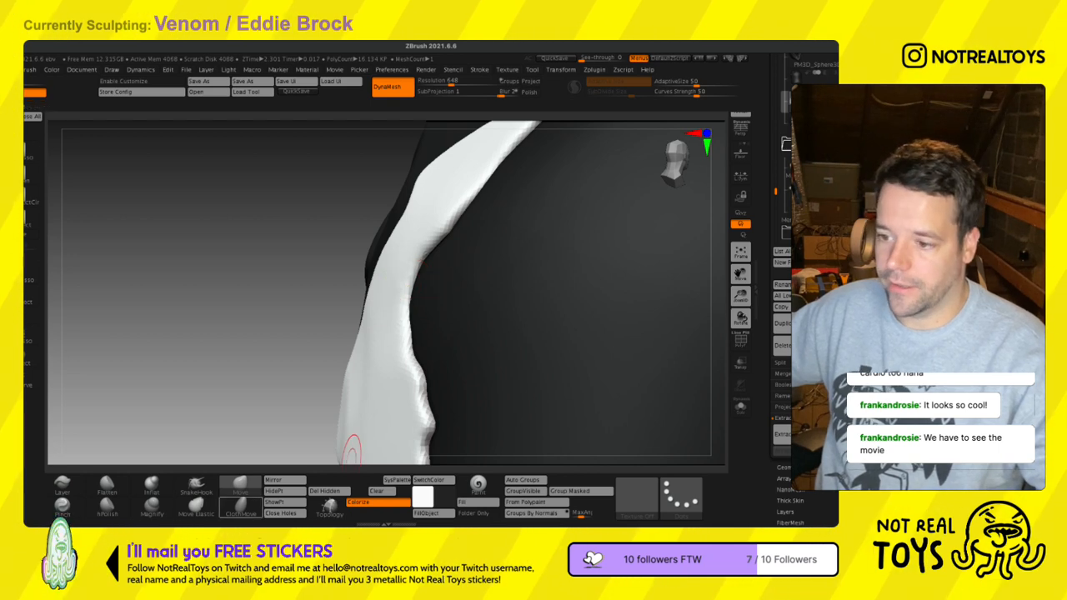
drag(353, 507, 518, 506)
click(271, 486)
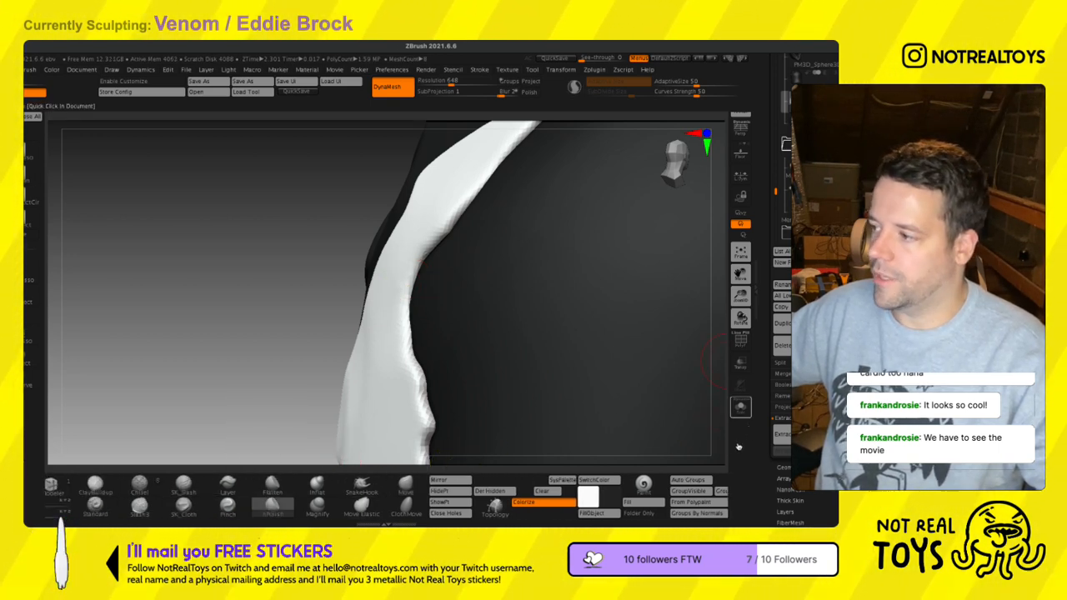
click(741, 407)
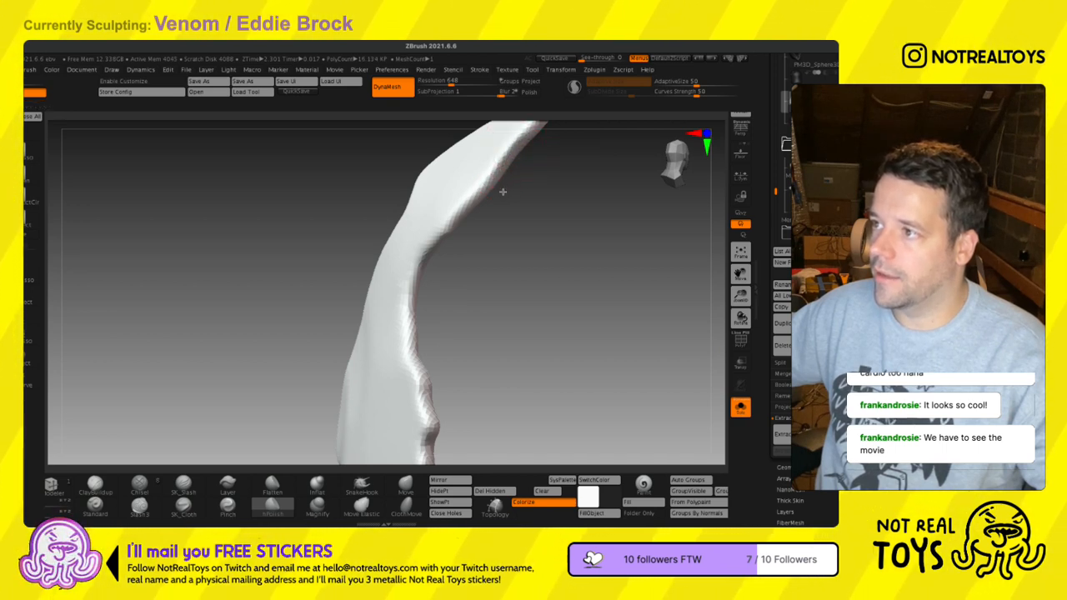
drag(442, 269, 425, 286)
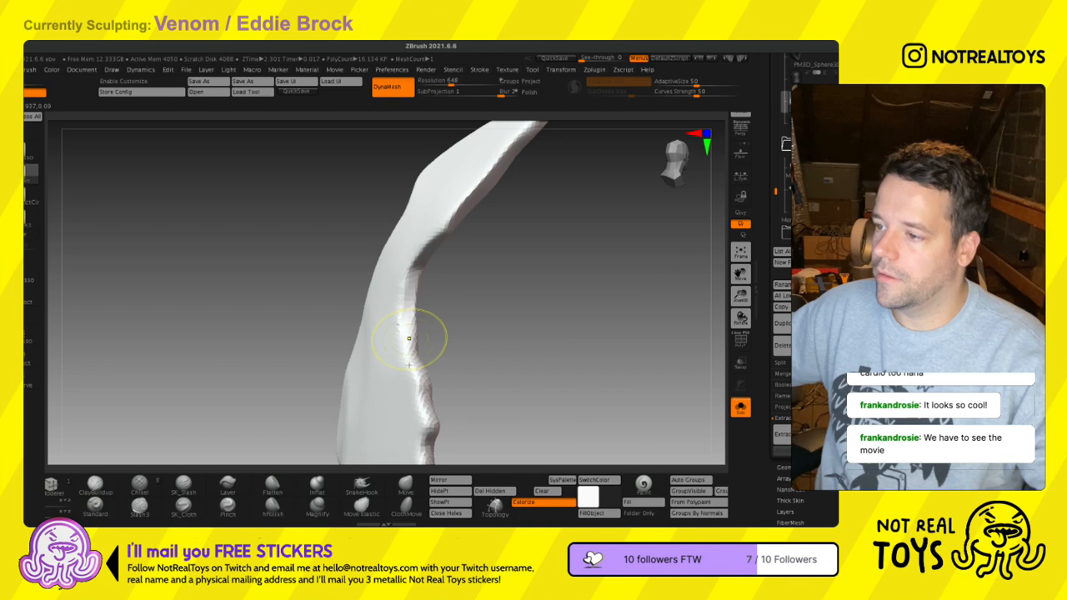
drag(408, 337, 412, 372)
drag(406, 327, 427, 250)
drag(412, 310, 409, 329)
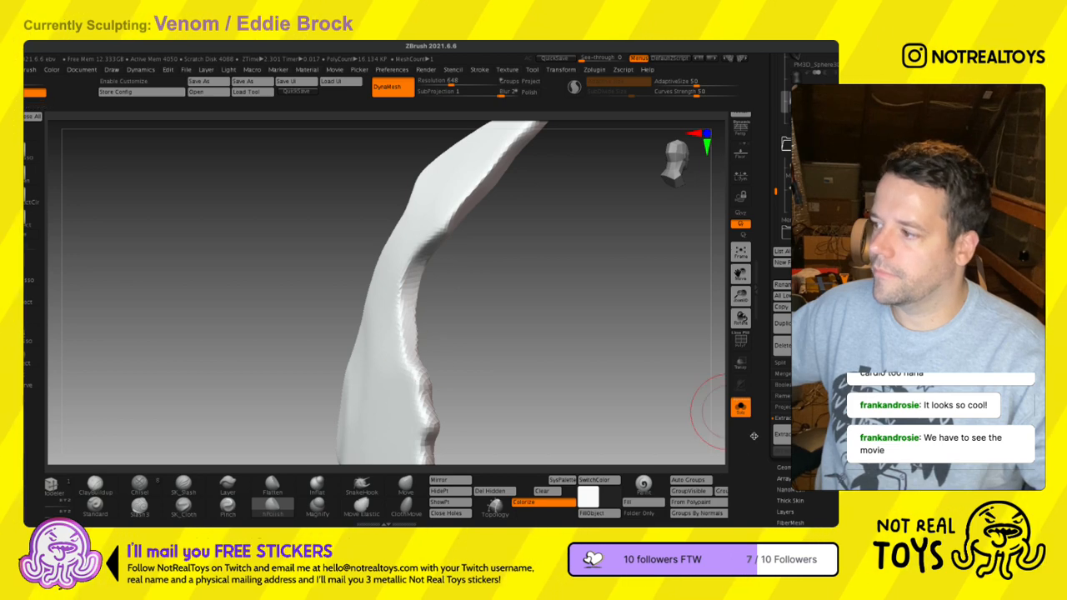
click(741, 407)
- Switch back to the Move brush and adjust the curve of the eye patches' inner edges against the hood
ctrl+right_drag(478, 363, 470, 289)
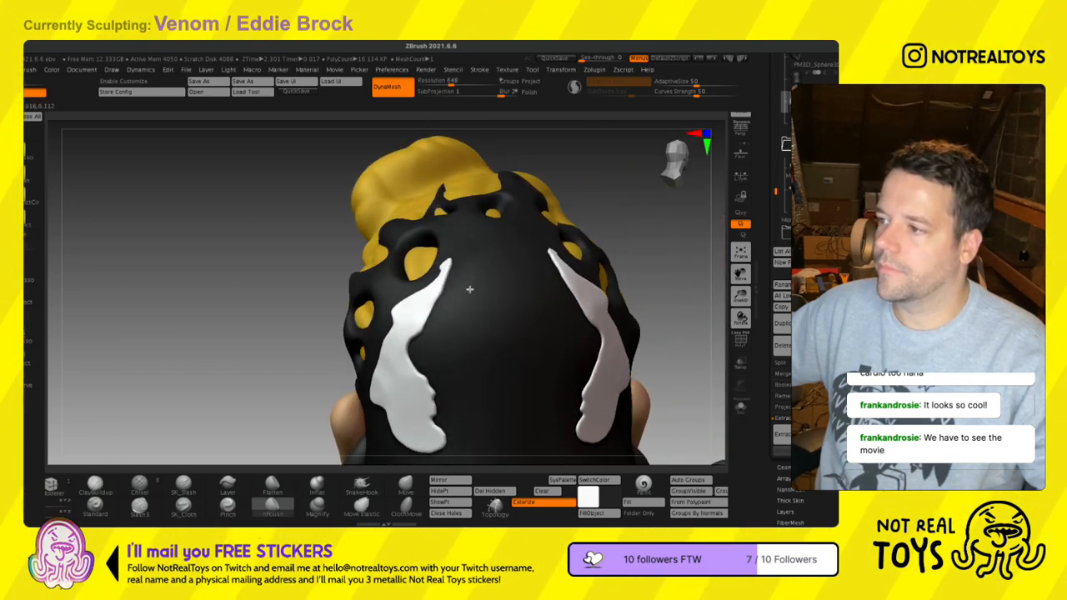
mouse_move(435, 371)
ctrl+right_down()
mouse_move(427, 325)
mouse_move(436, 372)
mouse_move(440, 362)
ctrl+right_up()
click(405, 486)
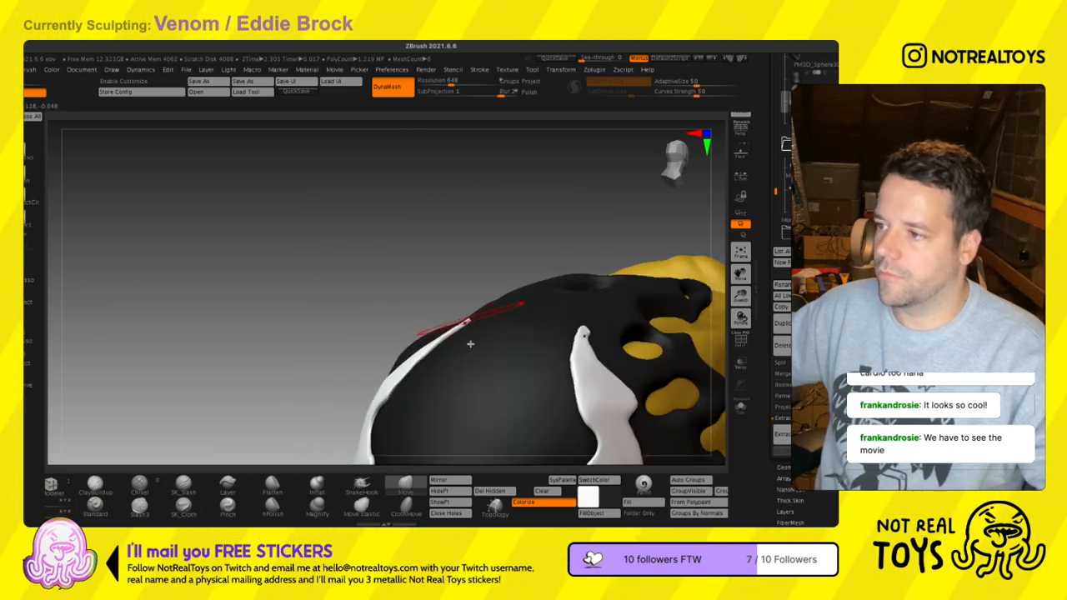
right_drag(467, 386, 434, 292)
alt+right_drag(436, 427, 442, 395)
drag(407, 292, 422, 294)
right_drag(424, 311, 393, 286)
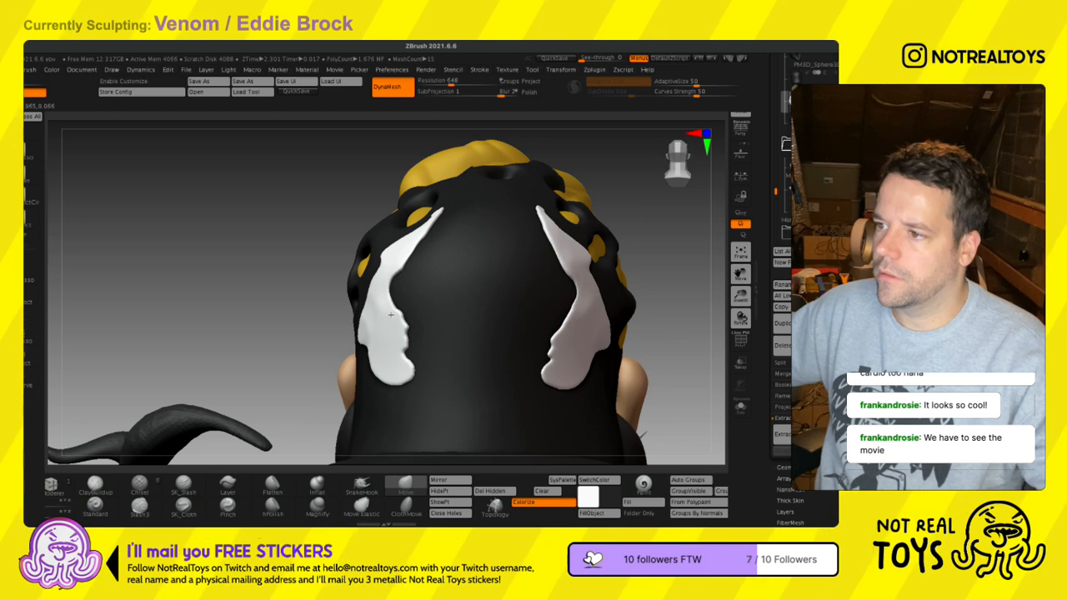
- Refine the edges and pointed upper tips of the hood's white eye patches with a resized Move brush
right_drag(401, 410, 422, 414)
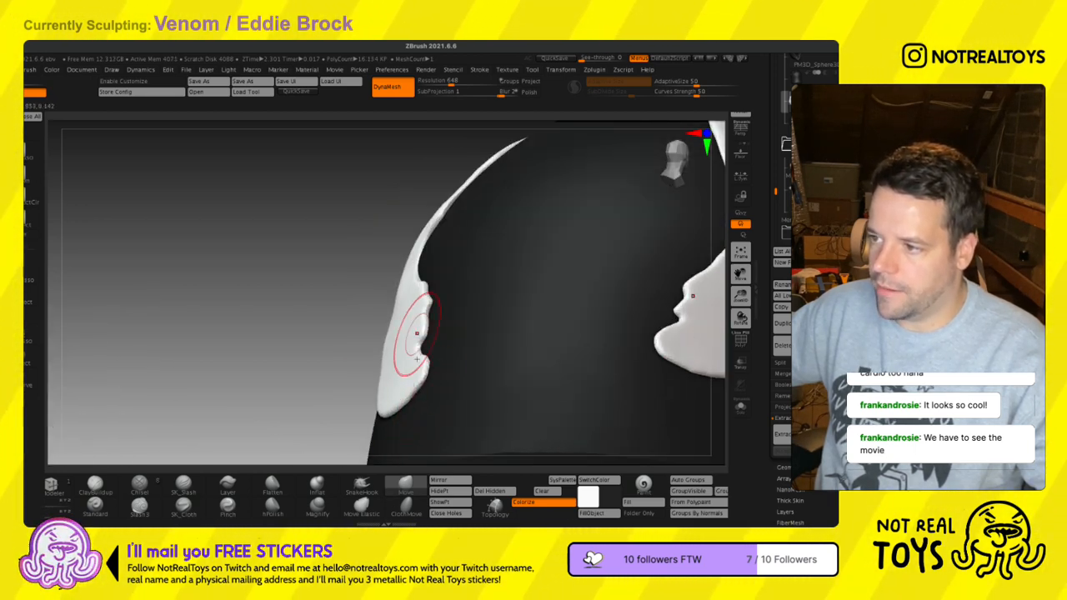
mouse_move(424, 313)
right_down()
mouse_move(486, 322)
mouse_move(427, 363)
mouse_move(358, 374)
right_up()
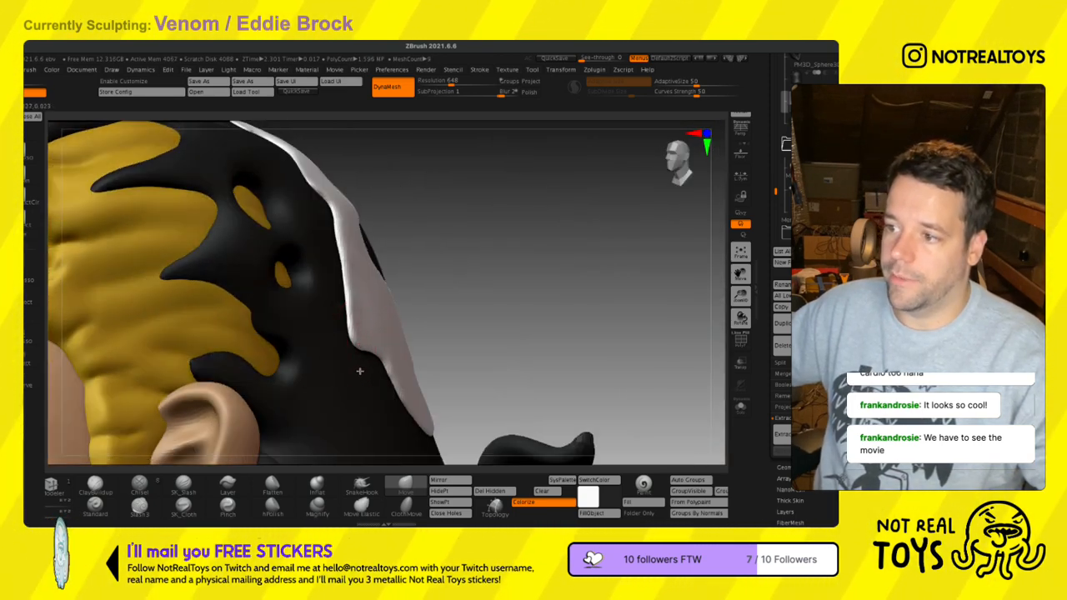
mouse_move(356, 269)
right_down()
mouse_move(317, 250)
mouse_move(307, 264)
right_up()
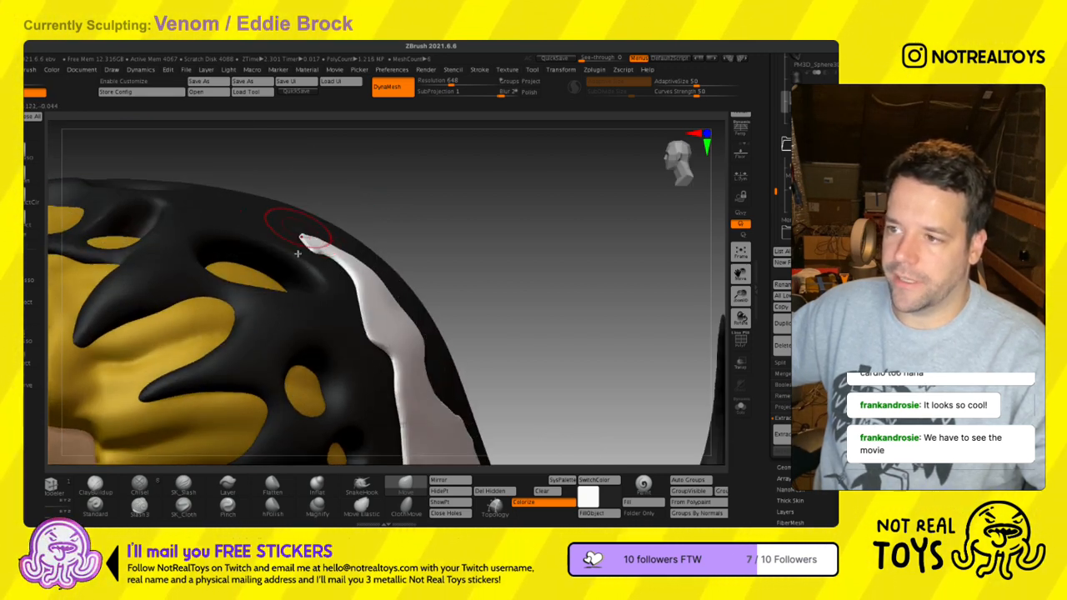
key(s)
drag(307, 270, 301, 269)
key(s)
mouse_move(300, 266)
right_down()
mouse_move(326, 312)
mouse_move(317, 388)
mouse_move(229, 323)
mouse_move(297, 324)
mouse_move(267, 334)
mouse_move(309, 313)
mouse_move(308, 267)
mouse_move(322, 292)
right_up()
key(s)
key(s)
drag(327, 312, 333, 310)
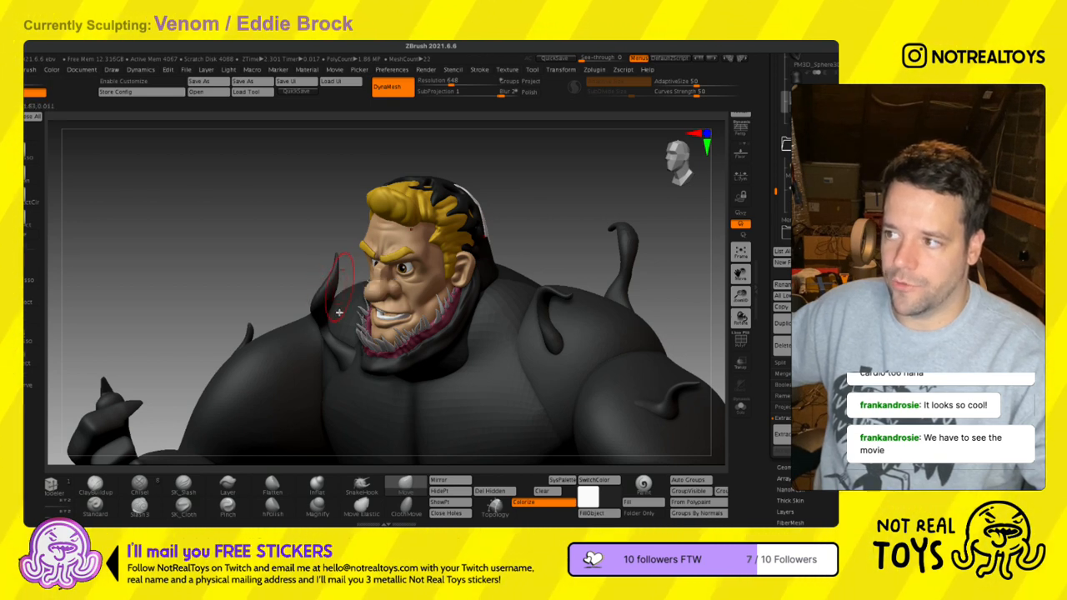
- Check the whole bust from the front and sides, and select the yellow eyebrows for editing
right_drag(323, 327, 392, 317)
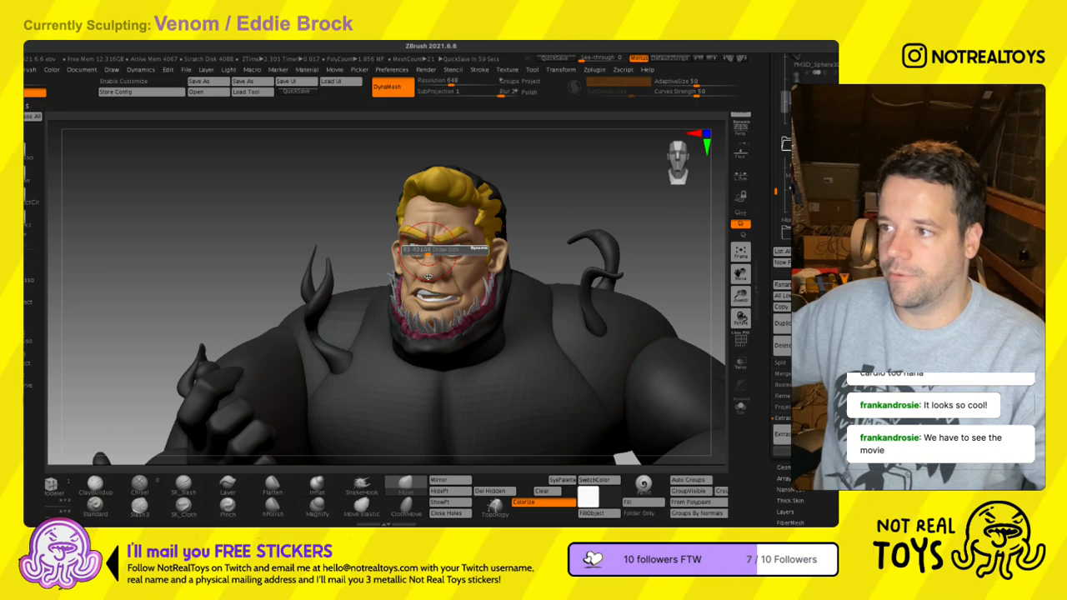
right_drag(522, 224, 480, 258)
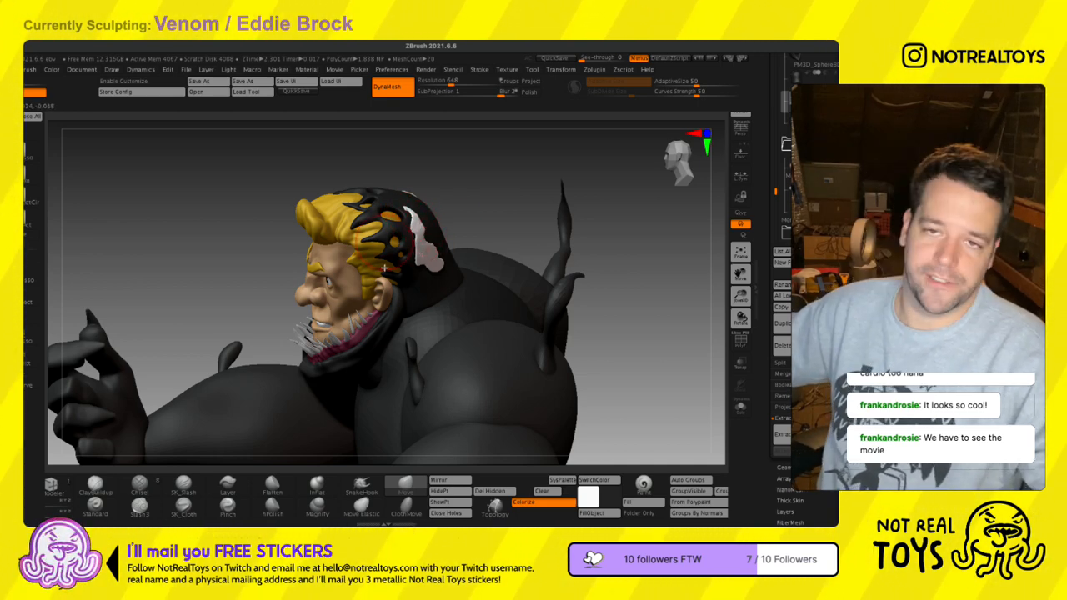
right_drag(329, 317, 351, 377)
alt+right_drag(340, 417, 376, 308)
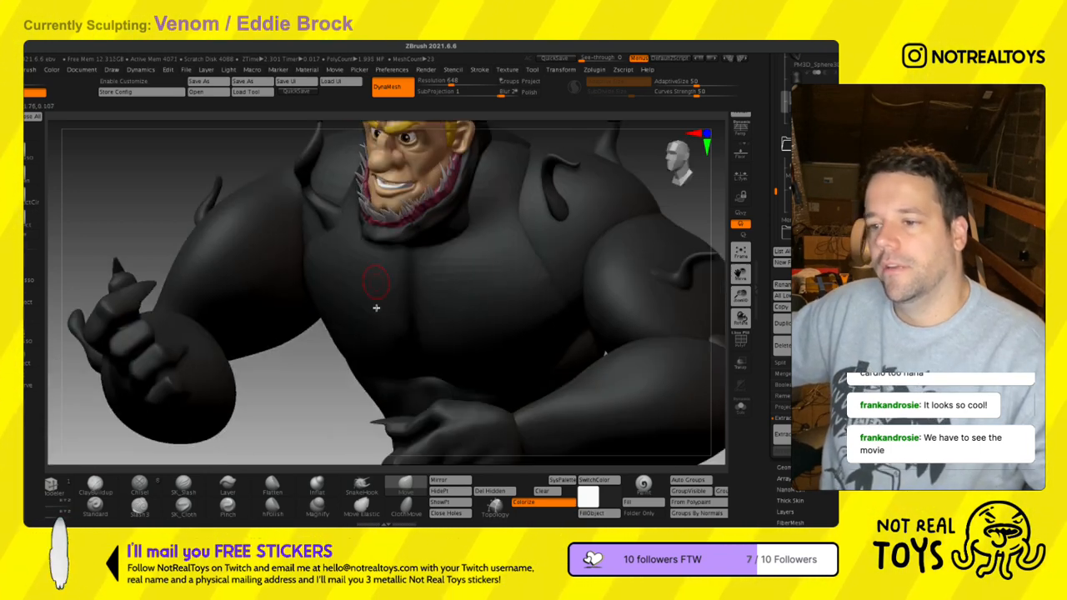
right_drag(407, 269, 420, 314)
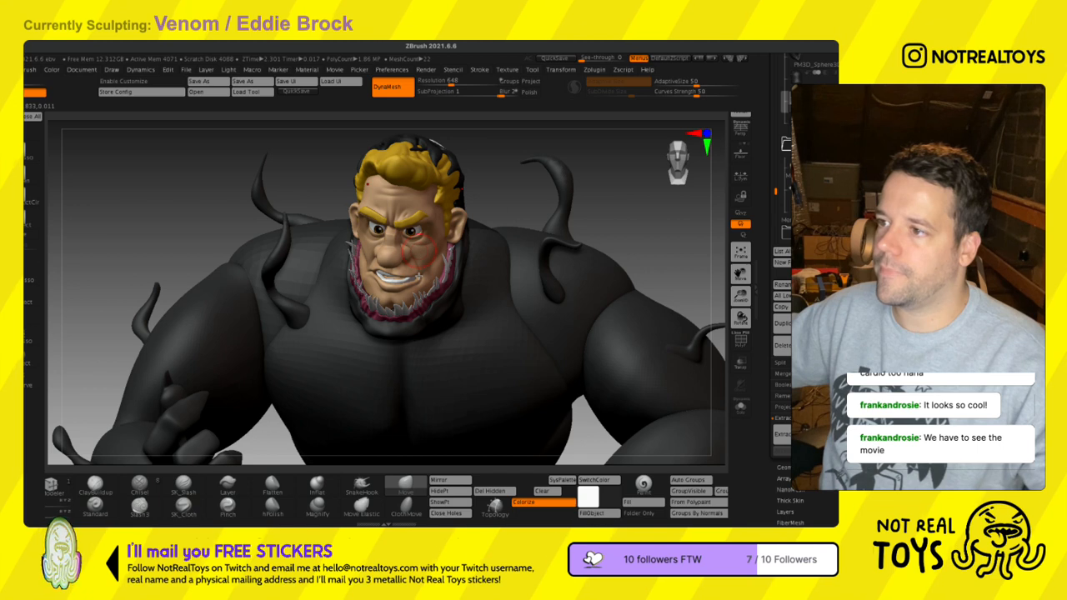
drag(779, 225, 779, 457)
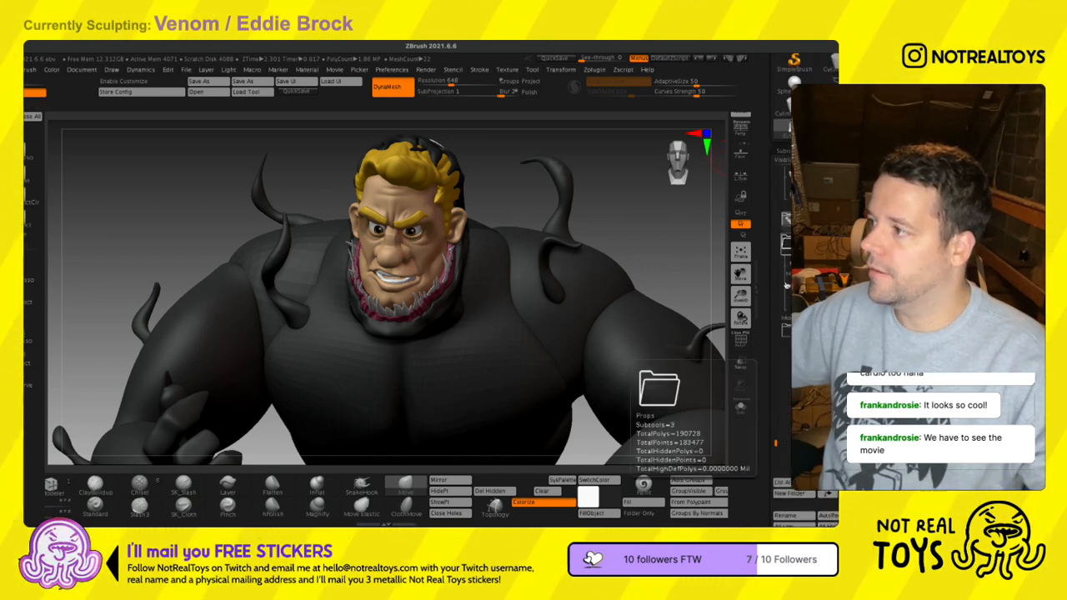
drag(776, 447, 778, 417)
click(787, 400)
ctrl+right_drag(512, 355, 530, 411)
mouse_move(378, 292)
ctrl+right_down()
mouse_move(437, 319)
mouse_move(441, 309)
mouse_move(414, 280)
ctrl+right_up()
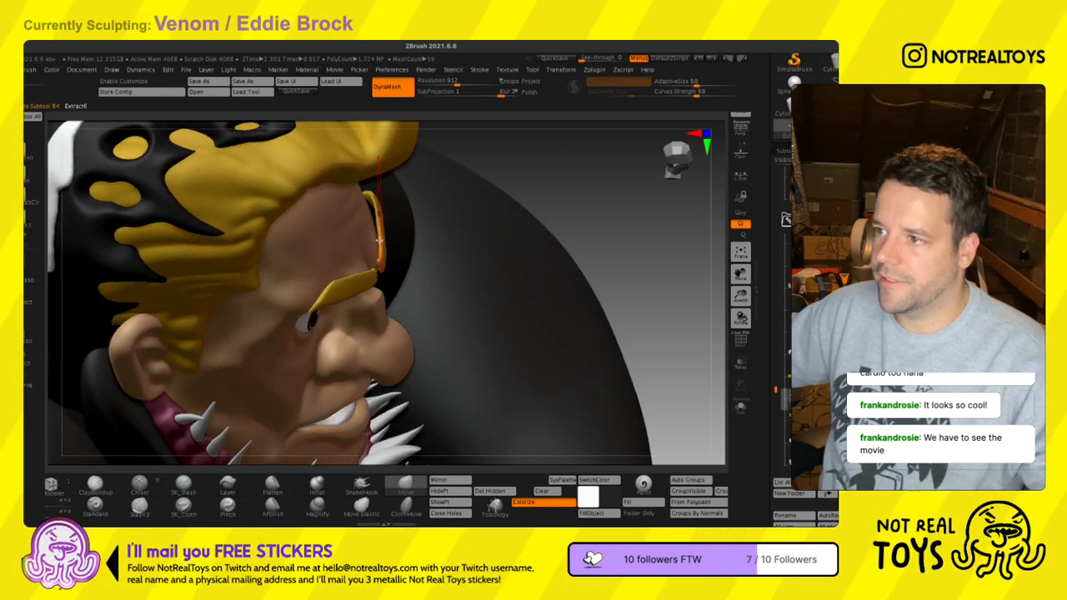
- Reshape the eyebrows with the Move brush so they follow the brow ridge from the front and side
drag(370, 243, 374, 241)
mouse_move(385, 242)
right_down()
mouse_move(390, 280)
mouse_move(415, 284)
mouse_move(388, 240)
mouse_move(355, 247)
right_up()
key(s)
drag(423, 238, 415, 236)
ctrl+right_drag(418, 260, 428, 321)
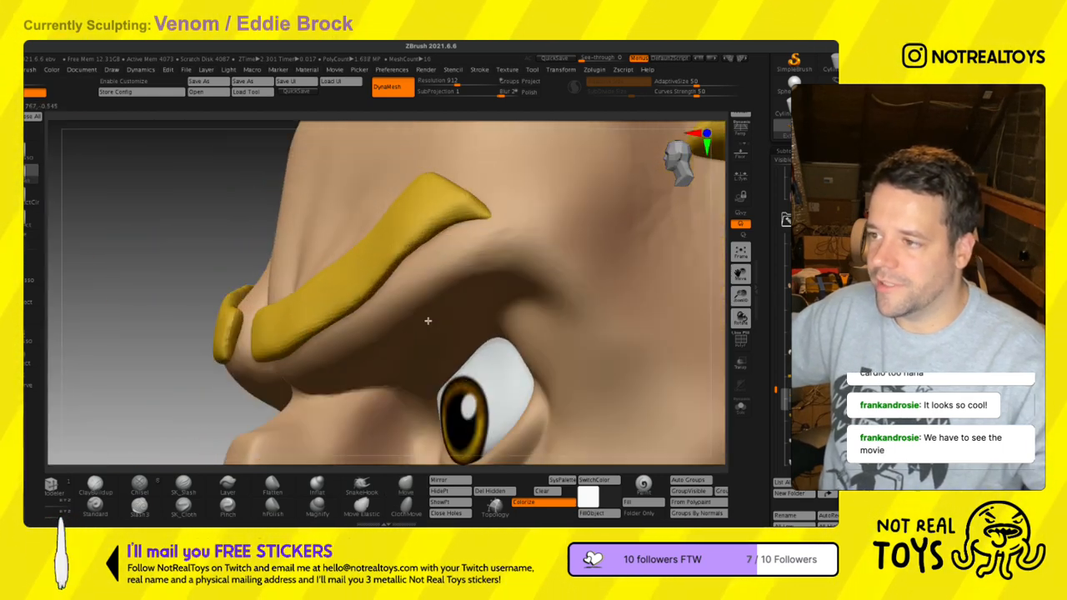
right_drag(411, 284, 416, 300)
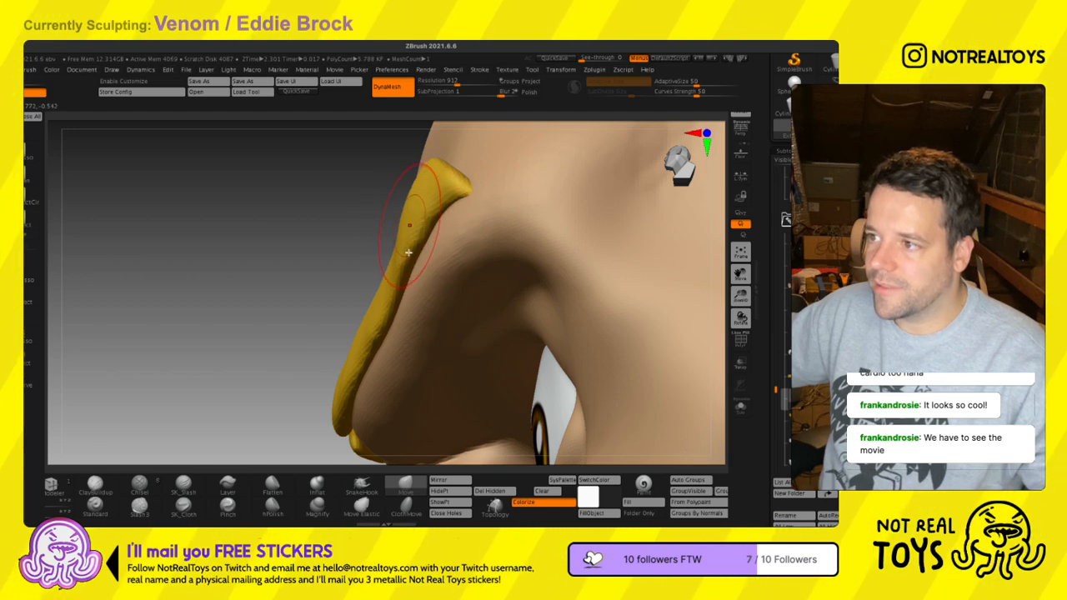
mouse_move(411, 267)
right_down()
mouse_move(423, 306)
mouse_move(350, 250)
mouse_move(364, 269)
right_up()
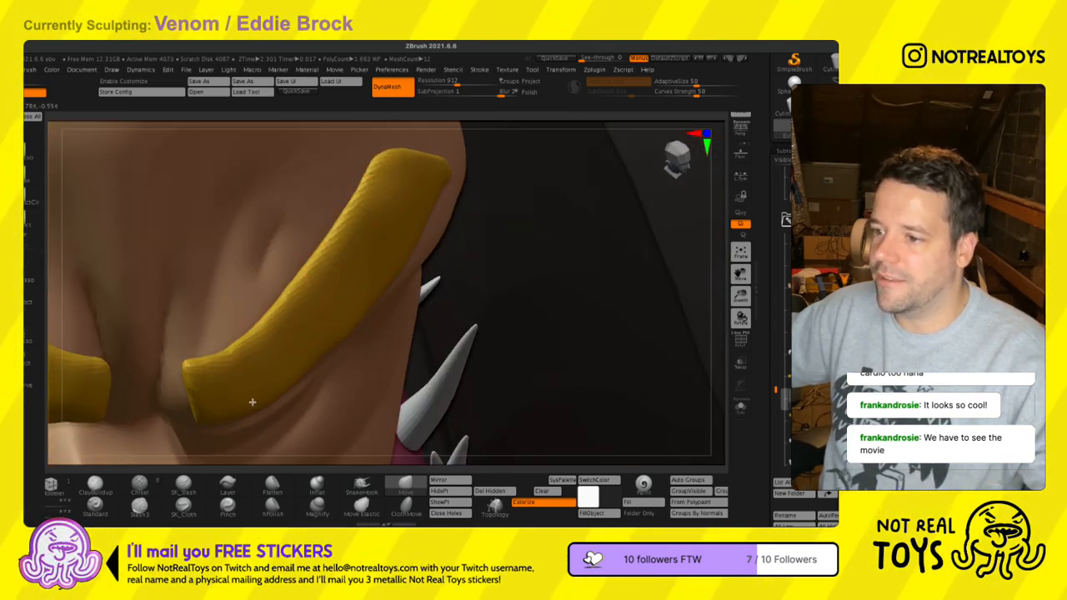
right_drag(252, 402, 288, 394)
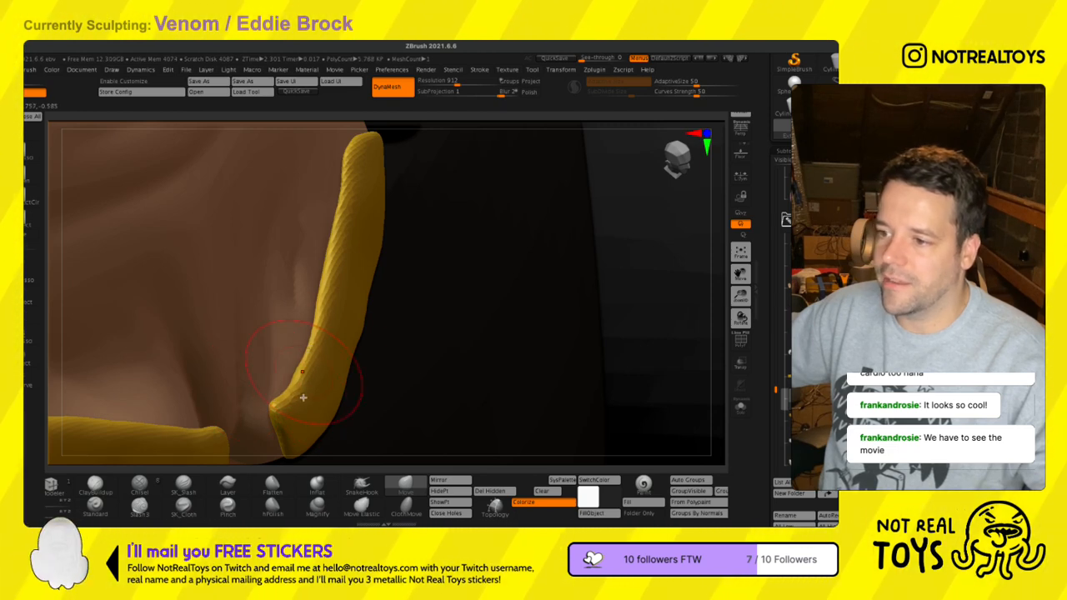
mouse_move(296, 397)
right_down()
mouse_move(257, 312)
mouse_move(311, 349)
mouse_move(370, 338)
right_up()
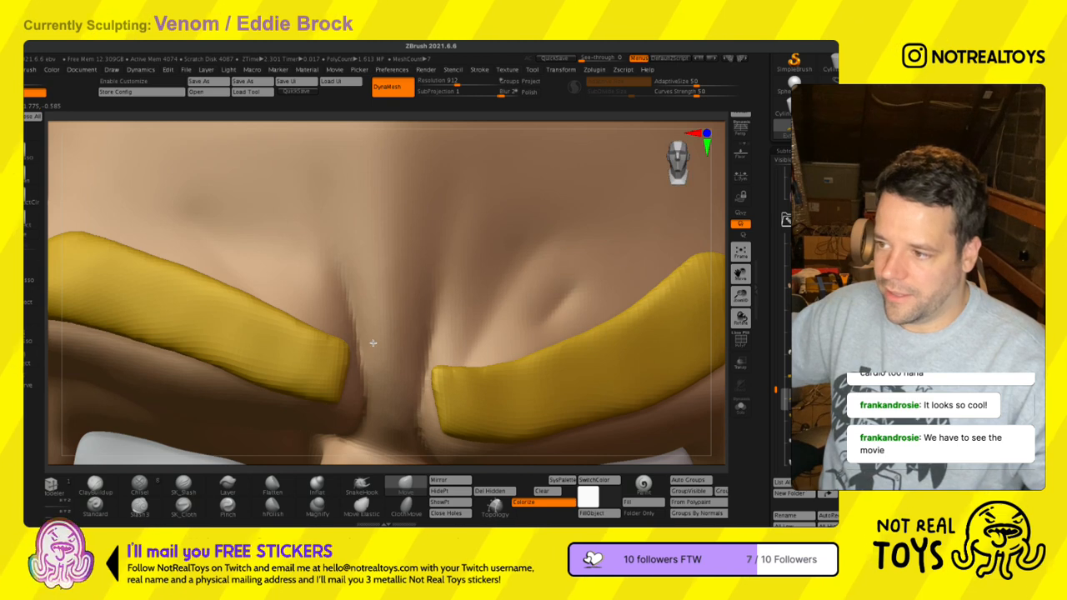
- Adjust the inner ends of the eyebrows above the nose bridge with a resized Move brush
key(s)
drag(520, 322, 529, 361)
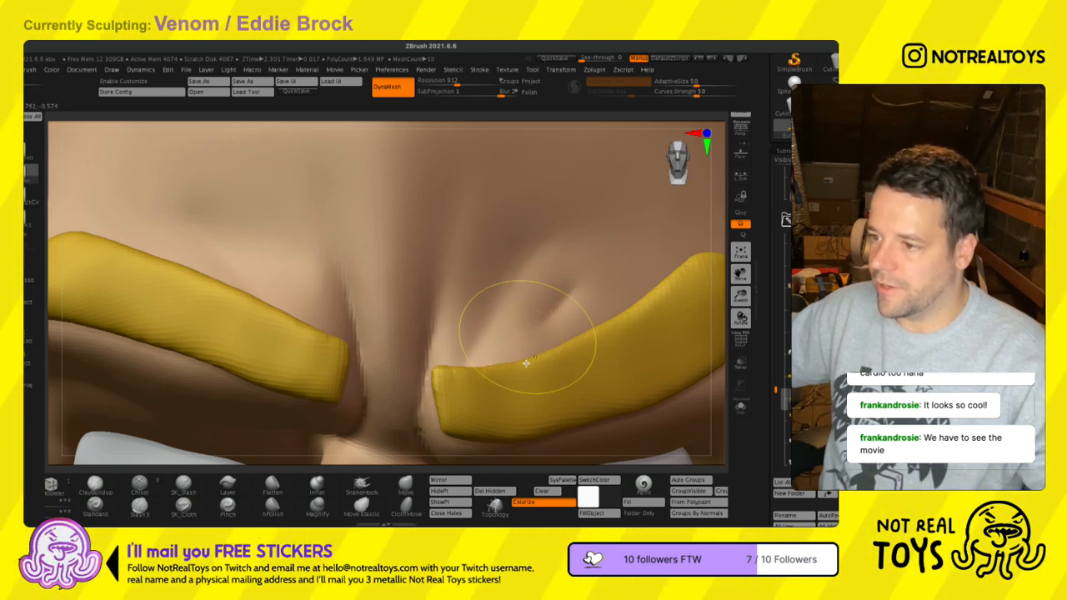
ctrl+right_drag(522, 226, 505, 179)
mouse_move(392, 321)
right_down()
mouse_move(458, 415)
mouse_move(459, 391)
right_up()
key(s)
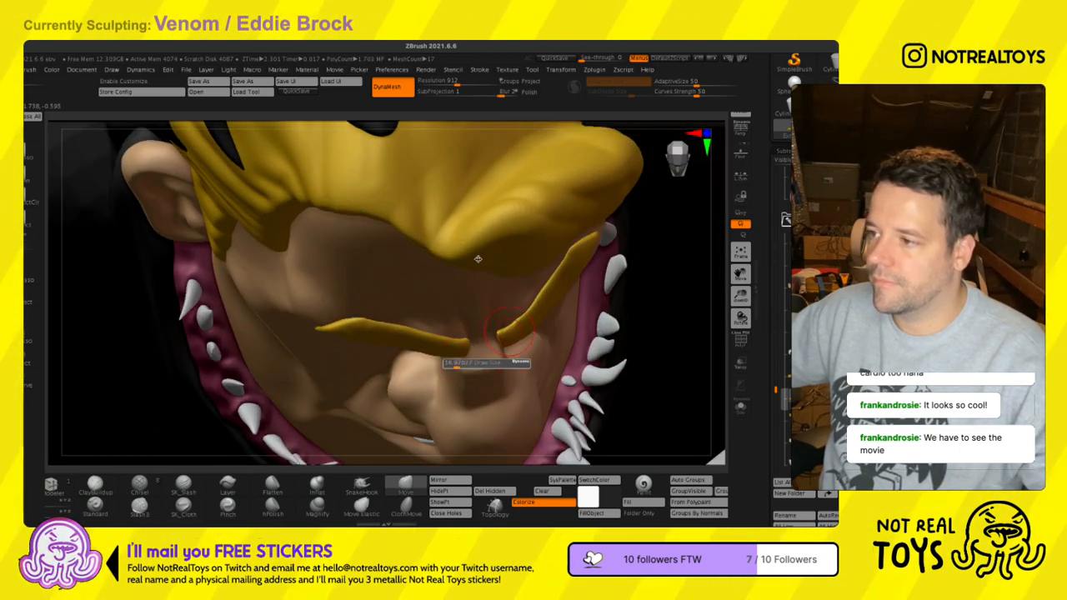
mouse_move(478, 259)
right_down()
mouse_move(491, 266)
mouse_move(494, 238)
mouse_move(476, 260)
right_up()
ctrl+right_drag(497, 352, 505, 414)
right_drag(490, 317, 495, 314)
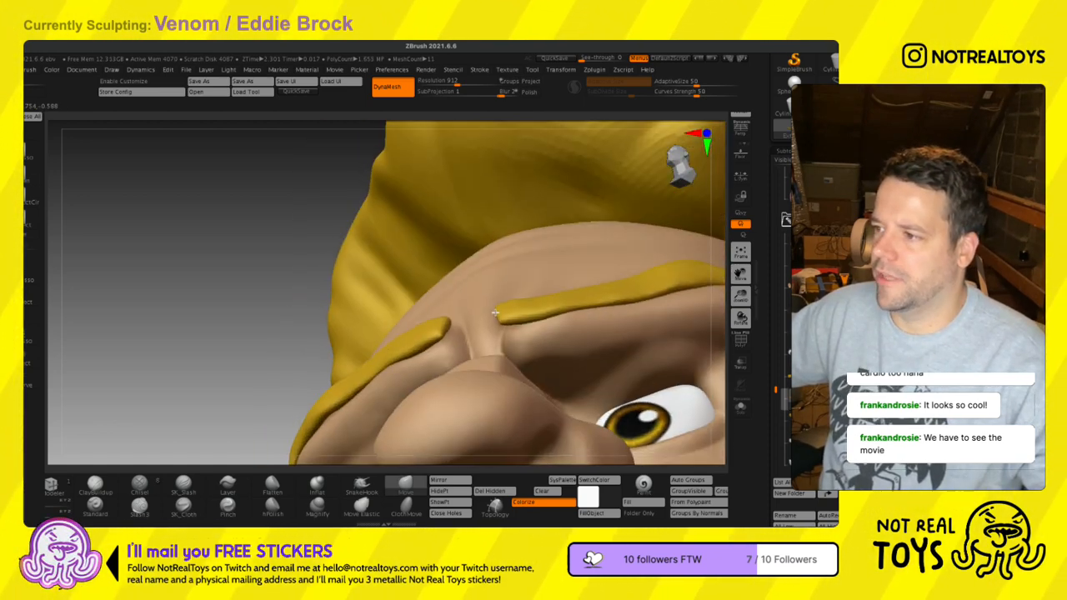
drag(498, 312, 505, 337)
key(s)
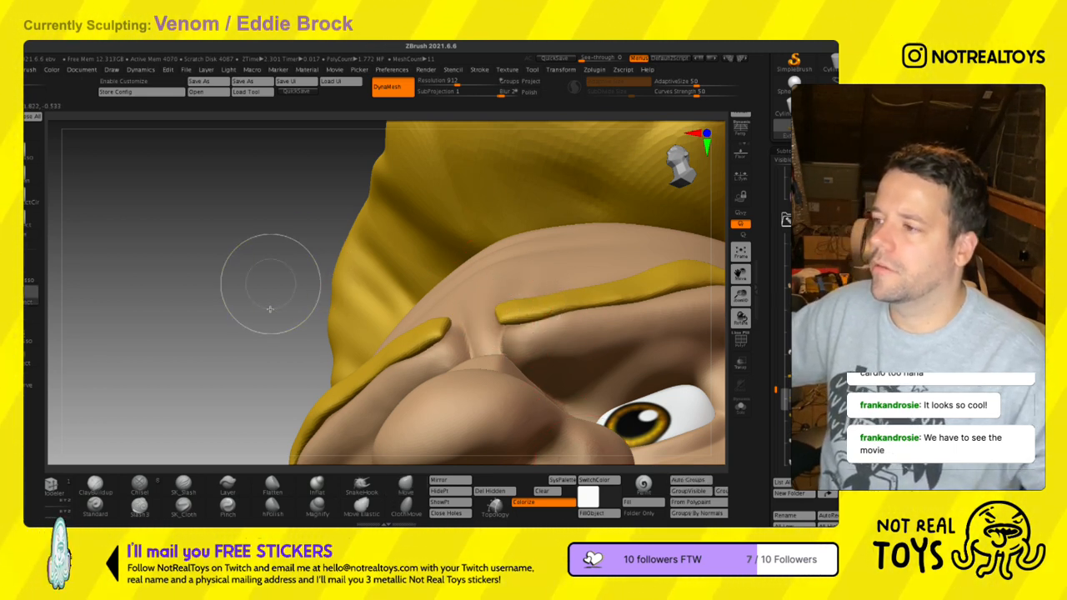
- Turn on the eyebrows' polyframe and bend their inner ends down toward the nose with the Move Elastic brush
key(shift+f)
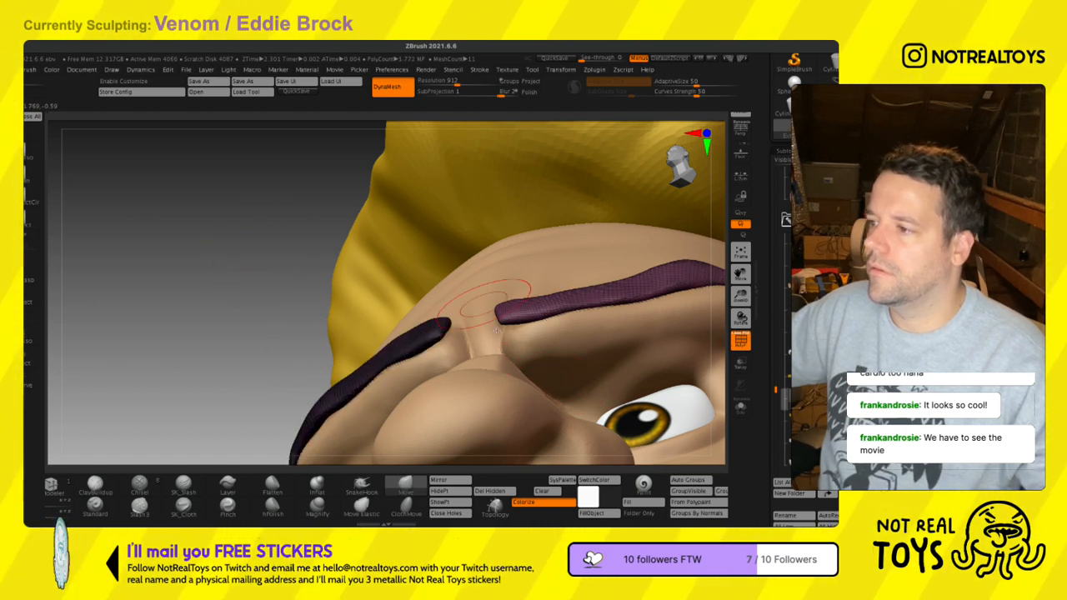
key(b)
key(m)
key(e)
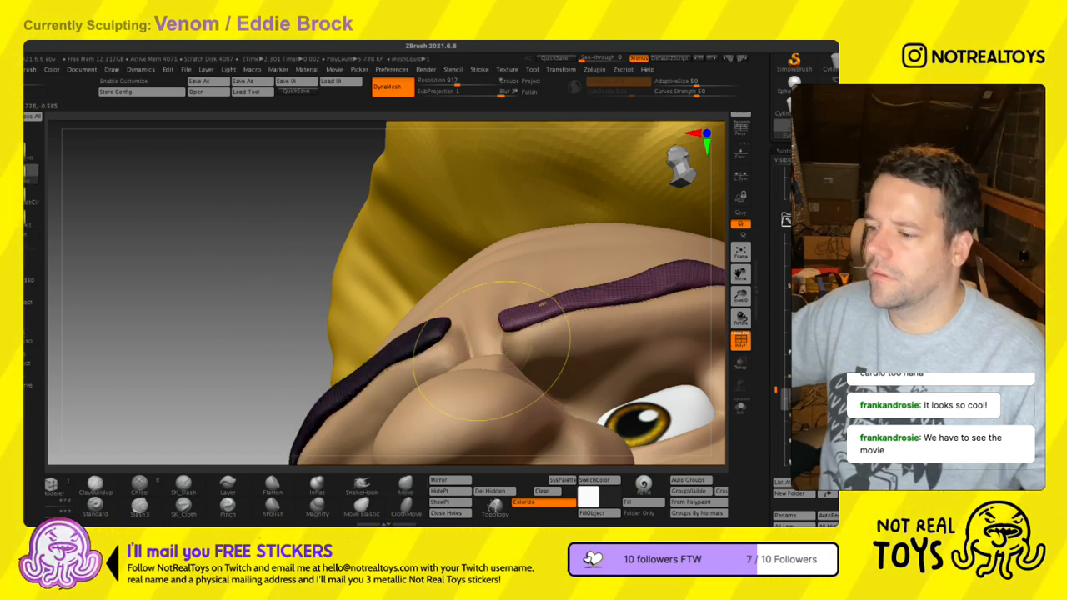
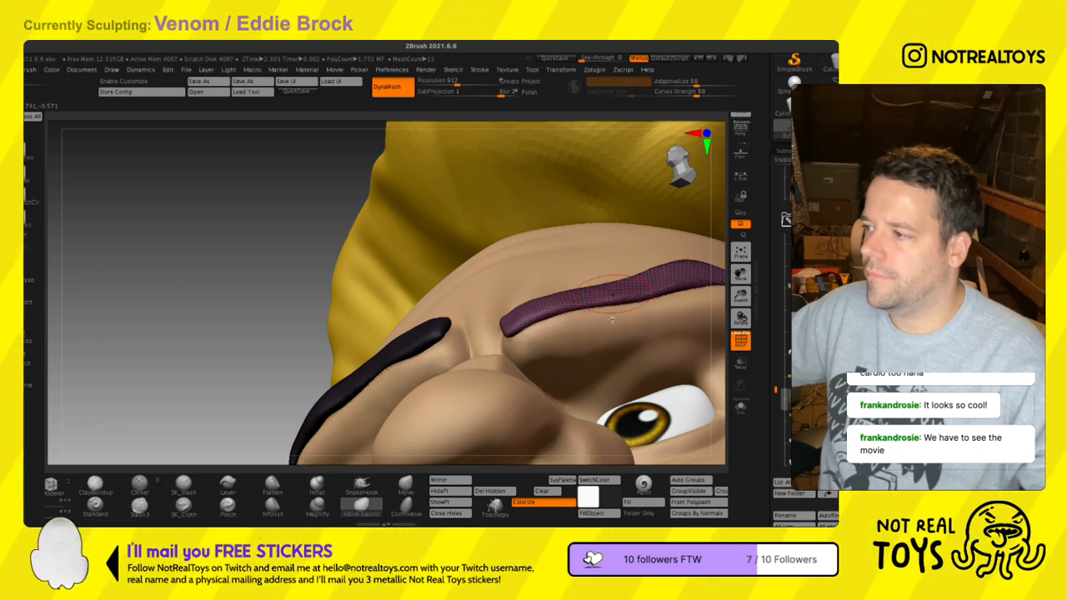
right_drag(629, 330, 659, 419)
right_drag(604, 393, 541, 407)
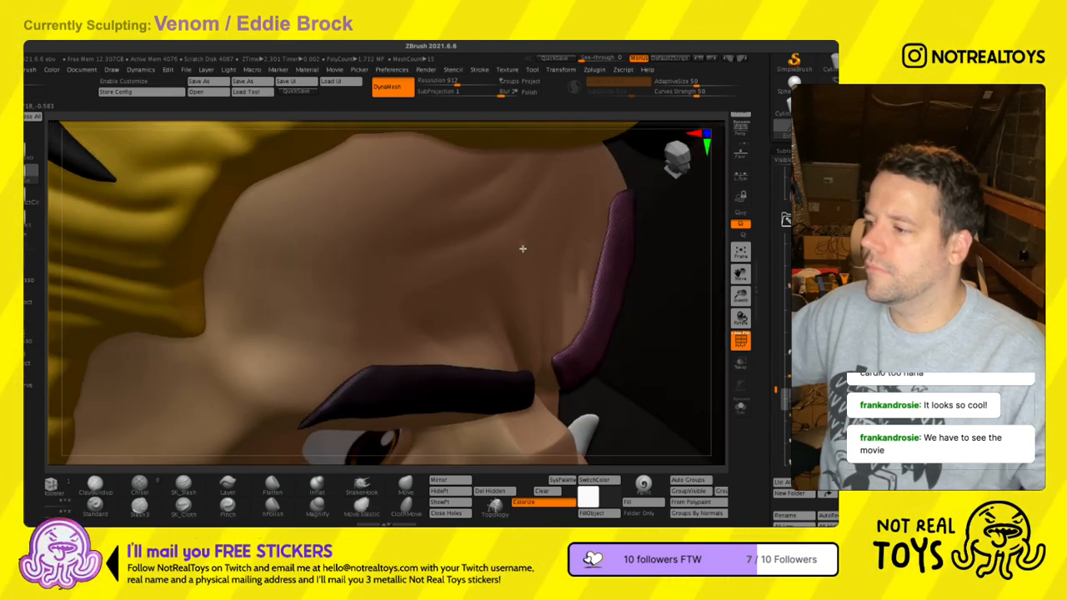
ctrl+right_drag(523, 258, 480, 304)
mouse_move(557, 442)
alt+right_down()
mouse_move(534, 326)
mouse_move(549, 430)
alt+right_up()
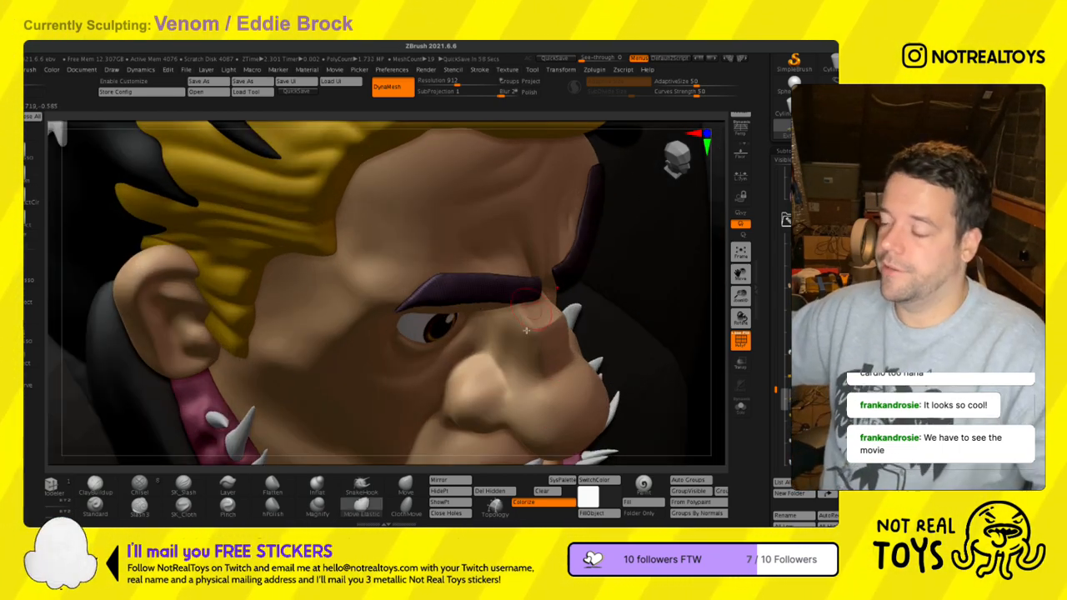
- Fit the eyebrows' inner ends to the forehead and pull them slightly away from the nose bridge with Move Elastic
ctrl+right_drag(534, 338, 528, 374)
key(s)
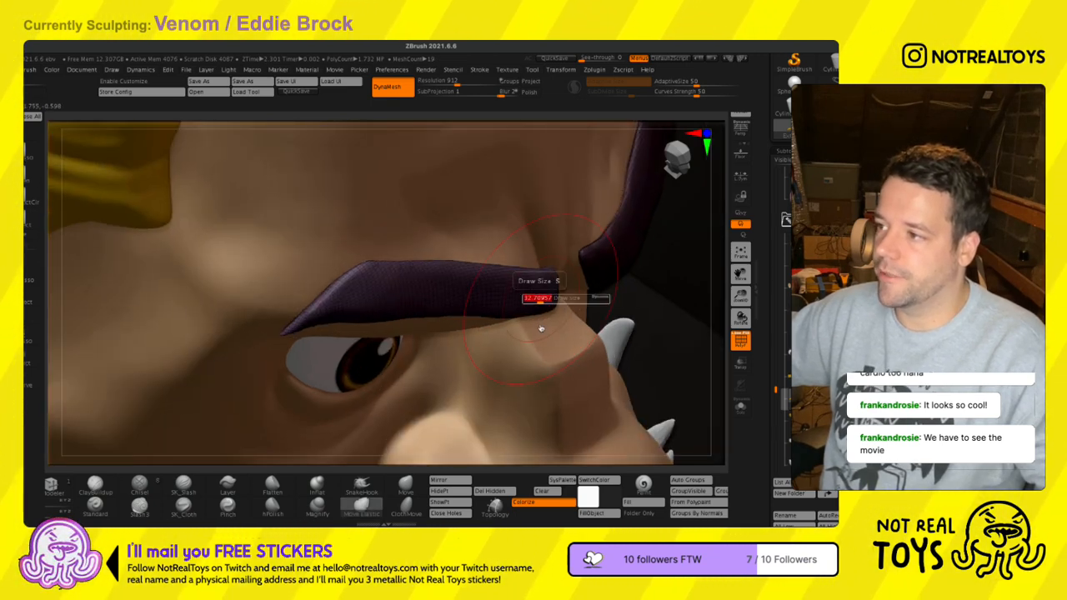
mouse_move(540, 329)
right_down()
mouse_move(524, 369)
mouse_move(542, 325)
right_up()
drag(545, 327, 549, 320)
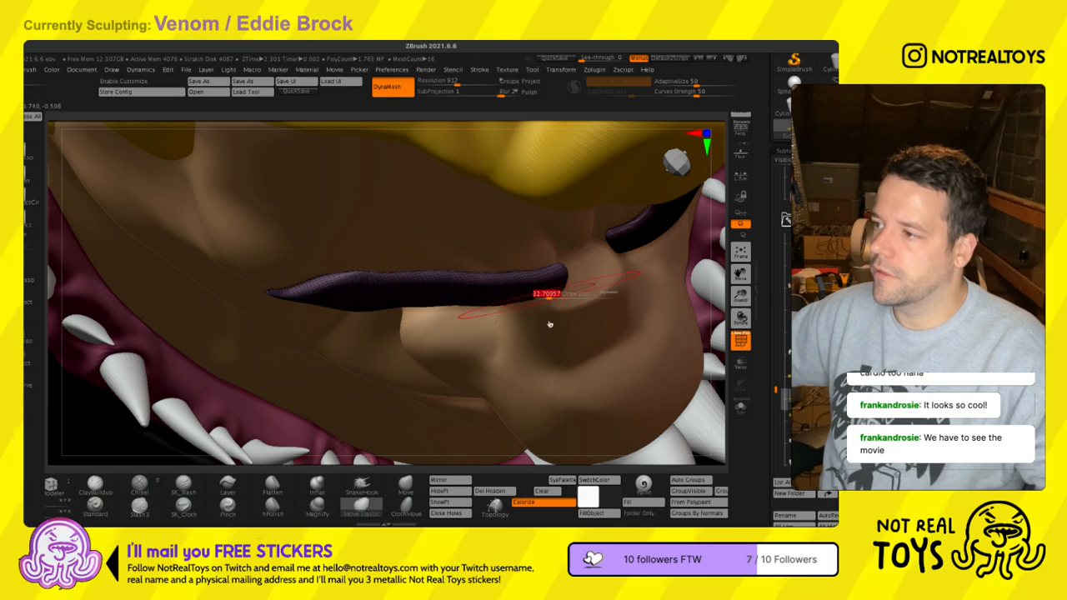
right_drag(529, 234, 534, 294)
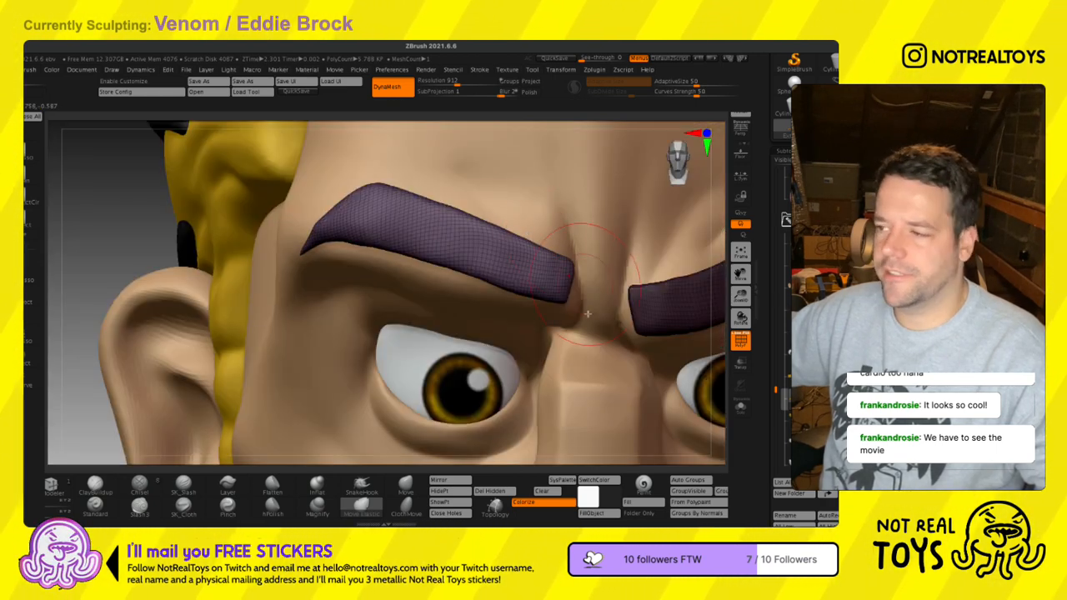
drag(572, 300, 567, 300)
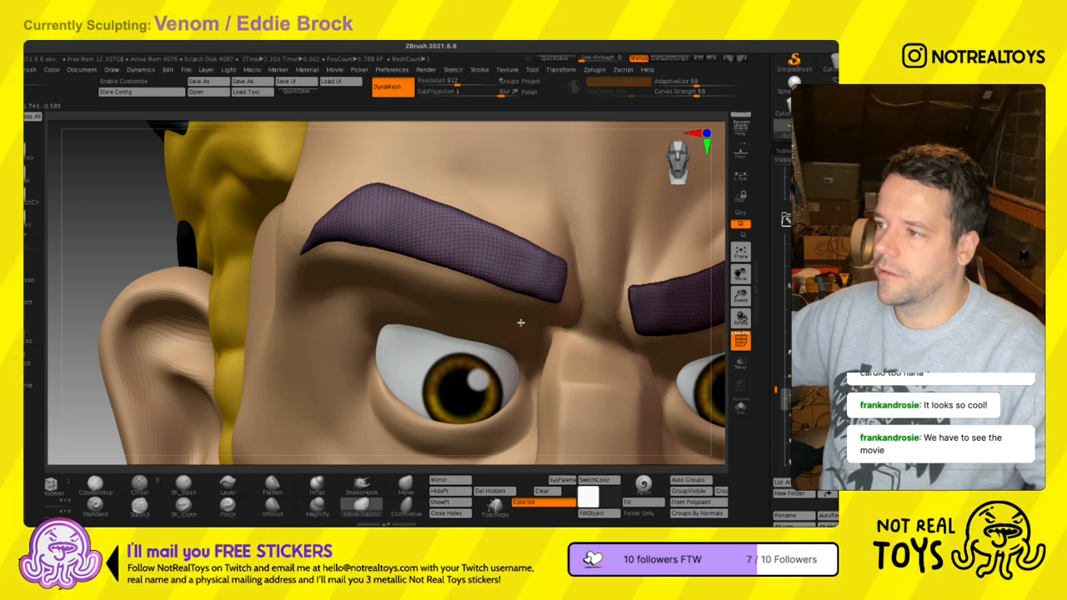
- Switch to the Move brush and pull the eyebrows' outer ends into longer, sharper points
mouse_move(376, 261)
right_down()
mouse_move(372, 228)
mouse_move(351, 256)
right_up()
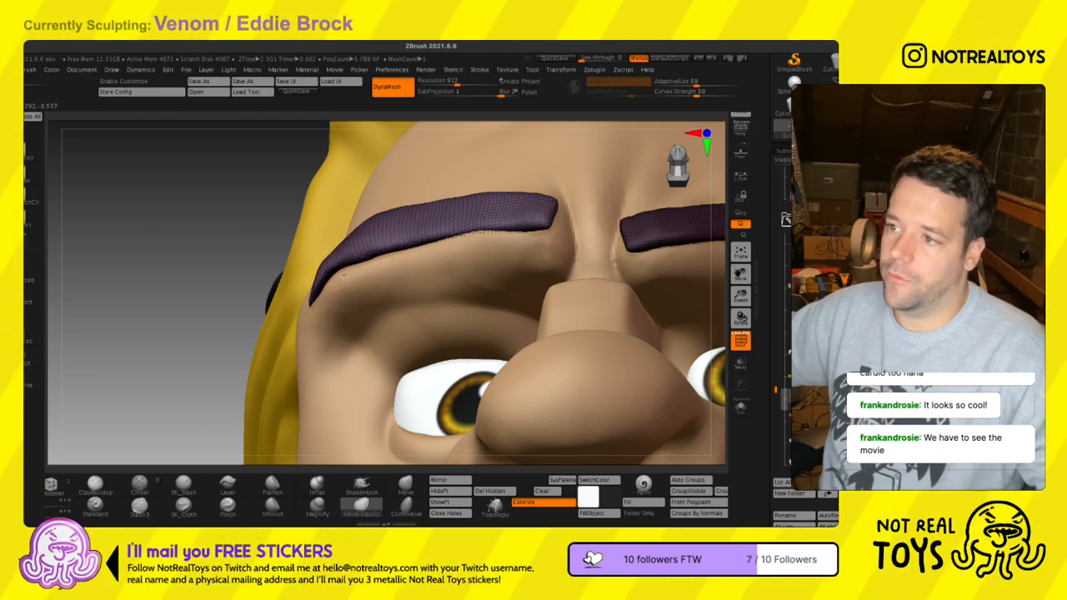
mouse_move(349, 255)
right_down()
mouse_move(365, 299)
mouse_move(343, 236)
right_up()
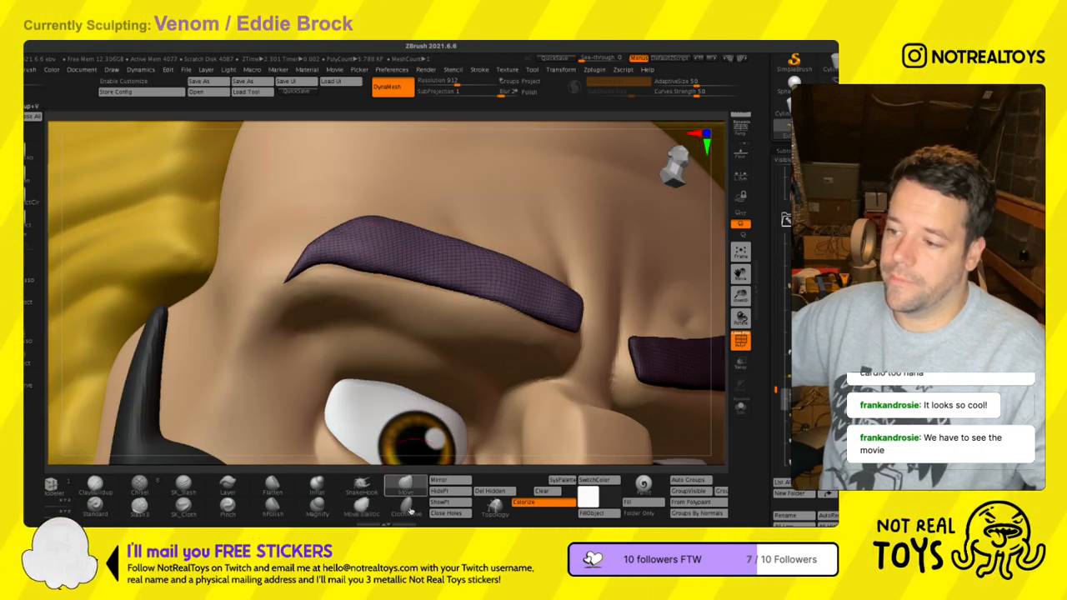
right_drag(288, 231, 305, 241)
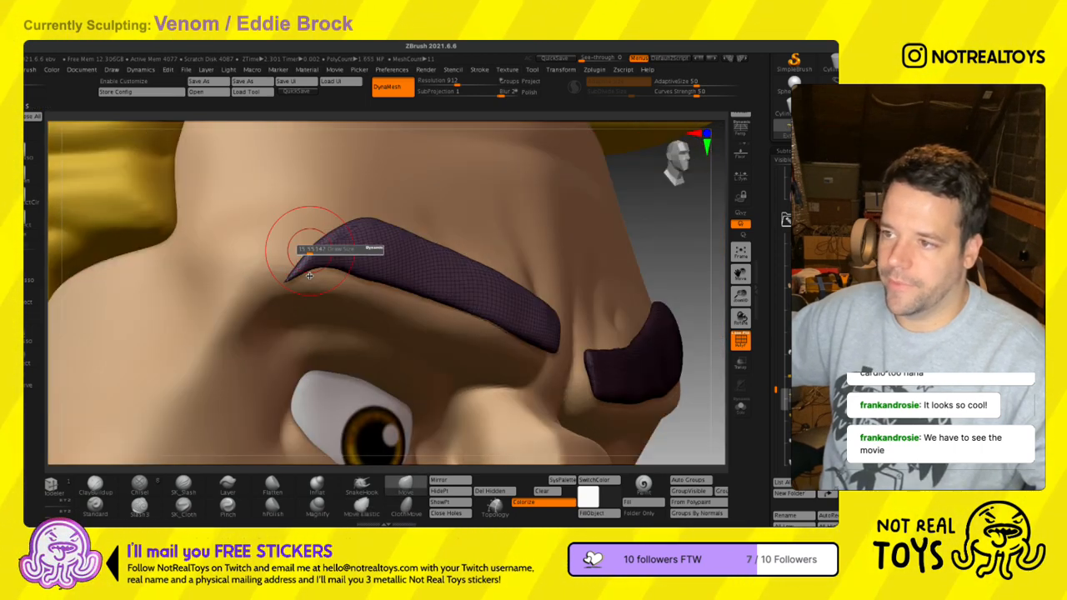
drag(288, 319, 271, 293)
key(s)
mouse_move(336, 239)
mouse_down()
mouse_move(309, 263)
mouse_move(304, 255)
mouse_up()
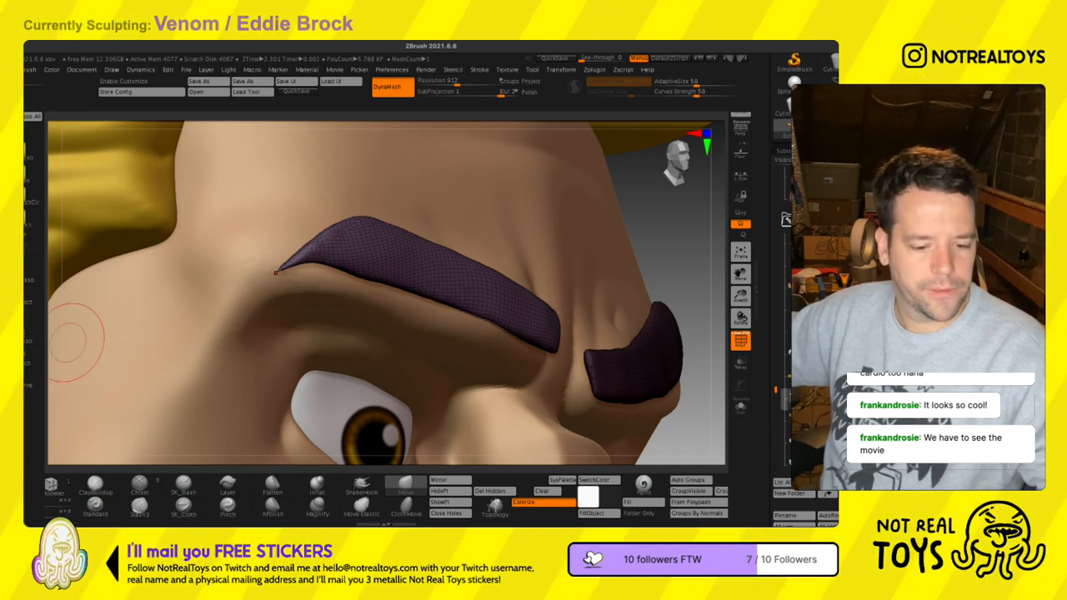
- Try to nudge the middle of the eyebrow along the brow ridge with the Move brush, and undo it
right_drag(332, 232, 306, 256)
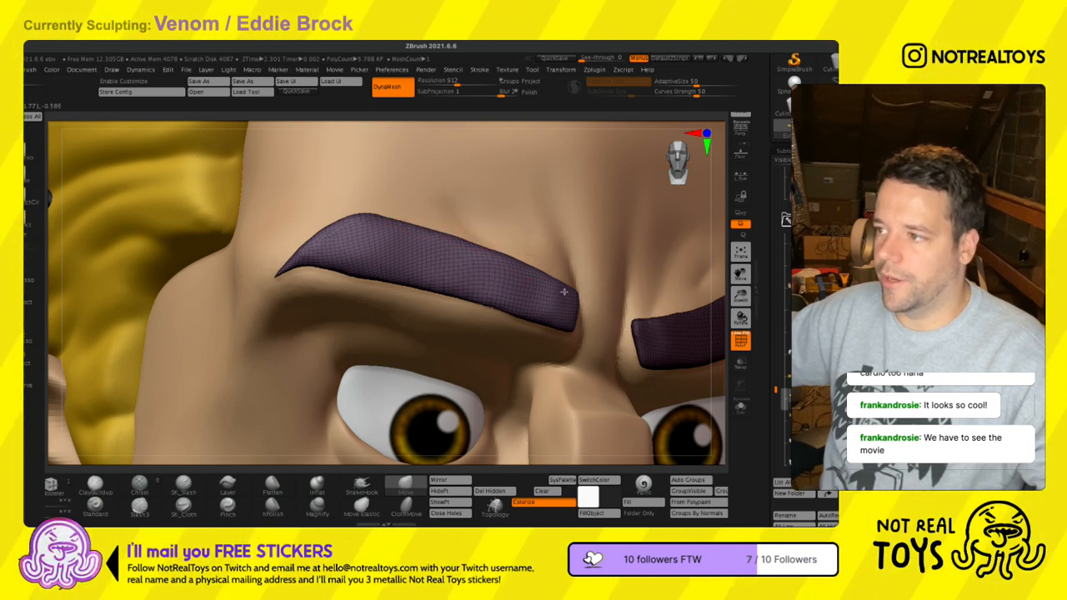
right_drag(546, 291, 482, 311)
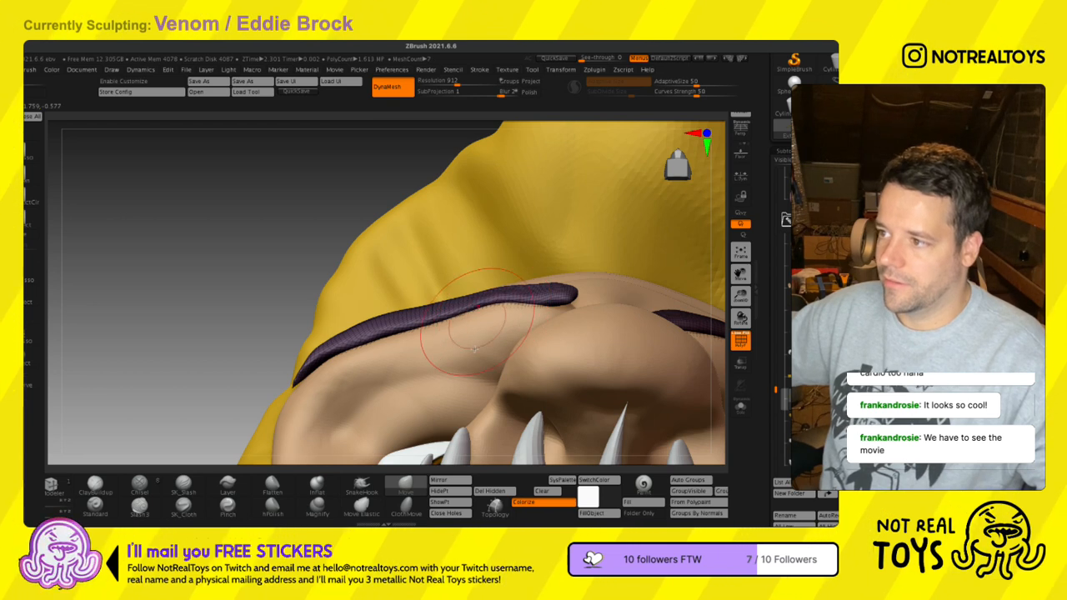
drag(420, 346, 425, 333)
key(ctrl+z)
key(s)
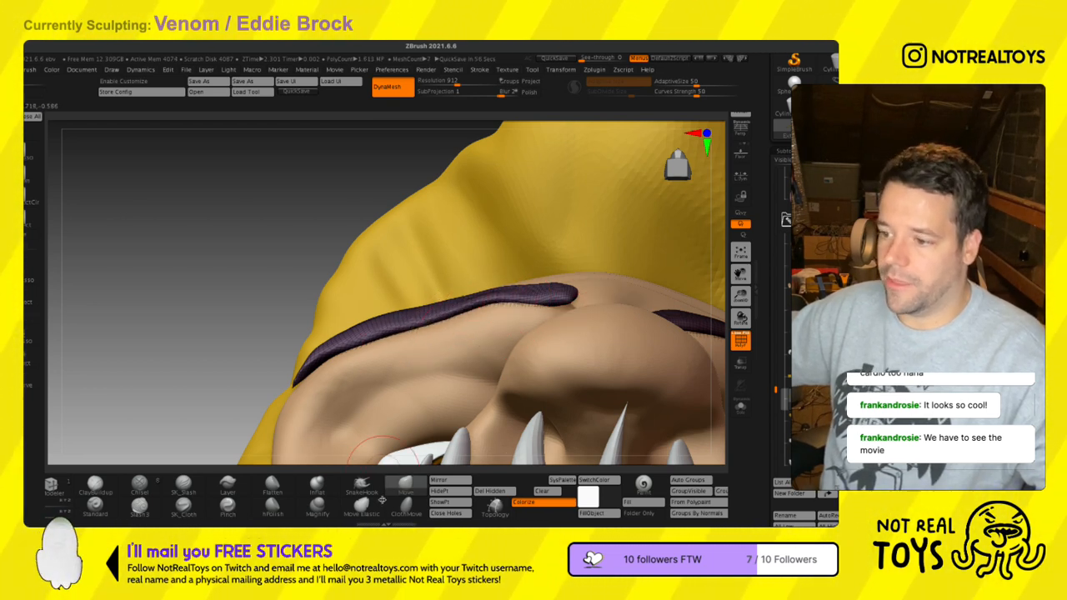
- Reshape the eyebrows' inner ends in profile with the Move Elastic brush so they sit closer to the brow
right_drag(589, 310, 500, 392)
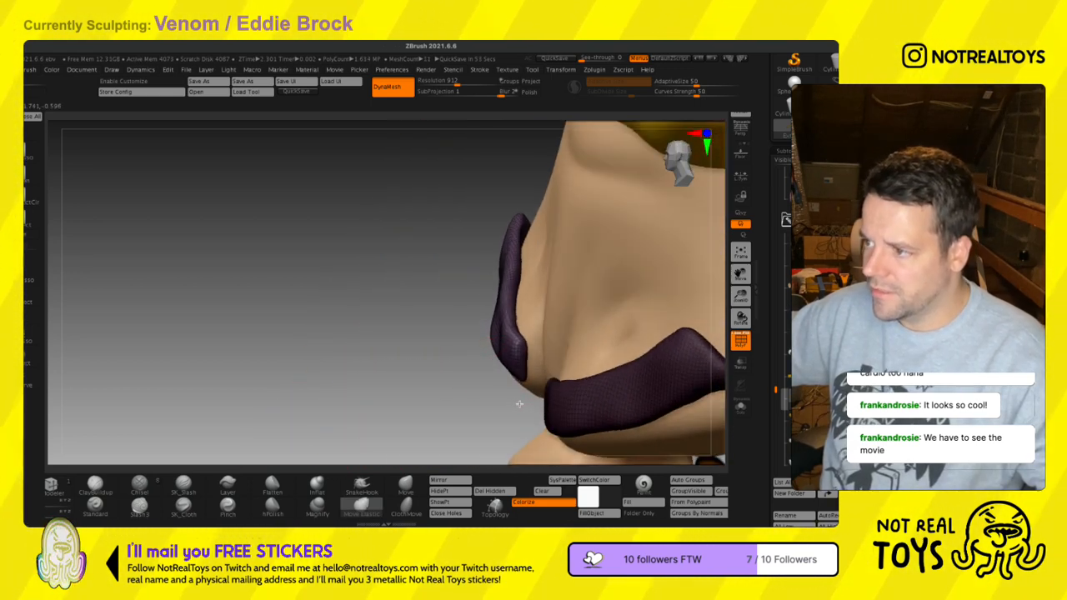
drag(525, 365, 498, 358)
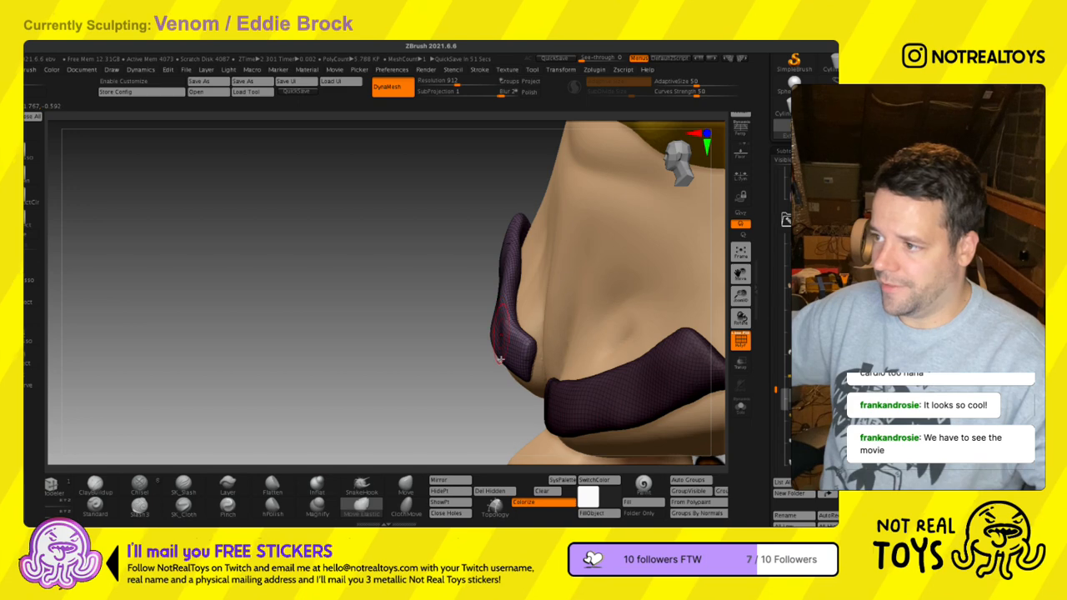
mouse_move(500, 361)
right_down()
mouse_move(528, 375)
mouse_move(500, 356)
right_up()
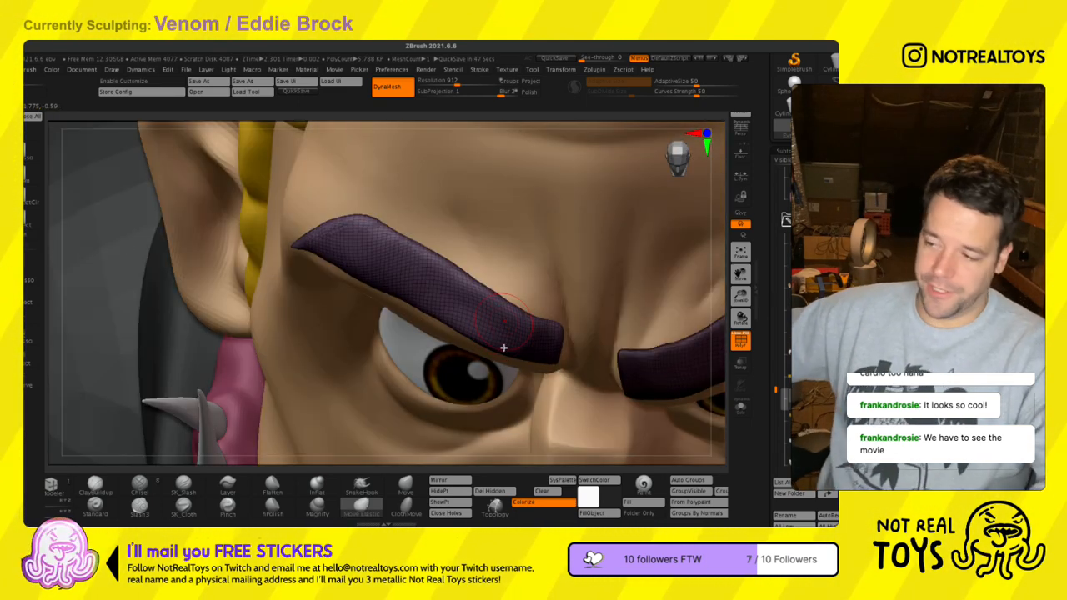
right_drag(472, 335, 468, 332)
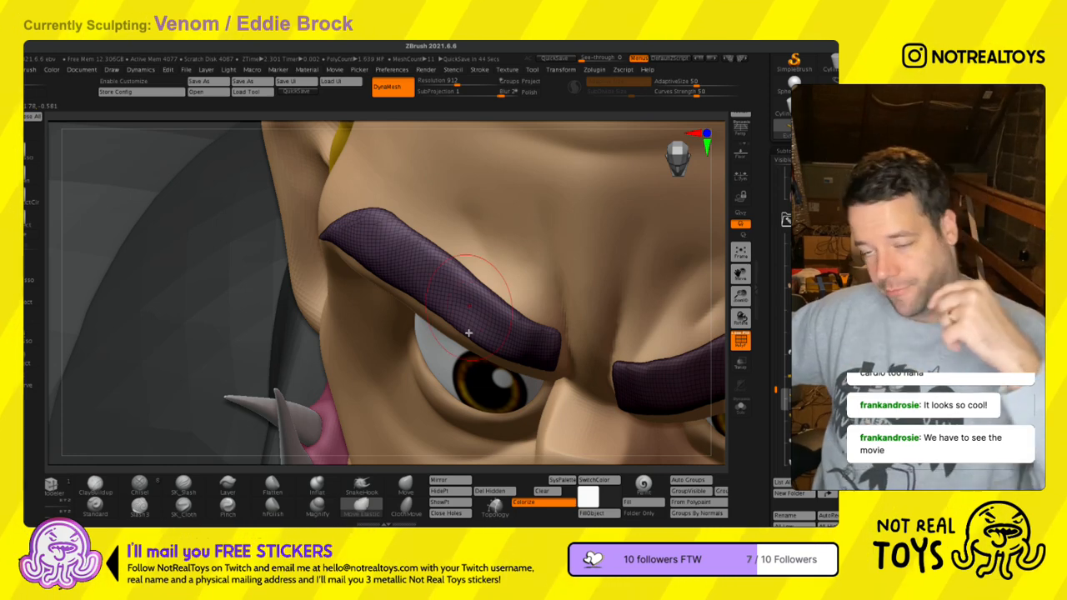
right_drag(461, 325, 465, 334)
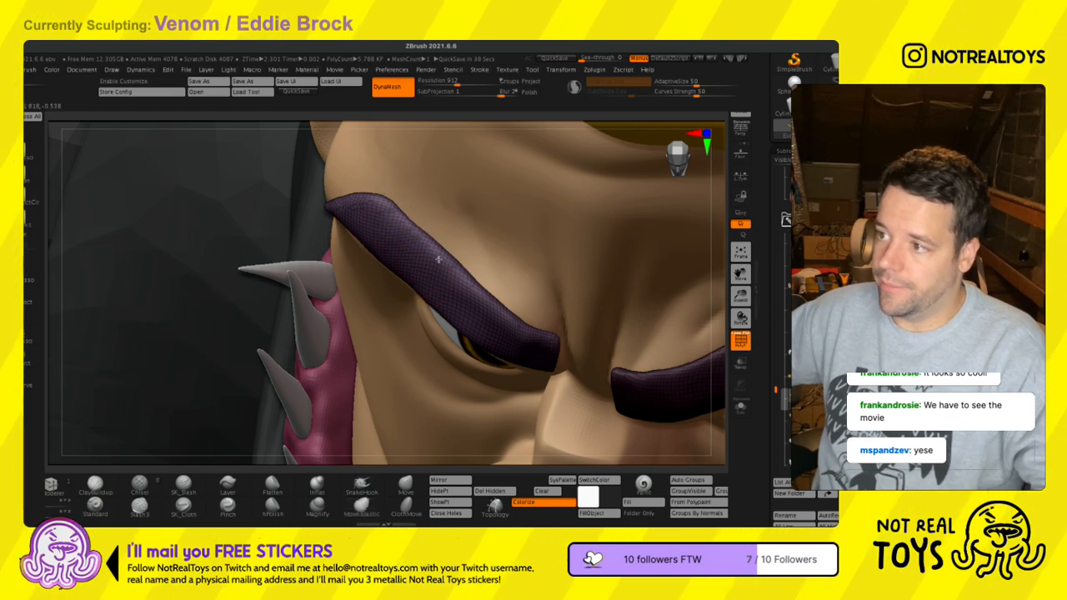
right_drag(406, 322, 394, 246)
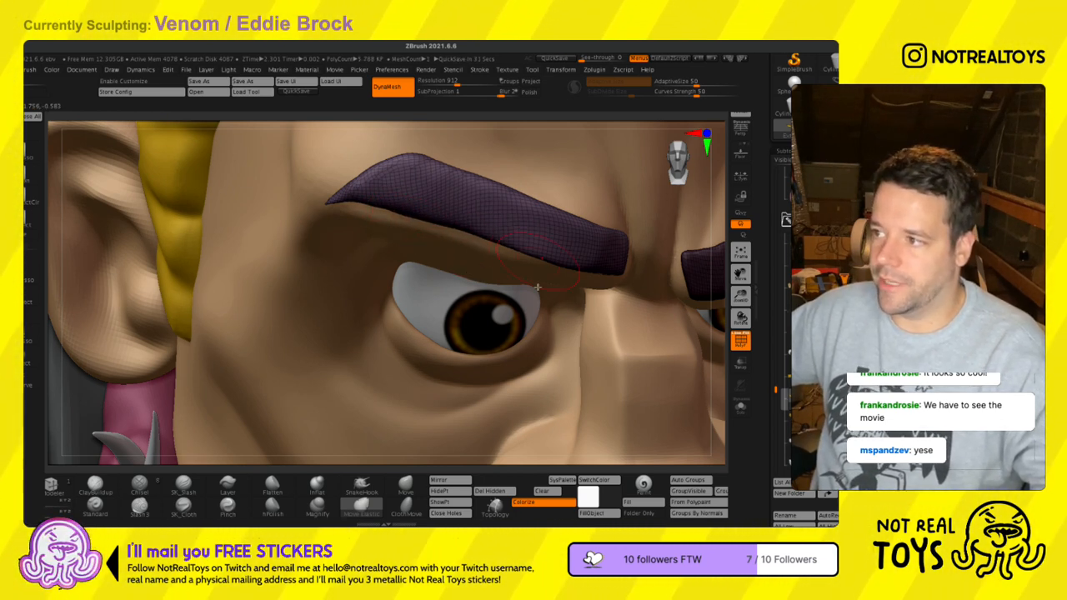
- Fit the eyebrows' outer tips to the brow ridge and pull them slightly outward with the Move Elastic brush
mouse_move(456, 327)
right_down()
mouse_move(417, 241)
mouse_move(442, 269)
mouse_move(440, 248)
right_up()
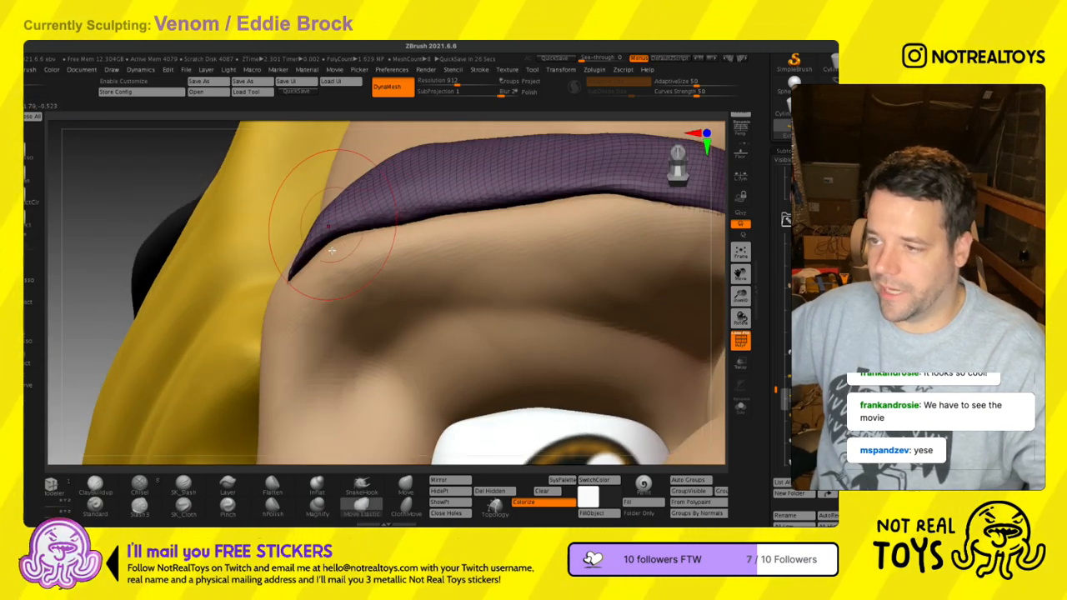
drag(342, 245, 335, 255)
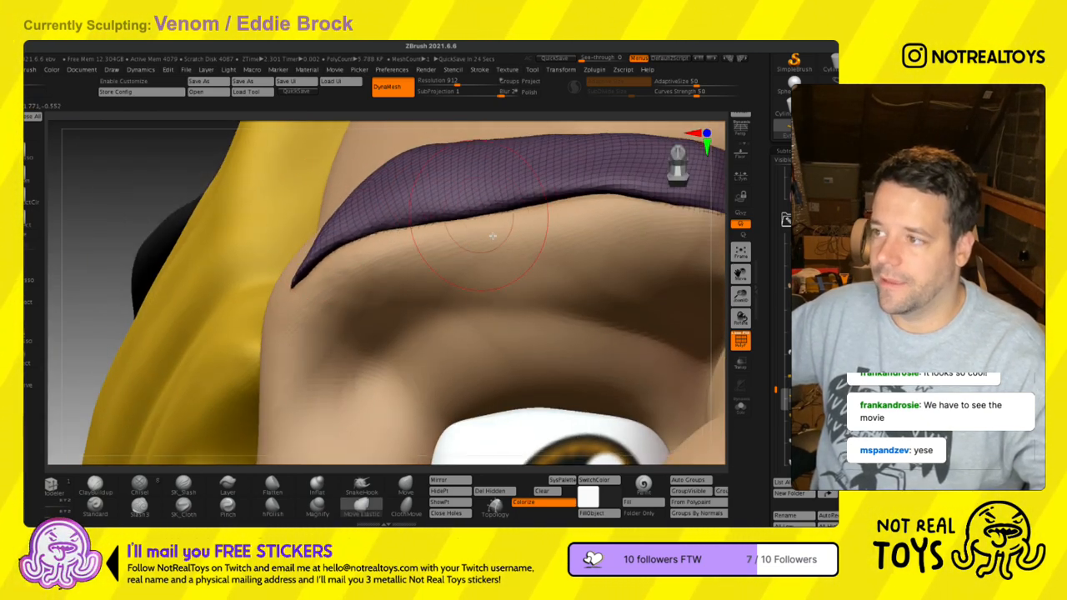
right_drag(504, 275, 477, 283)
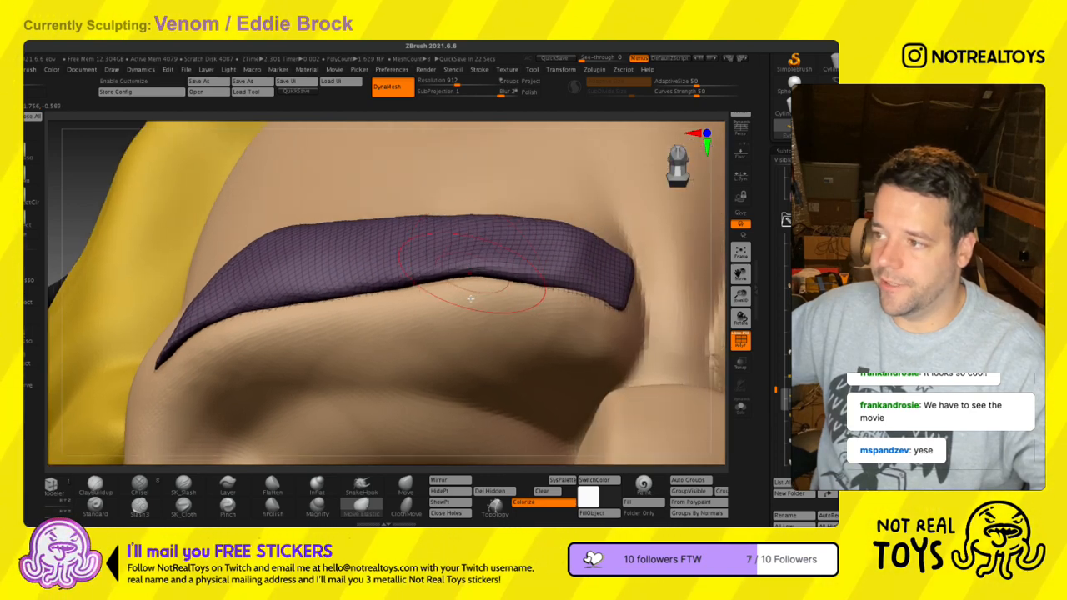
right_drag(469, 245, 538, 256)
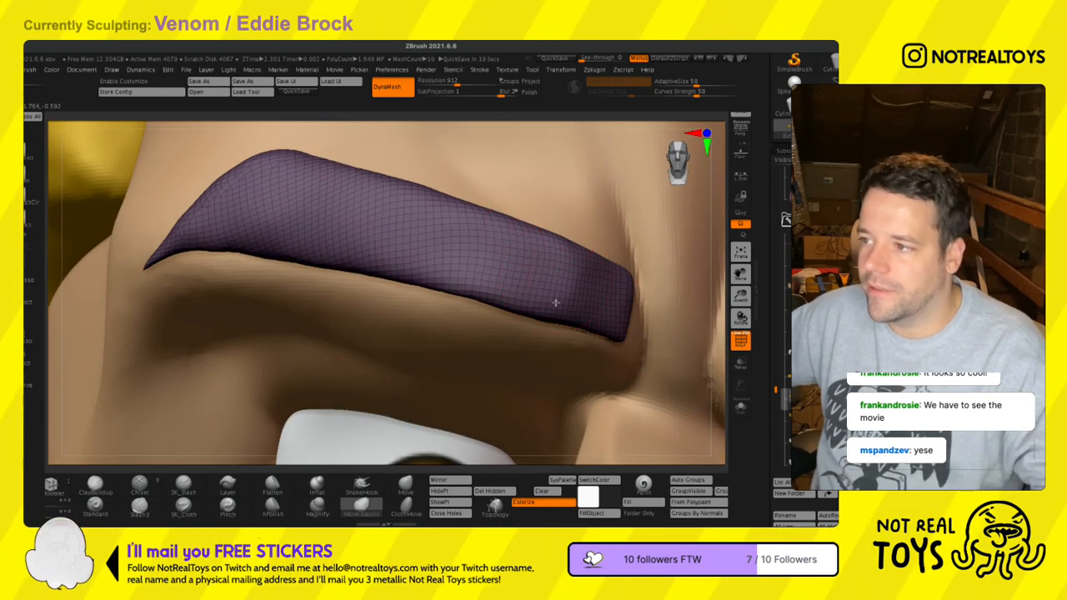
ctrl+right_drag(525, 276, 549, 265)
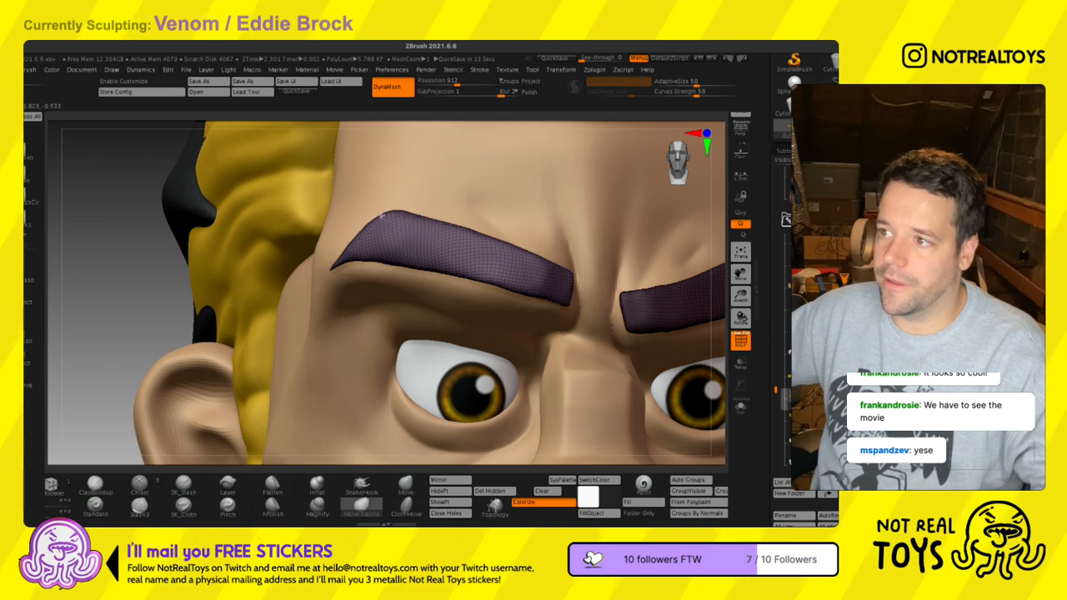
right_drag(362, 171, 410, 231)
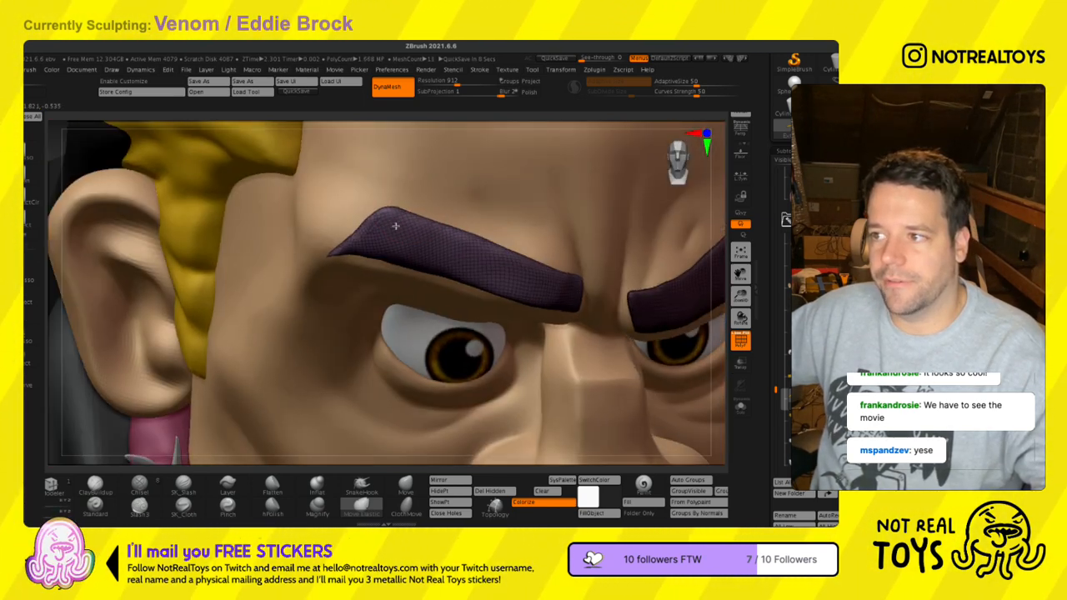
drag(359, 252, 352, 253)
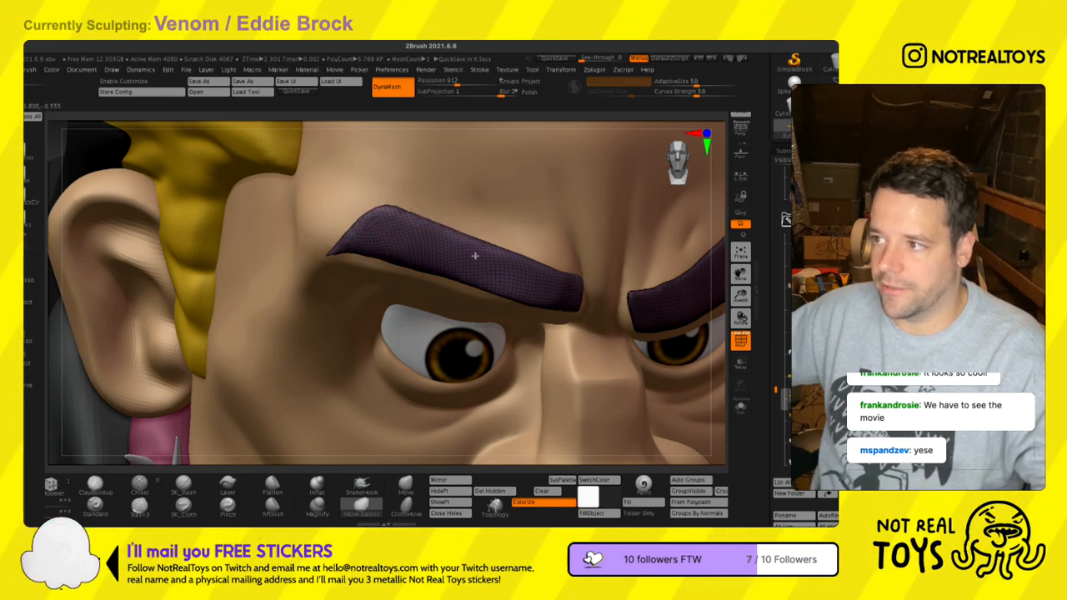
- Smooth the eyebrow's surface near its inner end and adjust the brush size for Move Elastic at its lower edge
right_drag(588, 327, 566, 331)
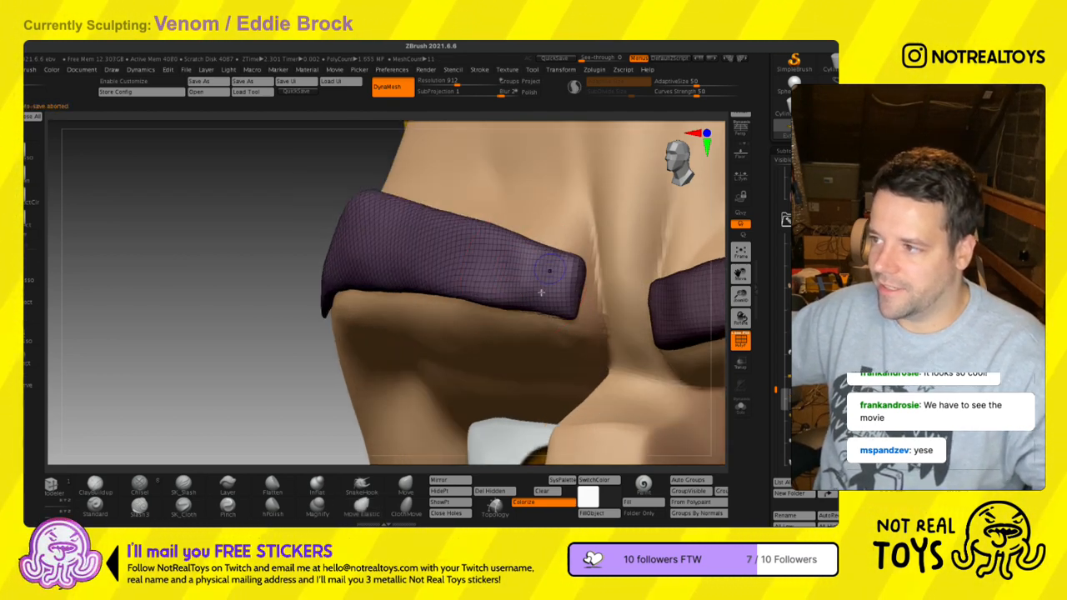
key(s)
drag(524, 308, 532, 307)
key(s)
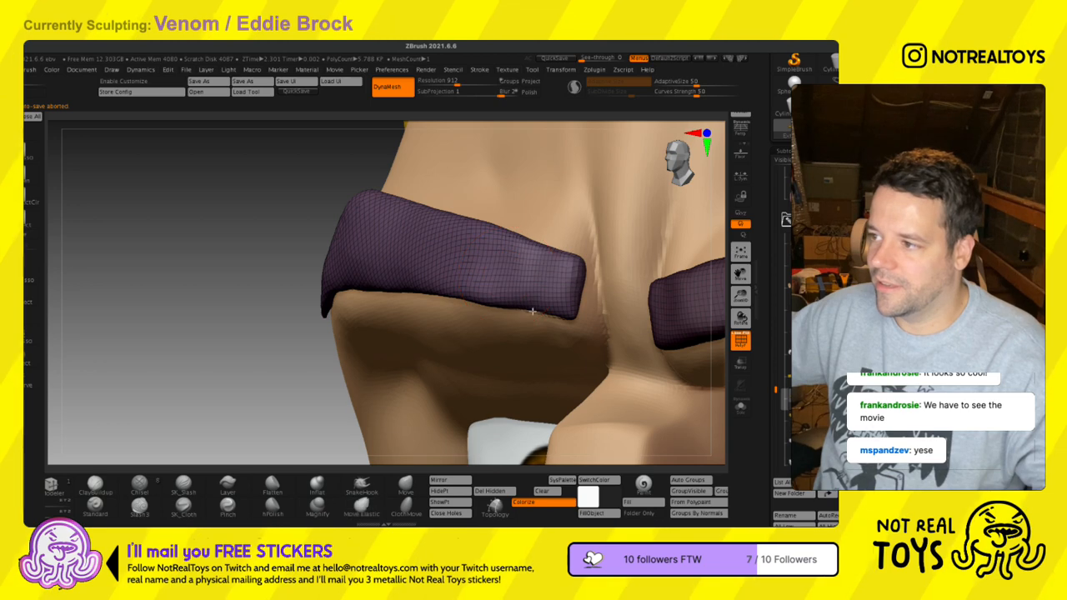
key(s)
key(s)
key(s)
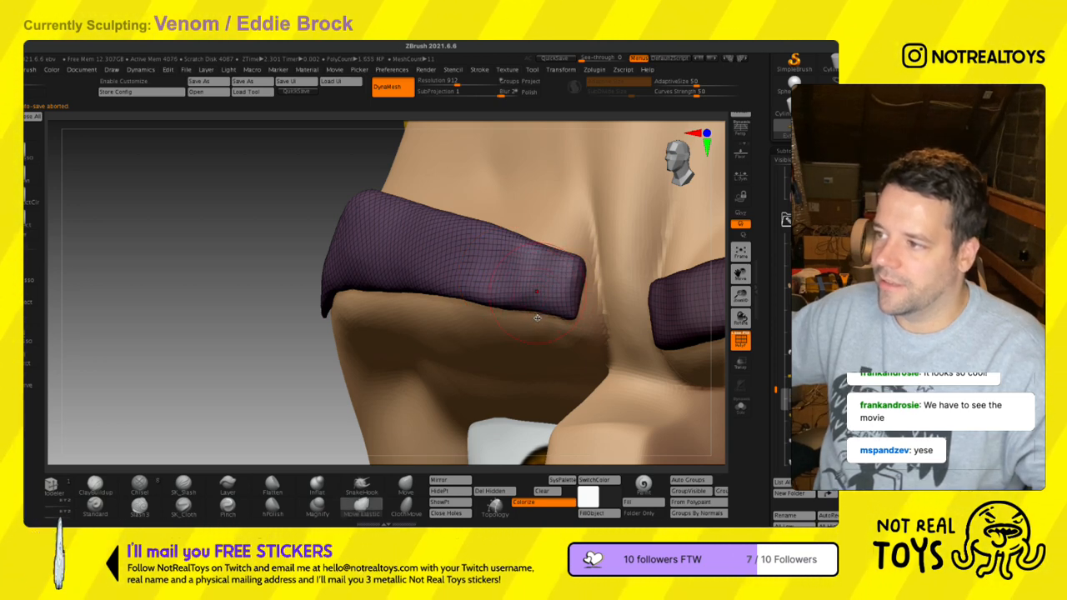
- Reshape the inner end of the eyebrow with the Move Elastic brush, lowering its bottom corner and extending its edge toward the nose bridge
drag(535, 318, 537, 325)
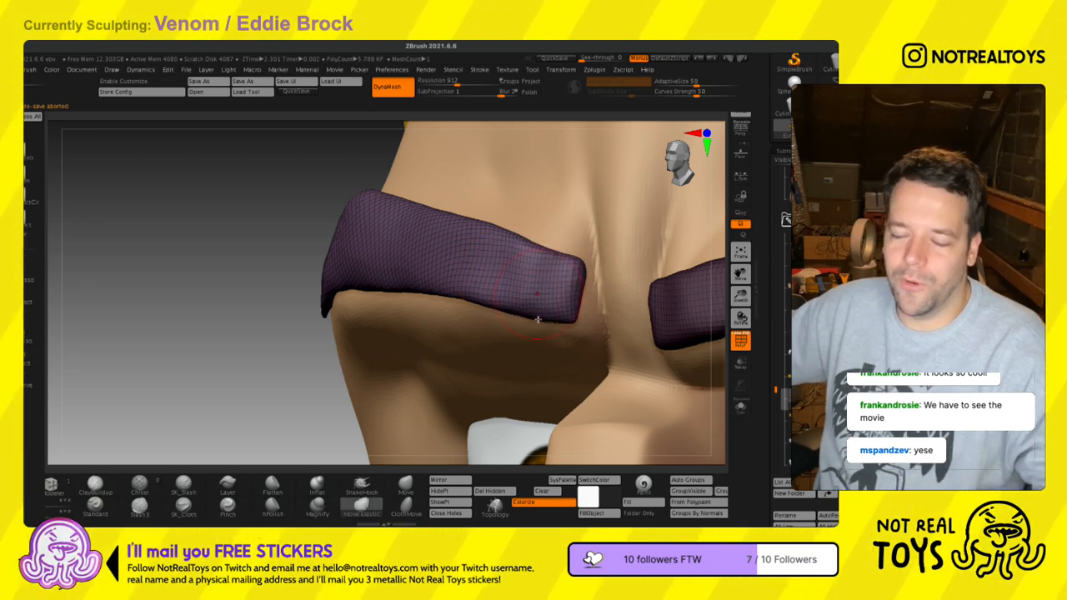
mouse_move(559, 291)
right_down()
mouse_move(550, 316)
mouse_move(574, 304)
right_up()
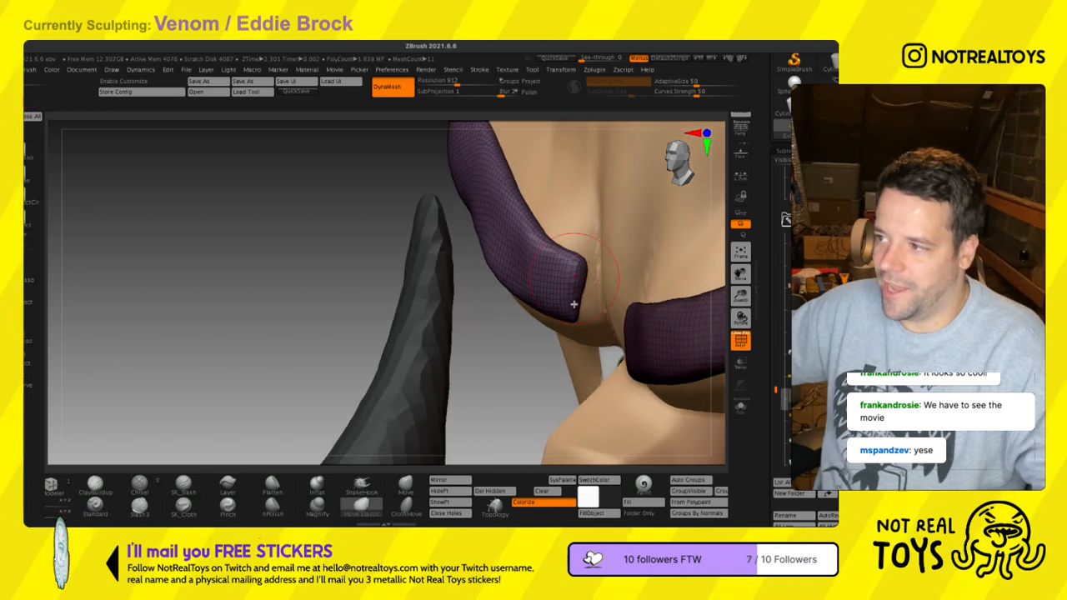
drag(577, 305, 582, 305)
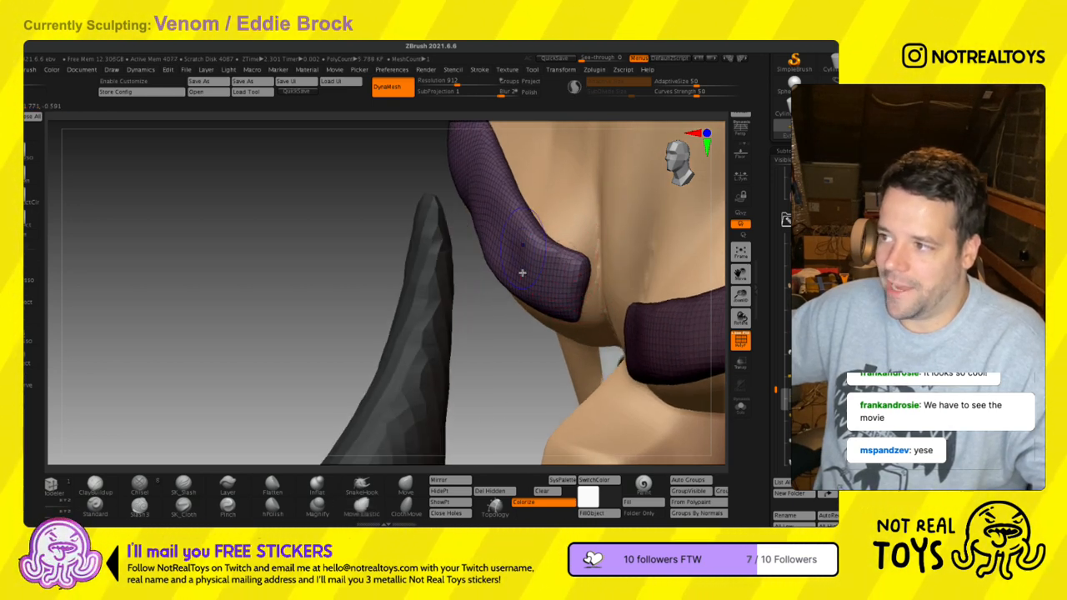
right_drag(557, 311, 563, 304)
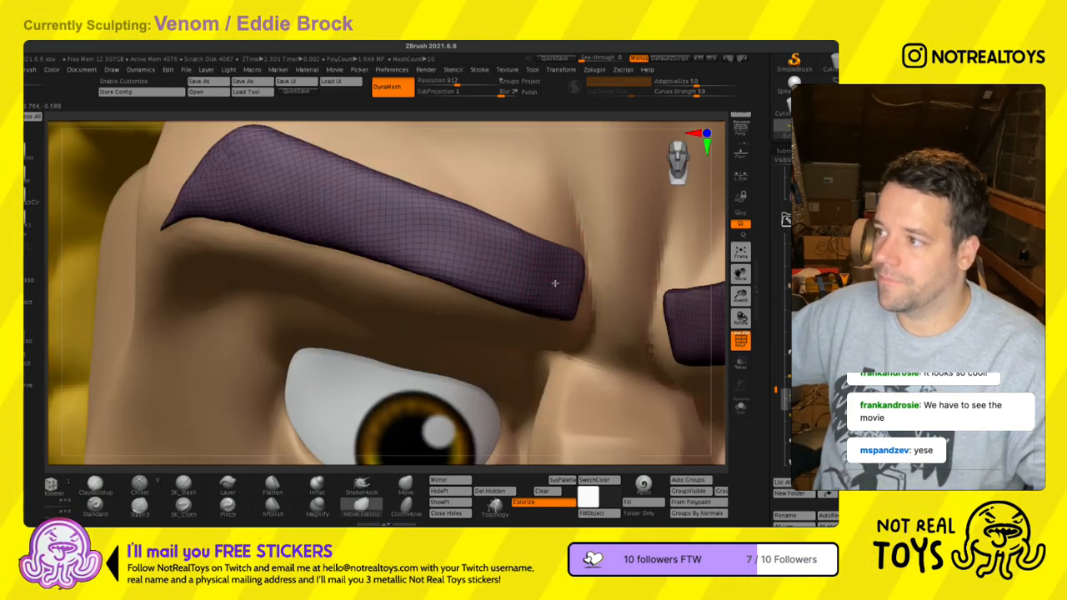
ctrl+right_drag(537, 341, 533, 286)
ctrl+right_drag(525, 349, 524, 309)
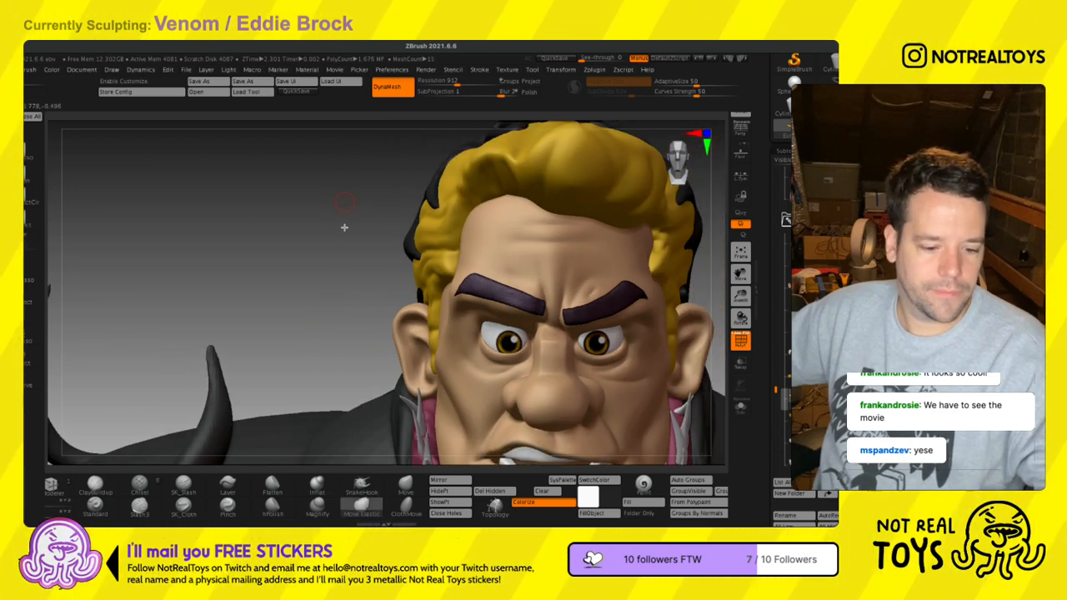
ctrl+right_drag(568, 303, 495, 325)
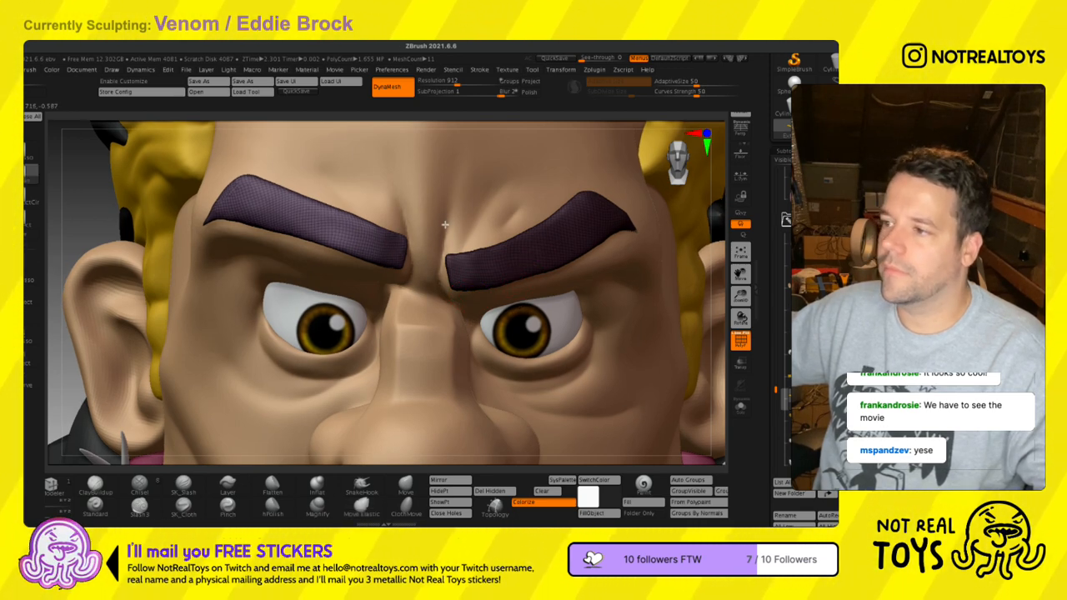
- Turn off the wireframe display and examine the eyebrows, the face and the whole figure from several angles
key(f)
mouse_move(462, 348)
ctrl+right_down()
mouse_move(400, 299)
mouse_move(385, 305)
ctrl+right_up()
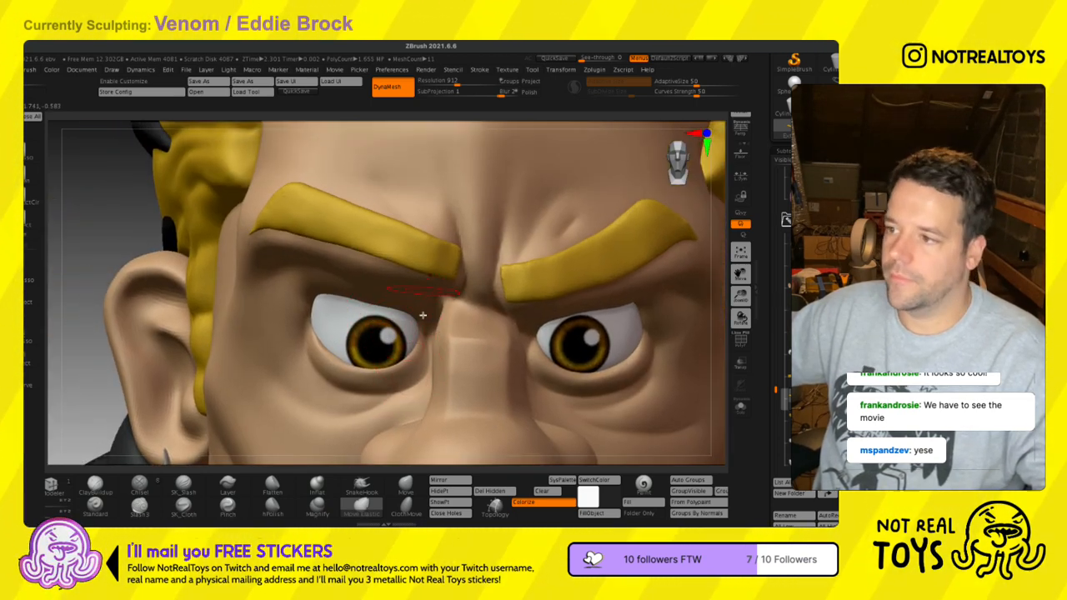
ctrl+right_drag(486, 332, 350, 163)
right_drag(528, 285, 467, 434)
right_drag(431, 310, 521, 367)
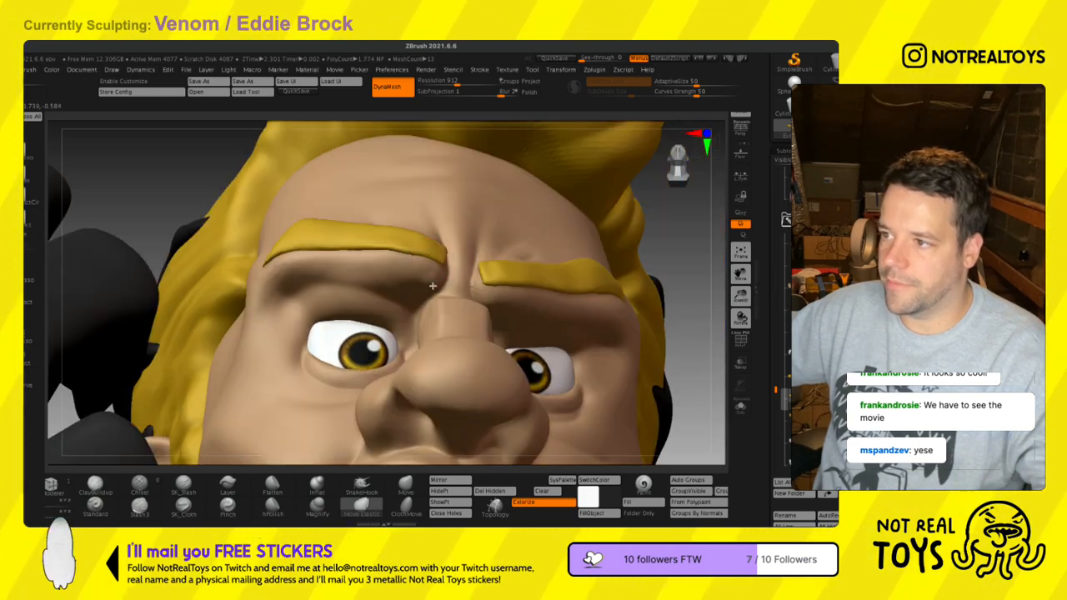
right_drag(427, 280, 407, 280)
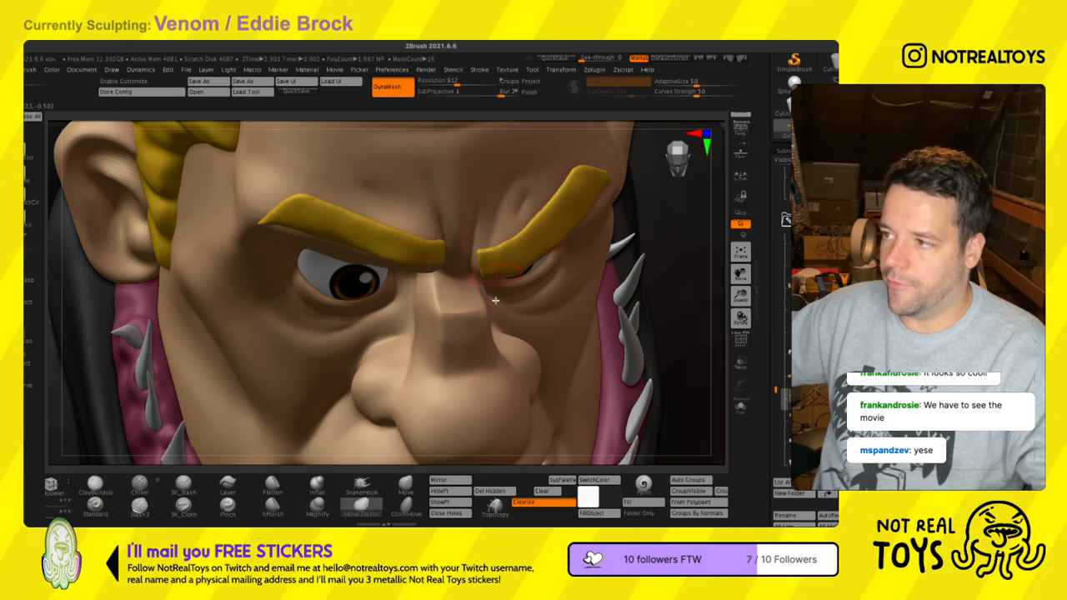
ctrl+right_drag(475, 313, 413, 218)
right_drag(492, 251, 392, 280)
ctrl+right_drag(460, 356, 476, 295)
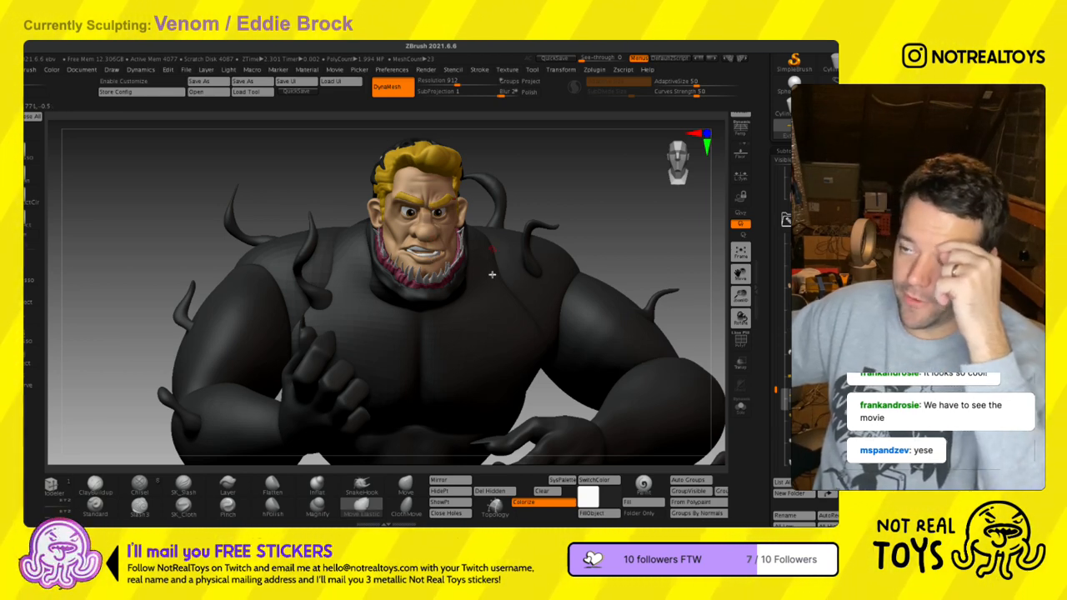
mouse_move(431, 243)
right_down()
mouse_move(469, 243)
mouse_move(421, 235)
mouse_move(402, 211)
mouse_move(385, 215)
mouse_move(408, 231)
right_up()
right_drag(497, 240, 470, 282)
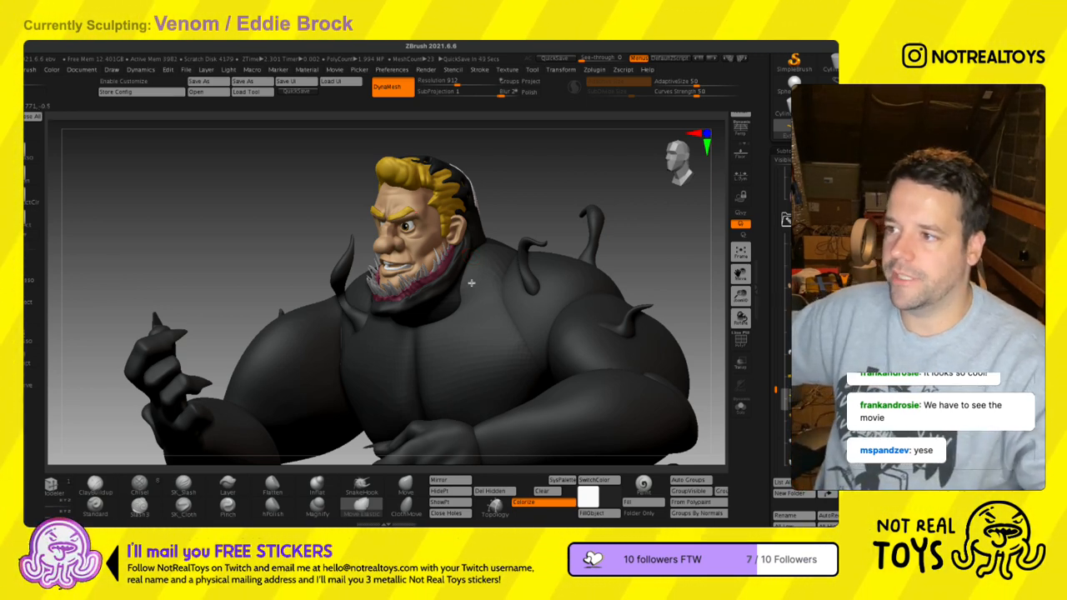
- Hide the Eddie Head subtool folder and show the Venom head with its tongue on the body
shift+right_drag(473, 283, 505, 284)
scroll(786, 334, down, 5)
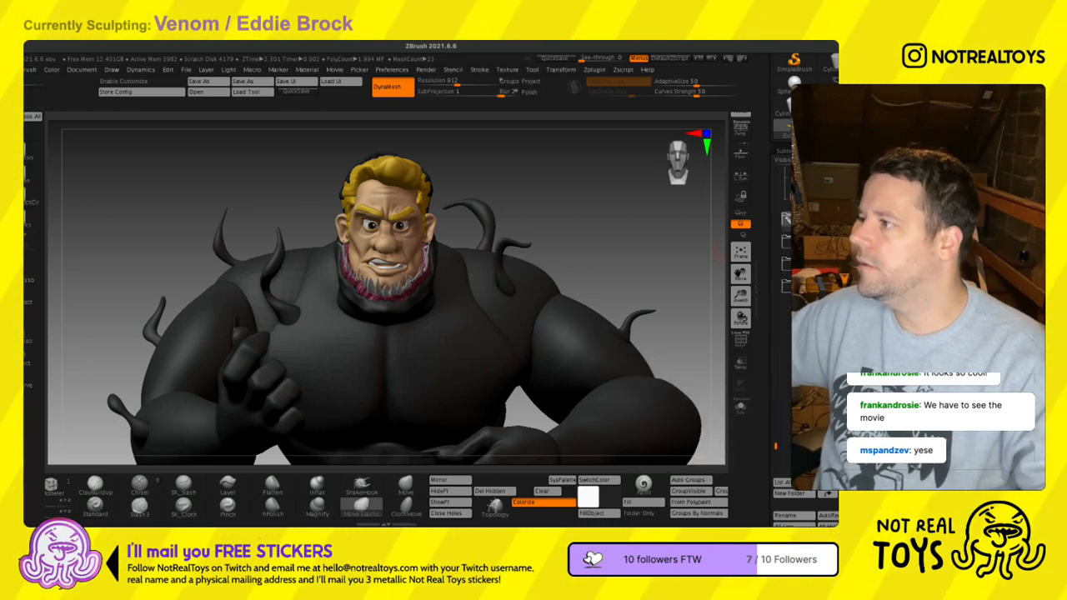
drag(777, 334, 777, 376)
drag(774, 517, 785, 458)
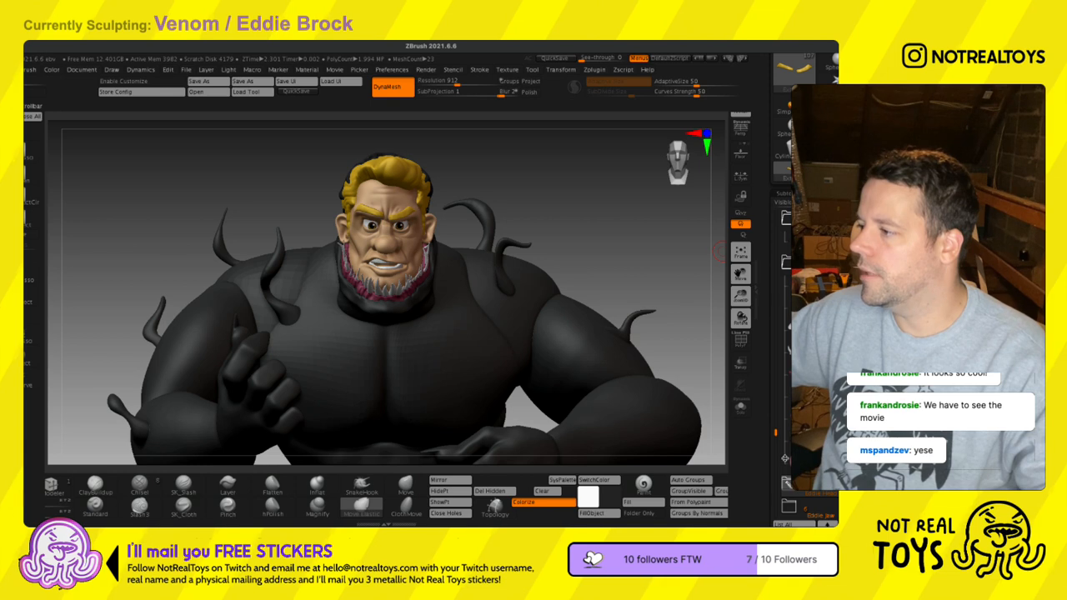
click(787, 266)
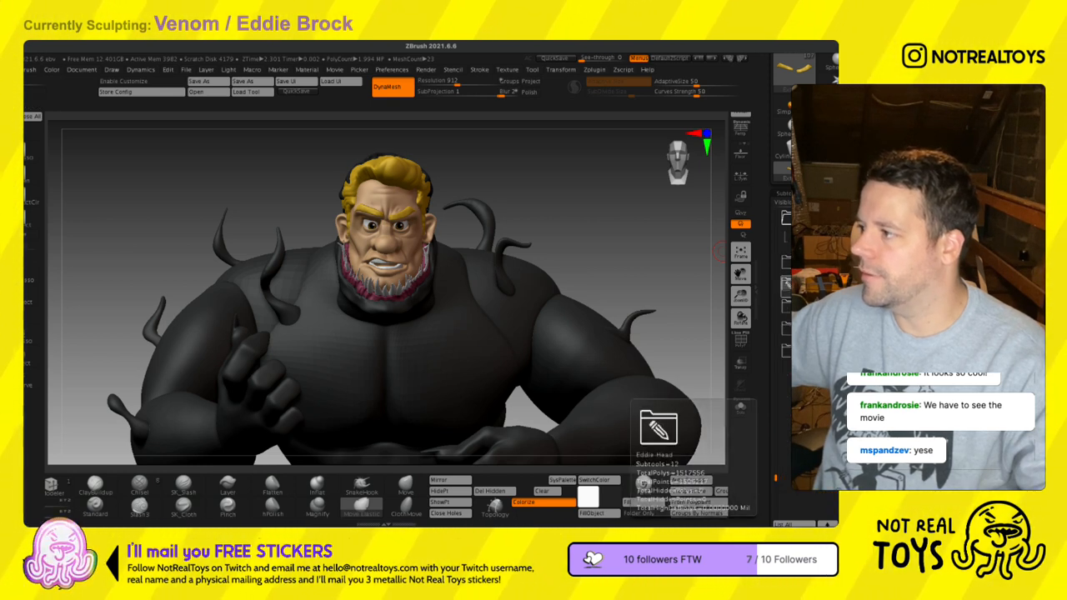
click(905, 284)
click(905, 306)
click(904, 329)
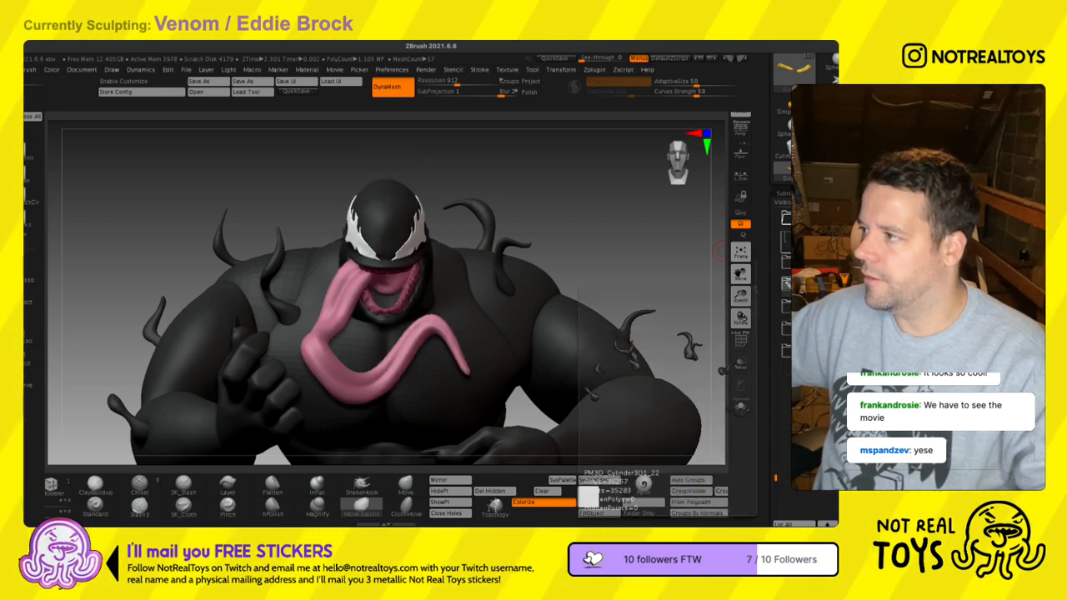
right_drag(516, 276, 503, 271)
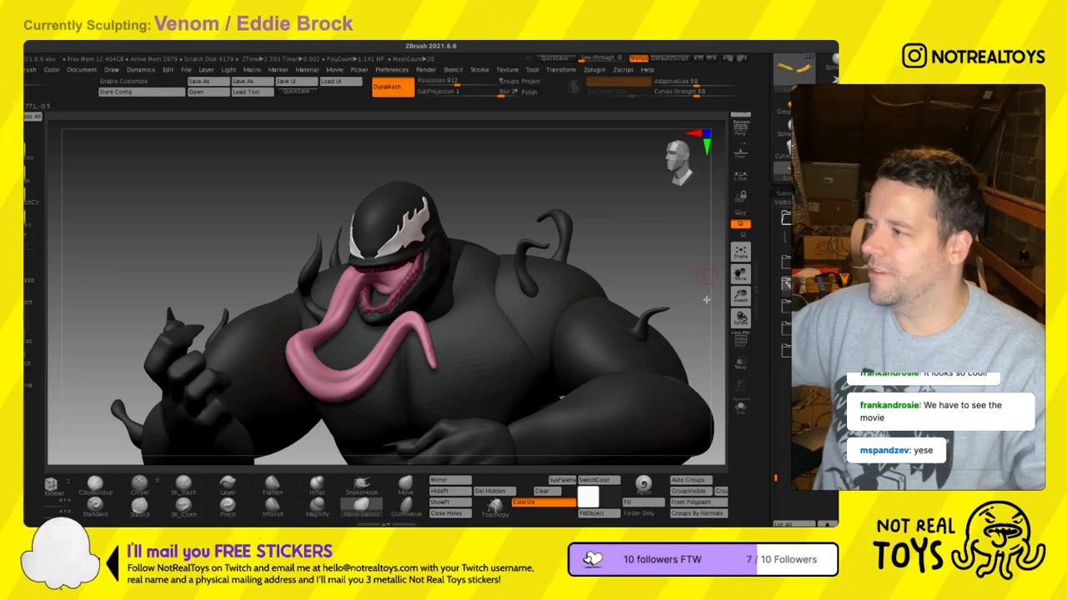
- Make the Venom head's teeth visible and frame more of the figure
drag(776, 510, 779, 314)
click(776, 384)
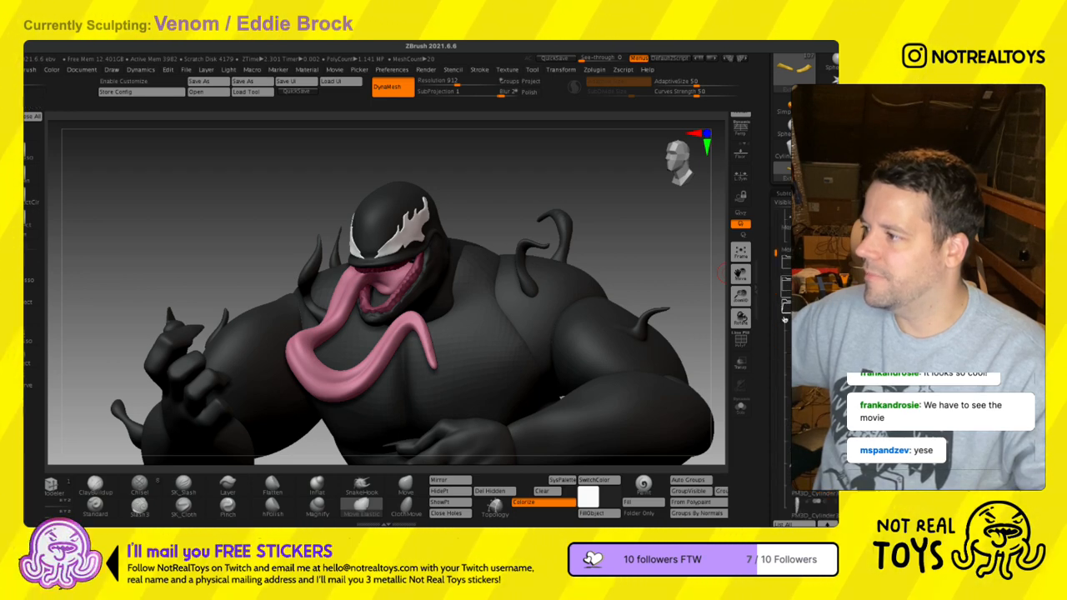
click(823, 396)
click(824, 417)
right_drag(338, 321, 430, 320)
right_drag(410, 324, 443, 328)
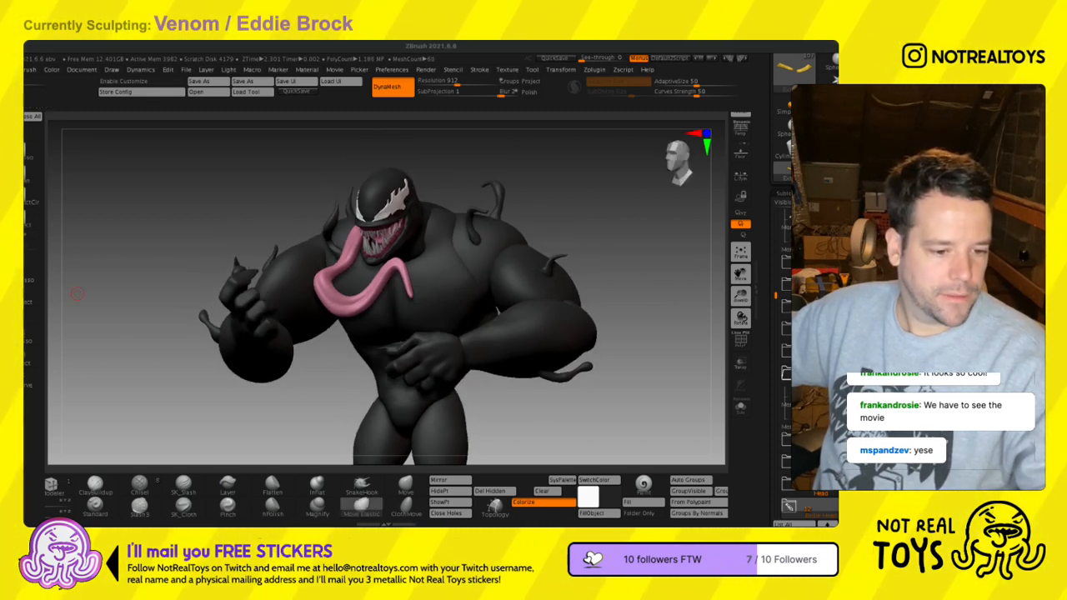
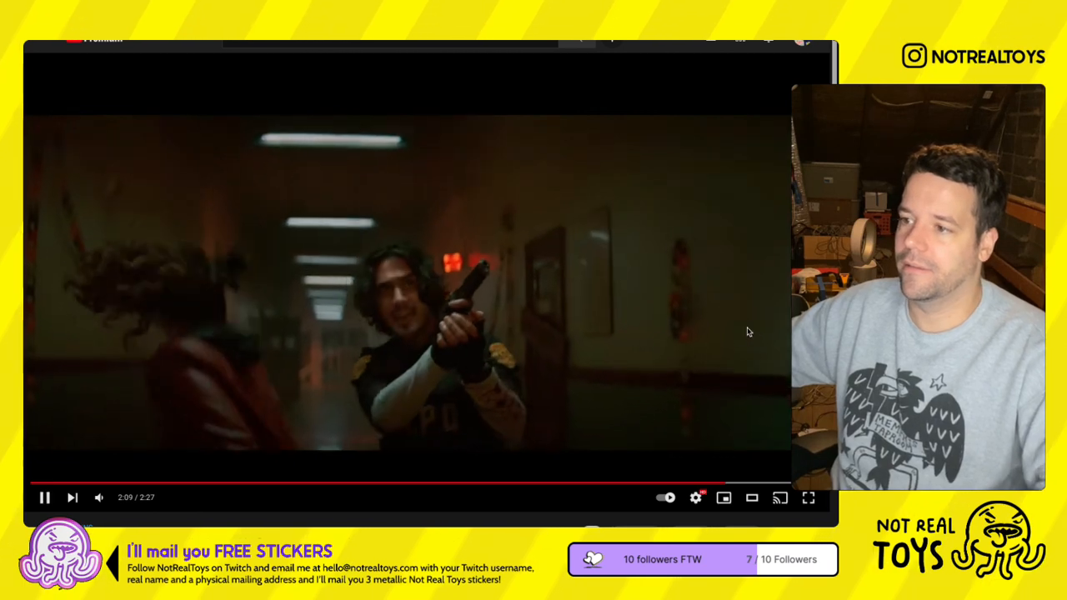
- Watch the end of the Resident Evil trailer, pausing on the monster's open mouth and on the fan art contest card
click(734, 333)
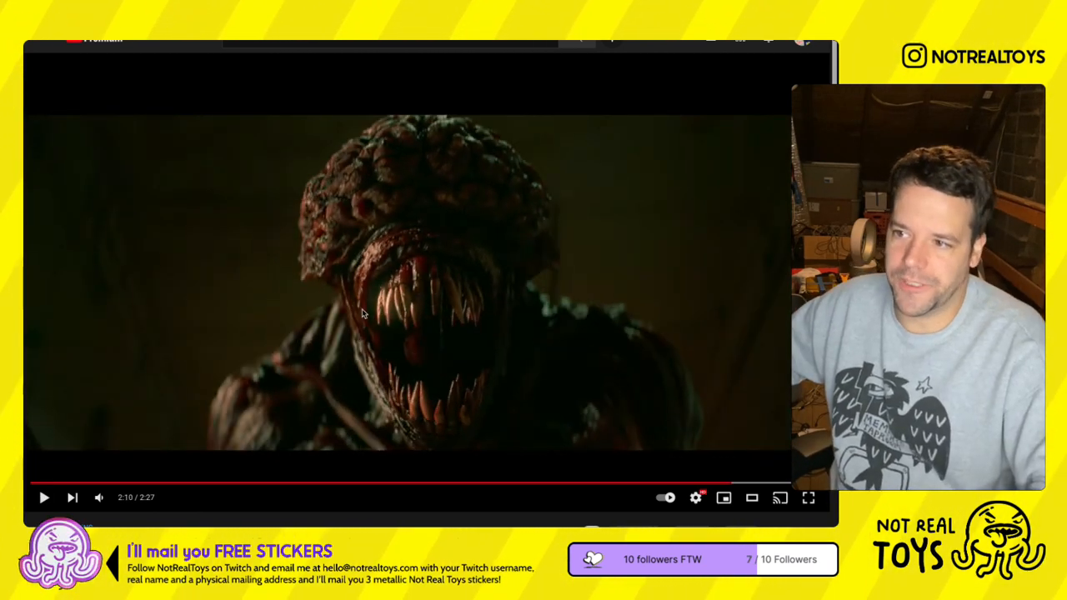
click(268, 427)
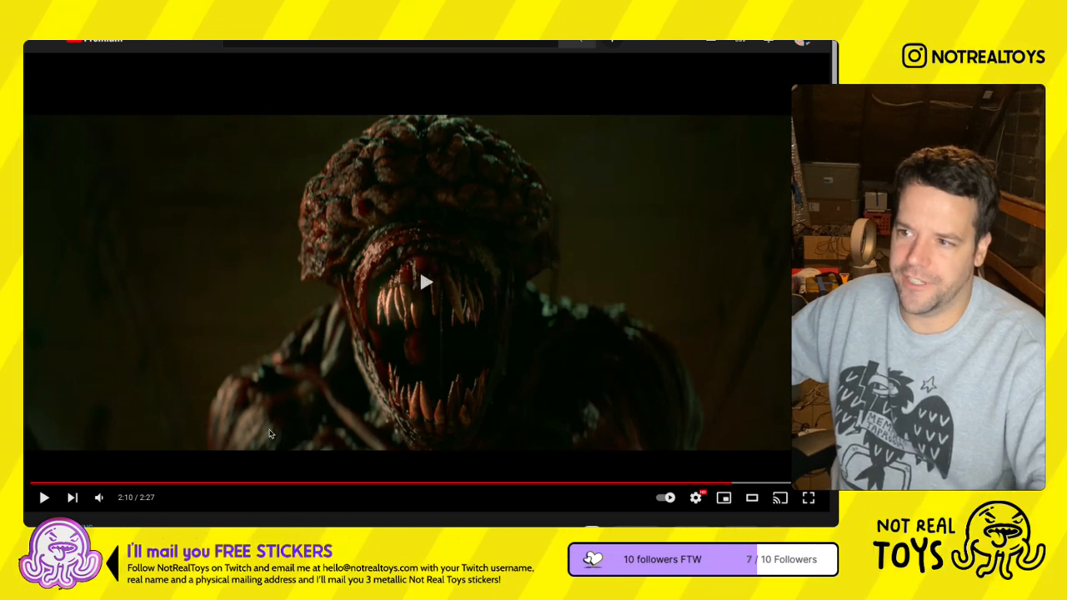
click(267, 429)
drag(738, 514, 734, 517)
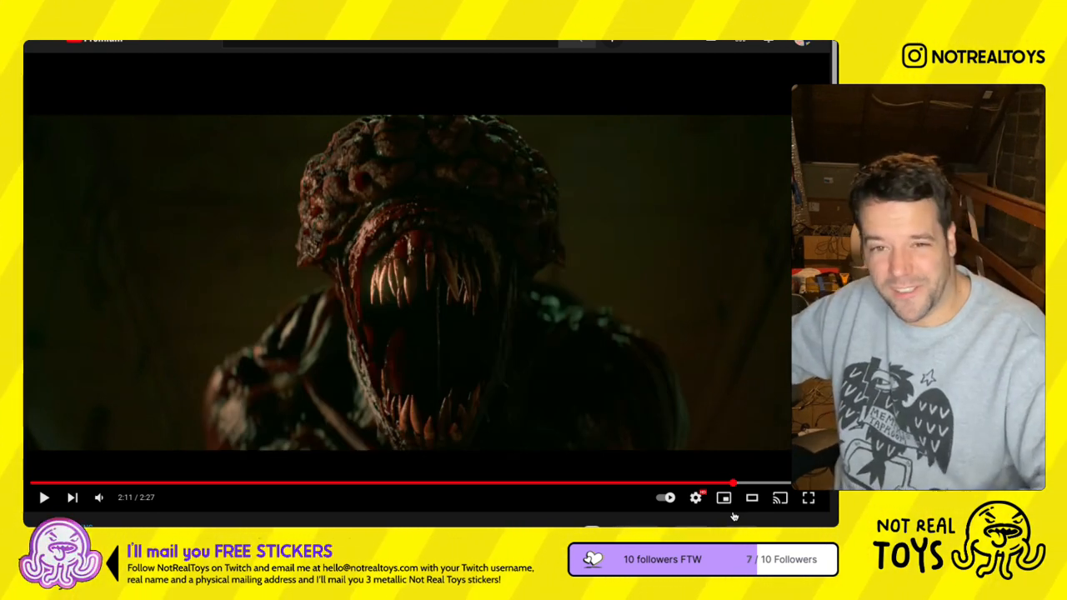
click(707, 457)
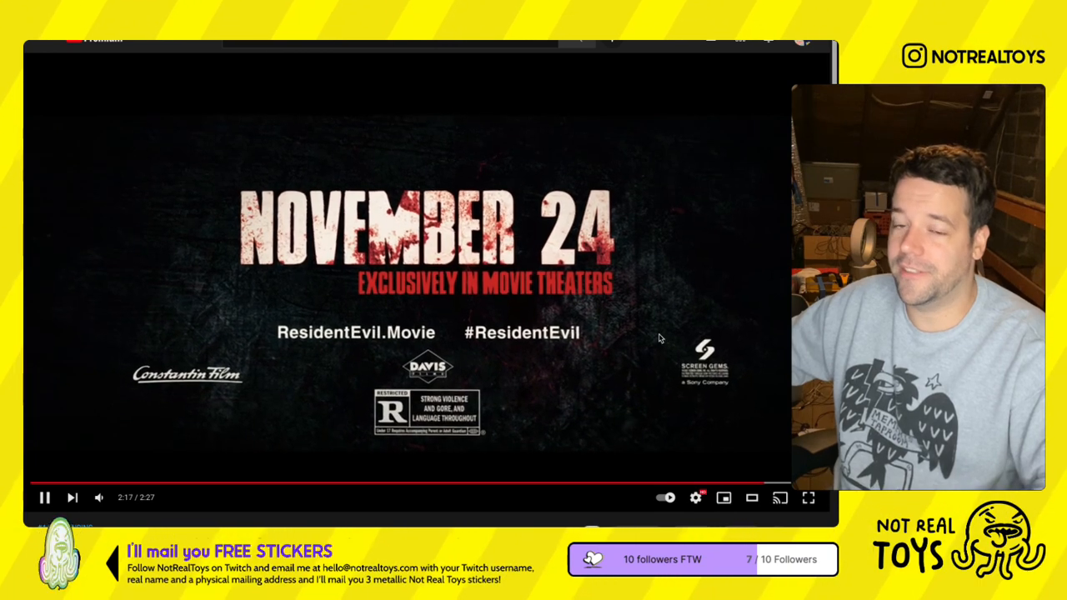
click(617, 332)
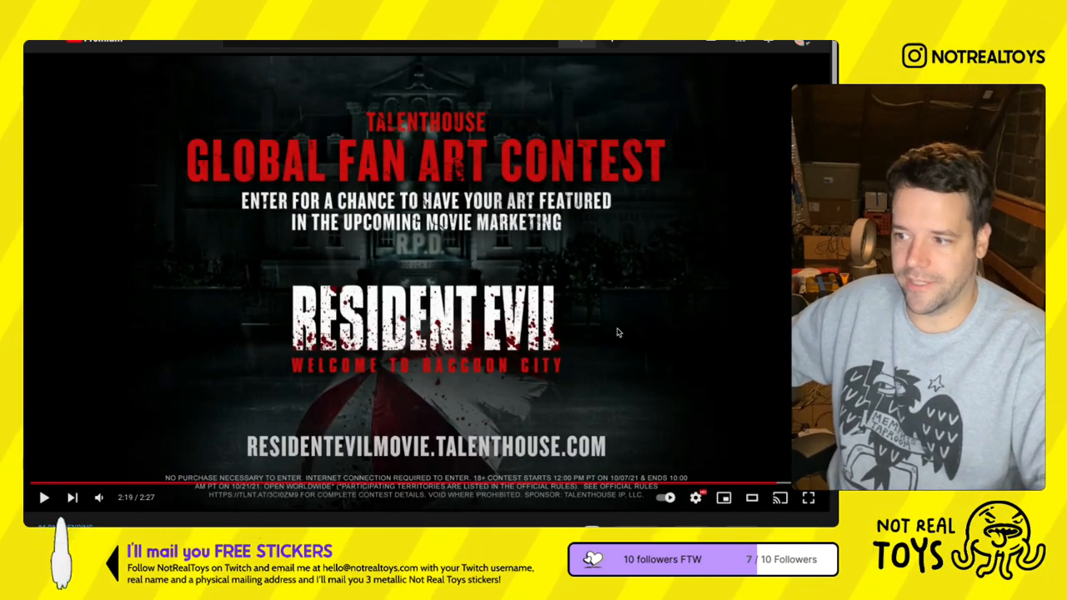
click(626, 337)
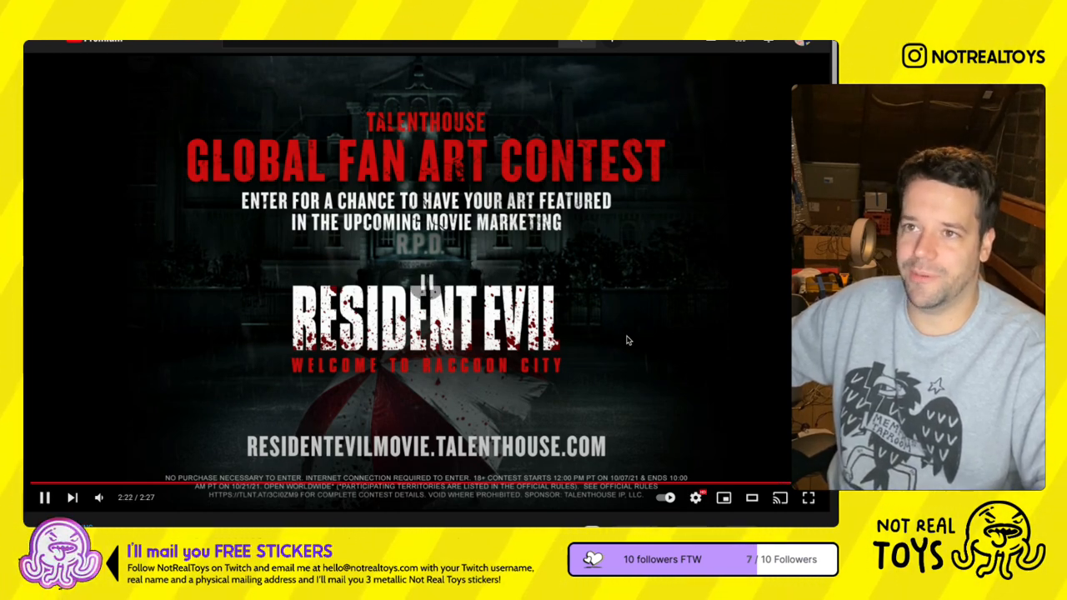
- Close the trailer's browser tab and switch back to ZBrush
key(super+w)
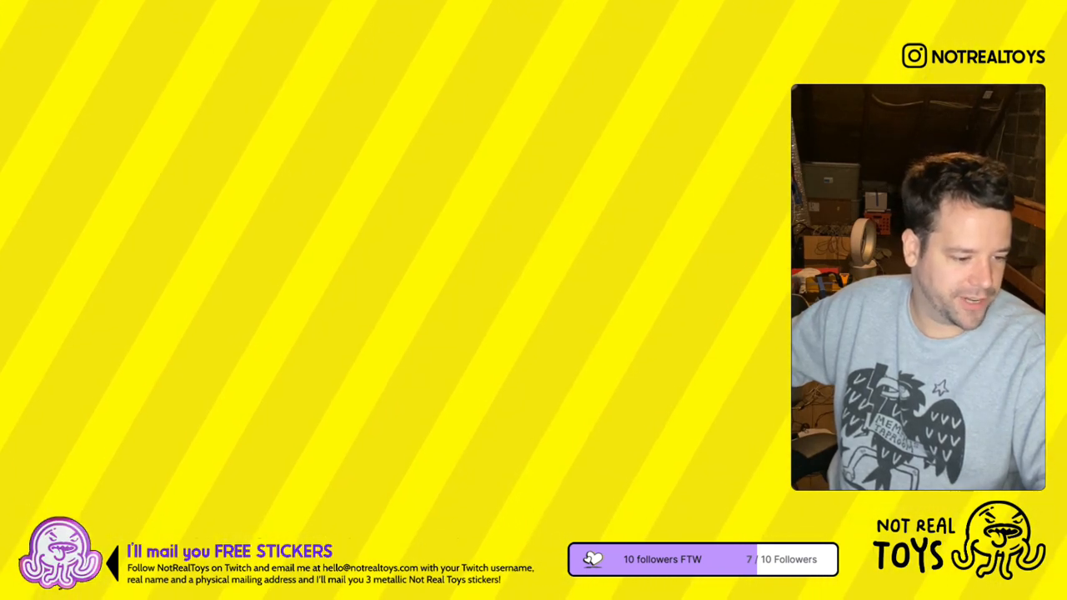
key(super+Tab)
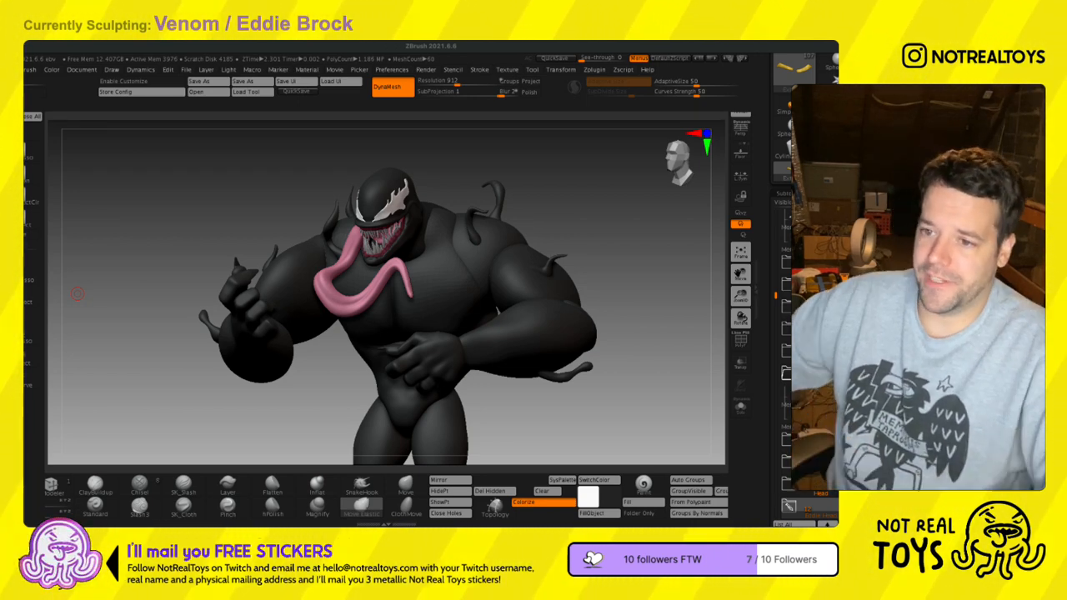
- Examine the Venom figure from slightly different angles and look through its subtool folders
drag(269, 252, 279, 248)
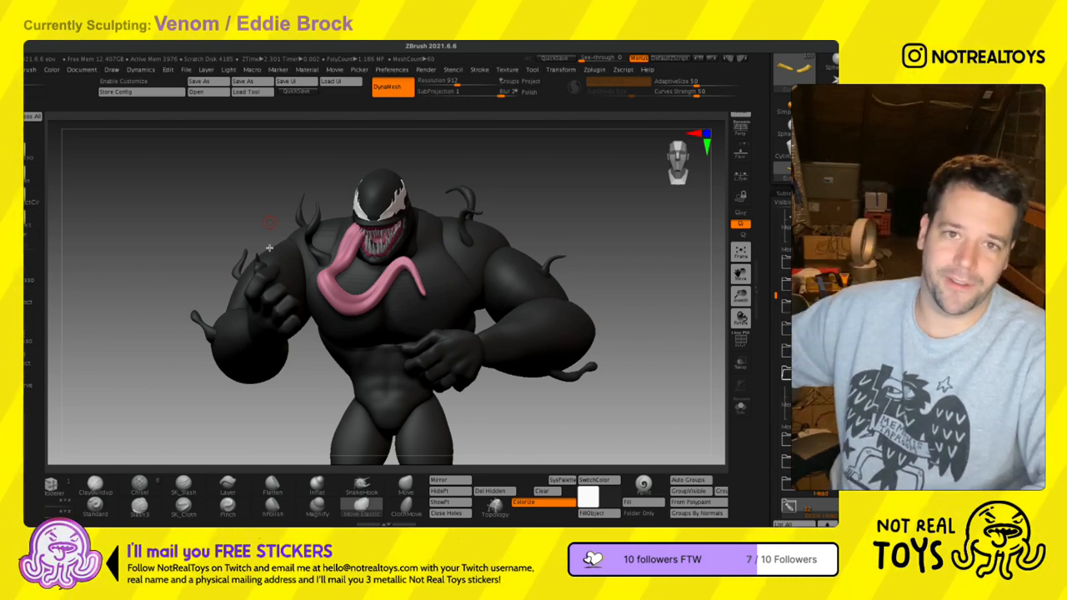
drag(512, 253, 499, 276)
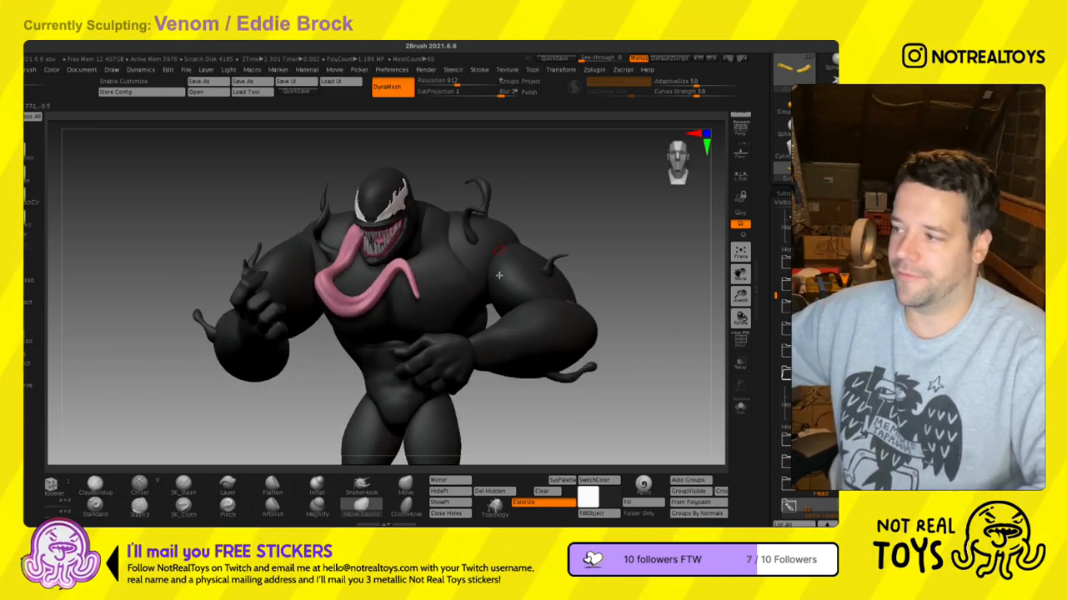
click(784, 243)
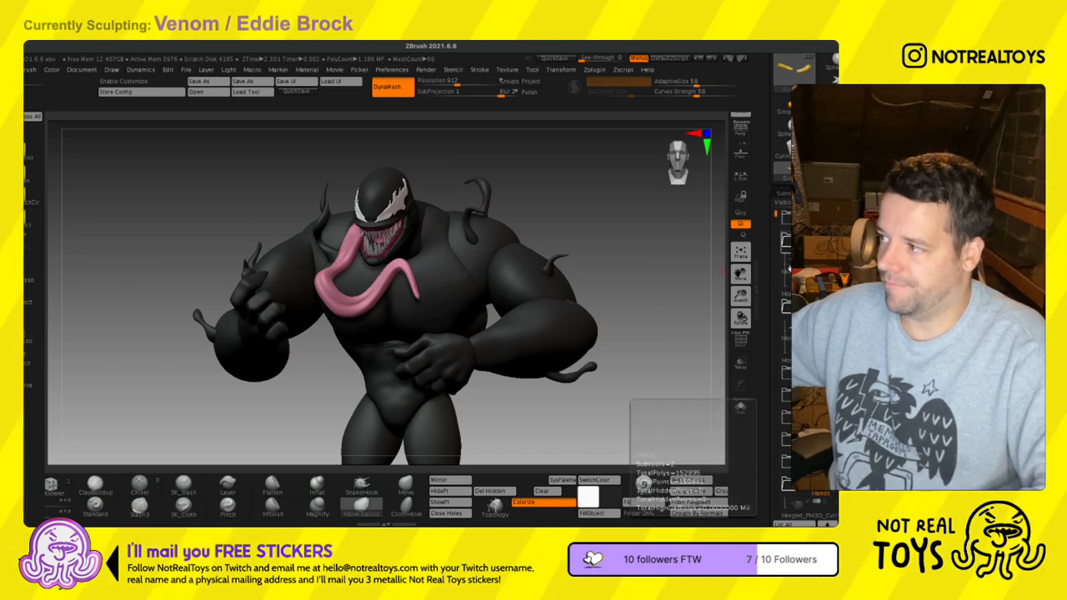
click(783, 265)
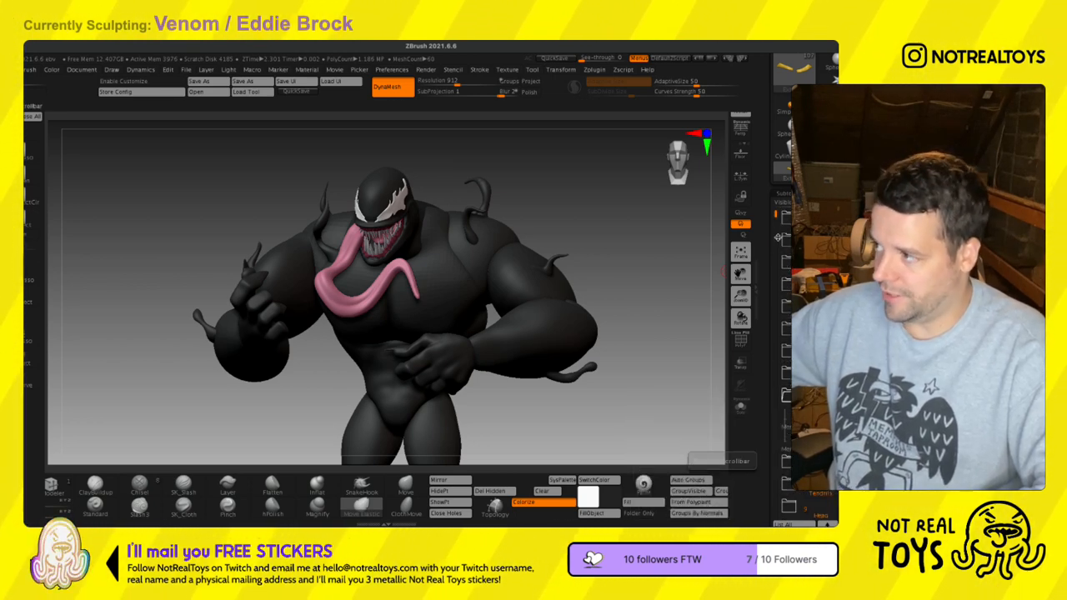
drag(776, 241, 776, 348)
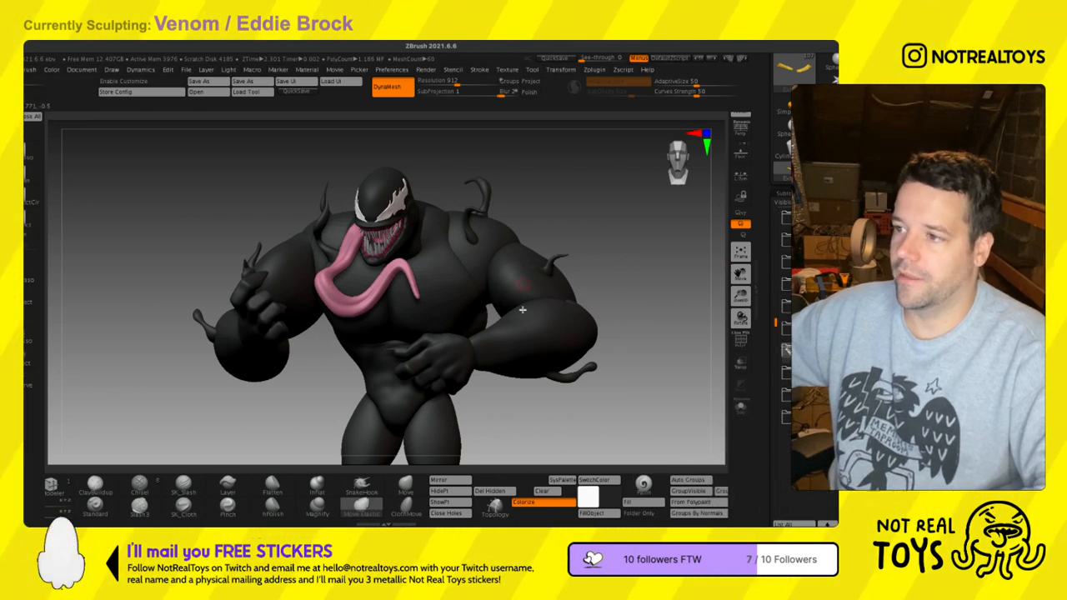
drag(775, 340, 775, 336)
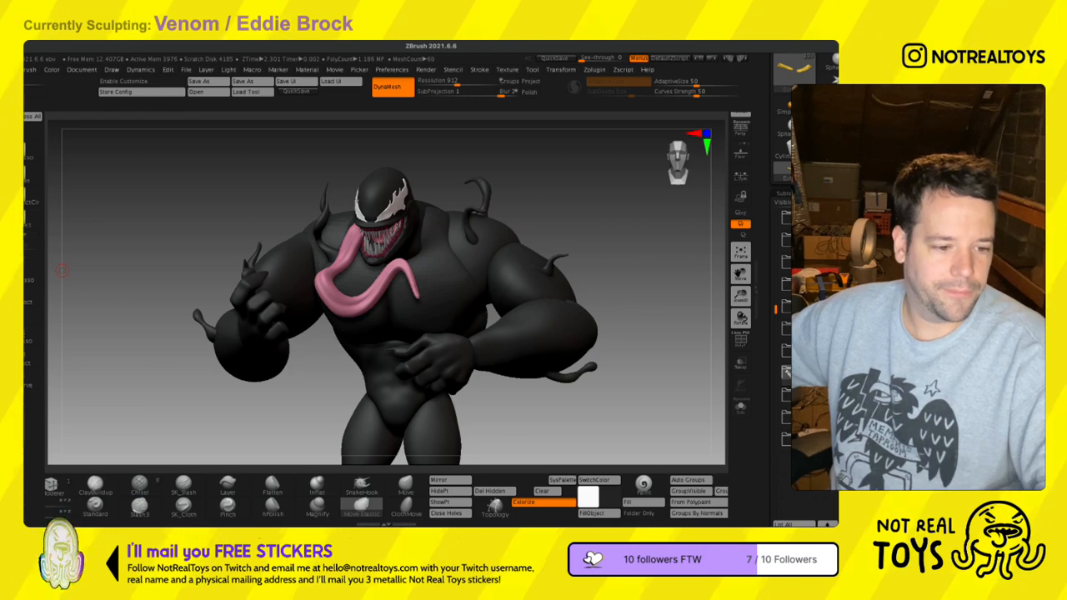
mouse_move(487, 260)
right_down()
mouse_move(451, 377)
mouse_move(498, 261)
right_up()
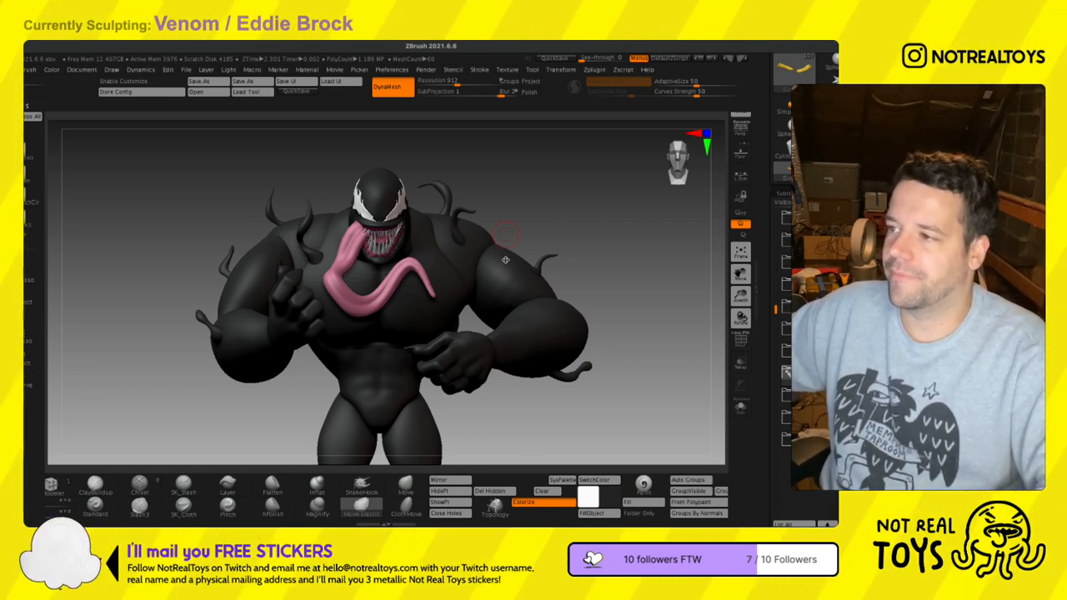
drag(572, 250, 570, 256)
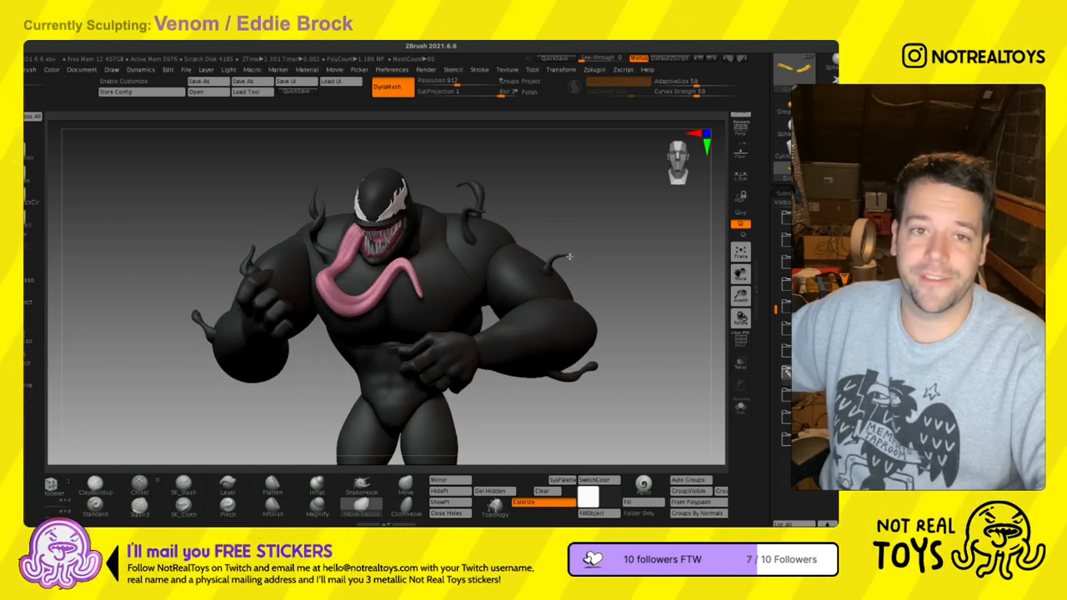
- Examine the Venom figure from the front up to full-body framing, comparing it with the tendrils hidden and shown
right_drag(561, 305, 560, 302)
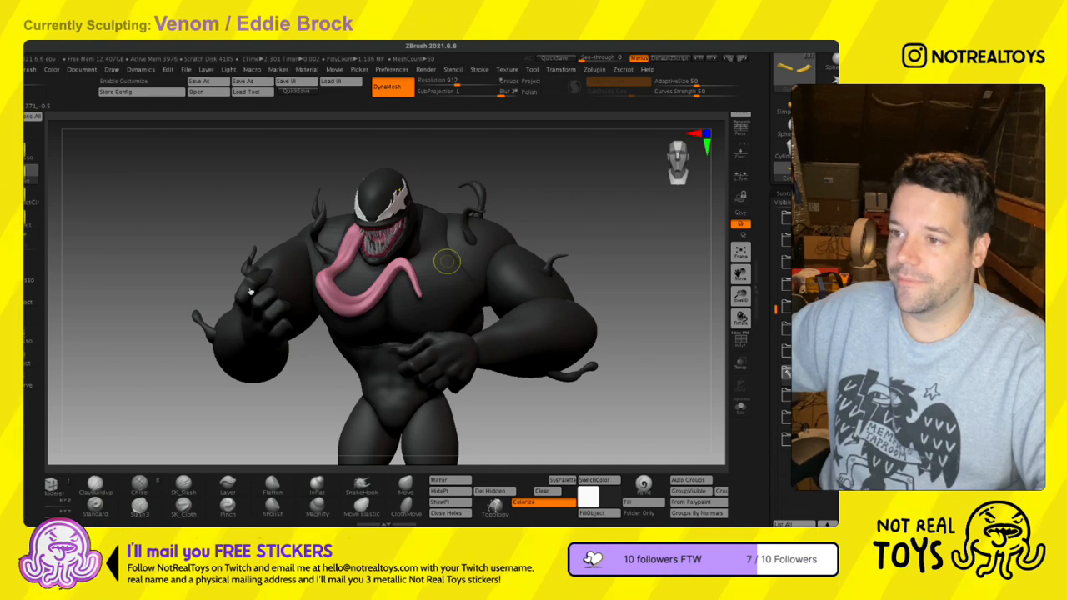
right_drag(503, 347, 683, 250)
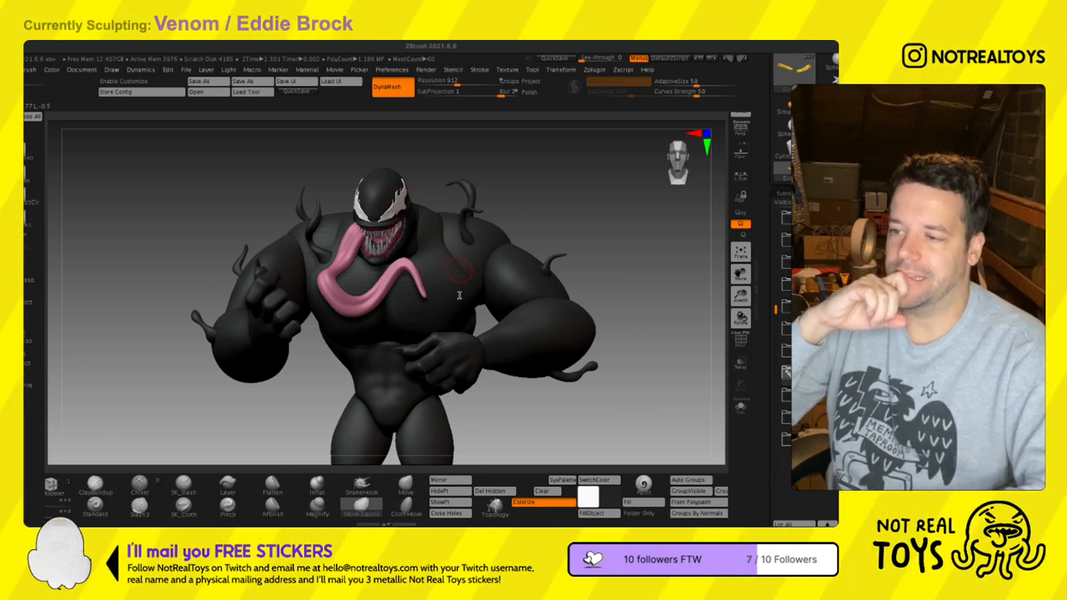
drag(211, 298, 274, 293)
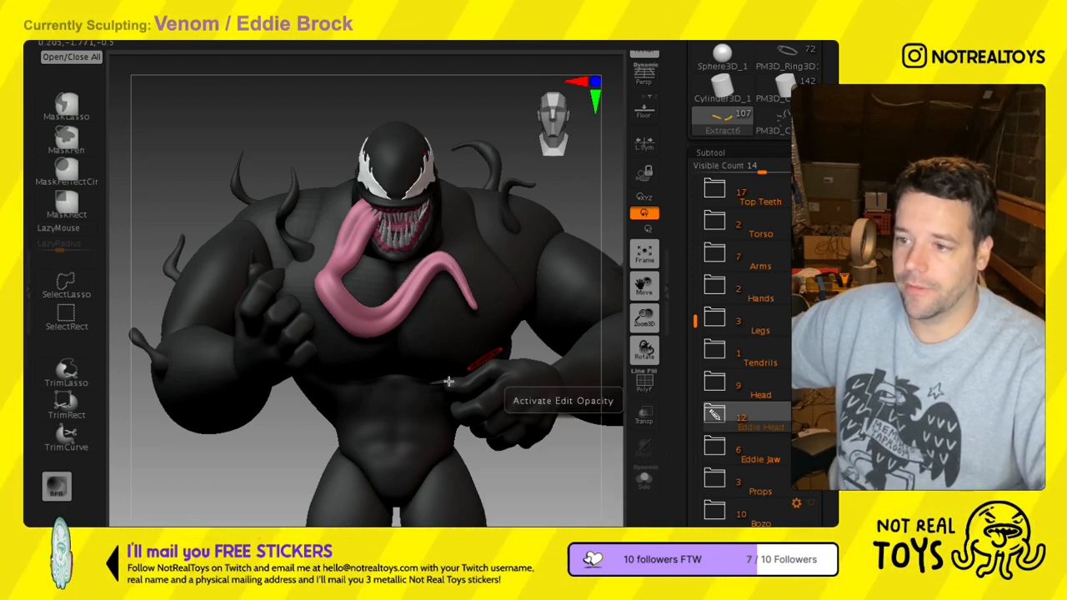
alt+right_drag(436, 350, 435, 283)
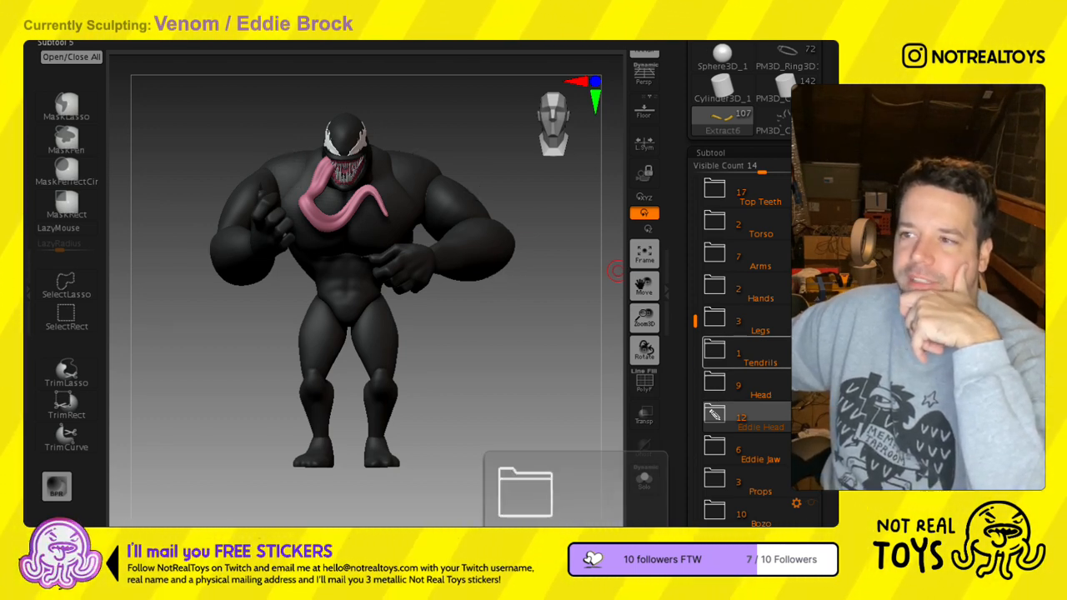
click(812, 343)
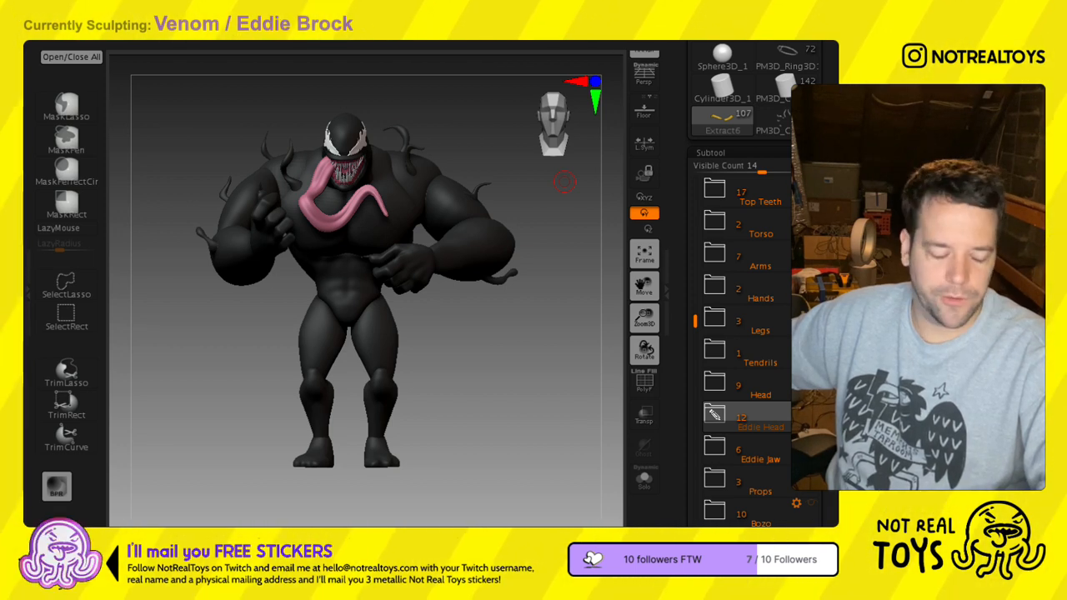
- Switch to Blender, enlarge the rendered viewport, and inspect the camera render of Eddie Brock with the spatula up close
key(super+Tab)
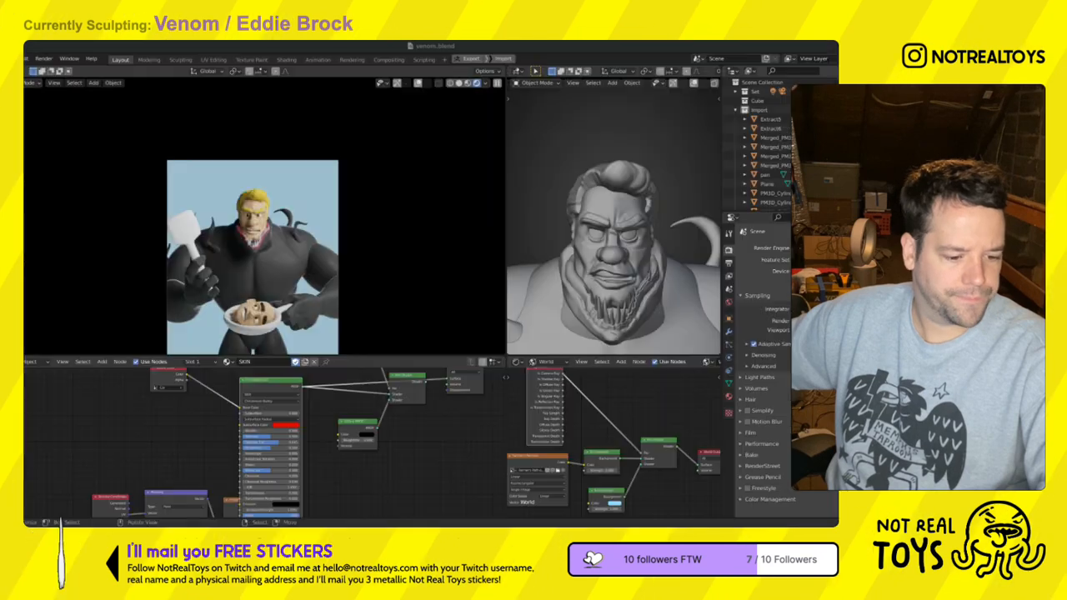
click(380, 145)
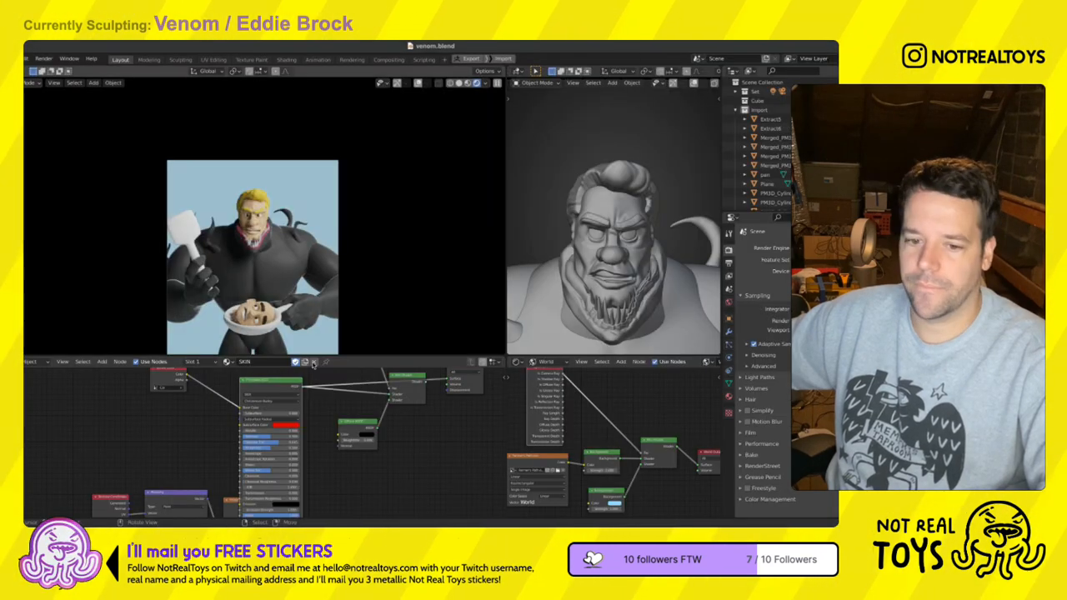
drag(334, 357, 342, 429)
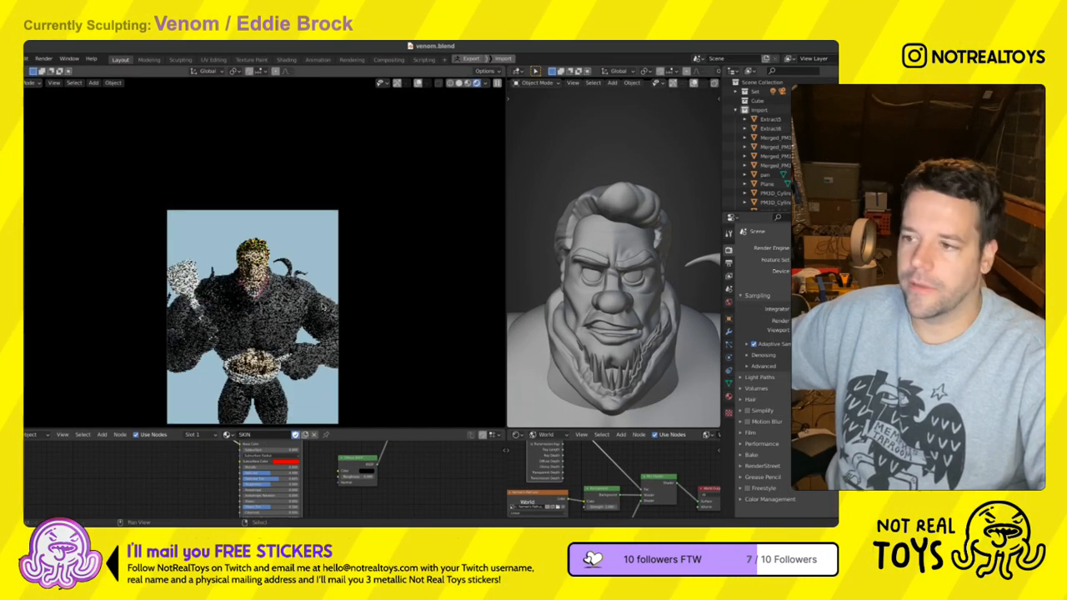
scroll(360, 254, up, 6)
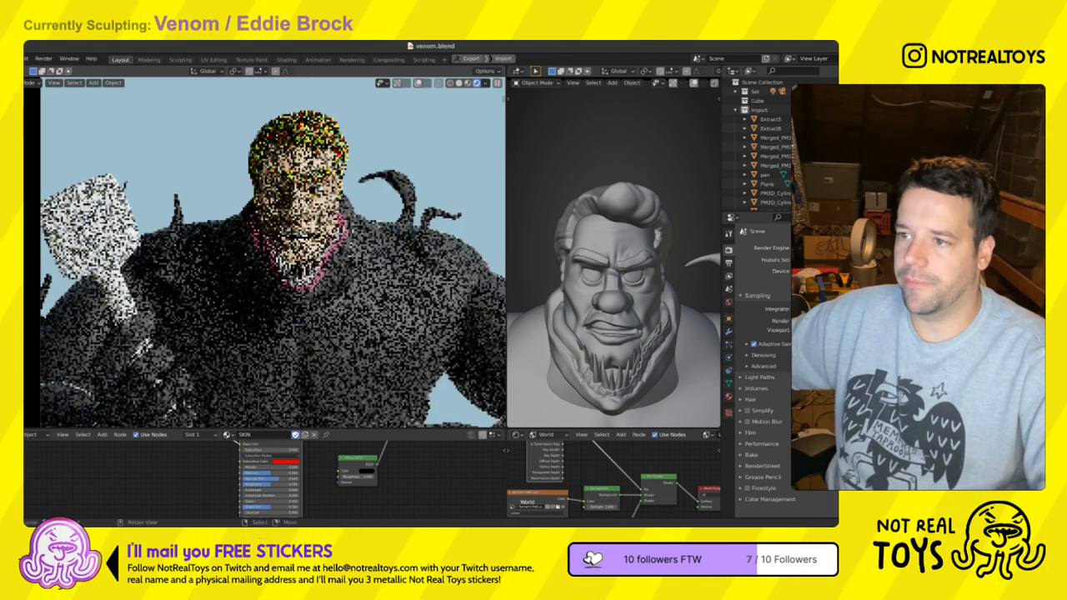
middle_drag(314, 271, 328, 272)
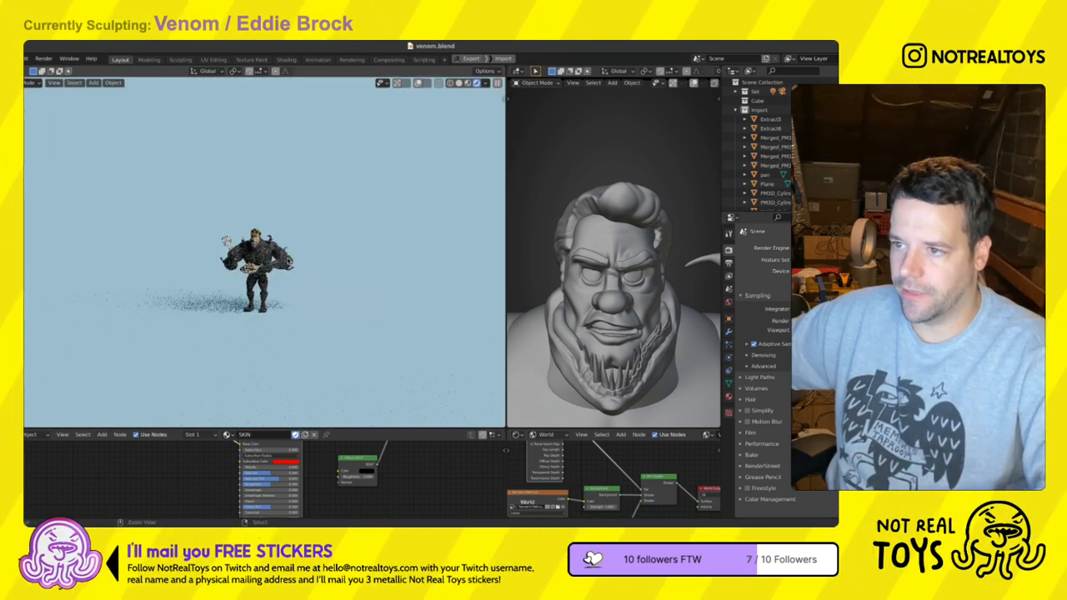
key(KP_0)
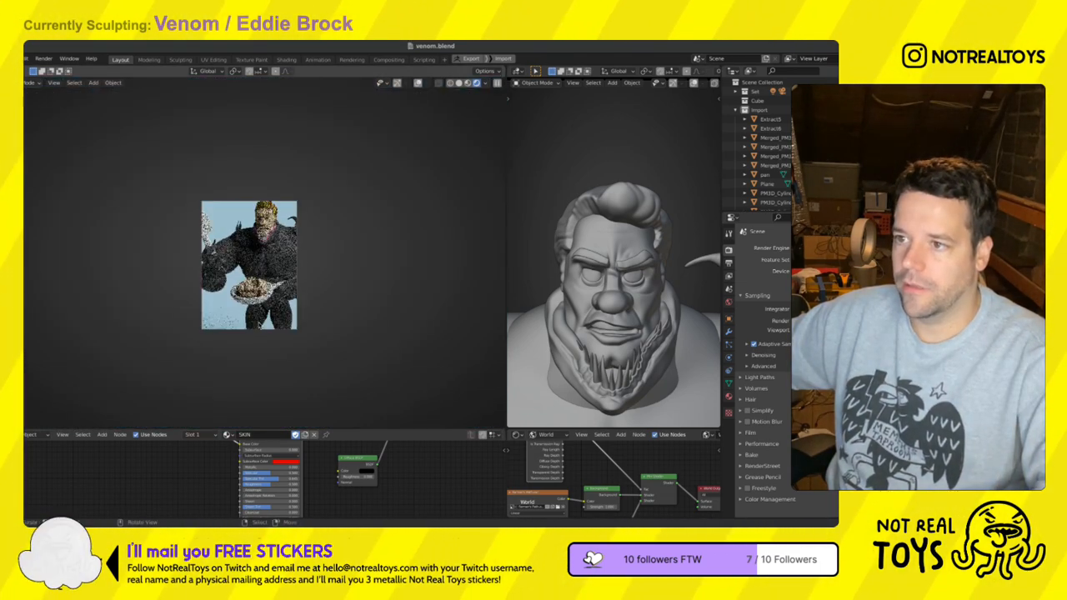
key(Home)
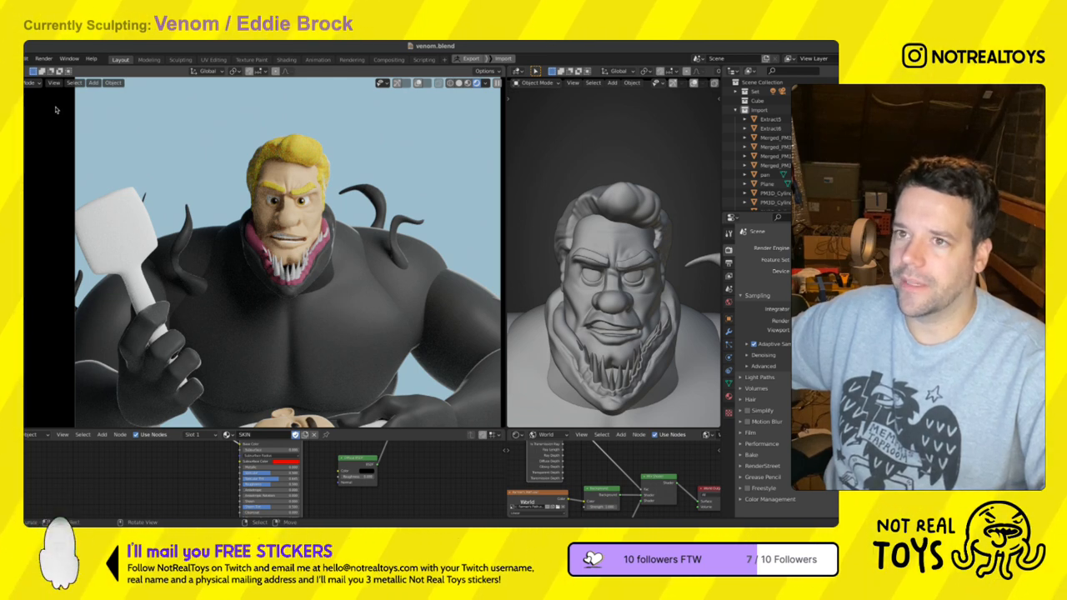
- Close venom.blend without saving its changes and return to ZBrush
key(ctrl+q)
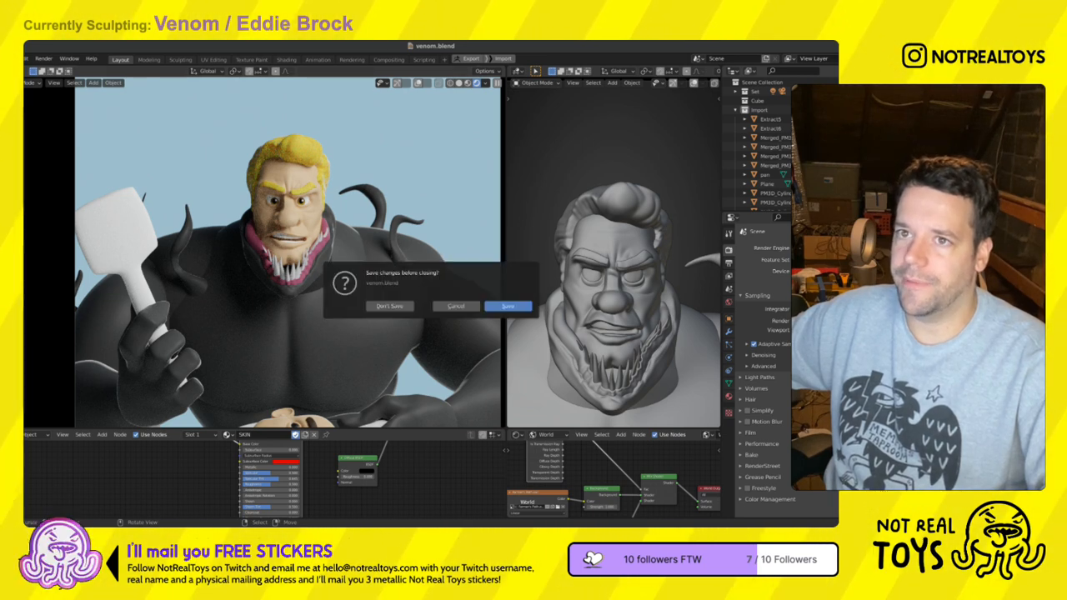
click(407, 305)
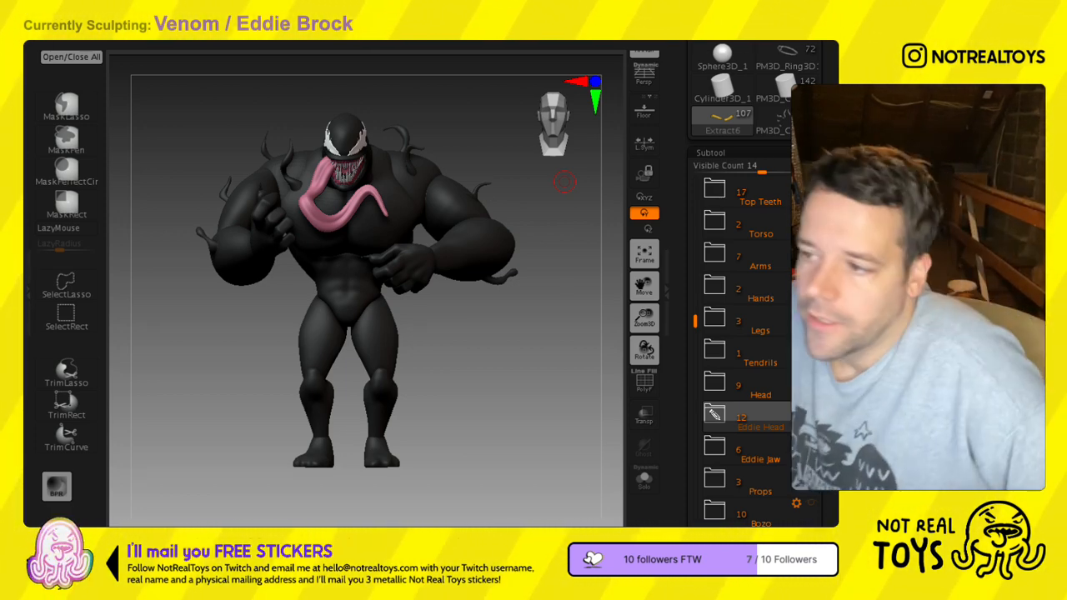
- Expand the Tendrils subtool folder and make the tendril mesh inside it the active subtool
alt+right_drag(429, 200, 504, 303)
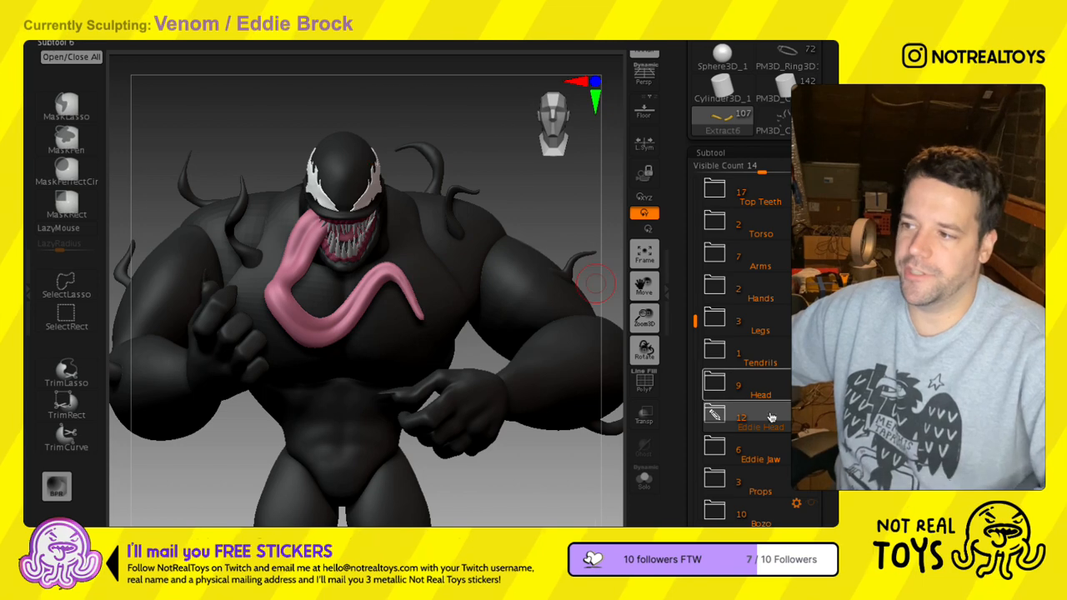
click(714, 350)
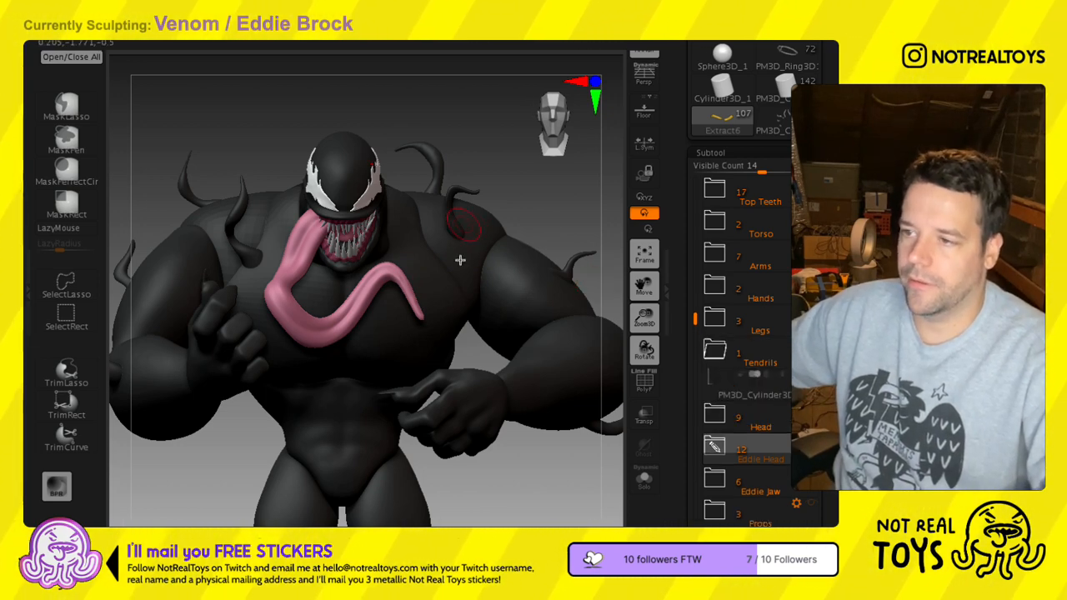
right_drag(469, 234, 352, 273)
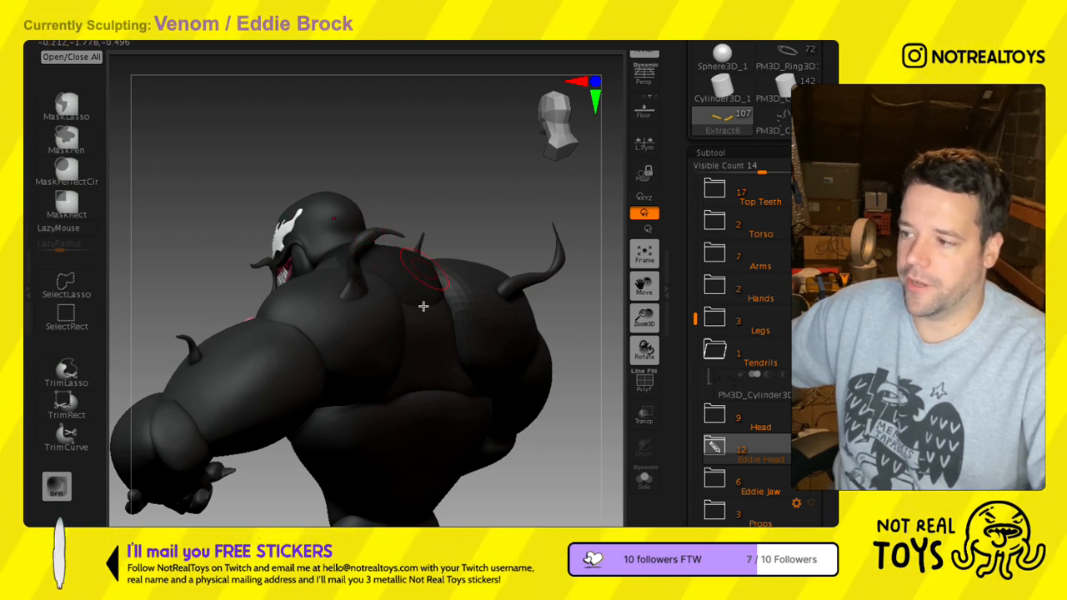
click(719, 390)
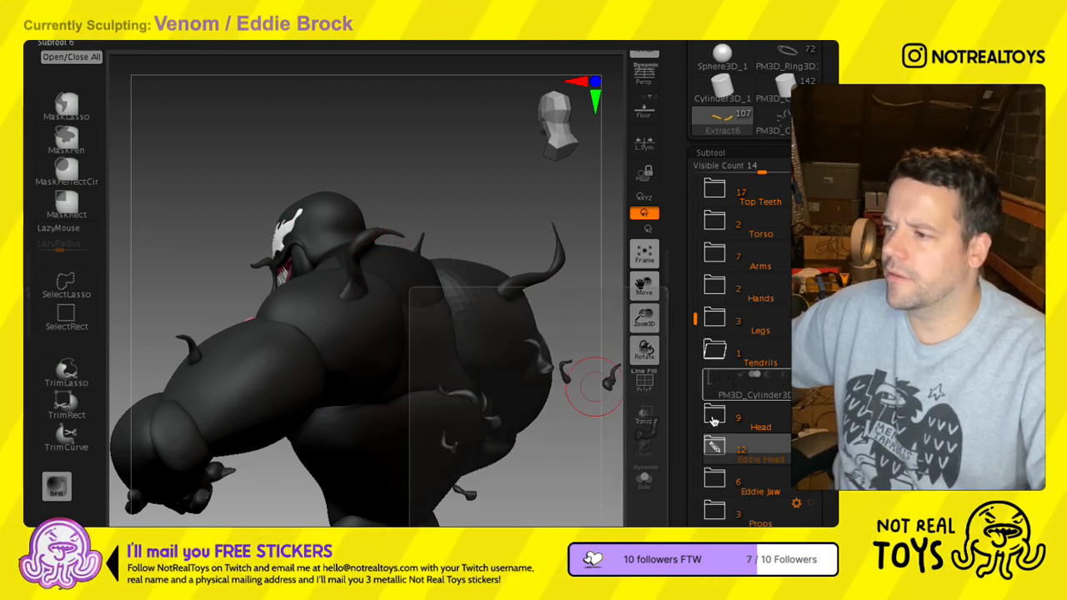
- Pull the tendril on top of the figure's right shoulder further outward, undoing the unwanted stroke on its neighbour
right_drag(381, 269, 342, 241)
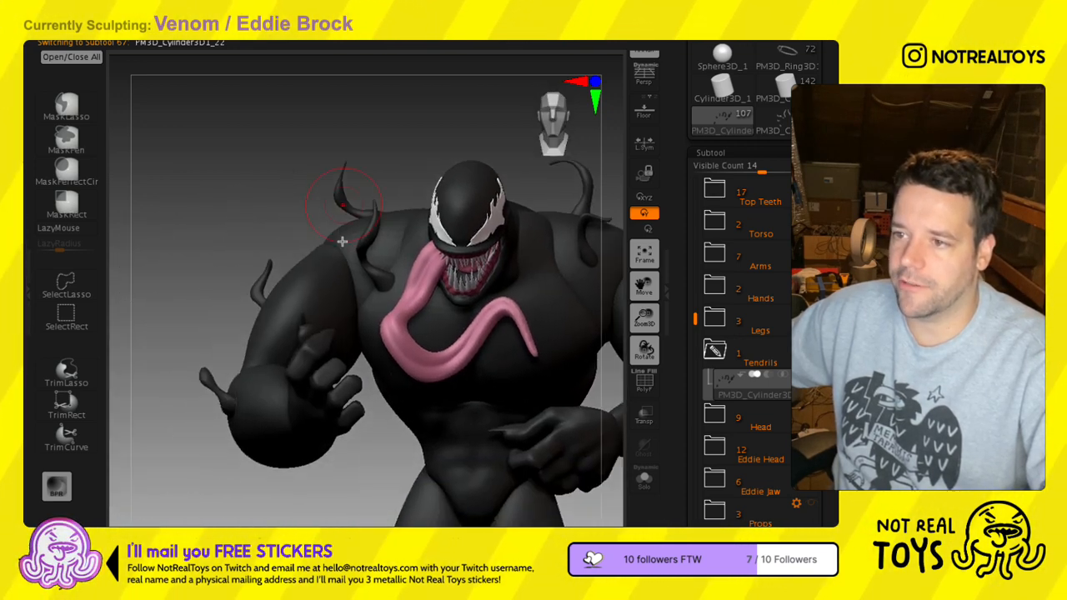
drag(337, 225, 330, 223)
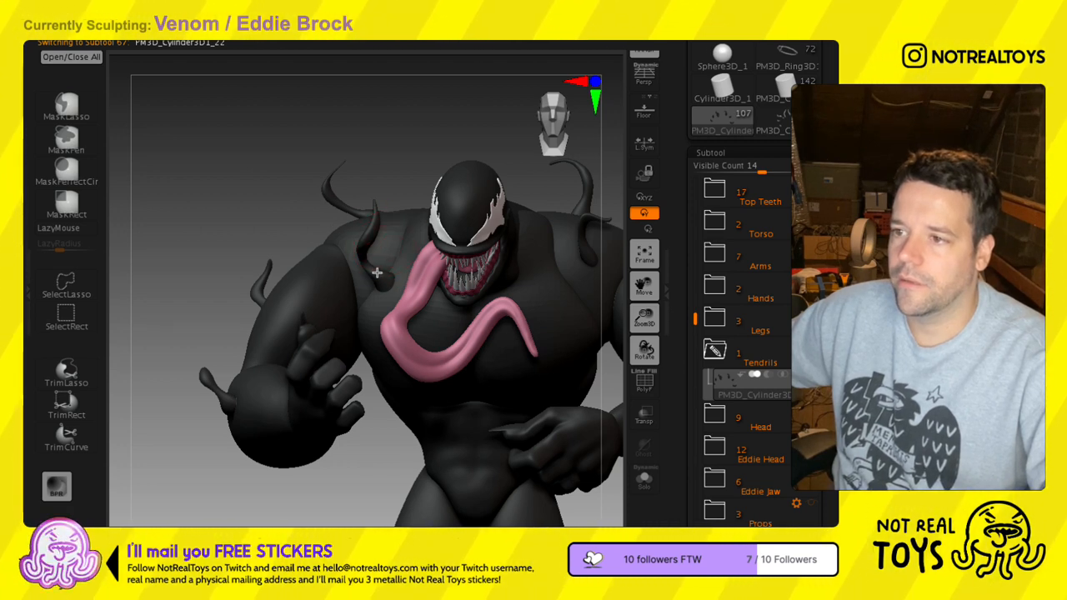
mouse_move(377, 271)
right_down()
mouse_move(386, 255)
mouse_move(379, 261)
right_up()
drag(373, 246, 362, 217)
key(ctrl+z)
right_drag(376, 307, 371, 270)
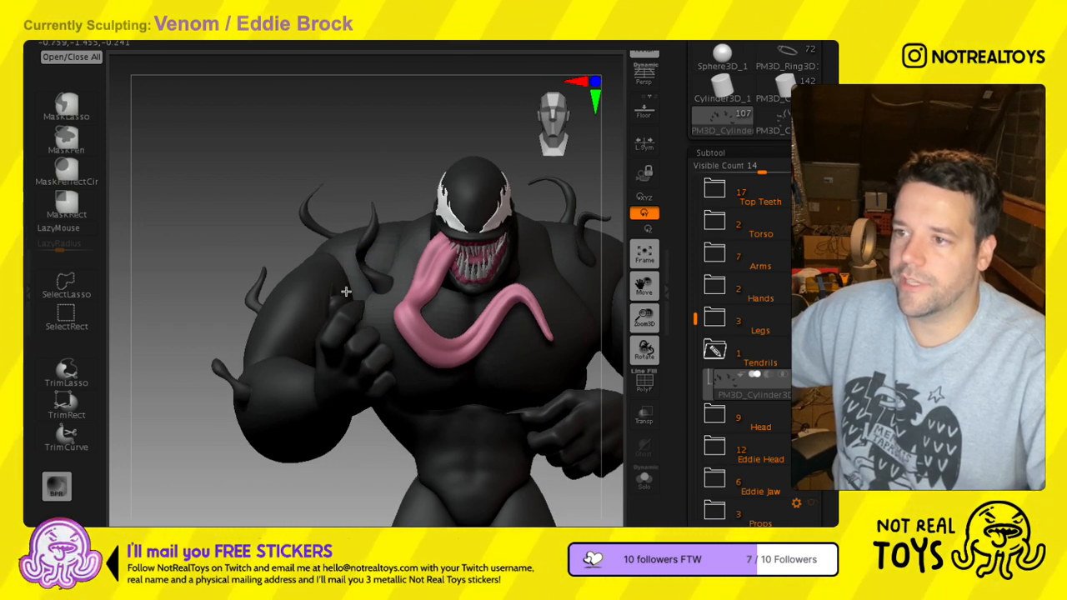
- Resize the brush and adjust the tendril on the figure's left upper arm, checking it from the side
right_drag(247, 337, 496, 281)
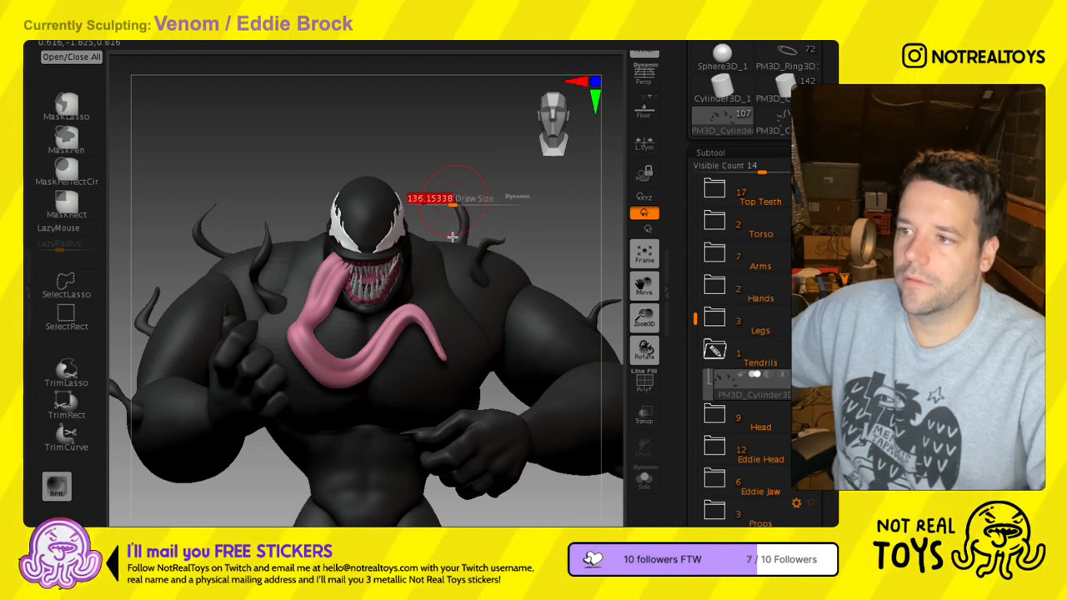
key(s)
alt+right_drag(580, 337, 453, 301)
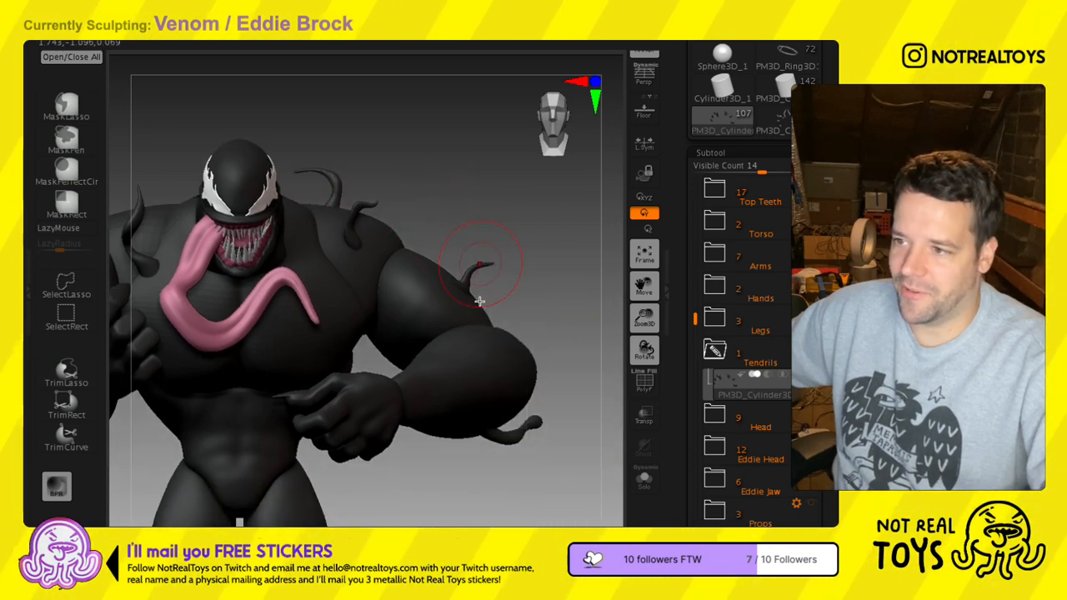
key(s)
right_drag(474, 295, 353, 292)
mouse_move(353, 292)
alt+right_down()
mouse_move(471, 330)
mouse_move(506, 450)
alt+right_up()
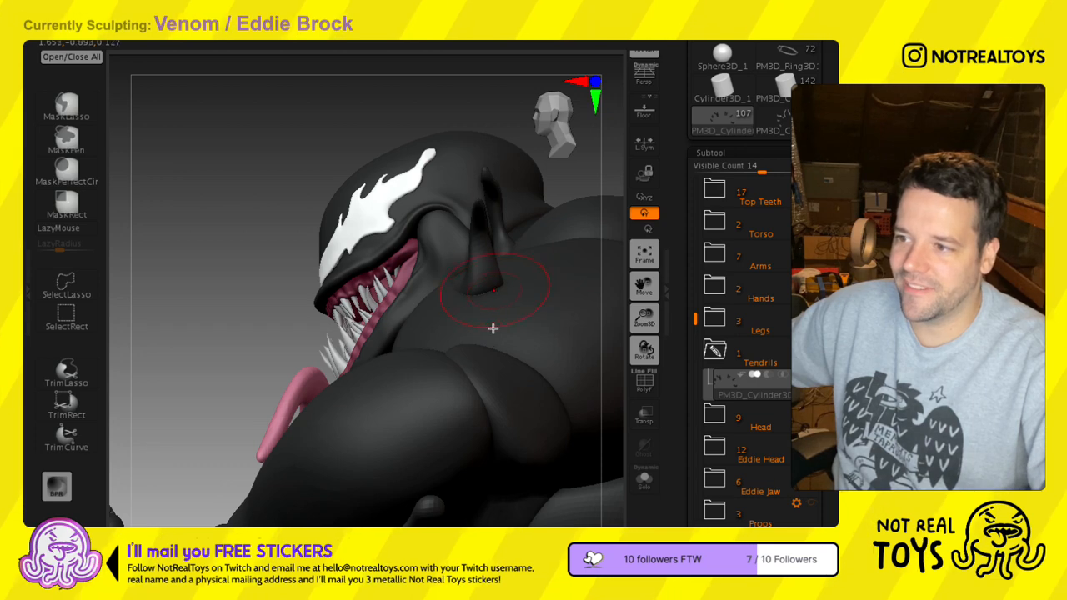
right_drag(494, 334, 450, 298)
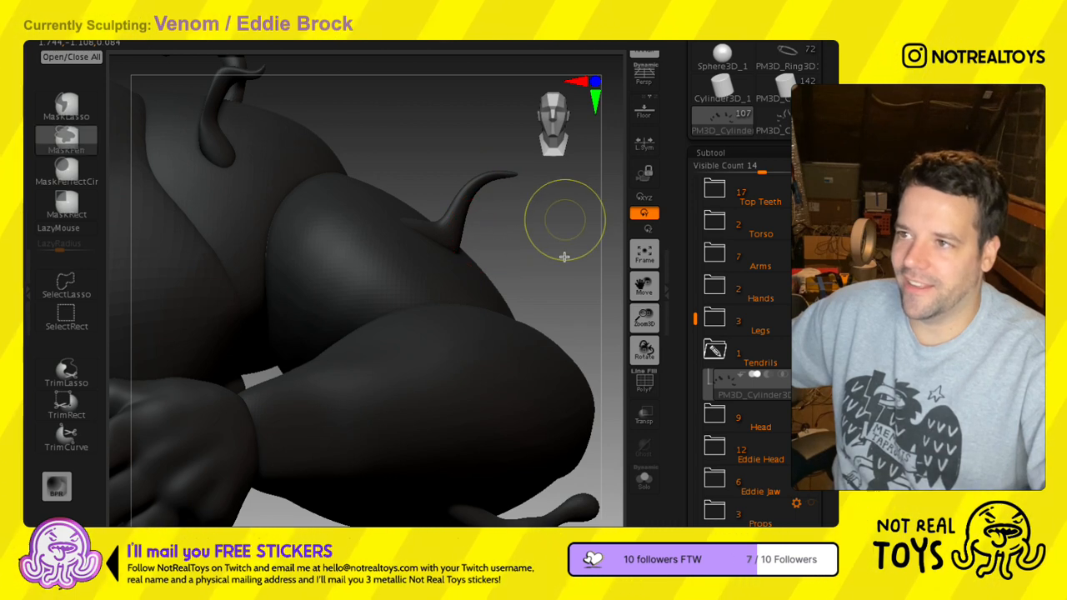
- Pull the base of the tendril under the figure's left forearm up onto the arm
mouse_move(484, 535)
alt+right_down()
mouse_move(395, 319)
mouse_move(417, 353)
alt+right_up()
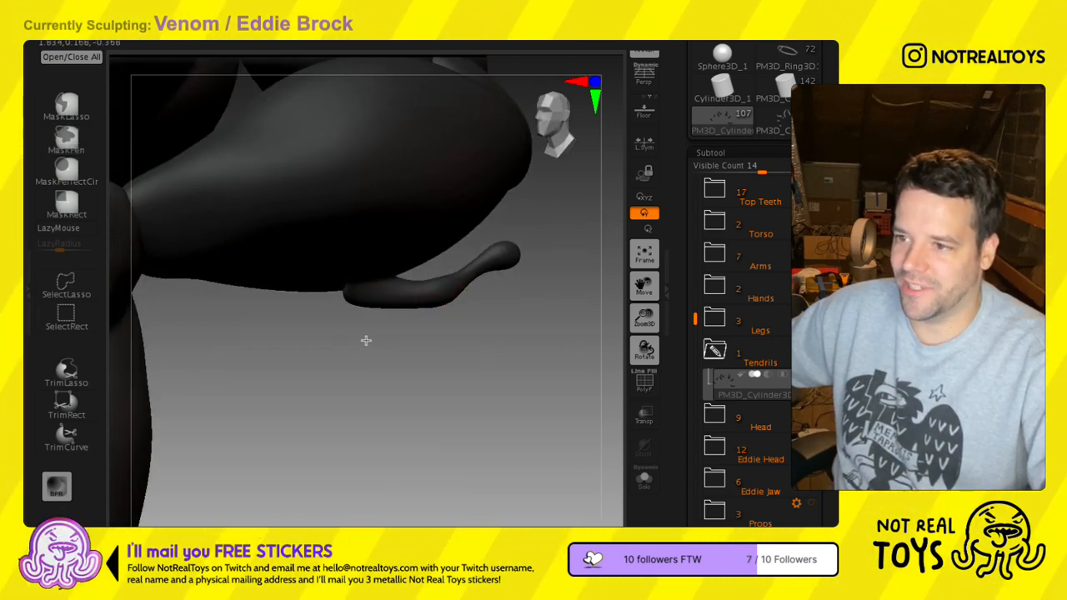
mouse_move(370, 298)
right_down()
mouse_move(355, 258)
mouse_move(375, 320)
right_up()
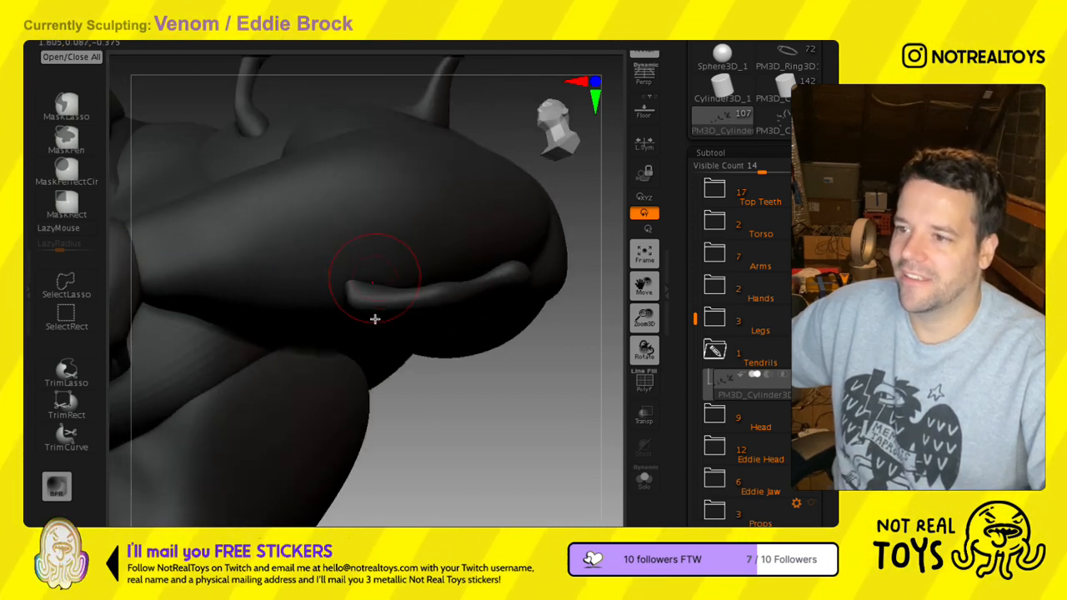
mouse_move(377, 317)
mouse_down()
mouse_move(380, 306)
mouse_move(348, 304)
mouse_up()
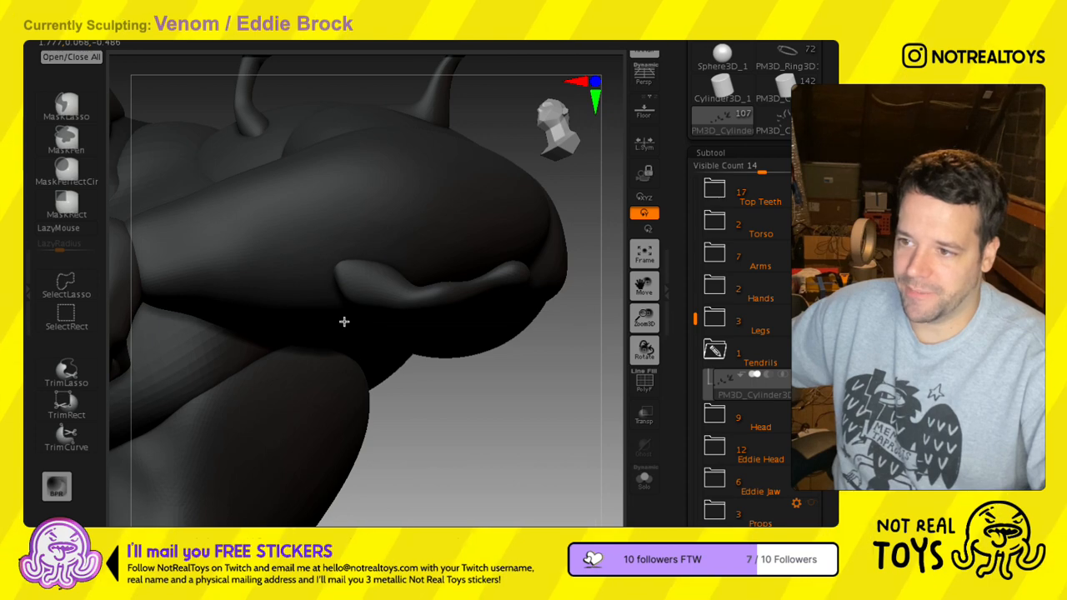
- Set the draw size to about 83 and bend the middle of the left forearm tendril further downward
right_drag(349, 324, 426, 369)
key(s)
key(s)
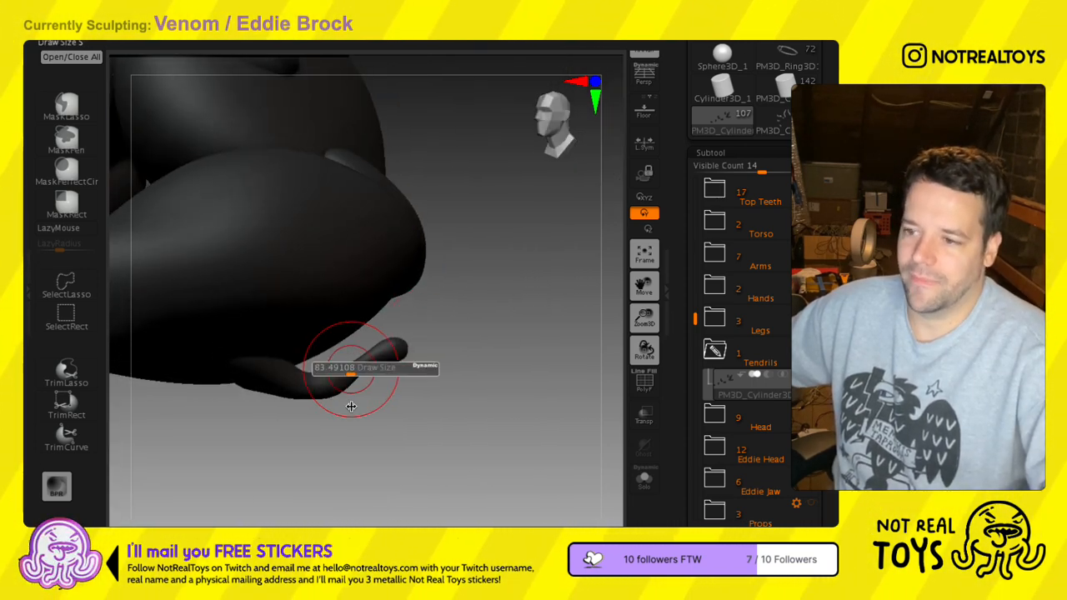
drag(326, 420, 303, 419)
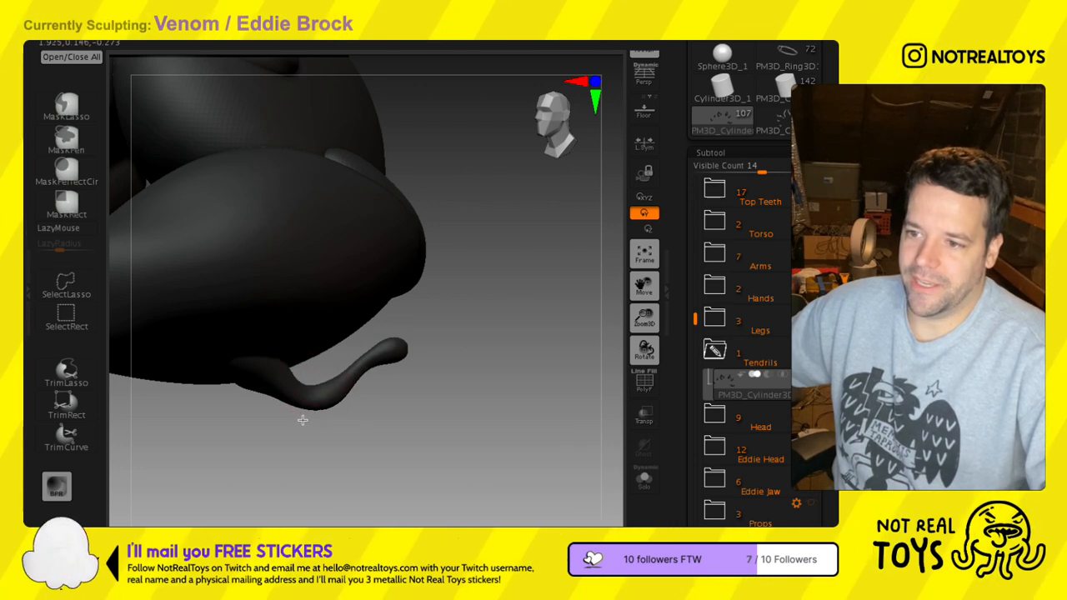
- Stretch the base of the tendril on the figure's right chest toward the tongue, checking its fit from several angles
mouse_move(310, 407)
ctrl+right_down()
mouse_move(258, 273)
mouse_move(372, 253)
mouse_move(372, 351)
mouse_move(370, 333)
mouse_move(464, 352)
ctrl+right_up()
mouse_move(401, 230)
right_down()
mouse_move(382, 229)
mouse_move(432, 231)
mouse_move(439, 500)
mouse_move(417, 186)
mouse_move(434, 338)
mouse_move(406, 248)
mouse_move(412, 272)
right_up()
key(s)
alt+right_drag(317, 269, 484, 300)
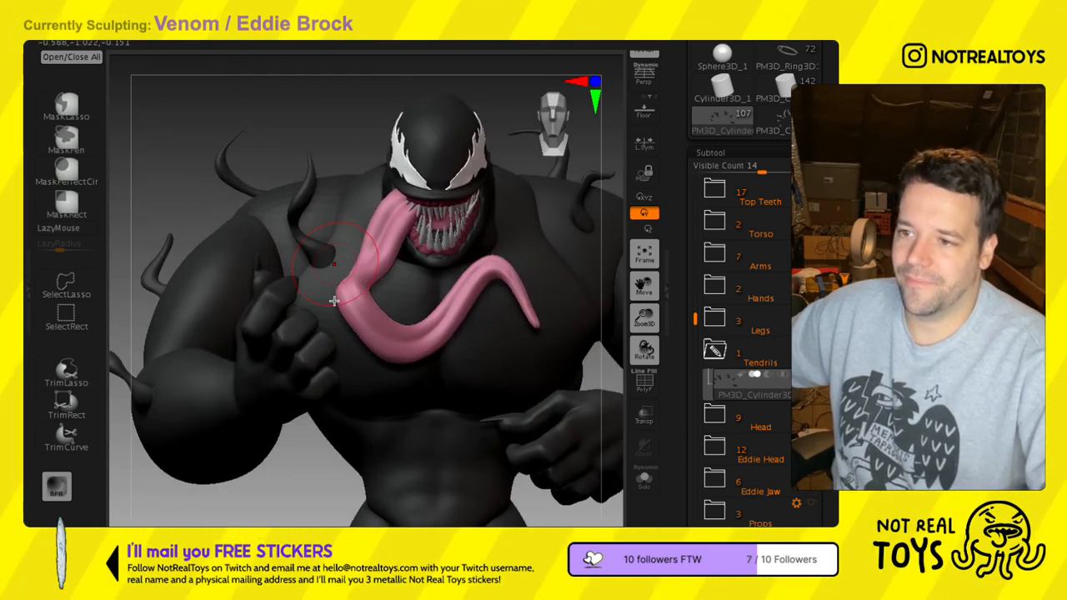
right_drag(328, 296, 335, 246)
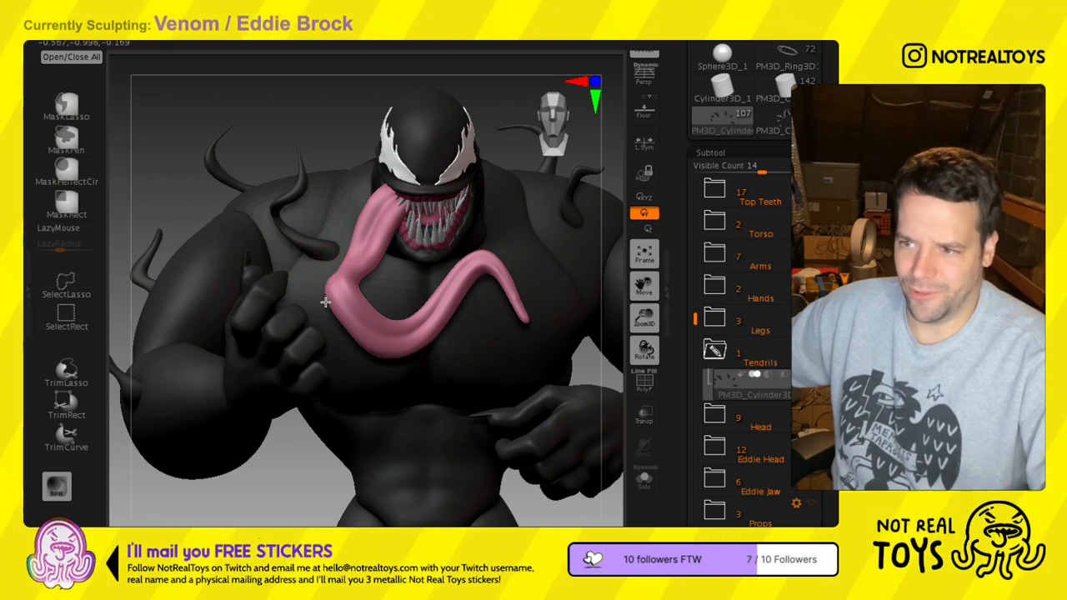
mouse_move(325, 306)
right_down()
mouse_move(326, 329)
mouse_move(319, 307)
right_up()
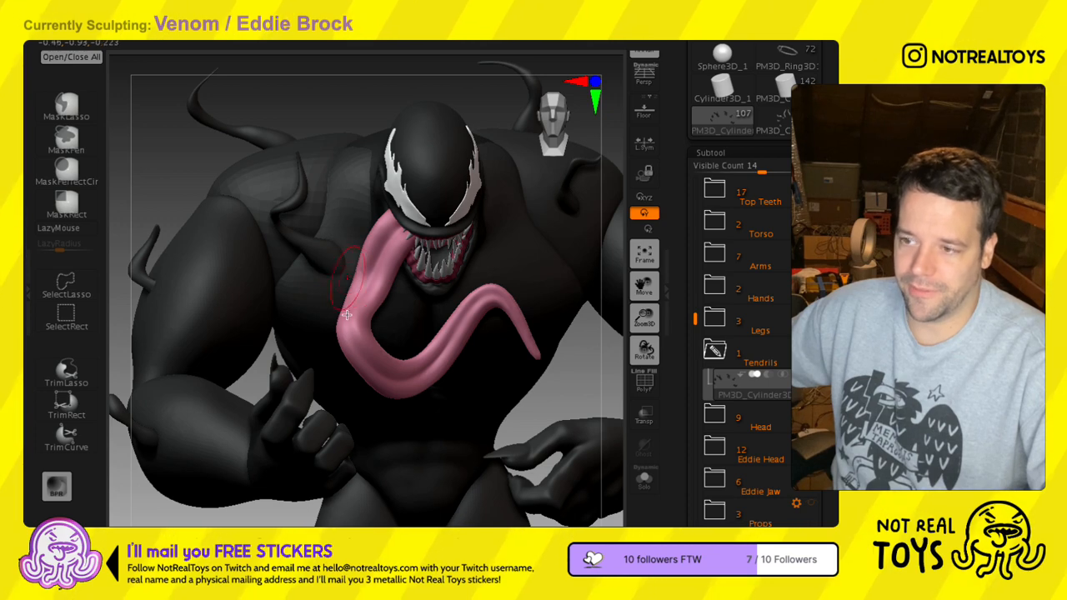
mouse_move(320, 300)
right_down()
mouse_move(324, 248)
mouse_move(353, 270)
mouse_move(317, 291)
right_up()
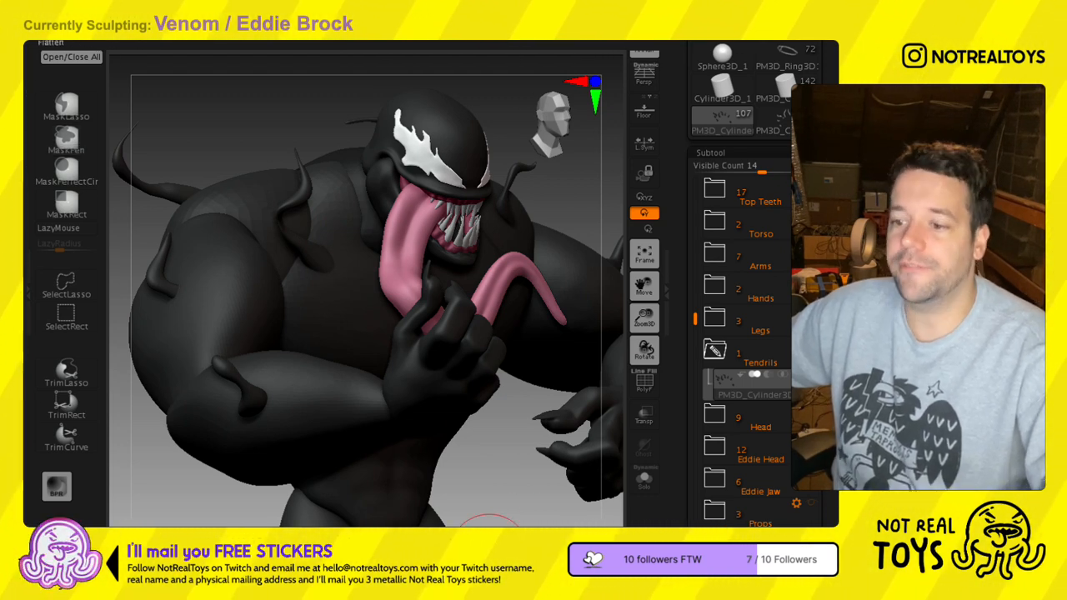
key(ctrl)
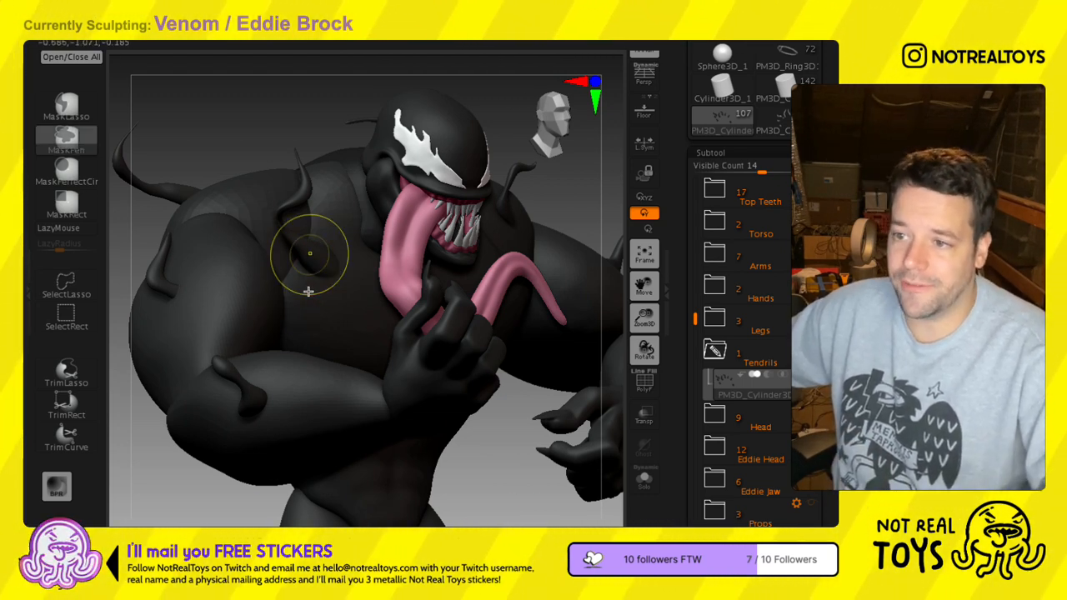
- Undo the last two changes to the tendril on the figure's right chest
key(ctrl)
right_drag(318, 271, 392, 281)
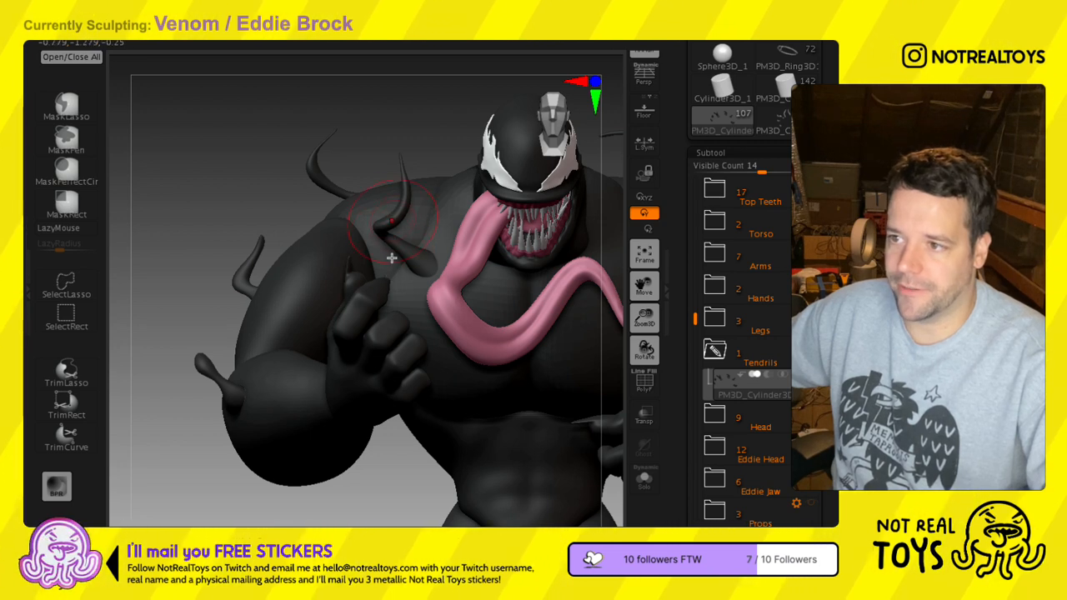
alt+right_drag(425, 253, 304, 298)
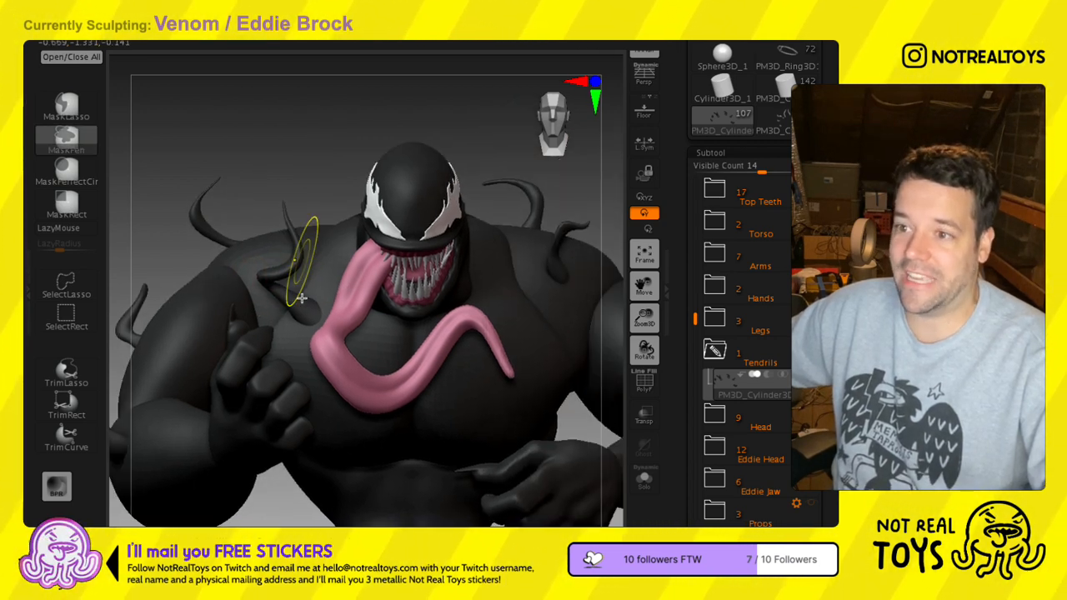
key(ctrl+z)
key(ctrl+z)
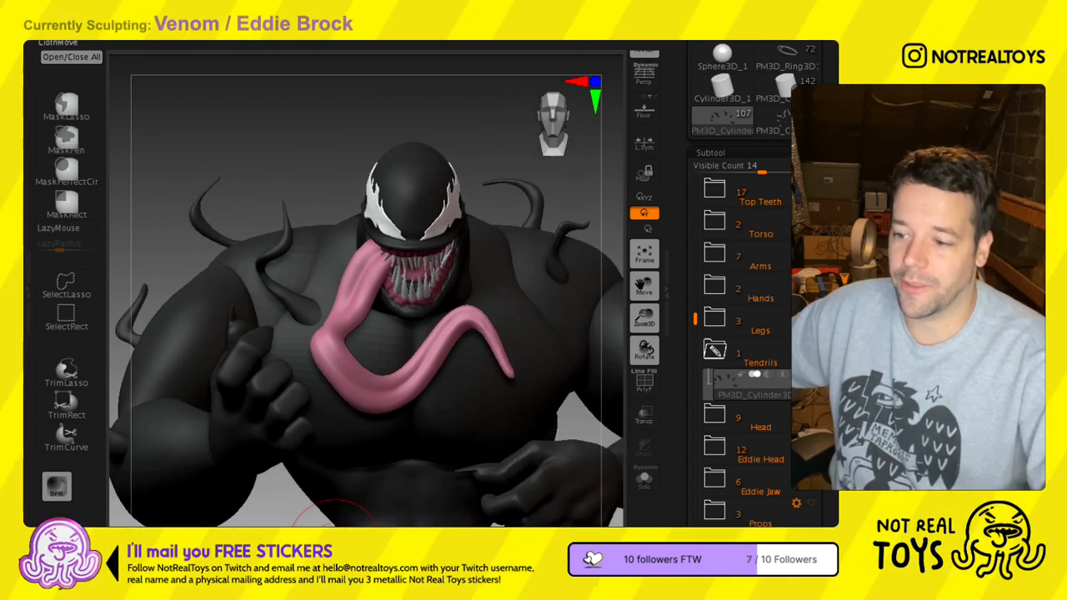
- Set the draw size to about 120 and adjust the lower part of the right chest tendril, checking it against the whole figure
right_drag(310, 383, 262, 309)
drag(263, 308, 280, 316)
mouse_move(316, 341)
right_down()
mouse_move(291, 324)
mouse_move(208, 333)
right_up()
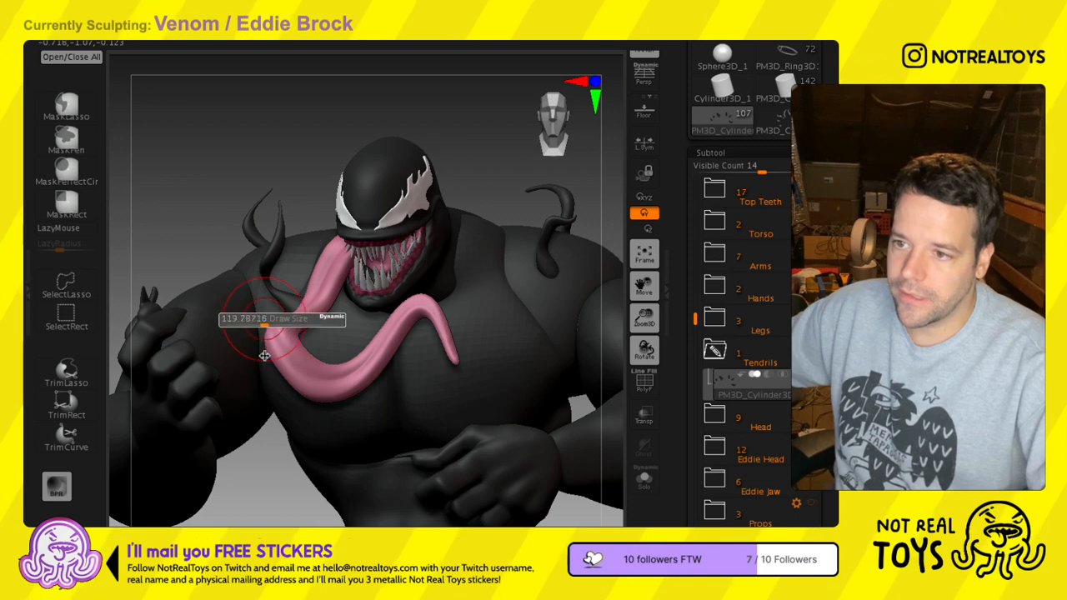
right_drag(283, 334, 344, 346)
right_drag(413, 372, 394, 365)
alt+right_drag(411, 309, 374, 250)
ctrl+right_drag(291, 363, 291, 427)
ctrl+right_drag(330, 374, 293, 212)
alt+right_drag(367, 332, 367, 200)
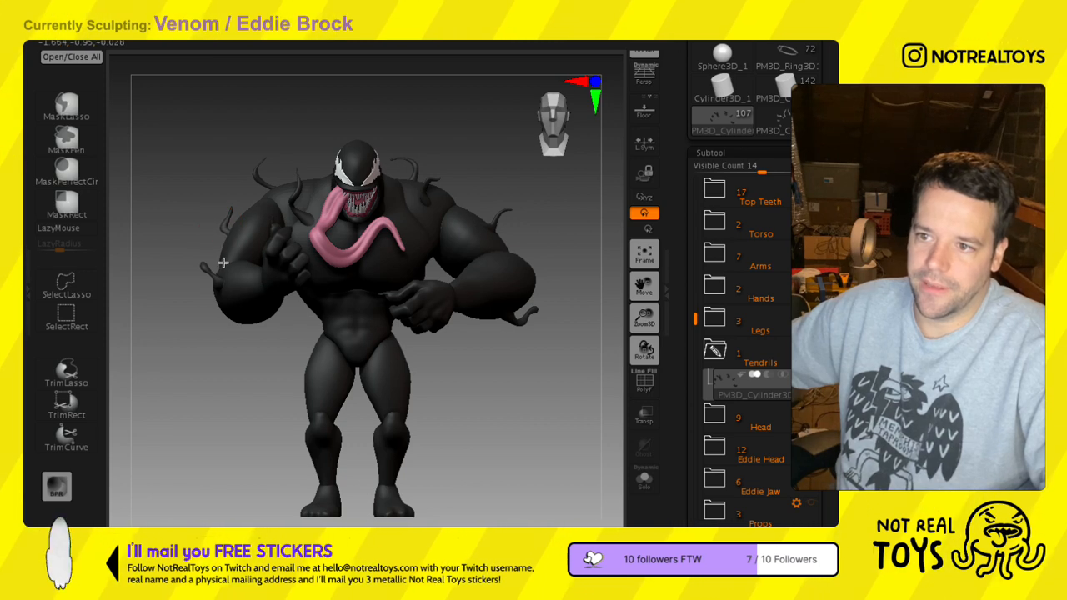
- Examine the right forearm and shoulder tendrils up close, from the side and within the full silhouette
ctrl+right_drag(212, 243, 225, 317)
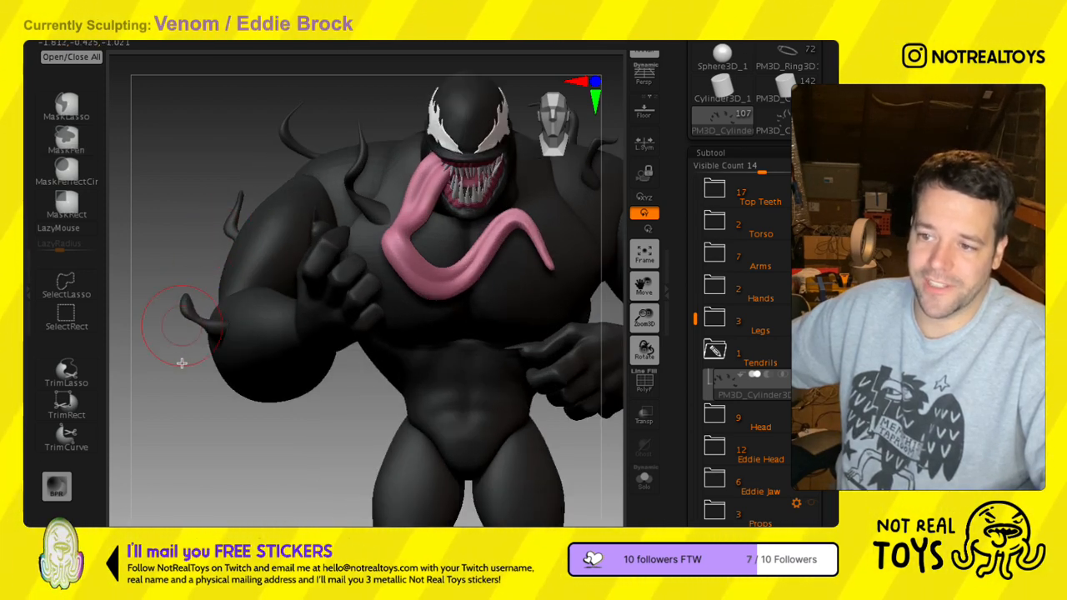
key(s)
mouse_move(221, 391)
right_down()
mouse_move(257, 389)
mouse_move(238, 370)
mouse_move(273, 402)
right_up()
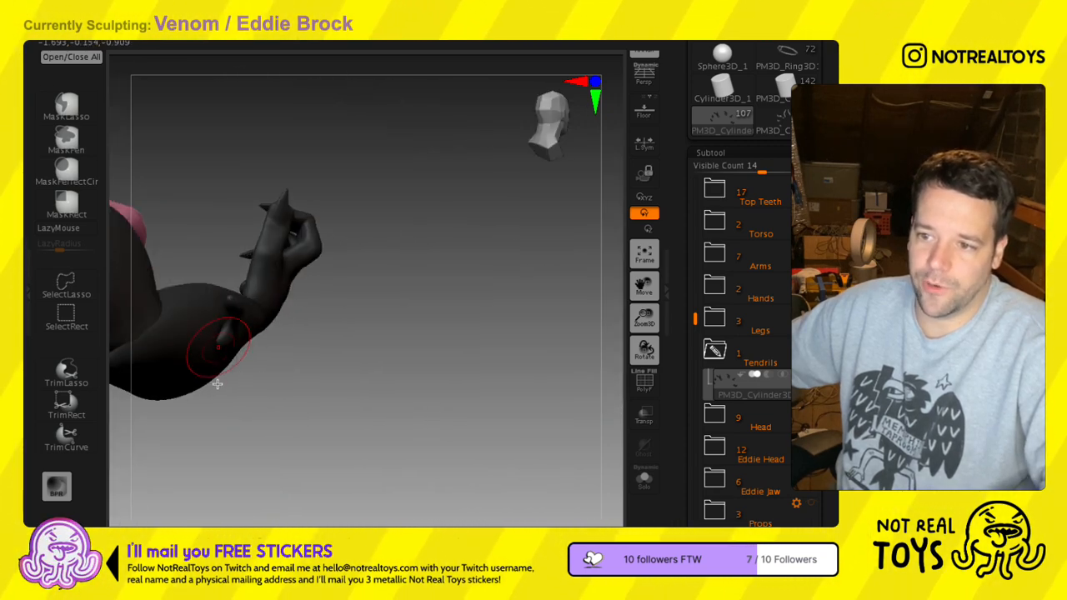
right_drag(211, 383, 354, 261)
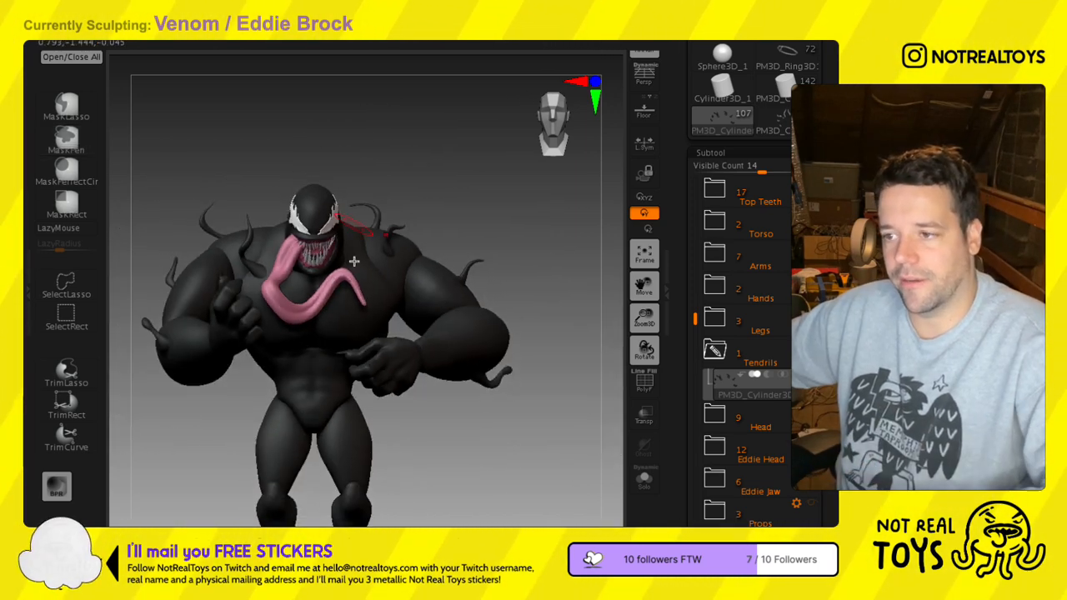
alt+right_drag(379, 301, 240, 168)
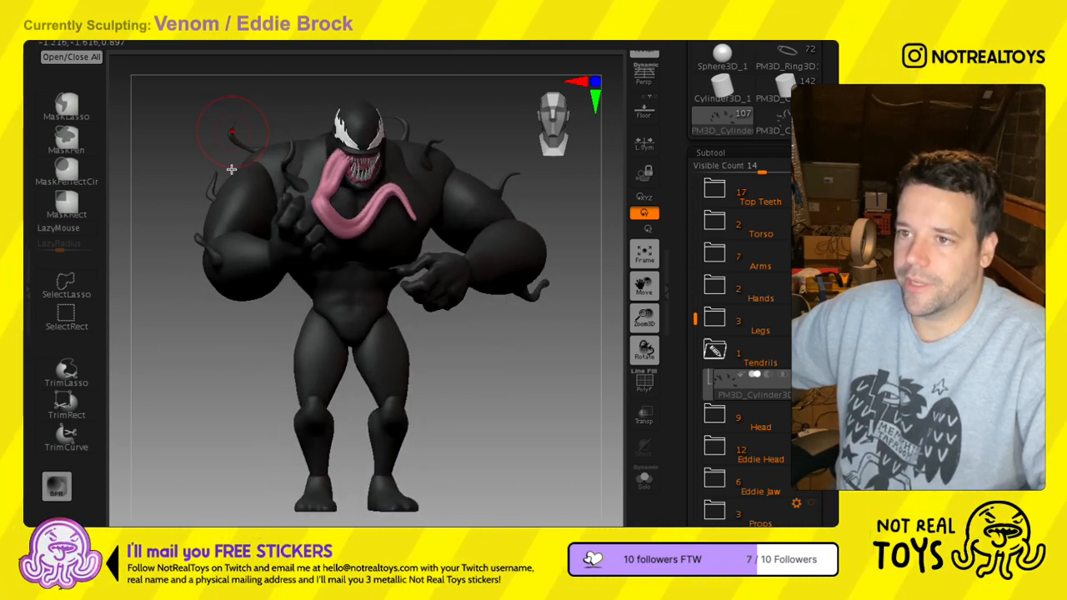
right_drag(259, 184, 617, 248)
mouse_move(398, 274)
right_down()
mouse_move(437, 267)
mouse_move(419, 197)
mouse_move(426, 284)
right_up()
- Resize the brush and pull the base of the right chest tendril up toward the tongue
key(s)
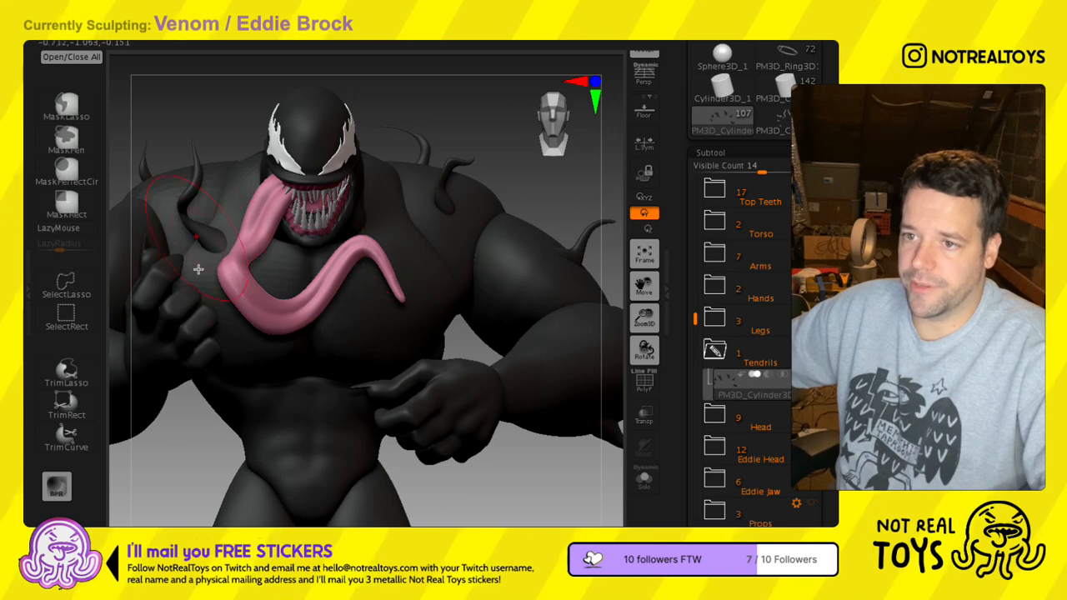
mouse_move(191, 253)
mouse_down()
mouse_move(205, 255)
mouse_move(215, 234)
mouse_up()
mouse_move(216, 263)
right_down()
mouse_move(248, 281)
mouse_move(191, 291)
mouse_move(205, 320)
mouse_move(293, 271)
right_up()
ctrl+right_drag(294, 272, 498, 291)
- Collapse the Tendrils folder, move it below the Head folder, and check the first Hands folder in the subtool list
click(714, 395)
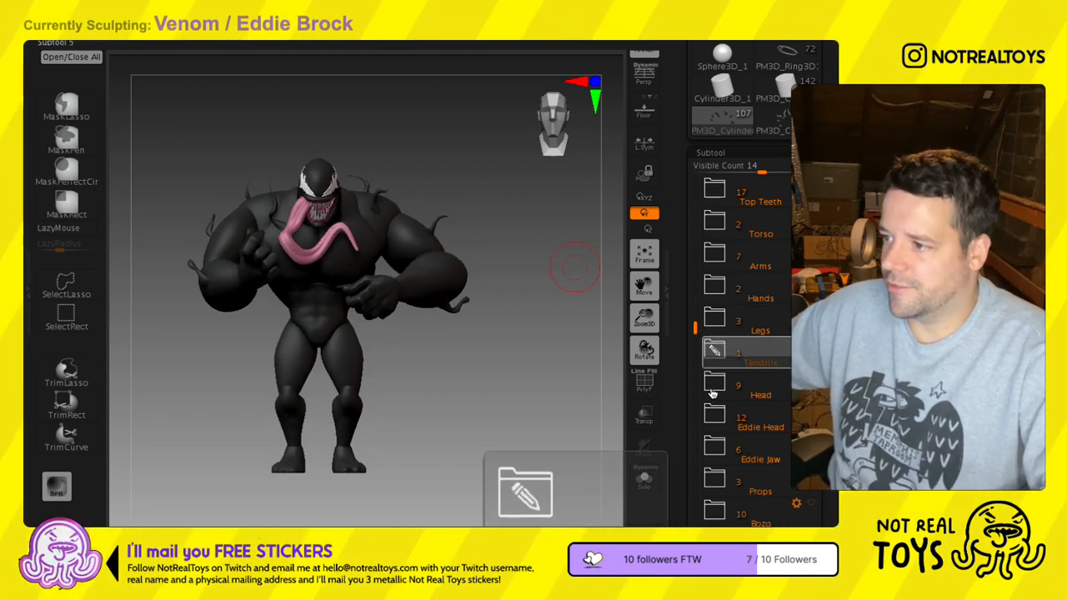
drag(709, 390, 711, 444)
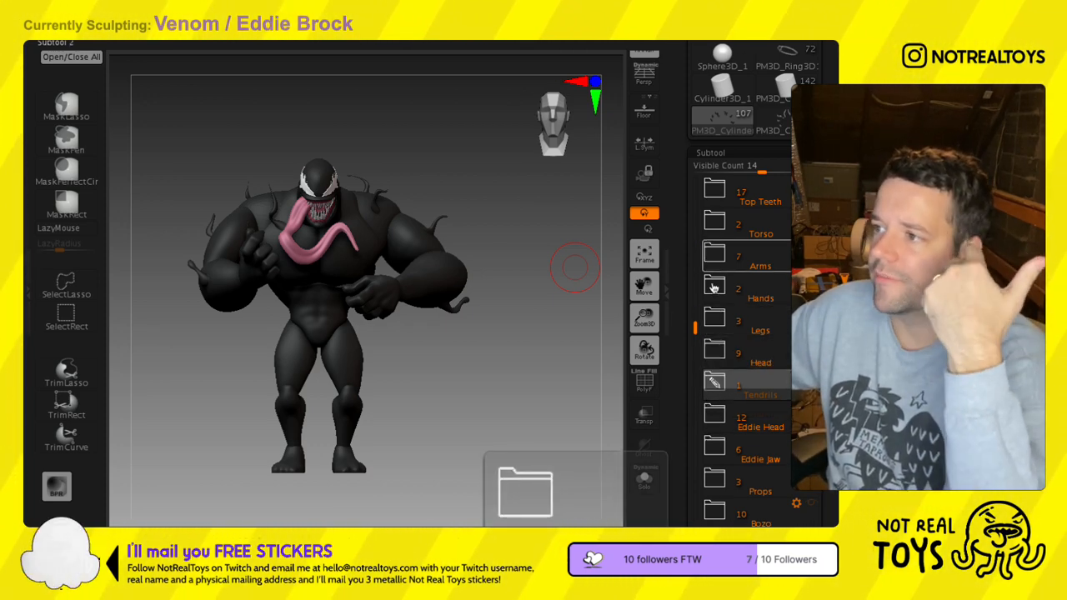
drag(695, 364, 691, 207)
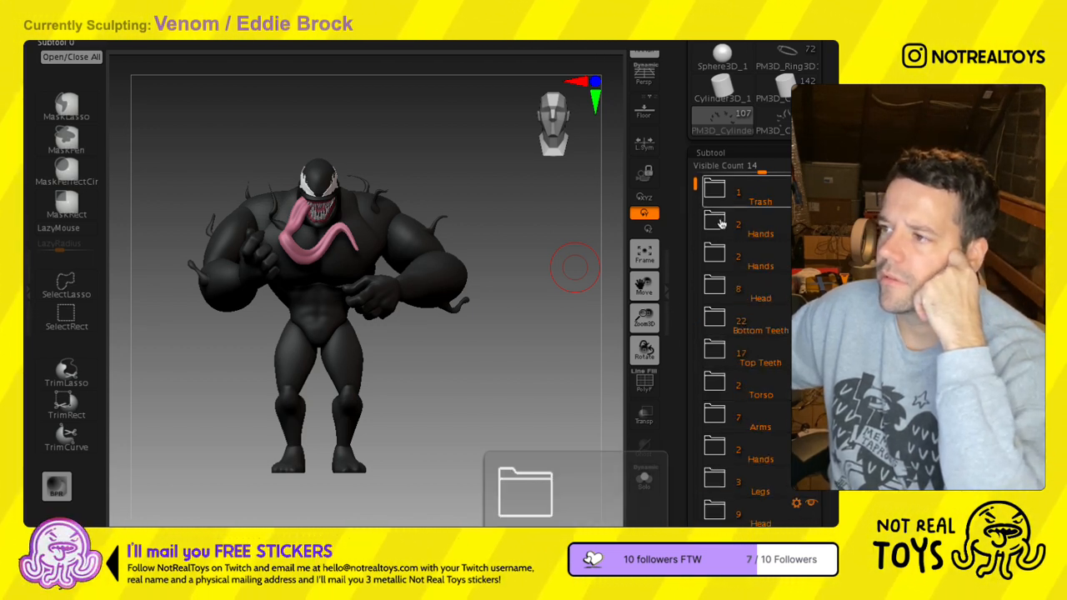
click(699, 221)
click(698, 220)
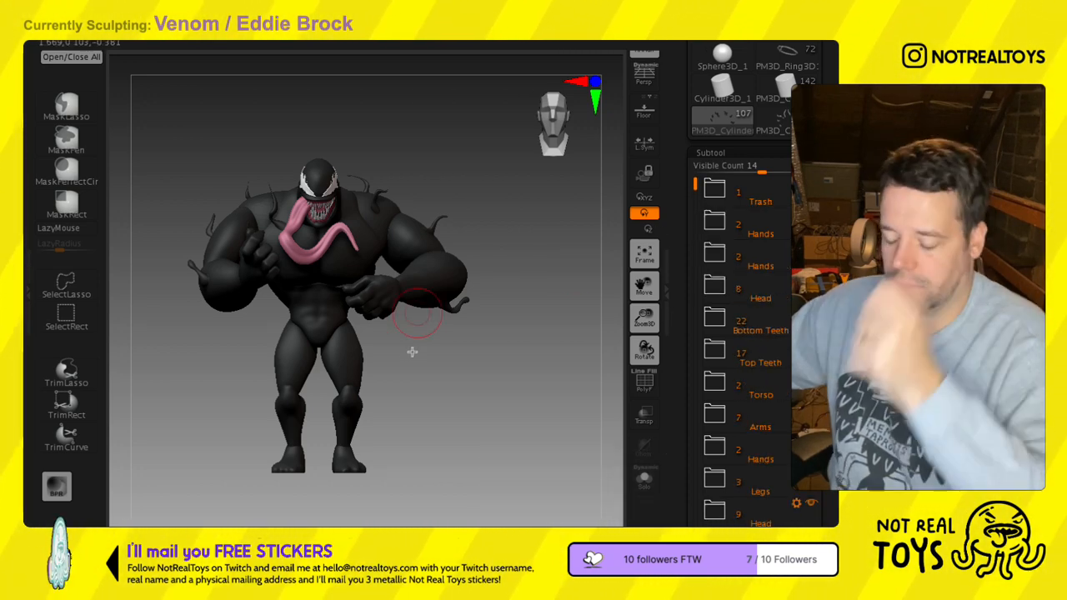
- Save the project
key(ctrl)
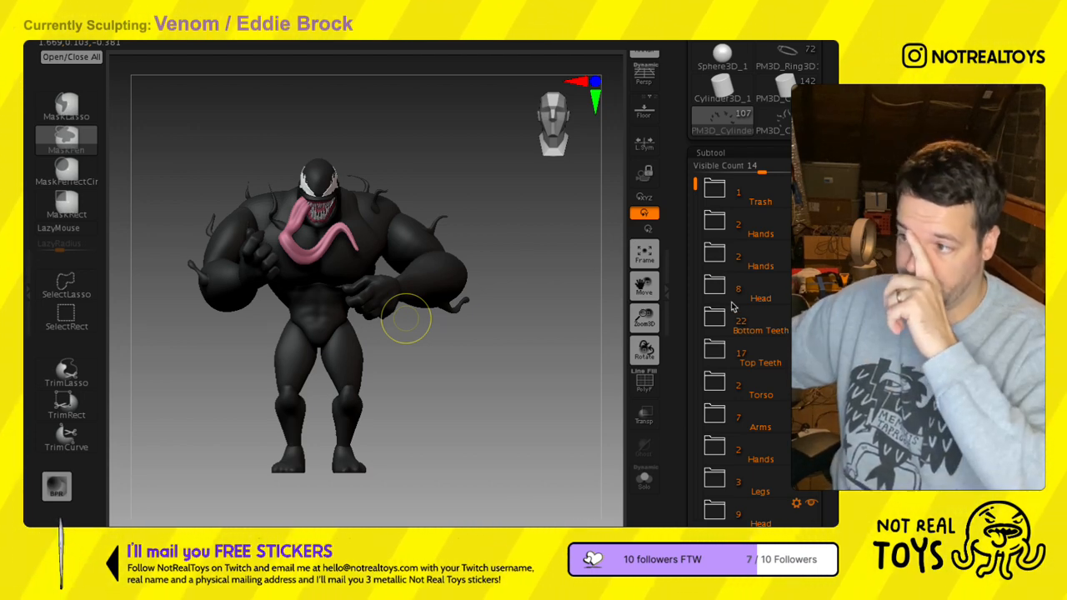
key(ctrl+s)
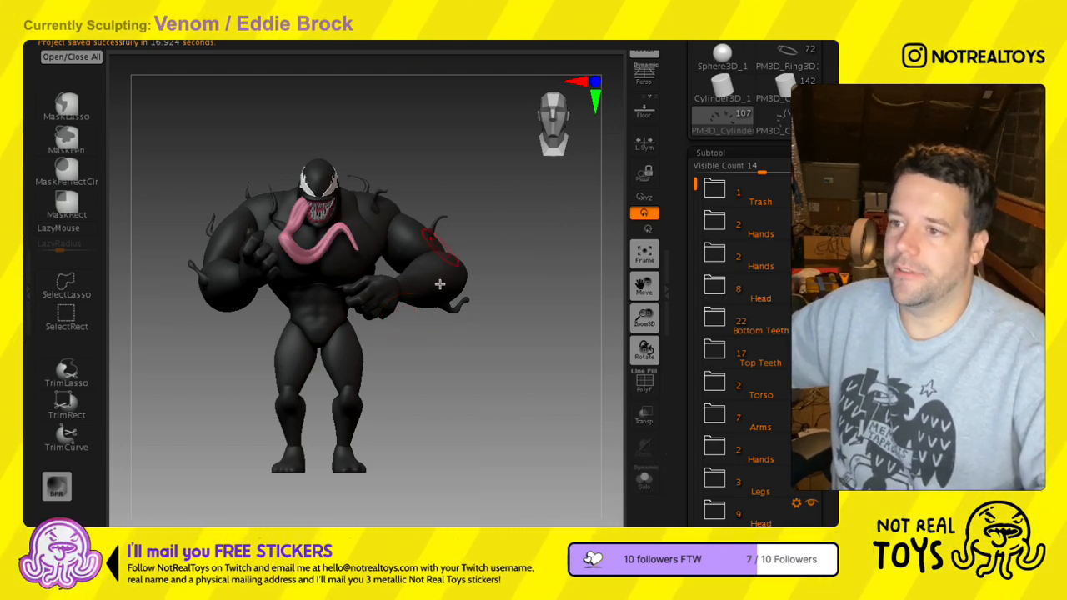
key(ctrl)
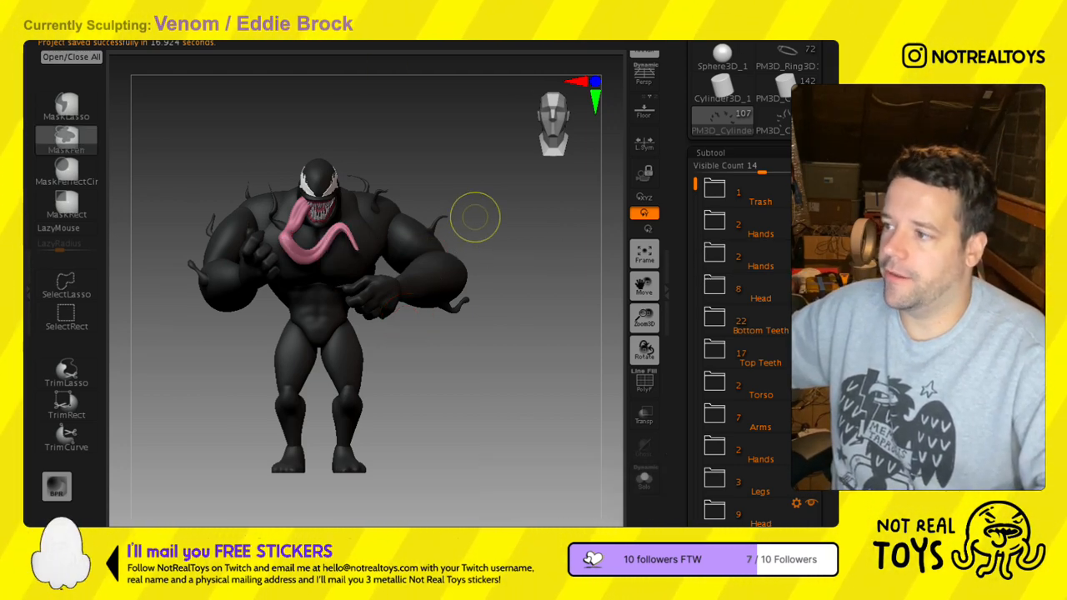
key(ctrl+s)
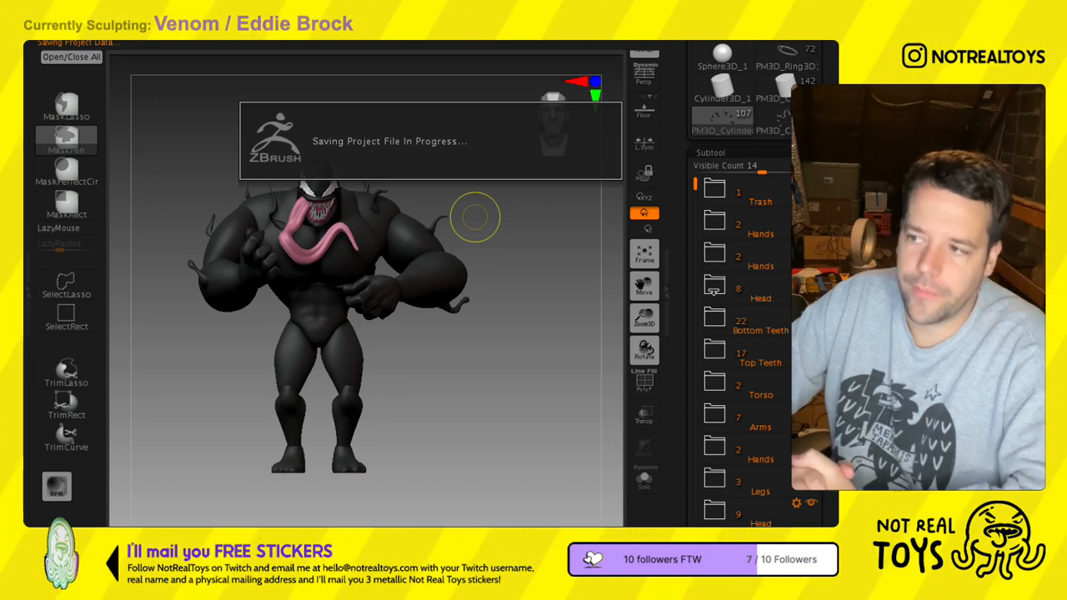
- Delete the two Hands folders directly below the Trash folder, including all their subtools
click(714, 221)
click(715, 221)
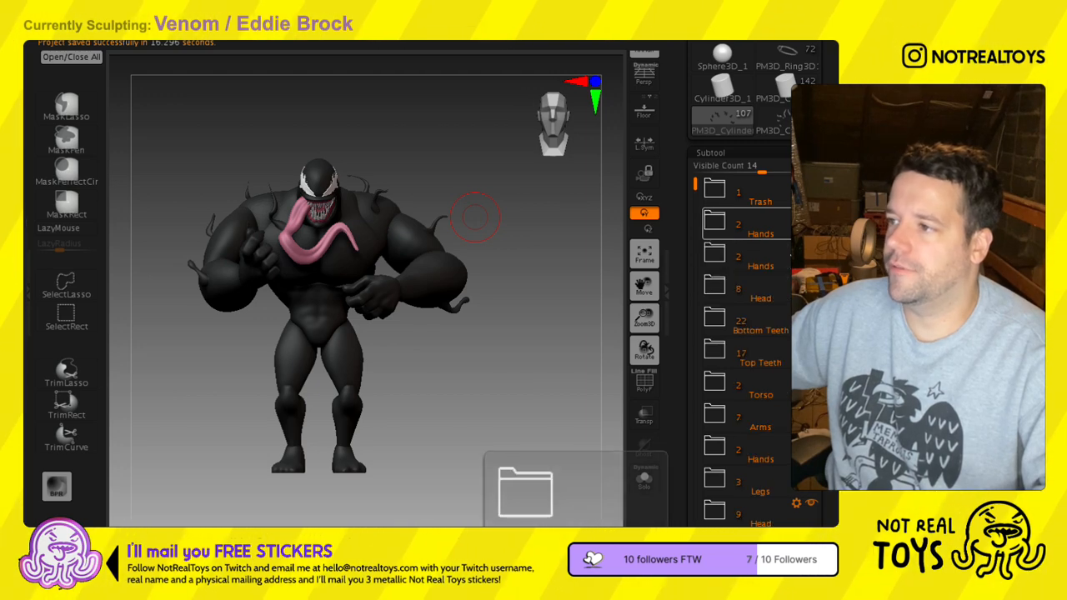
click(796, 183)
click(739, 502)
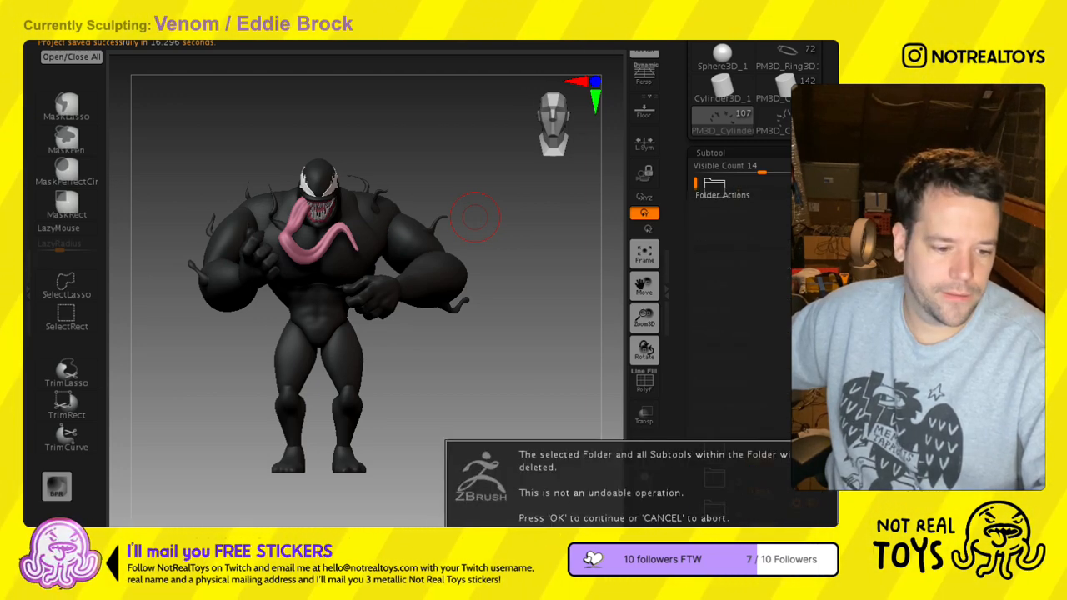
click(583, 540)
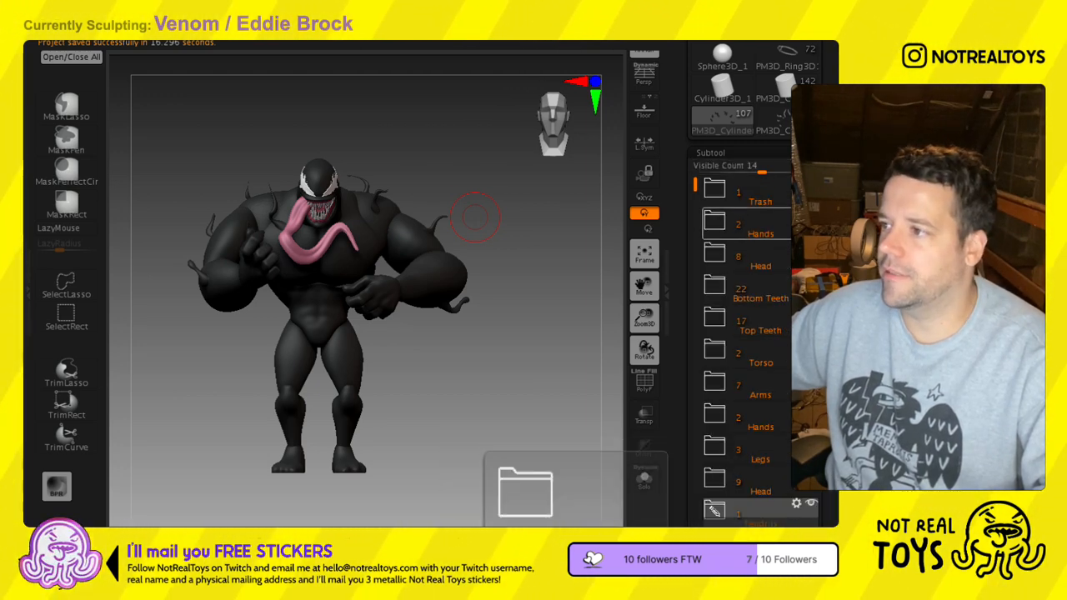
click(796, 215)
click(723, 504)
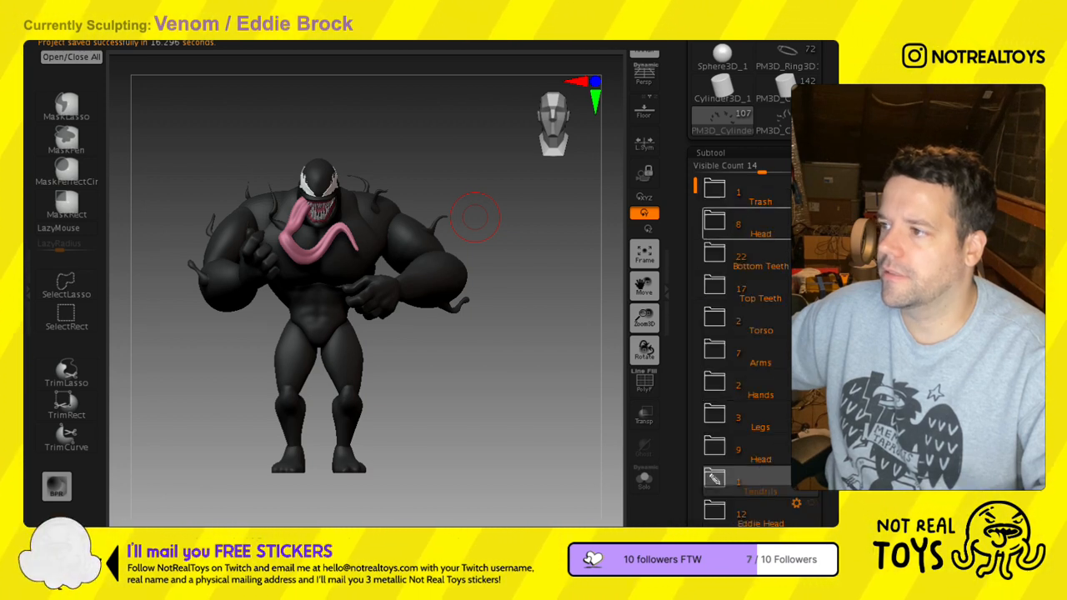
- Delete the Head folder above Bottom Teeth and the Trash folder, including all their subtools
click(796, 215)
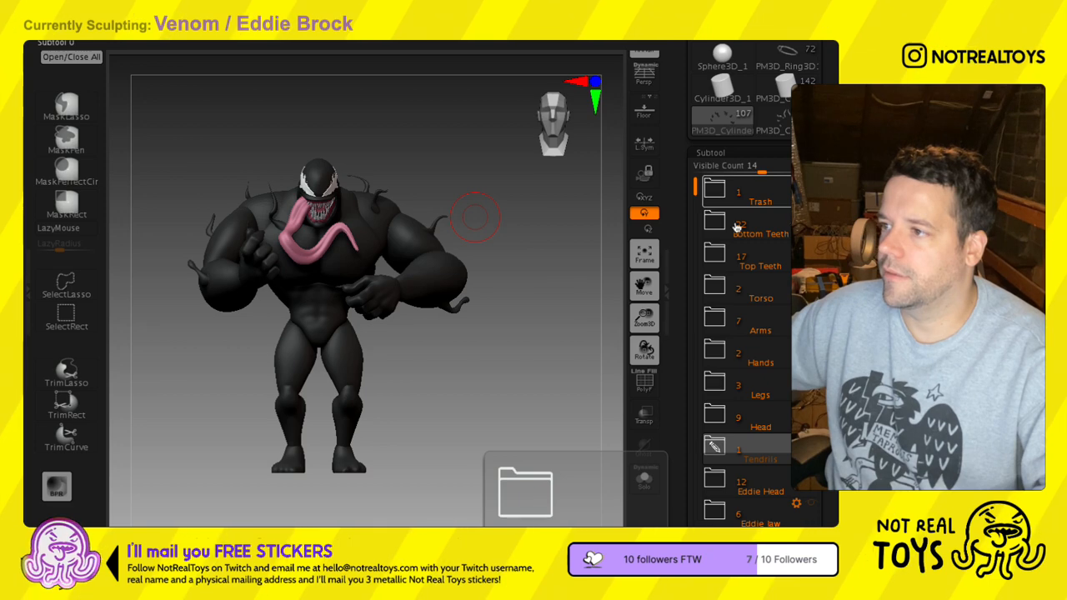
click(716, 191)
click(791, 222)
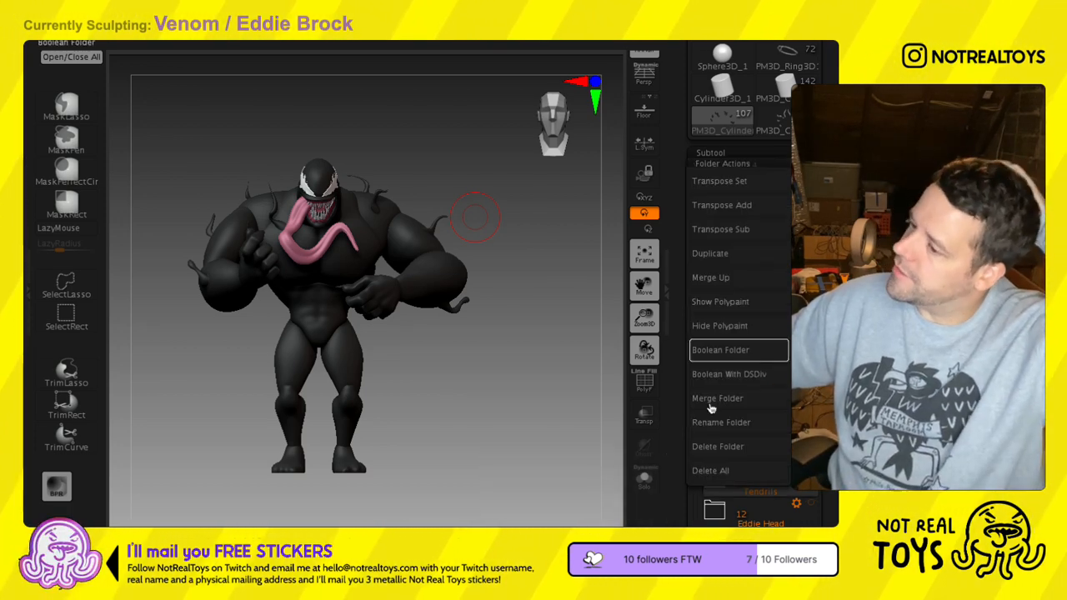
click(719, 470)
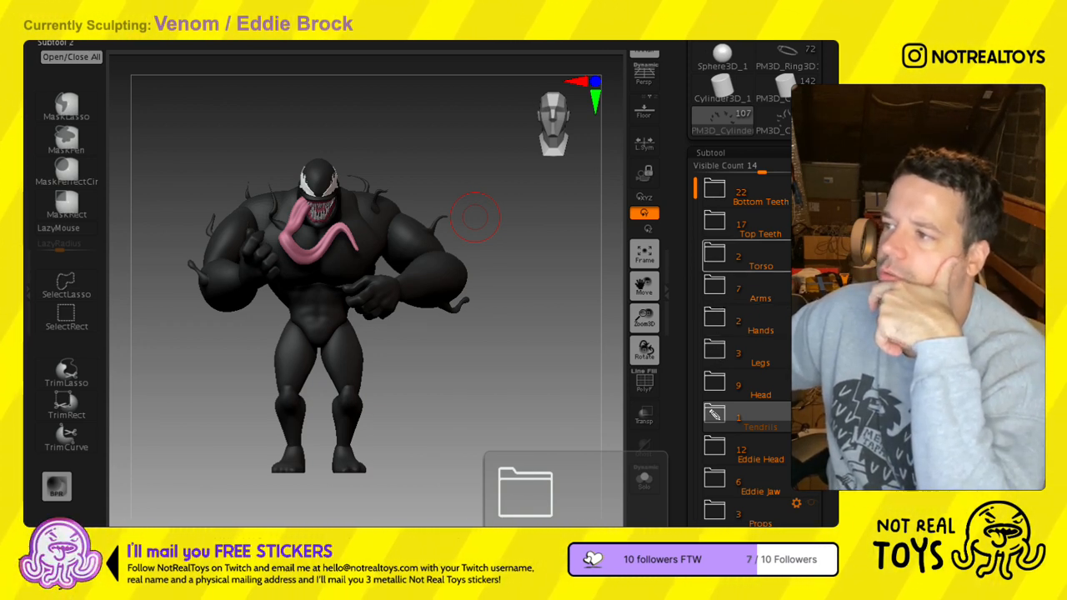
- Merge the Torso folder into a single subtool and move the merged subtool below the Bozo folder
click(797, 407)
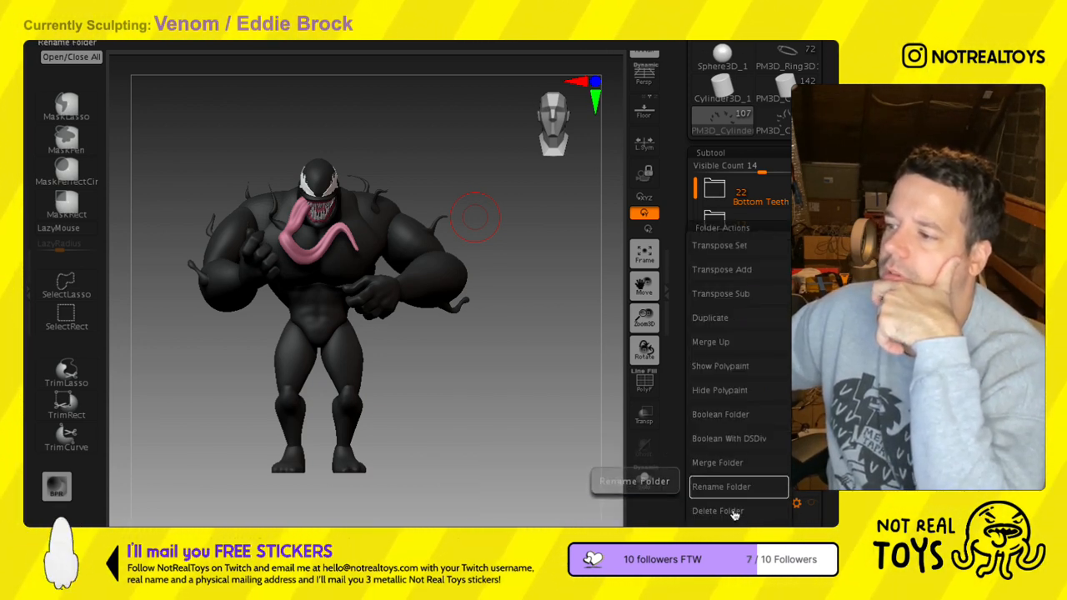
click(732, 465)
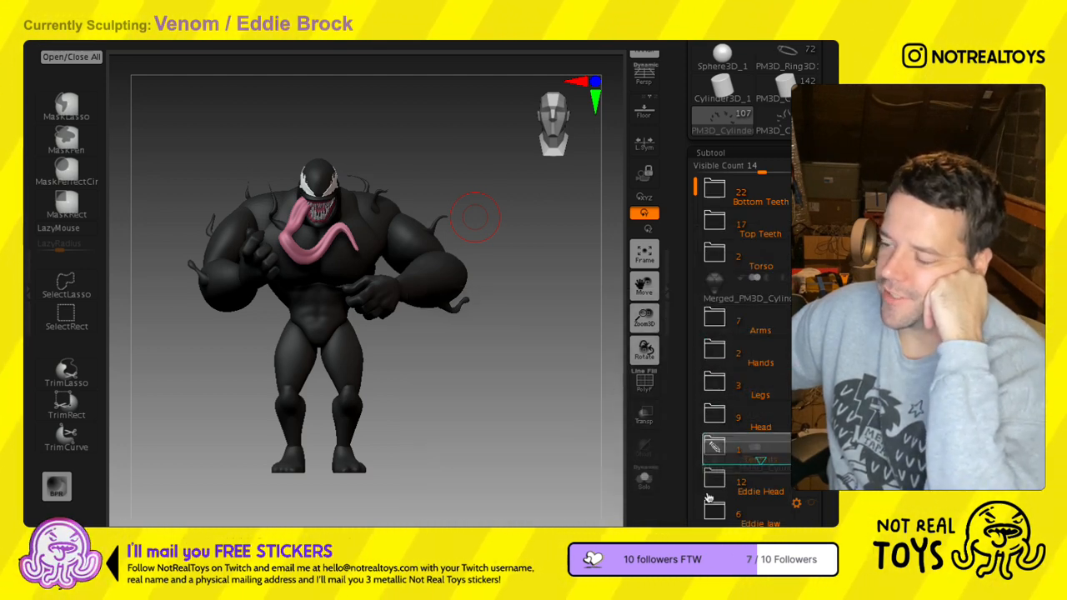
drag(709, 498, 708, 498)
click(714, 415)
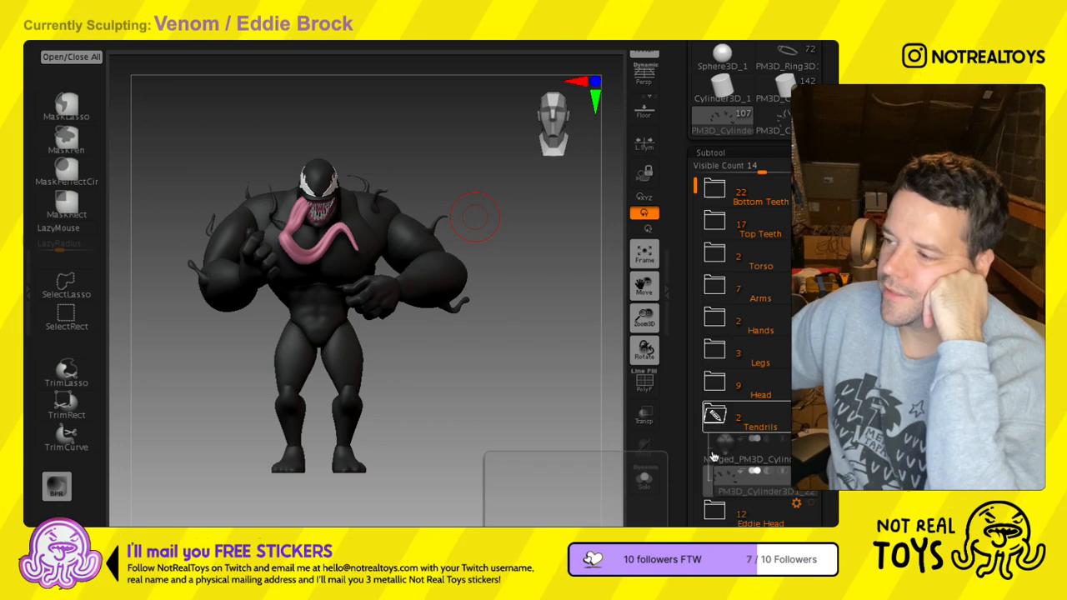
scroll(742, 351, down, 3)
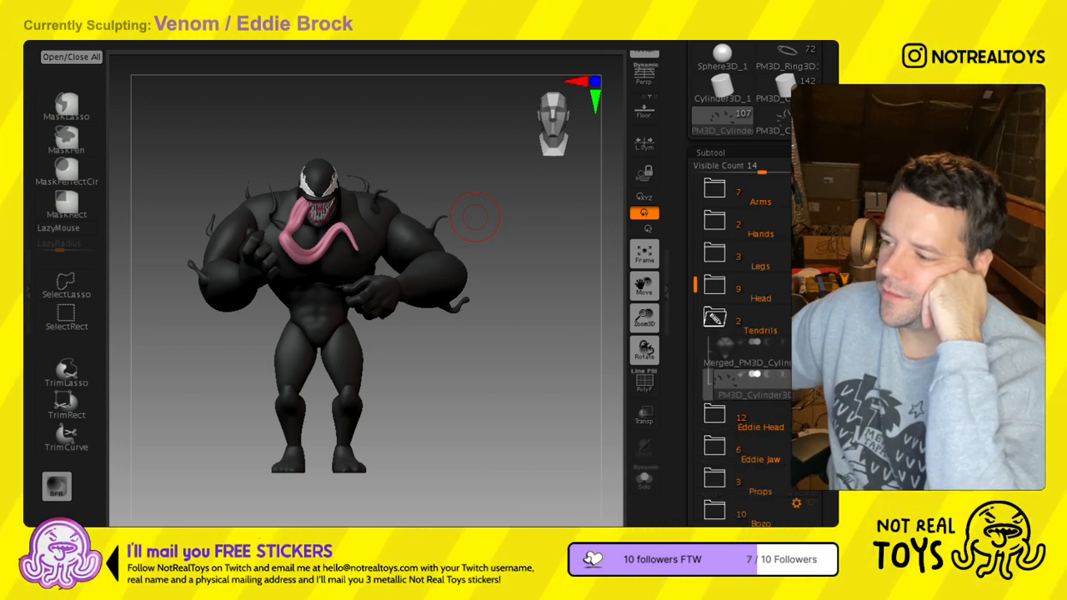
drag(717, 519, 717, 523)
click(715, 329)
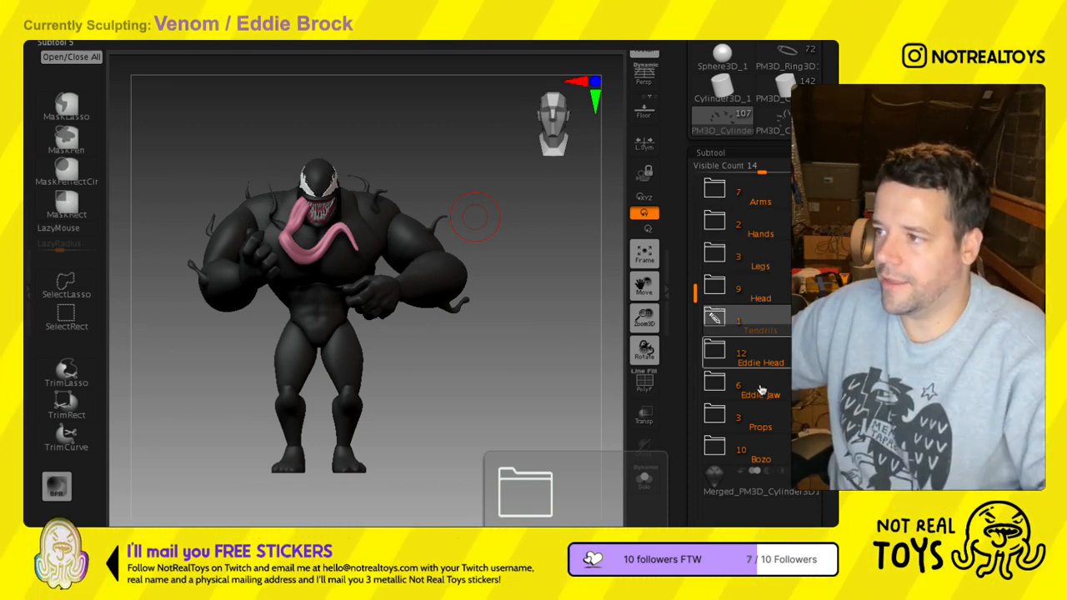
- Merge the subtools of the Hands folder below Arms into a single subtool
drag(696, 293, 690, 226)
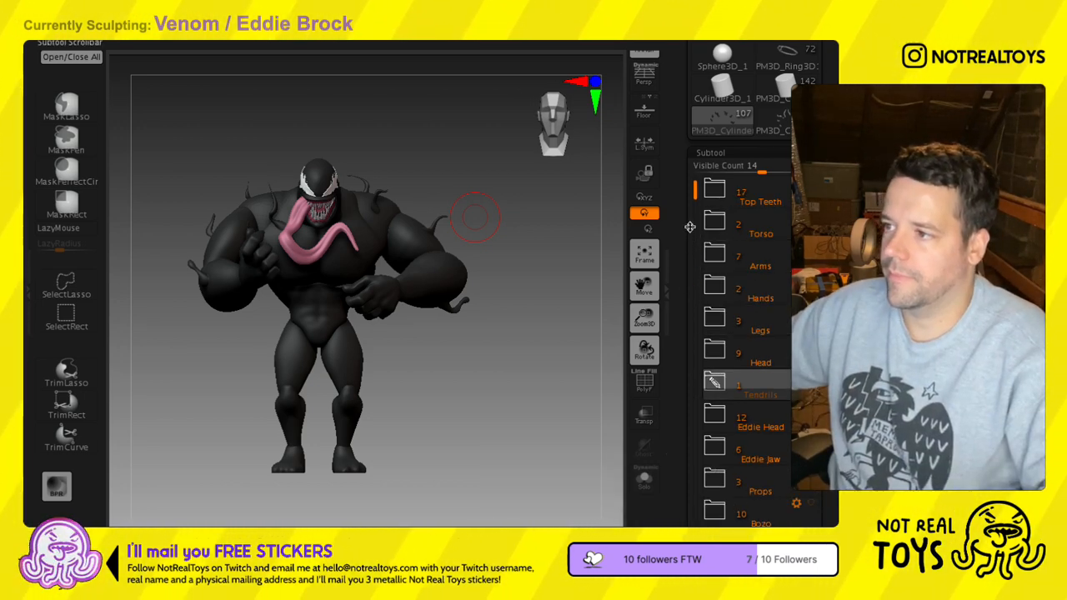
click(714, 220)
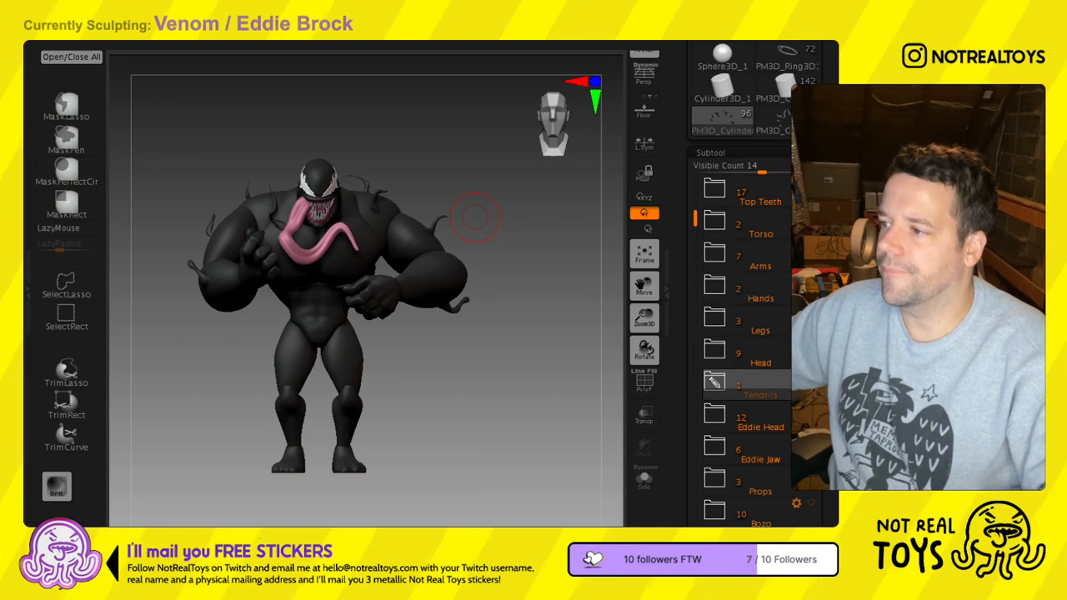
key(Tab)
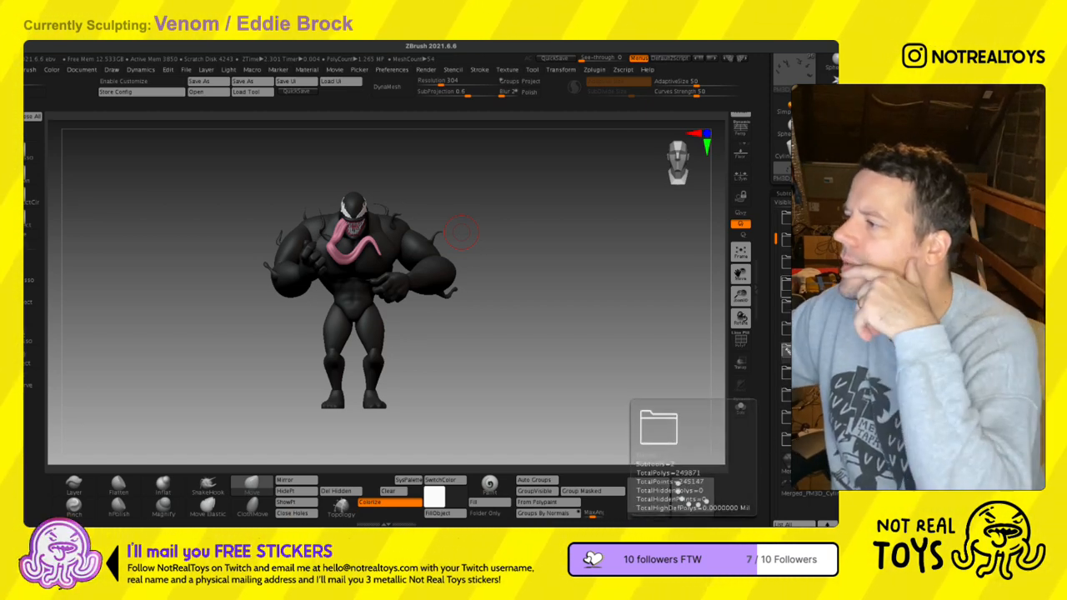
click(788, 351)
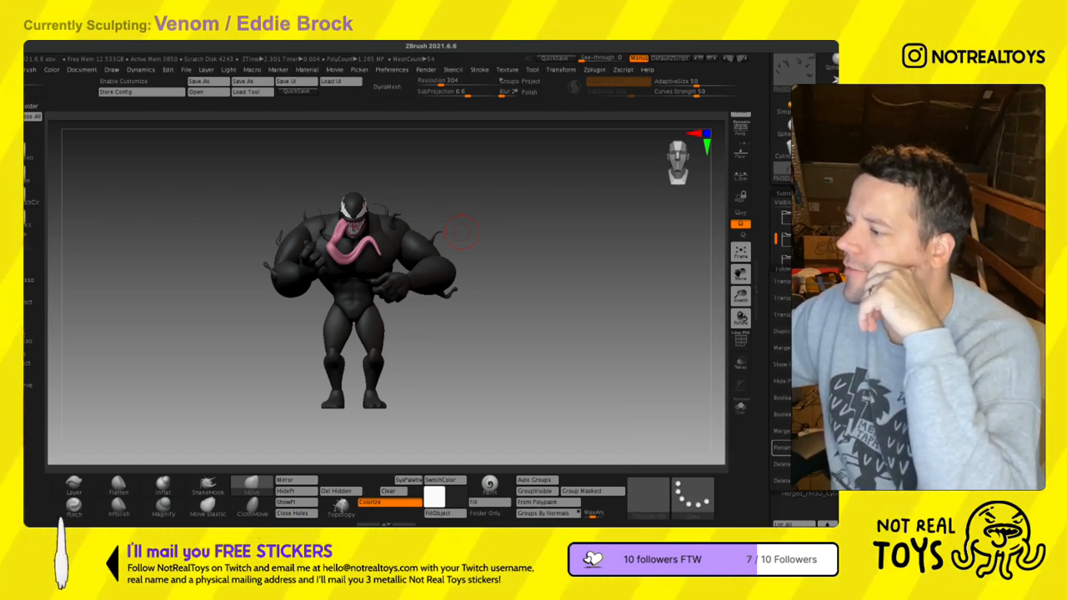
click(785, 431)
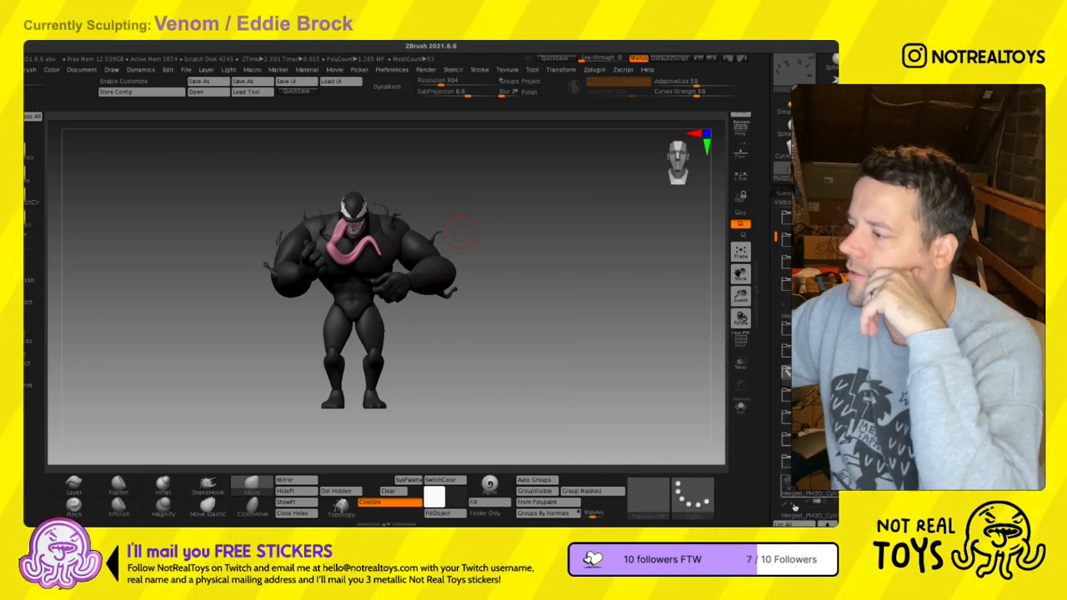
- Merge the arms and legs folders into single subtools
drag(794, 507, 798, 474)
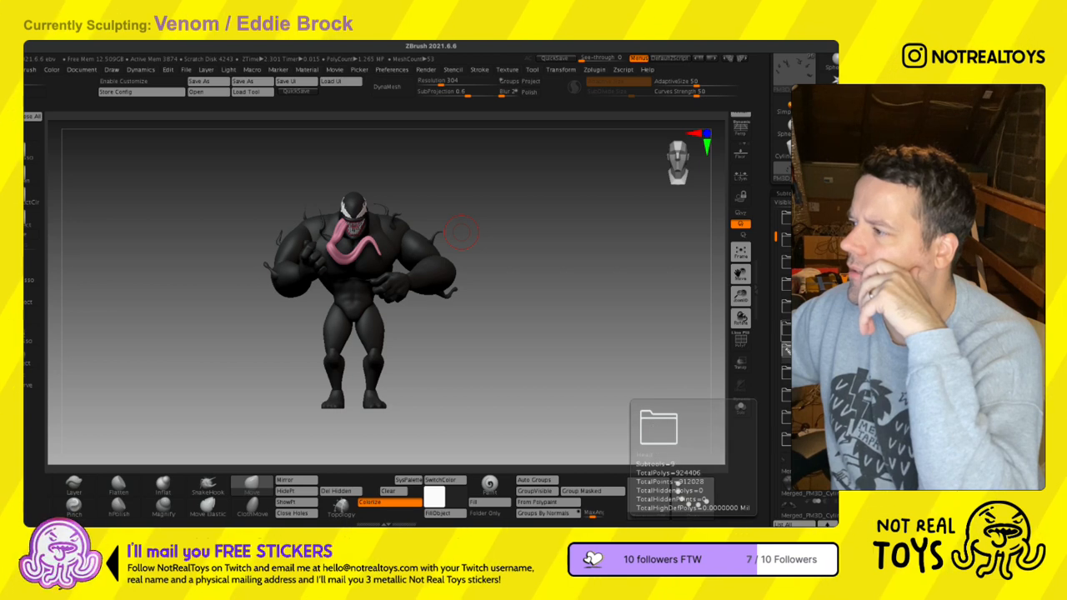
click(787, 311)
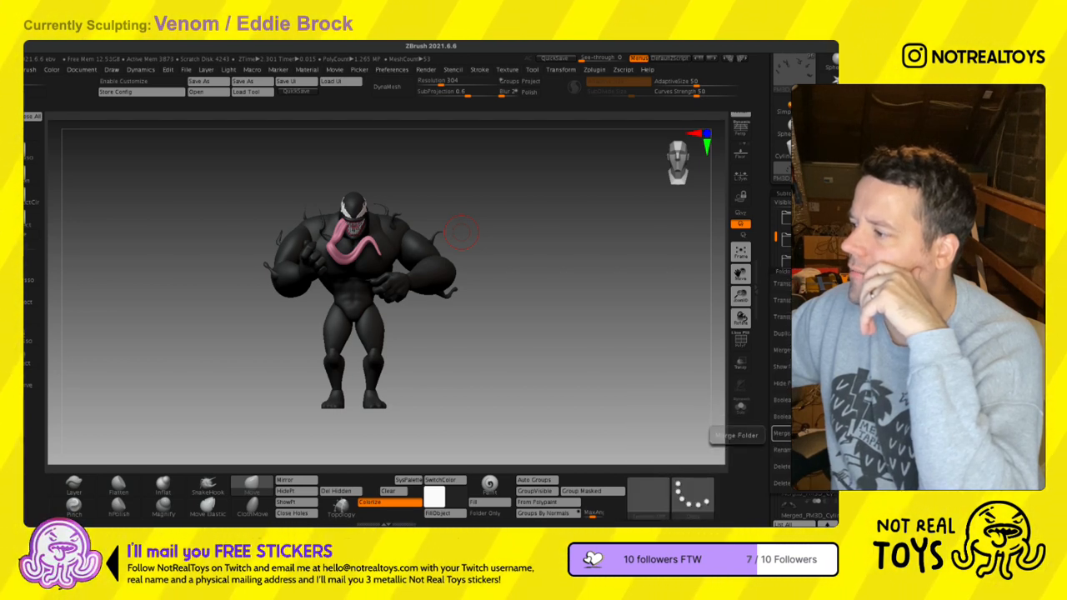
click(785, 434)
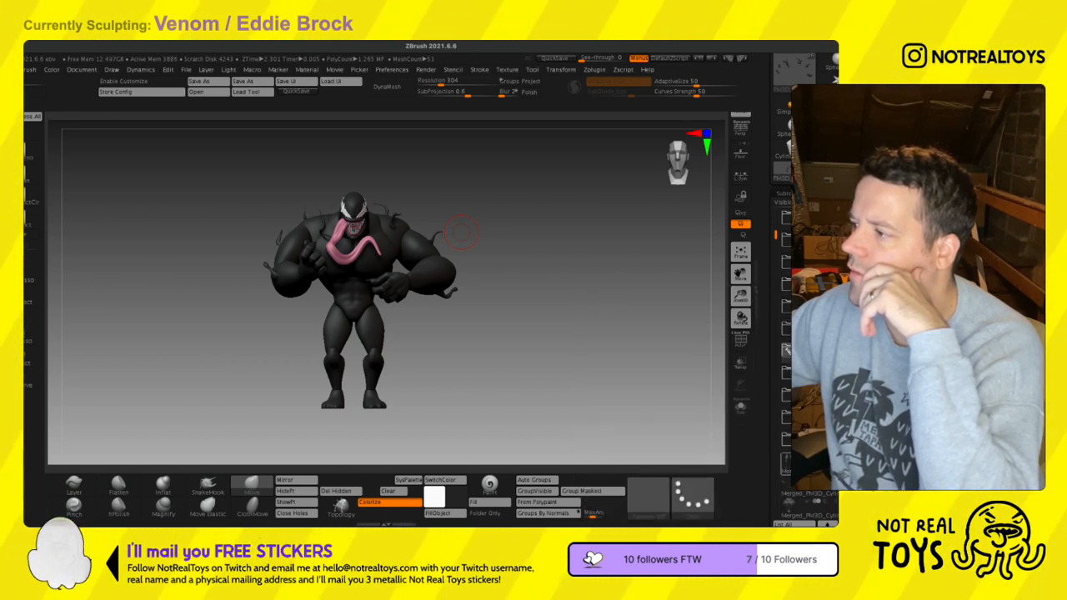
click(787, 350)
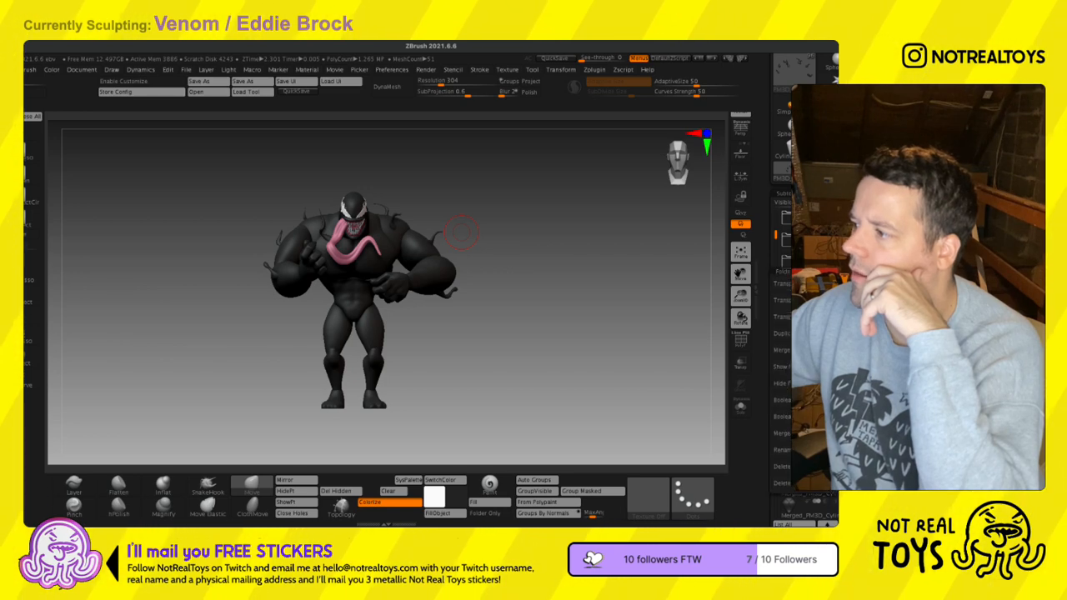
- Select the merged legs subtool and display its polyframe
drag(626, 312, 388, 290)
right_drag(388, 289, 483, 294)
ctrl+right_drag(401, 308, 431, 335)
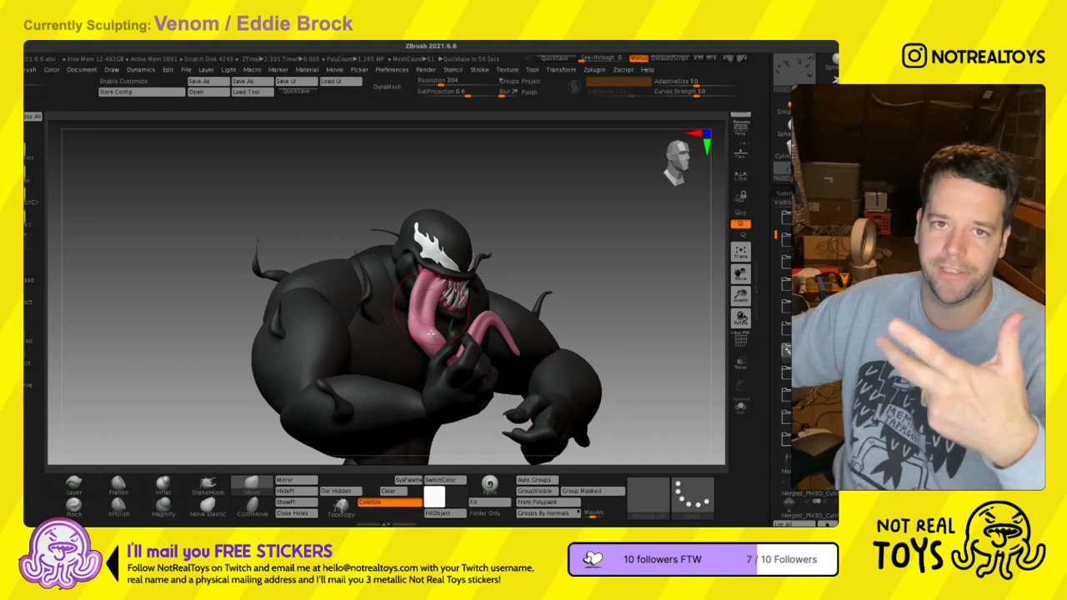
mouse_move(567, 292)
right_down()
mouse_move(489, 275)
mouse_move(467, 288)
mouse_move(471, 308)
right_up()
key(s)
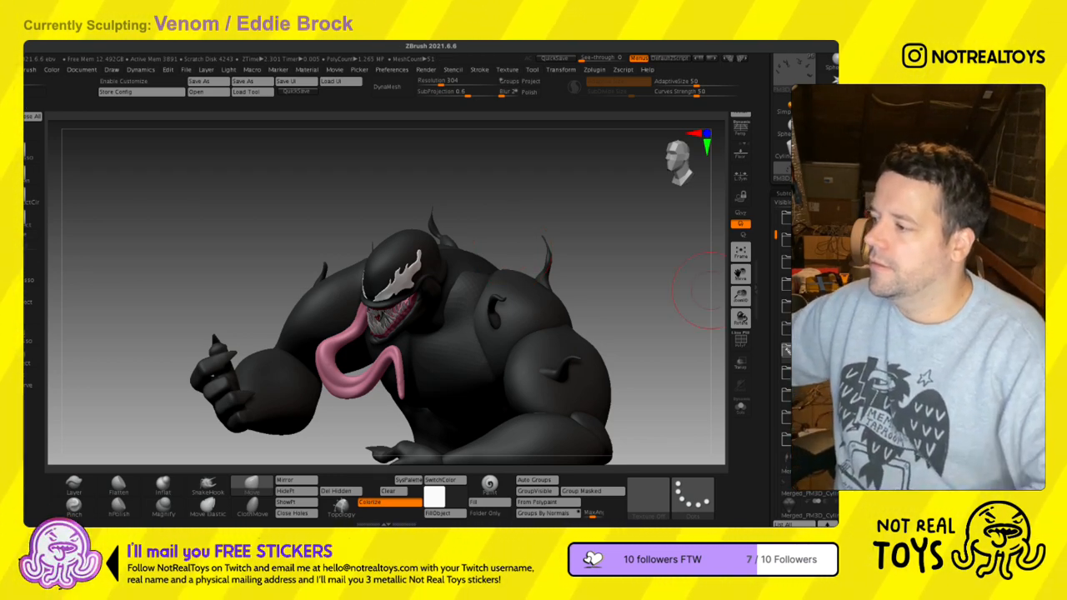
drag(813, 359, 813, 233)
click(787, 364)
right_drag(448, 365, 467, 279)
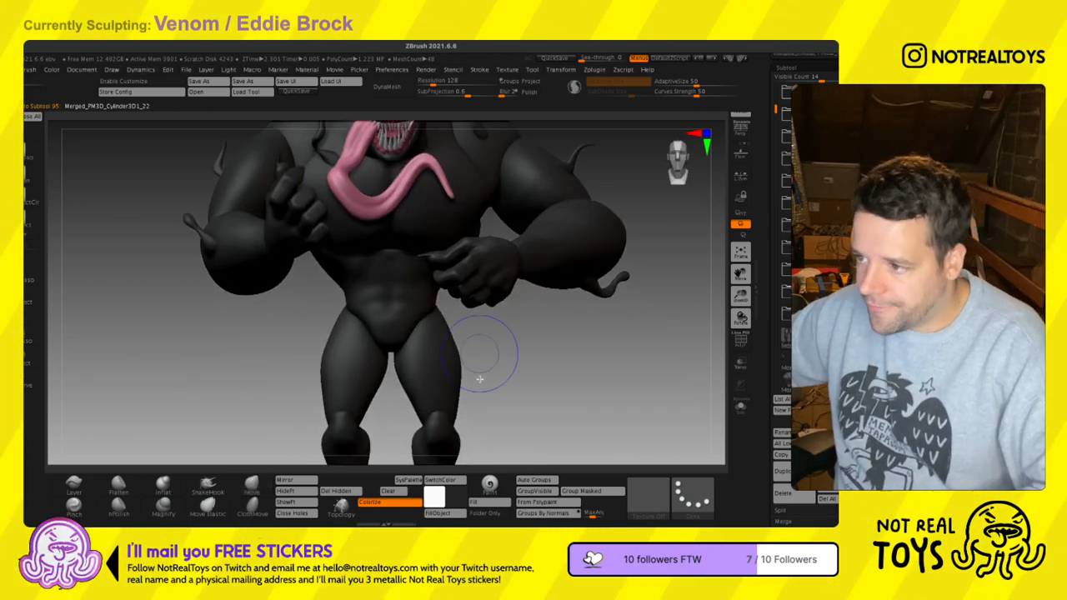
key(shift+f)
ctrl+shift+click(479, 380)
right_drag(493, 362, 497, 369)
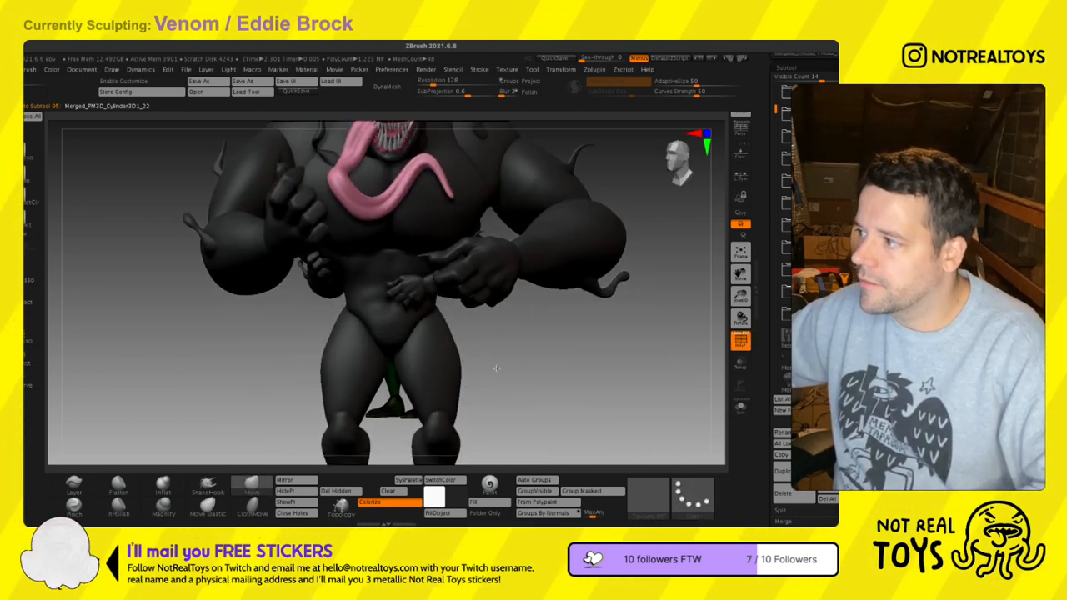
- Examine the merged legs' polygroups and then the whole figure's proportions from the front
drag(804, 184, 805, 439)
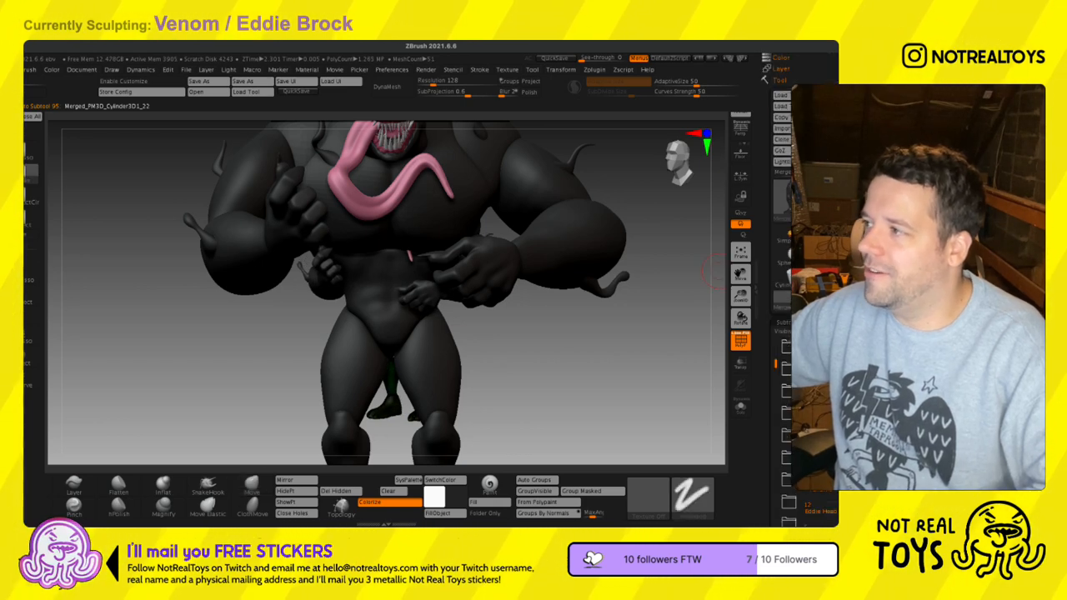
click(781, 69)
key(f)
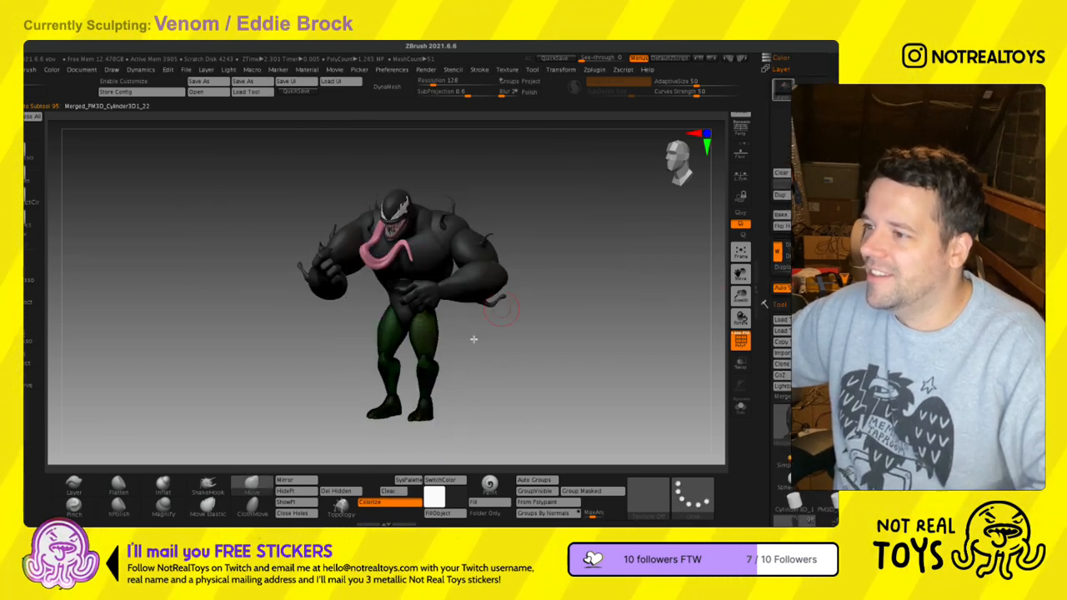
mouse_move(477, 319)
alt+right_down()
mouse_move(460, 288)
mouse_move(453, 356)
mouse_move(439, 357)
mouse_move(472, 345)
mouse_move(440, 311)
mouse_move(460, 317)
mouse_move(438, 417)
alt+right_up()
key(shift+f)
mouse_move(417, 200)
alt+right_down()
mouse_move(435, 293)
mouse_move(442, 269)
alt+right_up()
mouse_move(460, 358)
alt+right_down()
mouse_move(464, 288)
mouse_move(444, 291)
alt+right_up()
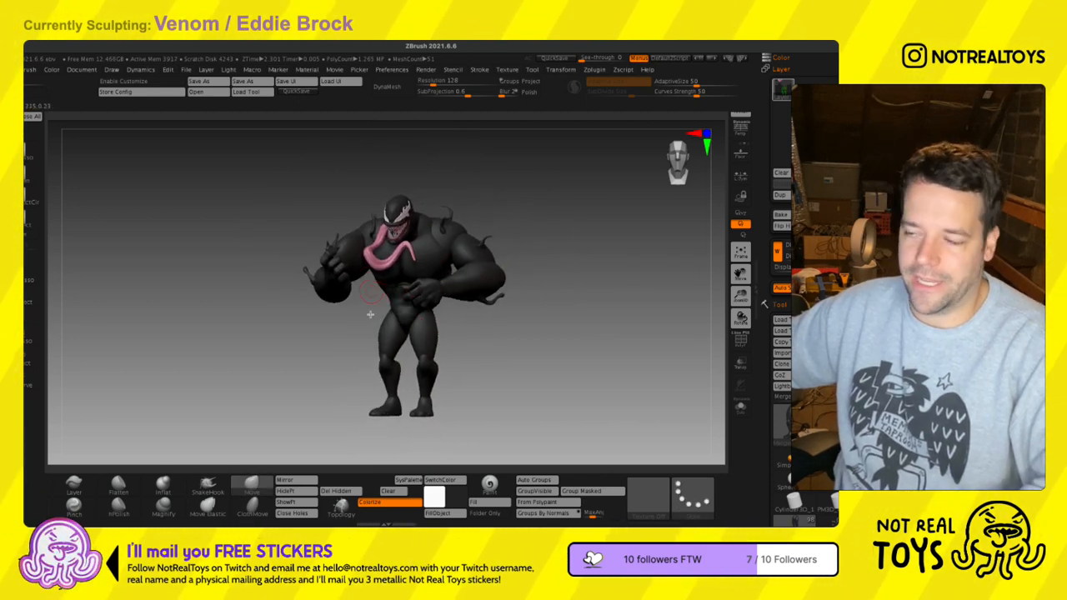
shift+right_drag(375, 310, 390, 305)
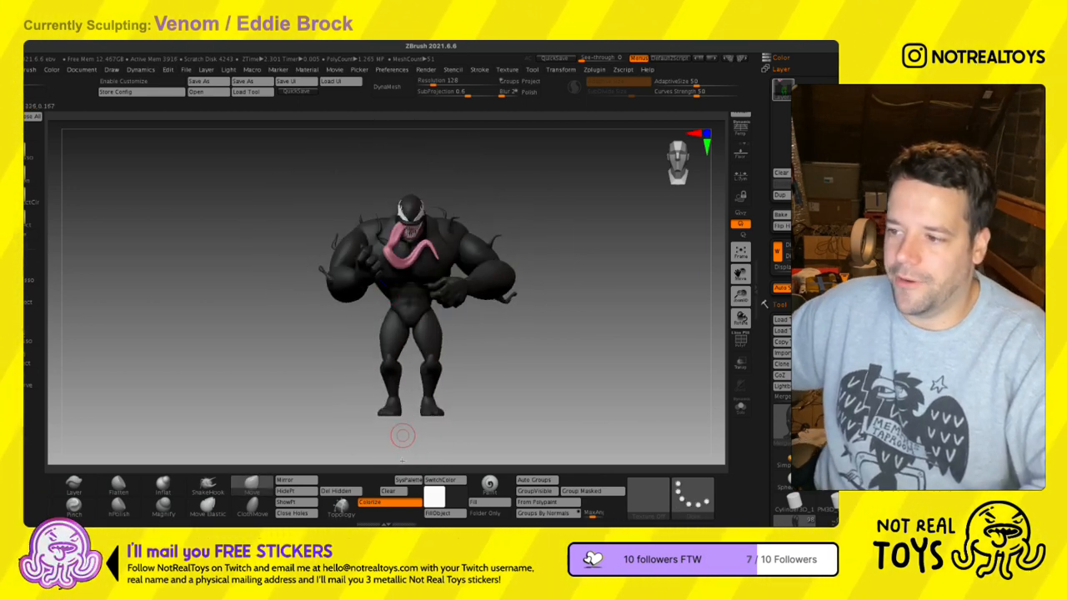
ctrl+right_drag(413, 309, 463, 363)
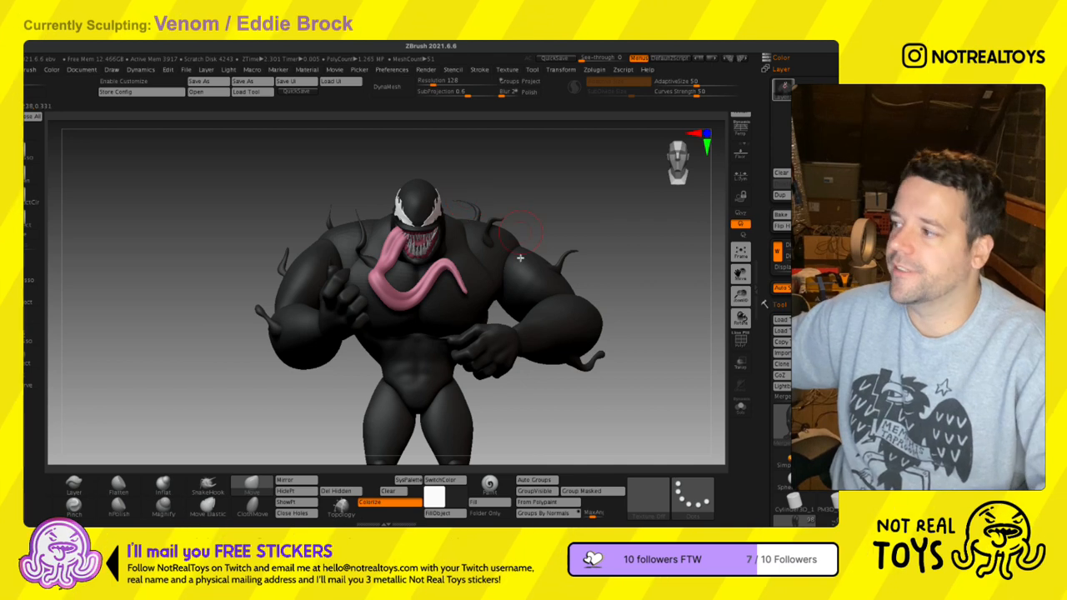
- Set SubProjection to 1 and apply DynaMesh to the merged legs subtool at resolution 128
click(781, 70)
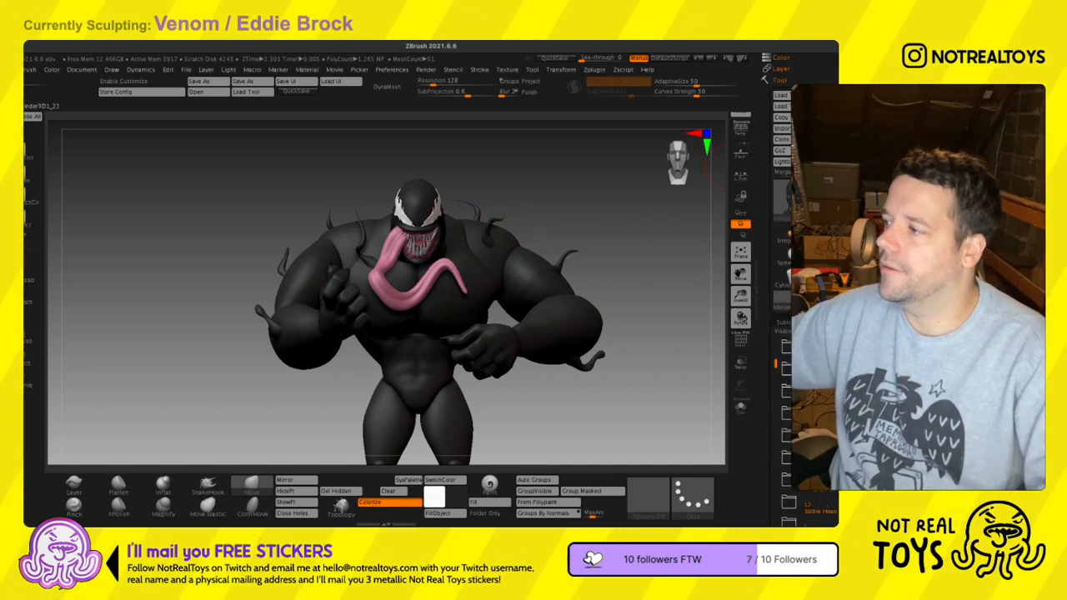
drag(776, 325, 775, 171)
alt+click(457, 404)
alt+drag(511, 413, 493, 221)
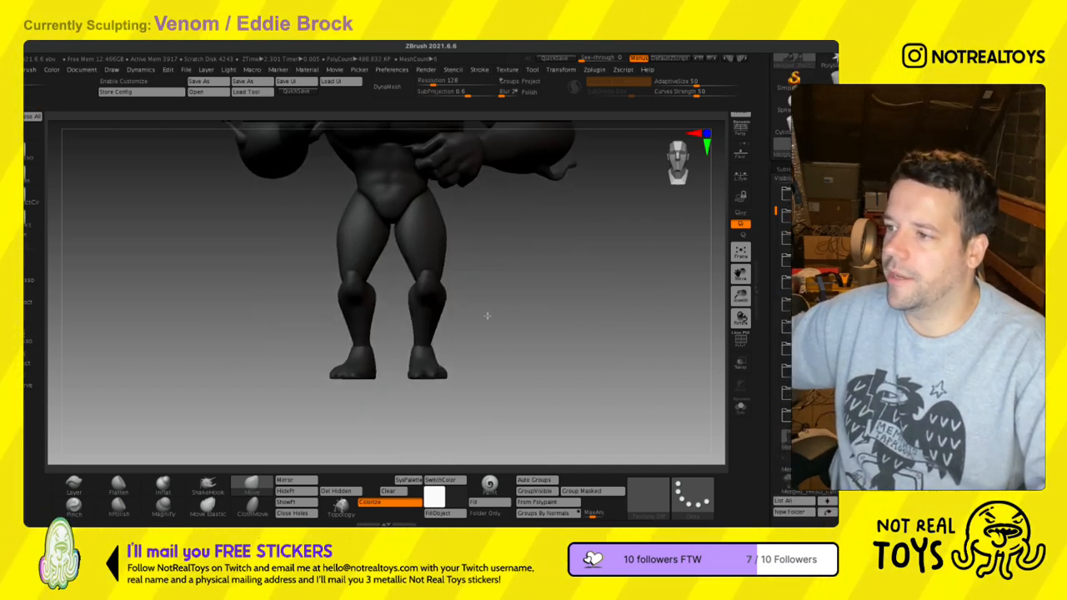
drag(490, 312, 459, 314)
key(shift+f)
key(f)
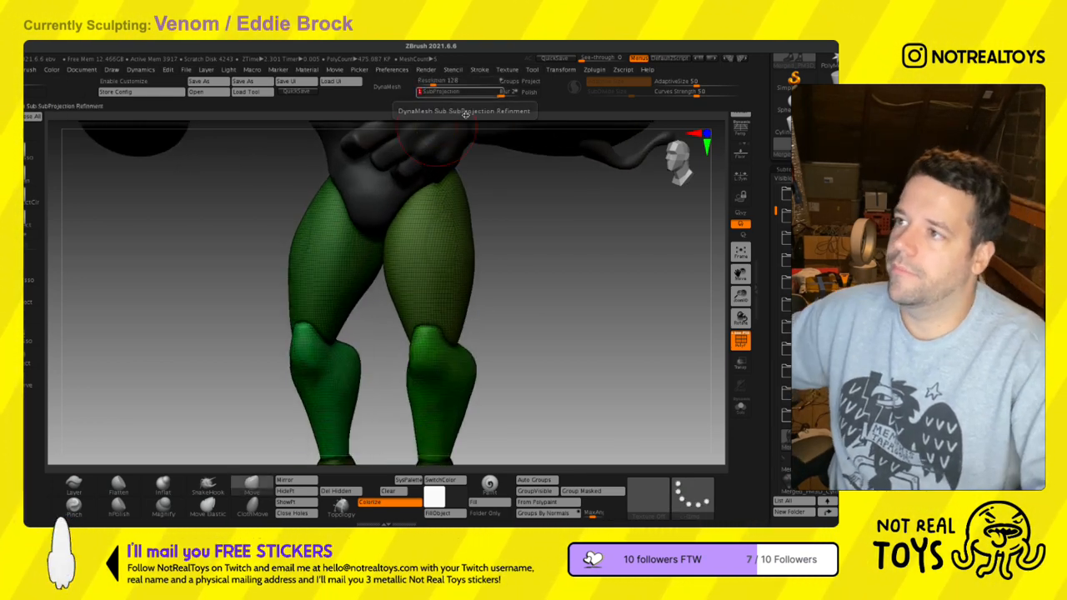
click(398, 90)
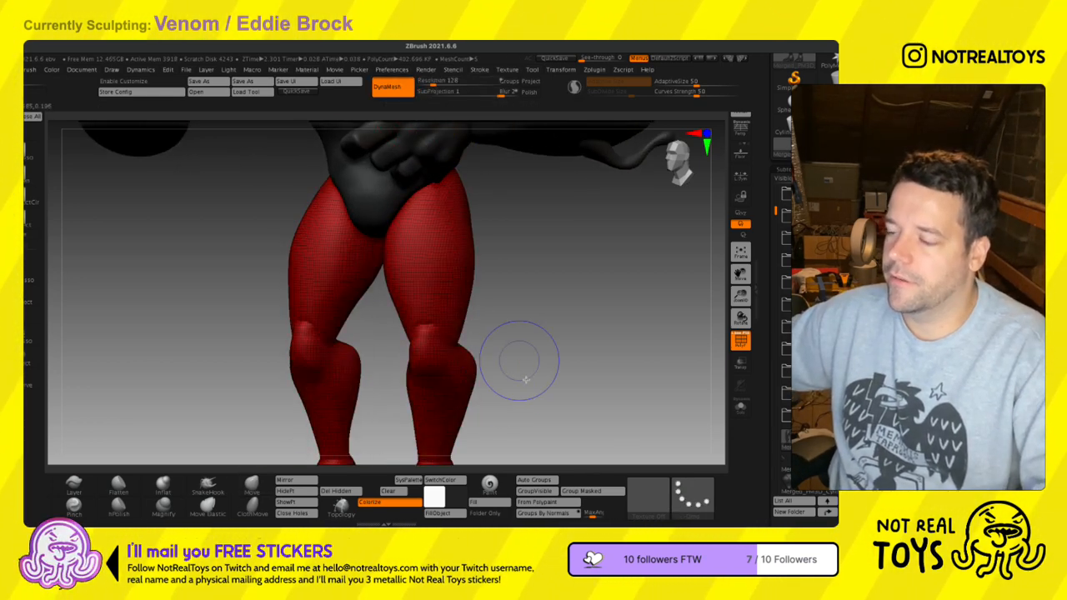
key(shift+f)
alt+drag(486, 357, 429, 295)
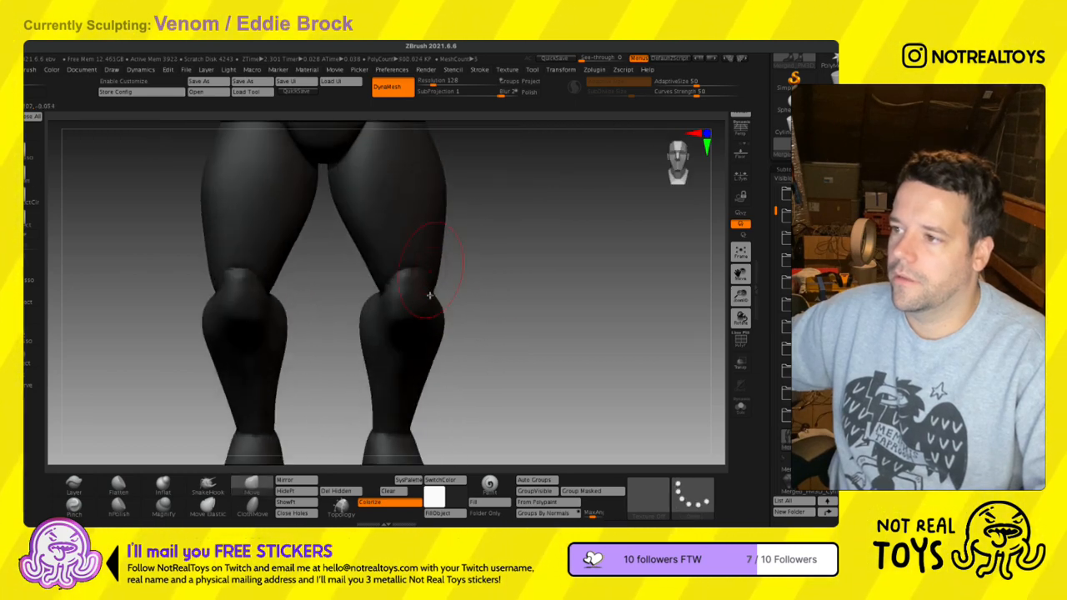
- Examine the remeshed legs around the thighs, knees, calves and feet from several angles
alt+drag(429, 372, 433, 222)
mouse_move(433, 221)
right_down()
mouse_move(427, 256)
mouse_move(419, 231)
mouse_move(402, 230)
mouse_move(401, 263)
mouse_move(416, 294)
mouse_move(446, 289)
right_up()
key(ctrl+z)
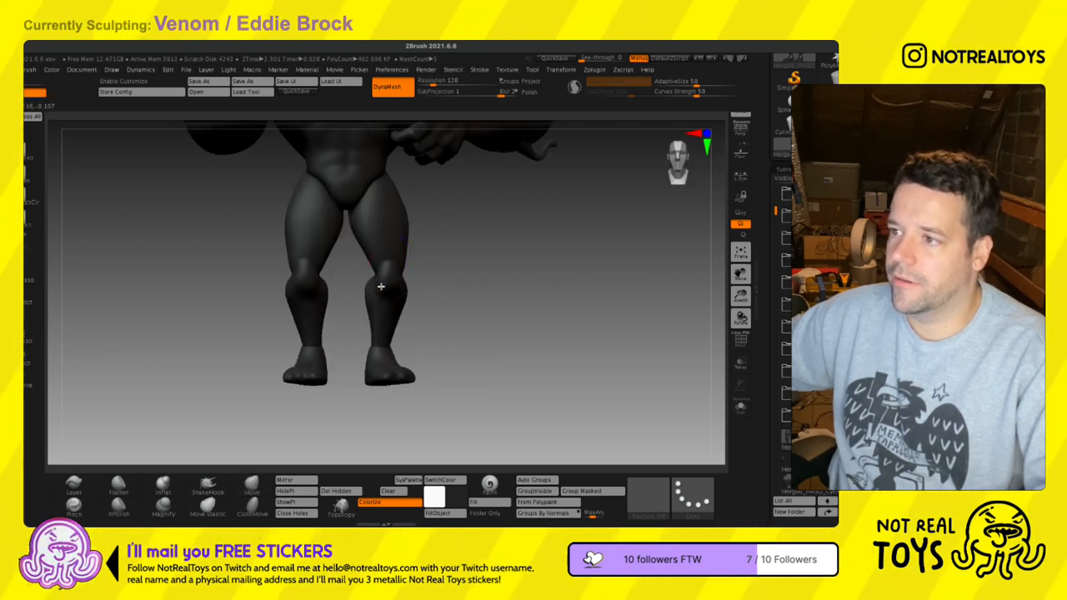
mouse_move(370, 332)
ctrl+right_down()
mouse_move(406, 301)
mouse_move(467, 317)
mouse_move(444, 325)
ctrl+right_up()
alt+click(444, 324)
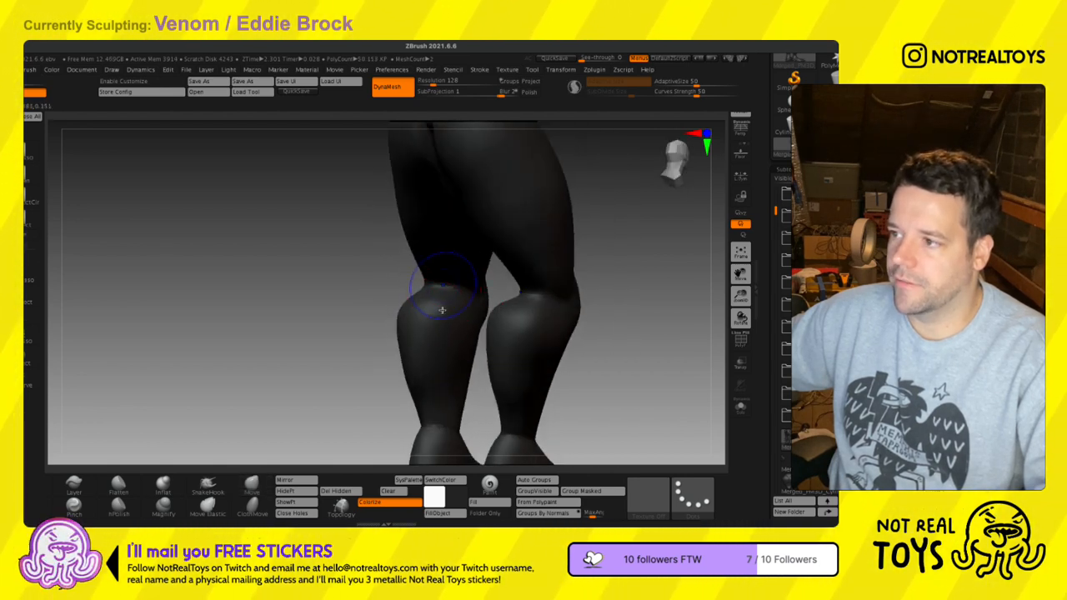
mouse_move(417, 393)
alt+right_down()
mouse_move(453, 310)
mouse_move(431, 302)
mouse_move(475, 304)
alt+right_up()
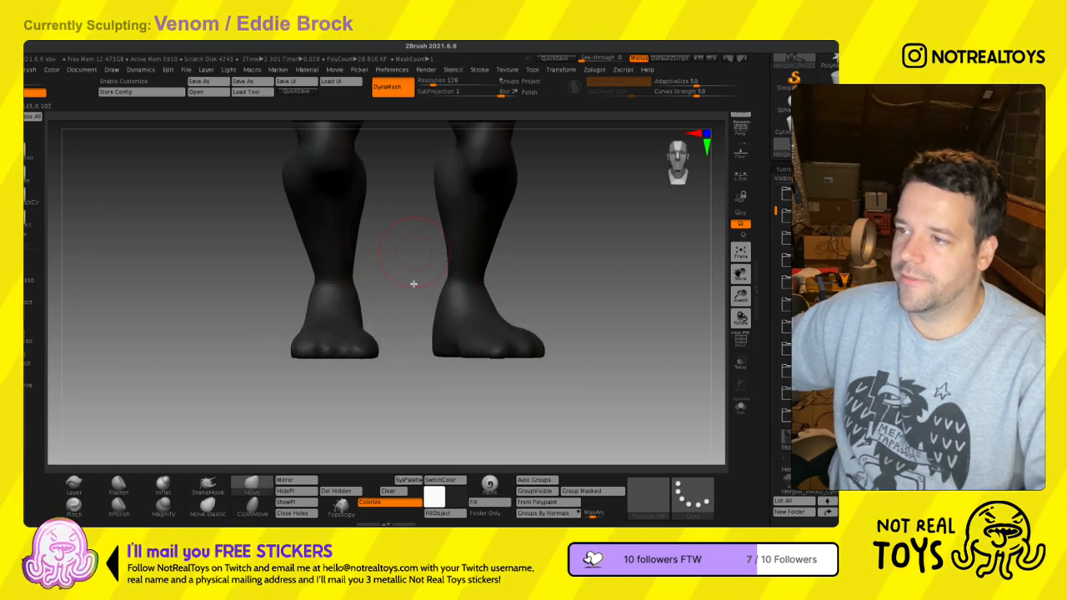
alt+right_drag(412, 283, 415, 409)
right_drag(338, 293, 343, 245)
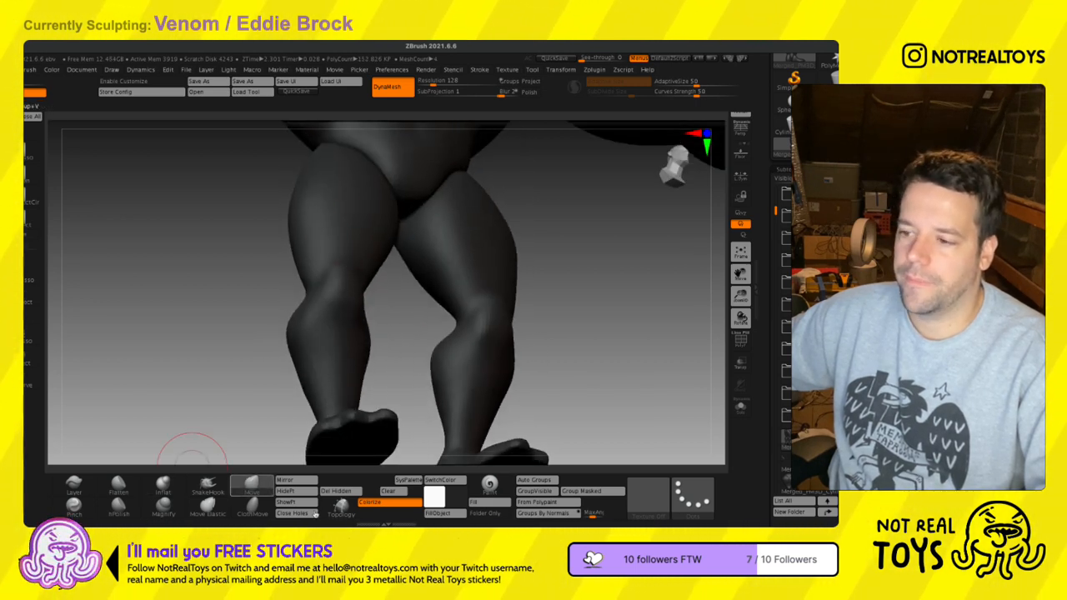
ctrl+drag(330, 103, 130, 108)
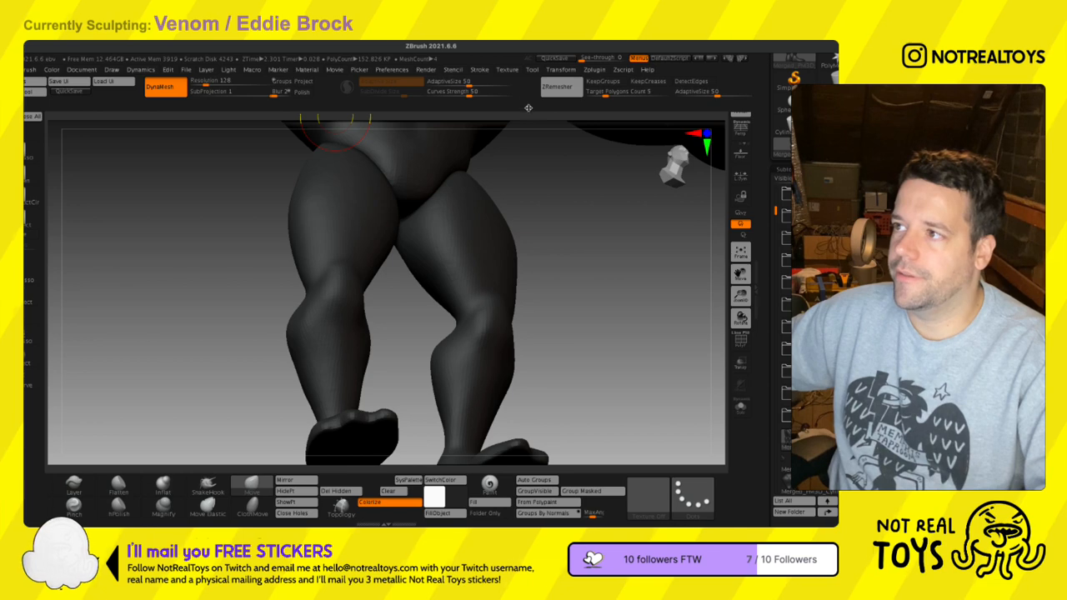
shift+right_drag(537, 205, 526, 236)
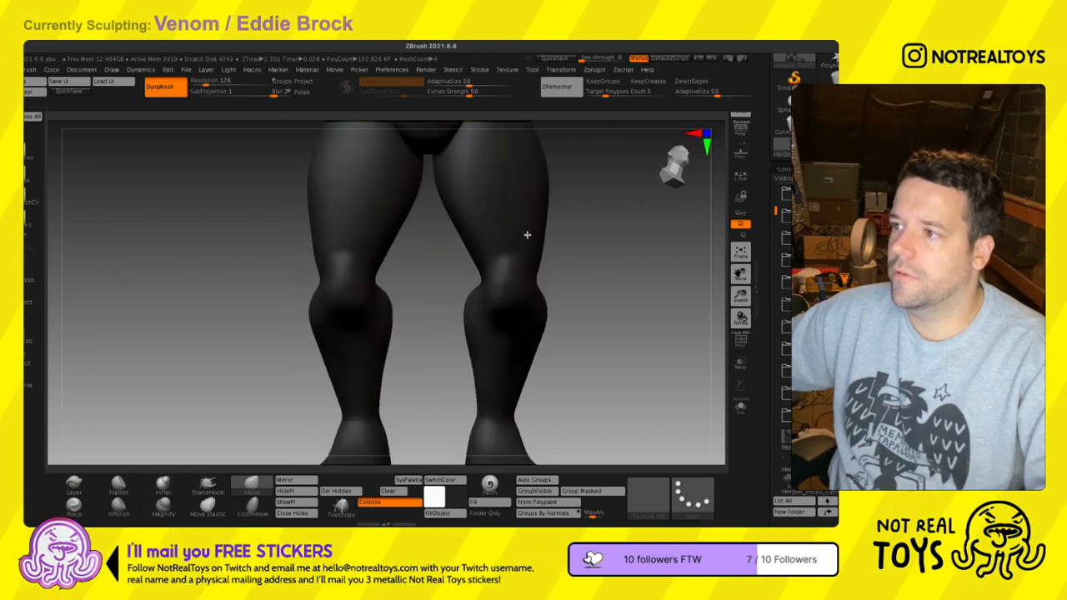
alt+right_drag(472, 324, 451, 442)
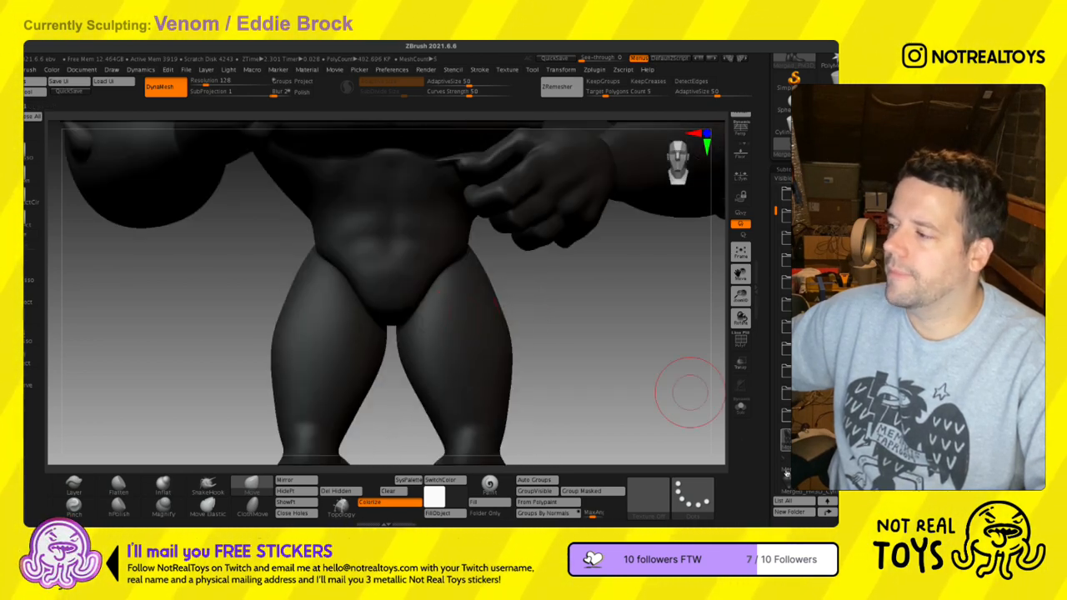
alt+right_drag(524, 316, 479, 217)
ctrl+right_drag(507, 362, 518, 310)
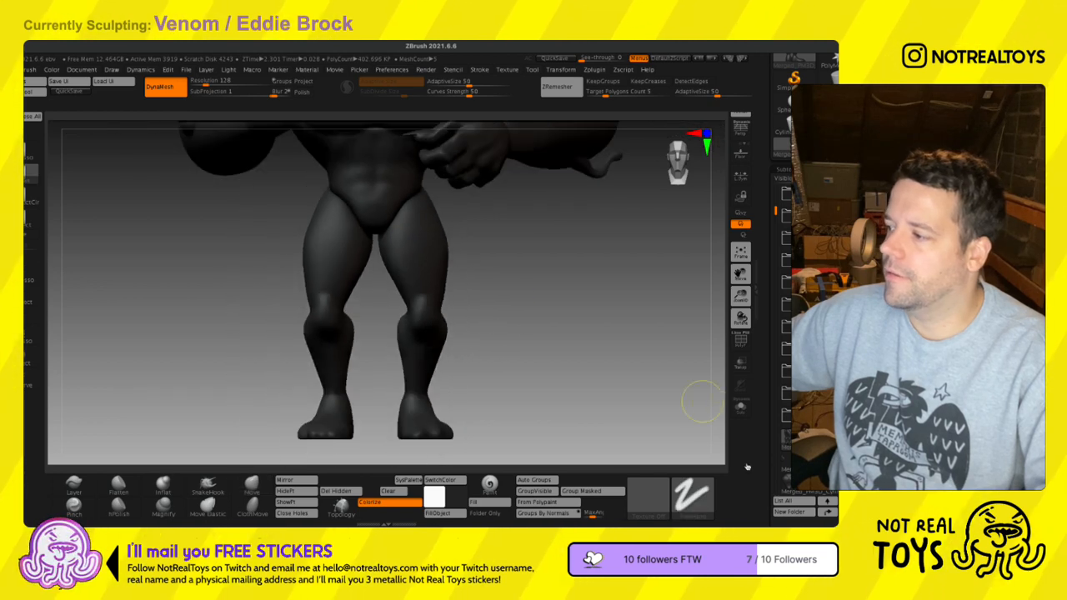
- Merge the DynaMeshed legs subtool down with the merged subtool directly below it
click(787, 478)
alt+right_drag(545, 346, 539, 382)
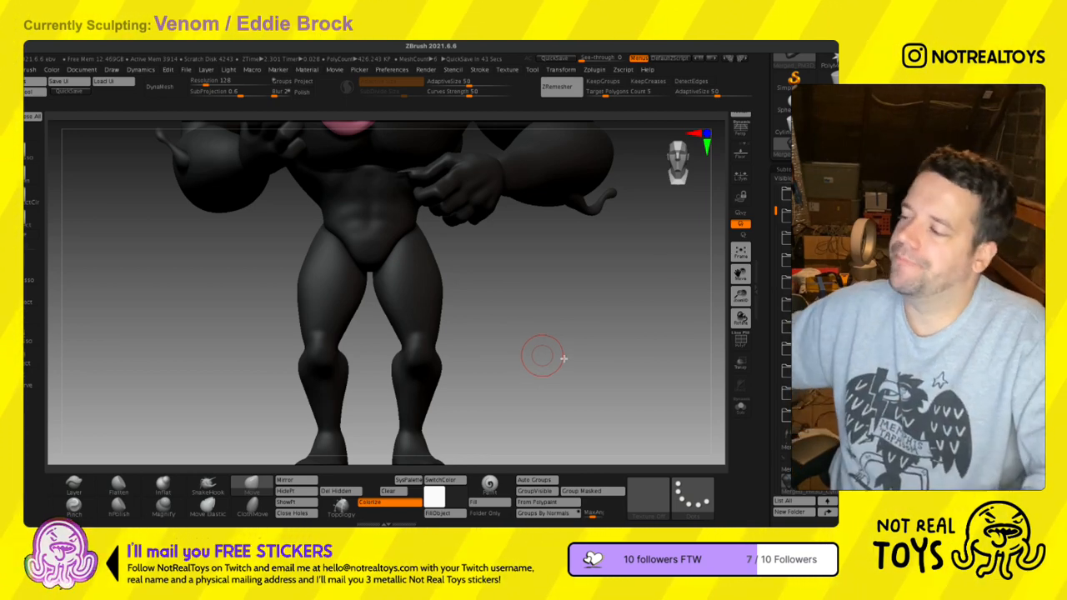
drag(813, 230, 813, 190)
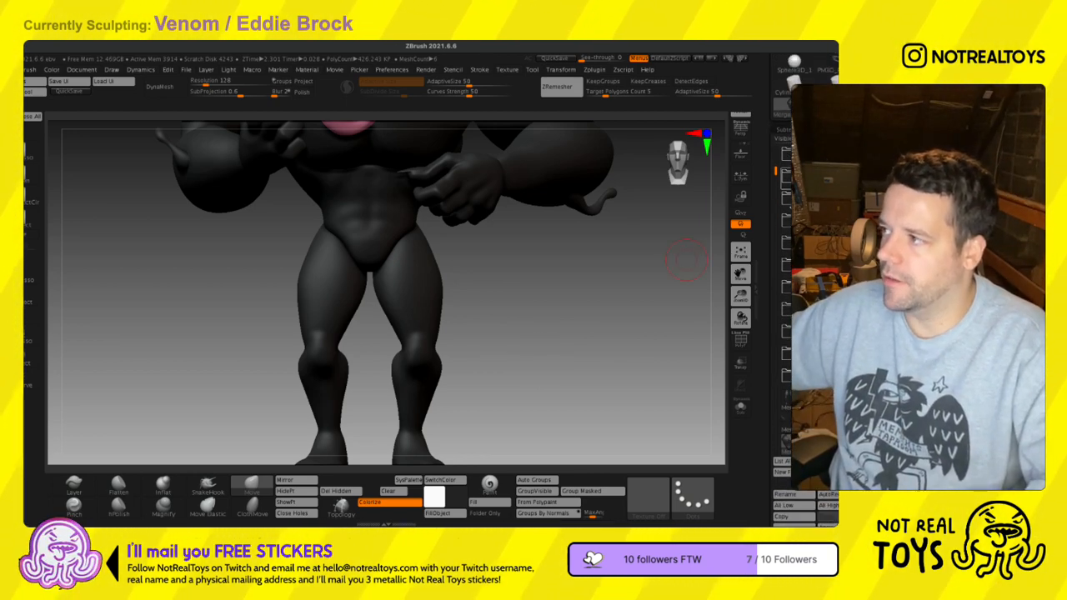
alt+drag(536, 240, 521, 303)
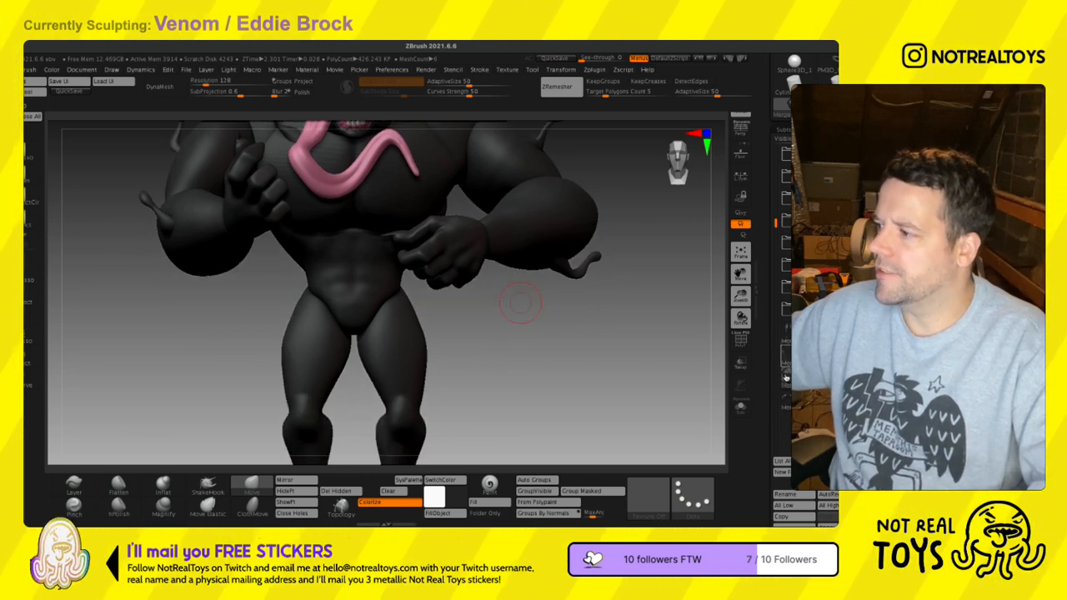
click(785, 364)
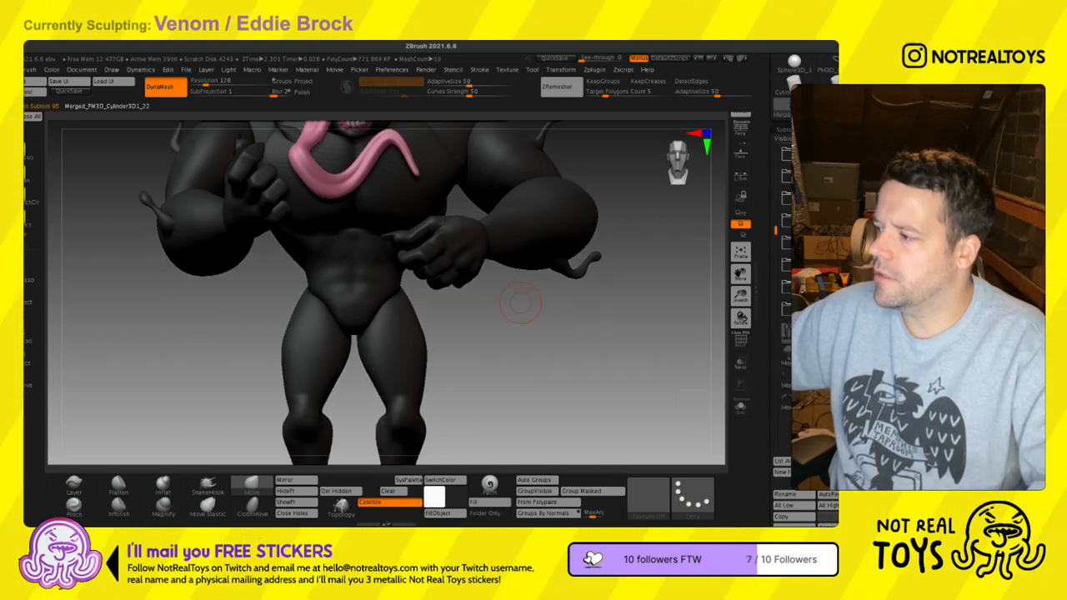
scroll(775, 467, down, 3)
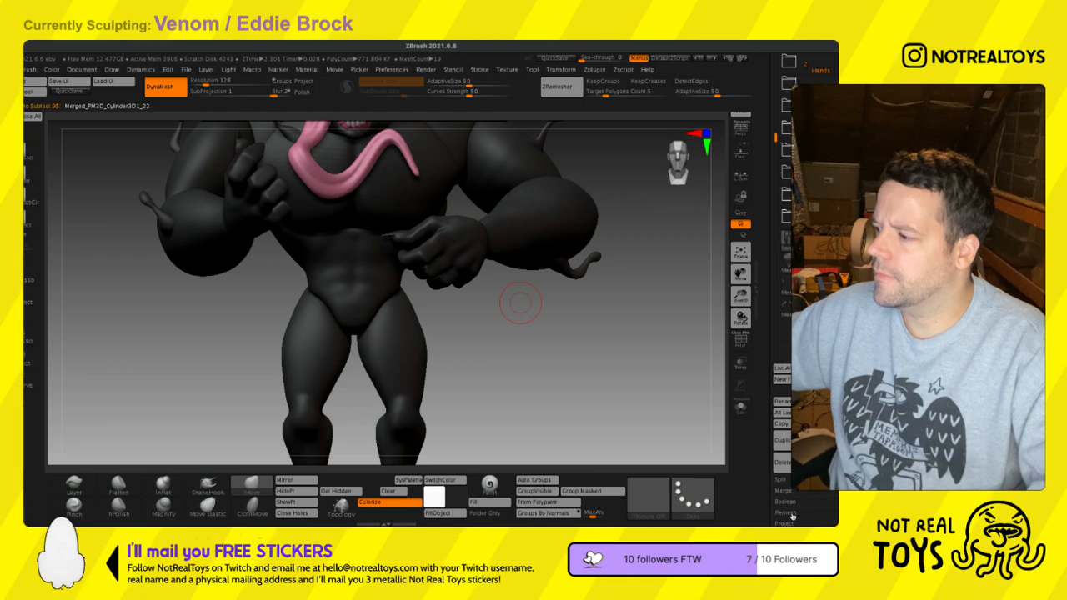
mouse_move(578, 413)
mouse_down()
mouse_move(356, 267)
mouse_move(339, 288)
mouse_up()
mouse_move(506, 273)
mouse_down()
mouse_move(503, 231)
mouse_move(490, 265)
mouse_up()
key(s)
mouse_move(490, 288)
right_down()
mouse_move(476, 269)
mouse_move(416, 351)
right_up()
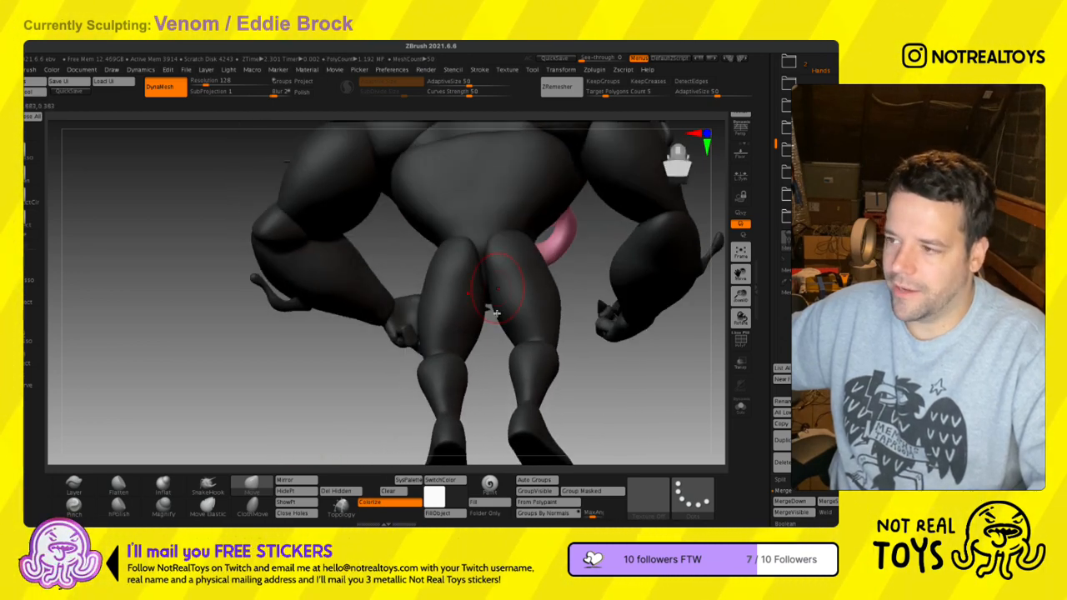
right_drag(437, 273, 475, 290)
mouse_move(449, 246)
right_down()
mouse_move(450, 291)
mouse_move(424, 286)
mouse_move(440, 284)
mouse_move(420, 317)
mouse_move(441, 274)
mouse_move(441, 294)
mouse_move(390, 286)
mouse_move(436, 241)
mouse_move(447, 260)
right_up()
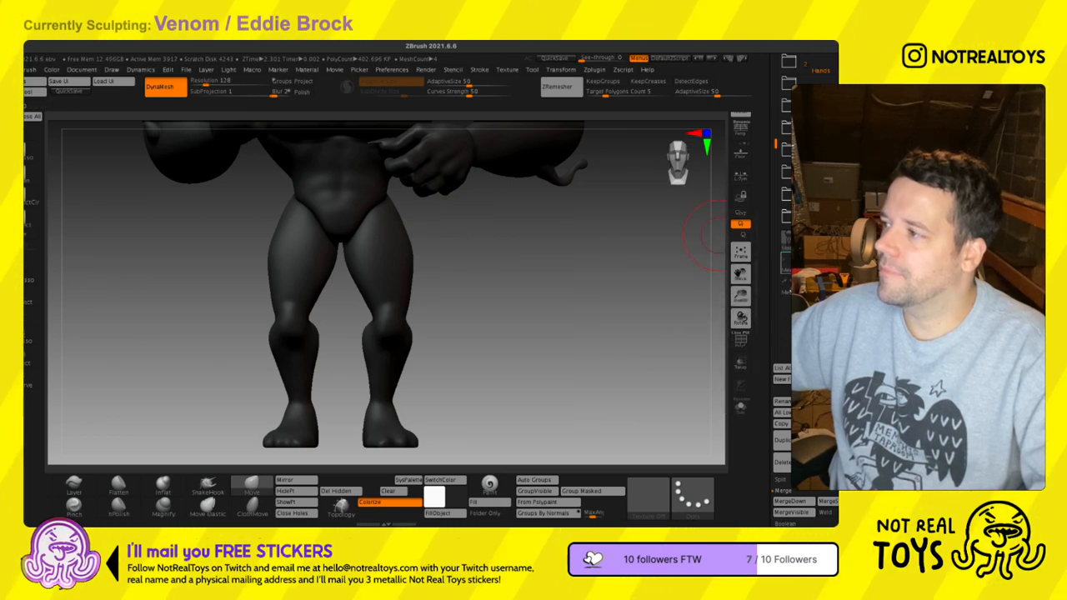
- Merge the combined body subtool down with the merged arms subtool below it
click(796, 267)
alt+right_drag(394, 220, 402, 413)
alt+right_drag(556, 276, 505, 294)
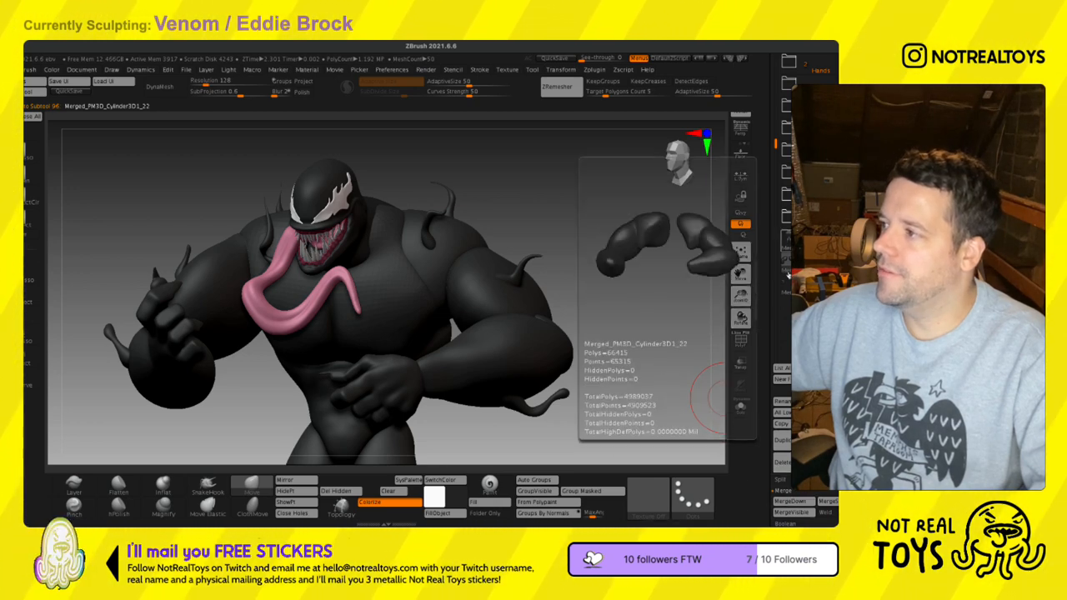
click(800, 242)
right_drag(419, 279, 525, 242)
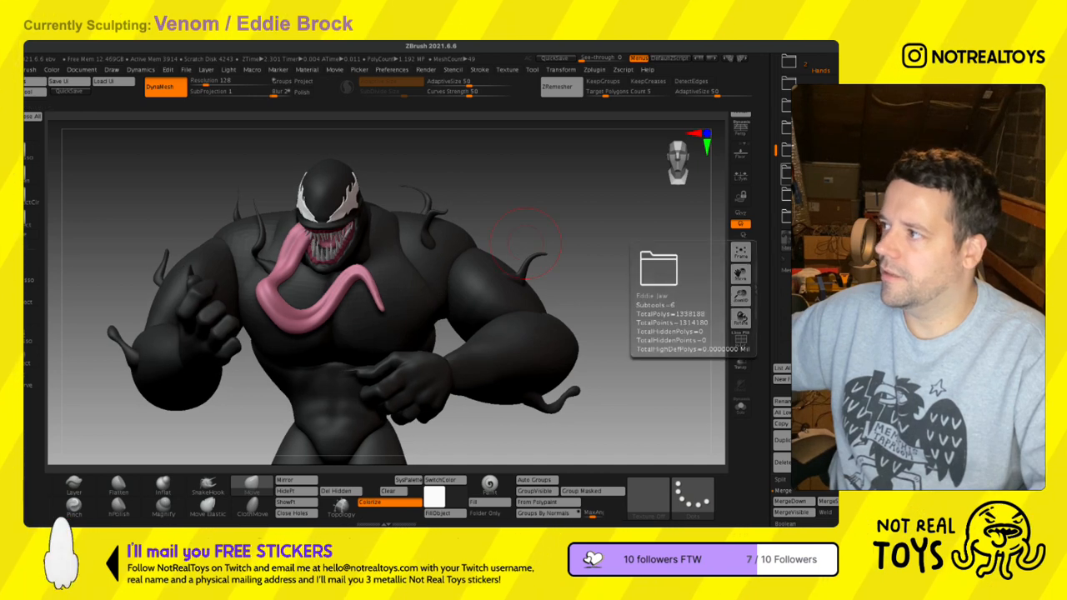
- Hide the head, teeth and tendril folders so that only the combined body geometry is displayed
click(834, 216)
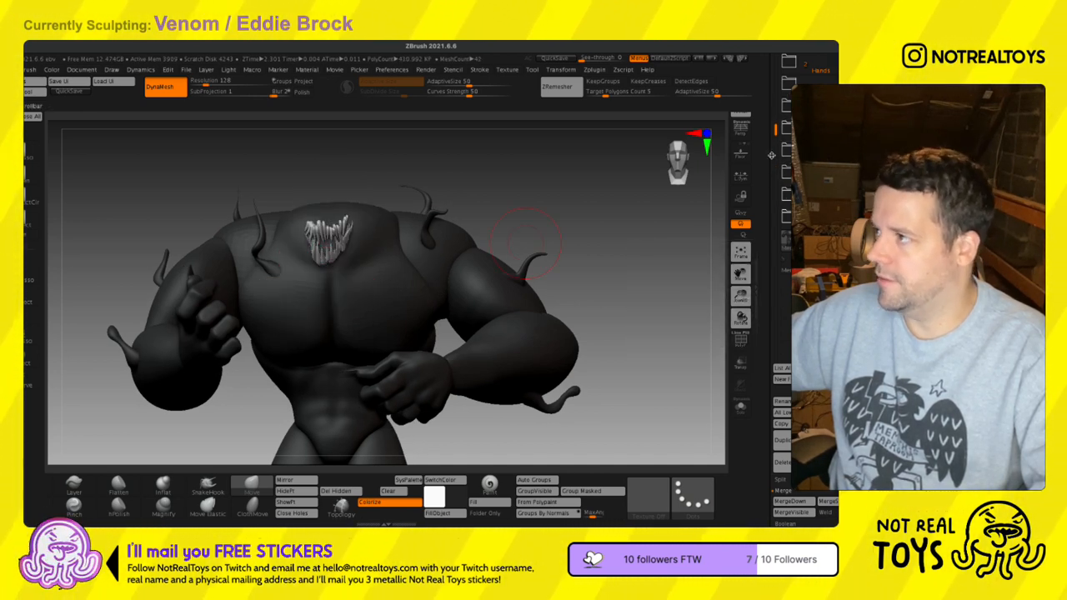
scroll(772, 155, up, 3)
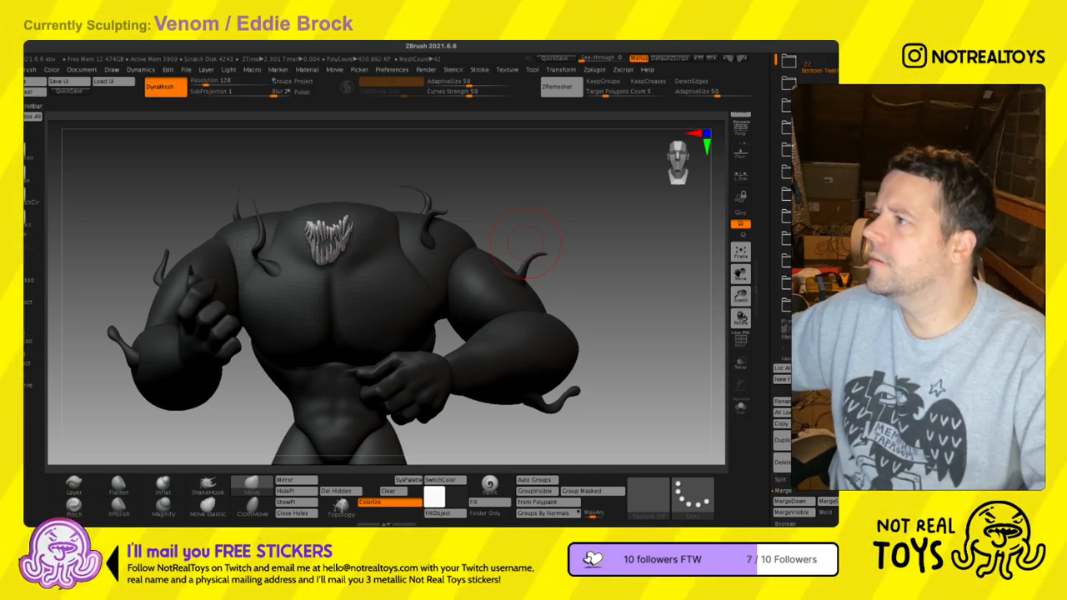
mouse_move(789, 123)
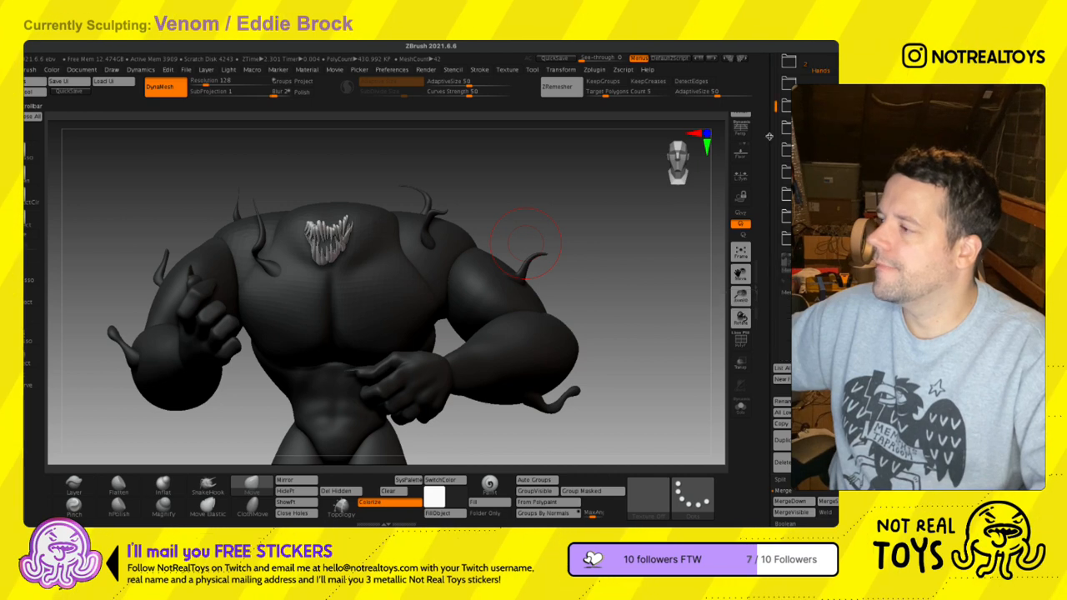
drag(774, 175, 774, 152)
click(849, 89)
click(849, 111)
right_drag(403, 265, 495, 322)
click(849, 152)
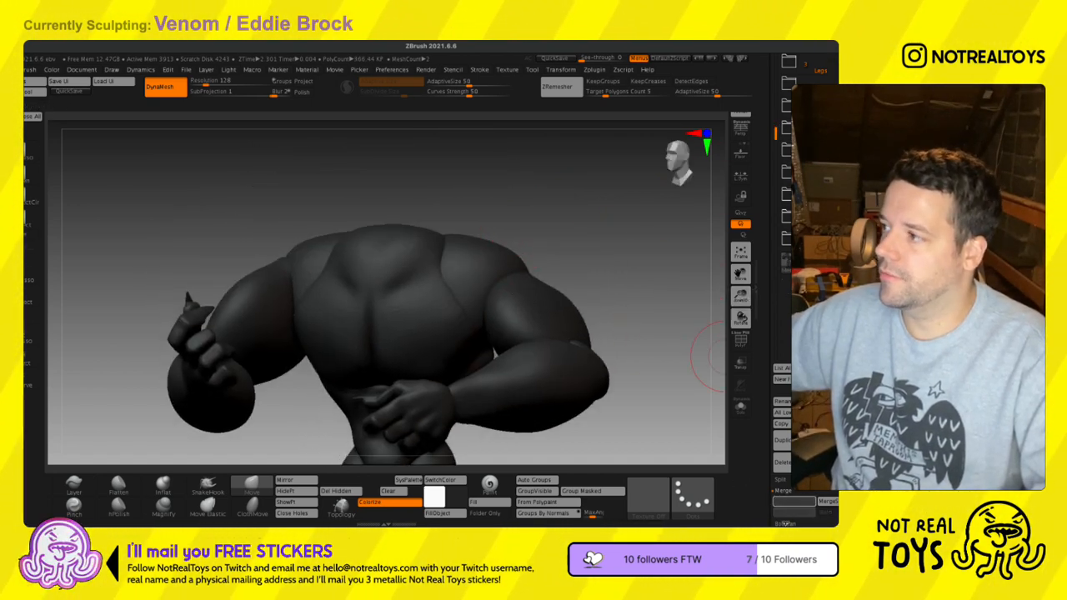
- Check the torso, arms and upper legs, and save the project
right_drag(465, 345, 469, 271)
mouse_move(460, 321)
alt+right_down()
mouse_move(434, 223)
mouse_move(450, 228)
alt+right_up()
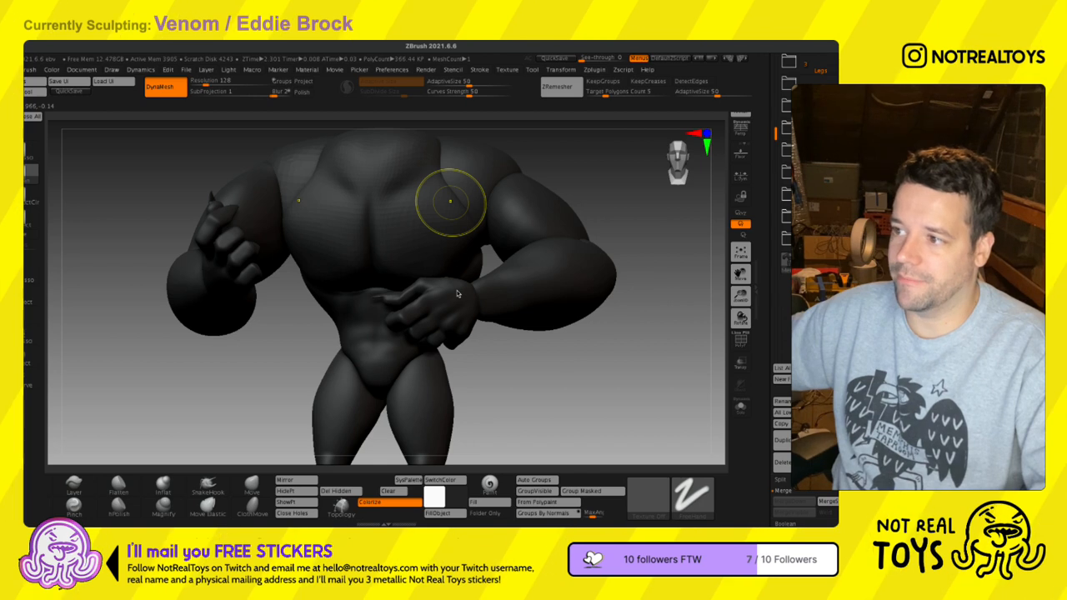
key(ctrl+s)
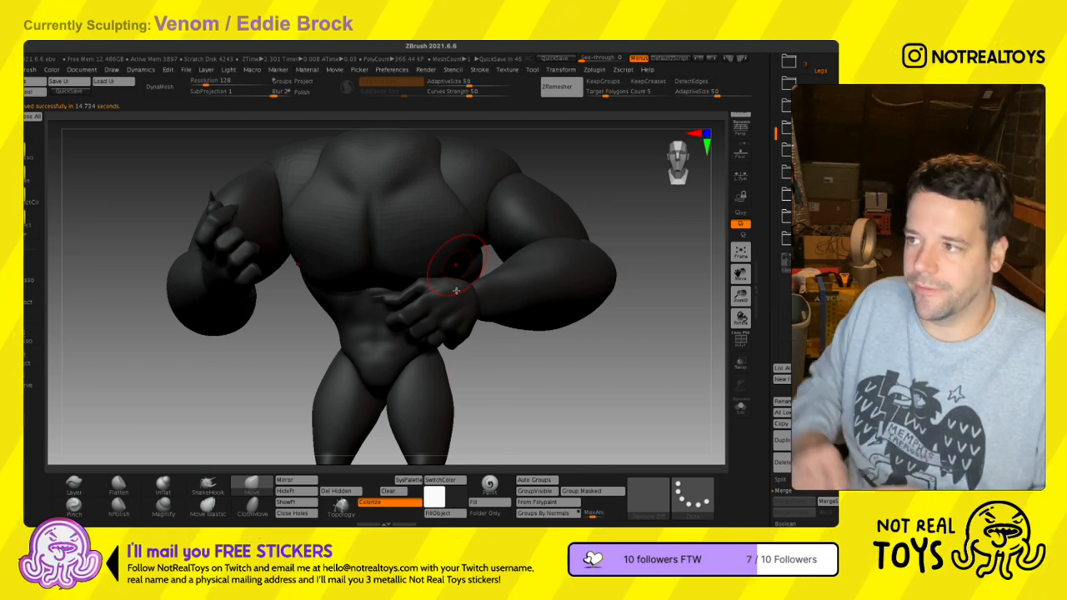
mouse_move(460, 270)
right_down()
mouse_move(322, 267)
mouse_move(306, 315)
mouse_move(396, 301)
right_up()
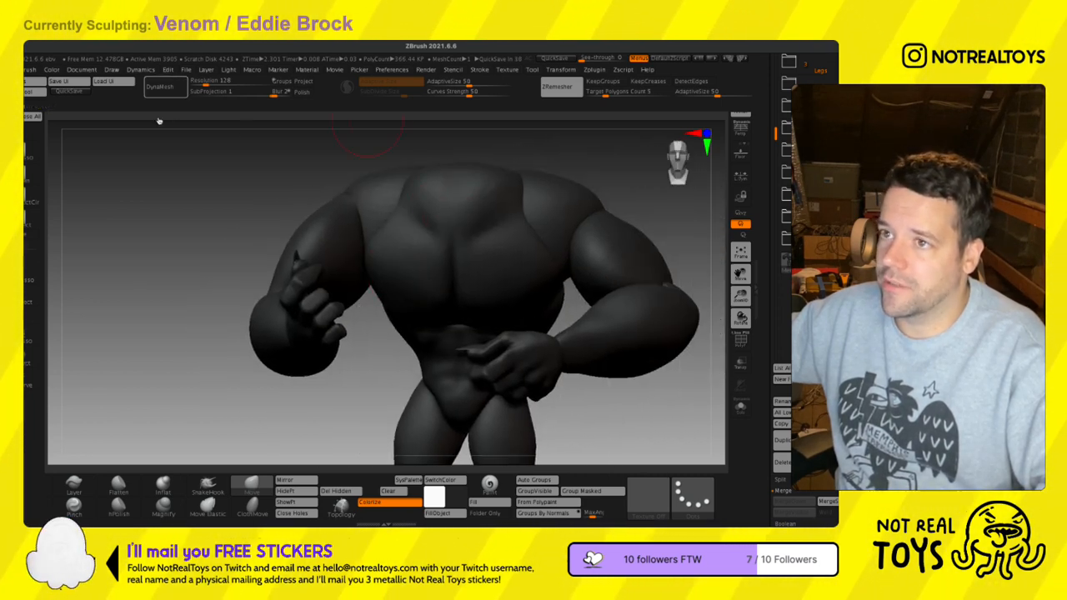
- Try DynaMesh on the combined body at resolution 128, inspect the legs and torso, and undo it
click(160, 87)
alt+right_drag(369, 333, 366, 256)
alt+right_drag(411, 402, 378, 246)
right_drag(378, 246, 384, 292)
key(ctrl)
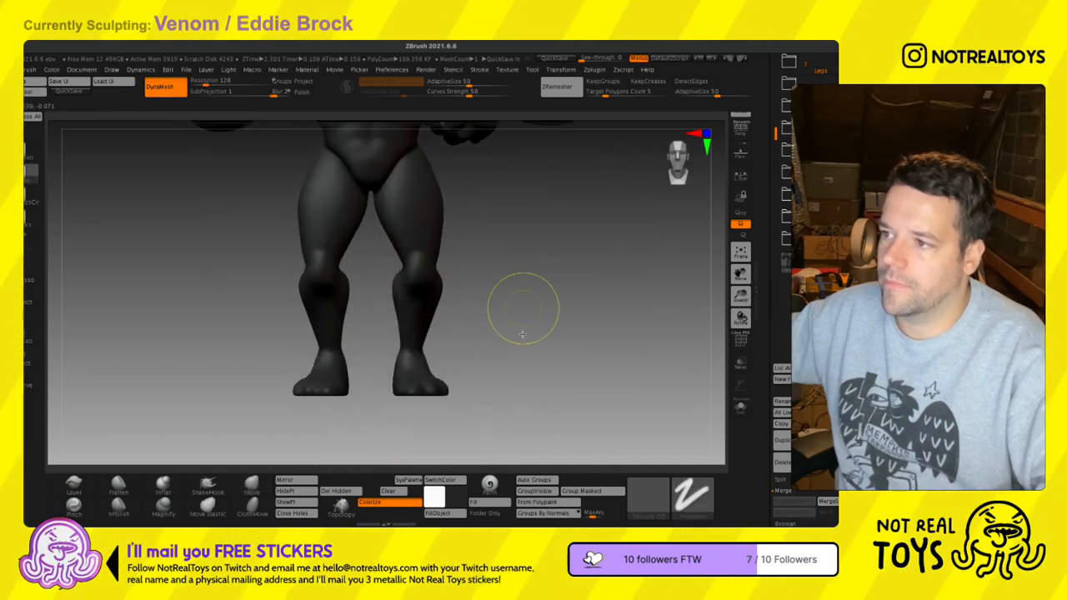
alt+right_drag(406, 222, 406, 322)
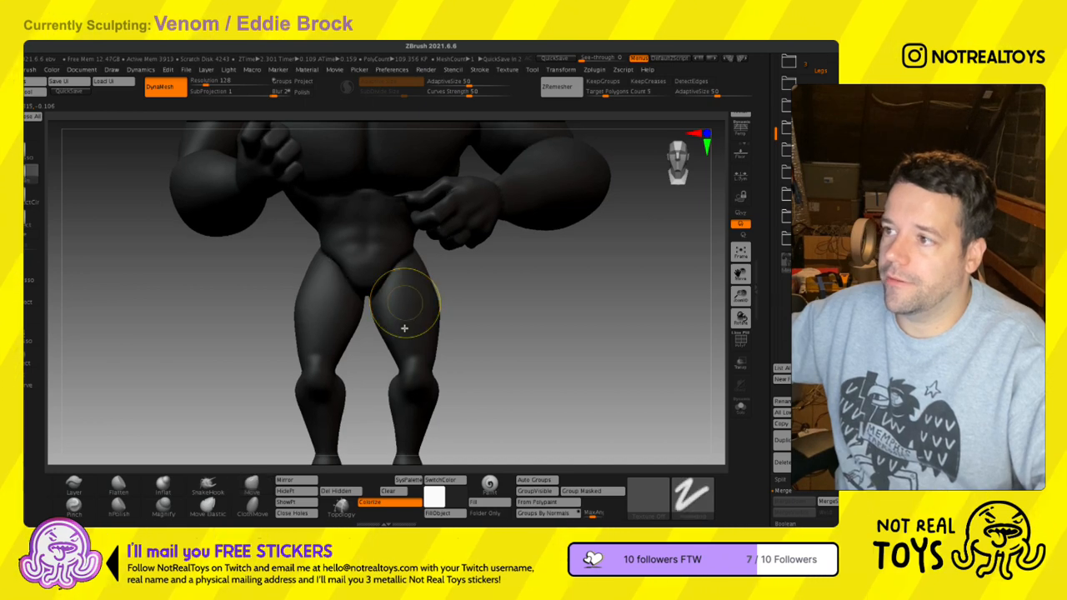
alt+click(358, 138)
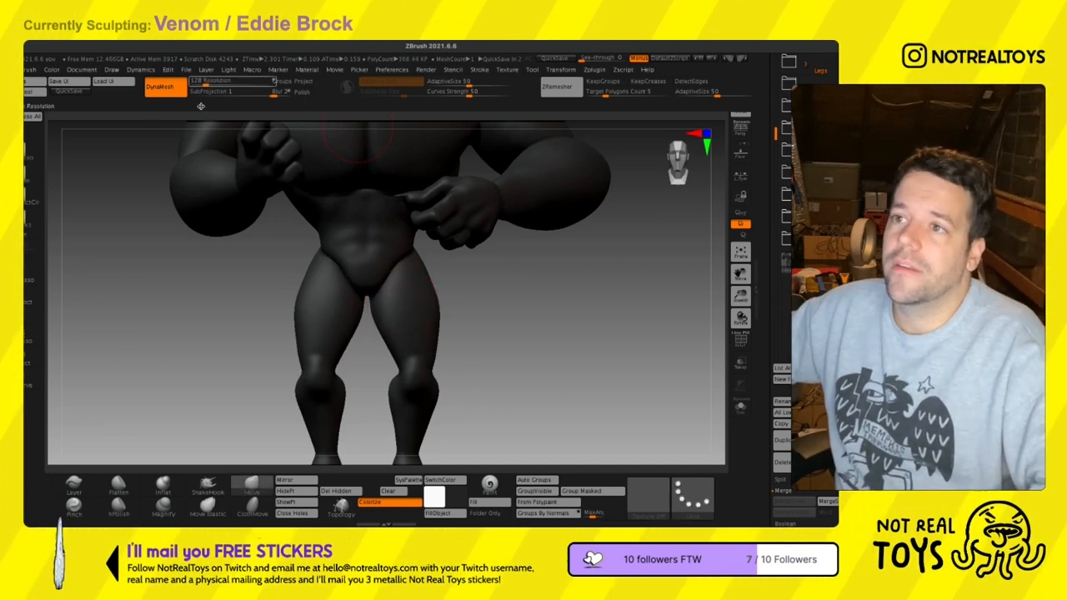
- Set the DynaMesh resolution to 304, remesh the combined body and abort the automatic project save
click(217, 82)
text(300)
key(Return)
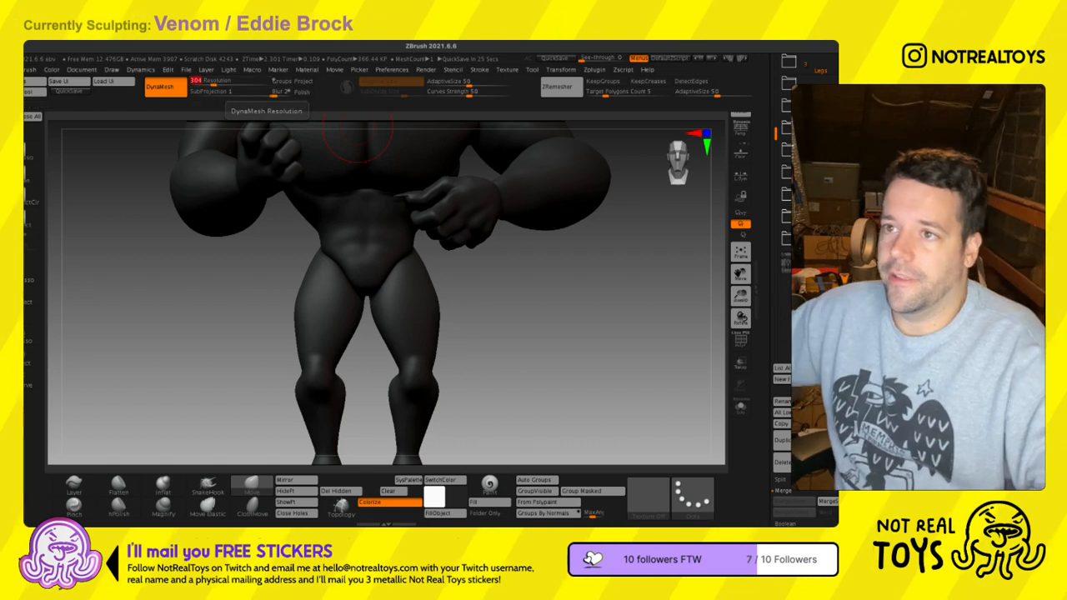
click(164, 88)
alt+right_drag(415, 292, 403, 407)
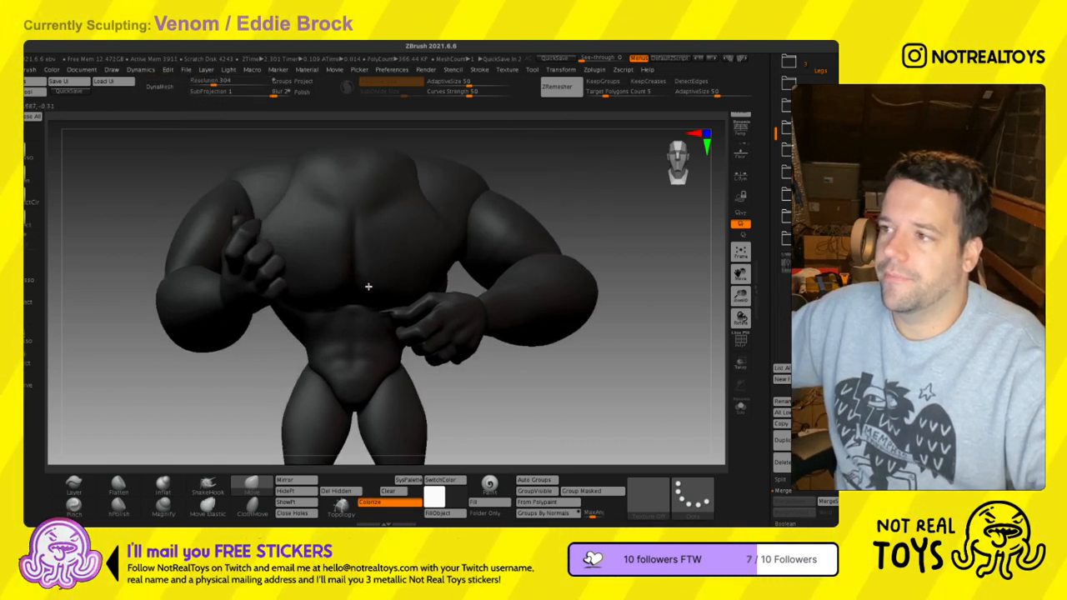
right_drag(374, 282, 363, 290)
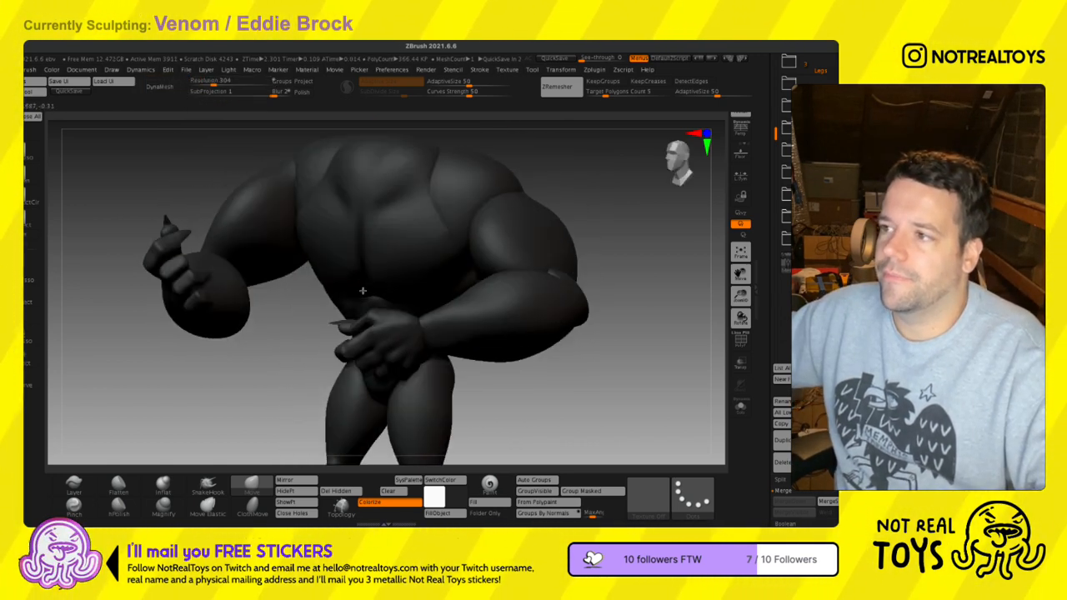
click(165, 88)
mouse_move(342, 255)
right_down()
mouse_move(205, 261)
mouse_move(298, 255)
mouse_move(322, 276)
mouse_move(290, 252)
mouse_move(281, 365)
mouse_move(220, 224)
mouse_move(252, 206)
mouse_move(467, 421)
mouse_move(302, 286)
mouse_move(295, 295)
mouse_move(255, 275)
mouse_move(205, 305)
mouse_move(312, 293)
mouse_move(417, 342)
mouse_move(392, 350)
mouse_move(450, 366)
mouse_move(404, 327)
mouse_move(466, 271)
mouse_move(541, 273)
mouse_move(386, 231)
mouse_move(399, 319)
mouse_move(362, 326)
mouse_move(334, 351)
mouse_move(370, 348)
right_up()
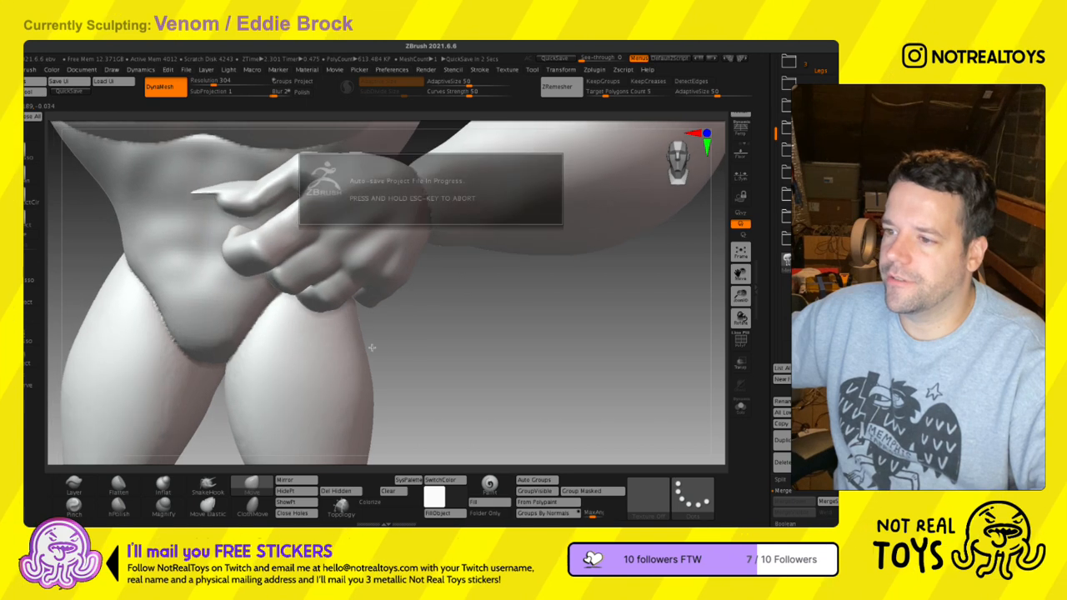
key(Escape)
key(ctrl)
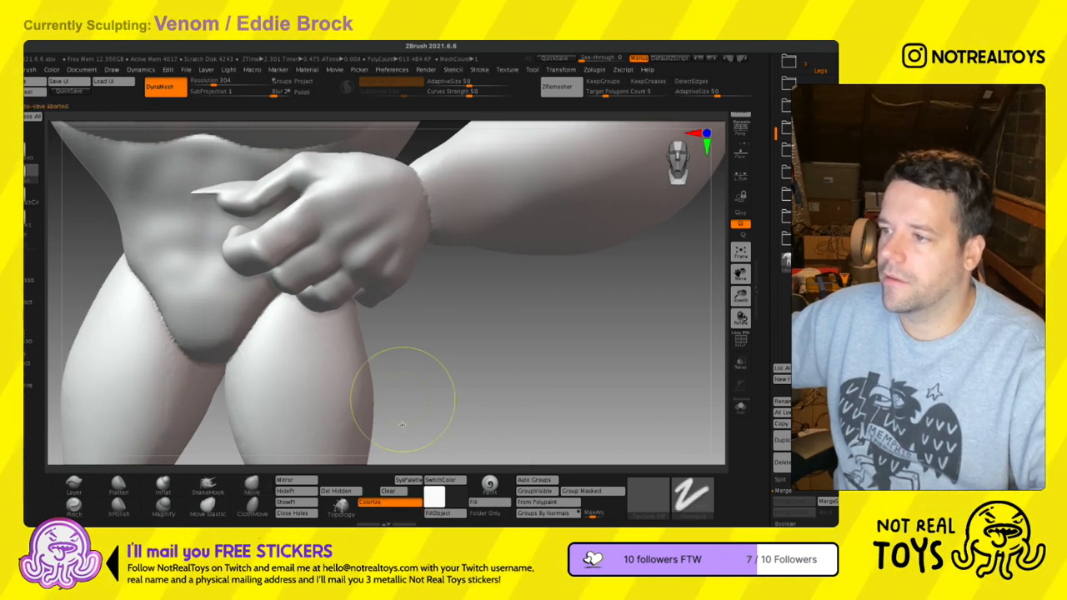
- Pick a mid grey as the active colour and turn on colorizing for the body subtool
ctrl+right_drag(402, 348, 410, 515)
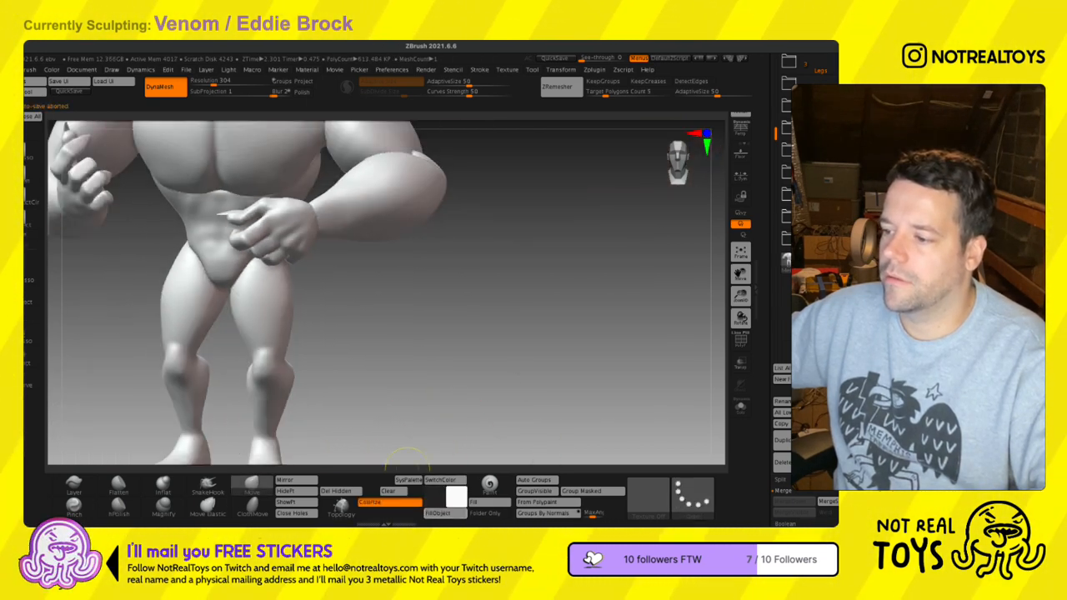
click(410, 503)
alt+right_drag(351, 325, 409, 392)
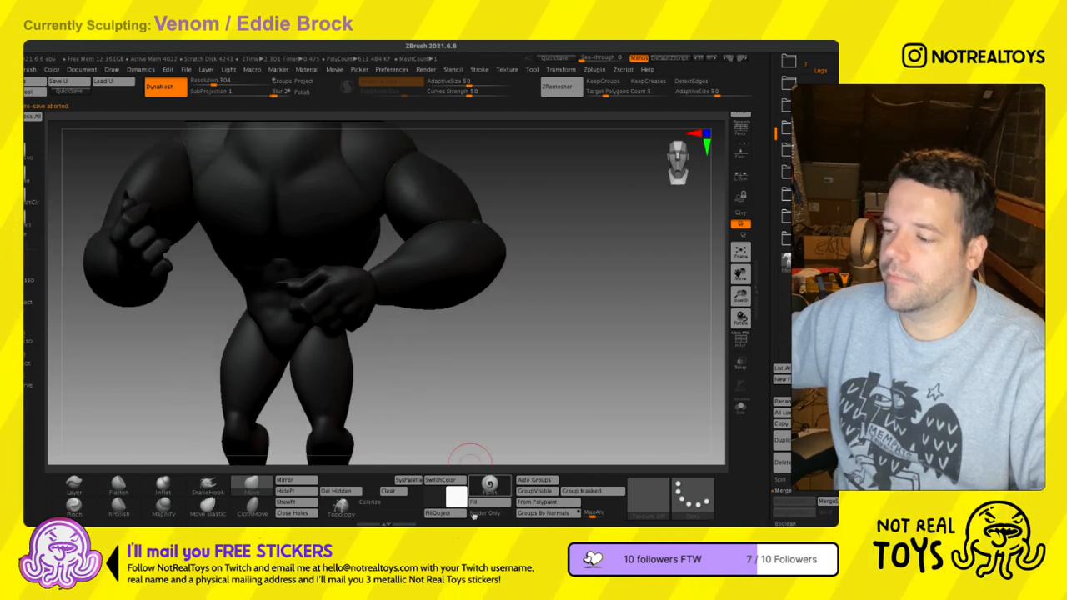
drag(434, 497, 339, 423)
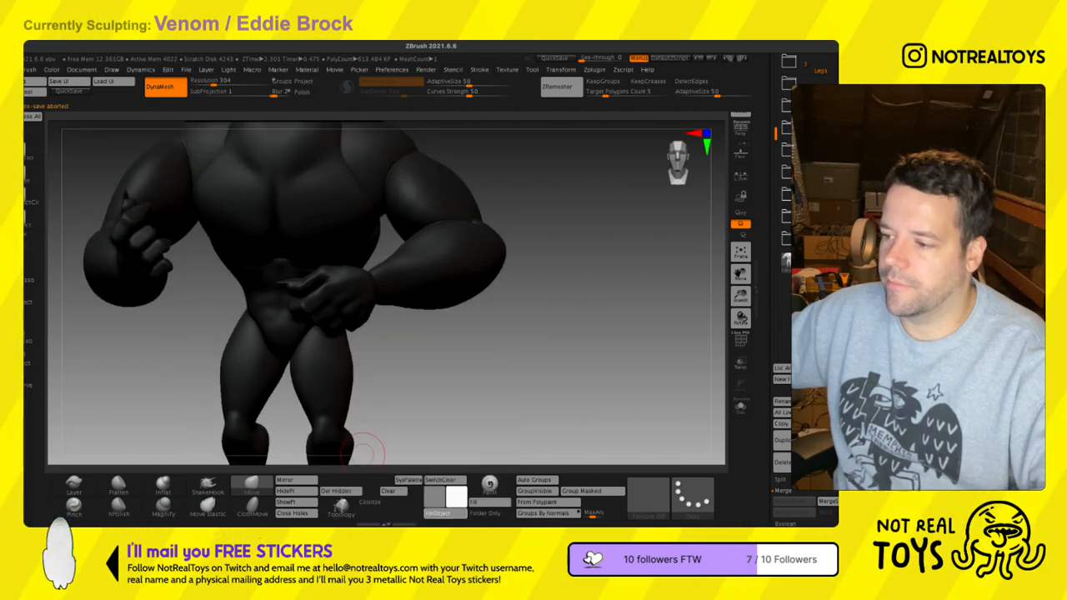
click(374, 503)
mouse_move(354, 240)
alt+right_down()
mouse_move(400, 360)
mouse_move(376, 289)
alt+right_up()
- Adjust the brush size and smooth the seams where the shoulders and armpits meet the chest
key(s)
drag(376, 288, 389, 284)
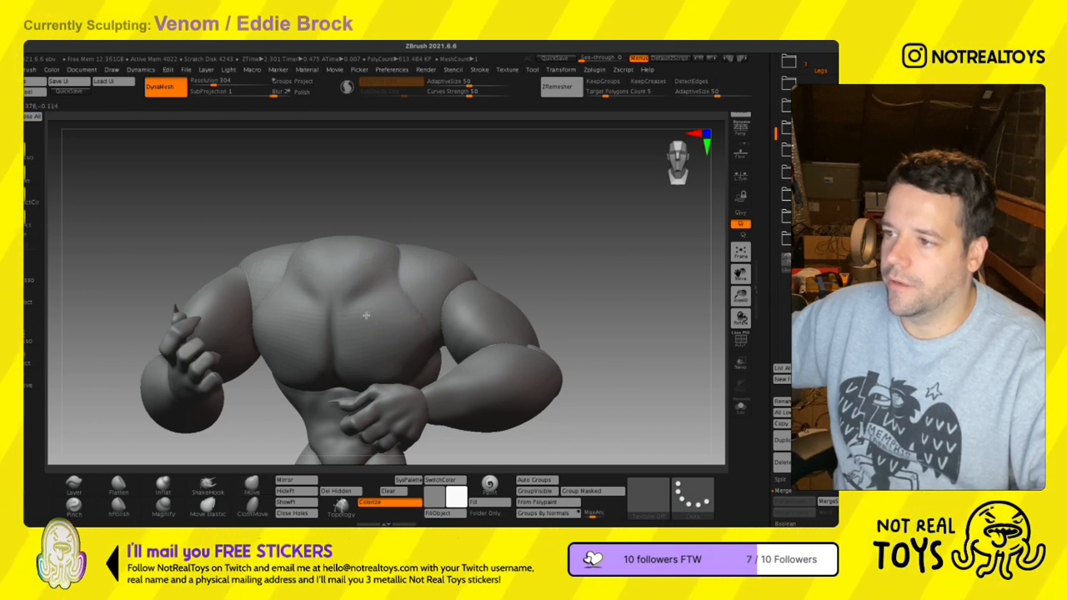
key(s)
drag(320, 338, 329, 340)
mouse_move(317, 430)
ctrl+right_down()
mouse_move(302, 317)
mouse_move(241, 294)
ctrl+right_up()
key(s)
drag(239, 316, 232, 317)
shift+drag(156, 234, 166, 240)
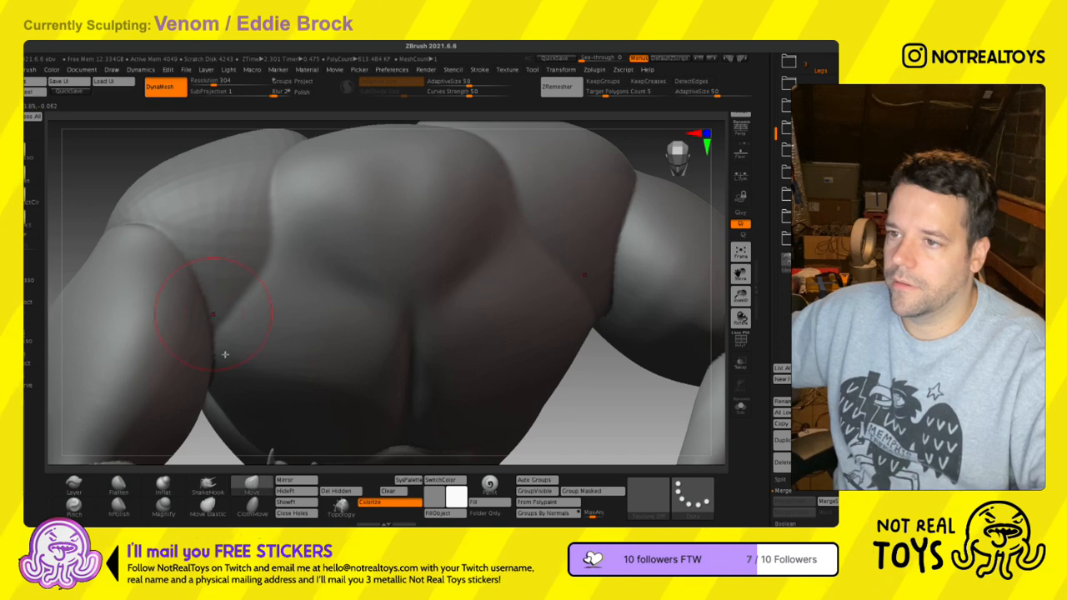
shift+drag(210, 337, 212, 354)
- Smooth the rough joins around the shoulders and upper back
alt+right_drag(322, 367, 388, 450)
mouse_move(269, 271)
shift+mouse_down()
mouse_move(307, 285)
mouse_move(346, 249)
shift+mouse_up()
mouse_move(233, 317)
right_down()
mouse_move(278, 300)
mouse_move(338, 308)
mouse_move(342, 288)
right_up()
shift+drag(332, 290, 329, 265)
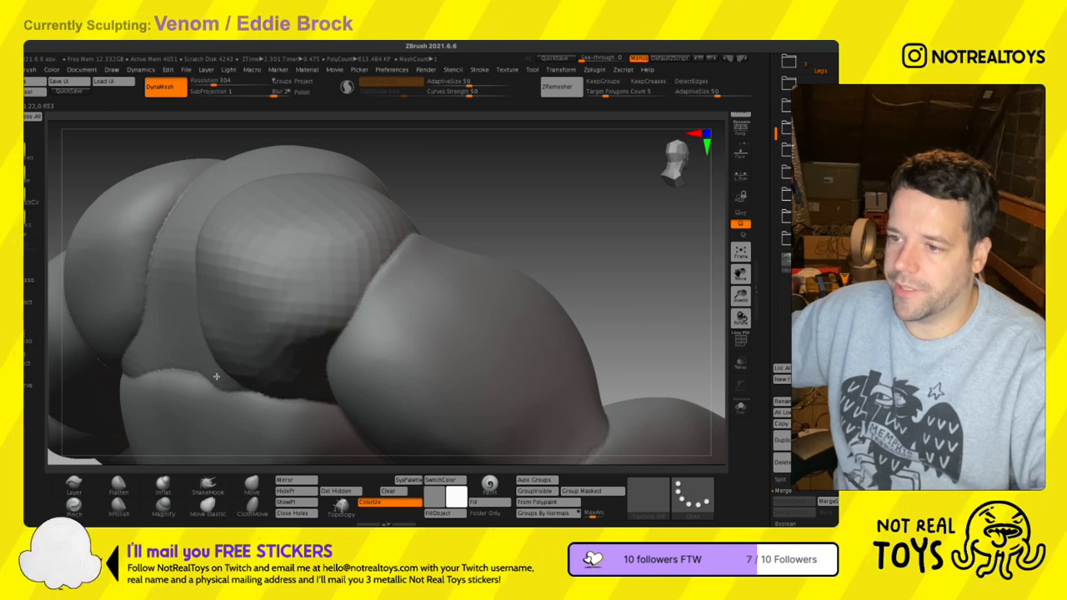
right_drag(238, 311, 266, 309)
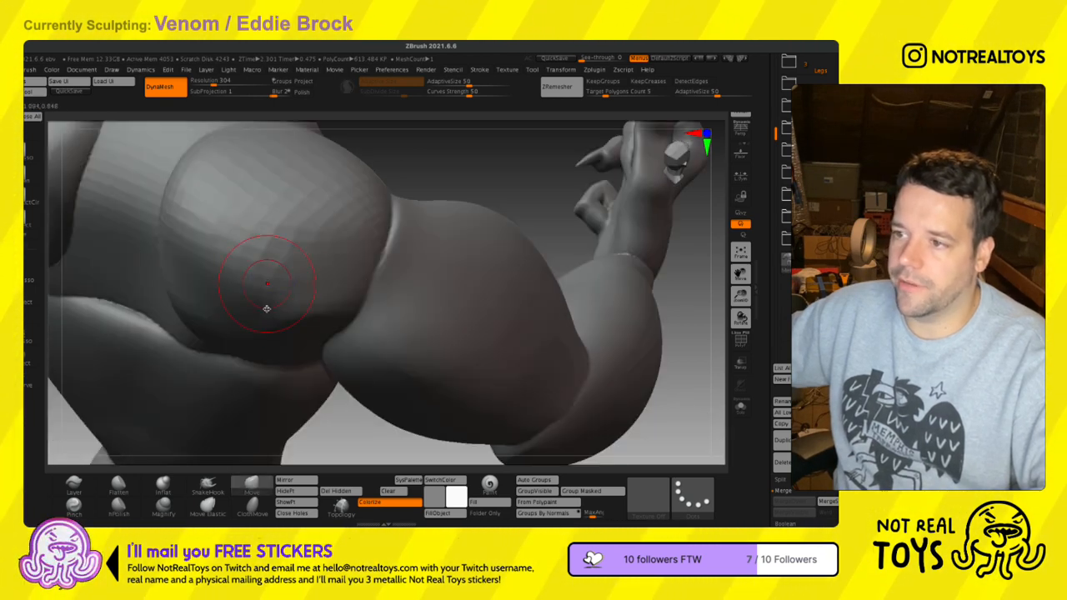
right_drag(350, 252, 374, 295)
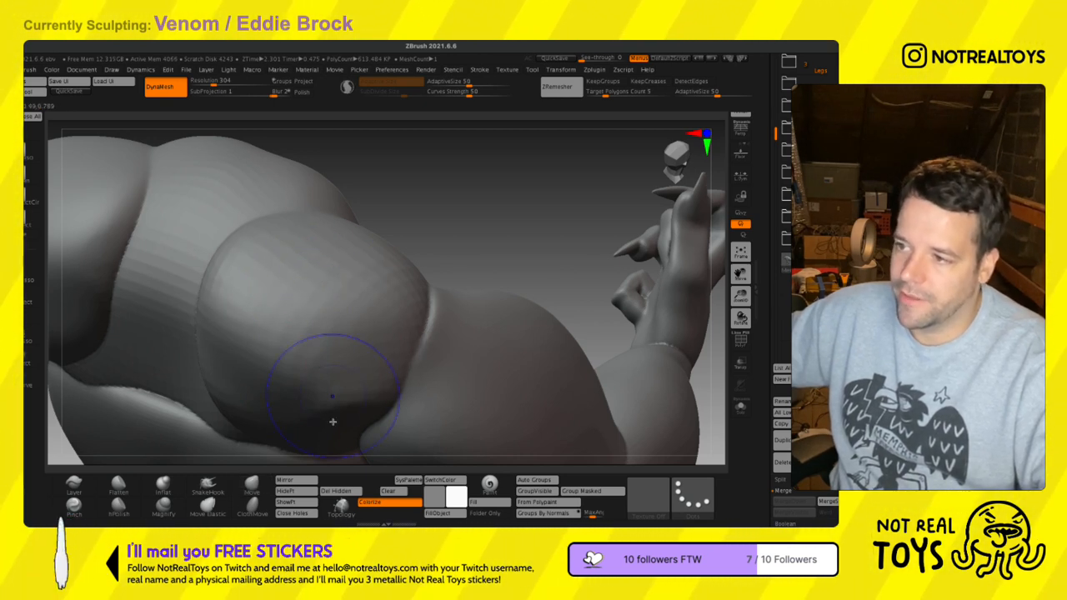
right_drag(376, 317, 398, 281)
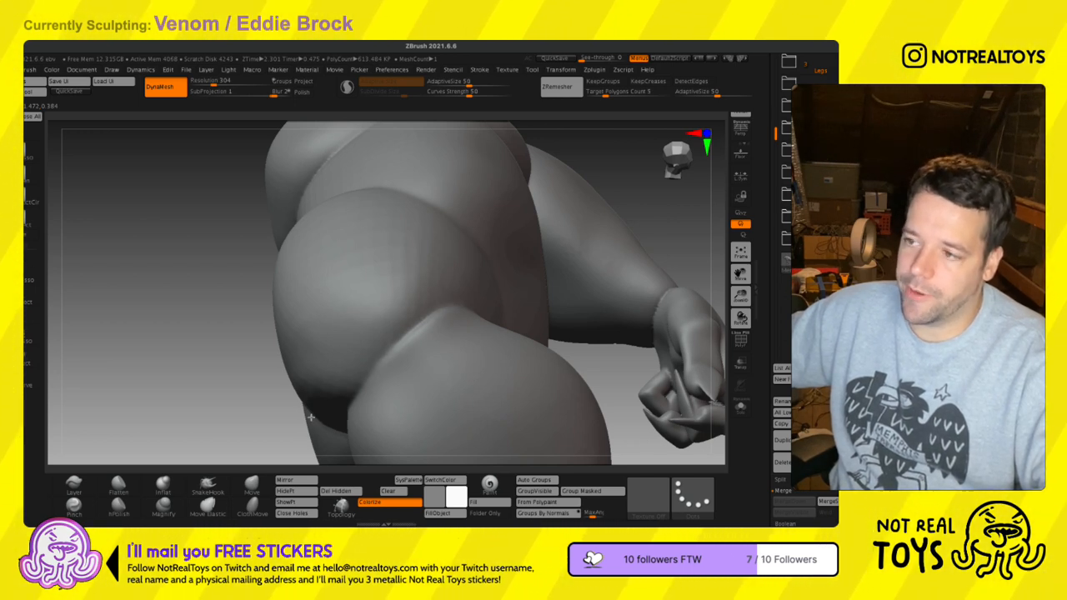
- Smooth the faceted surface of the rear shoulder masses and the strip of back between them
mouse_move(286, 393)
right_down()
mouse_move(350, 382)
mouse_move(303, 405)
mouse_move(443, 272)
right_up()
shift+drag(354, 214, 378, 306)
shift+drag(365, 205, 401, 320)
alt+right_drag(416, 242, 457, 378)
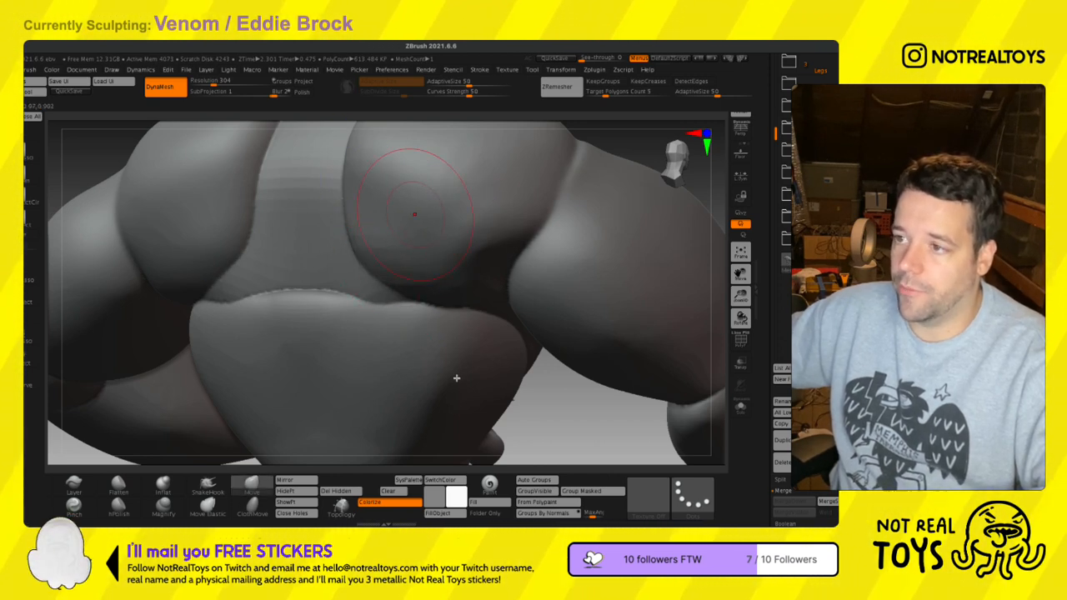
mouse_move(320, 327)
shift+mouse_down()
mouse_move(374, 365)
mouse_move(368, 323)
shift+mouse_up()
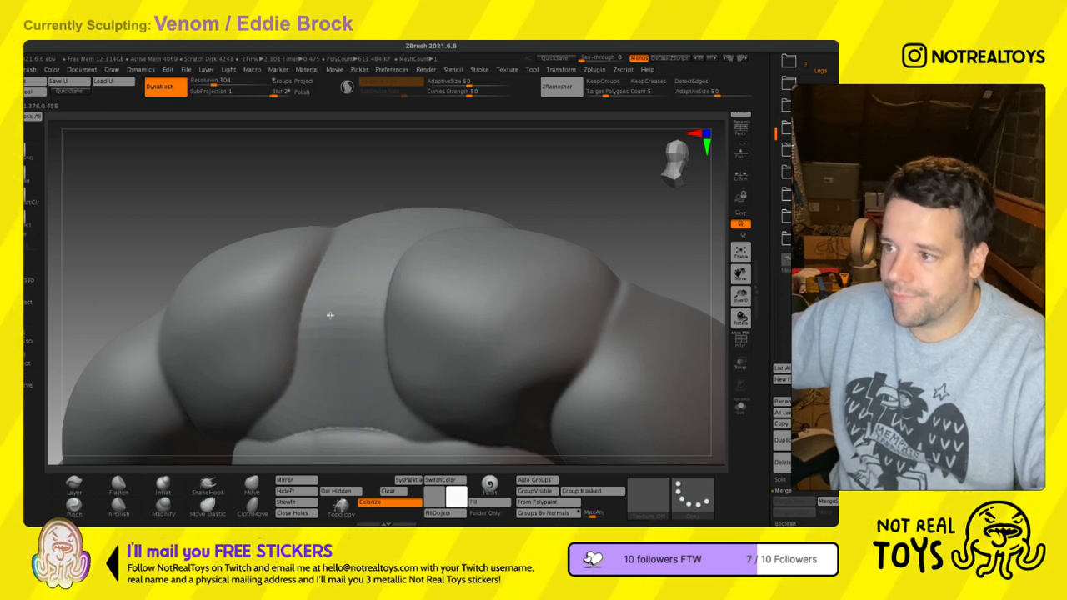
- Smooth the ridge where the upper back meets the lower torso and the inner edge of the shoulder blade
alt+right_drag(394, 439, 448, 312)
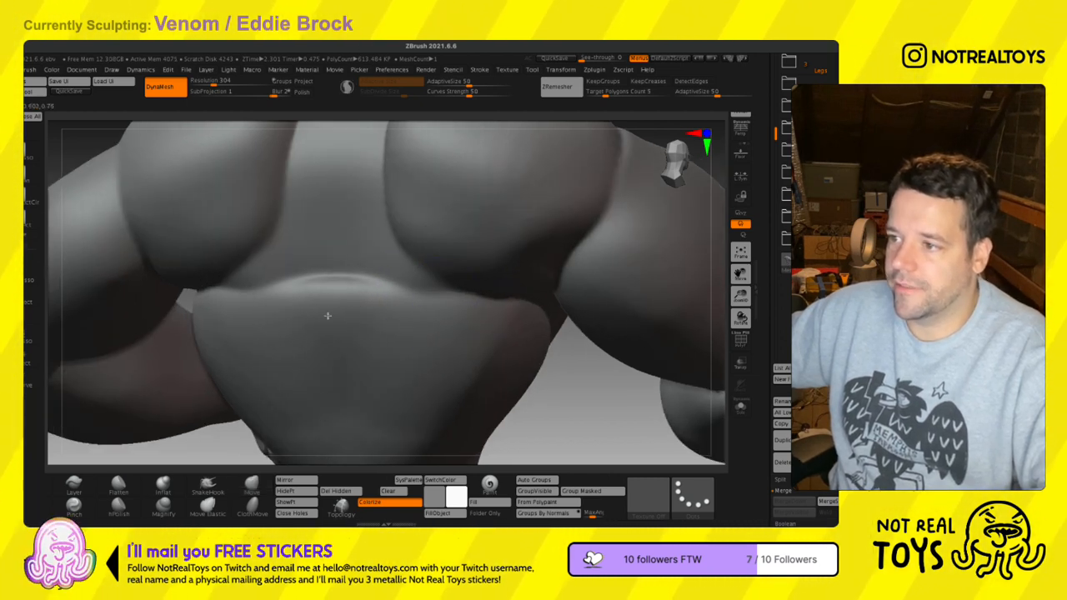
shift+drag(328, 316, 353, 323)
mouse_move(351, 316)
shift+mouse_down()
mouse_move(318, 329)
mouse_move(325, 308)
shift+mouse_up()
alt+right_drag(403, 263, 385, 371)
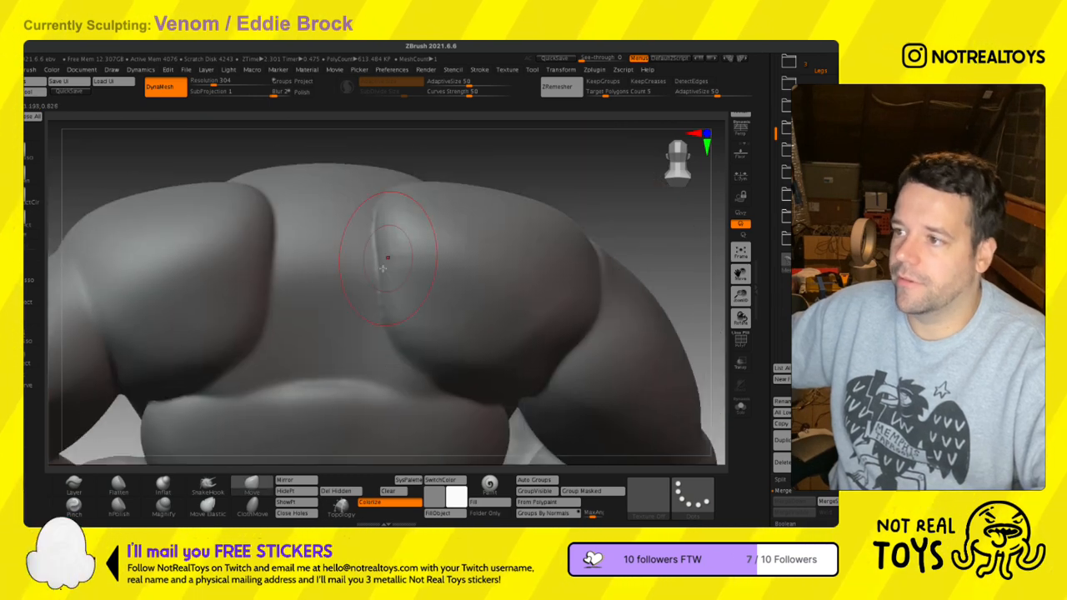
shift+drag(379, 240, 387, 295)
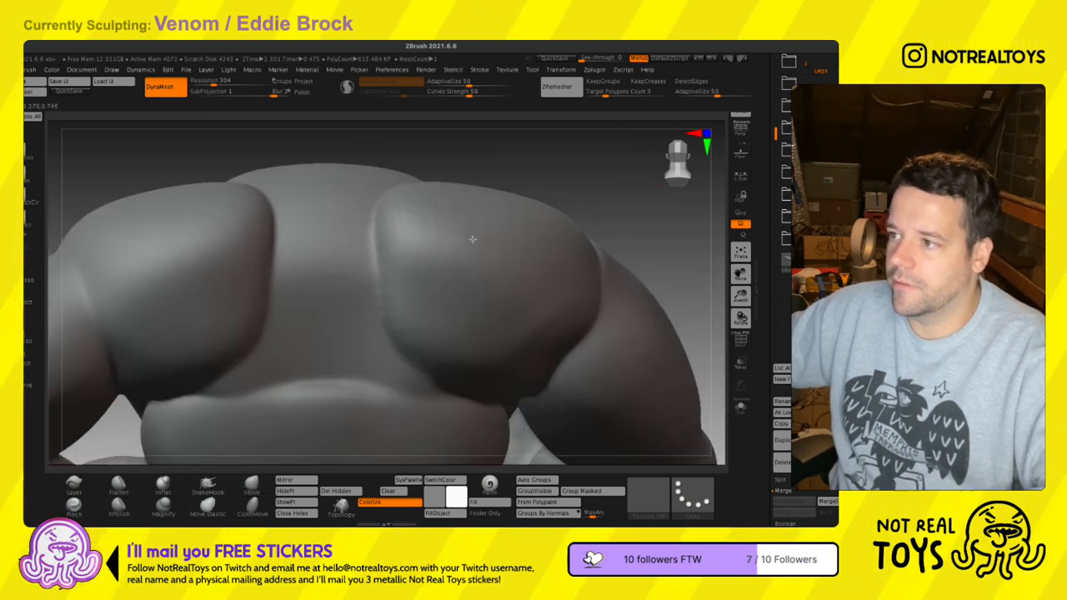
- Enable Sculptris Pro, resize the brush and smooth the upper back between the shoulder blades
mouse_move(489, 245)
right_down()
mouse_move(476, 306)
mouse_move(441, 296)
mouse_move(428, 351)
right_up()
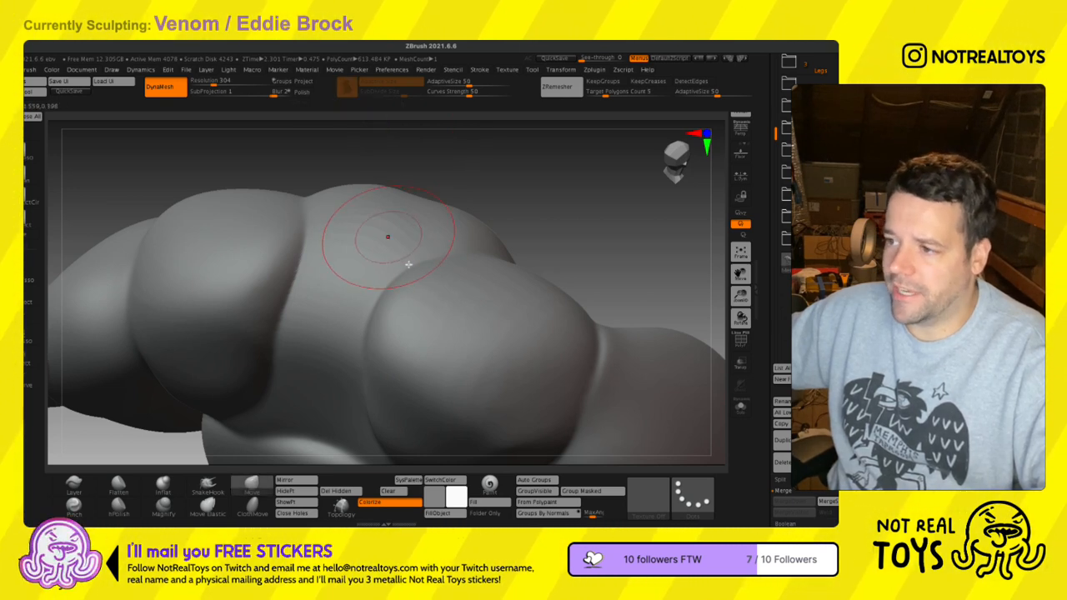
right_drag(389, 239, 410, 255)
key(s)
key(ctrl)
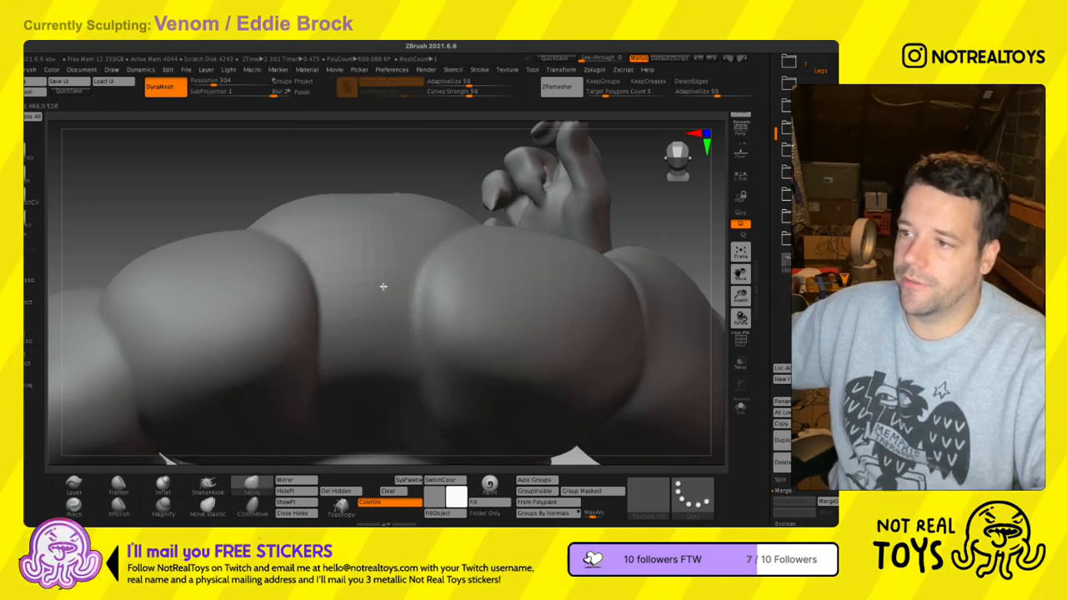
right_drag(381, 288, 322, 274)
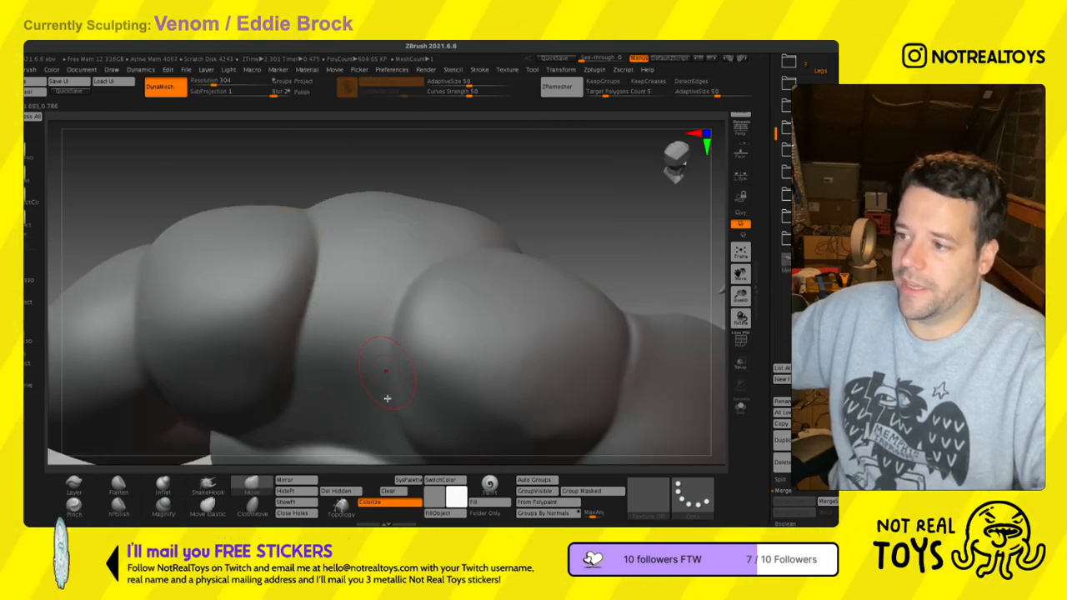
right_drag(354, 342, 298, 278)
right_drag(378, 304, 369, 306)
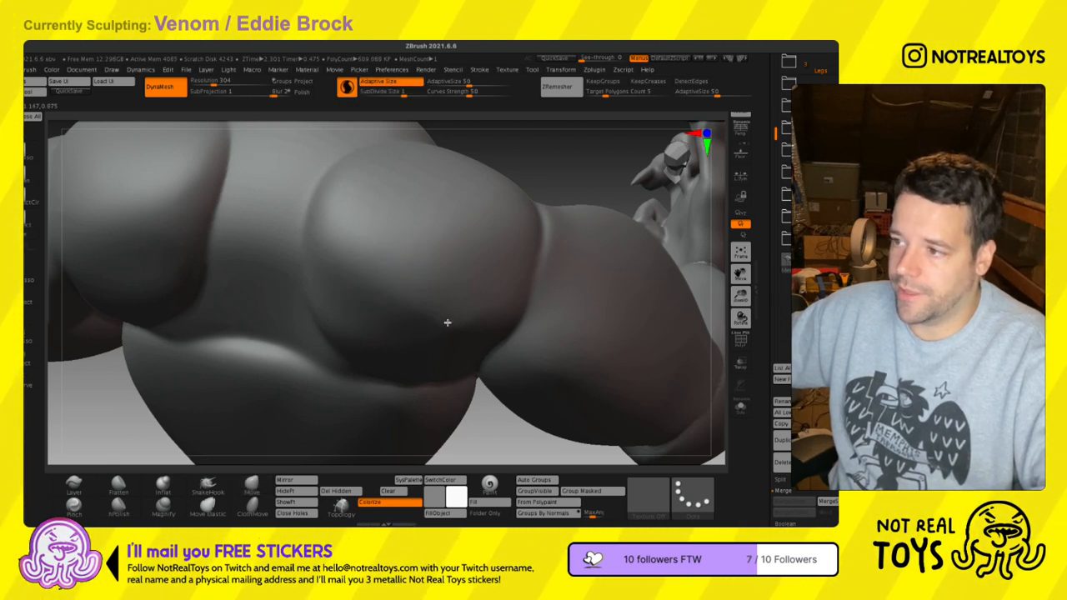
- Choose the Move brush and smooth the creases between the rear shoulder mass, the back and the upper arm
key(b)
key(m)
key(v)
right_drag(416, 328, 400, 409)
alt+right_drag(401, 350, 410, 216)
key(shift)
mouse_move(511, 270)
right_down()
mouse_move(476, 353)
mouse_move(445, 343)
right_up()
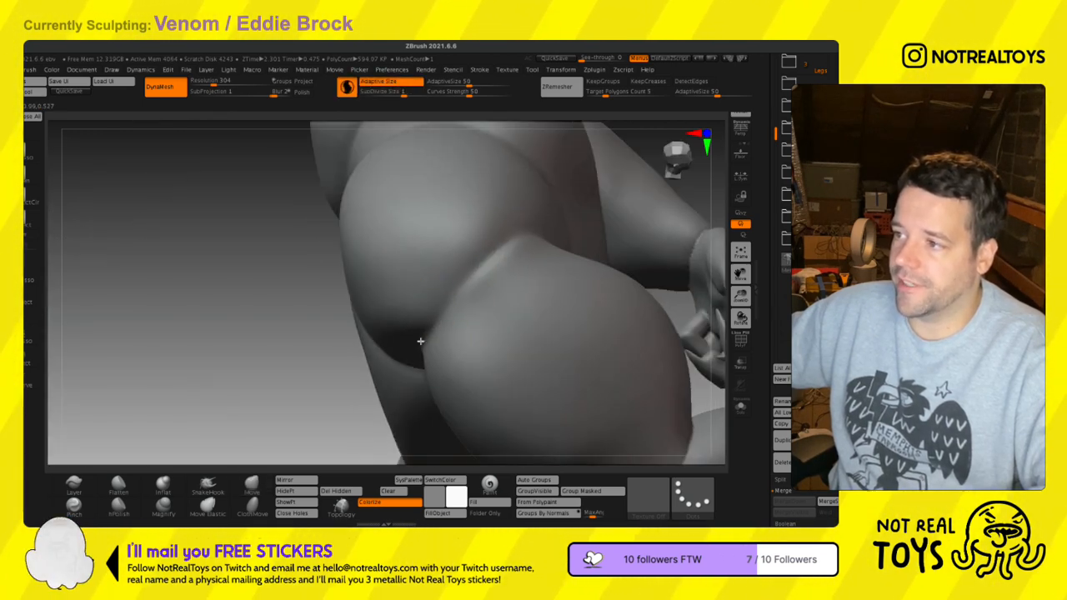
- Smooth the seams where the upper arm meets the rear shoulder mass and the outer edge of the chest
mouse_move(418, 356)
right_down()
mouse_move(487, 306)
mouse_move(408, 252)
right_up()
mouse_move(408, 252)
shift+mouse_down()
mouse_move(448, 324)
mouse_move(425, 287)
shift+mouse_up()
right_drag(492, 255, 455, 280)
key(shift)
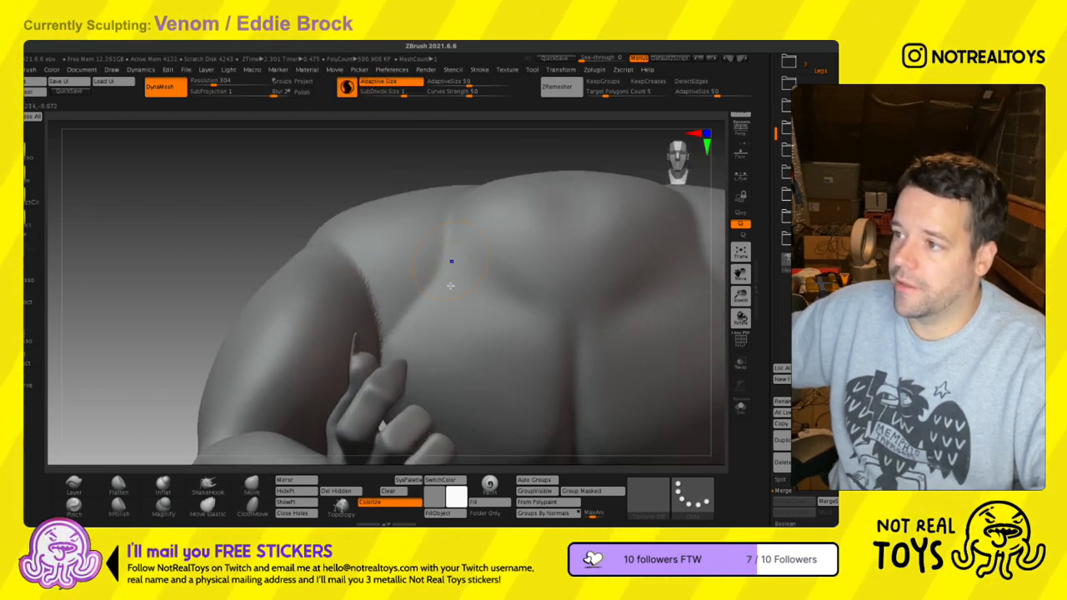
mouse_move(447, 287)
right_down()
mouse_move(571, 286)
mouse_move(559, 226)
right_up()
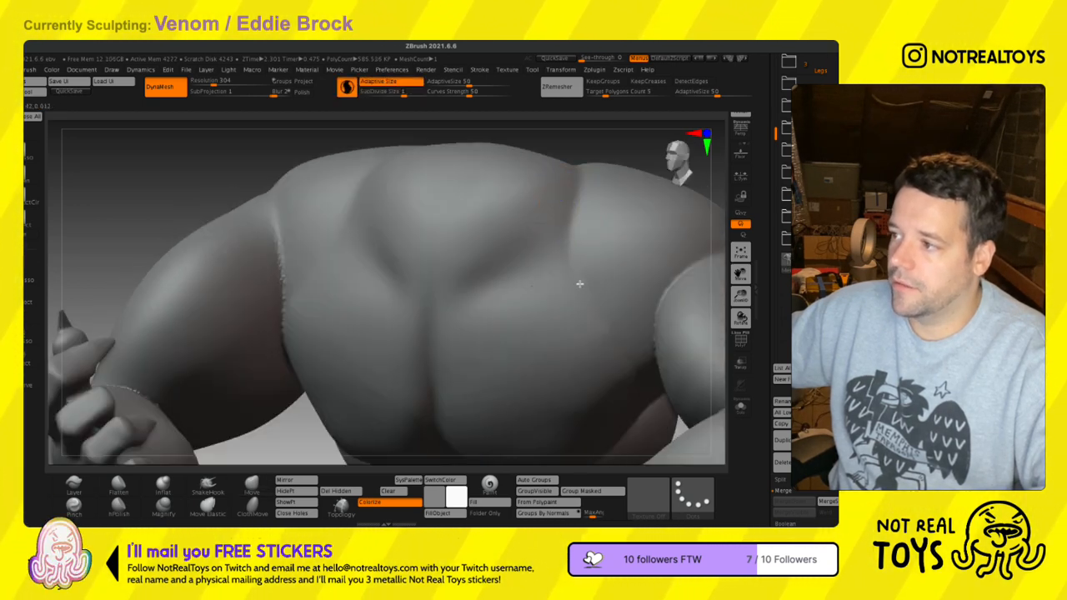
shift+drag(676, 306, 631, 388)
mouse_move(622, 326)
right_down()
mouse_move(525, 336)
mouse_move(593, 316)
mouse_move(401, 330)
right_up()
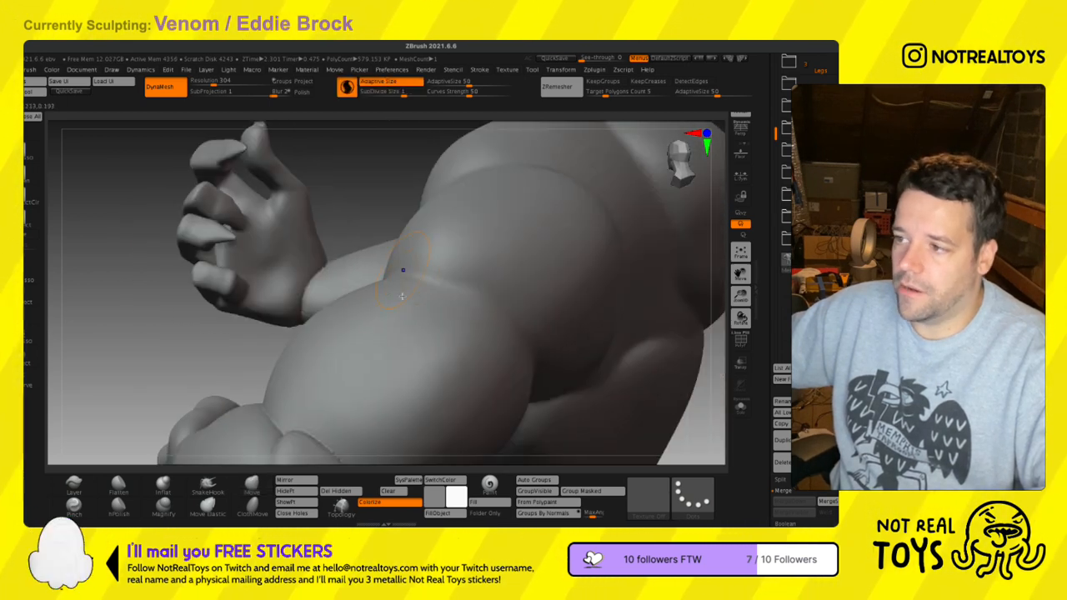
- Smooth the ridge across the middle of the back where it meets the lower torso
mouse_move(518, 377)
right_down()
mouse_move(467, 317)
mouse_move(475, 221)
right_up()
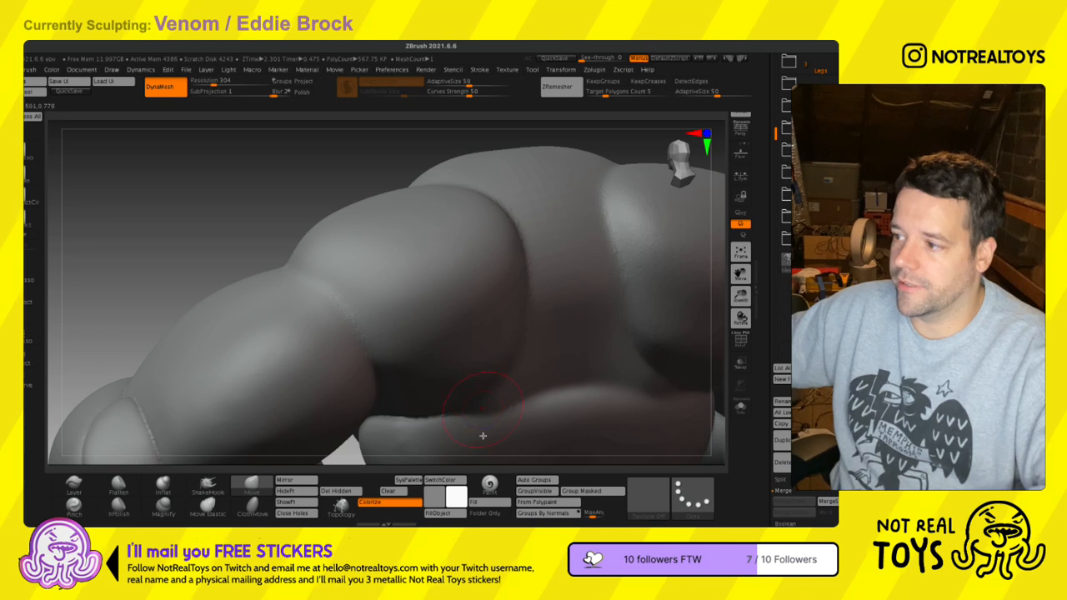
mouse_move(402, 442)
right_down()
mouse_move(383, 286)
mouse_move(393, 279)
right_up()
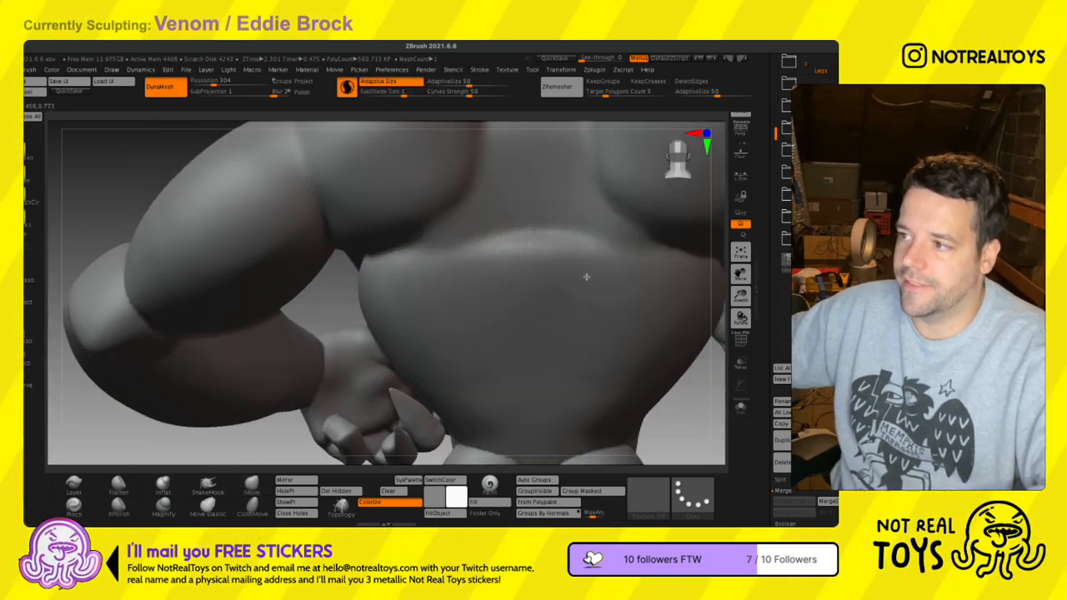
shift+drag(558, 270, 509, 269)
right_drag(475, 269, 437, 318)
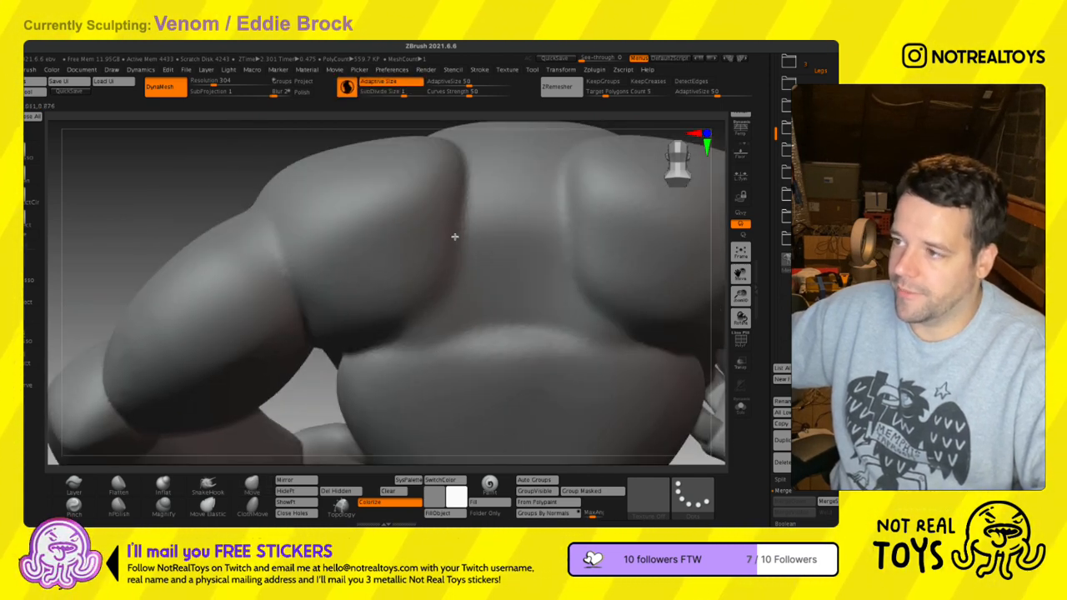
- Resize the brush and smooth the inner edge and lower surface of the rear shoulder mass
shift+drag(447, 286, 451, 254)
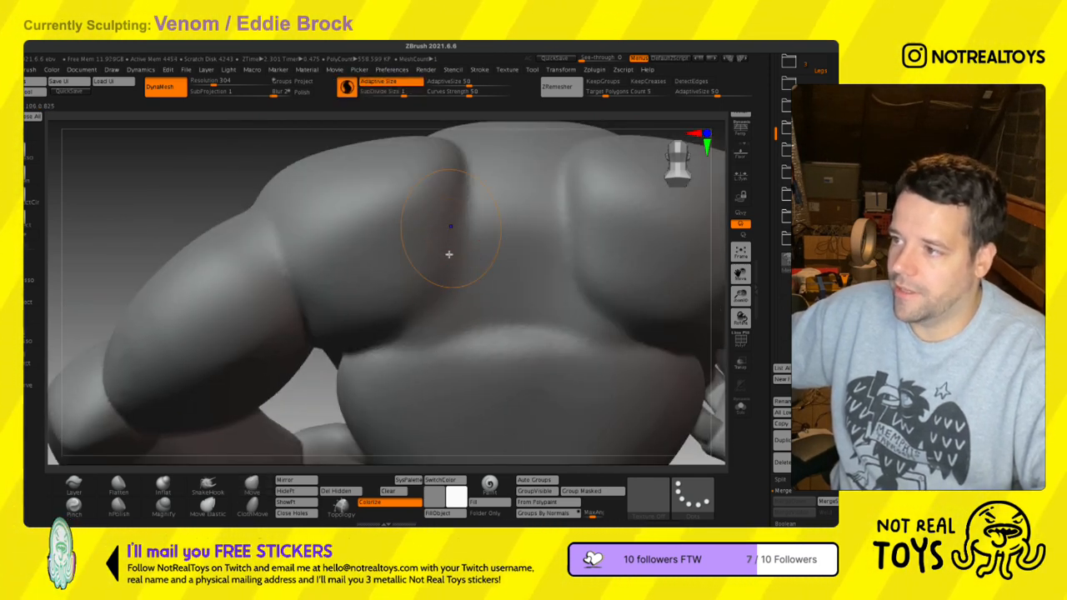
shift+drag(421, 222, 424, 283)
alt+right_drag(451, 293, 444, 329)
key(s)
drag(445, 305, 447, 297)
ctrl+right_drag(431, 355, 420, 230)
shift+drag(377, 315, 365, 323)
key(s)
shift+drag(417, 260, 430, 272)
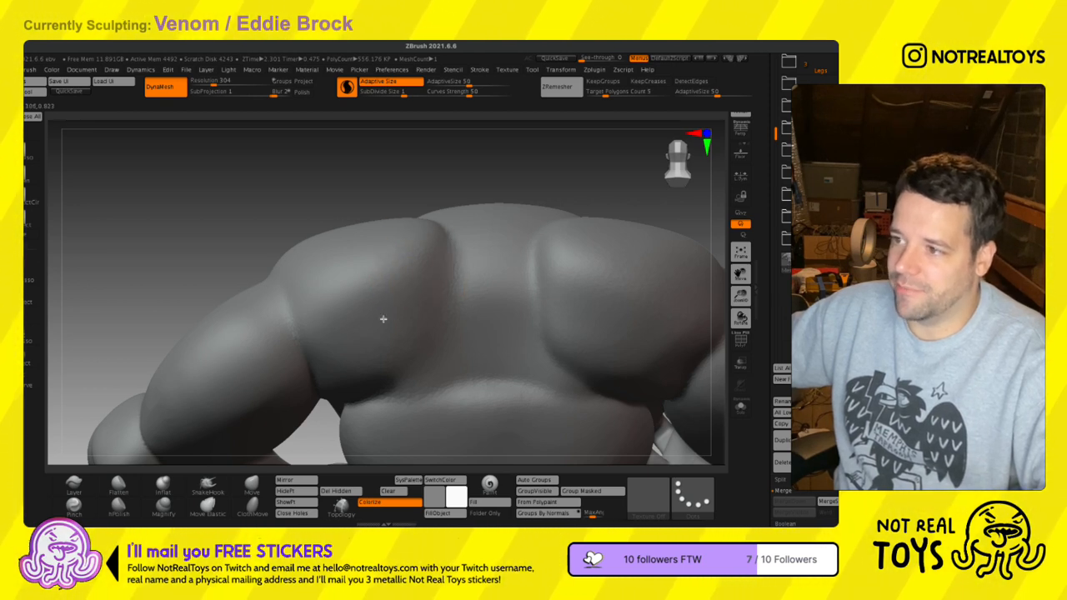
- Smooth the rough creases between the upper back and the two rear shoulder masses
right_drag(429, 302, 424, 234)
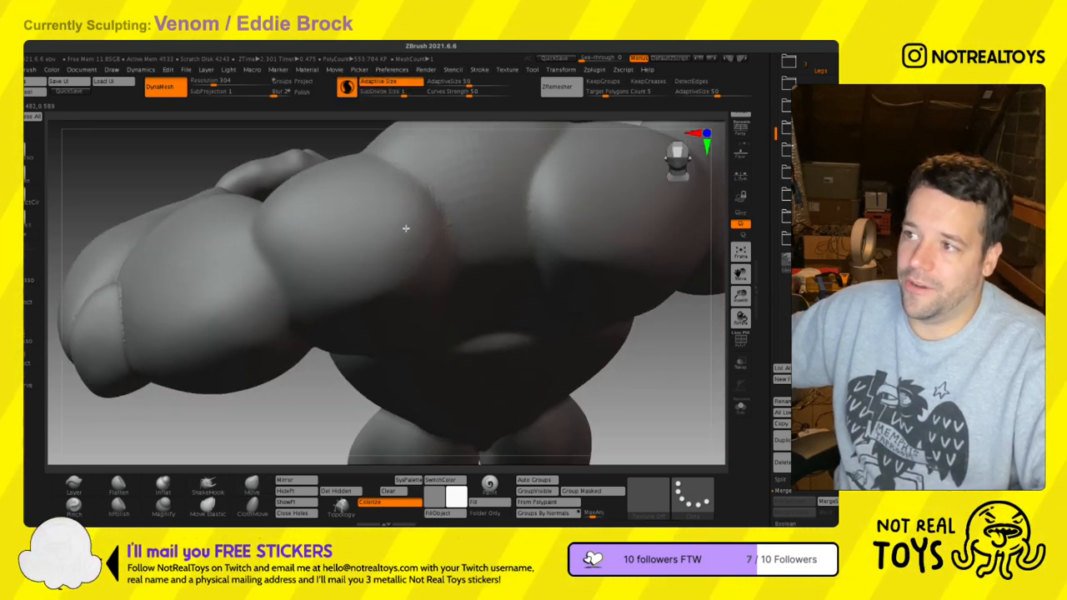
shift+drag(481, 266, 455, 276)
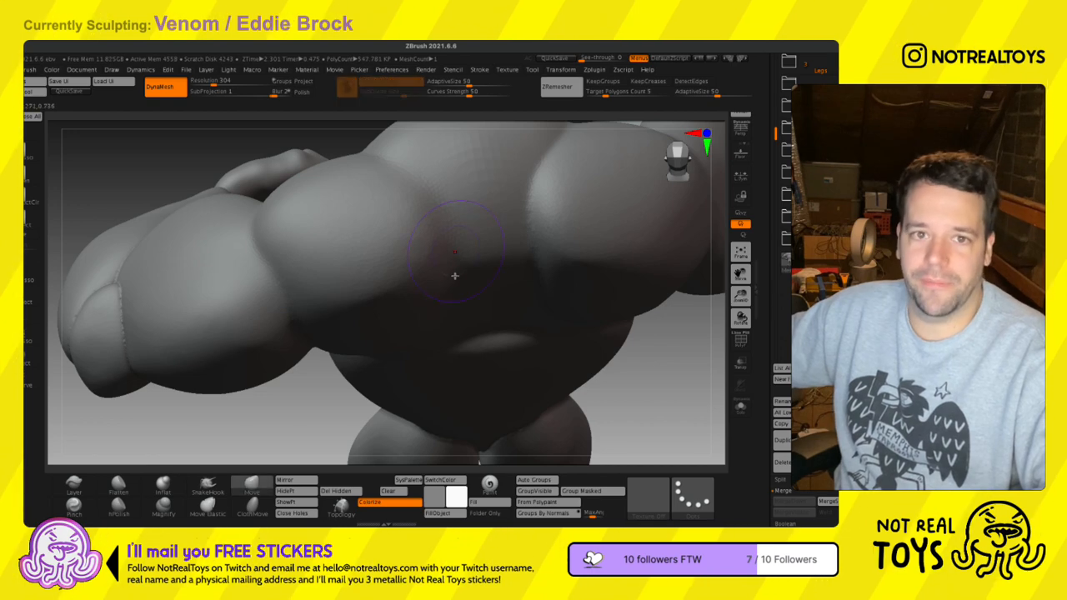
shift+drag(528, 278, 521, 236)
right_drag(529, 210, 472, 305)
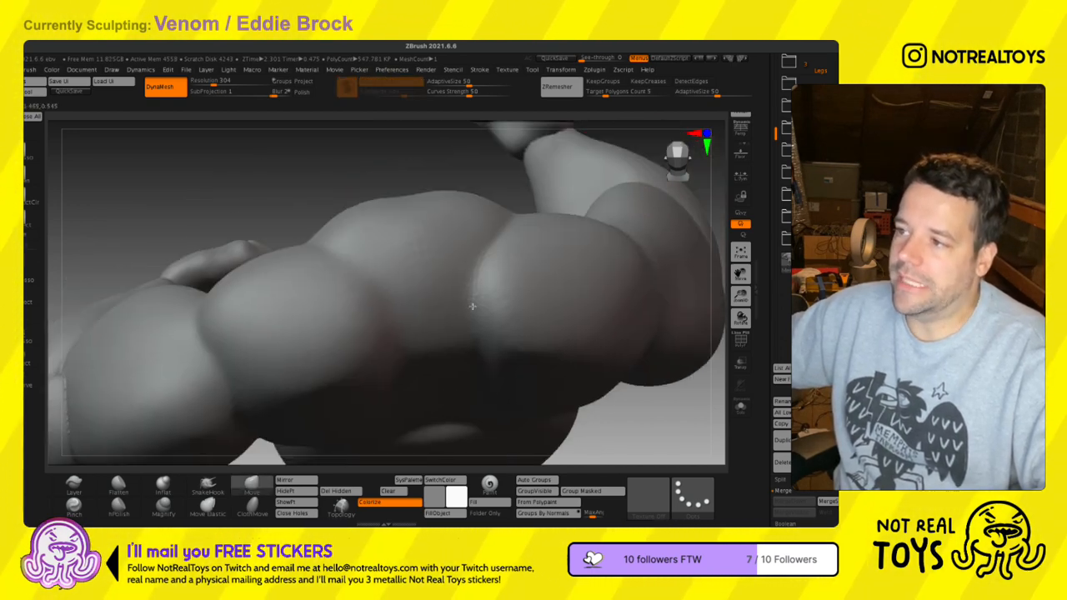
- Smooth the outer chest and the seam where it meets the front of the upper arm
right_drag(359, 300, 450, 167)
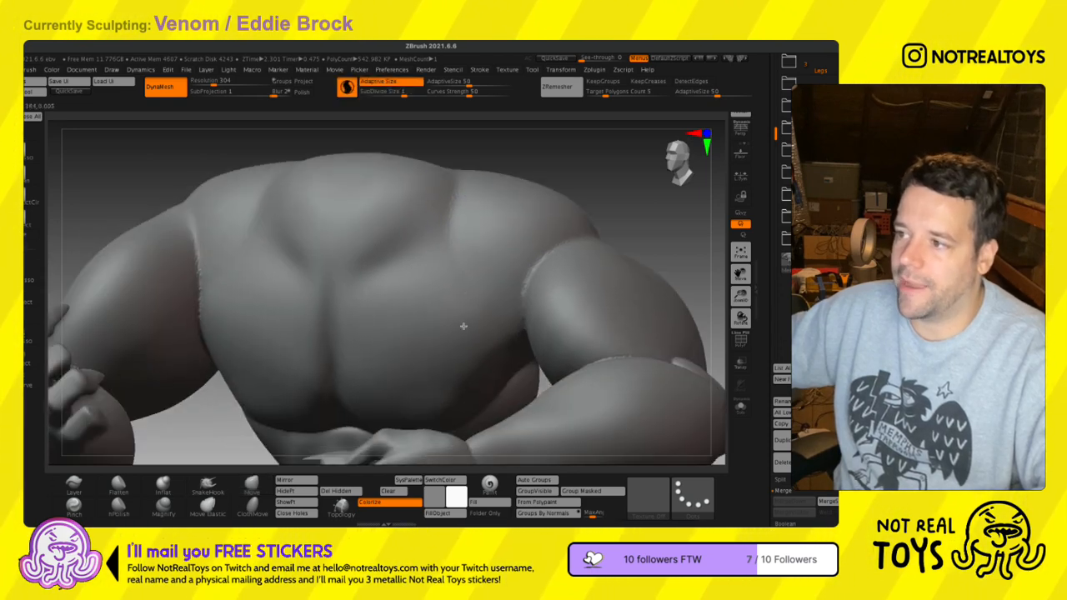
shift+drag(467, 311, 455, 276)
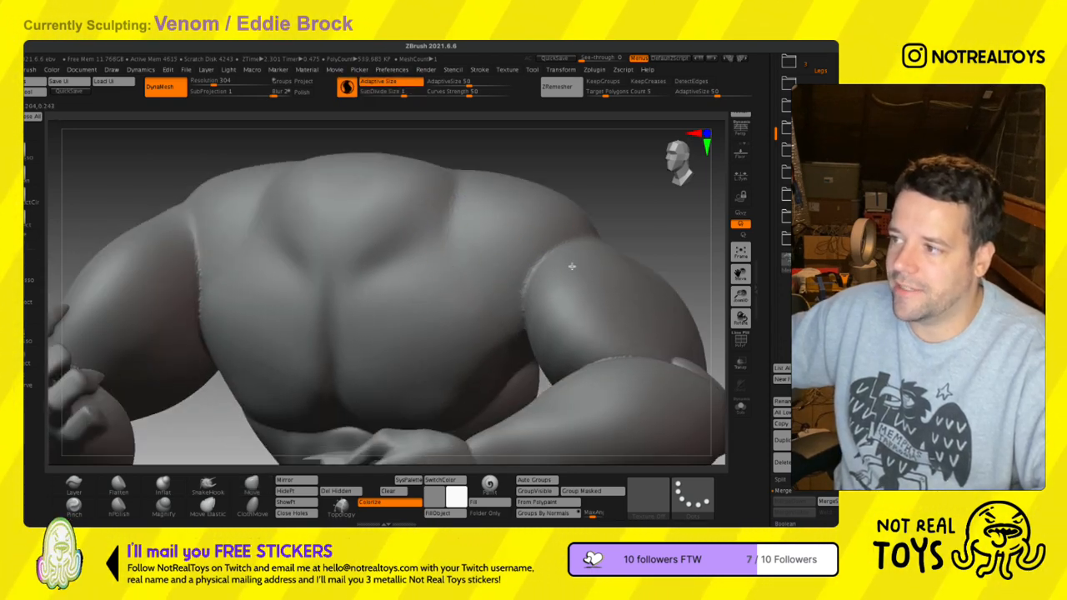
shift+drag(572, 267, 525, 354)
mouse_move(525, 354)
right_down()
mouse_move(536, 309)
mouse_move(571, 302)
right_up()
alt+right_drag(497, 405, 517, 244)
right_drag(383, 352, 383, 333)
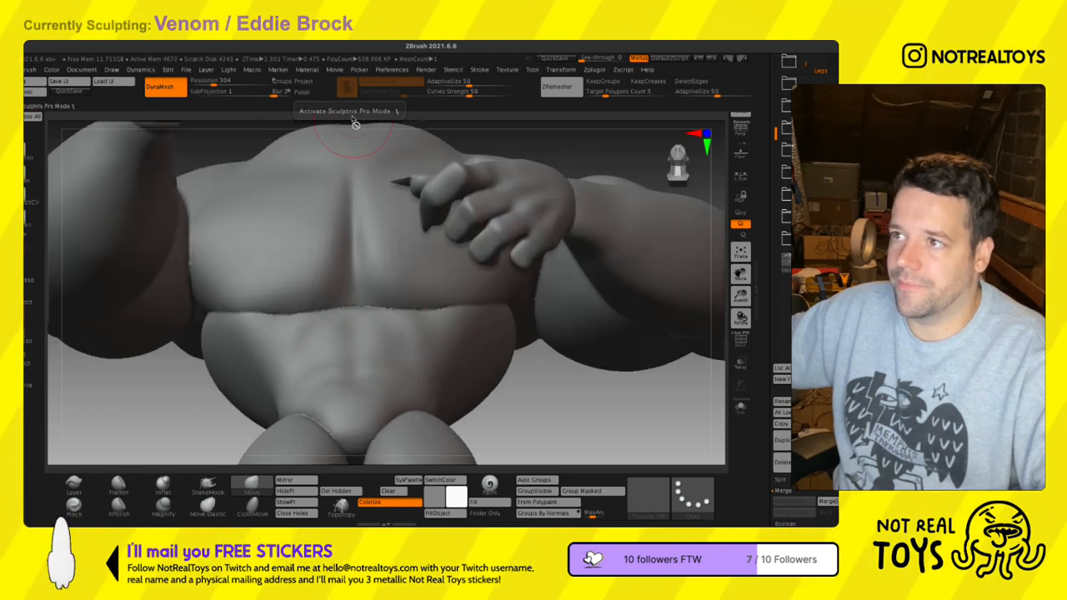
- Turn off Sculptris Pro and try to re-DynaMesh the body, undoing the remesh
shift+click(347, 89)
ctrl+drag(164, 371, 127, 410)
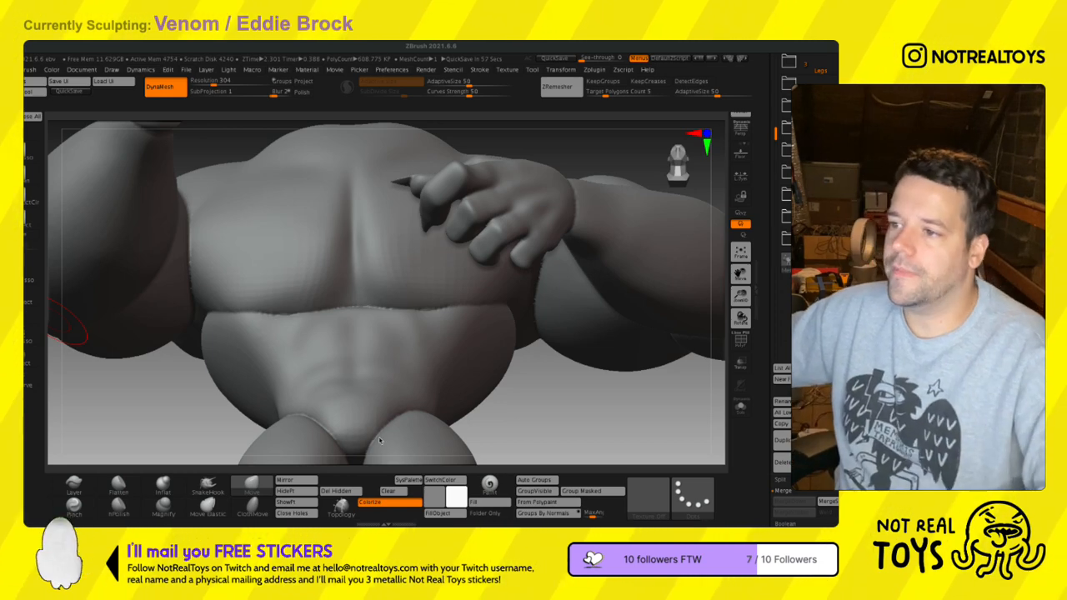
key(ctrl)
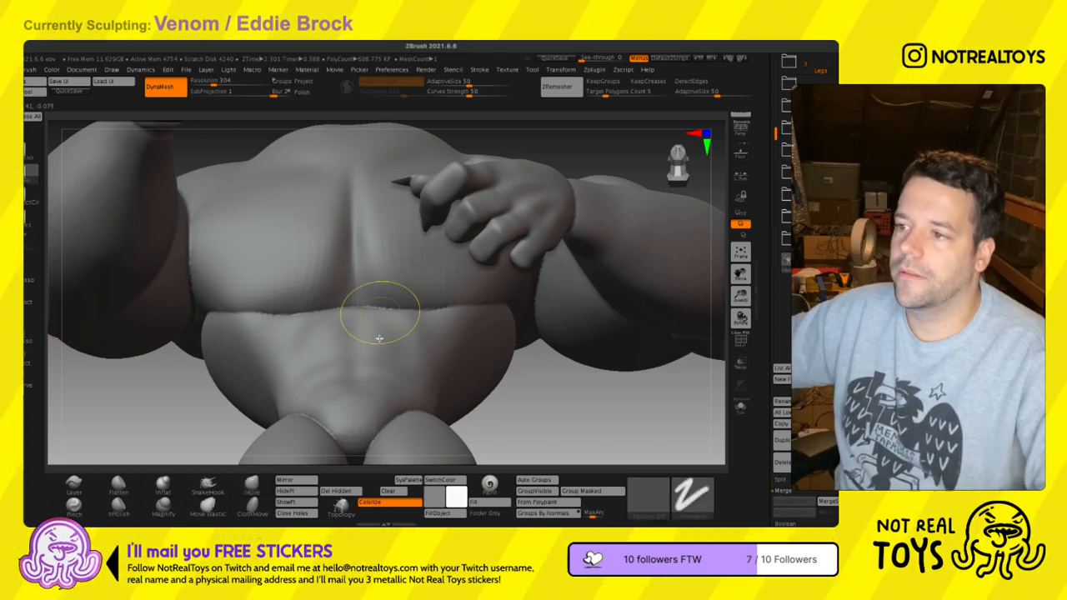
key(ctrl+z)
- Inspect the body's wireframe and polygroups and turn DynaMesh off
key(shift+f)
right_drag(464, 231, 442, 246)
key(shift+f)
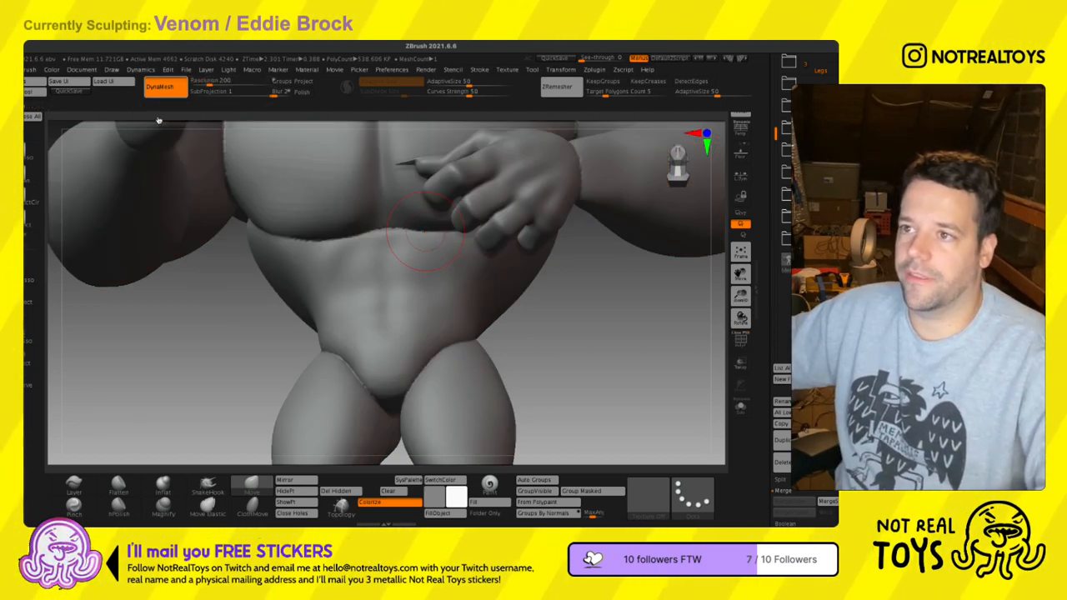
click(160, 87)
key(shift+f)
right_drag(470, 271, 300, 346)
key(shift+f)
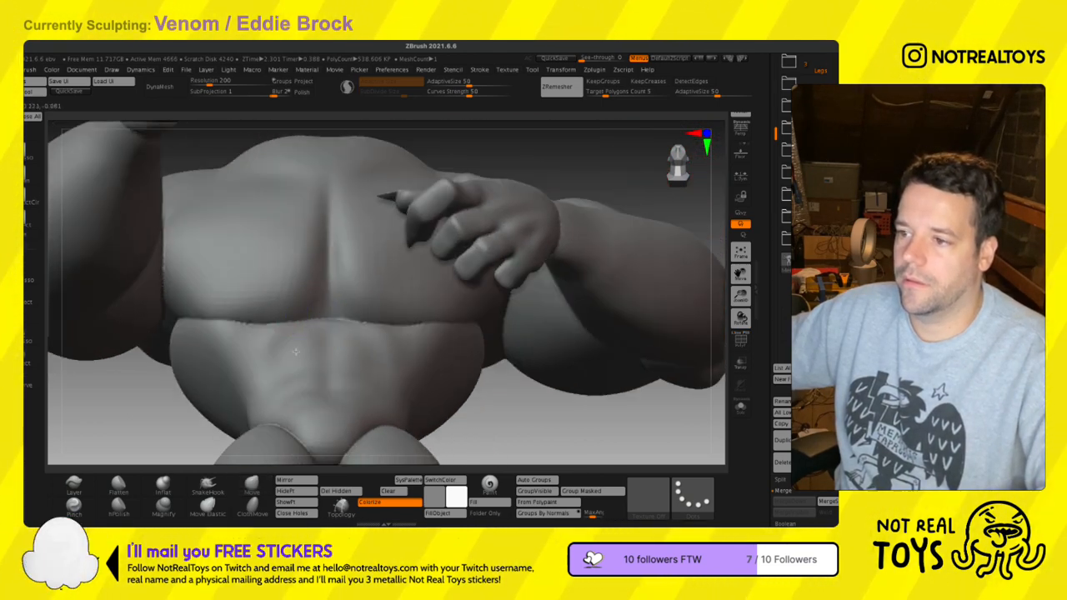
- Smooth the jagged seam between the chest and the upper arm near the armpit
right_drag(252, 293, 267, 309)
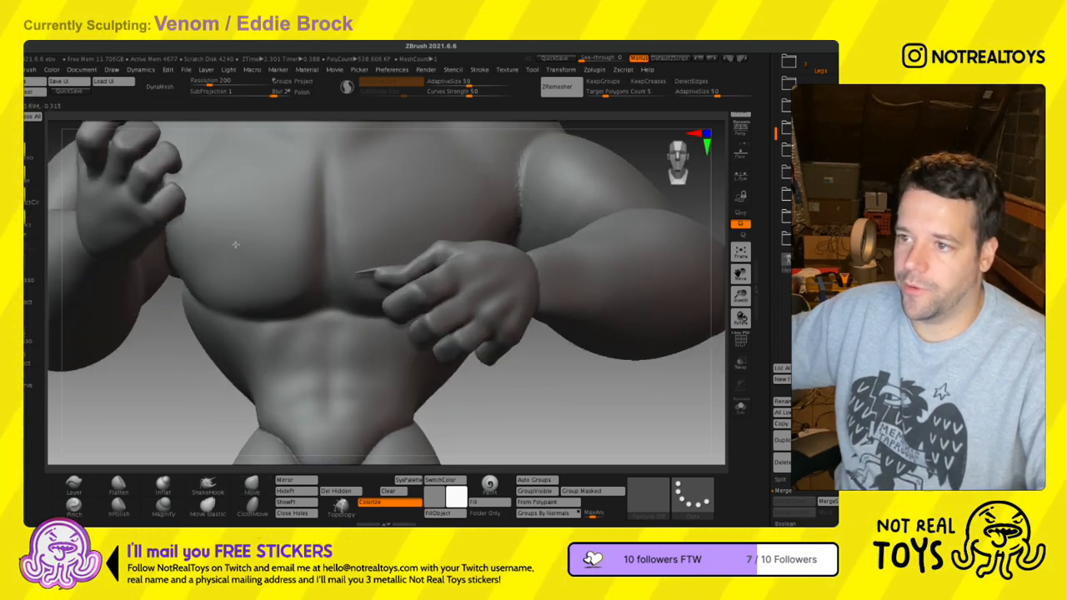
right_drag(250, 231, 386, 239)
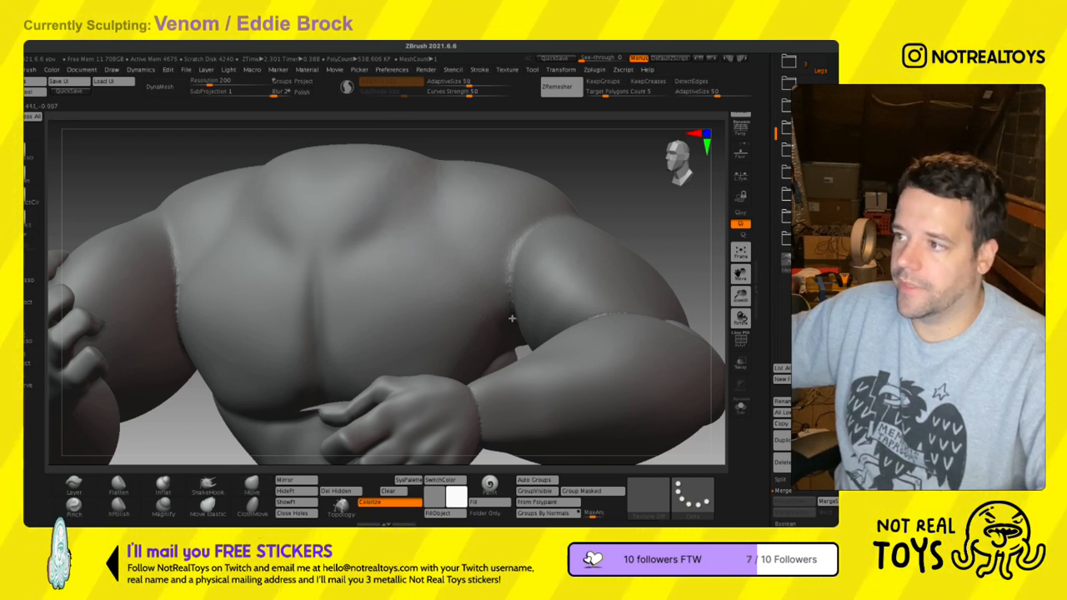
right_drag(513, 302, 558, 307)
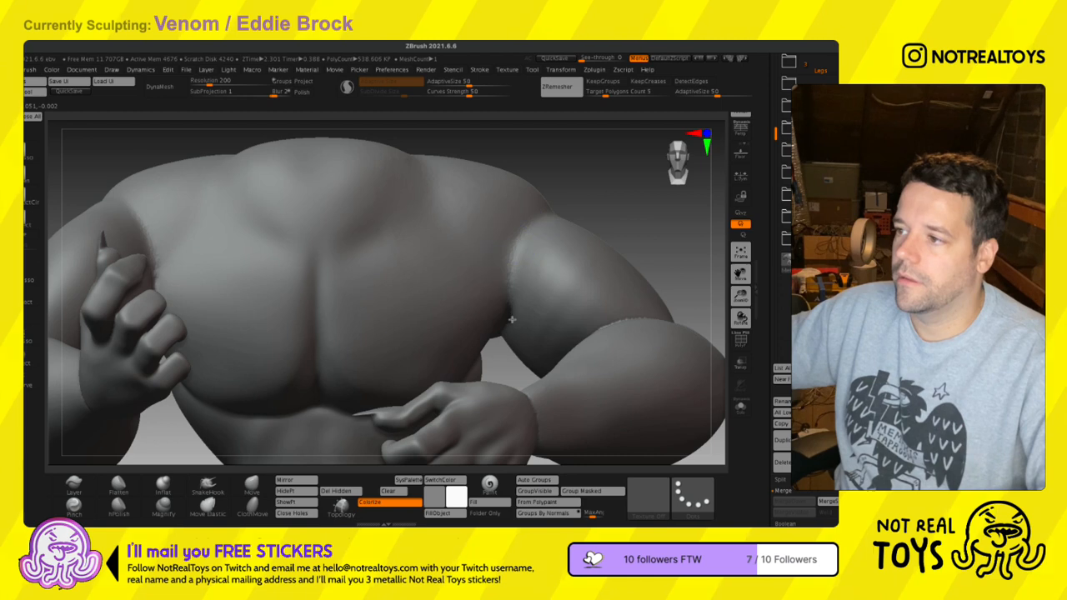
mouse_move(177, 218)
right_down()
mouse_move(248, 260)
mouse_move(238, 278)
right_up()
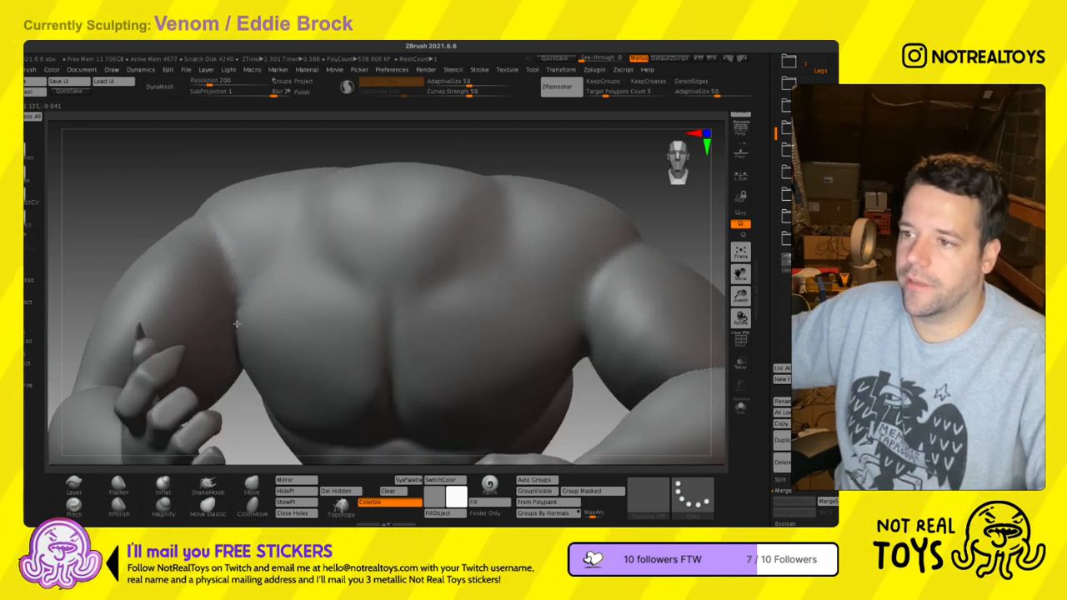
shift+drag(260, 289, 253, 287)
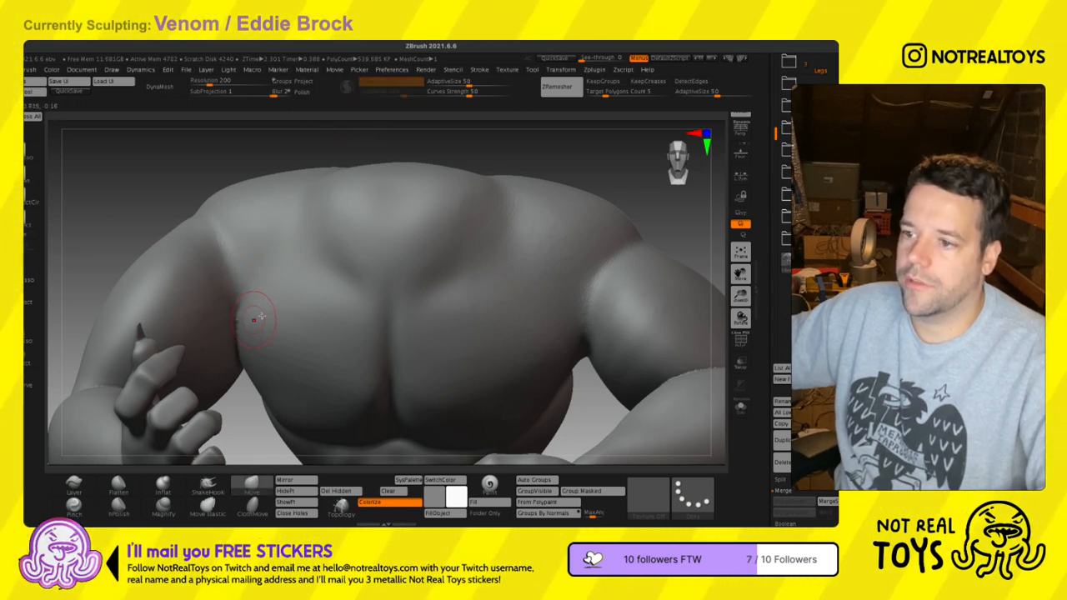
alt+right_drag(261, 317, 303, 233)
- Smooth the arm's seams around the elbow and the crease between the upper arm and shoulder
right_drag(164, 321, 292, 334)
alt+right_drag(158, 369, 326, 291)
shift+drag(326, 291, 360, 372)
right_drag(351, 335, 472, 334)
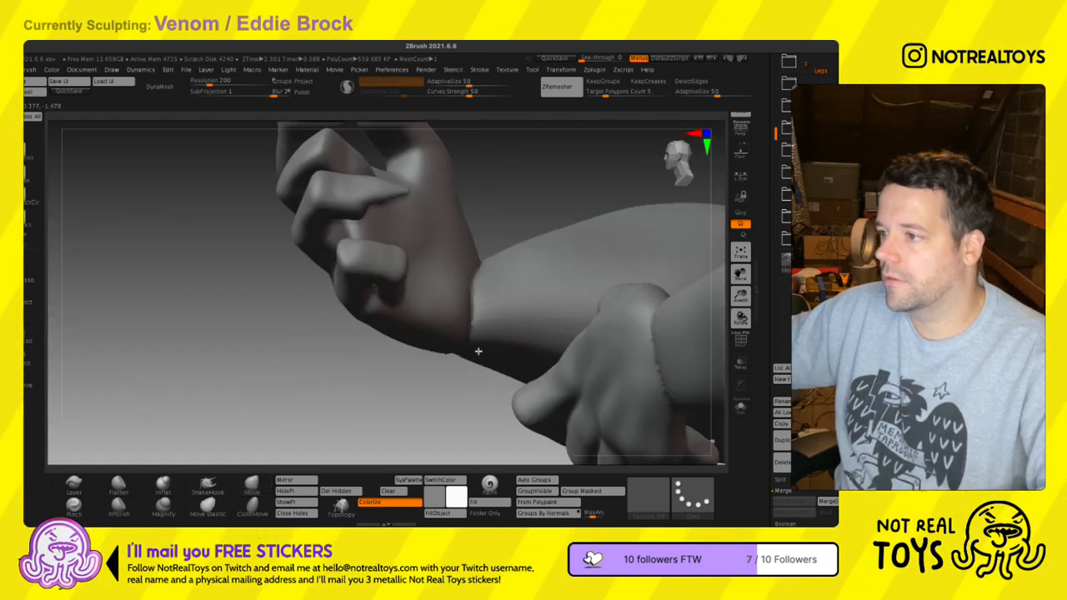
right_drag(476, 275, 513, 258)
right_drag(440, 410, 393, 402)
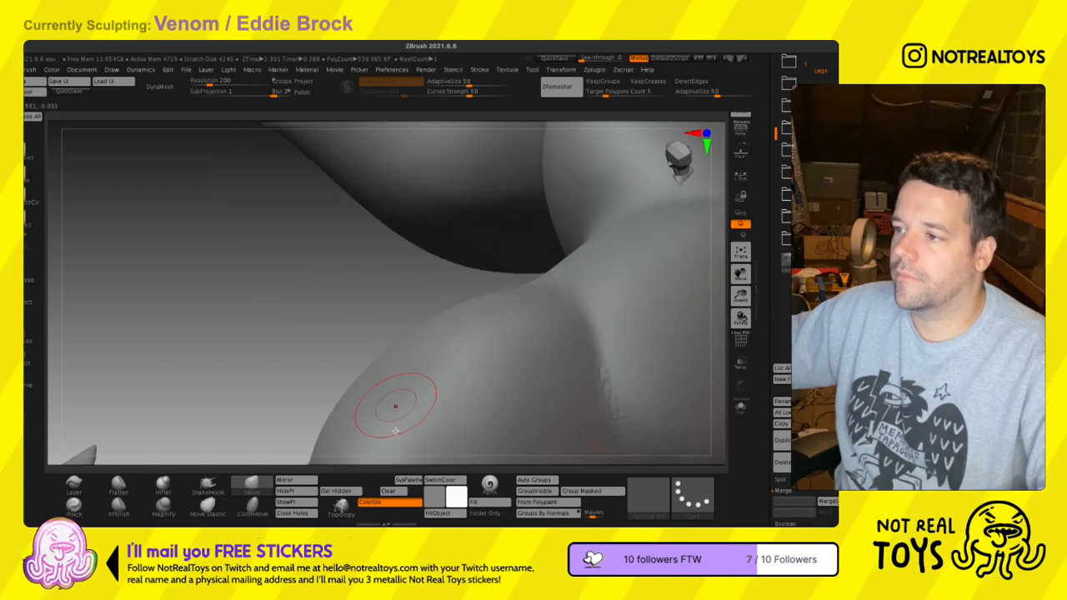
right_drag(453, 276, 542, 280)
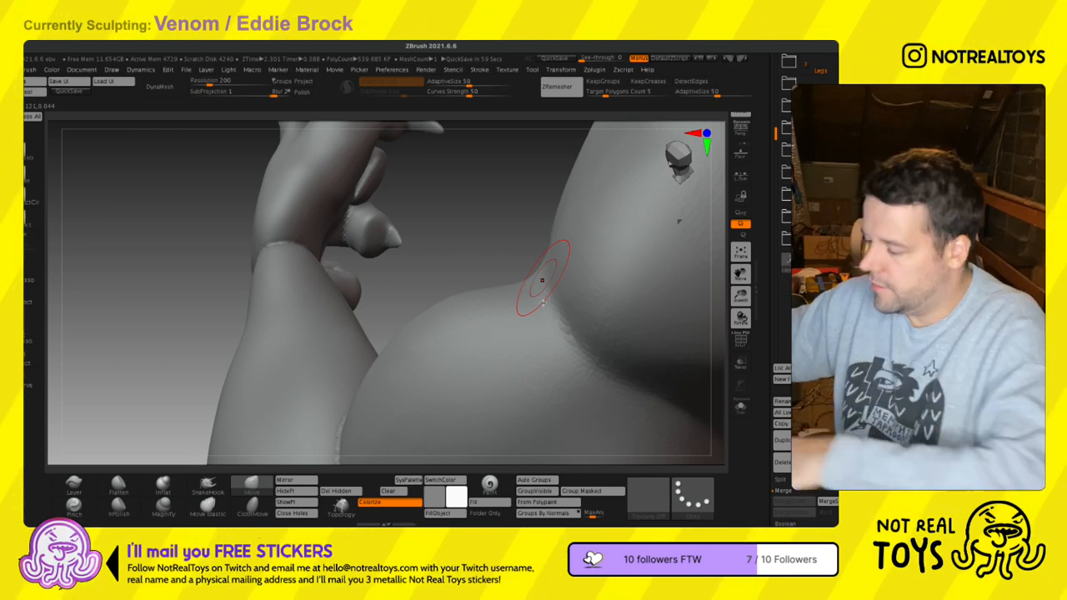
- Smooth the seam where the hand joins the forearm at the wrist
mouse_move(316, 218)
right_down()
mouse_move(314, 238)
mouse_move(356, 233)
right_up()
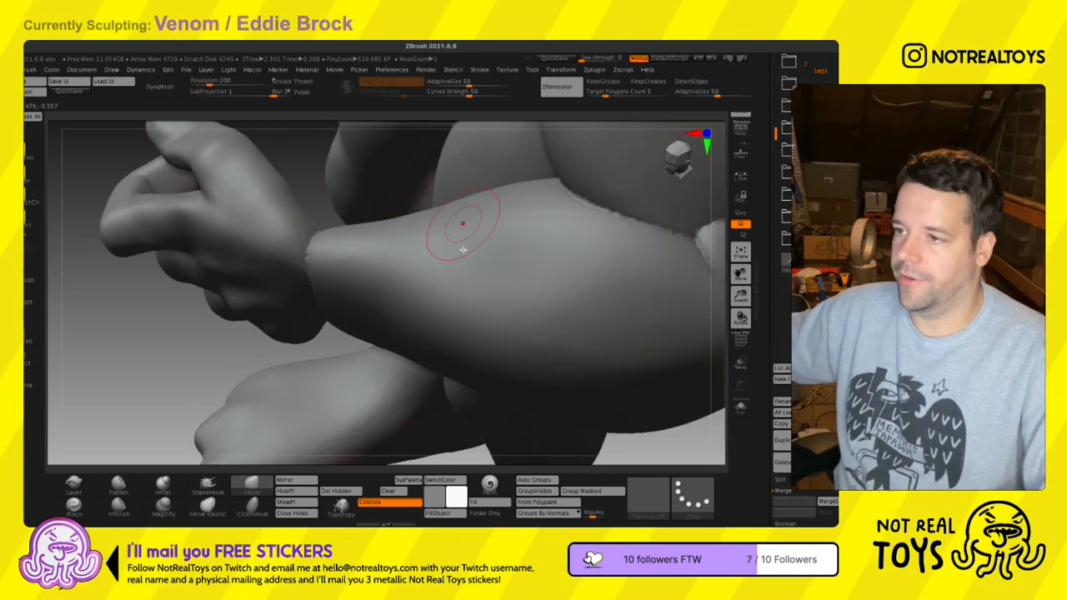
right_drag(319, 272, 330, 341)
mouse_move(322, 386)
right_down()
mouse_move(386, 322)
mouse_move(409, 370)
mouse_move(367, 350)
right_up()
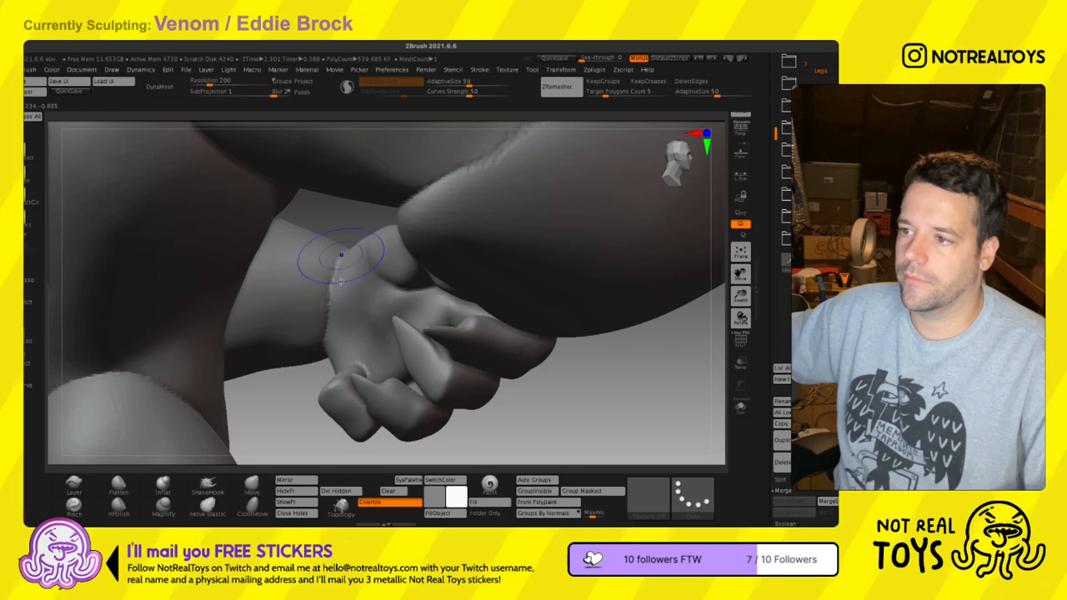
mouse_move(345, 292)
right_down()
mouse_move(341, 353)
mouse_move(346, 292)
right_up()
- Smooth the seams where the thighs meet the pelvis, adjusting the brush size for the hip creases
ctrl+right_drag(353, 194, 353, 275)
alt+right_drag(334, 416, 357, 267)
ctrl+right_drag(323, 376, 305, 291)
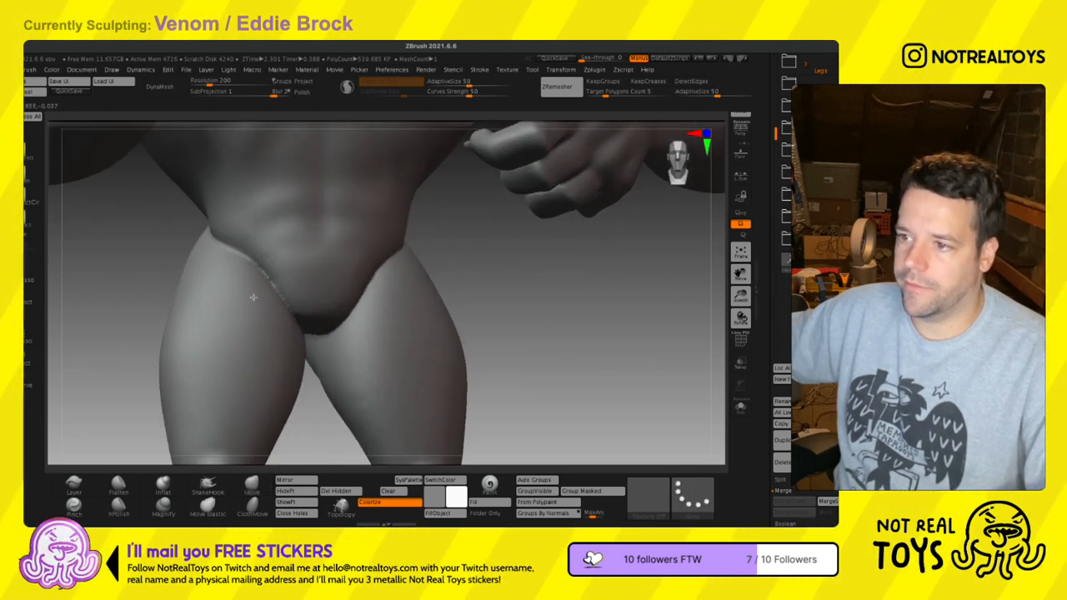
shift+drag(237, 278, 291, 339)
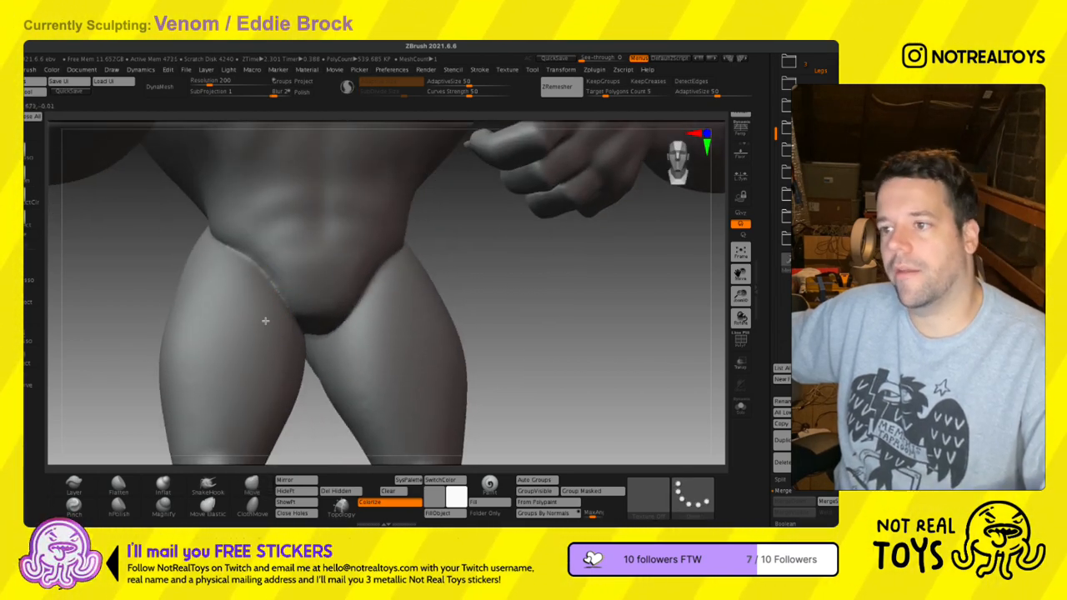
shift+drag(242, 298, 265, 309)
key(1)
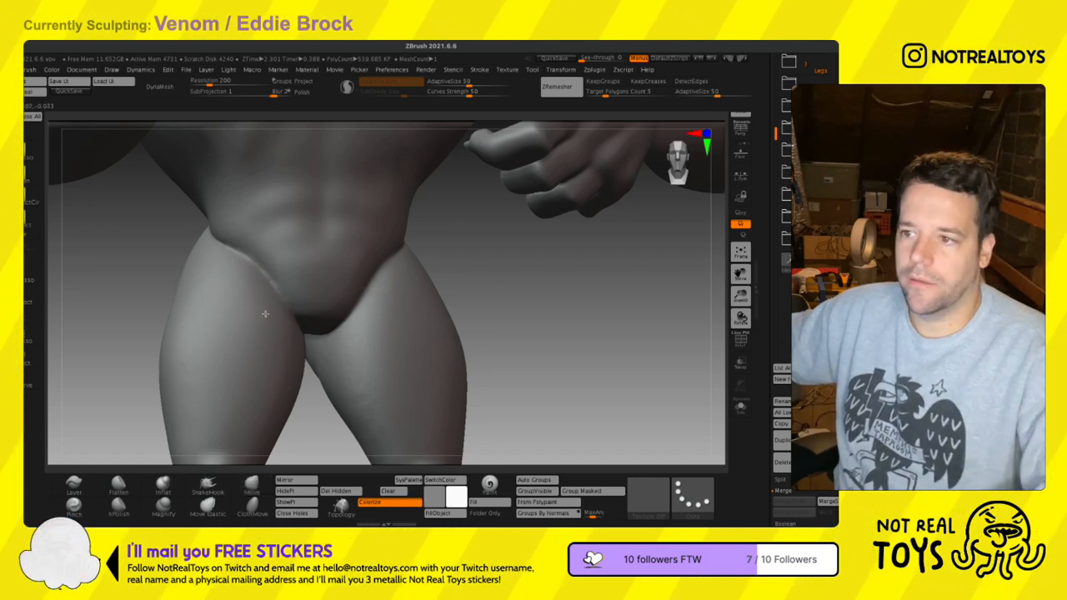
key(s)
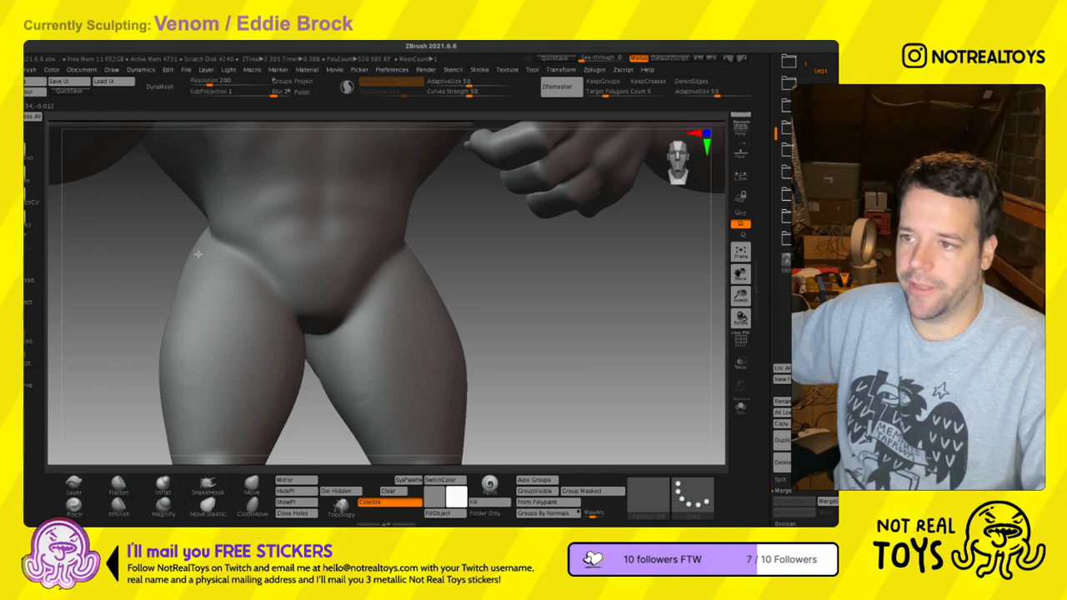
right_drag(303, 338, 334, 353)
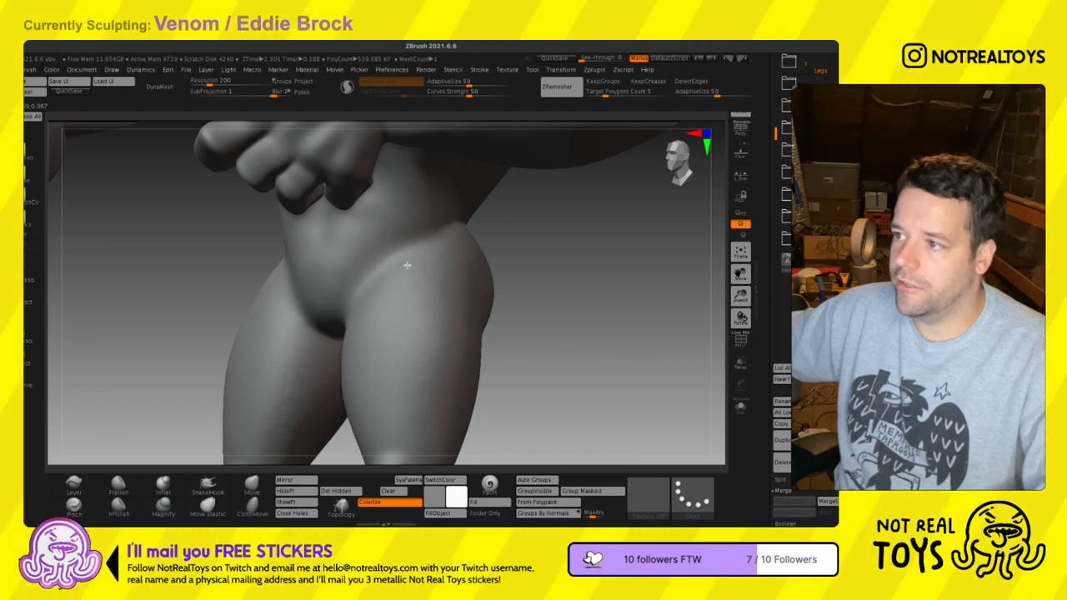
- Turn on Sculptris Pro and pick the ClayBuildup brush for working on the figure's buttocks from behind
right_drag(561, 273, 460, 256)
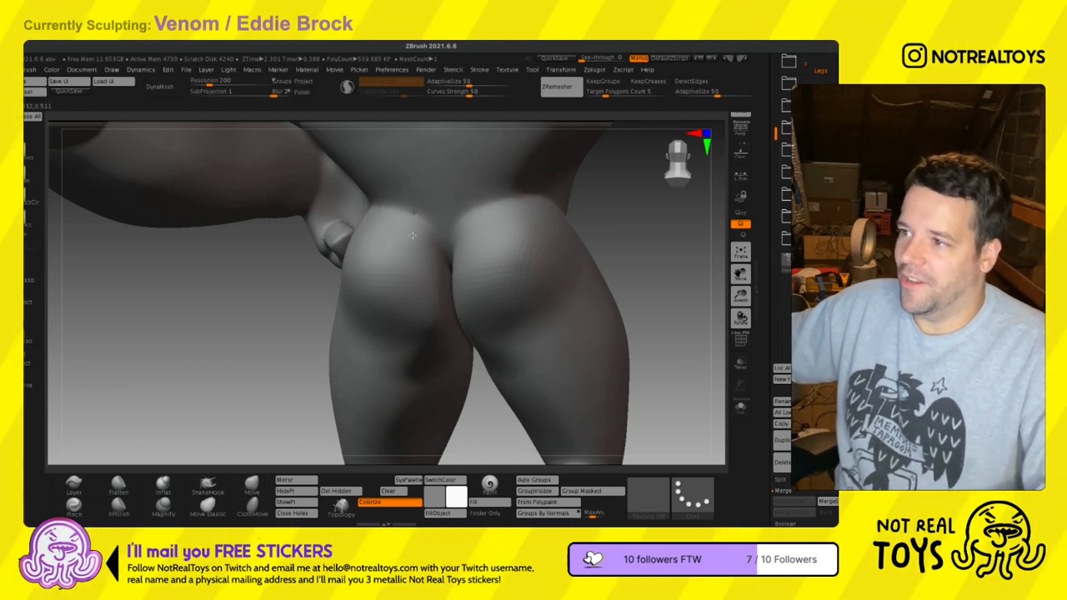
key(b)
key(m)
key(v)
shift+right_drag(447, 280, 492, 274)
key(b)
key(c)
key(b)
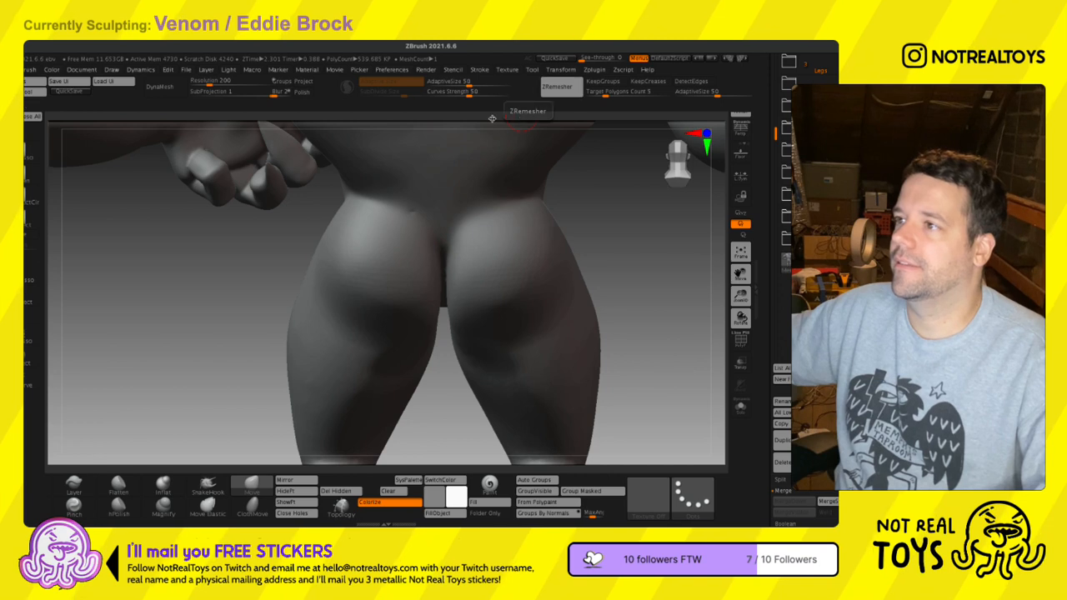
click(347, 86)
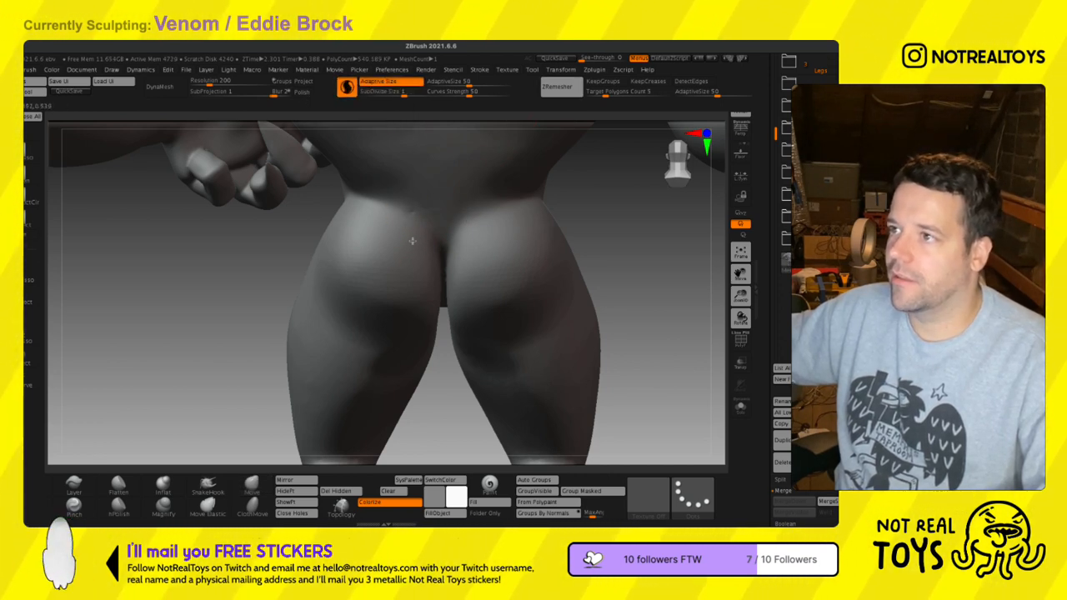
- Blend the seam between the lower back and the buttocks with ClayBuildup, and turn off Sculptris Pro
key(b)
key(m)
key(v)
key(b)
key(c)
key(b)
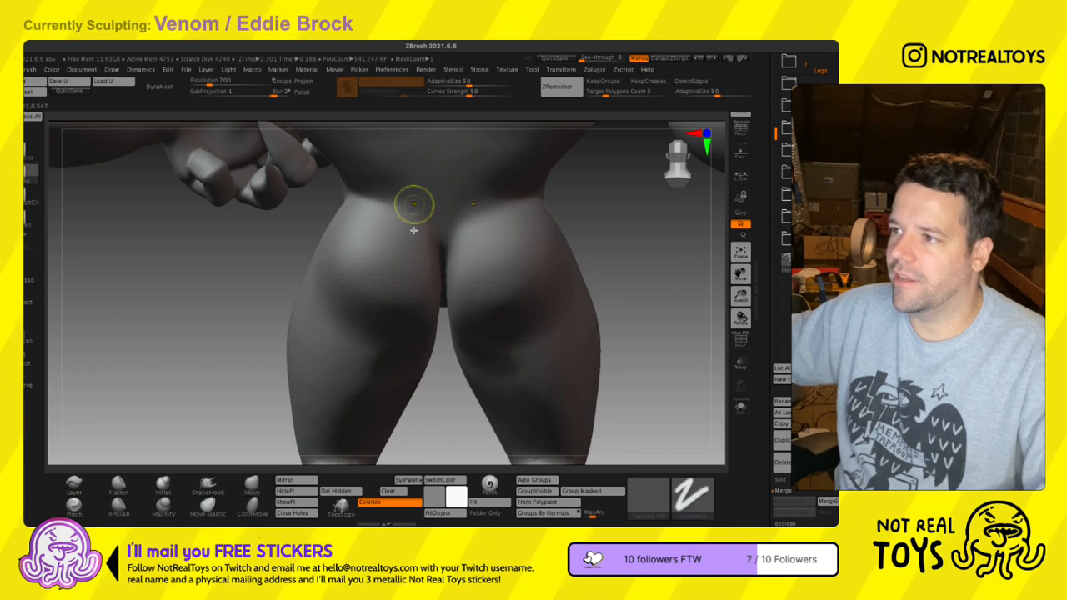
ctrl+right_drag(418, 230, 439, 350)
ctrl+right_drag(402, 159, 412, 245)
drag(412, 245, 409, 245)
mouse_move(407, 237)
ctrl+right_down()
mouse_move(393, 195)
mouse_move(399, 125)
ctrl+right_up()
key(b)
key(m)
key(v)
key(b)
key(c)
key(b)
click(348, 88)
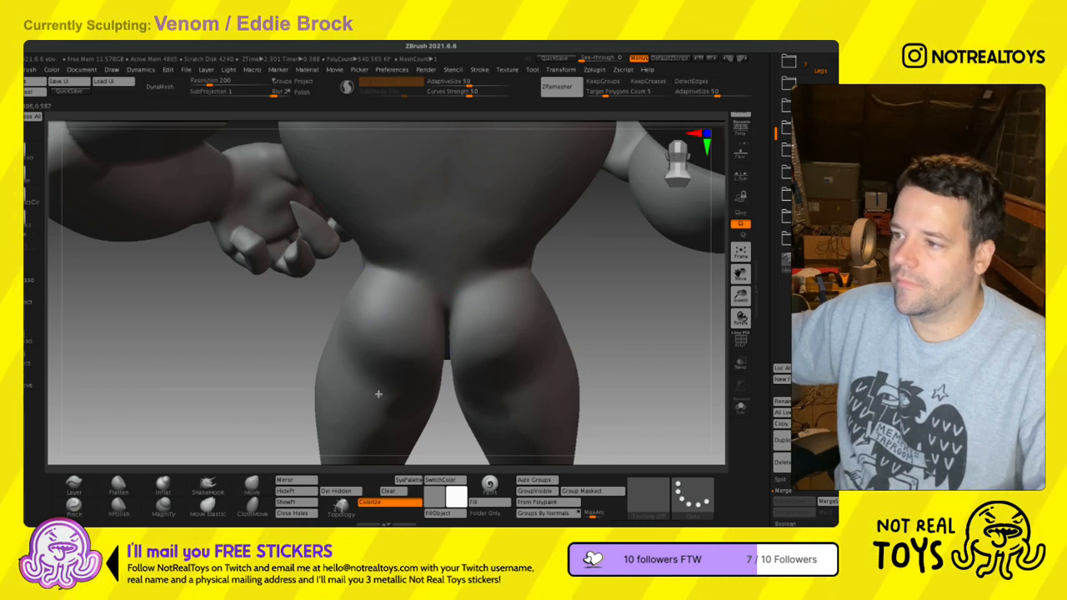
- Reshape the buttocks and upper thighs with the Move brush, adjusting the brush size and checking from several angles
key(b)
key(m)
key(v)
alt+right_drag(477, 377, 480, 260)
mouse_move(486, 339)
right_down()
mouse_move(495, 345)
mouse_move(472, 337)
right_up()
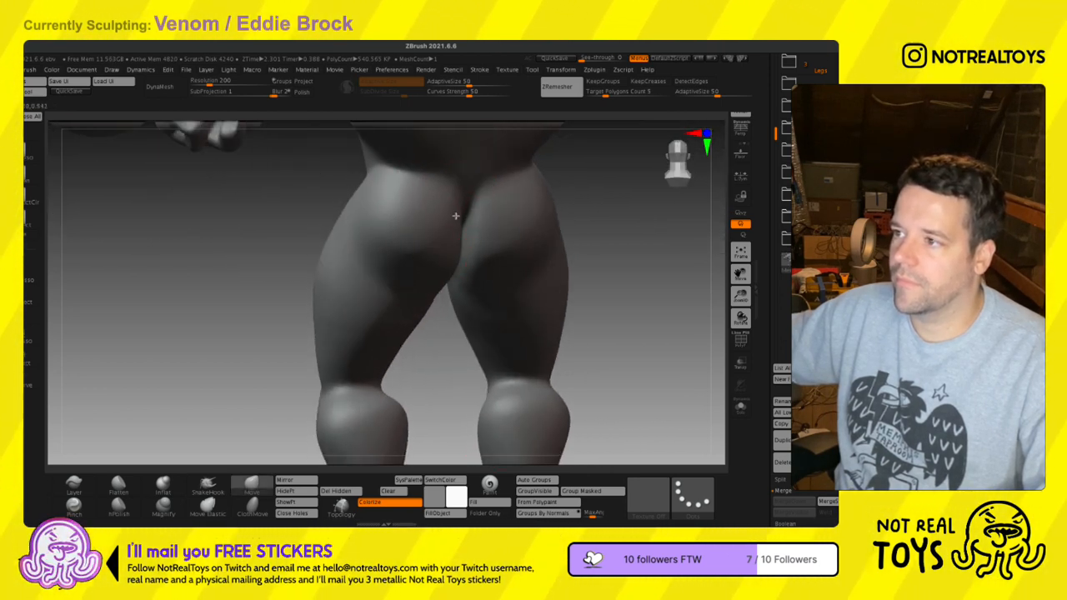
key(s)
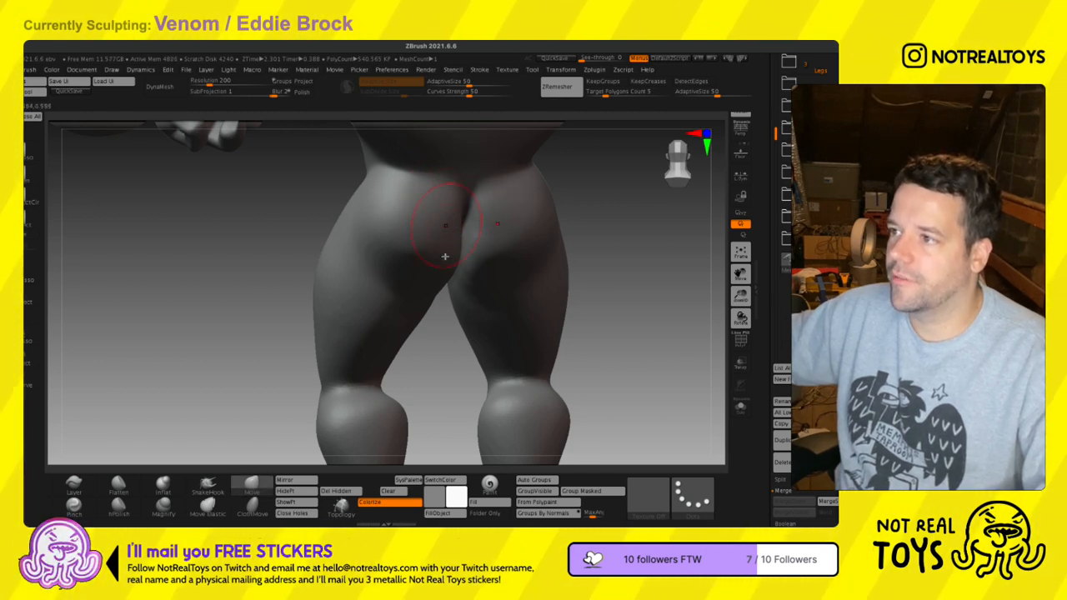
right_drag(453, 259, 444, 230)
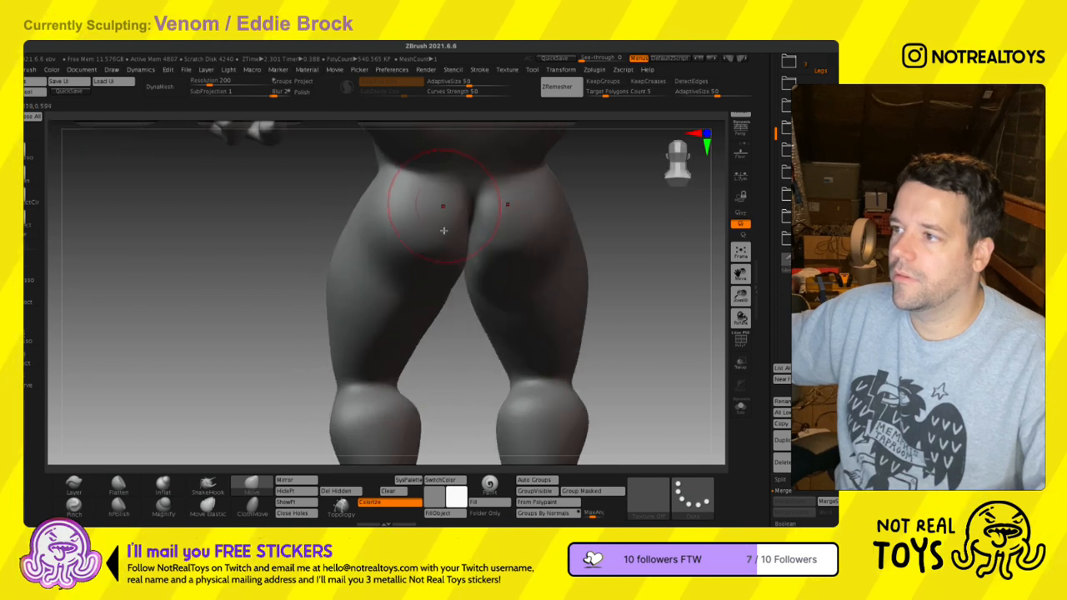
right_drag(449, 285, 427, 267)
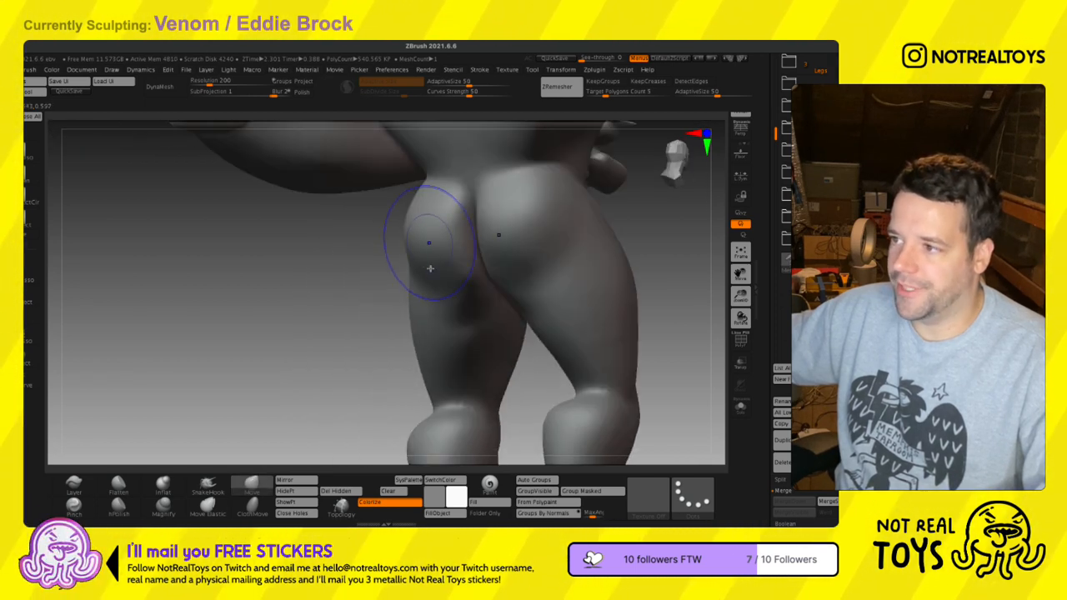
mouse_move(436, 260)
mouse_down()
mouse_move(422, 288)
mouse_move(442, 262)
mouse_up()
mouse_move(413, 320)
right_down()
mouse_move(467, 378)
mouse_move(456, 238)
mouse_move(493, 271)
mouse_move(457, 290)
mouse_move(456, 331)
right_up()
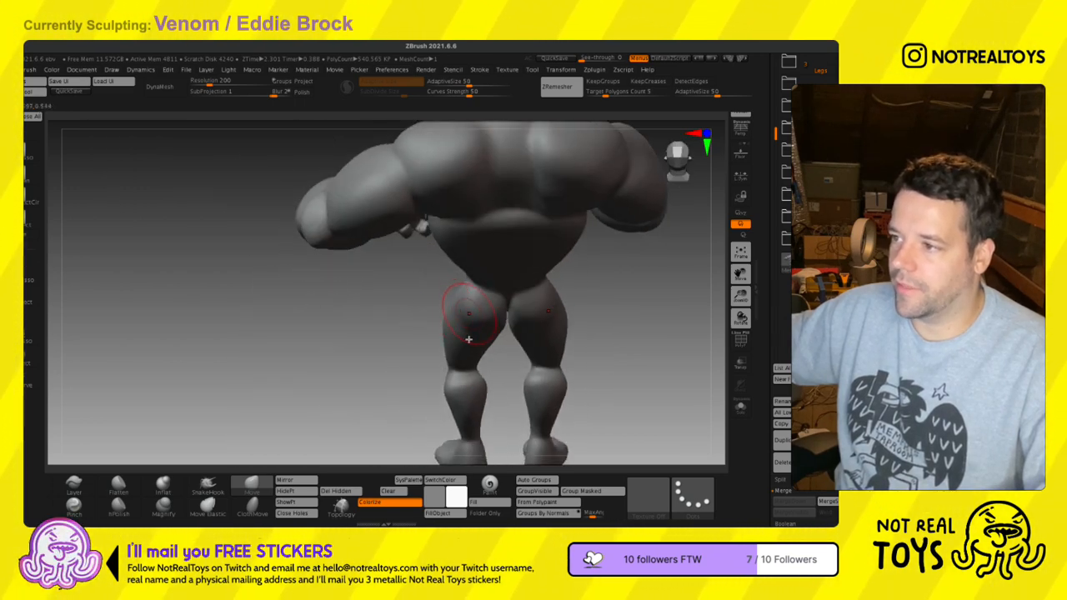
right_drag(473, 346, 473, 294)
right_drag(483, 357, 521, 353)
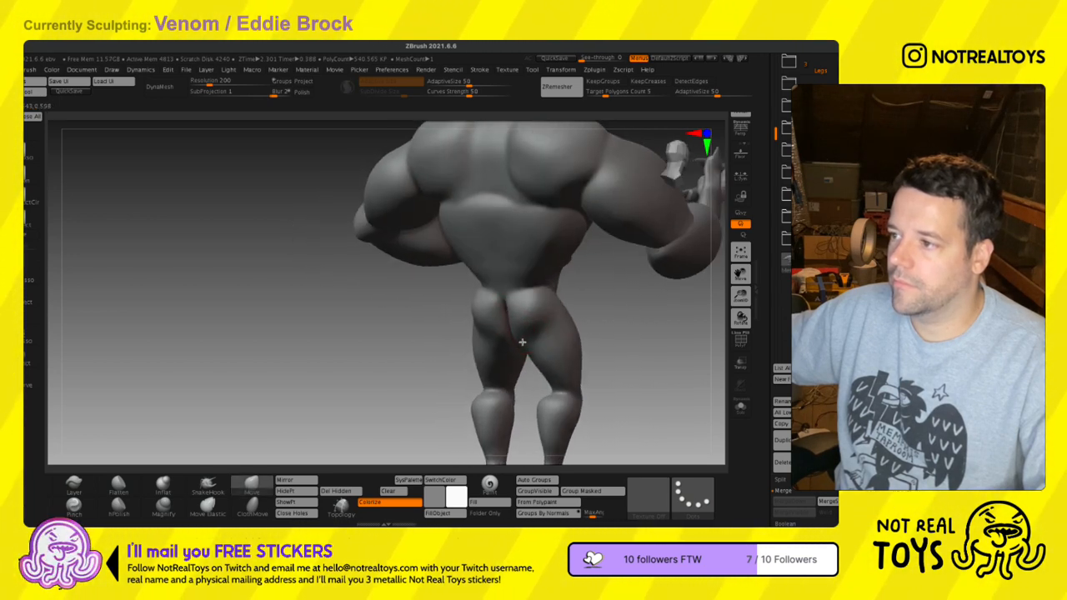
right_drag(489, 359, 496, 331)
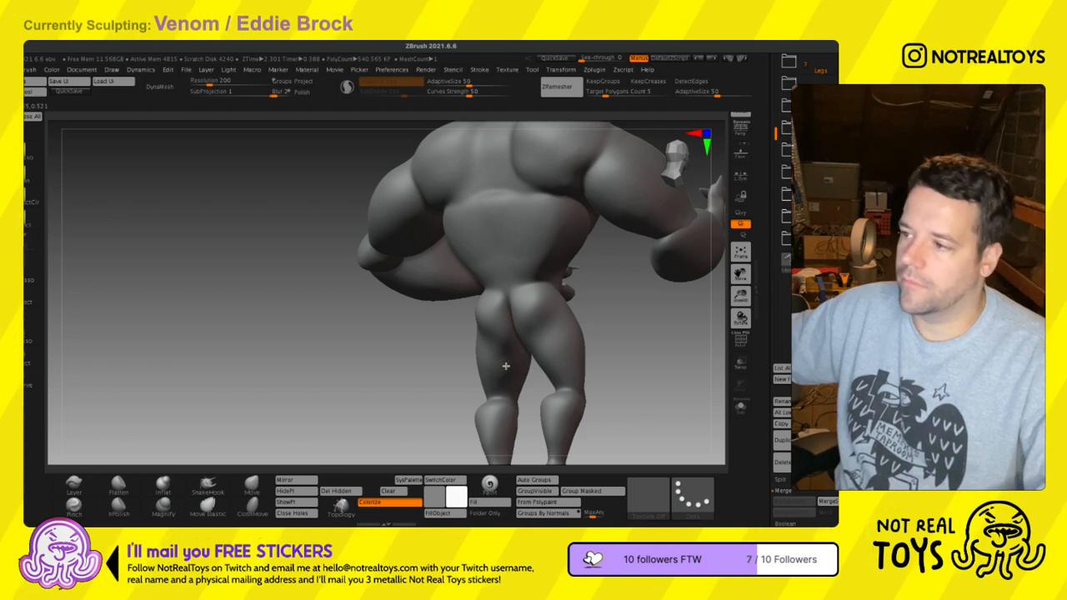
- Refine the elbow's shape and smooth the crease where the forearm meets the upper arm
mouse_move(502, 377)
right_down()
mouse_move(517, 230)
mouse_move(488, 317)
mouse_move(444, 277)
right_up()
right_drag(521, 258, 258, 309)
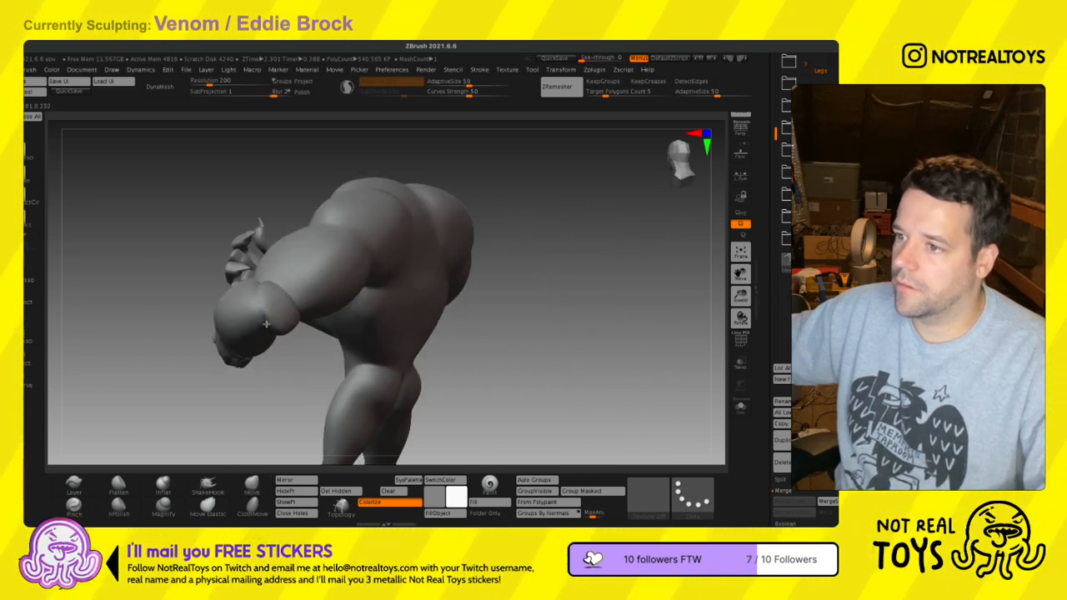
right_drag(266, 324, 291, 335)
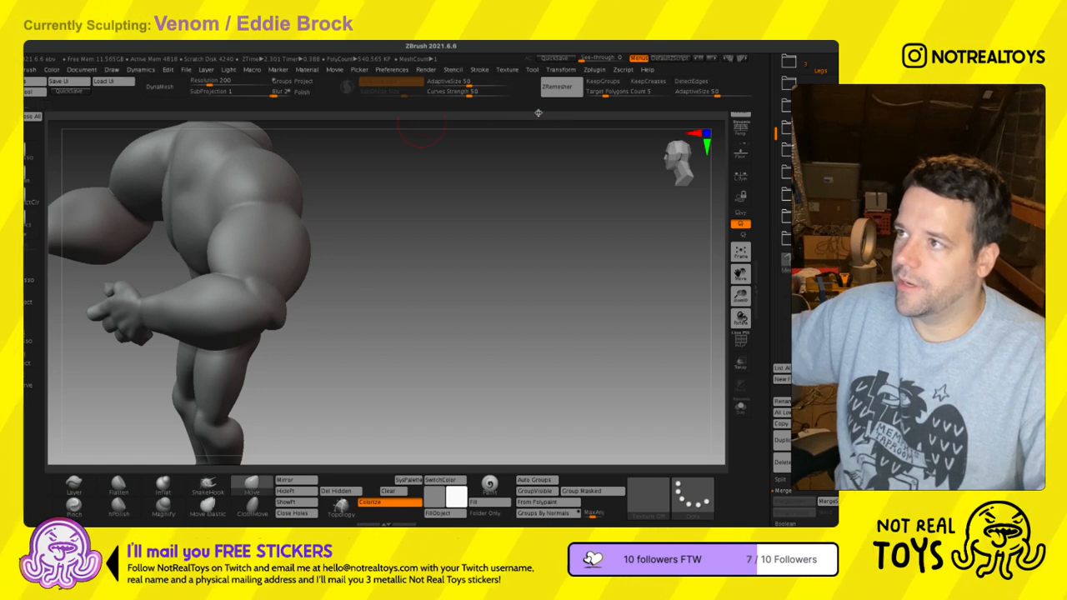
ctrl+right_drag(239, 253, 272, 360)
key(s)
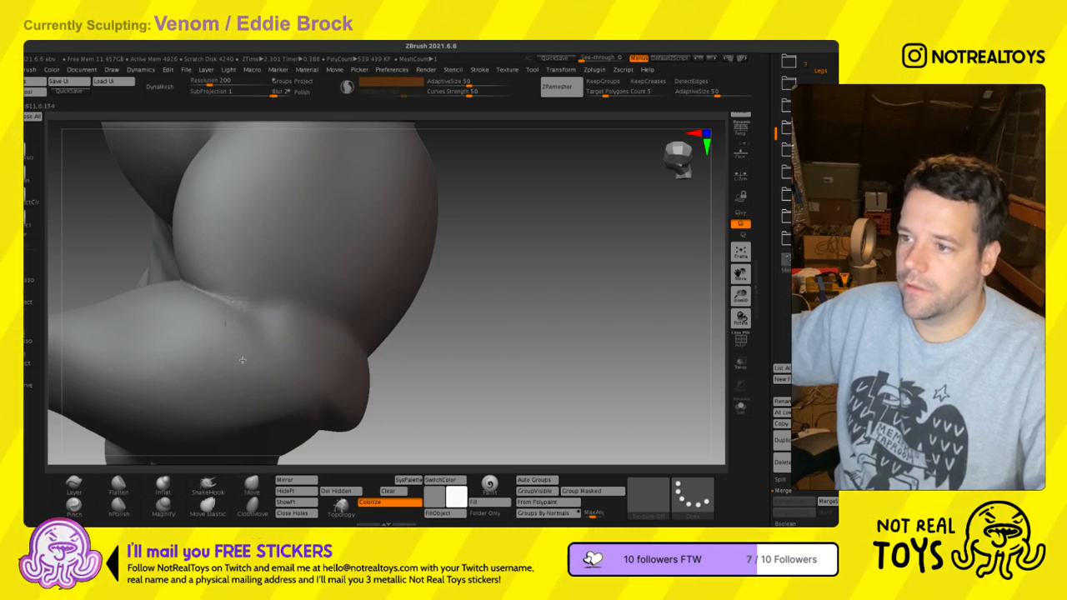
mouse_move(304, 418)
right_down()
mouse_move(281, 360)
mouse_move(370, 453)
mouse_move(390, 323)
right_up()
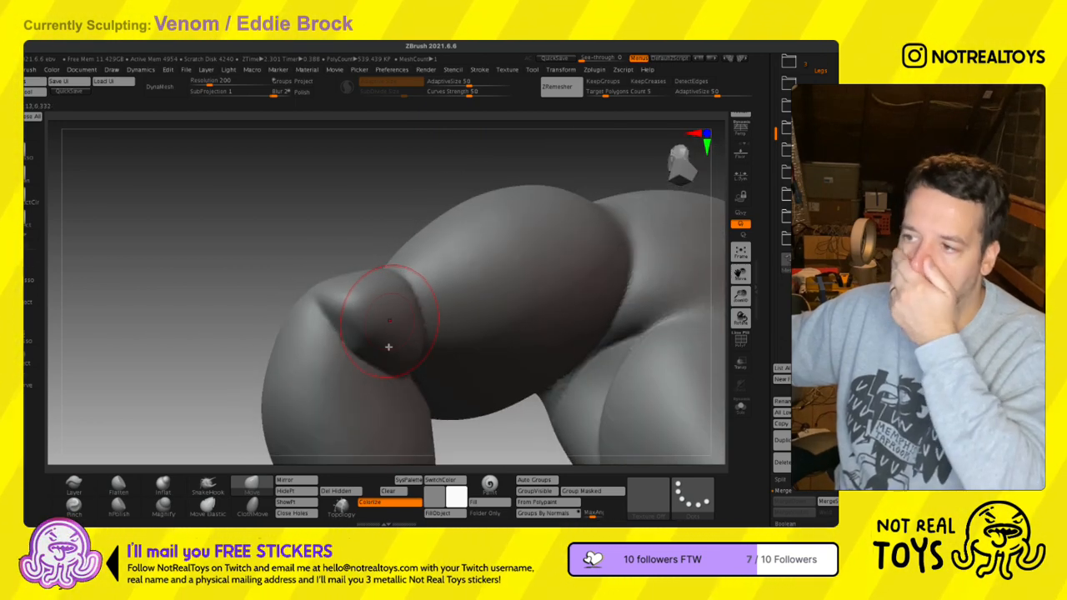
shift+drag(400, 322, 412, 324)
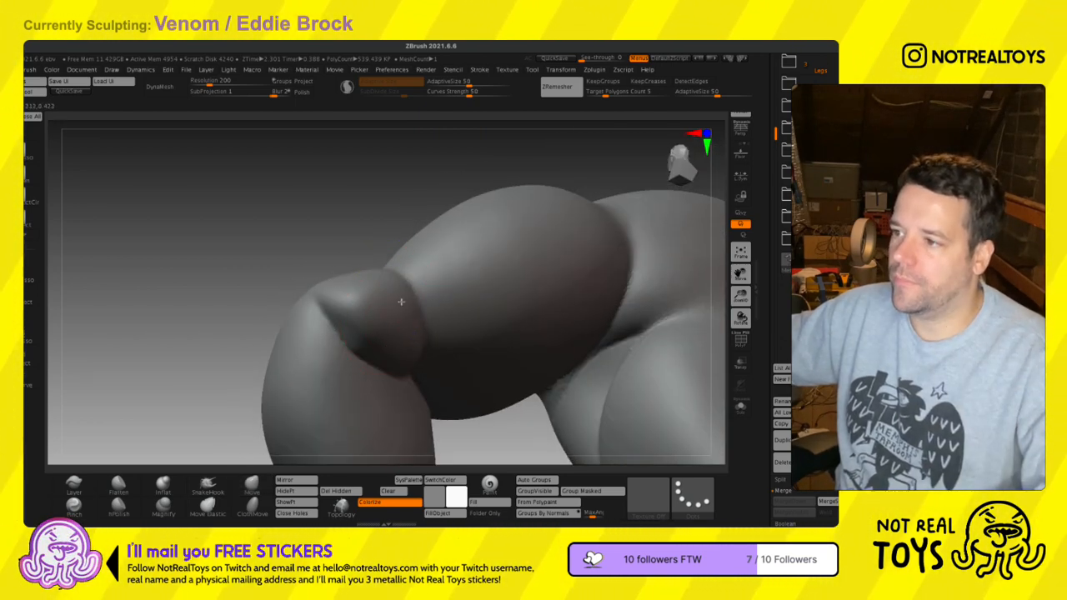
key(space)
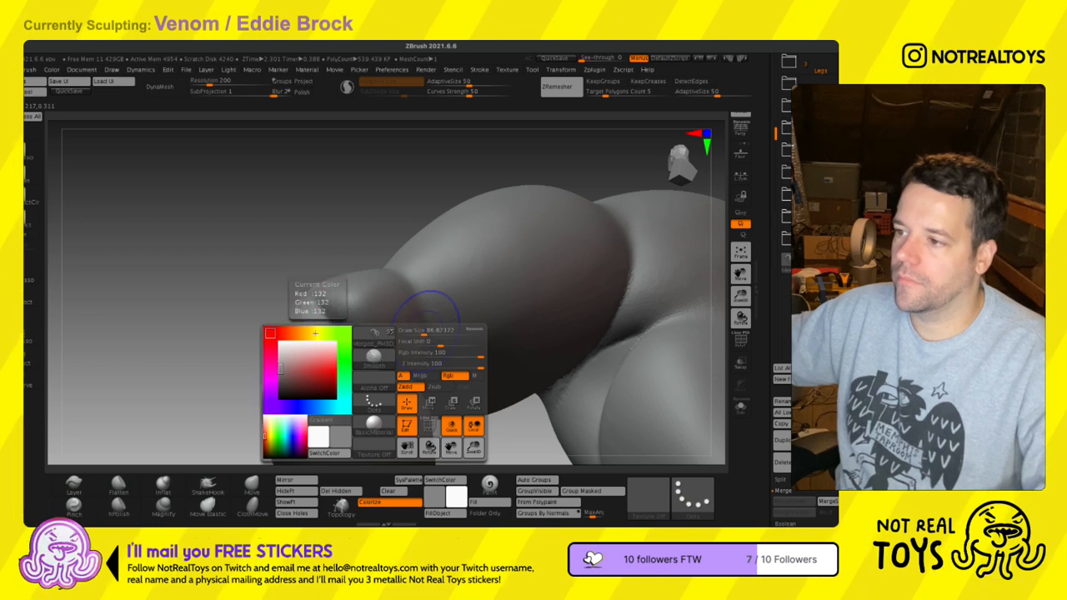
- Turn on Sculptris Pro for reworking the back of the elbow
right_drag(420, 381, 447, 386)
alt+right_drag(543, 214, 443, 300)
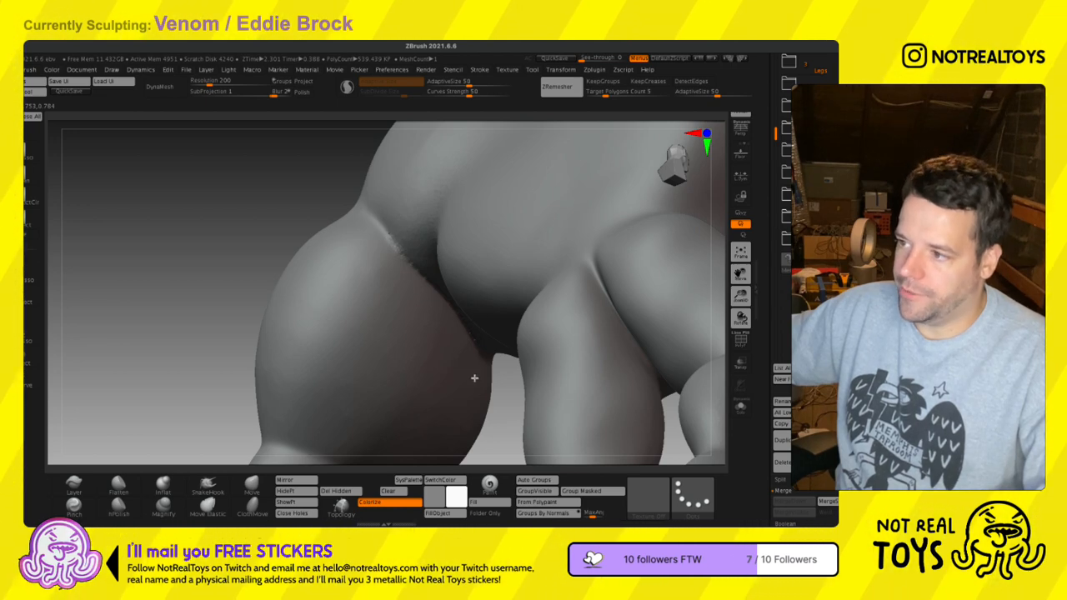
mouse_move(467, 353)
right_down()
mouse_move(486, 381)
mouse_move(433, 331)
mouse_move(477, 359)
mouse_move(374, 289)
mouse_move(303, 317)
mouse_move(404, 279)
mouse_move(285, 274)
mouse_move(274, 298)
mouse_move(300, 317)
mouse_move(258, 330)
right_up()
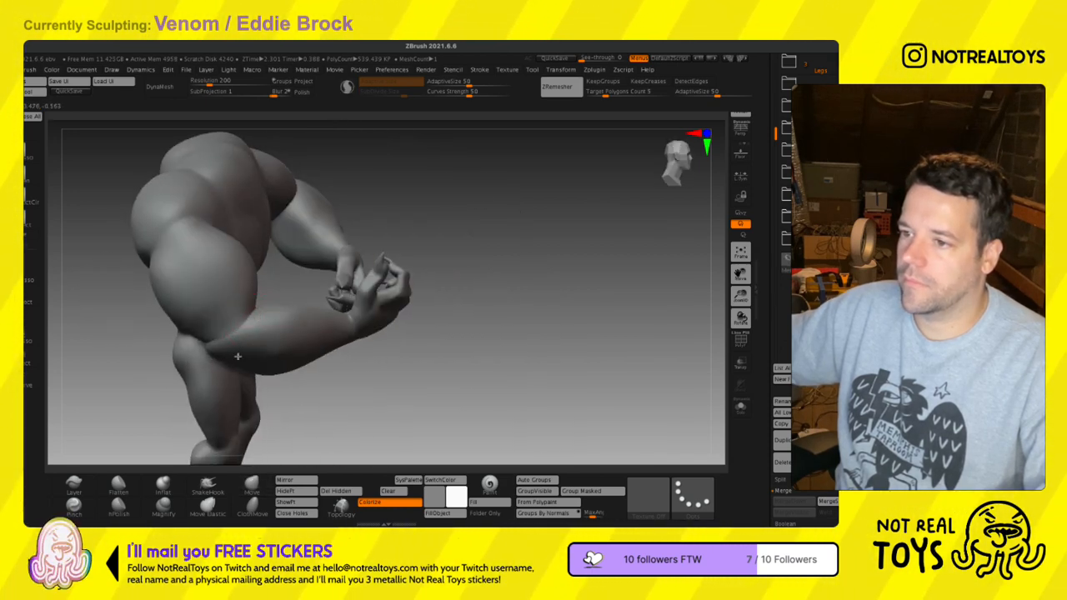
mouse_move(218, 362)
right_down()
mouse_move(239, 345)
mouse_move(205, 345)
mouse_move(212, 440)
mouse_move(260, 408)
right_up()
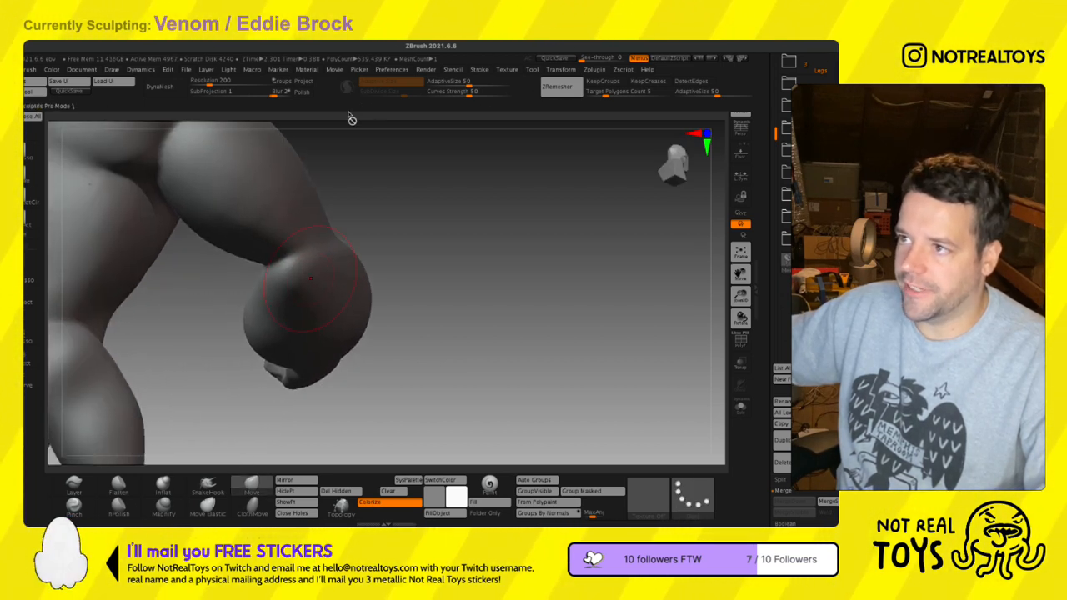
click(347, 89)
right_drag(343, 294, 293, 306)
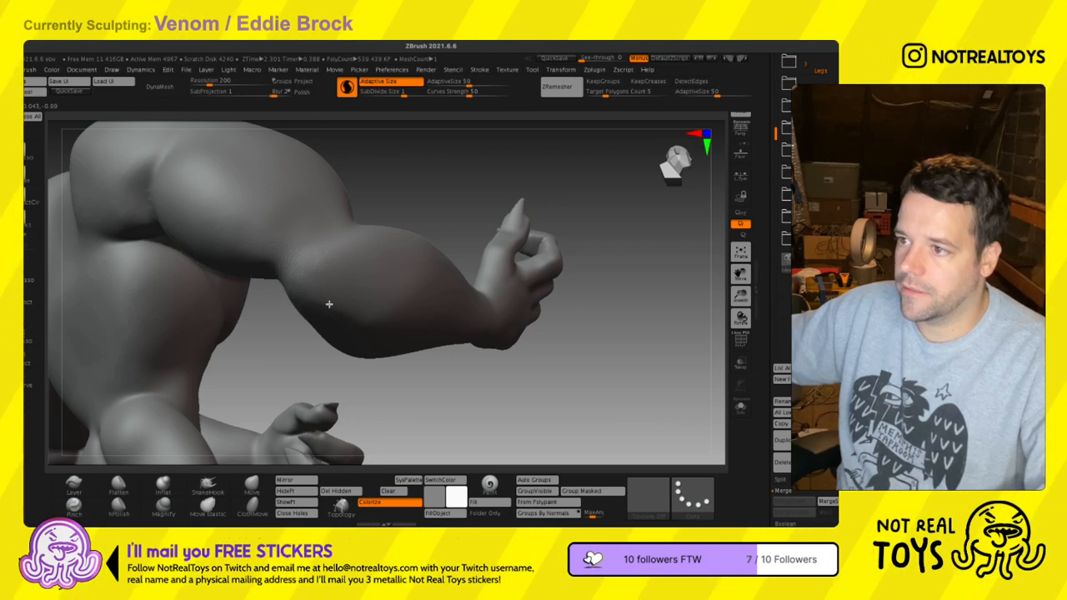
- Blend the elbow into the forearm and upper arm with ClayBuildup and Move, and turn off Sculptris Pro
key(b)
key(m)
key(v)
mouse_move(342, 351)
right_down()
mouse_move(345, 310)
mouse_move(272, 351)
mouse_move(308, 338)
mouse_move(353, 367)
mouse_move(351, 331)
mouse_move(301, 318)
mouse_move(283, 296)
mouse_move(266, 300)
right_up()
key(b)
key(c)
key(b)
key(b)
key(m)
key(v)
key(b)
key(c)
key(b)
click(348, 90)
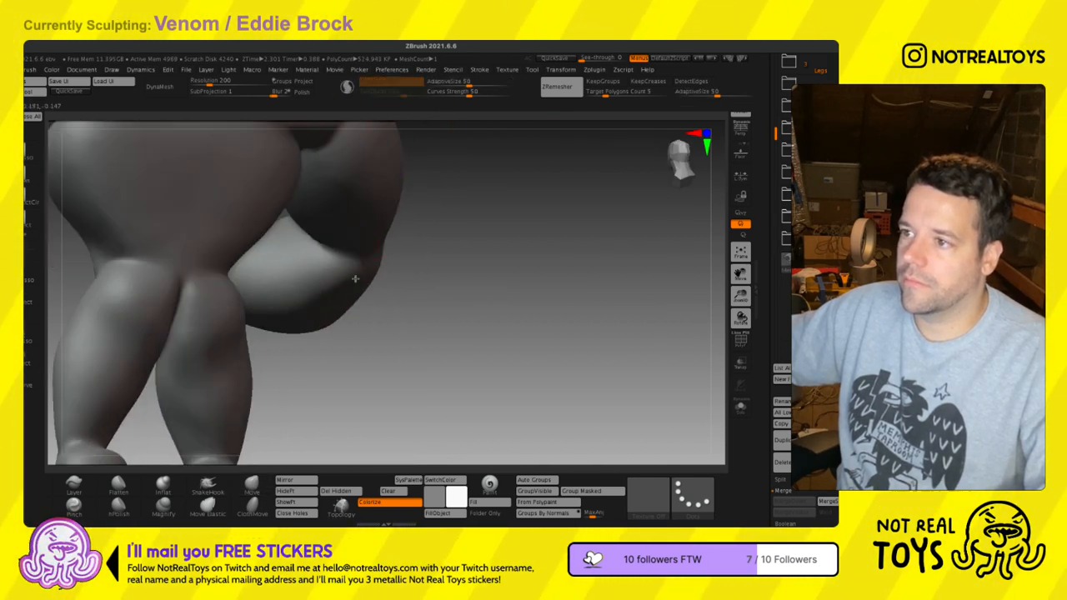
- Reshape the elbow, upper arm and shoulder masses with a resized Move brush
mouse_move(377, 314)
right_down()
mouse_move(381, 275)
mouse_move(433, 322)
mouse_move(442, 191)
mouse_move(438, 273)
mouse_move(461, 282)
right_up()
key(b)
key(m)
key(v)
key(s)
key(s)
ctrl+right_drag(388, 288, 394, 347)
right_drag(393, 347, 410, 342)
drag(372, 216, 352, 198)
mouse_move(348, 198)
right_down()
mouse_move(320, 179)
mouse_move(372, 305)
mouse_move(416, 288)
right_up()
drag(344, 322, 322, 300)
mouse_move(322, 300)
right_down()
mouse_move(289, 303)
mouse_move(337, 301)
right_up()
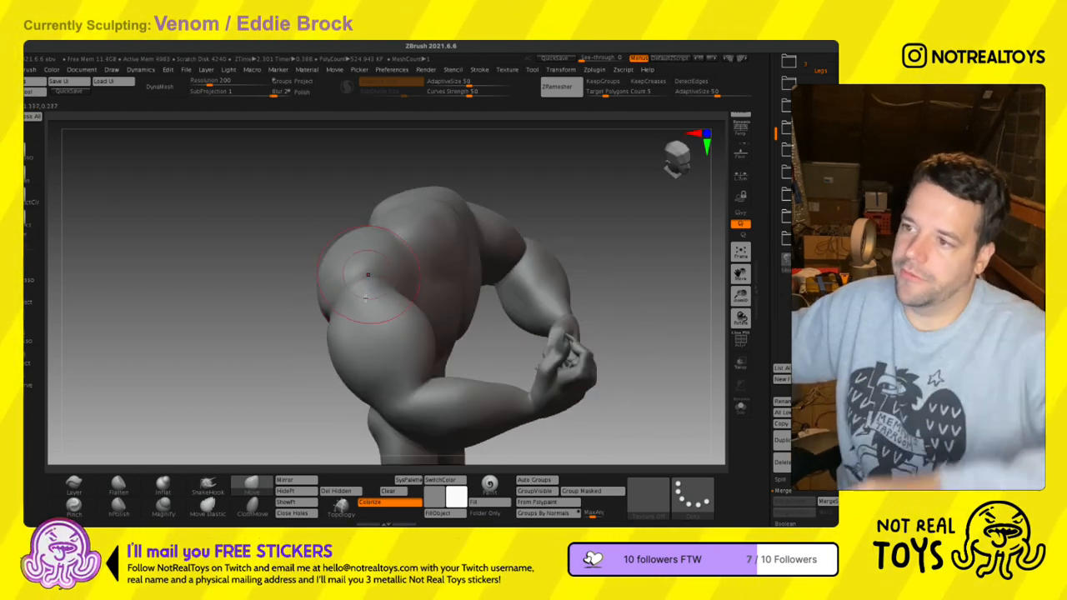
- Smooth the transition between the shoulder and the upper arm and bring the figure to a front view
shift+drag(336, 301, 330, 301)
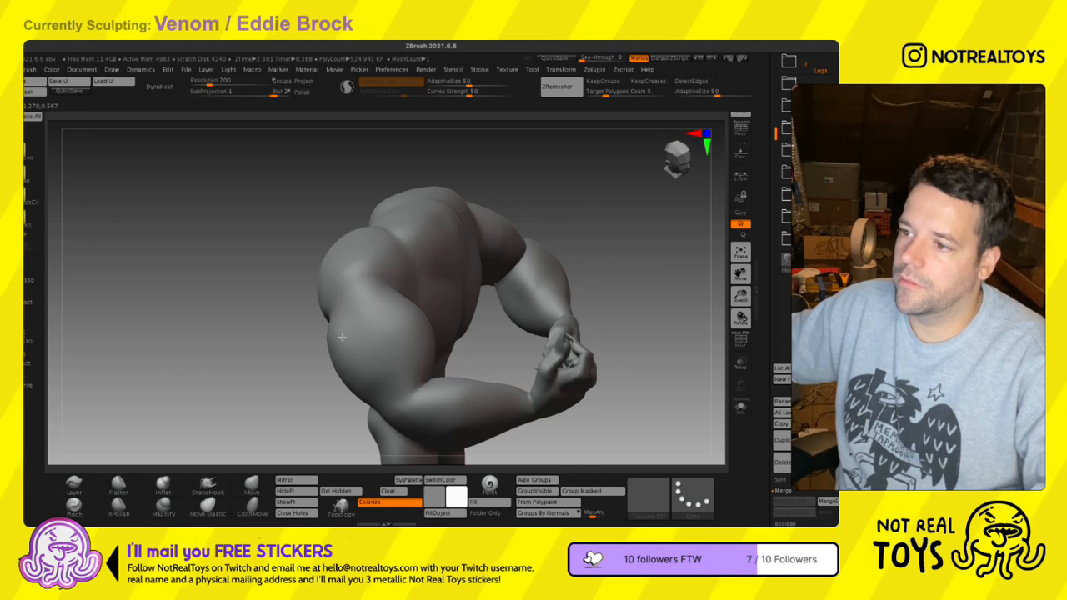
shift+drag(342, 348, 341, 340)
shift+drag(326, 291, 330, 314)
mouse_move(356, 304)
right_down()
mouse_move(380, 296)
mouse_move(357, 286)
right_up()
alt+right_drag(422, 263, 293, 195)
mouse_move(384, 286)
right_down()
mouse_move(394, 290)
mouse_move(319, 319)
mouse_move(343, 328)
mouse_move(351, 200)
right_up()
mouse_move(360, 321)
right_down()
mouse_move(380, 327)
mouse_move(370, 248)
mouse_move(374, 427)
right_up()
right_drag(372, 385, 392, 359)
alt+right_drag(353, 320, 354, 376)
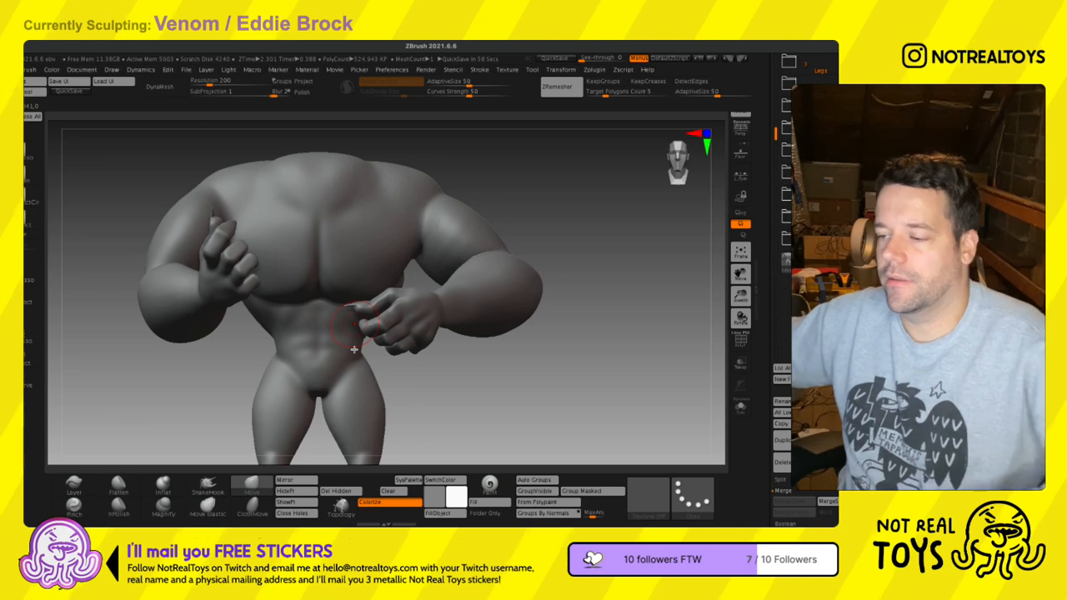
- Select the SK_Slash brush and adjust its settings for carving the raised arm's forearm
key(ctrl)
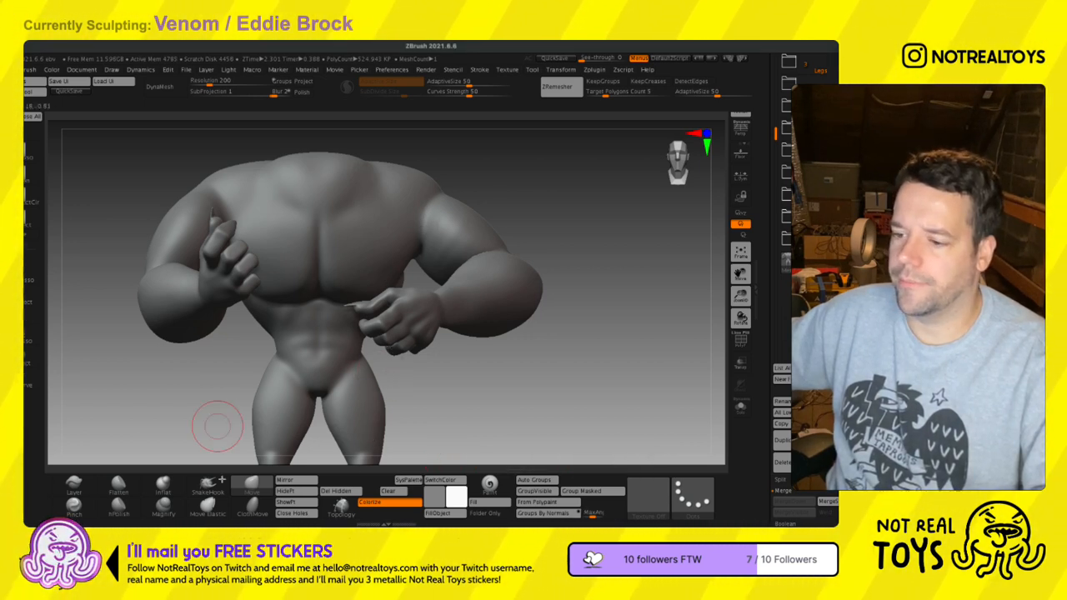
key(ctrl)
drag(336, 504, 607, 504)
click(302, 486)
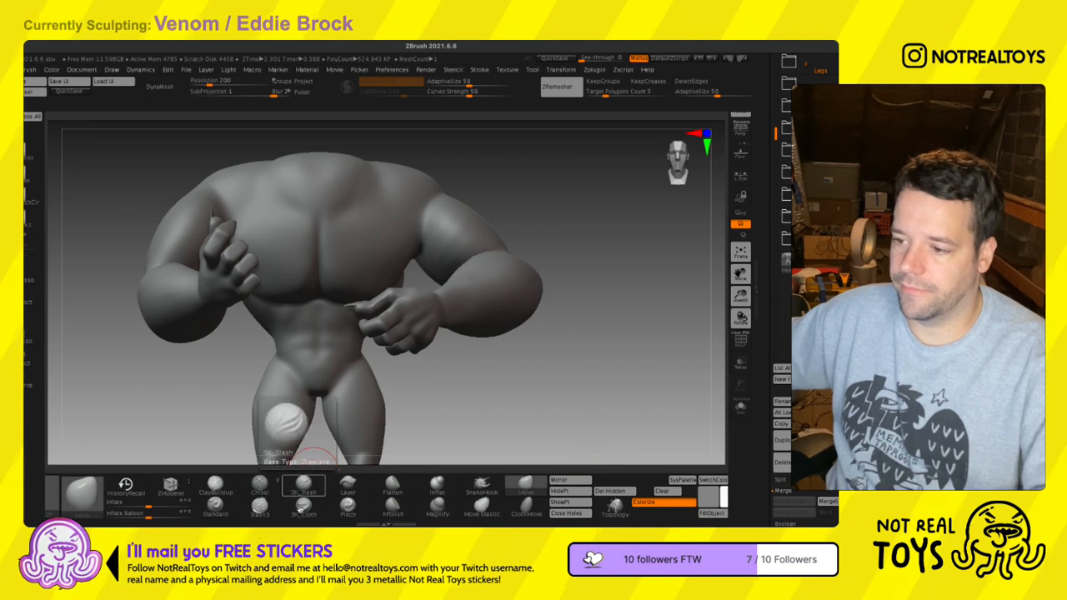
mouse_move(93, 314)
mouse_down()
mouse_move(230, 300)
mouse_move(208, 298)
mouse_up()
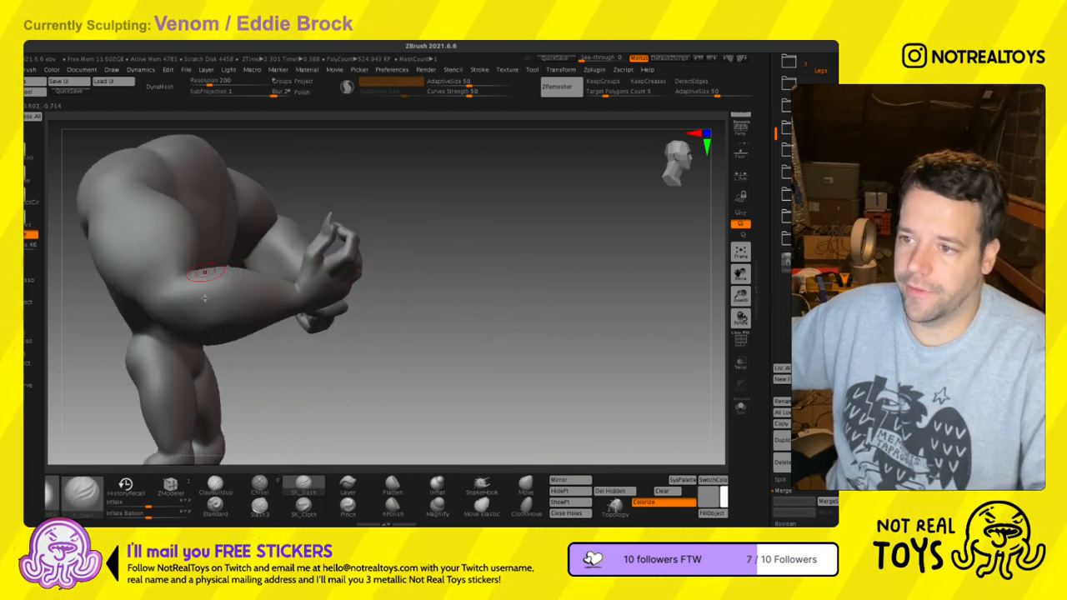
key(space)
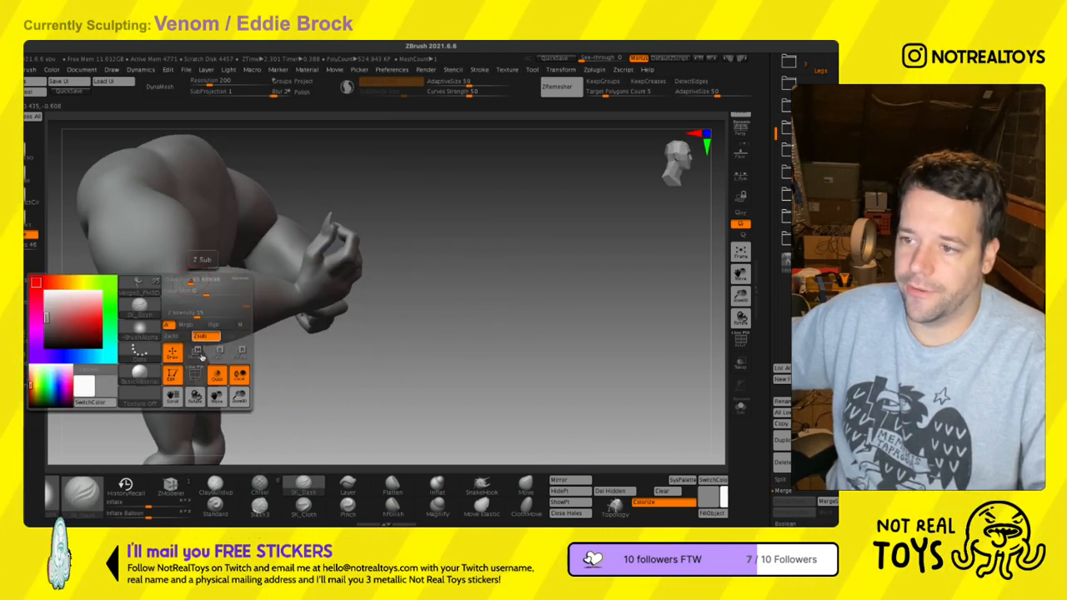
mouse_move(184, 302)
ctrl+right_down()
mouse_move(190, 325)
mouse_move(204, 298)
ctrl+right_up()
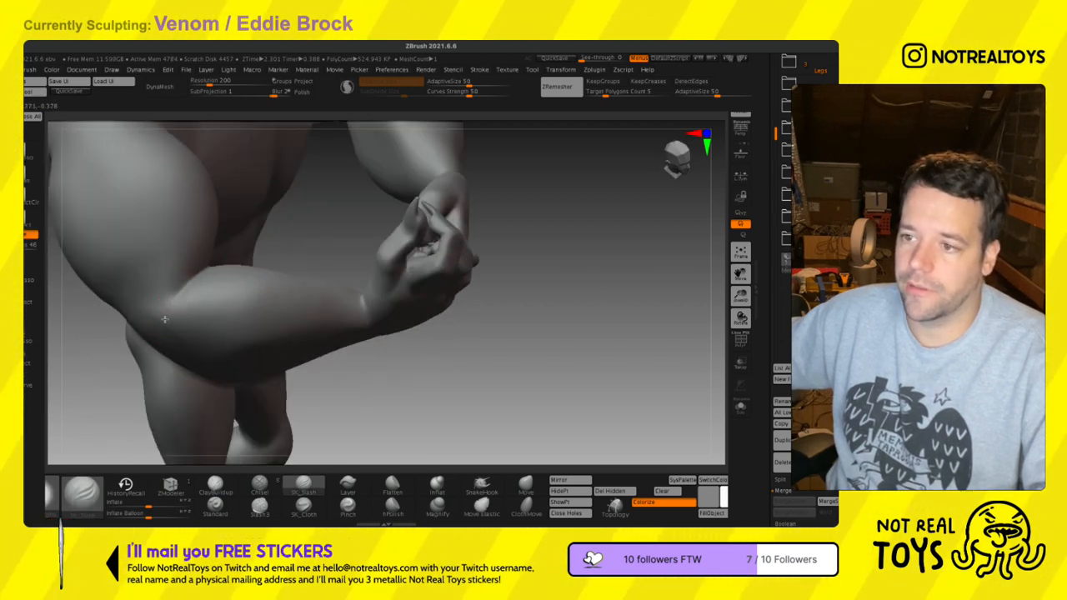
- Undo the trial slash near the elbow and enable DynaMesh for the body at resolution 200
mouse_move(215, 280)
mouse_down()
mouse_move(140, 322)
mouse_move(175, 311)
mouse_up()
key(ctrl+z)
mouse_move(184, 313)
right_down()
mouse_move(193, 285)
mouse_move(158, 314)
mouse_move(177, 306)
right_up()
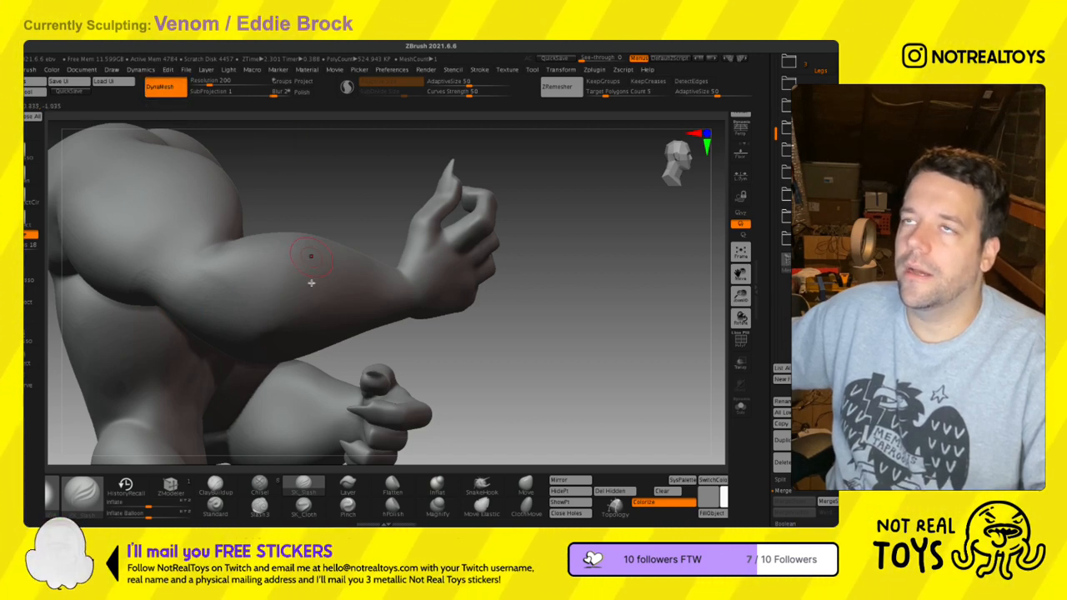
- Carve muscle grooves along the outer side of the raised forearm with SK_Slash and smooth them
key(shift)
right_drag(144, 289, 153, 335)
mouse_move(142, 283)
right_down()
mouse_move(116, 334)
mouse_move(221, 299)
mouse_move(206, 288)
mouse_move(312, 268)
right_up()
right_drag(247, 326, 251, 330)
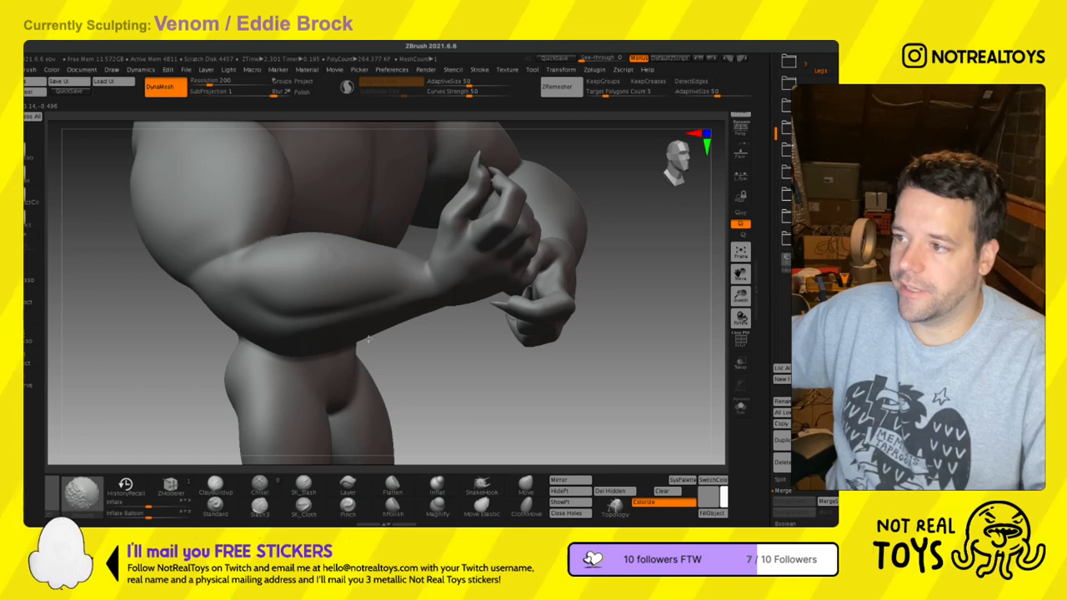
- Carve a muscle groove along the raised arm's inner forearm from the elbow toward the wrist
mouse_move(446, 327)
right_down()
mouse_move(436, 316)
mouse_move(413, 352)
mouse_move(405, 413)
mouse_move(432, 268)
right_up()
mouse_move(392, 359)
right_down()
mouse_move(450, 260)
mouse_move(480, 242)
mouse_move(466, 267)
right_up()
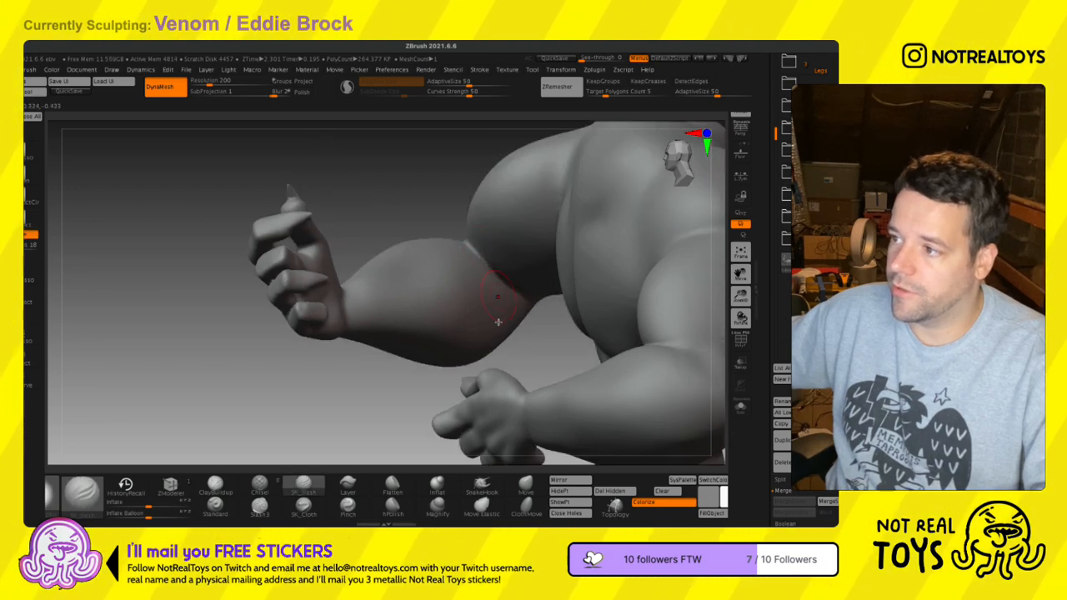
drag(471, 334, 362, 343)
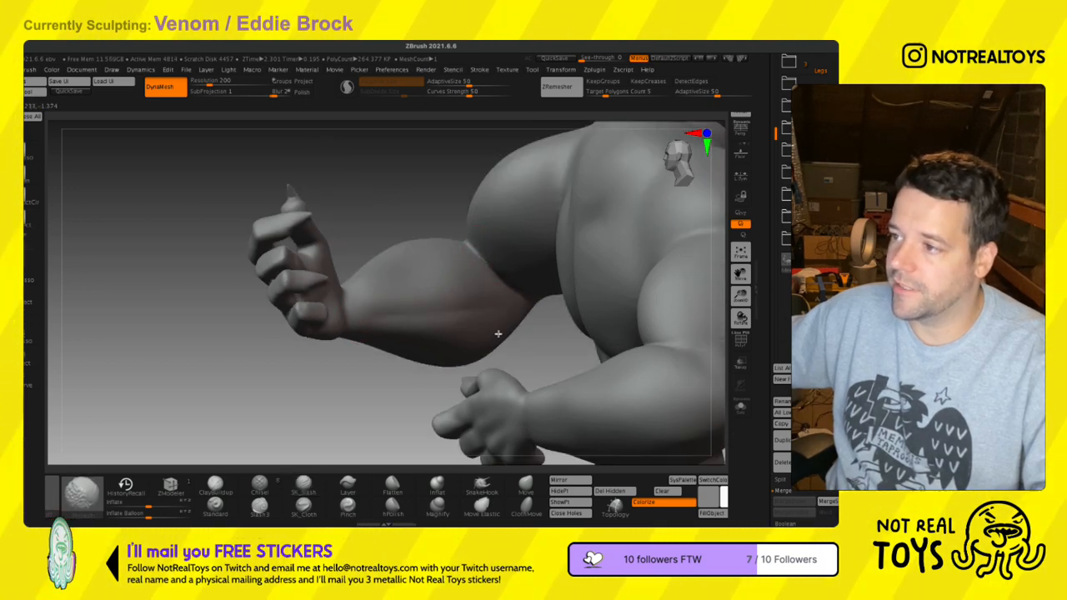
- Carve a muscle groove along the upper side of the raised forearm from the elbow toward the wrist
right_drag(409, 305, 419, 277)
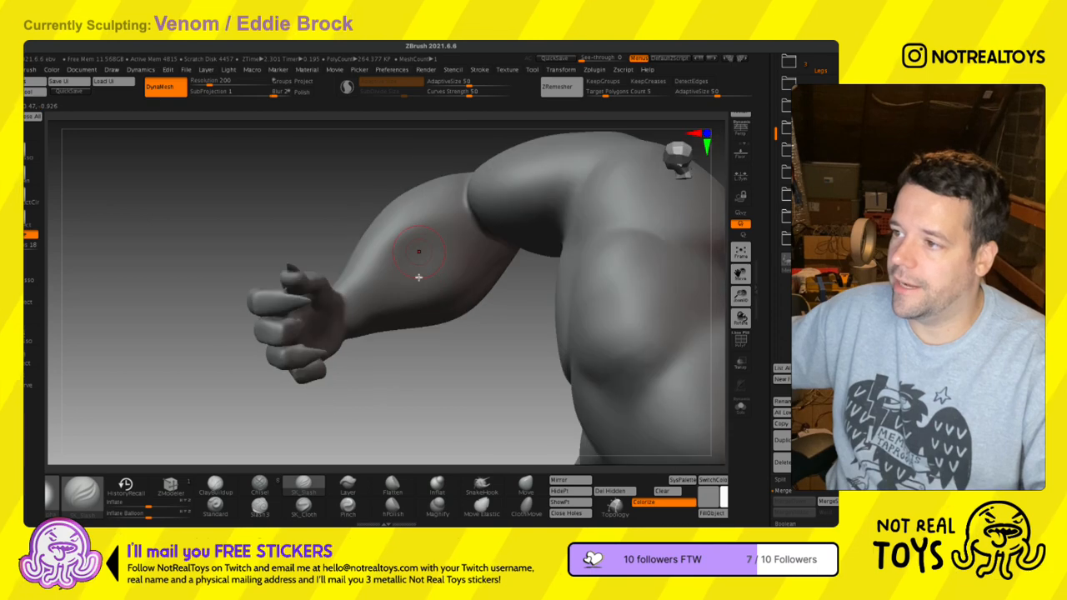
drag(459, 237, 444, 252)
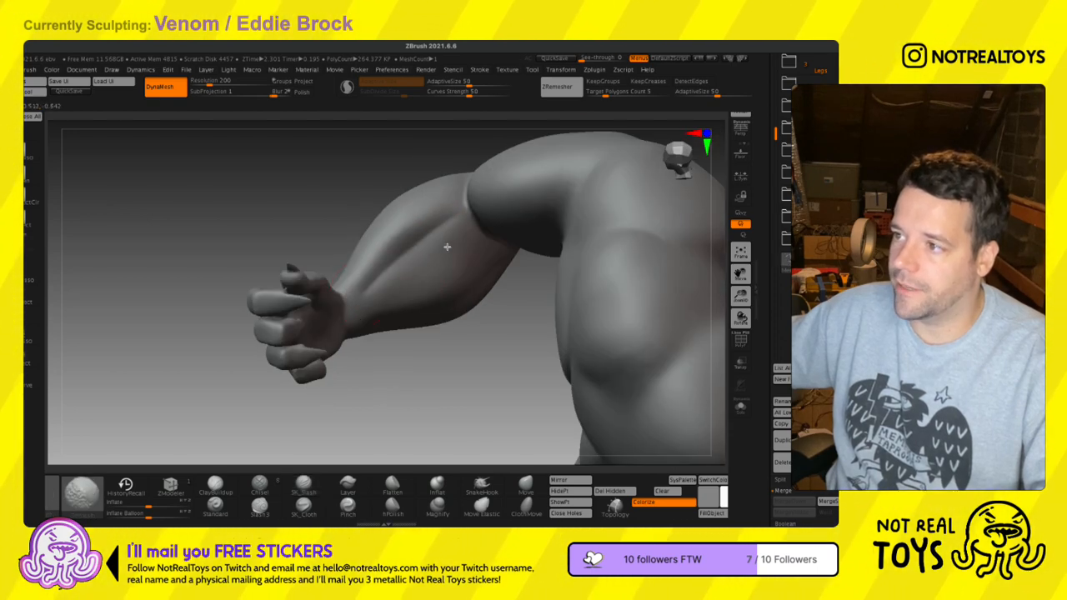
right_drag(378, 315, 330, 337)
- Adjust the brush size and refine the muscle separation on the raised arm's shoulder and upper arm
mouse_move(297, 425)
mouse_down()
mouse_move(388, 355)
mouse_move(248, 369)
mouse_move(241, 352)
mouse_up()
mouse_move(360, 361)
right_down()
mouse_move(353, 393)
mouse_move(341, 360)
mouse_move(368, 268)
mouse_move(349, 312)
mouse_move(347, 395)
mouse_move(358, 398)
right_up()
key(s)
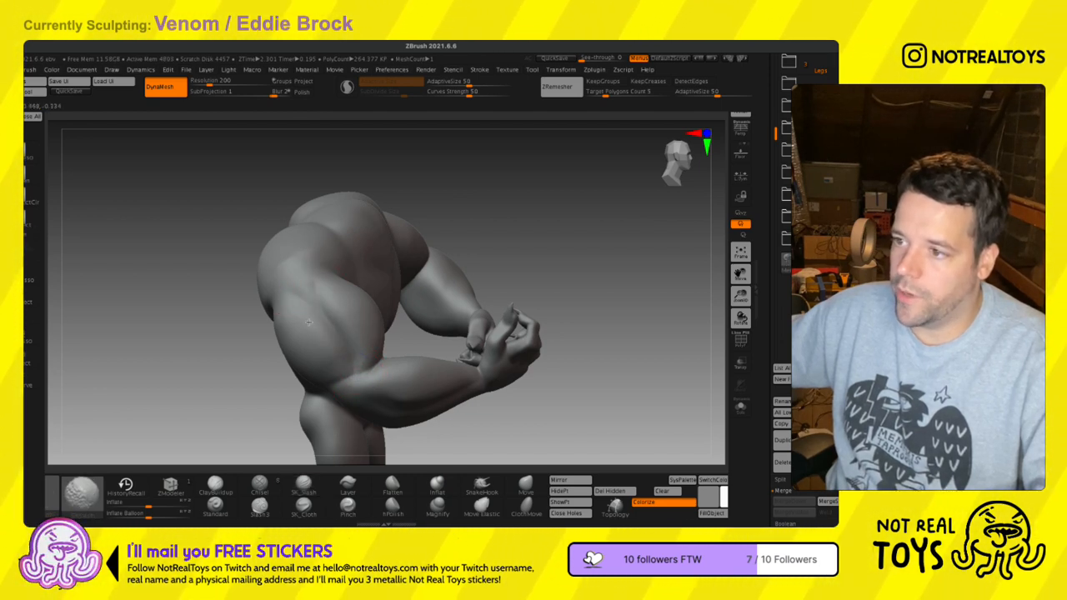
mouse_move(299, 294)
mouse_down()
mouse_move(287, 317)
mouse_move(311, 326)
mouse_up()
right_drag(316, 293, 266, 315)
- Carve the crease along the upper edge of the chest muscle next to the raised arm
right_drag(340, 316, 356, 336)
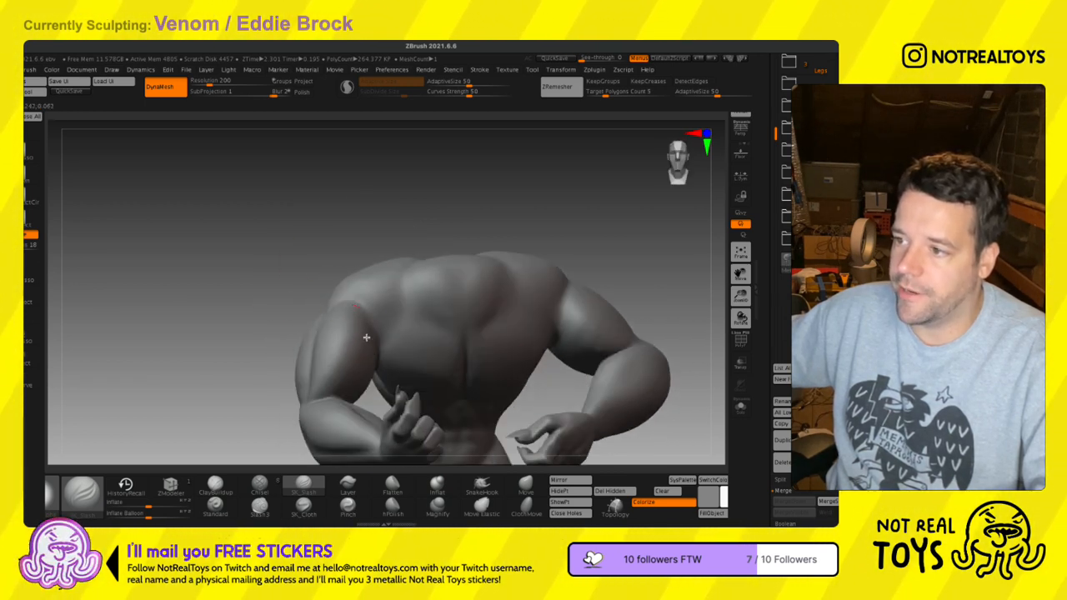
right_drag(382, 392, 381, 339)
right_drag(435, 379, 429, 361)
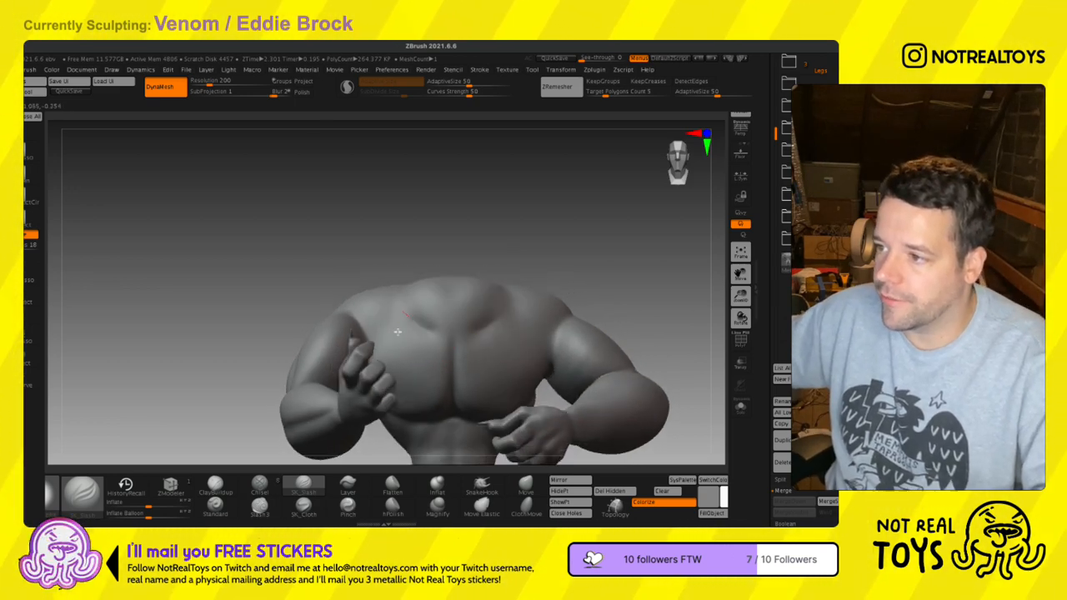
mouse_move(433, 361)
mouse_down()
mouse_move(378, 356)
mouse_move(436, 362)
mouse_move(412, 344)
mouse_up()
- Carve the groove between biceps and triceps on the outer side of the lowered arm and smooth it
mouse_move(412, 348)
right_down()
mouse_move(453, 352)
mouse_move(406, 326)
mouse_move(476, 376)
mouse_move(506, 346)
right_up()
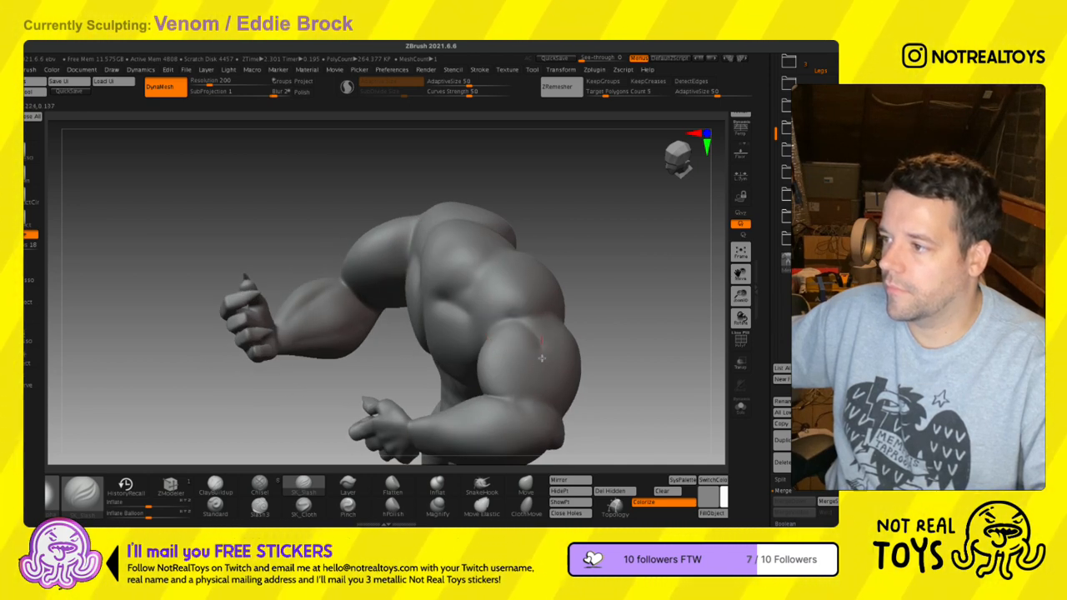
key(shift)
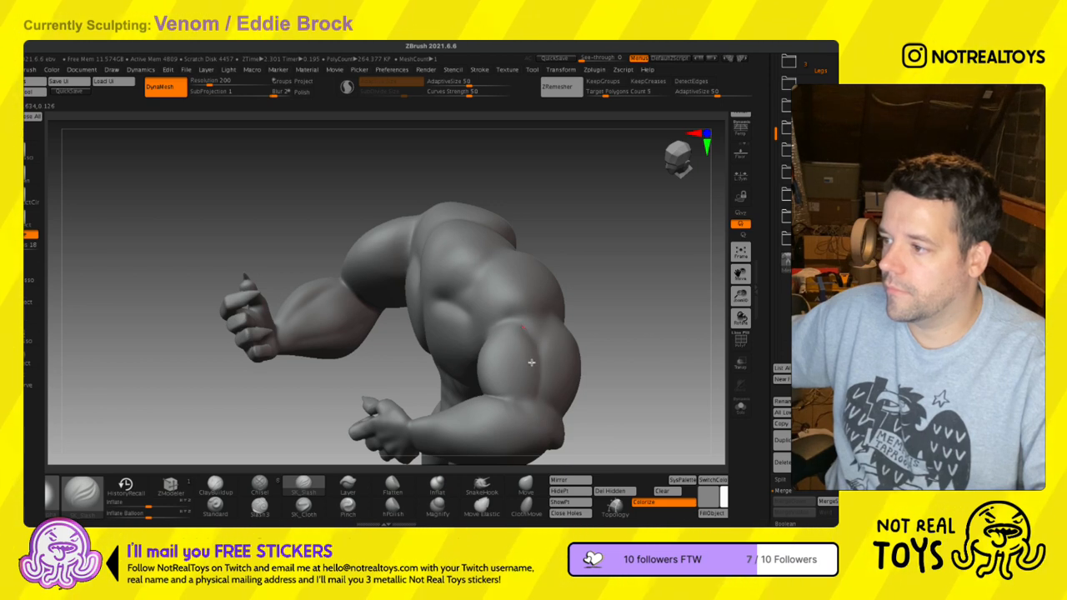
key(shift)
right_drag(526, 350, 542, 389)
mouse_move(534, 417)
mouse_down()
mouse_move(573, 338)
mouse_move(537, 397)
mouse_up()
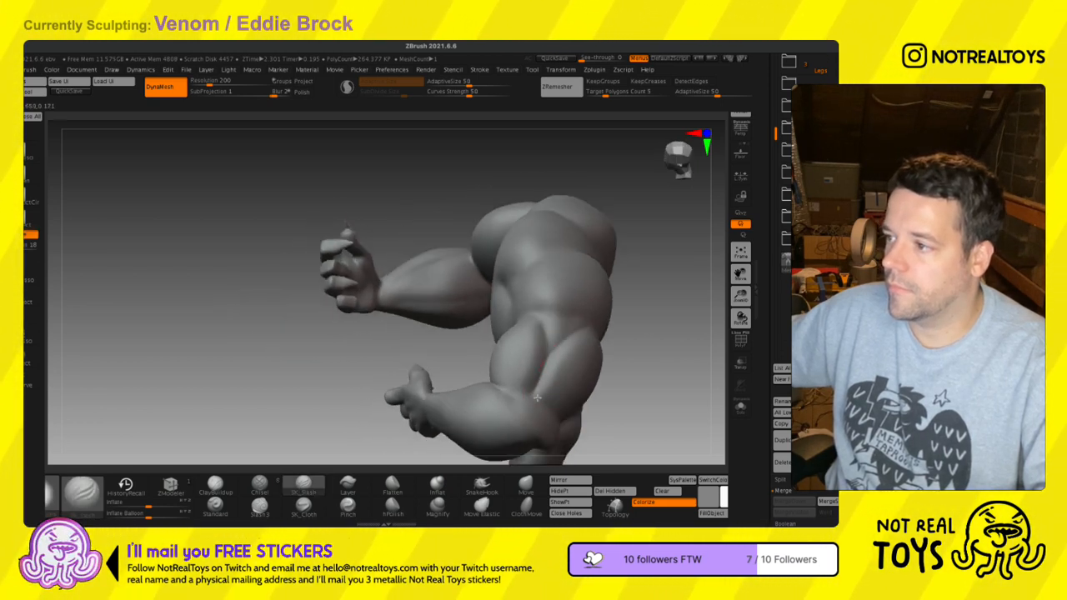
key(shift)
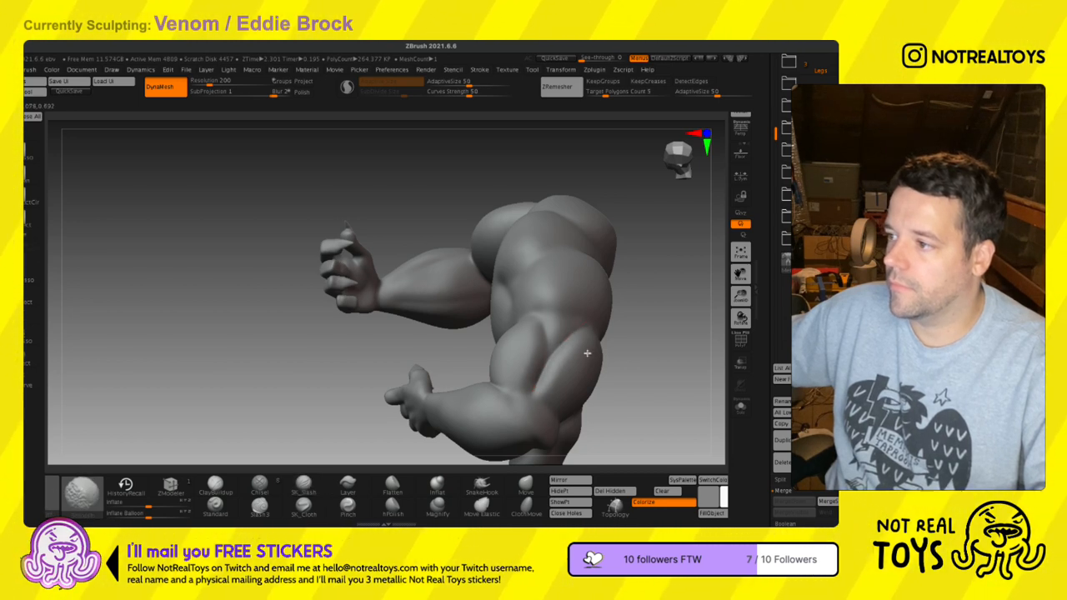
right_drag(569, 350, 562, 336)
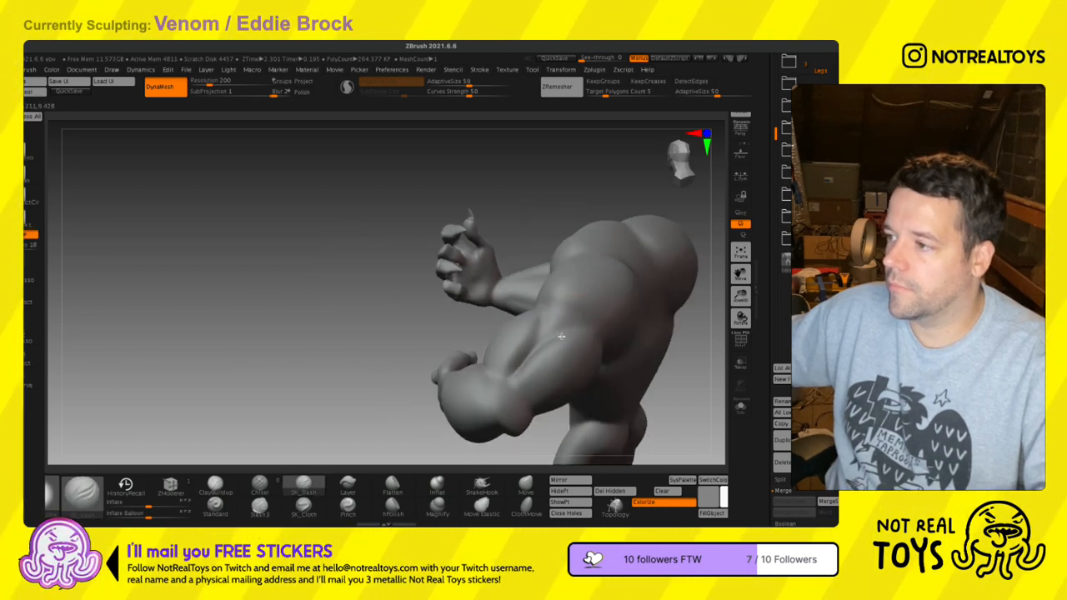
shift+drag(551, 324, 541, 372)
- Carve muscle grooves from the elbow along the outer side of the lowered forearm and smooth them
mouse_move(540, 373)
right_down()
mouse_move(579, 402)
mouse_move(564, 360)
mouse_move(534, 342)
mouse_move(544, 328)
right_up()
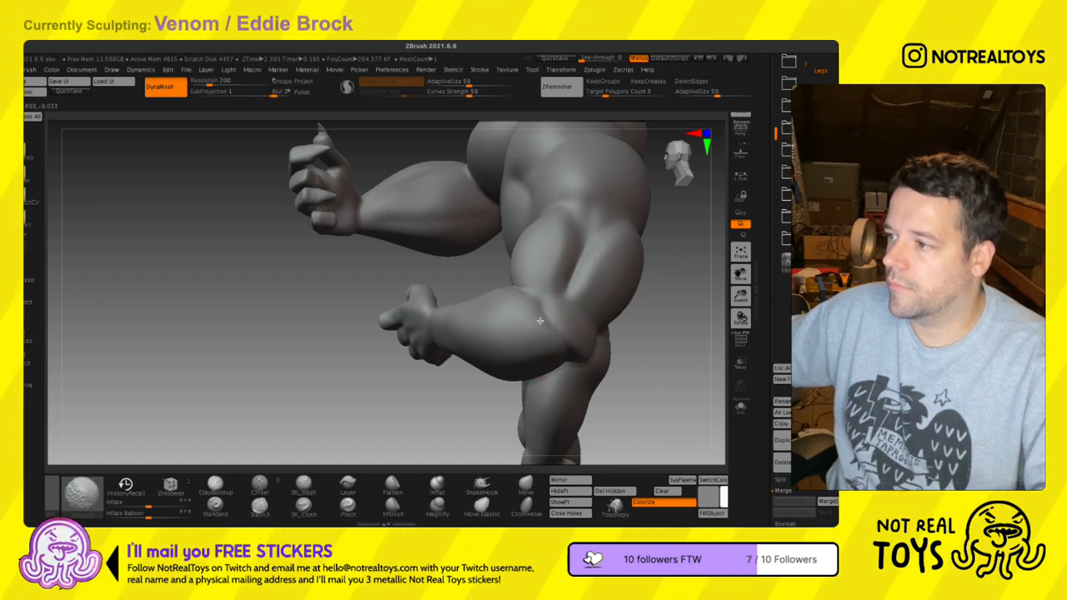
right_drag(551, 337, 557, 357)
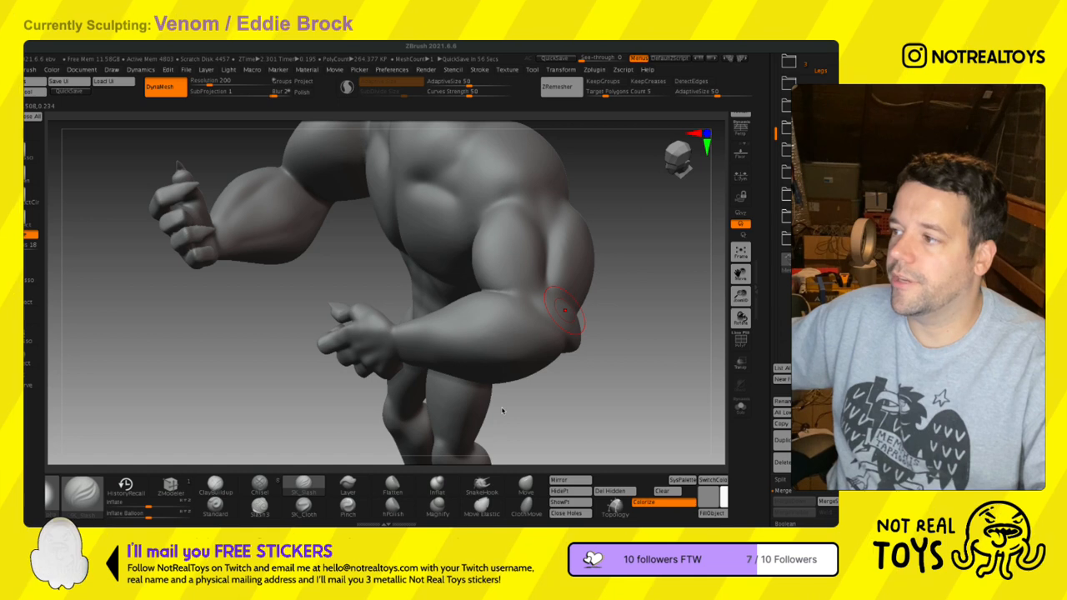
drag(489, 418, 496, 428)
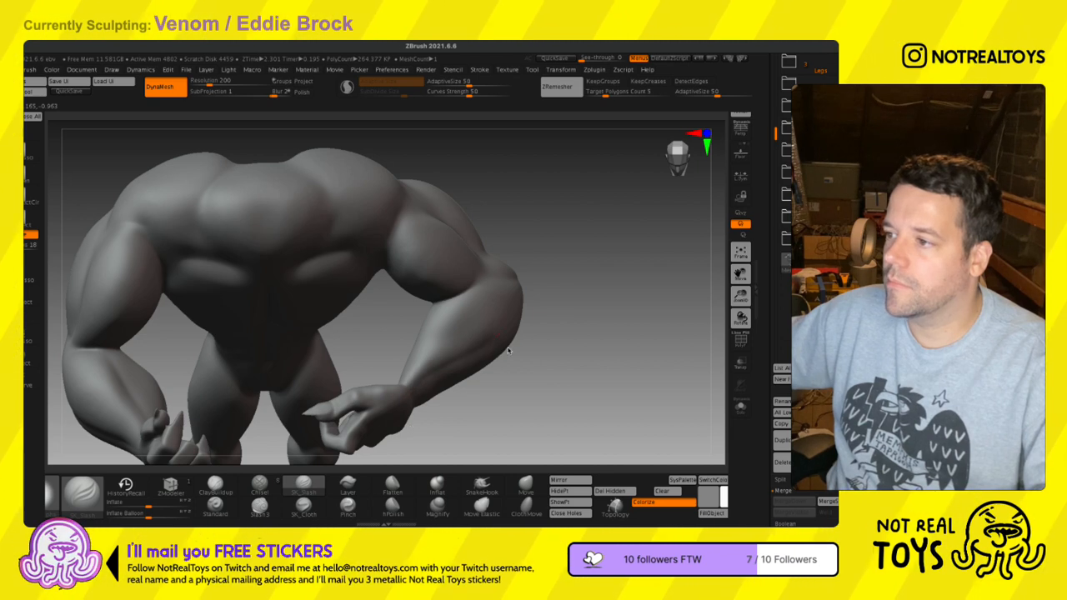
drag(495, 310, 387, 367)
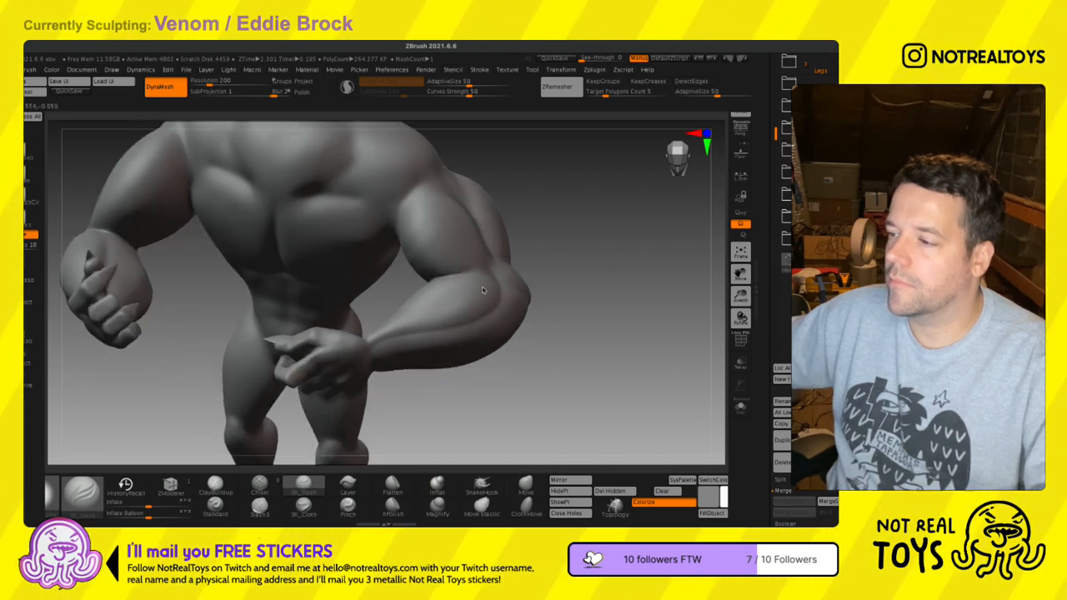
key(s)
click(389, 364)
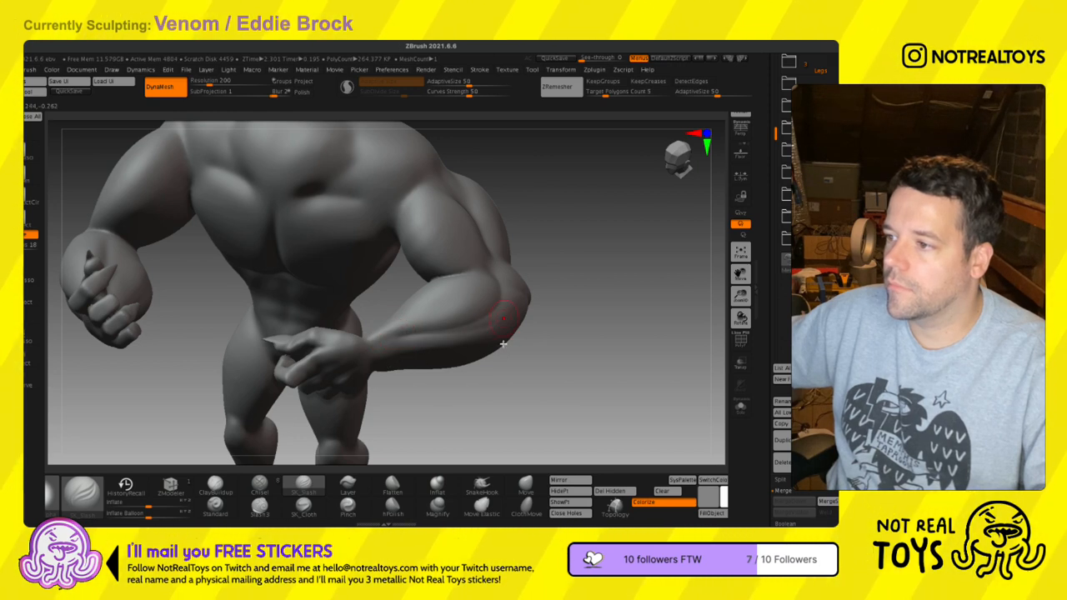
drag(479, 350, 449, 337)
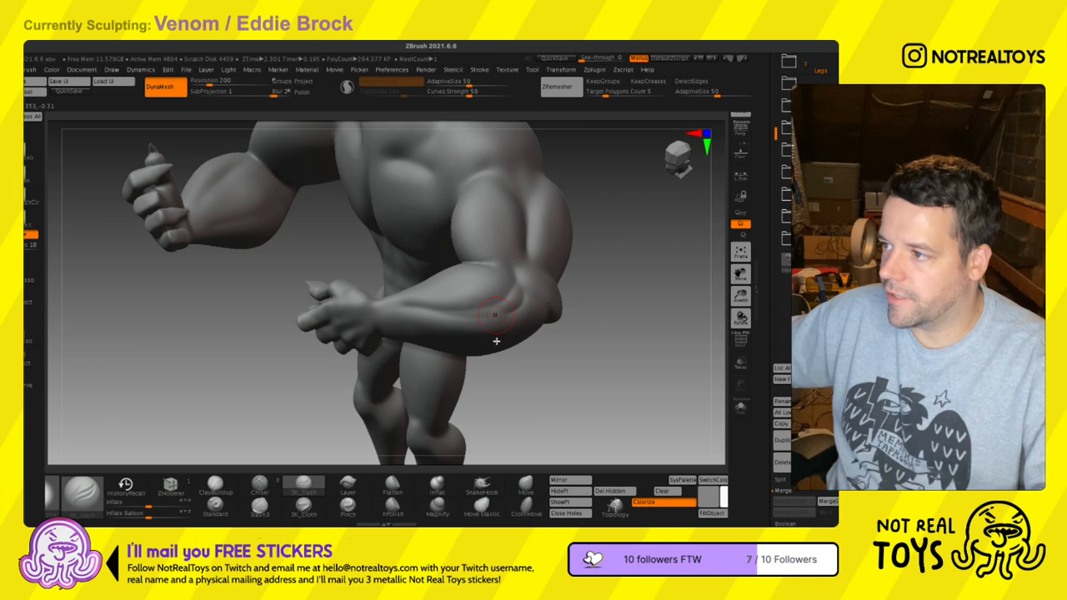
drag(511, 343, 391, 315)
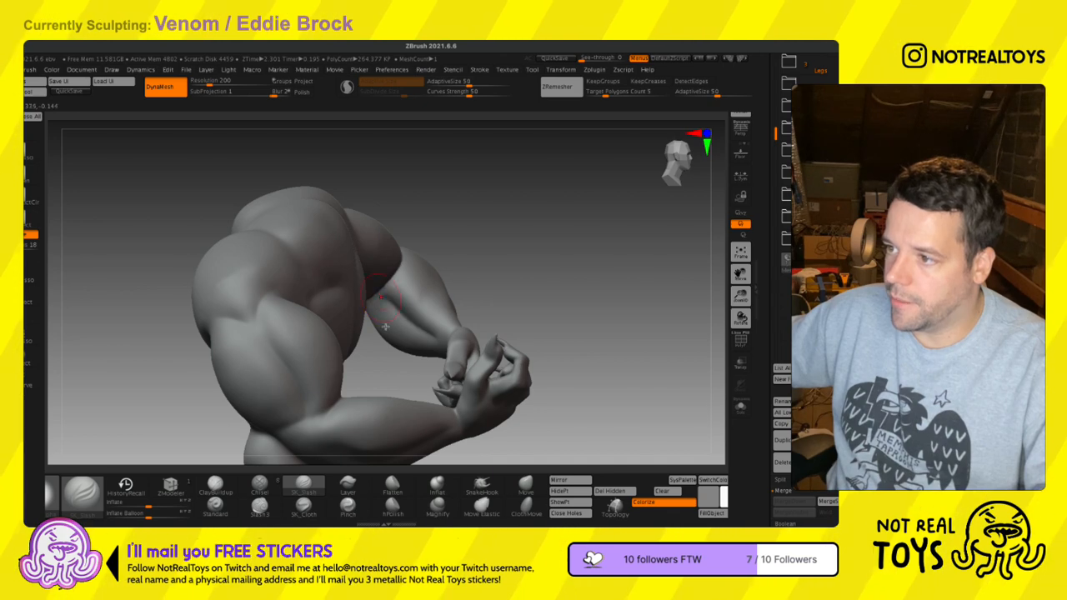
- Refine the crease around the lowered arm's elbow where the forearm meets the upper arm
drag(429, 361, 462, 343)
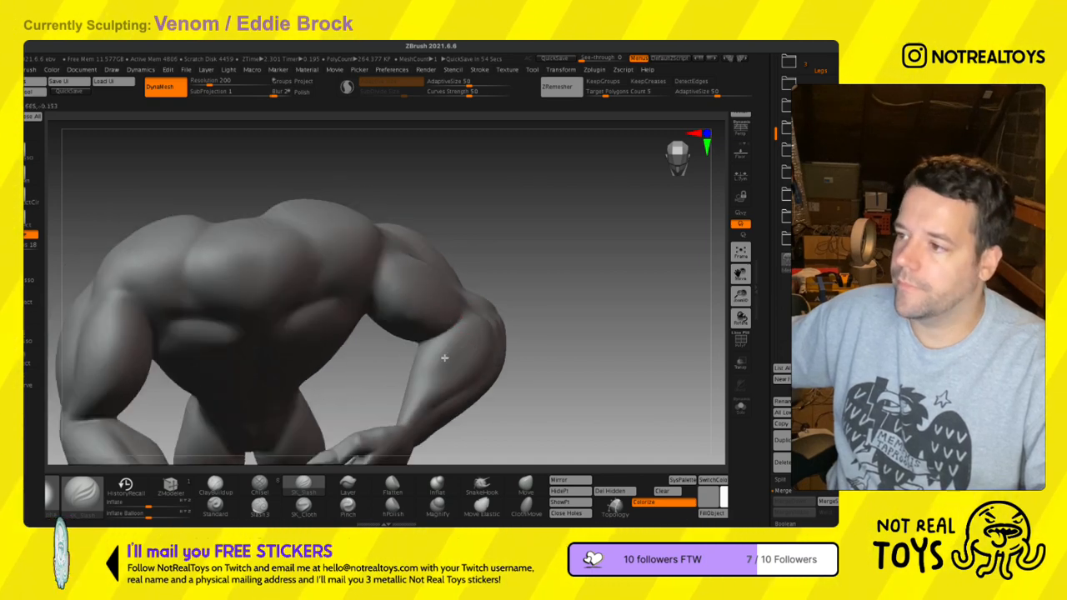
drag(402, 367, 438, 325)
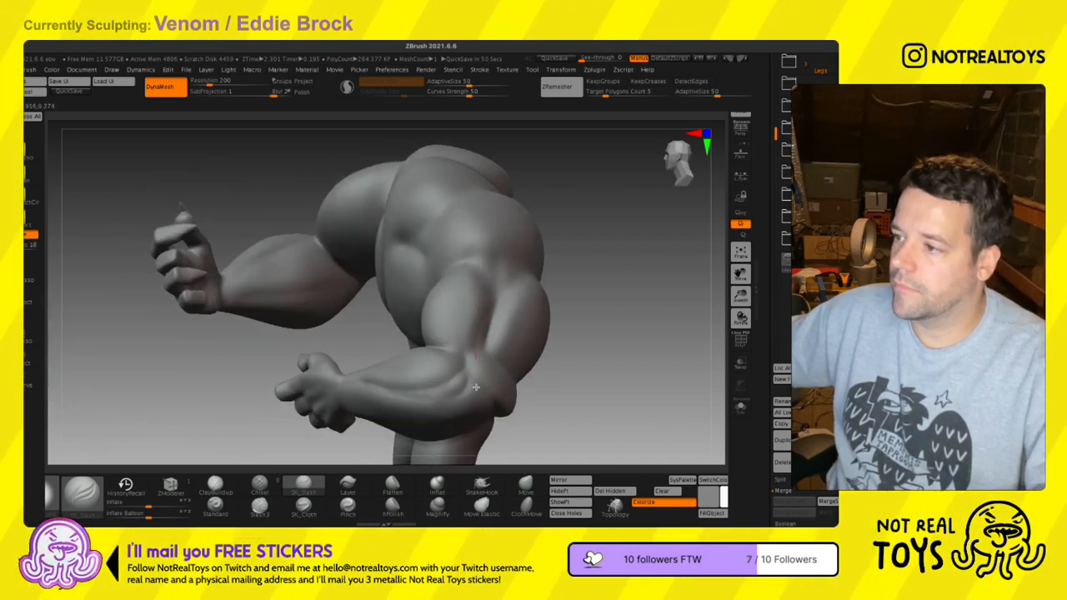
drag(487, 337, 500, 309)
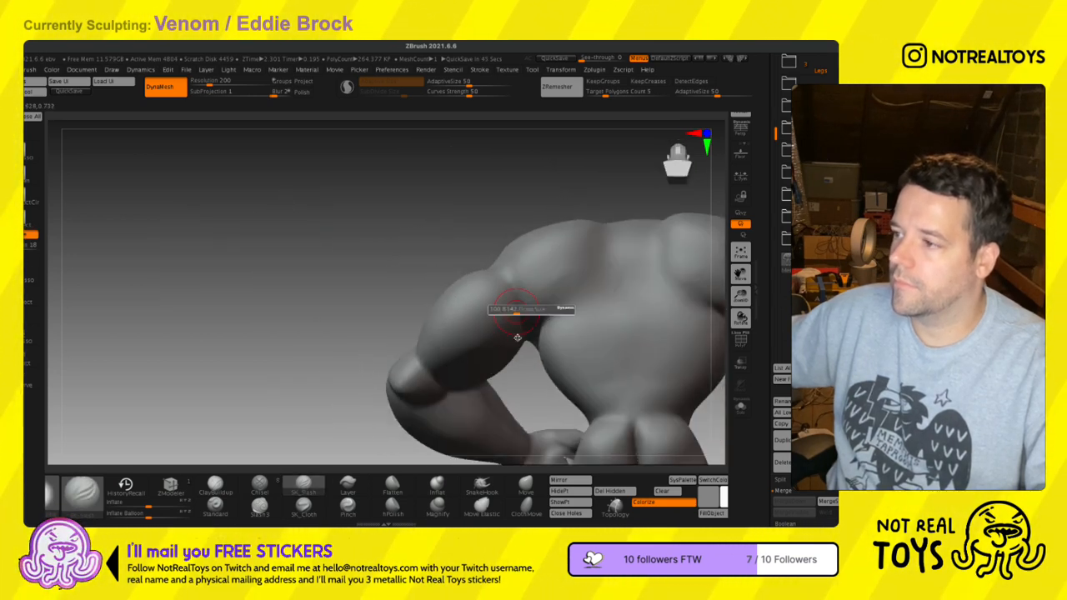
- Carve the inner edges of the shoulder blades beside the spine on the upper back and smooth them
drag(490, 300, 534, 353)
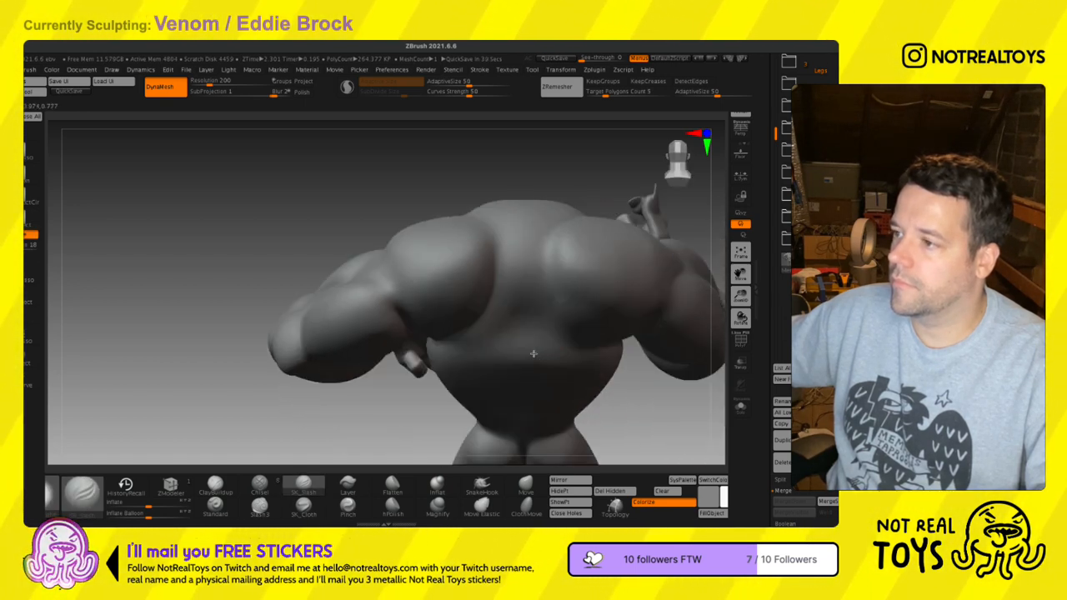
right_drag(451, 383, 473, 305)
alt+right_drag(486, 371, 473, 335)
key(shift)
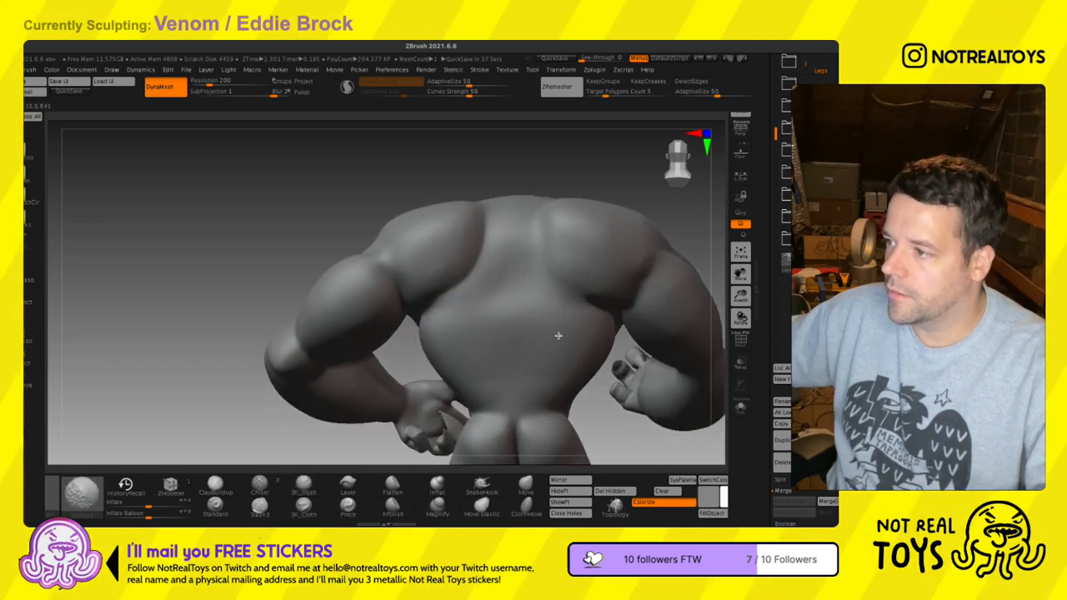
mouse_move(491, 374)
right_down()
mouse_move(463, 235)
mouse_move(493, 213)
right_up()
drag(491, 203, 482, 268)
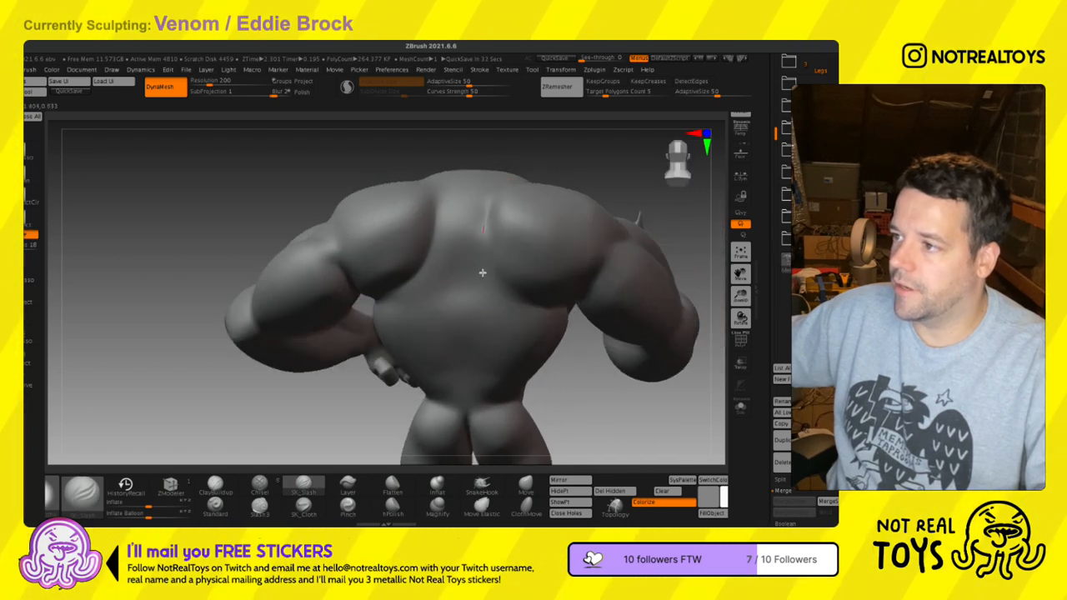
mouse_move(539, 331)
right_down()
mouse_move(517, 278)
mouse_move(521, 332)
right_up()
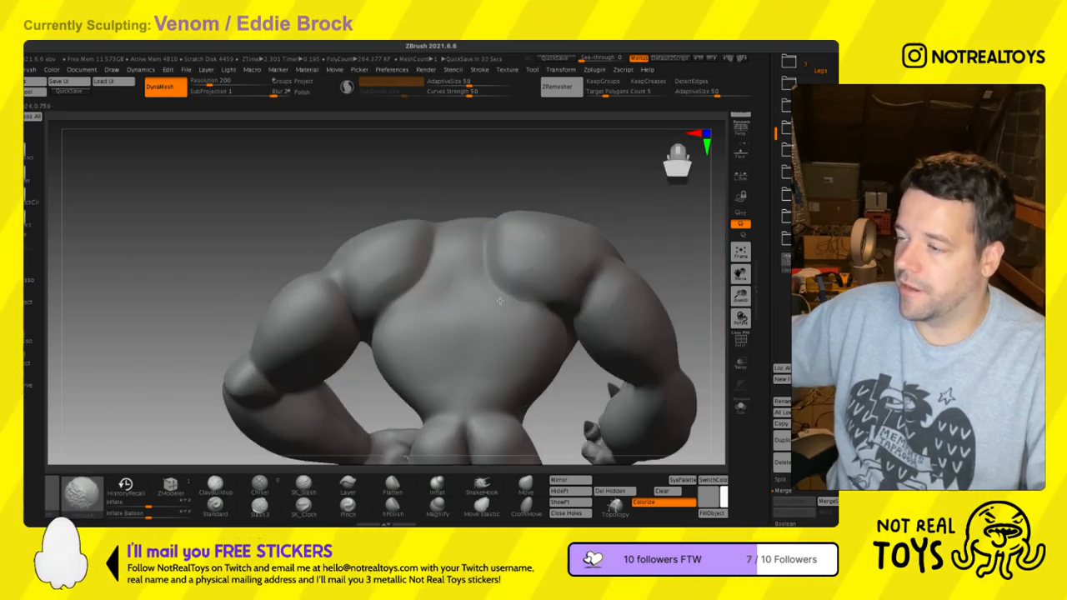
- Resize the brush, then carve and smooth the creases between the thighs and the pelvis on the front
right_drag(627, 254, 498, 337)
alt+right_drag(484, 286, 477, 138)
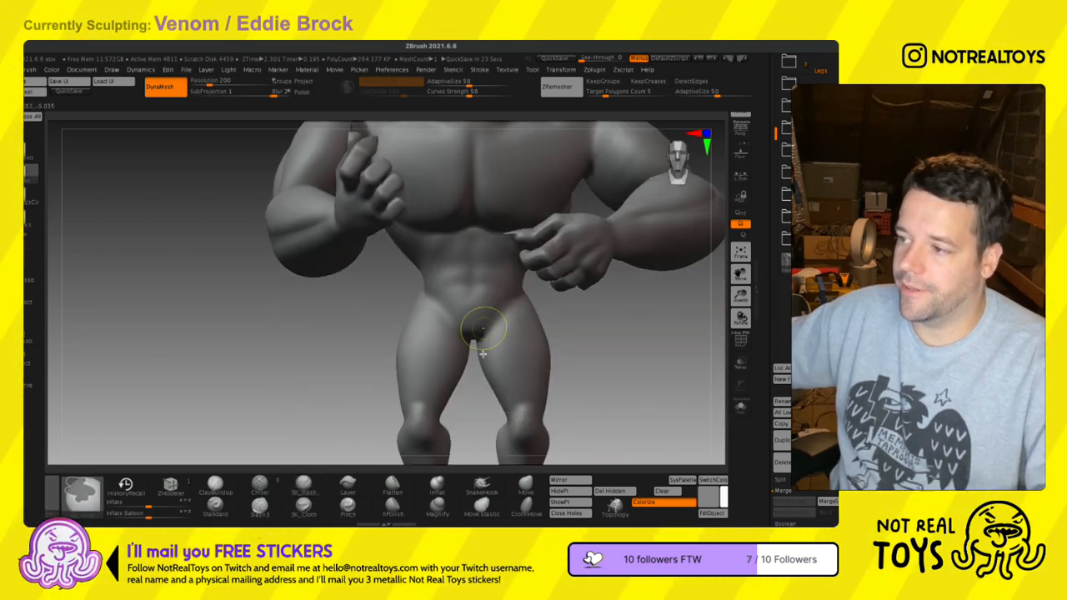
ctrl+right_drag(483, 354, 489, 381)
key(2)
key(s)
drag(500, 347, 456, 350)
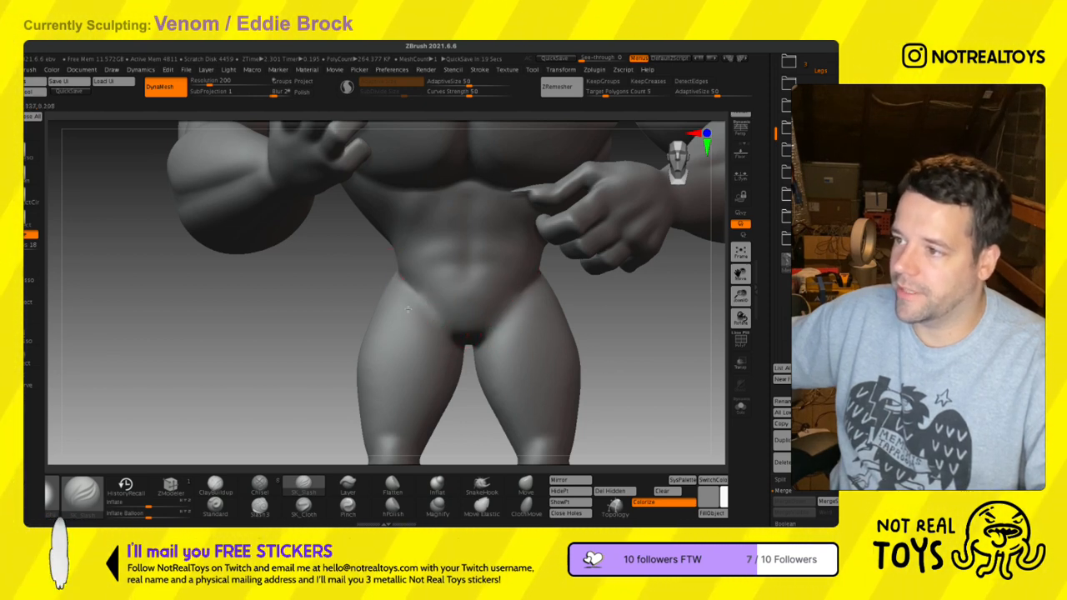
shift+drag(431, 335, 408, 305)
- Deepen the creases under the chest muscles and down the middle of the chest, and smooth them
right_drag(450, 290, 468, 240)
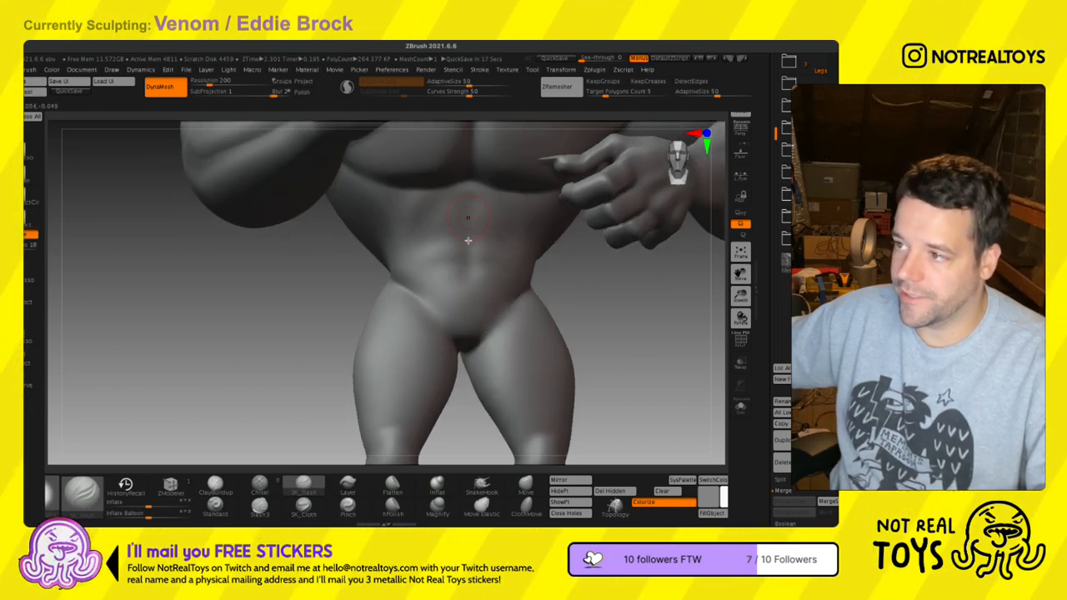
mouse_move(397, 219)
right_down()
mouse_move(441, 300)
mouse_move(371, 290)
right_up()
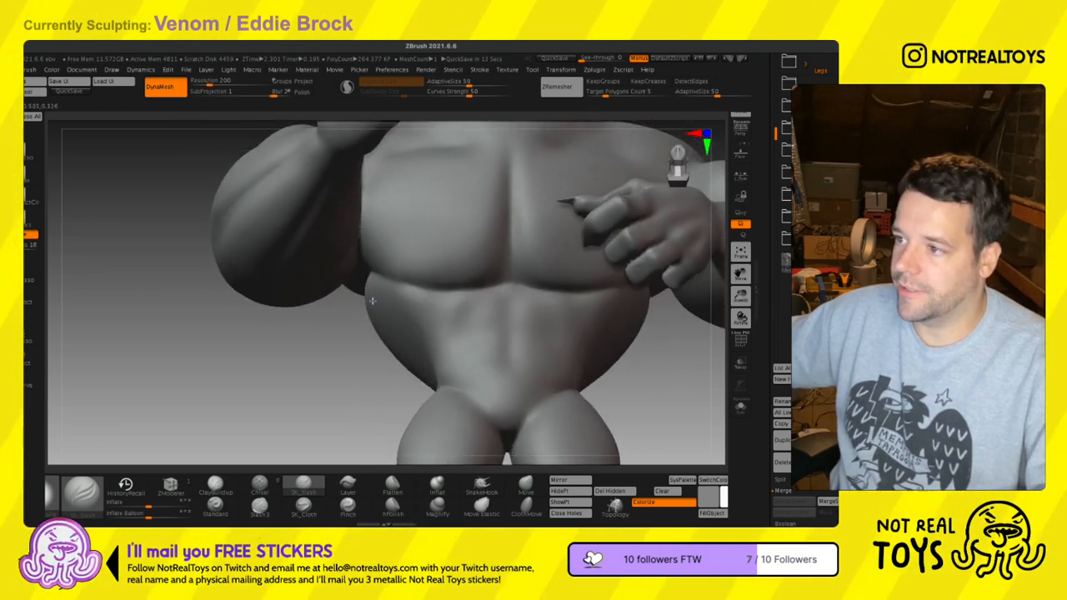
right_drag(493, 297, 511, 267)
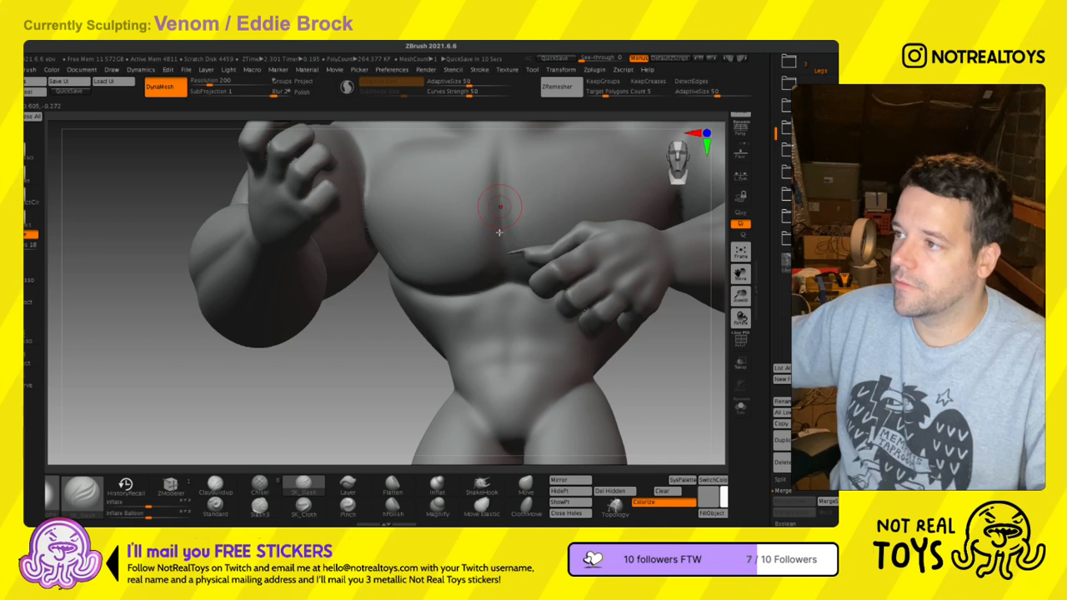
right_drag(492, 318, 512, 232)
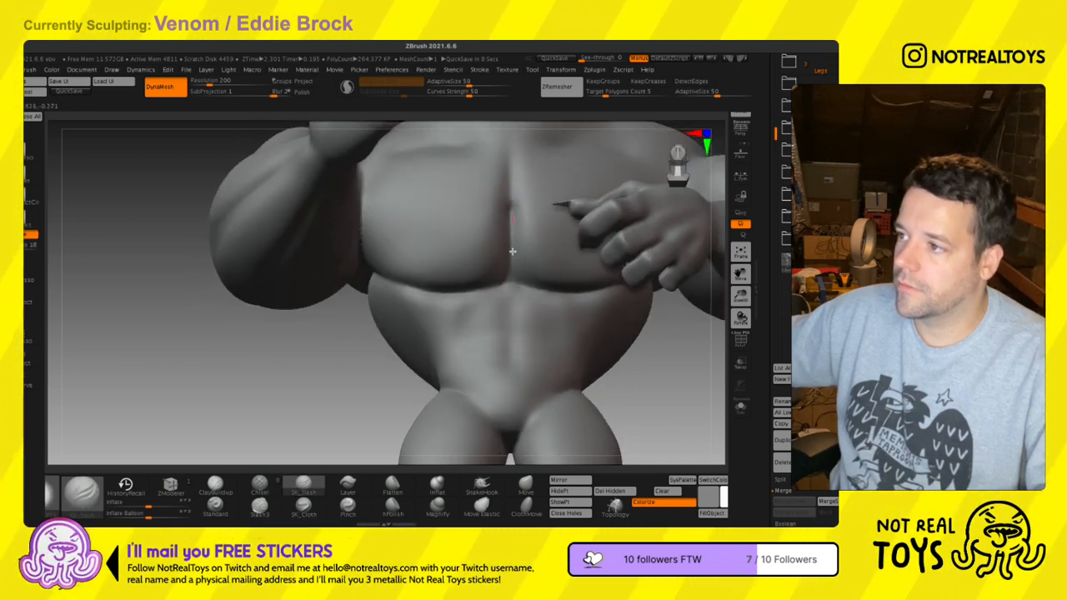
drag(482, 308, 403, 306)
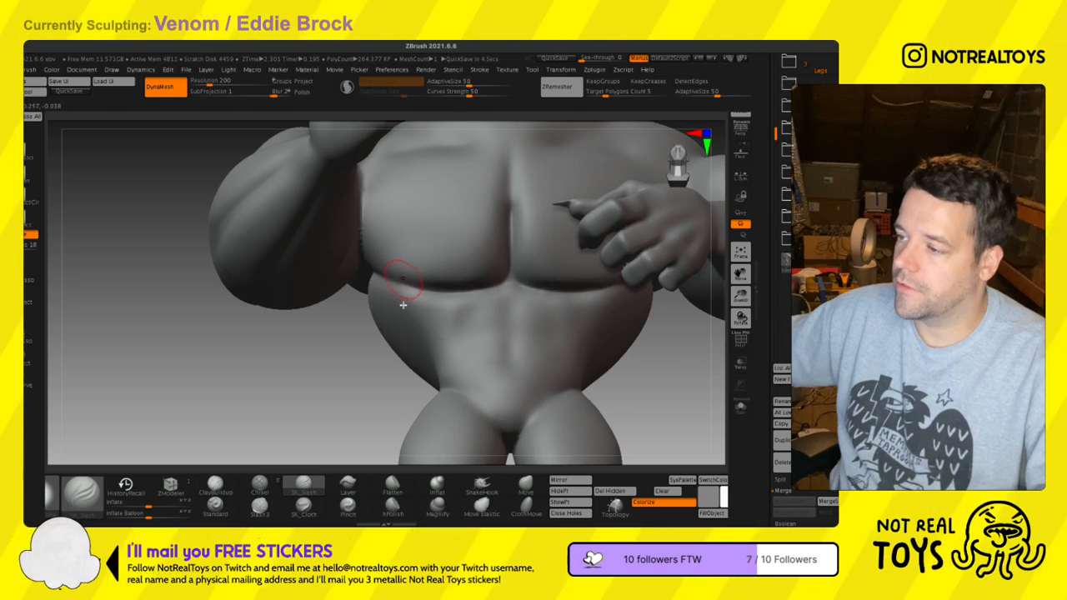
shift+drag(512, 232, 517, 194)
mouse_move(517, 210)
alt+right_down()
mouse_move(499, 356)
mouse_move(494, 239)
alt+right_up()
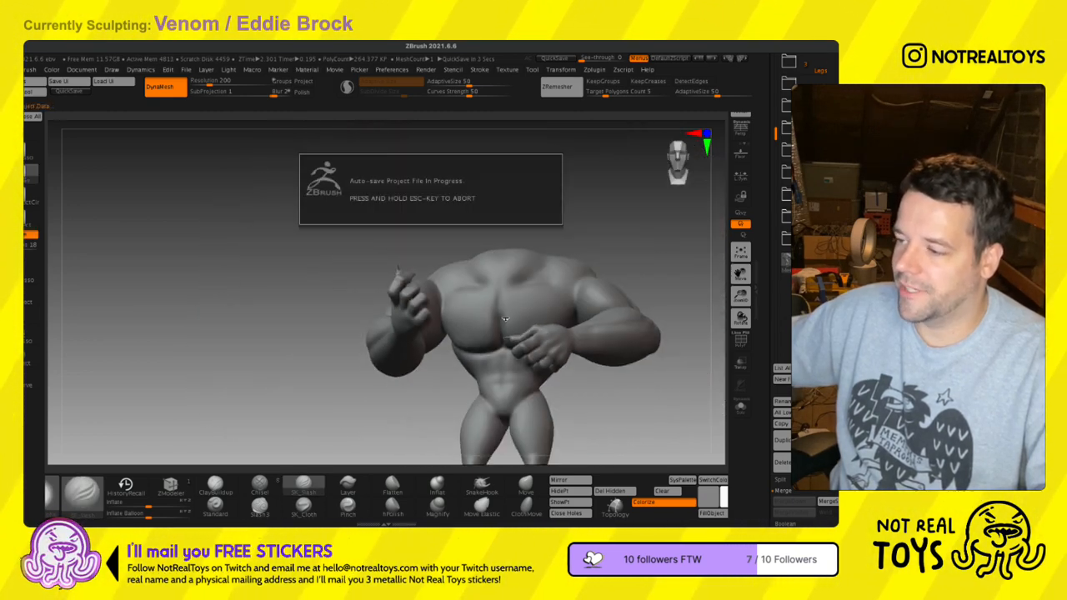
- Abort the auto-save and turn on left-right symmetry for sculpting the chest
right_click(505, 319)
right_drag(497, 317, 495, 344)
mouse_move(478, 277)
ctrl+right_down()
mouse_move(508, 352)
mouse_move(491, 359)
mouse_move(443, 338)
ctrl+right_up()
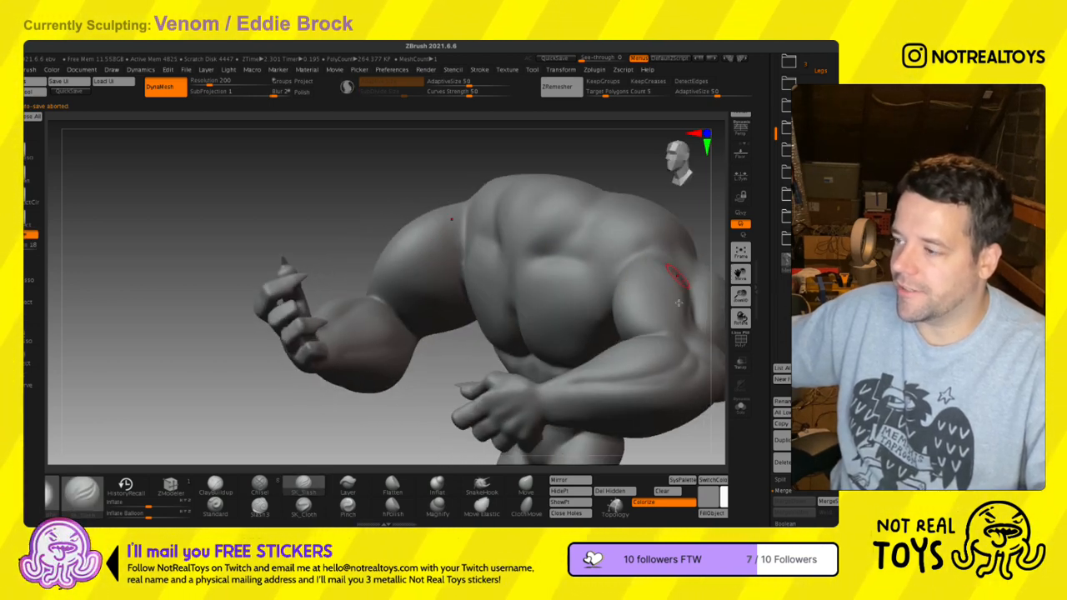
right_drag(479, 340, 521, 263)
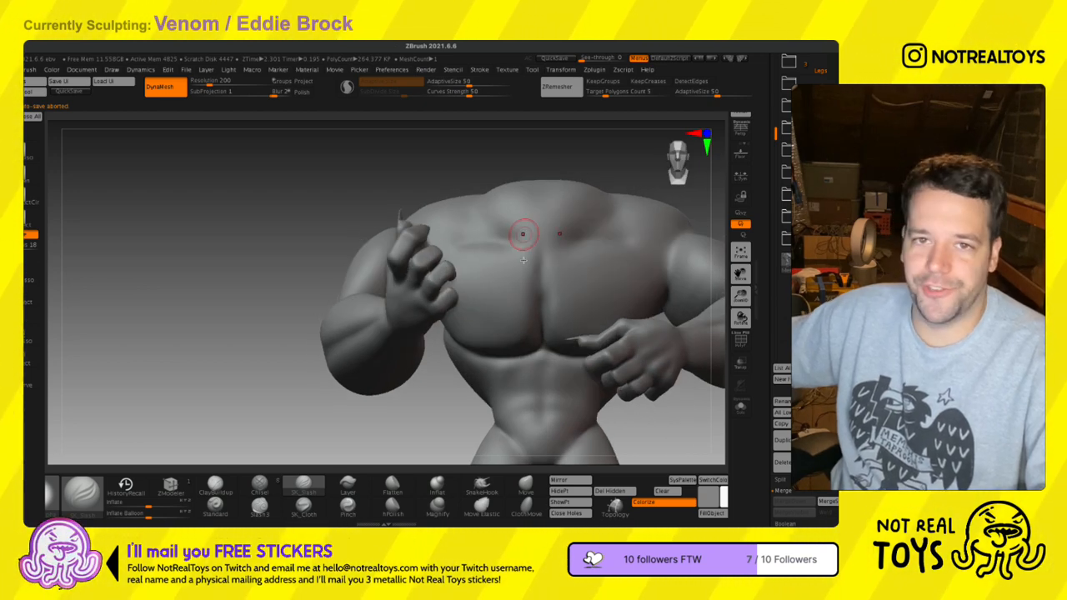
right_drag(525, 273, 570, 324)
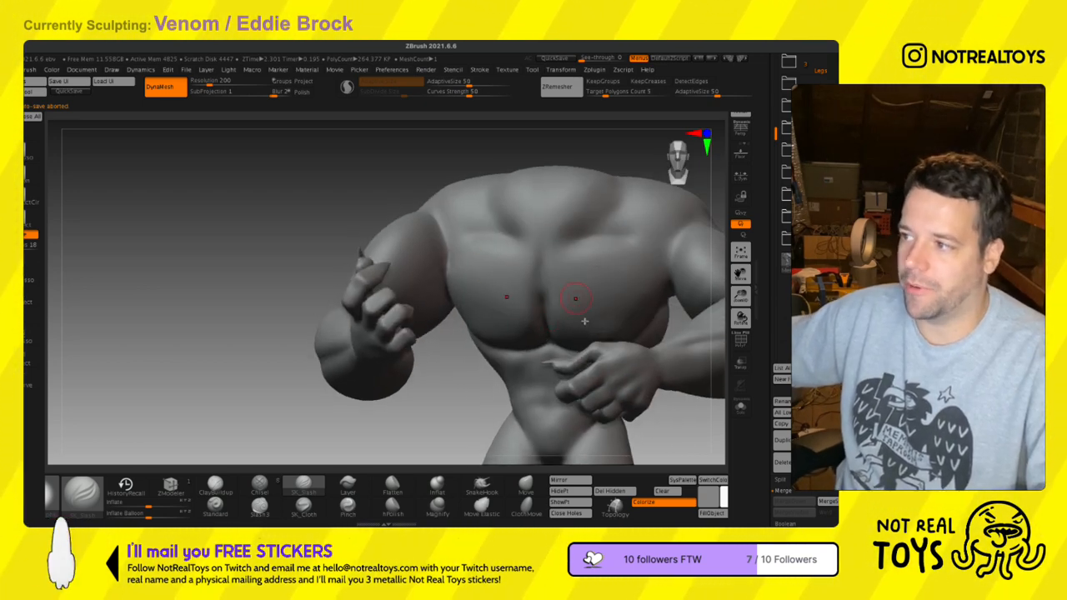
- Resize the brush and smooth the lower chest muscles beside the centre crease
key(s)
drag(576, 328, 583, 329)
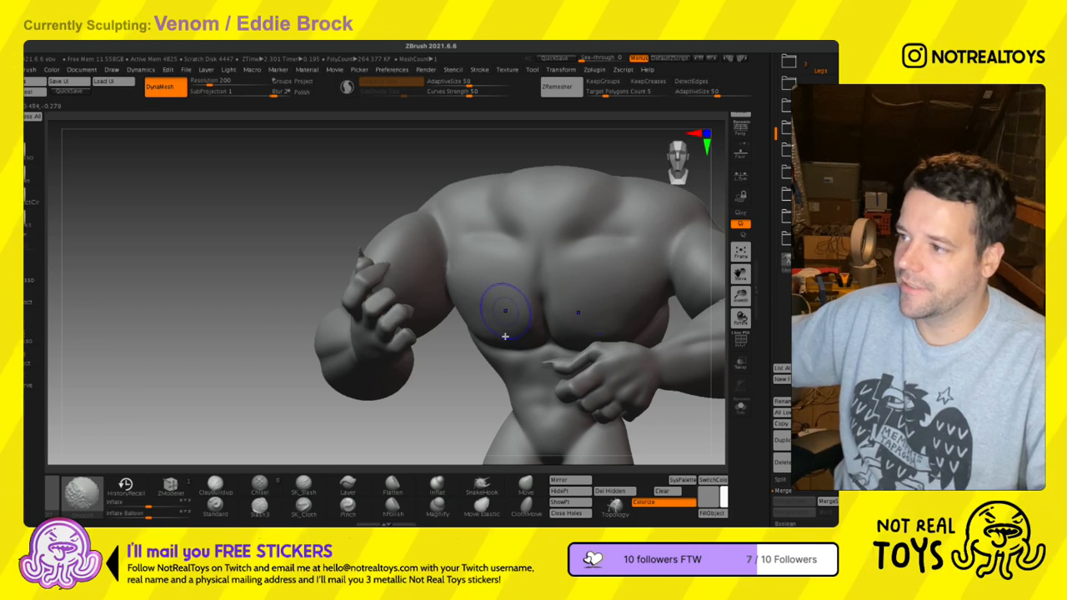
right_drag(505, 334, 501, 300)
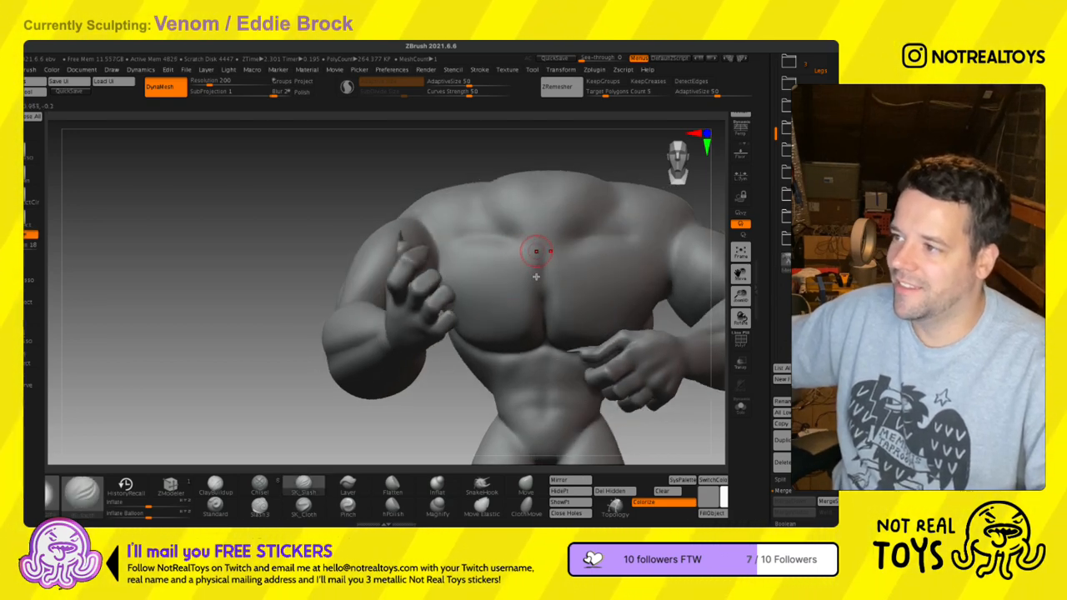
- Build up paired rows of abdominal muscles below the chest with the Layer and Inflat brushes
mouse_move(512, 330)
alt+right_down()
mouse_move(502, 250)
mouse_move(496, 284)
mouse_move(514, 214)
alt+right_up()
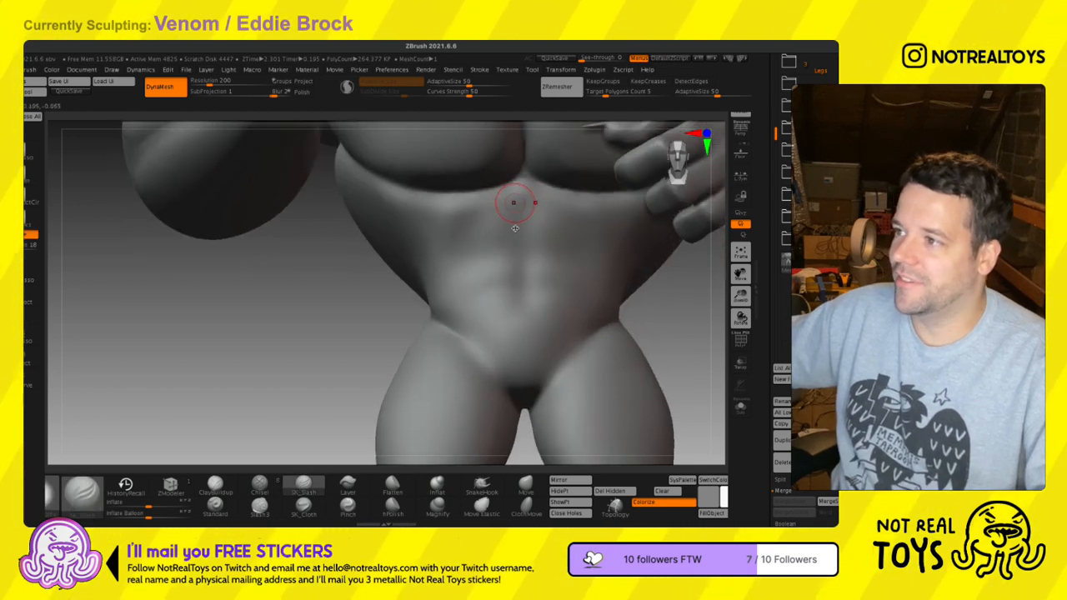
click(215, 503)
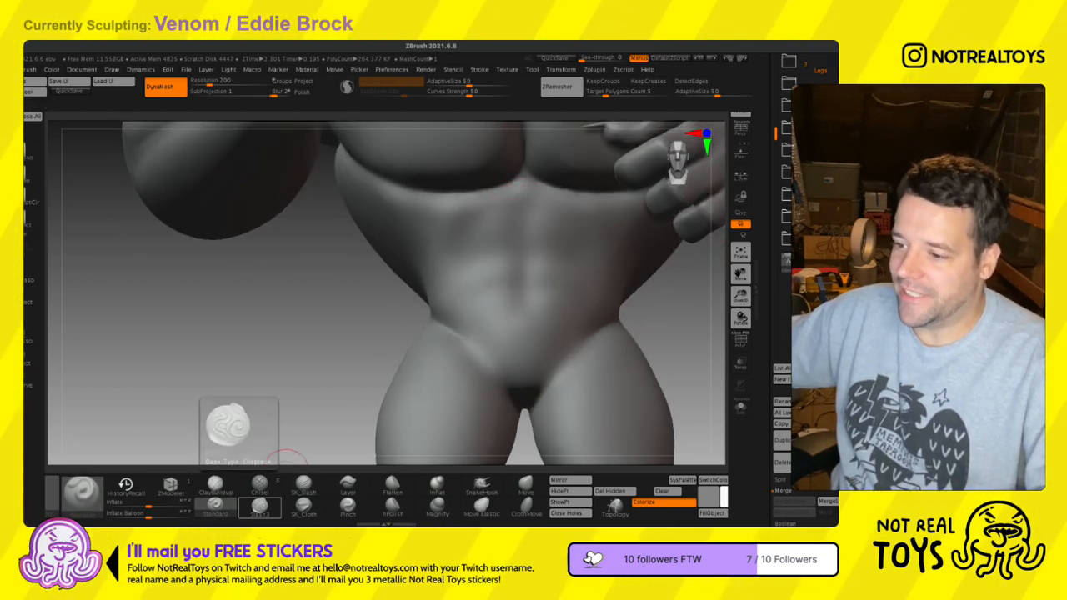
click(348, 487)
drag(498, 242, 462, 229)
mouse_move(542, 221)
mouse_down()
mouse_move(555, 240)
mouse_move(495, 256)
mouse_move(478, 245)
mouse_move(458, 262)
mouse_move(507, 267)
mouse_move(476, 248)
mouse_move(492, 237)
mouse_move(502, 265)
mouse_up()
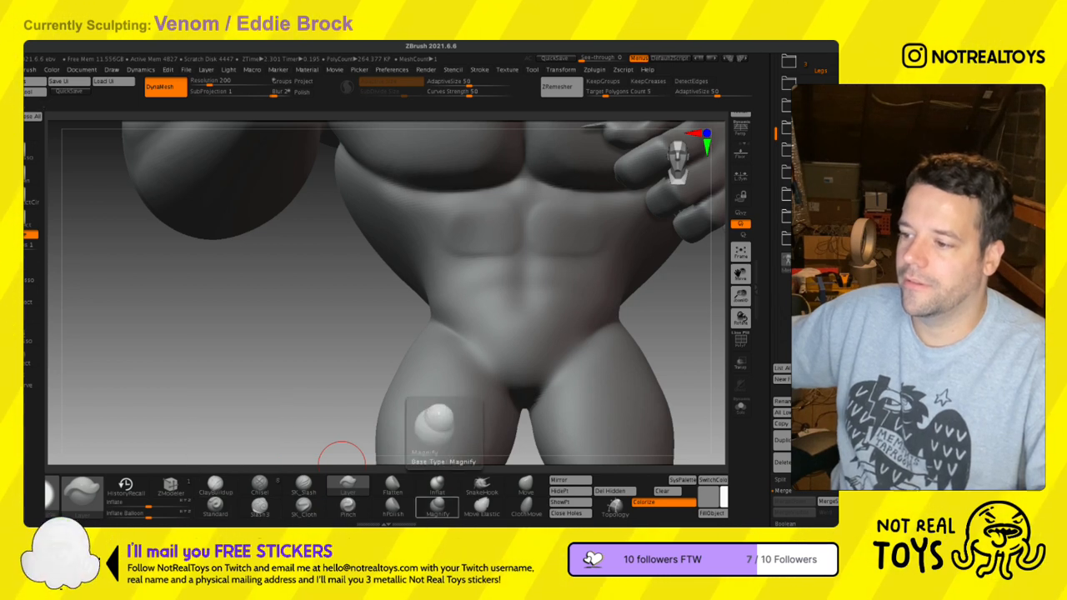
click(437, 486)
mouse_move(498, 265)
mouse_down()
mouse_move(451, 276)
mouse_move(500, 270)
mouse_move(455, 239)
mouse_move(505, 223)
mouse_move(464, 231)
mouse_move(502, 240)
mouse_move(489, 249)
mouse_up()
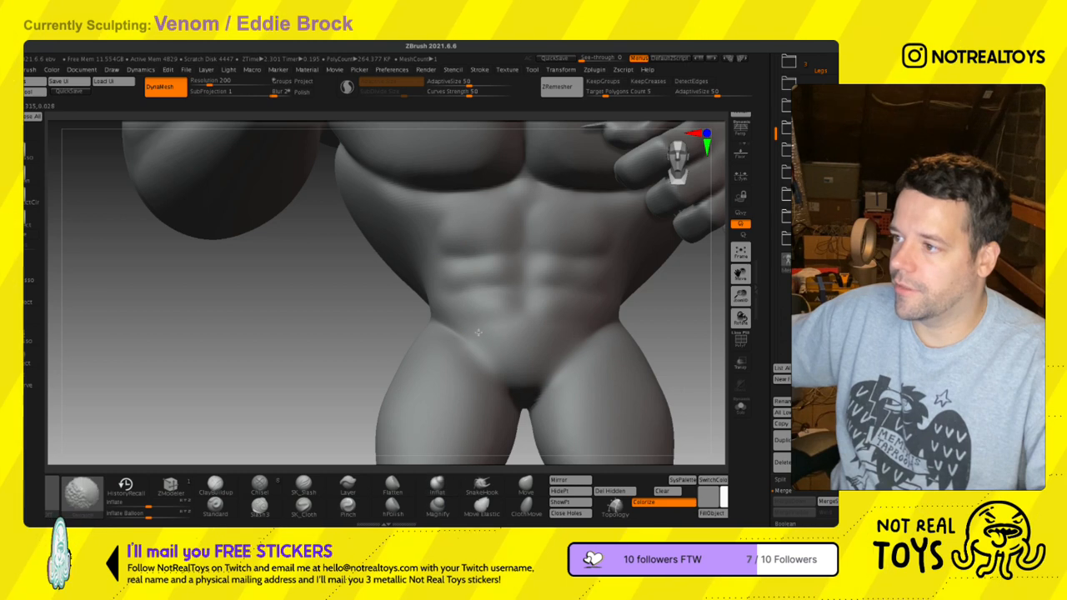
- Smooth the abdominal rows, then resize the brush and inflate and soften the upper and outer abdominals
mouse_move(499, 312)
shift+mouse_down()
mouse_move(457, 306)
mouse_move(450, 263)
shift+mouse_up()
key(s)
mouse_move(442, 215)
mouse_down()
mouse_move(452, 215)
mouse_move(434, 275)
mouse_move(444, 324)
mouse_move(443, 292)
mouse_up()
key(s)
key(s)
mouse_move(465, 235)
mouse_down()
mouse_move(473, 234)
mouse_move(438, 233)
mouse_move(500, 239)
mouse_move(474, 218)
mouse_up()
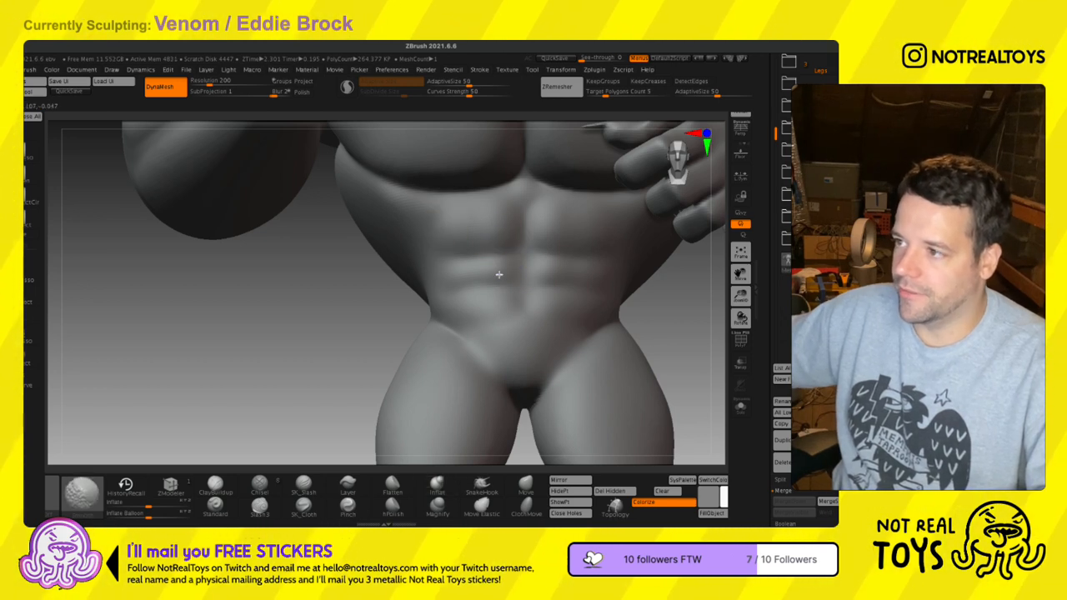
- Soften the divisions between the middle abdominals, then resize the brush and smooth the lower abdominals
mouse_move(501, 271)
mouse_down()
mouse_move(461, 298)
mouse_move(493, 289)
mouse_up()
mouse_move(514, 245)
ctrl+right_down()
mouse_move(517, 200)
mouse_move(512, 272)
mouse_move(525, 303)
mouse_move(484, 291)
ctrl+right_up()
key(s)
key(s)
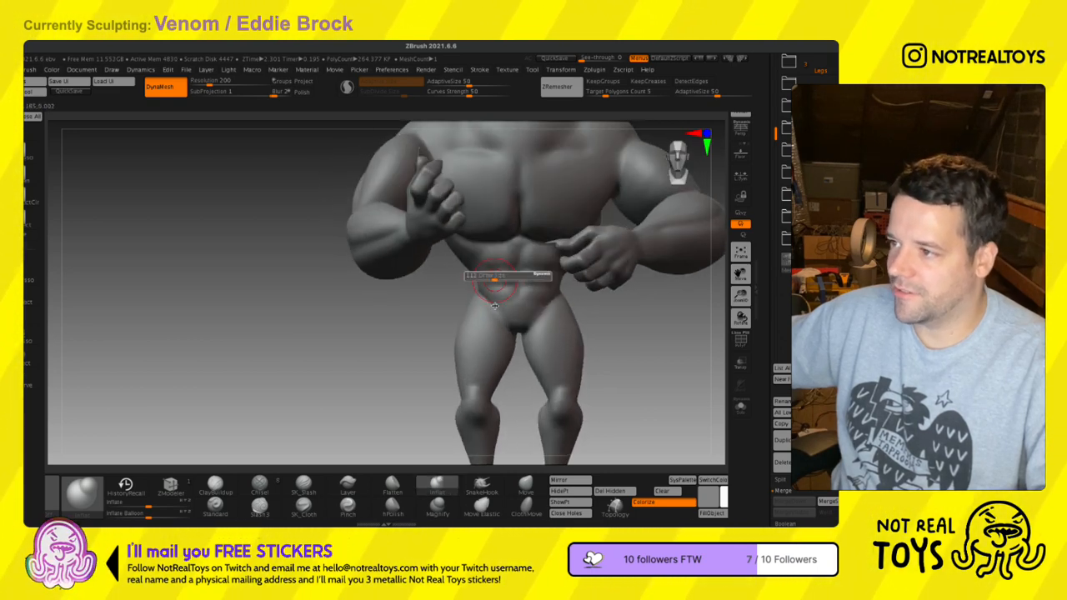
shift+drag(488, 308, 485, 296)
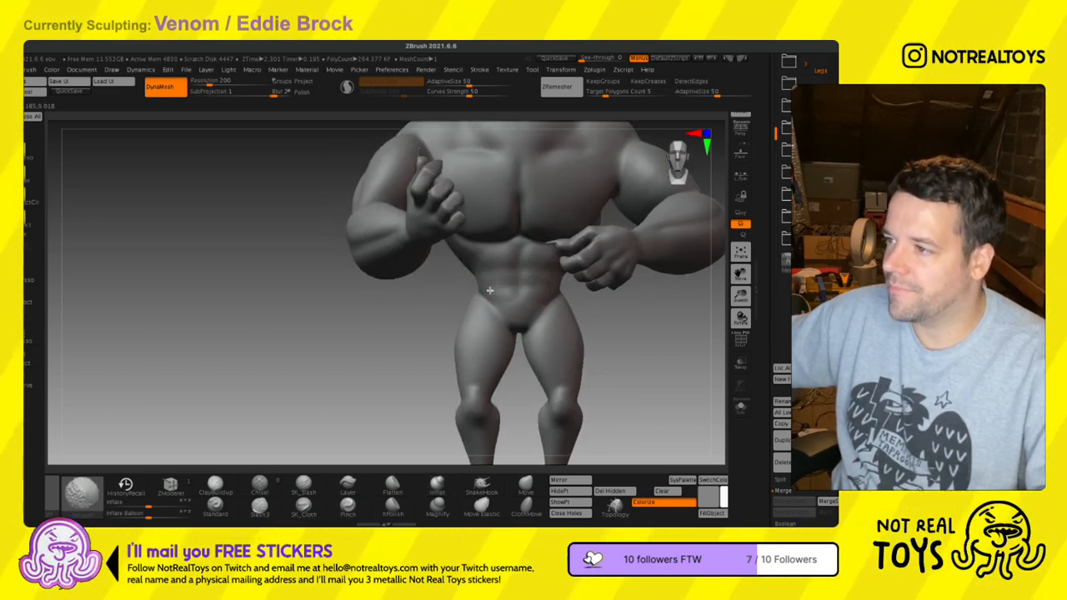
- Carve the arched lower edge of the rib cage around the abdomen with SK_Slash and smooth inside it
click(303, 486)
ctrl+right_drag(502, 286, 480, 215)
key(s)
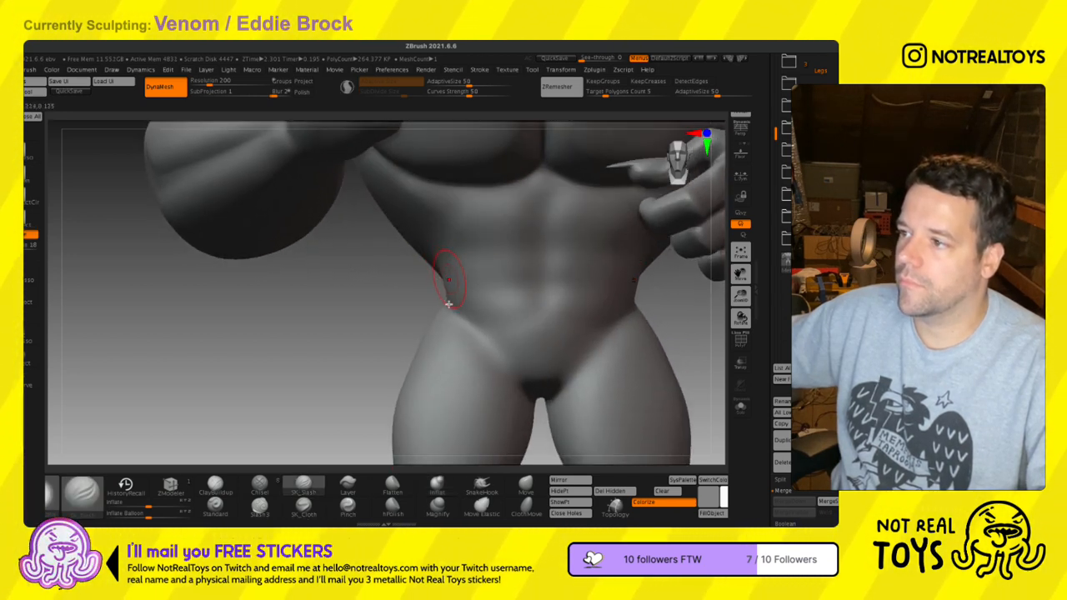
mouse_move(443, 280)
mouse_down()
mouse_move(484, 236)
mouse_move(548, 231)
mouse_move(592, 233)
mouse_move(640, 280)
mouse_up()
right_drag(471, 261, 530, 253)
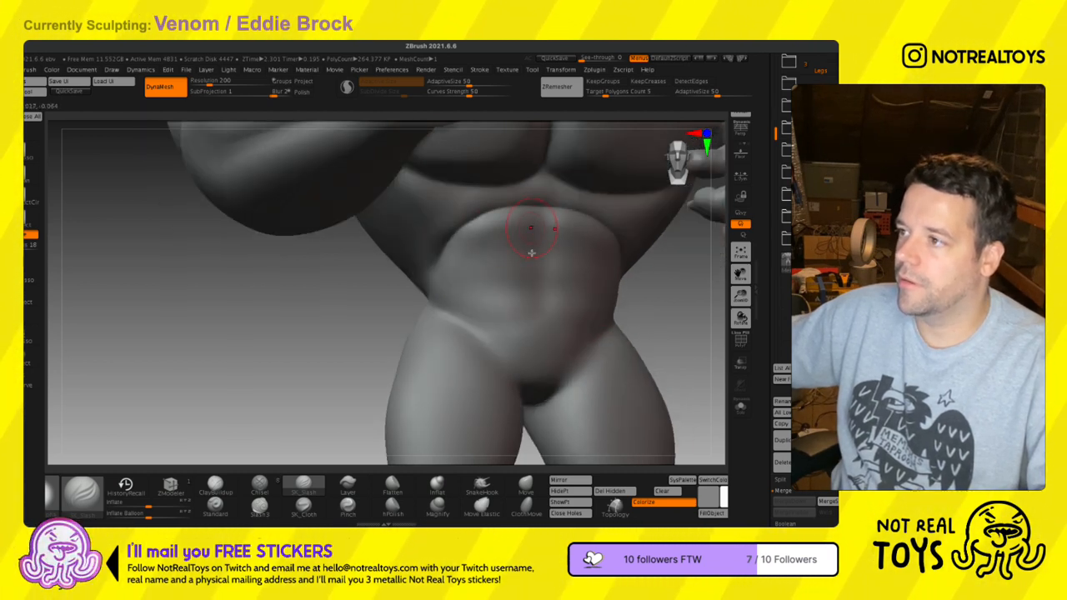
mouse_move(502, 233)
shift+mouse_down()
mouse_move(536, 214)
mouse_move(528, 231)
mouse_move(541, 236)
shift+mouse_up()
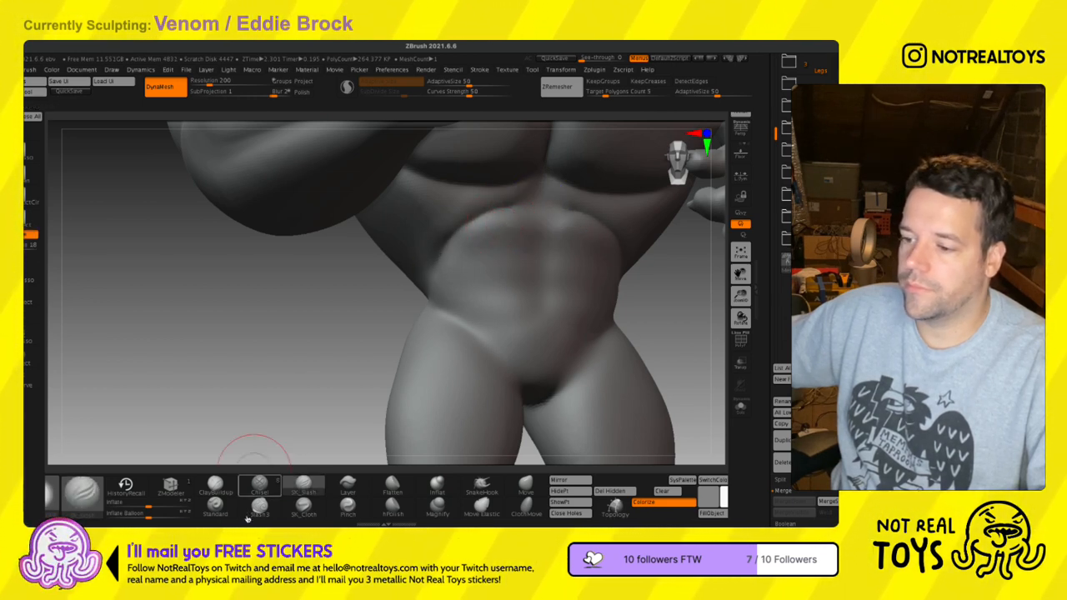
- Mask the abdomen inside the rib arch and invert the mask so that only the abdomen stays editable
click(304, 485)
mouse_move(562, 268)
ctrl+mouse_down()
mouse_move(512, 272)
mouse_move(467, 313)
mouse_move(552, 326)
mouse_move(542, 288)
ctrl+mouse_up()
mouse_move(466, 316)
ctrl+mouse_down()
mouse_move(484, 250)
mouse_move(513, 266)
ctrl+mouse_up()
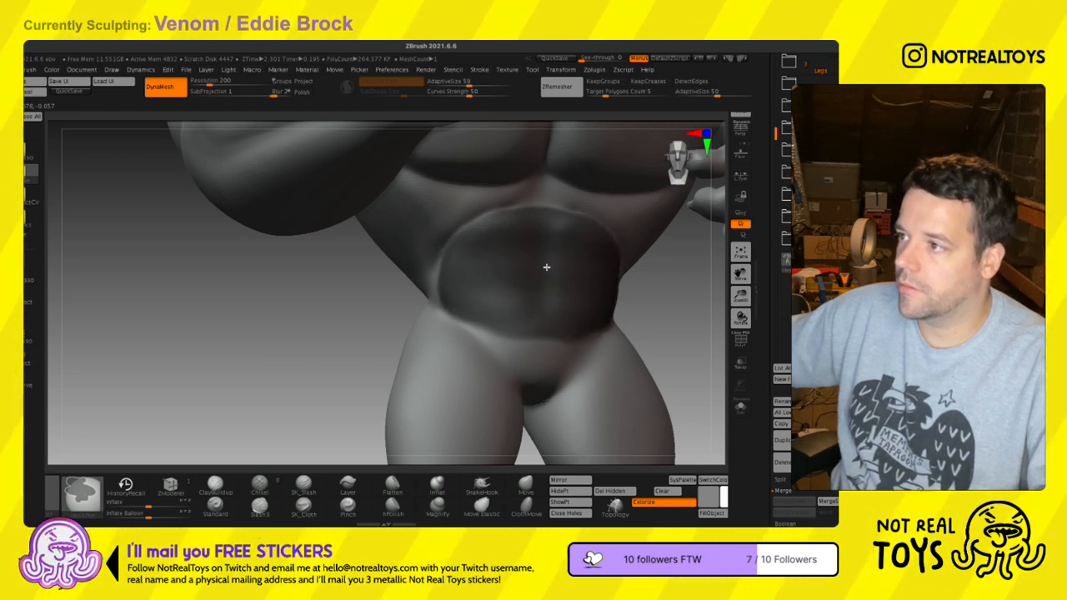
ctrl+click(281, 334)
- Reshape the unmasked abdomen beneath the rib arch with the Move brush from a low angle
drag(524, 442, 572, 267)
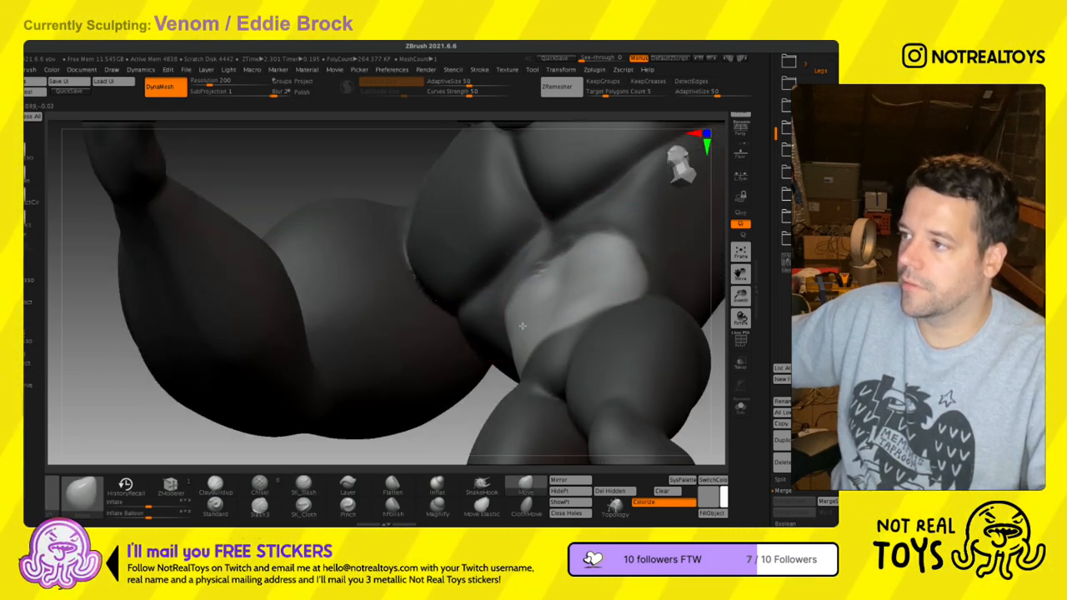
key(s)
drag(538, 300, 536, 301)
right_drag(536, 302, 560, 358)
- Clear the mask and remesh the body with DynaMesh
ctrl+drag(417, 330, 409, 361)
key(s)
drag(408, 360, 401, 360)
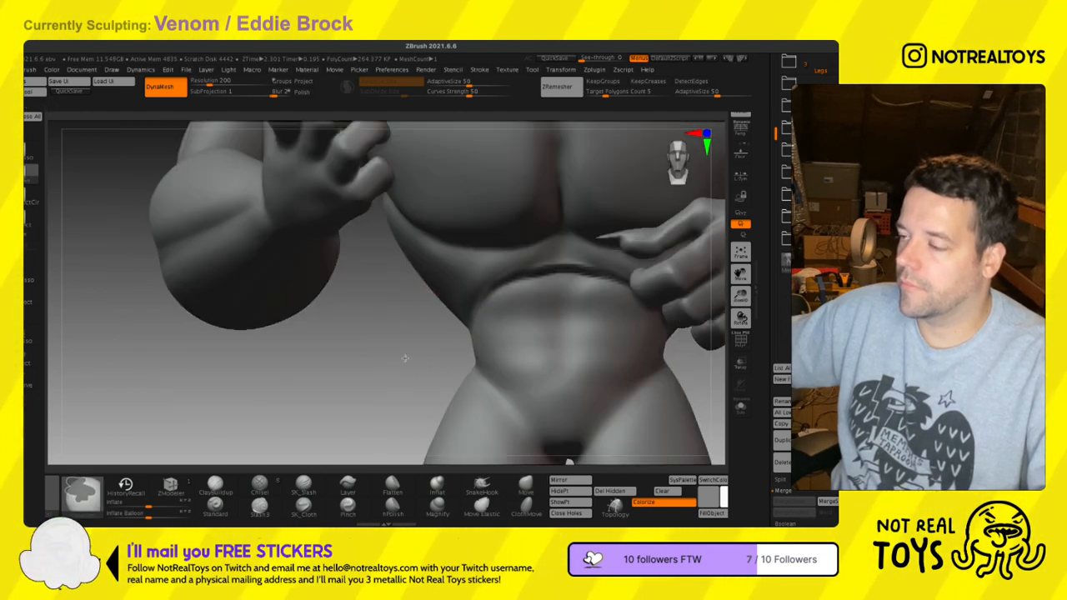
ctrl+right_drag(405, 359, 397, 350)
key(s)
ctrl+drag(391, 328, 381, 363)
mouse_move(395, 350)
ctrl+right_down()
mouse_move(395, 269)
mouse_move(460, 301)
mouse_move(467, 291)
ctrl+right_up()
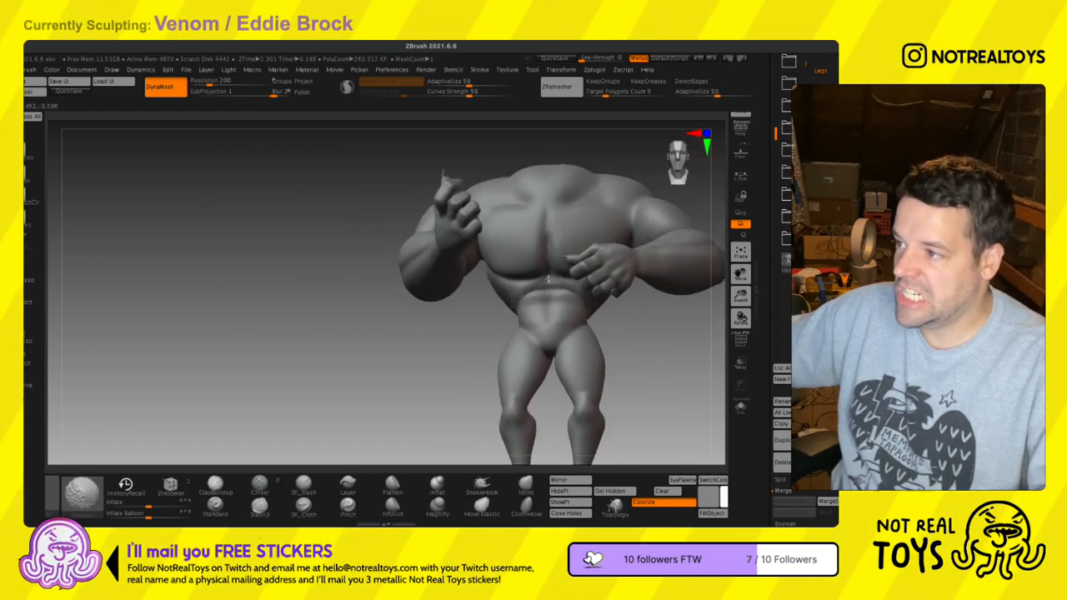
mouse_move(550, 269)
right_down()
mouse_move(575, 285)
mouse_move(546, 259)
mouse_move(607, 357)
mouse_move(540, 319)
mouse_move(538, 276)
mouse_move(554, 288)
right_up()
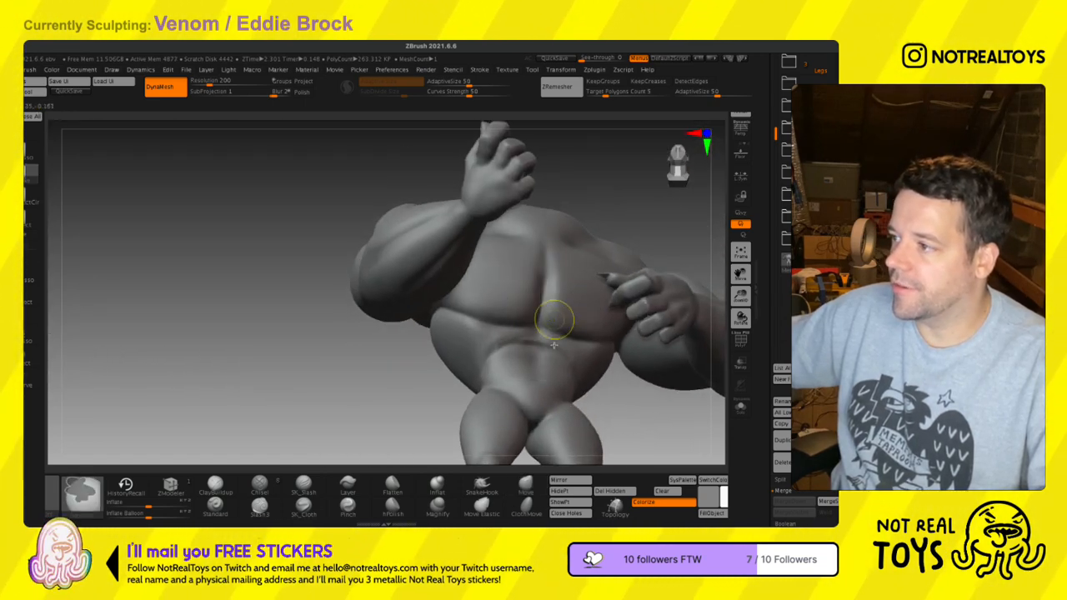
- Undo the remesh and the mask clearing around the abdomen, then save the project
key(ctrl+h)
right_drag(555, 319, 511, 332)
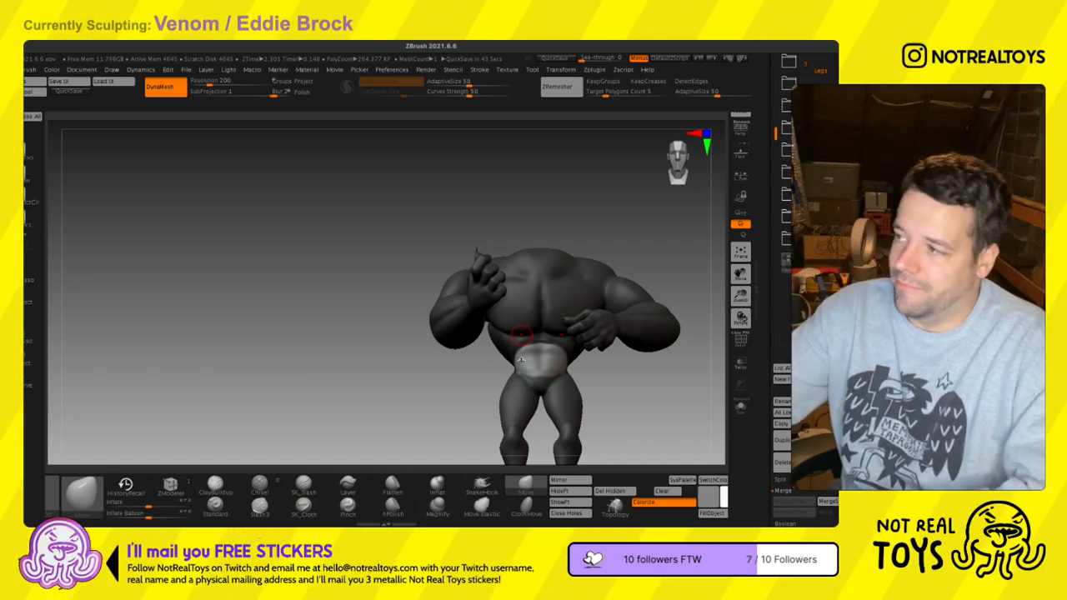
alt+right_drag(527, 365, 481, 300)
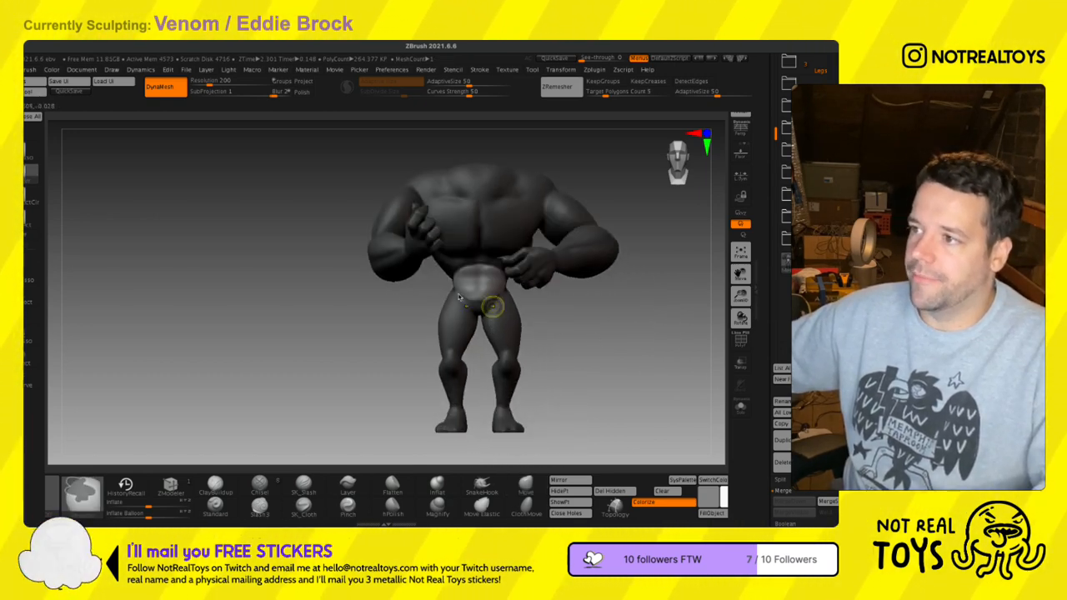
key(ctrl+s)
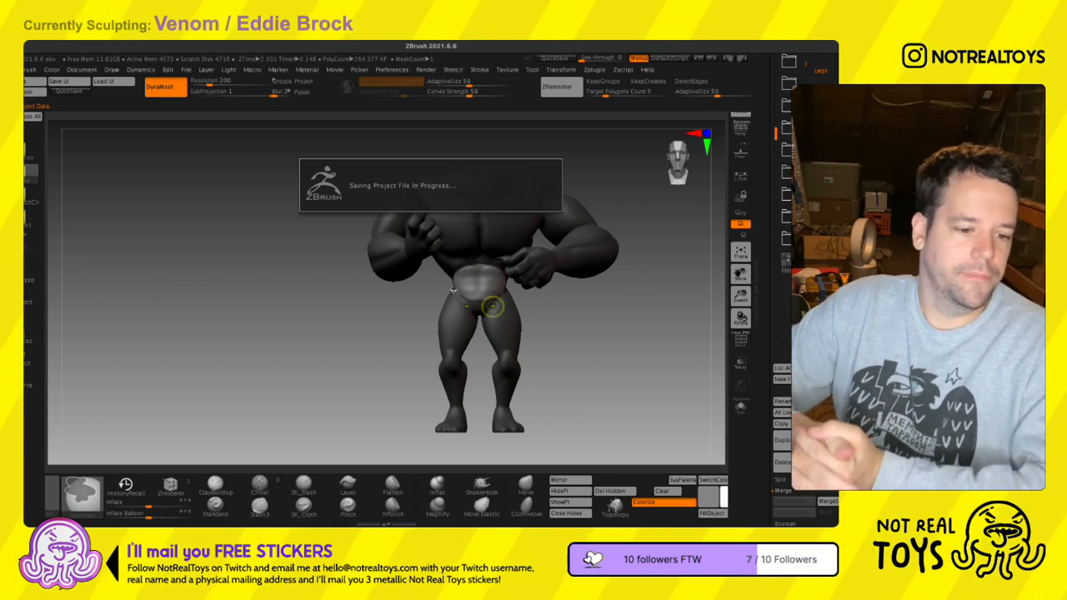
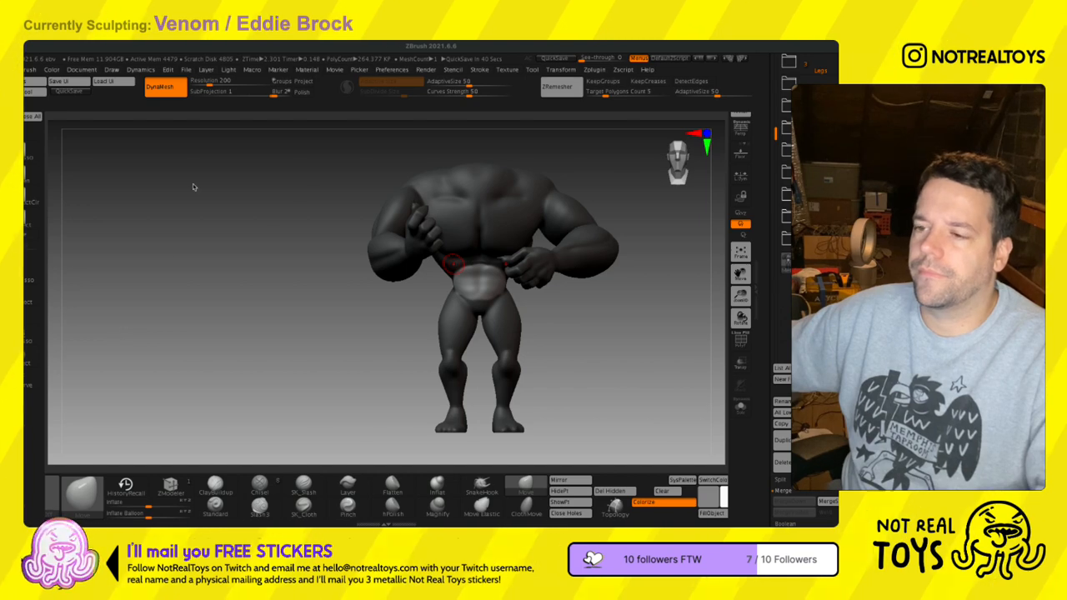
- Clear the mask, remesh the body with DynaMesh and smooth the hard ridge above the abdomen
mouse_move(492, 285)
ctrl+right_down()
mouse_move(345, 333)
mouse_move(408, 303)
mouse_move(393, 286)
ctrl+right_up()
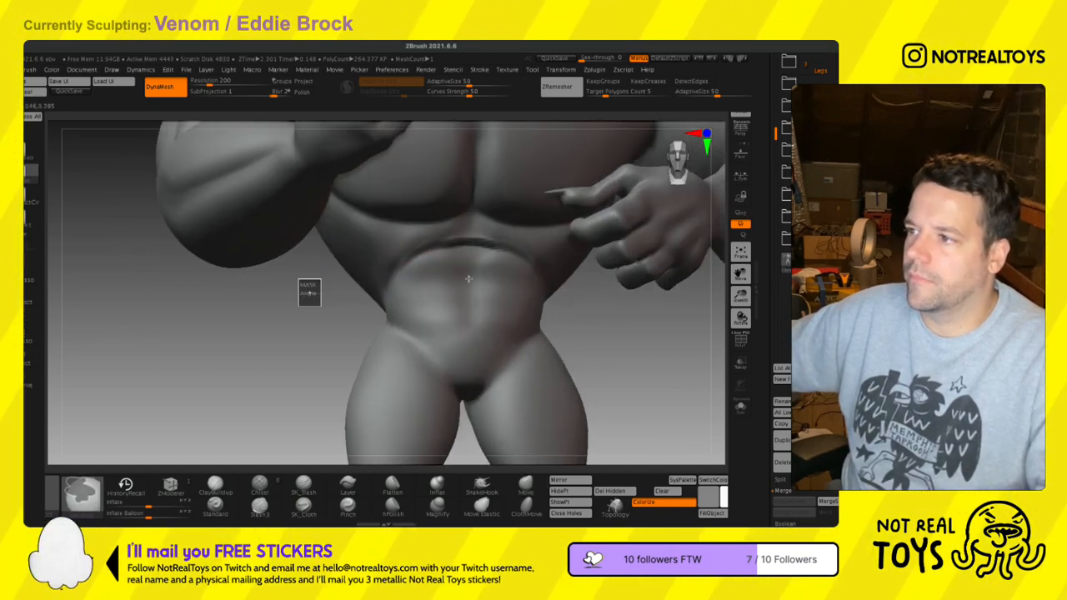
shift+drag(409, 290, 423, 268)
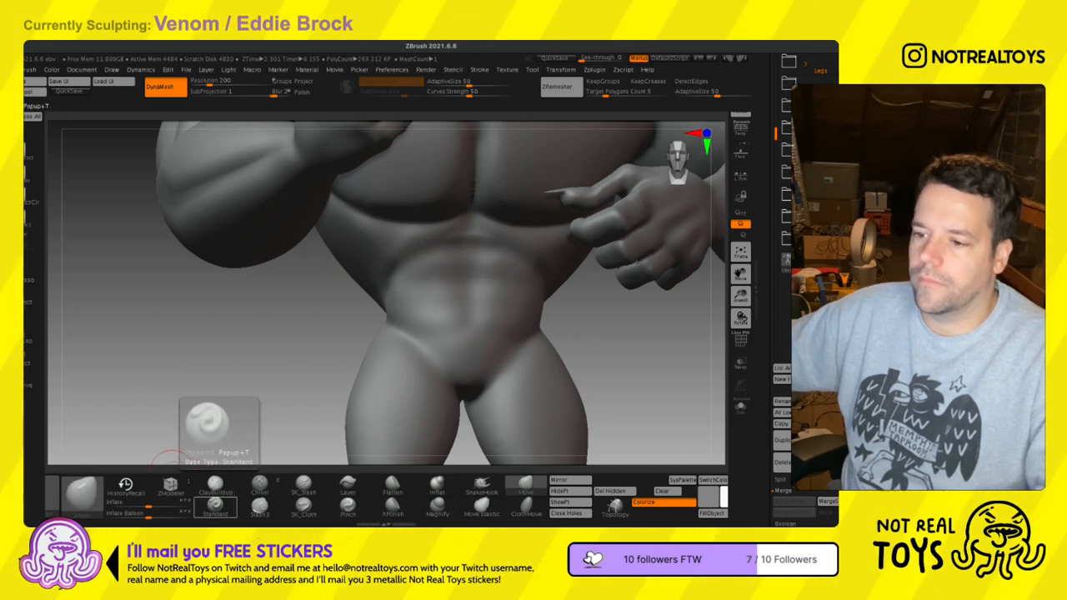
- Build up the abdominals with the Standard brush, deepen the hollow under the rib arch and smooth the waist
click(215, 506)
mouse_move(475, 281)
alt+mouse_down()
mouse_move(462, 278)
mouse_move(415, 314)
alt+mouse_up()
key(ctrl+z)
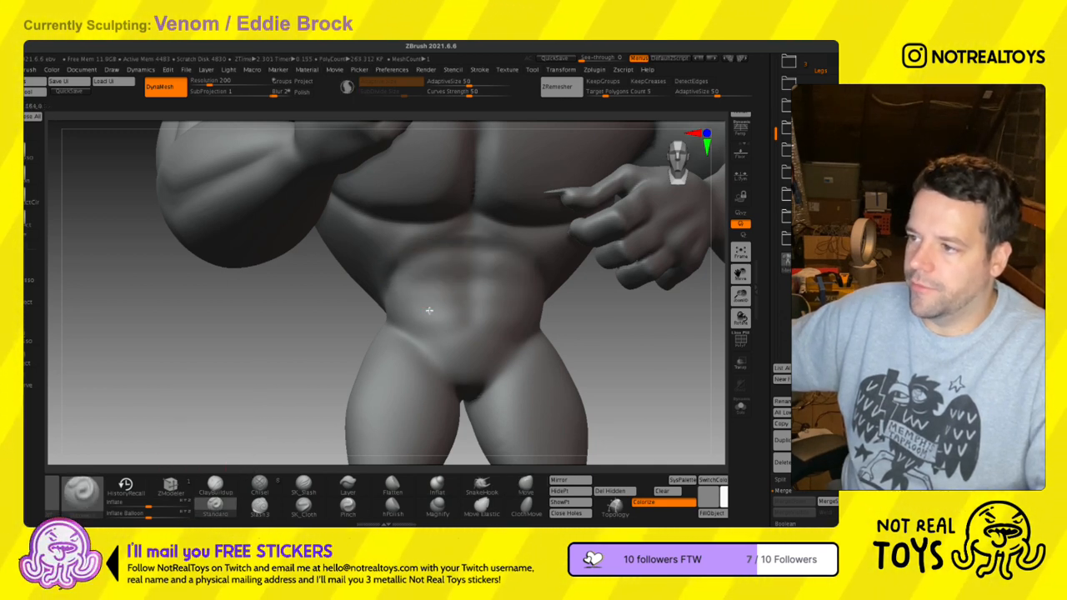
key(space)
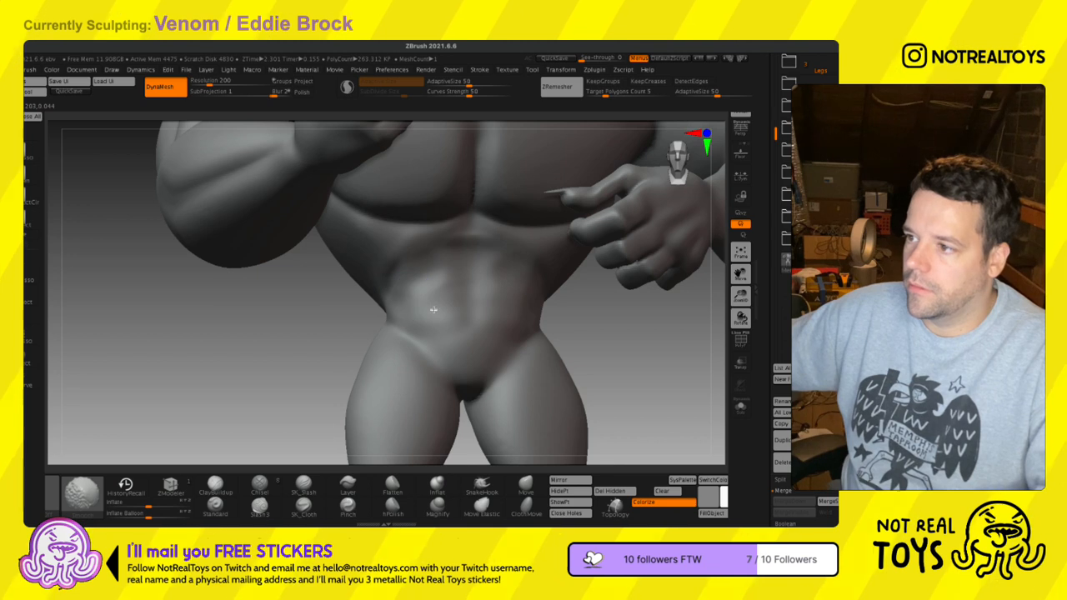
alt+drag(435, 249, 502, 248)
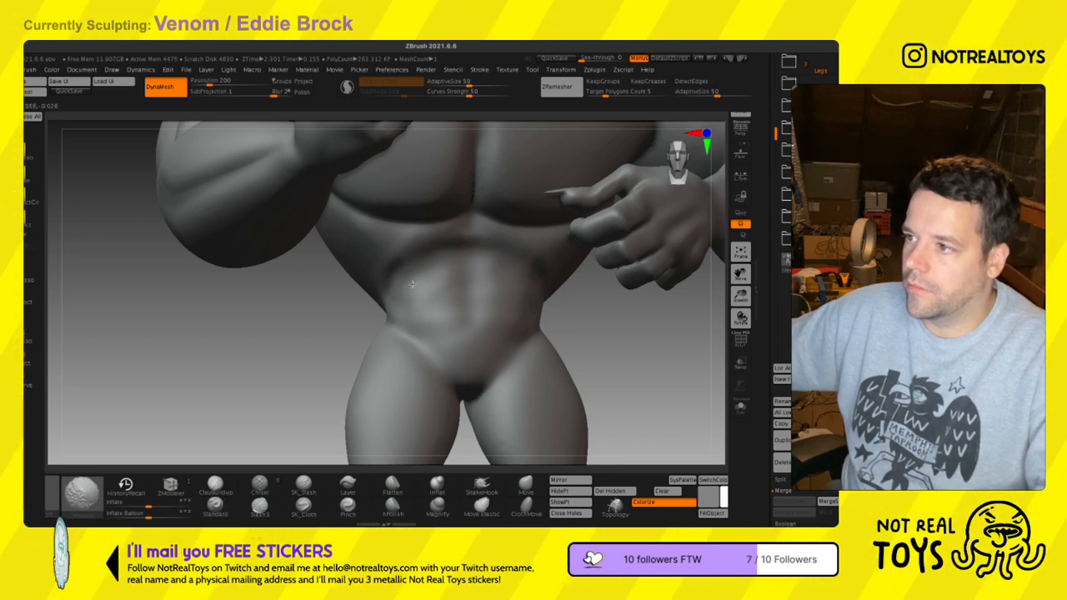
mouse_move(376, 296)
mouse_down()
mouse_move(458, 269)
mouse_move(446, 247)
mouse_up()
mouse_move(459, 297)
shift+mouse_down()
mouse_move(460, 285)
mouse_move(448, 306)
mouse_move(378, 306)
shift+mouse_up()
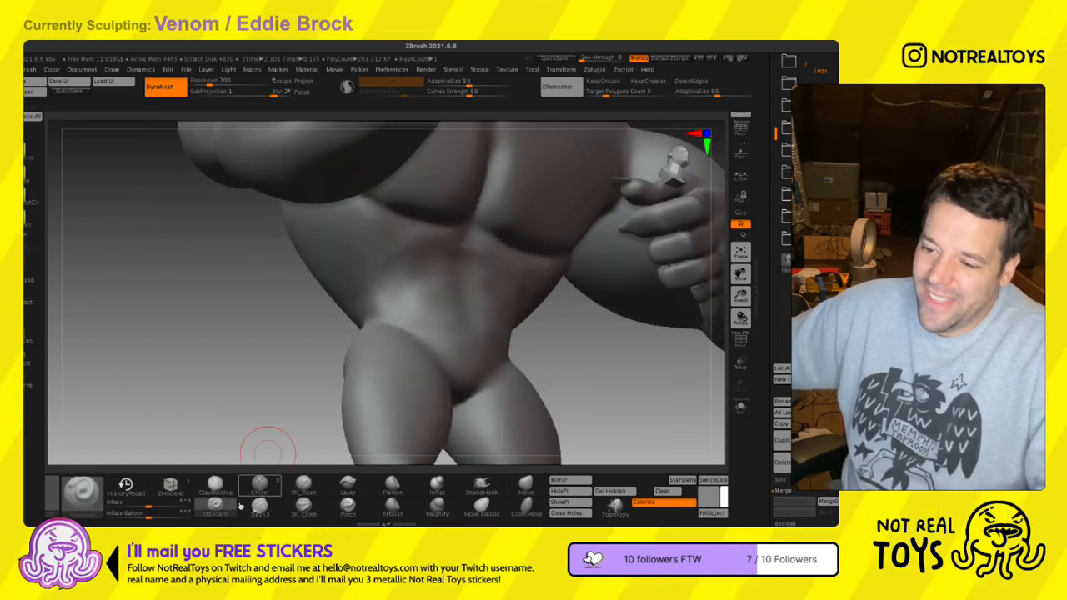
- Resize the SK_Slash brush, carve along the rib arch down to the waist and smooth the abdomen
click(303, 486)
key(s)
click(489, 256)
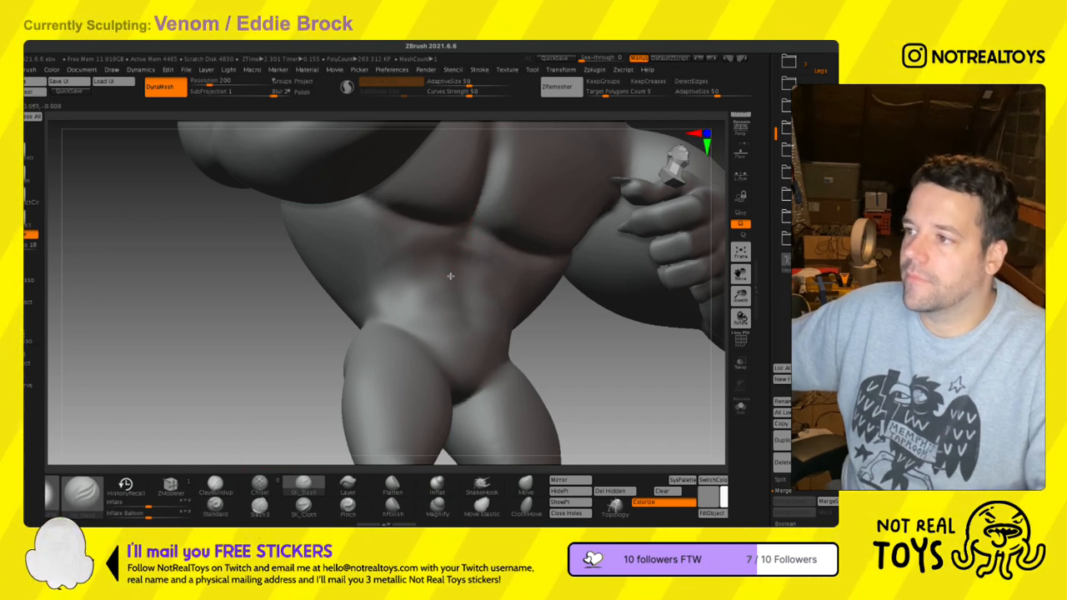
drag(394, 265, 370, 329)
mouse_move(390, 294)
shift+mouse_down()
mouse_move(472, 279)
mouse_move(431, 289)
shift+mouse_up()
drag(622, 362, 526, 384)
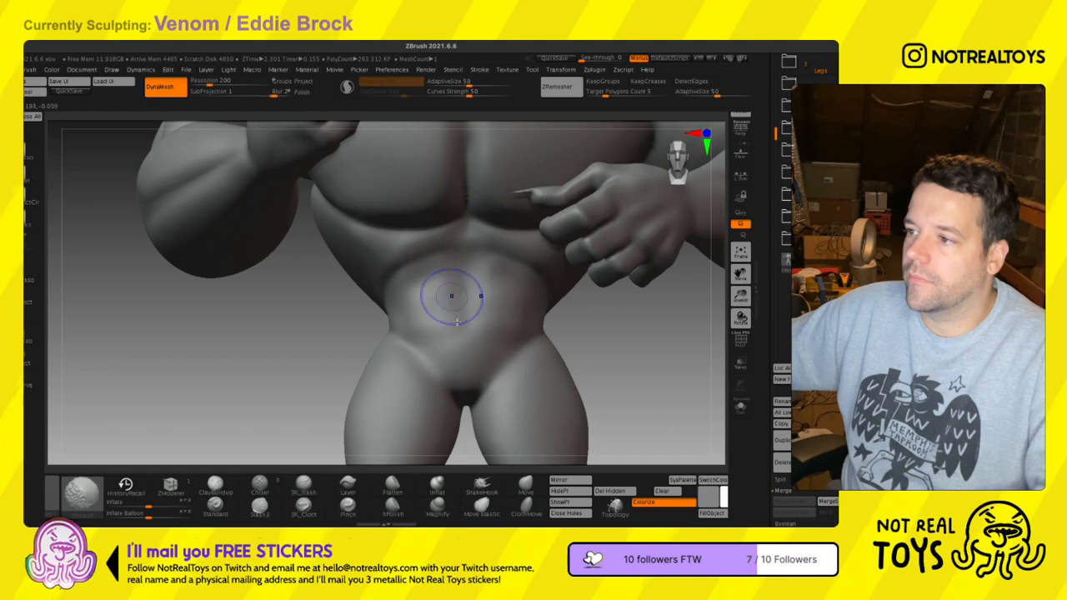
ctrl+right_drag(453, 317, 418, 332)
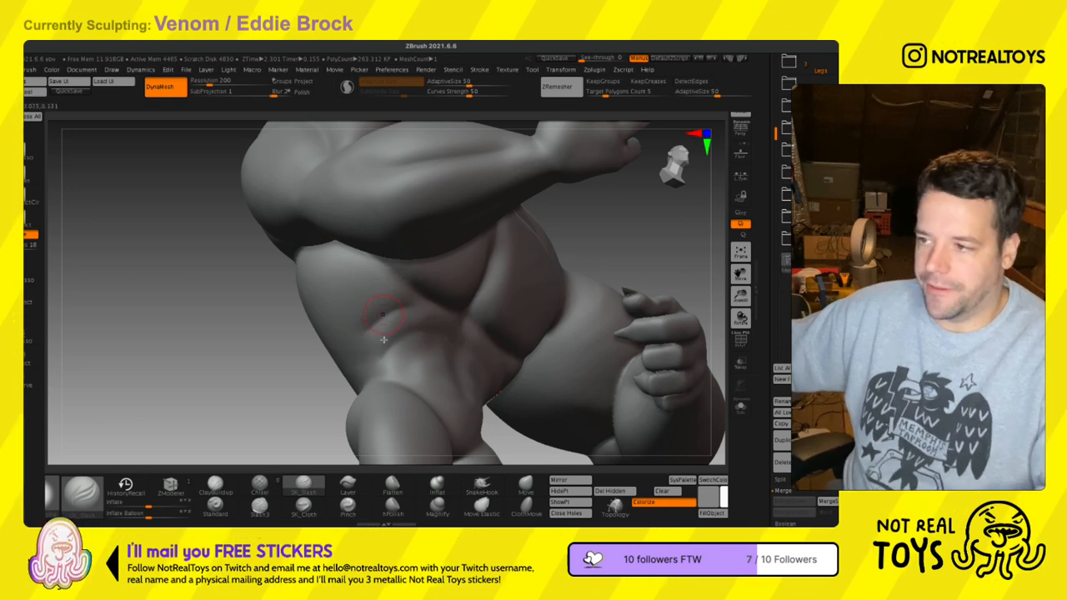
- Carve slanted rib muscle furrows along the side of the torso with SK_Slash and smooth between them
mouse_move(351, 338)
mouse_down()
mouse_move(409, 324)
mouse_move(352, 338)
mouse_up()
right_drag(352, 337, 343, 344)
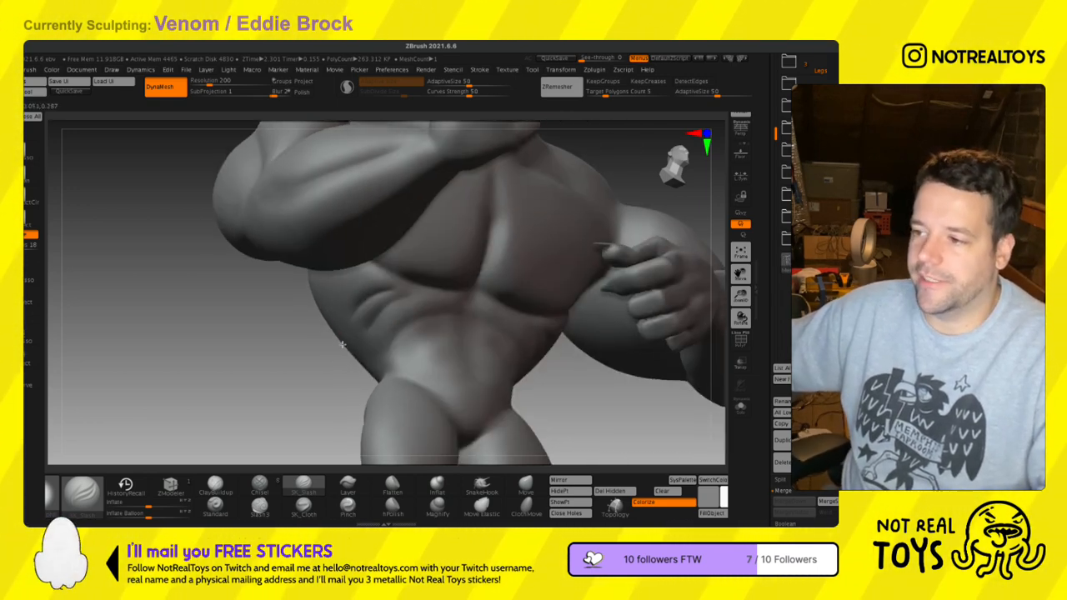
mouse_move(367, 323)
mouse_down()
mouse_move(405, 321)
mouse_move(344, 339)
mouse_up()
drag(360, 303, 395, 290)
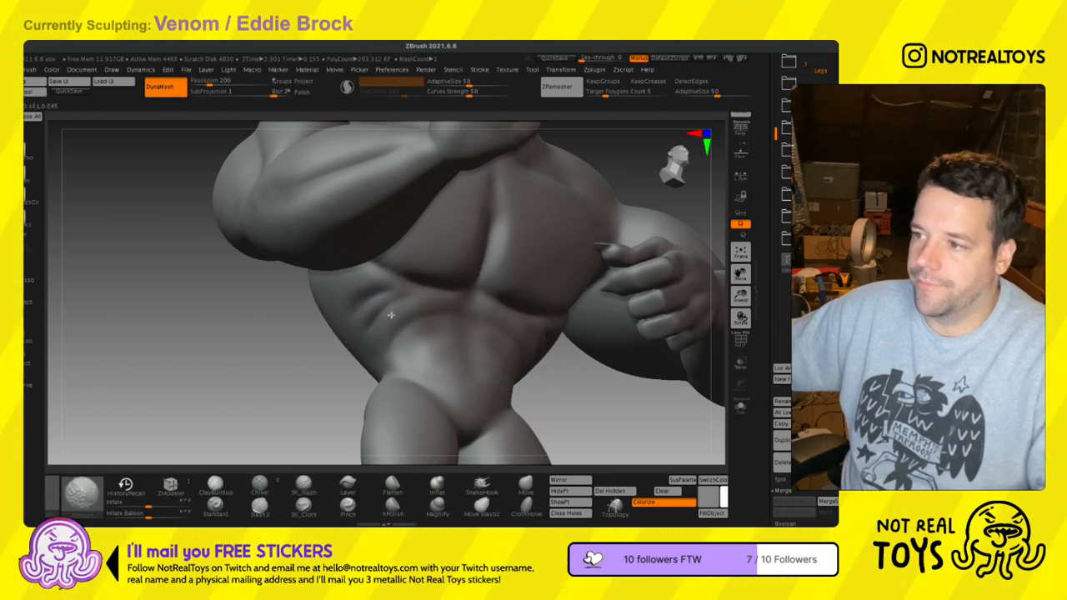
right_drag(364, 355, 375, 293)
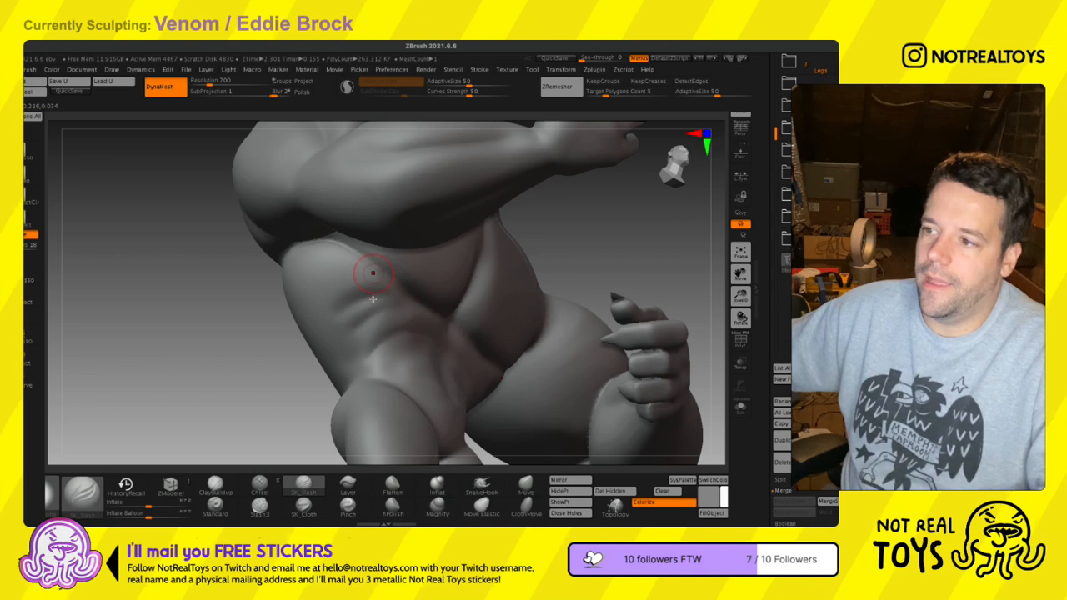
mouse_move(346, 296)
mouse_down()
mouse_move(318, 311)
mouse_move(369, 298)
mouse_up()
mouse_move(367, 285)
right_down()
mouse_move(343, 295)
mouse_move(413, 329)
mouse_move(375, 321)
mouse_move(403, 336)
right_up()
- Build up the rib muscles with the Standard brush, then reshape the side of the torso with the Move brush and smooth it
click(216, 505)
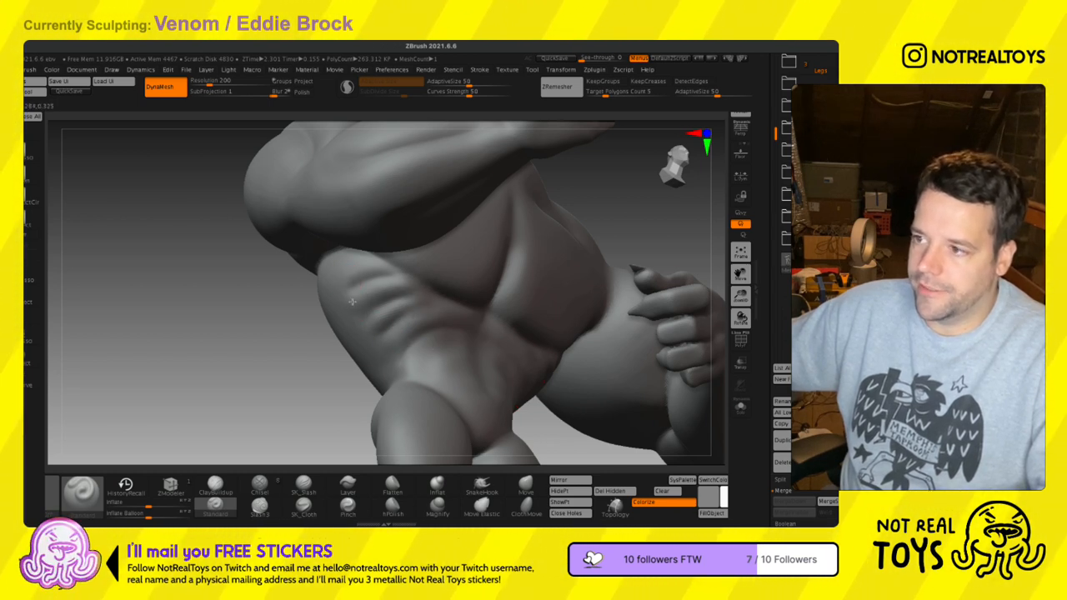
mouse_move(343, 311)
right_down()
mouse_move(408, 311)
mouse_move(420, 348)
mouse_move(392, 330)
mouse_move(439, 321)
mouse_move(409, 324)
right_up()
click(525, 485)
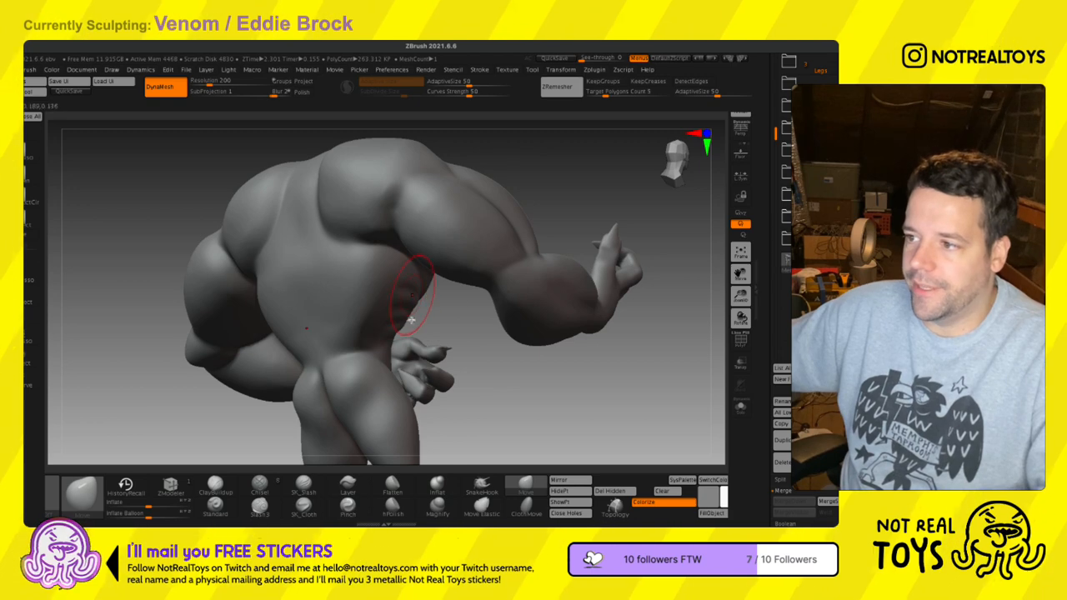
mouse_move(427, 315)
right_down()
mouse_move(471, 292)
mouse_move(455, 306)
mouse_move(476, 315)
mouse_move(467, 298)
mouse_move(484, 309)
mouse_move(281, 281)
mouse_move(305, 281)
right_up()
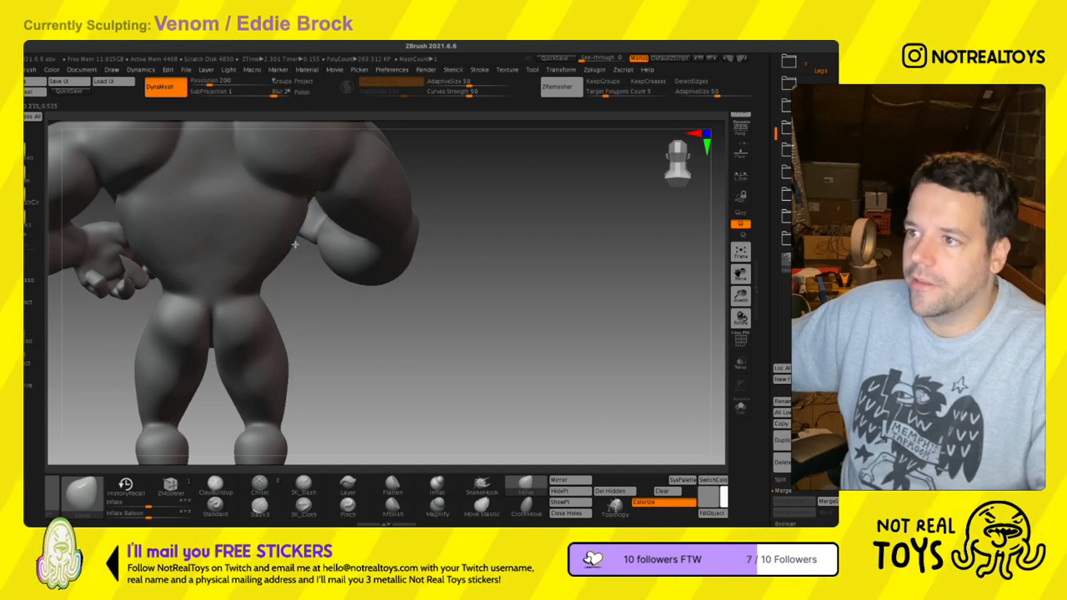
mouse_move(305, 242)
right_down()
mouse_move(317, 250)
mouse_move(272, 236)
mouse_move(437, 320)
mouse_move(359, 246)
right_up()
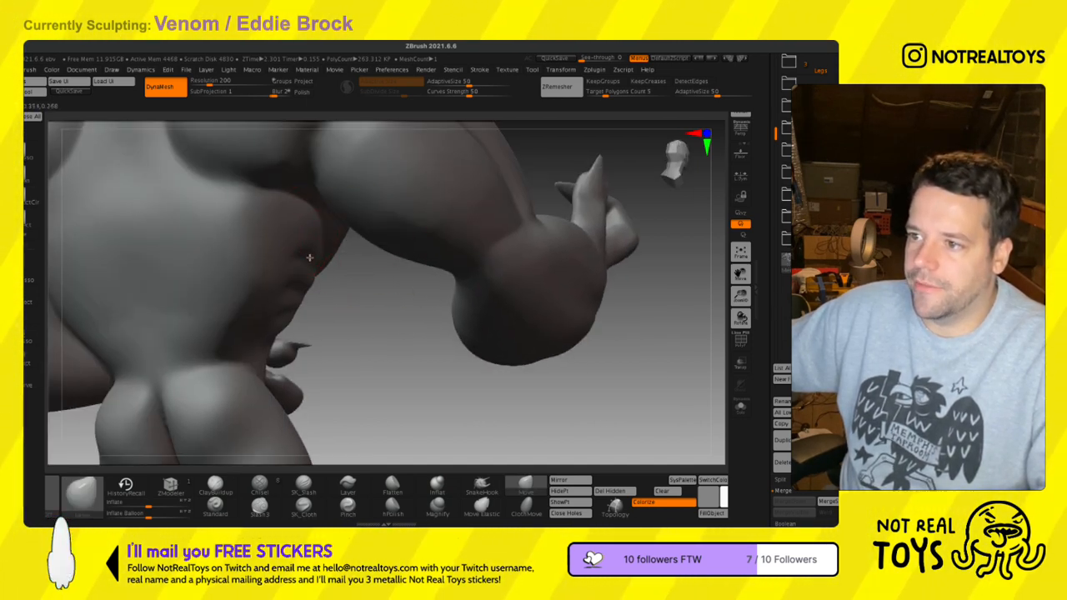
key(shift)
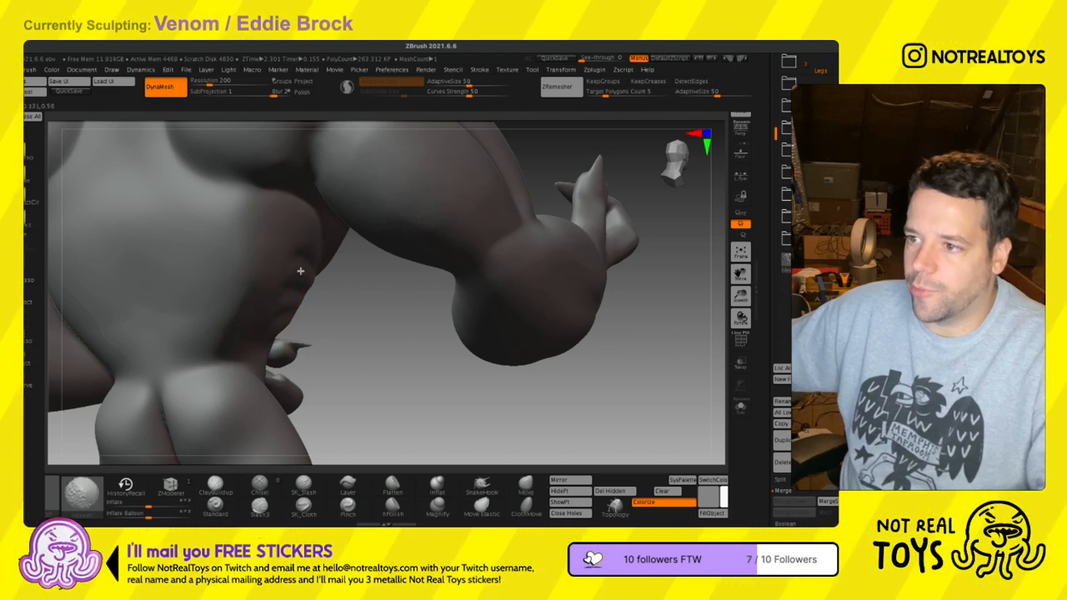
- Resize the Move brush, adjust the waist and lower chest from the front and smooth the chest
mouse_move(301, 358)
right_down()
mouse_move(267, 324)
mouse_move(252, 325)
right_up()
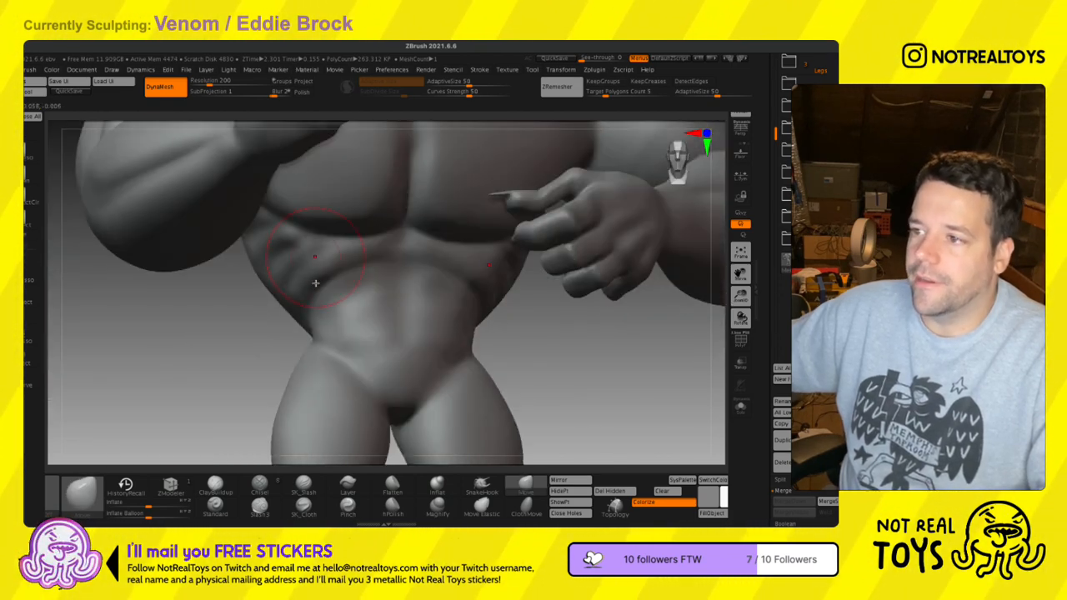
mouse_move(380, 237)
ctrl+right_down()
mouse_move(372, 205)
mouse_move(384, 241)
ctrl+right_up()
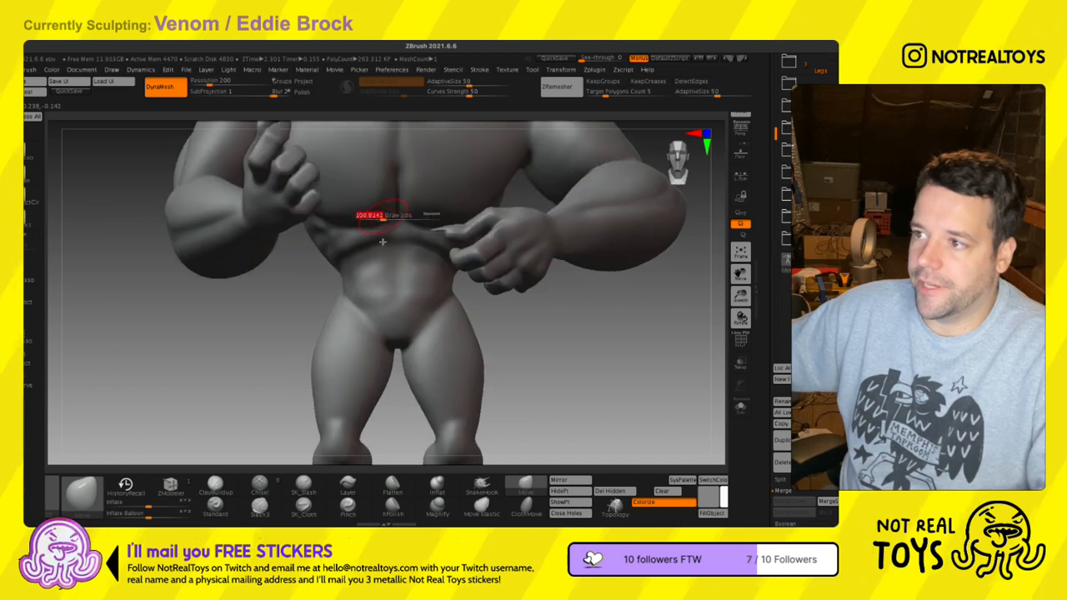
right_drag(377, 237, 374, 270)
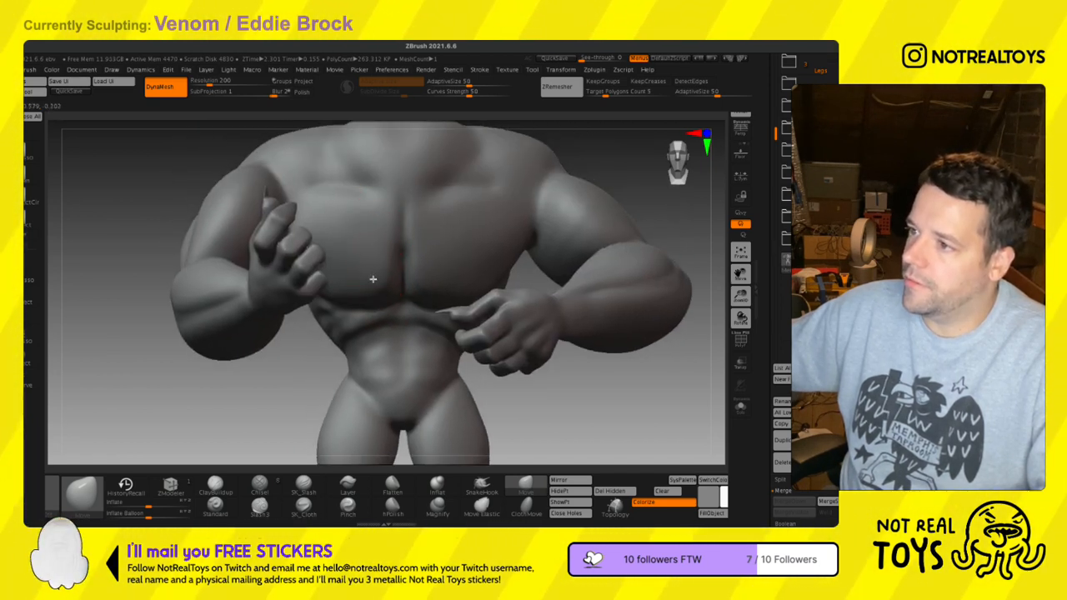
key(shift)
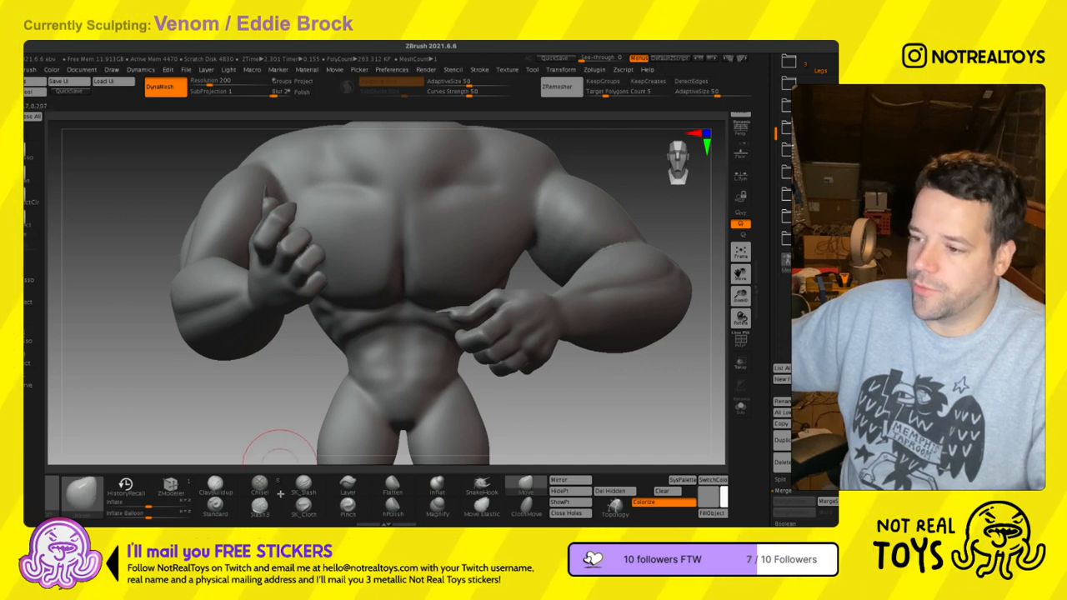
- Deepen the centre groove between the pectorals with a resized SK_Slash brush and smooth the chest beside it
click(303, 485)
key(s)
click(404, 241)
drag(401, 224, 403, 326)
key(shift)
mouse_move(415, 259)
shift+mouse_down()
mouse_move(418, 221)
mouse_move(472, 217)
mouse_move(436, 208)
mouse_move(475, 182)
shift+mouse_up()
key(shift)
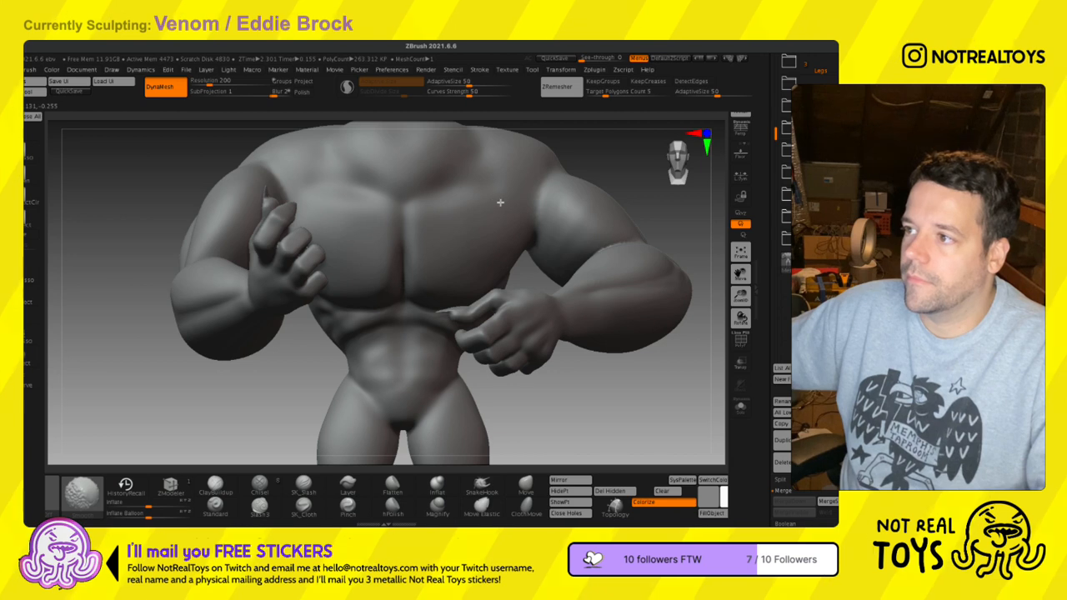
- Soften the rib muscle furrows along the side of the torso with smoothing strokes
mouse_move(399, 338)
alt+right_down()
mouse_move(397, 279)
mouse_move(390, 309)
alt+right_up()
key(shift)
mouse_move(315, 294)
right_down()
mouse_move(343, 297)
mouse_move(392, 277)
right_up()
shift+drag(310, 255, 316, 264)
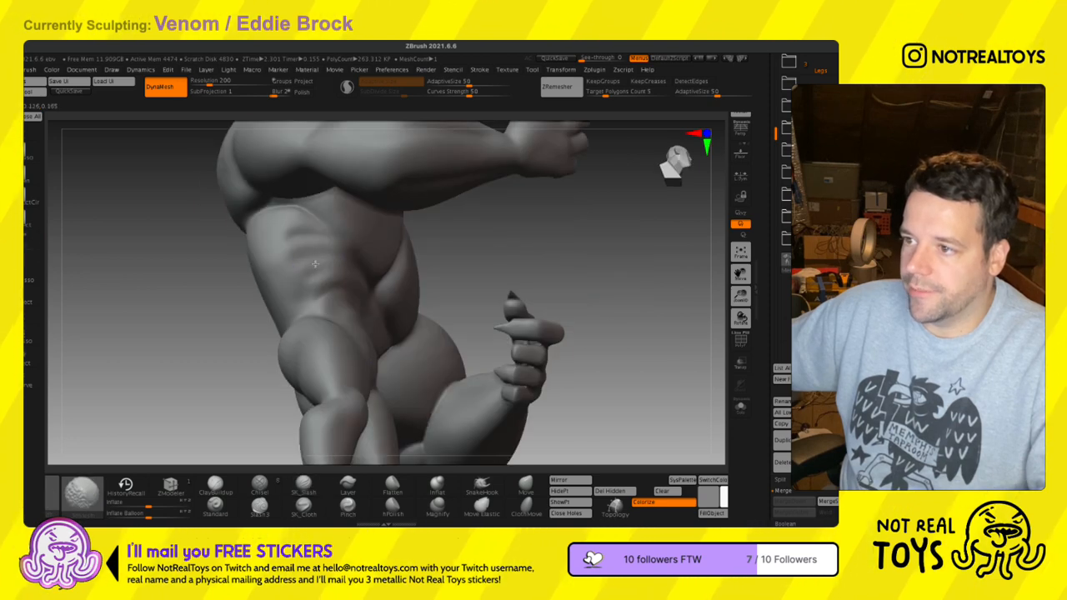
- Examine the legs from the front and back, and check the overall shape of the torso and arms
mouse_move(338, 306)
right_down()
mouse_move(326, 353)
mouse_move(362, 236)
mouse_move(386, 295)
mouse_move(360, 347)
mouse_move(337, 243)
right_up()
ctrl+right_drag(337, 244, 365, 333)
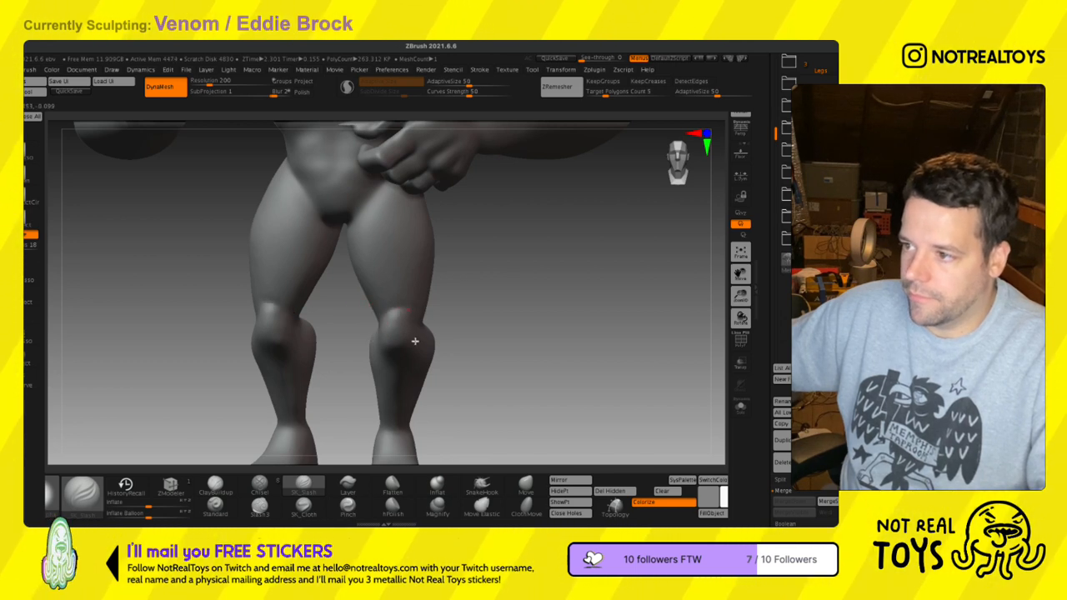
right_drag(389, 361, 382, 371)
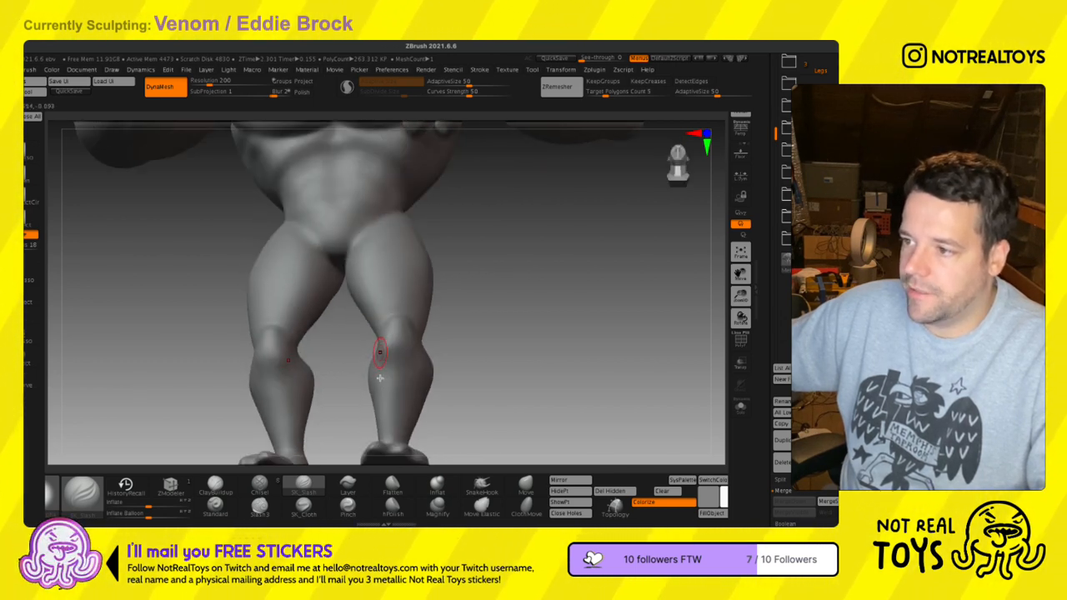
mouse_move(375, 370)
right_down()
mouse_move(401, 369)
mouse_move(434, 338)
right_up()
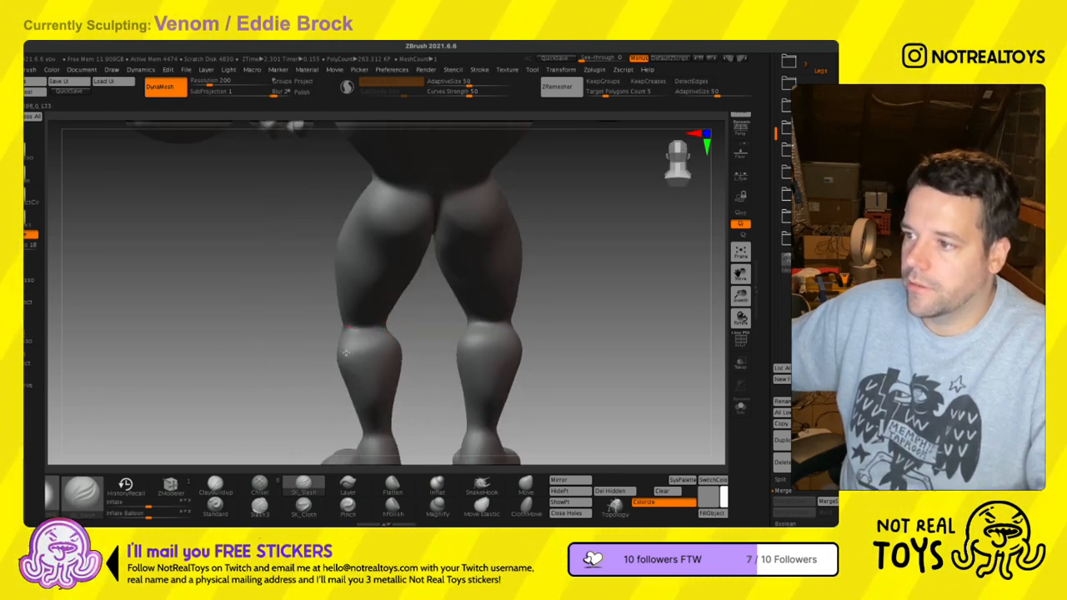
right_drag(366, 309, 454, 294)
drag(244, 210, 285, 271)
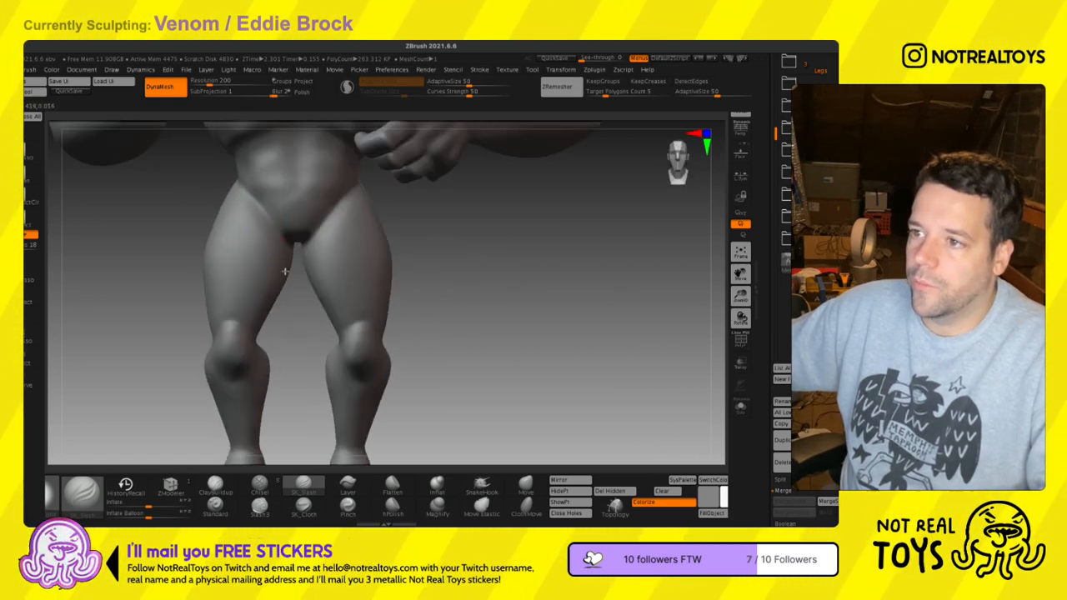
mouse_move(280, 254)
alt+right_down()
mouse_move(279, 336)
mouse_move(222, 362)
mouse_move(211, 385)
alt+right_up()
right_drag(420, 330, 409, 304)
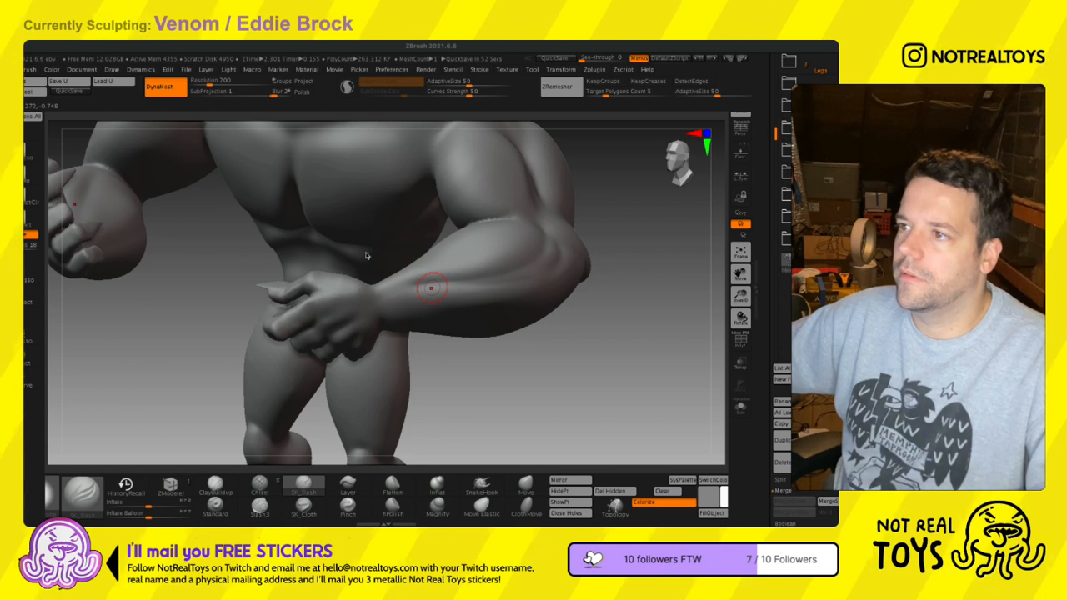
mouse_move(437, 226)
alt+right_down()
mouse_move(388, 295)
mouse_move(435, 281)
alt+right_up()
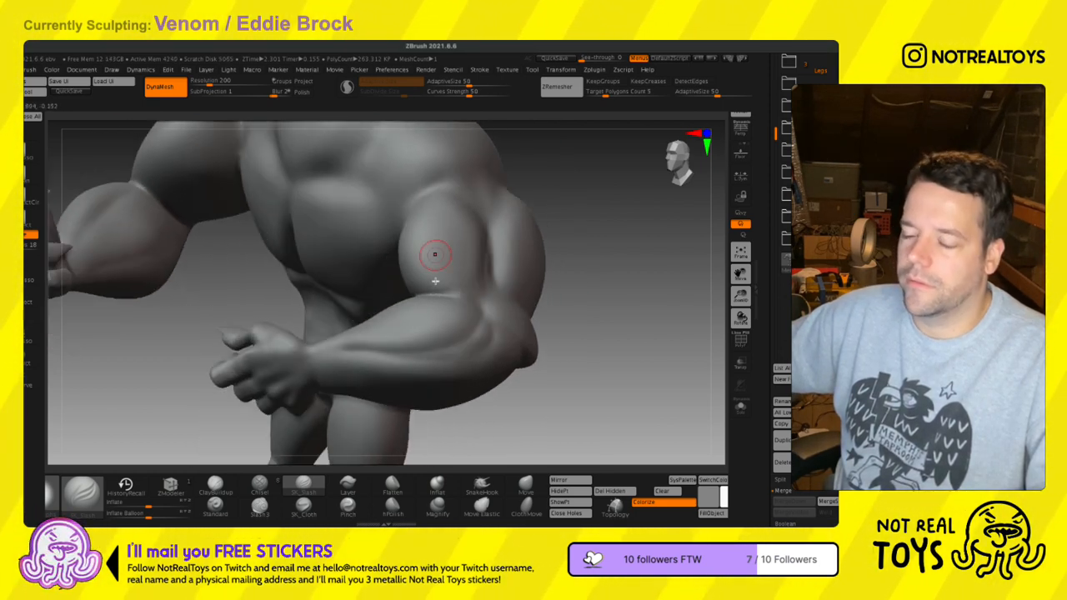
- Tighten the creases around the biceps, triceps and outer forearm with the Pinch brush
click(347, 506)
right_drag(421, 430, 365, 448)
drag(489, 214, 480, 218)
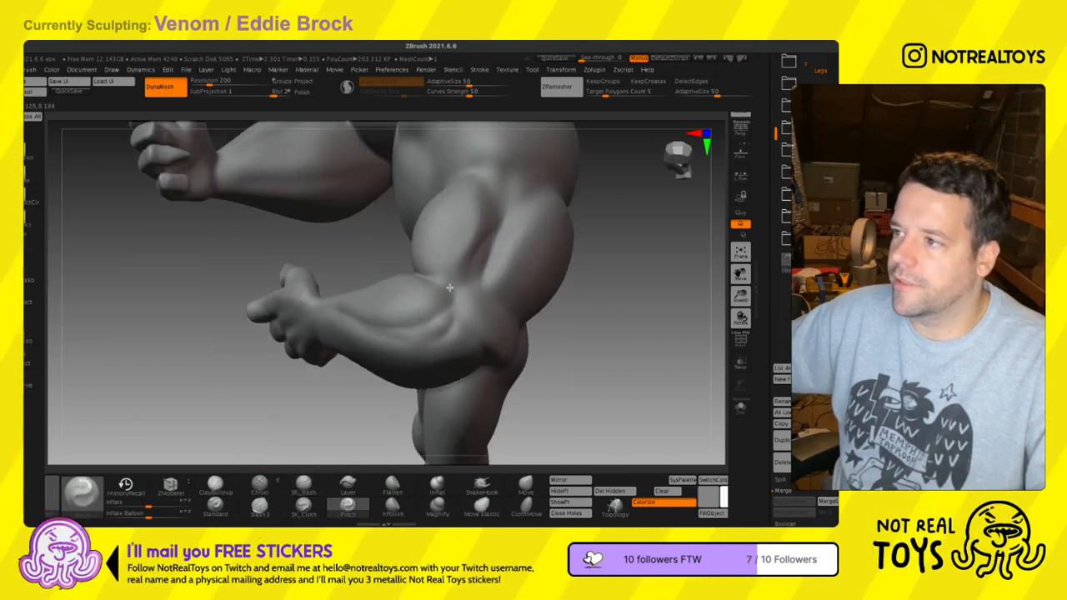
mouse_move(470, 206)
right_down()
mouse_move(503, 196)
mouse_move(491, 218)
right_up()
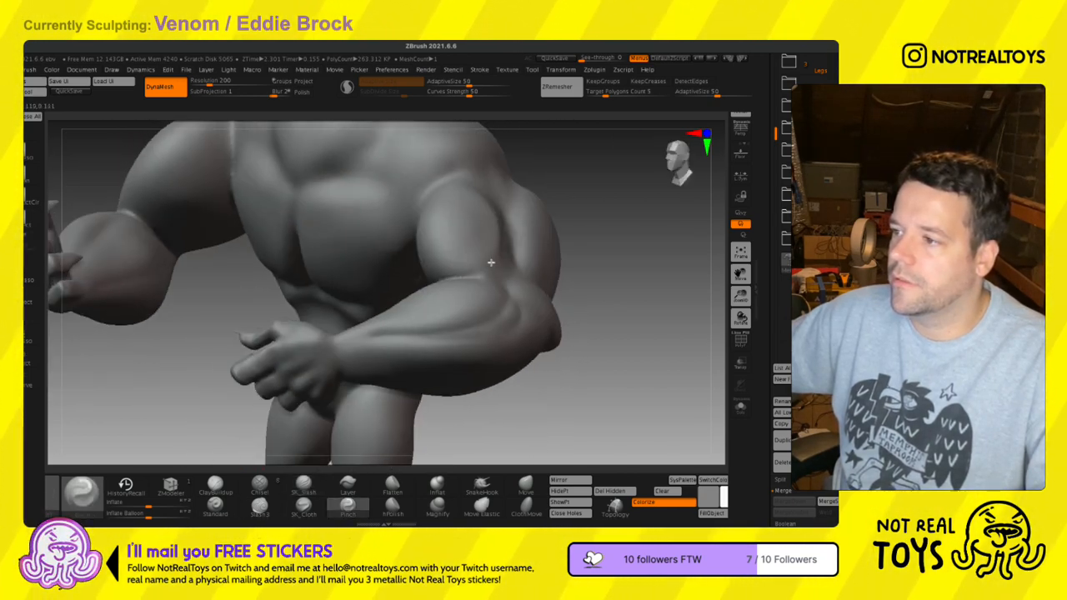
key(s)
drag(495, 299, 489, 299)
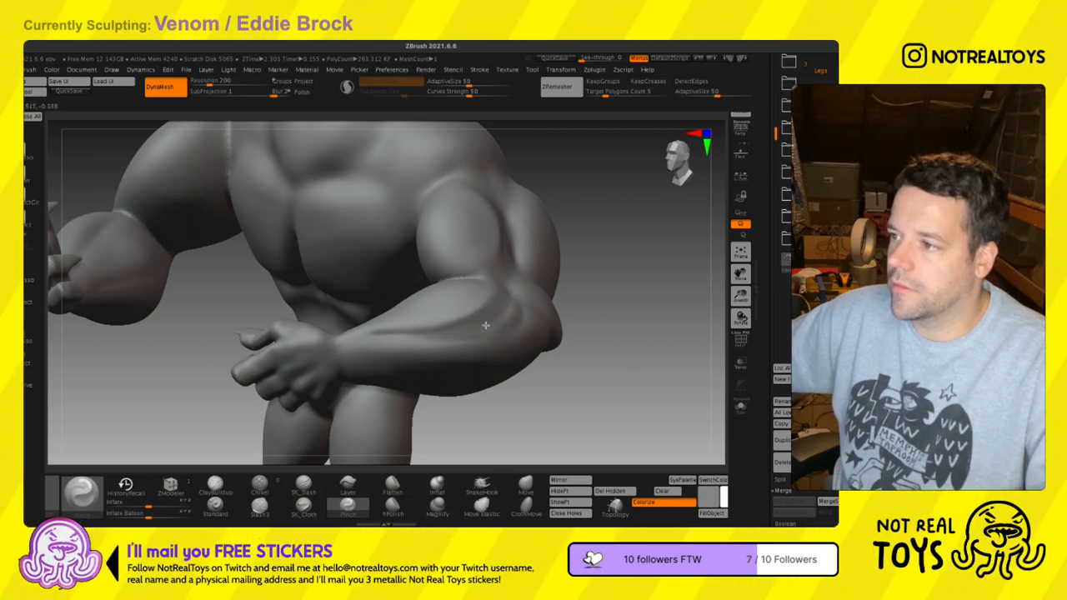
- Pinch the creases at the elbow and where the shoulder meets the upper arm, resizing the brush
right_drag(393, 348, 432, 351)
drag(431, 351, 424, 295)
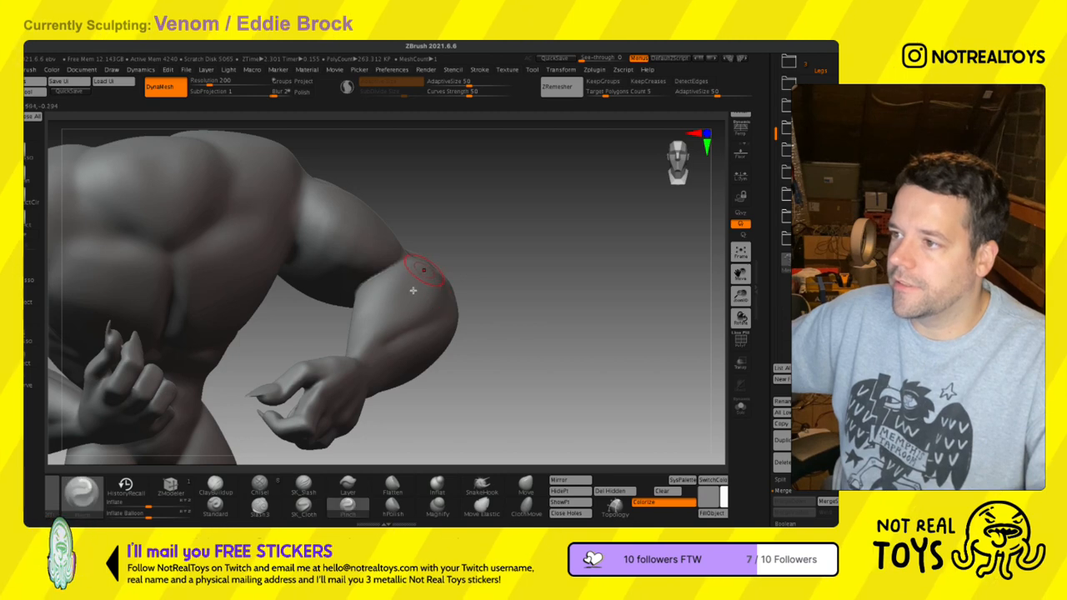
right_drag(424, 295, 394, 298)
right_drag(381, 186, 386, 215)
mouse_move(332, 283)
right_down()
mouse_move(321, 269)
mouse_move(380, 238)
mouse_move(336, 255)
mouse_move(366, 247)
mouse_move(361, 232)
mouse_move(409, 250)
mouse_move(477, 219)
mouse_move(480, 256)
right_up()
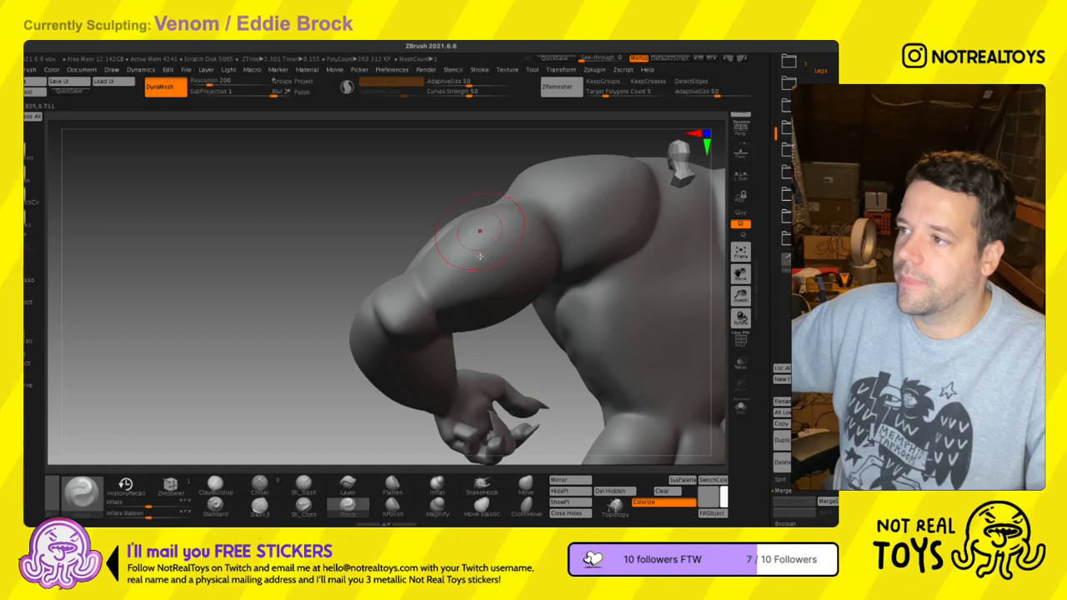
mouse_move(512, 313)
right_down()
mouse_move(500, 262)
mouse_move(481, 289)
mouse_move(484, 245)
mouse_move(469, 310)
mouse_move(490, 277)
mouse_move(515, 282)
right_up()
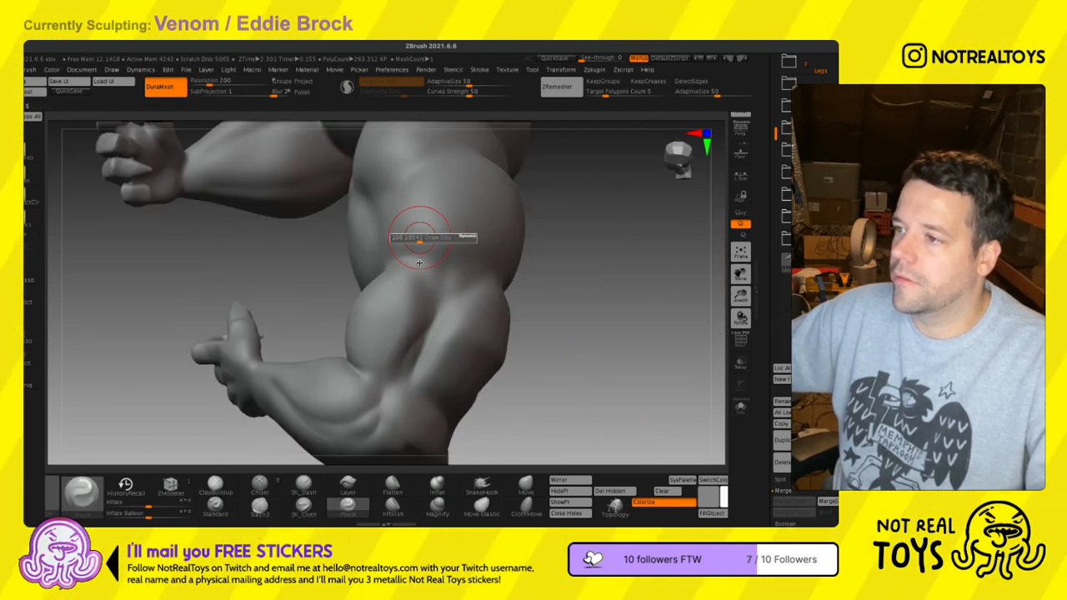
key(space)
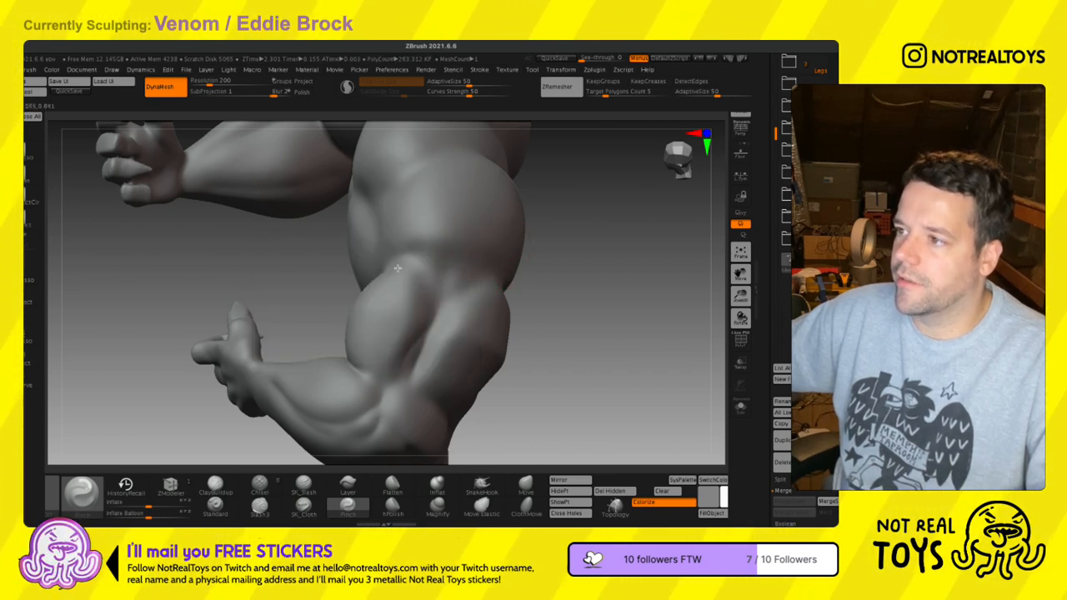
mouse_move(522, 296)
right_down()
mouse_move(405, 260)
mouse_move(381, 286)
mouse_move(309, 312)
mouse_move(345, 281)
mouse_move(318, 279)
right_up()
- Sharpen the edges under the pectorals and along the rib arch with the Pinch brush and smooth the upper abdomen
key(s)
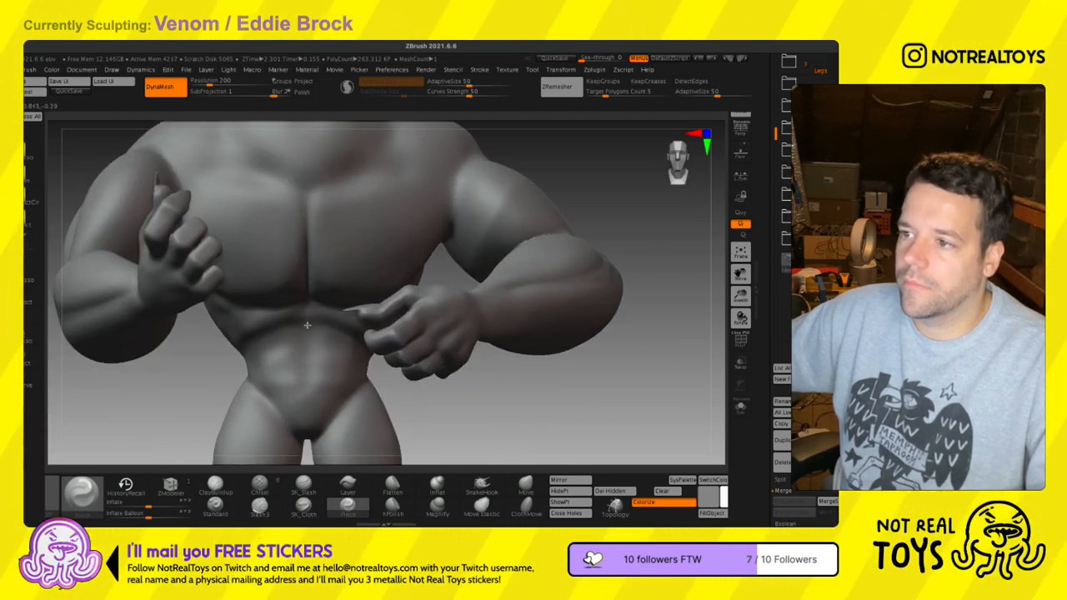
right_drag(307, 326, 302, 234)
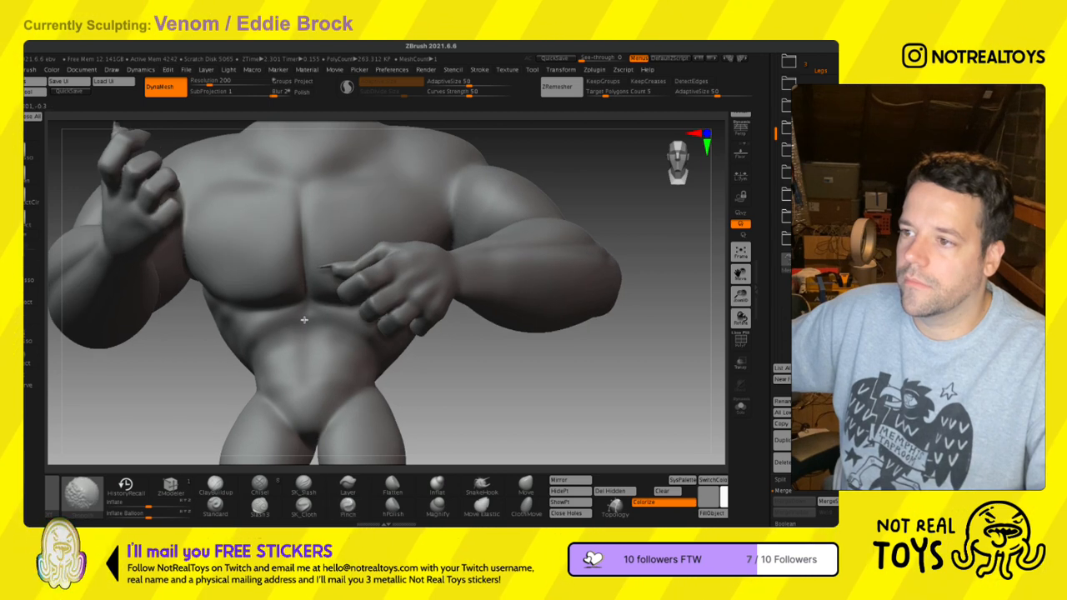
right_drag(309, 333, 278, 346)
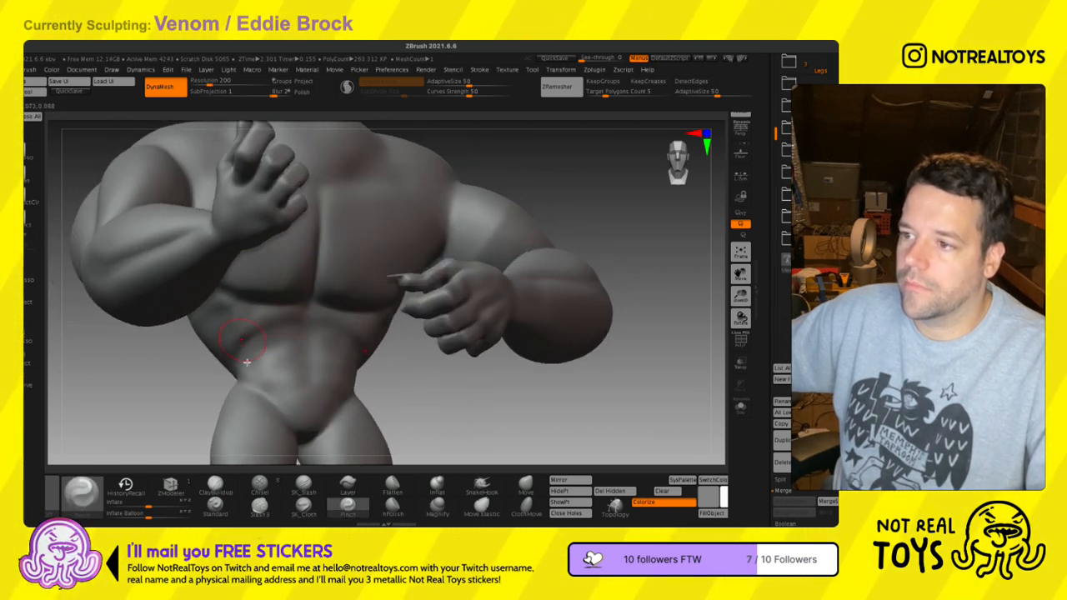
mouse_move(291, 348)
right_down()
mouse_move(216, 293)
mouse_move(188, 306)
mouse_move(248, 269)
mouse_move(225, 254)
right_up()
key(s)
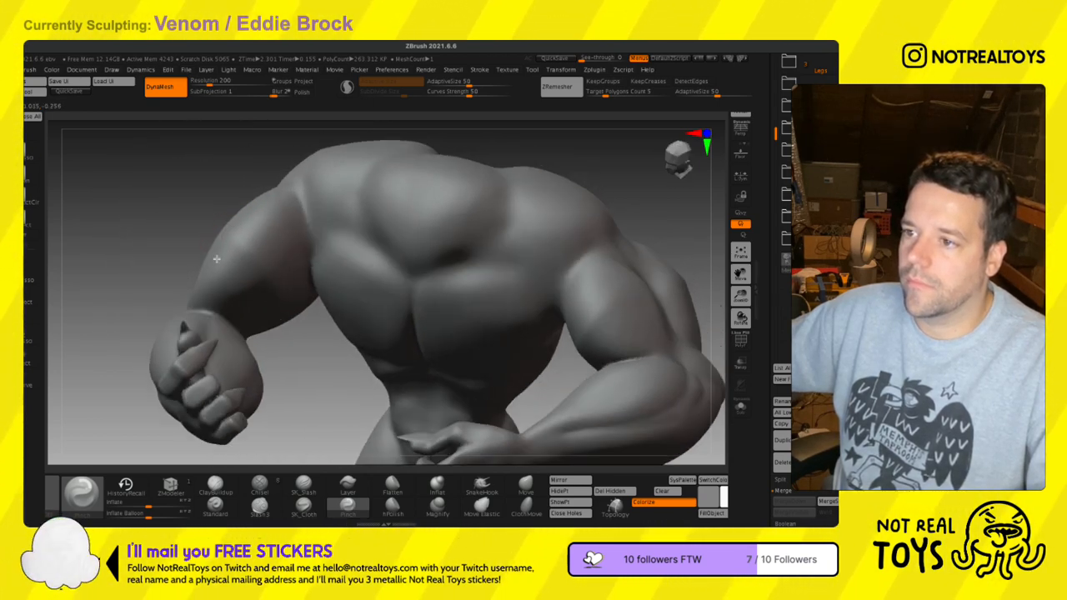
- Try to carve a triceps edge across the back of the upper arm with the Slash3 brush at a smaller size
mouse_move(219, 254)
right_down()
mouse_move(253, 281)
mouse_move(267, 267)
mouse_move(203, 298)
mouse_move(242, 307)
mouse_move(334, 298)
mouse_move(316, 301)
right_up()
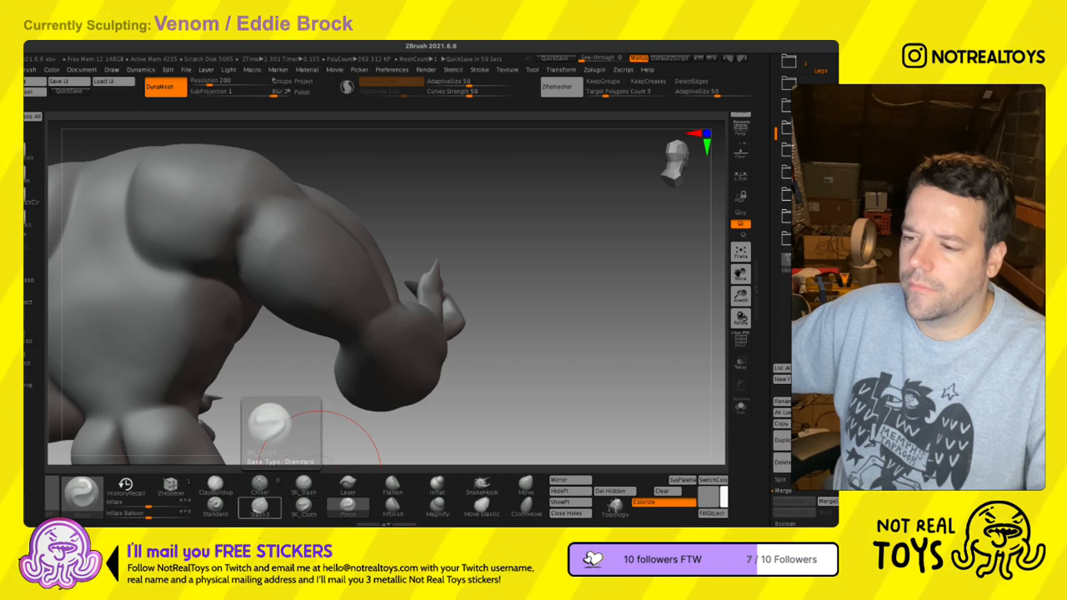
click(259, 504)
drag(313, 281, 275, 330)
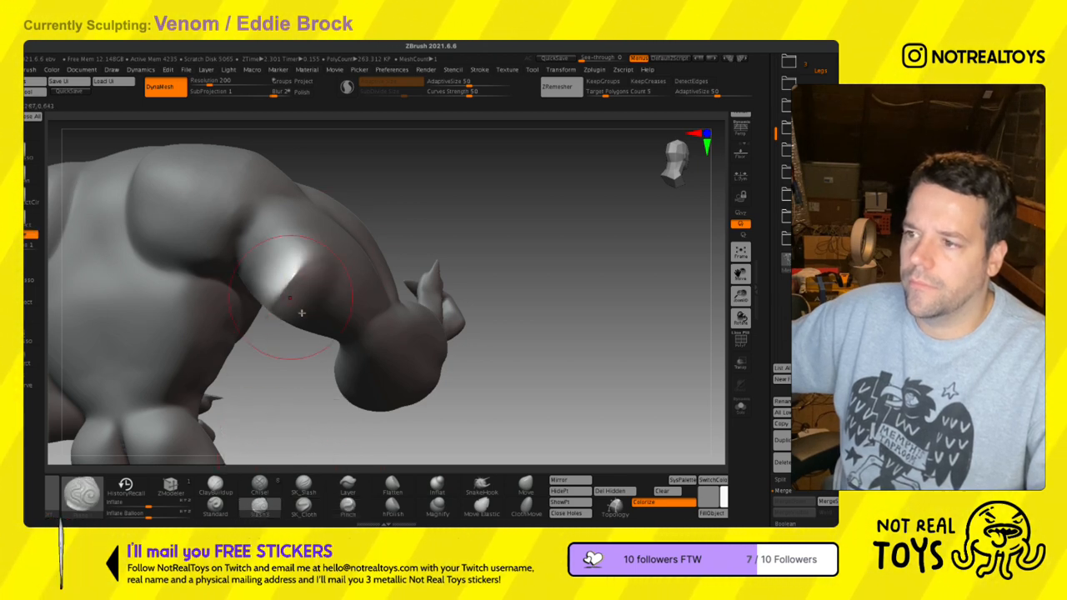
key(ctrl+z)
key(space)
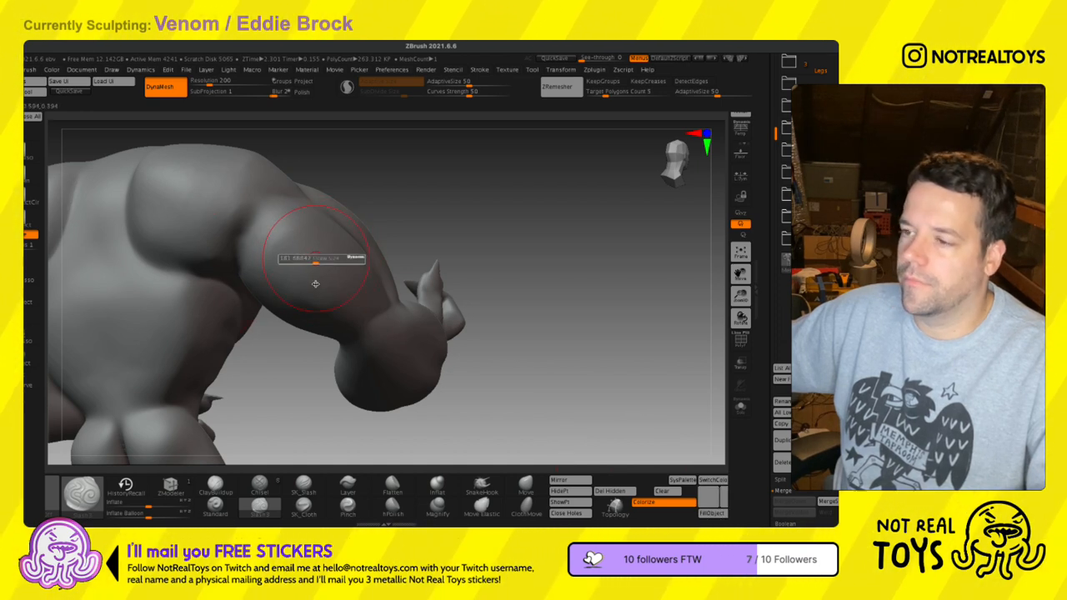
right_drag(283, 337, 312, 250)
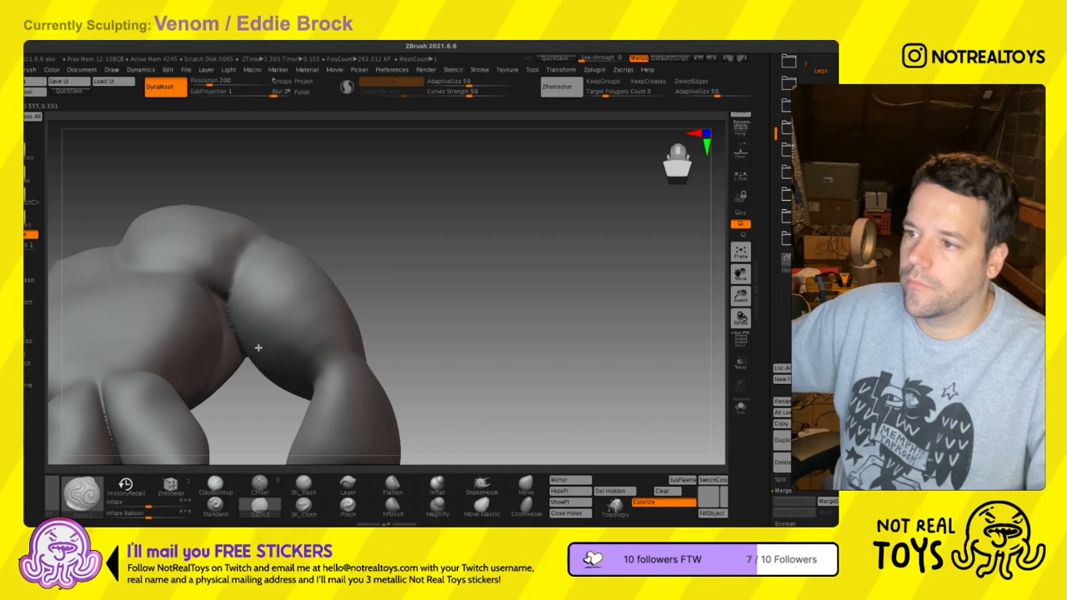
right_drag(329, 304, 314, 308)
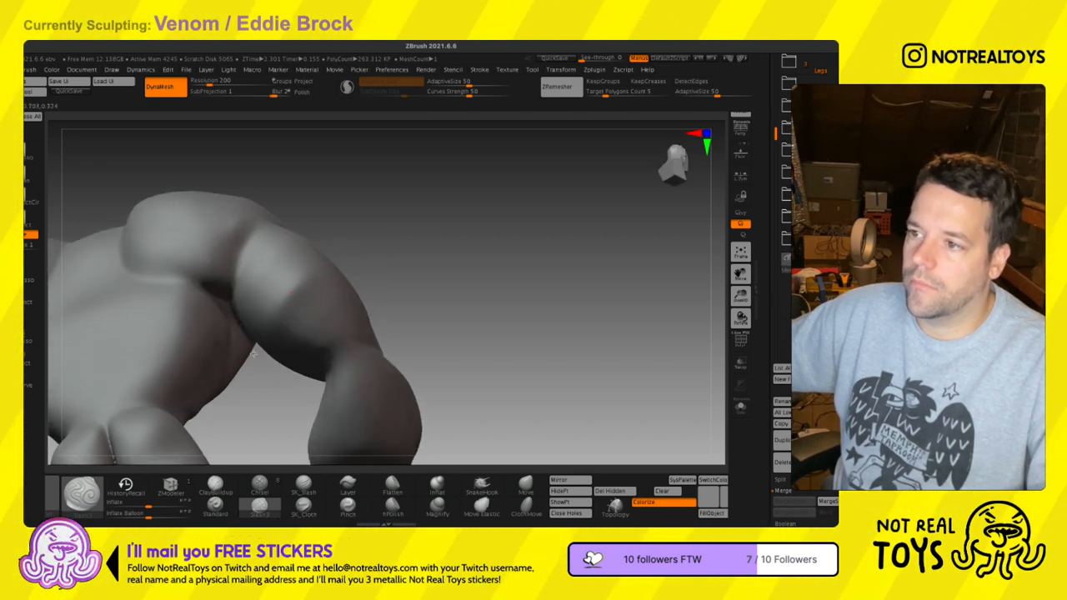
- Lasso-mask the right upper arm from behind and invert the mask so only that upper arm stays editable
mouse_move(327, 286)
right_down()
mouse_move(358, 451)
mouse_move(434, 359)
mouse_move(465, 261)
mouse_move(423, 295)
mouse_move(481, 225)
mouse_move(469, 224)
mouse_move(481, 224)
mouse_move(455, 239)
mouse_move(443, 333)
mouse_move(509, 253)
mouse_move(500, 317)
right_up()
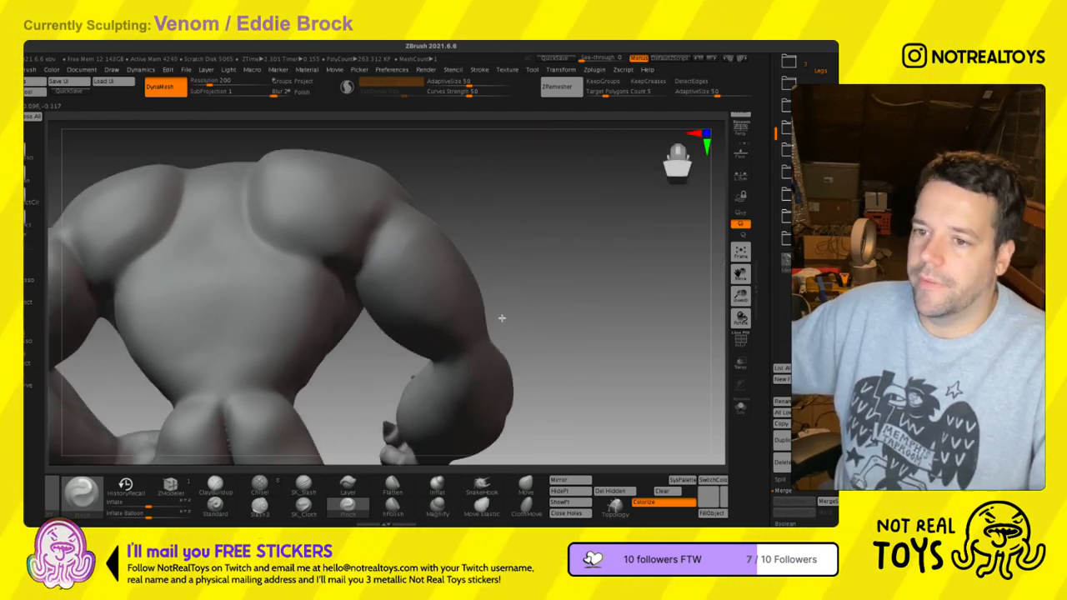
click(41, 180)
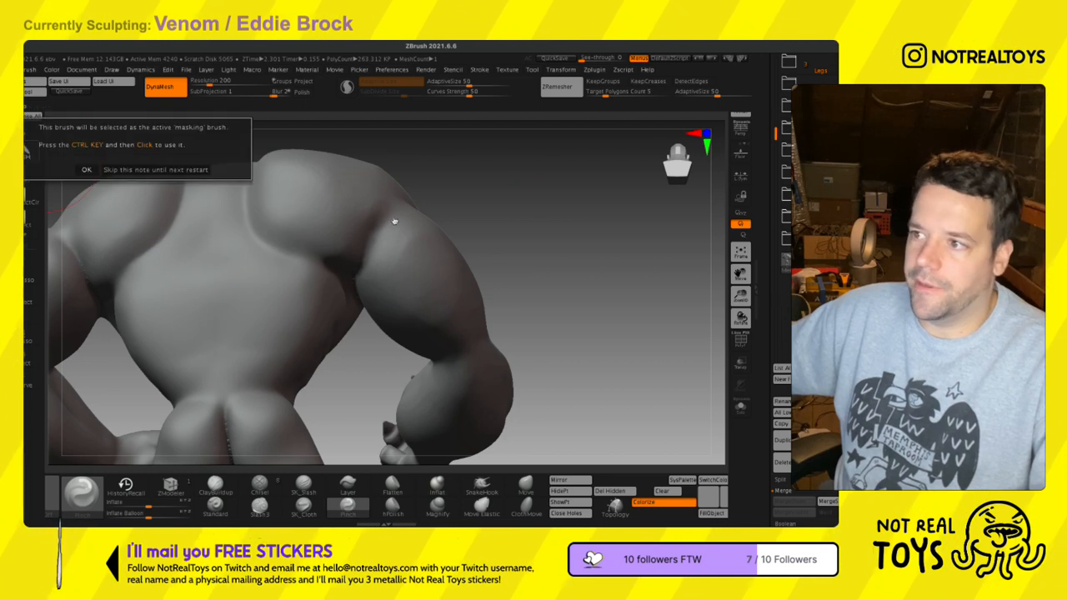
click(118, 199)
mouse_move(481, 180)
ctrl+mouse_down()
mouse_move(436, 179)
mouse_move(353, 305)
mouse_move(358, 346)
mouse_move(397, 368)
mouse_move(538, 350)
mouse_move(591, 264)
ctrl+mouse_up()
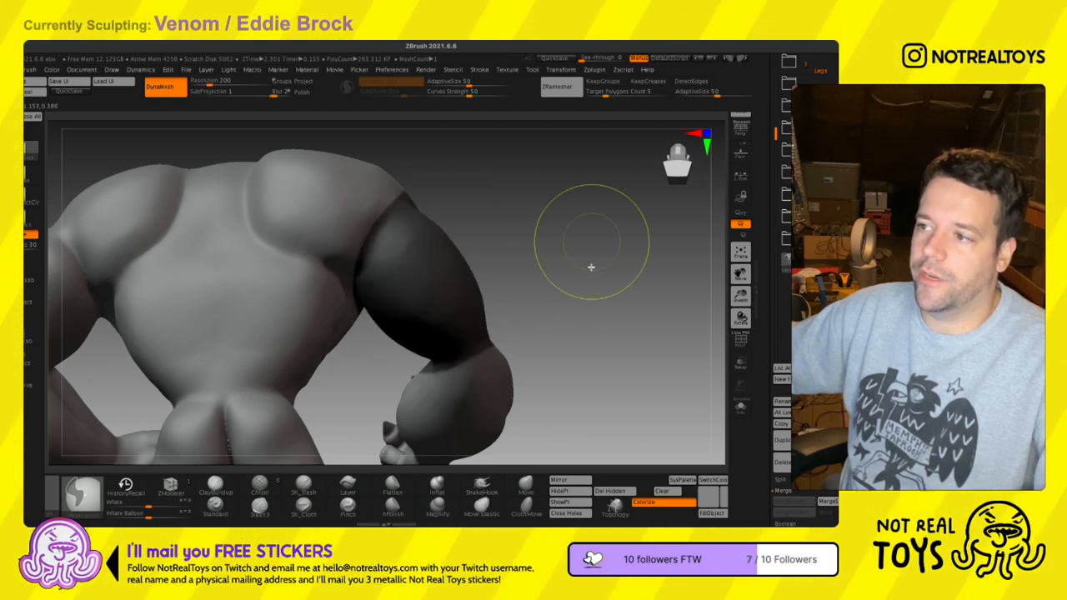
ctrl+click(515, 261)
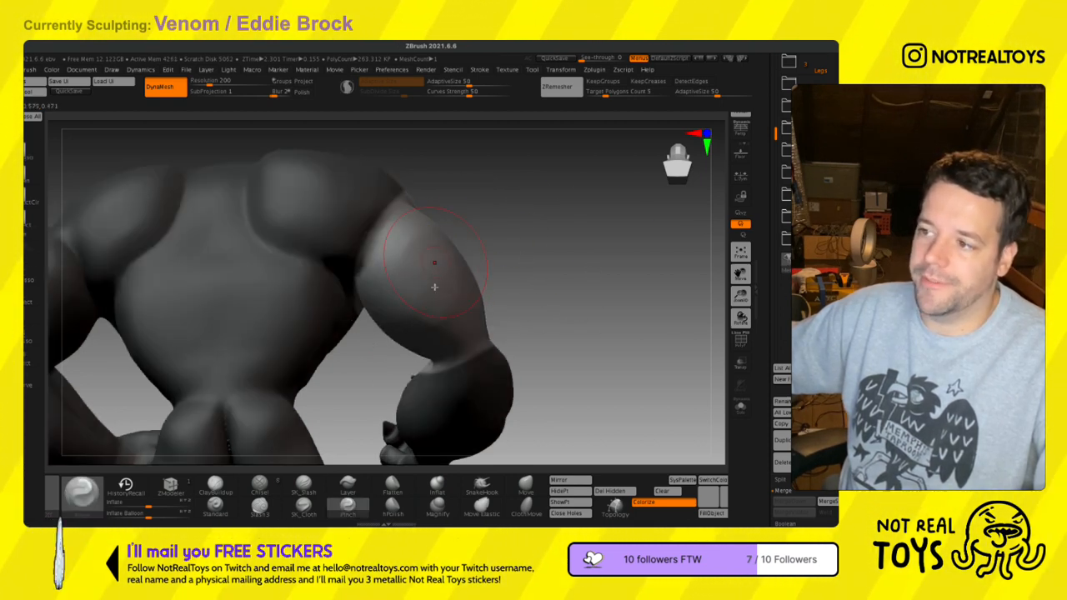
- Tighten the edges of the unmasked right upper arm with the Pinch brush
right_drag(449, 266, 413, 301)
mouse_move(430, 229)
right_down()
mouse_move(524, 250)
mouse_move(519, 267)
right_up()
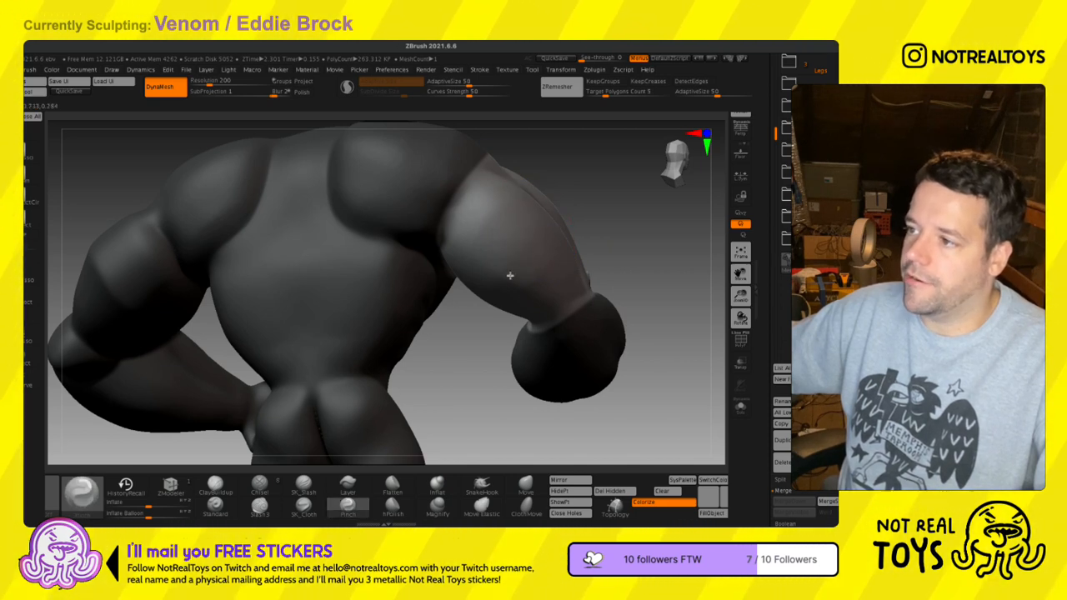
mouse_move(542, 242)
right_down()
mouse_move(520, 243)
mouse_move(507, 278)
mouse_move(533, 258)
mouse_move(489, 262)
mouse_move(469, 312)
right_up()
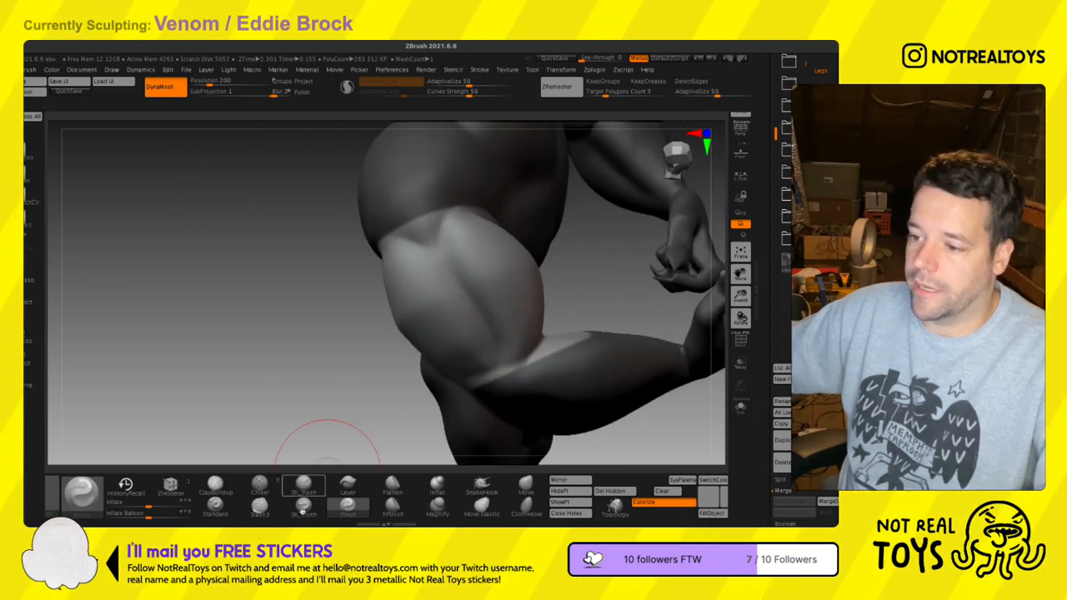
- Clear the mask and carve the groove where the right deltoid meets the upper arm with the SK_Slash brush
click(304, 487)
key(s)
ctrl+drag(329, 259, 343, 280)
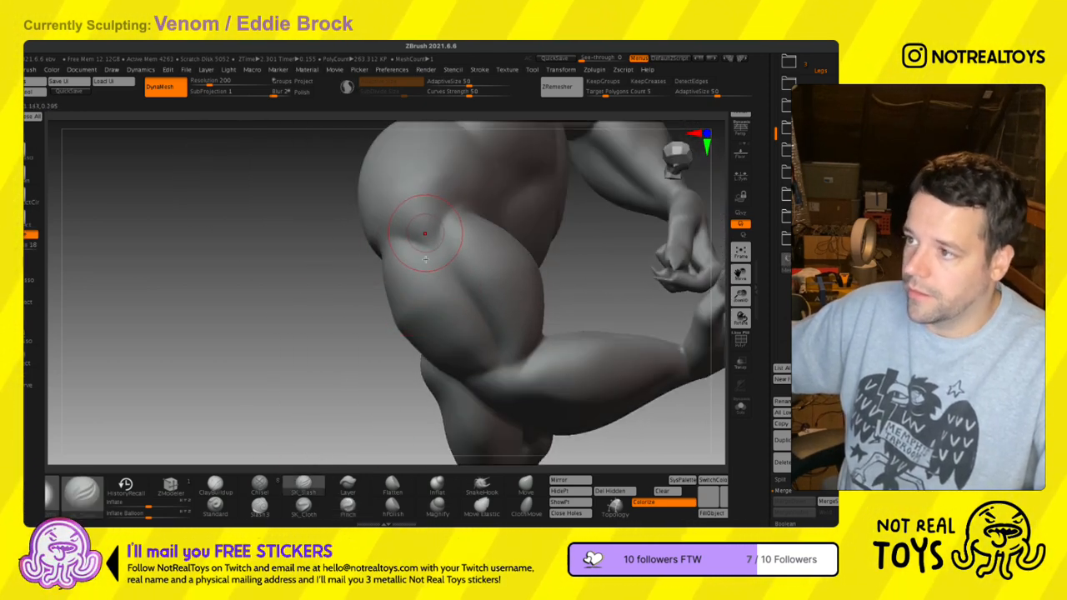
mouse_move(424, 241)
mouse_down()
mouse_move(377, 247)
mouse_move(487, 217)
mouse_up()
mouse_move(487, 217)
right_down()
mouse_move(454, 210)
mouse_move(410, 236)
mouse_move(393, 269)
right_up()
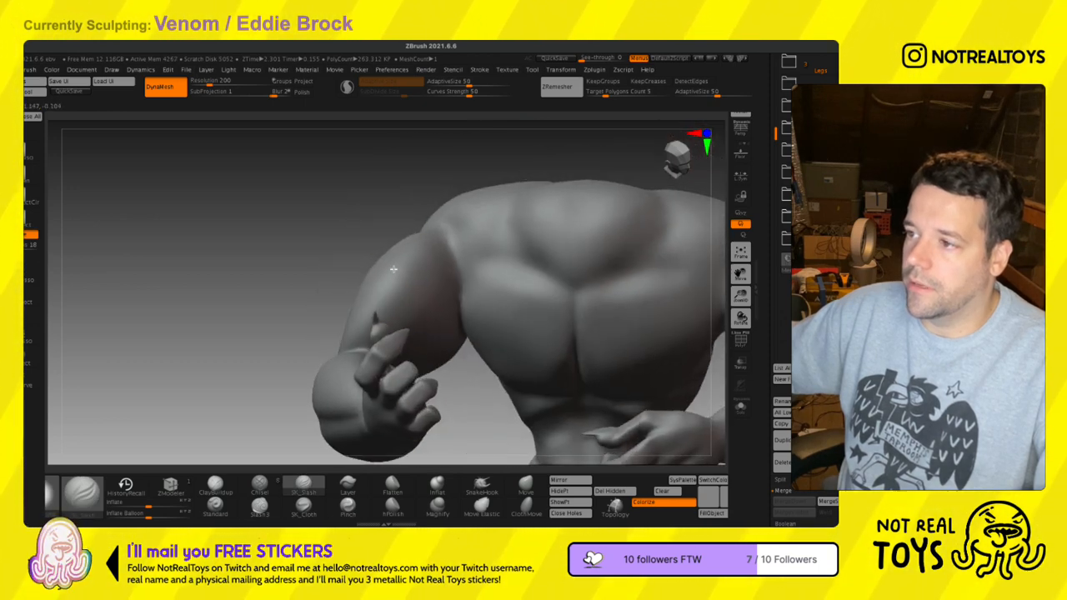
- Adjust the shape of the right upper arm from the front and back with the Move brush
click(525, 485)
key(s)
mouse_move(437, 322)
right_down()
mouse_move(417, 281)
mouse_move(408, 302)
mouse_move(391, 299)
right_up()
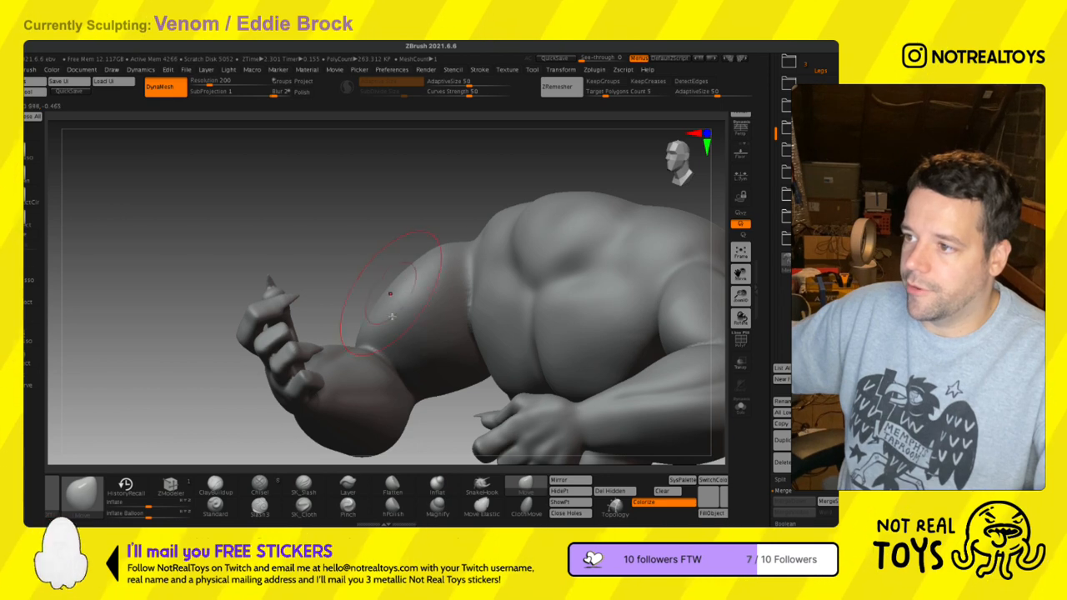
right_drag(383, 340, 409, 214)
alt+right_drag(409, 254, 430, 222)
right_drag(351, 341, 353, 319)
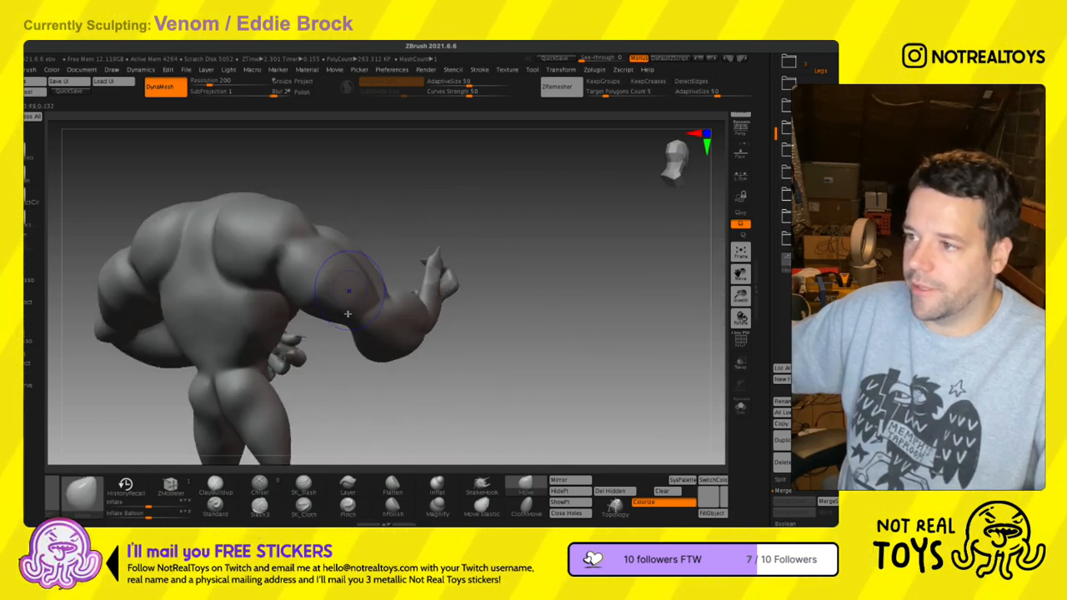
right_drag(329, 274, 633, 271)
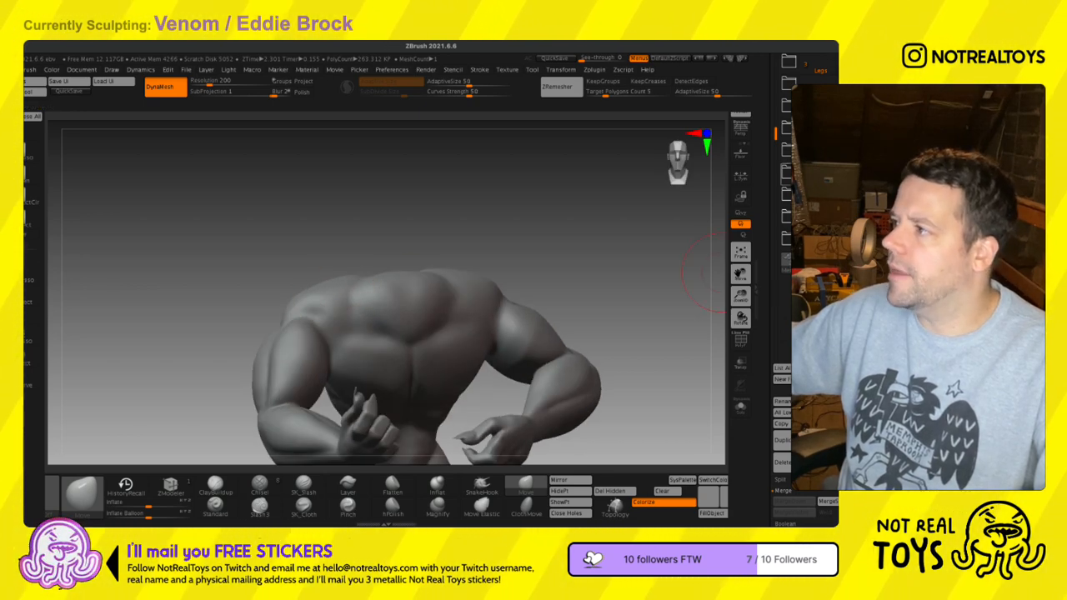
- Hide the Eddie Brock head and show the Venom head and tongue on the body
right_drag(567, 305, 725, 181)
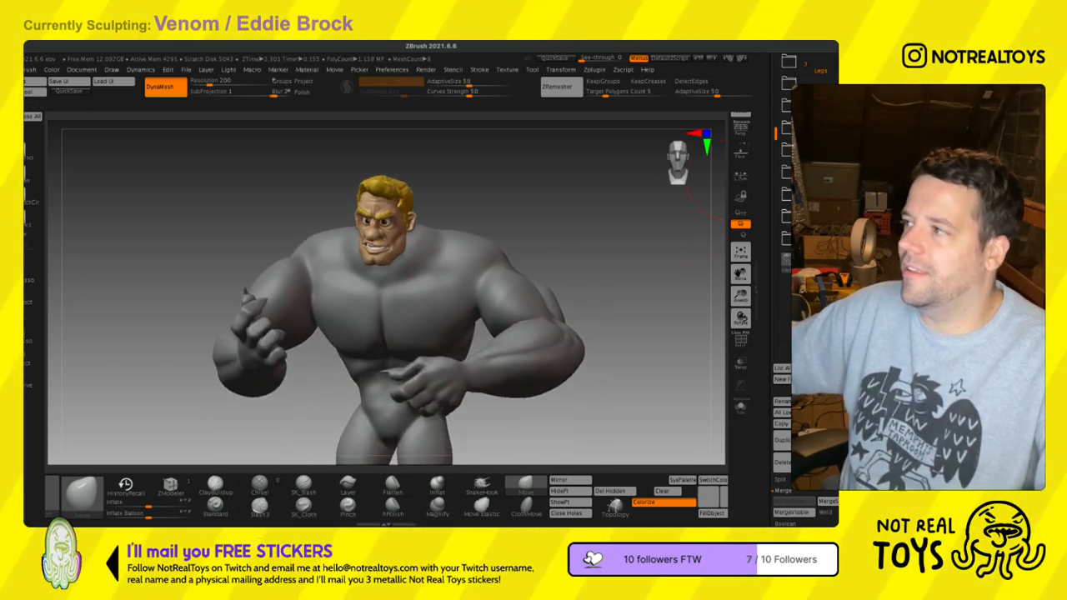
click(827, 173)
click(827, 129)
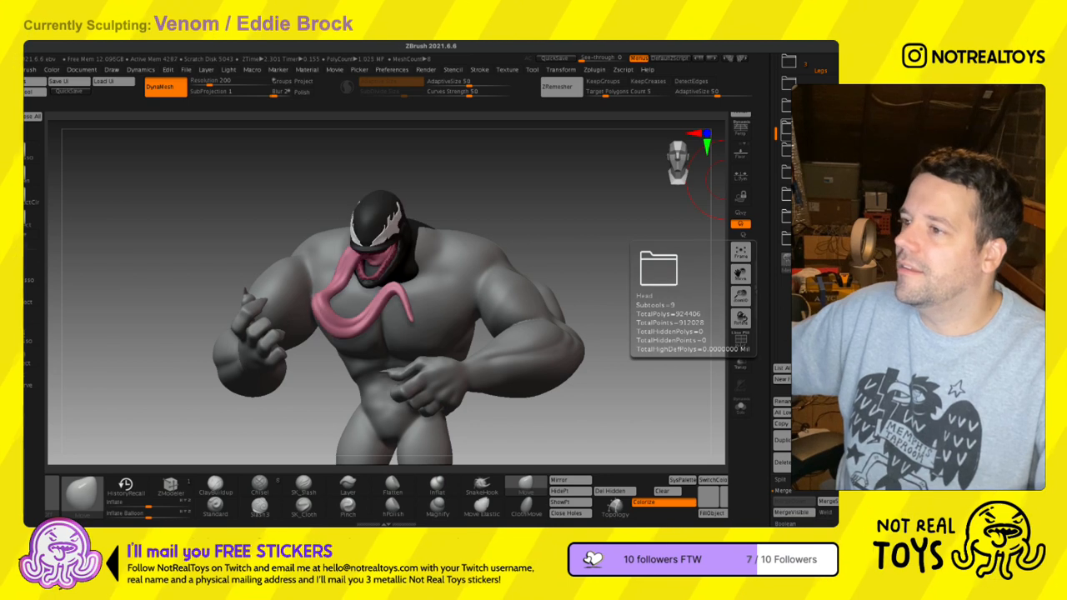
right_drag(543, 245, 551, 245)
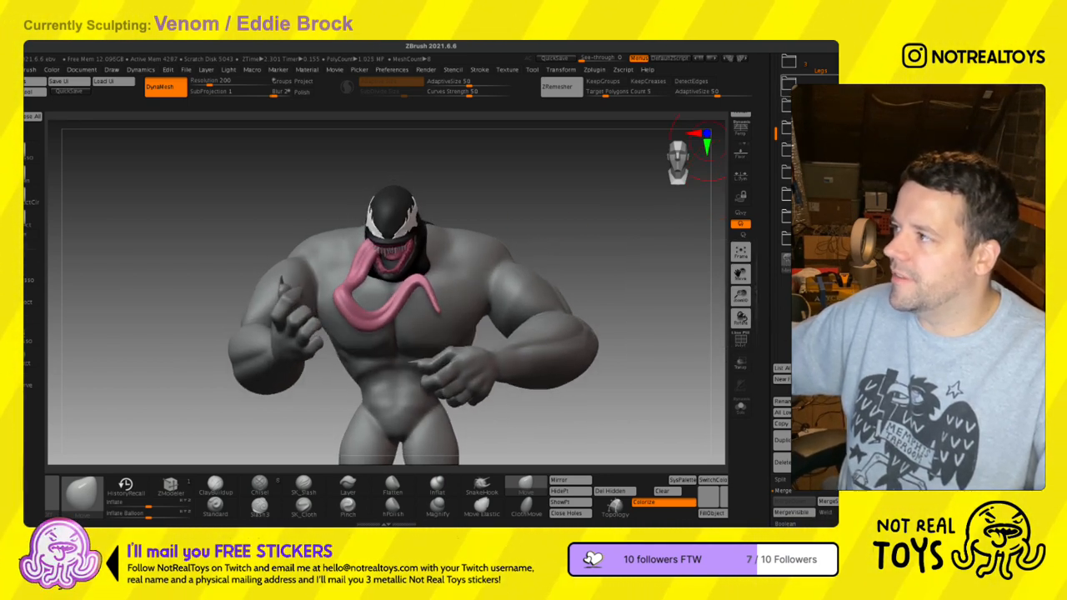
mouse_move(396, 253)
right_down()
mouse_move(452, 257)
mouse_move(387, 253)
mouse_move(427, 271)
mouse_move(456, 332)
mouse_move(463, 249)
right_up()
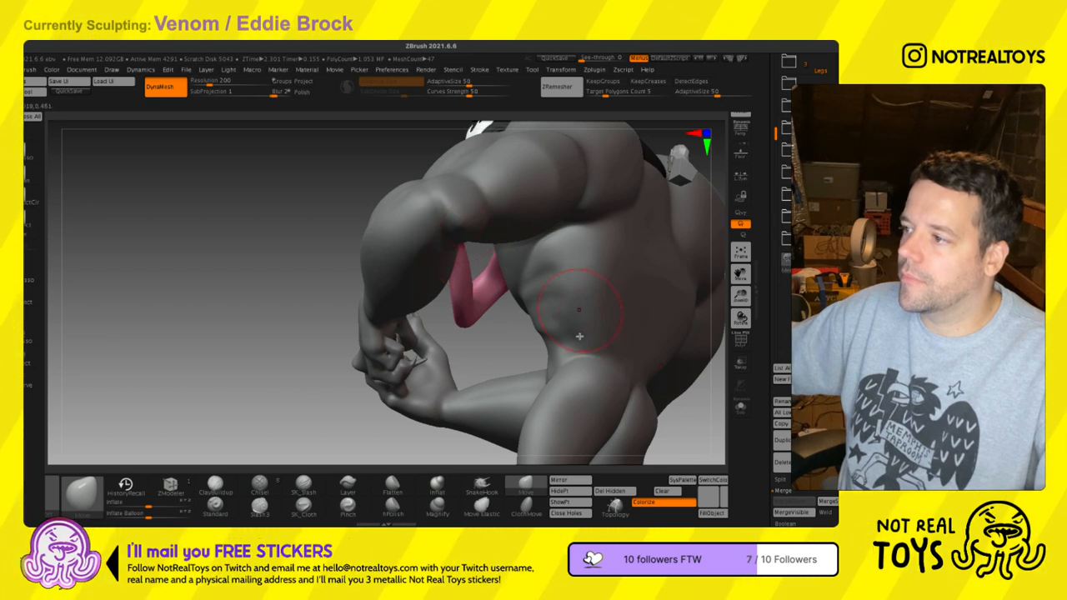
- Reshape the left elbow and the back of the upper arm with the Move brush
drag(478, 221, 470, 217)
right_drag(470, 288, 460, 202)
drag(460, 200, 456, 205)
right_drag(456, 205, 451, 233)
drag(464, 231, 446, 239)
mouse_move(447, 239)
right_down()
mouse_move(455, 285)
mouse_move(437, 335)
right_up()
- Carve muscle grooves along the underside of the left forearm from the elbow with the SK_Slash brush
click(304, 485)
key(d)
right_drag(374, 314, 376, 301)
alt+right_drag(307, 230, 289, 318)
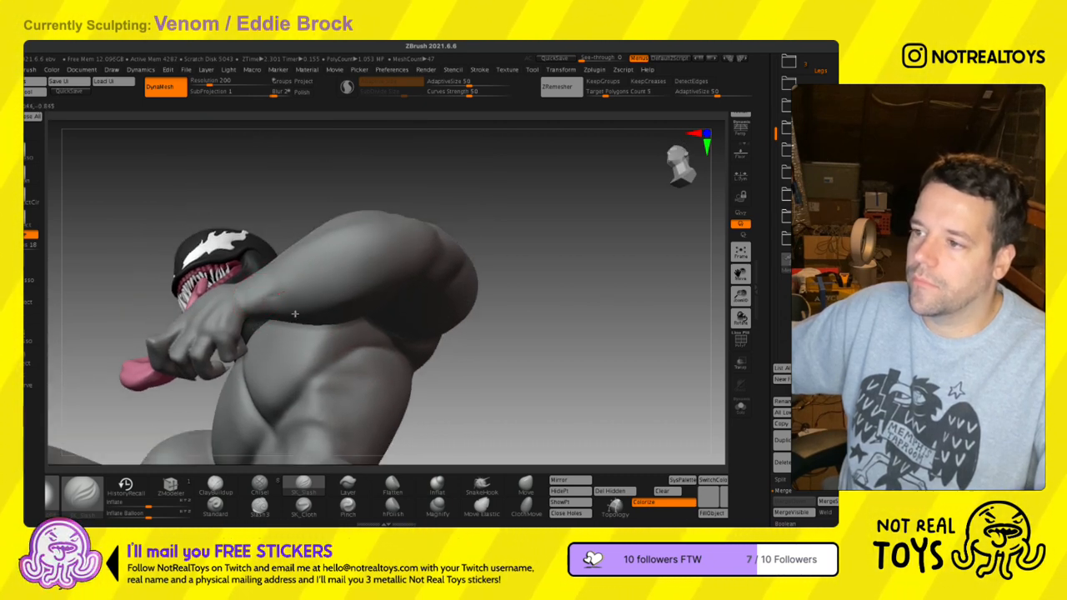
key(shift+d)
right_drag(397, 303, 387, 303)
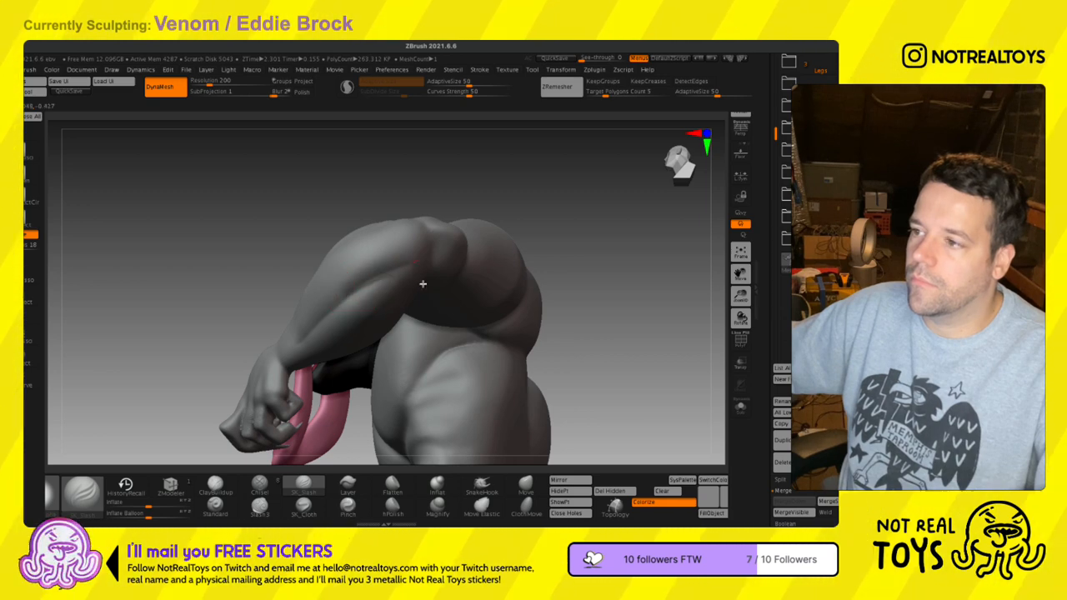
right_drag(429, 255, 344, 341)
- Resize the SK_Slash brush and define the outer left forearm's muscle lines toward the wrist, checking them from several angles
key(s)
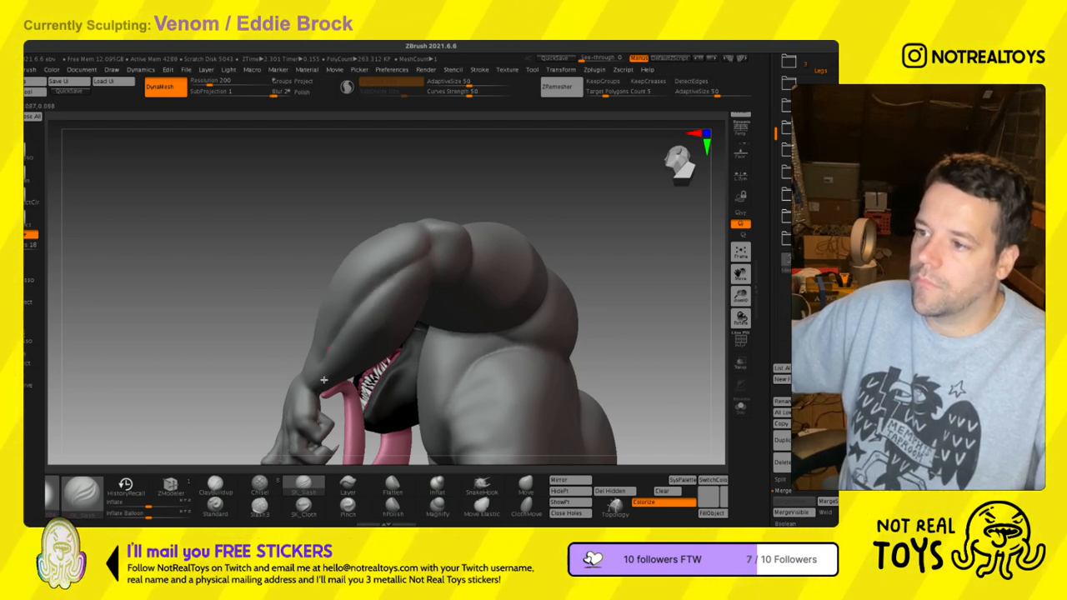
right_drag(326, 378, 419, 282)
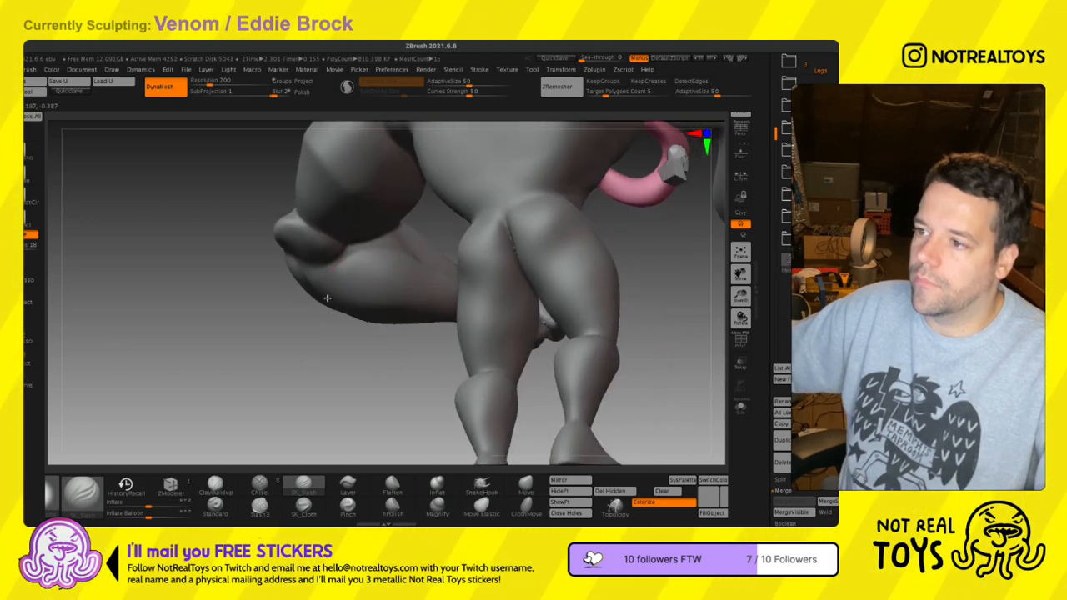
right_drag(370, 273, 415, 267)
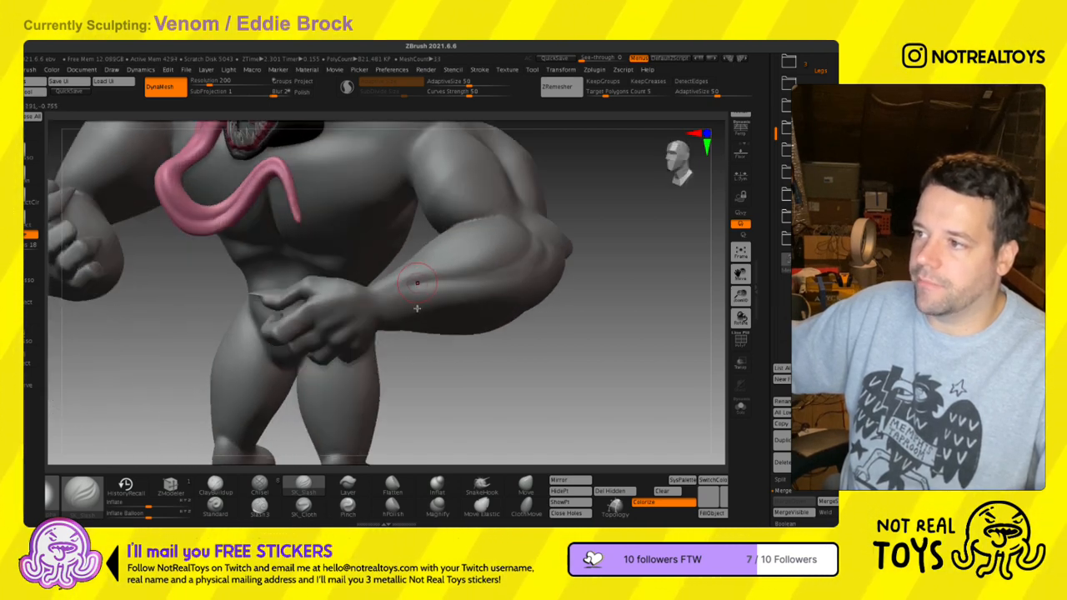
right_drag(498, 337, 501, 385)
right_drag(493, 283, 367, 354)
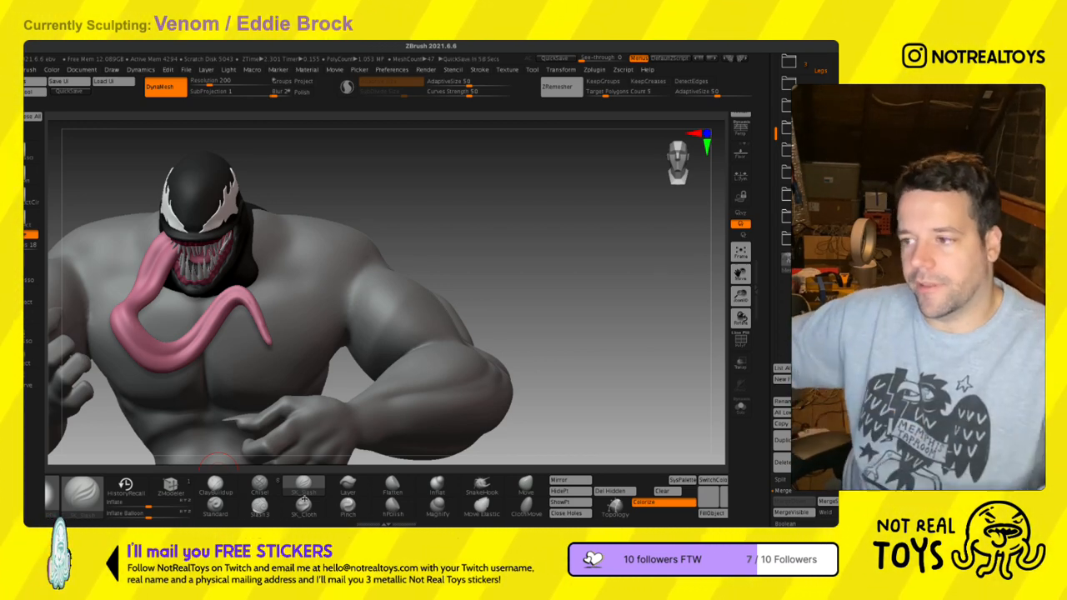
right_drag(548, 428, 459, 375)
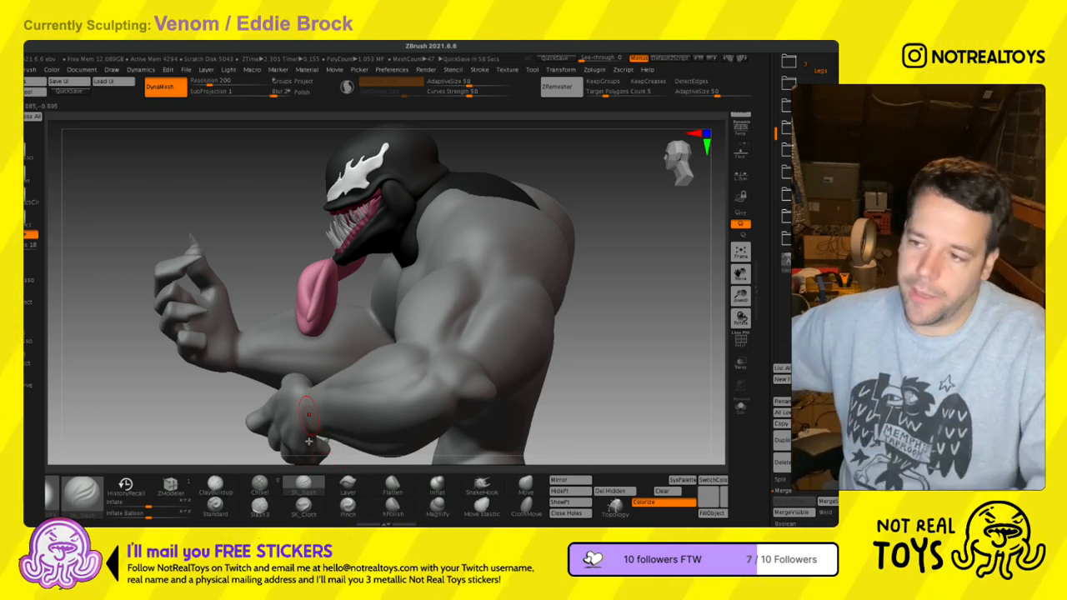
mouse_move(338, 342)
right_down()
mouse_move(613, 367)
mouse_move(417, 361)
right_up()
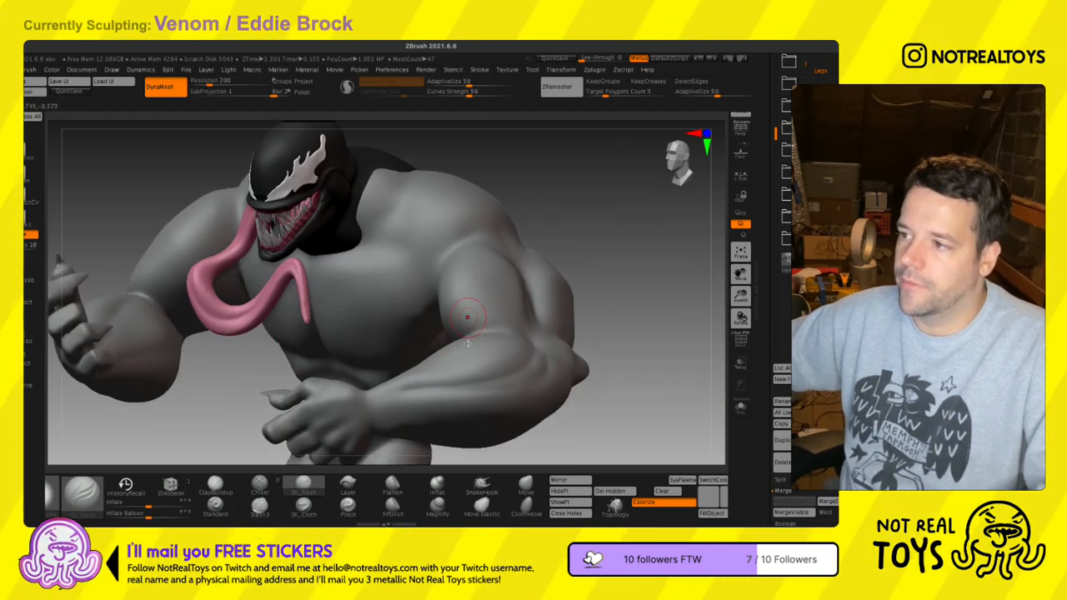
right_drag(490, 281, 396, 302)
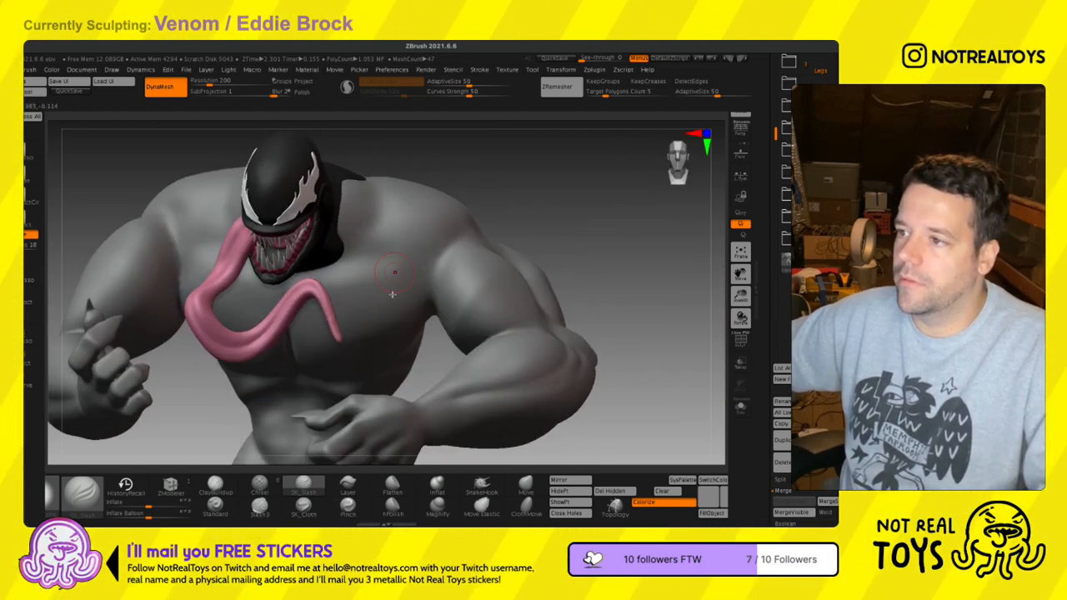
right_drag(377, 227, 397, 226)
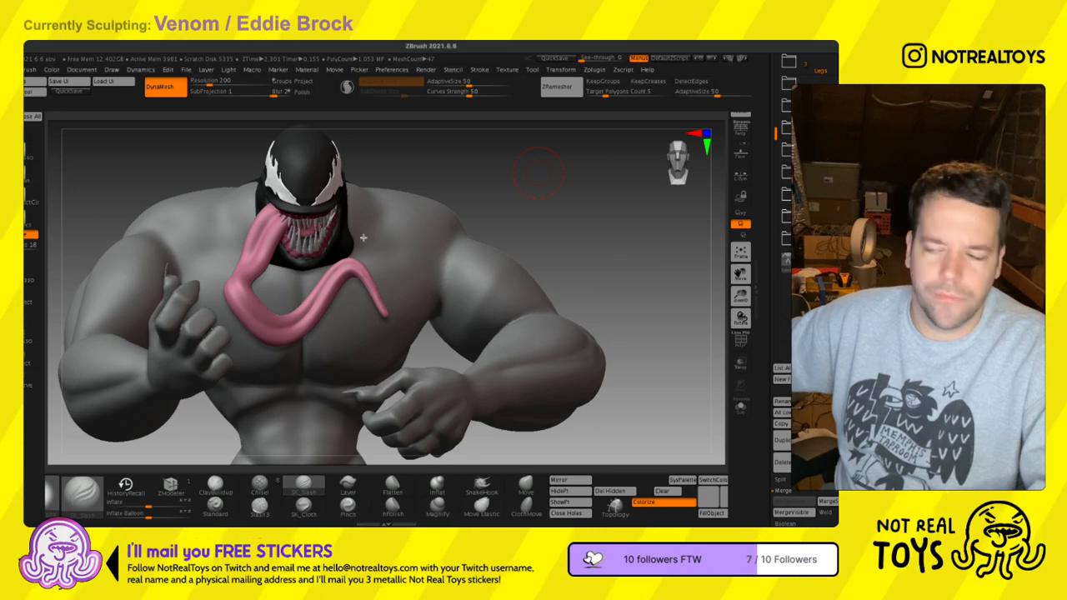
- Smooth the left upper arm and carve the crease separating the deltoid, biceps and chest with the SK_Slash brush
mouse_move(350, 291)
right_down()
mouse_move(339, 297)
mouse_move(490, 323)
right_up()
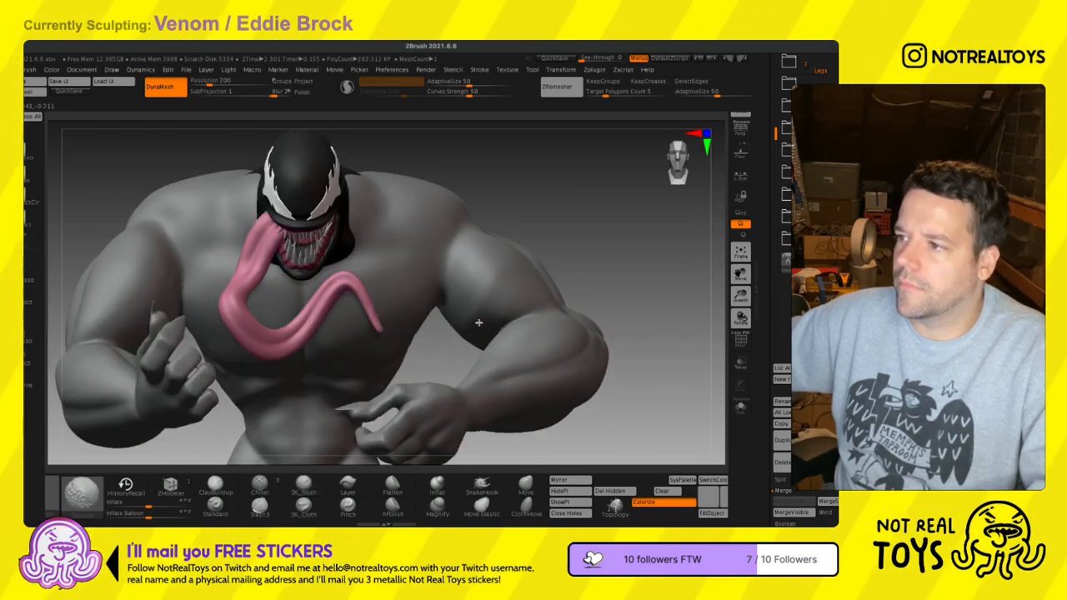
mouse_move(510, 285)
right_down()
mouse_move(522, 291)
mouse_move(485, 253)
right_up()
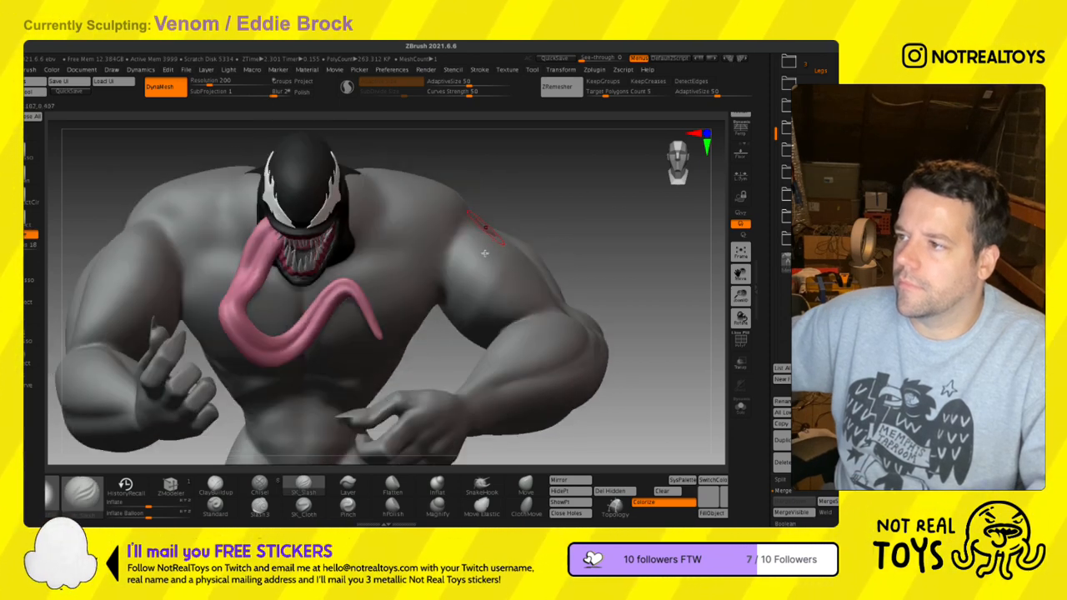
drag(461, 251, 444, 321)
mouse_move(475, 275)
right_down()
mouse_move(455, 282)
mouse_move(492, 244)
right_up()
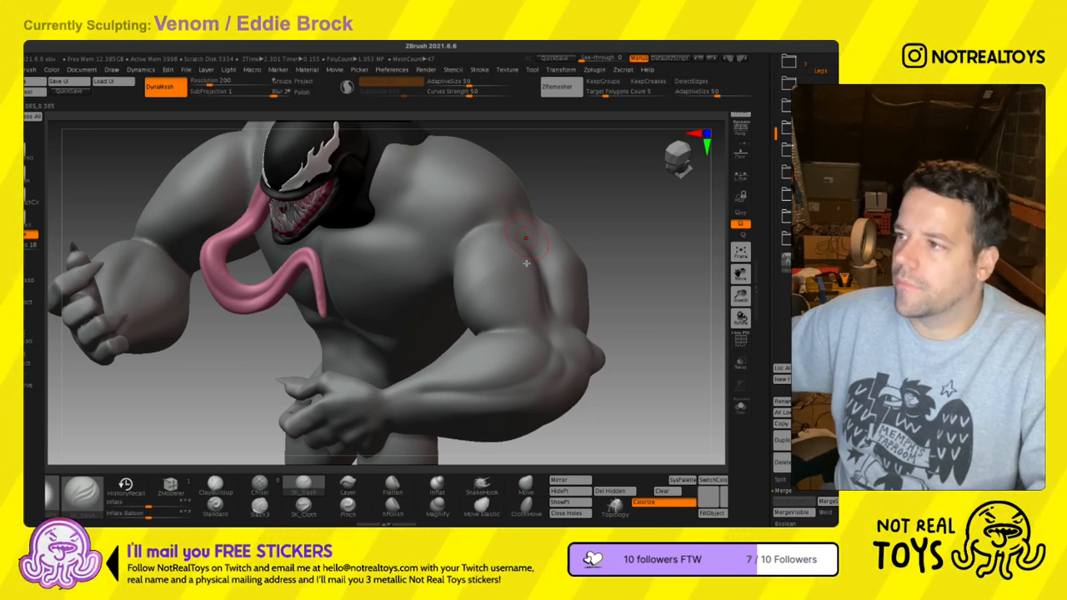
mouse_move(515, 276)
right_down()
mouse_move(546, 245)
mouse_move(510, 300)
mouse_move(515, 400)
mouse_move(539, 381)
right_up()
- Resize the Standard brush and build up muscle volume on the forearms
key(s)
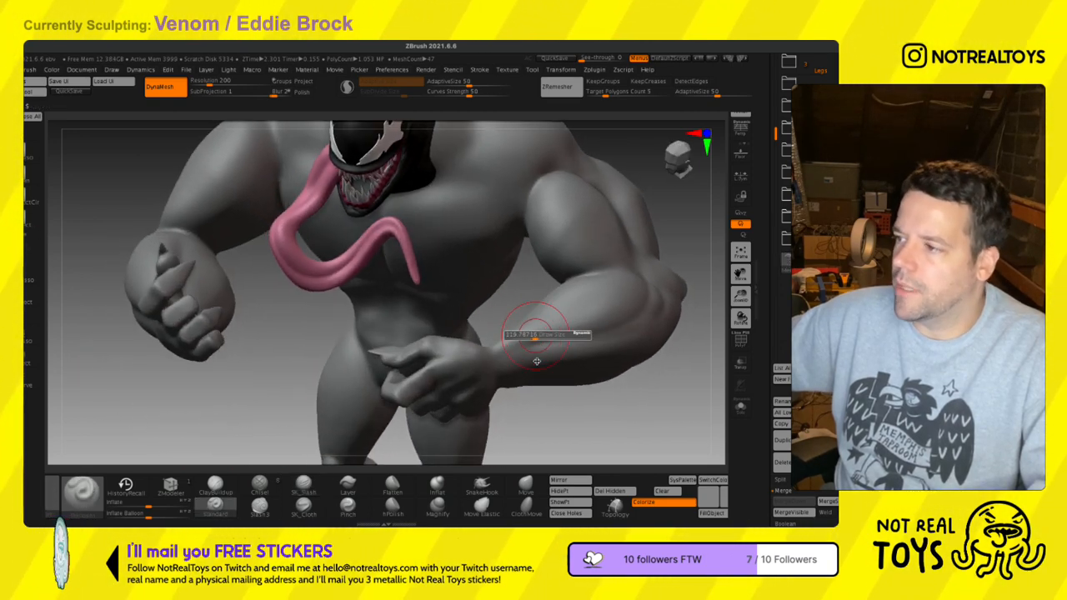
right_drag(569, 323, 614, 343)
mouse_move(573, 313)
right_down()
mouse_move(622, 270)
mouse_move(593, 291)
mouse_move(601, 298)
mouse_move(608, 282)
mouse_move(565, 382)
mouse_move(522, 353)
mouse_move(578, 373)
mouse_move(621, 357)
mouse_move(405, 372)
mouse_move(509, 325)
mouse_move(514, 336)
mouse_move(484, 291)
mouse_move(498, 293)
mouse_move(358, 392)
right_up()
mouse_move(429, 349)
right_down()
mouse_move(397, 331)
mouse_move(412, 361)
mouse_move(384, 351)
mouse_move(261, 411)
right_up()
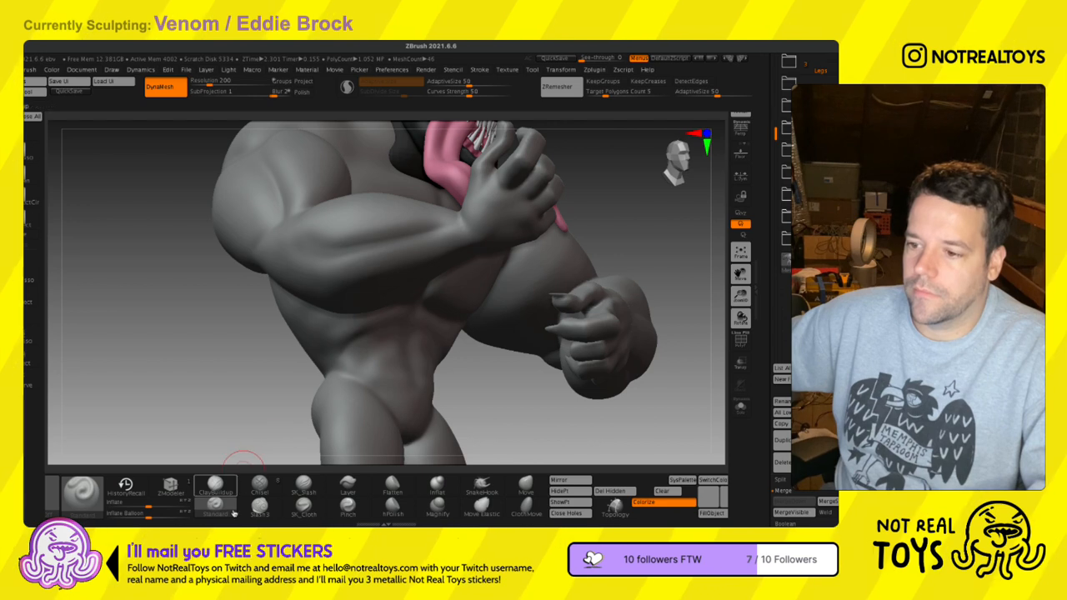
- Carve the separations between deltoid, biceps and triceps on the right upper arm with a resized SK_Slash brush
click(304, 486)
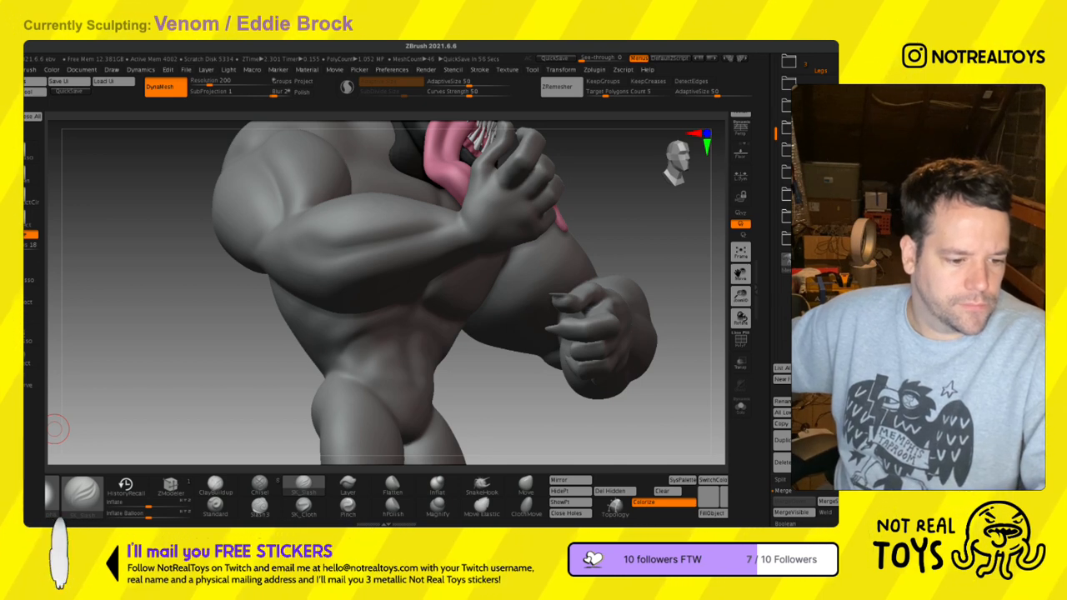
alt+right_drag(302, 245, 301, 352)
key(s)
drag(294, 314, 295, 313)
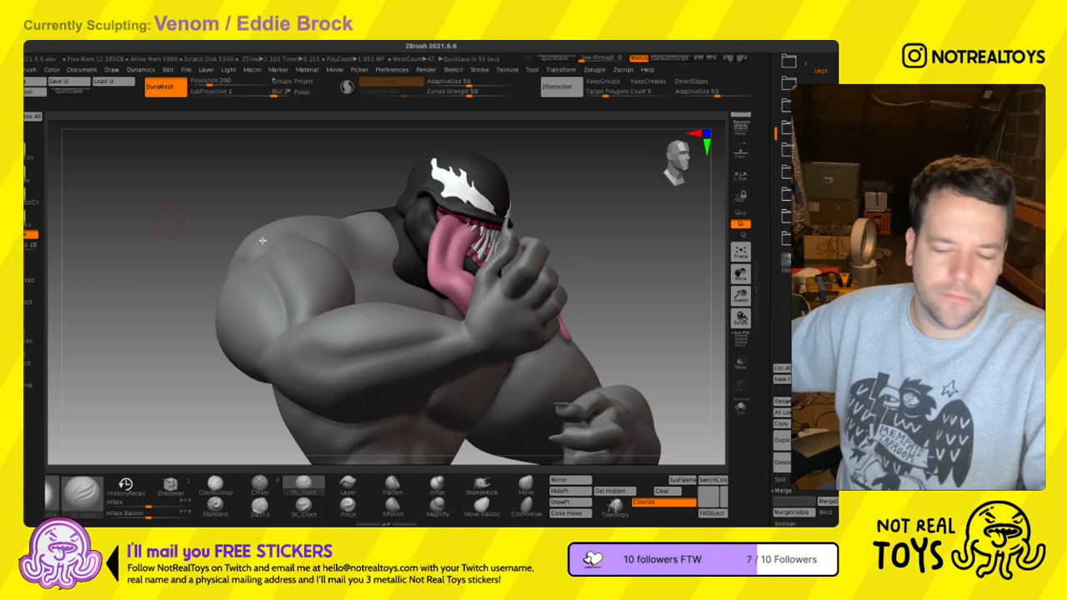
mouse_move(328, 276)
right_down()
mouse_move(353, 301)
mouse_move(299, 329)
right_up()
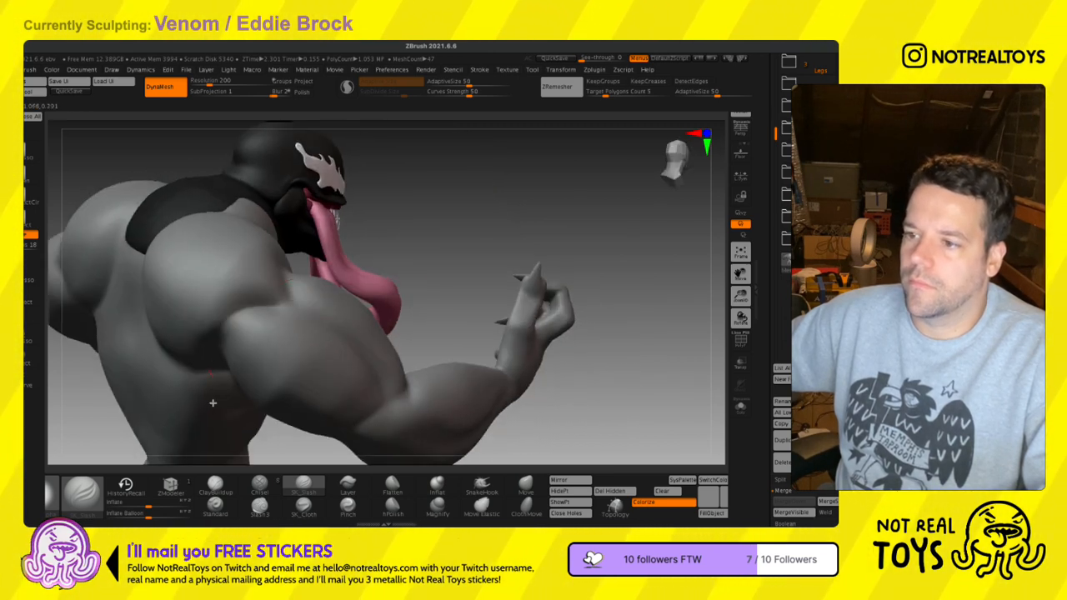
mouse_move(215, 332)
right_down()
mouse_move(236, 345)
mouse_move(231, 359)
mouse_move(275, 363)
right_up()
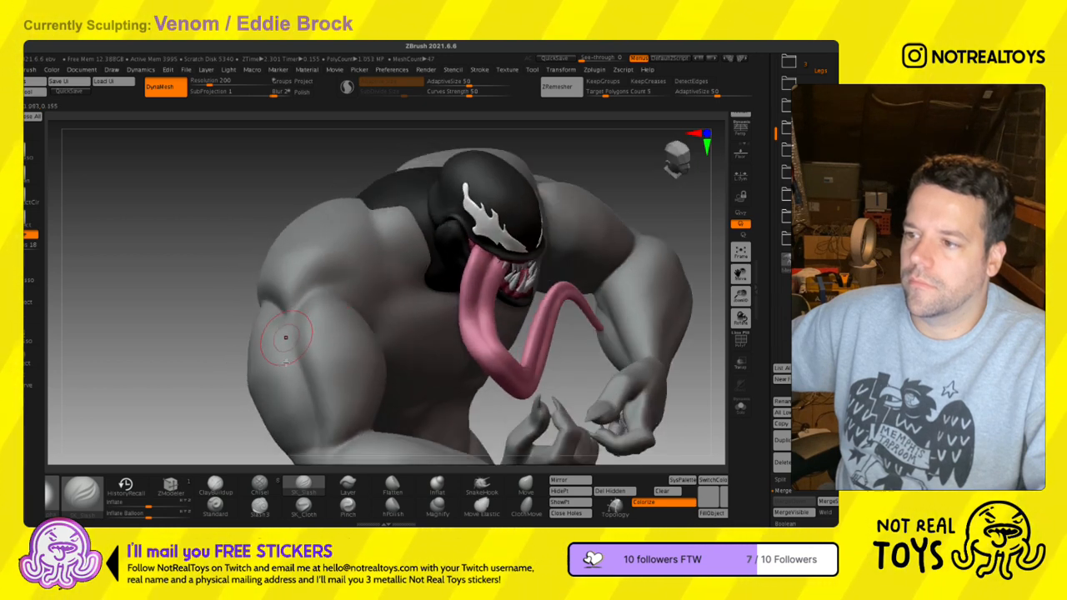
mouse_move(287, 363)
mouse_down()
mouse_move(300, 392)
mouse_move(277, 332)
mouse_up()
ctrl+right_drag(317, 376, 312, 343)
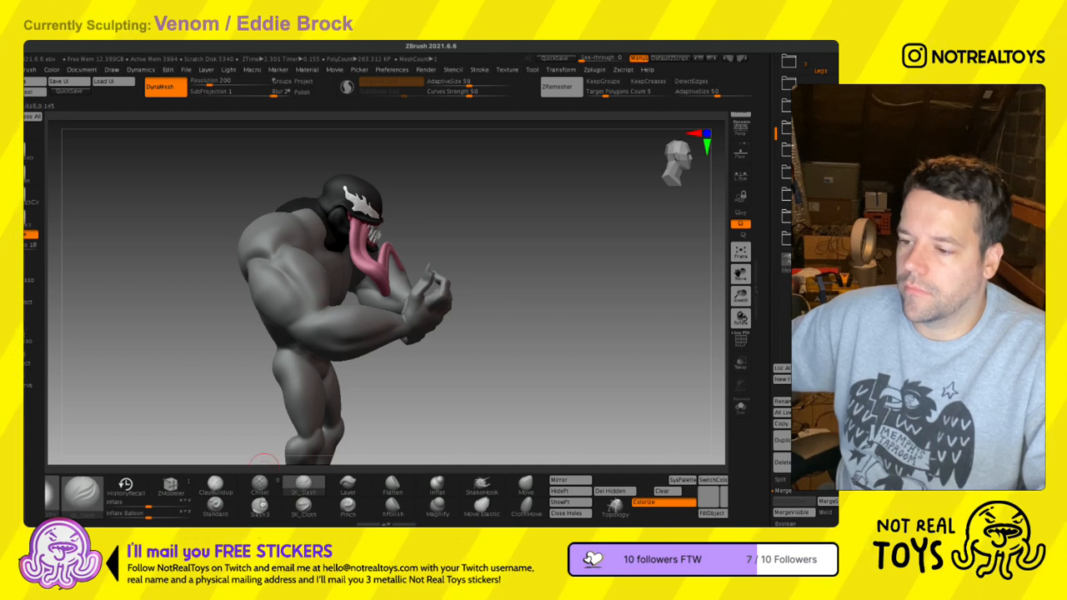
- Add muscle volume to the underside of the right forearm with the Standard brush
key(b)
key(s)
key(t)
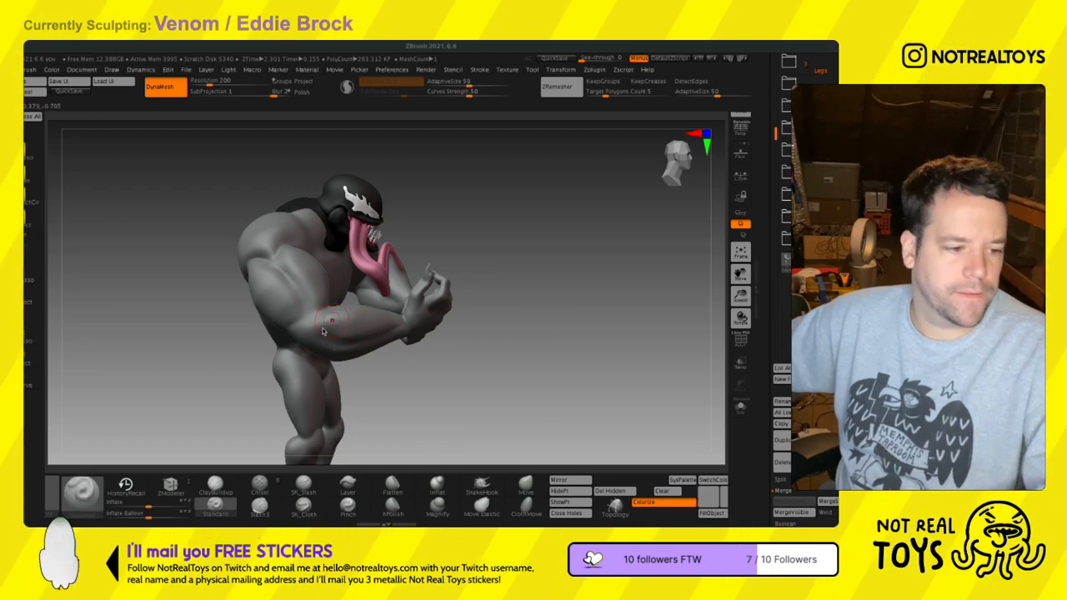
mouse_move(372, 368)
mouse_down()
mouse_move(275, 313)
mouse_move(255, 321)
mouse_move(356, 351)
mouse_up()
right_drag(273, 331, 340, 342)
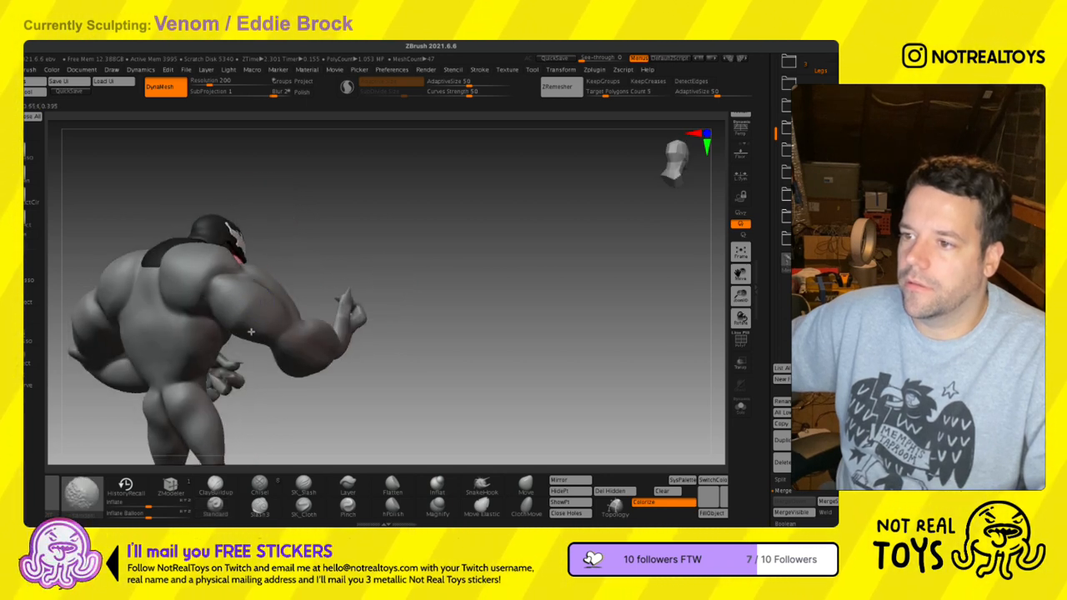
- Try carving hollows into both sides of the lower back above the hips with a resized Standard brush and ClayBuildup
alt+right_drag(239, 321, 301, 282)
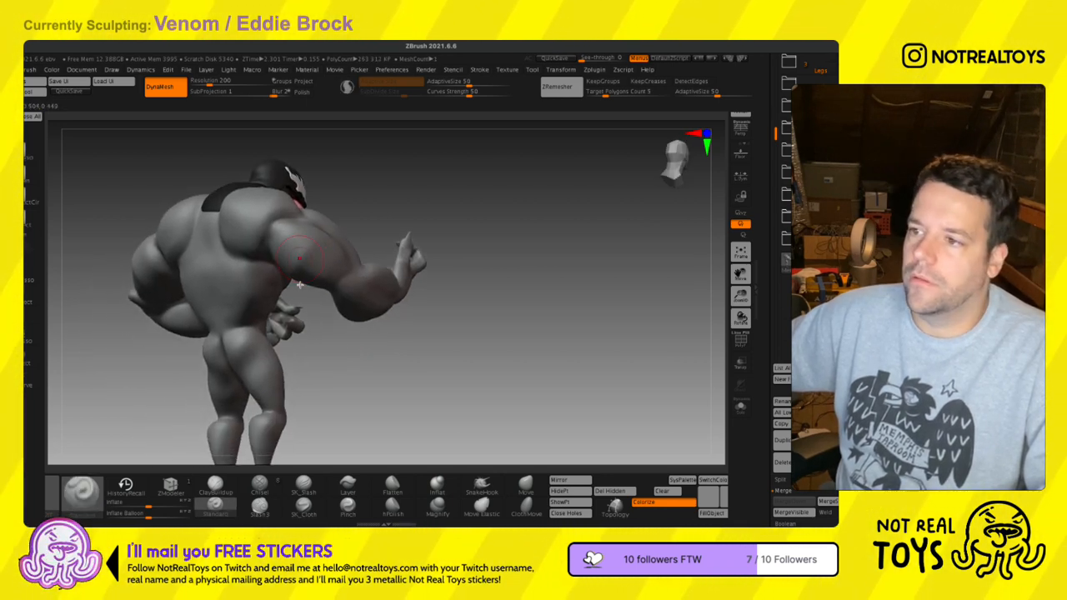
shift+right_drag(300, 289, 237, 257)
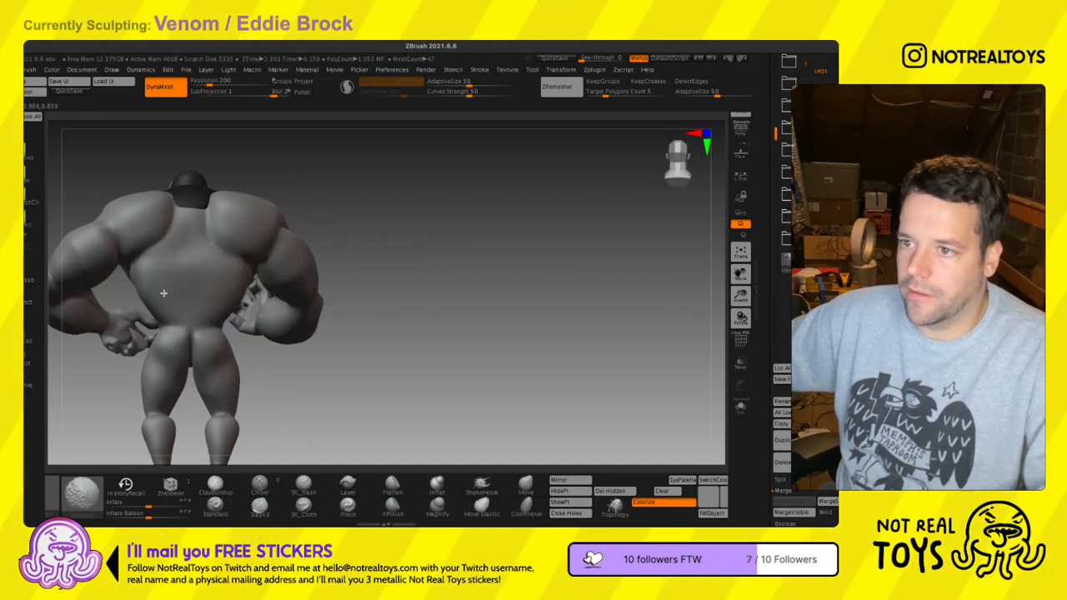
right_drag(146, 289, 176, 302)
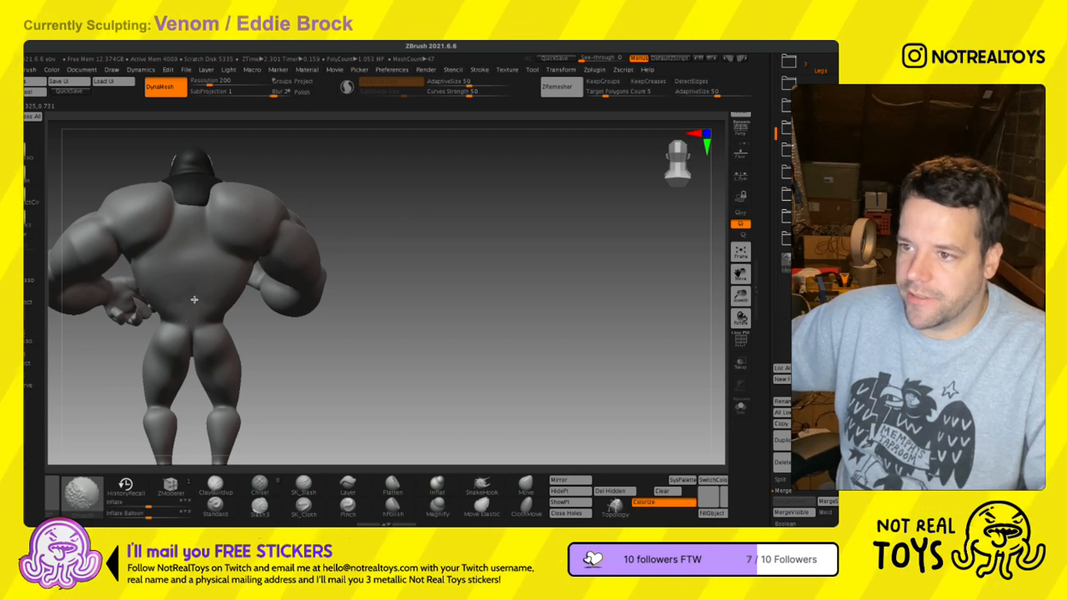
mouse_move(205, 299)
alt+right_down()
mouse_move(346, 267)
mouse_move(317, 288)
alt+right_up()
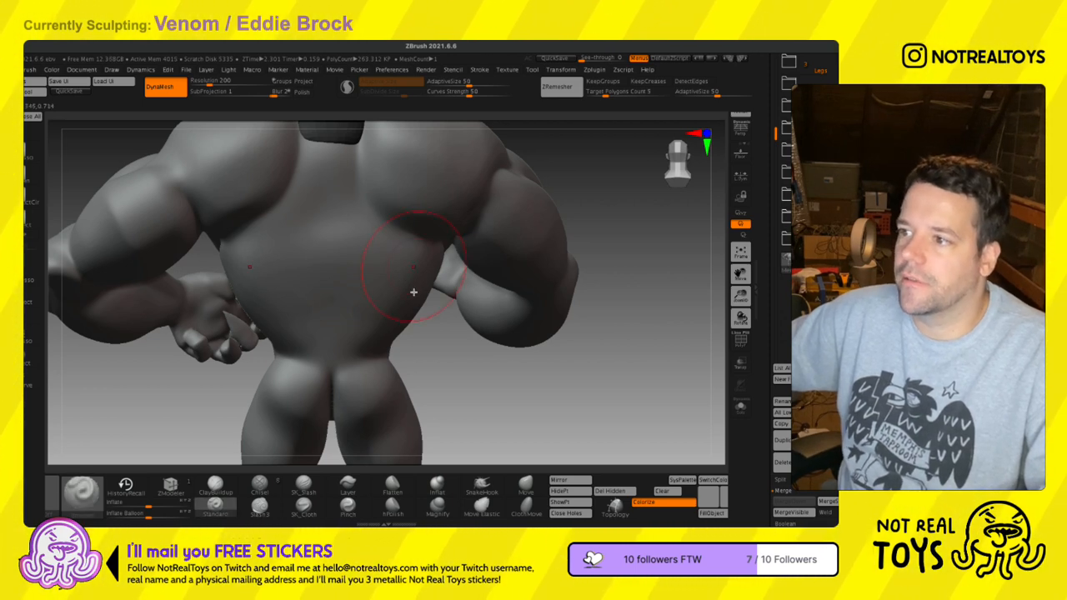
key(s)
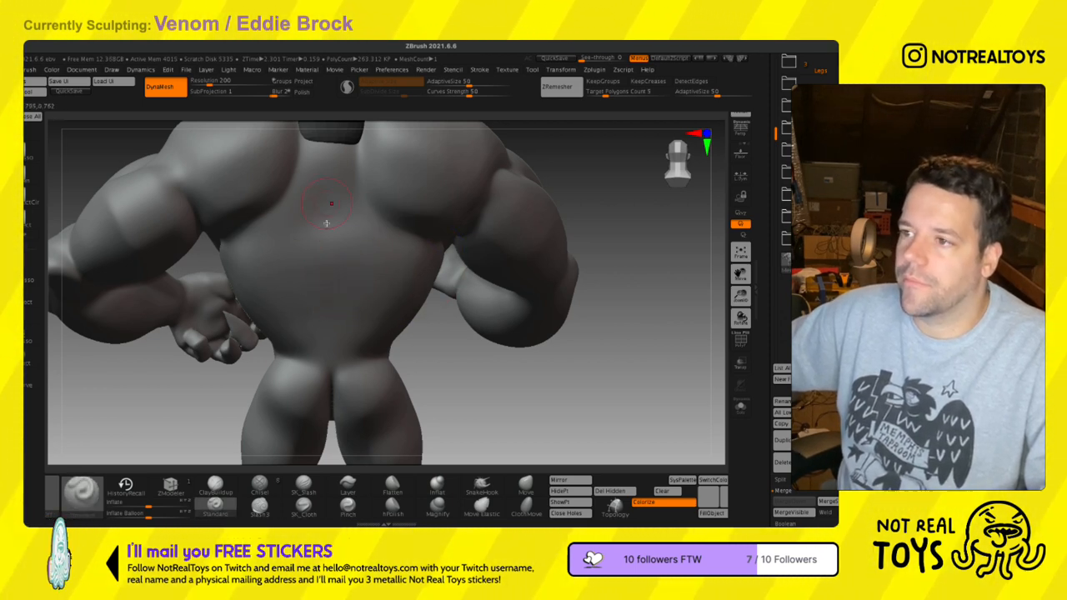
key(b)
key(m)
key(t)
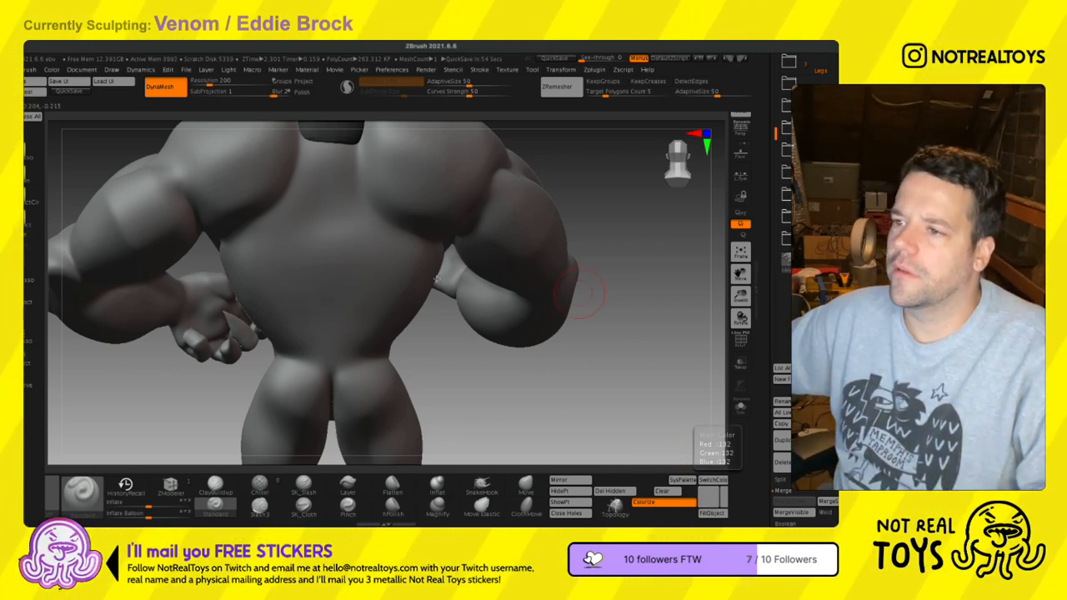
alt+right_drag(273, 251, 277, 280)
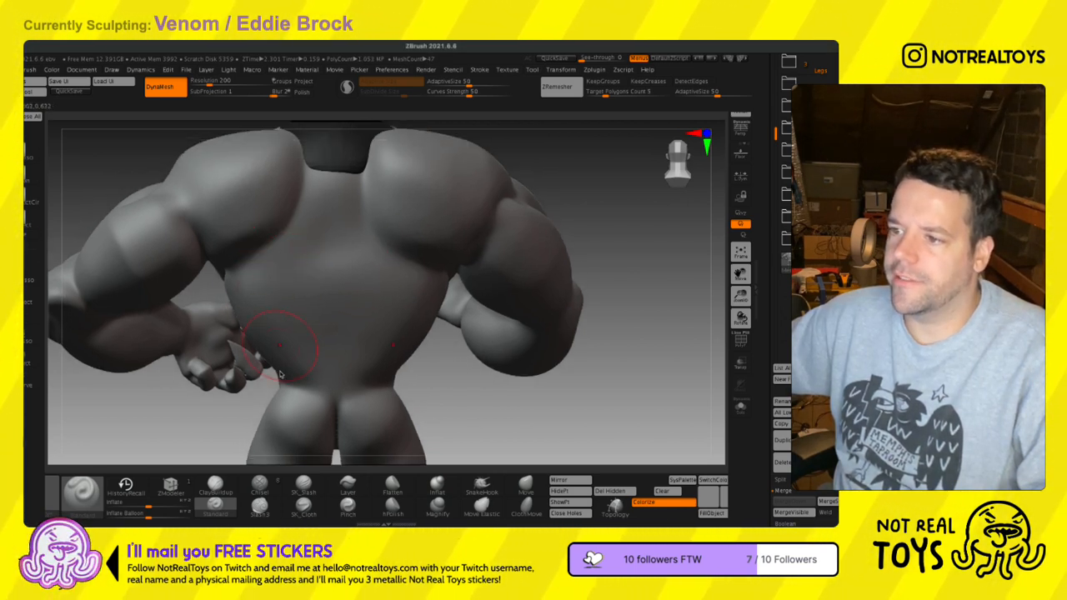
drag(264, 334, 315, 358)
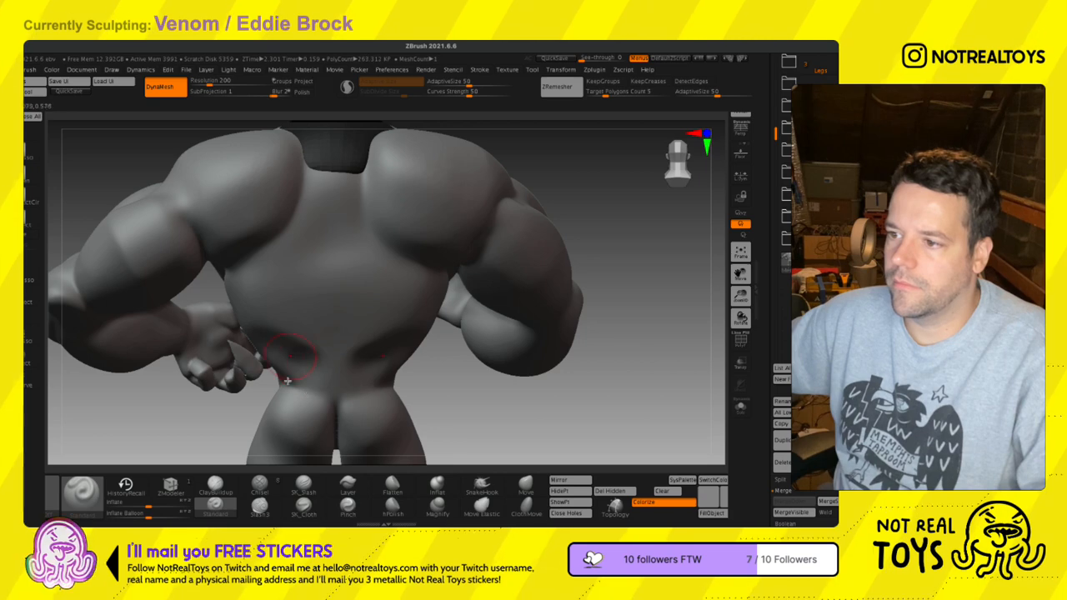
right_drag(292, 379, 309, 359)
click(216, 489)
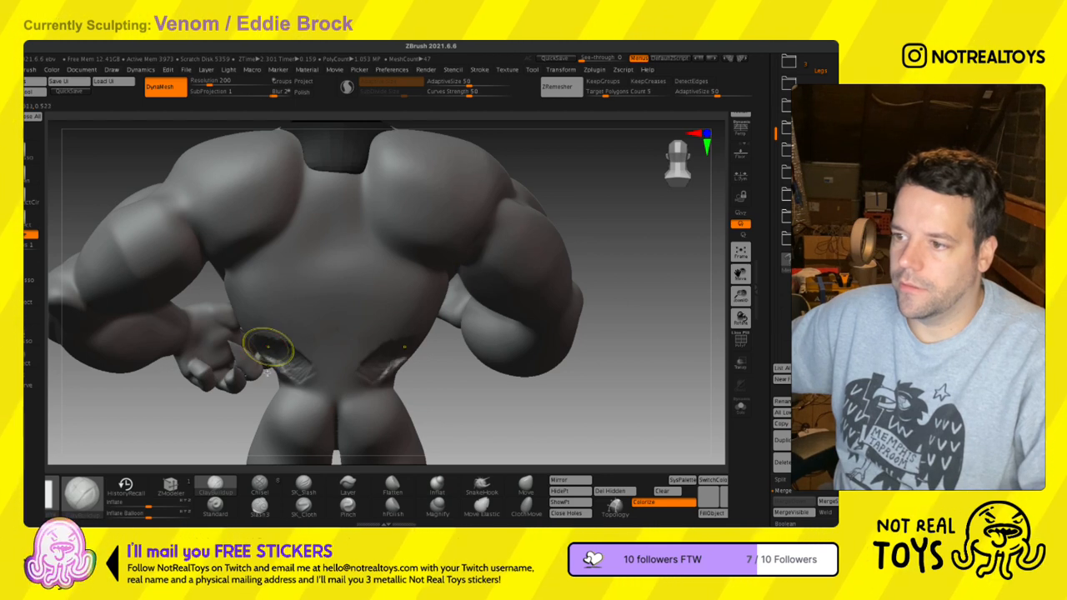
- Resize the Standard brush and sculpt the spine line down the middle of the back
click(216, 505)
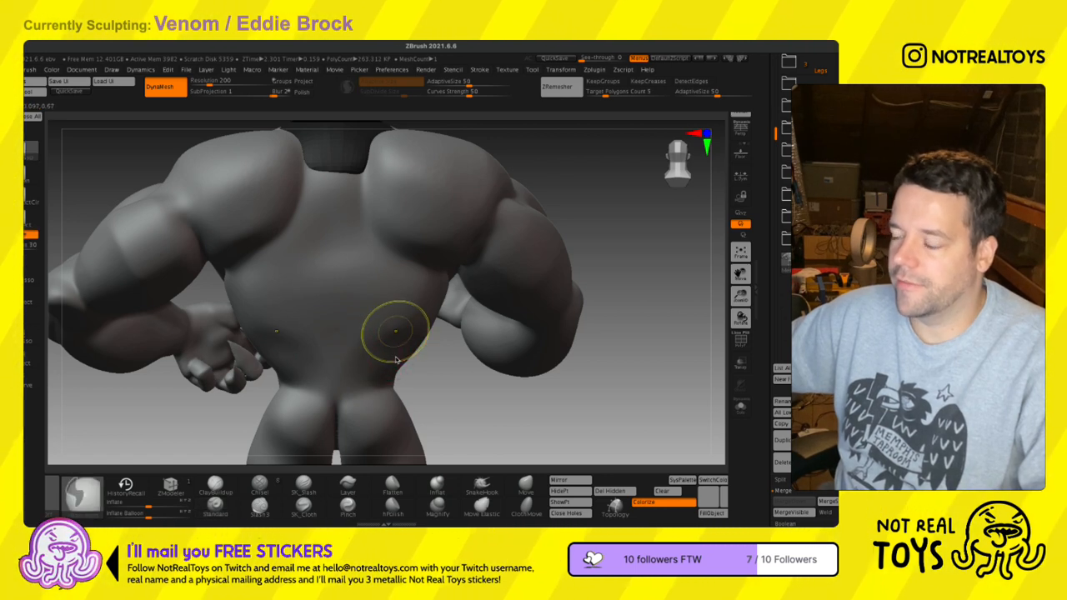
key(s)
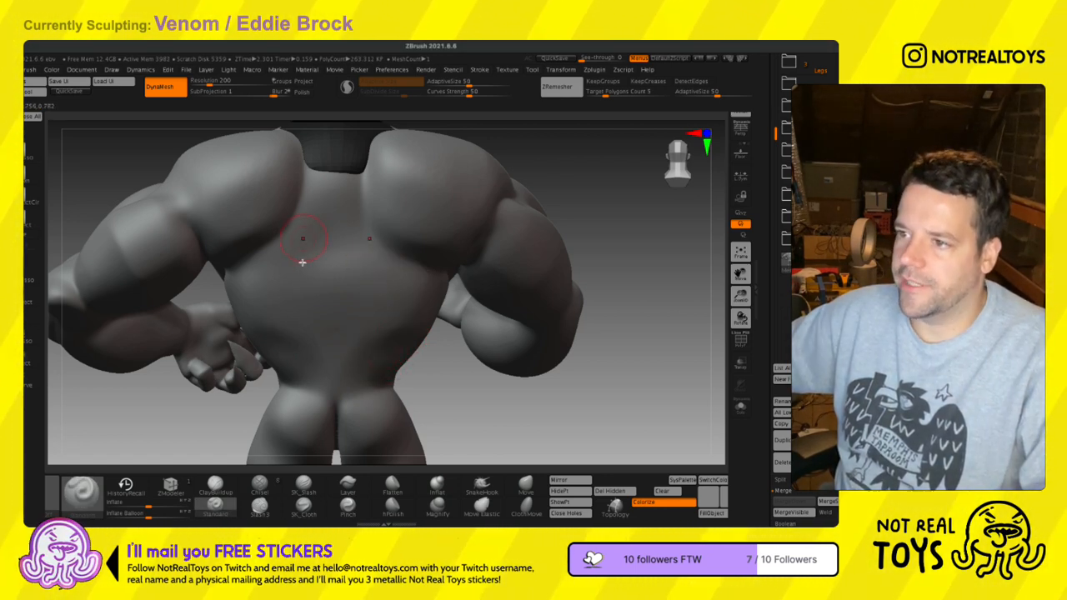
key(s)
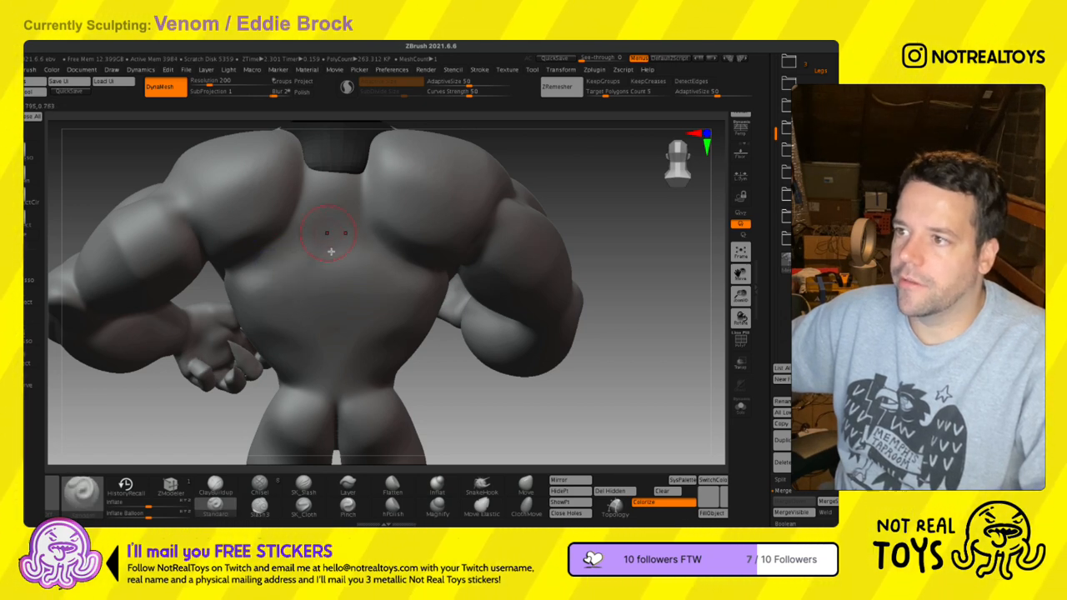
mouse_move(334, 185)
mouse_down()
mouse_move(340, 402)
mouse_move(266, 392)
mouse_up()
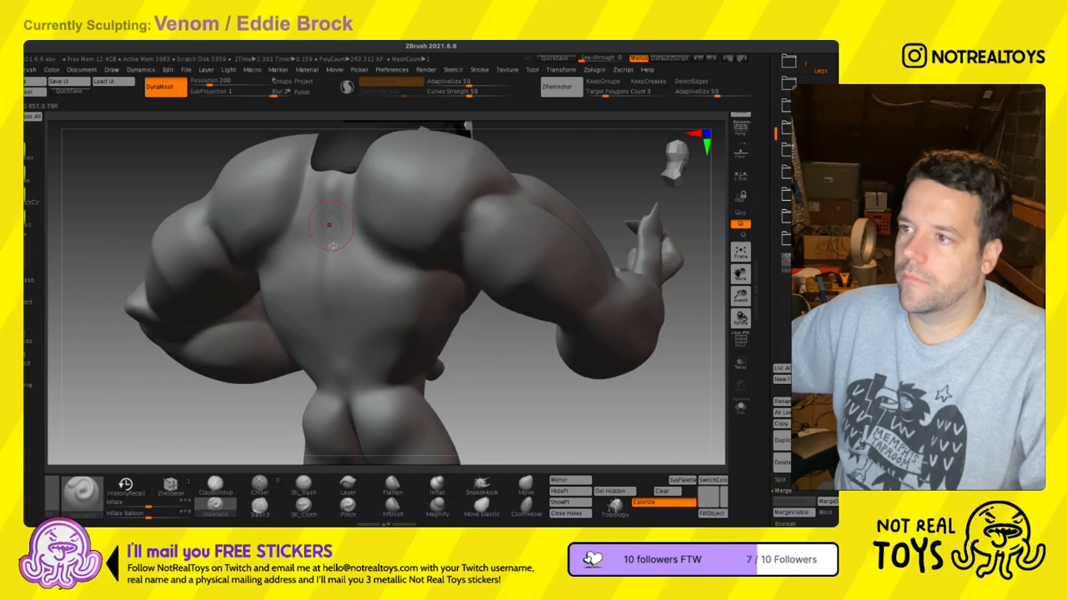
- Shape the muscle columns on both sides of the upper spine with the Standard brush and smooth them
key(b)
key(s)
key(t)
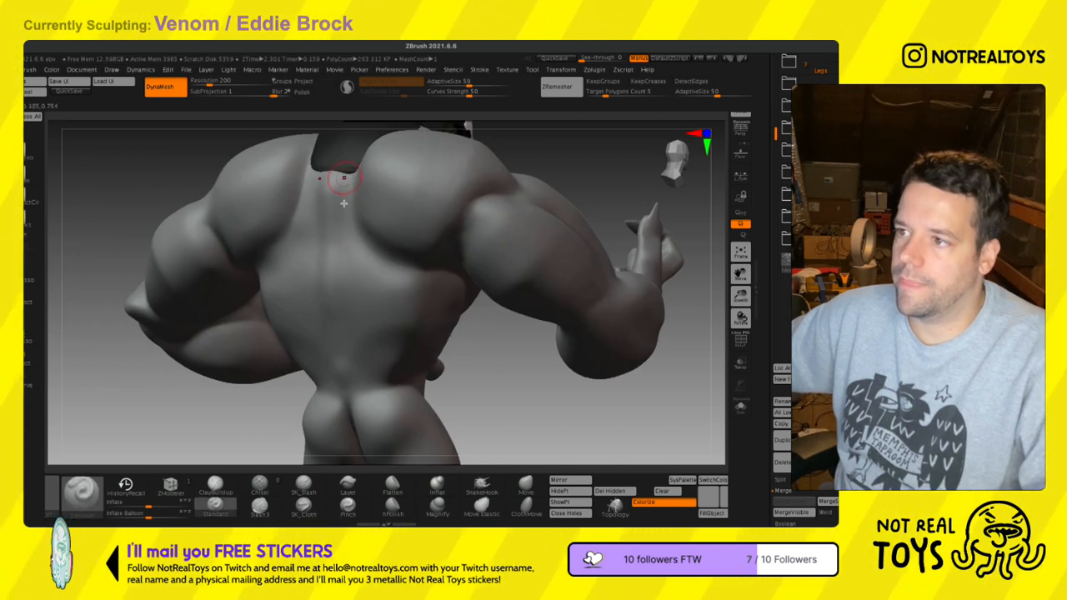
key(shift)
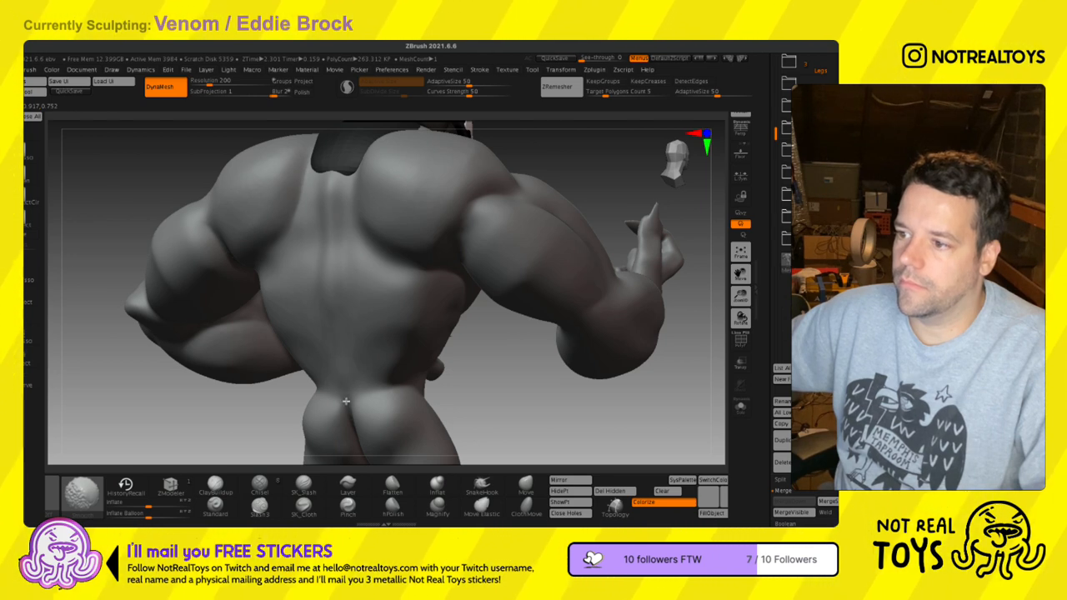
- Smooth the muscle transitions across the torso's lower back and flank, checking the form from several angles
mouse_move(346, 375)
right_down()
mouse_move(317, 250)
mouse_move(327, 211)
right_up()
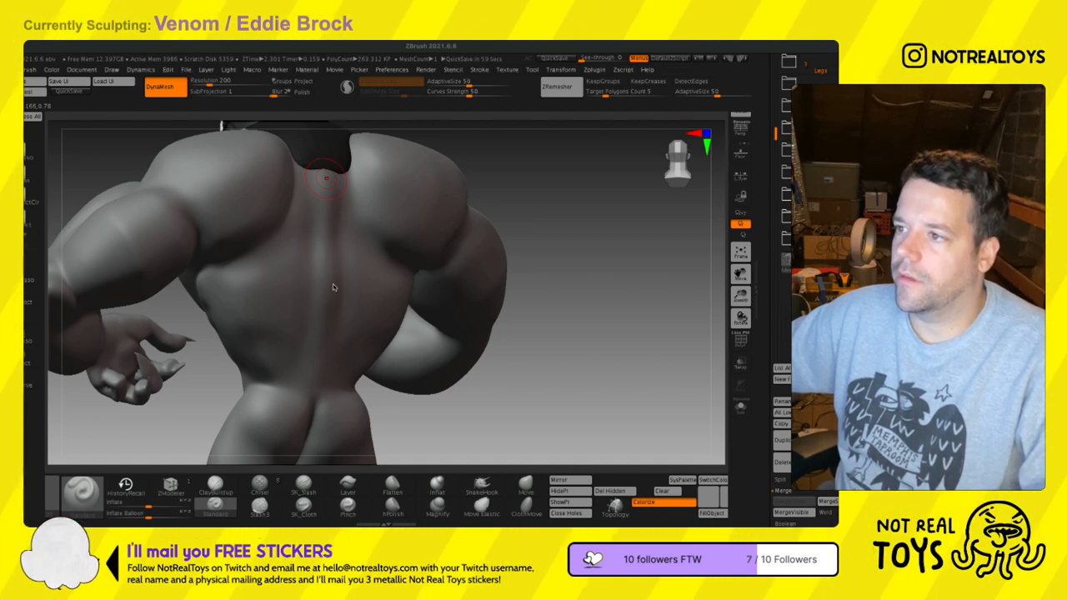
mouse_move(246, 343)
right_down()
mouse_move(264, 323)
mouse_move(220, 387)
mouse_move(248, 394)
mouse_move(237, 408)
mouse_move(367, 392)
right_up()
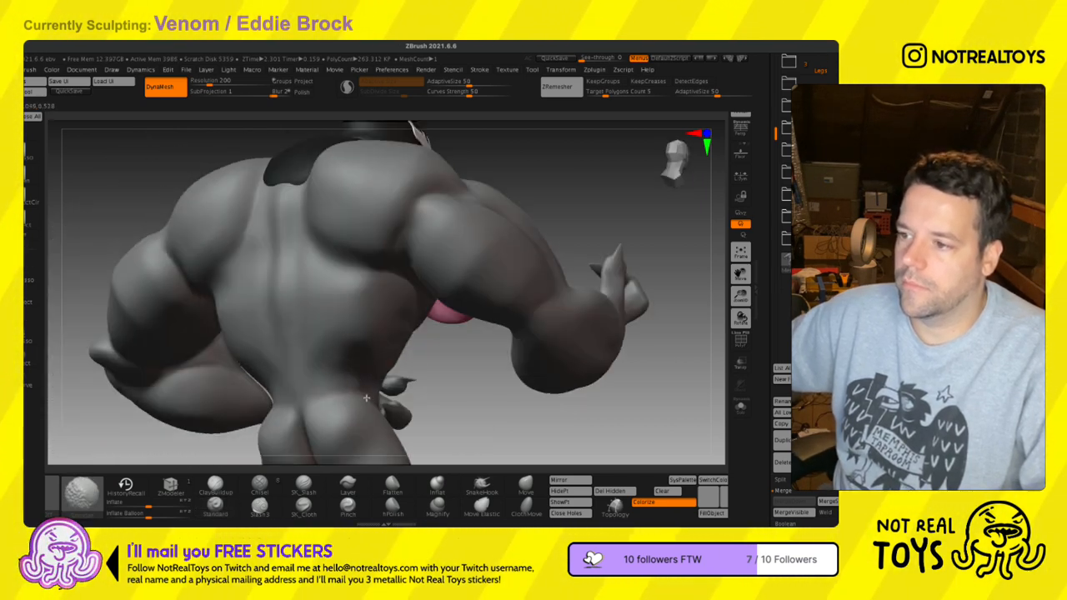
shift+drag(364, 384, 319, 379)
right_drag(354, 380, 279, 375)
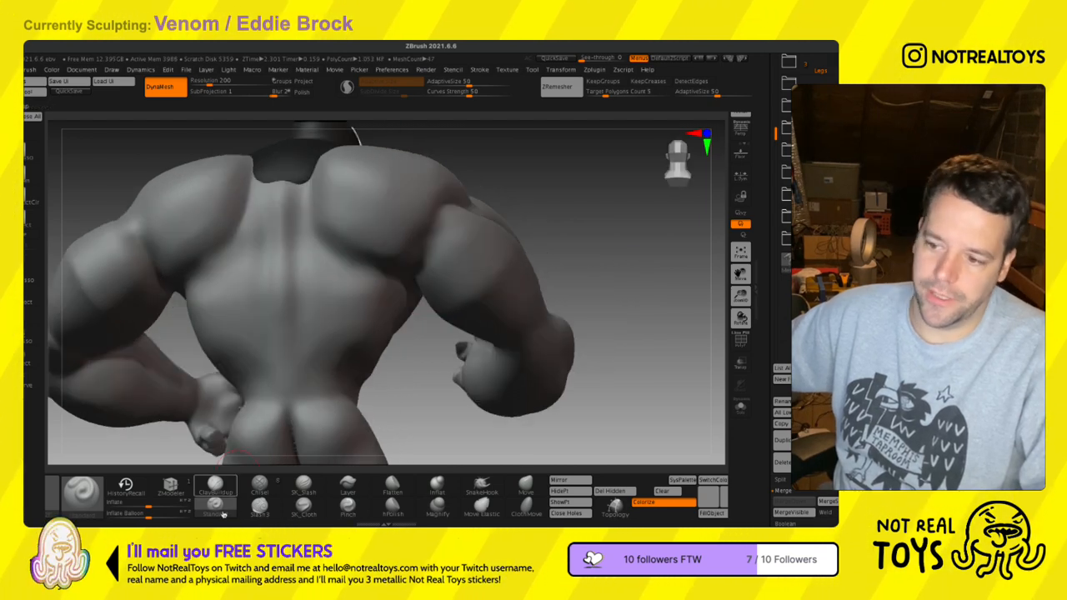
mouse_move(382, 357)
right_down()
mouse_move(350, 367)
mouse_move(378, 373)
right_up()
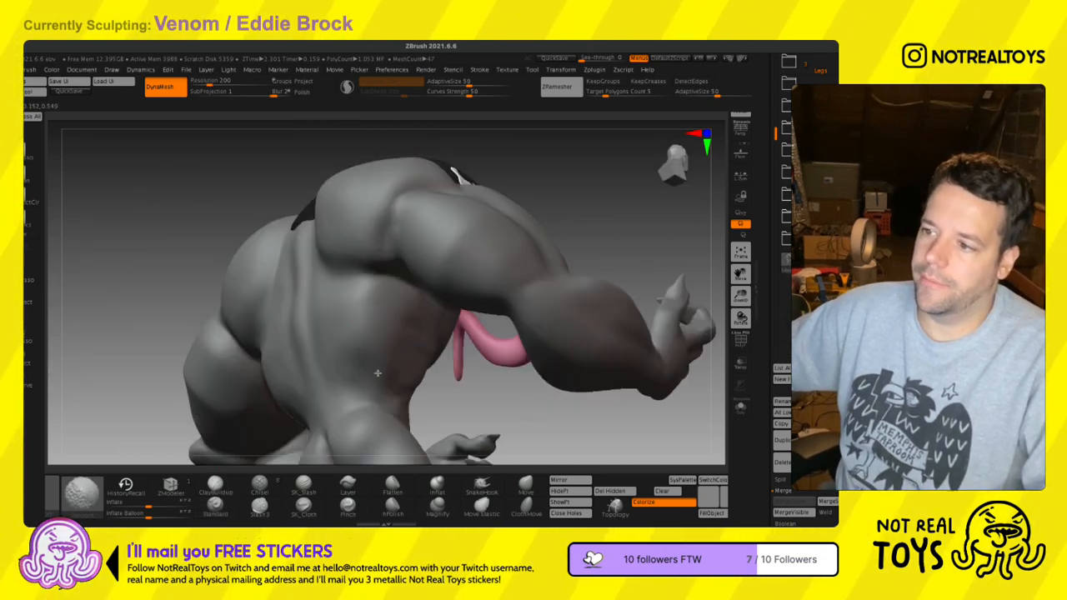
mouse_move(326, 322)
right_down()
mouse_move(267, 350)
mouse_move(218, 355)
mouse_move(202, 386)
right_up()
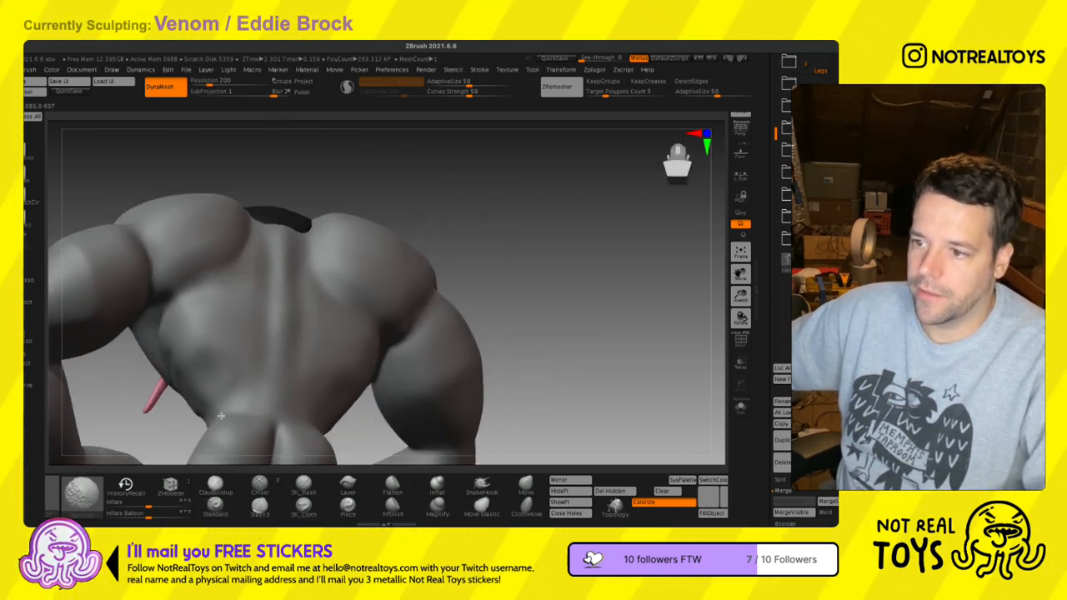
mouse_move(234, 392)
right_down()
mouse_move(296, 382)
mouse_move(293, 365)
right_up()
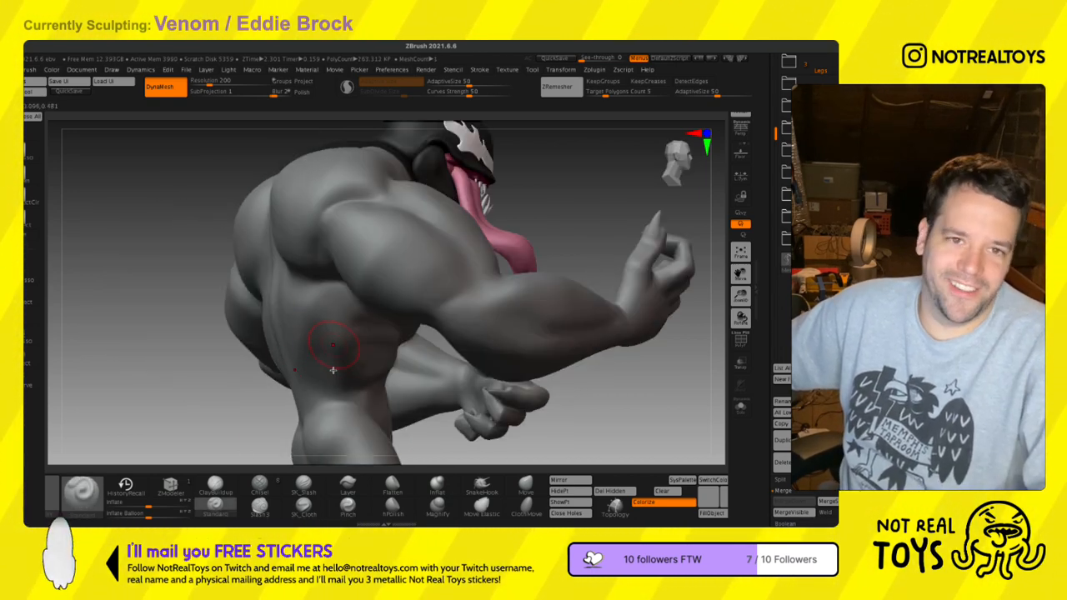
- Reshape and smooth the back muscles below the shoulder blade with the Move brush, undoing the last stroke
click(525, 486)
mouse_move(327, 316)
right_down()
mouse_move(353, 329)
mouse_move(293, 310)
right_up()
shift+drag(323, 314, 319, 345)
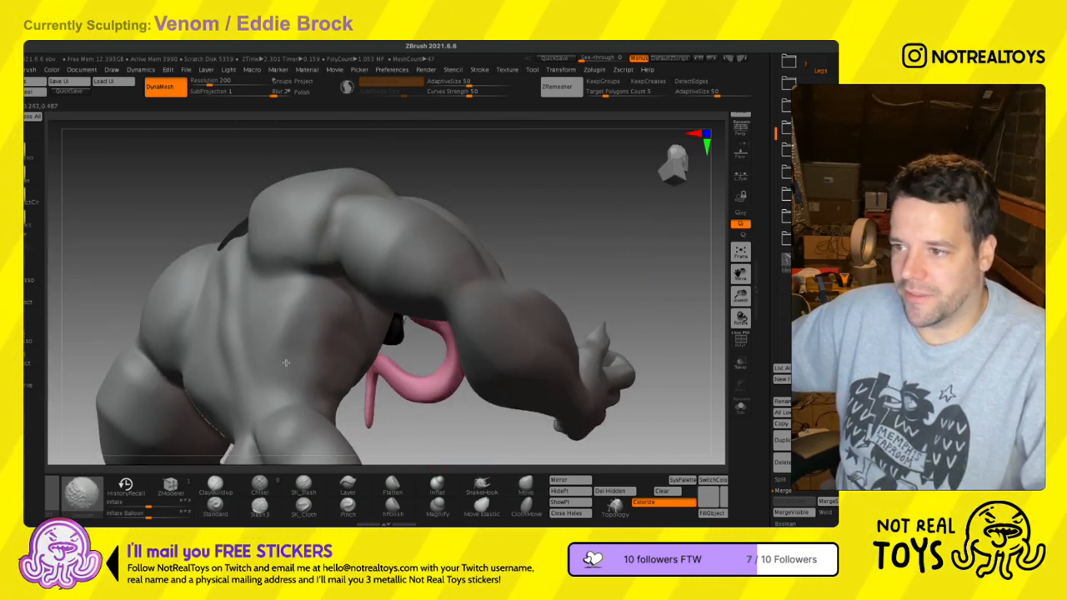
right_drag(306, 305, 351, 310)
drag(314, 317, 272, 294)
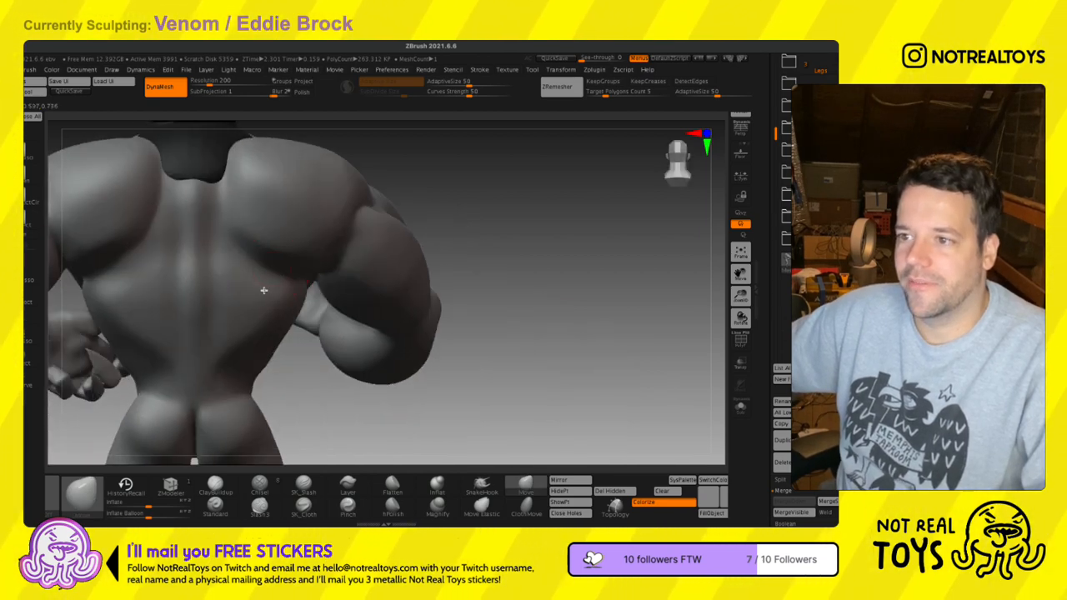
mouse_move(261, 255)
mouse_down()
mouse_move(252, 303)
mouse_move(241, 310)
mouse_move(242, 298)
mouse_move(238, 309)
mouse_move(269, 263)
mouse_up()
key(ctrl+z)
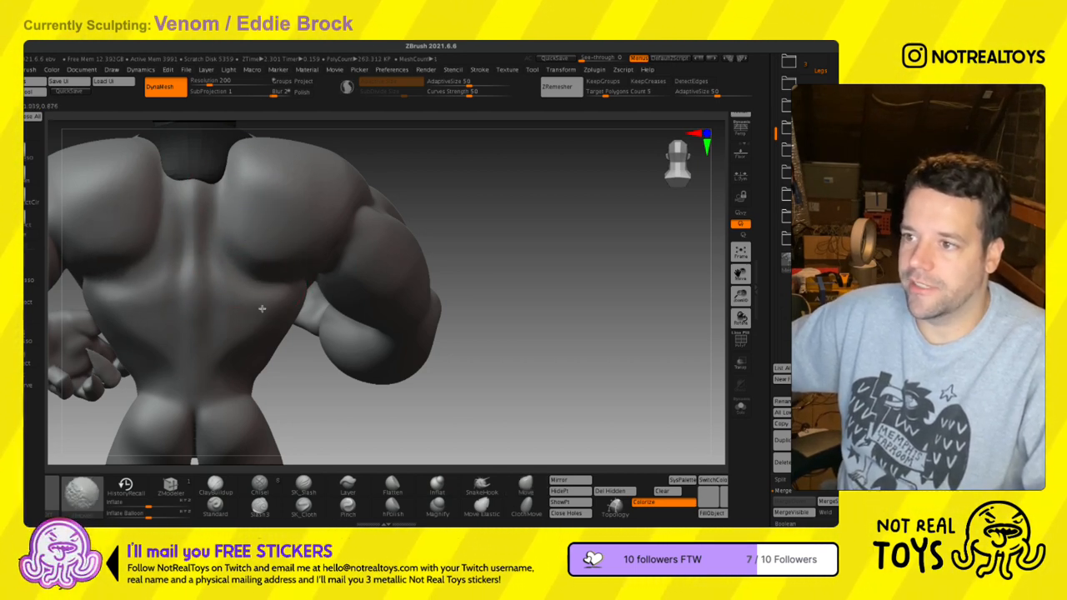
- Adjust the brush size and refine the muscle plane beneath the shoulder blade with the Move and hPolish brushes
right_drag(274, 278, 264, 158)
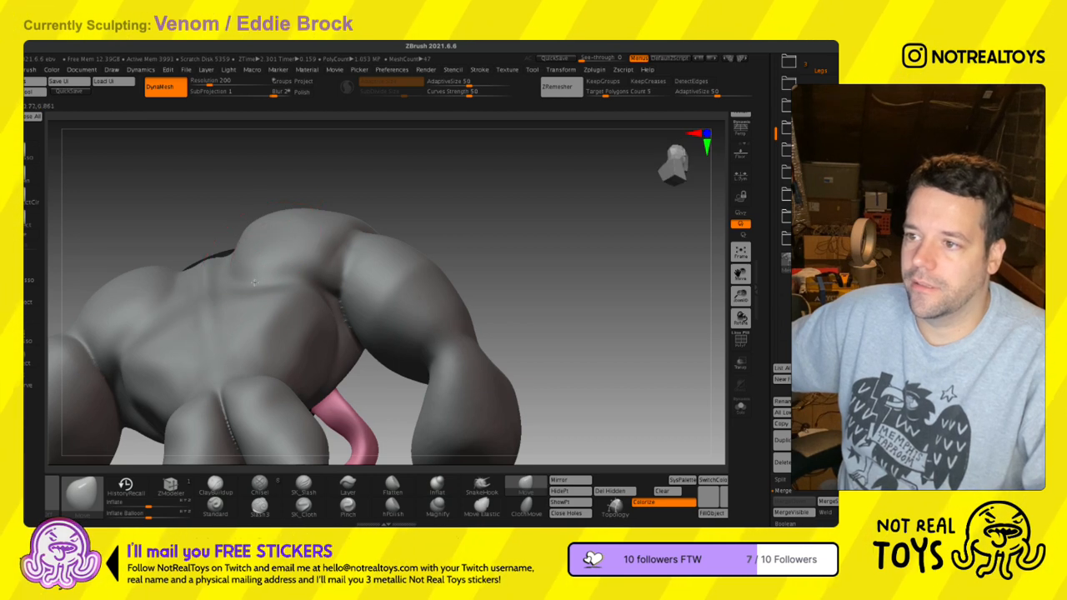
key(s)
mouse_move(255, 282)
mouse_down()
mouse_move(242, 271)
mouse_move(256, 331)
mouse_up()
right_drag(237, 334, 215, 392)
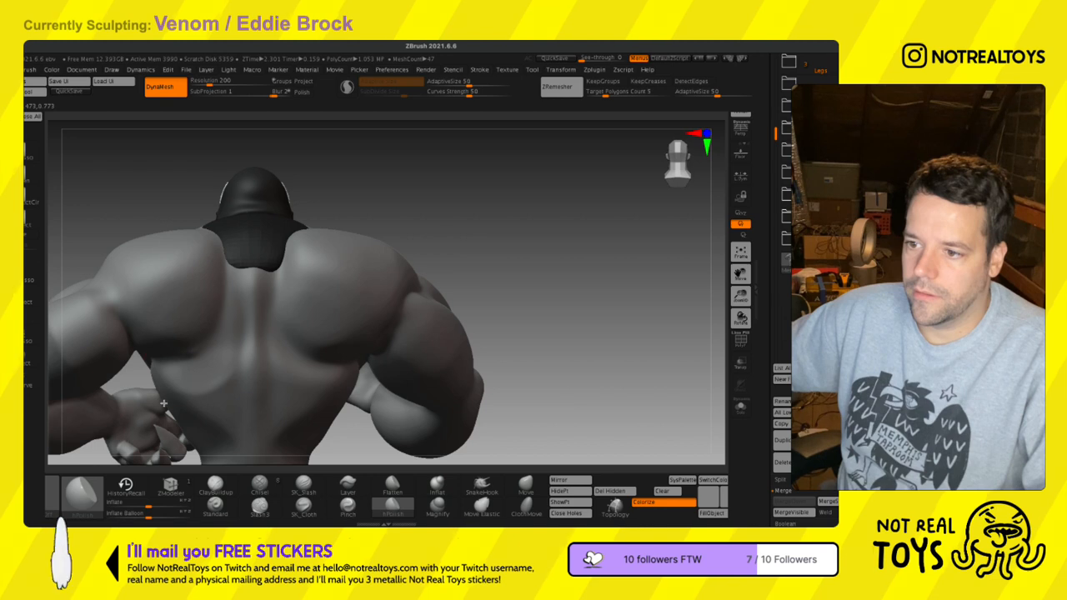
key(space)
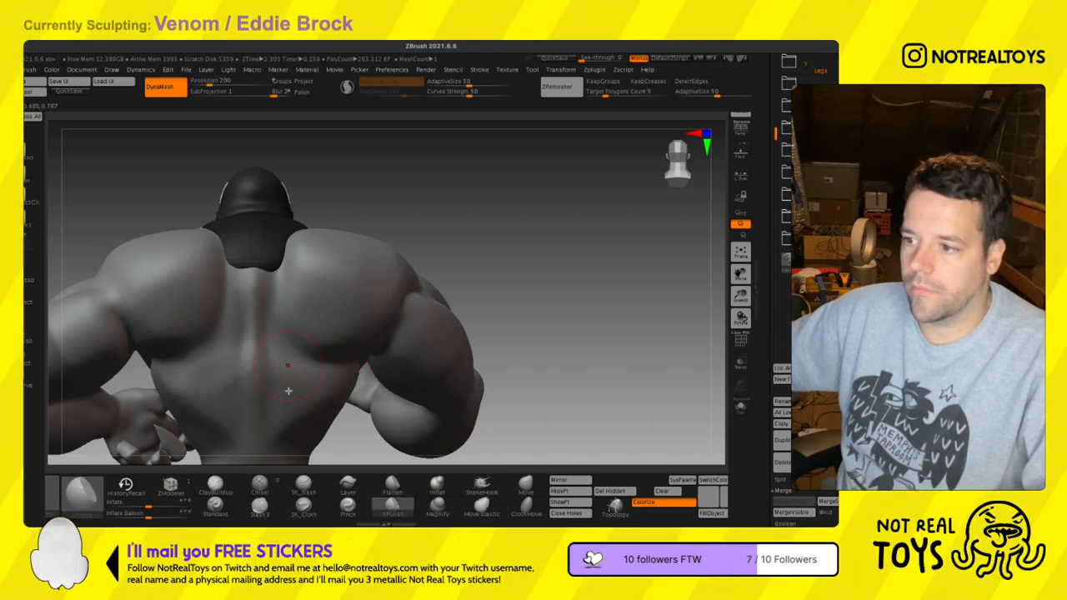
- Smooth the ridges along the spine between the shoulder blades and check the upper back
alt+right_drag(342, 400, 433, 295)
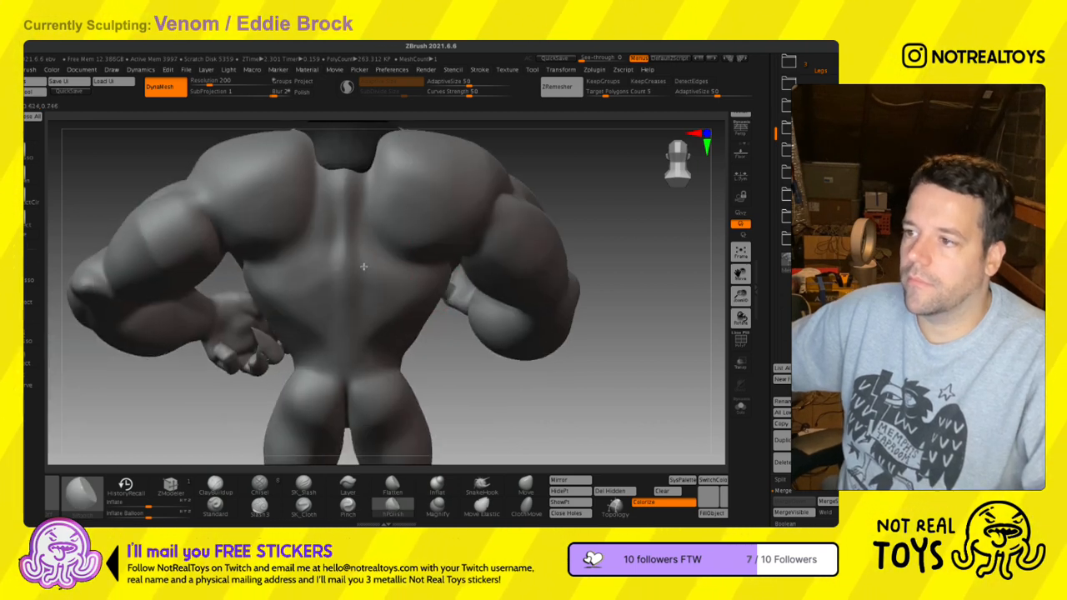
right_drag(365, 267, 351, 252)
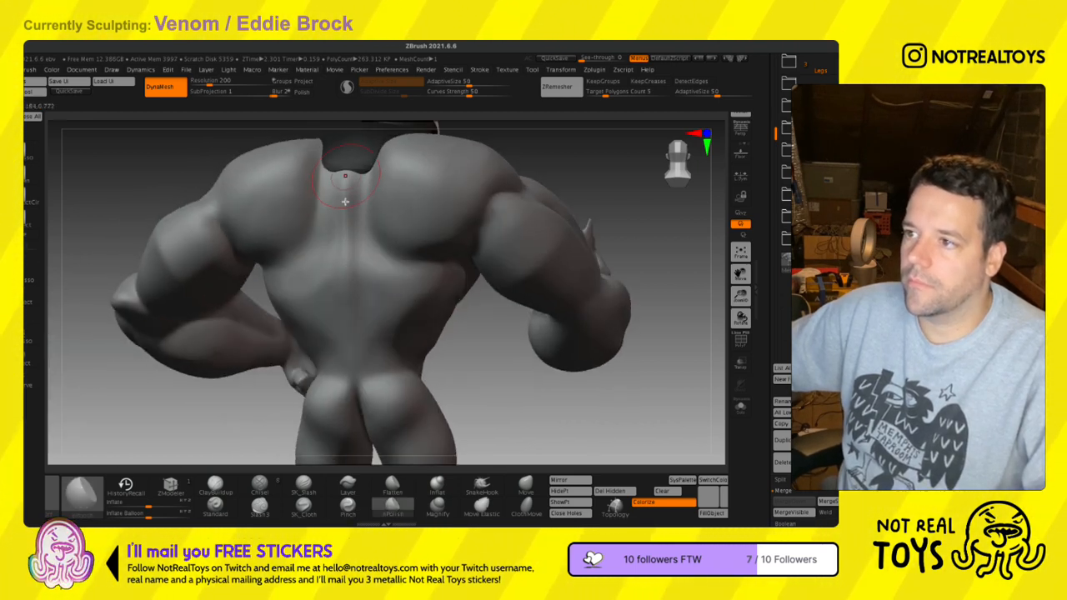
shift+drag(344, 205, 345, 294)
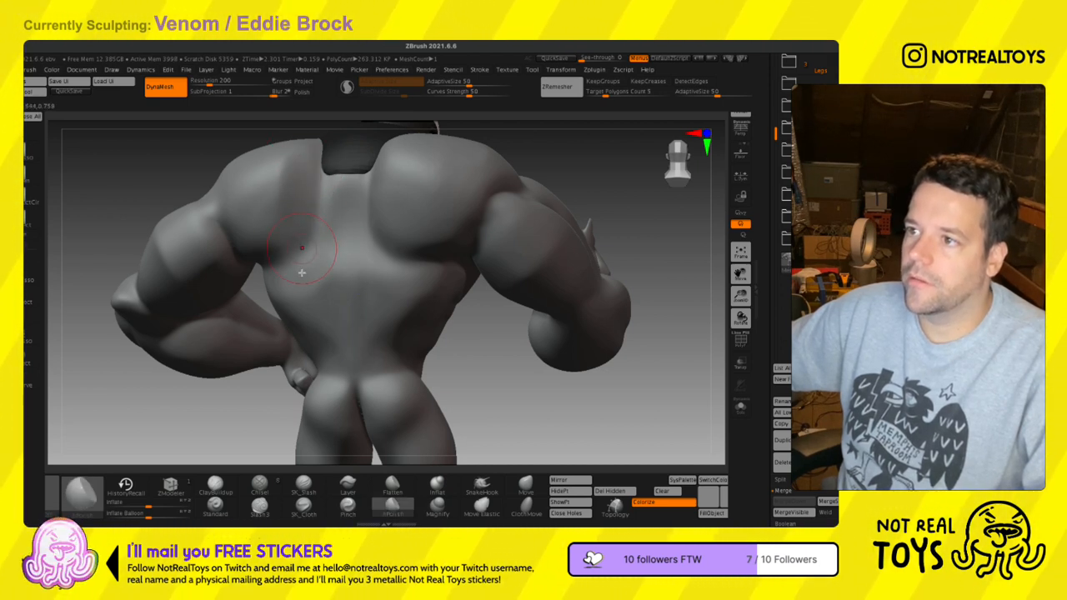
right_drag(387, 212, 404, 224)
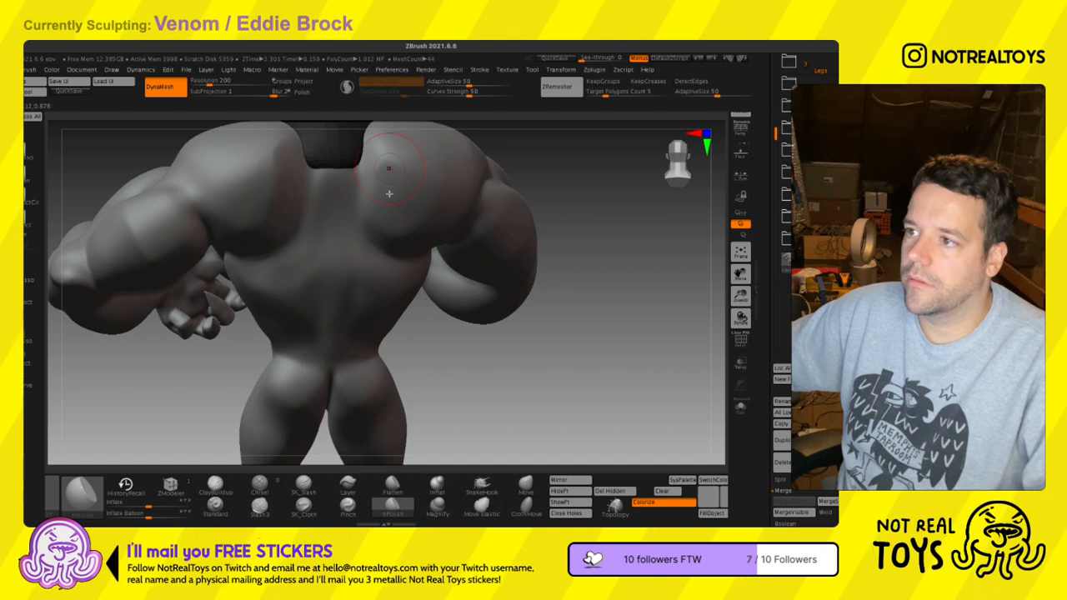
mouse_move(396, 223)
right_down()
mouse_move(348, 280)
mouse_move(358, 367)
mouse_move(347, 282)
right_up()
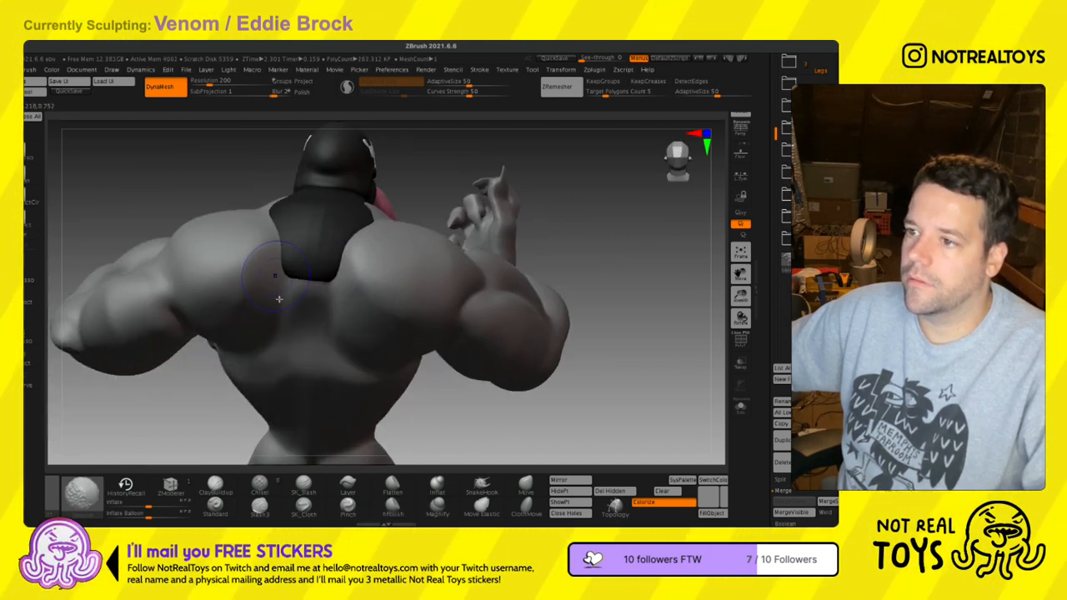
mouse_move(293, 309)
right_down()
mouse_move(308, 291)
mouse_move(274, 312)
mouse_move(355, 287)
mouse_move(338, 343)
mouse_move(250, 259)
mouse_move(310, 238)
mouse_move(317, 217)
right_up()
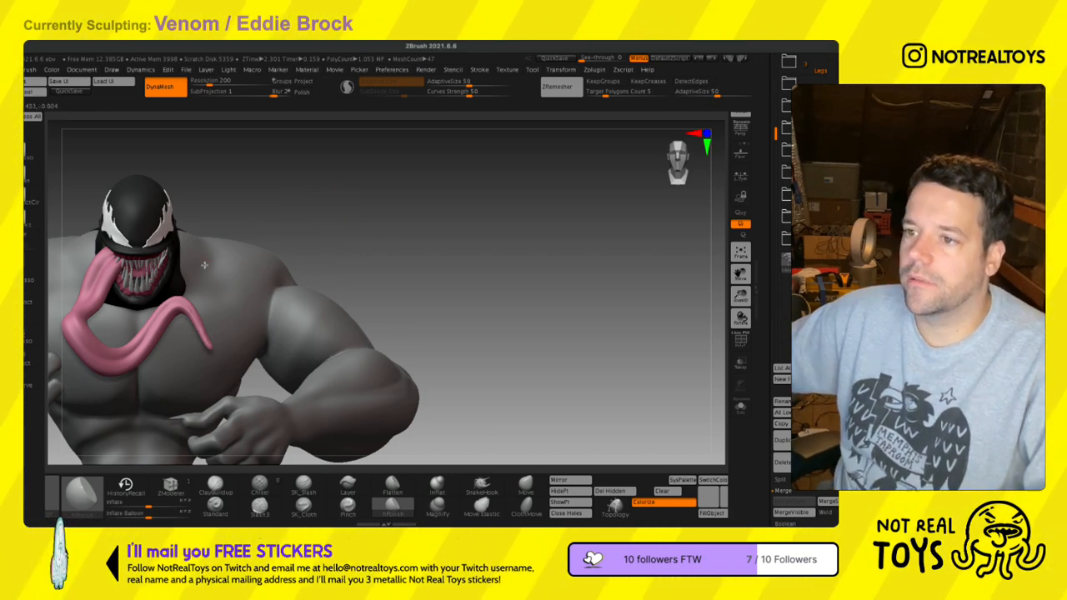
- Isolate the torso and sculpt the trapezius and upper shoulders with the Standard brush at an adjusted size
mouse_move(202, 256)
right_down()
mouse_move(386, 274)
mouse_move(334, 281)
mouse_move(275, 434)
mouse_move(366, 272)
mouse_move(480, 215)
mouse_move(422, 305)
right_up()
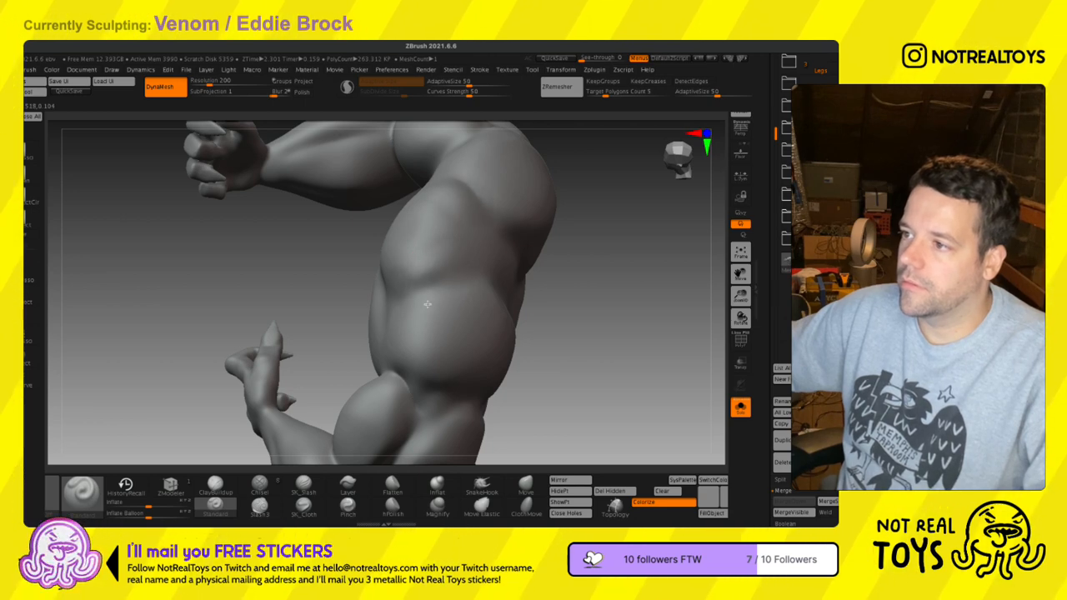
mouse_move(406, 297)
right_down()
mouse_move(453, 228)
mouse_move(342, 352)
mouse_move(472, 316)
mouse_move(434, 310)
mouse_move(460, 289)
right_up()
key(s)
drag(464, 265, 448, 279)
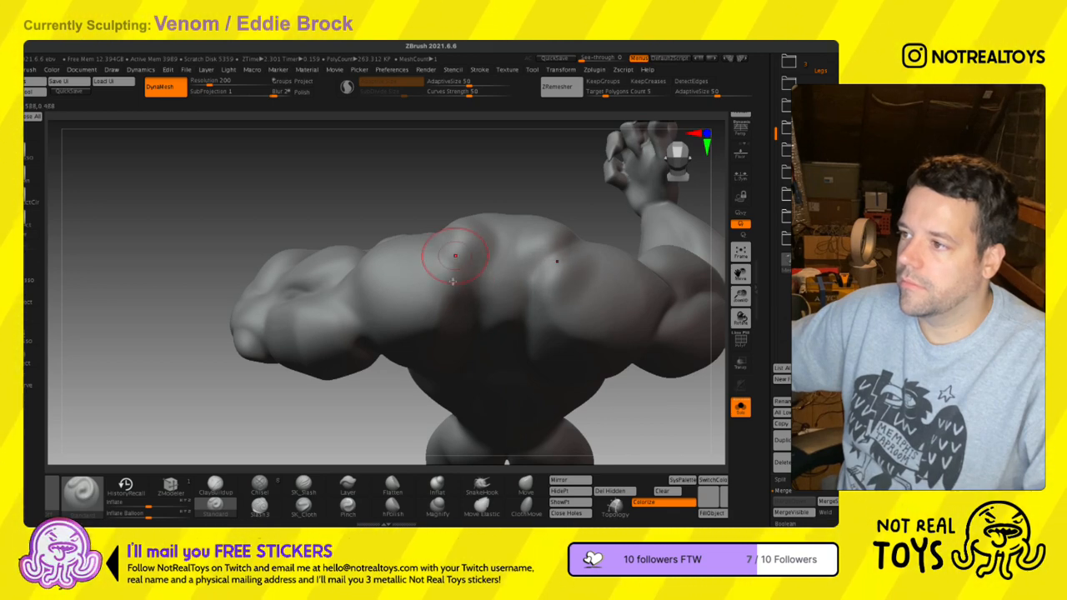
mouse_move(445, 284)
right_down()
mouse_move(498, 241)
mouse_move(431, 268)
mouse_move(436, 329)
mouse_move(370, 279)
right_up()
mouse_move(671, 198)
mouse_down()
mouse_move(674, 160)
mouse_move(656, 180)
mouse_up()
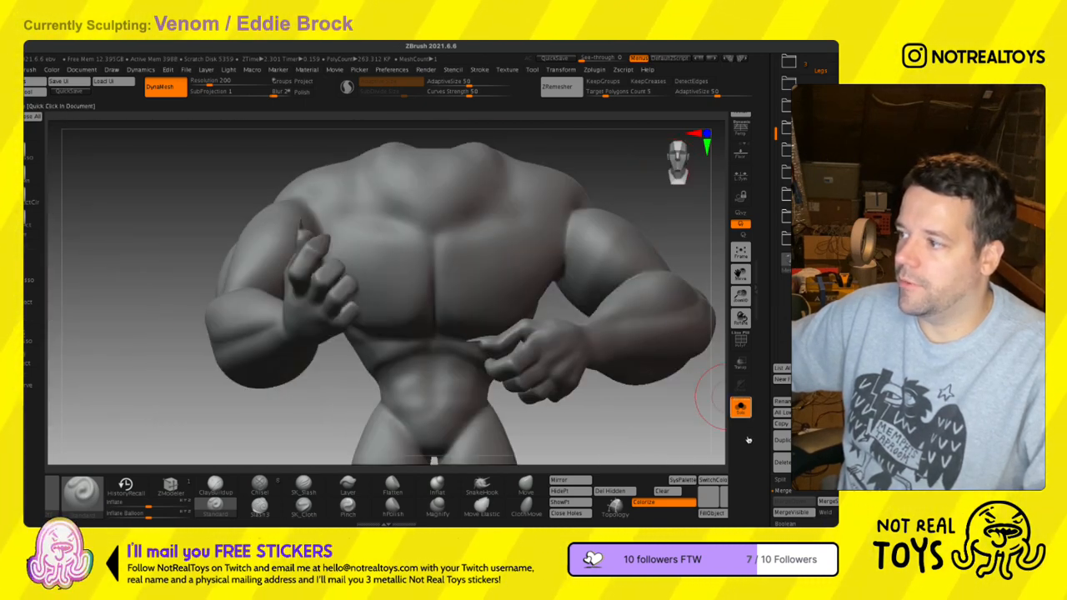
- Show the whole figure again and reshape the trapezius beside the neck with the Move brush
click(742, 409)
alt+right_drag(450, 223, 411, 299)
mouse_move(534, 281)
right_down()
mouse_move(467, 271)
mouse_move(385, 283)
right_up()
click(526, 486)
right_drag(436, 318, 422, 296)
drag(417, 294, 452, 263)
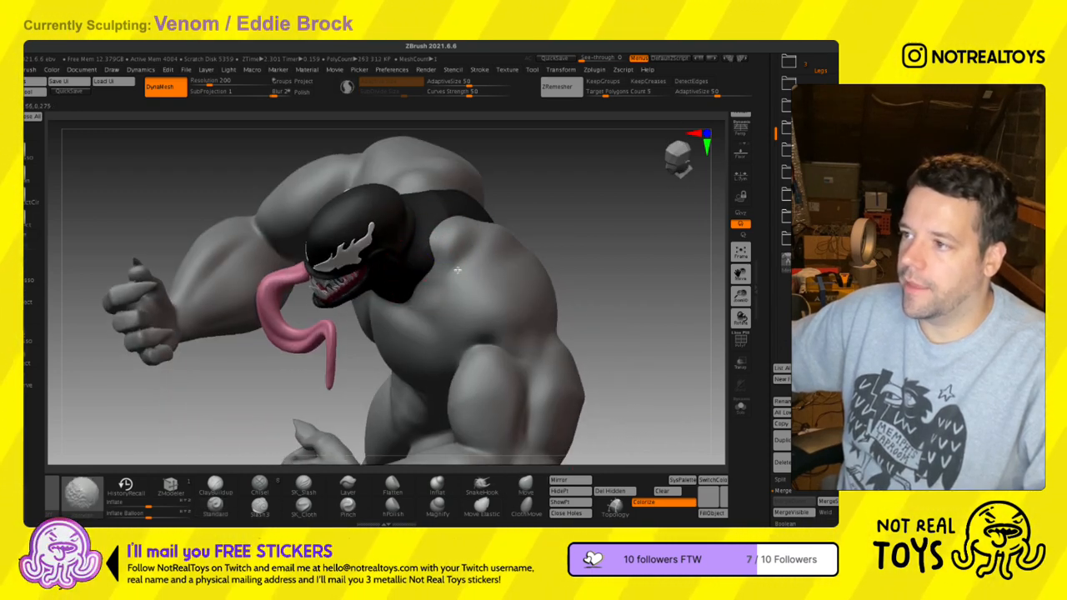
mouse_move(454, 267)
right_down()
mouse_move(478, 175)
mouse_move(503, 178)
right_up()
mouse_move(310, 247)
right_down()
mouse_move(250, 221)
mouse_move(252, 235)
mouse_move(266, 222)
right_up()
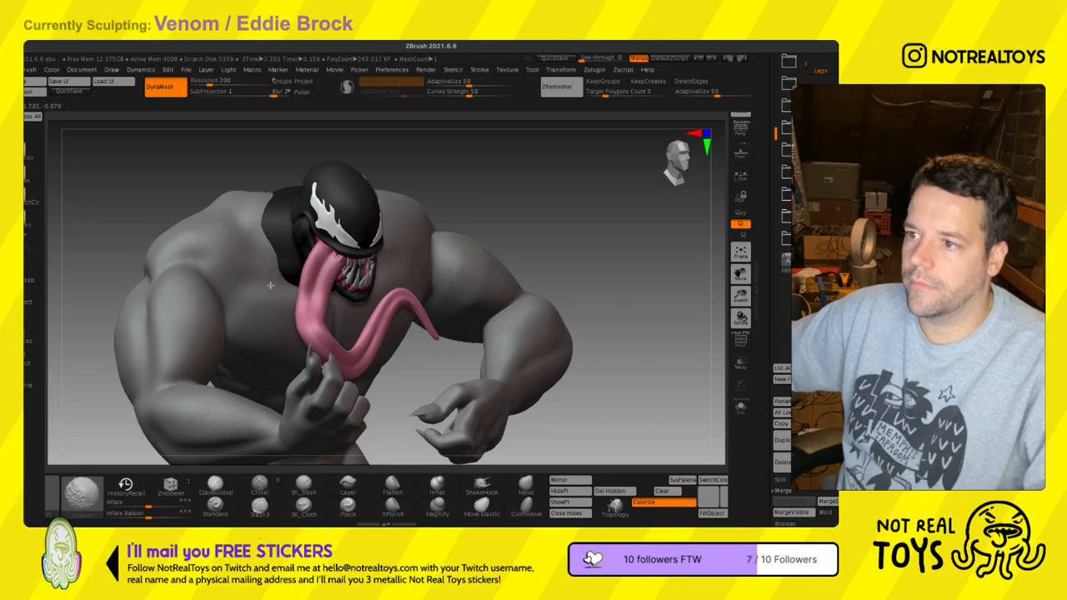
mouse_move(275, 214)
right_down()
mouse_move(413, 236)
mouse_move(413, 207)
right_up()
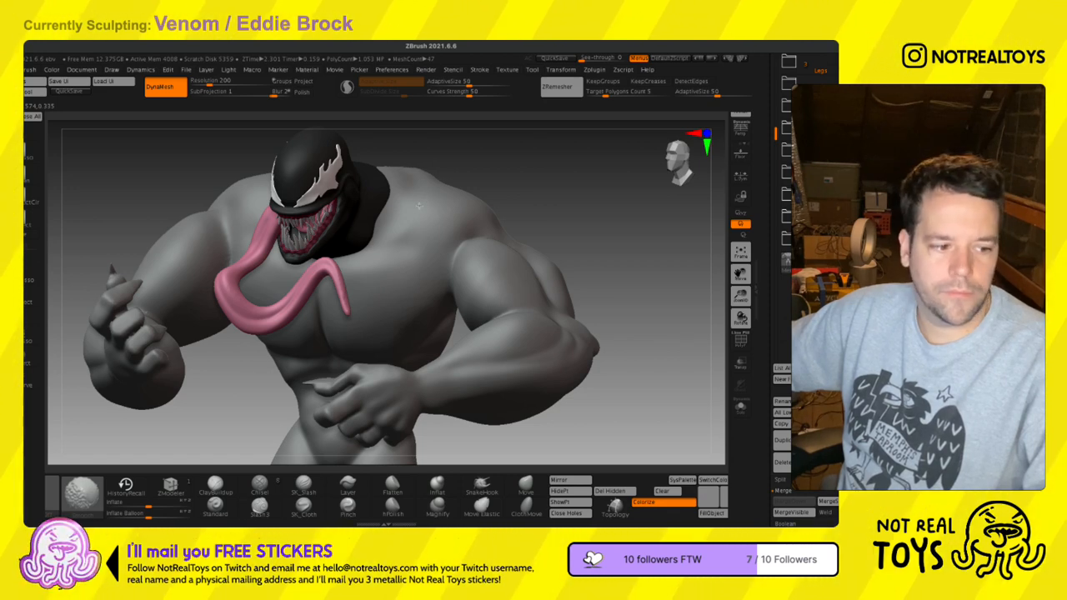
mouse_move(419, 205)
right_down()
mouse_move(375, 318)
mouse_move(467, 323)
mouse_move(476, 318)
mouse_move(466, 291)
mouse_move(518, 284)
right_up()
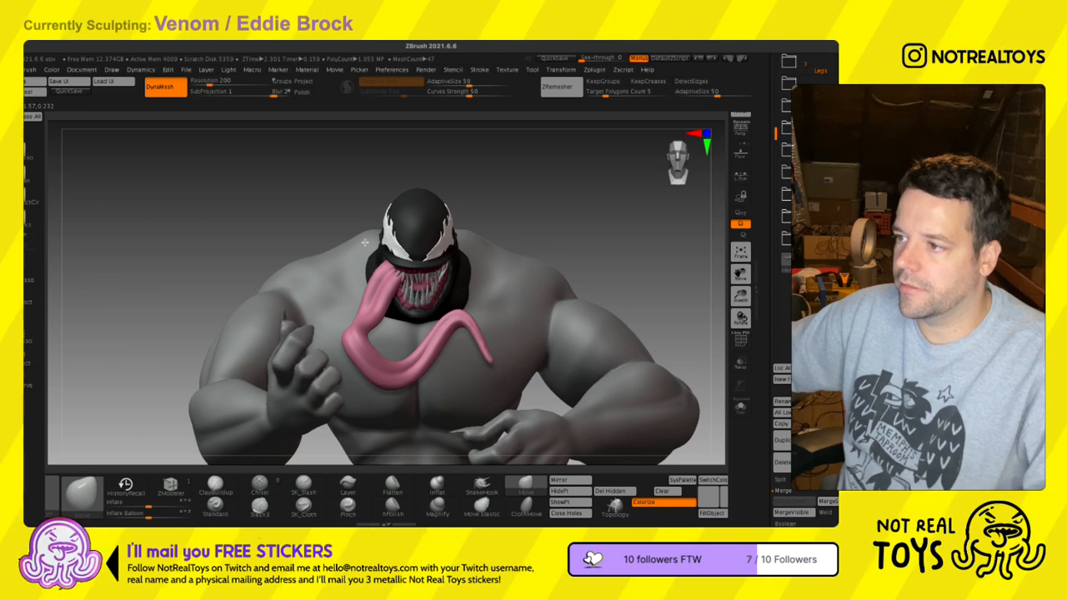
- Pull the upper back and trapezius around the black neck piece into shape with the Move brush
right_drag(359, 240, 325, 256)
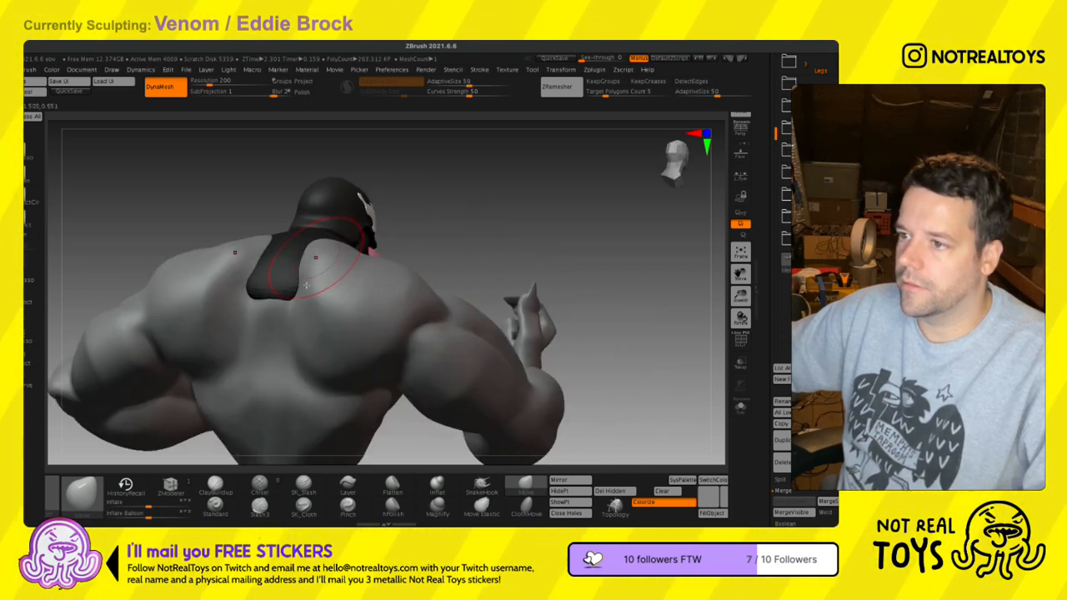
drag(277, 284, 279, 261)
drag(267, 320, 264, 294)
right_drag(270, 312, 267, 314)
mouse_move(267, 311)
mouse_down()
mouse_move(262, 289)
mouse_move(262, 315)
mouse_up()
mouse_move(278, 261)
right_down()
mouse_move(248, 243)
mouse_move(387, 219)
mouse_move(517, 258)
right_up()
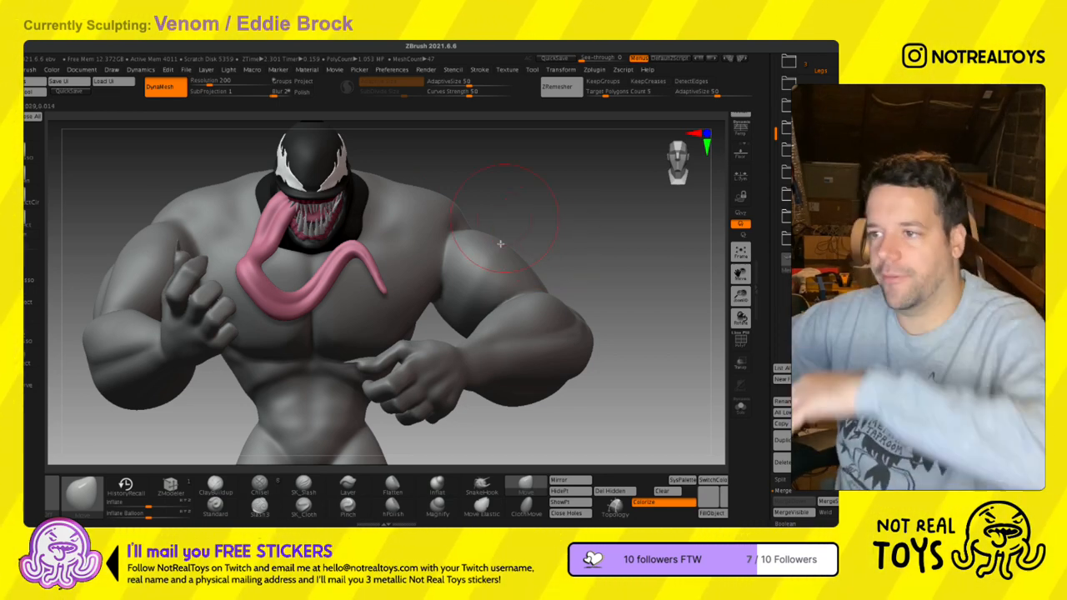
mouse_move(408, 241)
right_down()
mouse_move(373, 229)
mouse_move(417, 311)
mouse_move(464, 319)
mouse_move(459, 295)
mouse_move(510, 310)
right_up()
key(s)
right_drag(440, 278, 441, 293)
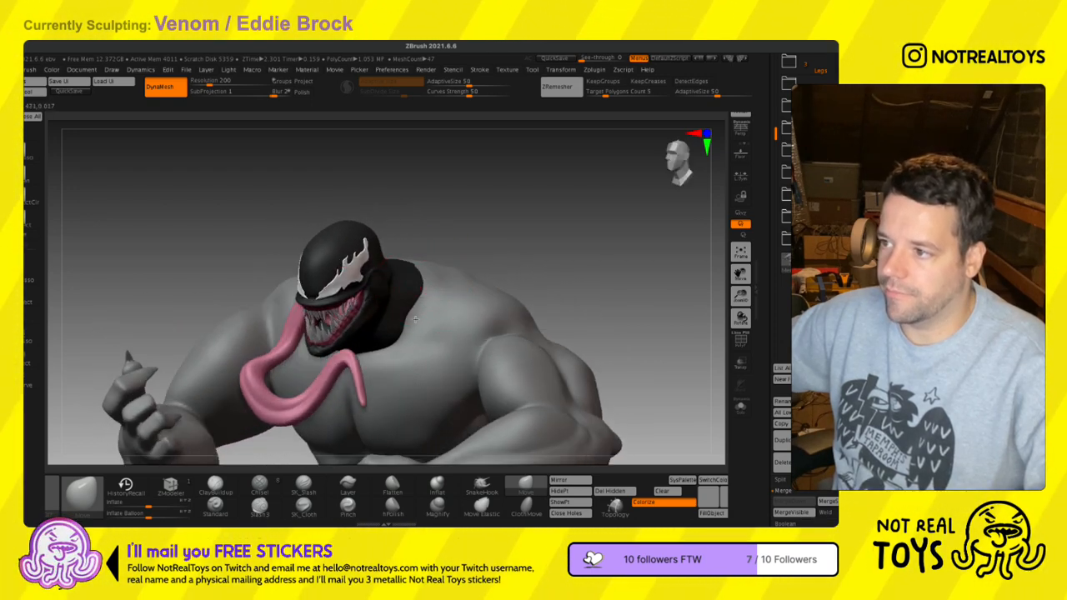
- Open the subtool folder containing the black cylinder piece, select that subtool and check it around the neck
mouse_move(784, 203)
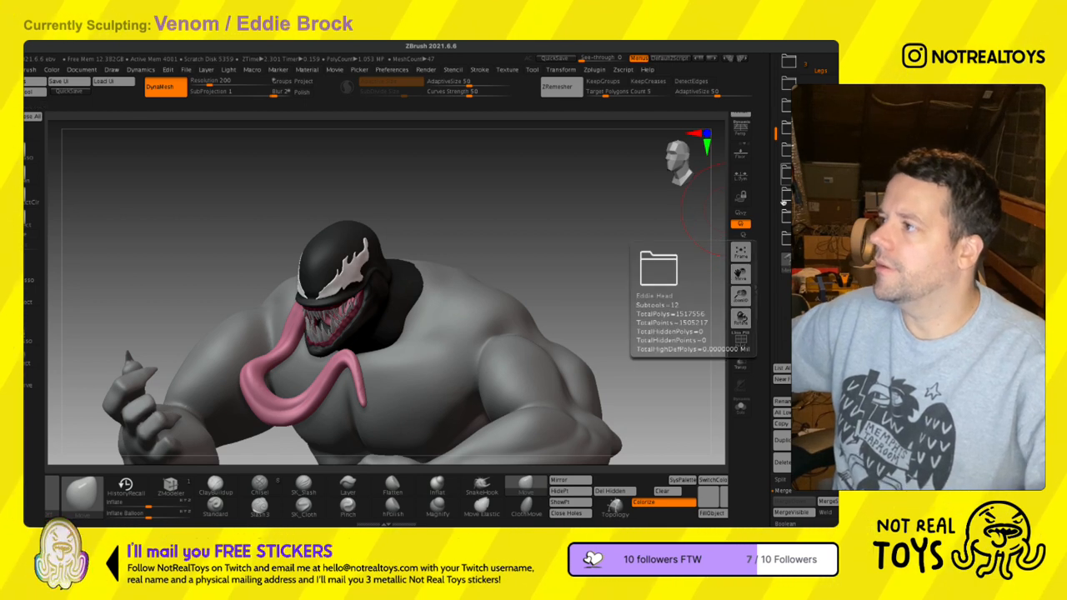
click(786, 129)
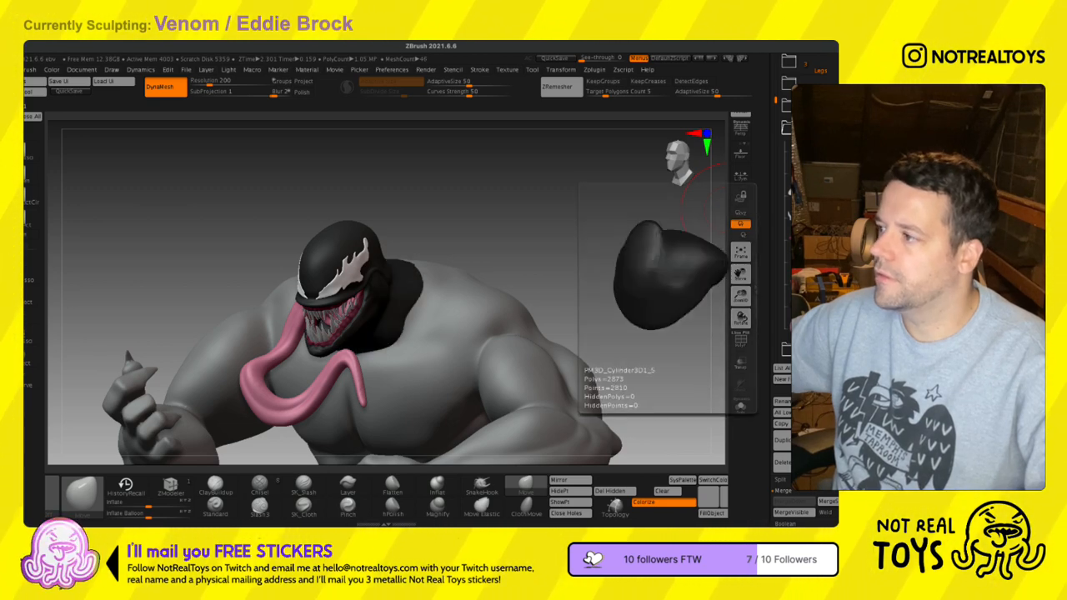
click(799, 307)
right_drag(410, 372, 446, 294)
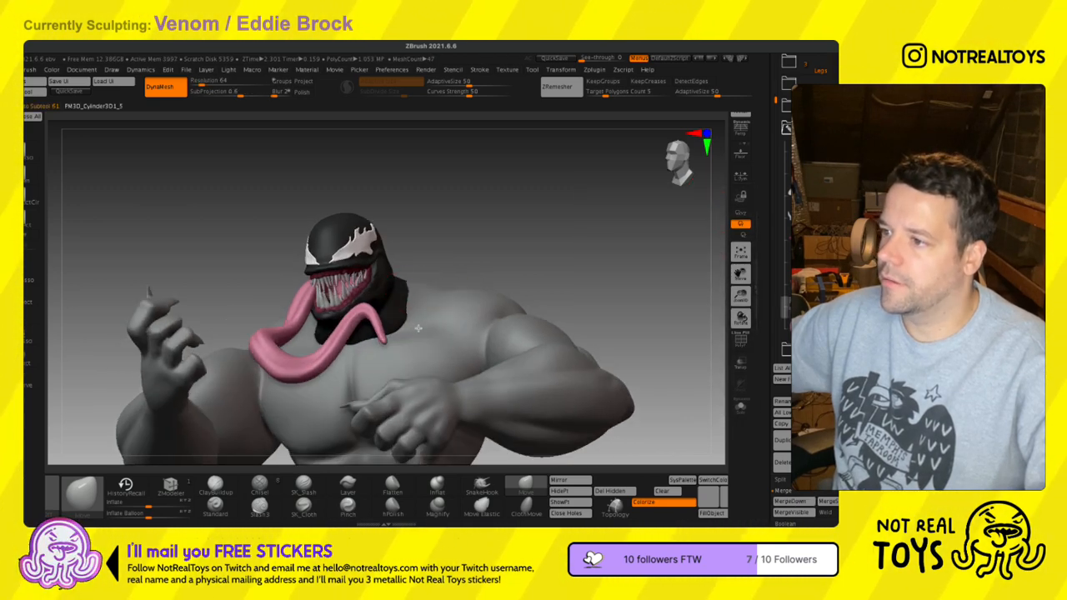
mouse_move(418, 329)
right_down()
mouse_move(397, 362)
mouse_move(476, 296)
mouse_move(462, 284)
mouse_move(498, 276)
mouse_move(457, 291)
mouse_move(450, 359)
mouse_move(447, 276)
mouse_move(392, 277)
mouse_move(450, 275)
right_up()
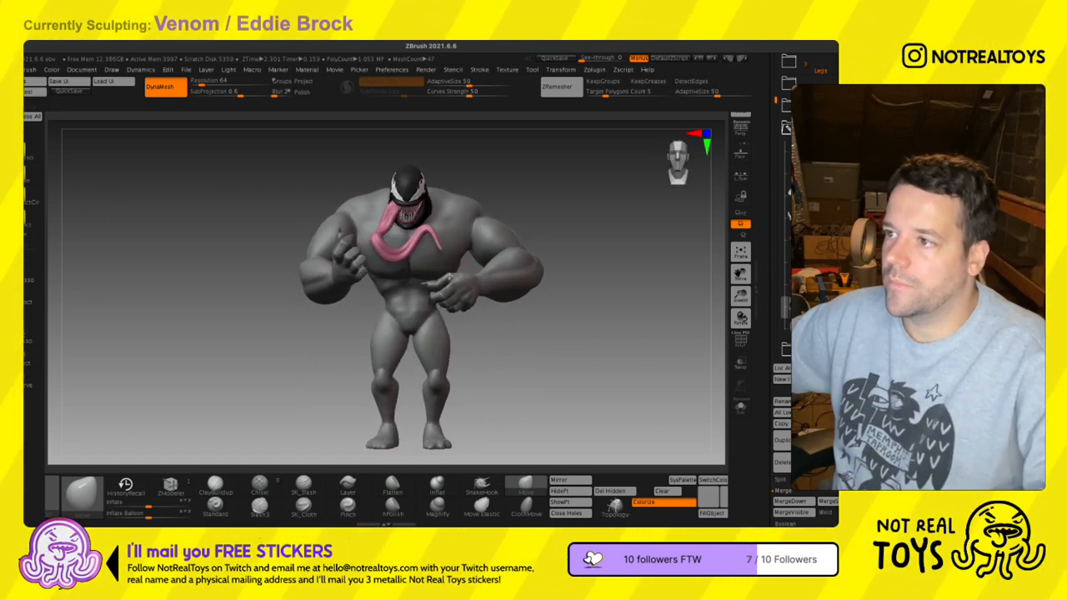
- Close the subtool folder, make the merged torso subtool active and choose the SK_Slash brush for the upper body
click(787, 130)
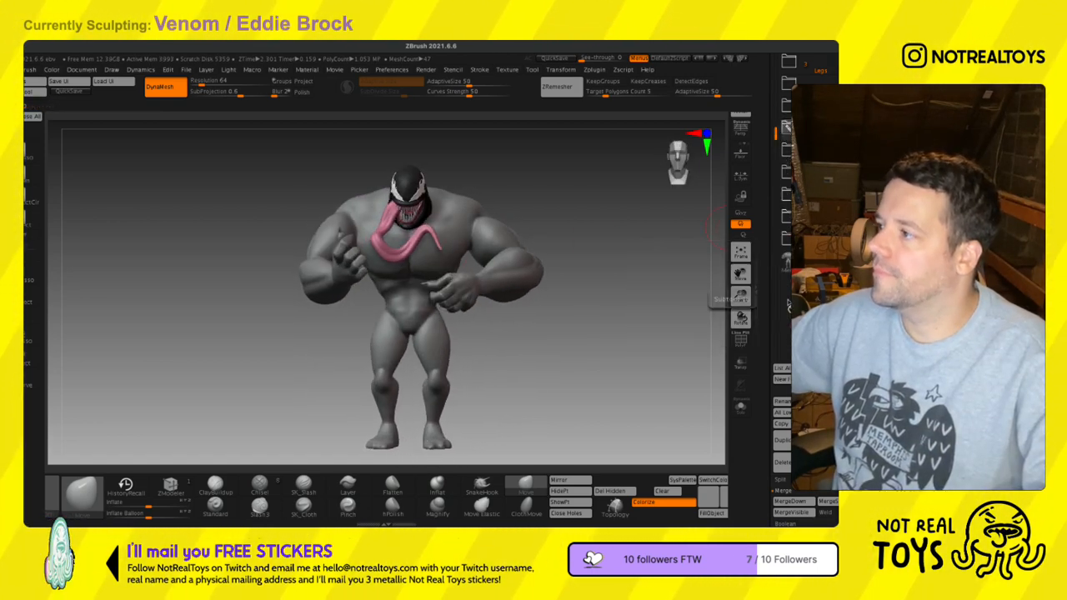
click(788, 262)
click(303, 487)
ctrl+right_drag(421, 329, 418, 375)
right_drag(462, 282, 468, 284)
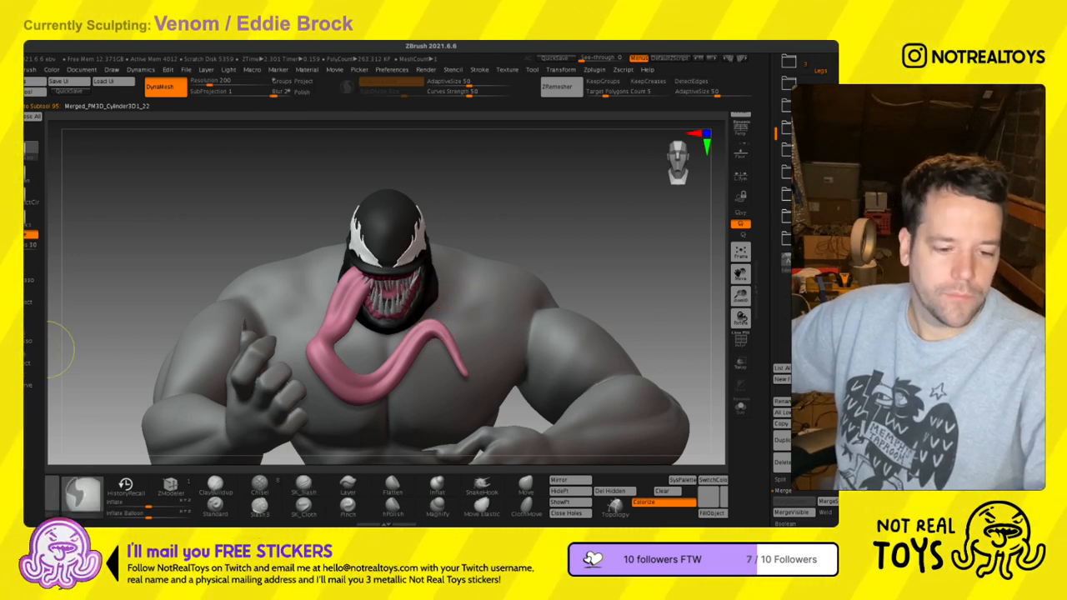
key(super+Tab)
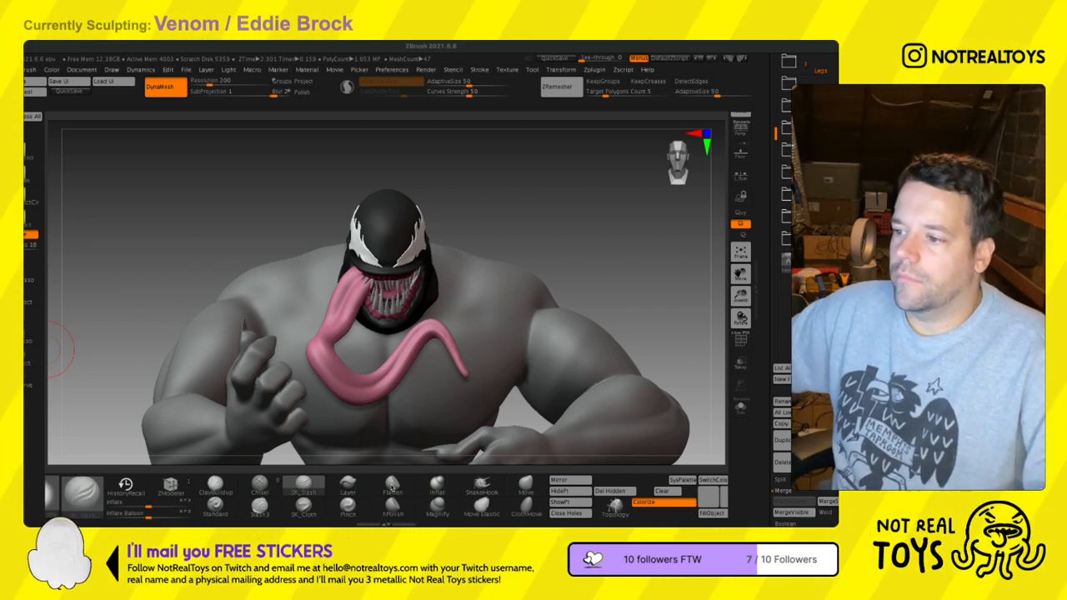
- Make the torso subtool active and build up the area beside the black neck piece with the Standard brush
alt+click(461, 302)
key(b)
key(s)
key(t)
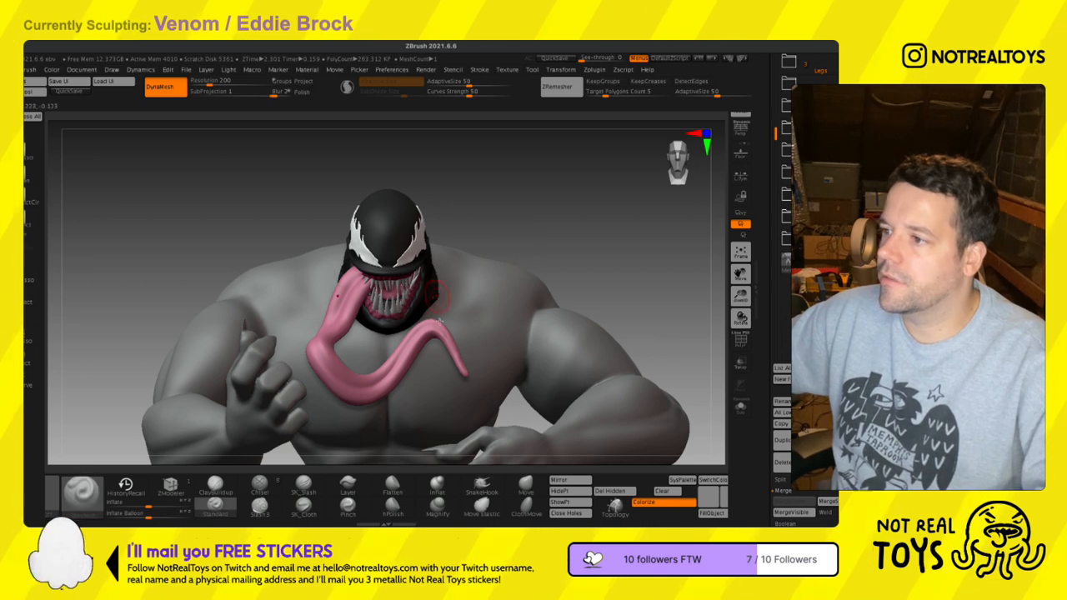
drag(621, 267, 436, 312)
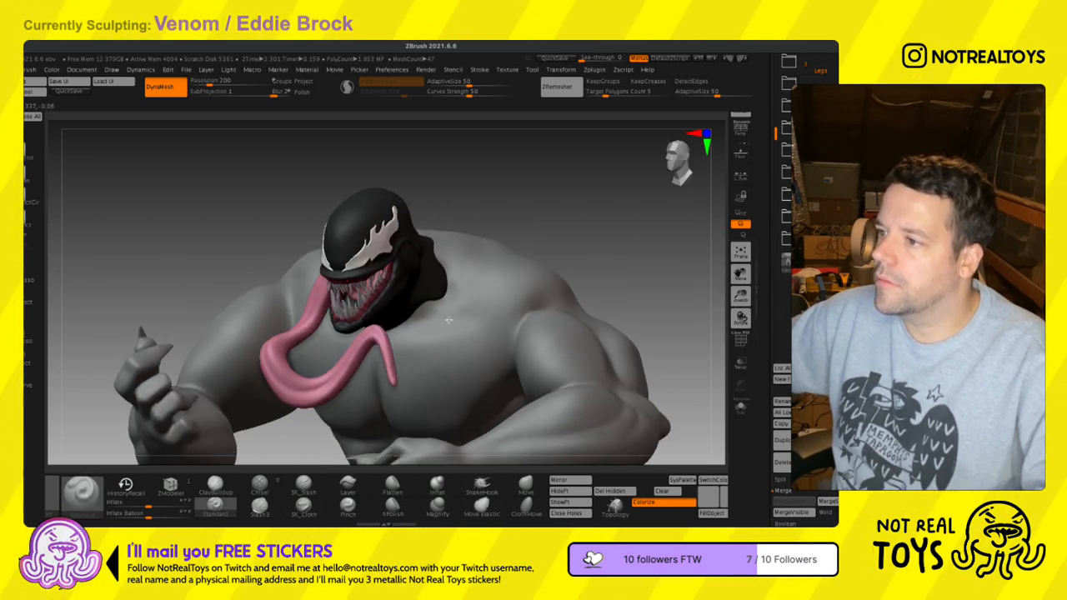
mouse_move(467, 313)
mouse_down()
mouse_move(476, 306)
mouse_move(462, 309)
mouse_up()
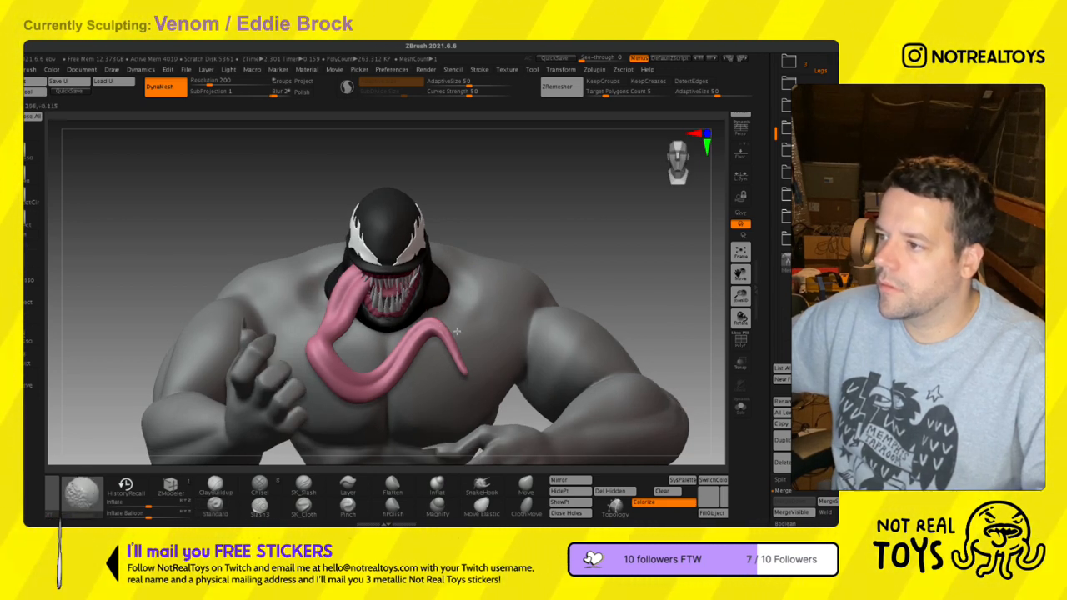
- Fill the grey torso subtool with black so it matches the head
drag(650, 501, 506, 503)
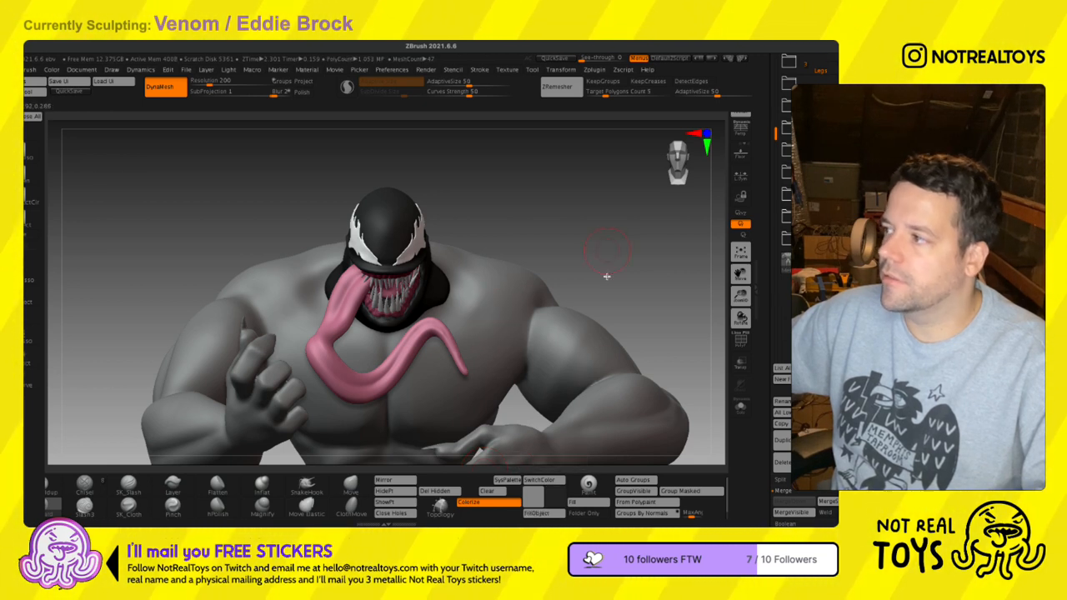
drag(561, 293, 544, 455)
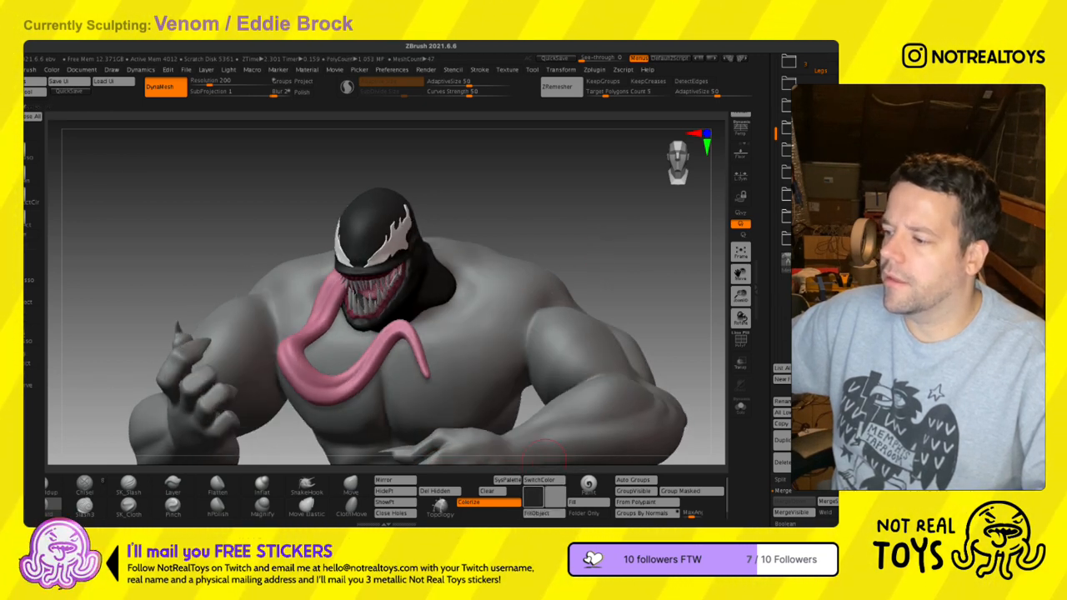
click(541, 513)
mouse_move(433, 341)
right_down()
mouse_move(452, 340)
mouse_move(462, 316)
right_up()
key(s)
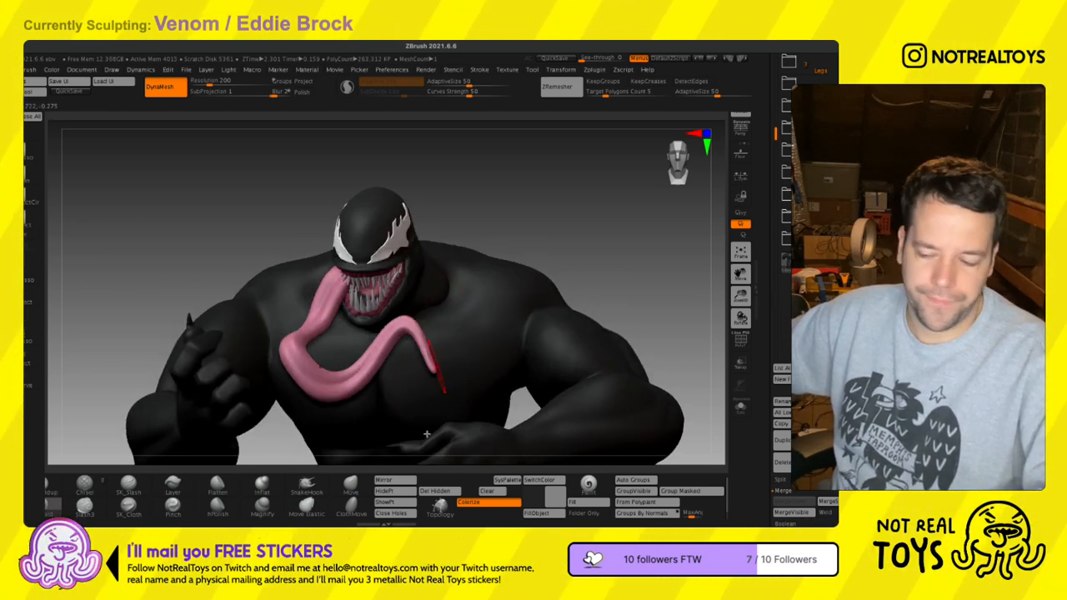
- Reshape the trapezius and upper chest around the neck with the Move brush
mouse_move(458, 343)
right_down()
mouse_move(455, 272)
mouse_move(458, 306)
right_up()
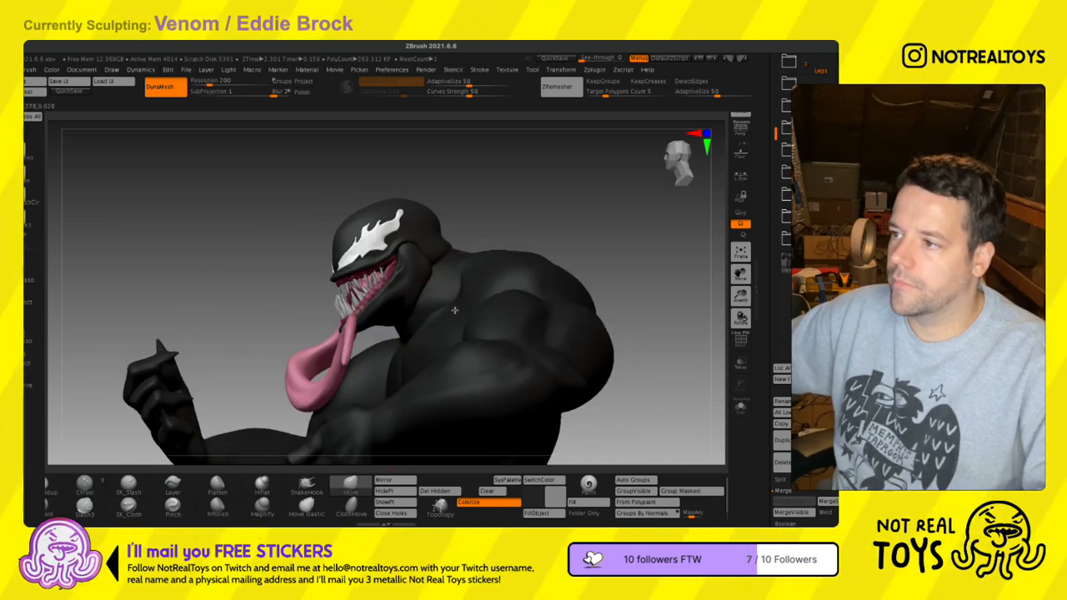
mouse_move(469, 326)
right_down()
mouse_move(459, 295)
mouse_move(482, 272)
right_up()
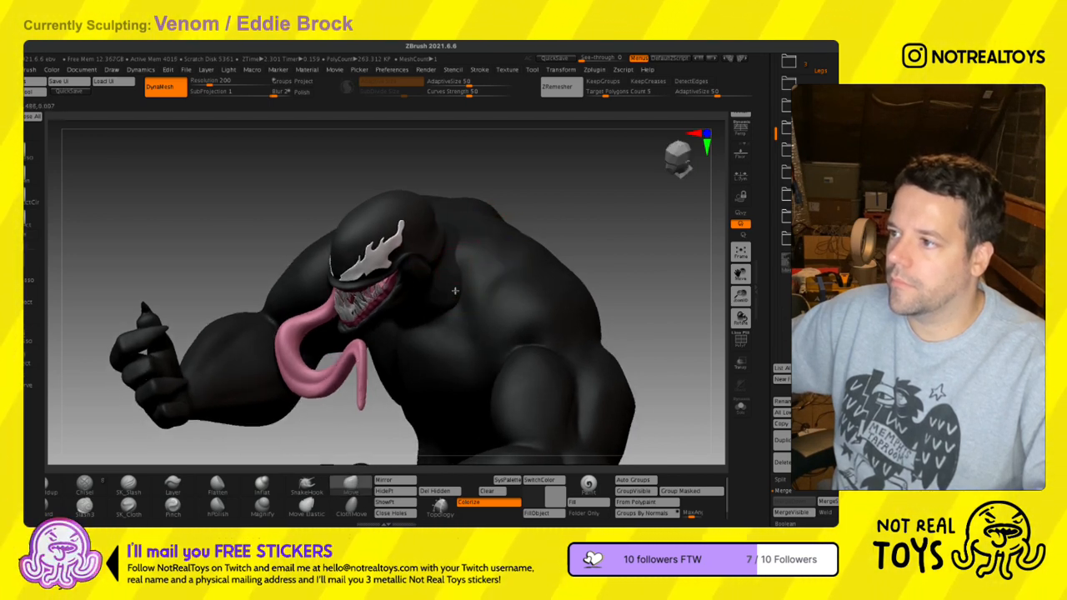
right_drag(471, 297, 456, 312)
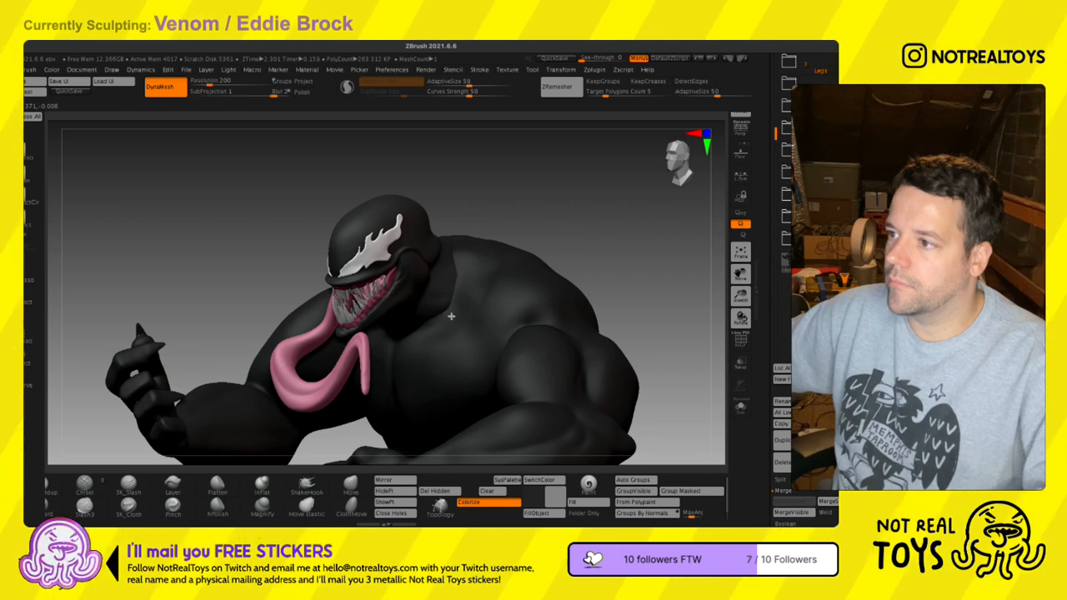
key(b)
key(m)
key(v)
right_drag(458, 287, 456, 276)
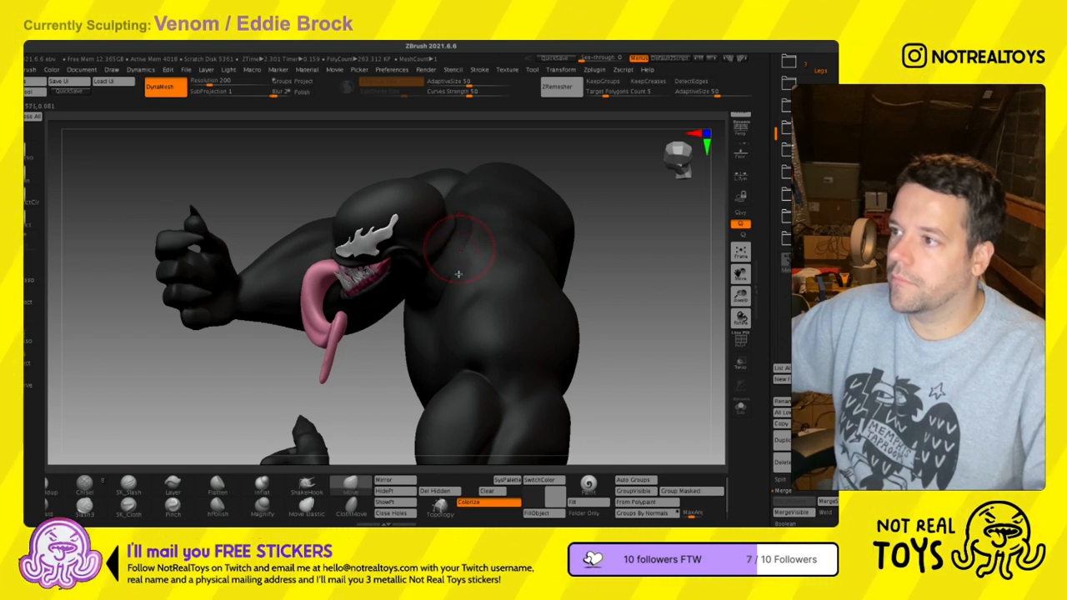
mouse_move(451, 322)
right_down()
mouse_move(509, 244)
mouse_move(476, 278)
mouse_move(428, 291)
mouse_move(486, 250)
mouse_move(576, 233)
mouse_move(480, 290)
right_up()
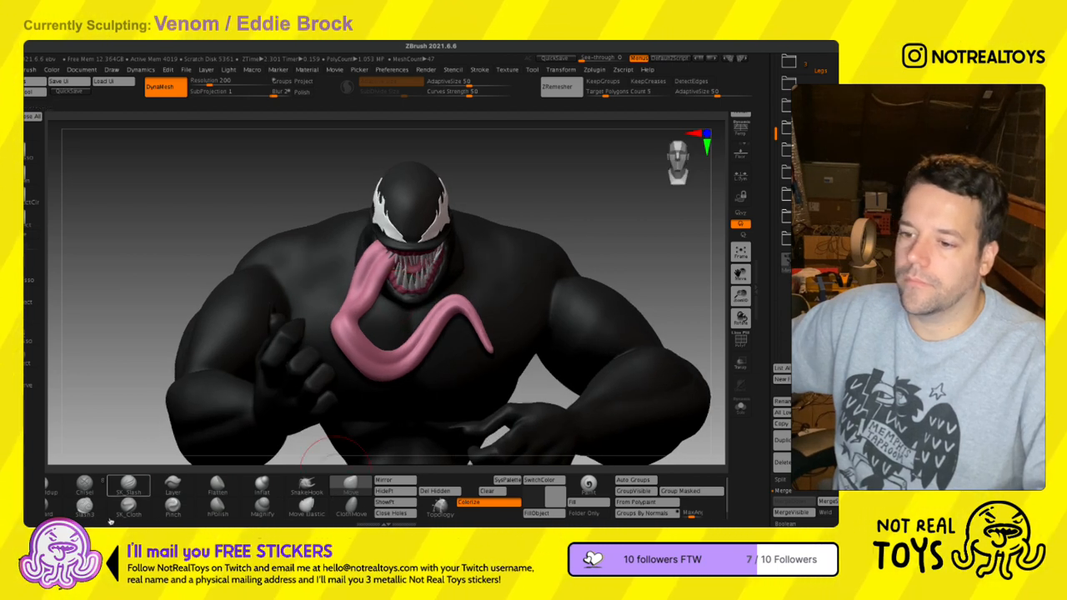
- Refine the muscle lines between the neck and the shoulder behind the raised hand with the SK_Slash brush
click(128, 486)
right_drag(319, 313, 321, 311)
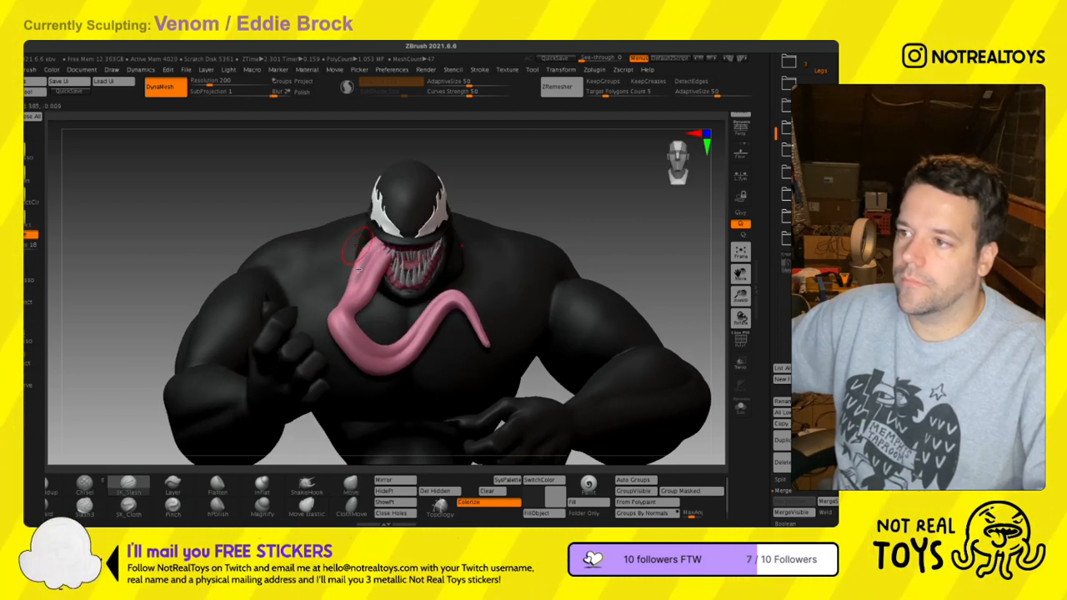
right_drag(261, 372, 307, 404)
alt+click(368, 277)
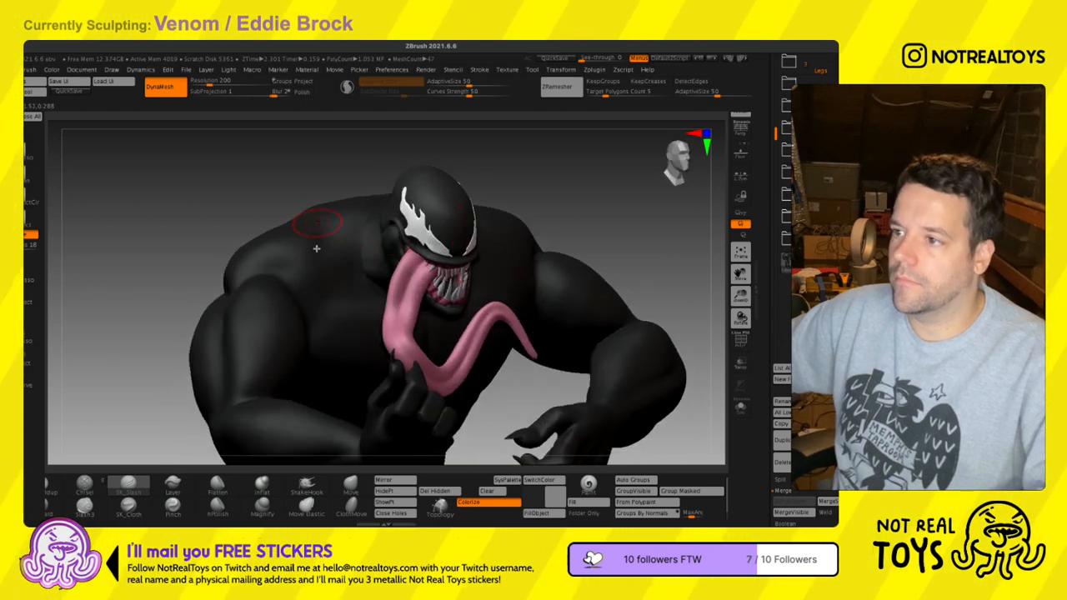
mouse_move(330, 316)
right_down()
mouse_move(301, 311)
mouse_move(330, 293)
right_up()
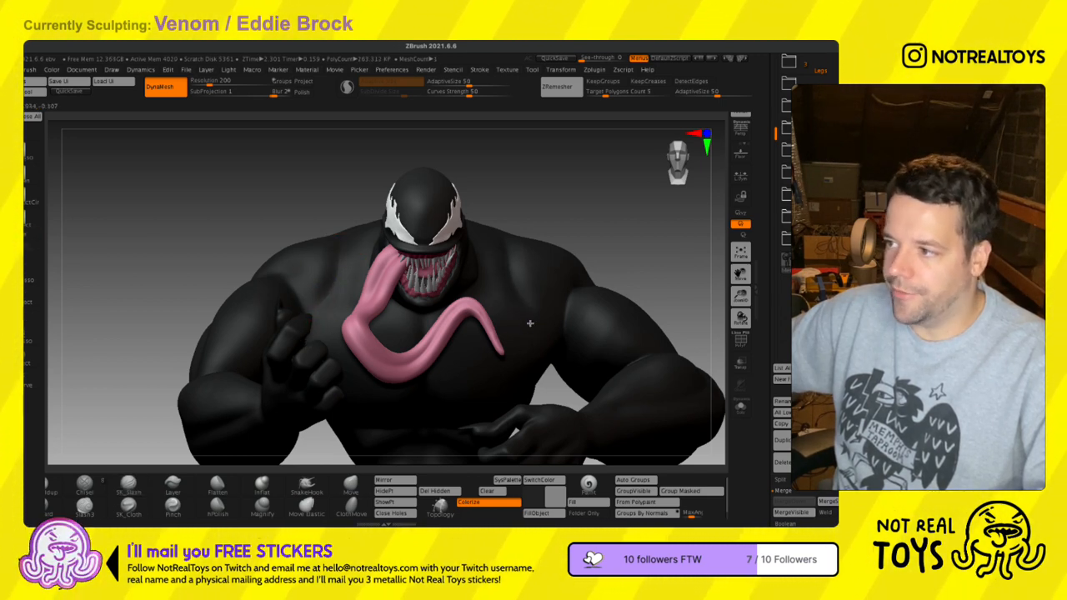
- Shape the back of the shoulder and the deltoid up close with the Move and Standard brushes
mouse_move(511, 277)
right_down()
mouse_move(506, 218)
mouse_move(535, 339)
right_up()
key(f)
right_drag(541, 286, 505, 320)
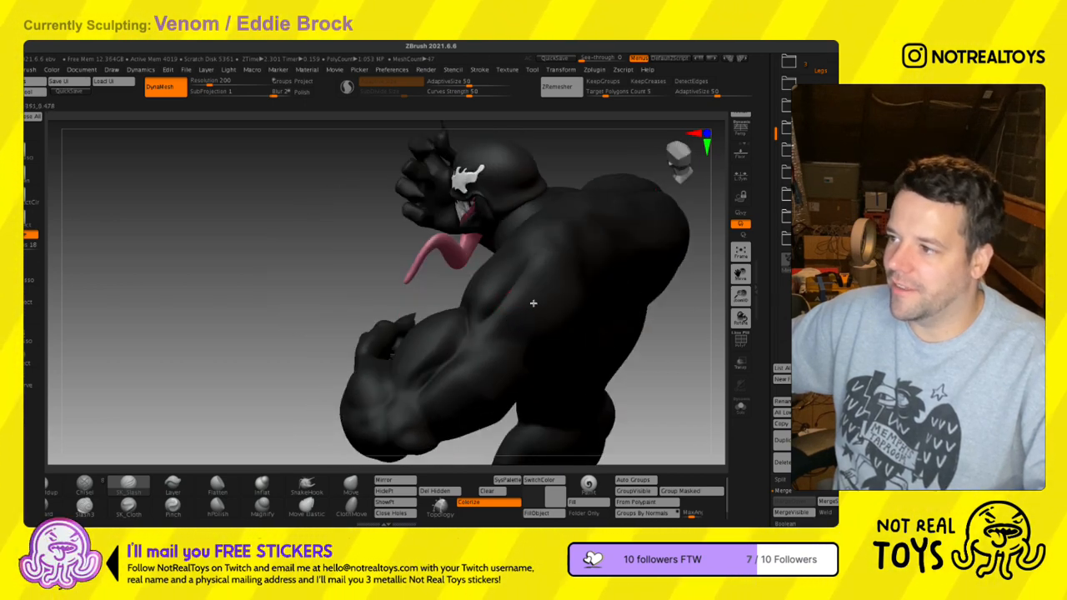
right_drag(508, 314, 595, 287)
right_drag(319, 366, 256, 329)
mouse_move(243, 289)
ctrl+right_down()
mouse_move(262, 317)
mouse_move(273, 281)
mouse_move(256, 309)
mouse_move(254, 284)
mouse_move(275, 292)
mouse_move(267, 309)
ctrl+right_up()
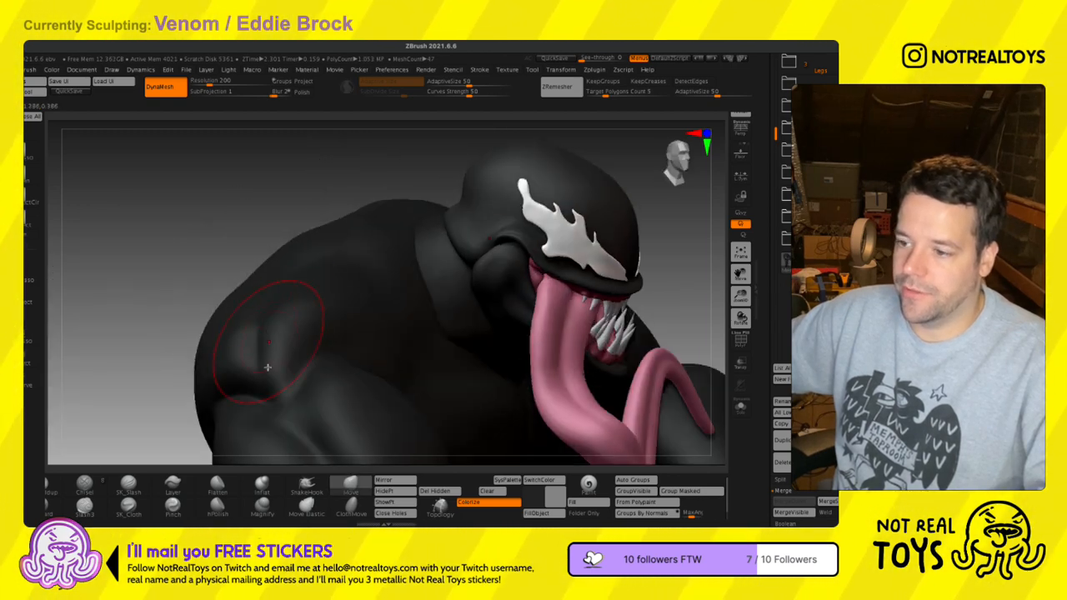
right_drag(360, 328, 381, 226)
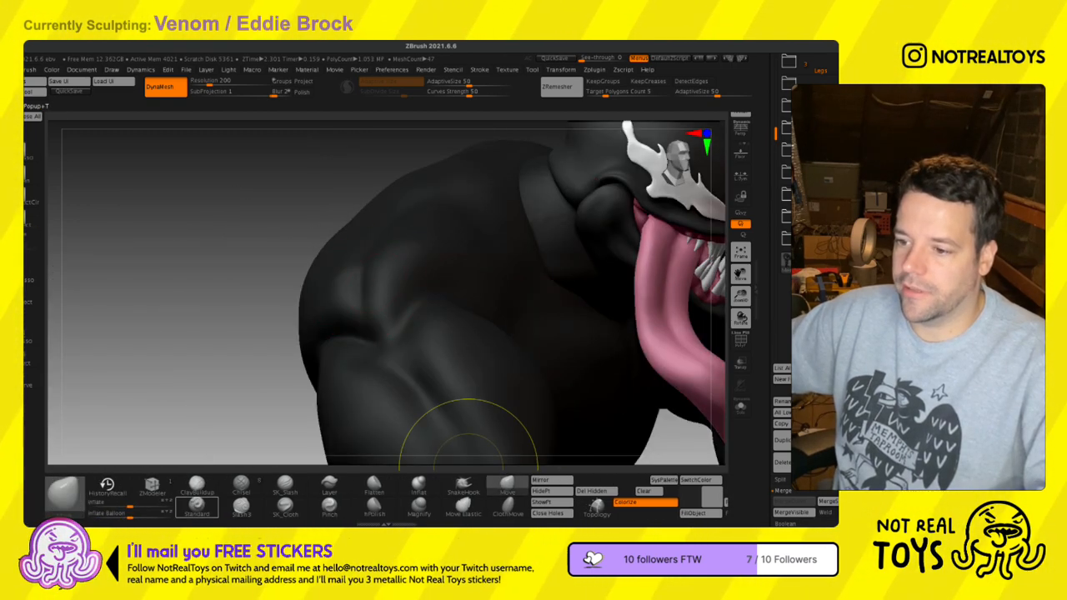
mouse_move(328, 342)
right_down()
mouse_move(350, 348)
mouse_move(322, 301)
right_up()
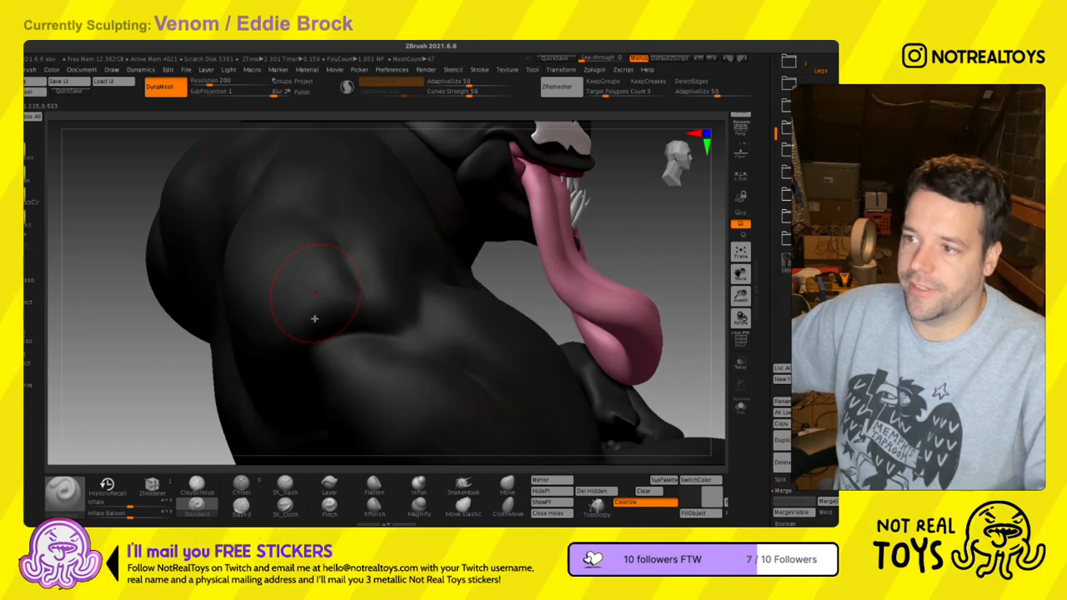
- Turn off Colorize for the torso and swap the active colours to display it in light grey
mouse_move(282, 372)
ctrl+right_down()
mouse_move(270, 304)
mouse_move(332, 311)
mouse_move(350, 358)
ctrl+right_up()
click(658, 503)
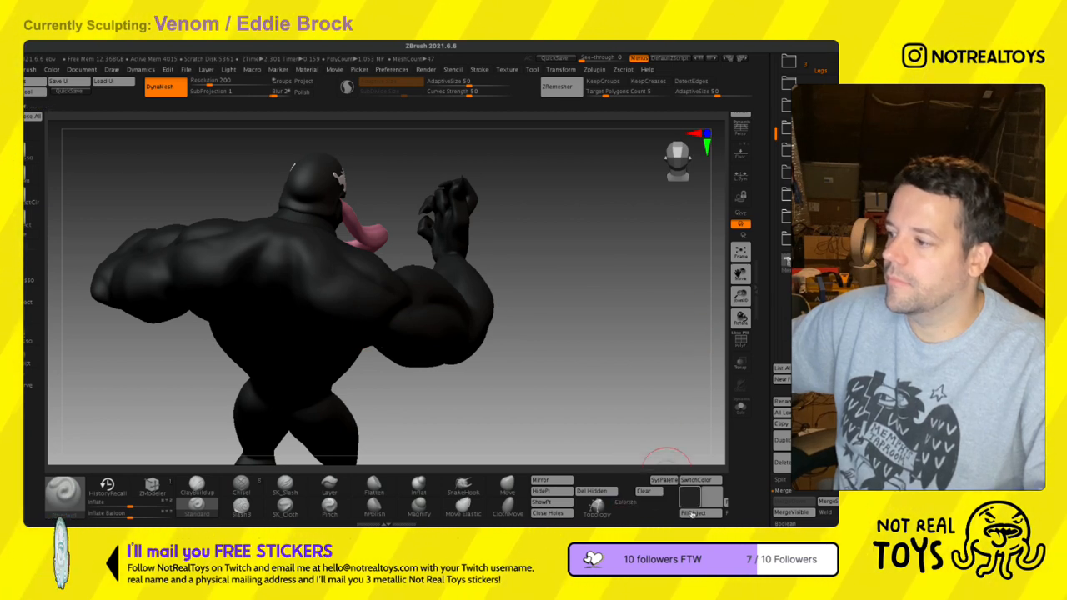
key(v)
- Refine and smooth the upper back and shoulder muscles, checking them against the whole figure from several sides
right_drag(396, 217, 367, 274)
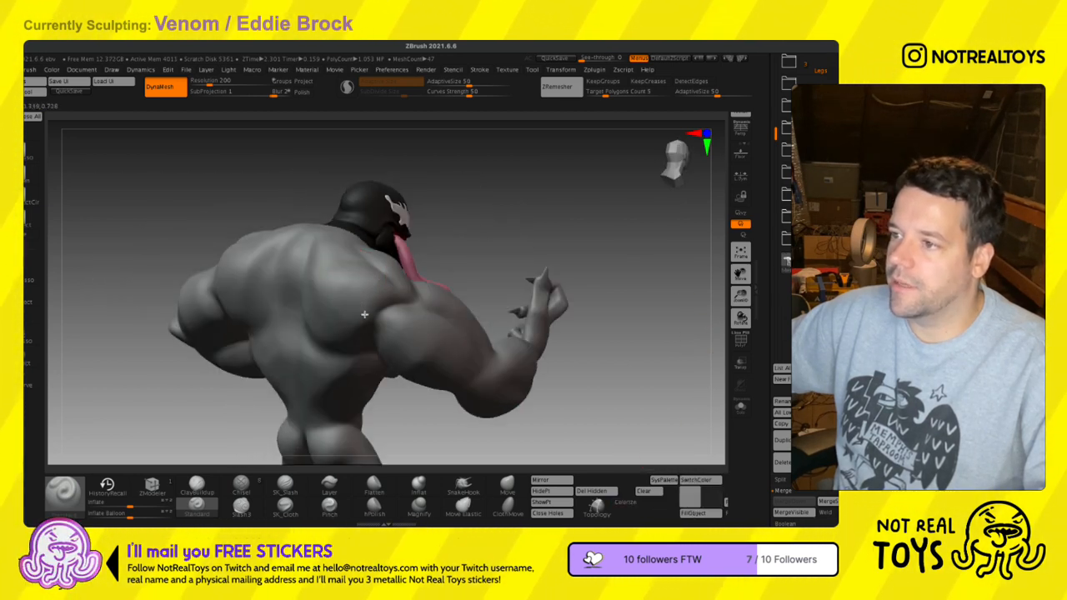
right_drag(353, 309, 283, 304)
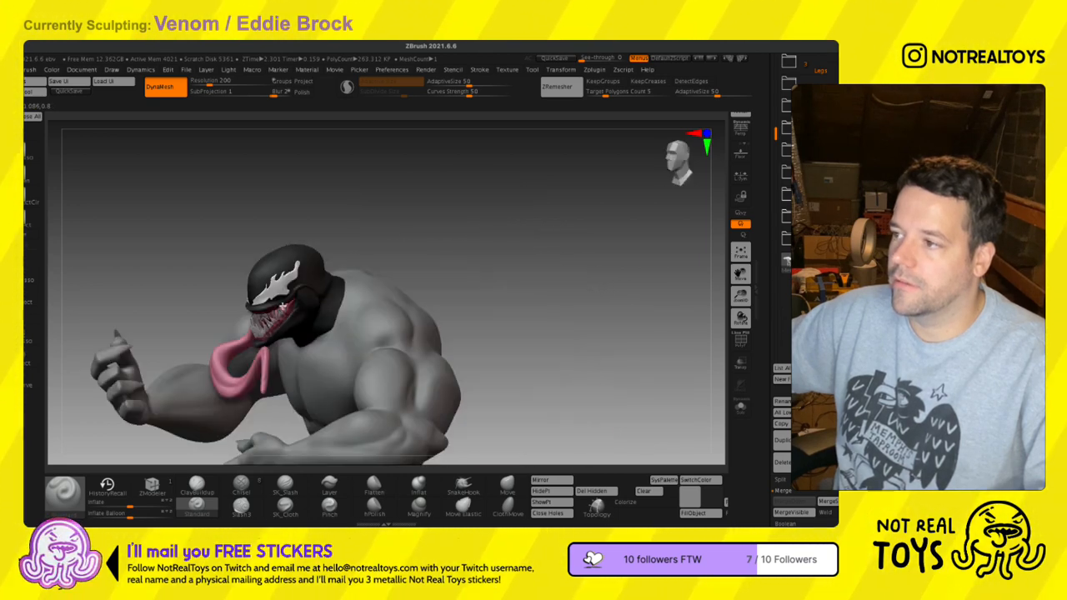
right_drag(382, 354, 423, 271)
shift+drag(415, 247, 413, 271)
ctrl+right_drag(398, 322, 391, 298)
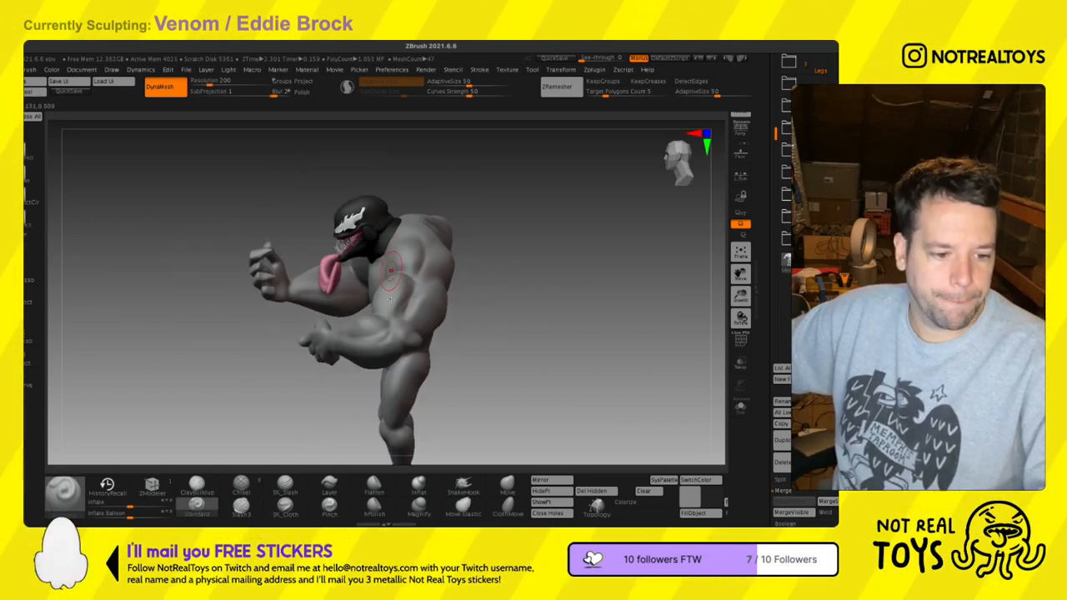
right_drag(371, 346, 410, 331)
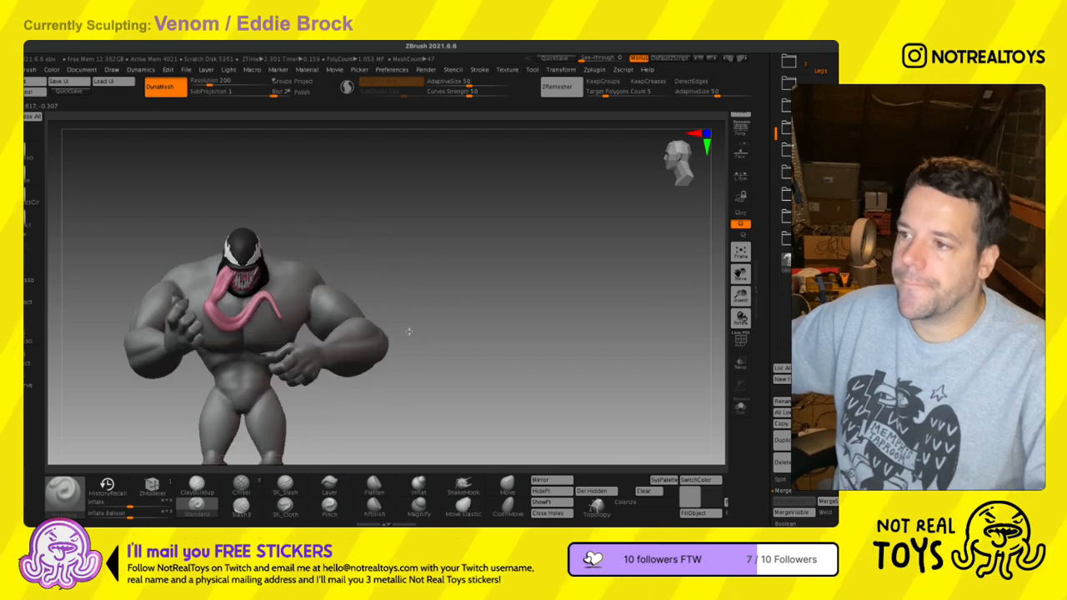
- Carve the collarbone crease across the upper chest with the SK_Slash brush and smooth it
alt+right_drag(242, 290, 401, 289)
click(283, 486)
mouse_move(322, 367)
ctrl+right_down()
mouse_move(354, 380)
mouse_move(336, 279)
mouse_move(397, 303)
ctrl+right_up()
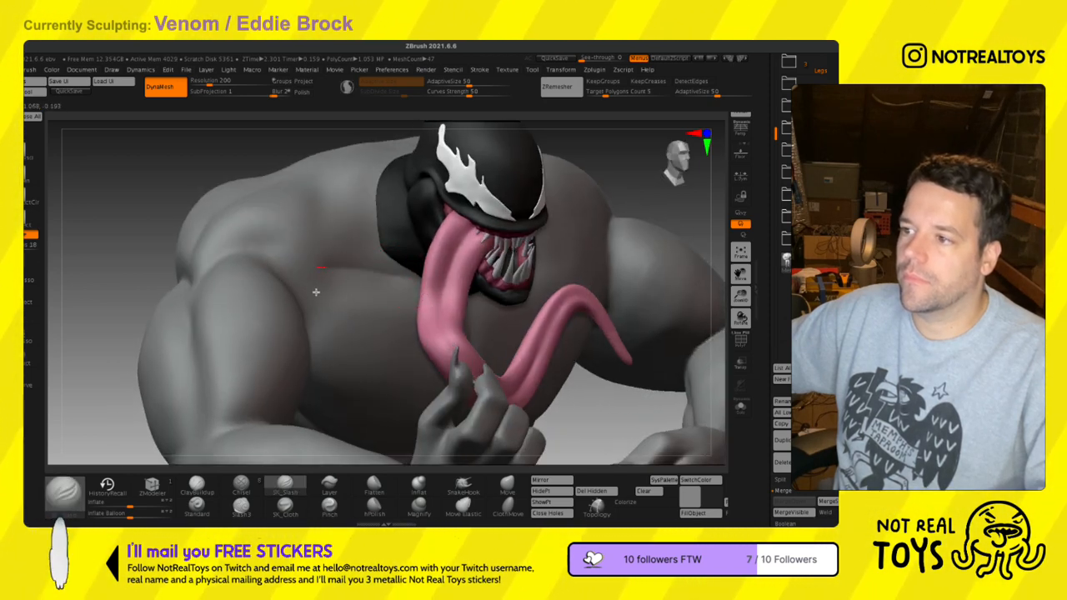
right_drag(402, 298, 514, 305)
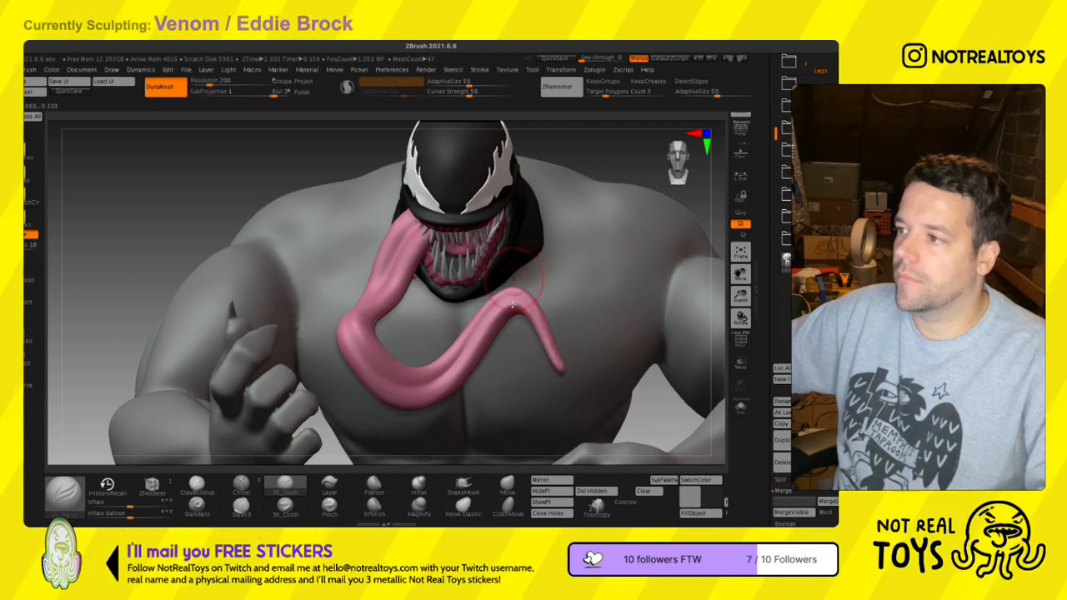
mouse_move(534, 300)
mouse_down()
mouse_move(627, 283)
mouse_move(532, 301)
mouse_up()
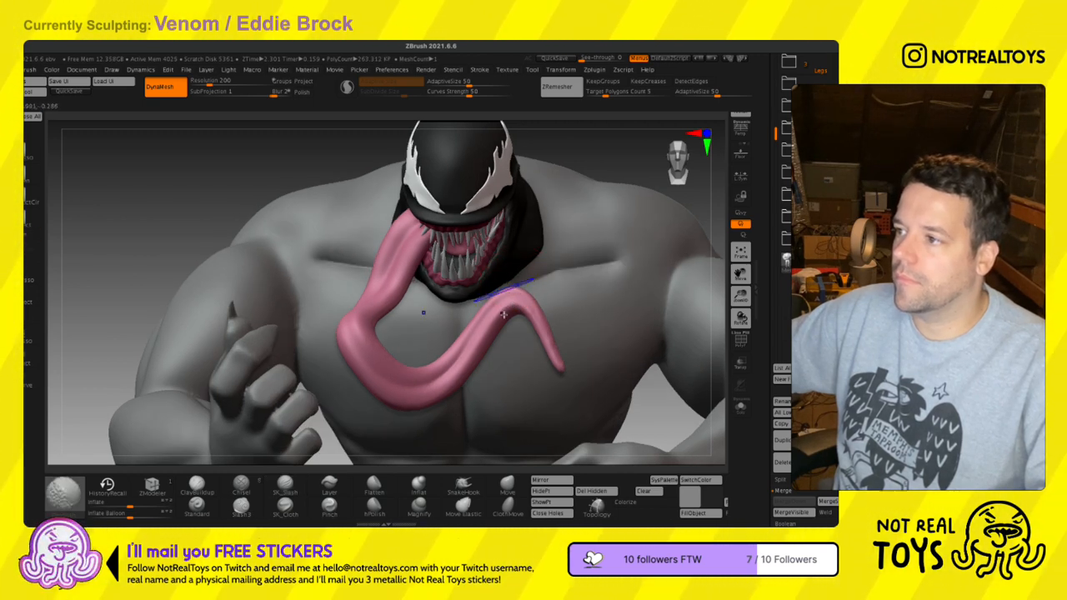
right_drag(588, 291, 567, 302)
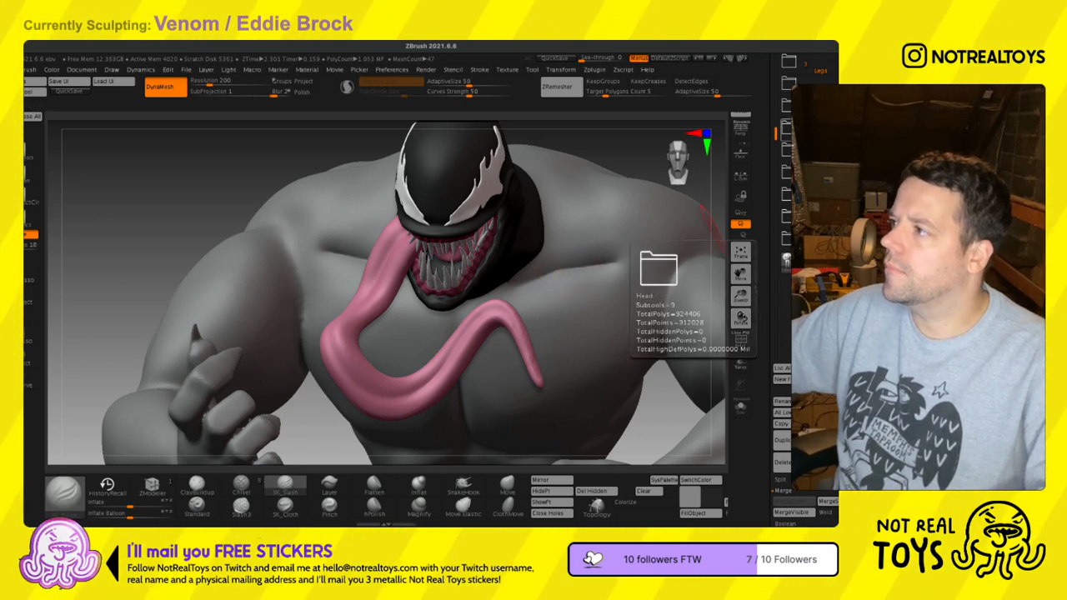
- Hide the Head folder and sculpt the collarbone and neck muscle lines from the sternum towards the shoulders
click(834, 239)
shift+right_drag(559, 264, 562, 287)
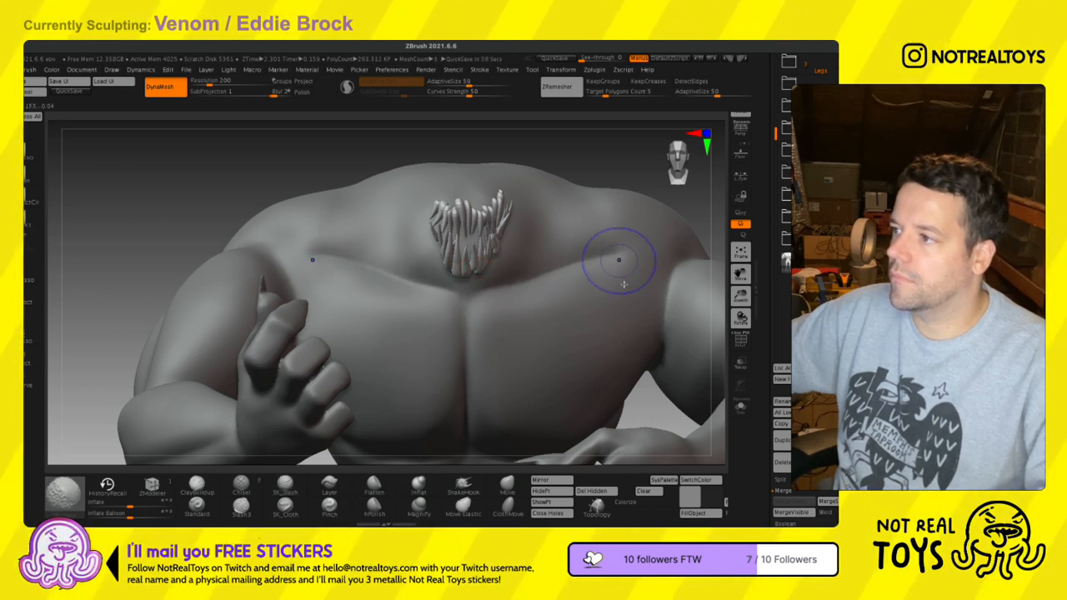
key(2)
drag(517, 293, 580, 221)
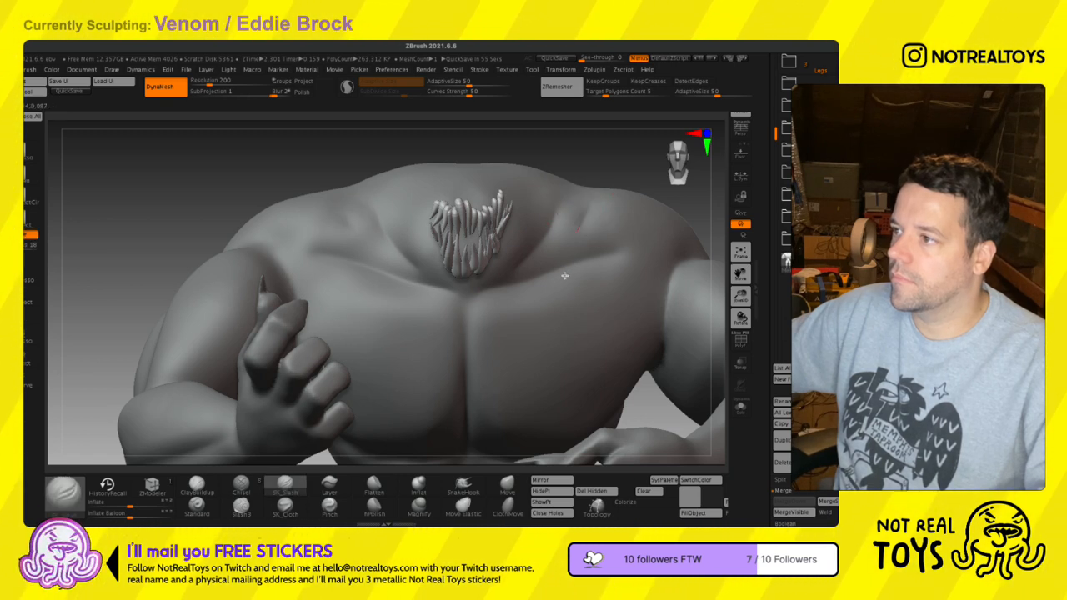
mouse_move(518, 303)
mouse_down()
mouse_move(601, 244)
mouse_move(528, 297)
mouse_move(591, 245)
mouse_up()
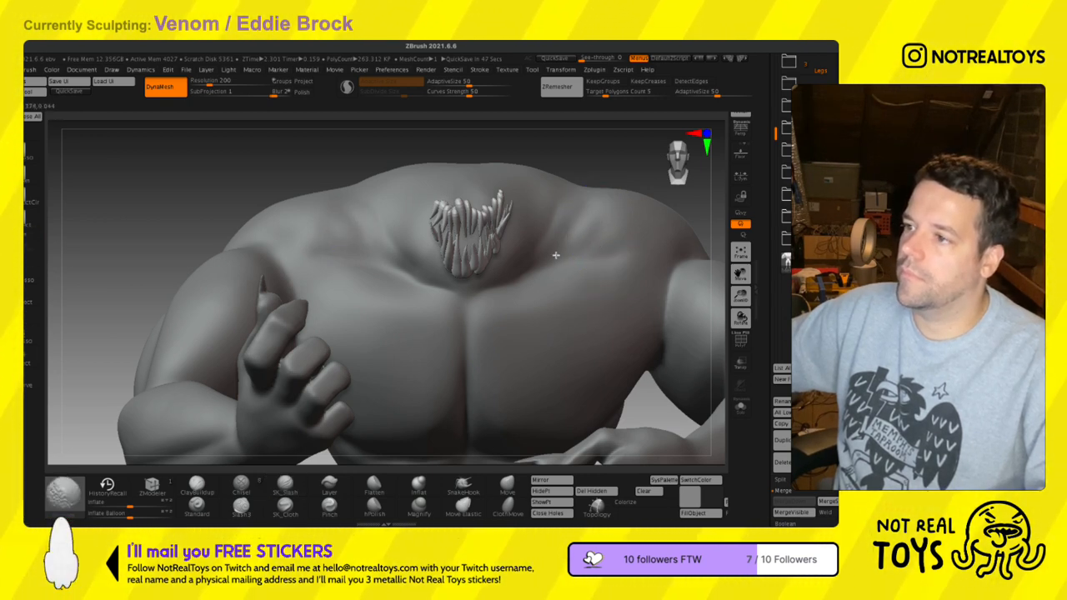
- Define the lower abdomen and the creases above the hips with the SK_Slash brush and smooth them
right_drag(558, 250, 461, 249)
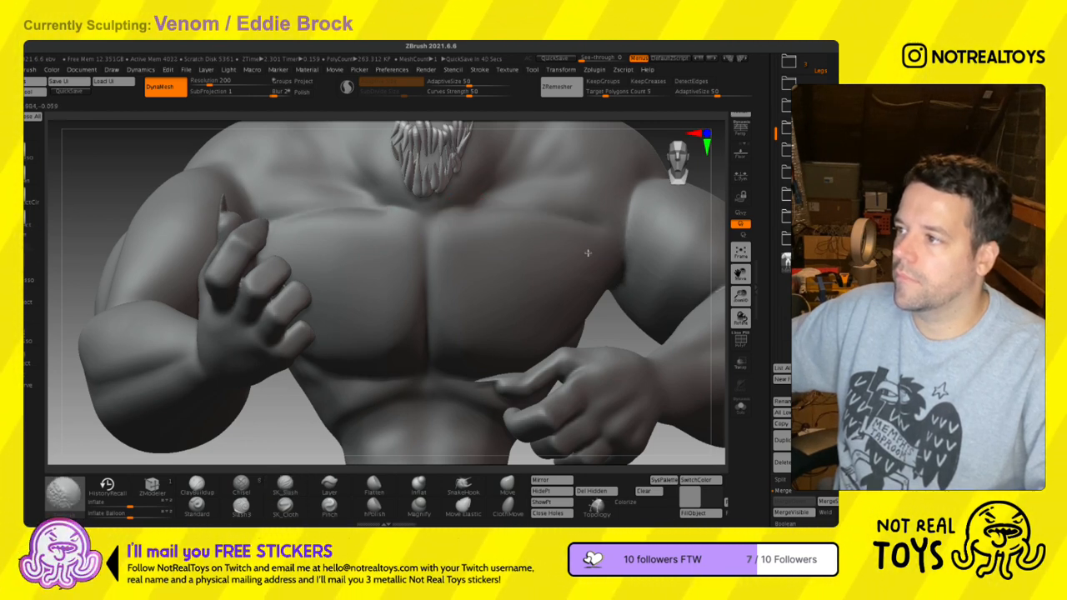
ctrl+right_drag(562, 298, 542, 271)
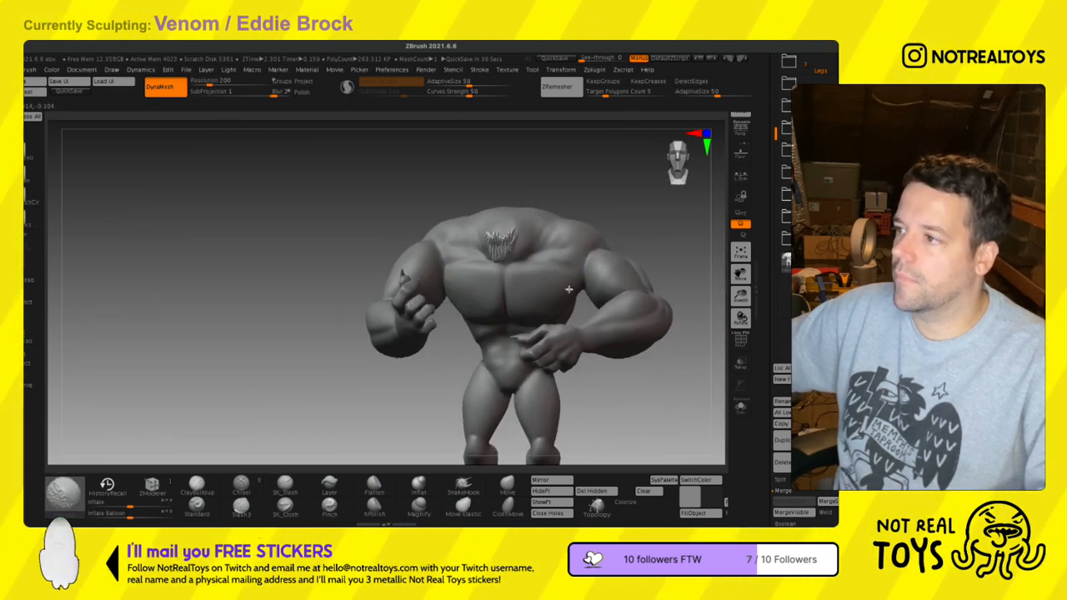
right_drag(560, 288, 527, 300)
ctrl+right_drag(527, 350, 486, 303)
alt+right_drag(498, 388, 476, 286)
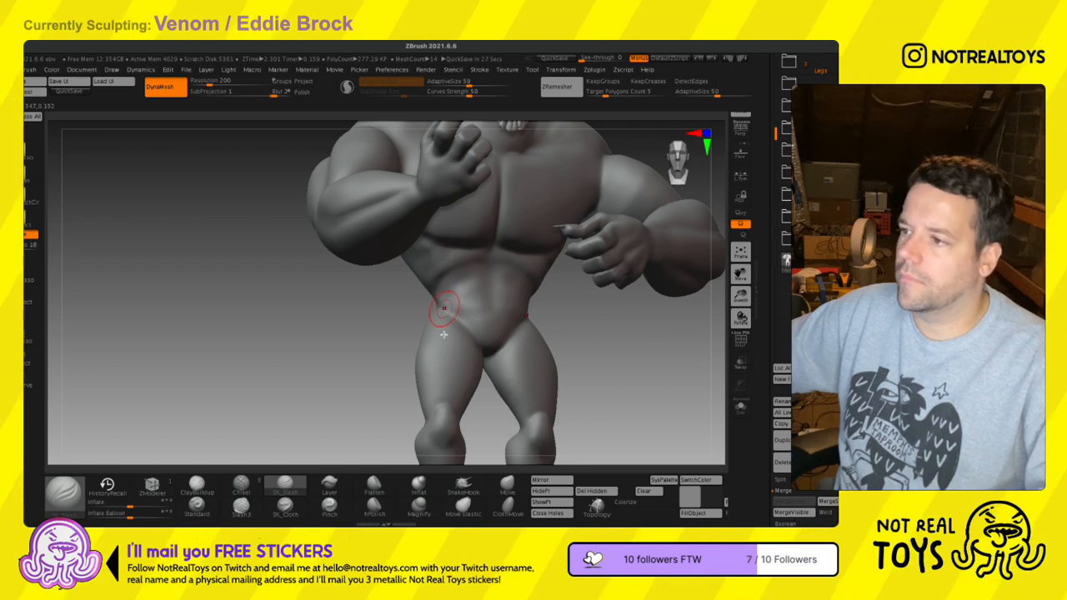
shift+drag(492, 295, 457, 301)
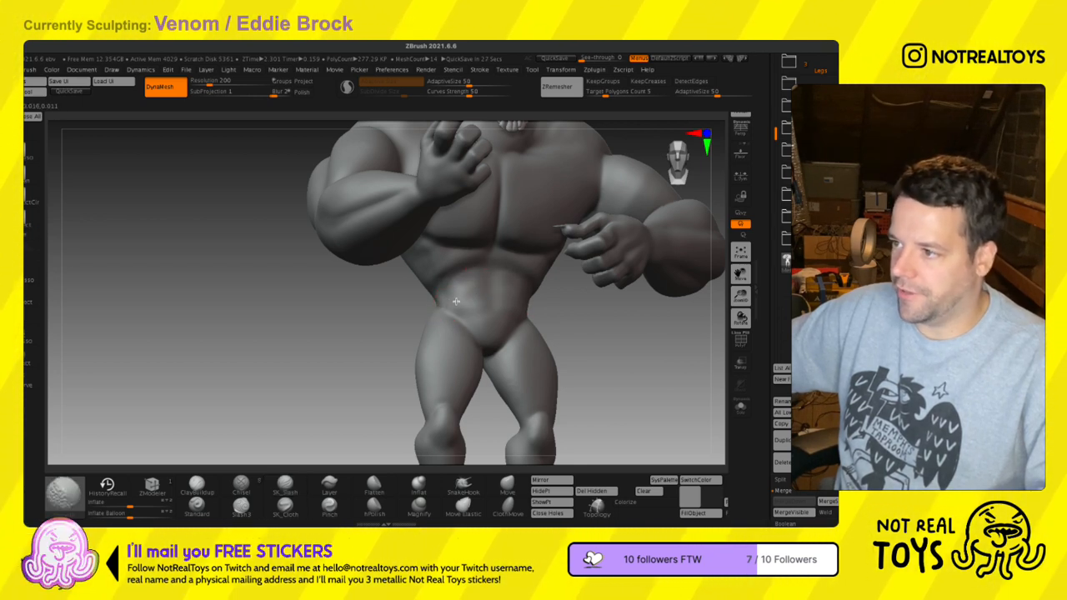
- Adjust the silhouette of the waist and hips with the Move brush, checking it from the side and front
click(505, 487)
drag(363, 334, 438, 302)
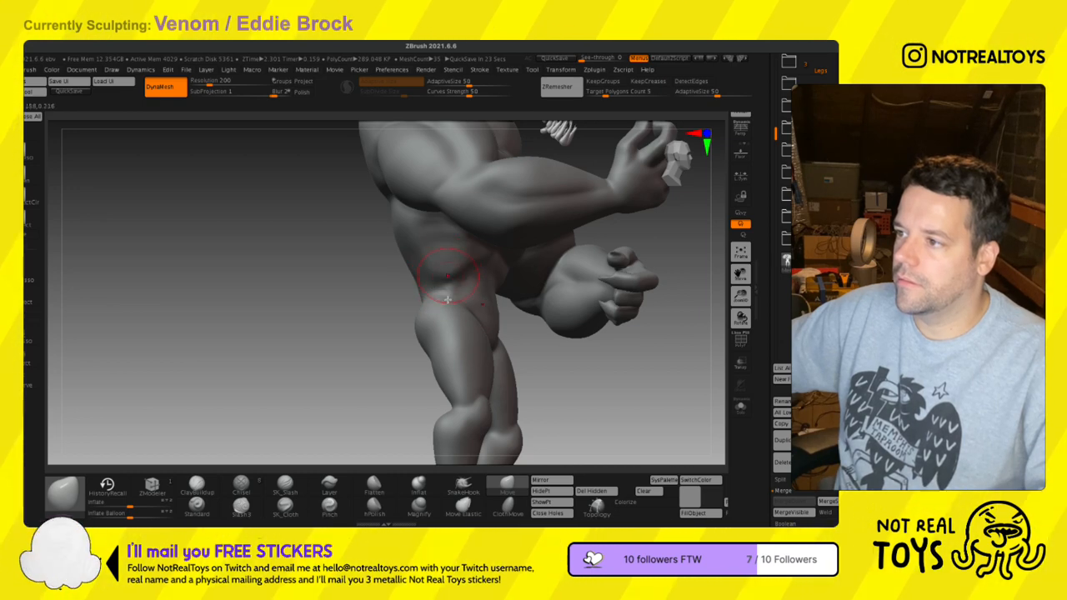
drag(509, 320, 453, 306)
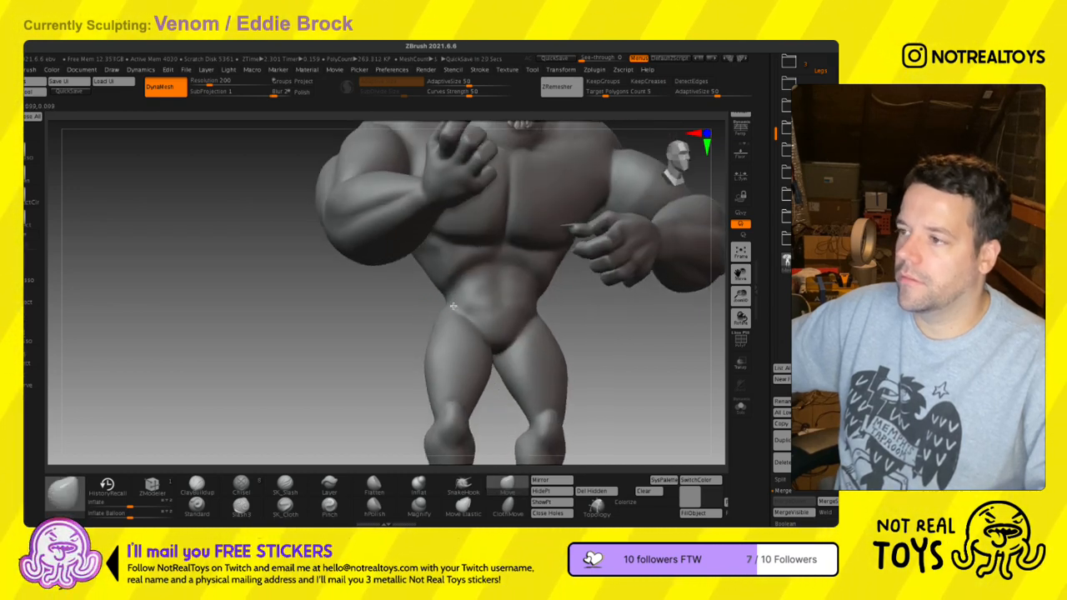
- Reshape the lower rib cage arch and the sides of the waist with the Move brush and smooth the transition
mouse_move(517, 315)
right_down()
mouse_move(498, 303)
mouse_move(503, 291)
mouse_move(501, 408)
right_up()
drag(481, 276, 481, 336)
right_drag(480, 336, 465, 302)
mouse_move(464, 305)
mouse_down()
mouse_move(462, 293)
mouse_move(511, 293)
mouse_move(443, 290)
mouse_up()
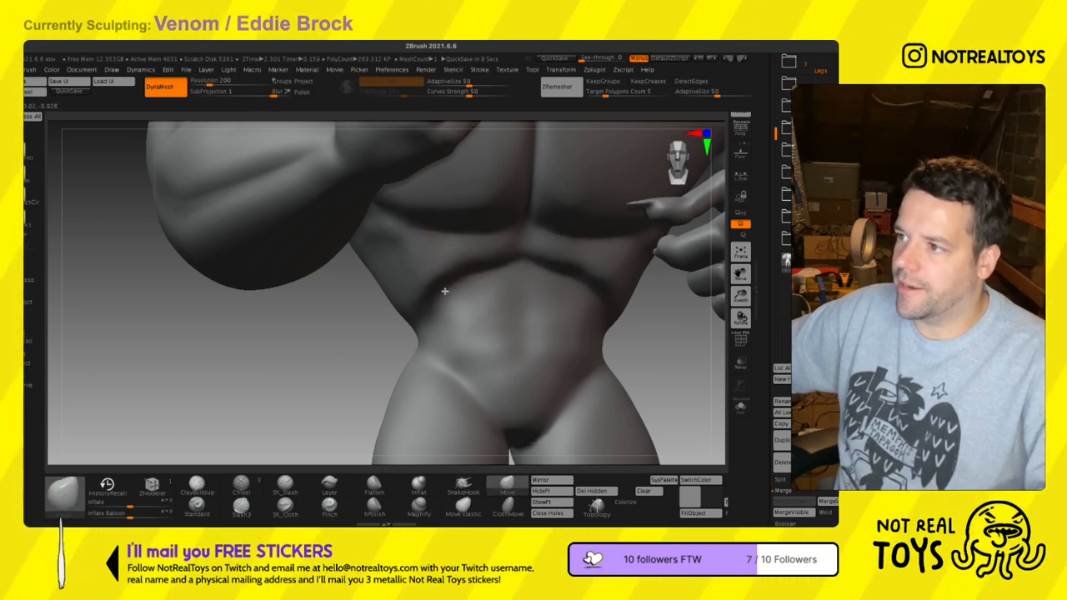
right_drag(434, 300, 404, 322)
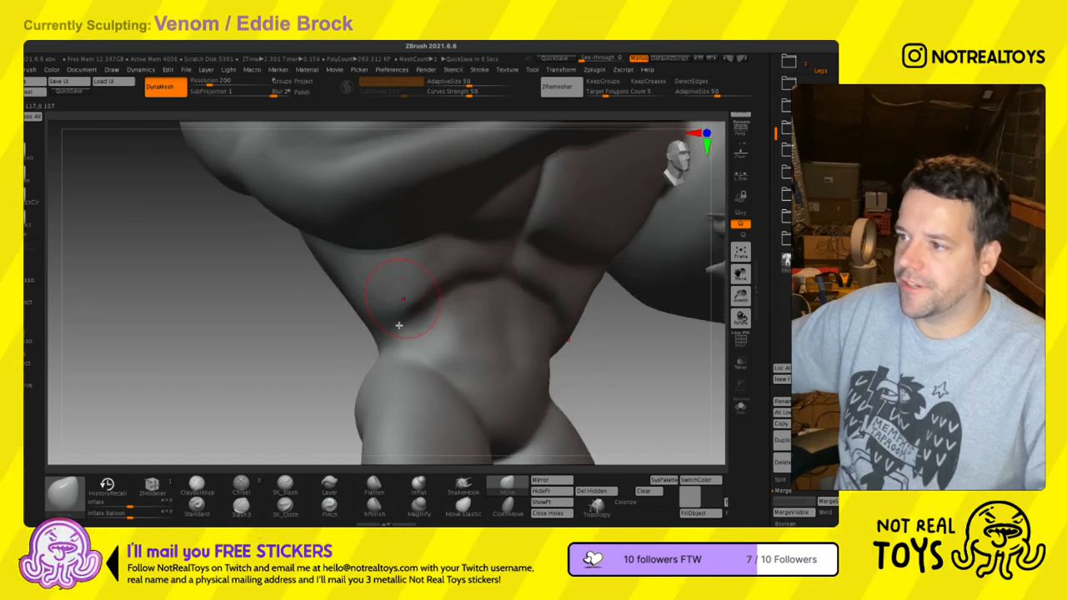
right_drag(420, 332, 454, 292)
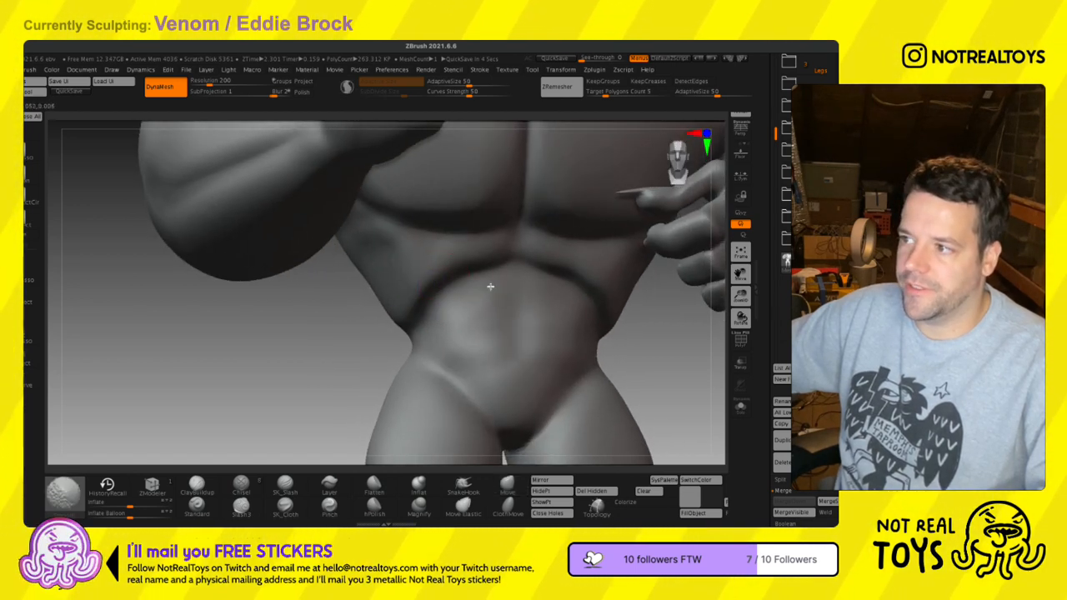
right_click(413, 324)
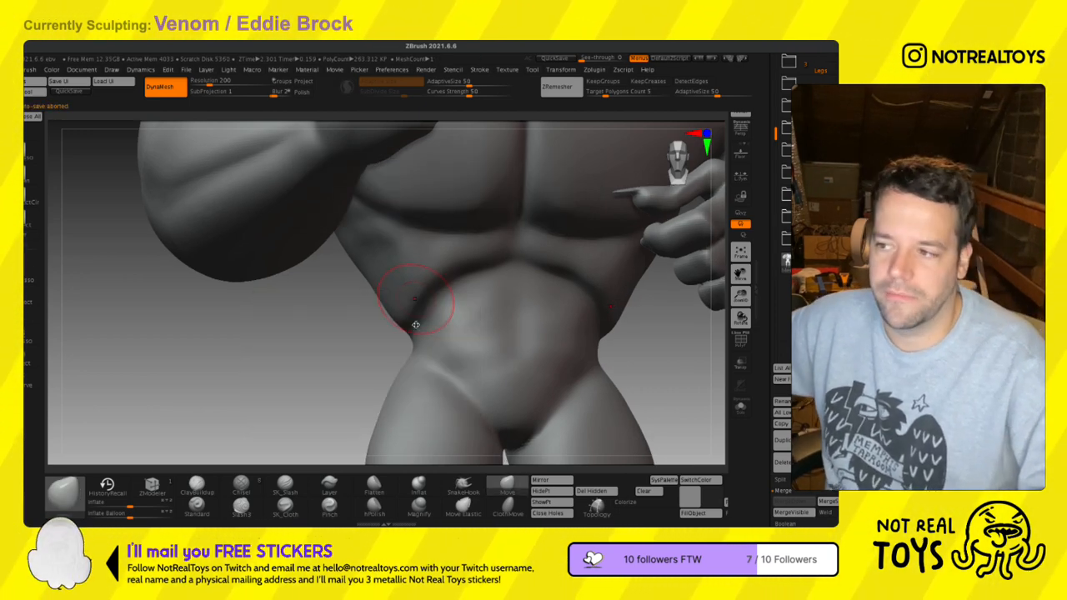
- Build up the lower rib cage edge and the side rib muscles with the Standard brush, smoothing between strokes
click(199, 506)
mouse_move(442, 325)
right_down()
mouse_move(476, 322)
mouse_move(496, 288)
right_up()
key(s)
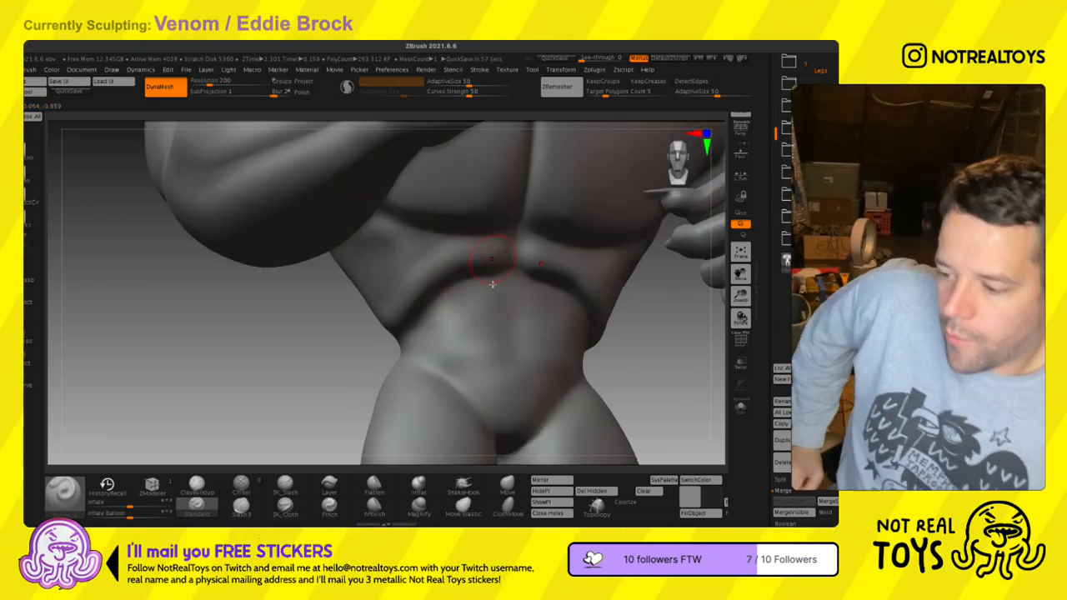
right_drag(484, 300, 486, 296)
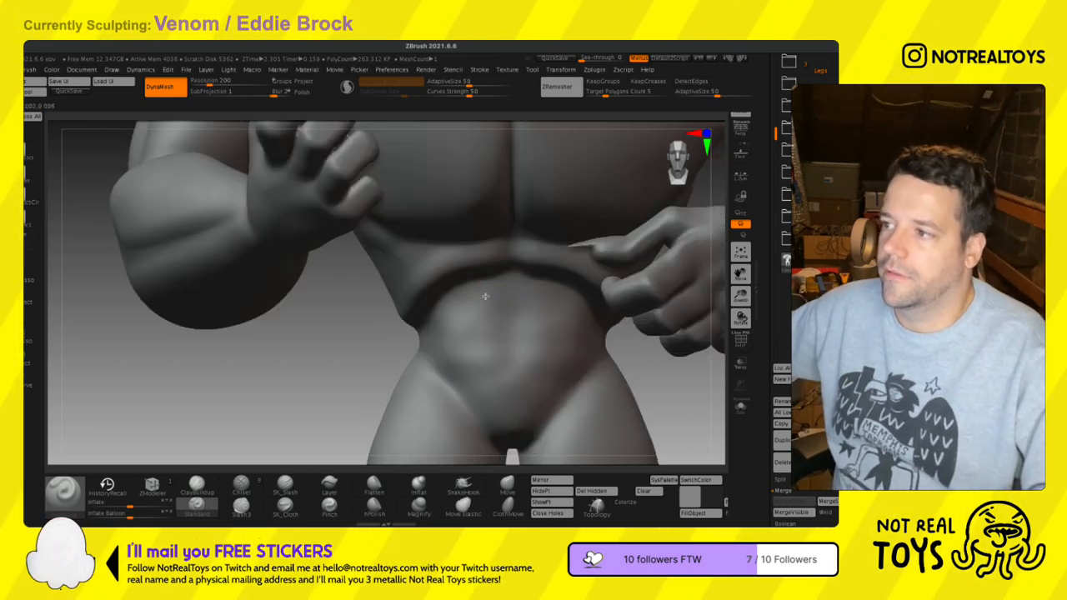
key(s)
mouse_move(424, 382)
right_down()
mouse_move(447, 343)
mouse_move(504, 301)
right_up()
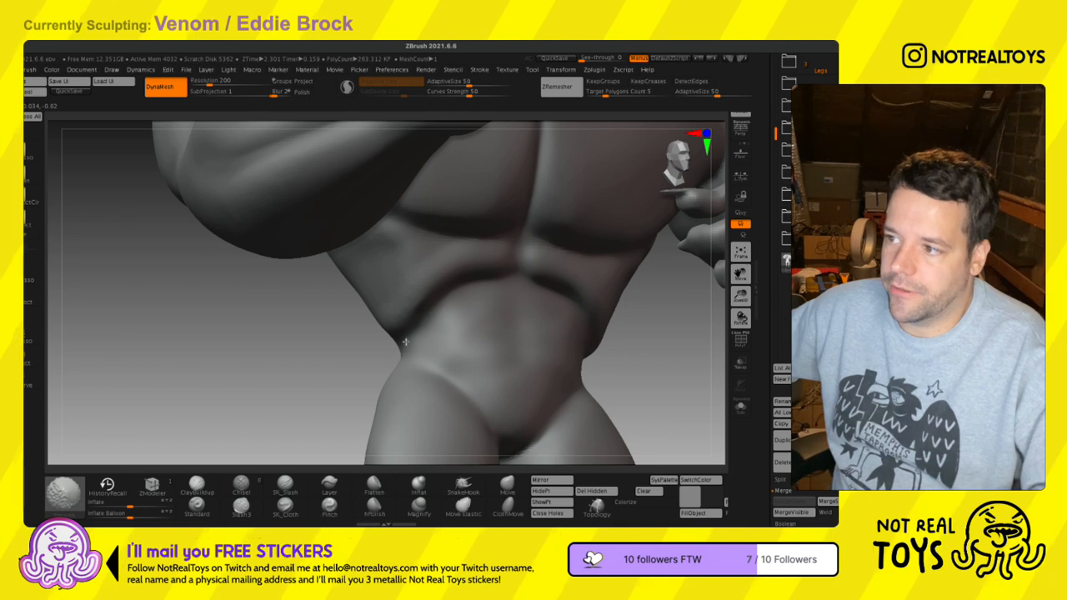
mouse_move(398, 312)
right_down()
mouse_move(451, 317)
mouse_move(444, 299)
right_up()
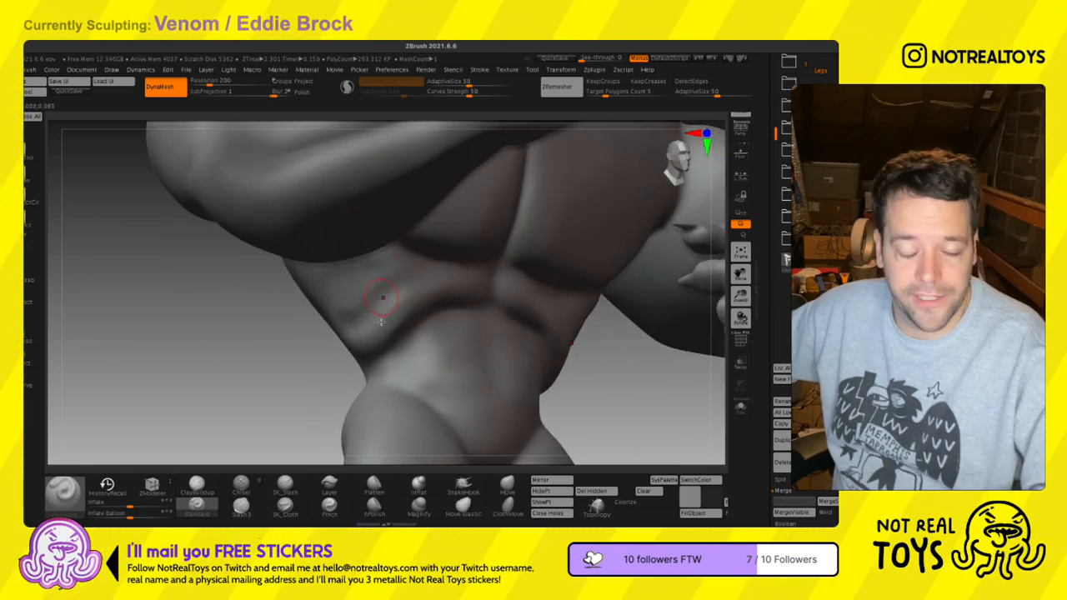
mouse_move(356, 346)
right_down()
mouse_move(399, 312)
mouse_move(454, 319)
right_up()
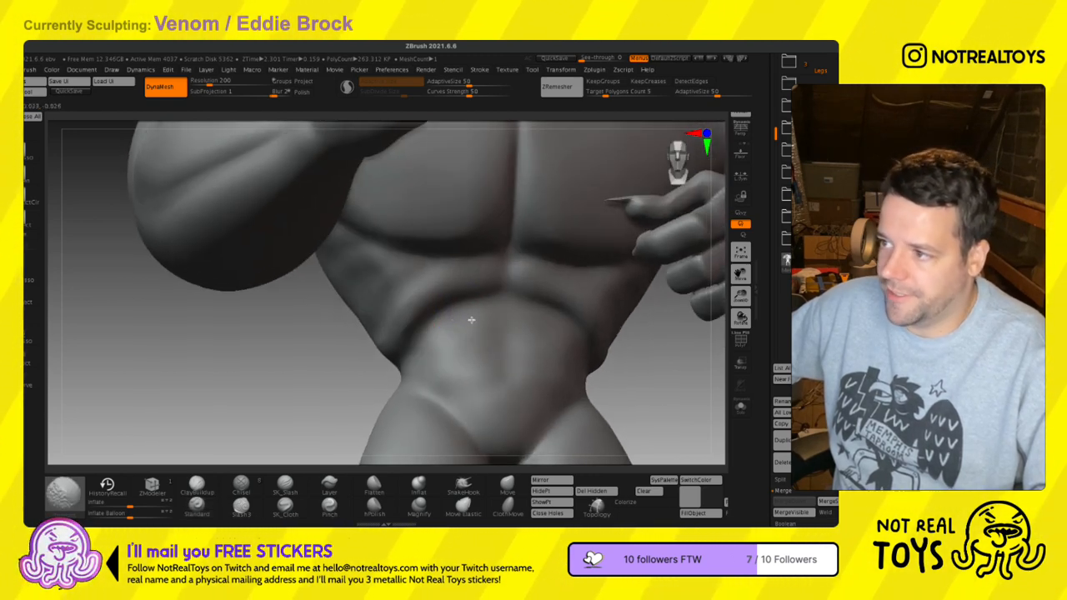
- Undo the last abdomen strokes, then soften the rib cage arch and the side of the torso with smoothing
mouse_move(437, 316)
shift+mouse_down()
mouse_move(485, 361)
mouse_move(437, 360)
shift+mouse_up()
key(ctrl+z)
key(ctrl+z)
right_drag(469, 367, 447, 417)
key(s)
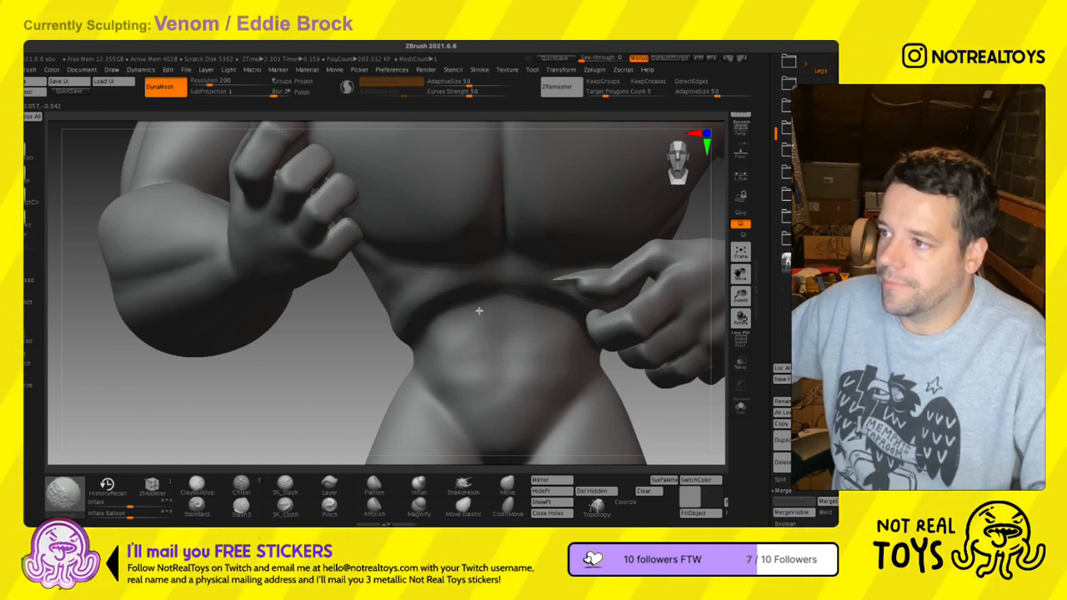
mouse_move(403, 342)
right_down()
mouse_move(419, 310)
mouse_move(459, 330)
right_up()
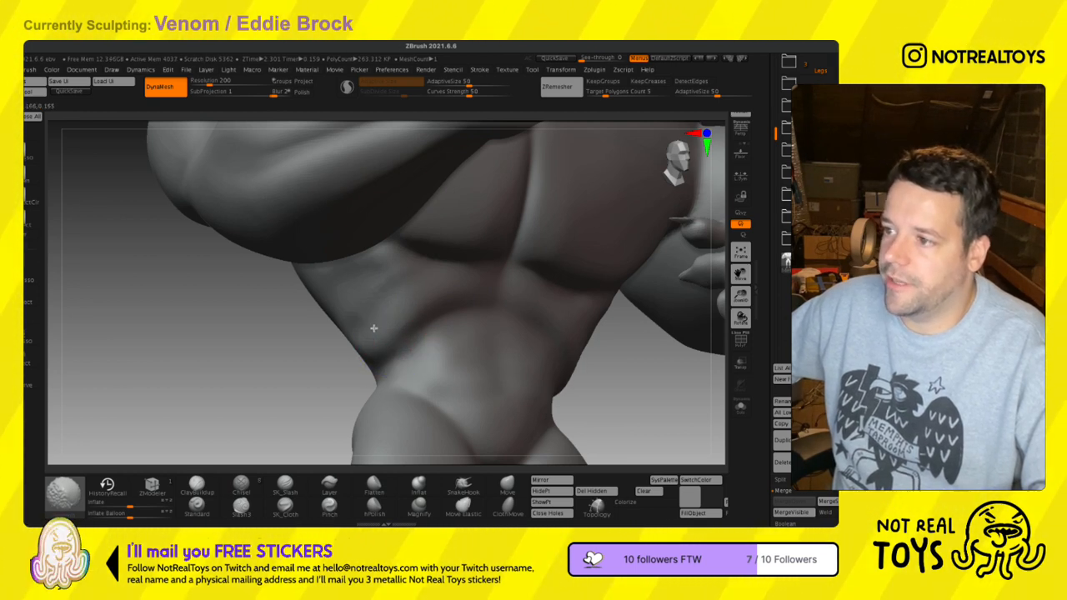
- Carve the crease beneath the pectorals and along the side of the rib cage with the SK_Slash brush
mouse_move(370, 326)
right_down()
mouse_move(362, 291)
mouse_move(370, 374)
right_up()
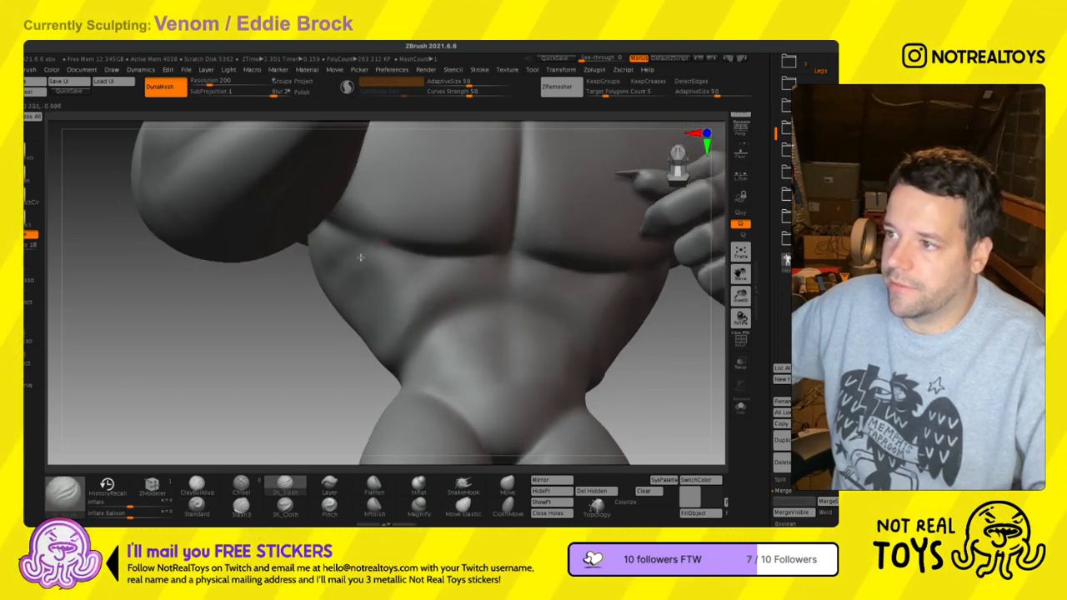
right_drag(324, 238, 362, 232)
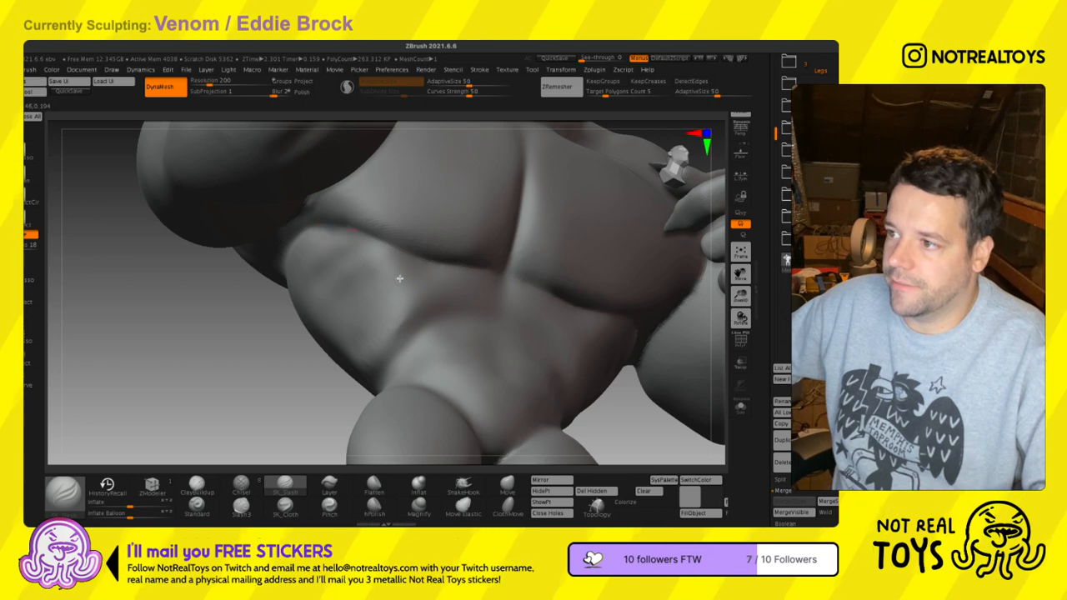
mouse_move(484, 300)
right_down()
mouse_move(467, 317)
mouse_move(462, 224)
mouse_move(479, 251)
right_up()
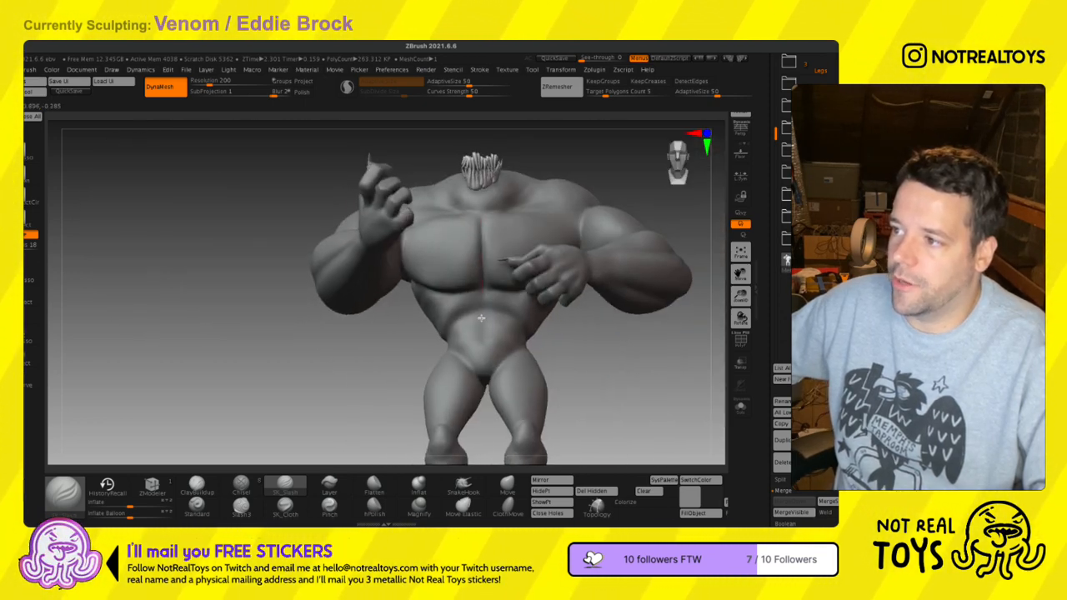
- Adjust the chest, shoulders and torso proportions with a resized Move brush, checking them against the full figure
mouse_move(482, 321)
right_down()
mouse_move(483, 261)
mouse_move(483, 385)
mouse_move(484, 360)
right_up()
key(b)
key(m)
key(v)
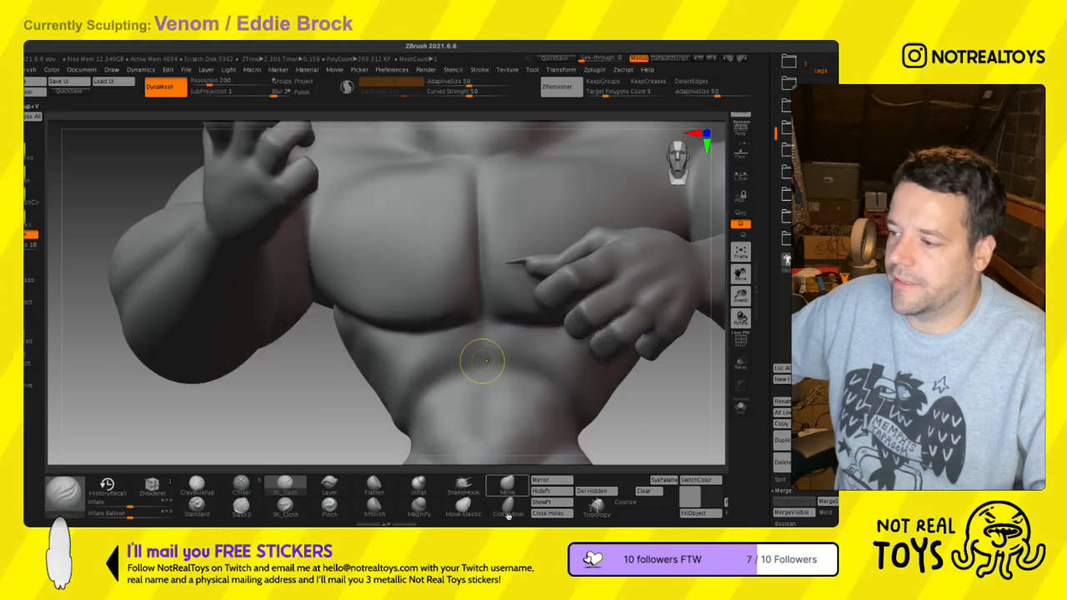
key(s)
drag(463, 369, 470, 370)
mouse_move(467, 253)
ctrl+right_down()
mouse_move(471, 213)
mouse_move(475, 305)
ctrl+right_up()
key(s)
drag(476, 293, 484, 293)
right_drag(527, 291, 527, 296)
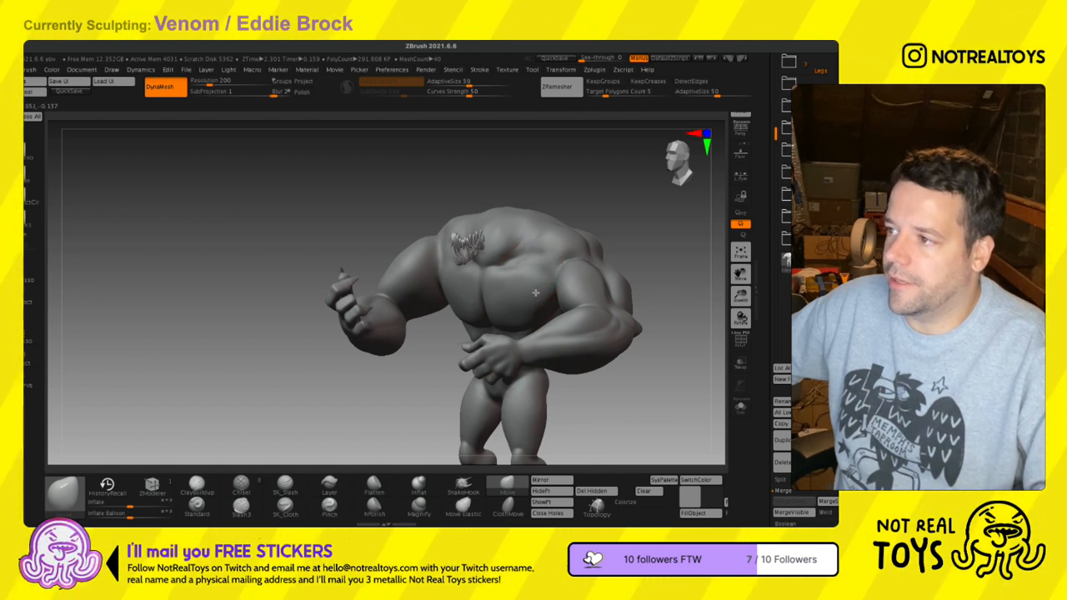
shift+right_drag(542, 284, 541, 285)
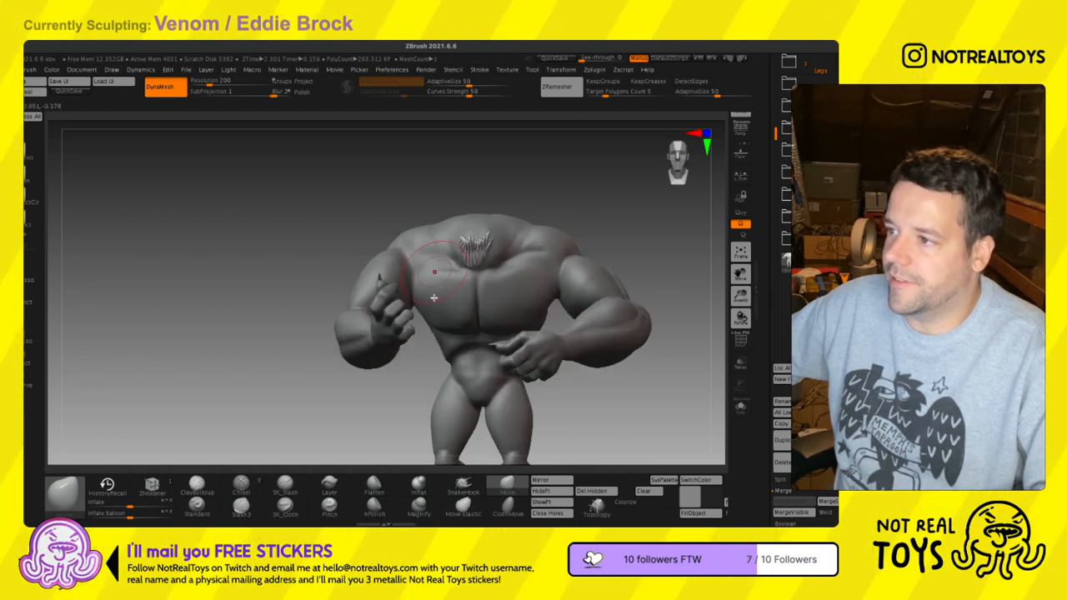
right_drag(421, 289, 438, 307)
mouse_move(555, 278)
right_down()
mouse_move(510, 259)
mouse_move(508, 291)
mouse_move(549, 269)
right_up()
mouse_move(687, 403)
ctrl+right_down()
mouse_move(627, 325)
mouse_move(600, 367)
ctrl+right_up()
mouse_move(502, 411)
alt+right_down()
mouse_move(492, 312)
mouse_move(459, 310)
alt+right_up()
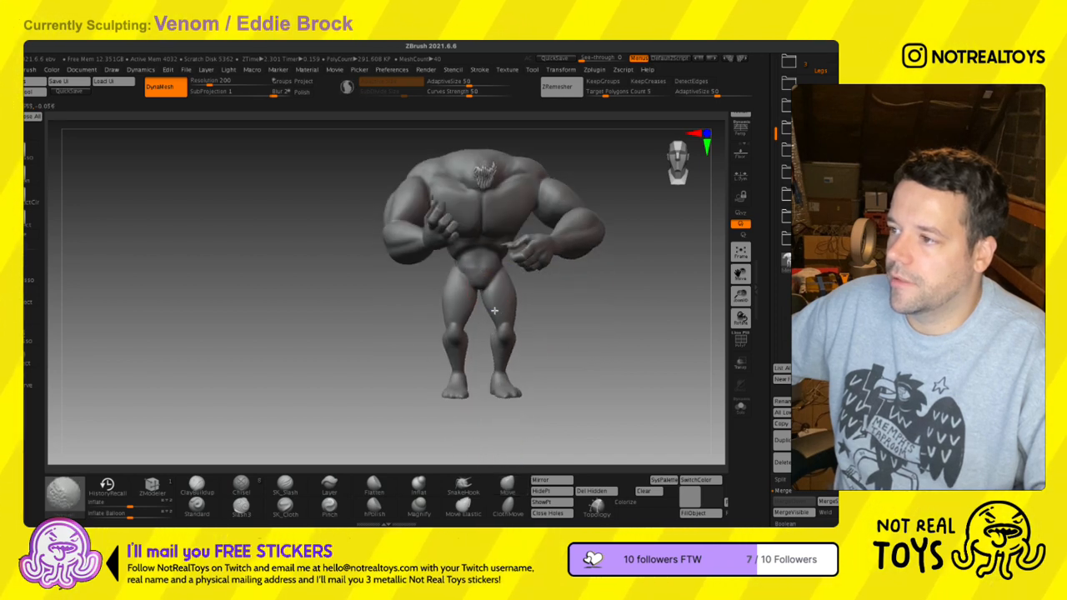
- Carve a diagonal muscle line down the front of the thighs with the SK_Slash brush
click(286, 486)
click(280, 487)
mouse_move(398, 360)
ctrl+right_down()
mouse_move(409, 377)
mouse_move(493, 303)
ctrl+right_up()
drag(477, 279, 439, 389)
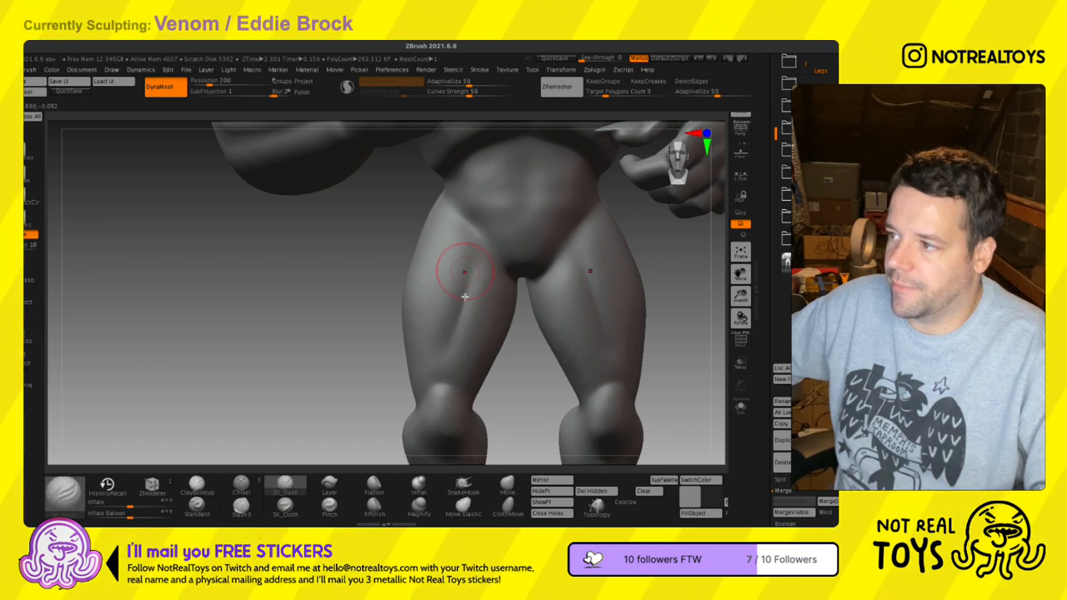
- Carve and smooth the muscle line along the outer thigh beneath the hip and buttock, undoing the unwanted stroke
mouse_move(436, 269)
right_down()
mouse_move(470, 302)
mouse_move(402, 271)
right_up()
key(s)
drag(376, 234, 344, 305)
right_drag(341, 310, 401, 288)
key(ctrl+z)
mouse_move(313, 289)
mouse_down()
mouse_move(389, 267)
mouse_move(401, 230)
mouse_up()
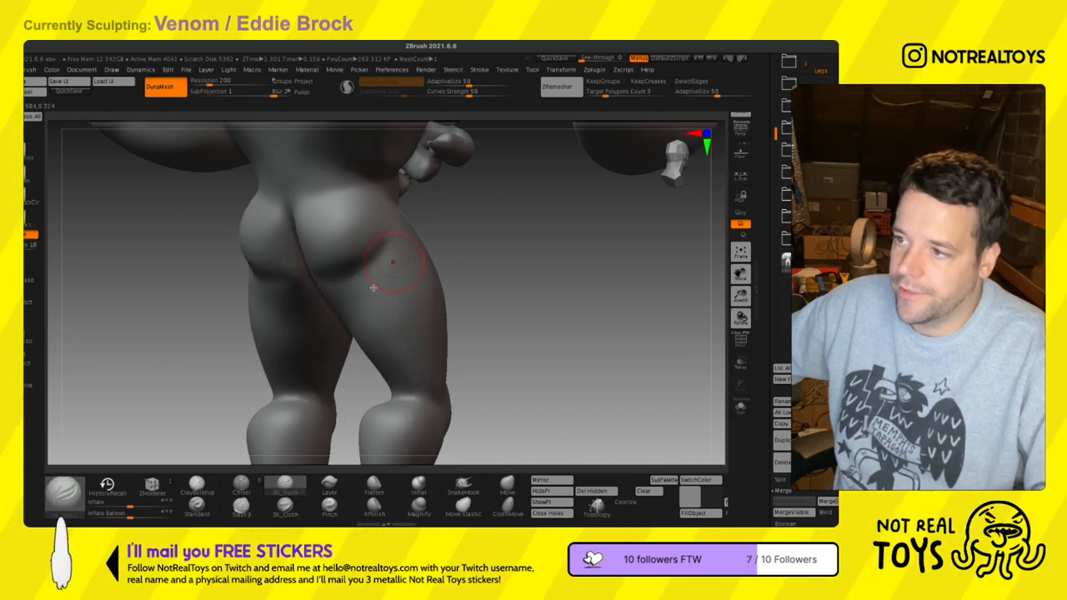
right_drag(375, 288, 369, 238)
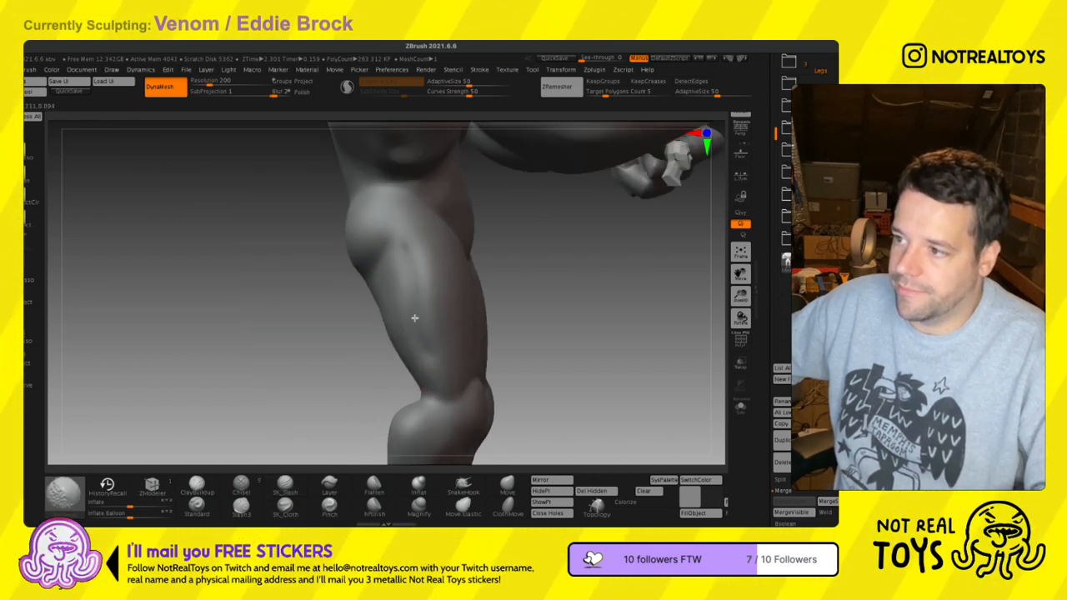
right_drag(432, 361, 428, 364)
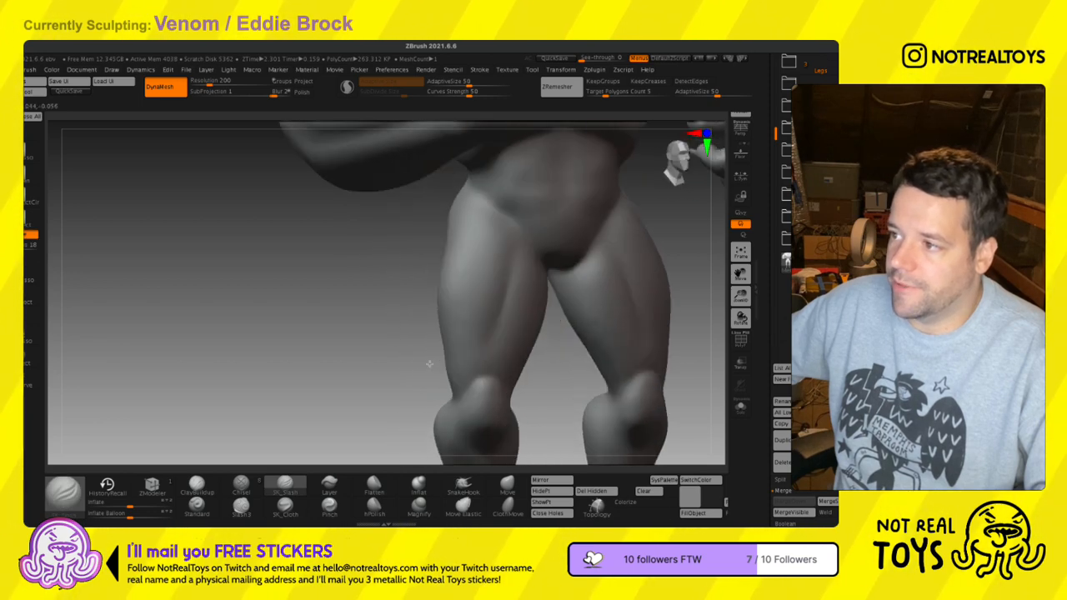
- Carve the upper thigh line running down from the hip crease with a resized SK_Slash brush
shift+right_drag(514, 224, 503, 217)
mouse_move(501, 203)
mouse_down()
mouse_move(531, 243)
mouse_move(507, 268)
mouse_up()
key(s)
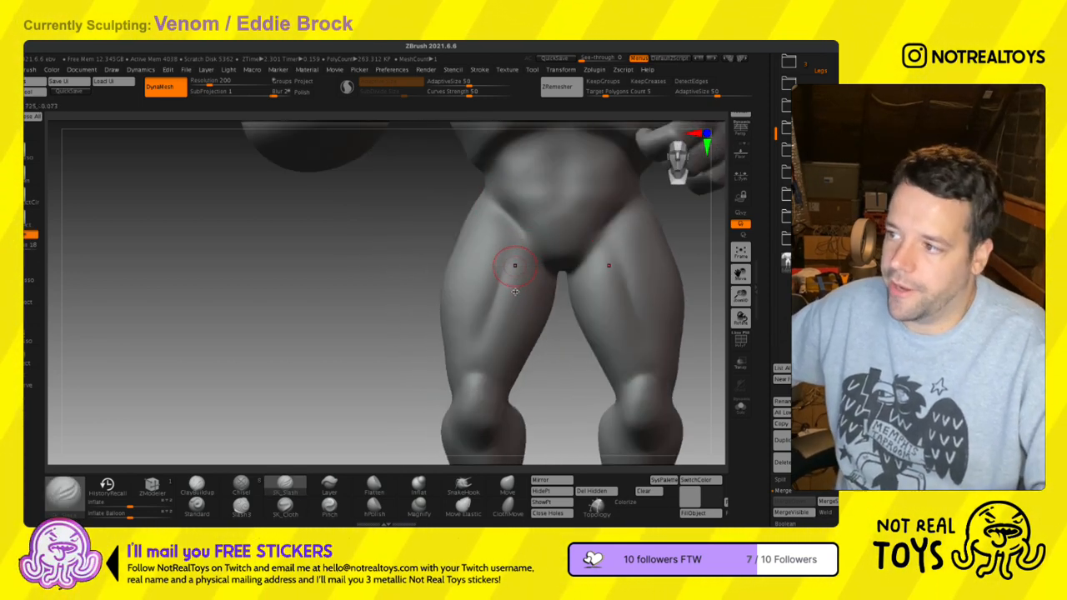
key(s)
alt+right_drag(513, 330, 403, 368)
- Define the inner thigh muscles with SK_Slash strokes below the groin and smooth them
right_drag(548, 312, 505, 282)
drag(504, 255, 471, 314)
right_drag(472, 325, 510, 315)
shift+drag(408, 258, 396, 268)
right_drag(399, 299, 417, 353)
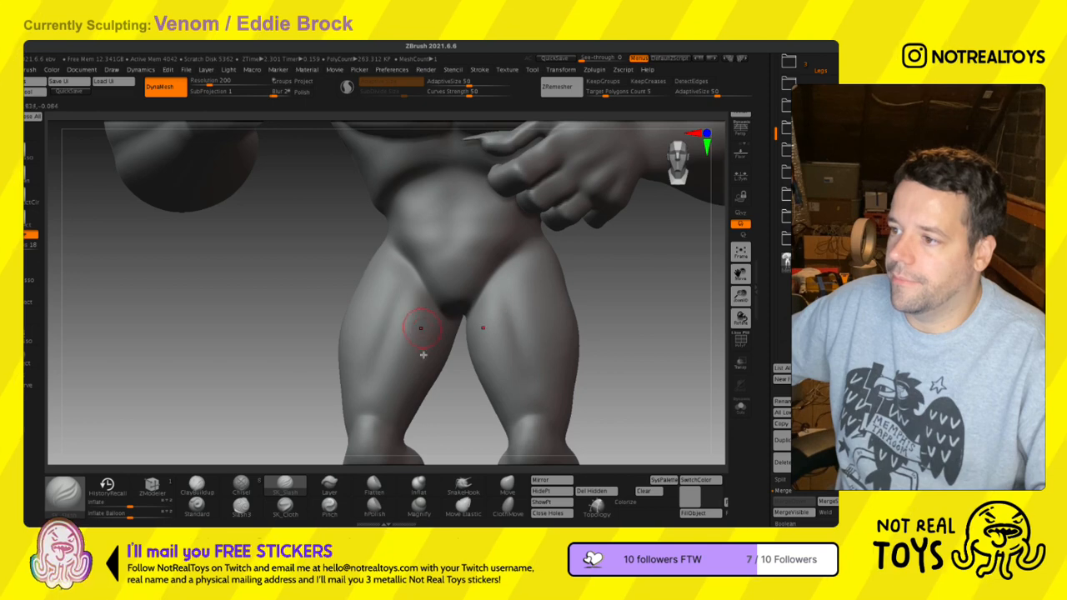
drag(429, 371, 399, 404)
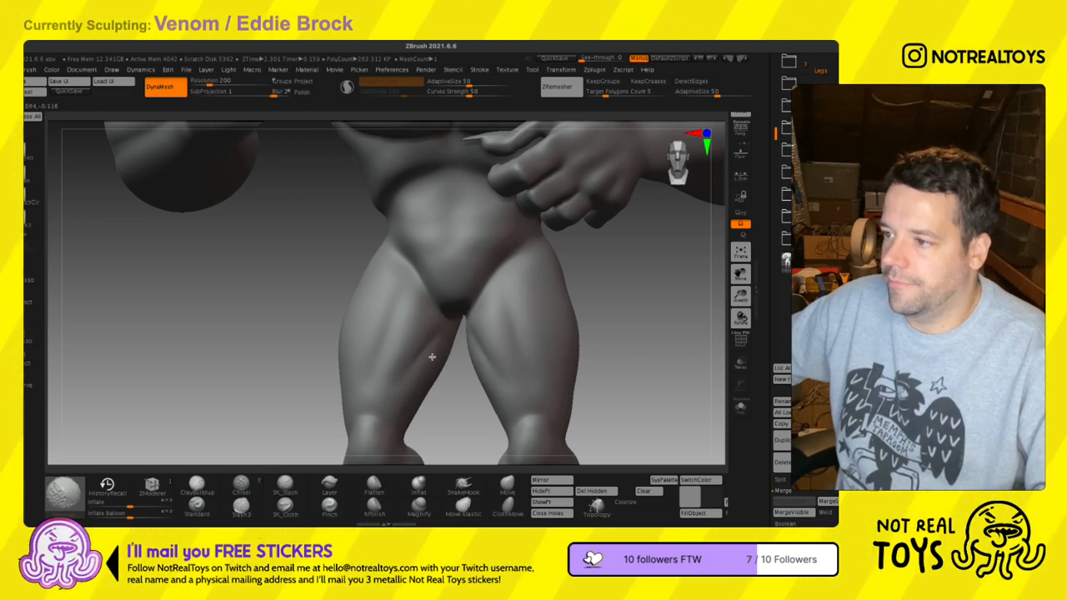
shift+drag(432, 357, 434, 360)
- Refine the outer and rear thigh muscles down to the back of the knee with a resized SK_Slash brush
mouse_move(362, 357)
right_down()
mouse_move(438, 357)
mouse_move(361, 358)
mouse_move(367, 346)
right_up()
key(s)
mouse_move(379, 359)
mouse_down()
mouse_move(369, 359)
mouse_move(377, 322)
mouse_move(368, 358)
mouse_up()
right_drag(401, 358, 405, 291)
key(s)
drag(496, 343, 485, 343)
mouse_move(486, 342)
right_down()
mouse_move(477, 347)
mouse_move(495, 360)
mouse_move(542, 373)
mouse_move(510, 373)
mouse_move(526, 370)
right_up()
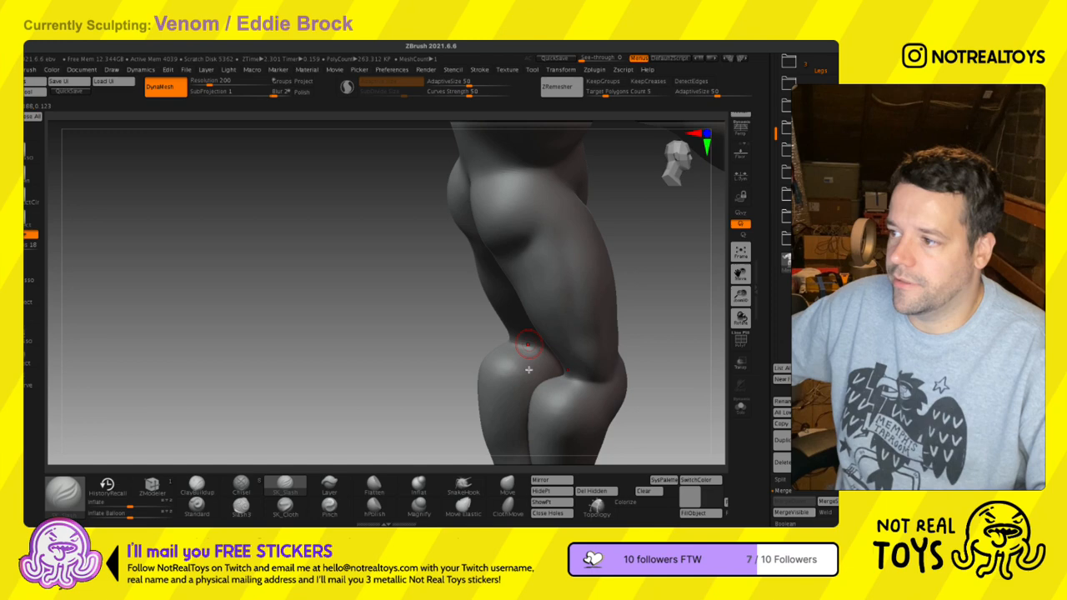
- Define the lower edge of the kneecaps with the SK_Slash brush and sharpen it with the Pinch brush
right_drag(576, 403, 436, 303)
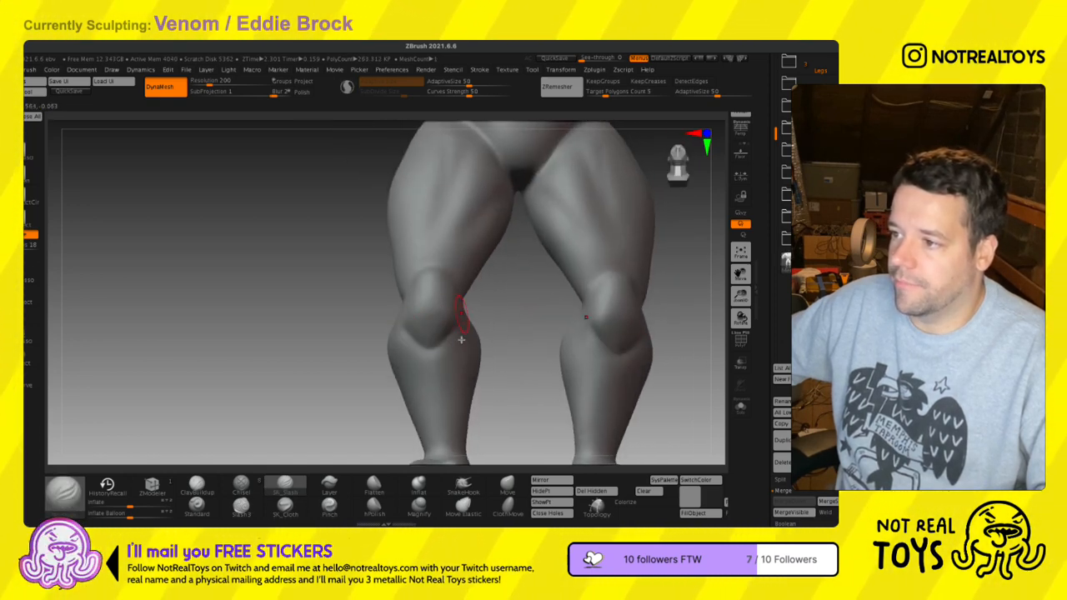
right_drag(443, 353, 435, 367)
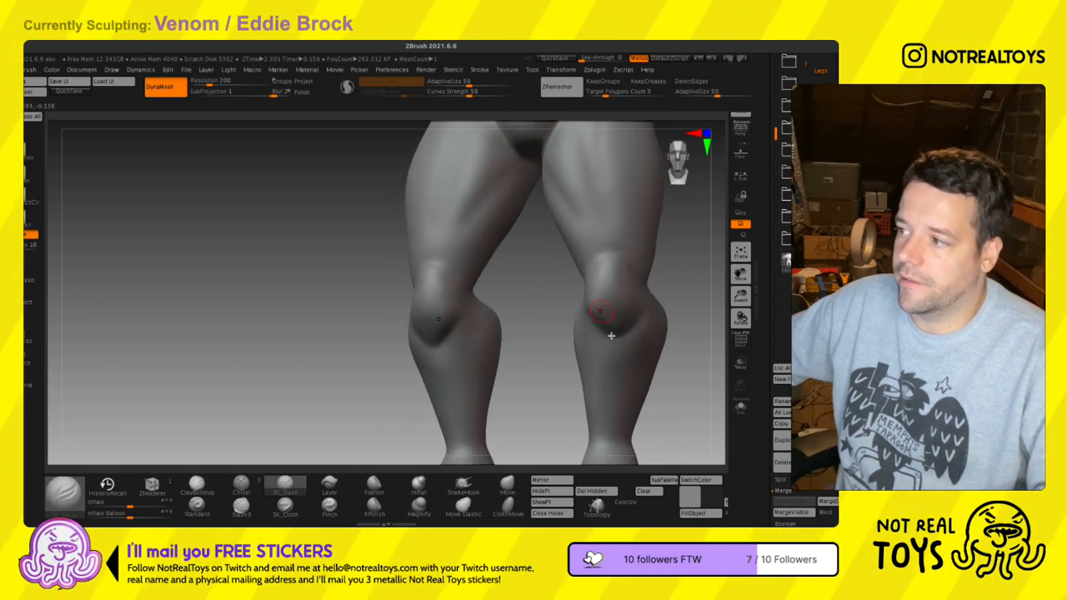
alt+right_drag(611, 337, 581, 341)
click(330, 507)
key(s)
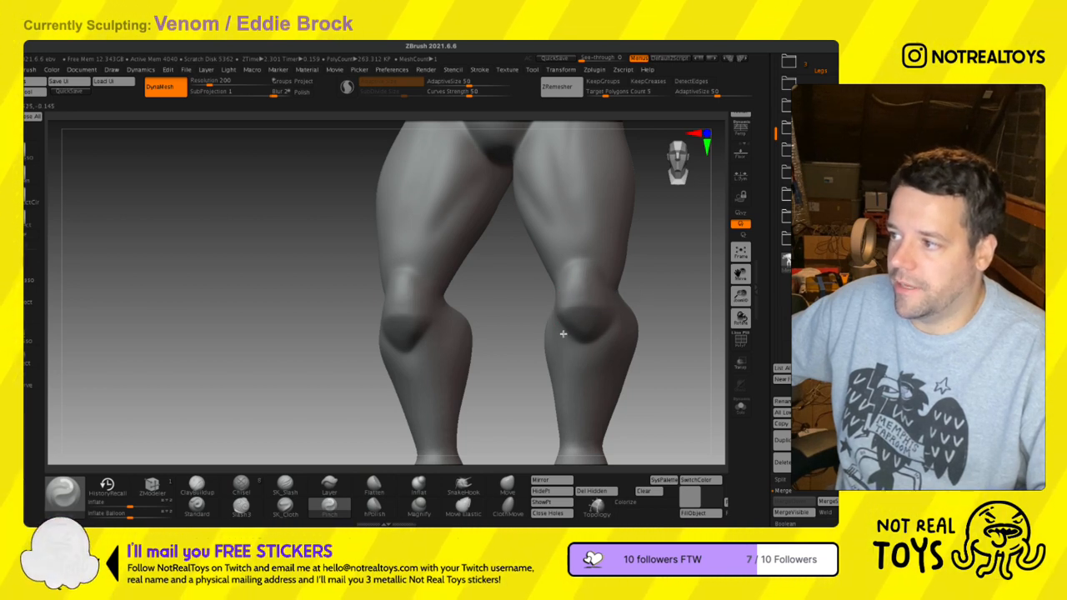
mouse_move(595, 333)
right_down()
mouse_move(579, 326)
mouse_move(577, 339)
mouse_move(586, 304)
mouse_move(614, 312)
right_up()
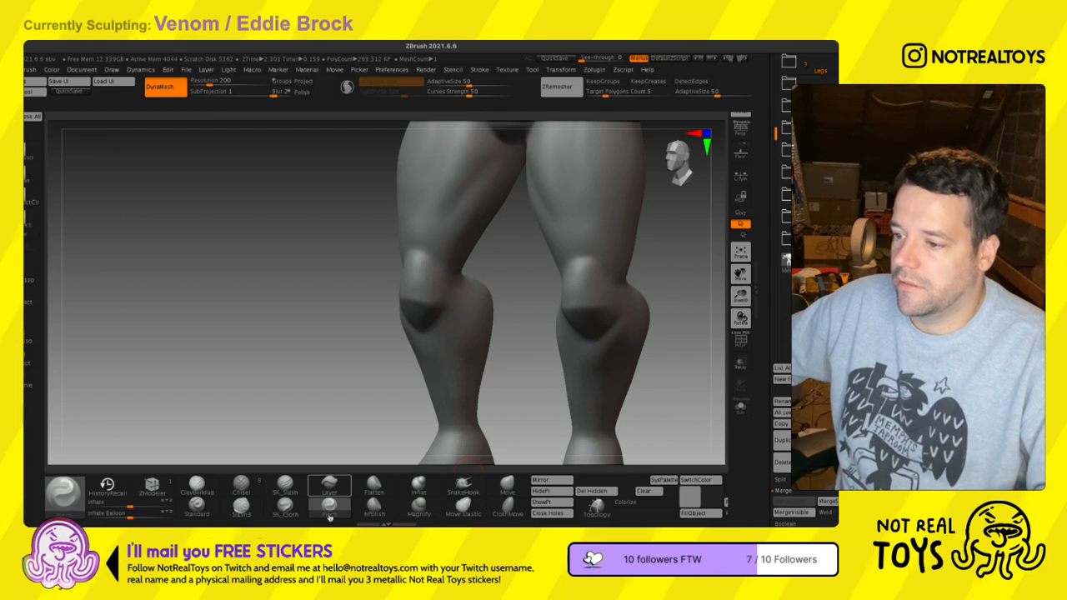
- Carve the area above and around the kneecaps with the SK_Slash brush to separate them from the thighs
click(287, 488)
right_drag(568, 288, 577, 293)
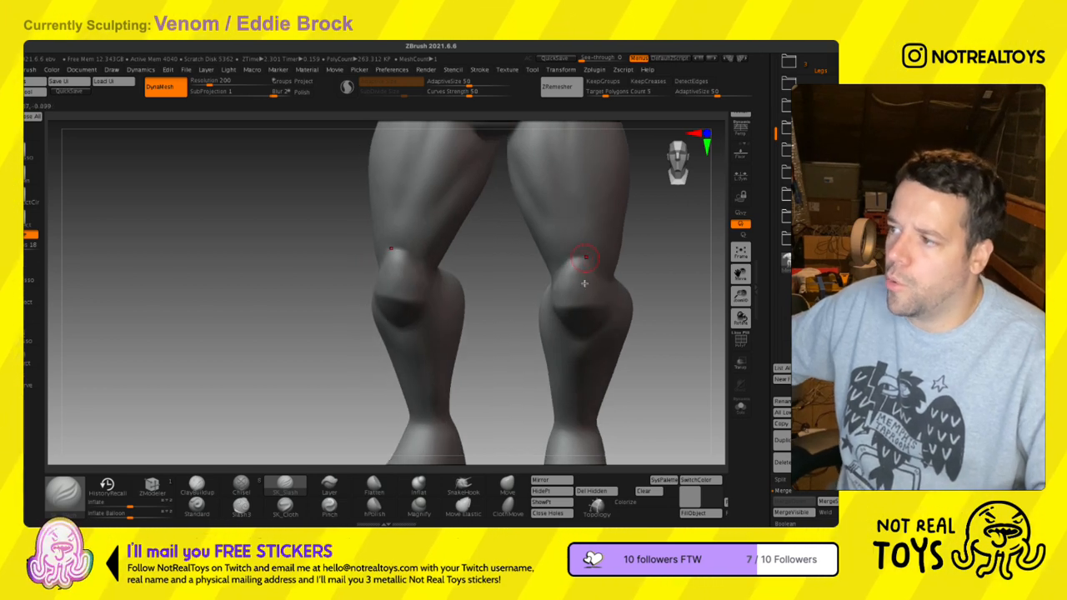
drag(588, 261, 580, 284)
right_drag(565, 290, 574, 277)
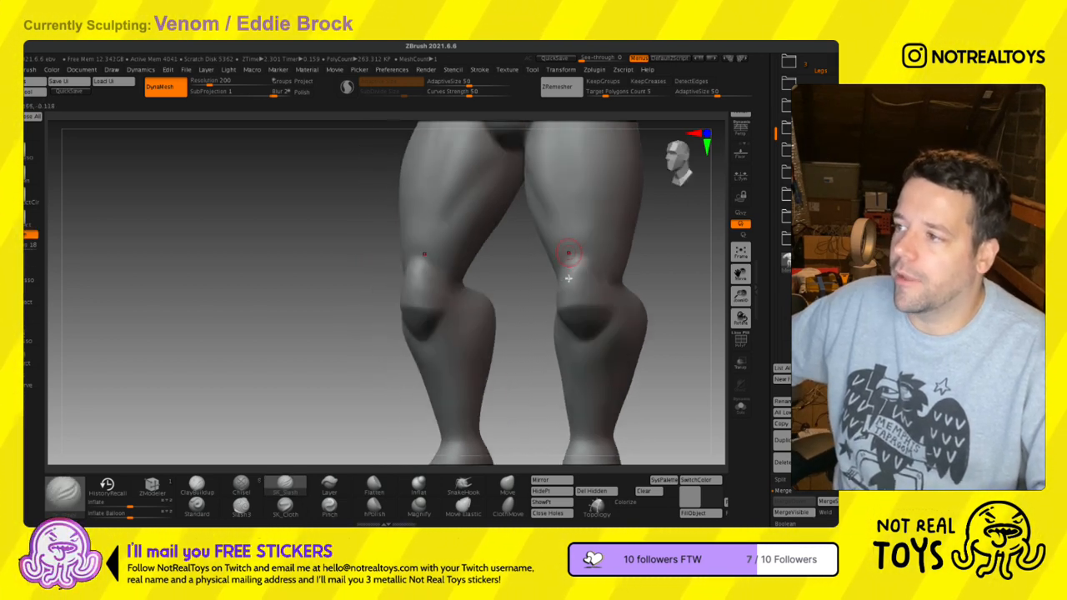
- Reshape the outline of the feet and toes from below with a resized Move brush
mouse_move(439, 298)
right_down()
mouse_move(436, 346)
mouse_move(462, 369)
mouse_move(388, 352)
mouse_move(422, 262)
right_up()
key(s)
mouse_move(387, 203)
mouse_down()
mouse_move(371, 321)
mouse_move(387, 232)
mouse_up()
mouse_move(424, 312)
right_down()
mouse_move(453, 314)
mouse_move(374, 333)
mouse_move(436, 302)
mouse_move(435, 325)
right_up()
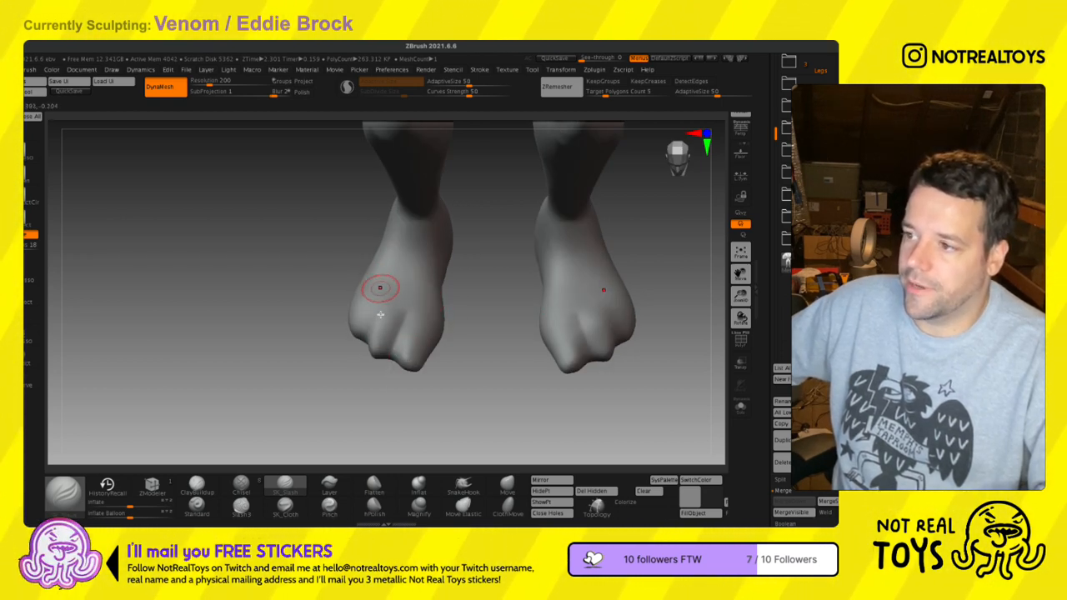
mouse_move(384, 281)
right_down()
mouse_move(446, 320)
mouse_move(428, 316)
mouse_move(445, 231)
mouse_move(480, 317)
mouse_move(472, 335)
right_up()
key(b)
key(m)
key(v)
key(s)
click(403, 336)
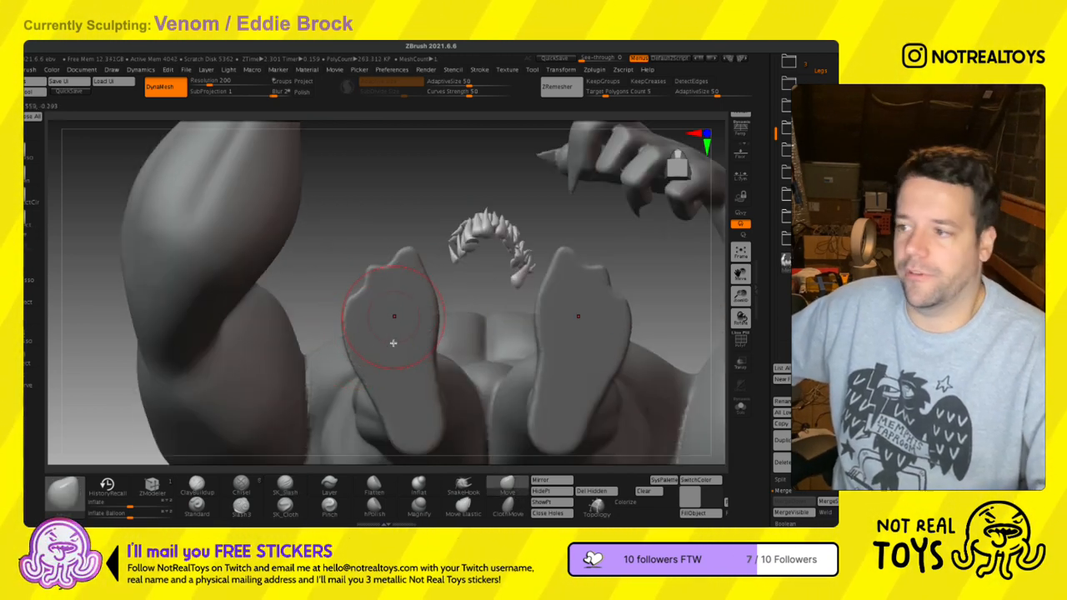
key(s)
mouse_move(352, 329)
mouse_down()
mouse_move(345, 319)
mouse_move(356, 318)
mouse_up()
key(s)
drag(351, 370, 362, 363)
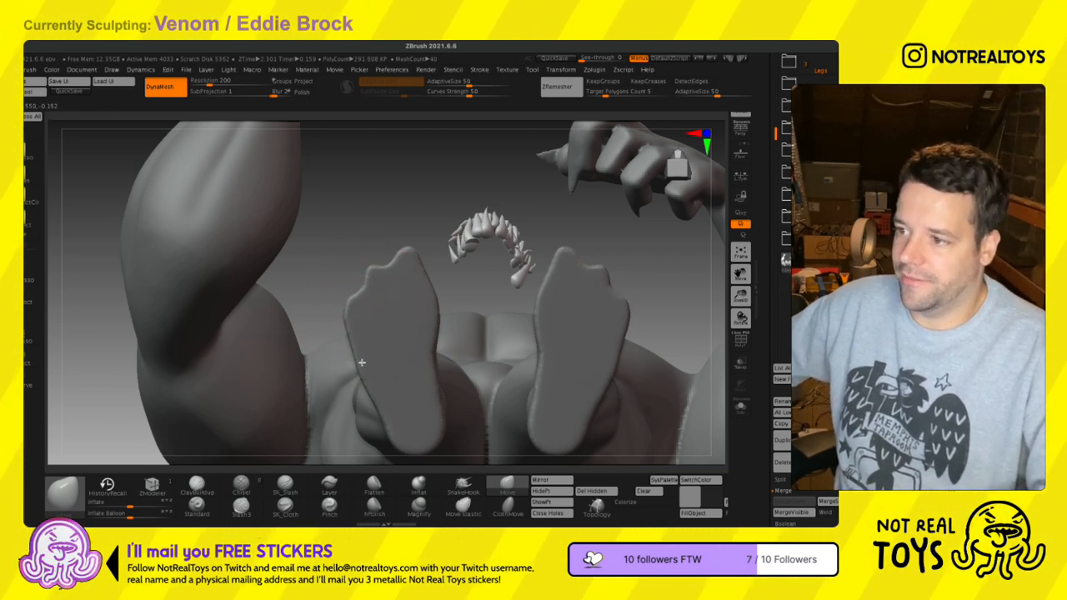
- Smooth the feet and carve the grooves between the toes with the SK_Slash brush
drag(426, 265, 419, 400)
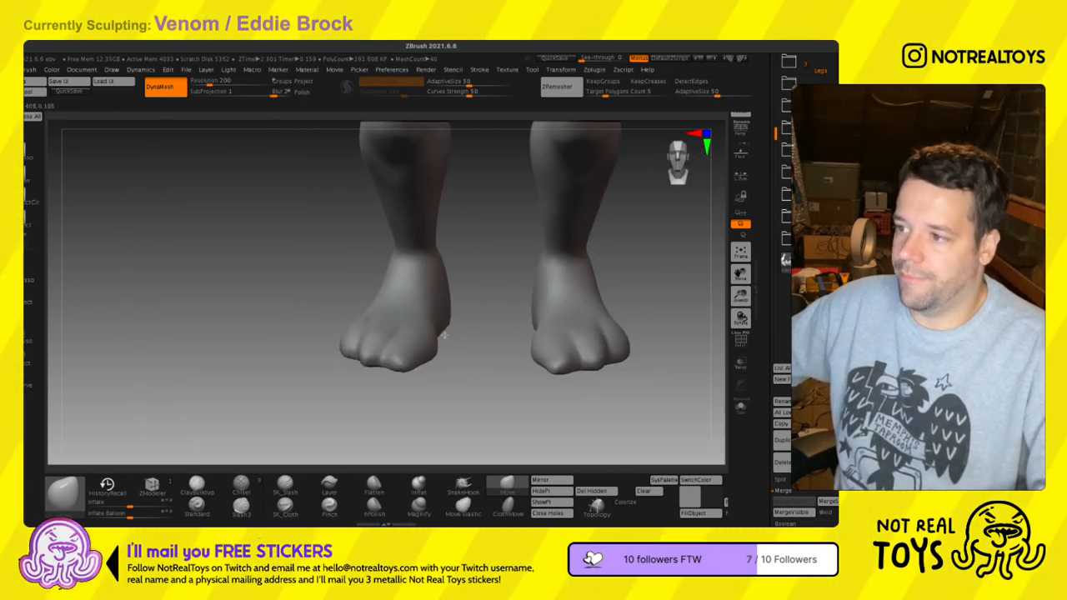
drag(444, 330, 441, 371)
shift+drag(363, 344, 363, 369)
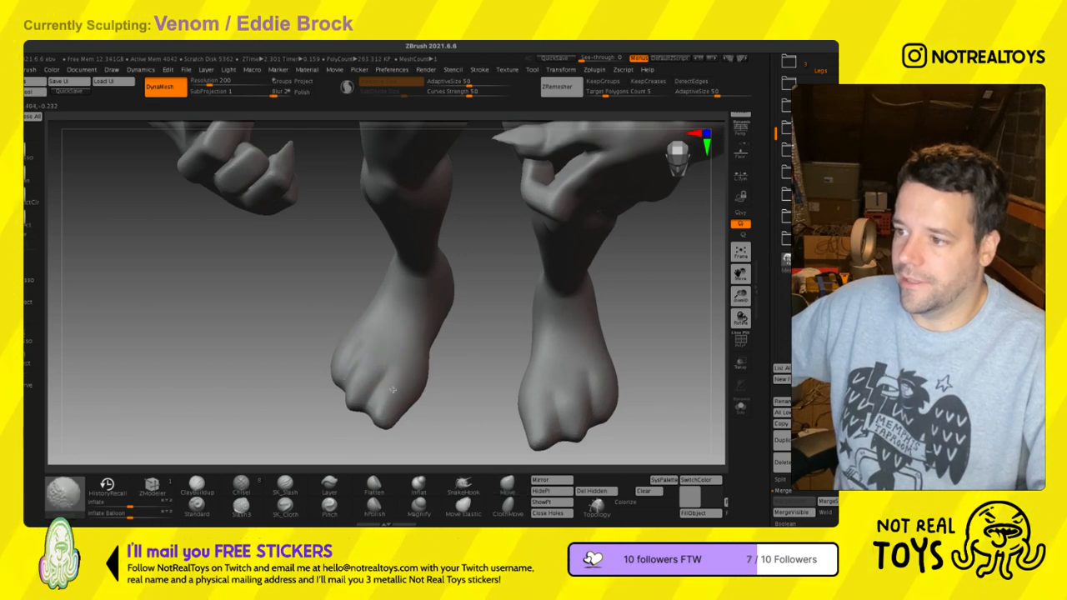
click(285, 486)
drag(305, 416, 331, 412)
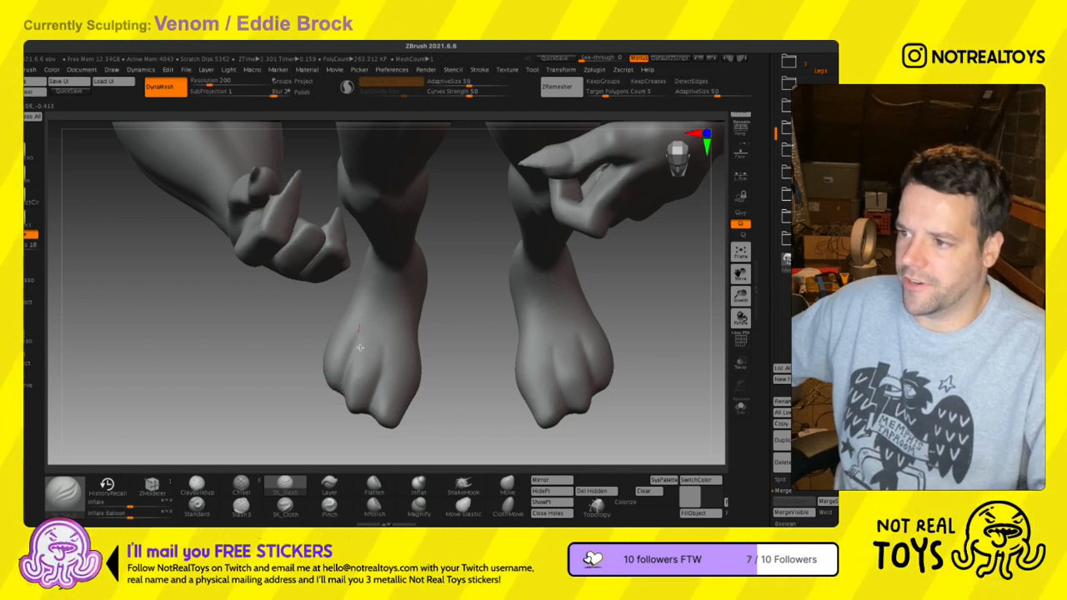
key(shift)
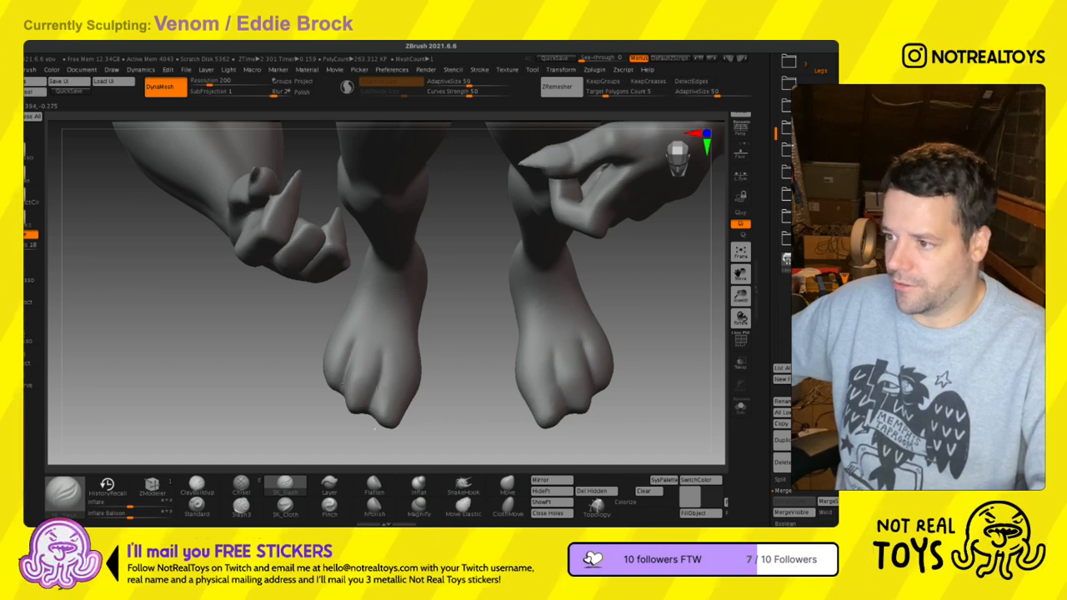
right_drag(372, 431, 374, 345)
alt+right_drag(385, 406, 386, 296)
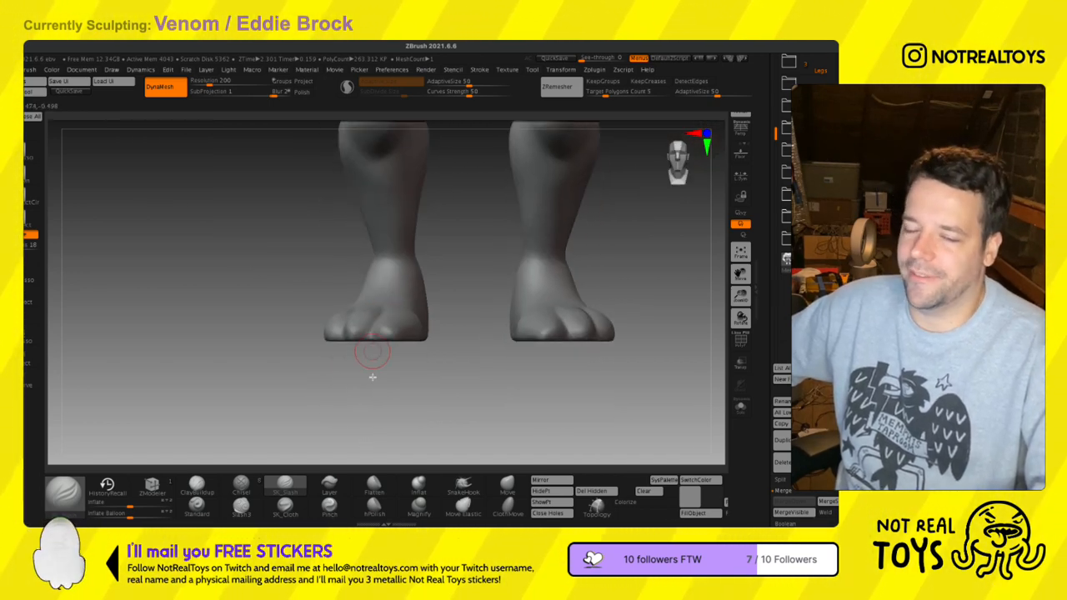
- Smooth the feet and lower legs and adjust their shape with a resized Move brush
mouse_move(435, 243)
alt+right_down()
mouse_move(414, 342)
mouse_move(403, 319)
mouse_move(341, 317)
mouse_move(411, 337)
alt+right_up()
mouse_move(416, 372)
shift+mouse_down()
mouse_move(411, 314)
mouse_move(433, 357)
shift+mouse_up()
click(507, 485)
mouse_move(444, 342)
shift+right_down()
mouse_move(422, 334)
mouse_move(433, 337)
shift+right_up()
key(s)
mouse_move(451, 404)
ctrl+right_down()
mouse_move(472, 310)
mouse_move(467, 333)
mouse_move(452, 309)
mouse_move(500, 269)
mouse_move(453, 226)
ctrl+right_up()
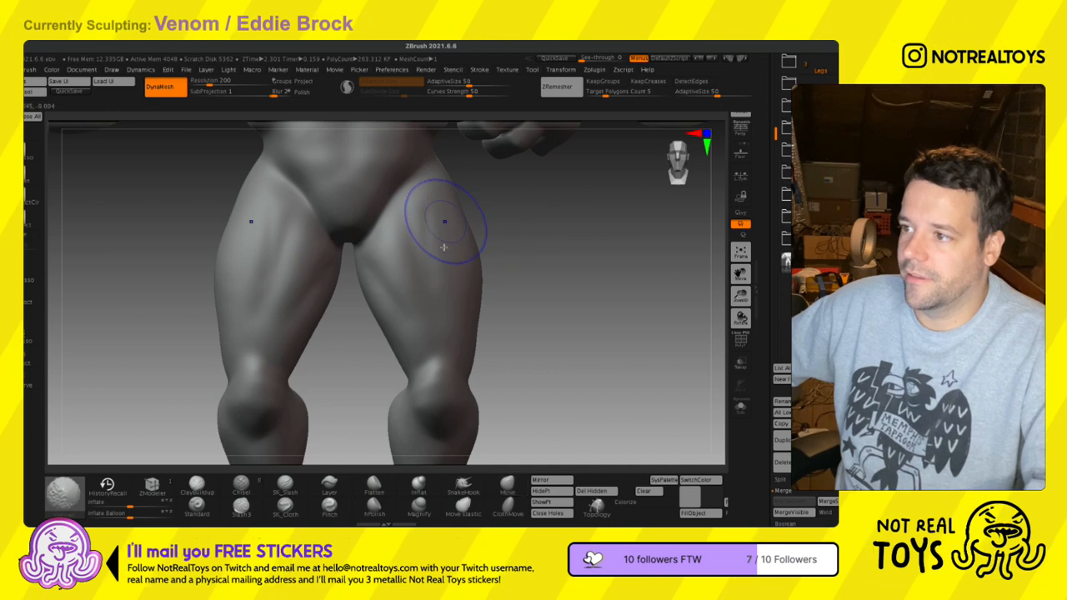
- Refine the lower abdomen and hip creases with the SK_Slash brush and smooth them
click(286, 483)
alt+right_drag(367, 255, 360, 445)
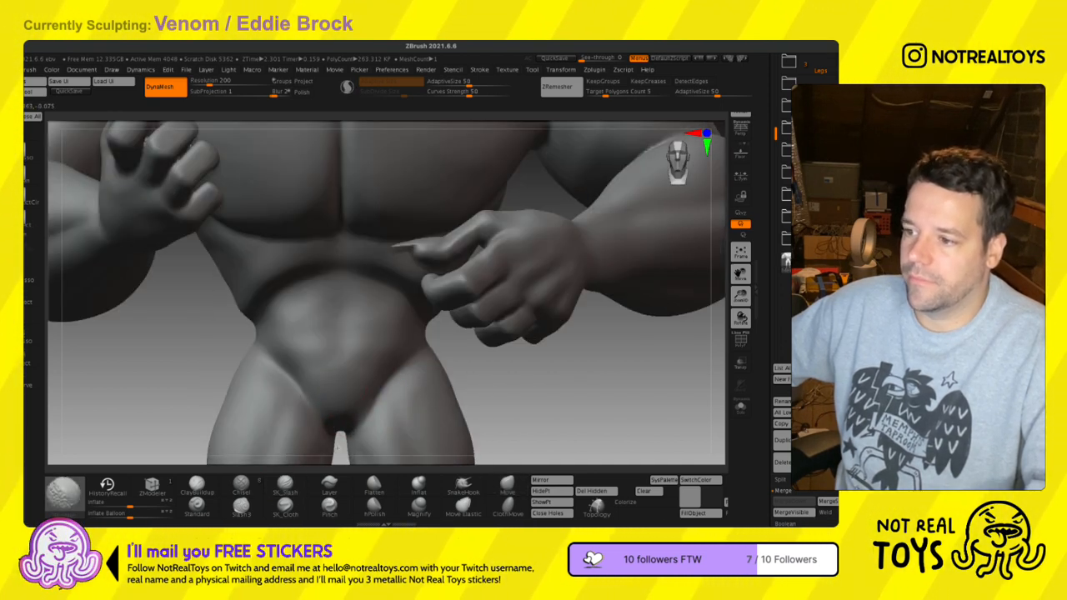
mouse_move(344, 292)
right_down()
mouse_move(333, 282)
mouse_move(377, 333)
right_up()
mouse_move(379, 416)
alt+right_down()
mouse_move(392, 303)
mouse_move(363, 338)
alt+right_up()
- Adjust the silhouette of the thighs and knees from the front with a resized Move brush
click(507, 485)
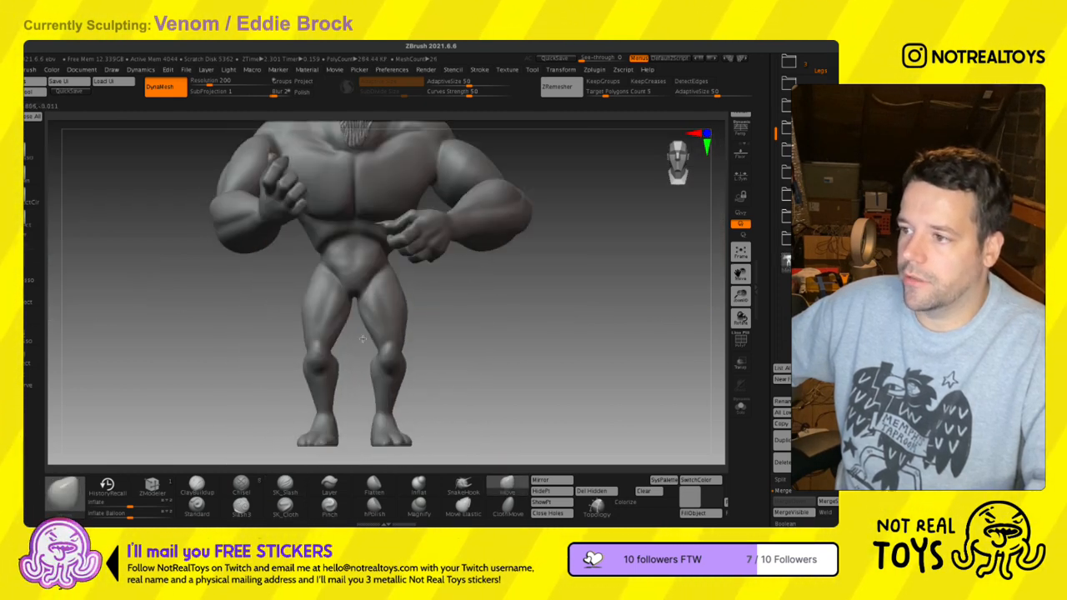
drag(369, 316, 377, 316)
key(s)
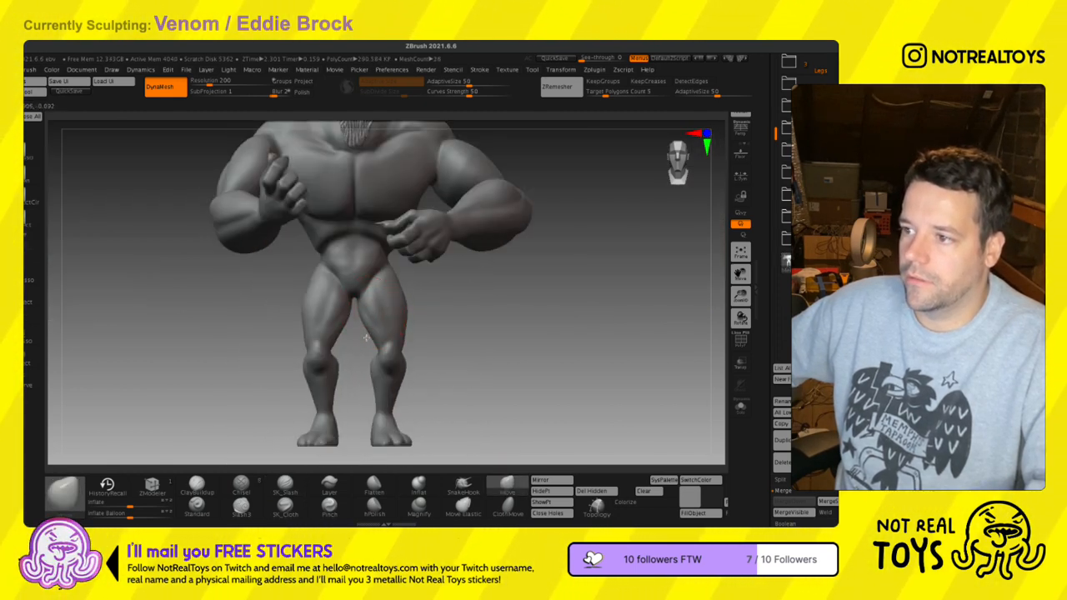
drag(375, 336, 371, 342)
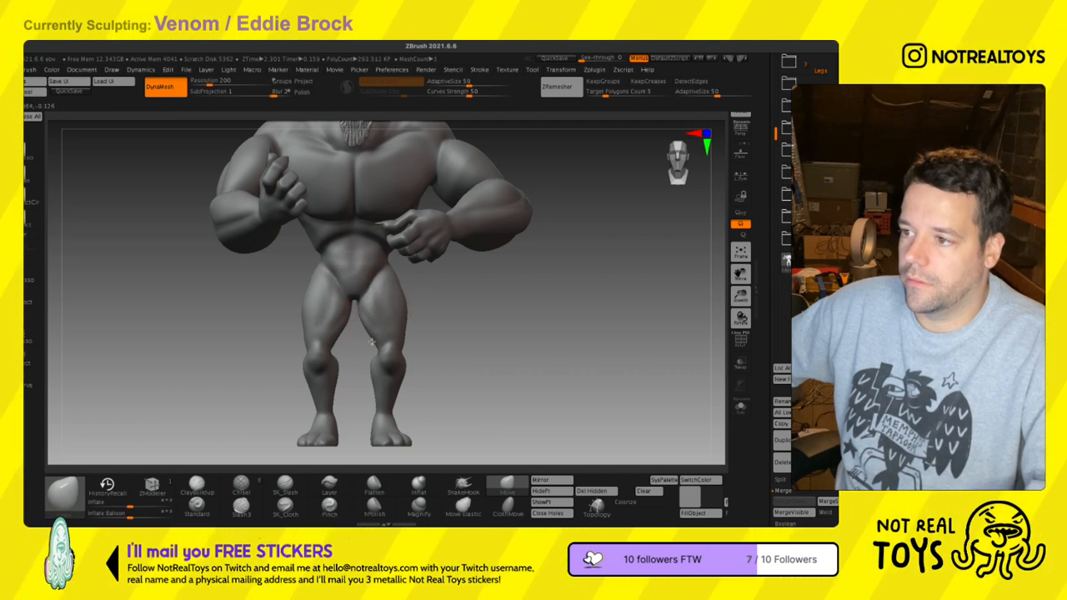
mouse_move(379, 332)
right_down()
mouse_move(357, 329)
mouse_move(372, 324)
right_up()
key(s)
key(s)
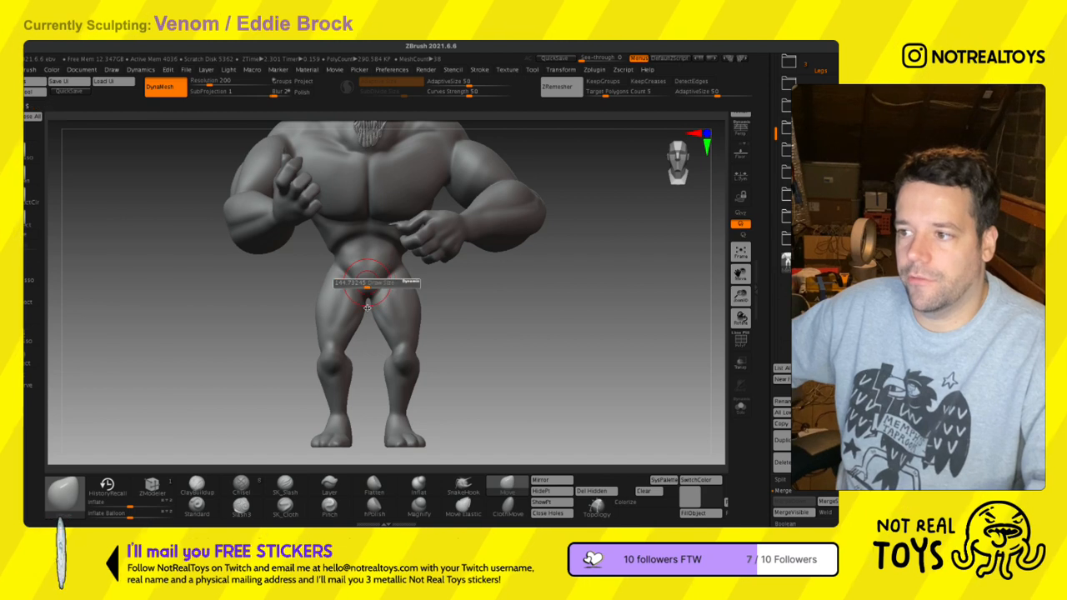
ctrl+drag(365, 315, 355, 321)
key(ctrl+z)
ctrl+right_drag(367, 314, 360, 322)
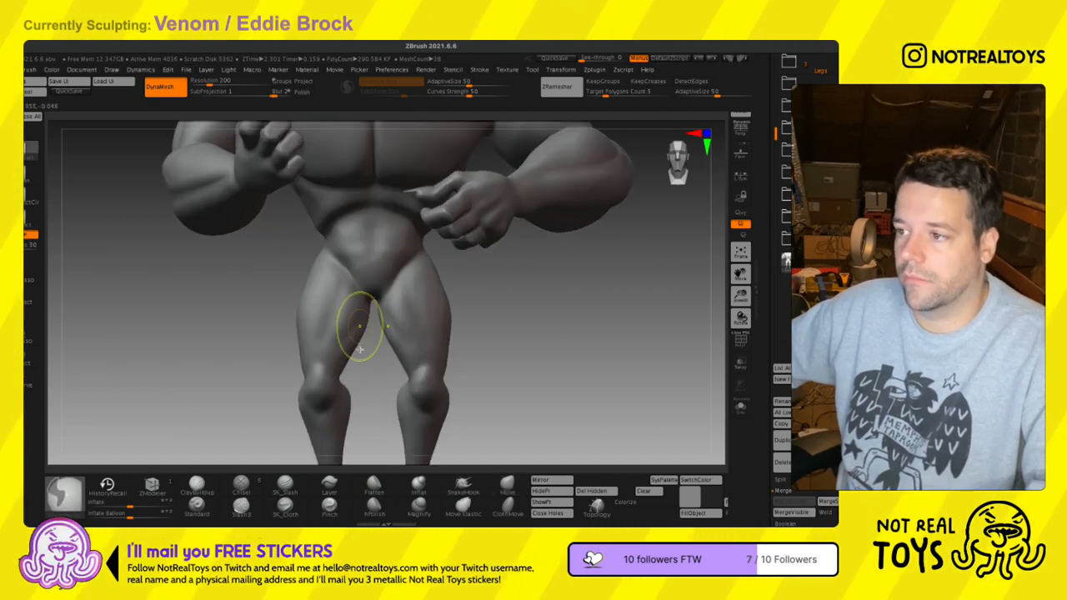
- Build up volume around the groin and waist with the Inflat brush and smooth the belly below the chest
click(419, 485)
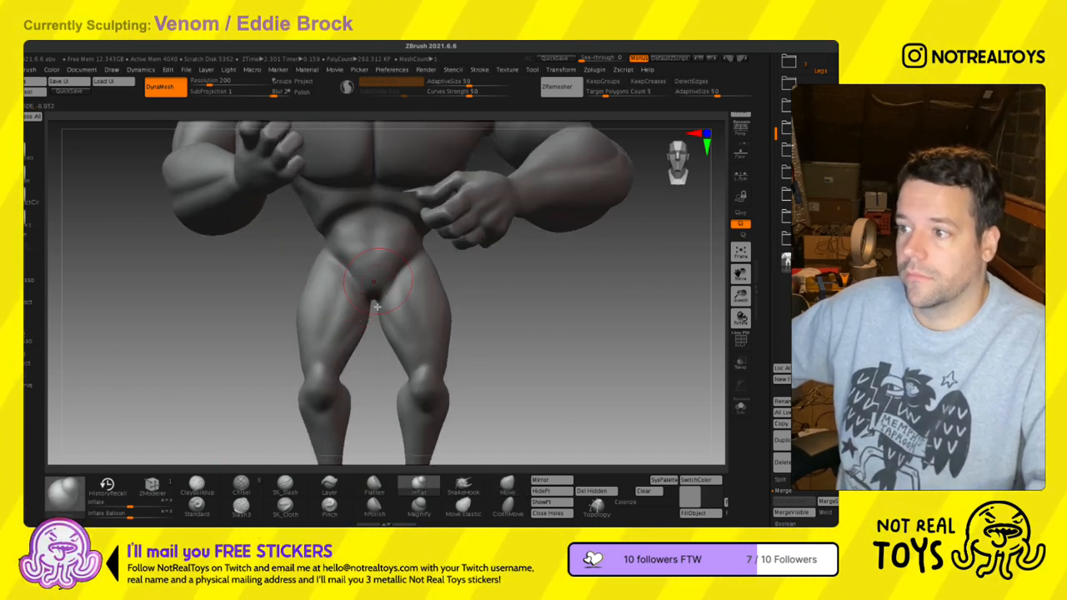
alt+right_drag(375, 368, 378, 517)
key(s)
right_drag(347, 385, 361, 360)
key(s)
shift+drag(348, 368, 317, 406)
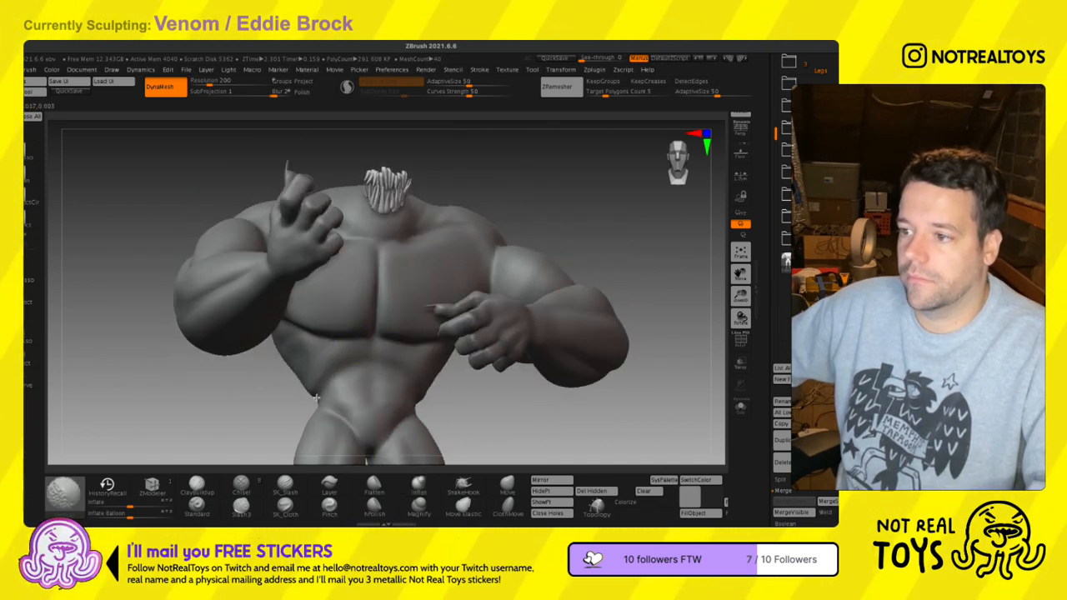
shift+drag(373, 384, 357, 375)
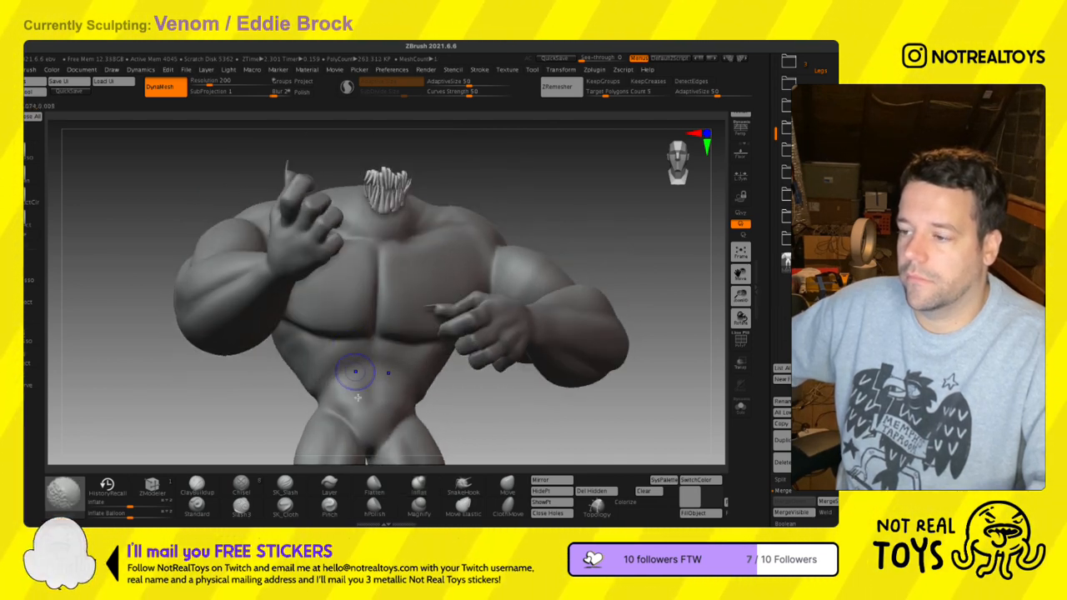
right_drag(356, 360, 359, 390)
key(s)
mouse_move(348, 376)
mouse_down()
mouse_move(358, 408)
mouse_move(346, 385)
mouse_move(360, 384)
mouse_move(360, 406)
mouse_move(353, 386)
mouse_move(348, 407)
mouse_move(358, 424)
mouse_move(358, 365)
mouse_move(363, 384)
mouse_up()
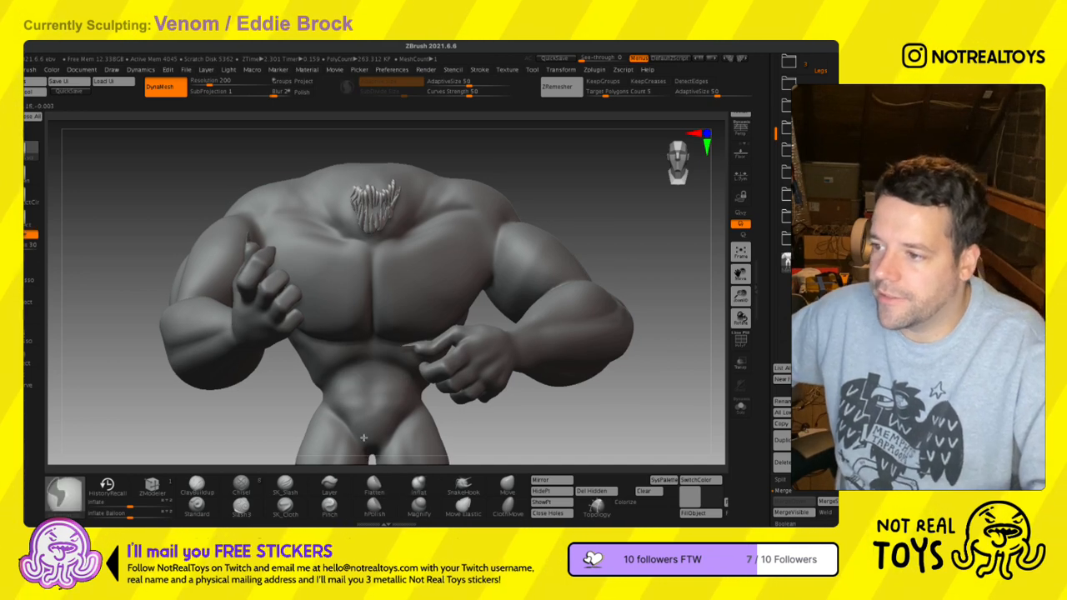
- Raise the upper pair of abdominal muscles with the Inflat brush, undoing unwanted strokes
right_drag(365, 373, 364, 398)
mouse_move(366, 359)
alt+right_down()
mouse_move(351, 245)
mouse_move(342, 302)
alt+right_up()
mouse_move(310, 289)
mouse_down()
mouse_move(350, 286)
mouse_move(344, 271)
mouse_move(307, 280)
mouse_move(339, 286)
mouse_move(350, 317)
mouse_move(305, 317)
mouse_move(320, 331)
mouse_move(345, 303)
mouse_up()
key(ctrl+z)
key(ctrl+z)
key(ctrl+z)
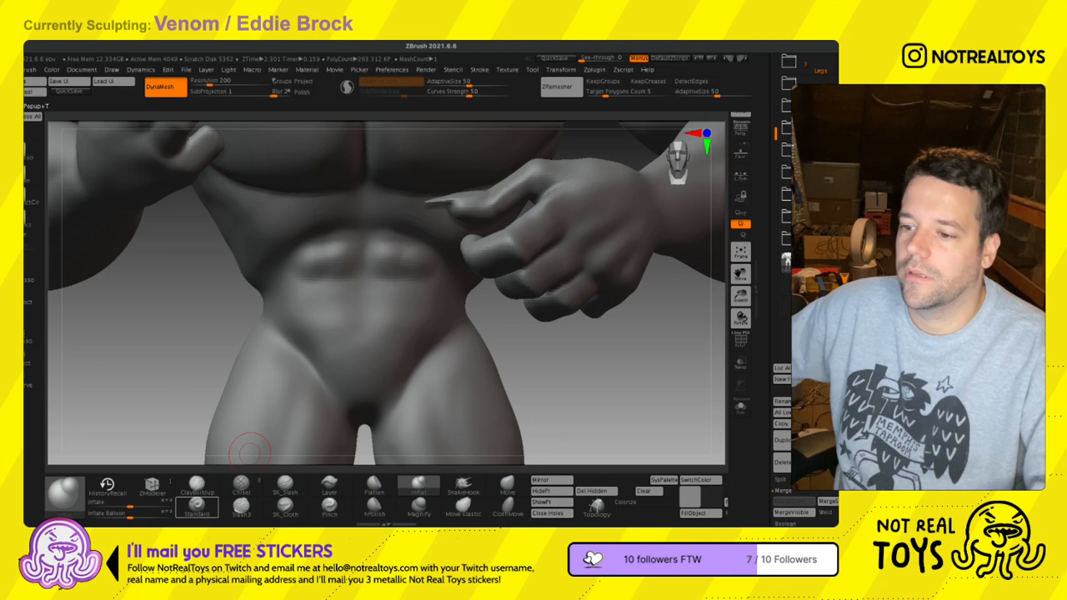
- Shape the lower rows of abdominal muscles with a resized Standard brush
click(197, 505)
drag(314, 320, 342, 319)
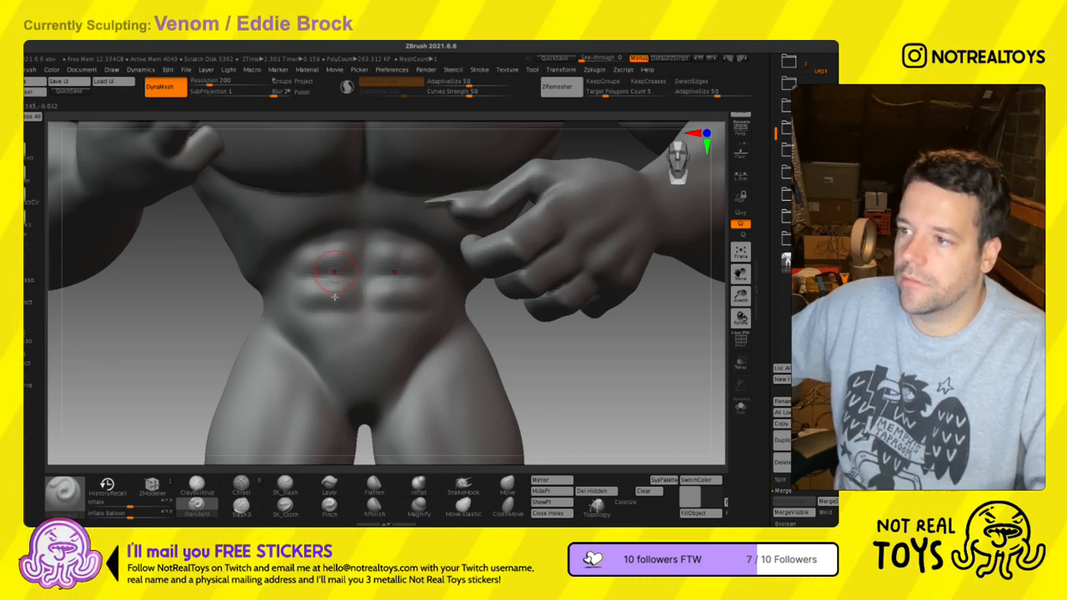
mouse_move(307, 281)
mouse_down()
mouse_move(345, 267)
mouse_move(335, 266)
mouse_up()
key(s)
key(ctrl+z)
key(s)
mouse_move(354, 356)
mouse_down()
mouse_move(312, 357)
mouse_move(342, 357)
mouse_up()
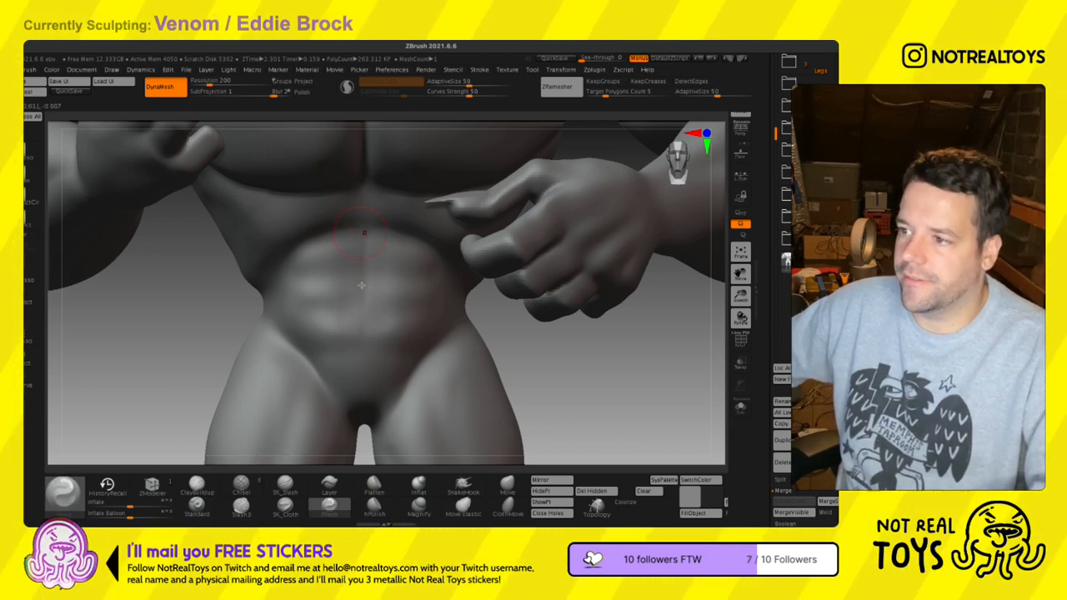
- Sharpen the abdominal centre line with the Pinch brush, then adjust the abs with the Move brush and smooth them
drag(359, 255, 372, 367)
click(507, 486)
key(s)
drag(379, 322, 388, 322)
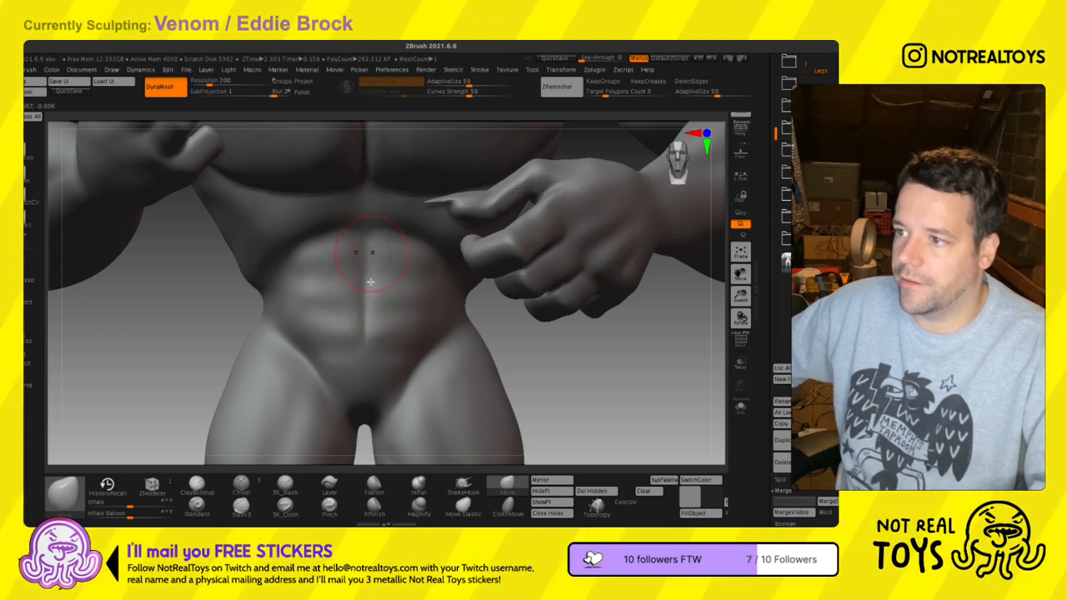
key(s)
drag(335, 268, 329, 268)
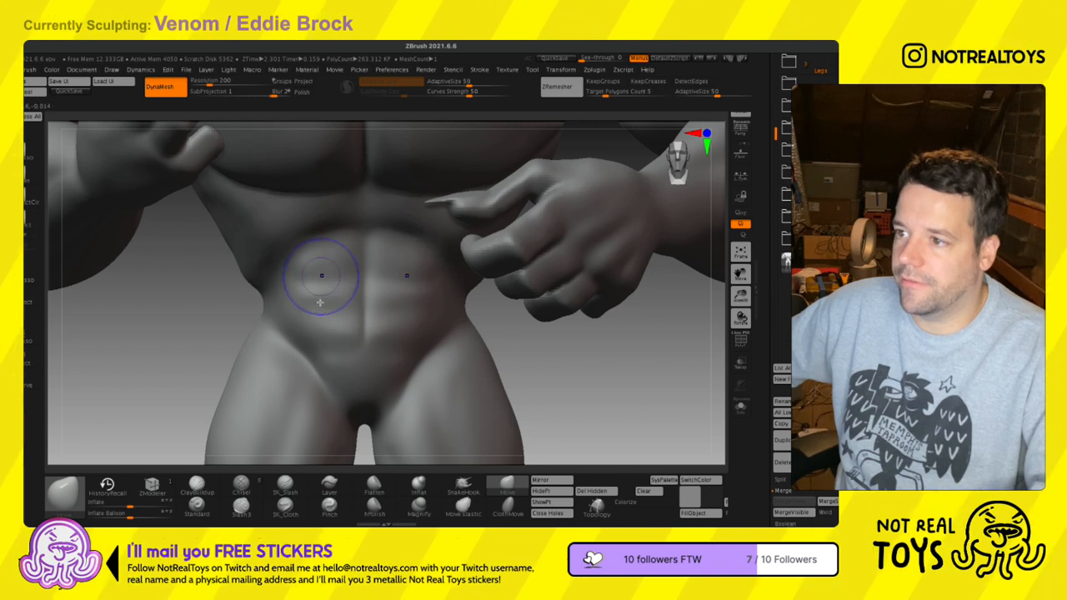
shift+drag(367, 301, 371, 326)
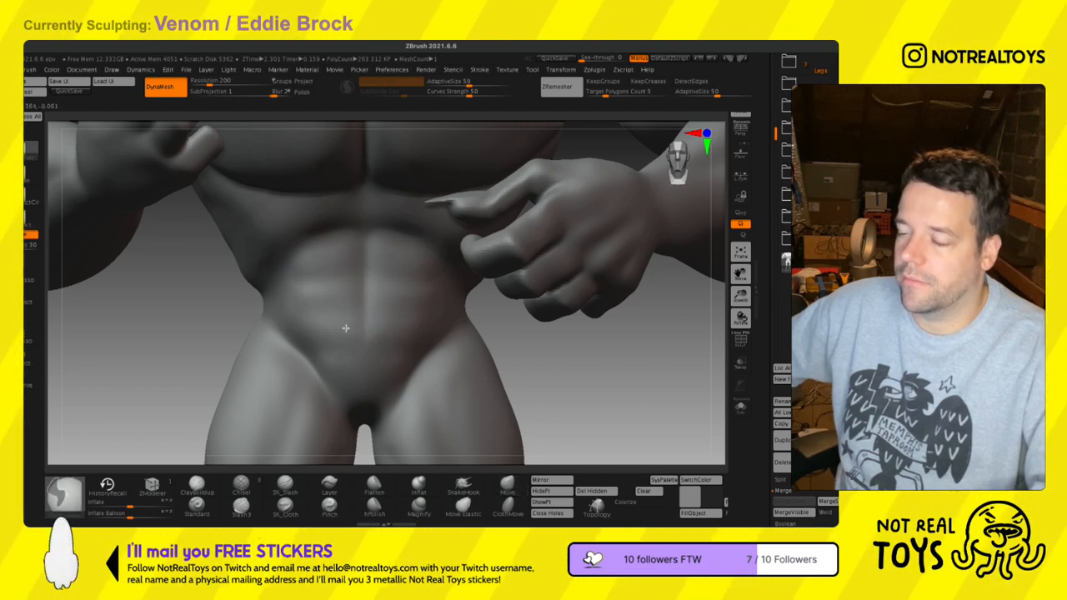
- Refine the muscles on the back of the upper arm and around the elbow with the SK_Slash brush and smooth them
key(f)
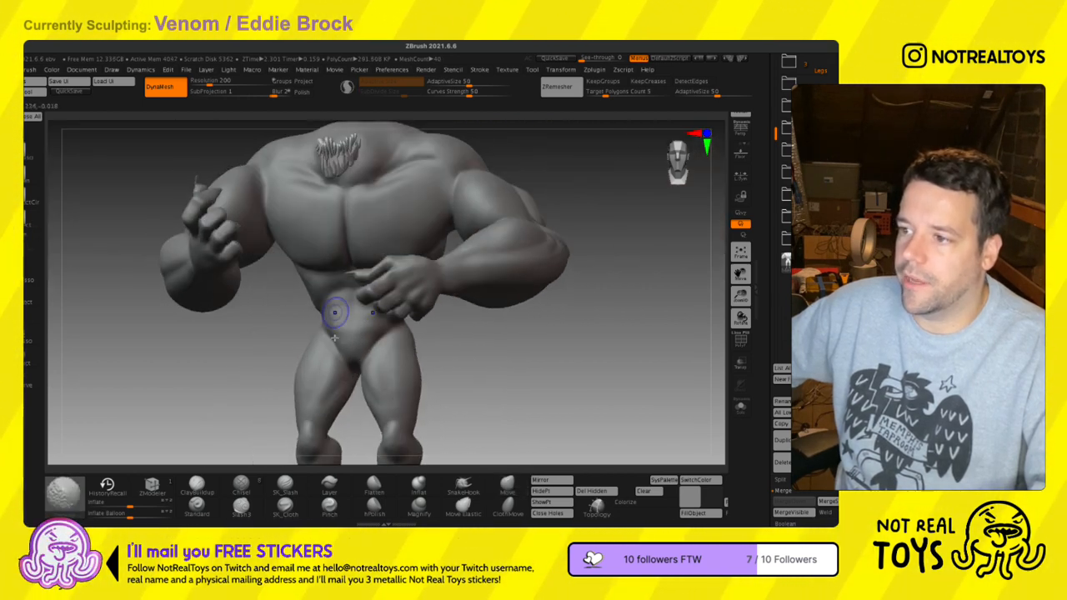
alt+right_drag(346, 337, 354, 388)
mouse_move(353, 388)
right_down()
mouse_move(403, 315)
mouse_move(435, 309)
mouse_move(474, 255)
mouse_move(495, 259)
mouse_move(471, 305)
right_up()
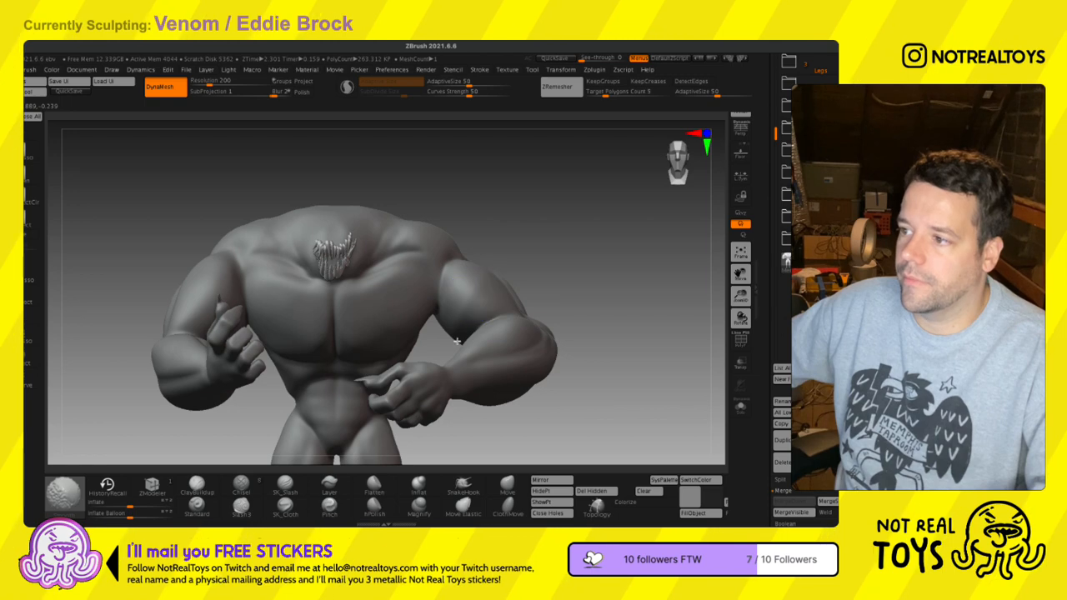
mouse_move(459, 347)
right_down()
mouse_move(480, 337)
mouse_move(492, 350)
mouse_move(475, 367)
mouse_move(463, 361)
mouse_move(469, 310)
mouse_move(401, 270)
mouse_move(420, 296)
mouse_move(392, 249)
right_up()
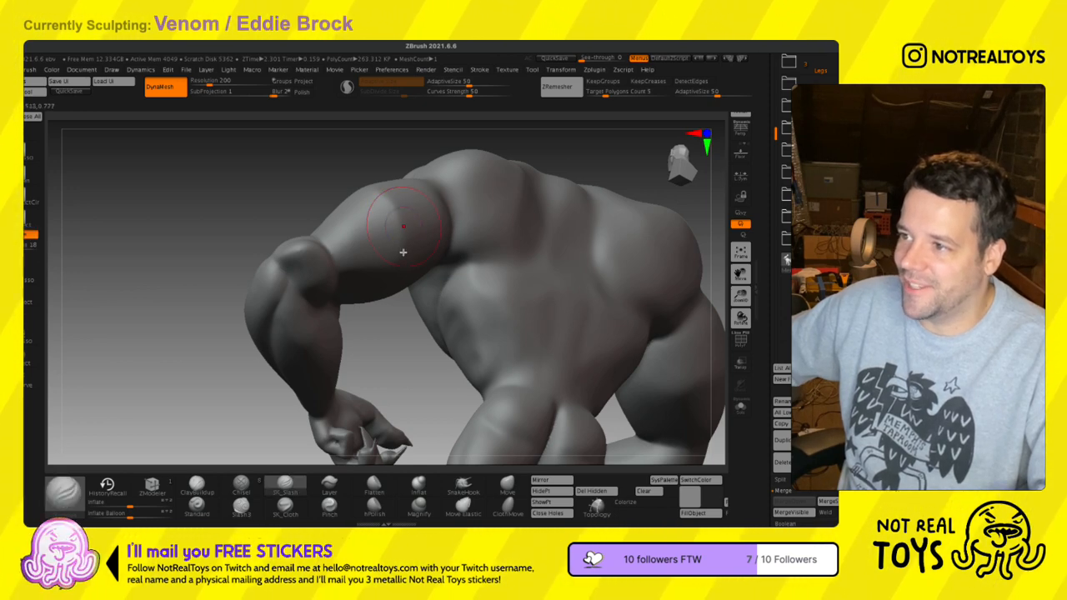
right_drag(403, 252, 400, 281)
right_drag(391, 240, 409, 332)
mouse_move(442, 363)
ctrl+right_down()
mouse_move(448, 429)
mouse_move(427, 400)
mouse_move(429, 251)
mouse_move(424, 276)
mouse_move(440, 273)
mouse_move(399, 277)
mouse_move(399, 305)
mouse_move(461, 283)
mouse_move(444, 279)
mouse_move(458, 251)
ctrl+right_up()
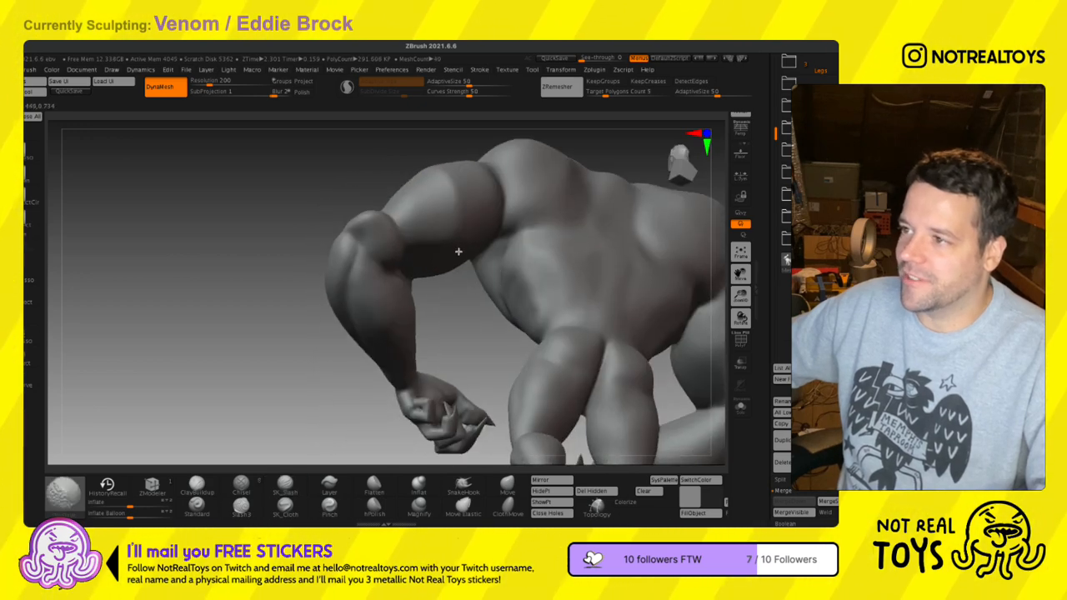
mouse_move(353, 258)
right_down()
mouse_move(369, 345)
mouse_move(316, 275)
mouse_move(394, 270)
right_up()
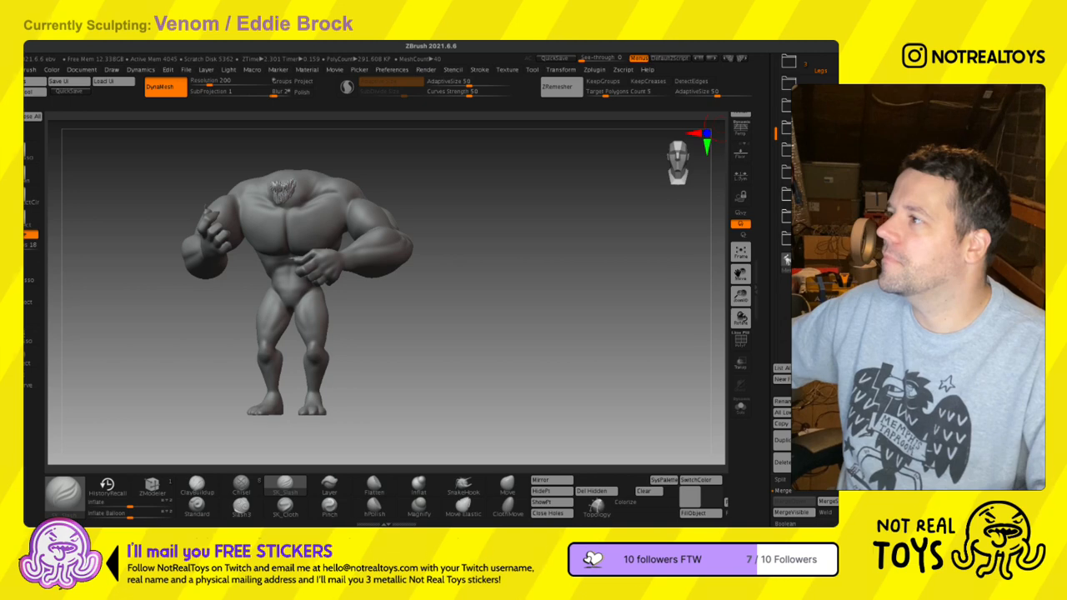
- Show the head and tongue on the body again and save the project
click(824, 129)
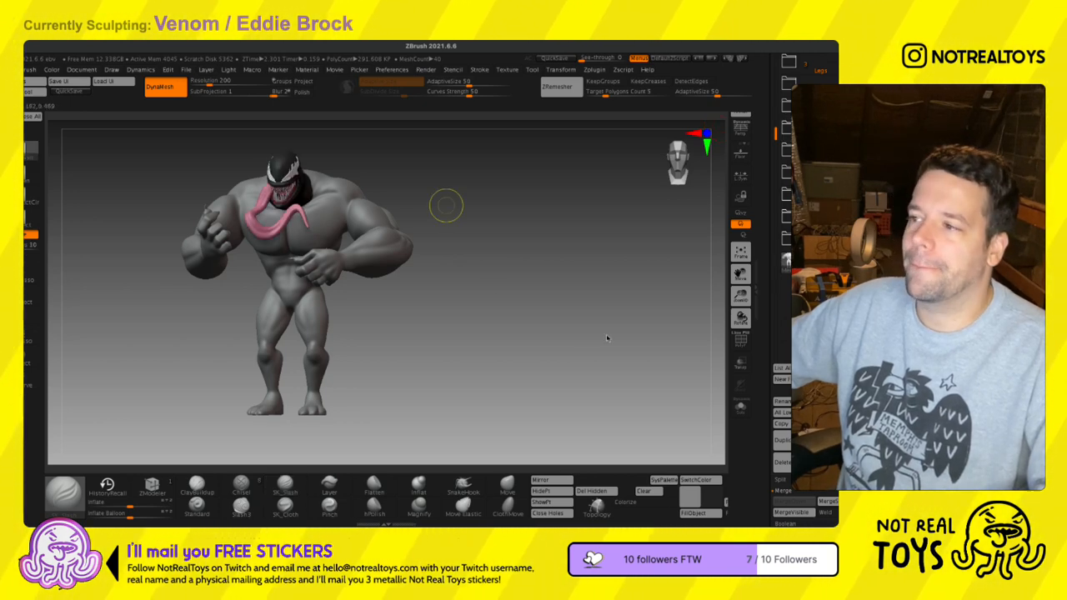
key(ctrl+s)
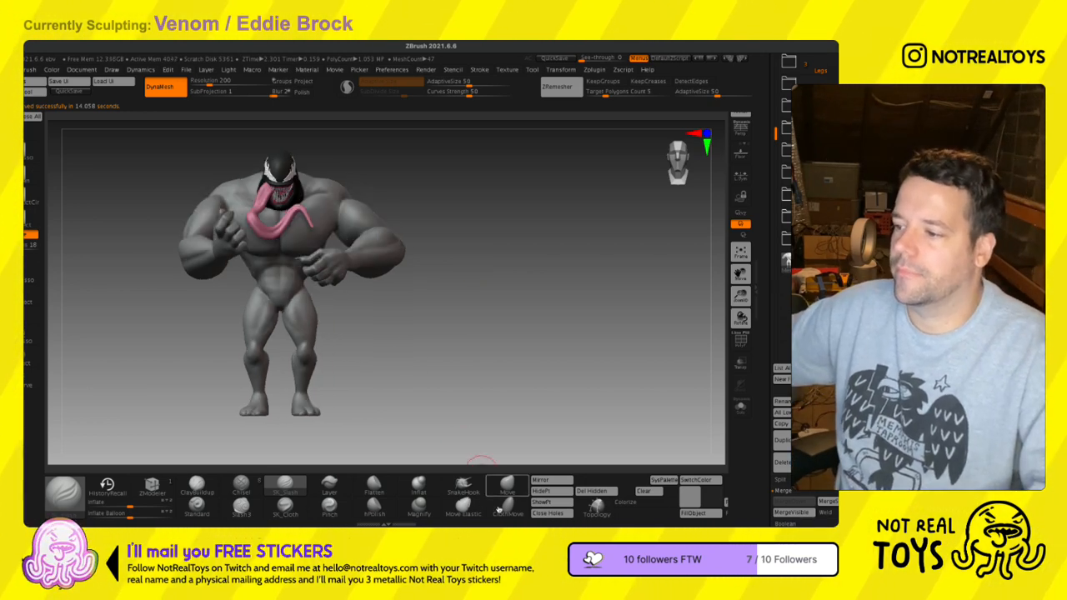
- Carve muscle definition on the underside of the bent arm with a resized SK_Slash brush
scroll(293, 348, up, 5)
alt+right_drag(293, 348, 288, 366)
mouse_move(440, 291)
right_down()
mouse_move(431, 317)
mouse_move(456, 295)
right_up()
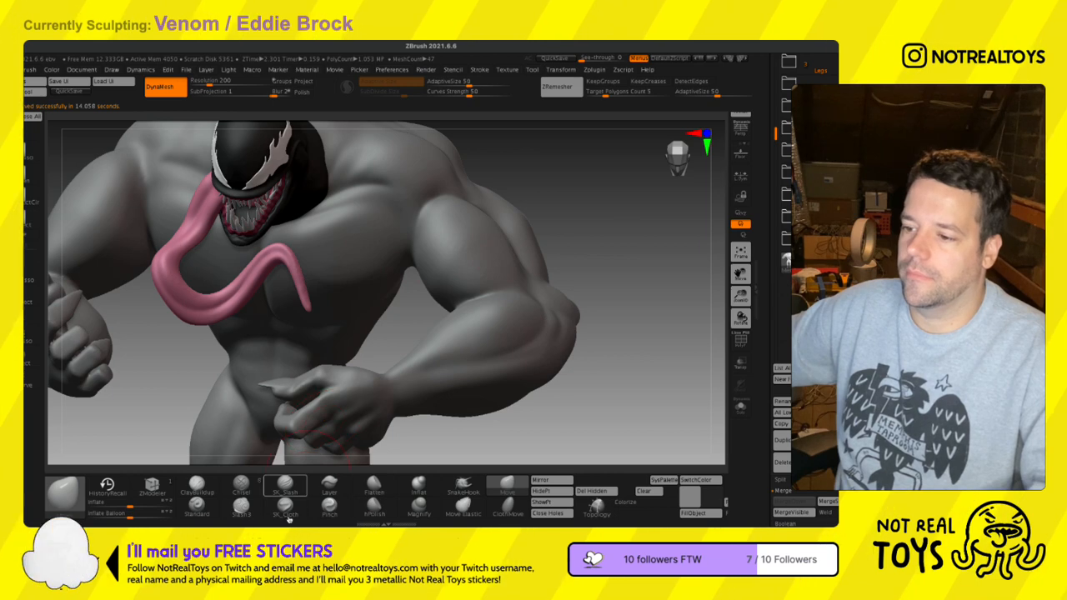
click(288, 492)
right_drag(519, 335, 510, 250)
key(s)
right_drag(441, 238, 436, 379)
key(s)
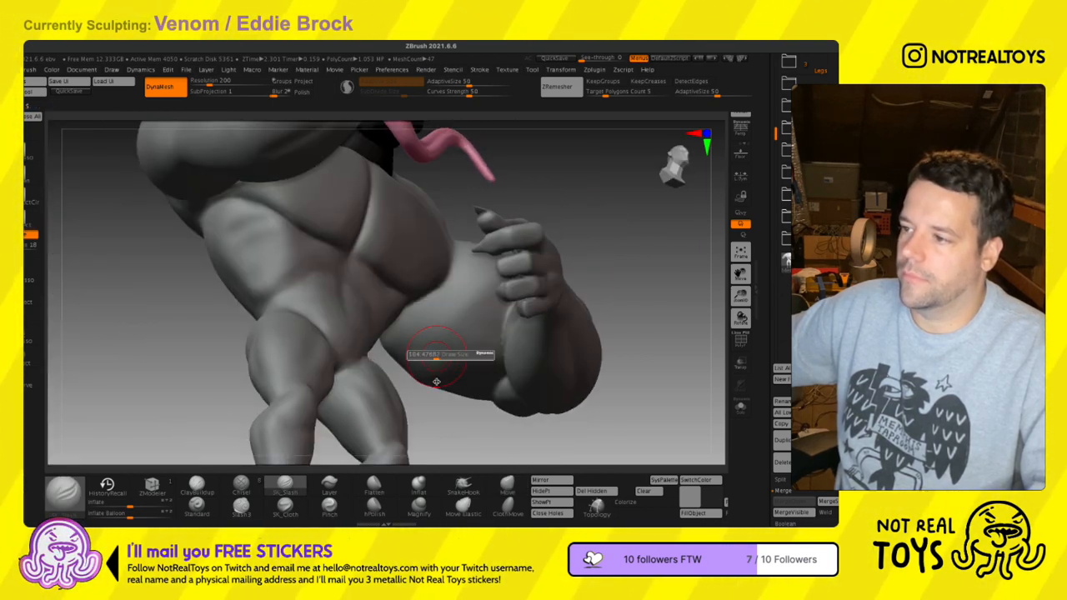
mouse_move(428, 333)
mouse_down()
mouse_move(511, 388)
mouse_move(413, 336)
mouse_move(468, 366)
mouse_up()
- Refine the crease between the upper arm and elbow from behind, then smooth the elbow and forearm
right_drag(460, 344, 463, 391)
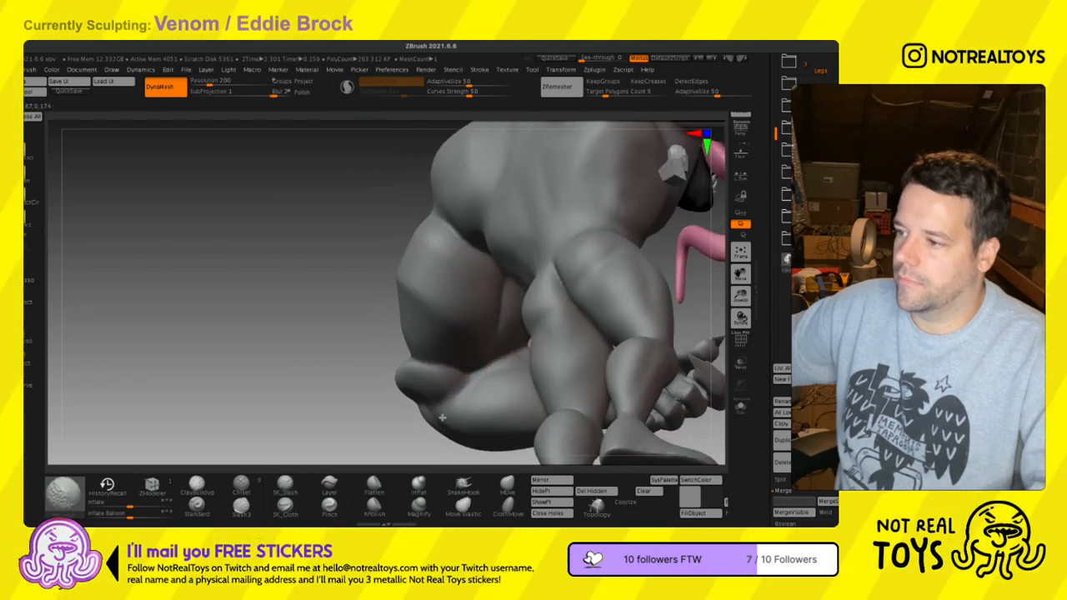
drag(467, 377, 414, 367)
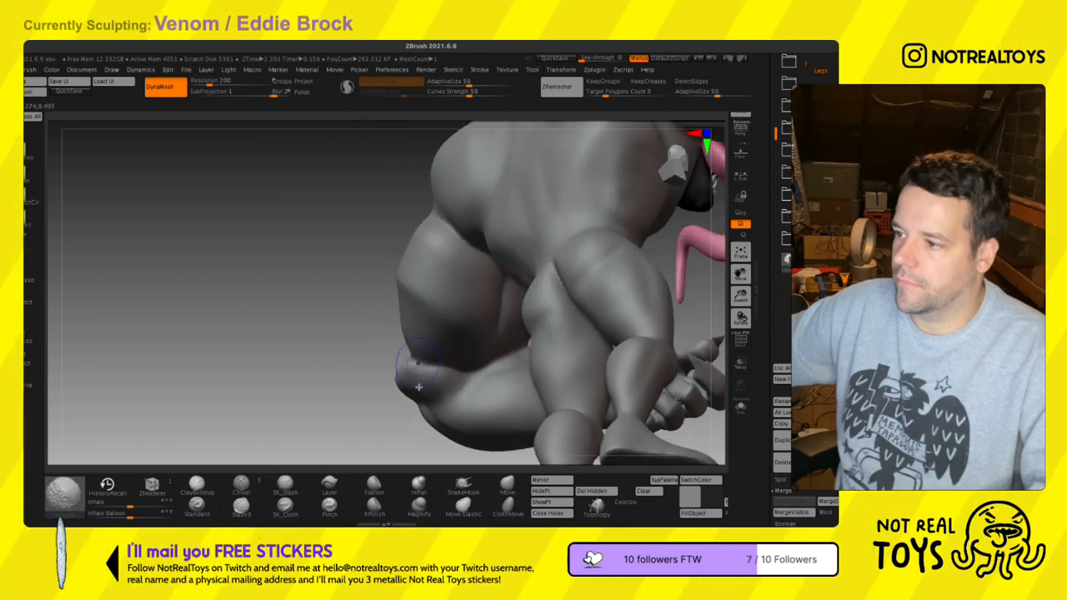
mouse_move(457, 400)
shift+mouse_down()
mouse_move(469, 387)
mouse_move(443, 425)
shift+mouse_up()
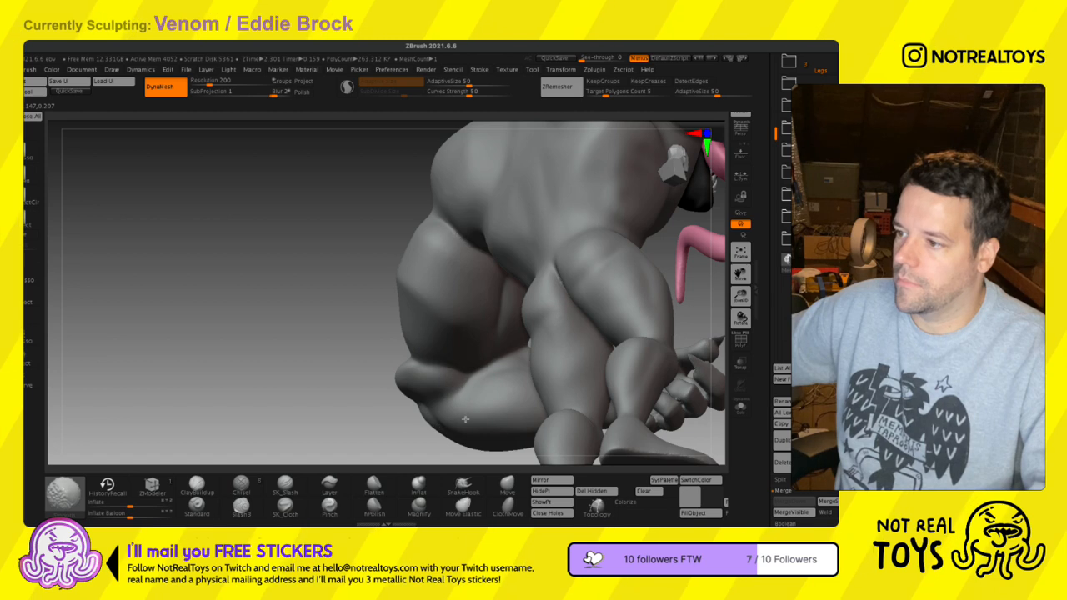
shift+drag(459, 363, 451, 343)
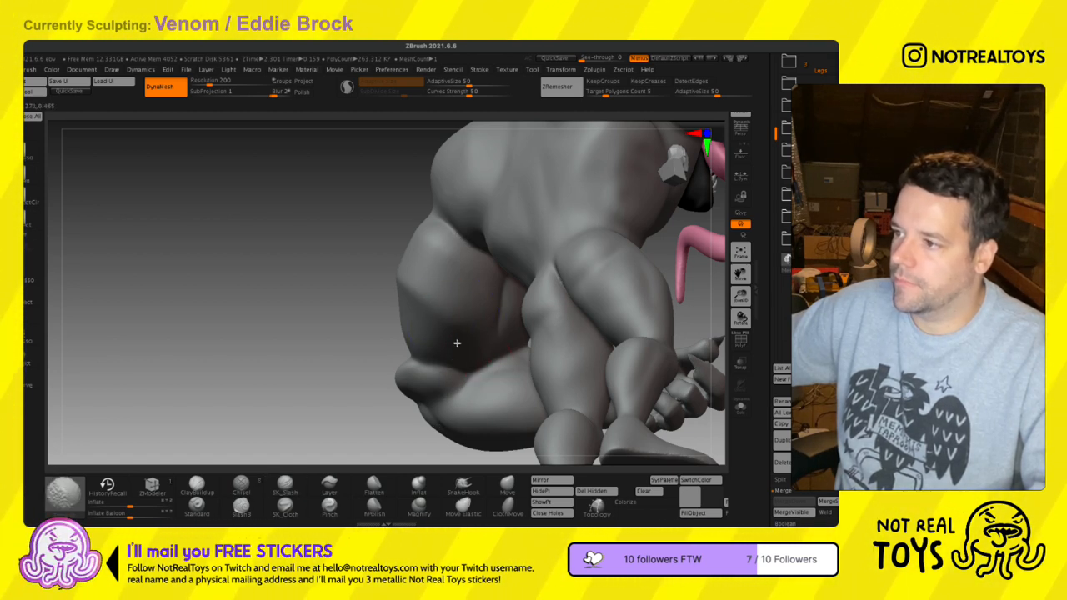
- Enable Sculptris Pro, rework and smooth the back of the upper arm, then disable Sculptris Pro
right_drag(451, 336, 477, 387)
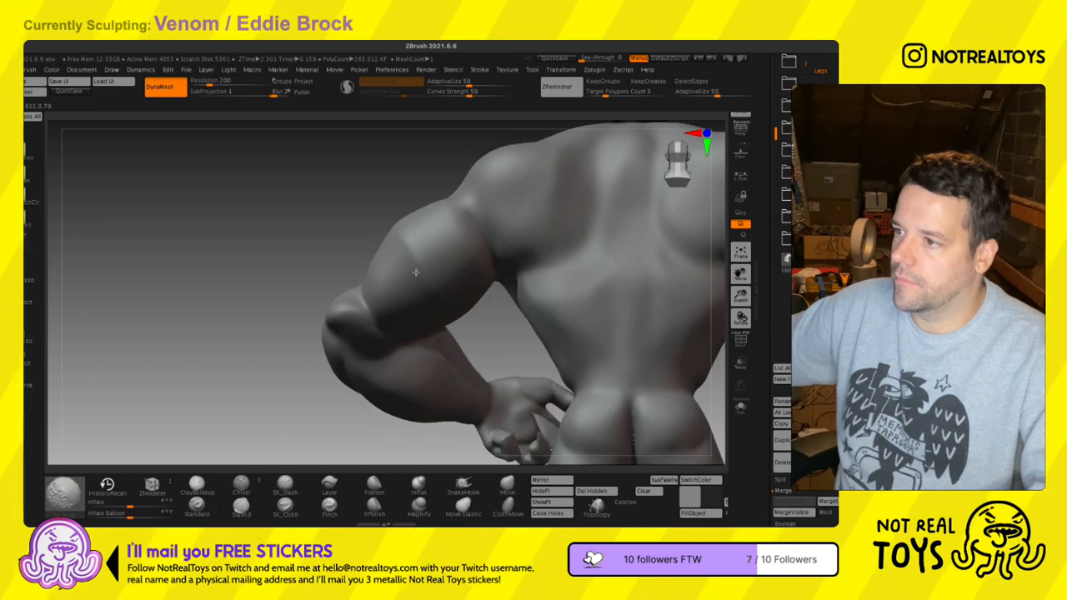
click(348, 88)
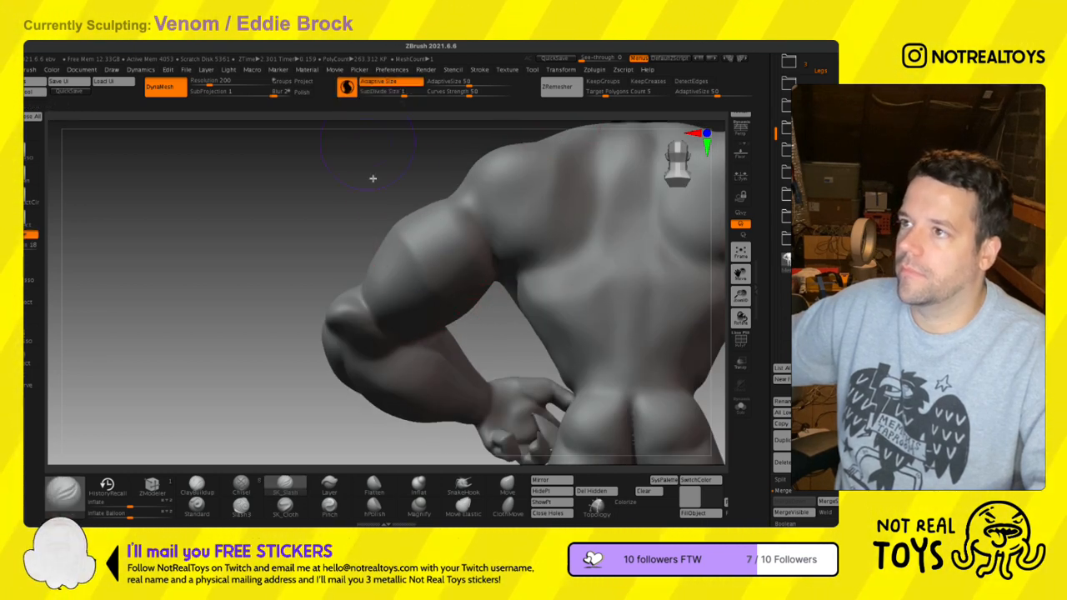
shift+right_drag(395, 248, 431, 298)
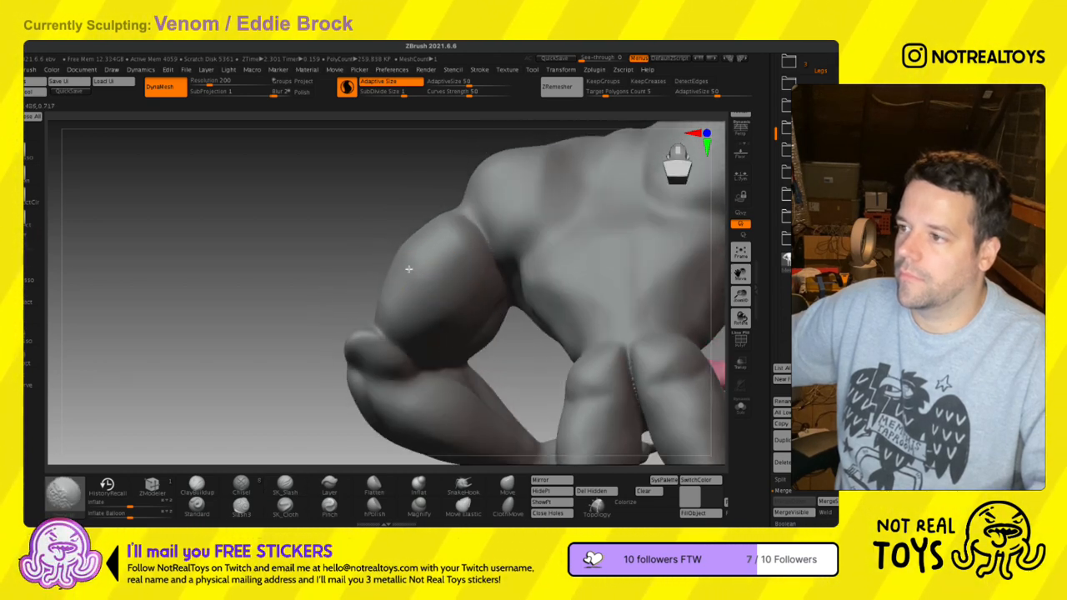
mouse_move(446, 347)
right_down()
mouse_move(405, 264)
mouse_move(414, 278)
mouse_move(322, 209)
right_up()
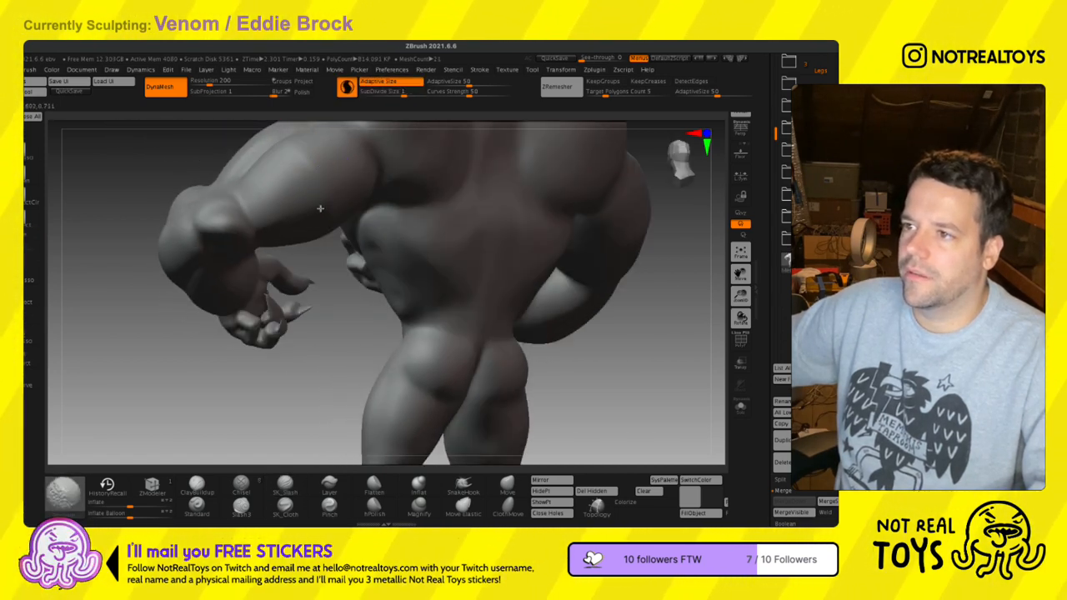
right_drag(336, 250, 288, 203)
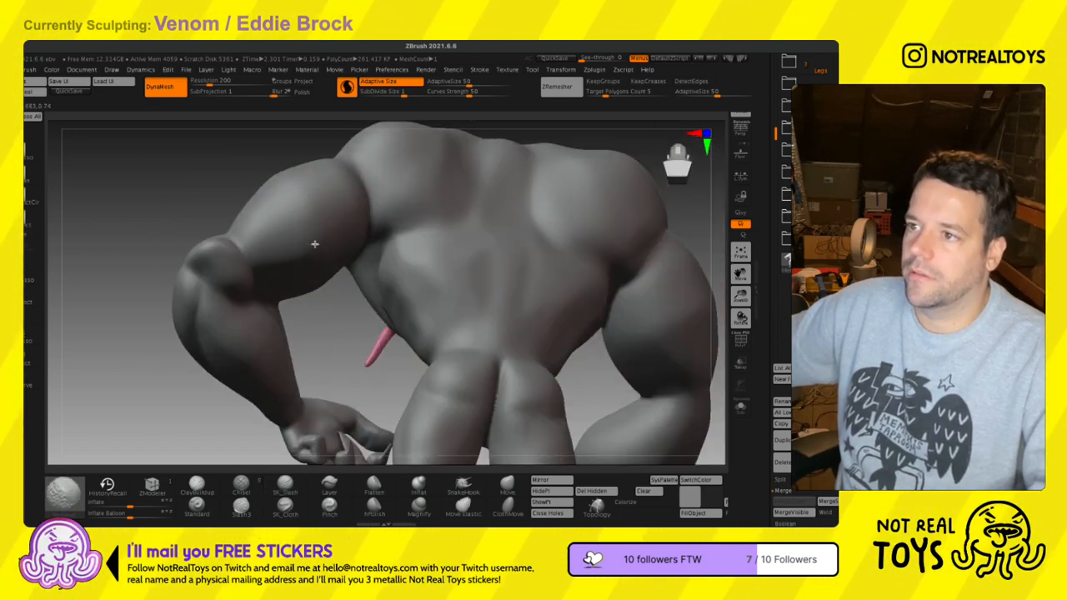
key(3)
click(347, 87)
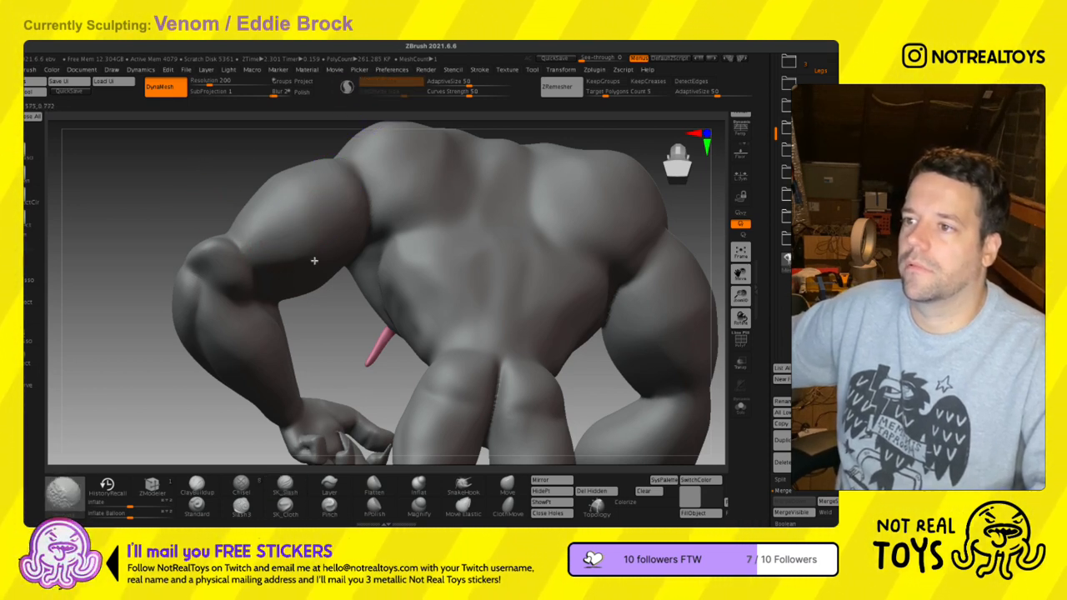
- Carve the shoulder blade edges and spine area of the back with SK_Slash and smooth the strokes
mouse_move(338, 236)
right_down()
mouse_move(324, 317)
mouse_move(424, 285)
mouse_move(422, 310)
right_up()
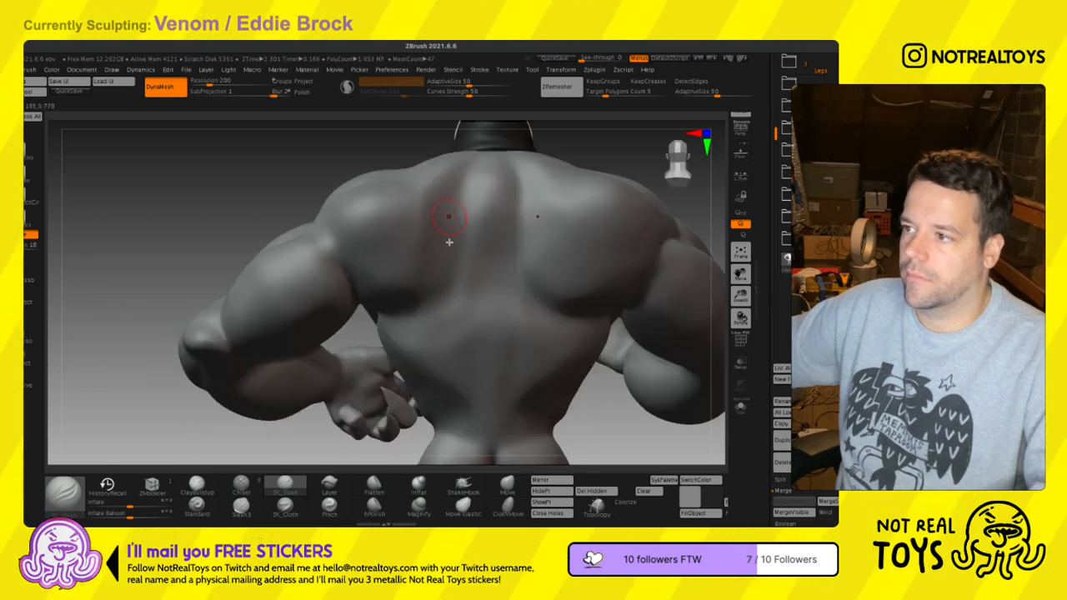
mouse_move(451, 234)
mouse_down()
mouse_move(448, 293)
mouse_move(386, 367)
mouse_move(408, 367)
mouse_up()
alt+right_drag(526, 337, 477, 336)
drag(470, 200, 477, 311)
key(shift)
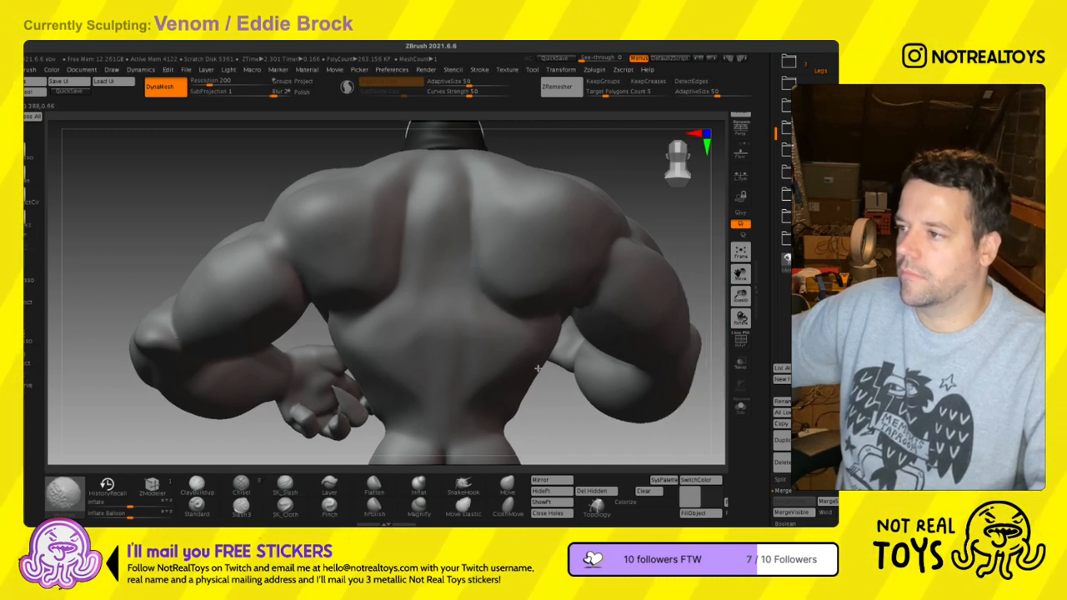
- Switch the body's grey colour to black to match the head
ctrl+right_drag(529, 345, 495, 238)
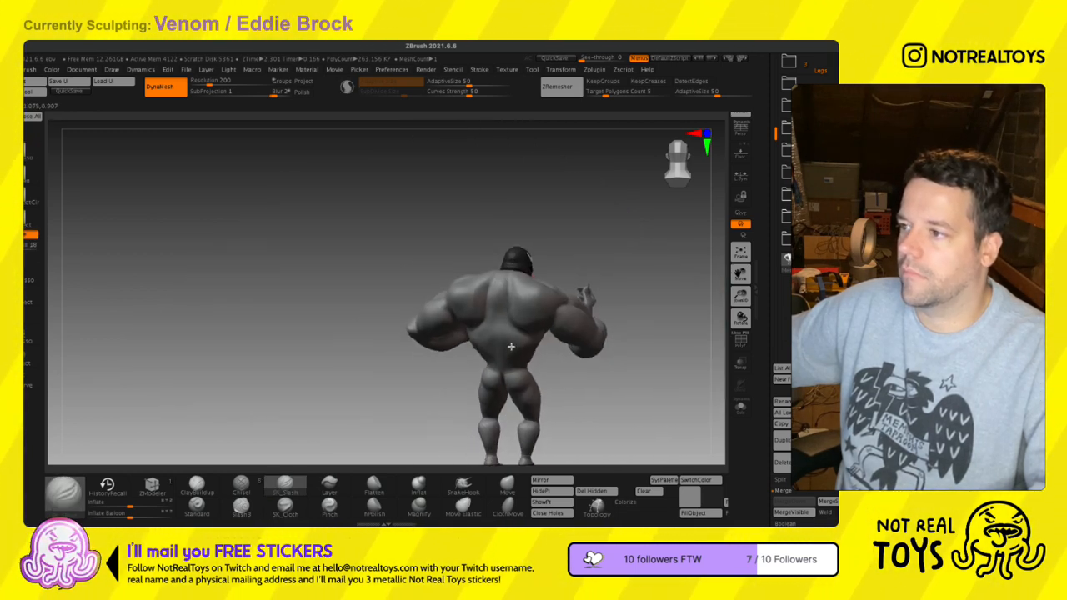
ctrl+right_drag(512, 347, 507, 290)
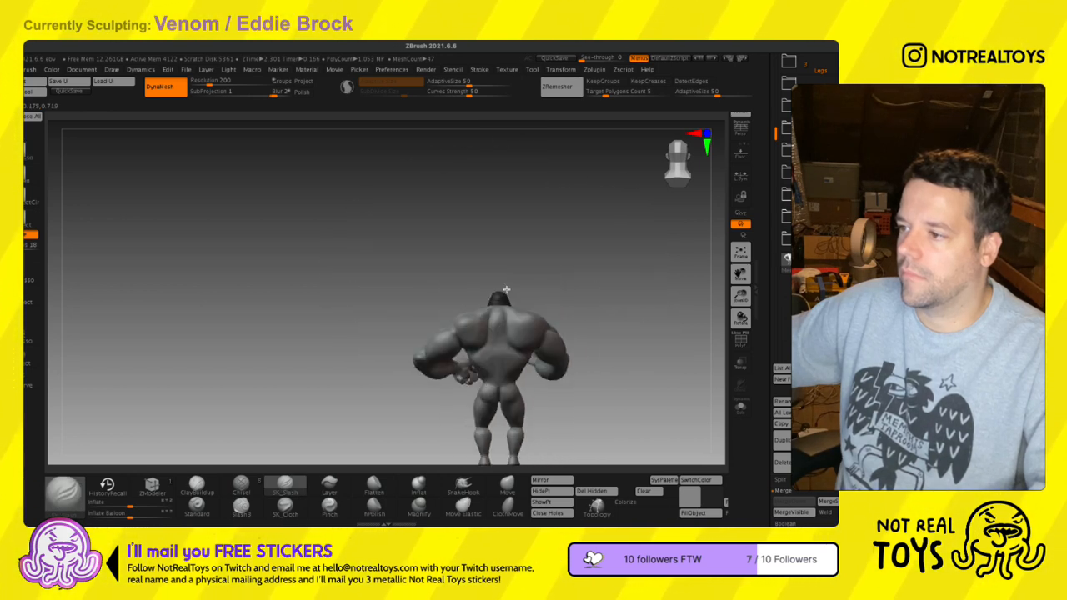
key(shift)
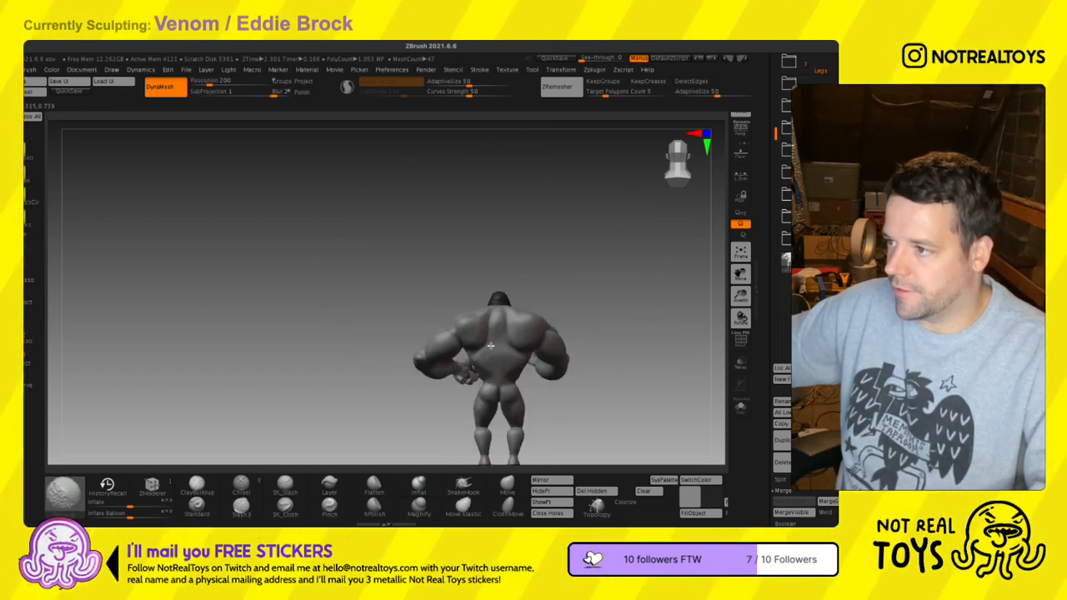
mouse_move(493, 355)
right_down()
mouse_move(423, 373)
mouse_move(440, 303)
mouse_move(458, 307)
right_up()
mouse_move(458, 307)
right_down()
mouse_move(447, 309)
mouse_move(480, 295)
mouse_move(544, 330)
mouse_move(534, 332)
right_up()
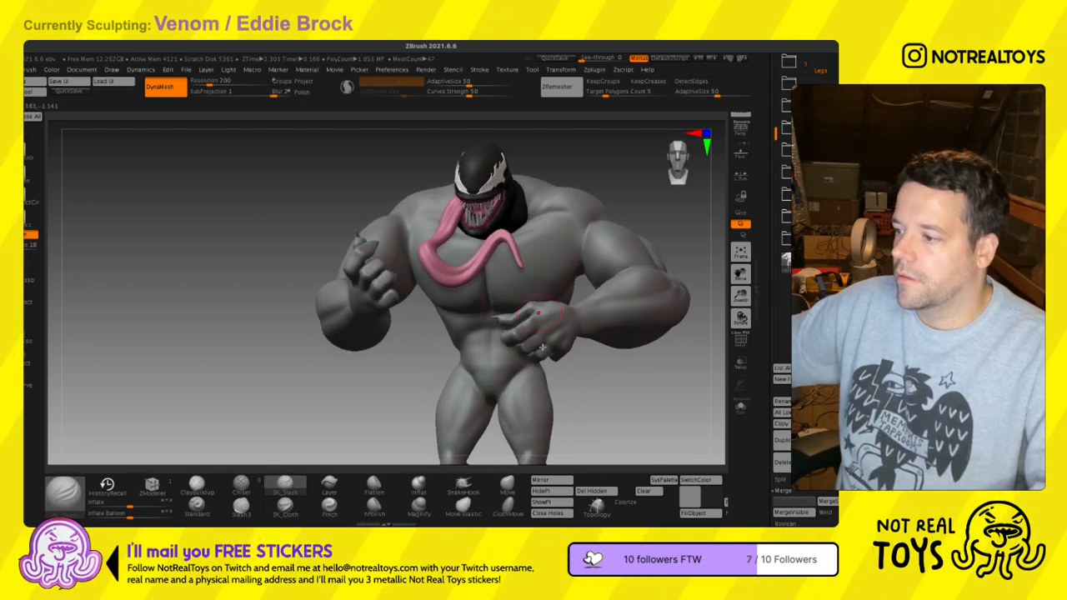
click(701, 481)
mouse_move(577, 410)
alt+right_down()
mouse_move(466, 316)
mouse_move(454, 281)
mouse_move(424, 353)
alt+right_up()
mouse_move(400, 277)
ctrl+right_down()
mouse_move(434, 321)
mouse_move(422, 303)
ctrl+right_up()
key(s)
drag(429, 277, 411, 272)
right_drag(459, 294, 341, 313)
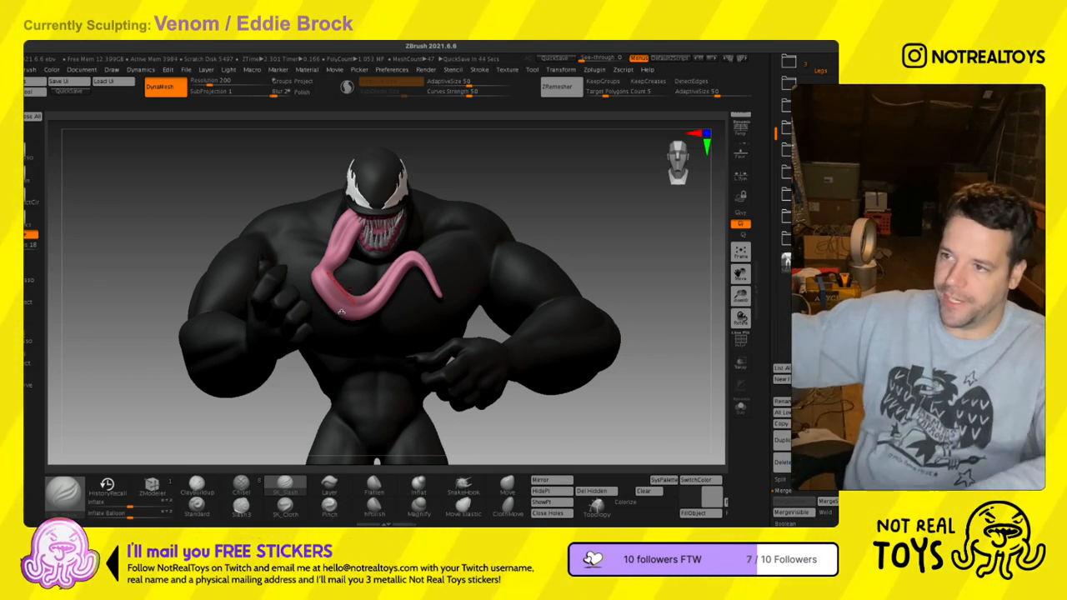
- Cut the lower side edges of the abdominals above the hips with a resized SK_Slash brush and smooth them
right_drag(401, 305, 399, 271)
alt+right_drag(381, 369, 375, 296)
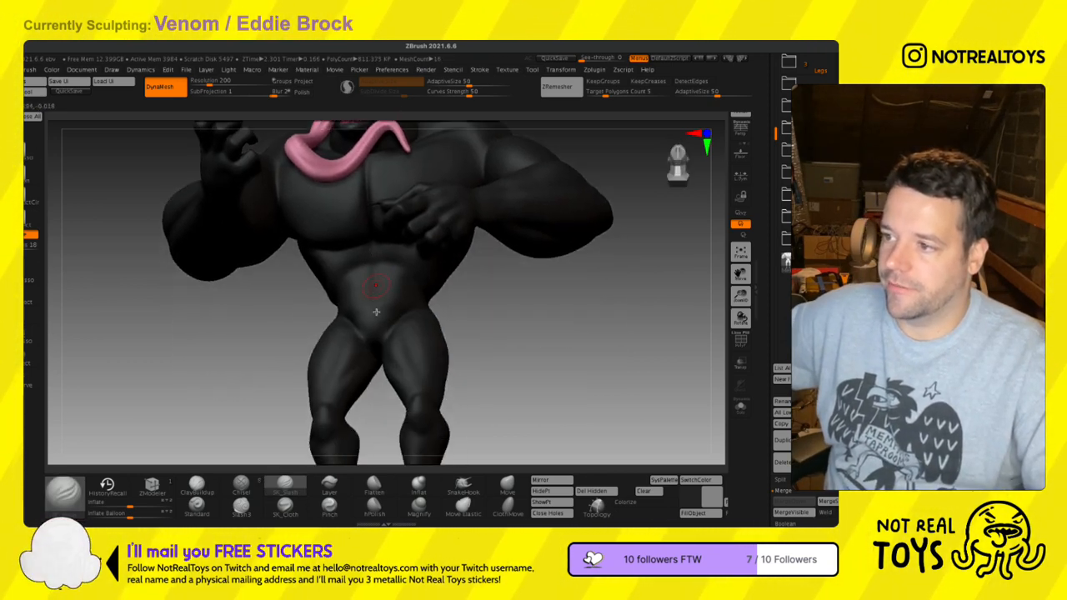
key(ctrl)
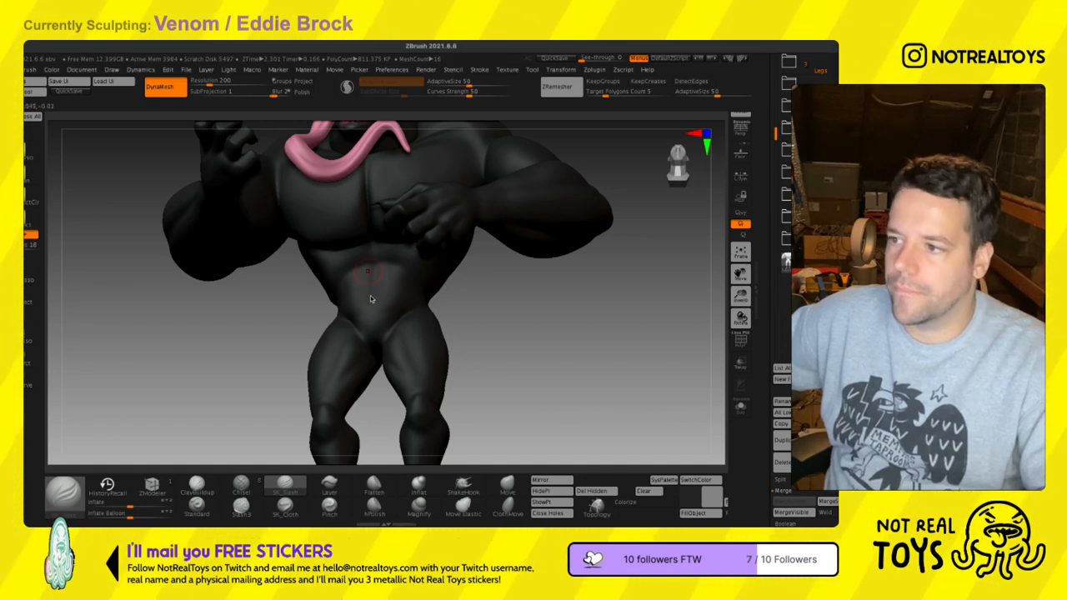
right_drag(394, 288, 371, 313)
ctrl+right_drag(365, 367, 369, 410)
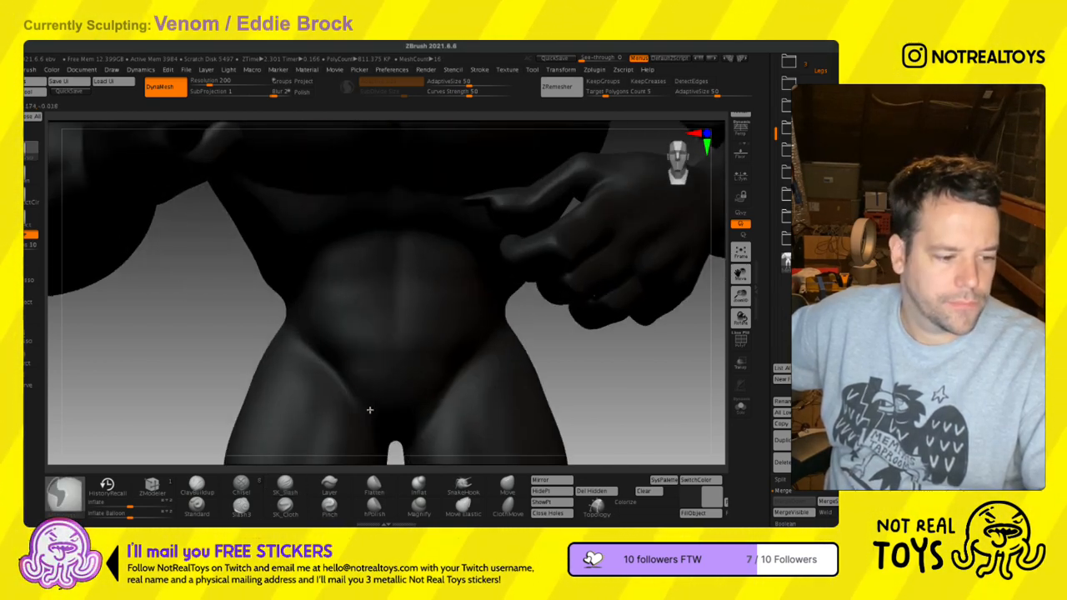
right_drag(385, 338, 358, 324)
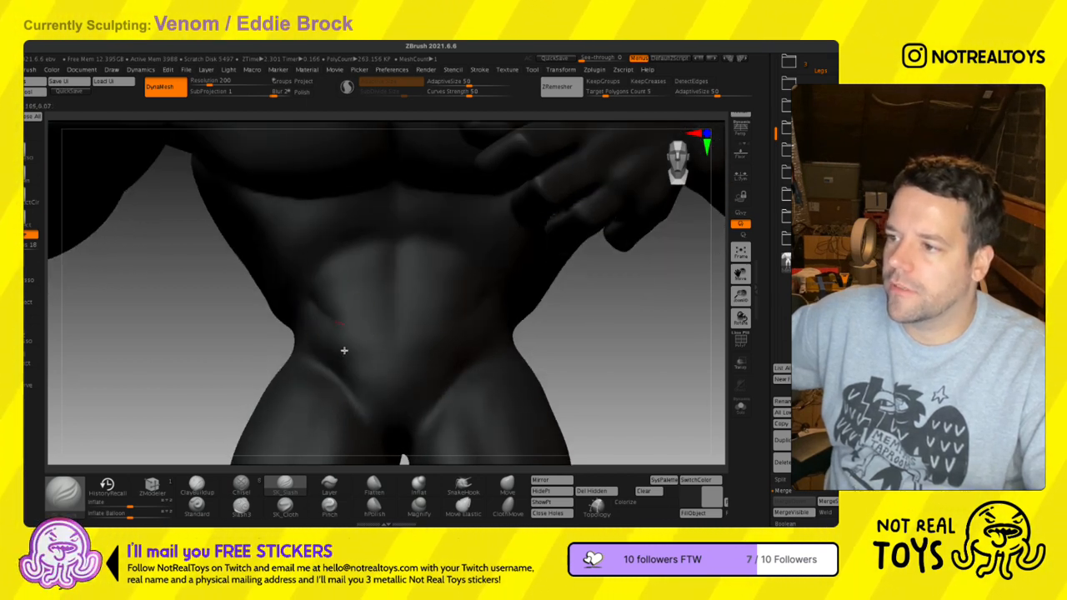
right_drag(325, 344, 310, 309)
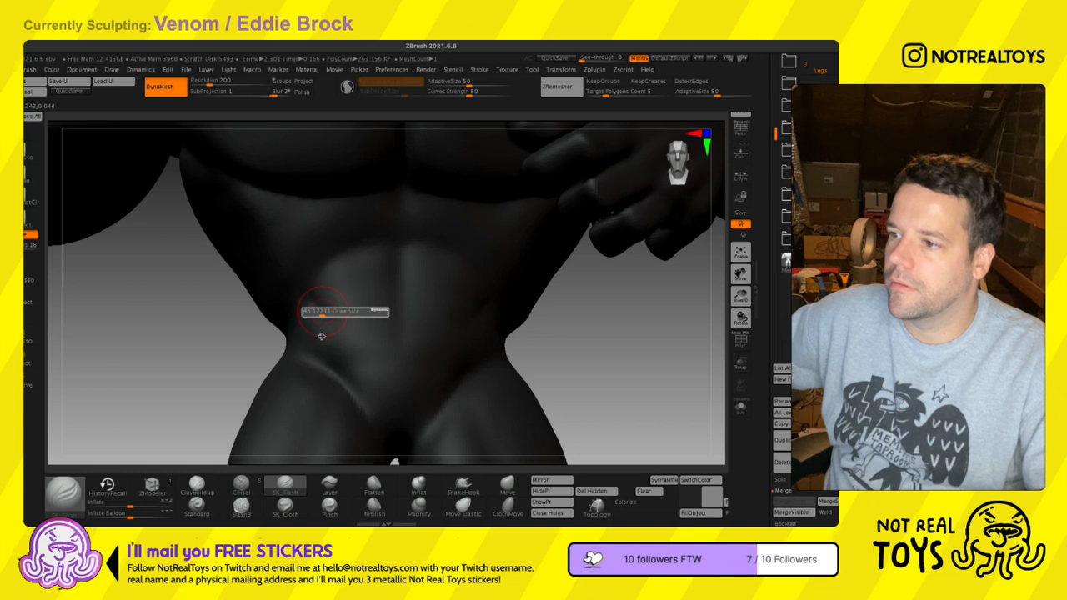
shift+drag(347, 352, 323, 369)
key(s)
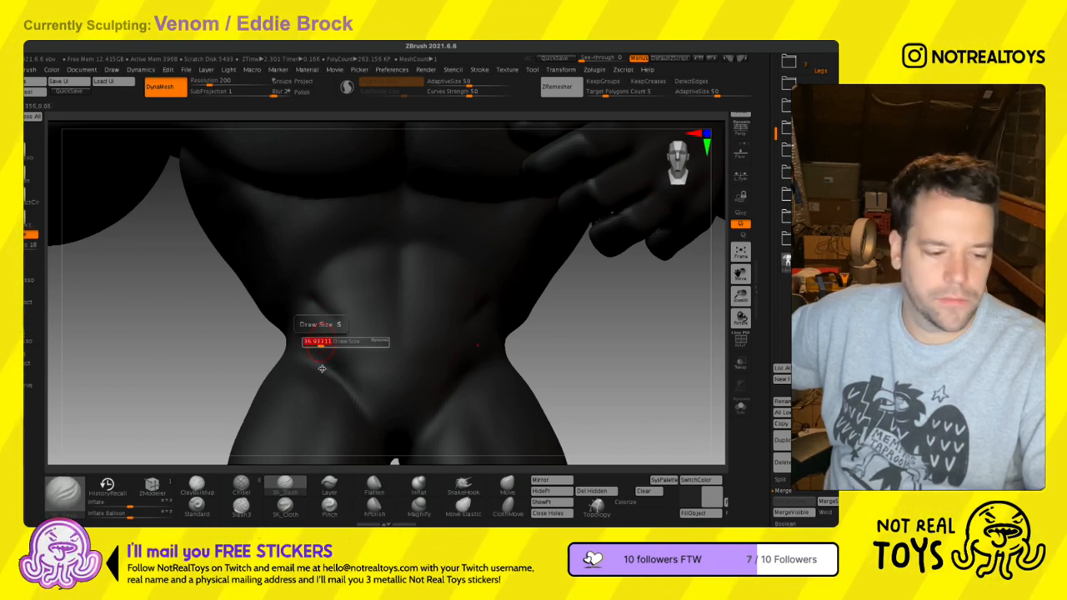
mouse_move(319, 375)
right_down()
mouse_move(331, 375)
mouse_move(324, 369)
right_up()
- Build up the oblique muscles above the hips with the Standard brush
click(198, 504)
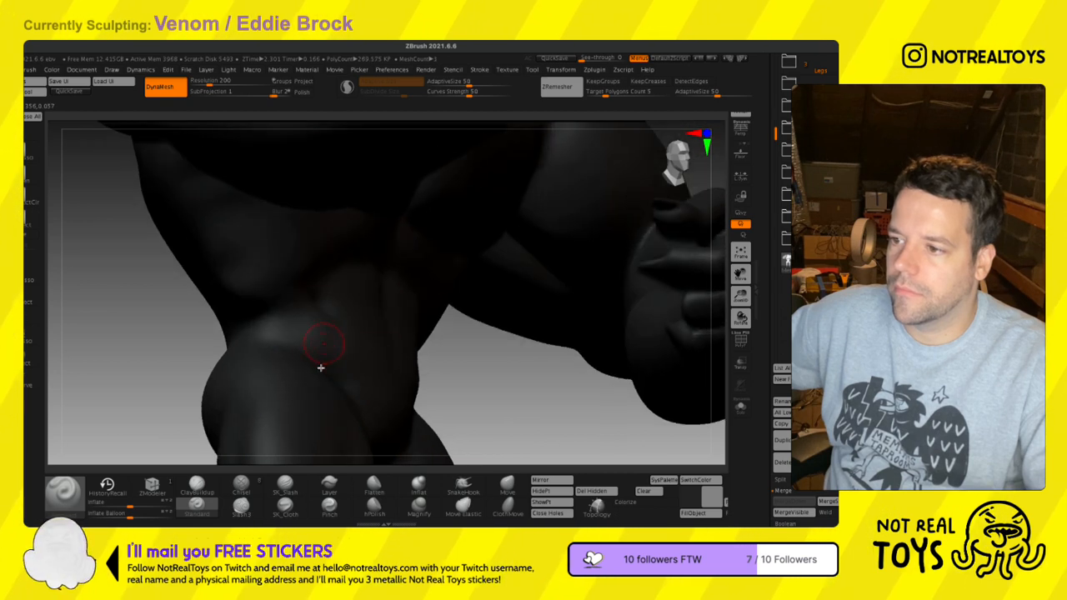
key(s)
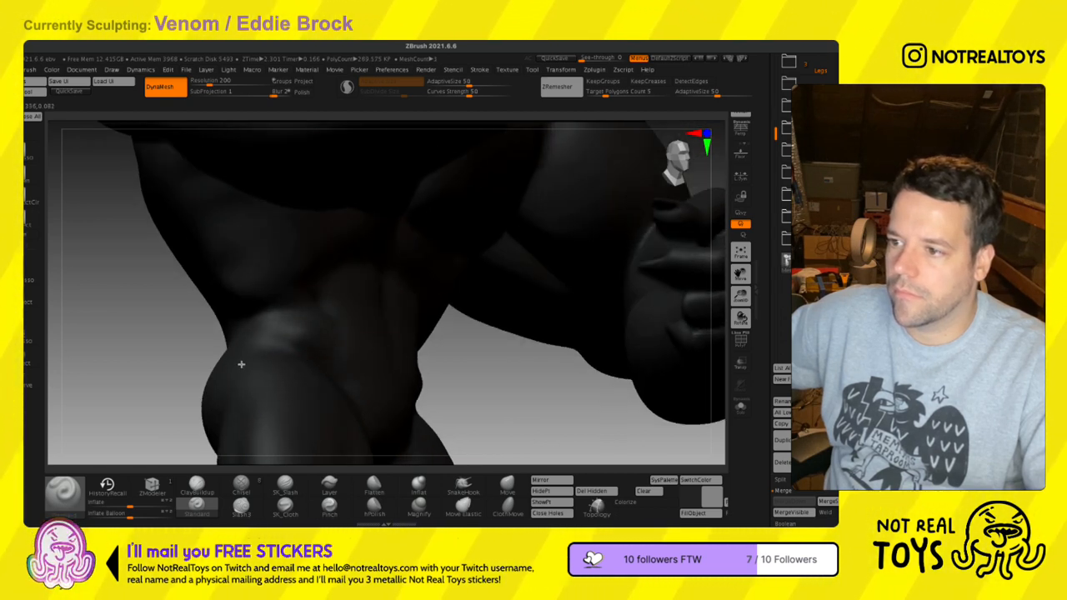
right_drag(306, 364, 281, 350)
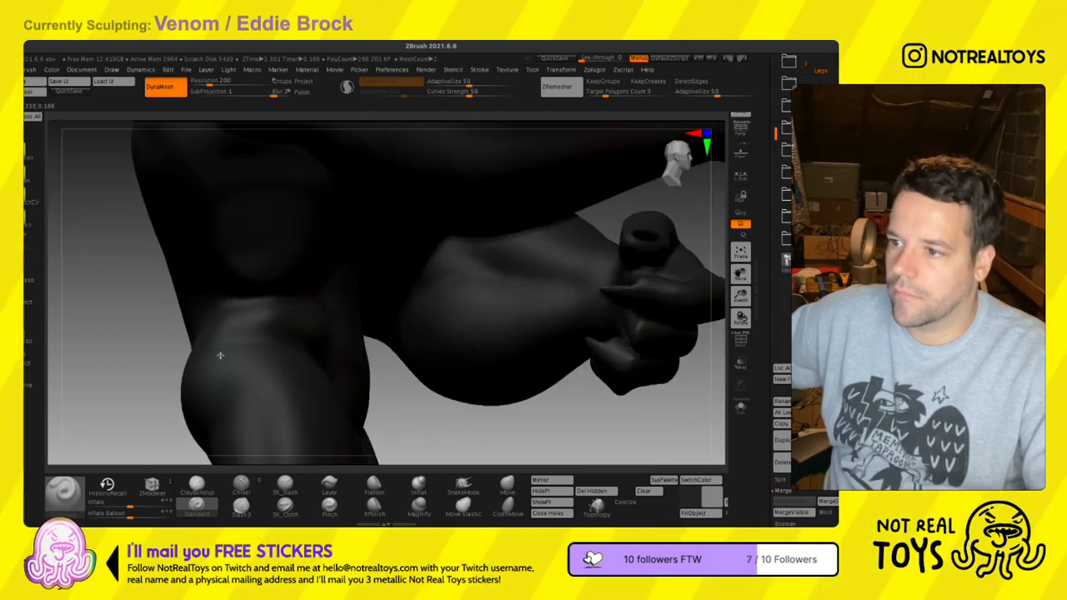
right_drag(267, 354, 306, 351)
- Carve the horizontal divisions between the abdominal rows with the Standard brush in subtract mode
right_drag(230, 350, 398, 312)
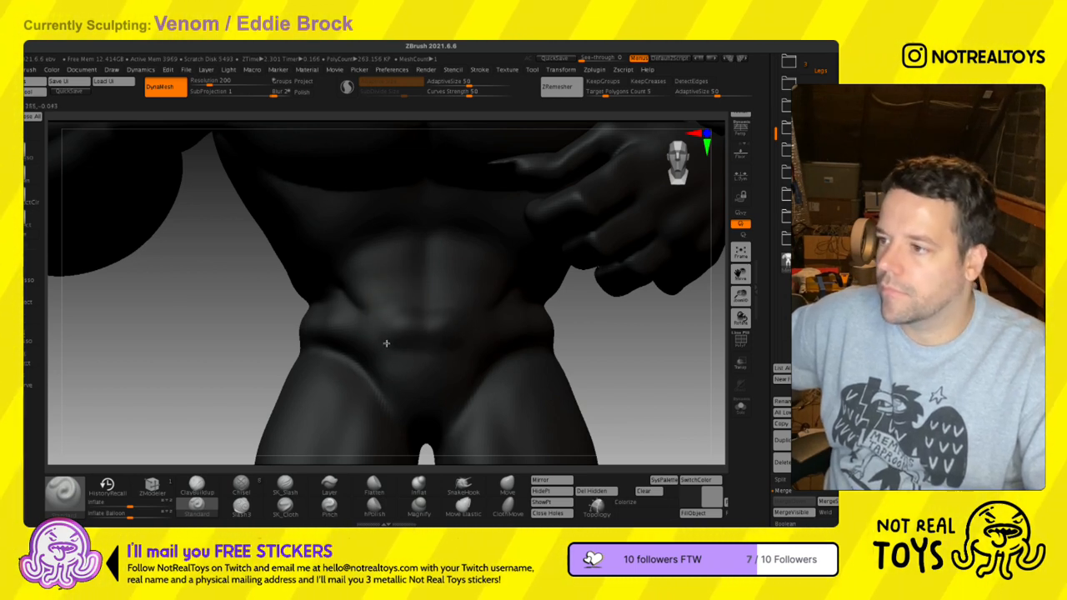
mouse_move(371, 317)
alt+mouse_down()
mouse_move(410, 315)
mouse_move(399, 315)
alt+mouse_up()
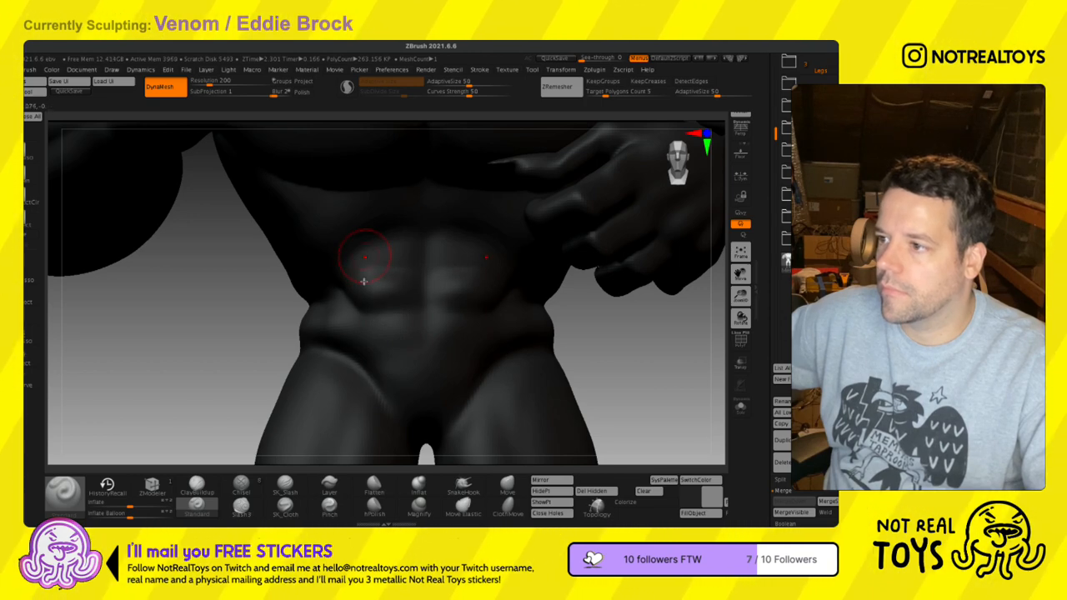
mouse_move(437, 296)
ctrl+right_down()
mouse_move(430, 277)
mouse_move(446, 296)
mouse_move(429, 309)
mouse_move(537, 312)
mouse_move(434, 316)
ctrl+right_up()
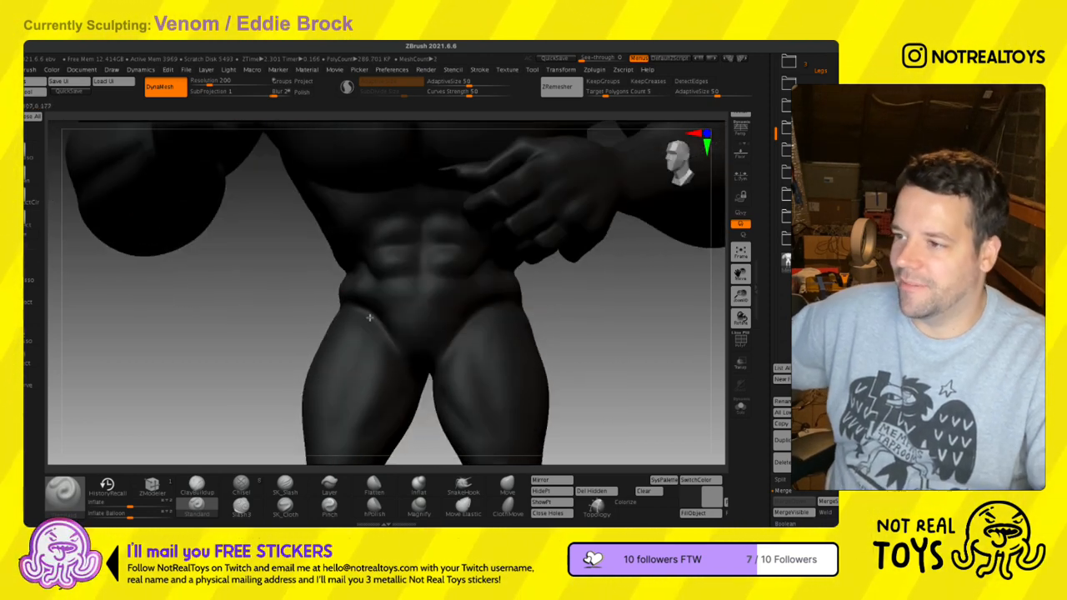
- Sculpt the muscles along the side of the torso with a resized Standard brush and smooth them
right_drag(359, 322, 293, 318)
mouse_move(412, 322)
ctrl+right_down()
mouse_move(434, 262)
mouse_move(436, 386)
mouse_move(409, 310)
mouse_move(345, 303)
mouse_move(334, 278)
mouse_move(310, 297)
mouse_move(314, 277)
mouse_move(346, 275)
mouse_move(364, 238)
mouse_move(337, 250)
mouse_move(319, 240)
ctrl+right_up()
key(s)
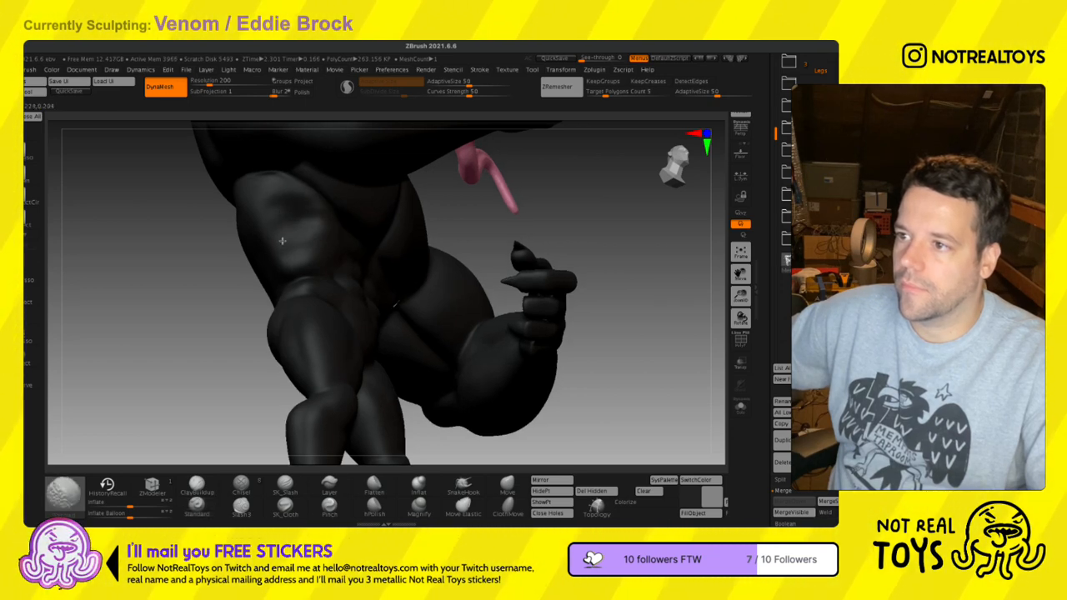
right_drag(308, 237, 267, 254)
mouse_move(362, 281)
ctrl+right_down()
mouse_move(364, 237)
mouse_move(439, 217)
mouse_move(459, 228)
mouse_move(397, 221)
mouse_move(374, 257)
ctrl+right_up()
mouse_move(350, 215)
right_down()
mouse_move(333, 205)
mouse_move(354, 226)
right_up()
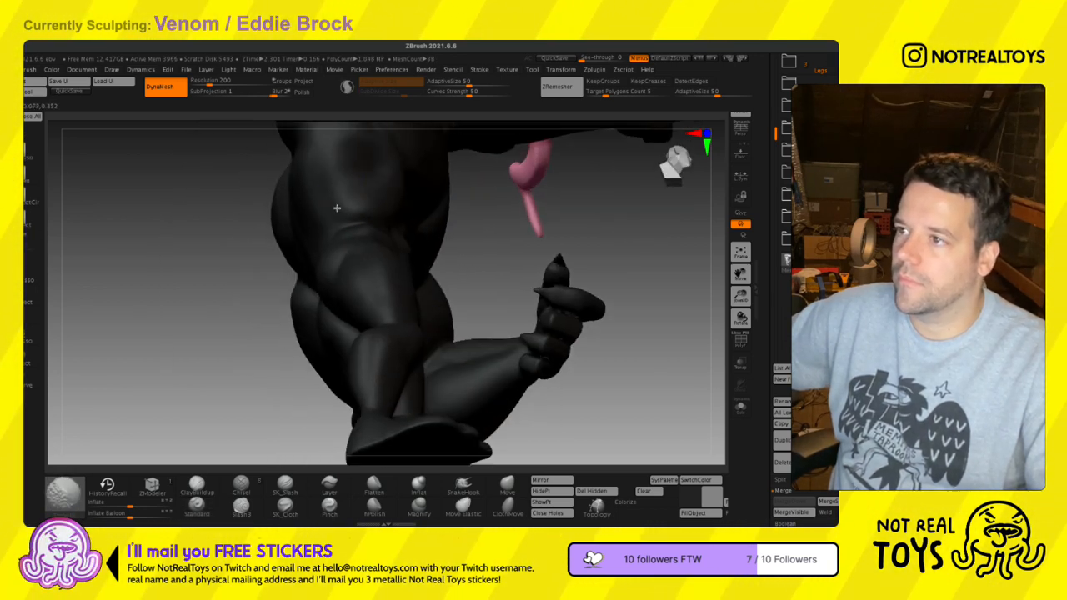
right_drag(389, 198, 350, 330)
alt+right_drag(293, 240, 323, 315)
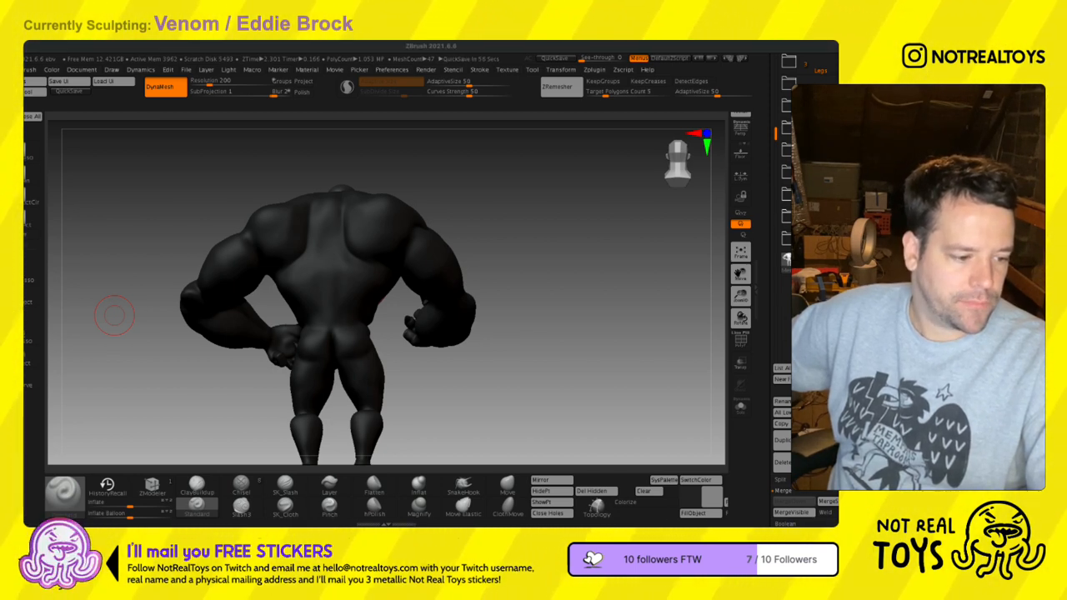
drag(266, 236, 492, 228)
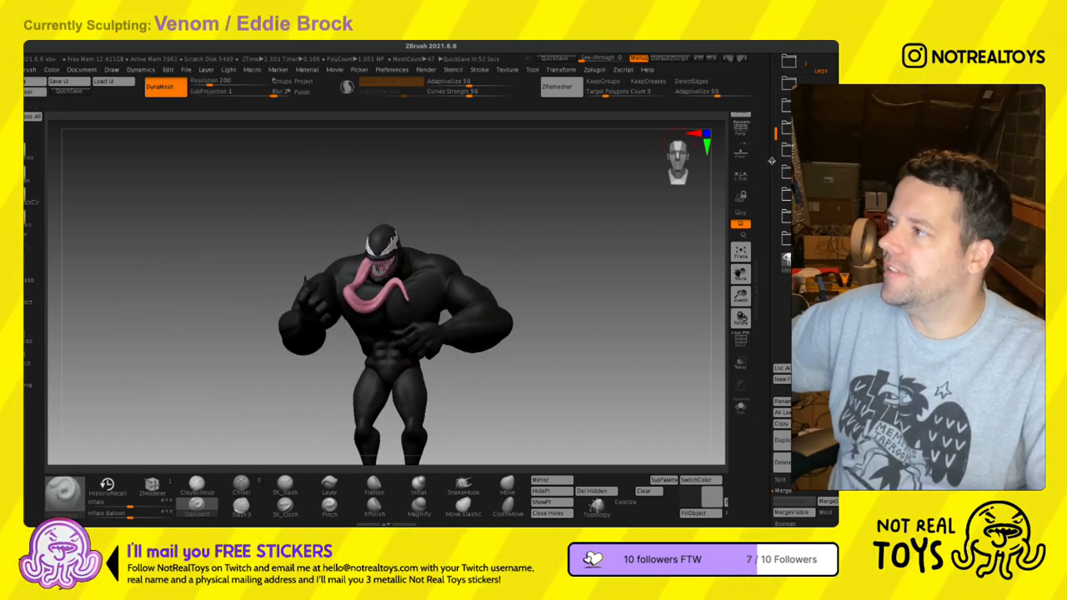
- Fit the whole figure in view and save the project
drag(567, 278, 555, 252)
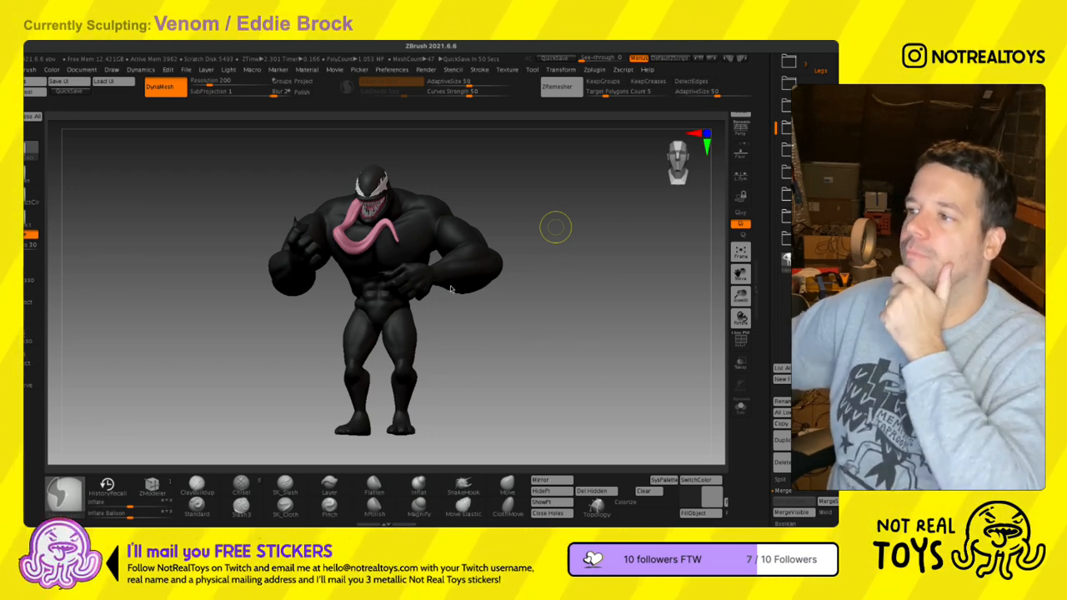
key(ctrl+s)
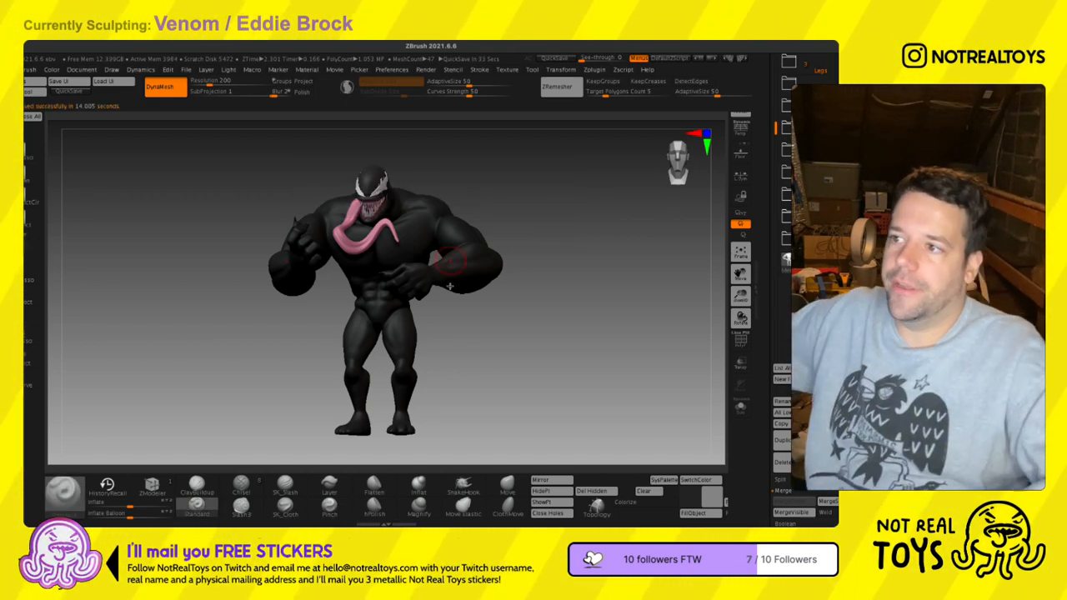
right_drag(450, 286, 406, 280)
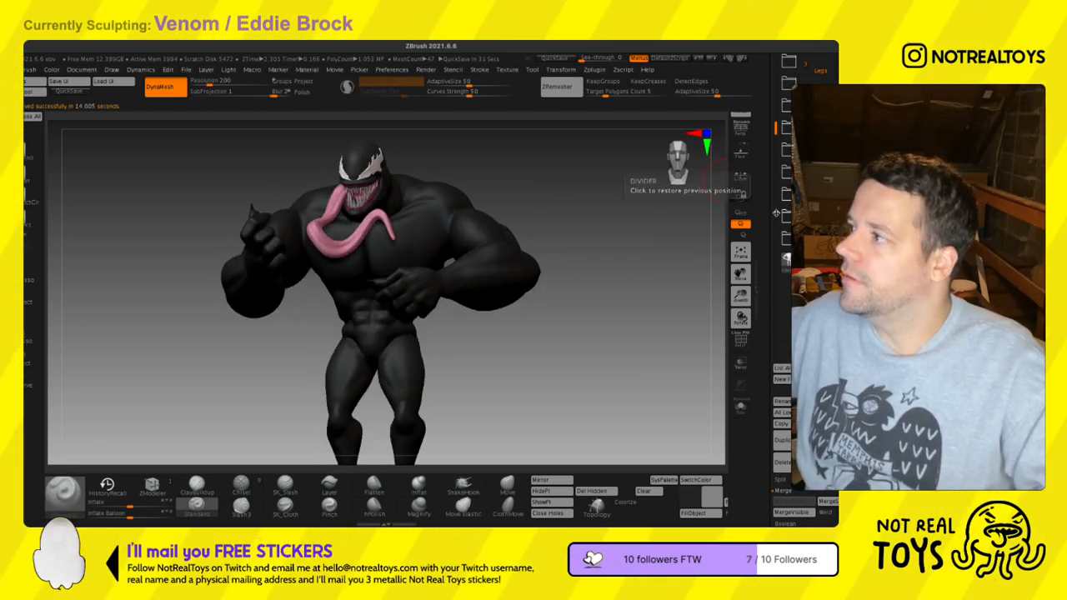
- Swap Venom's head for Eddie's head and show the spatula and frying pan to view that version of the figure
click(826, 127)
click(826, 106)
click(825, 84)
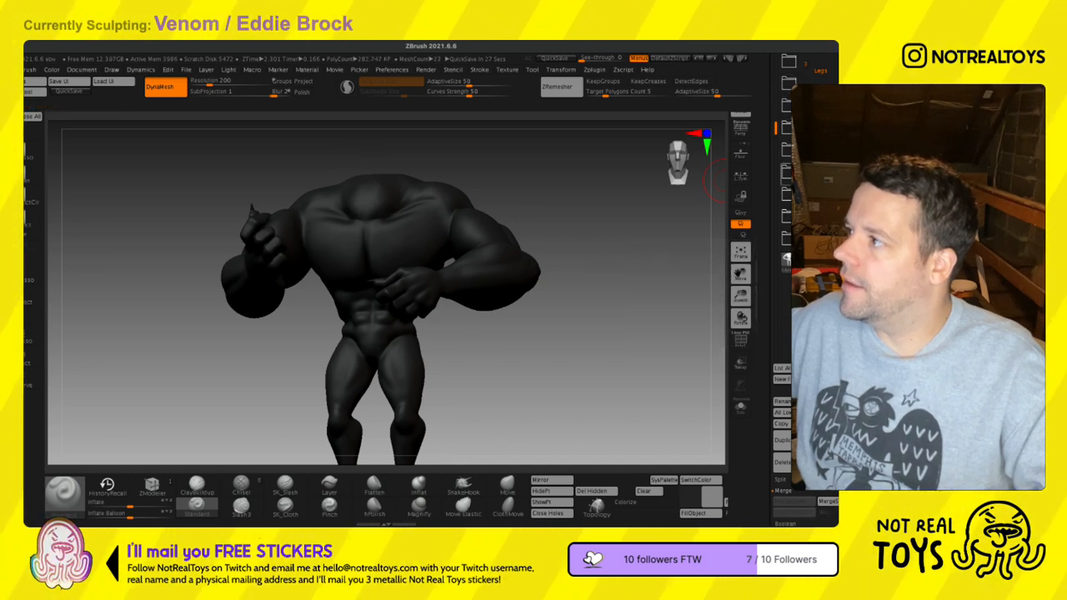
click(826, 172)
click(826, 195)
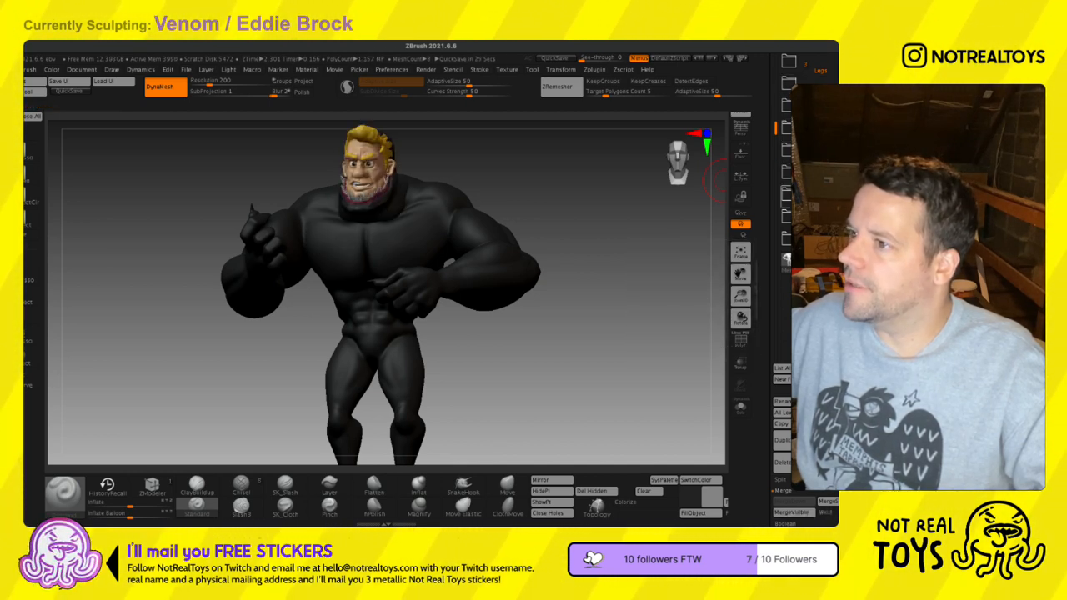
right_drag(311, 211, 464, 247)
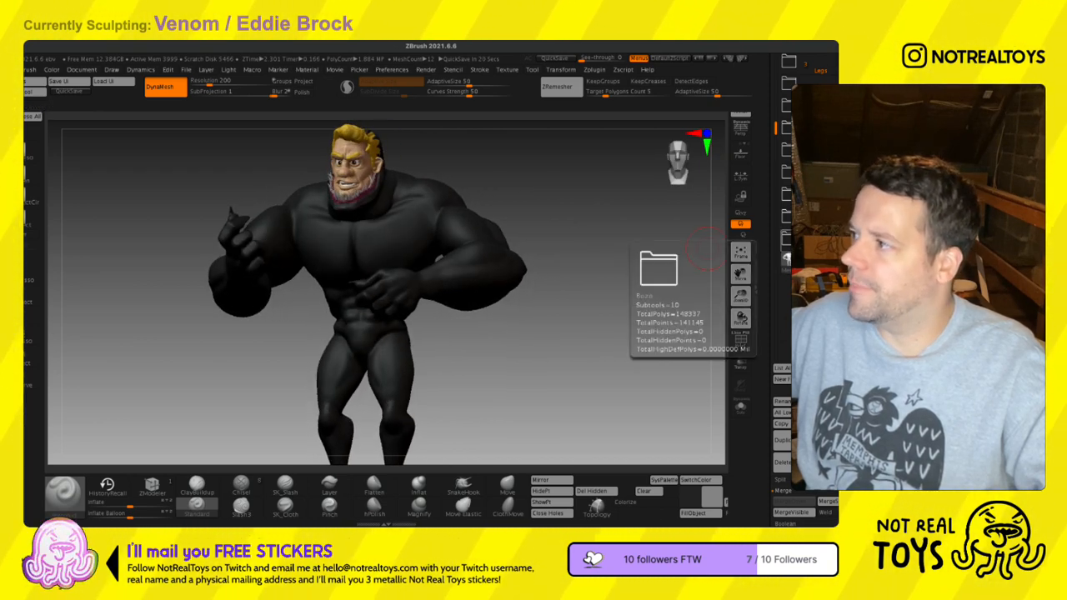
click(826, 216)
mouse_move(409, 301)
ctrl+right_down()
mouse_move(395, 262)
mouse_move(417, 259)
mouse_move(407, 292)
mouse_move(389, 270)
ctrl+right_up()
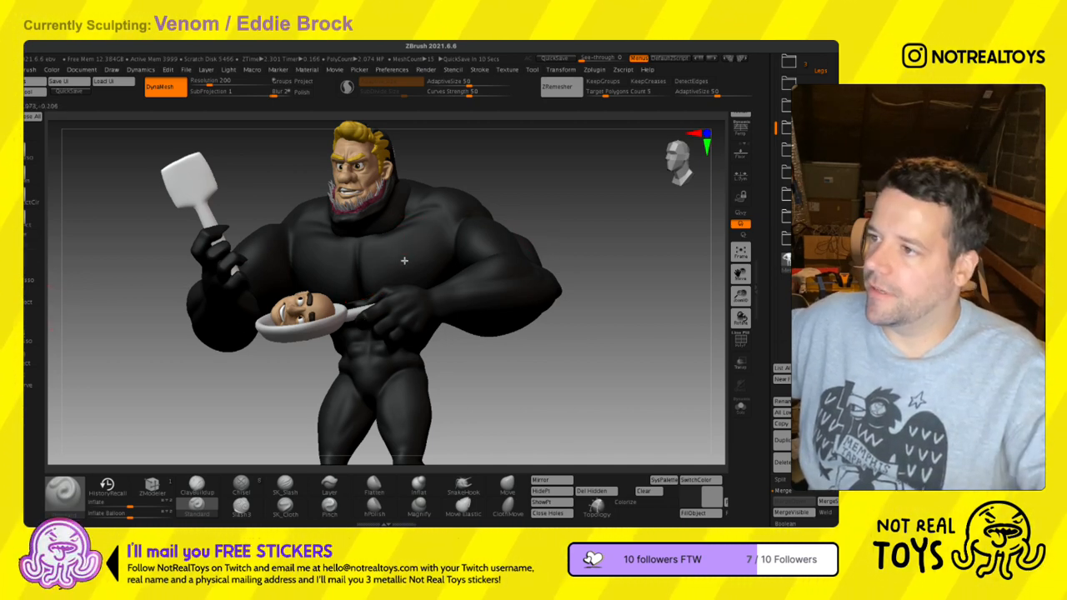
shift+right_drag(404, 261, 398, 265)
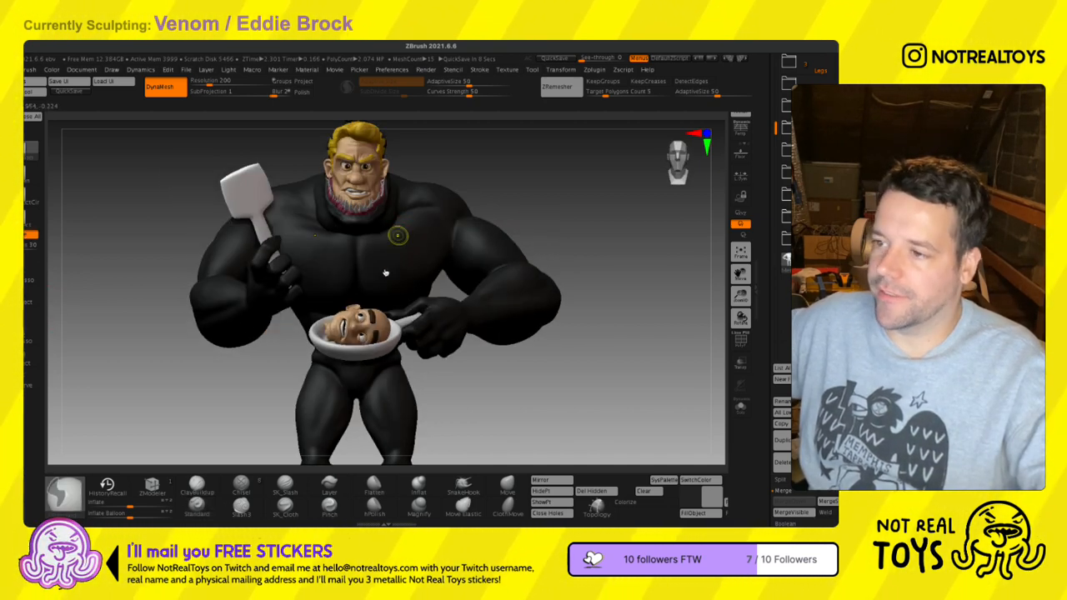
key(super+Tab)
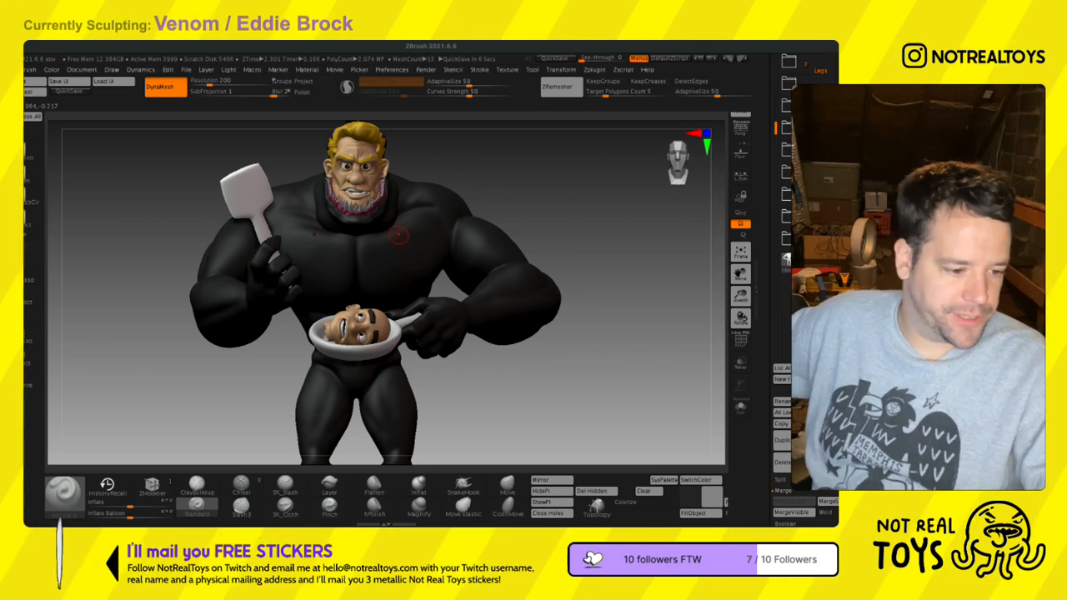
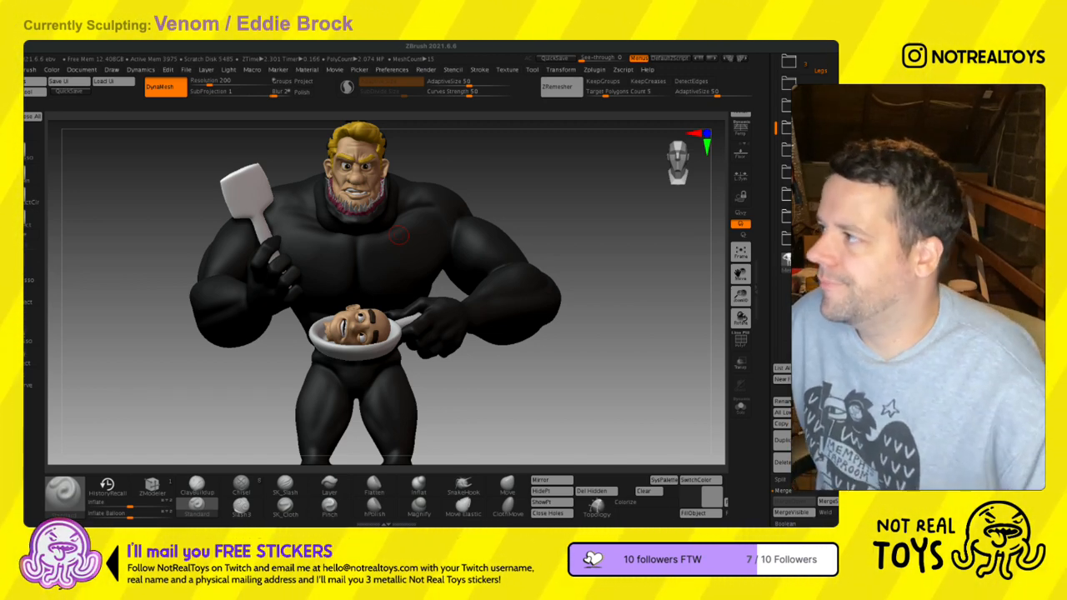
- Hide Eddie's head and jaw and show Venom's head, jaw and tongue again alongside the spatula and pan
click(786, 172)
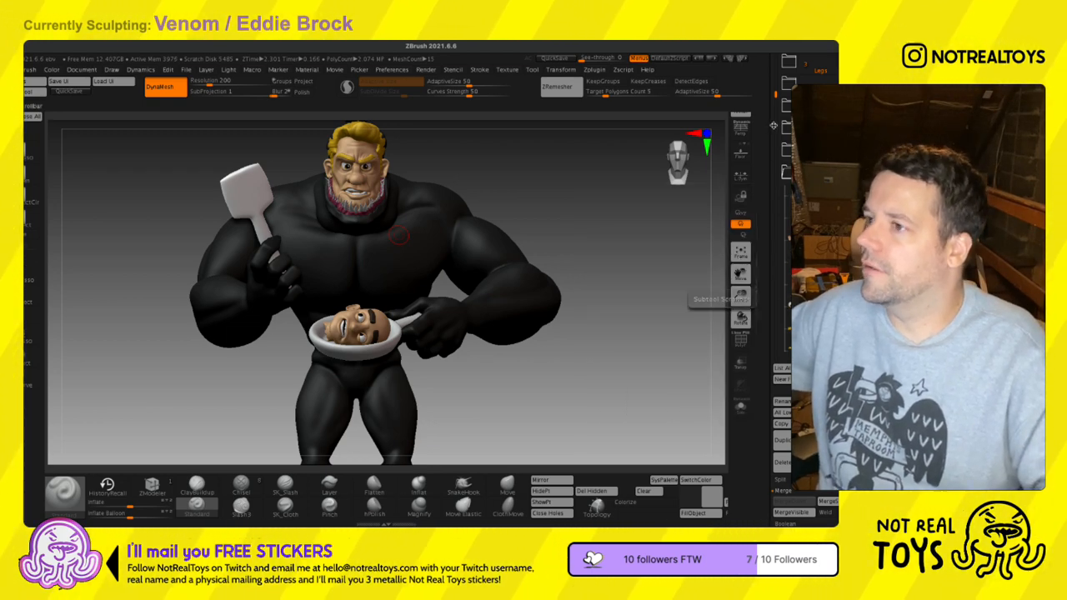
drag(775, 125, 776, 171)
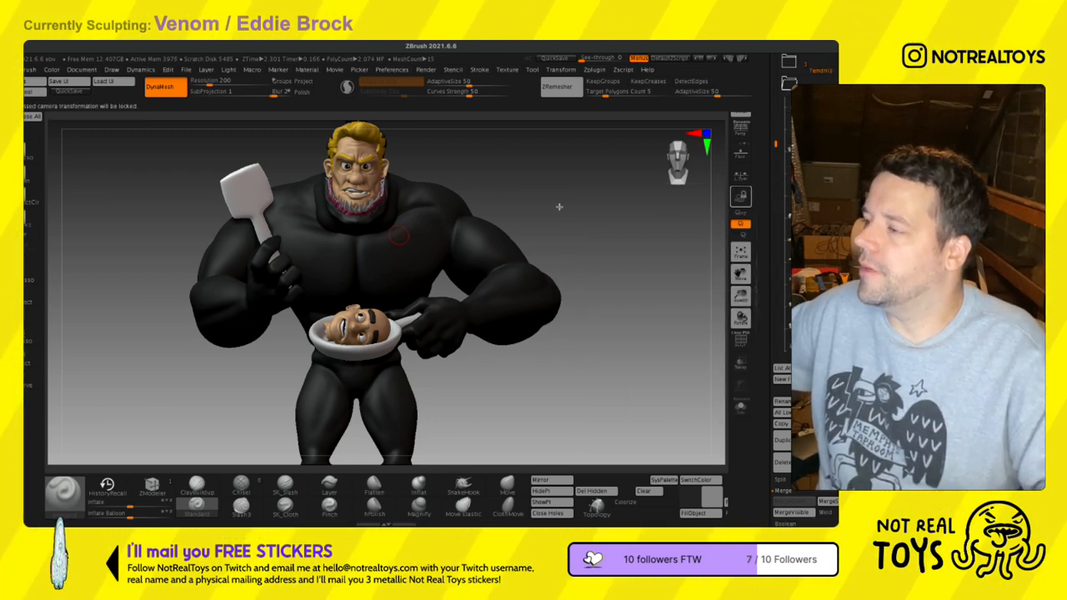
mouse_move(381, 261)
ctrl+right_down()
mouse_move(397, 365)
mouse_move(395, 187)
mouse_move(400, 301)
mouse_move(396, 242)
mouse_move(344, 157)
mouse_move(350, 286)
ctrl+right_up()
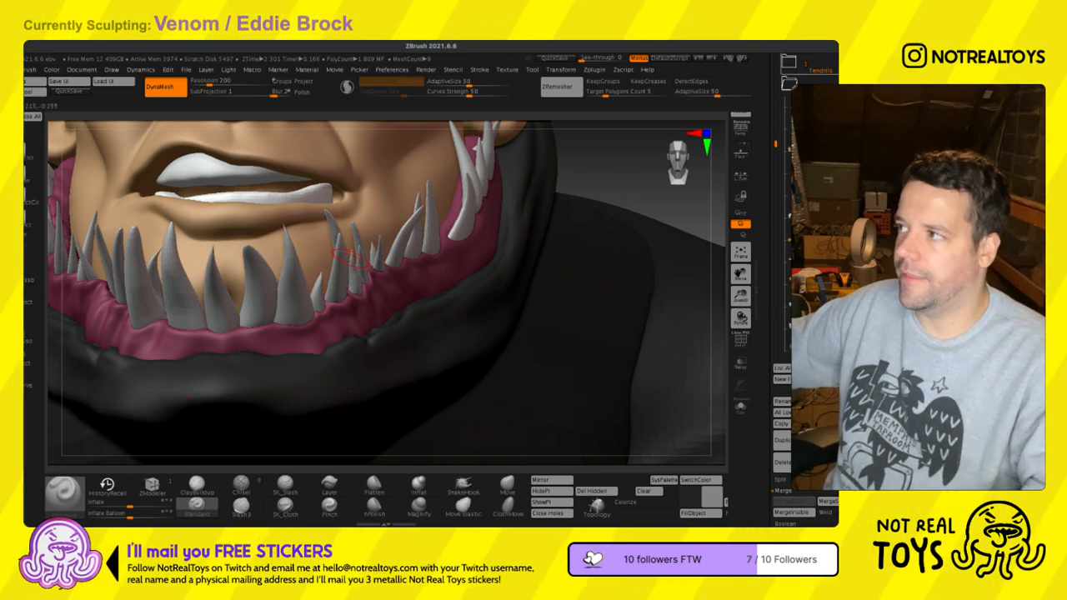
click(790, 84)
click(787, 174)
mouse_move(772, 257)
mouse_down()
mouse_move(772, 369)
mouse_move(782, 246)
mouse_up()
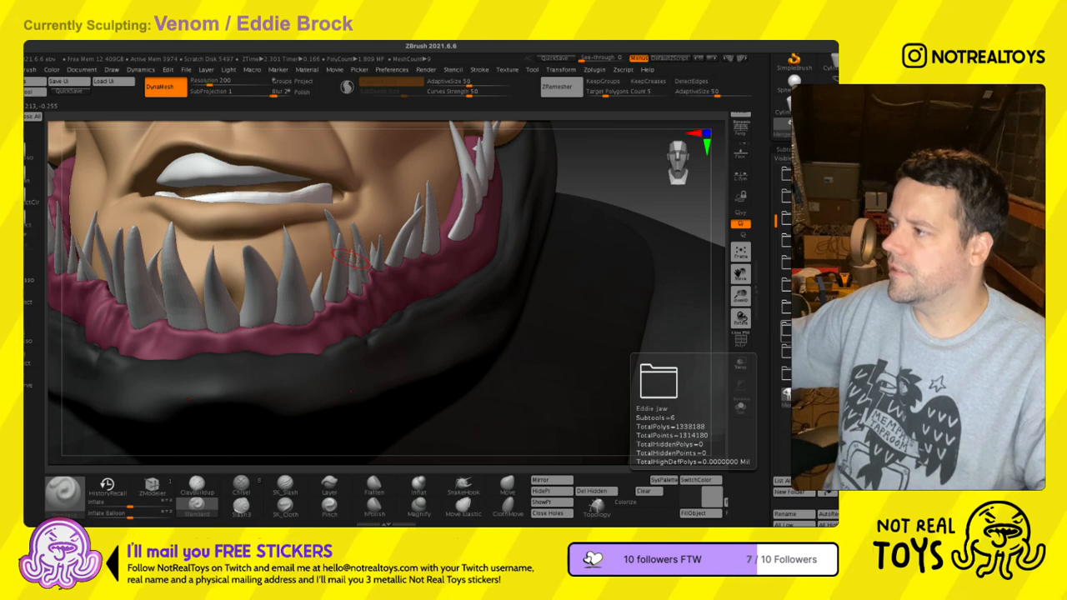
click(851, 331)
click(850, 309)
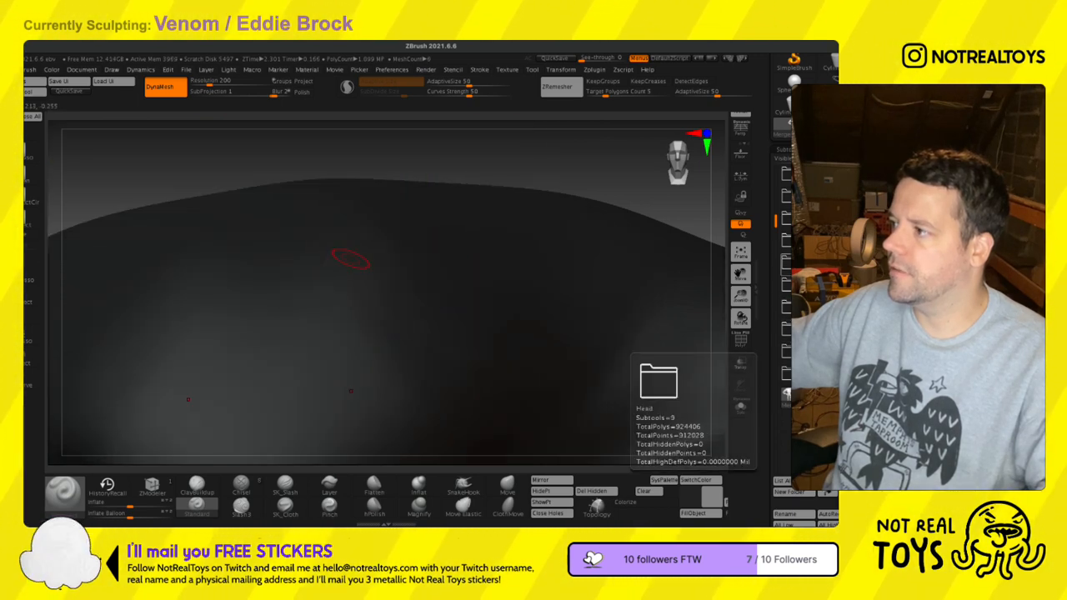
ctrl+right_drag(391, 256, 388, 300)
alt+right_drag(392, 430, 464, 358)
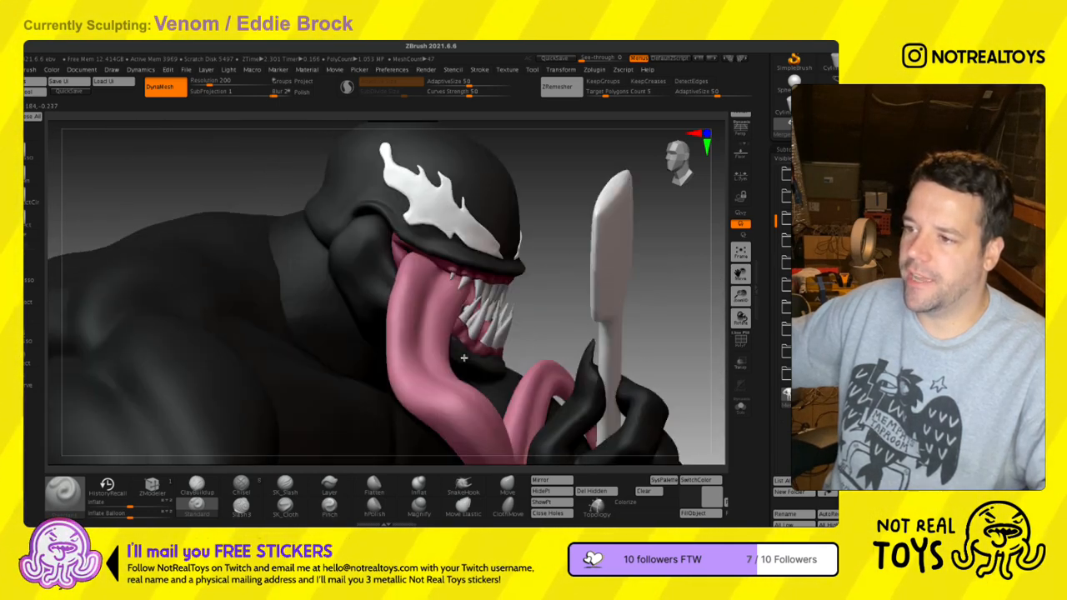
- Examine the assembled Venom figure holding the spatula and frying pan, checking the torso and the full-body silhouette
right_drag(362, 275, 295, 276)
ctrl+right_drag(378, 326, 374, 270)
alt+right_drag(442, 387, 437, 299)
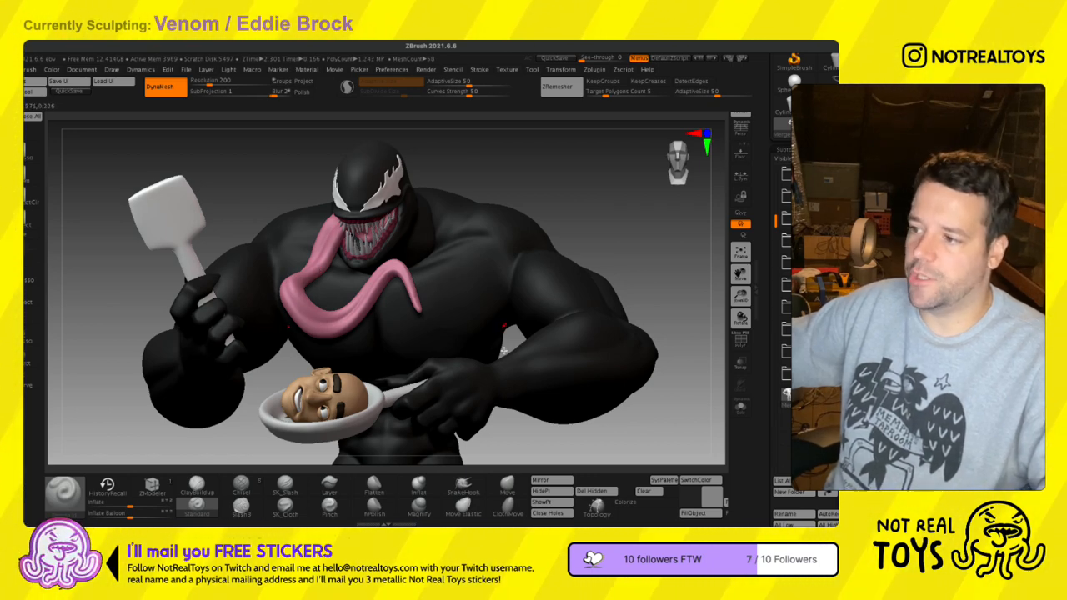
alt+right_drag(438, 296, 479, 239)
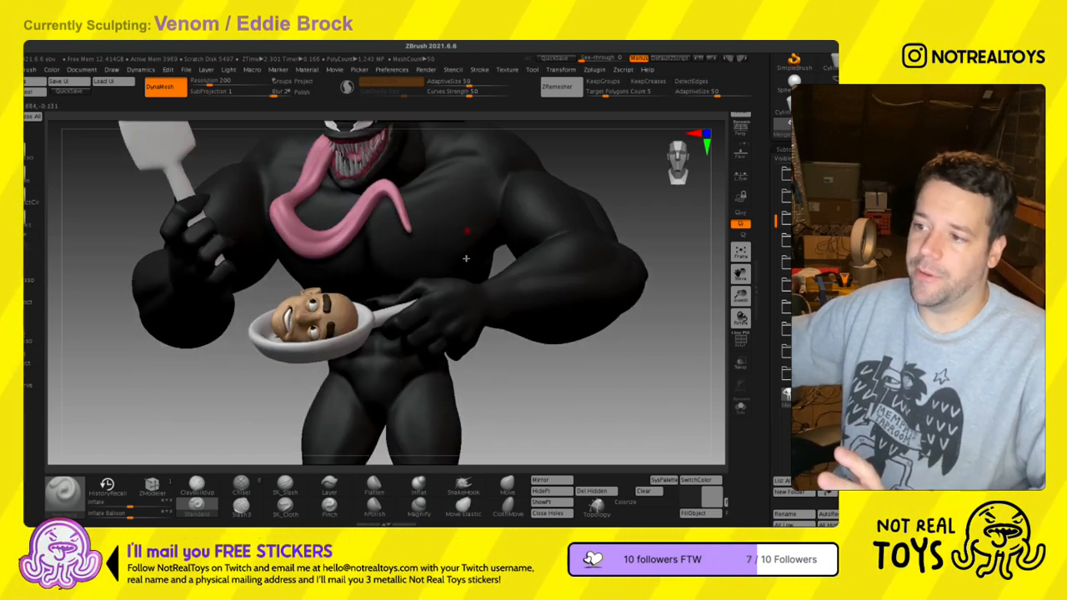
key(f)
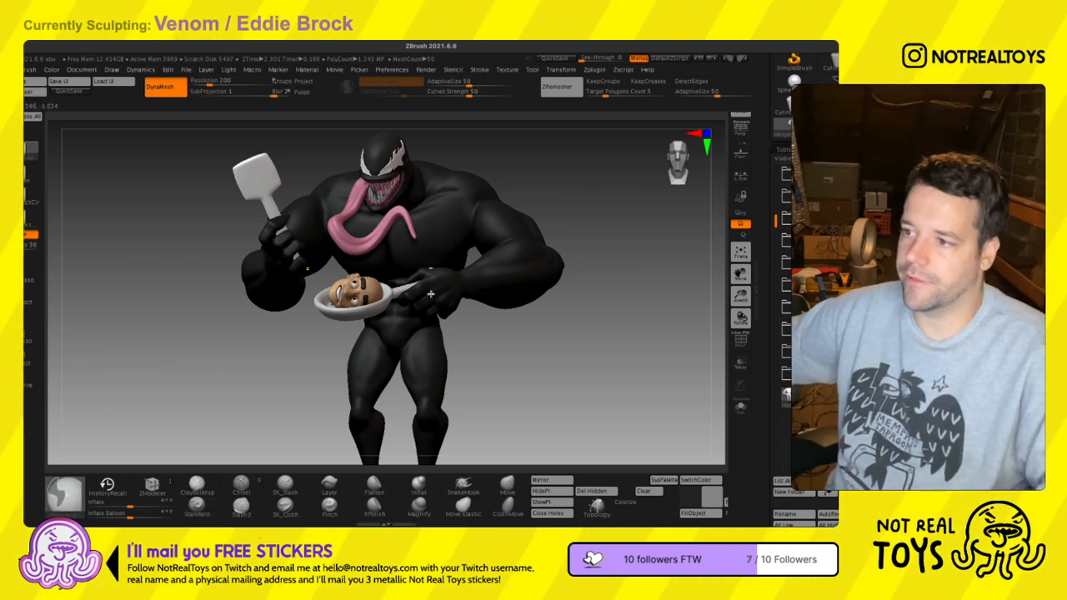
ctrl+right_drag(423, 242, 422, 254)
key(space)
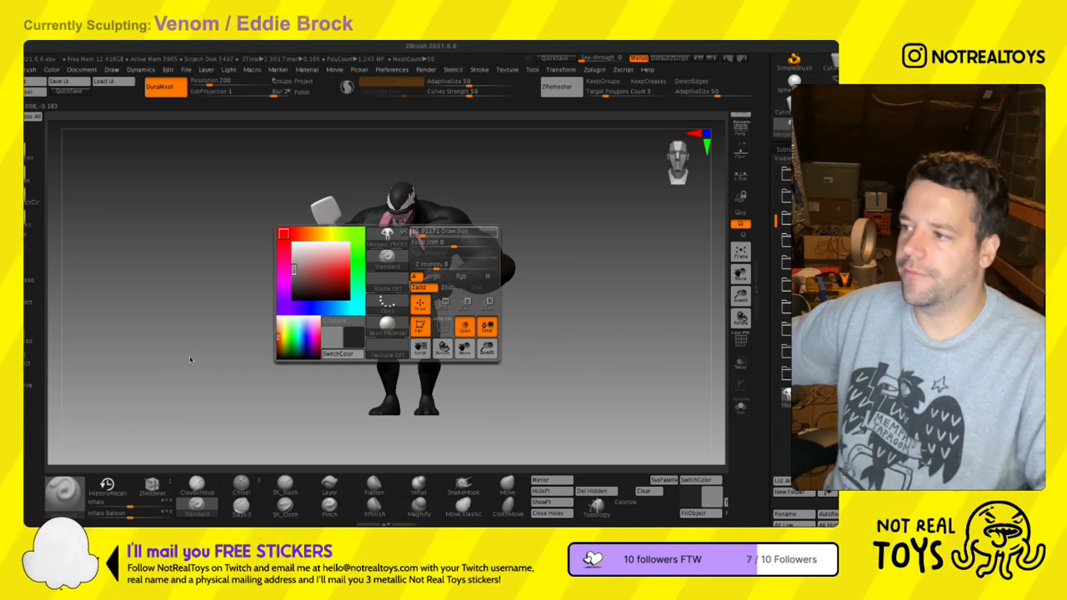
mouse_move(381, 331)
right_down()
mouse_move(392, 421)
mouse_move(395, 321)
mouse_move(405, 471)
right_up()
ctrl+right_drag(395, 354, 400, 421)
- Inspect the head in the frying pan up close and its placement relative to the body from several angles
alt+click(329, 294)
ctrl+right_drag(332, 304, 340, 425)
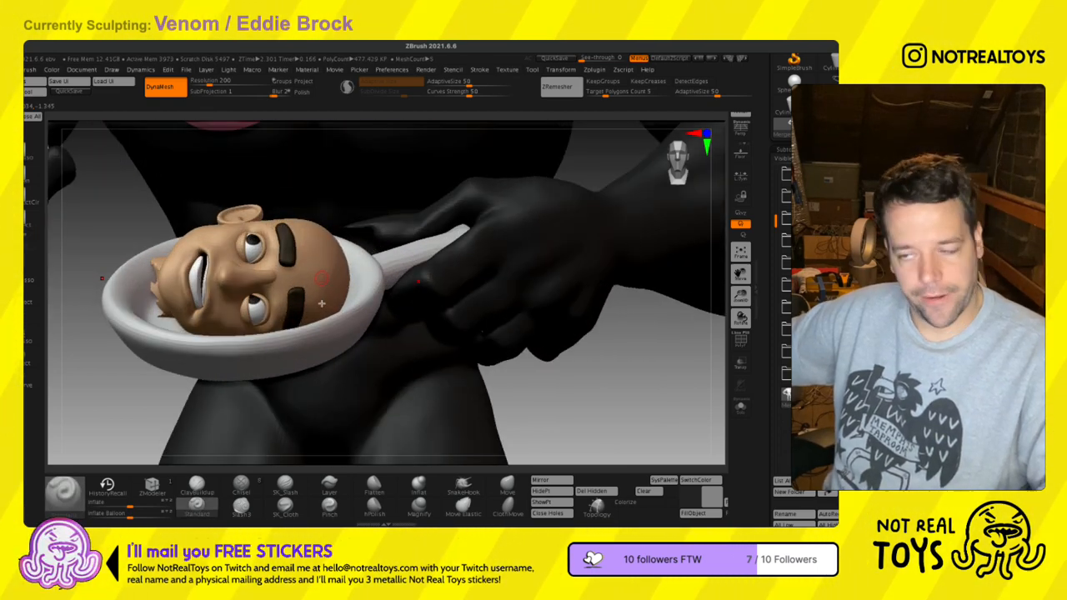
right_drag(323, 298, 320, 321)
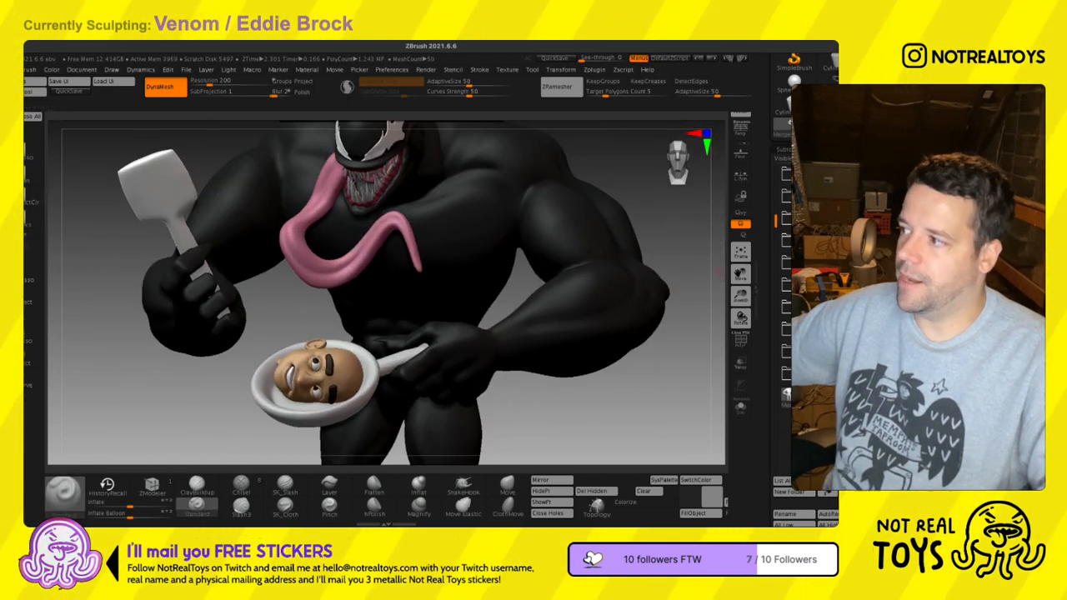
right_drag(533, 300, 465, 258)
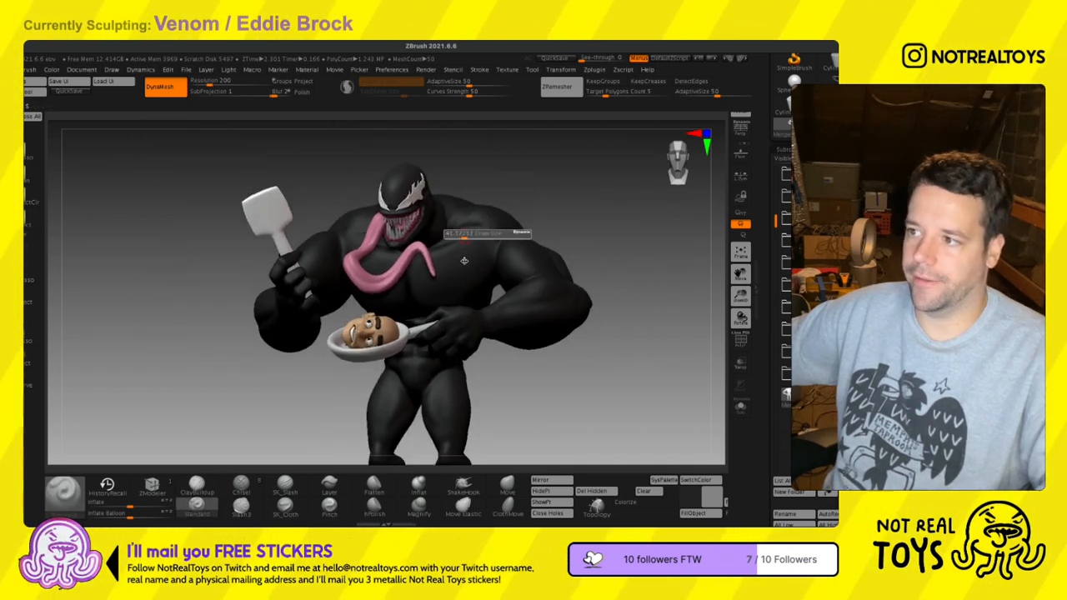
ctrl+right_drag(400, 277, 398, 317)
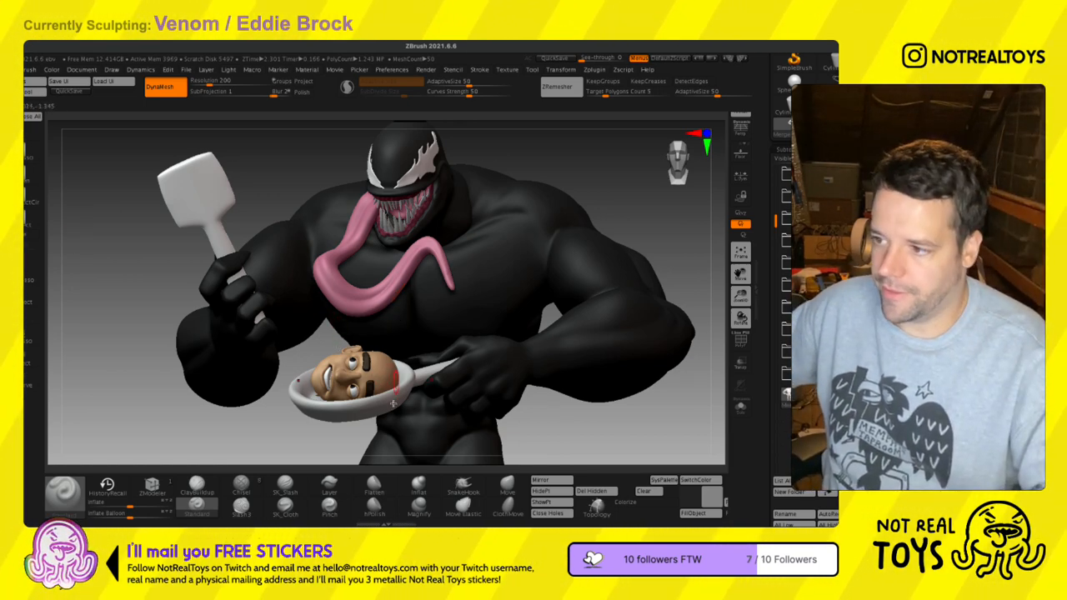
right_drag(394, 394, 354, 309)
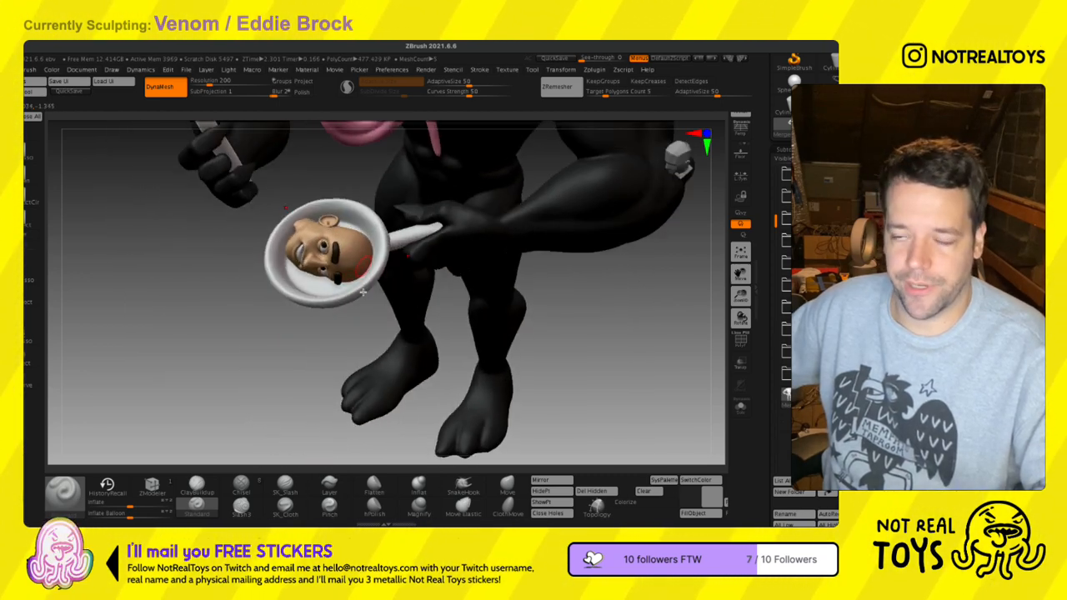
mouse_move(363, 290)
right_down()
mouse_move(366, 275)
mouse_move(357, 281)
right_up()
mouse_move(786, 330)
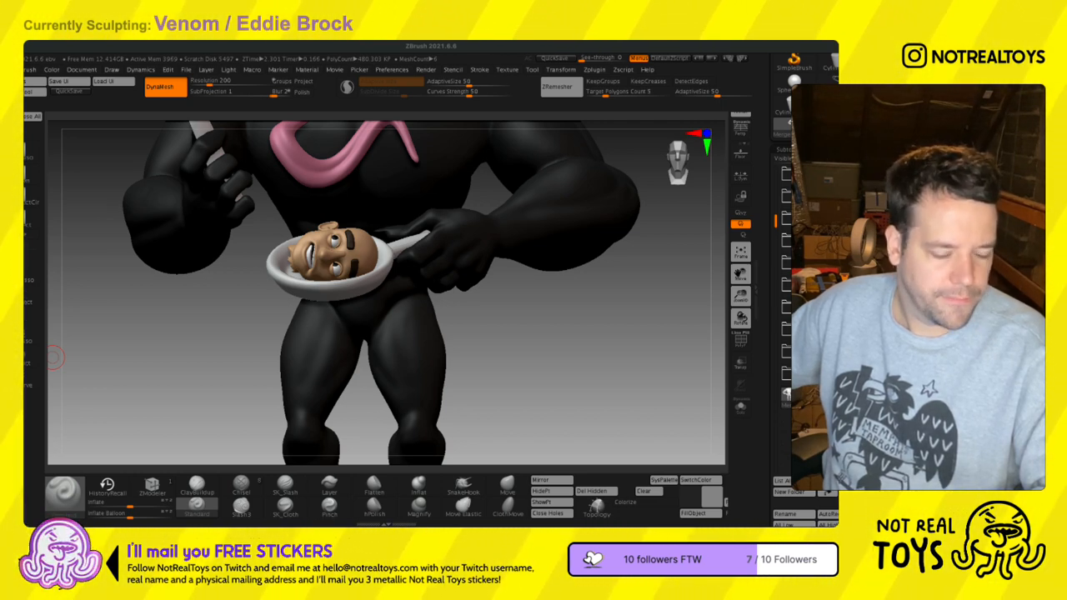
right_drag(362, 233, 351, 327)
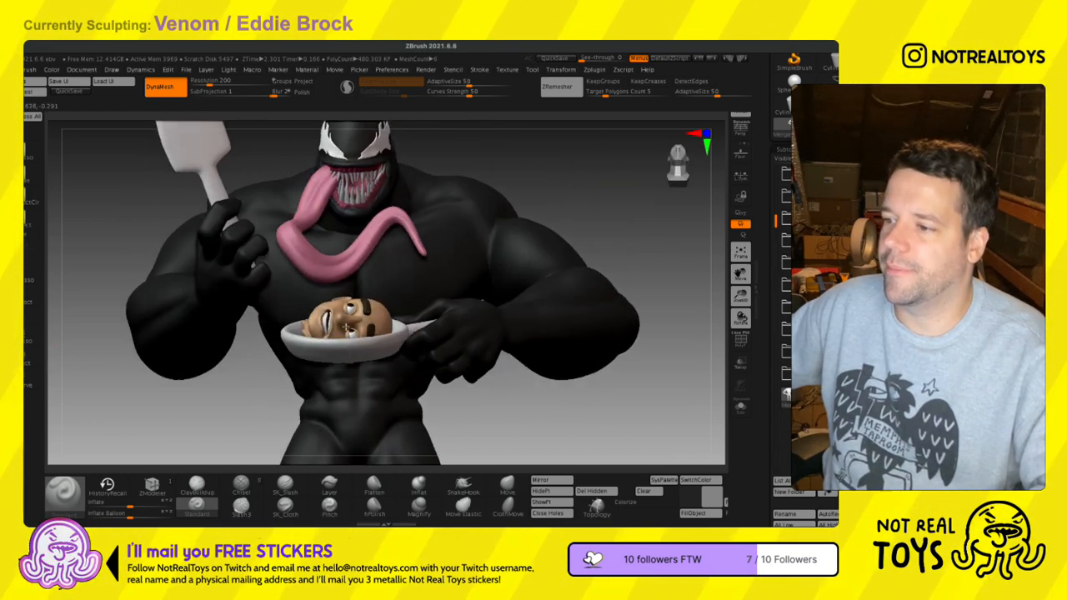
- Switch the active colour so the body displays in grey instead of black
alt+right_drag(442, 289, 327, 323)
right_drag(459, 334, 417, 359)
click(702, 481)
right_drag(509, 369, 230, 359)
ctrl+right_drag(438, 321, 477, 385)
- Hide the spatula, frying pan, Venom's head and the remaining head pieces so only the body is shown
click(788, 354)
right_drag(387, 335, 414, 336)
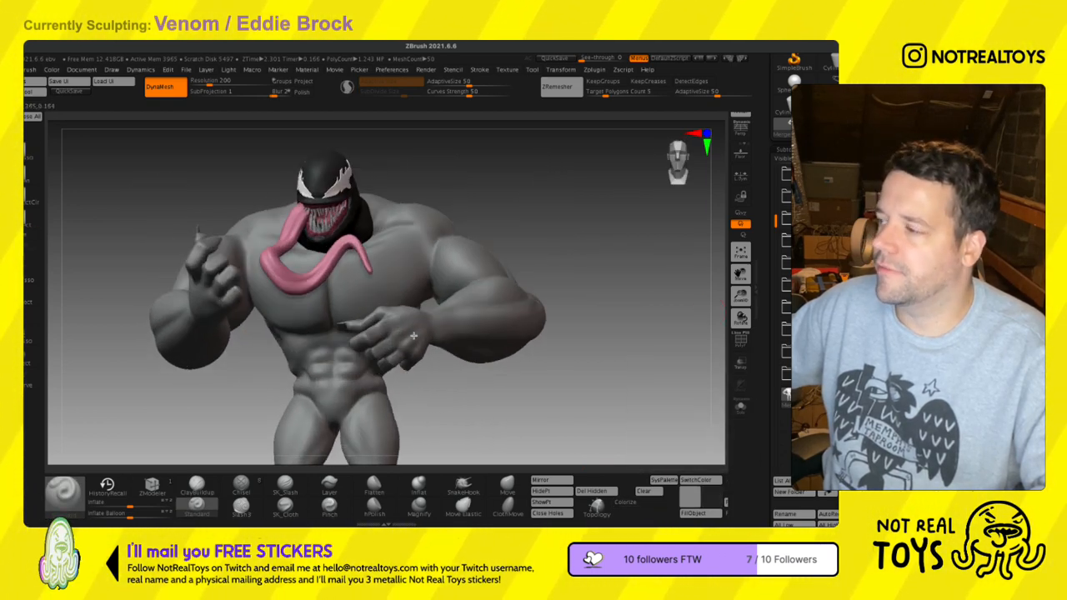
click(844, 354)
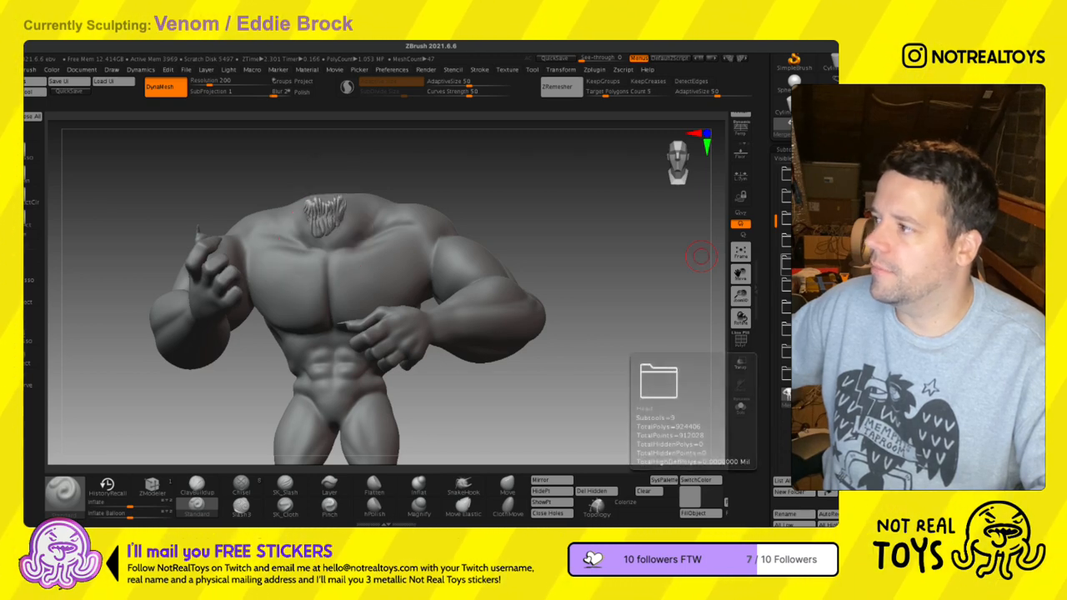
click(844, 241)
click(844, 219)
- Carve the edge of the forearm muscle near the elbow with a resized SK_Slash brush and smooth it
right_drag(312, 308, 347, 346)
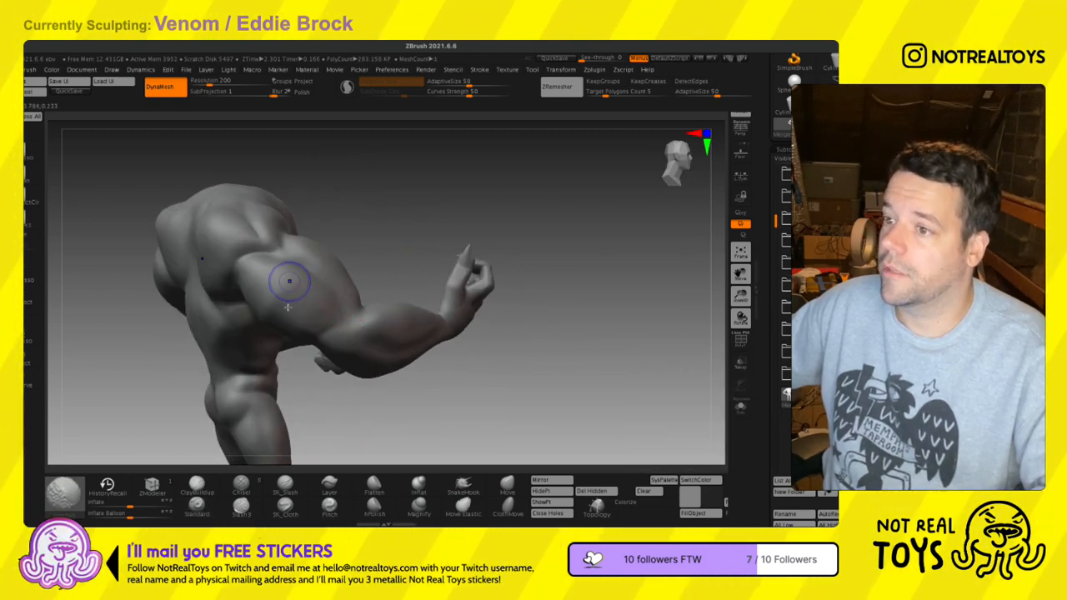
right_drag(269, 347, 261, 351)
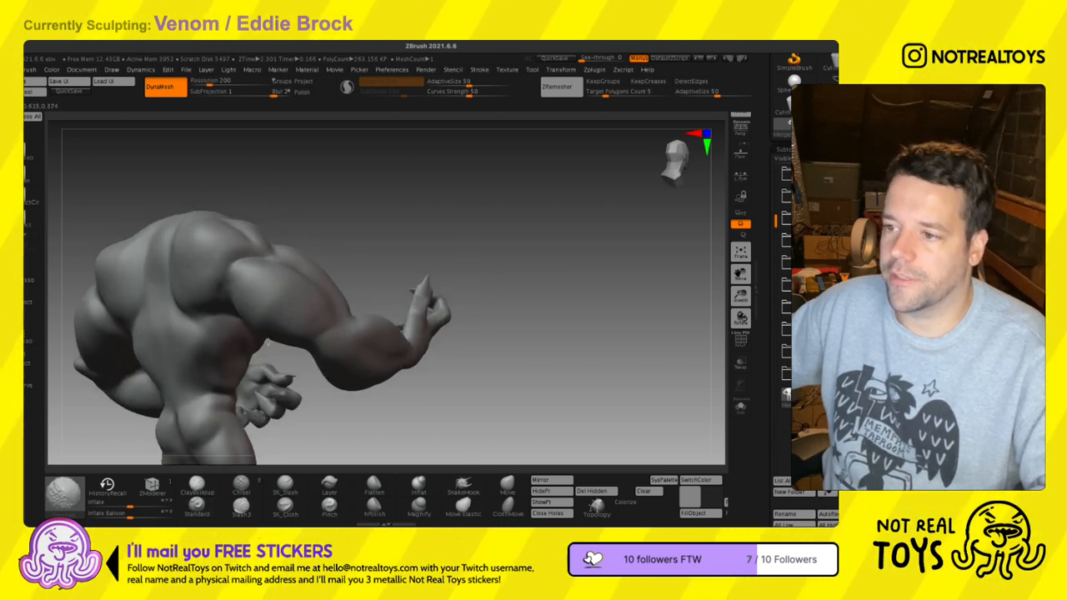
key(b)
key(s)
key(t)
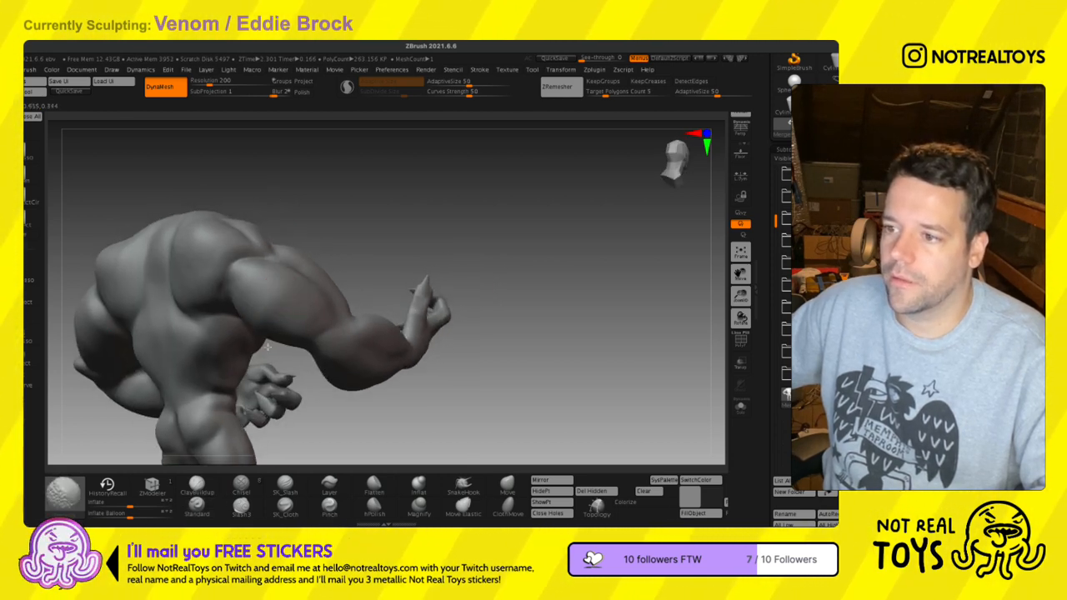
click(285, 485)
right_drag(344, 333, 332, 323)
key(s)
drag(332, 323, 328, 322)
mouse_move(324, 356)
right_down()
mouse_move(322, 371)
mouse_move(362, 359)
mouse_move(390, 373)
right_up()
mouse_move(458, 401)
mouse_down()
mouse_move(357, 374)
mouse_move(406, 399)
mouse_up()
right_drag(541, 387, 538, 404)
right_drag(386, 354, 318, 361)
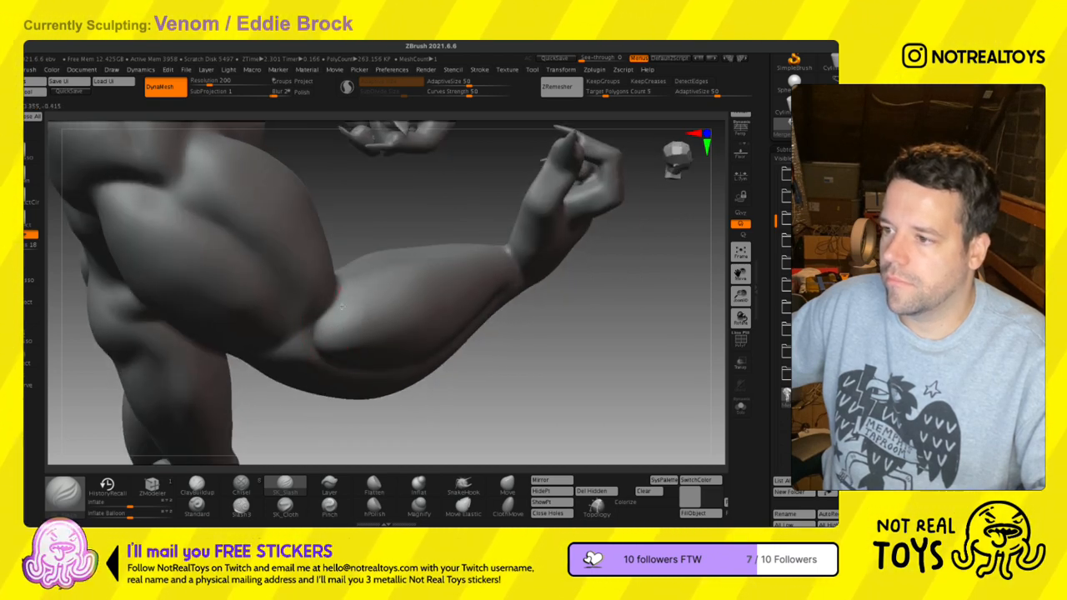
right_drag(317, 373, 358, 388)
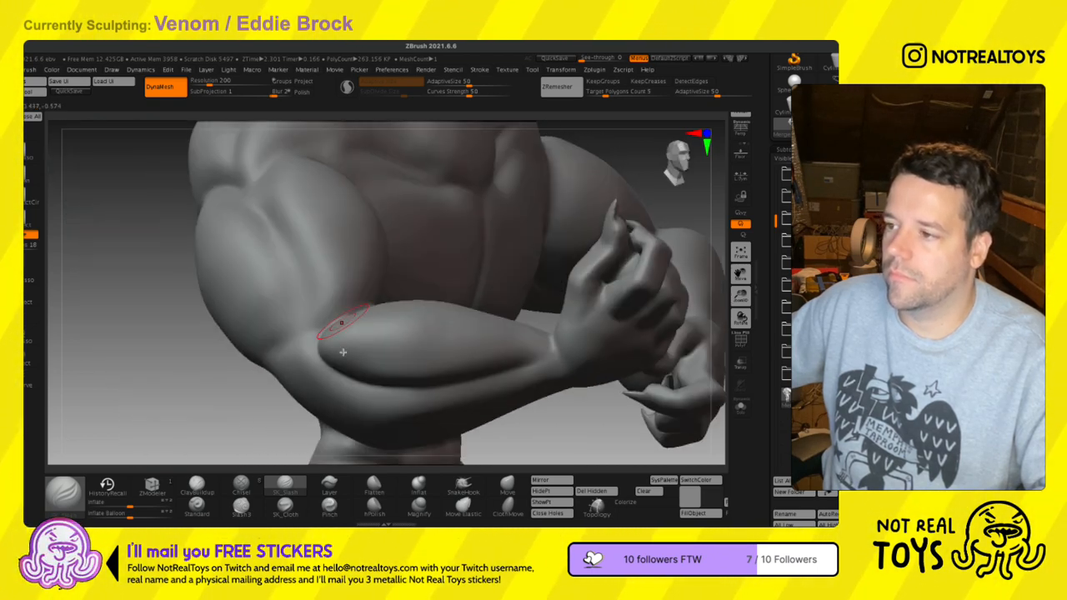
right_drag(341, 348, 345, 359)
shift+drag(330, 336, 316, 357)
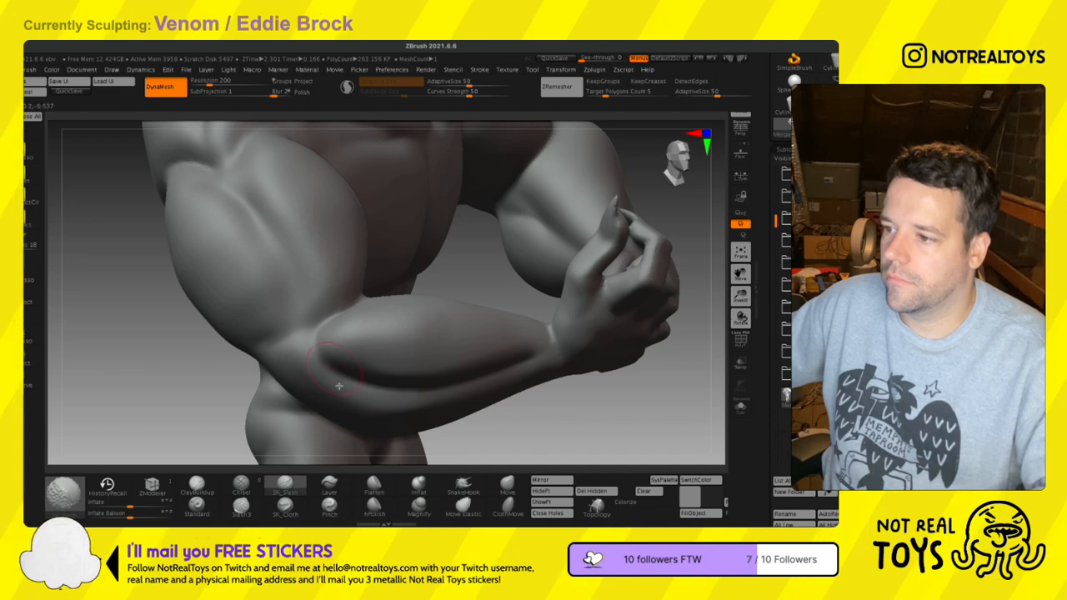
- Carve a crease across the elbow between the upper arm and the forearm with the SK_Slash brush
right_drag(334, 382, 331, 375)
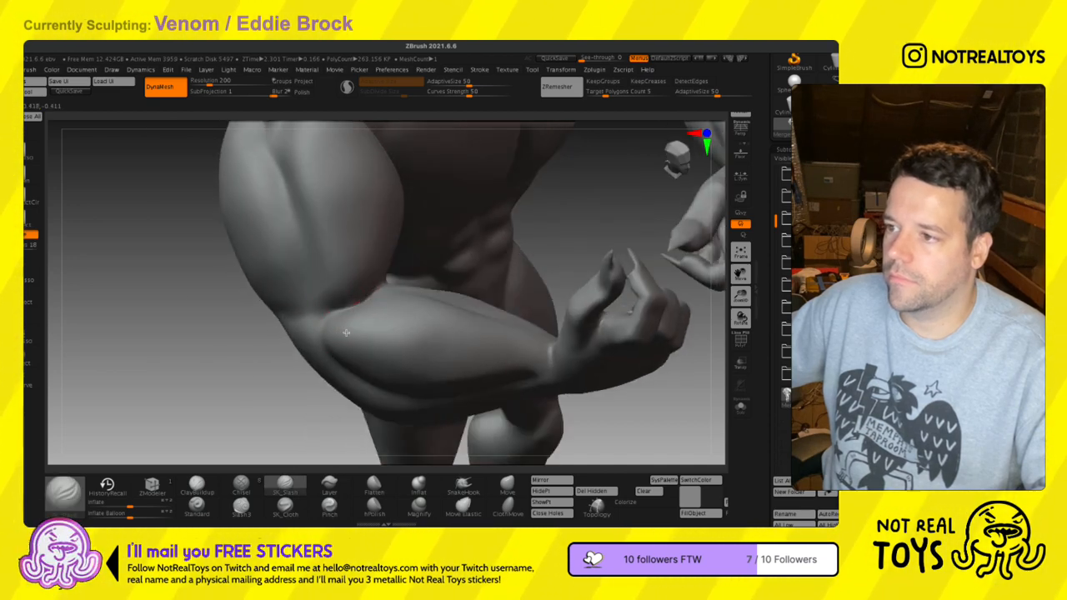
mouse_move(364, 330)
right_down()
mouse_move(358, 303)
mouse_move(315, 341)
right_up()
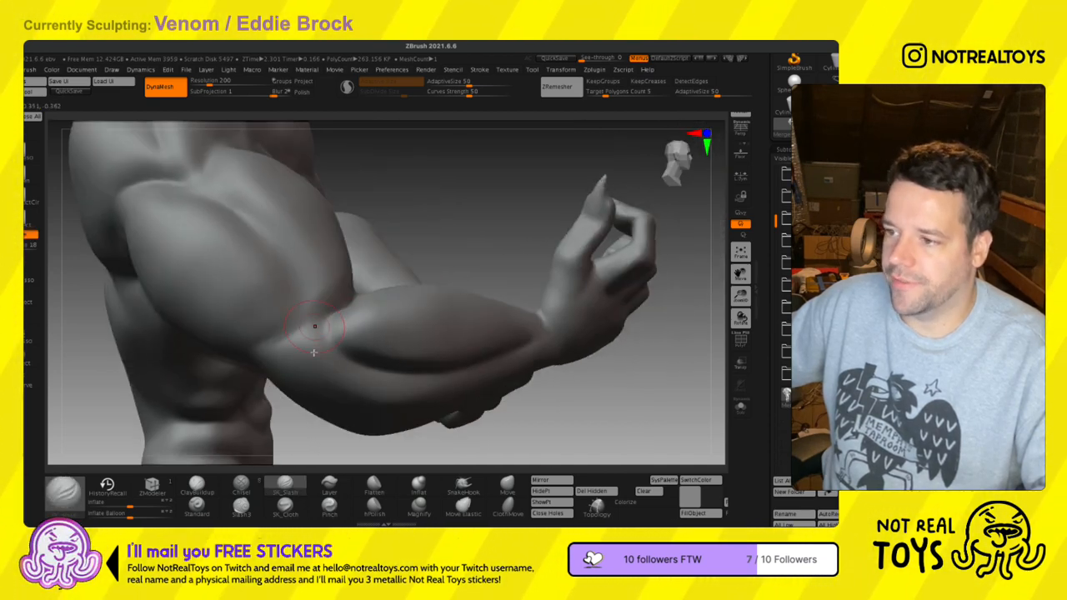
drag(315, 339, 262, 358)
mouse_move(281, 362)
right_down()
mouse_move(297, 340)
mouse_move(268, 378)
right_up()
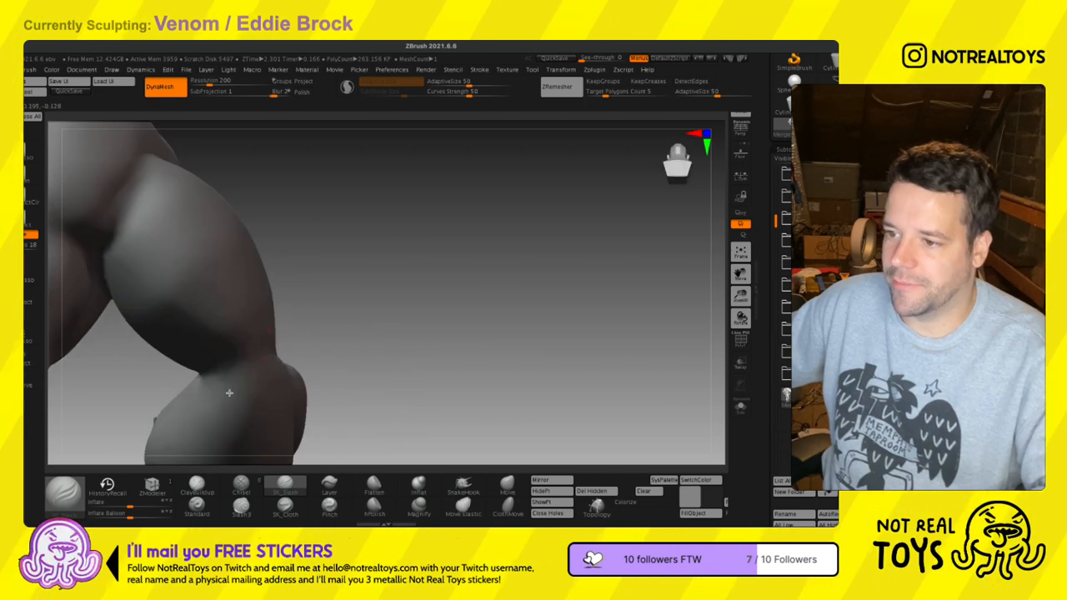
right_drag(203, 388, 239, 381)
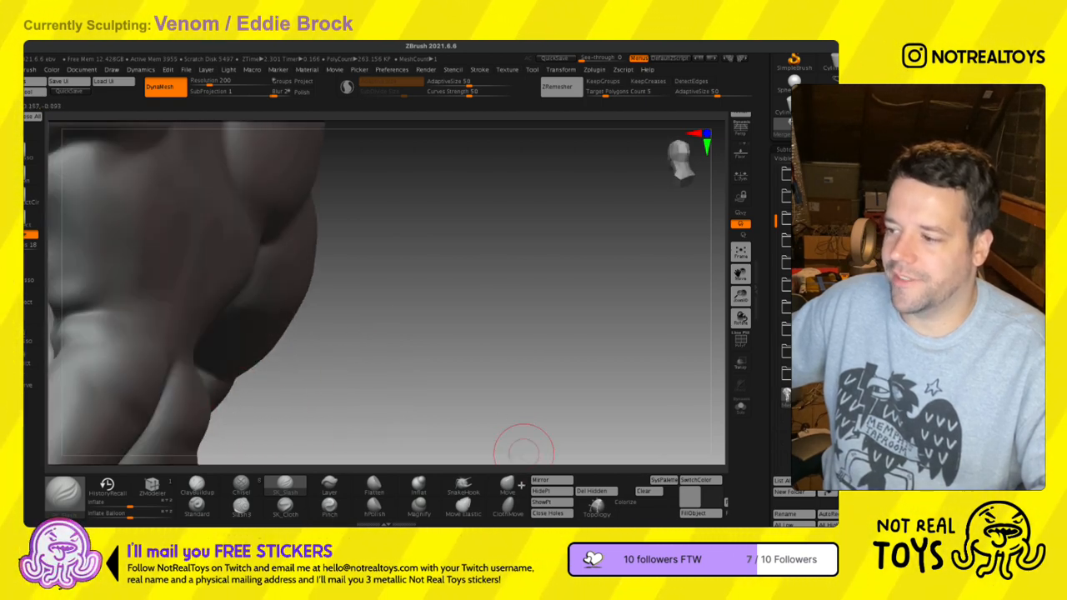
- Reshape the elbow end of the forearm with a resized Move brush, working from the back and the front
click(507, 488)
mouse_move(500, 434)
right_down()
mouse_move(253, 362)
mouse_move(348, 231)
mouse_move(302, 295)
mouse_move(317, 305)
right_up()
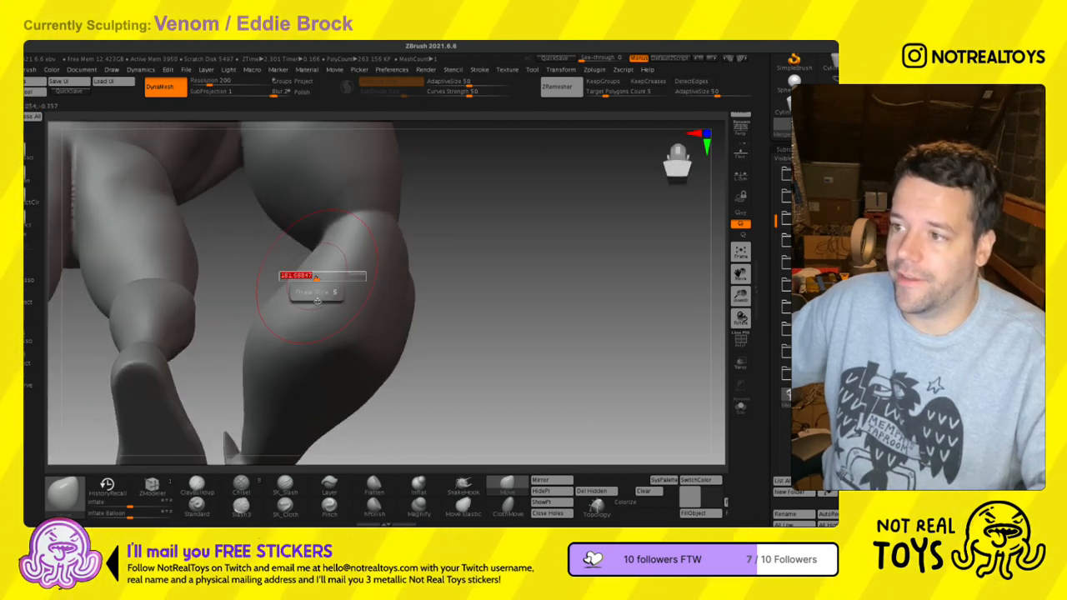
drag(320, 282, 302, 274)
drag(292, 335, 268, 330)
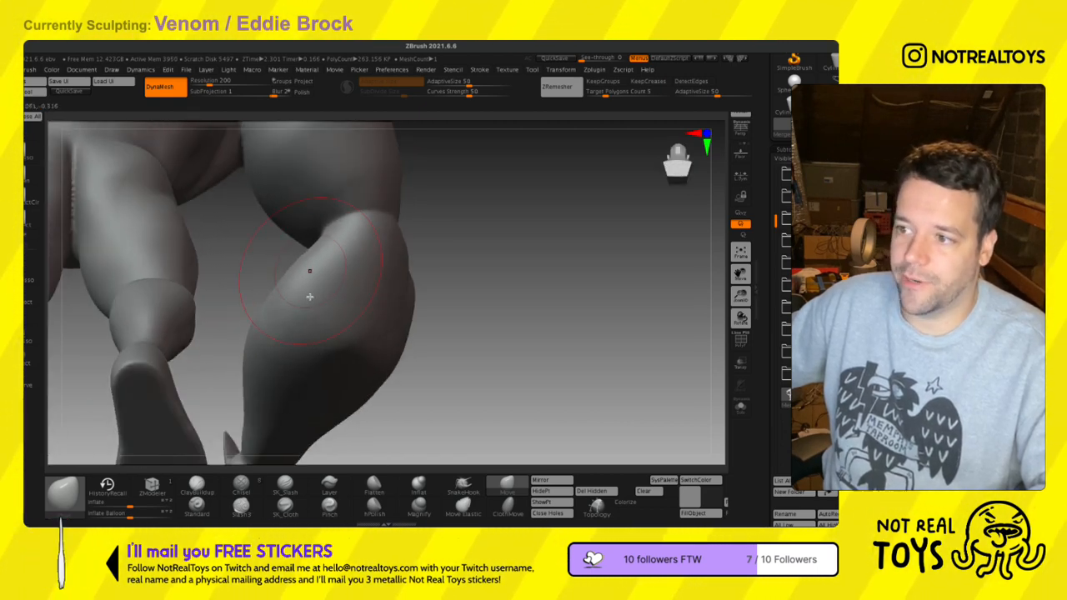
right_drag(298, 291, 264, 274)
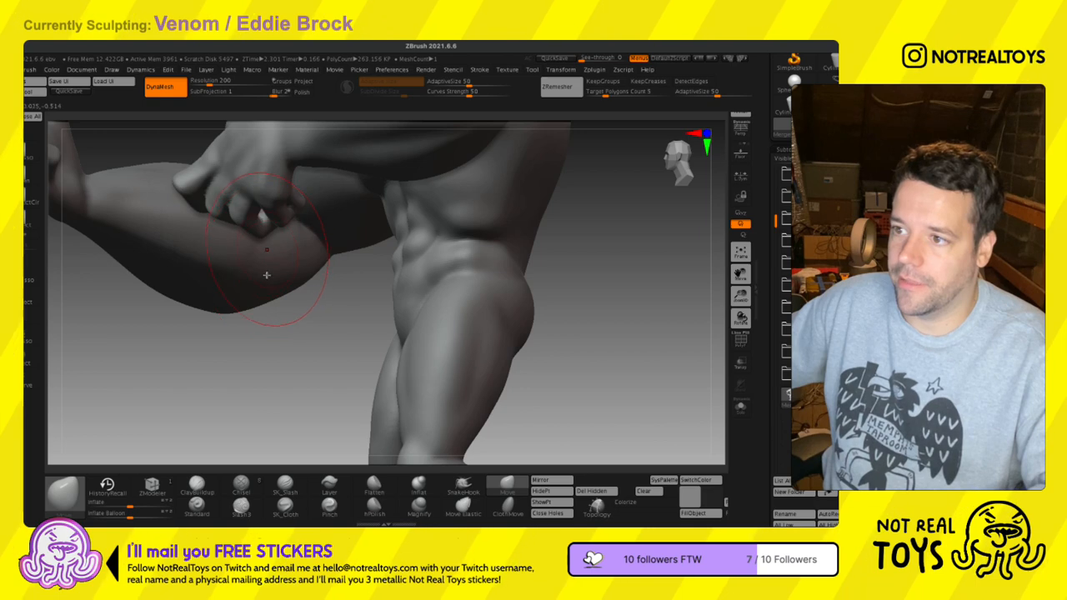
mouse_move(288, 368)
right_down()
mouse_move(255, 381)
mouse_move(374, 442)
mouse_move(309, 375)
right_up()
key(s)
drag(309, 374, 300, 373)
key(s)
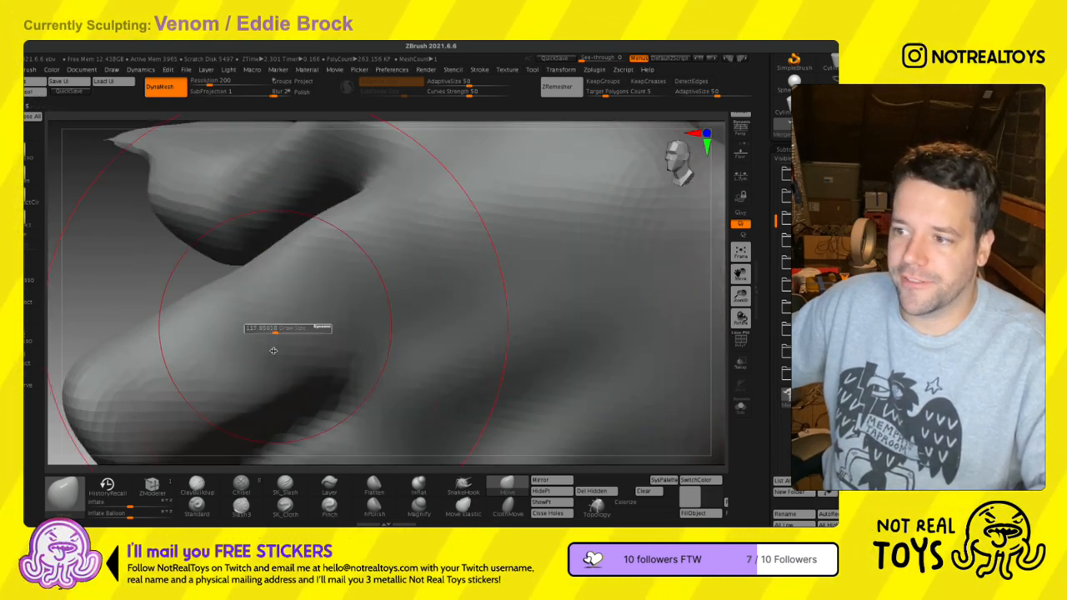
mouse_move(266, 316)
ctrl+right_down()
mouse_move(288, 299)
mouse_move(317, 298)
mouse_move(533, 387)
mouse_move(317, 301)
mouse_move(300, 272)
mouse_move(317, 261)
mouse_move(267, 309)
mouse_move(283, 307)
ctrl+right_up()
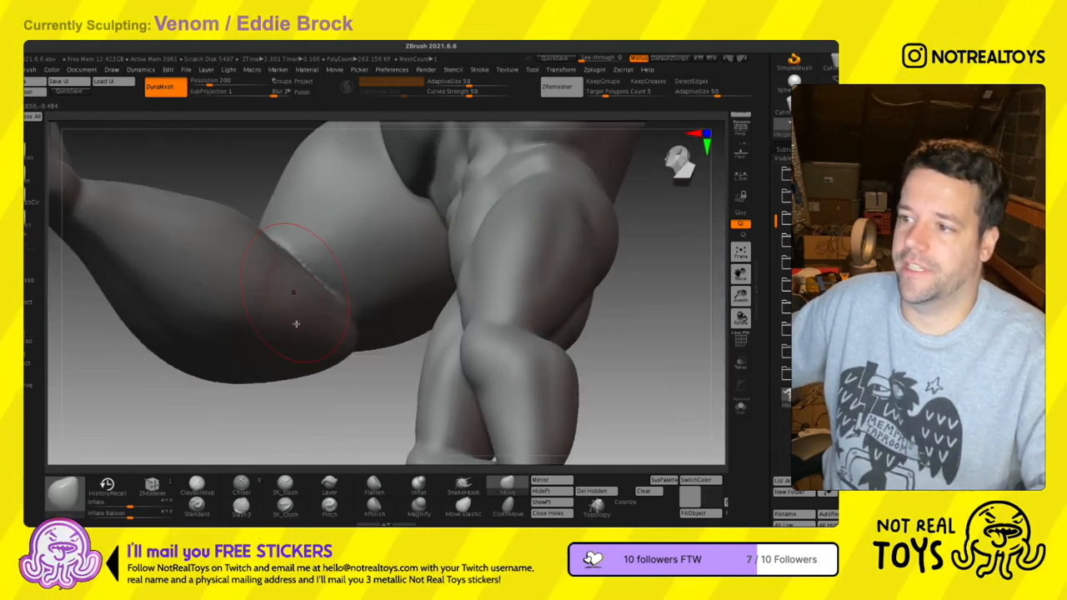
- Smooth the crease where the forearm meets the inner side of the upper arm
key(shift)
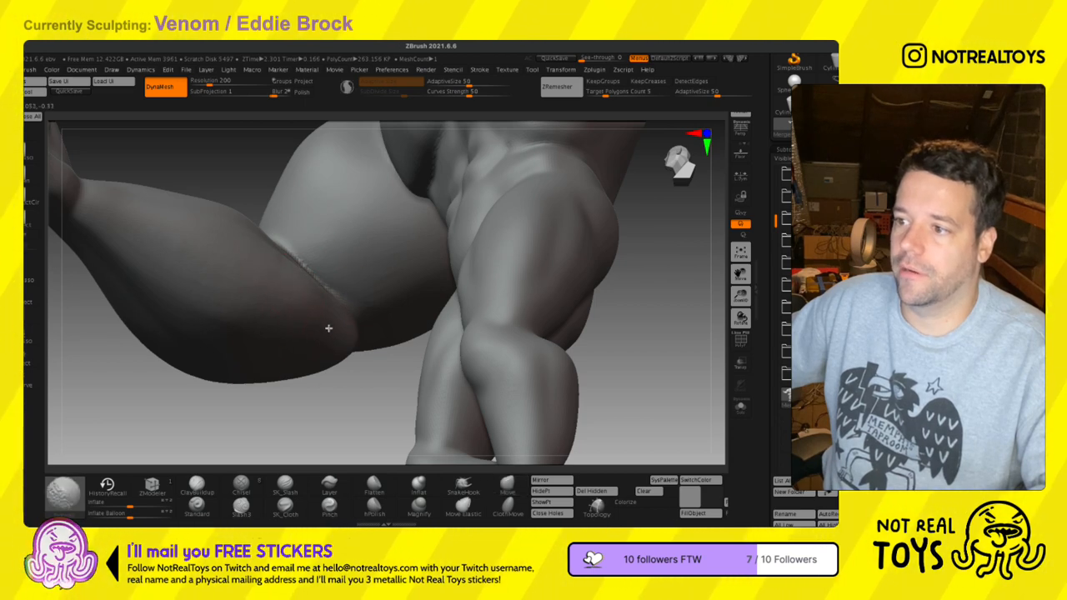
mouse_move(339, 330)
right_down()
mouse_move(317, 341)
mouse_move(408, 322)
mouse_move(379, 318)
mouse_move(484, 308)
mouse_move(409, 327)
mouse_move(363, 311)
right_up()
mouse_move(272, 267)
shift+mouse_down()
mouse_move(251, 285)
mouse_move(271, 276)
shift+mouse_up()
right_drag(458, 288, 420, 304)
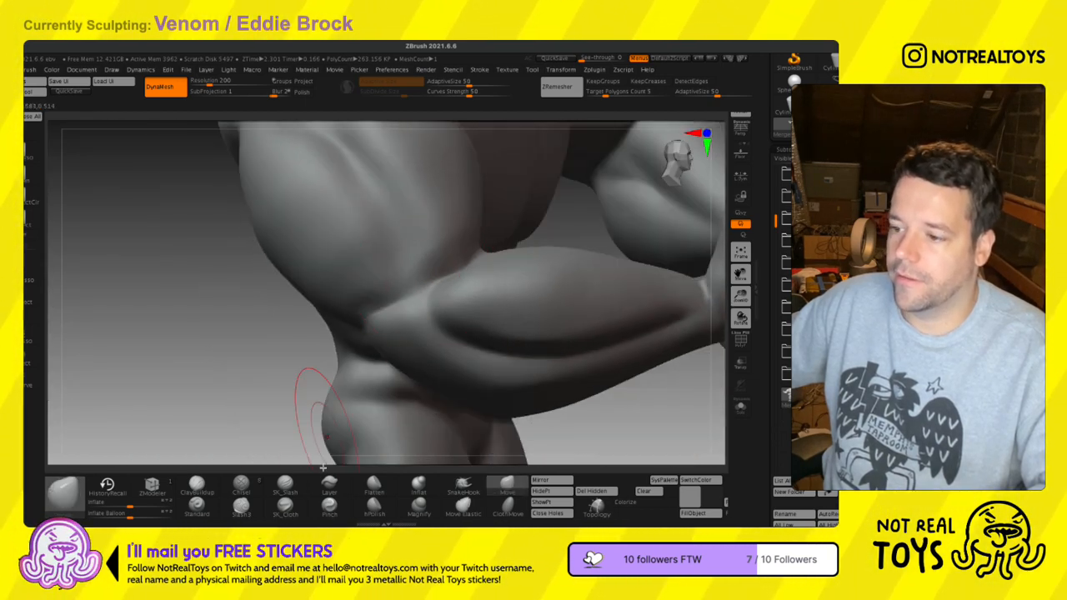
- Sculpt the separation between the biceps and triceps down to the elbow with the SK_Slash brush and smooth its shoulder end
click(285, 485)
alt+right_drag(388, 388, 422, 476)
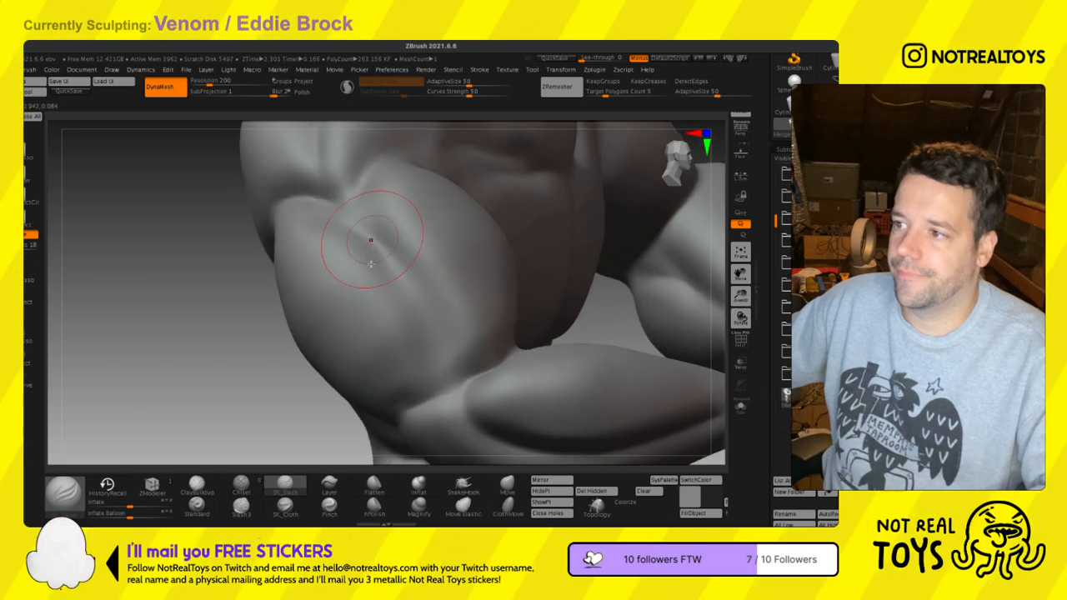
mouse_move(363, 229)
alt+mouse_down()
mouse_move(437, 344)
mouse_move(413, 409)
mouse_move(429, 409)
alt+mouse_up()
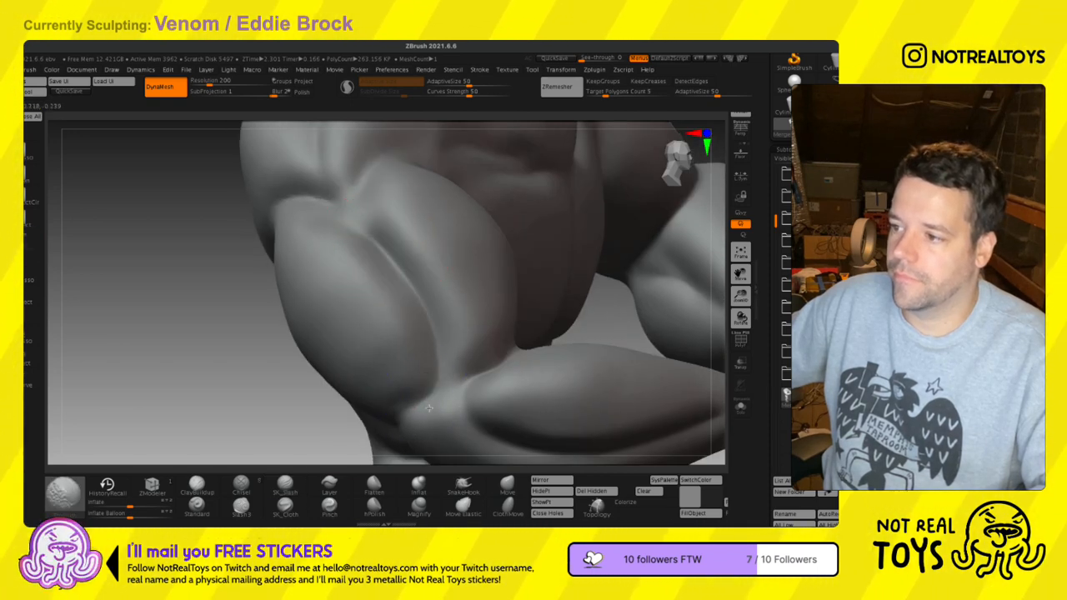
shift+drag(327, 235, 316, 213)
- Define the lower end of the triceps at the elbow with a resized SK_Slash brush
ctrl+right_drag(314, 191, 370, 252)
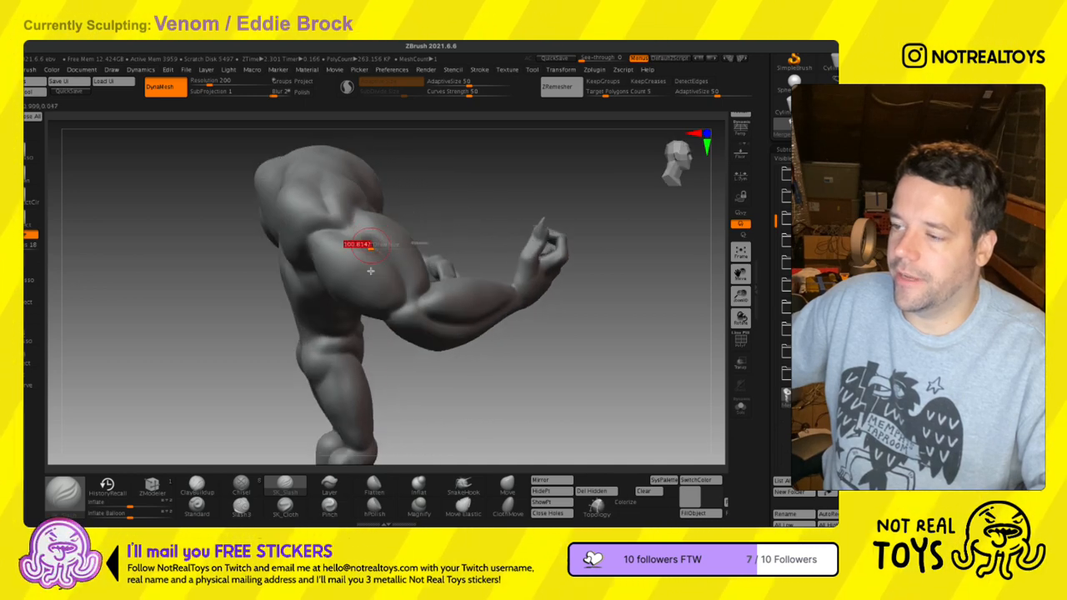
ctrl+right_drag(382, 311, 405, 381)
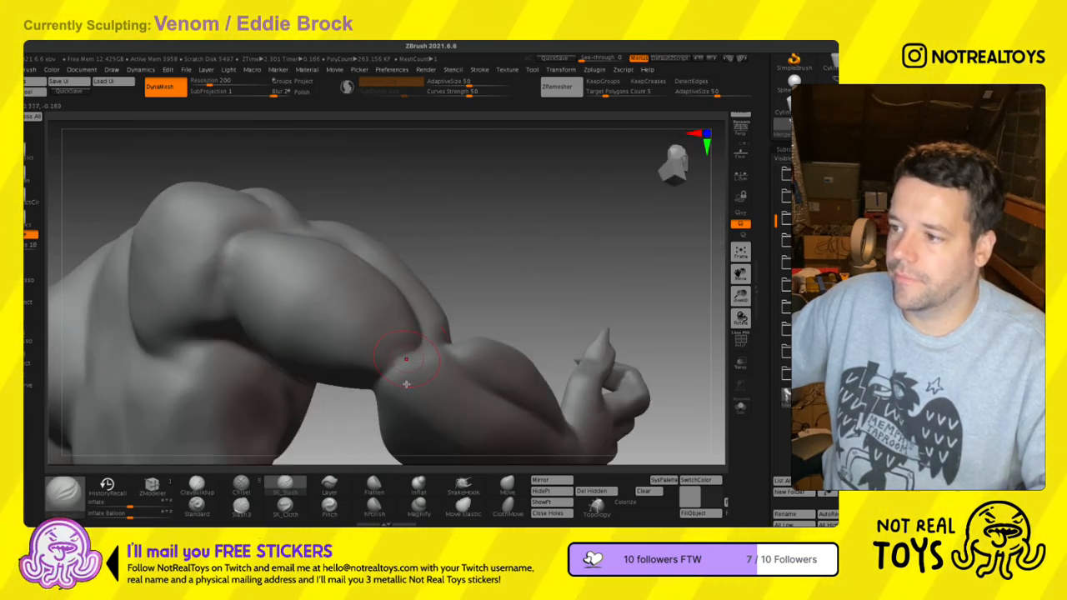
drag(421, 349, 370, 396)
mouse_move(388, 391)
right_down()
mouse_move(442, 359)
mouse_move(406, 270)
right_up()
key(s)
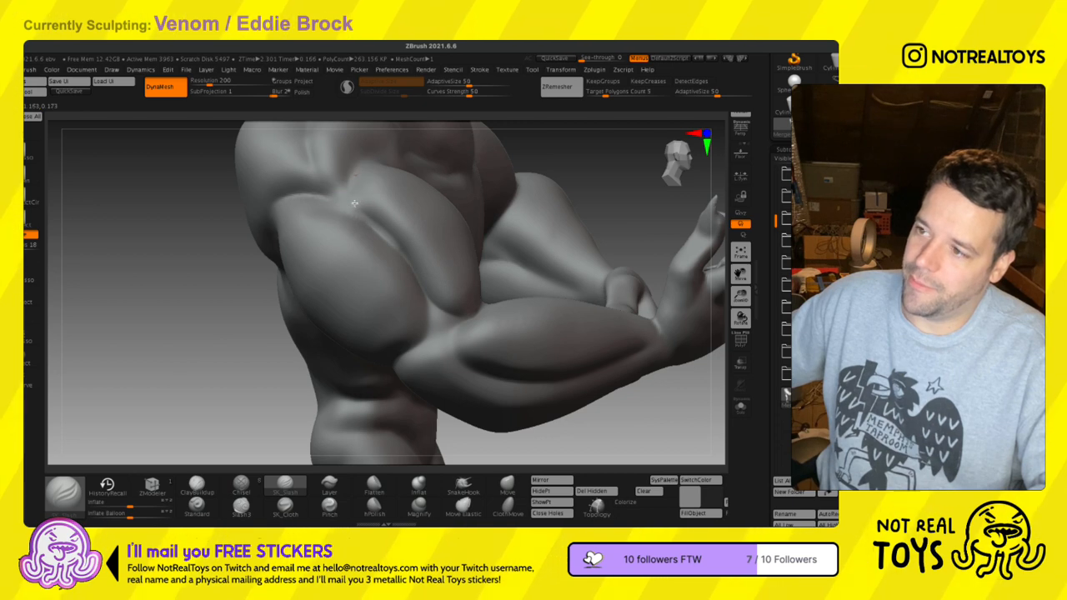
- Smooth the groove between the biceps and triceps from the shoulder to the elbow
shift+drag(346, 191, 363, 212)
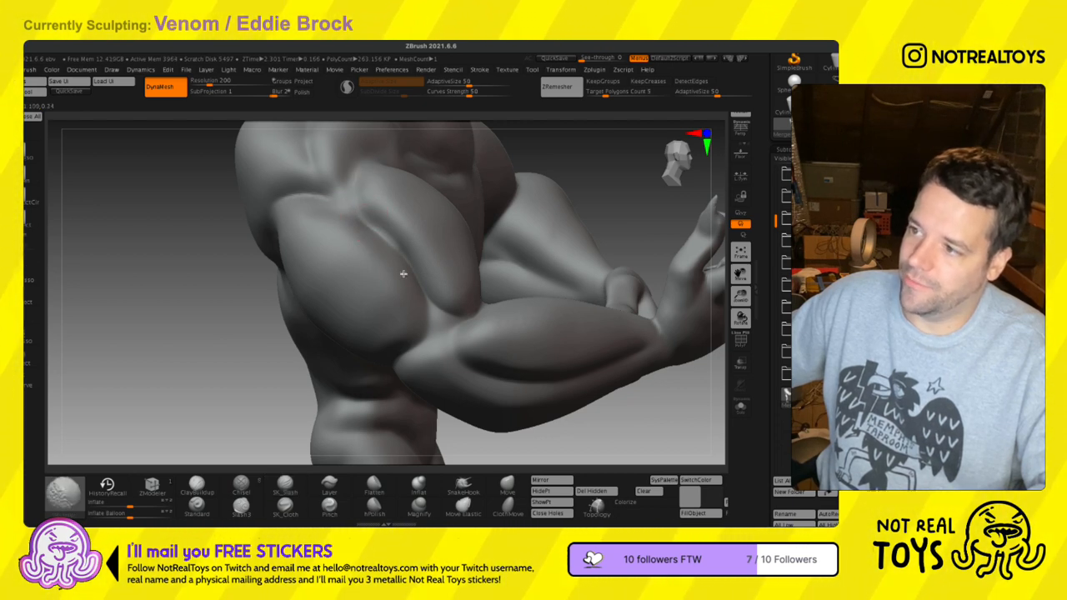
shift+drag(400, 268, 422, 309)
right_drag(436, 323, 382, 332)
- Adjust the form of the biceps along the triceps groove with the Move brush
click(507, 485)
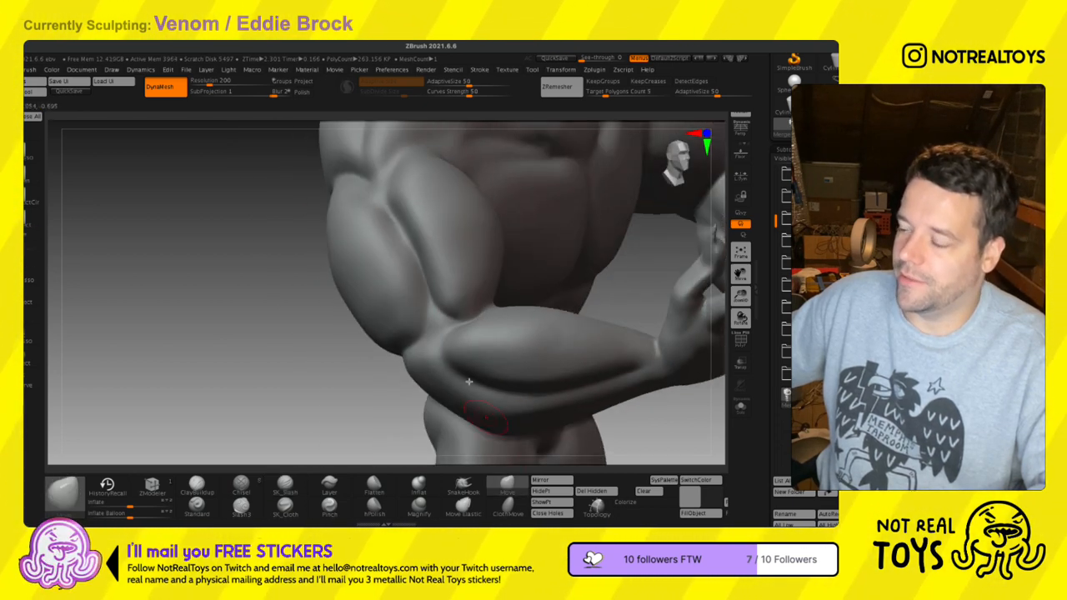
mouse_move(433, 266)
mouse_down()
mouse_move(408, 236)
mouse_move(428, 277)
mouse_up()
right_drag(466, 250, 417, 242)
drag(424, 223, 435, 230)
mouse_move(430, 252)
right_down()
mouse_move(453, 260)
mouse_move(417, 233)
right_up()
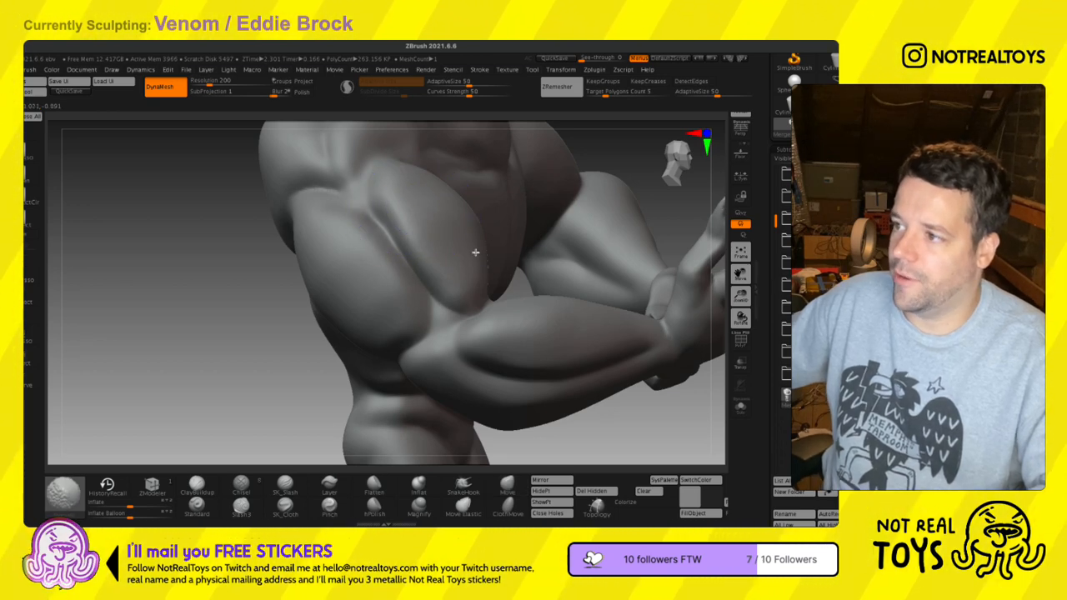
- Smooth the triceps side of the upper-arm groove to soften the muscle edge
mouse_move(453, 250)
ctrl+right_down()
mouse_move(470, 261)
mouse_move(376, 267)
mouse_move(364, 302)
ctrl+right_up()
right_drag(363, 302, 434, 288)
shift+drag(324, 219, 343, 277)
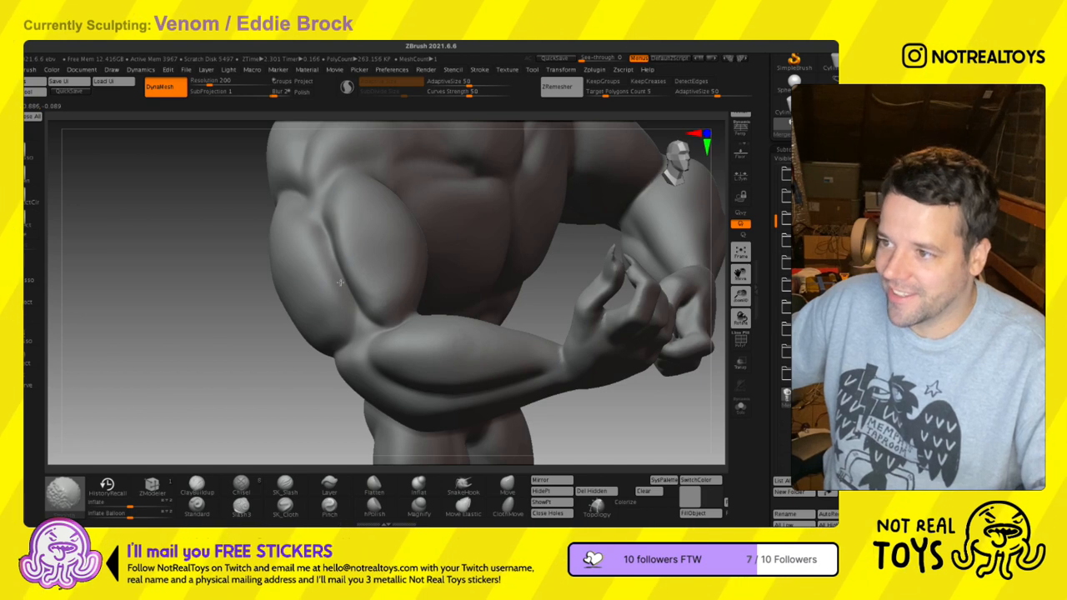
shift+drag(327, 241, 334, 282)
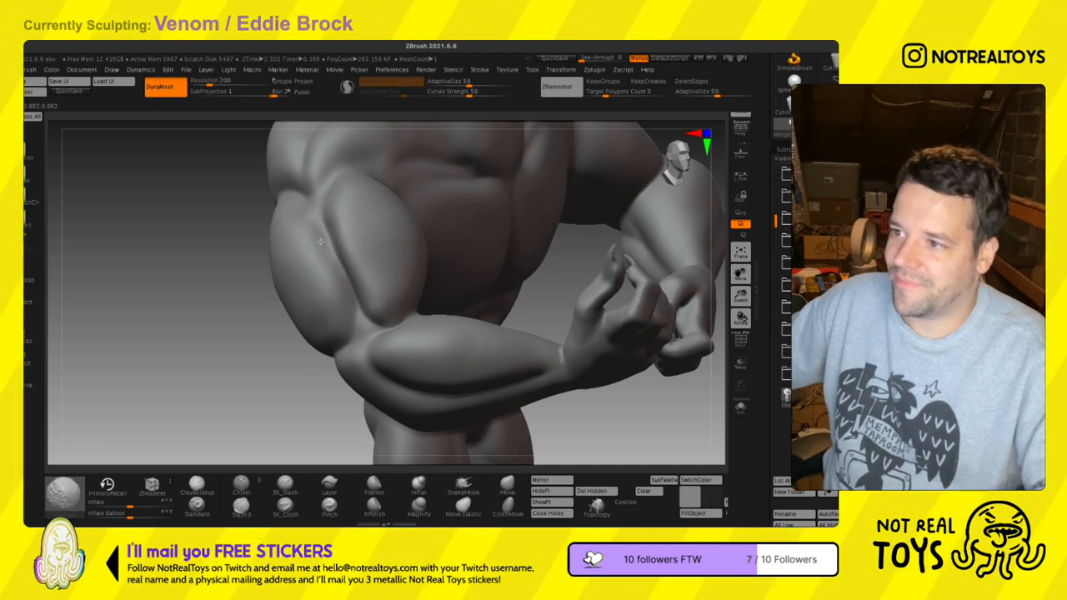
mouse_move(319, 242)
right_down()
mouse_move(359, 288)
mouse_move(341, 317)
mouse_move(391, 376)
right_up()
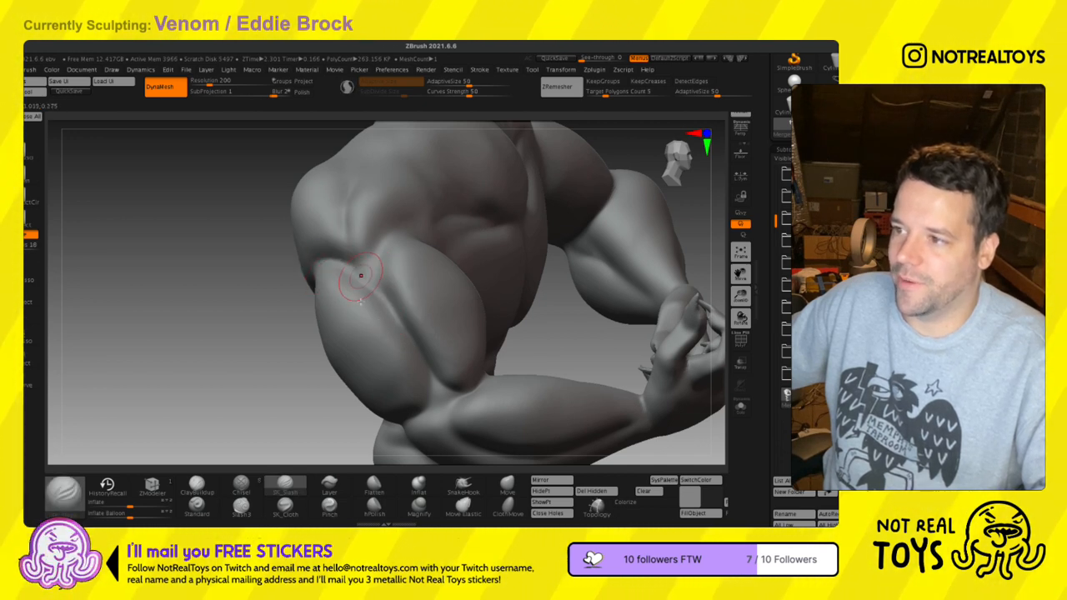
- Smooth the triceps below the shoulder and refine the biceps near the elbow with the hPolish brush
mouse_move(385, 264)
right_down()
mouse_move(352, 300)
mouse_move(368, 333)
right_up()
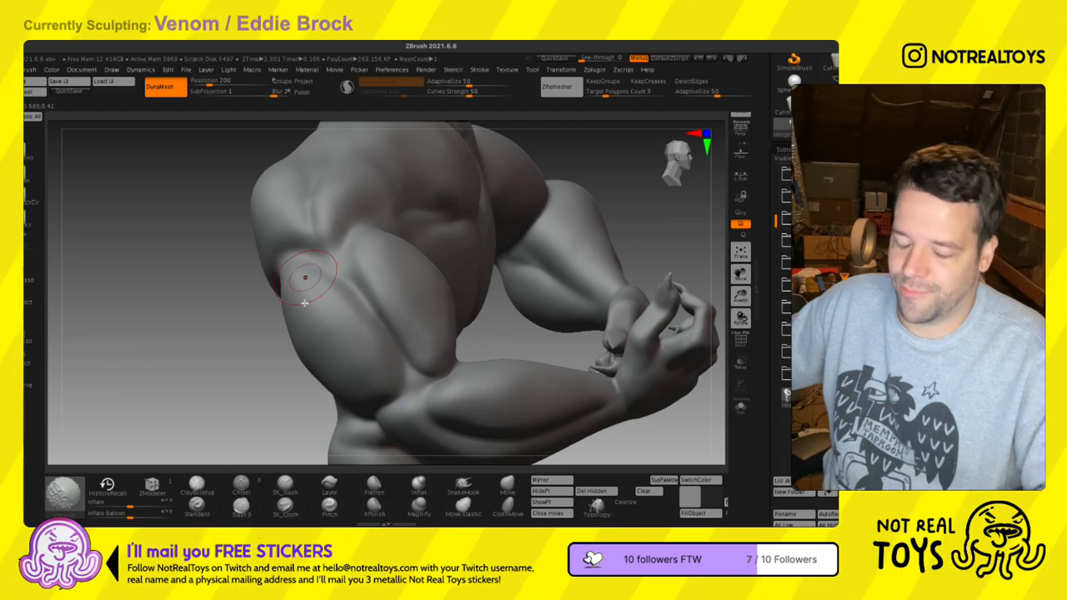
right_drag(307, 303, 327, 320)
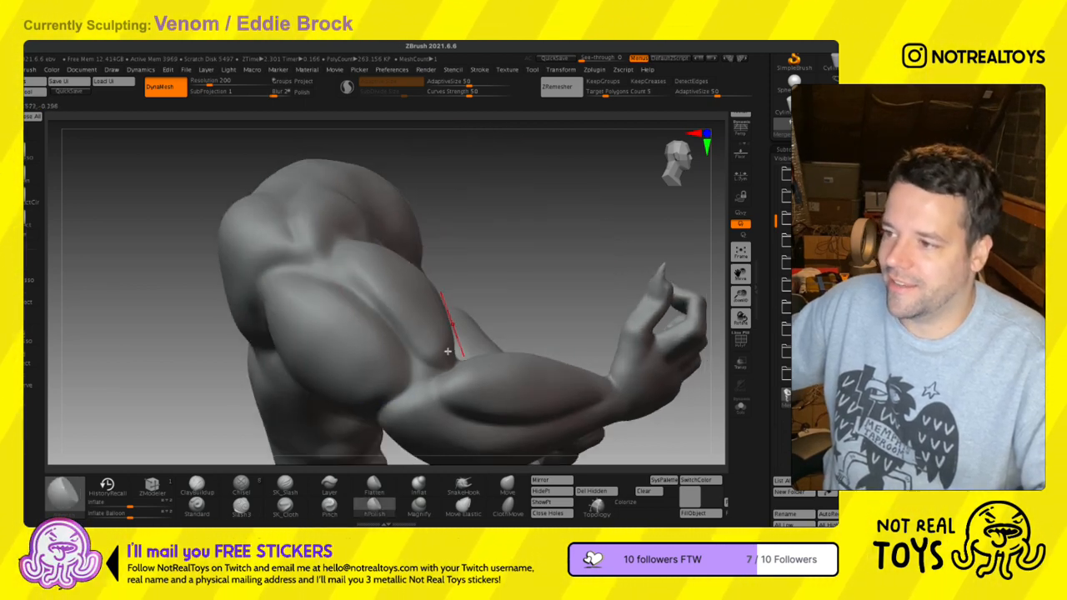
right_drag(449, 349, 366, 367)
mouse_move(282, 391)
right_down()
mouse_move(422, 261)
mouse_move(393, 321)
right_up()
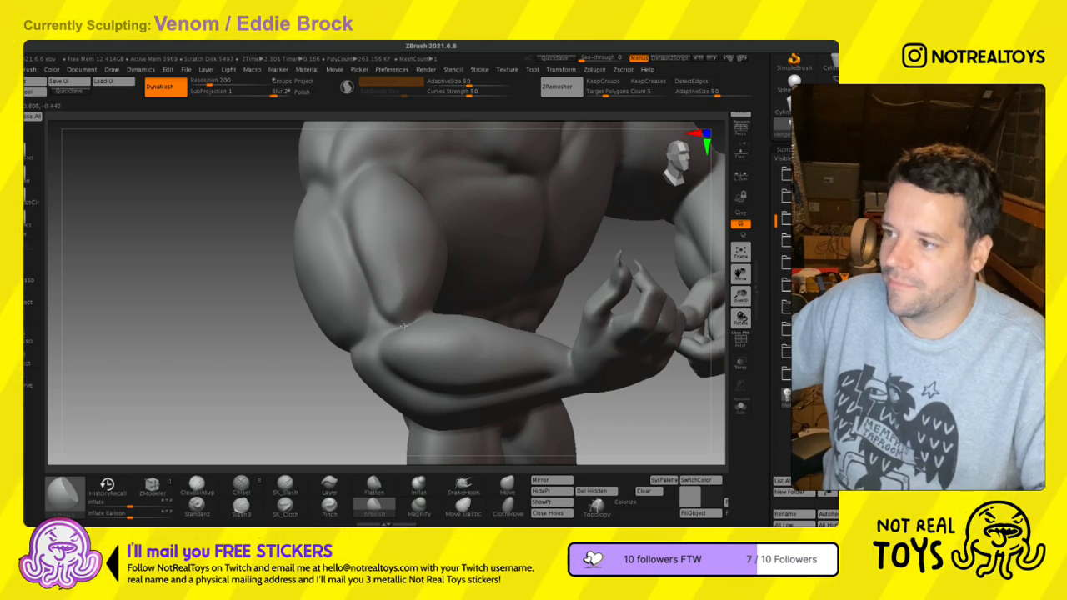
right_drag(421, 247, 465, 393)
- Carve the crease between the biceps and triceps on the inner upper arm with the SK_Slash brush and smooth it
click(288, 487)
right_drag(507, 310, 495, 298)
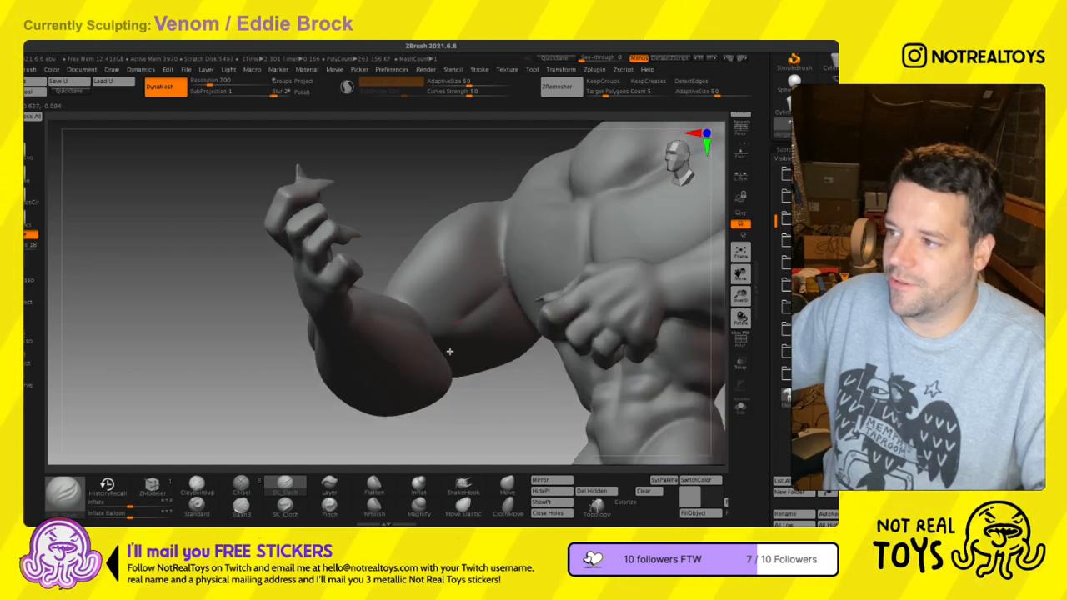
mouse_move(433, 354)
right_down()
mouse_move(479, 351)
mouse_move(503, 318)
mouse_move(521, 317)
right_up()
mouse_move(544, 304)
mouse_down()
mouse_move(481, 350)
mouse_move(425, 371)
mouse_up()
right_drag(489, 354, 431, 323)
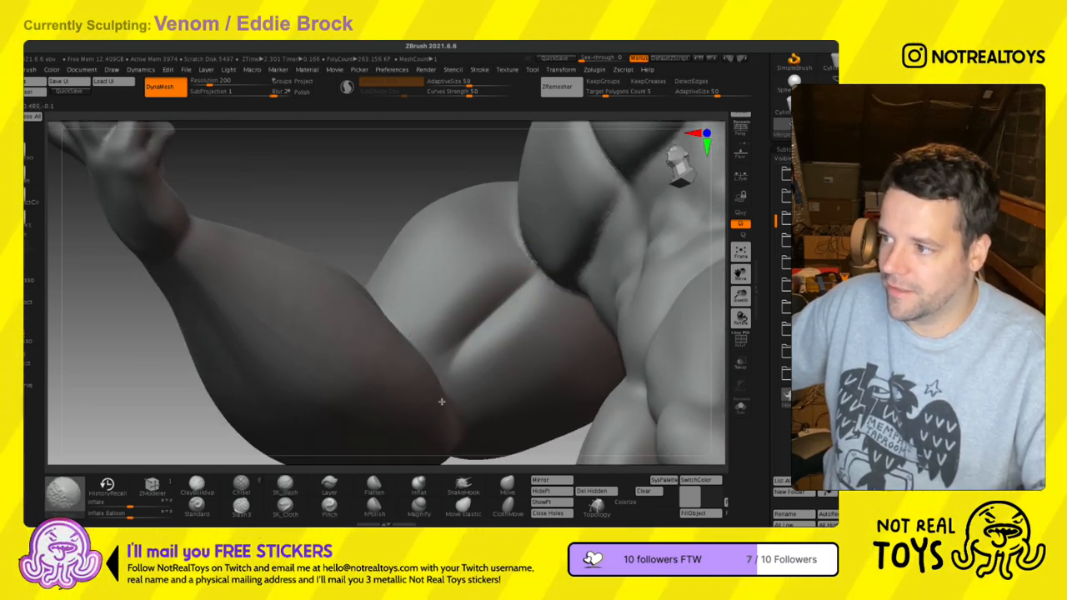
mouse_move(487, 369)
right_down()
mouse_move(491, 345)
mouse_move(498, 388)
mouse_move(512, 345)
mouse_move(453, 386)
mouse_move(493, 255)
mouse_move(539, 318)
mouse_move(545, 436)
right_up()
- Reshape the elbow's bony point with the Move brush, adjusting it from below and behind
click(506, 486)
mouse_move(479, 303)
ctrl+right_down()
mouse_move(490, 282)
mouse_move(485, 261)
ctrl+right_up()
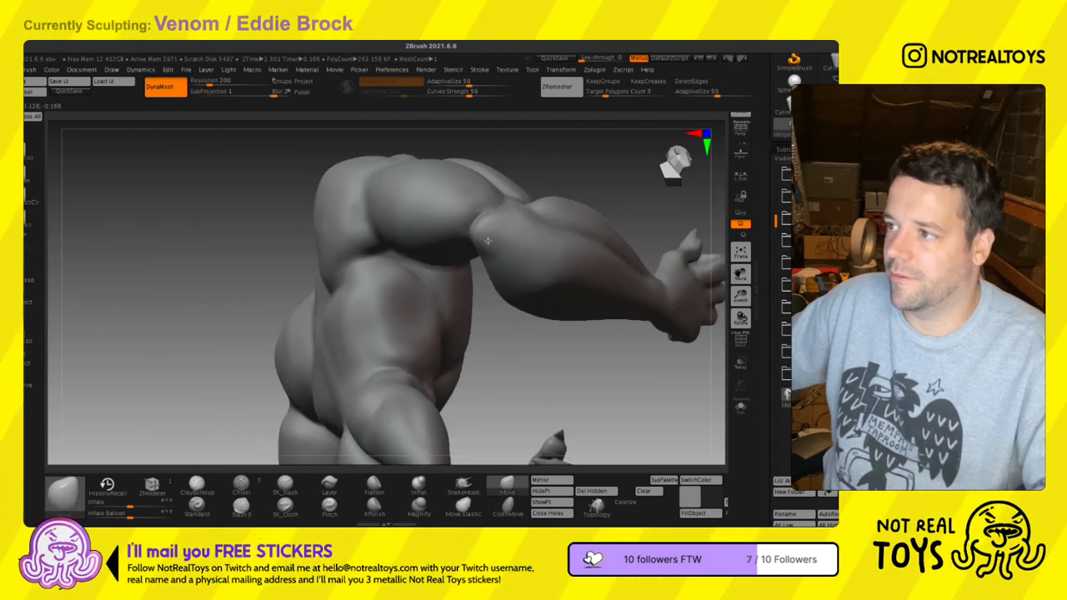
drag(488, 246, 486, 267)
mouse_move(492, 260)
right_down()
mouse_move(522, 309)
mouse_move(481, 250)
right_up()
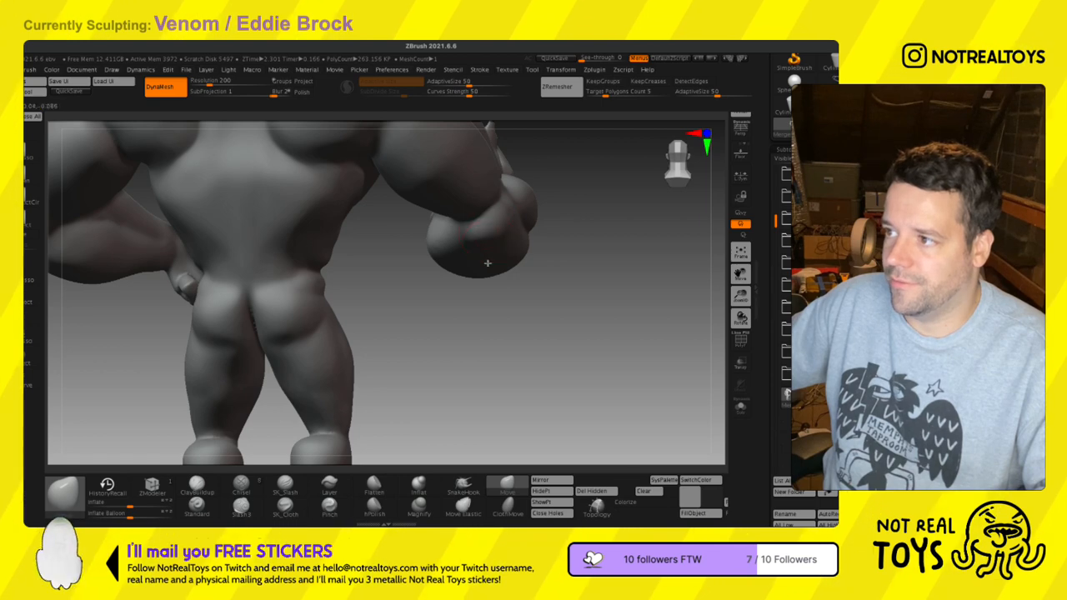
right_drag(493, 250, 423, 369)
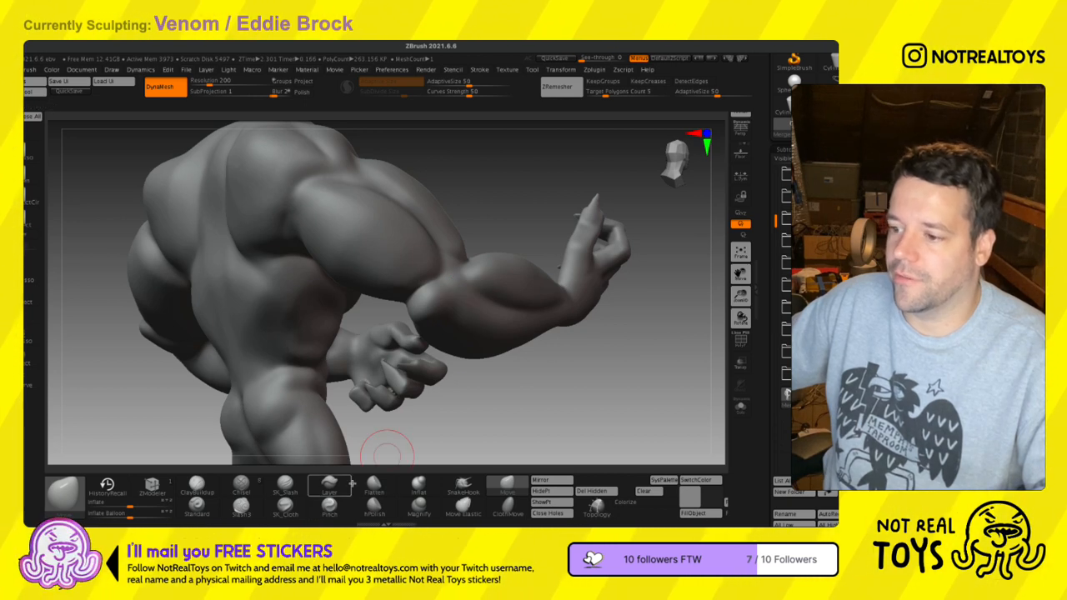
- Smooth the back of the upper arm above the elbow
right_drag(355, 345, 410, 261)
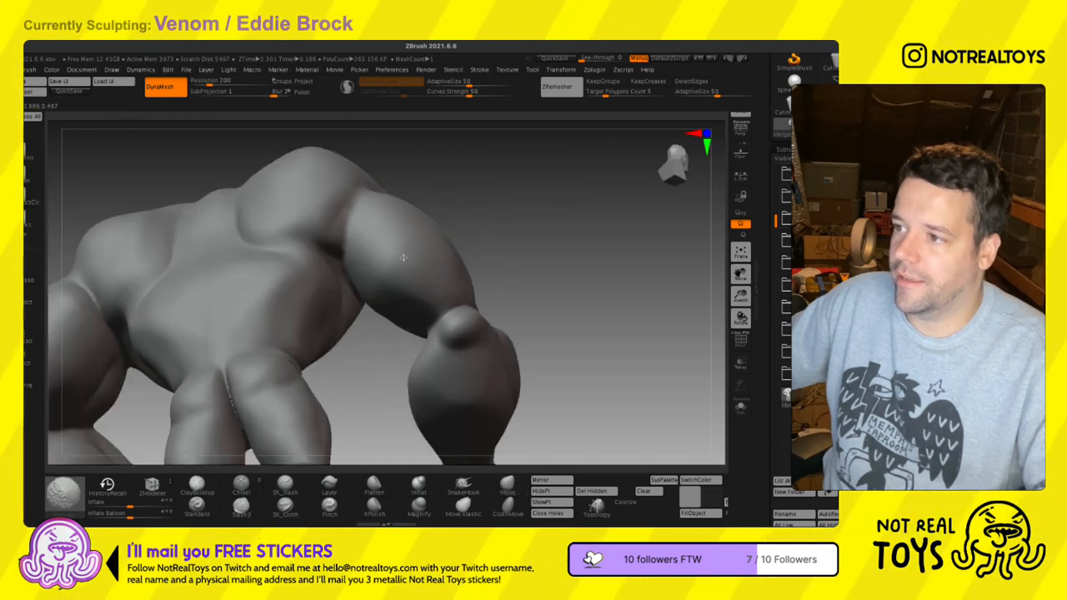
mouse_move(431, 301)
right_down()
mouse_move(415, 286)
mouse_move(424, 276)
right_up()
mouse_move(421, 239)
right_down()
mouse_move(413, 267)
mouse_move(424, 240)
right_up()
mouse_move(406, 284)
ctrl+right_down()
mouse_move(412, 205)
mouse_move(431, 305)
mouse_move(396, 296)
mouse_move(369, 267)
mouse_move(336, 264)
mouse_move(417, 297)
mouse_move(438, 325)
mouse_move(423, 324)
mouse_move(492, 387)
ctrl+right_up()
key(s)
key(s)
- Switch the active colour so the body displays in black and check the arm and torso silhouette
click(700, 481)
right_drag(460, 343, 352, 314)
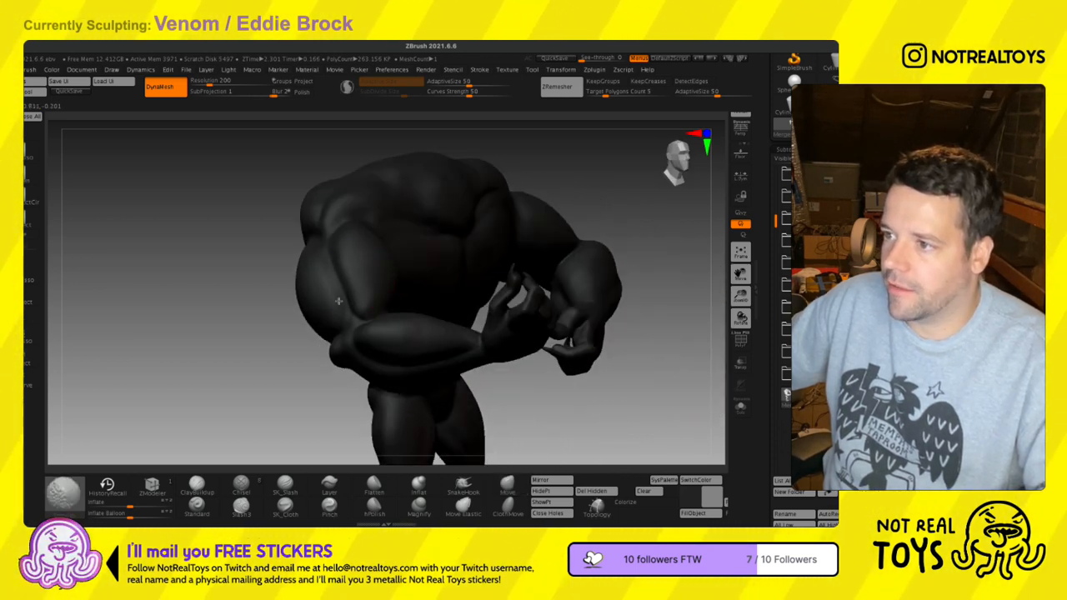
mouse_move(351, 322)
right_down()
mouse_move(339, 322)
mouse_move(395, 314)
mouse_move(334, 312)
mouse_move(366, 286)
mouse_move(358, 282)
right_up()
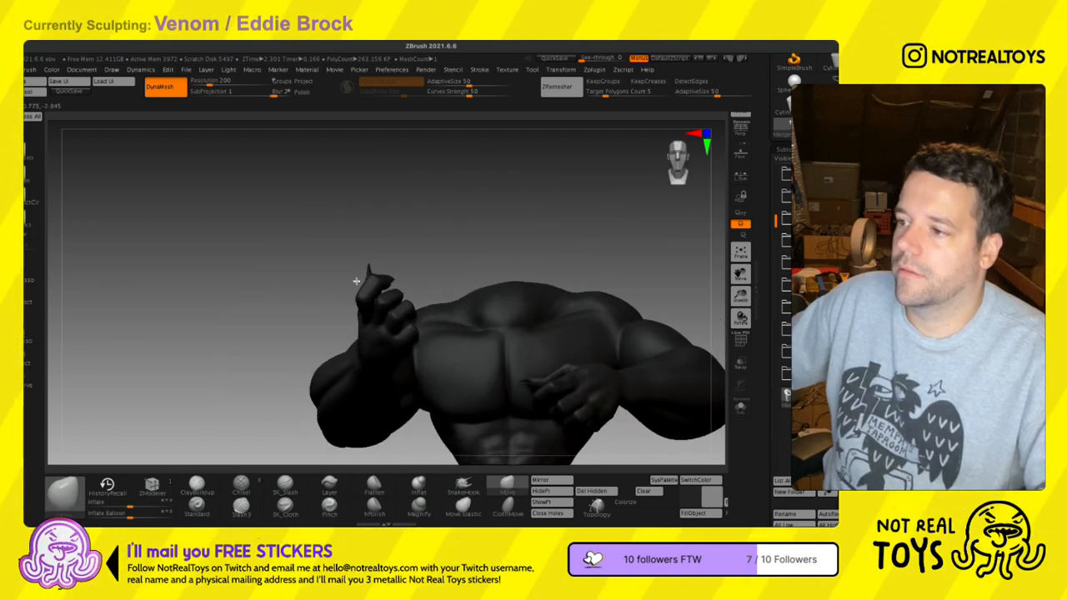
- Carve the grooves running from the ankle to the toes on the feet with the SK_Slash brush and smooth them
mouse_move(491, 339)
alt+right_down()
mouse_move(434, 276)
mouse_move(500, 329)
mouse_move(506, 349)
mouse_move(493, 304)
mouse_move(475, 333)
mouse_move(459, 271)
alt+right_up()
key(s)
alt+right_drag(455, 442, 443, 365)
ctrl+right_drag(424, 305, 453, 361)
mouse_move(460, 407)
alt+right_down()
mouse_move(445, 286)
mouse_move(417, 287)
mouse_move(434, 291)
mouse_move(441, 363)
mouse_move(455, 236)
mouse_move(399, 270)
mouse_move(343, 231)
mouse_move(362, 334)
mouse_move(327, 336)
mouse_move(373, 296)
alt+right_up()
click(286, 485)
key(s)
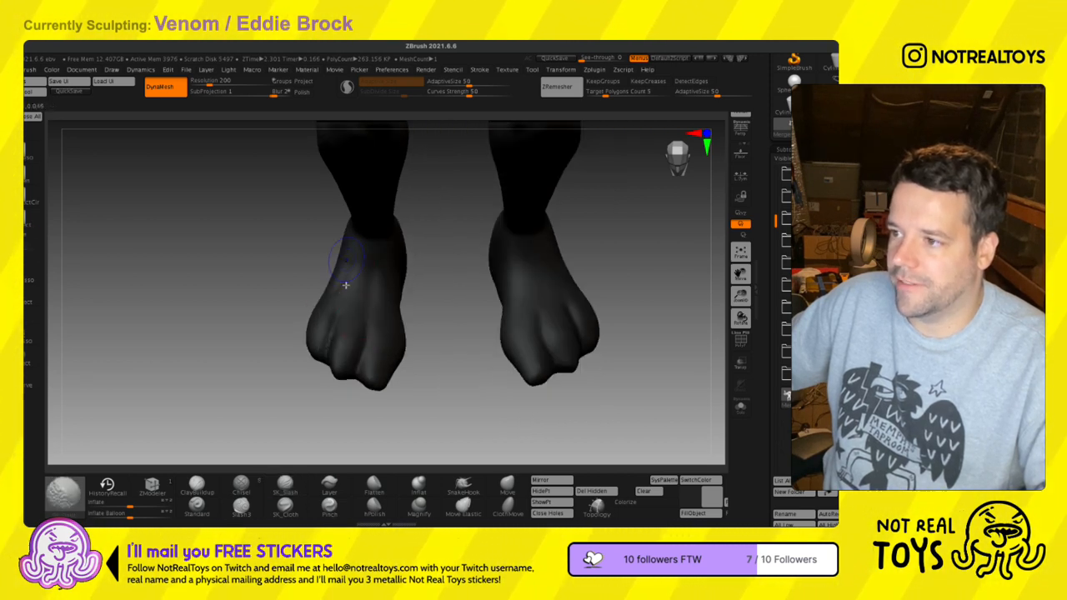
right_drag(352, 290, 393, 265)
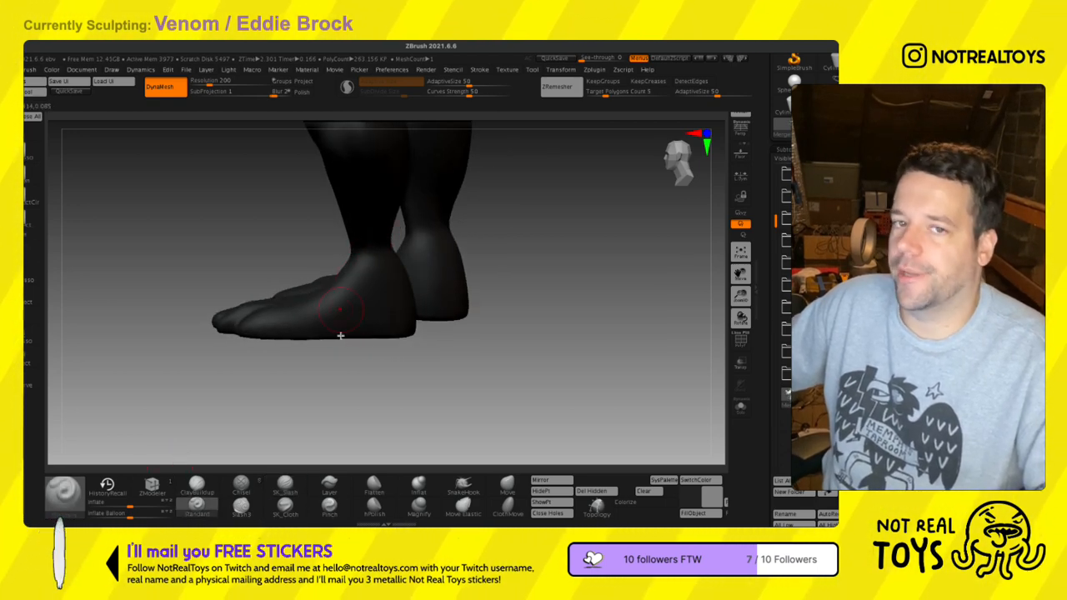
- Adjust the silhouette of the lower leg with the Move brush, checking it from the side and front
right_drag(380, 301, 454, 301)
mouse_move(306, 362)
right_down()
mouse_move(525, 353)
mouse_move(492, 367)
mouse_move(328, 374)
mouse_move(289, 353)
mouse_move(291, 342)
mouse_move(303, 370)
mouse_move(291, 339)
mouse_move(291, 362)
mouse_move(200, 392)
mouse_move(242, 380)
mouse_move(270, 419)
right_up()
click(506, 490)
key(ctrl)
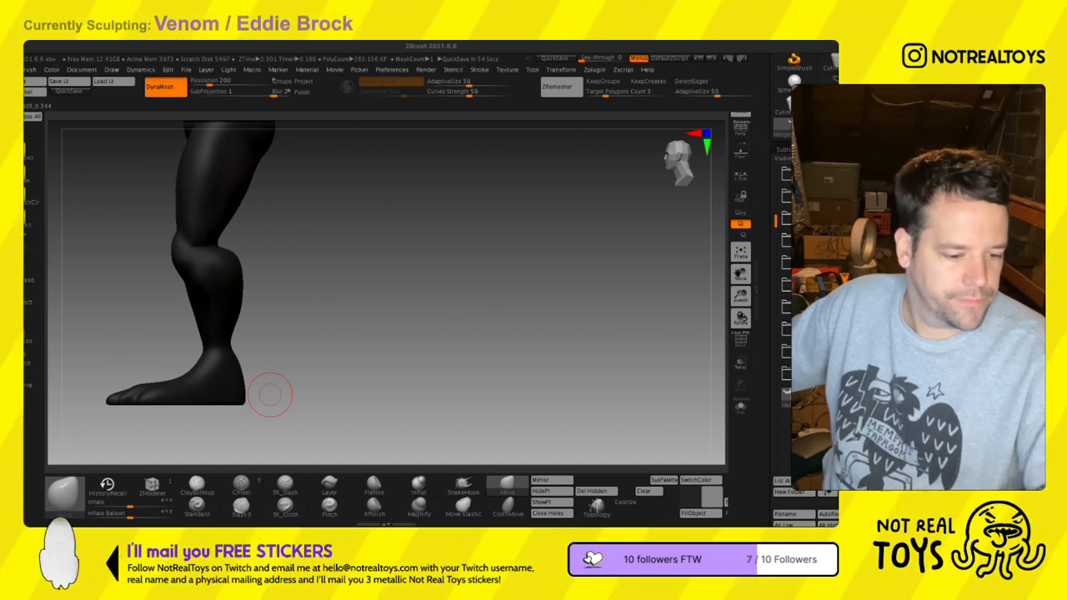
mouse_move(301, 300)
mouse_down()
mouse_move(231, 305)
mouse_move(200, 276)
mouse_move(308, 310)
mouse_up()
key(s)
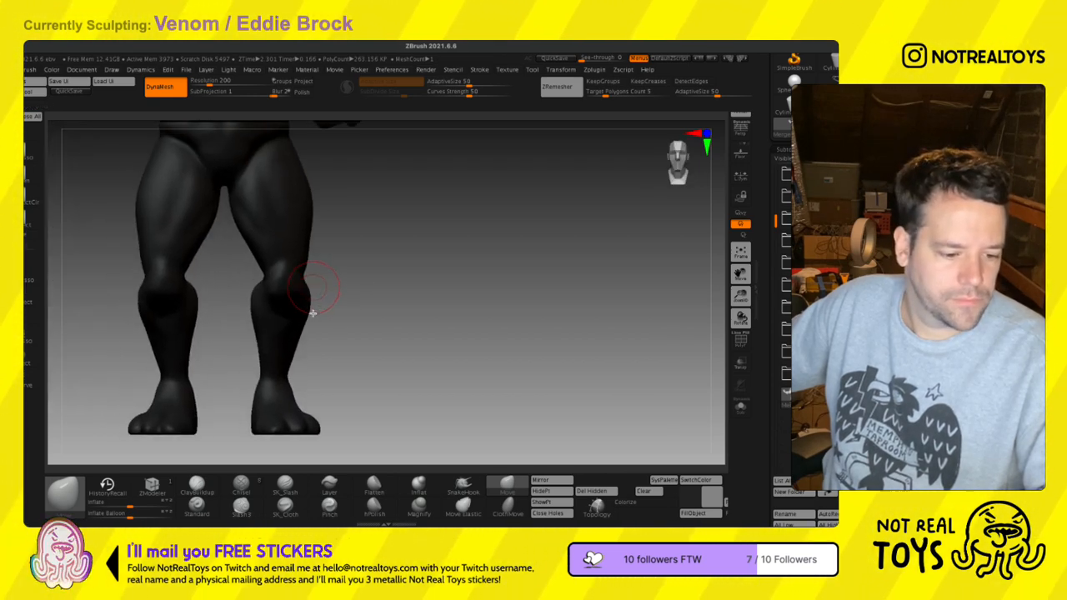
- Carve the quadriceps separations along the front and inside of the thighs with the SK_Slash brush
click(285, 487)
mouse_move(238, 333)
mouse_down()
mouse_move(203, 286)
mouse_move(174, 318)
mouse_up()
mouse_move(176, 357)
mouse_down()
mouse_move(164, 381)
mouse_move(184, 325)
mouse_move(233, 355)
mouse_move(214, 313)
mouse_up()
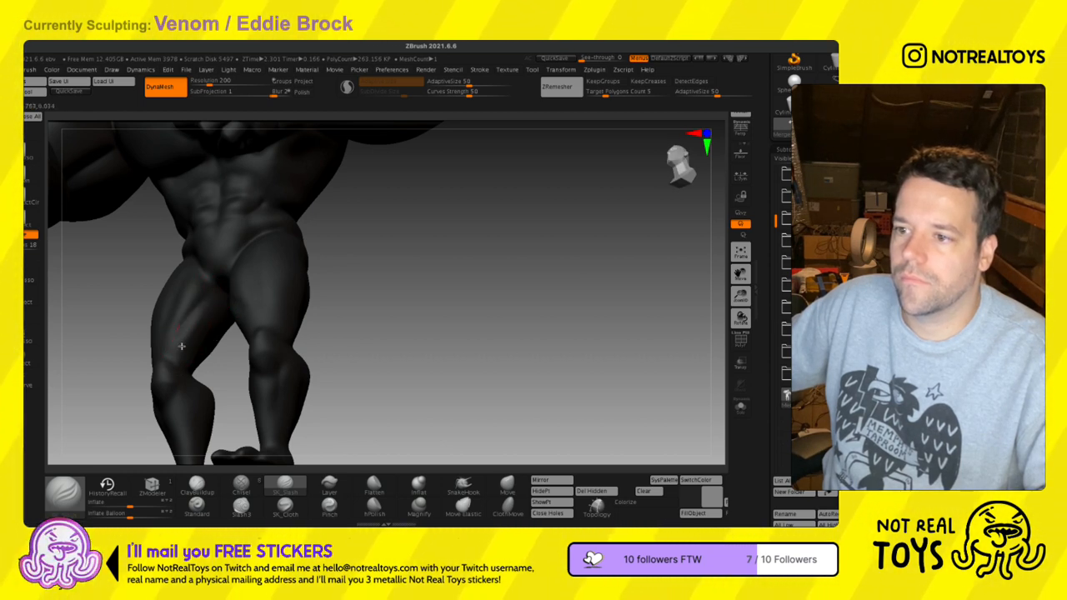
mouse_move(219, 316)
right_down()
mouse_move(192, 344)
mouse_move(265, 323)
right_up()
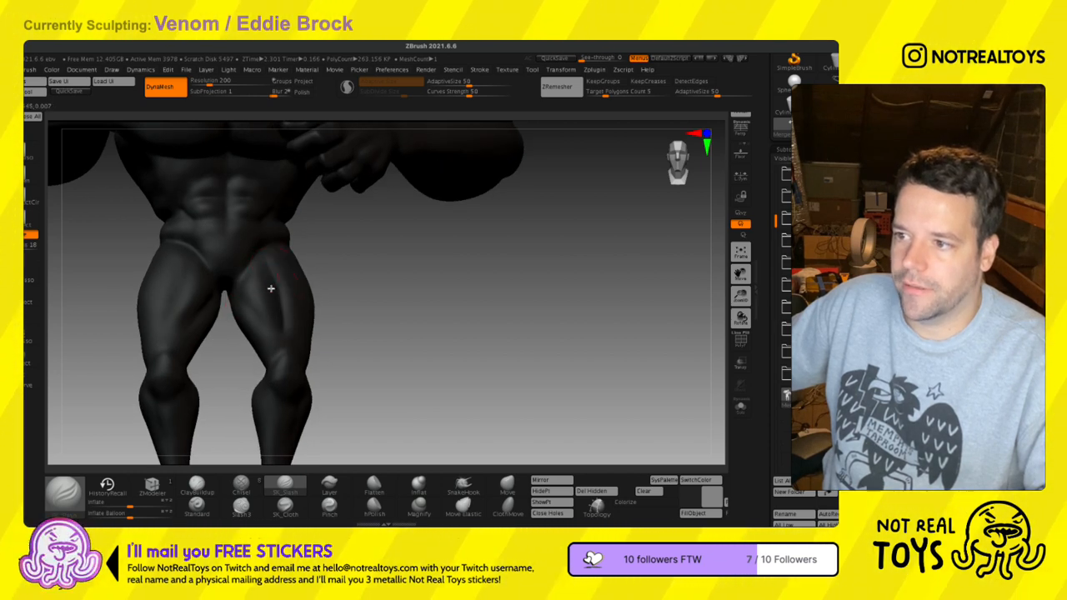
key(shift)
right_drag(281, 354, 275, 360)
- Carve a groove down the upper front of the thigh below the hip and soften it with smoothing
right_drag(235, 330, 164, 326)
right_drag(172, 277, 172, 275)
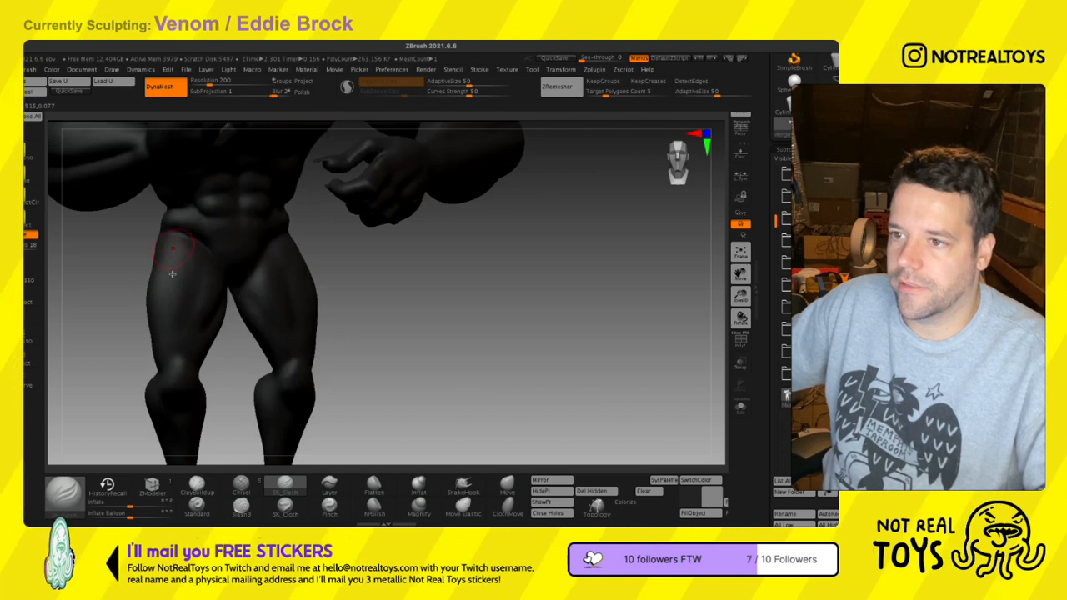
key(shift)
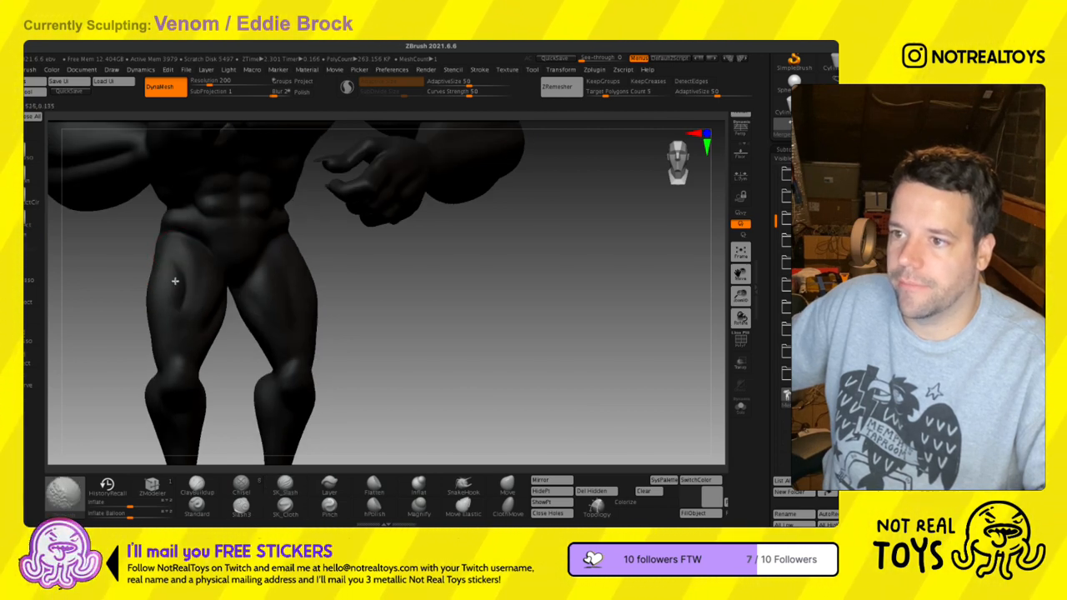
right_drag(179, 340, 174, 315)
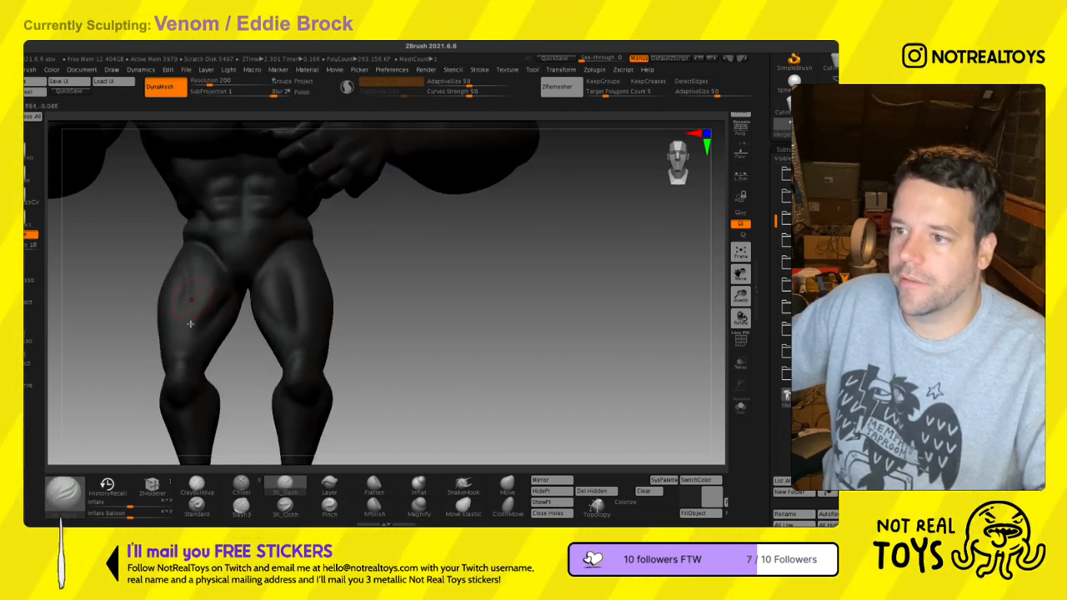
ctrl+right_drag(362, 292, 358, 270)
- View the figure from behind and switch the body's display colour from black to grey
mouse_move(279, 317)
right_down()
mouse_move(218, 321)
mouse_move(309, 329)
mouse_move(395, 288)
mouse_move(362, 322)
mouse_move(417, 302)
mouse_move(388, 295)
mouse_move(410, 271)
mouse_move(467, 286)
mouse_move(420, 258)
mouse_move(350, 187)
right_up()
key(shift)
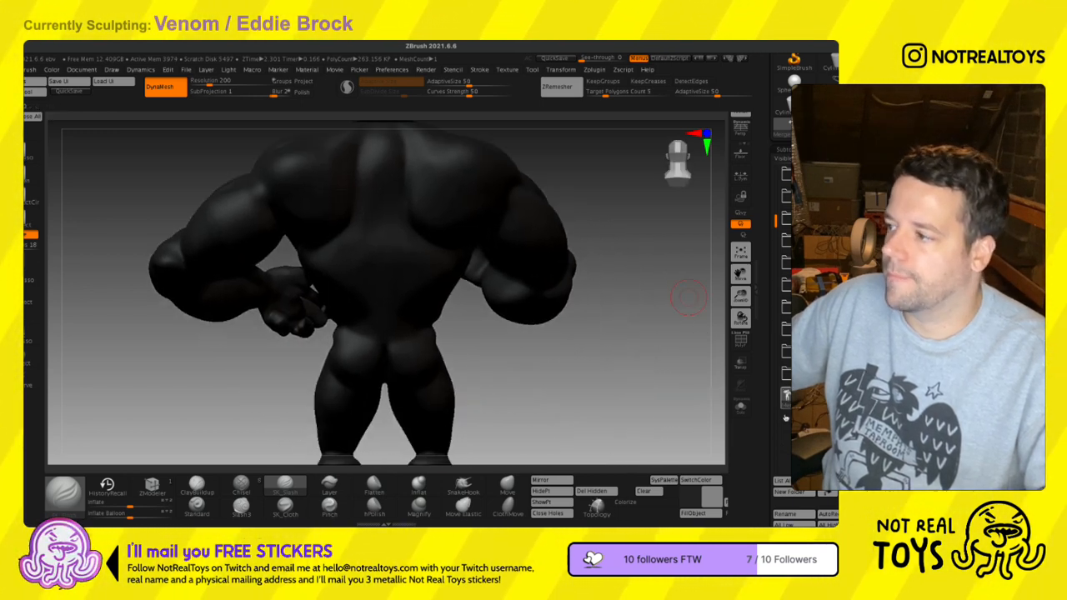
click(691, 513)
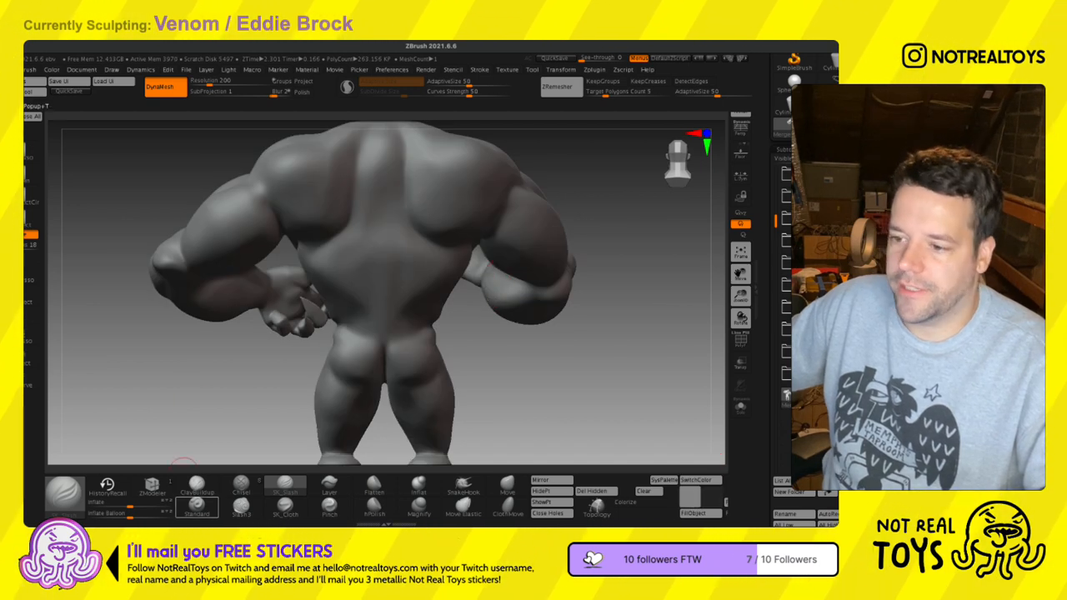
- Try to raise a spine ridge down the centre of the back with a smaller Standard brush
click(197, 505)
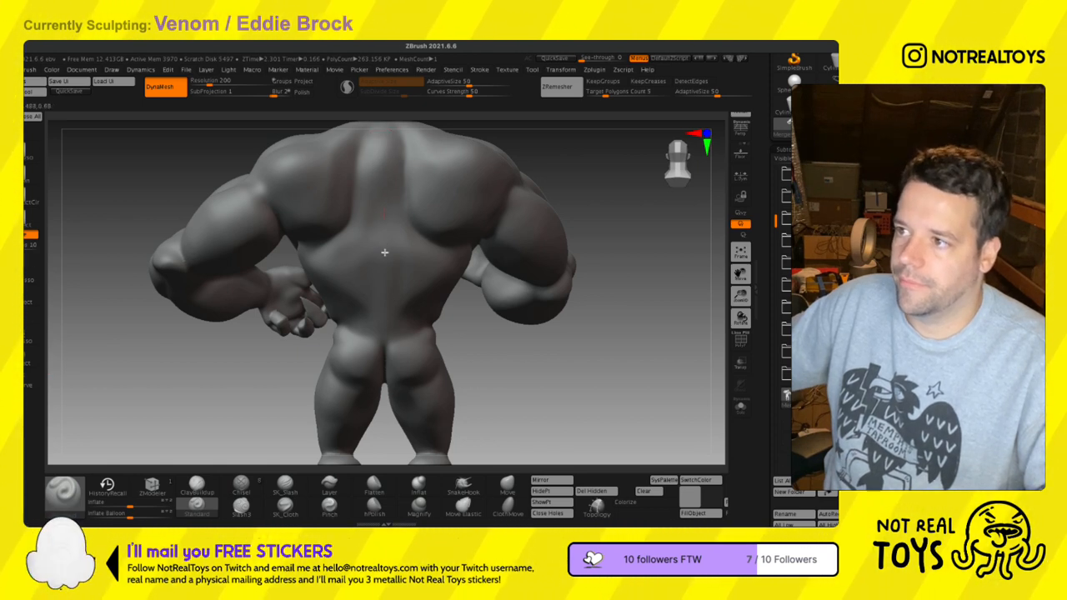
key(space)
alt+right_drag(379, 309, 364, 393)
key(s)
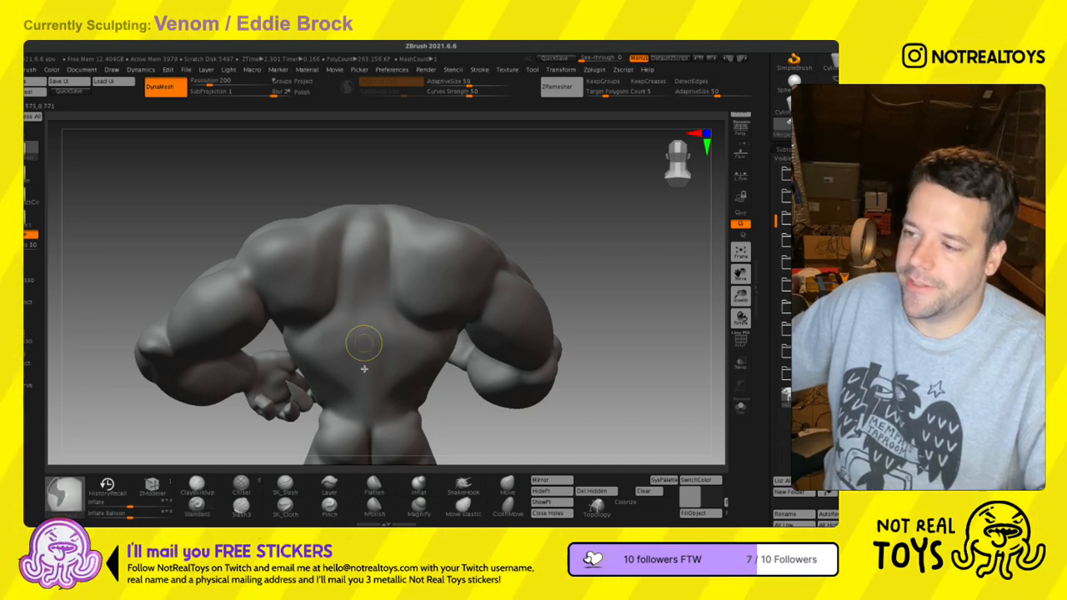
key(space)
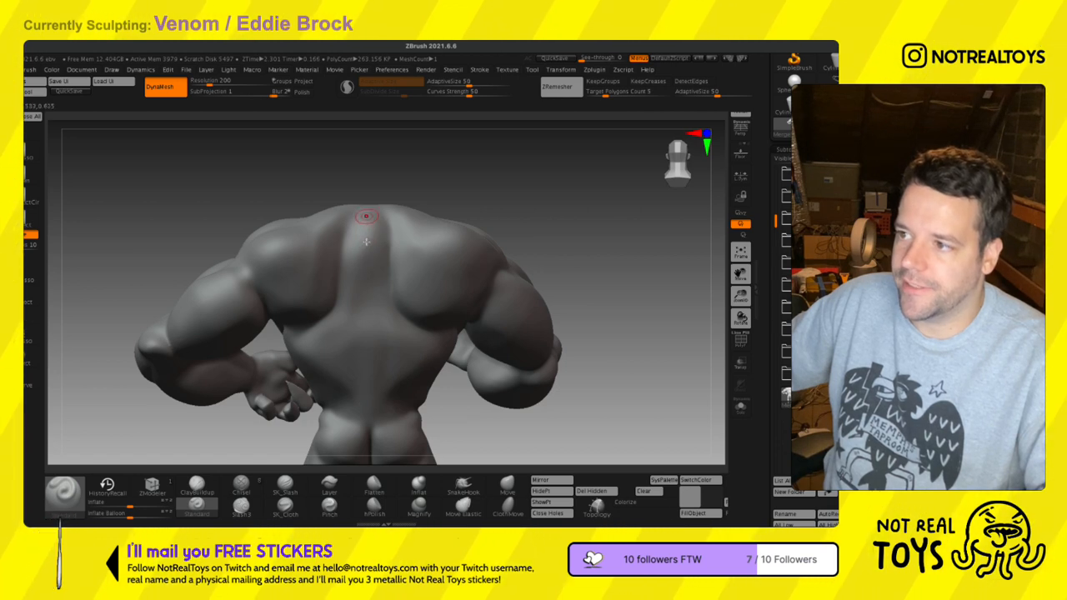
drag(367, 256, 360, 416)
key(ctrl+z)
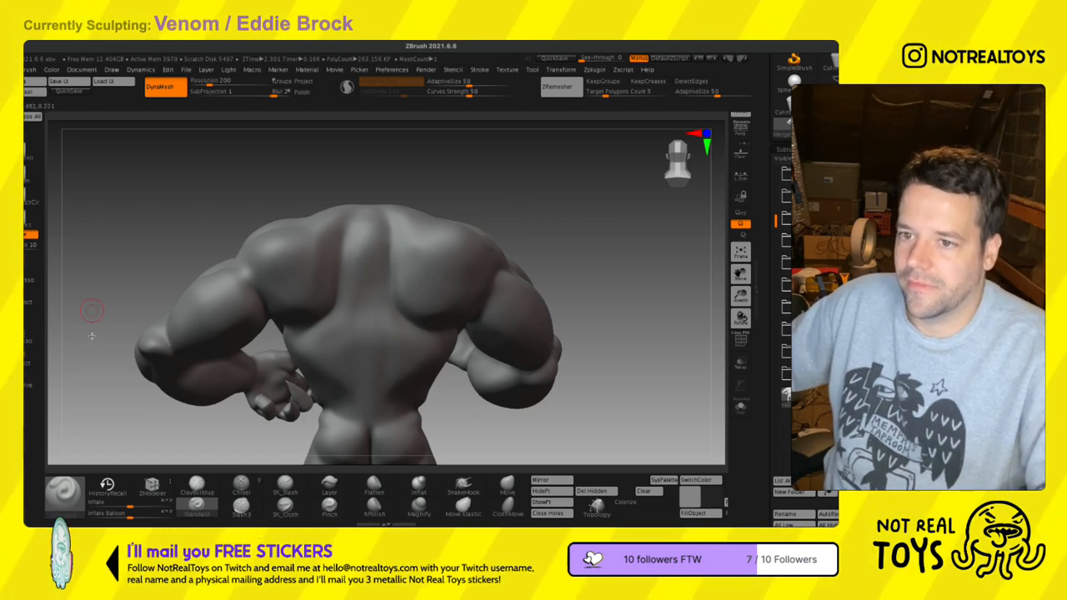
- Increase the Standard brush's LazyMouse step and stroke a row of evenly spaced vertebra bumps down the spine
click(595, 70)
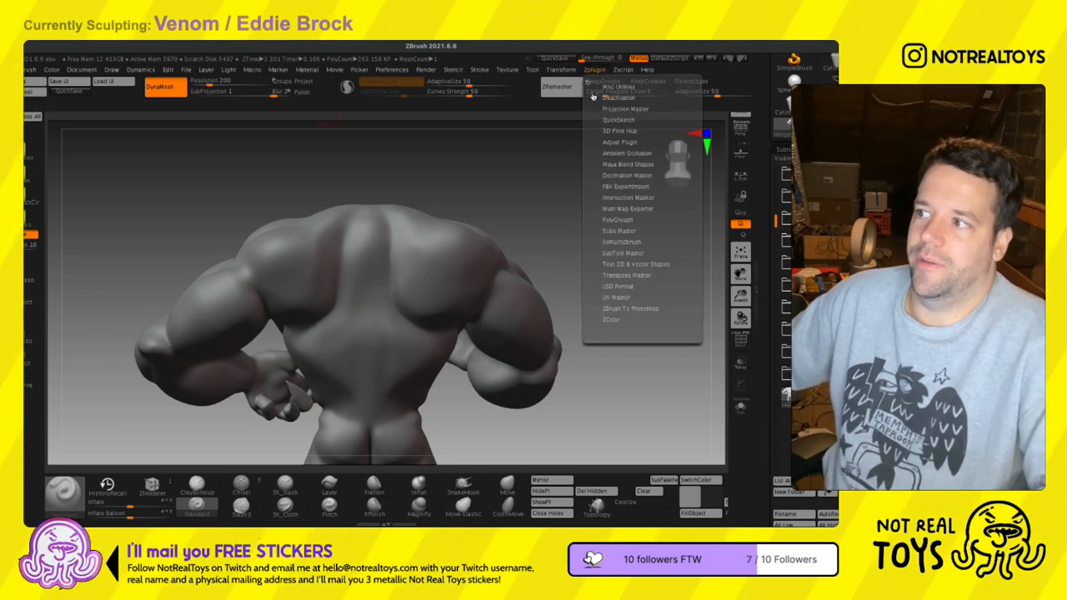
click(480, 69)
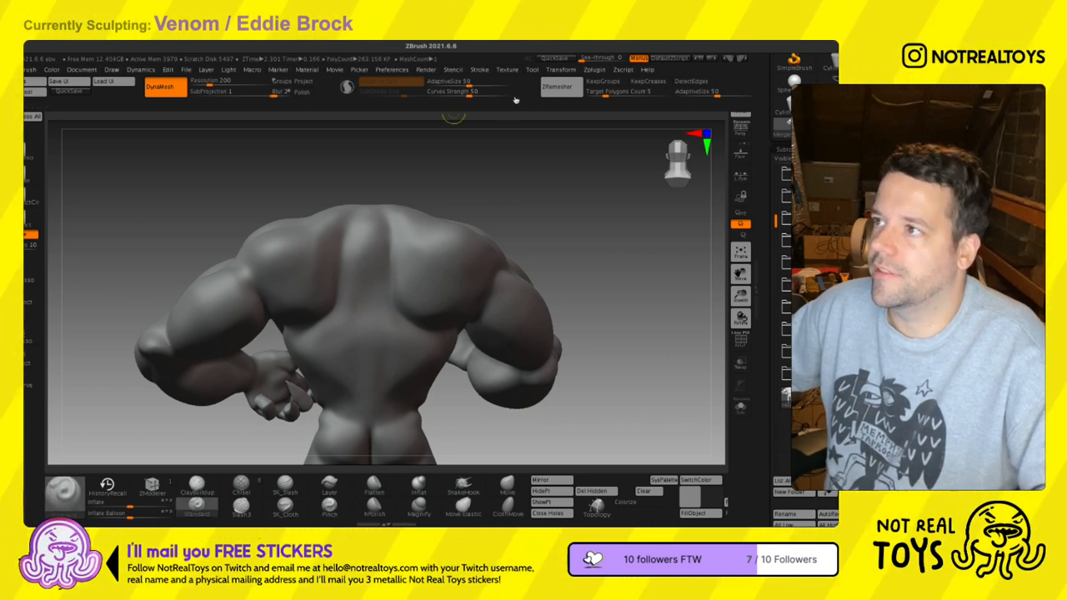
click(481, 70)
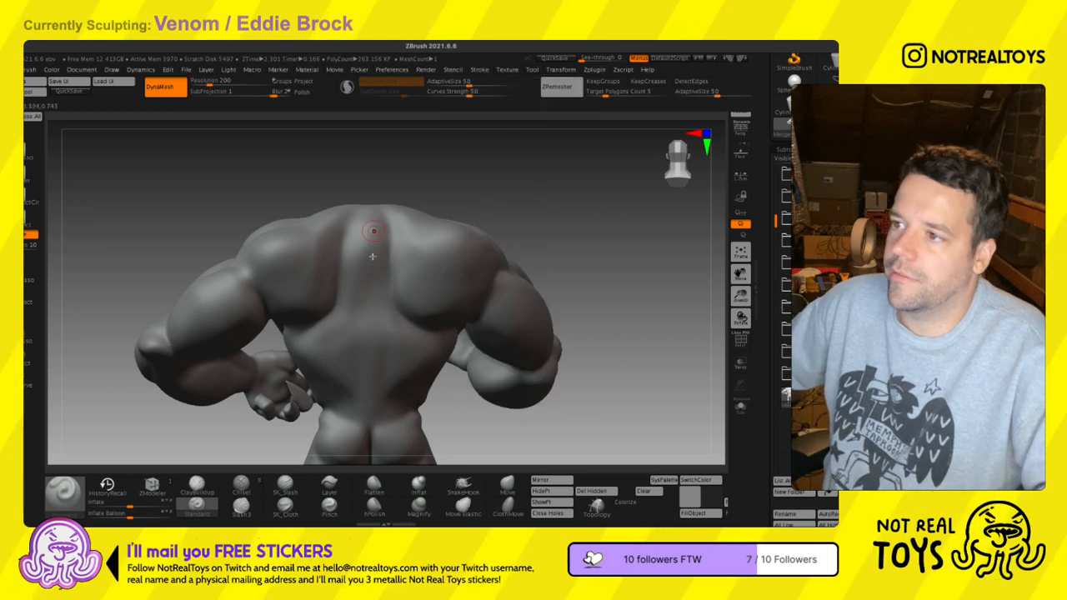
drag(367, 280, 366, 374)
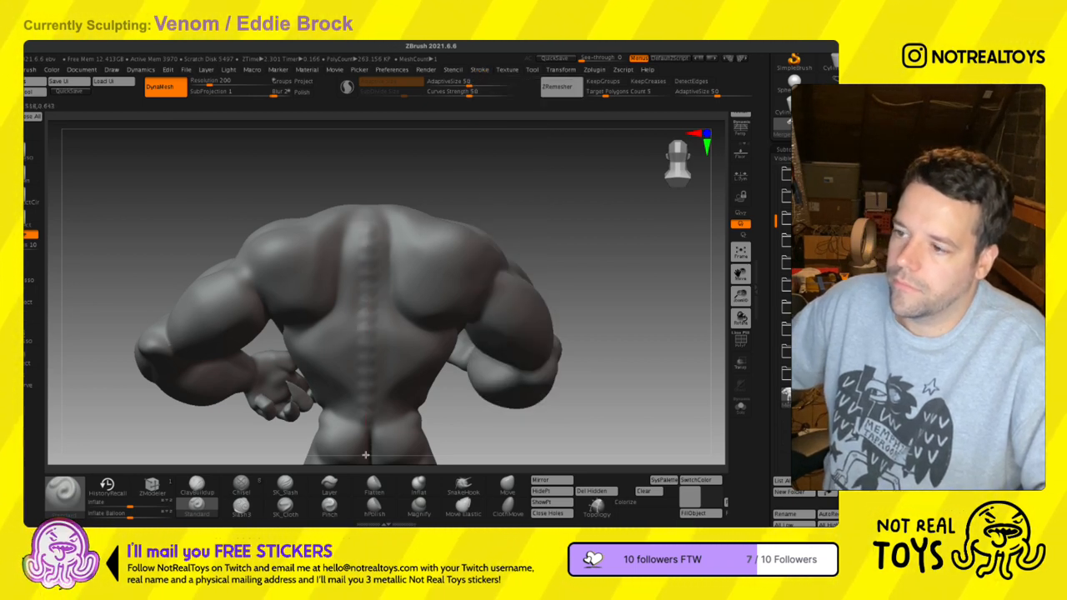
key(ctrl+z)
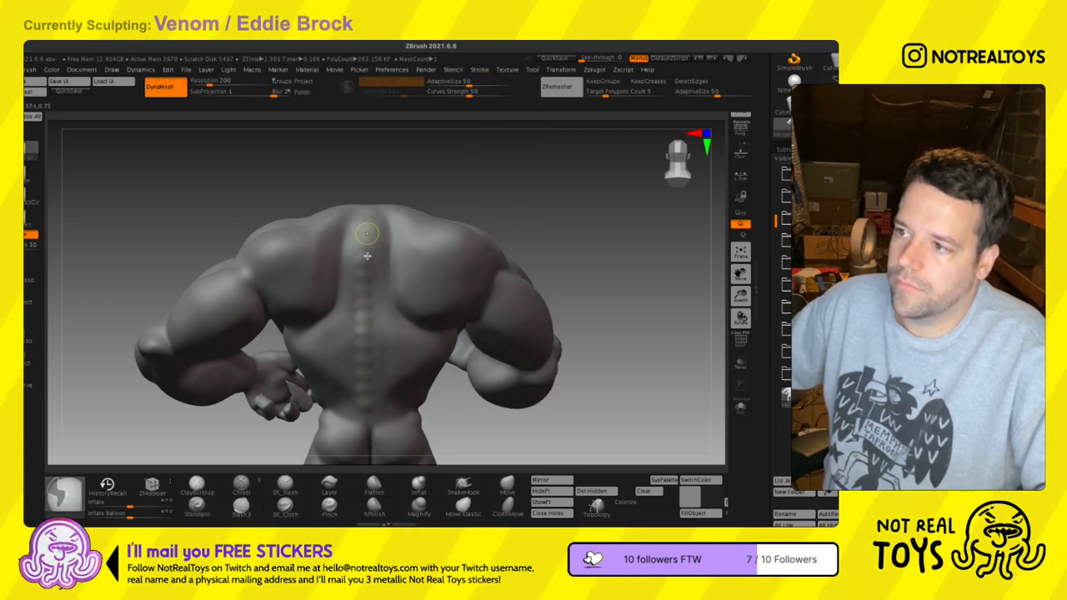
drag(367, 292, 369, 437)
key(ctrl+z)
drag(367, 376, 368, 300)
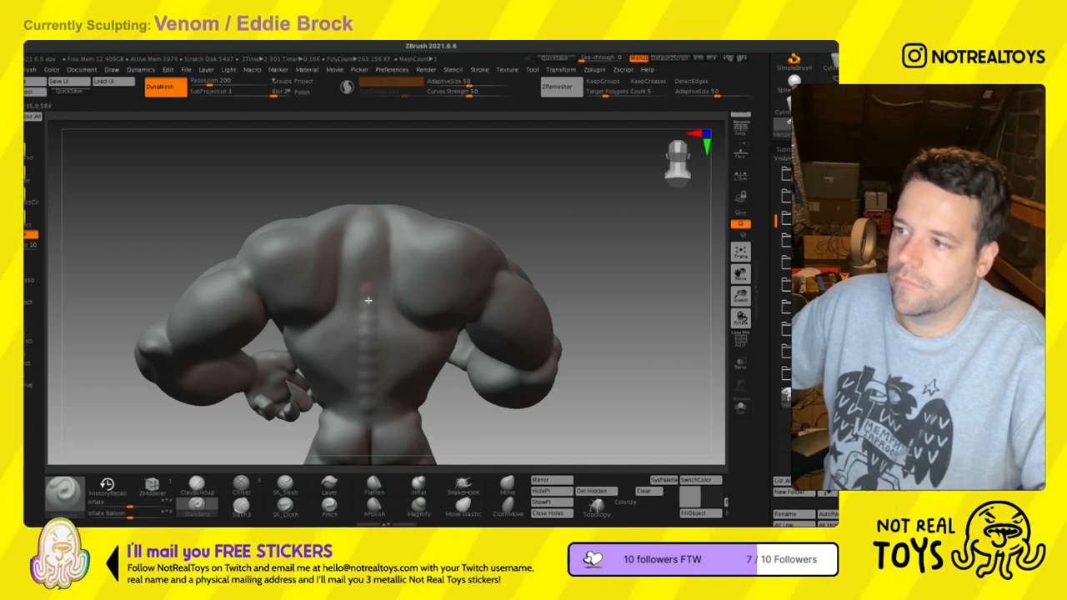
- Soften the vertebra bumps along the spine and check them from several angles
right_drag(373, 270, 360, 283)
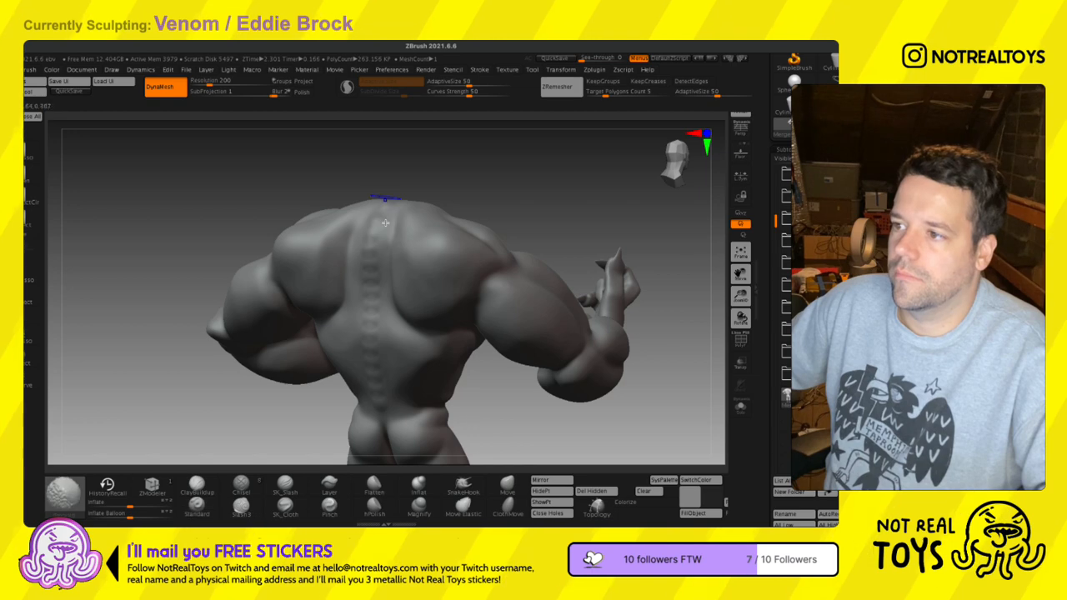
right_drag(391, 409, 415, 391)
mouse_move(385, 292)
ctrl+right_down()
mouse_move(395, 454)
mouse_move(390, 235)
ctrl+right_up()
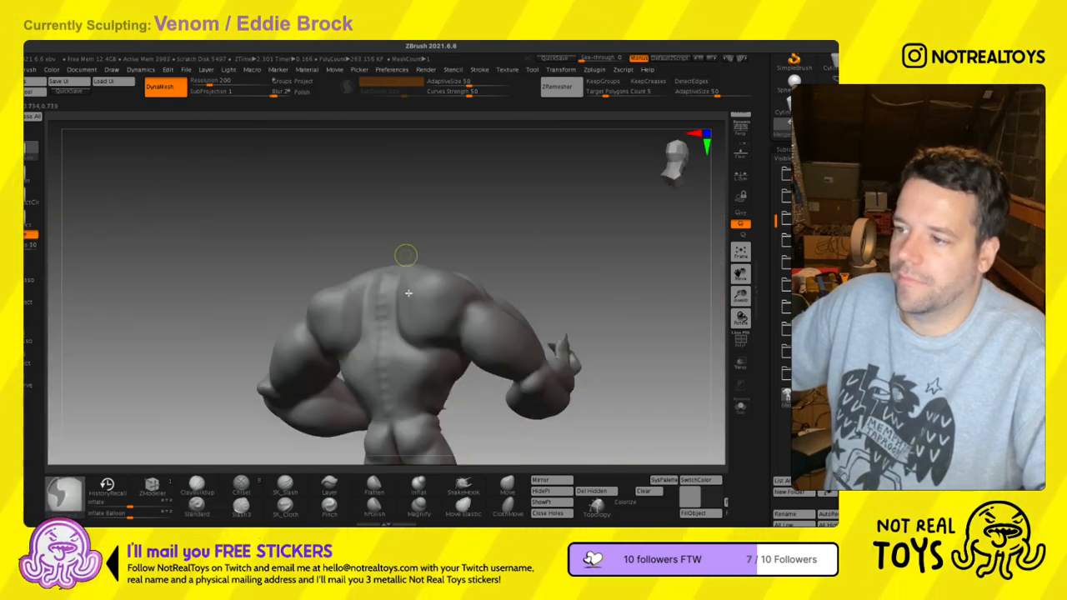
right_drag(401, 404, 375, 283)
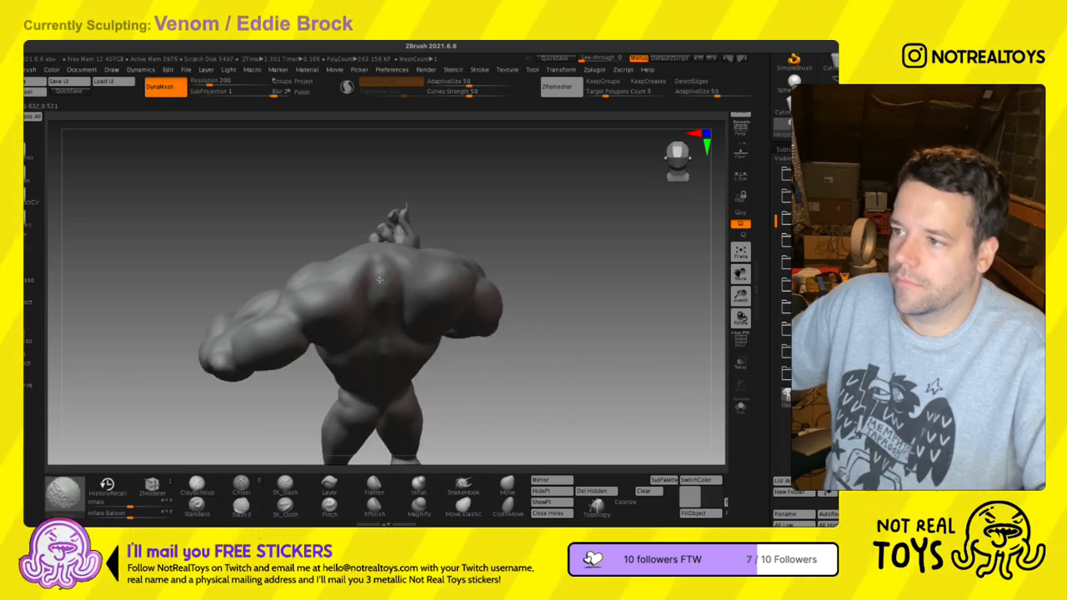
right_drag(385, 280, 402, 364)
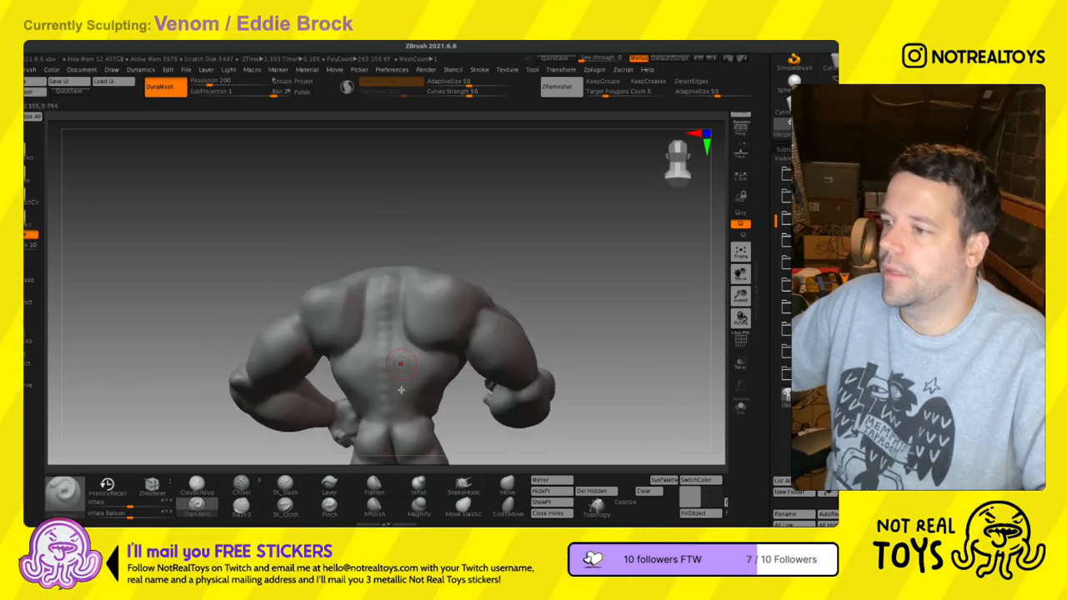
- Adjust the LazyMouse settings for continuous strokes and build up the muscle columns beside the lower spine, smoothing them
click(480, 70)
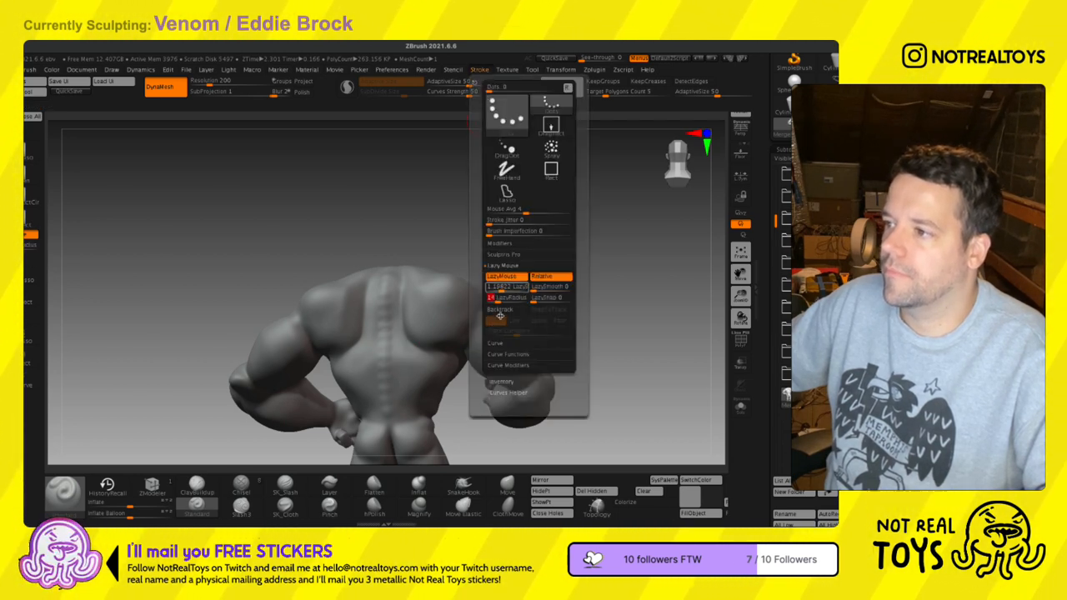
mouse_move(370, 344)
right_down()
mouse_move(400, 352)
mouse_move(405, 325)
mouse_move(407, 364)
right_up()
shift+drag(381, 323, 377, 377)
right_drag(393, 343, 412, 351)
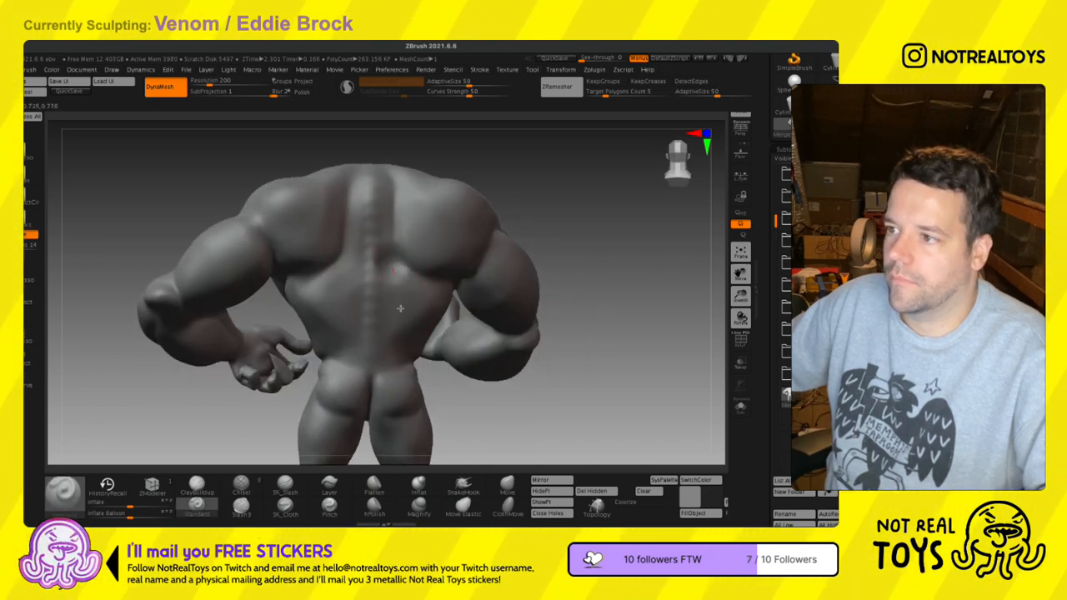
- Smooth and flatten the lower-back muscle surfaces on both sides of the spine with the hPolish brush
key(space)
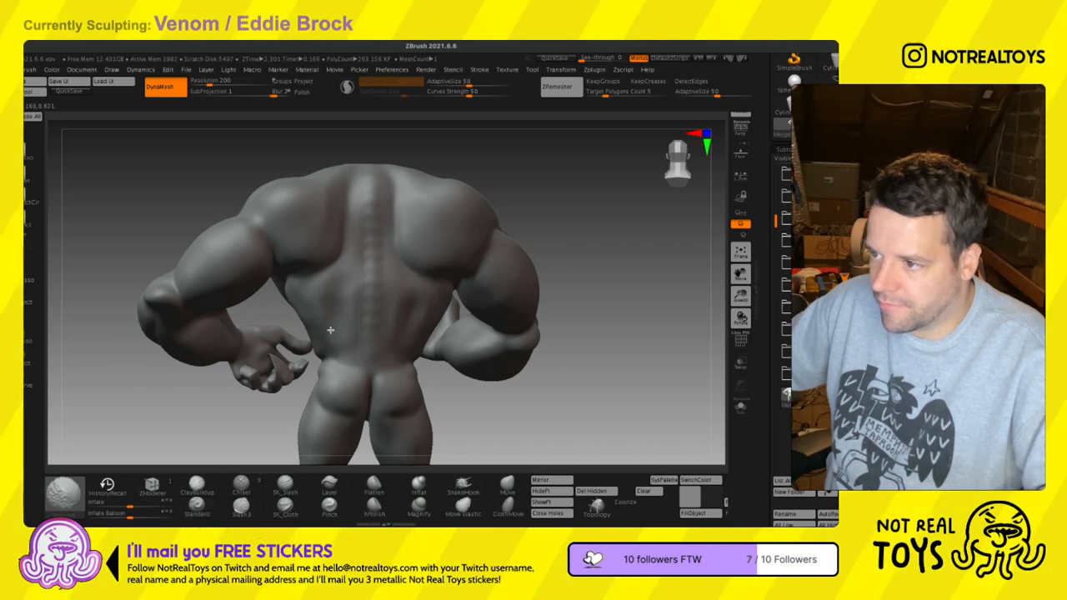
right_drag(330, 342, 289, 352)
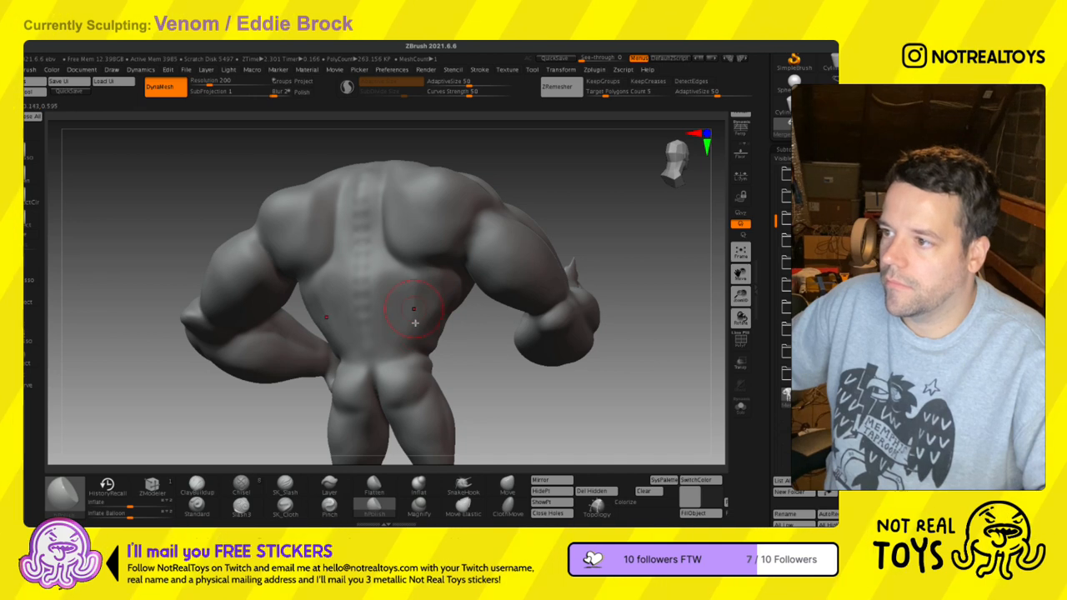
right_drag(434, 345, 327, 309)
- Carve the crease under the shoulder blade along the side of the back with the SK_Slash brush
click(285, 484)
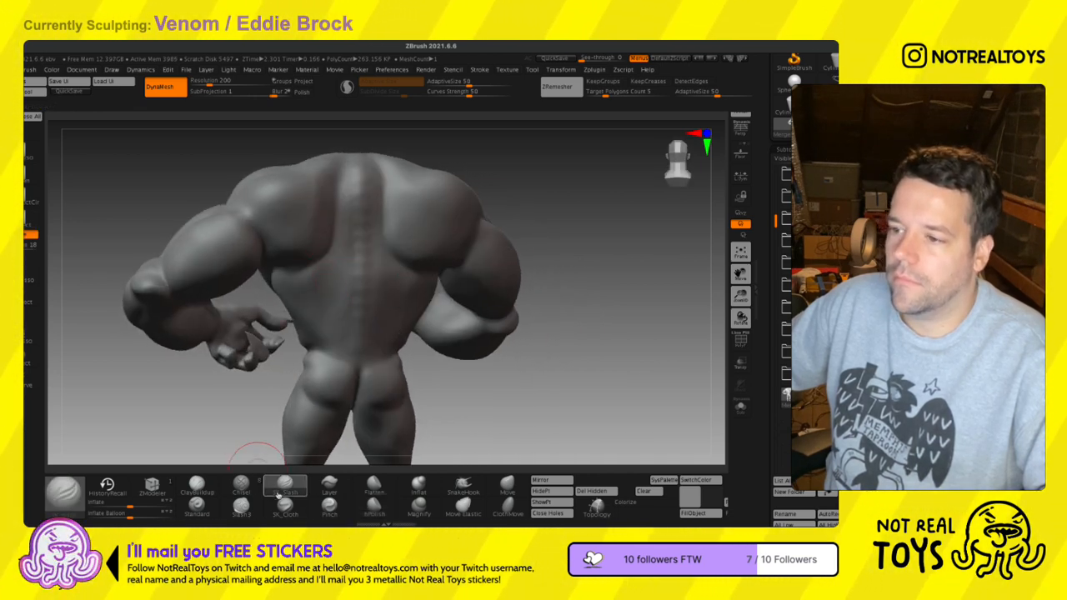
right_drag(284, 314, 269, 305)
drag(277, 262, 317, 295)
right_drag(316, 295, 323, 282)
drag(302, 290, 279, 295)
right_drag(255, 297, 281, 289)
- Refine the latissimus folds on the sides of the mid-back and smooth them towards the waist
right_drag(304, 325, 388, 302)
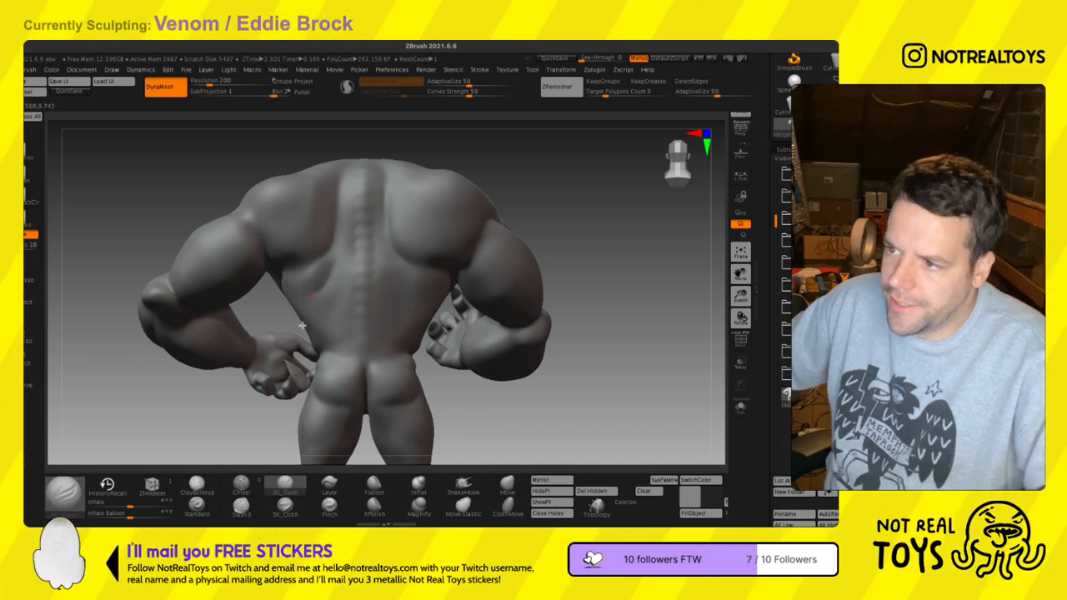
right_drag(300, 320, 282, 331)
right_drag(359, 315, 426, 302)
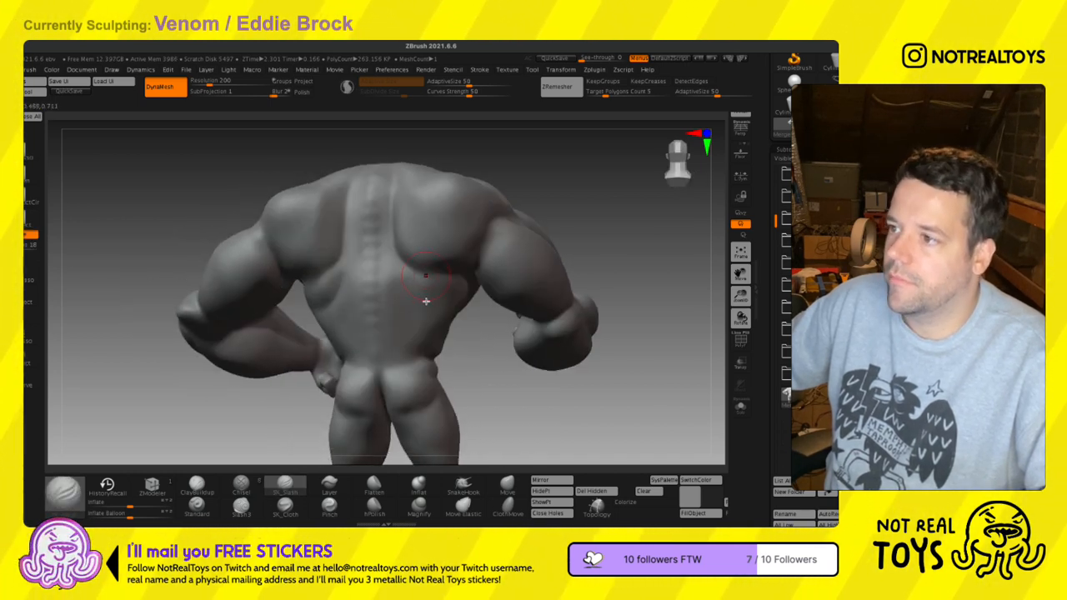
right_drag(458, 334, 442, 323)
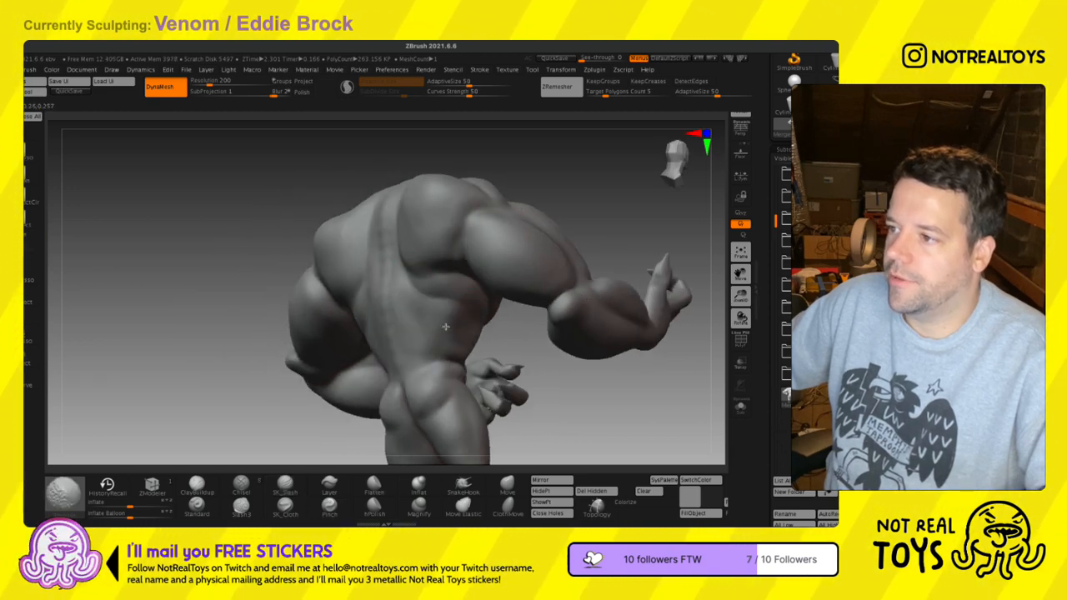
- Switch the body's display colour back to black and show the blond Eddie Brock head on the figure
mouse_move(405, 284)
right_down()
mouse_move(341, 279)
mouse_move(287, 308)
mouse_move(312, 306)
mouse_move(288, 319)
mouse_move(245, 329)
mouse_move(240, 344)
mouse_move(292, 295)
mouse_move(258, 320)
mouse_move(423, 320)
mouse_move(335, 363)
mouse_move(433, 350)
mouse_move(421, 301)
mouse_move(356, 266)
mouse_move(379, 314)
mouse_move(385, 367)
mouse_move(392, 275)
mouse_move(503, 283)
right_up()
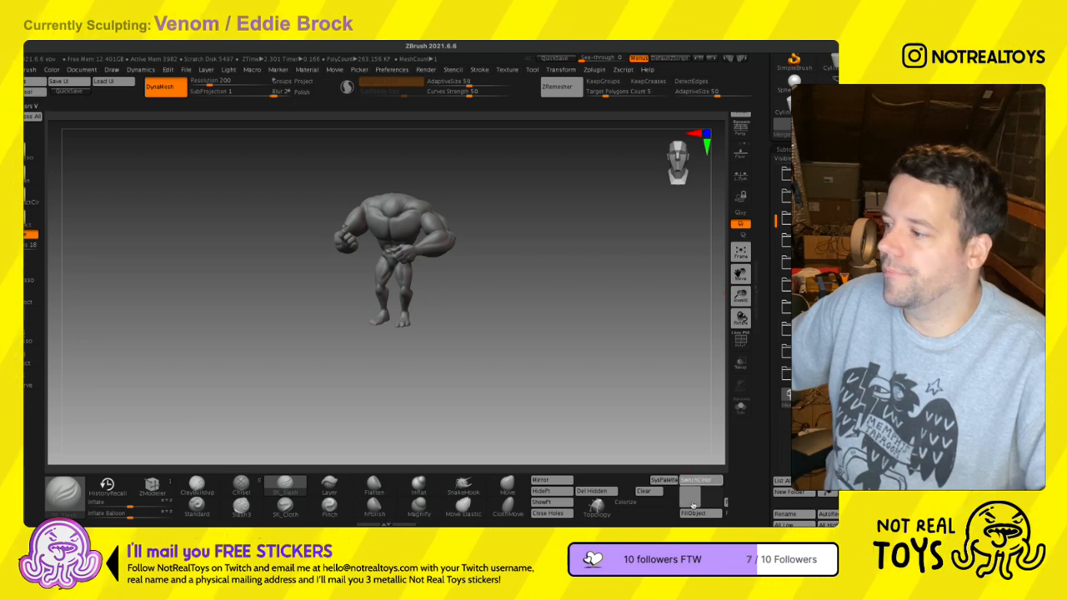
click(695, 482)
click(821, 309)
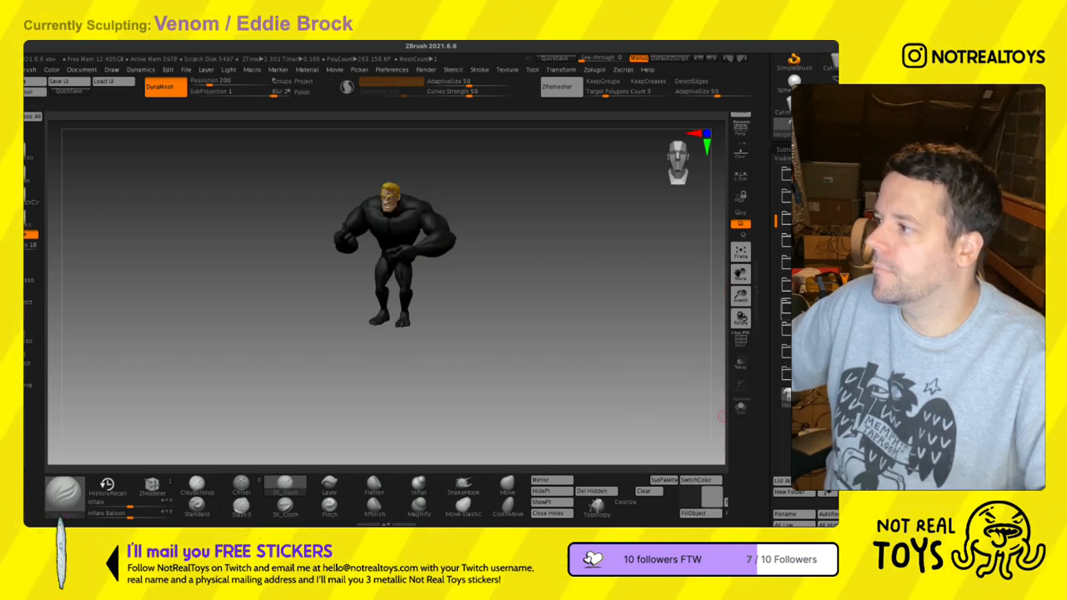
- Show the Eddie Brock head with the symbiote collar and select its neck piece for editing with the Move brush
ctrl+right_drag(464, 226, 458, 282)
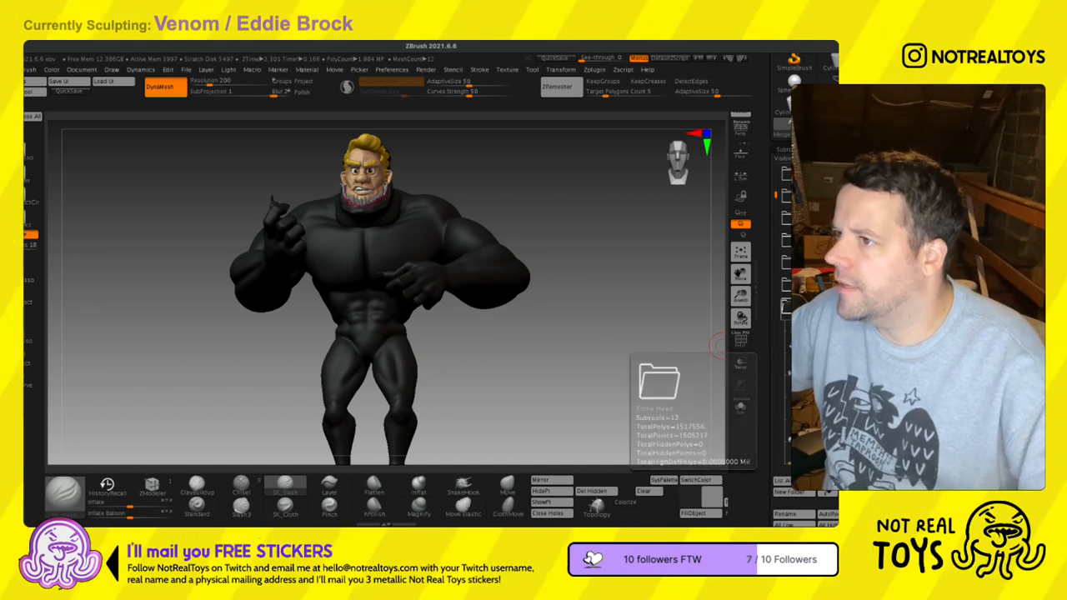
drag(776, 221, 776, 301)
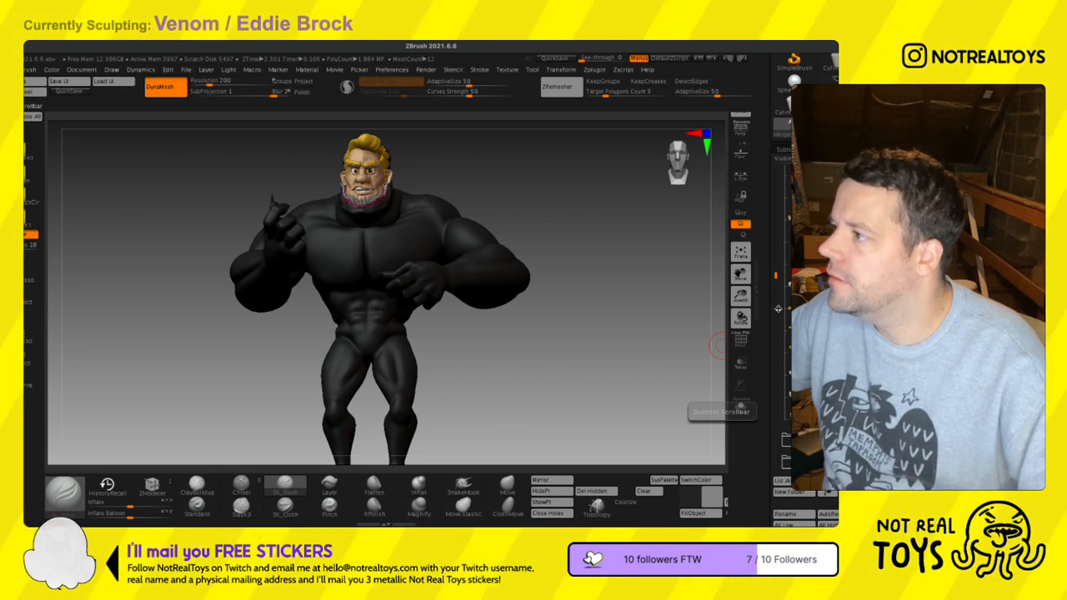
drag(778, 308, 784, 375)
click(786, 375)
click(507, 485)
key(s)
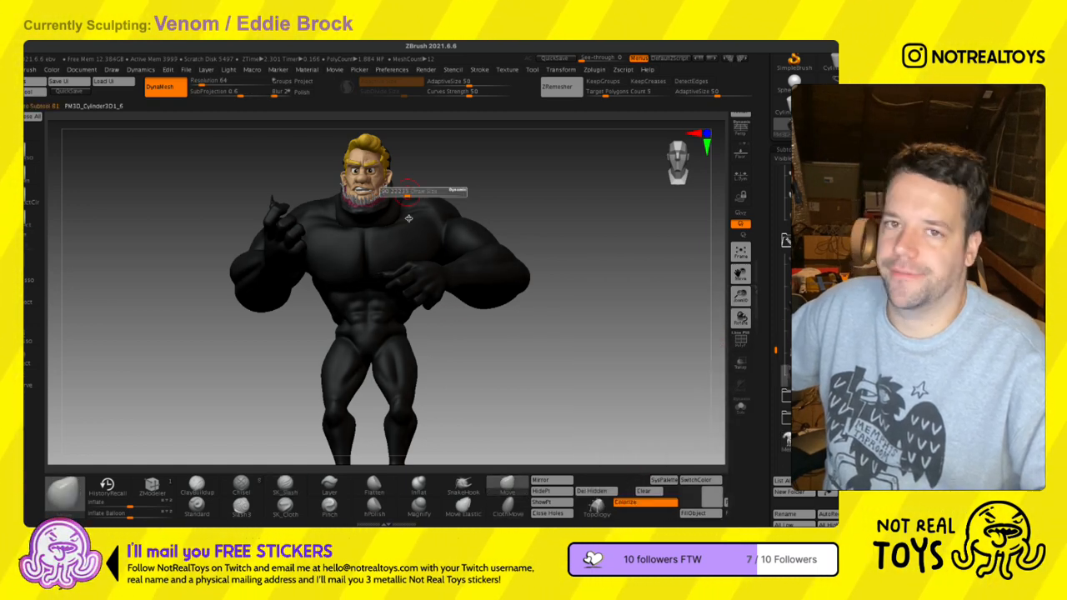
- Adjust the Move brush size, then smooth and reshape the black neck collar where it meets the shoulder
click(420, 198)
mouse_move(413, 207)
ctrl+right_down()
mouse_move(419, 219)
mouse_move(389, 287)
mouse_move(381, 251)
mouse_move(401, 225)
mouse_move(353, 278)
ctrl+right_up()
shift+drag(325, 279, 307, 286)
mouse_move(320, 273)
right_down()
mouse_move(377, 291)
mouse_move(389, 312)
mouse_move(367, 314)
right_up()
key(s)
drag(366, 314, 372, 272)
key(s)
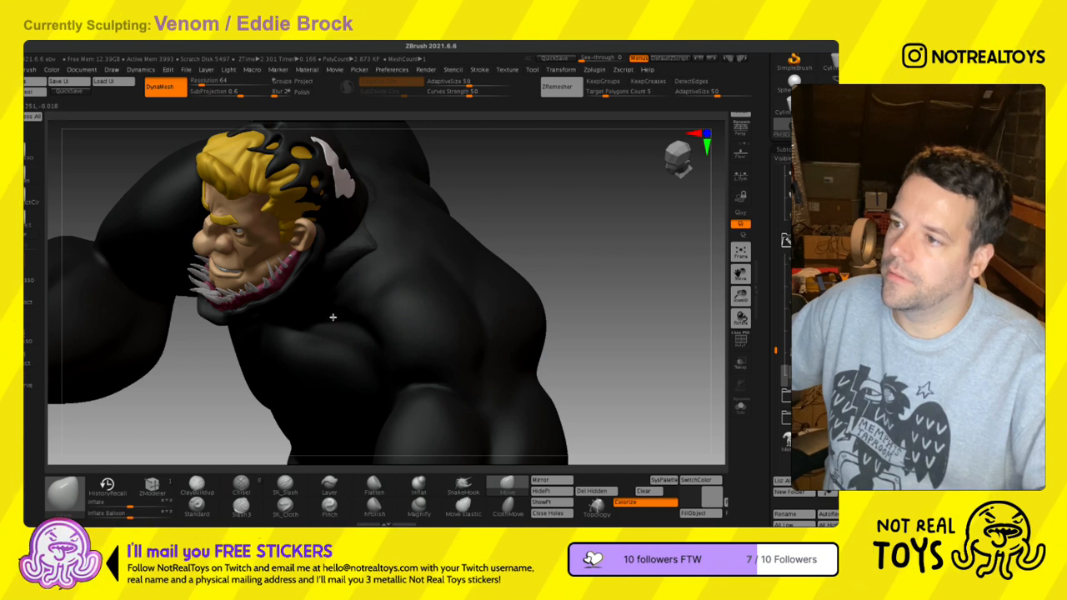
- Display the body in grey and smooth the base of the collar into the neck and trapezius
click(700, 481)
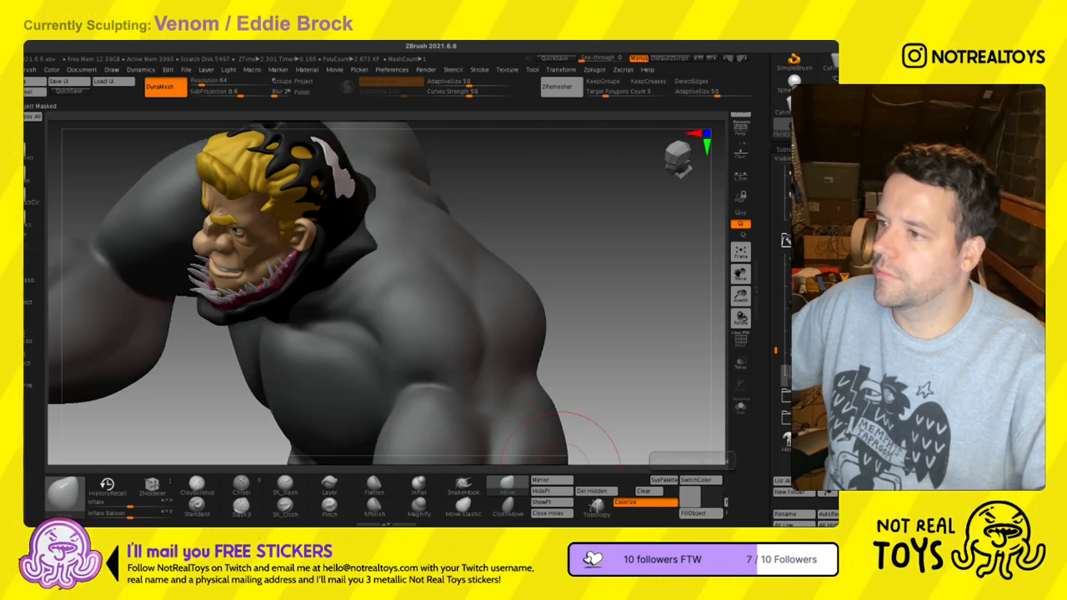
right_drag(381, 242, 374, 272)
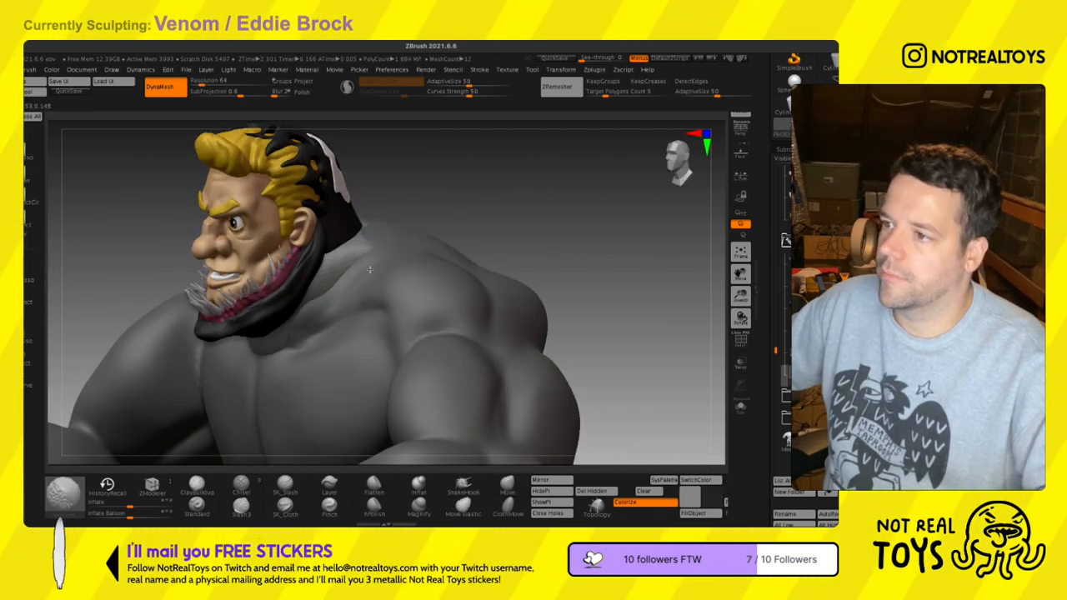
right_drag(320, 337, 275, 381)
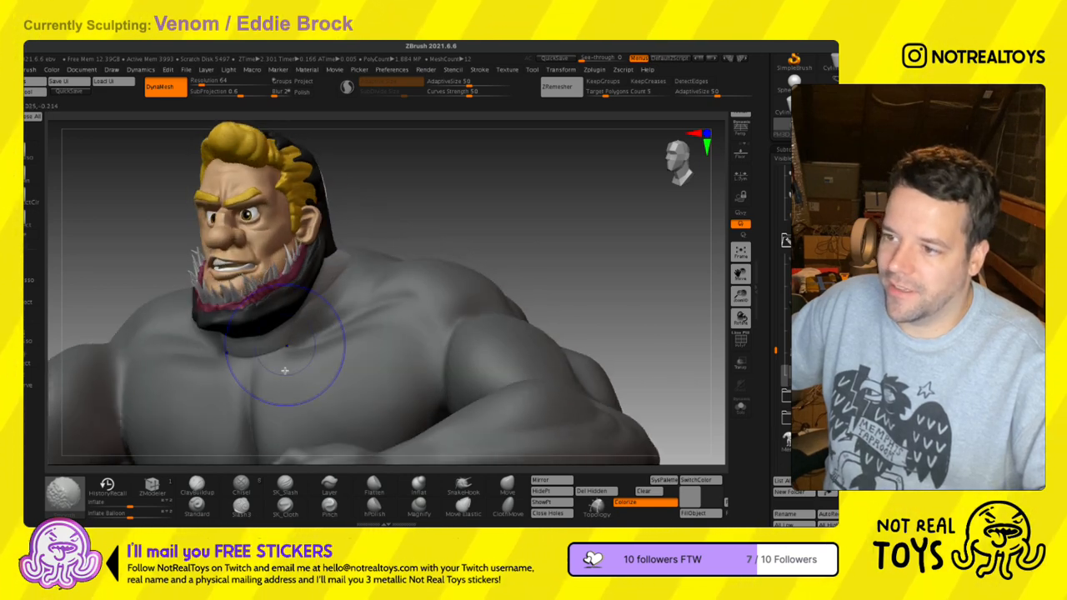
right_drag(332, 326, 403, 277)
shift+drag(396, 254, 393, 291)
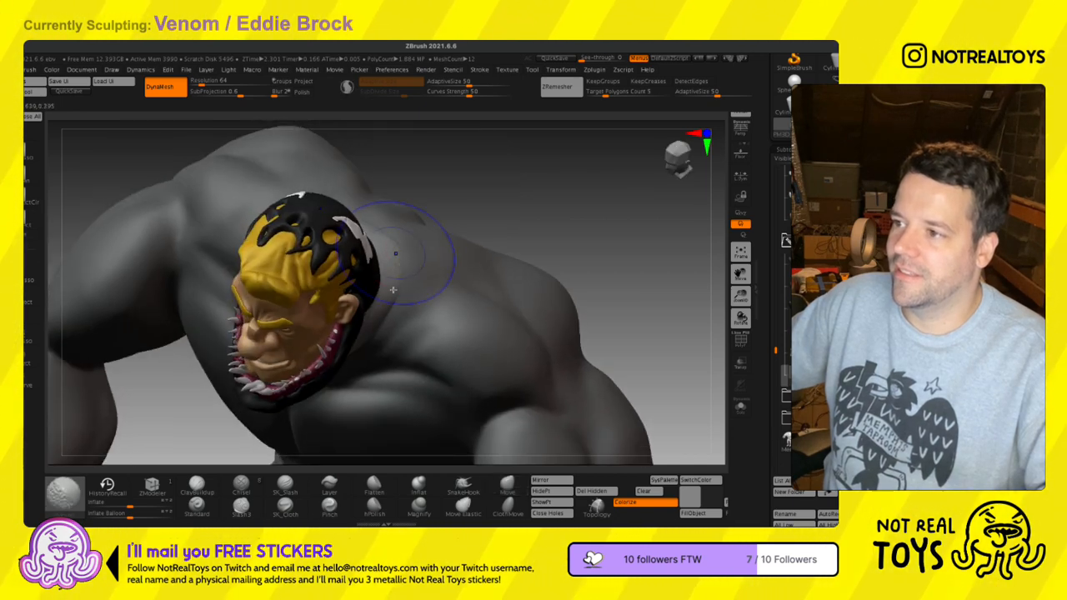
mouse_move(398, 286)
right_down()
mouse_move(390, 266)
mouse_move(358, 251)
right_up()
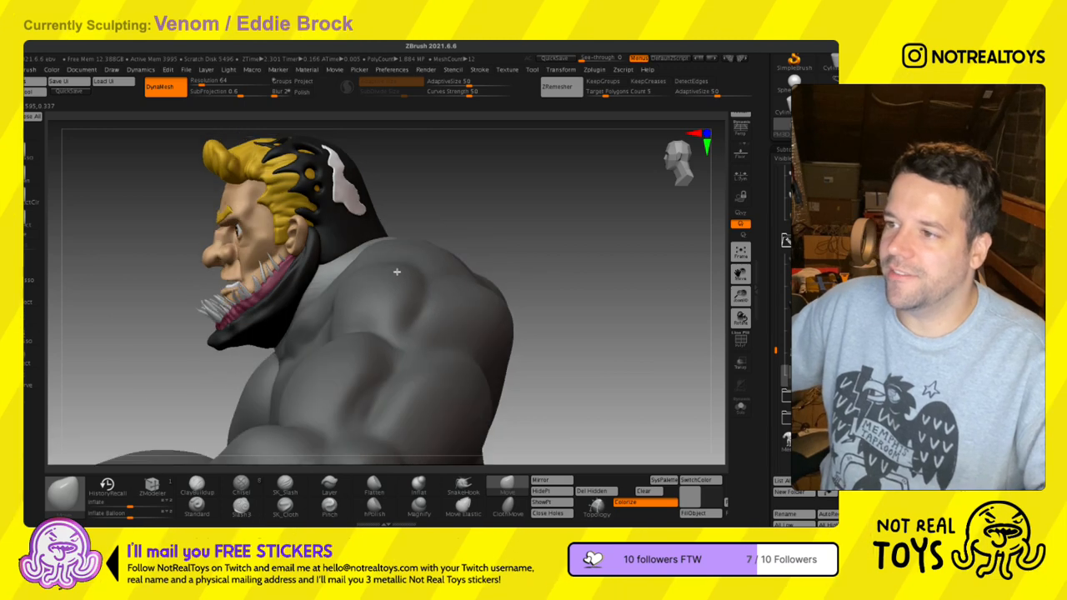
right_drag(318, 261, 332, 277)
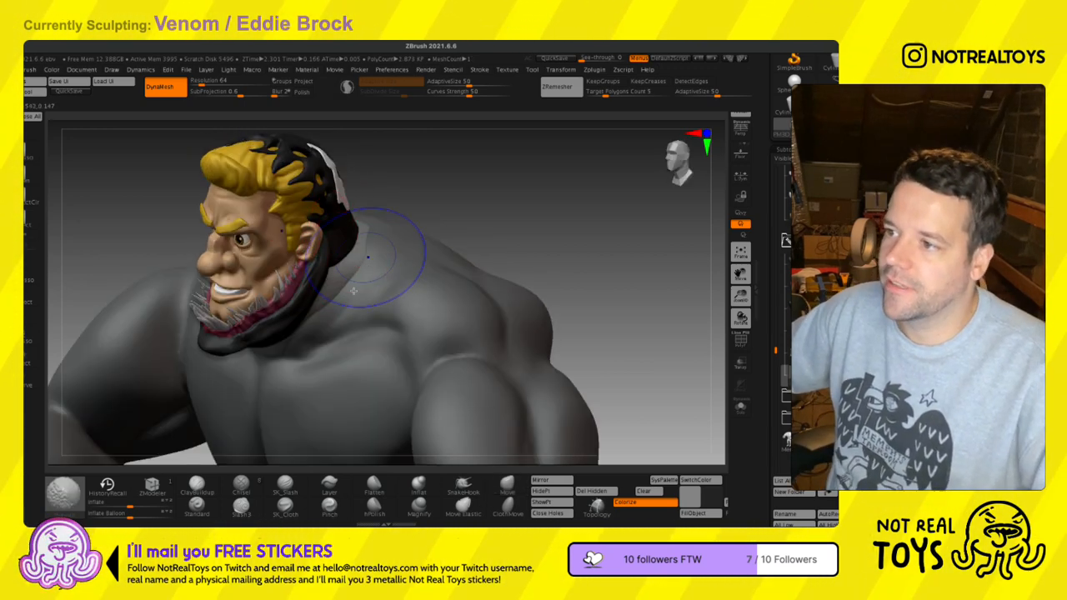
shift+drag(378, 260, 374, 262)
right_drag(367, 288, 377, 257)
mouse_move(355, 314)
right_down()
mouse_move(303, 353)
mouse_move(294, 379)
mouse_move(417, 388)
right_up()
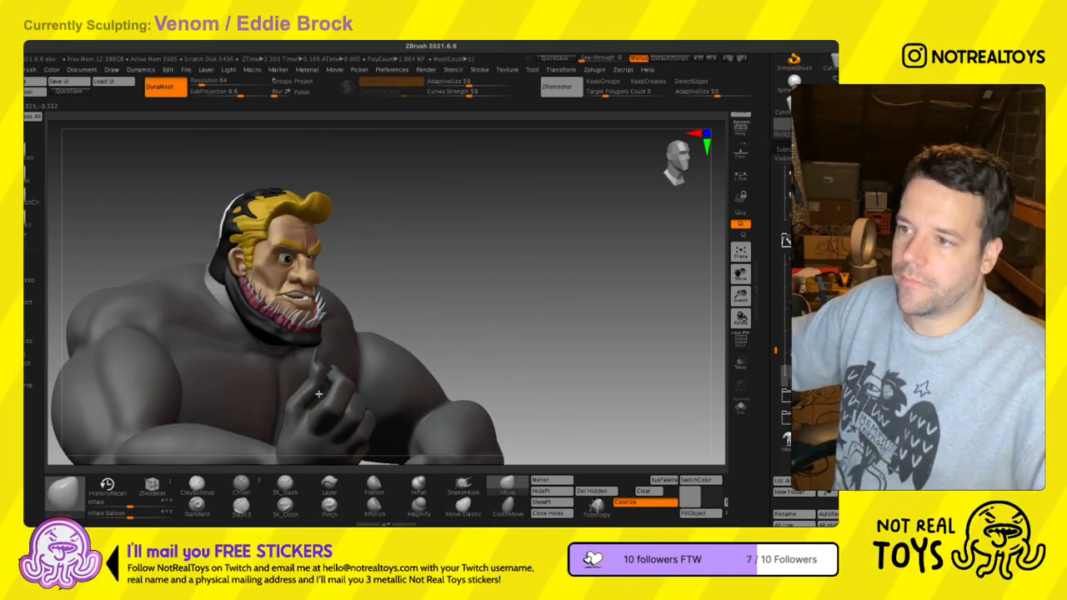
- Switch the body's display colour back to black
click(699, 482)
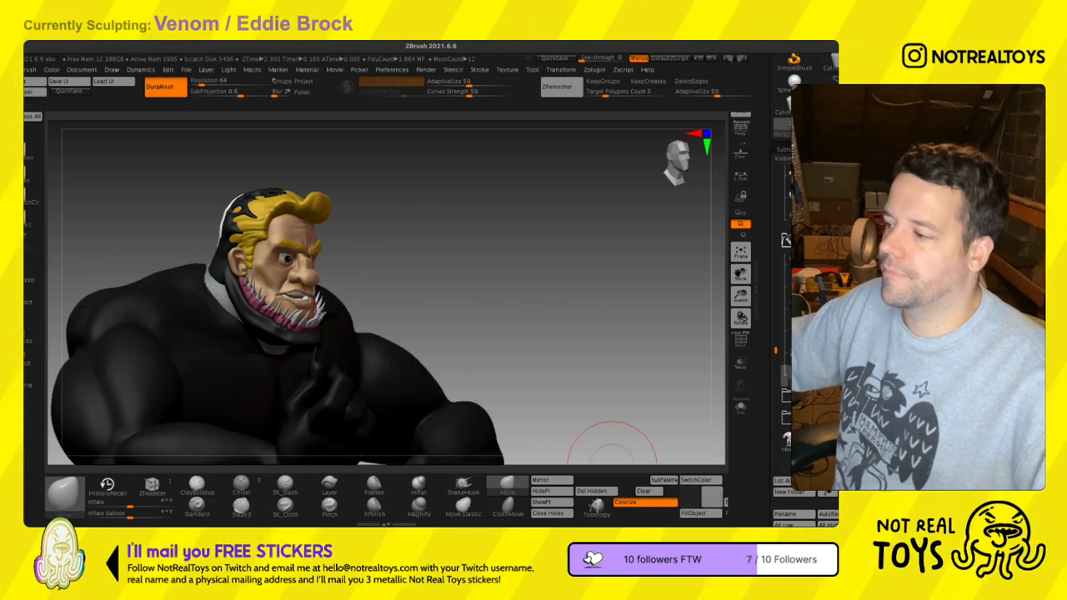
right_drag(288, 333, 321, 327)
right_drag(198, 301, 160, 296)
mouse_move(347, 330)
ctrl+right_down()
mouse_move(351, 292)
mouse_move(410, 246)
ctrl+right_up()
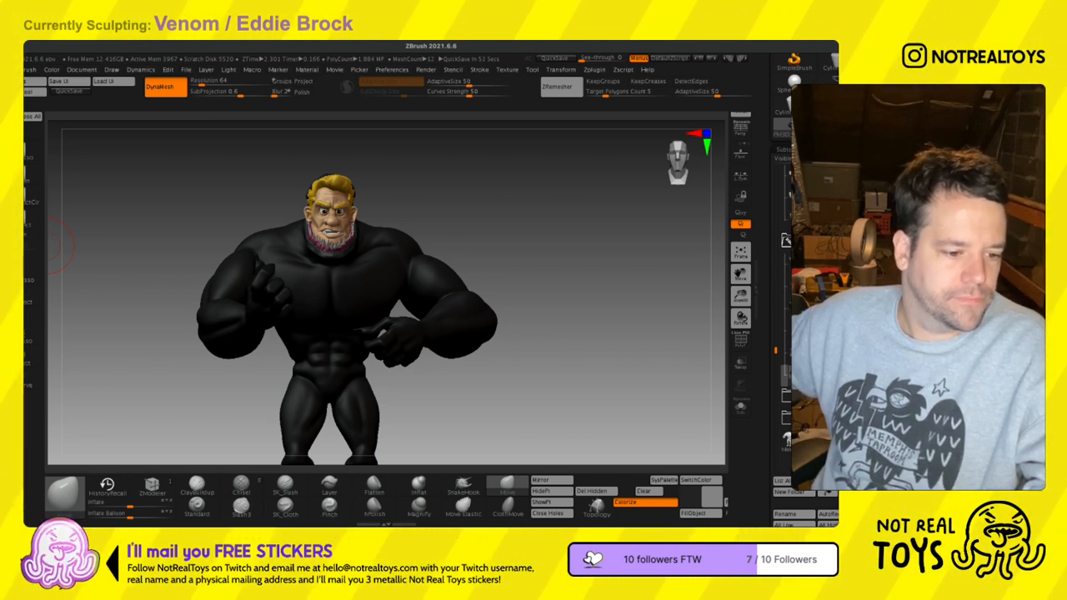
mouse_move(435, 324)
right_down()
mouse_move(357, 300)
mouse_move(393, 247)
right_up()
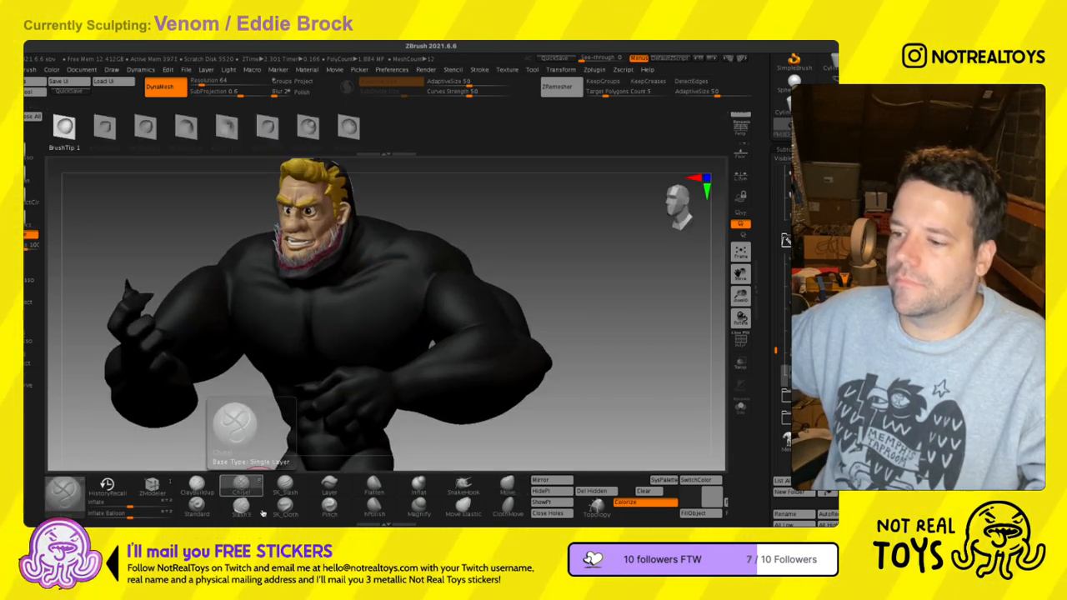
- Select the body subtool and the SK_Slash brush, and smooth the muscle surfaces of the upper chest and front shoulder
click(285, 483)
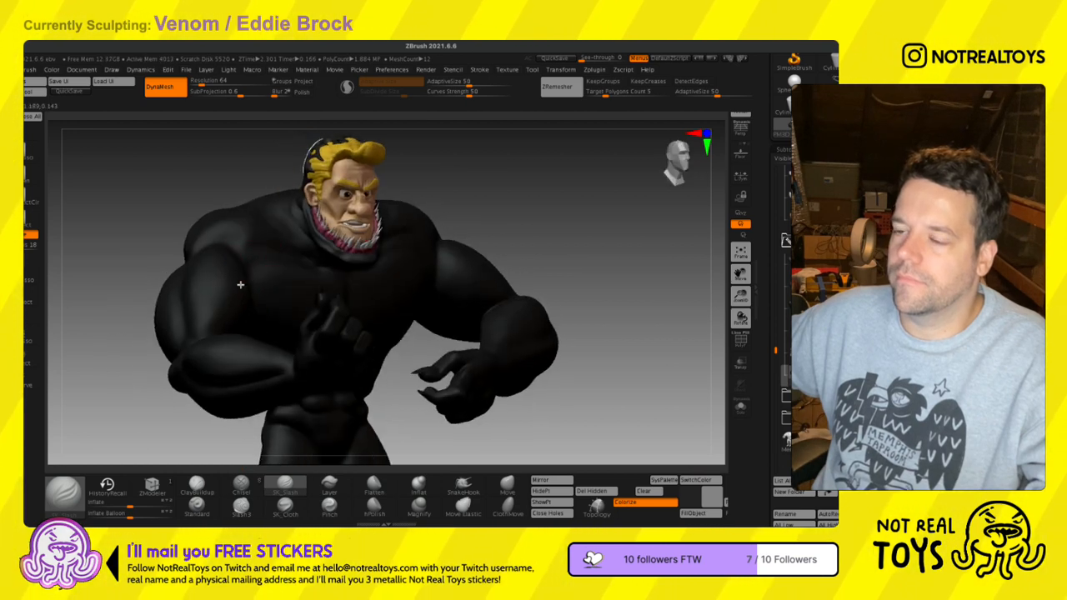
right_drag(241, 285, 266, 274)
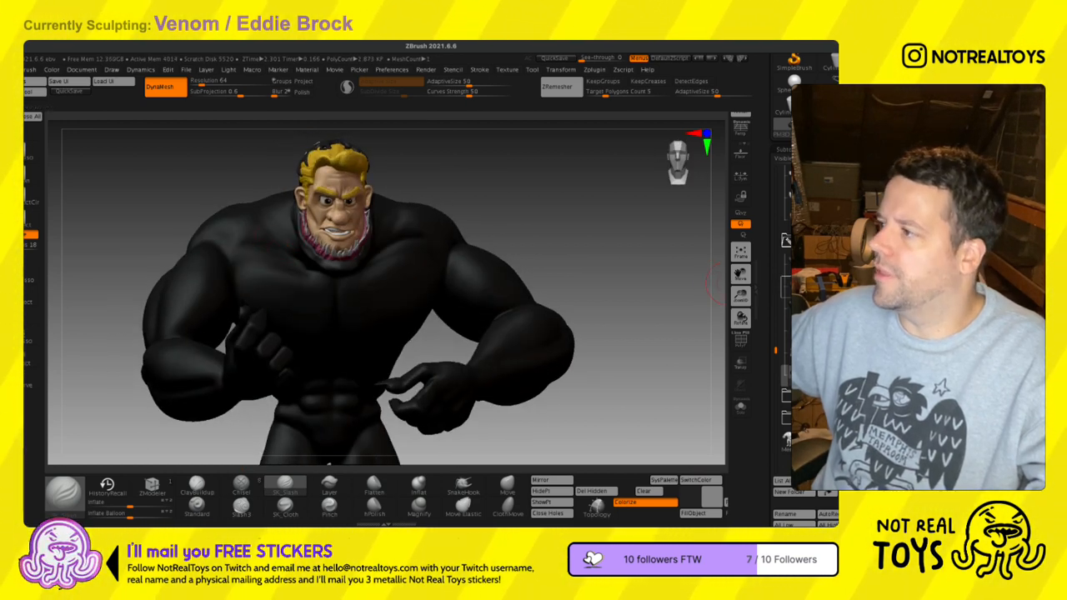
drag(777, 372, 778, 385)
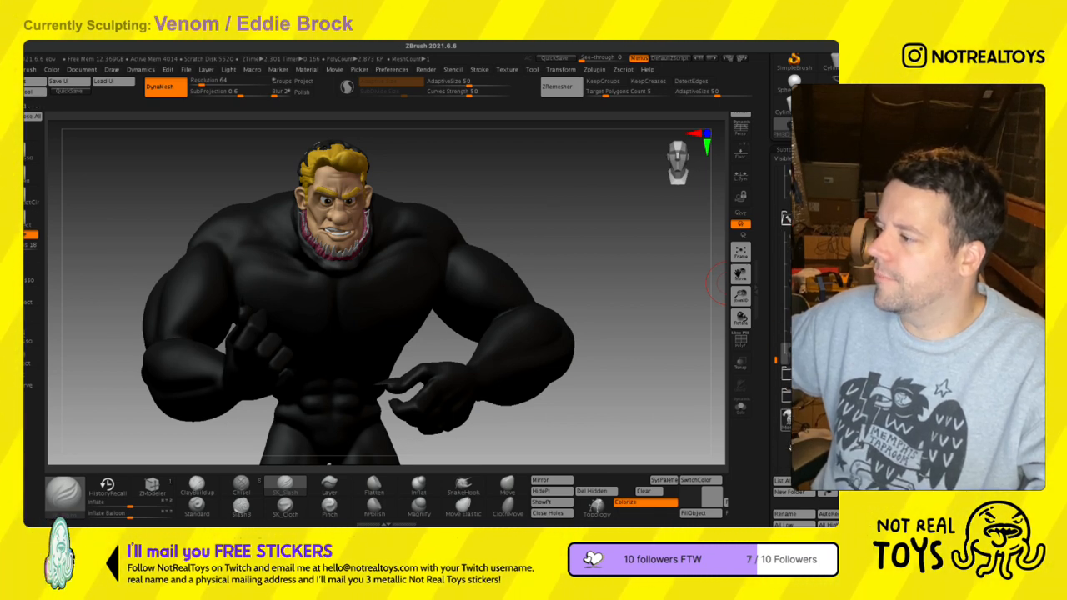
alt+click(291, 292)
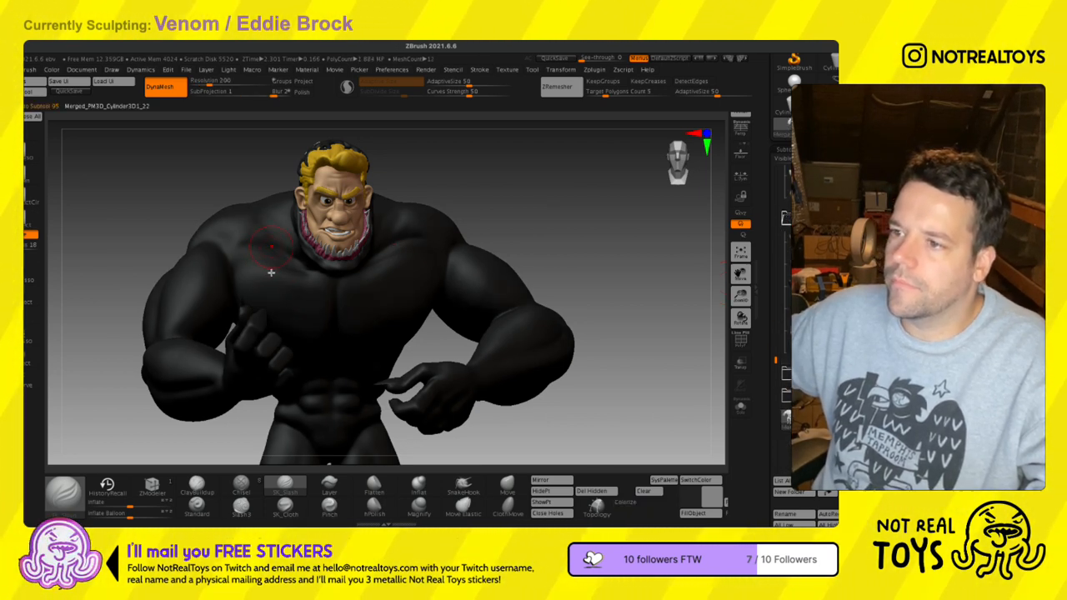
right_drag(269, 270, 262, 272)
shift+drag(262, 272, 248, 269)
mouse_move(268, 262)
right_down()
mouse_move(254, 264)
mouse_move(266, 253)
mouse_move(445, 281)
mouse_move(453, 269)
mouse_move(413, 247)
mouse_move(432, 250)
mouse_move(452, 335)
mouse_move(441, 238)
right_up()
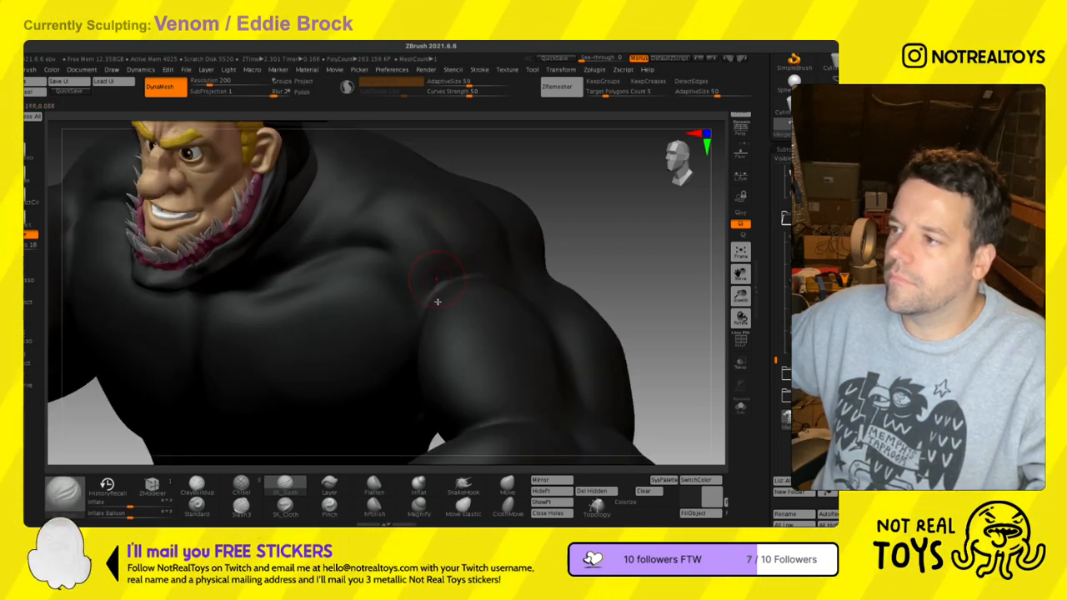
right_drag(450, 280, 458, 268)
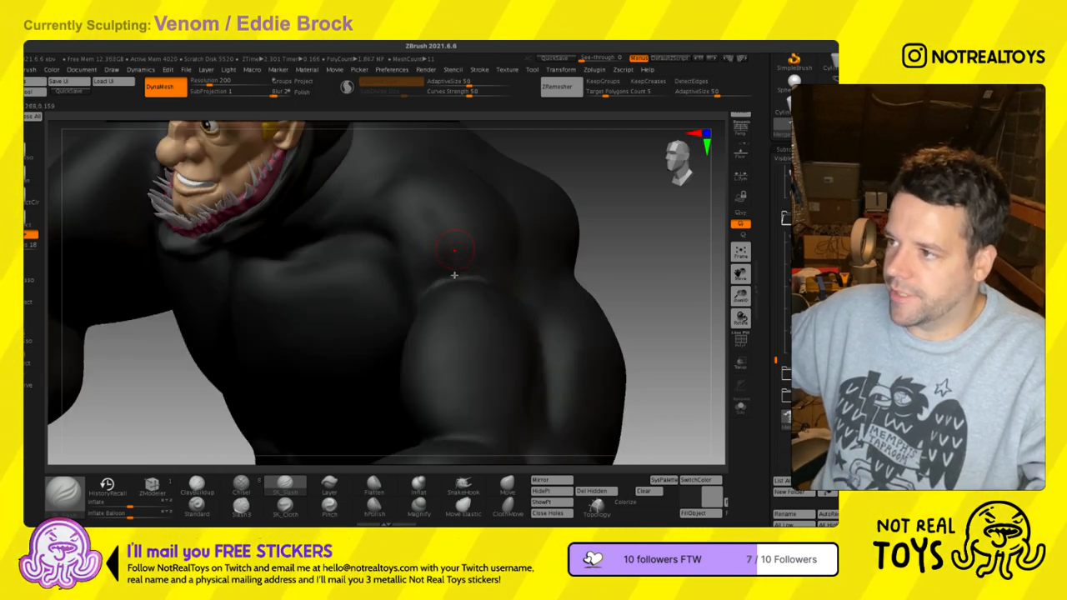
mouse_move(458, 271)
shift+mouse_down()
mouse_move(468, 270)
mouse_move(426, 213)
shift+mouse_up()
- Examine the shoulders, chest and abdomen of the figure from the front, above and below
mouse_move(424, 270)
ctrl+right_down()
mouse_move(400, 246)
mouse_move(435, 259)
mouse_move(411, 283)
ctrl+right_up()
right_drag(317, 317, 357, 318)
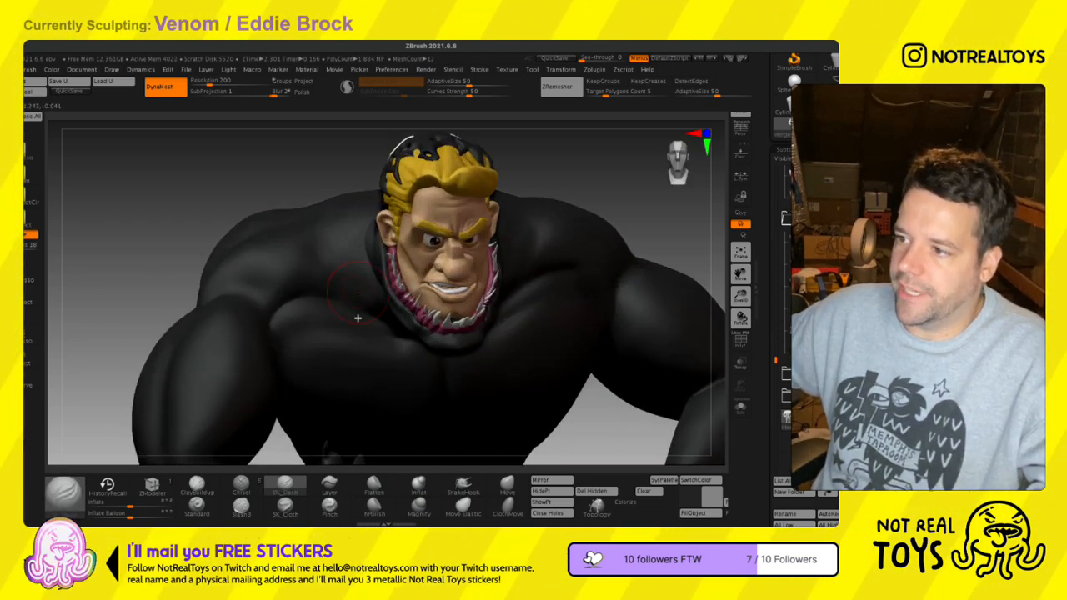
right_drag(322, 244, 324, 266)
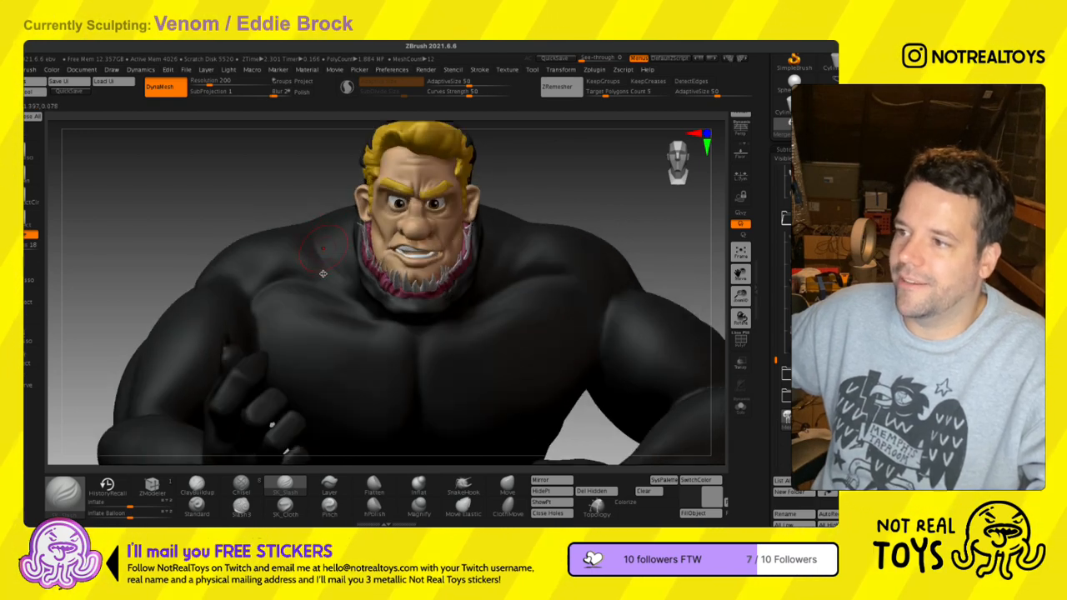
alt+right_drag(443, 352, 371, 265)
mouse_move(403, 308)
ctrl+right_down()
mouse_move(418, 299)
mouse_move(406, 237)
mouse_move(426, 263)
mouse_move(427, 307)
ctrl+right_up()
mouse_move(380, 236)
ctrl+right_down()
mouse_move(379, 256)
mouse_move(382, 228)
ctrl+right_up()
right_drag(358, 357, 330, 337)
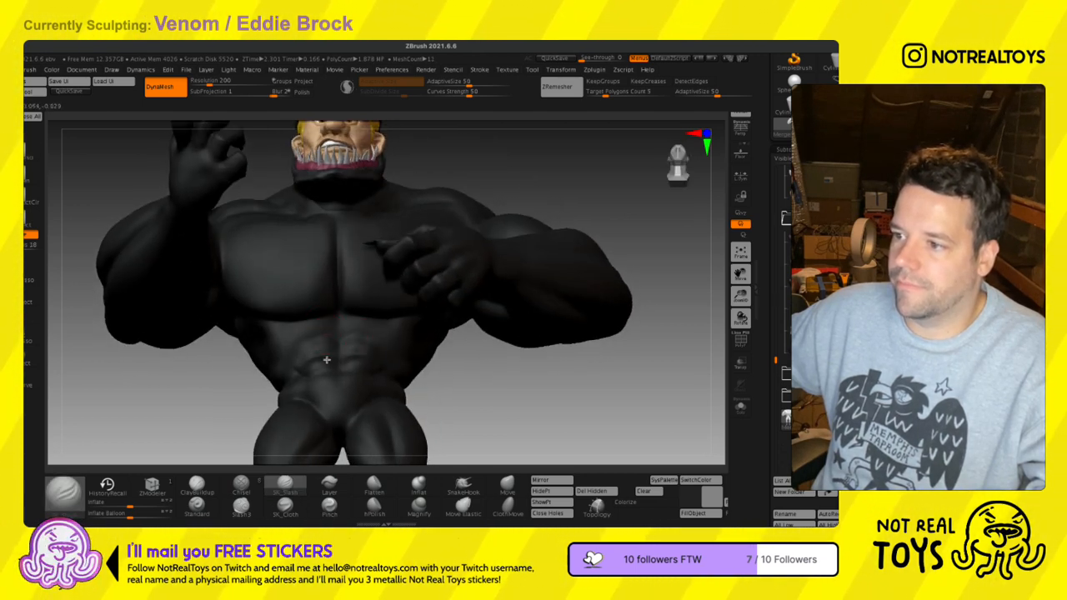
mouse_move(289, 382)
right_down()
mouse_move(297, 379)
mouse_move(278, 395)
mouse_move(337, 369)
right_up()
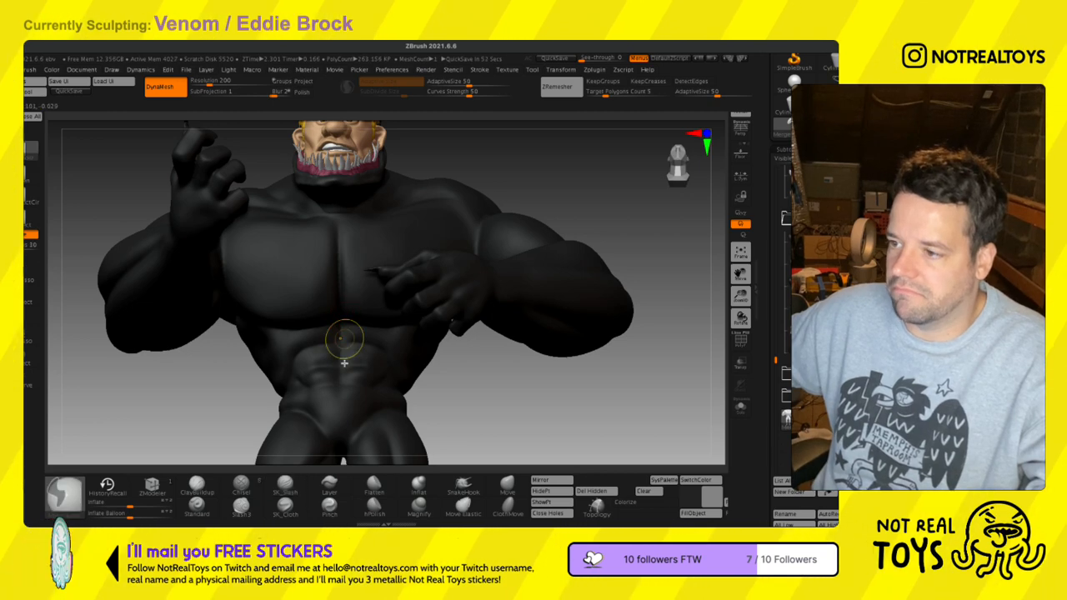
mouse_move(340, 377)
right_down()
mouse_move(408, 332)
mouse_move(364, 374)
mouse_move(350, 302)
mouse_move(364, 322)
mouse_move(410, 329)
mouse_move(332, 342)
mouse_move(374, 353)
right_up()
- Pull the outer thigh contour outwards on both legs with the Move brush and symmetry
click(507, 485)
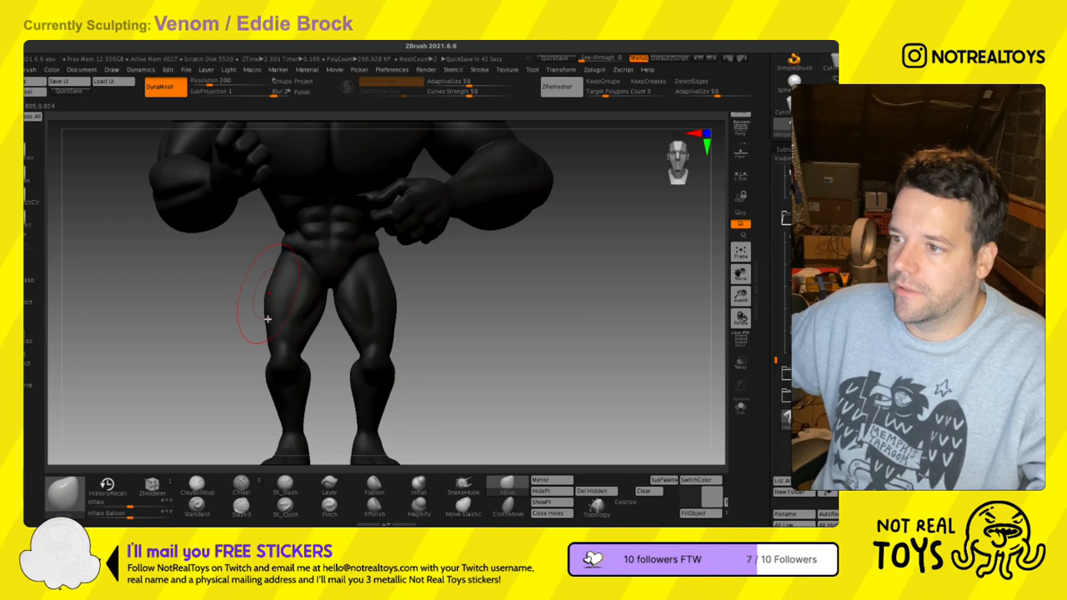
key(x)
key(ctrl+z)
drag(273, 325, 263, 316)
mouse_move(276, 312)
right_down()
mouse_move(325, 308)
mouse_move(275, 307)
mouse_move(252, 328)
right_up()
right_drag(234, 369, 296, 387)
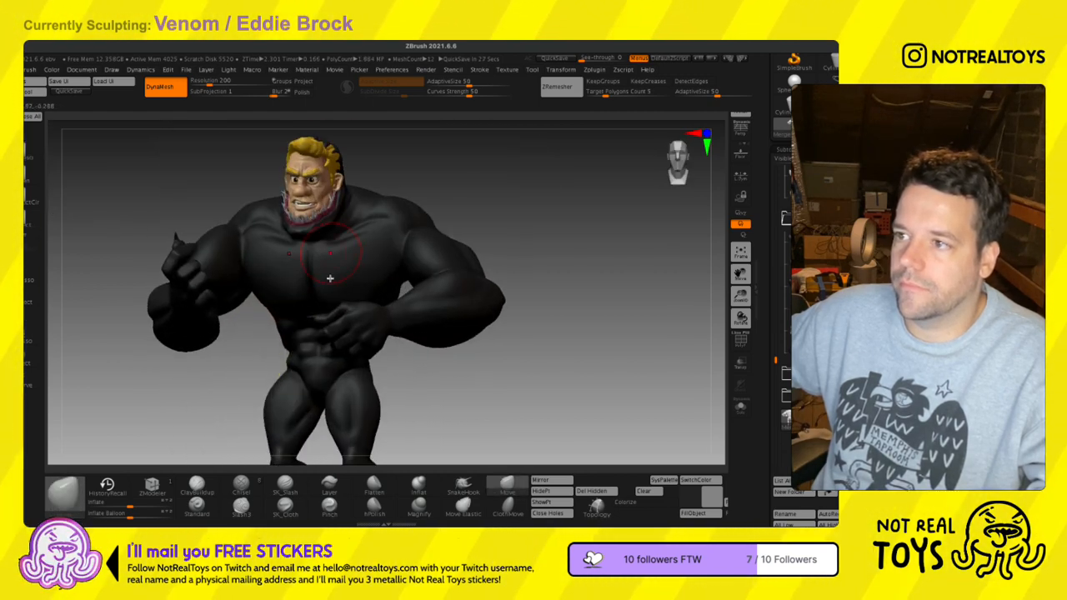
- Save the project
key(ctrl)
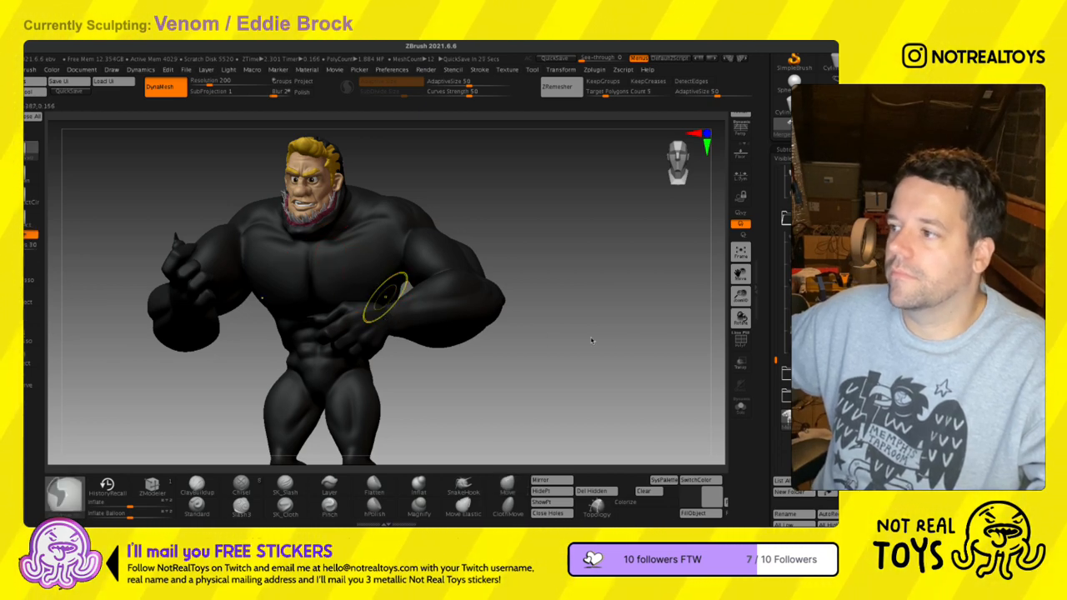
key(ctrl+s)
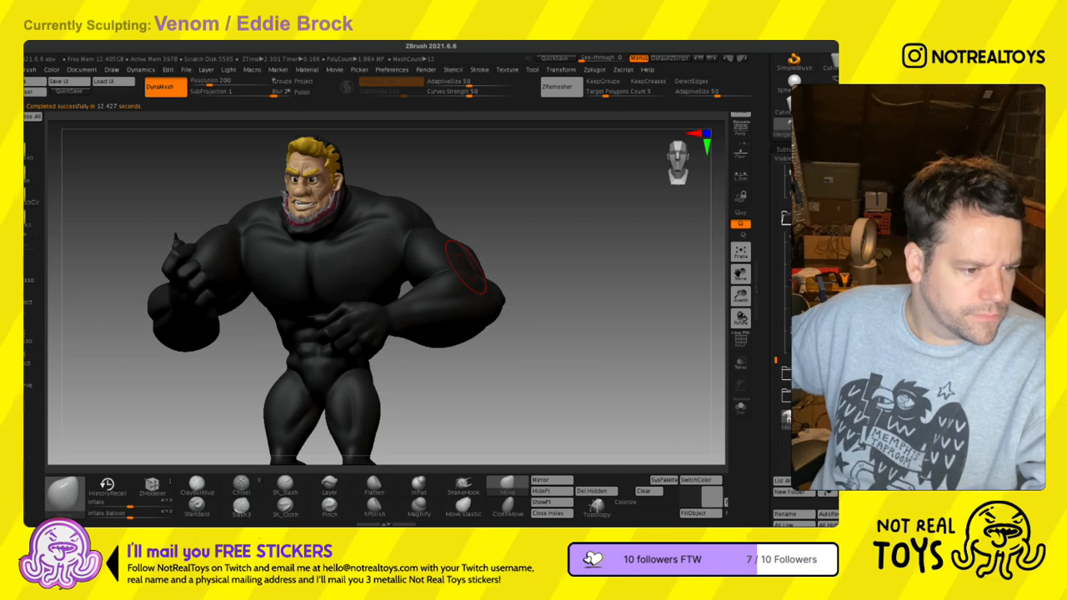
mouse_move(381, 312)
ctrl+right_down()
mouse_move(365, 289)
mouse_move(372, 309)
ctrl+right_up()
ctrl+right_drag(332, 242, 335, 317)
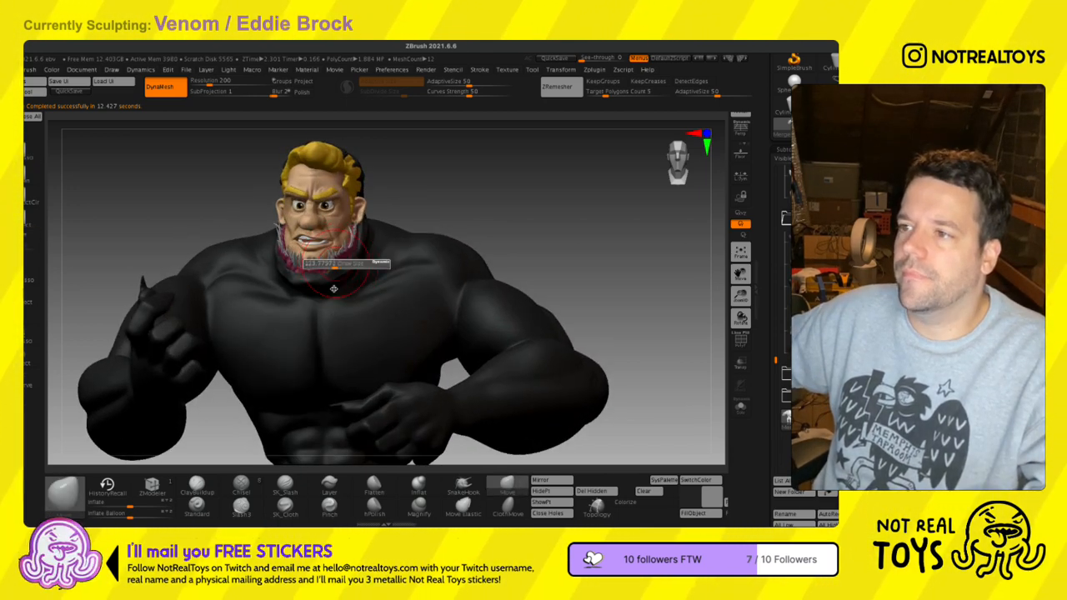
mouse_move(332, 249)
right_down()
mouse_move(311, 252)
mouse_move(337, 259)
mouse_move(351, 287)
mouse_move(320, 240)
mouse_move(340, 280)
right_up()
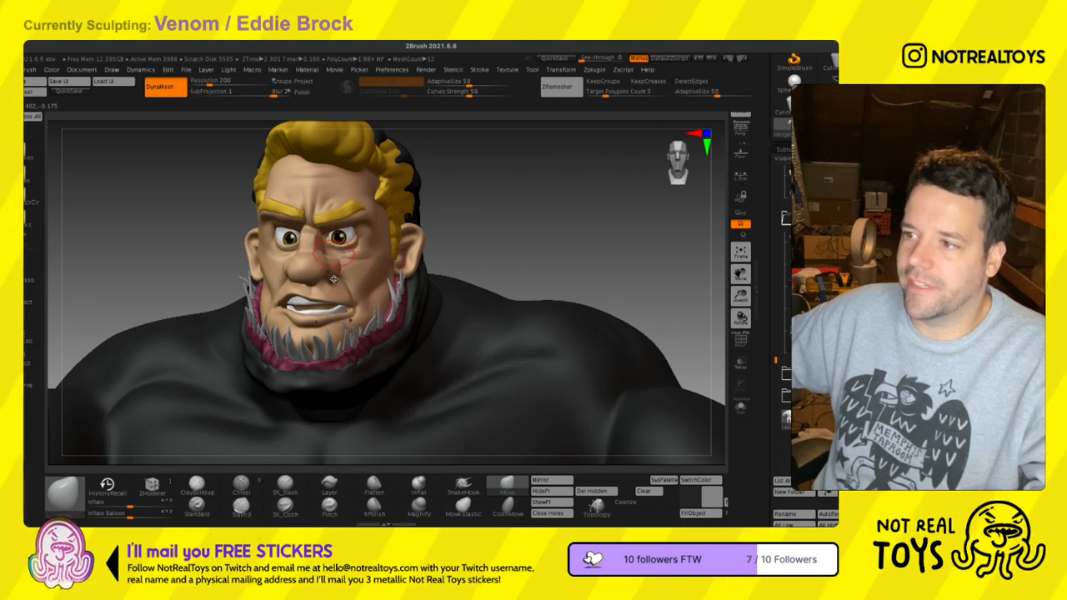
right_drag(333, 278, 340, 278)
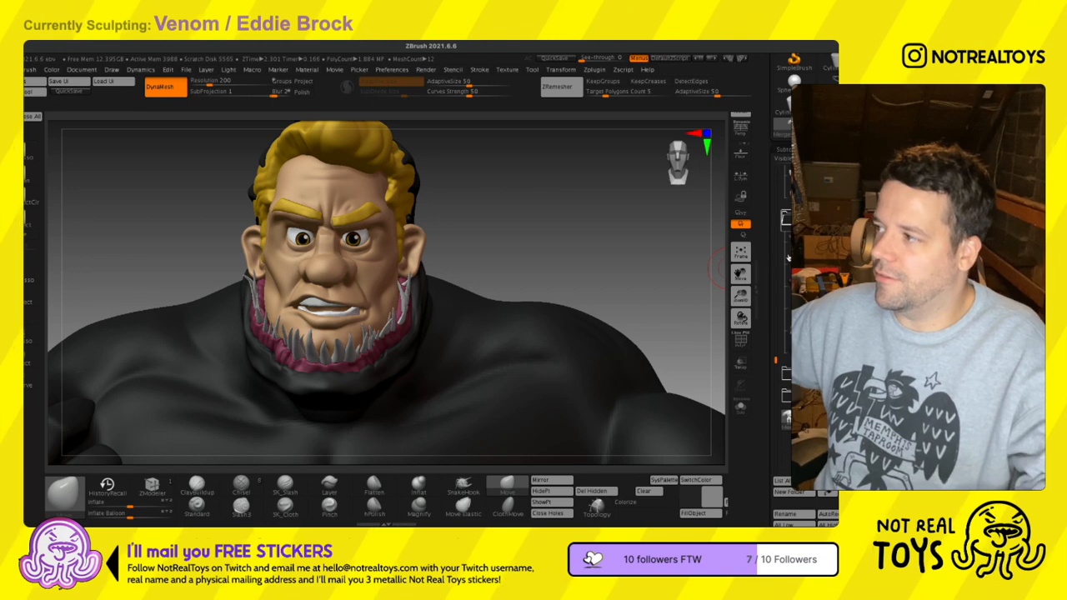
- Browse the subtool list, checking several extracted pieces and the high-resolution subtools of the figure
mouse_move(785, 258)
drag(773, 431, 774, 346)
click(805, 338)
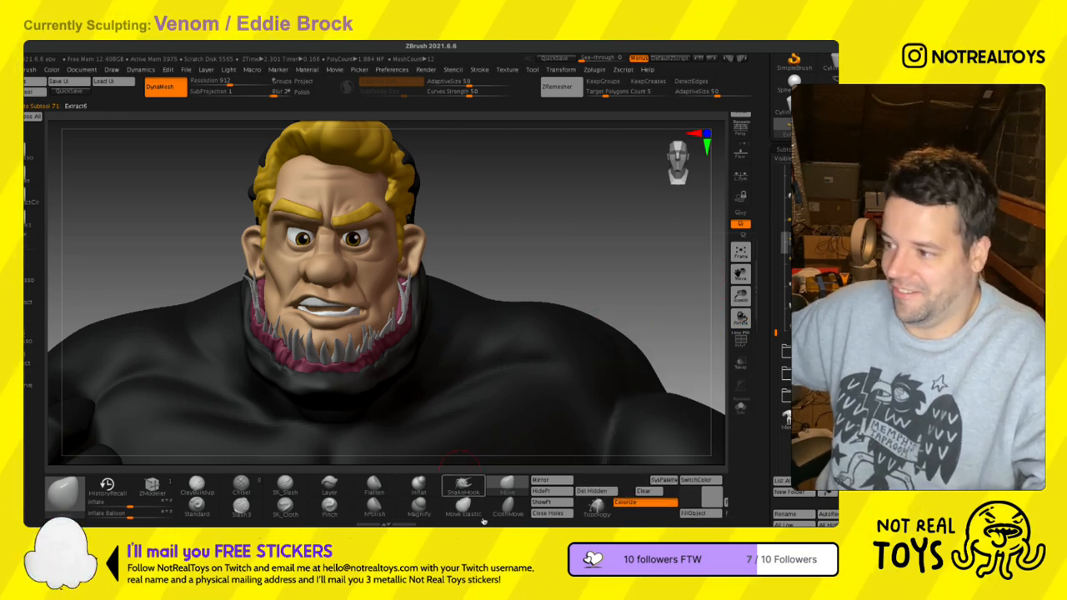
key(ctrl)
mouse_move(307, 292)
ctrl+right_down()
mouse_move(309, 301)
mouse_move(309, 277)
mouse_move(309, 313)
mouse_move(309, 282)
mouse_move(370, 362)
mouse_move(376, 313)
mouse_move(365, 283)
mouse_move(385, 359)
mouse_move(354, 214)
mouse_move(403, 354)
ctrl+right_up()
right_drag(384, 271, 402, 284)
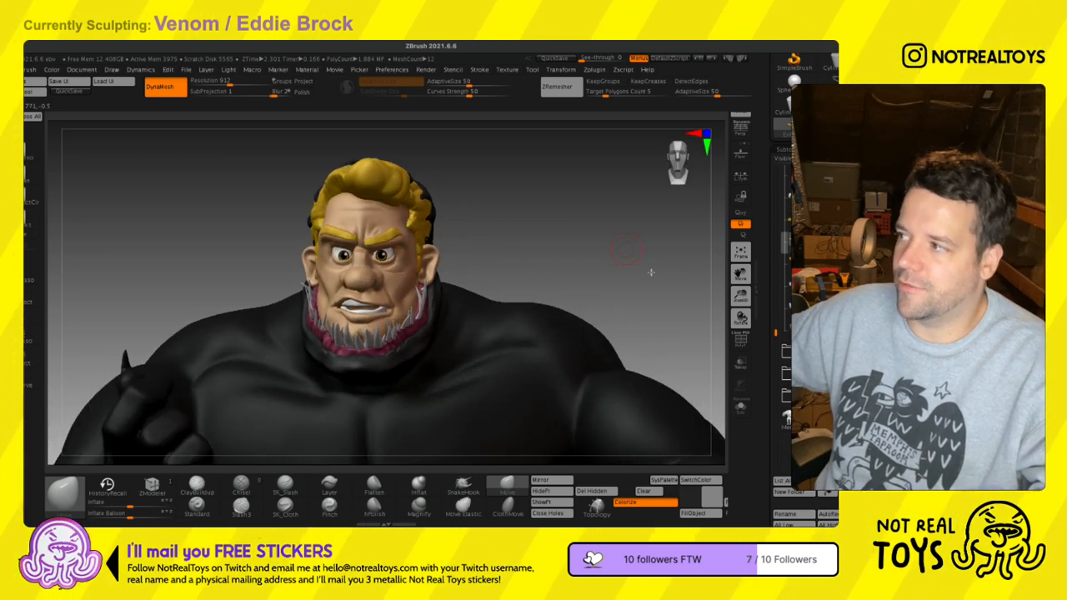
drag(776, 336, 775, 313)
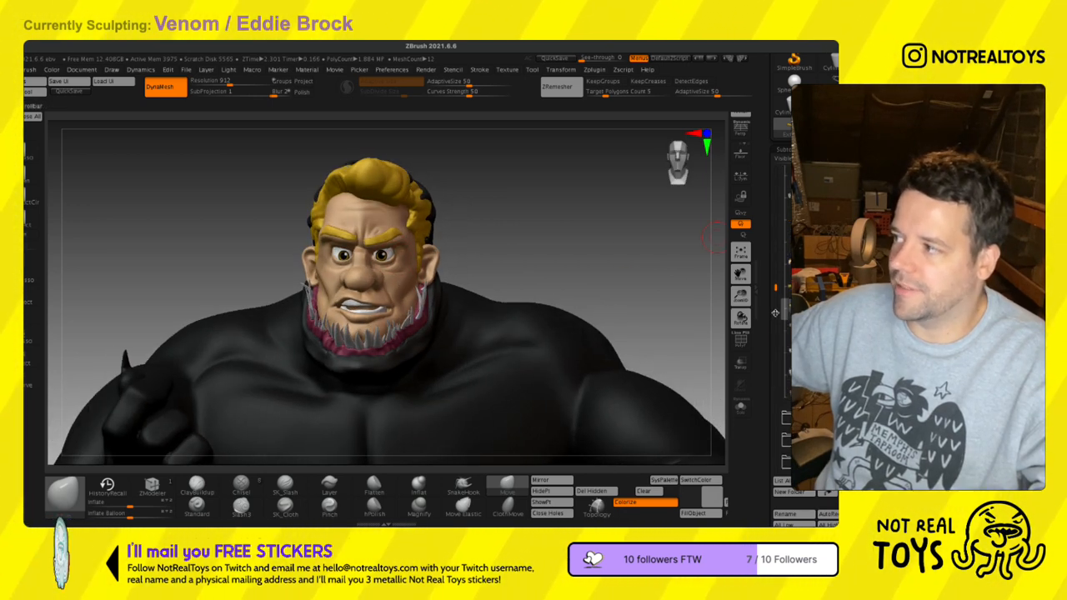
click(803, 243)
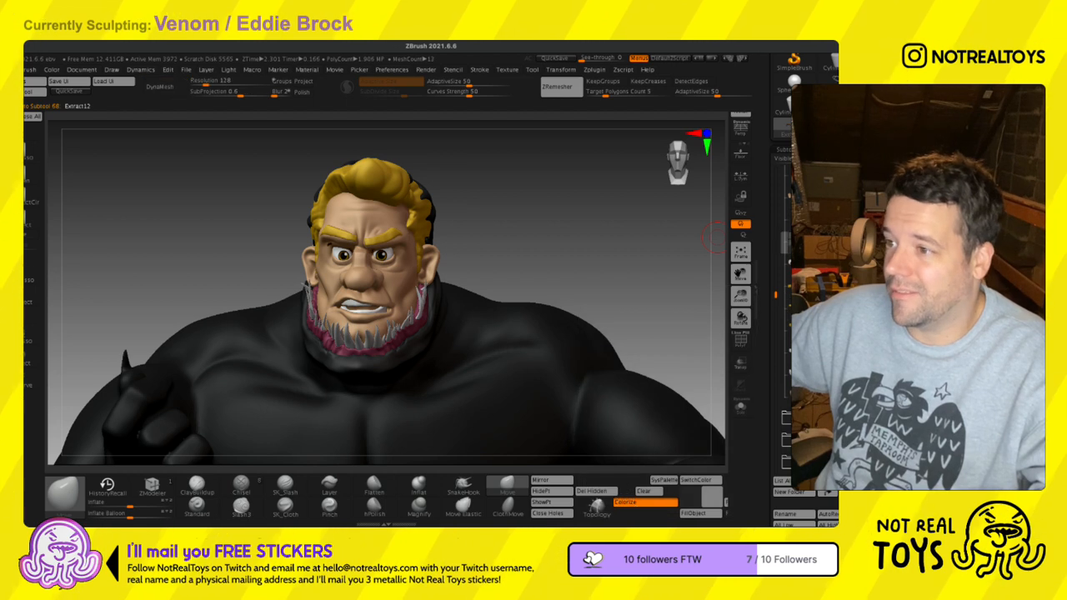
drag(775, 417, 775, 331)
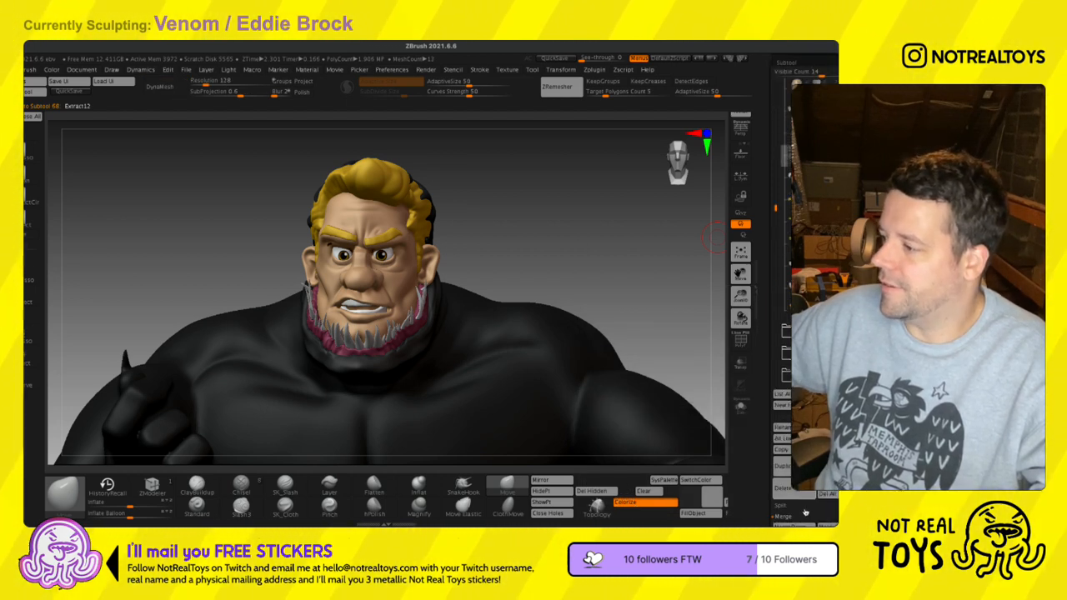
click(803, 522)
click(701, 506)
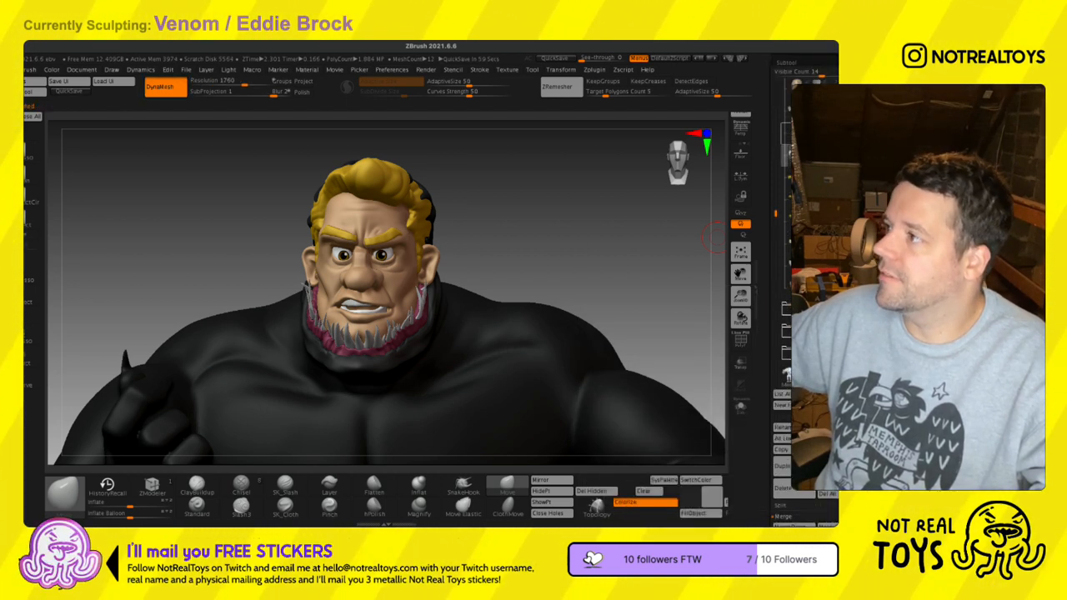
click(803, 326)
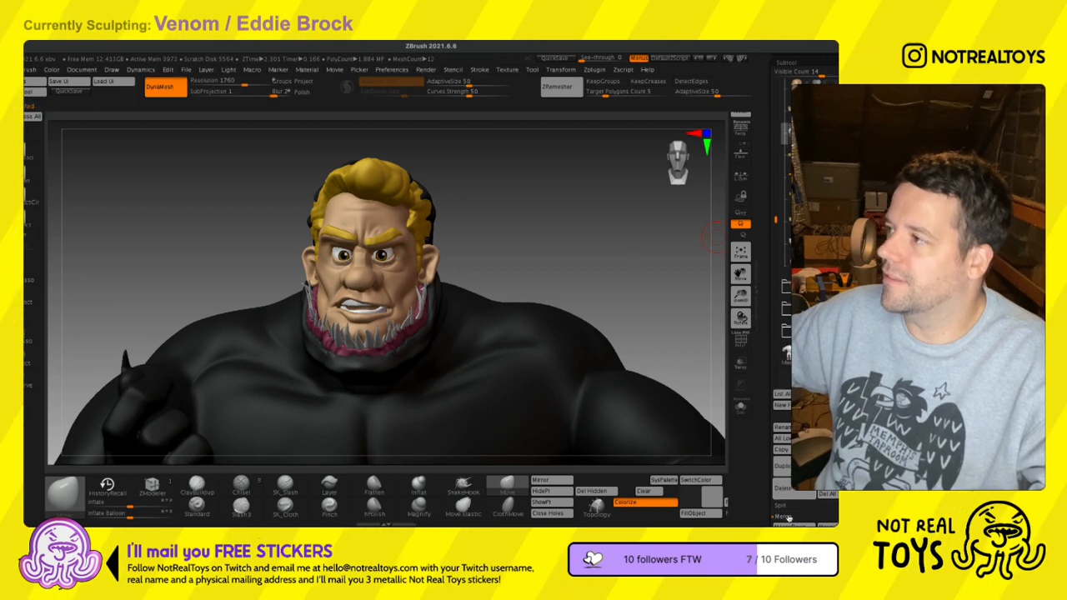
- Select Eddie's bald face subtool, PM3D_Cylinder3D1_9, as the active subtool
alt+click(380, 233)
mouse_move(380, 224)
ctrl+right_down()
mouse_move(382, 307)
mouse_move(336, 298)
ctrl+right_up()
key(s)
drag(821, 171, 822, 220)
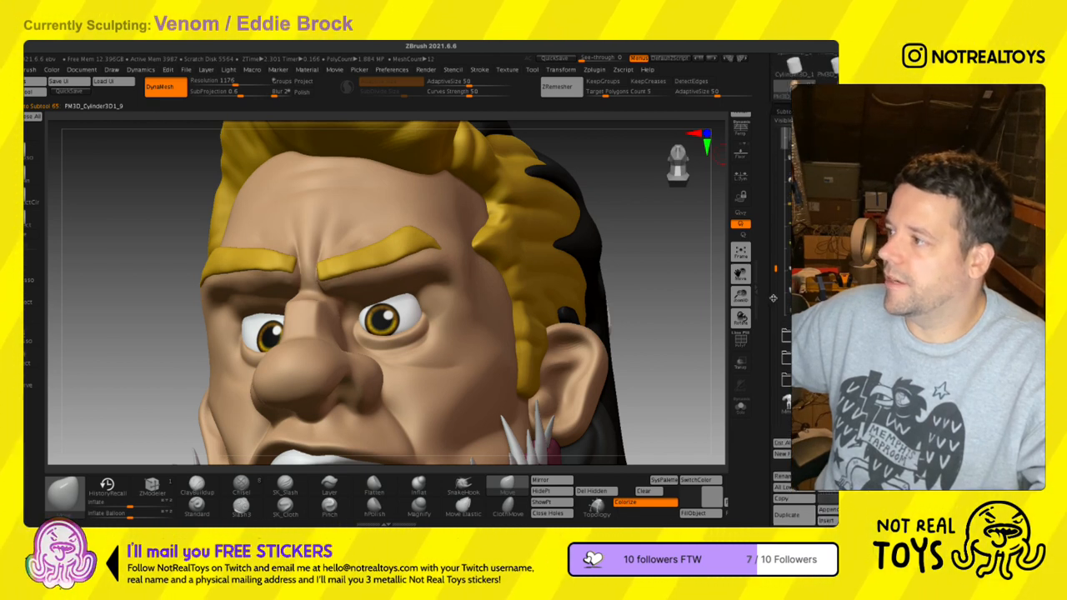
ctrl+right_drag(374, 274, 382, 379)
key(ctrl+z)
key(ctrl+z)
key(ctrl+z)
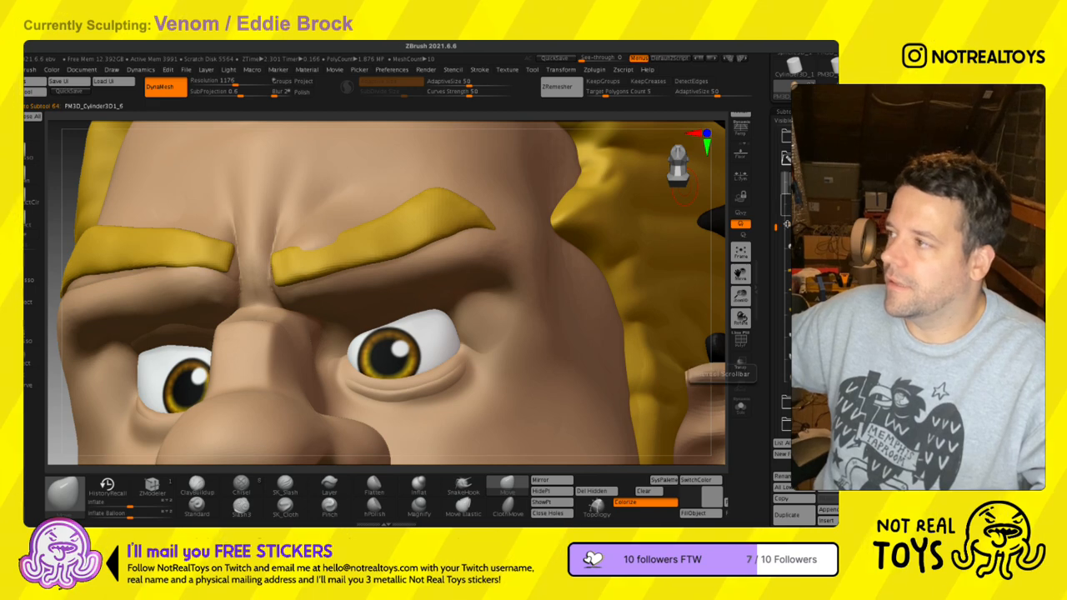
key(ctrl+z)
ctrl+right_drag(424, 247, 423, 125)
alt+right_drag(444, 414, 481, 246)
mouse_move(803, 375)
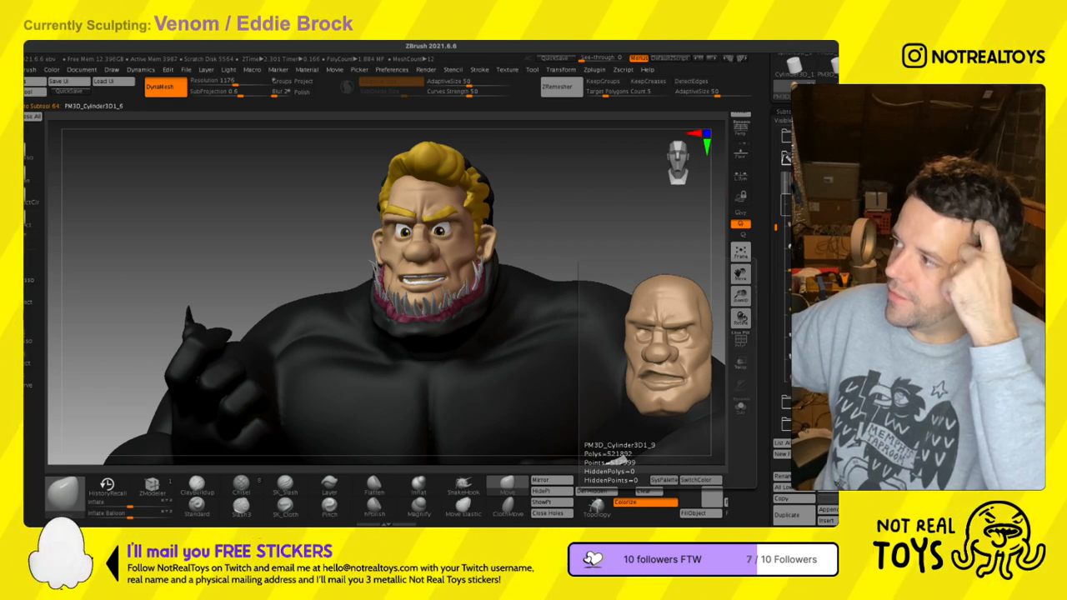
click(802, 205)
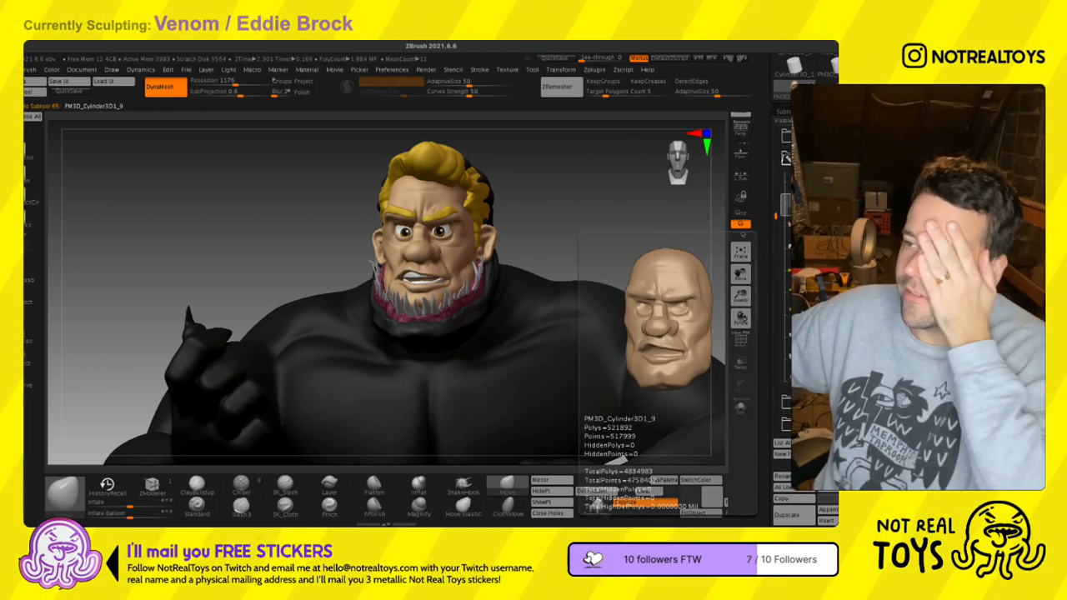
- Clear any mask on the face around Eddie's eyes
ctrl+right_drag(459, 310, 473, 439)
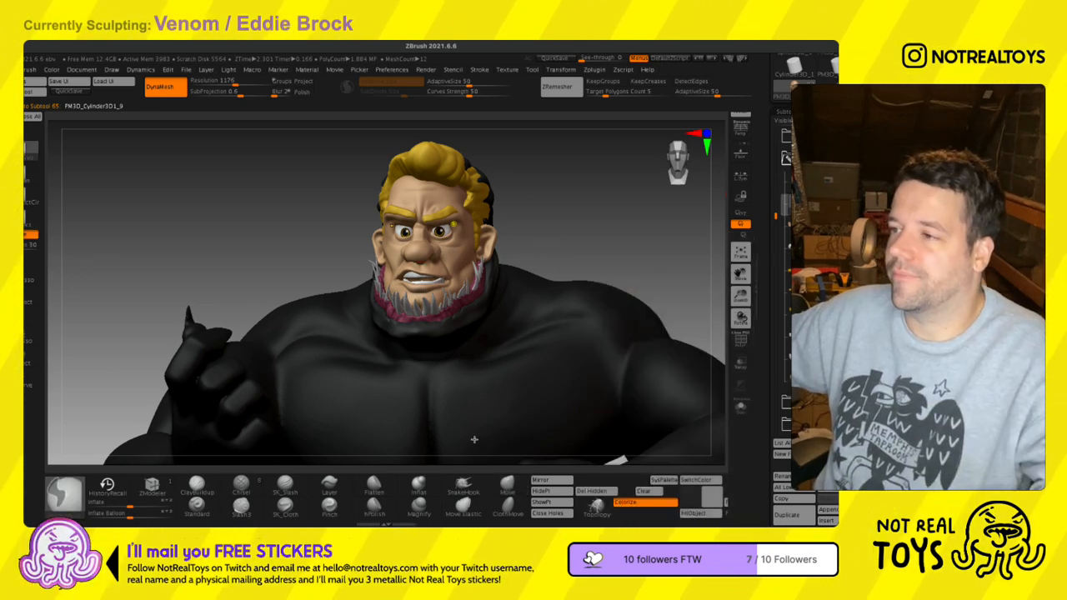
ctrl+right_drag(429, 298, 442, 417)
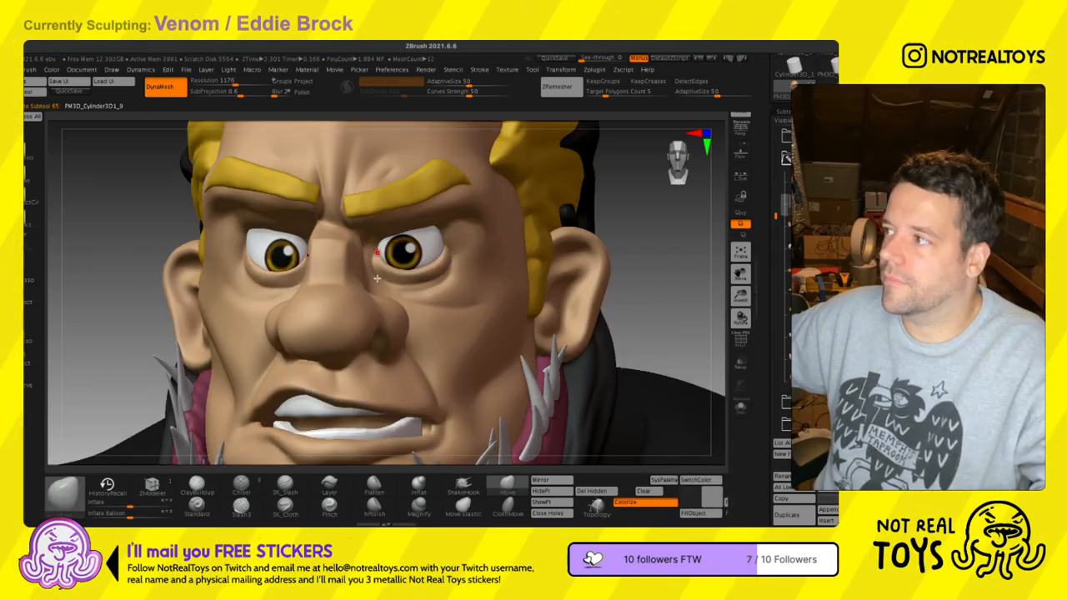
key(ctrl)
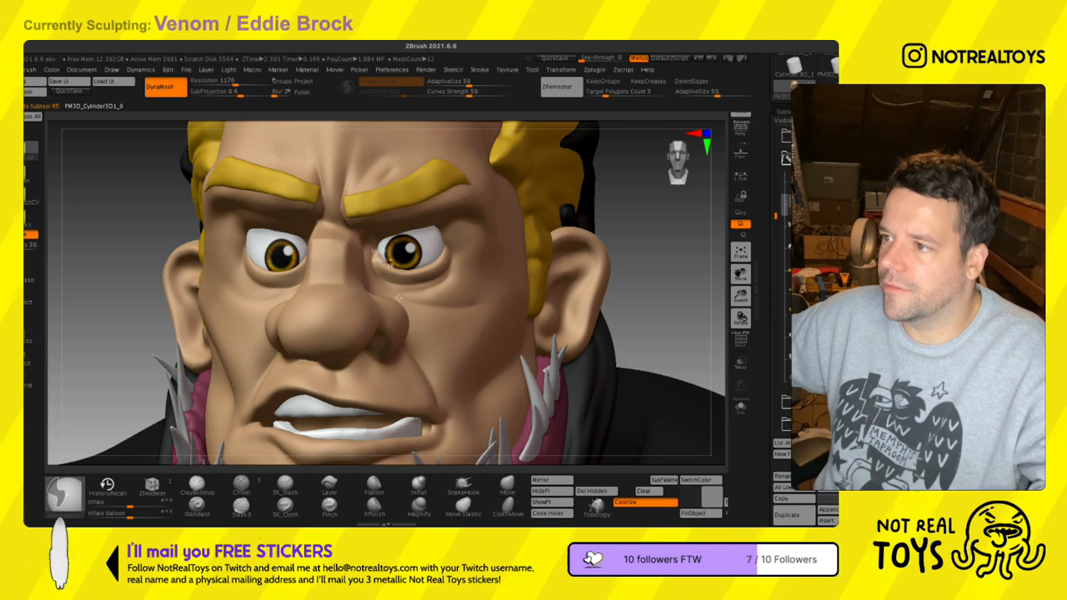
ctrl+drag(99, 247, 114, 262)
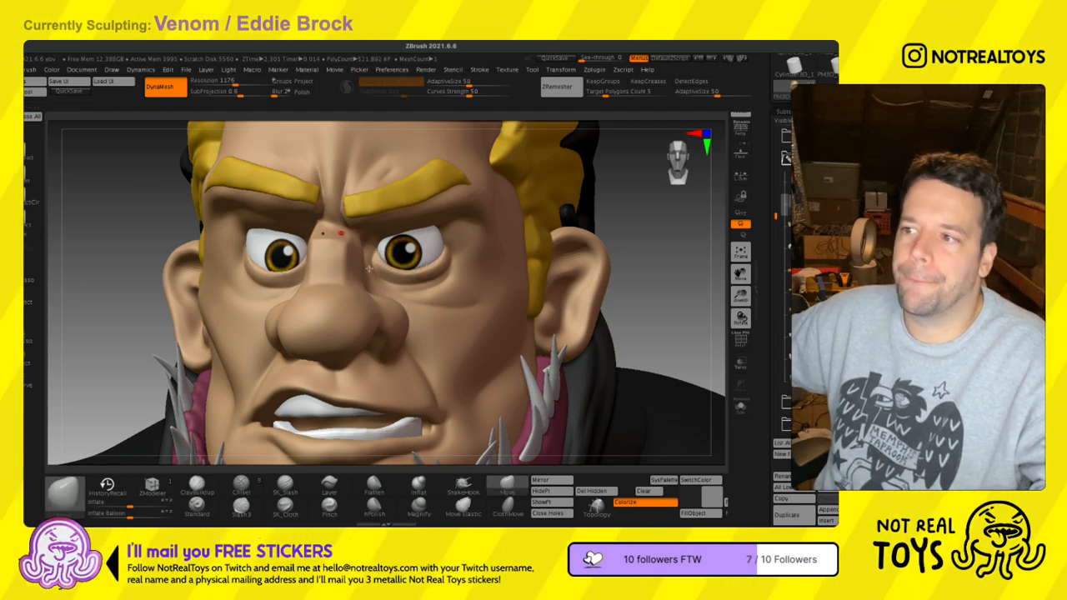
- Try to paint a mask along the upper lid of Eddie's left eye
ctrl+right_drag(389, 310, 400, 434)
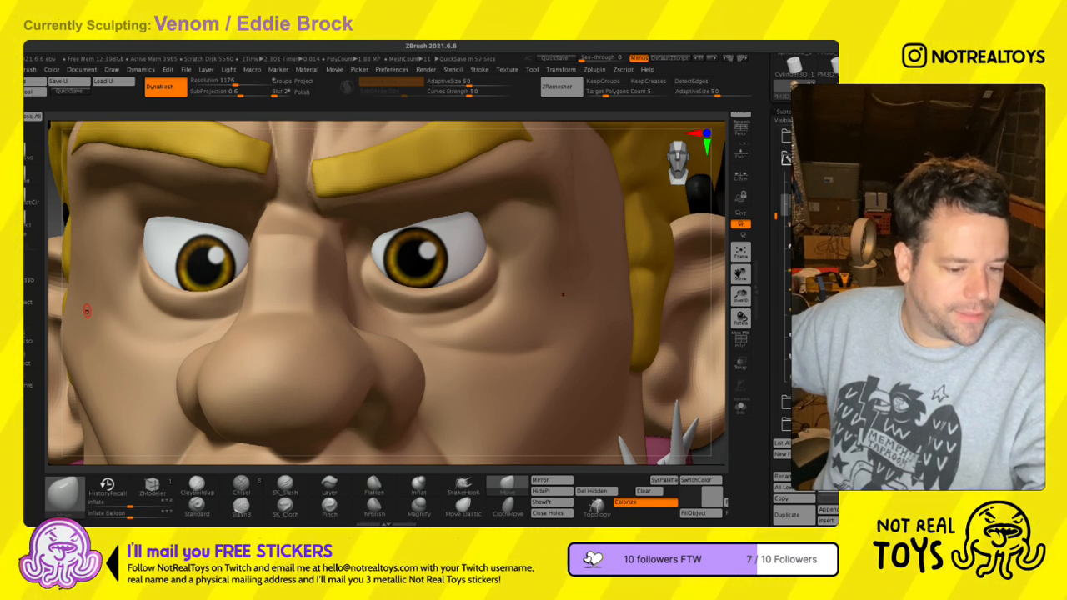
right_drag(388, 280, 372, 267)
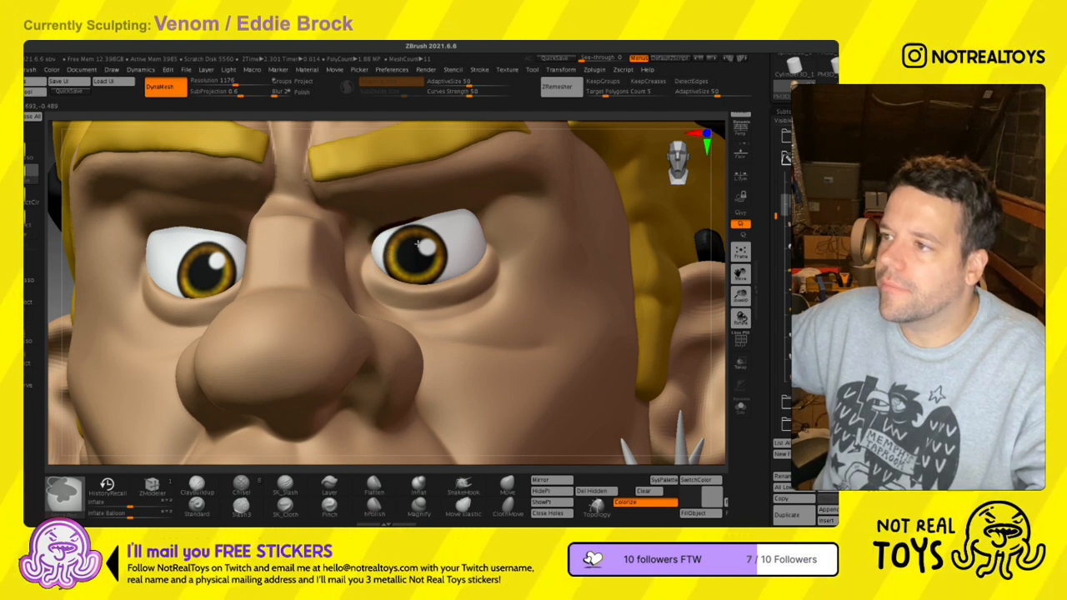
right_drag(477, 246, 457, 224)
drag(480, 245, 478, 247)
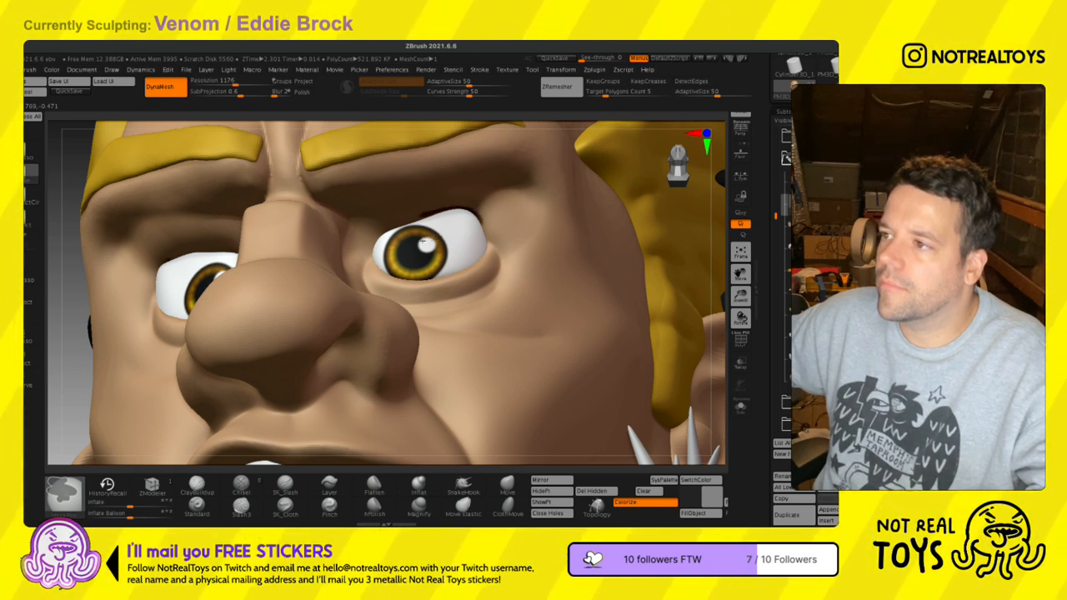
key(ctrl+z)
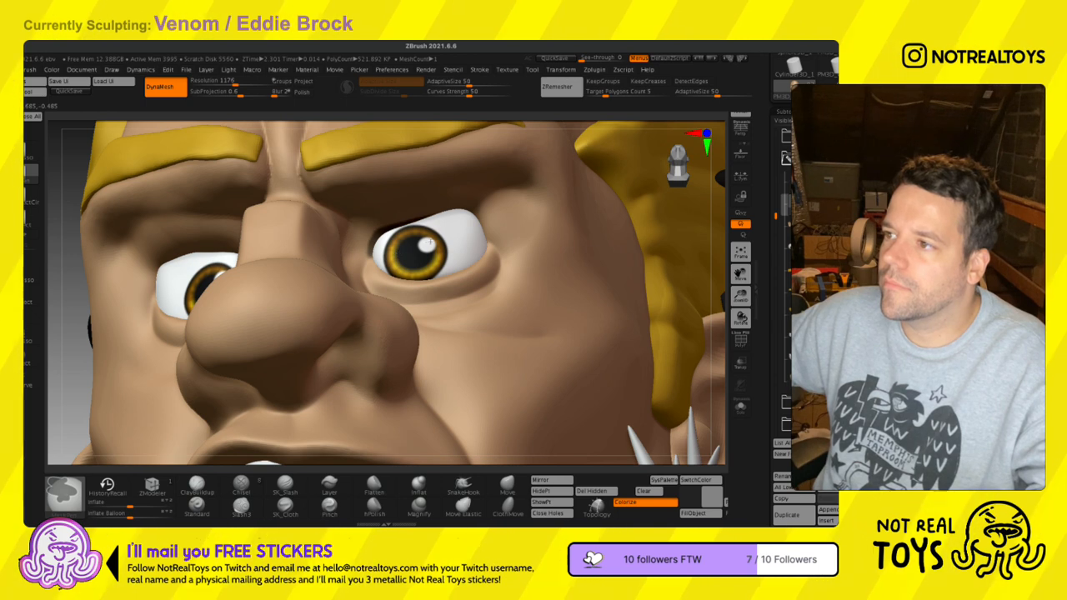
key(ctrl+z)
- Mask a thin strip on the face along the whole upper lid edge of Eddie's left eye
ctrl+right_drag(465, 236, 487, 268)
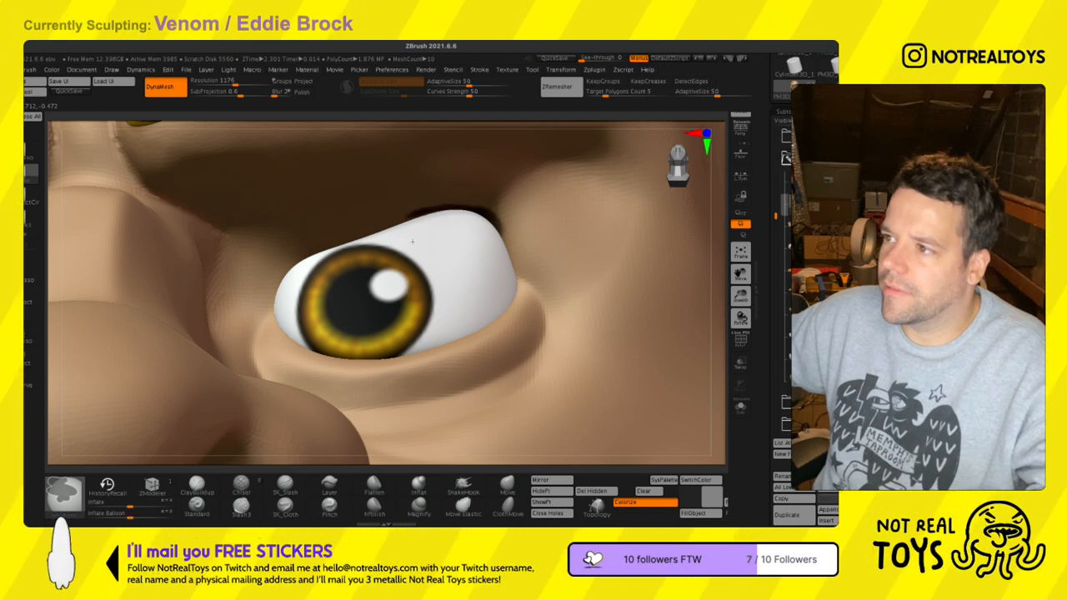
mouse_move(394, 248)
ctrl+mouse_down()
mouse_move(329, 272)
mouse_move(275, 319)
ctrl+mouse_up()
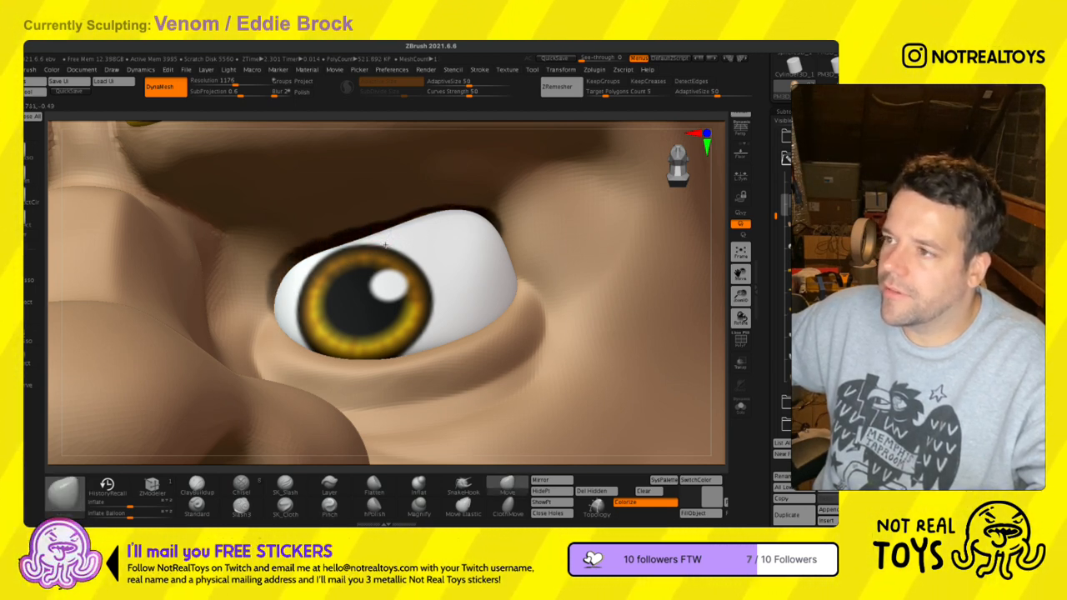
right_drag(386, 246, 384, 254)
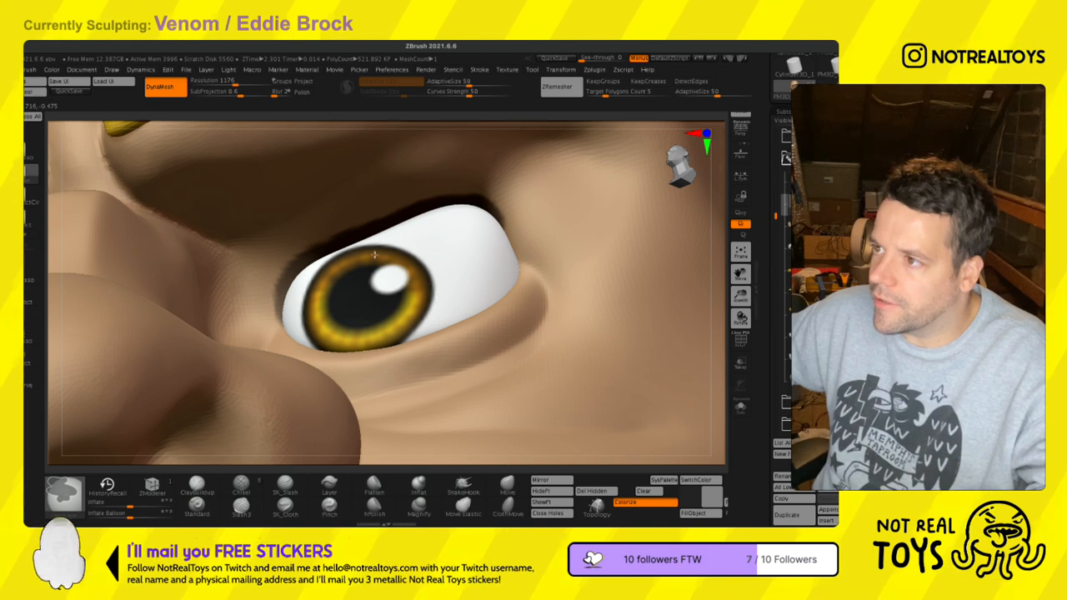
ctrl+right_drag(319, 185, 266, 334)
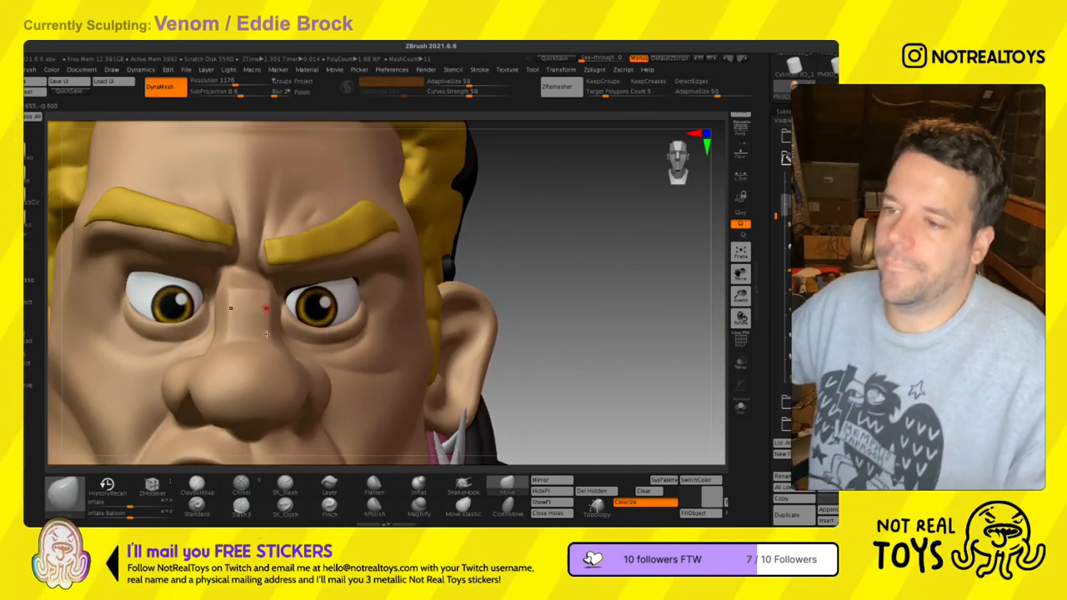
- Isolate the face in Solo mode and examine the right eye socket from below, with the other parts shown again at the end
ctrl+right_drag(266, 334, 227, 389)
alt+right_drag(570, 344, 654, 227)
click(739, 409)
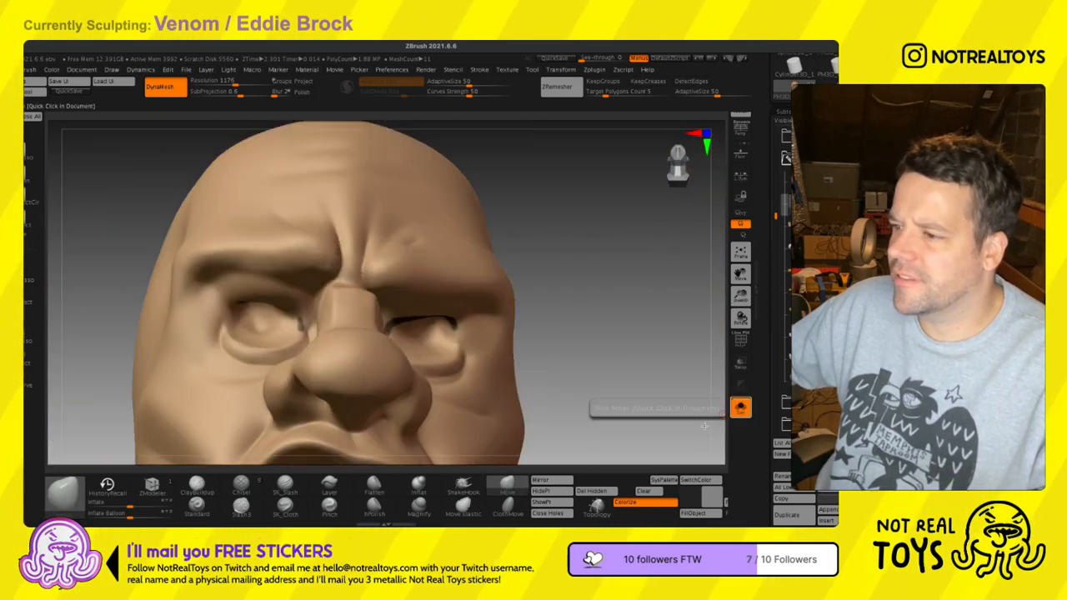
right_drag(293, 348, 298, 325)
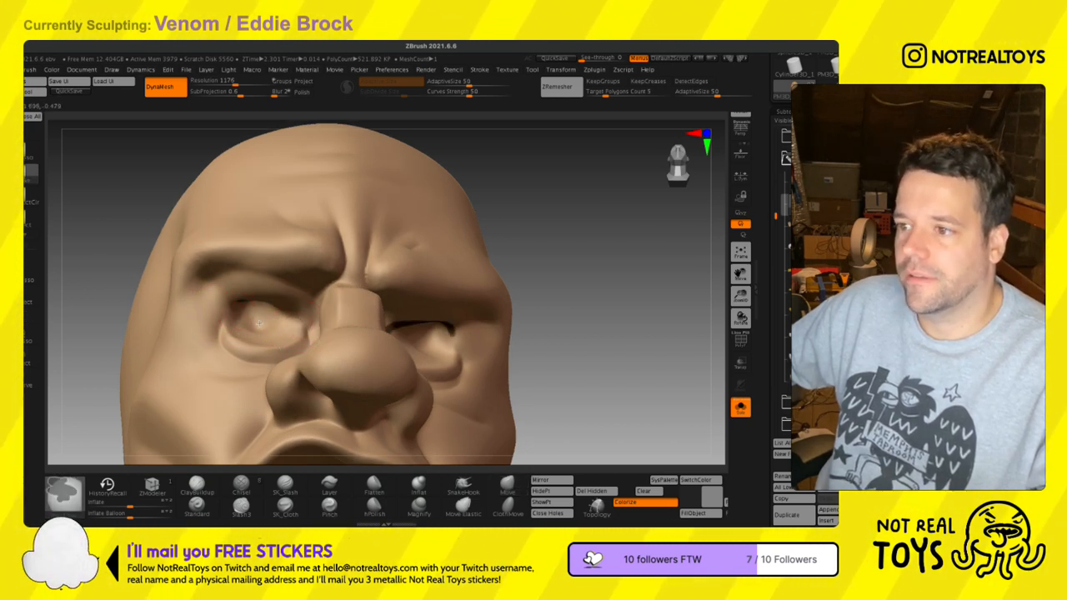
right_drag(241, 321, 249, 313)
shift+drag(250, 314, 265, 322)
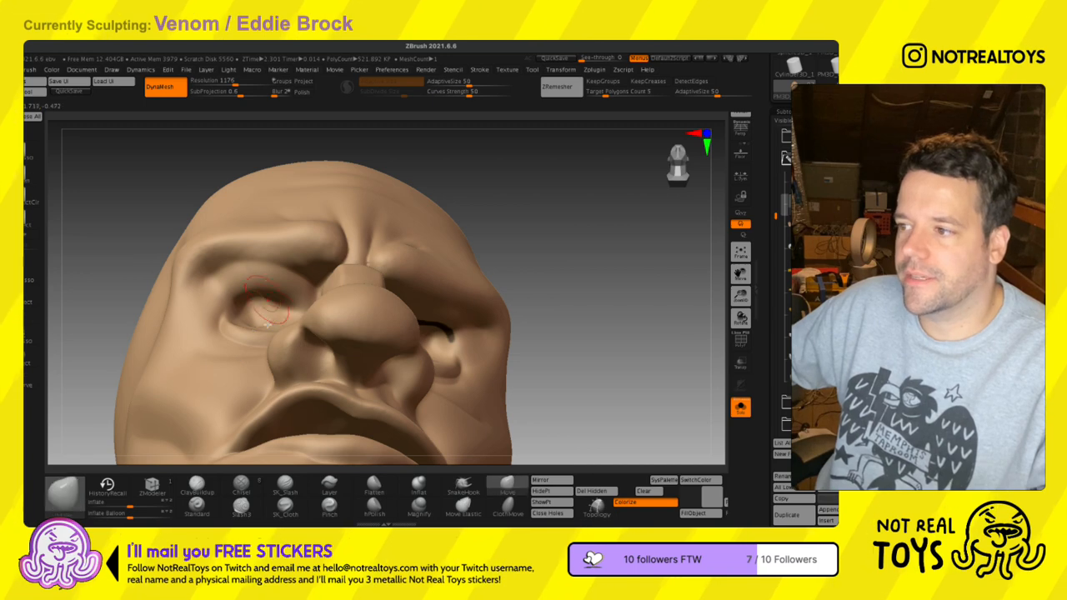
drag(674, 280, 676, 332)
click(741, 406)
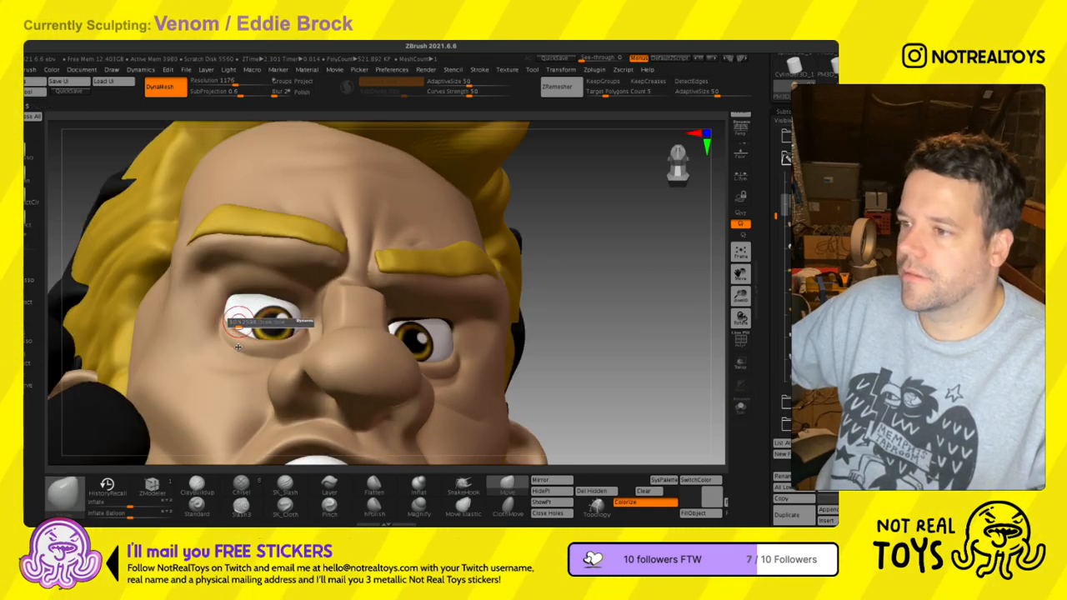
- Mask a matching thin strip along the upper lid edge of Eddie's right eye with a resized brush
mouse_move(238, 317)
ctrl+right_down()
mouse_move(296, 331)
mouse_move(365, 317)
ctrl+right_up()
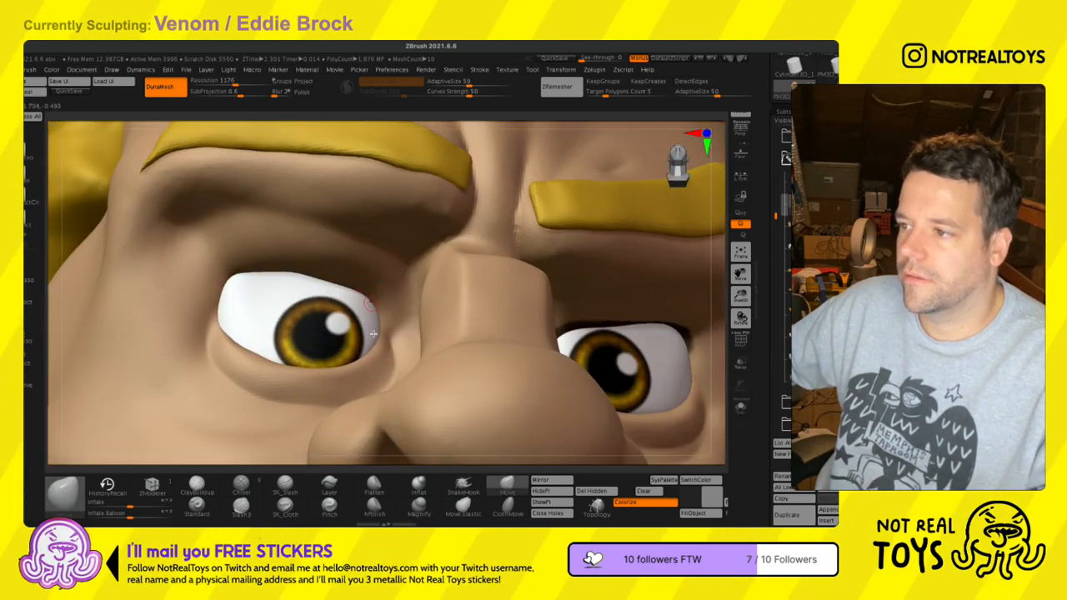
key(s)
drag(384, 311, 370, 297)
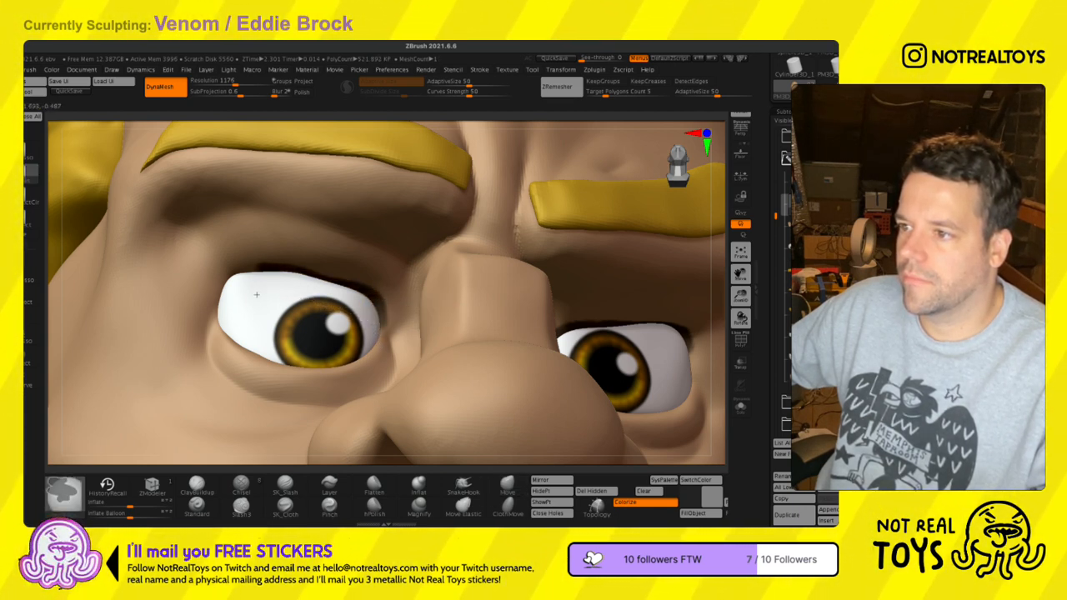
mouse_move(226, 340)
right_down()
mouse_move(231, 288)
mouse_move(253, 327)
mouse_move(244, 340)
right_up()
ctrl+drag(374, 327, 371, 312)
ctrl+right_drag(368, 391, 562, 389)
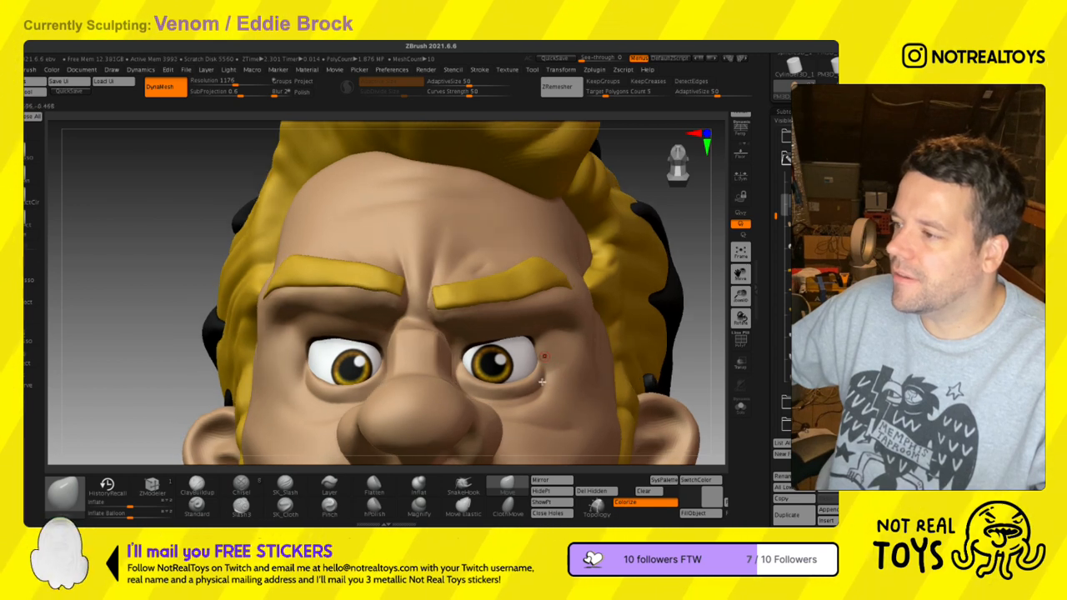
key(ctrl)
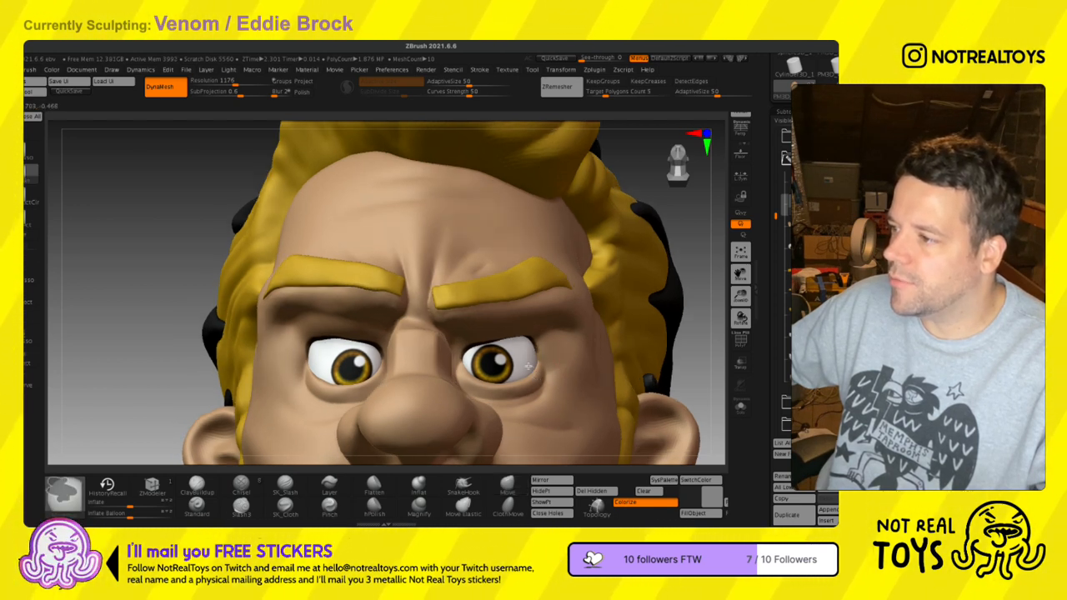
- Extract the masked upper lid strips as a separate lash-line subtool, adjusting the extract thickness before accepting it
drag(782, 467, 782, 215)
click(782, 359)
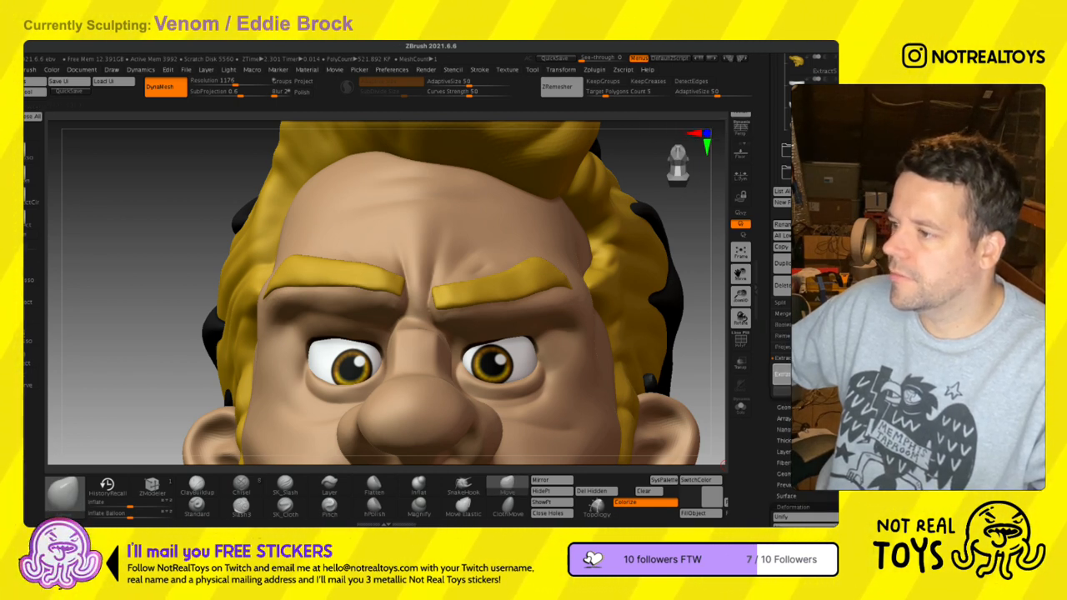
click(782, 375)
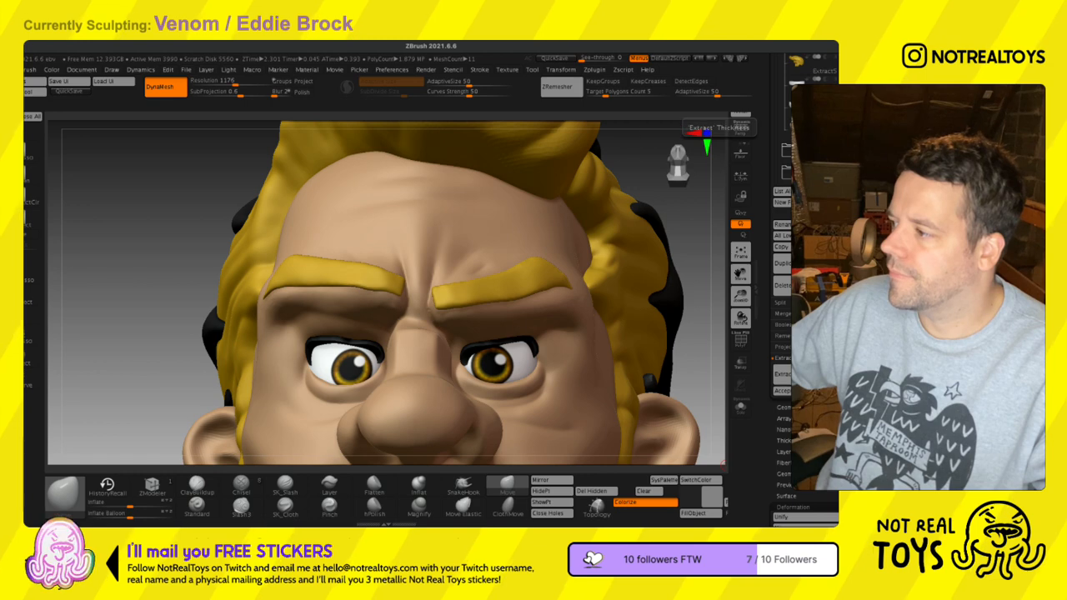
click(820, 380)
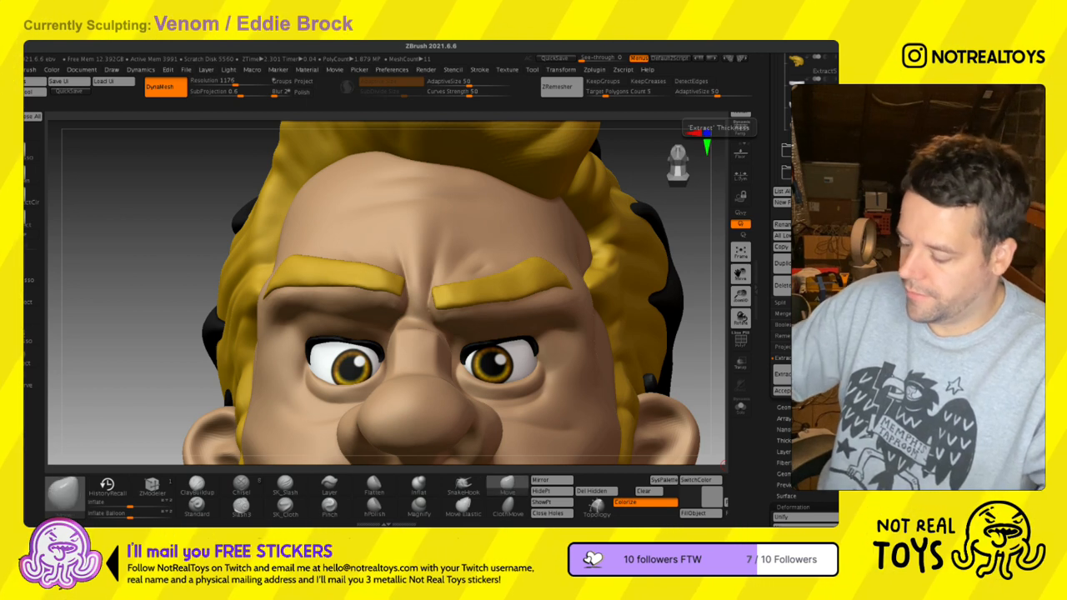
click(820, 380)
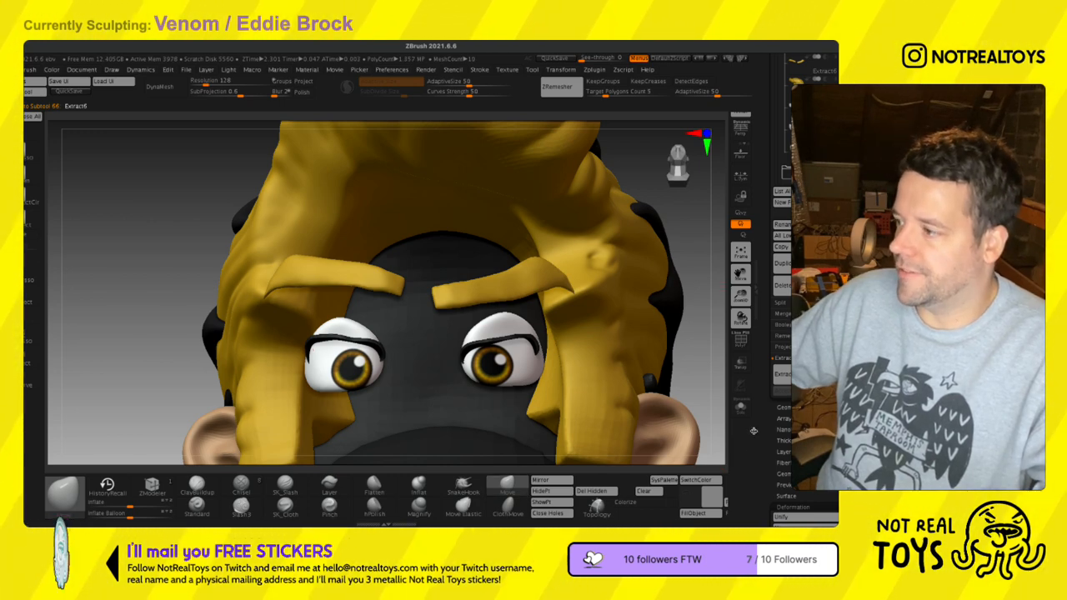
- Show the face again around the new lash lines and inspect their mesh with the polygon wireframe shown briefly
drag(777, 196, 777, 395)
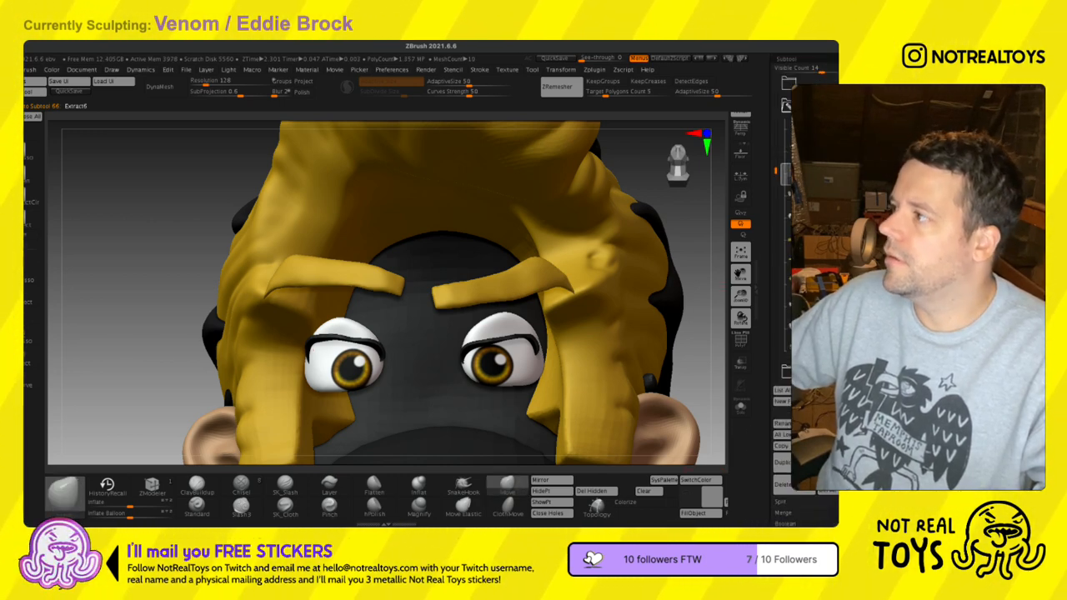
click(829, 327)
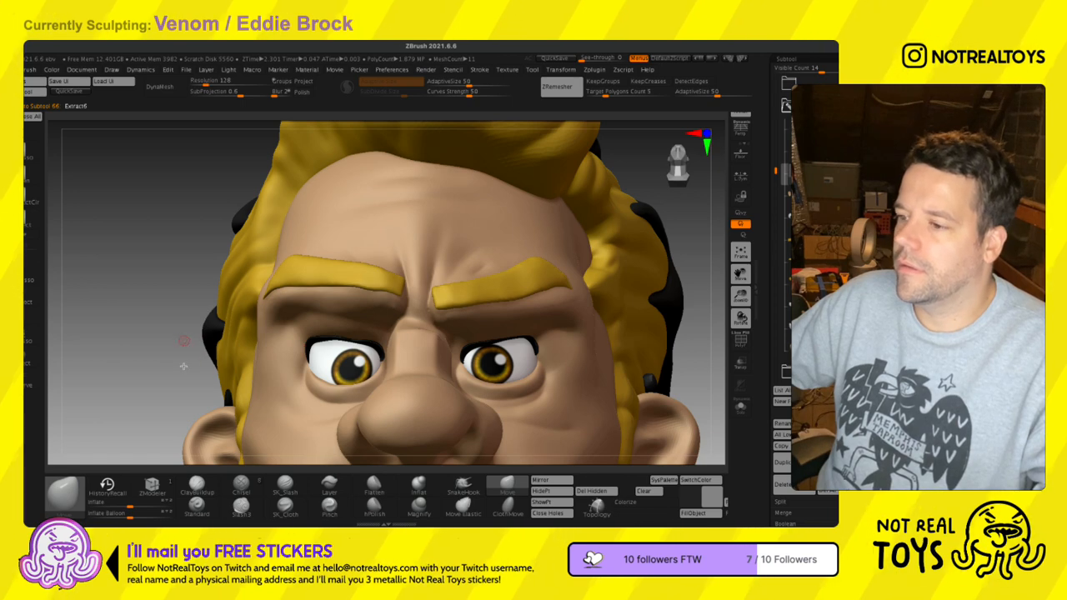
key(s)
key(shift+f)
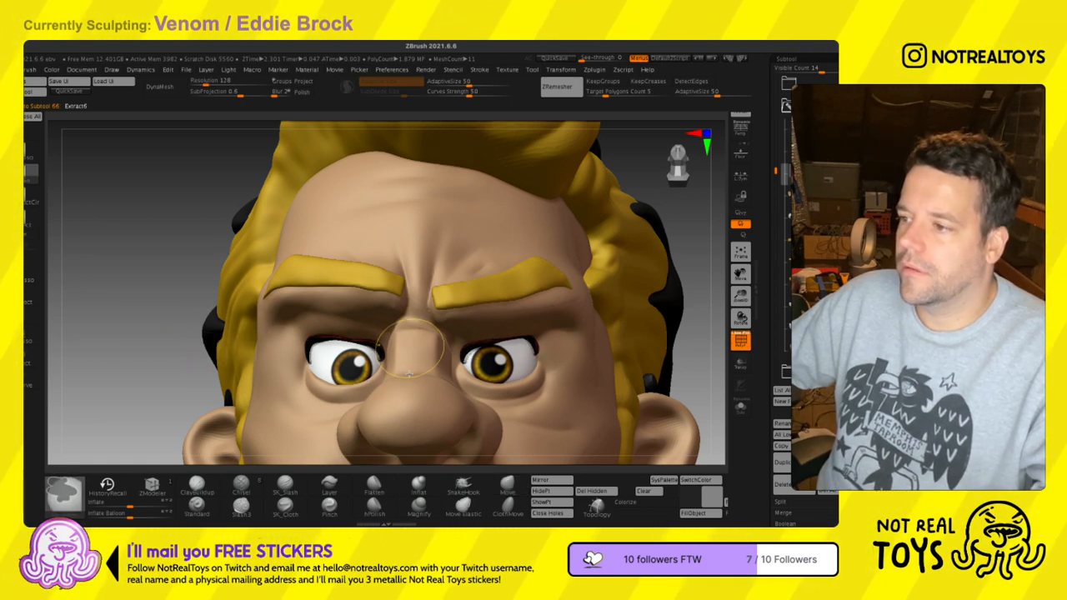
ctrl+right_drag(420, 362, 422, 482)
ctrl+right_drag(367, 434, 367, 457)
key(shift+f)
- Nudge the lash line on Eddie's right eye with the Move brush and apply an Inflate deformation to the lash lines
ctrl+right_drag(259, 257, 196, 171)
ctrl+right_drag(226, 349, 259, 429)
right_drag(271, 365, 283, 360)
drag(297, 317, 298, 331)
mouse_move(300, 358)
right_down()
mouse_move(459, 437)
mouse_move(494, 397)
mouse_move(510, 331)
mouse_move(450, 321)
mouse_move(437, 237)
mouse_move(424, 343)
right_up()
drag(793, 380, 793, 147)
drag(805, 368, 805, 368)
- Smooth the outer ends of both lash lines around Eddie's eyes, checking them from several angles
mouse_move(388, 319)
shift+mouse_down()
mouse_move(455, 320)
mouse_move(461, 332)
shift+mouse_up()
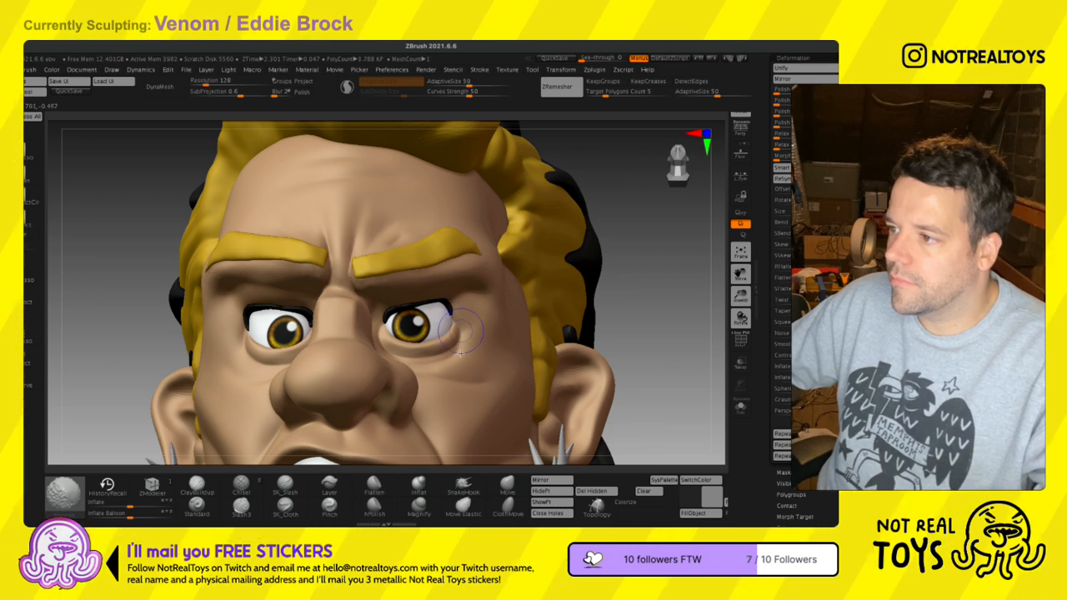
shift+drag(255, 332, 233, 338)
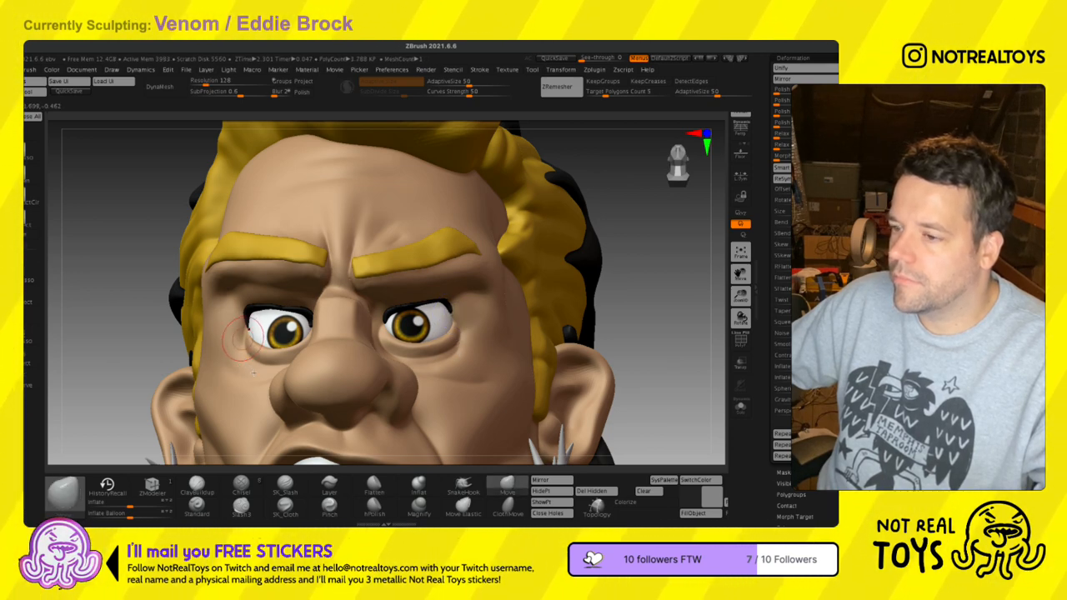
right_drag(222, 341, 265, 382)
alt+click(253, 359)
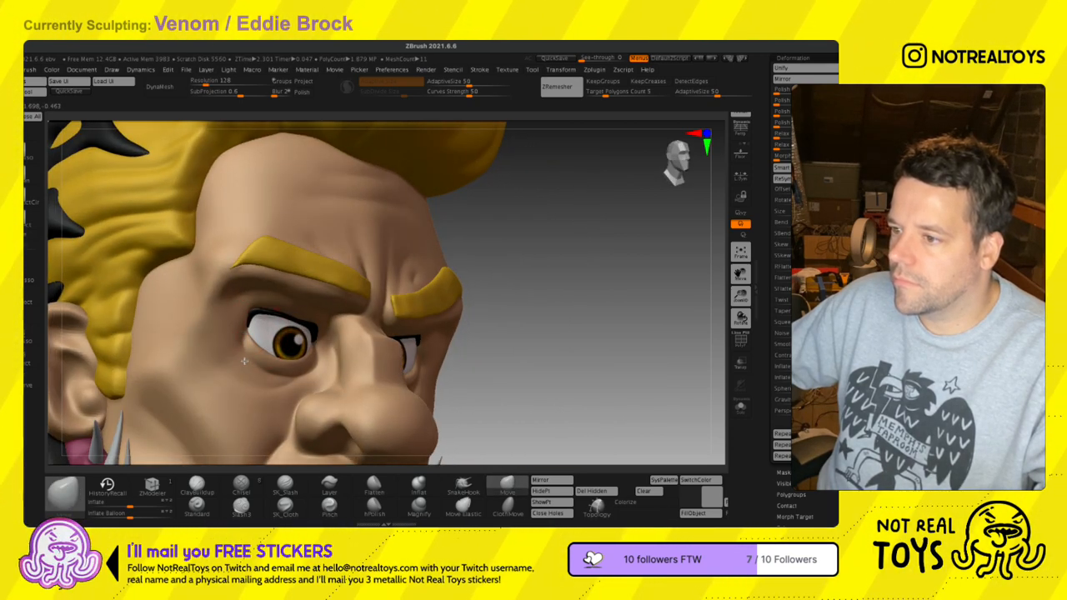
right_drag(241, 361, 308, 338)
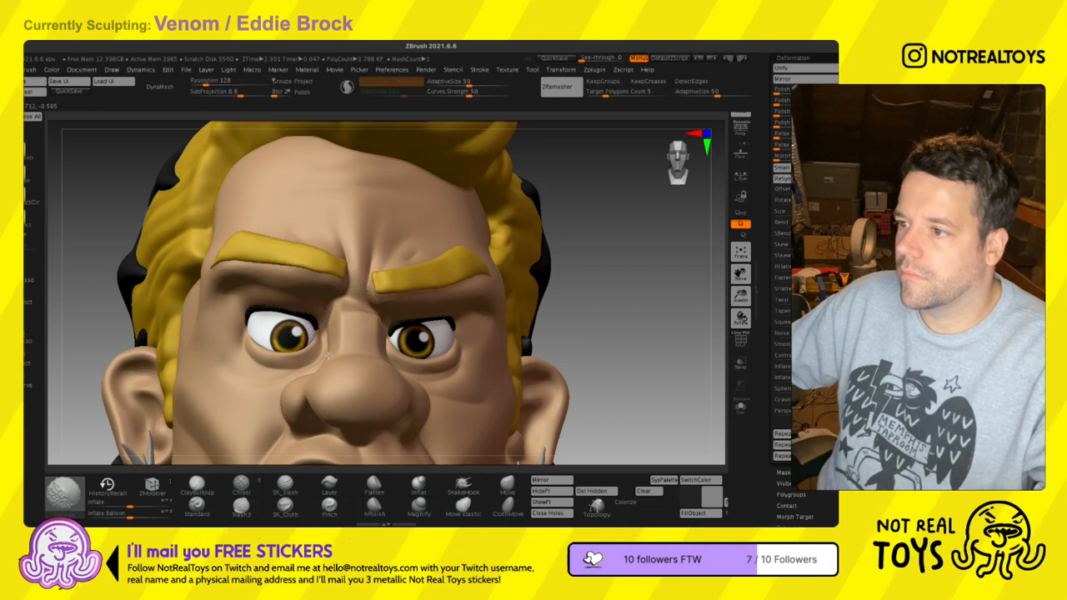
mouse_move(325, 357)
right_down()
mouse_move(305, 367)
mouse_move(319, 361)
mouse_move(304, 357)
right_up()
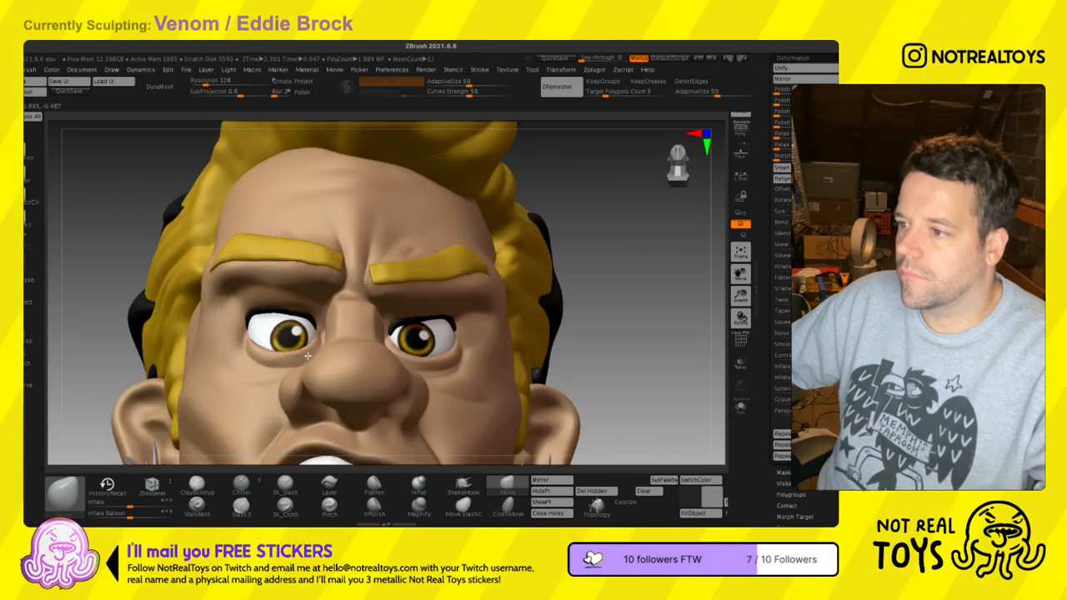
- Select the face and refine the upper lid edge over Eddie's right eye with sculpting and smoothing strokes
mouse_move(303, 351)
right_down()
mouse_move(284, 340)
mouse_move(305, 361)
mouse_move(298, 403)
mouse_move(282, 368)
right_up()
key(shift)
right_drag(392, 311, 481, 302)
drag(821, 125, 821, 467)
alt+click(288, 320)
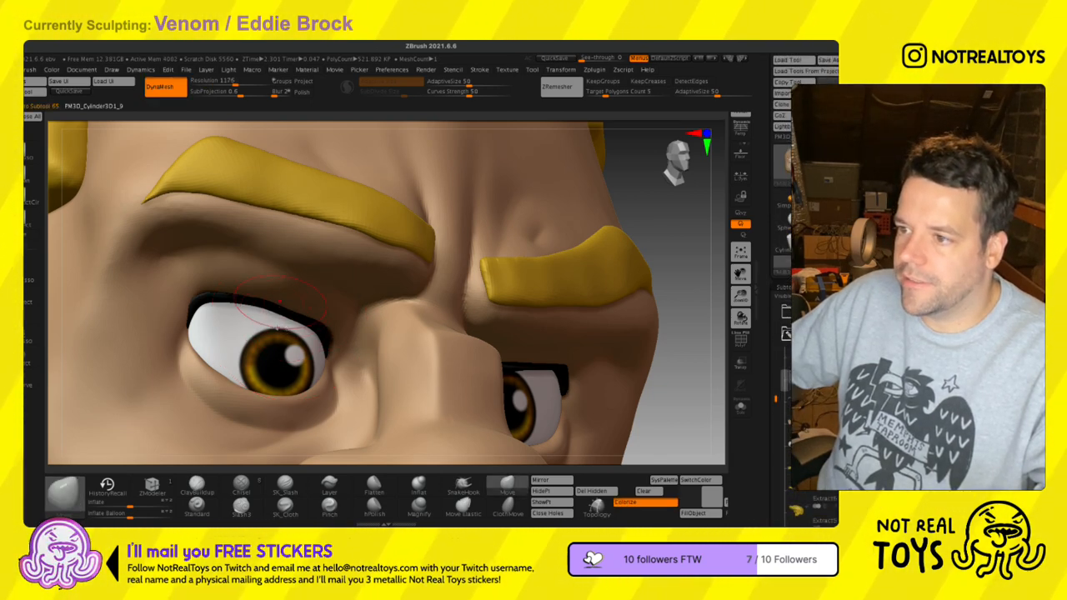
key(ctrl+shift)
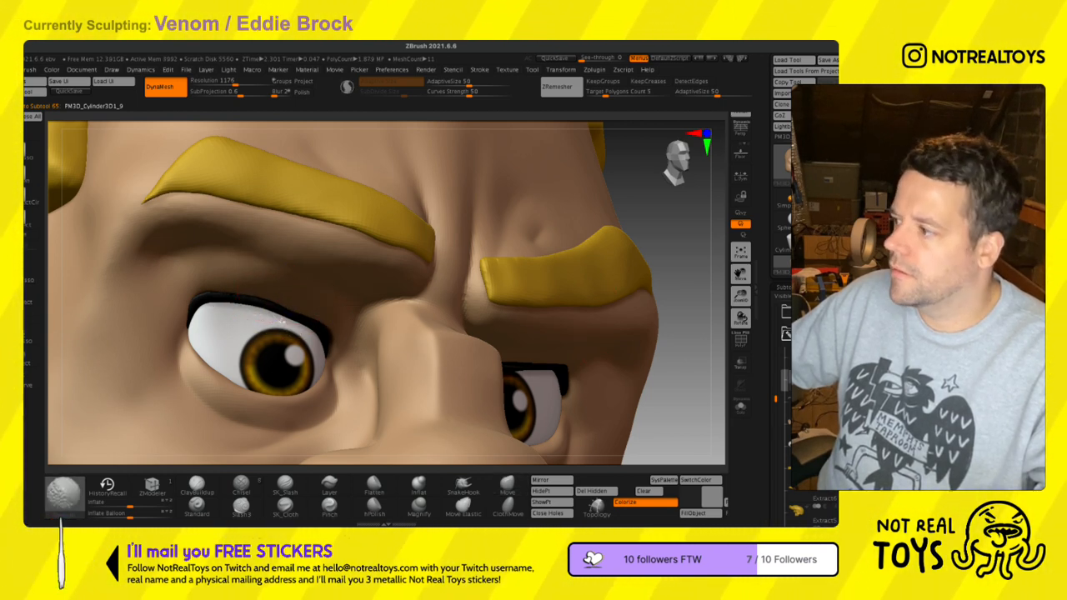
mouse_move(282, 321)
mouse_down()
mouse_move(287, 332)
mouse_move(325, 333)
mouse_up()
key(shift)
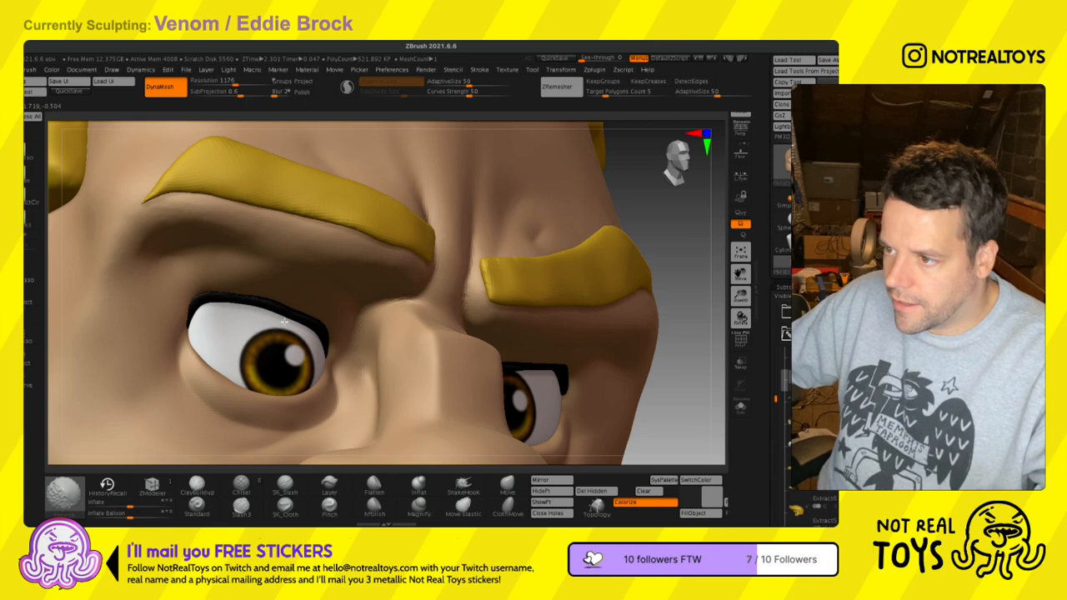
- Adjust the inner end of the left eye's lash line with a resized Move brush and smooth its outer corner
right_drag(647, 332, 437, 304)
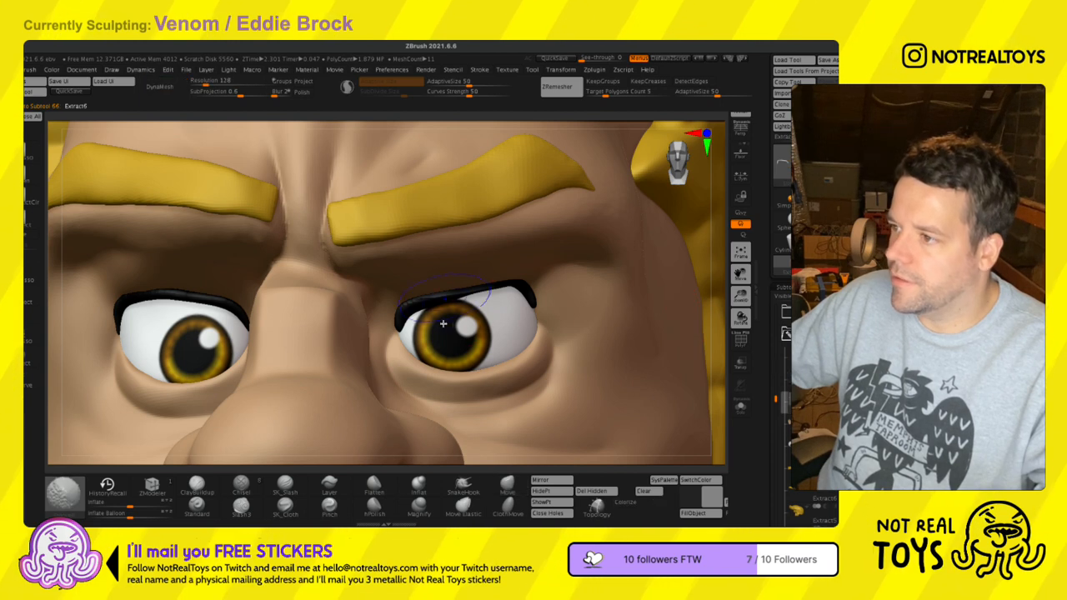
key(s)
drag(419, 306, 408, 306)
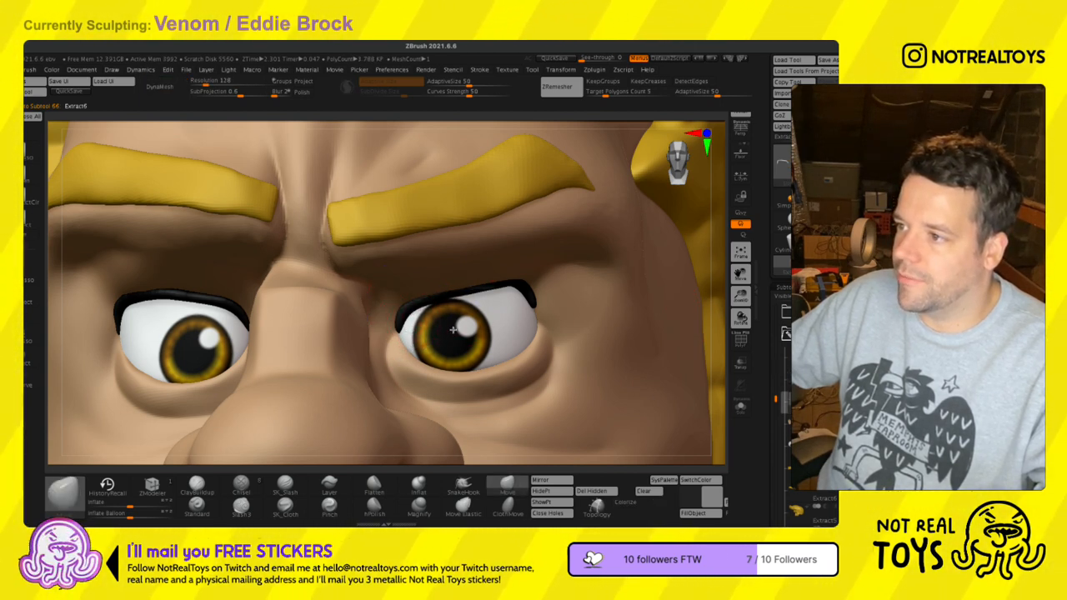
key(shift)
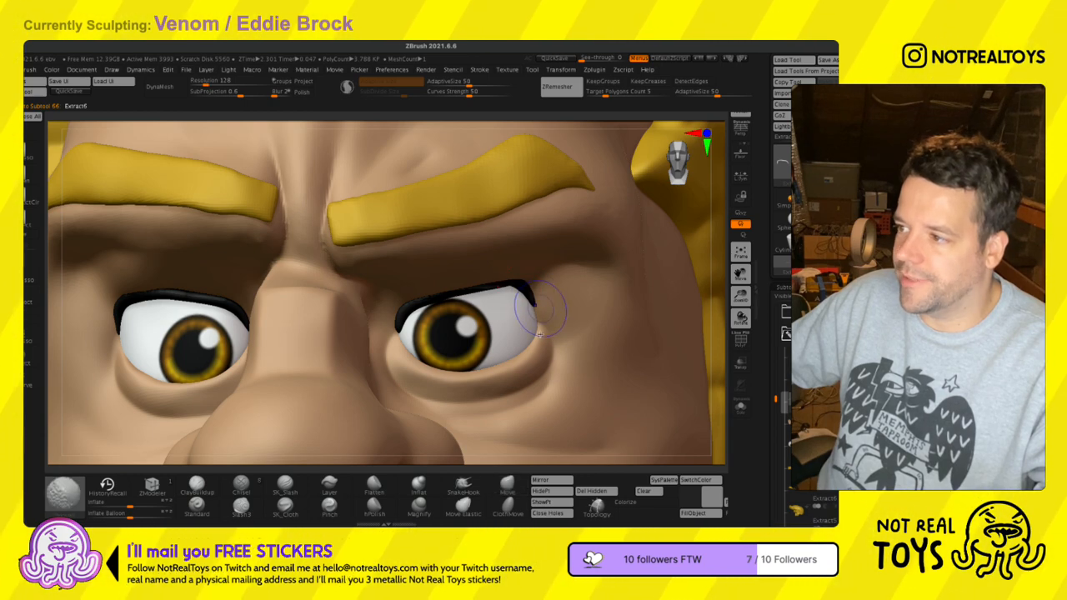
right_drag(526, 402, 501, 399)
mouse_move(501, 399)
ctrl+right_down()
mouse_move(526, 344)
mouse_move(554, 362)
mouse_move(552, 372)
mouse_move(452, 278)
ctrl+right_up()
ctrl+right_drag(471, 336, 475, 348)
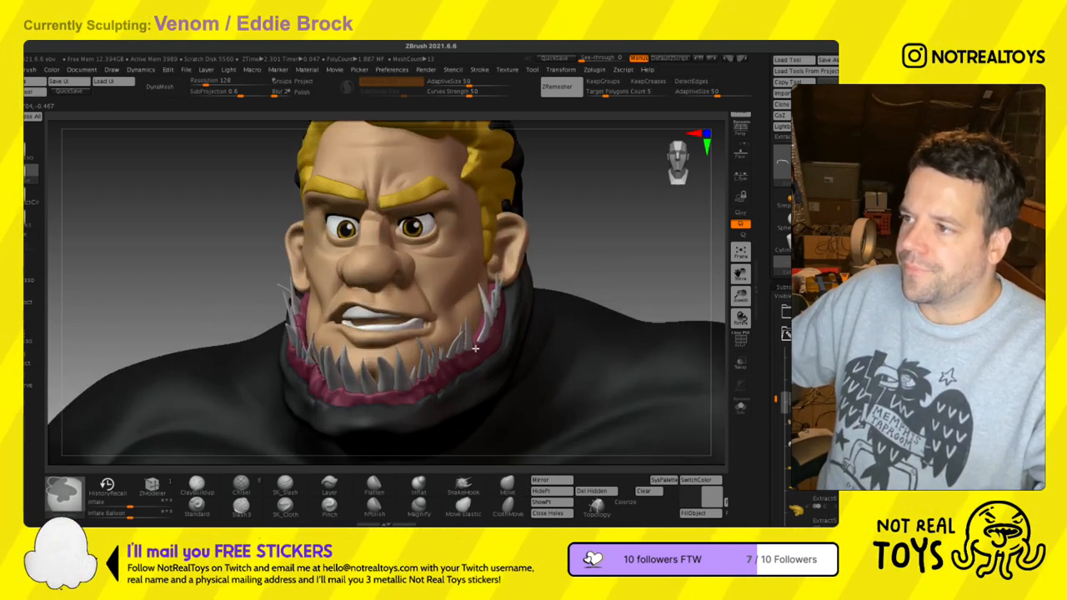
- Isolate the face in Solo mode and polish the lower inner edges of both eye sockets, with all parts shown again
alt+click(383, 217)
ctrl+right_drag(384, 250, 426, 365)
click(740, 407)
right_drag(507, 343, 507, 364)
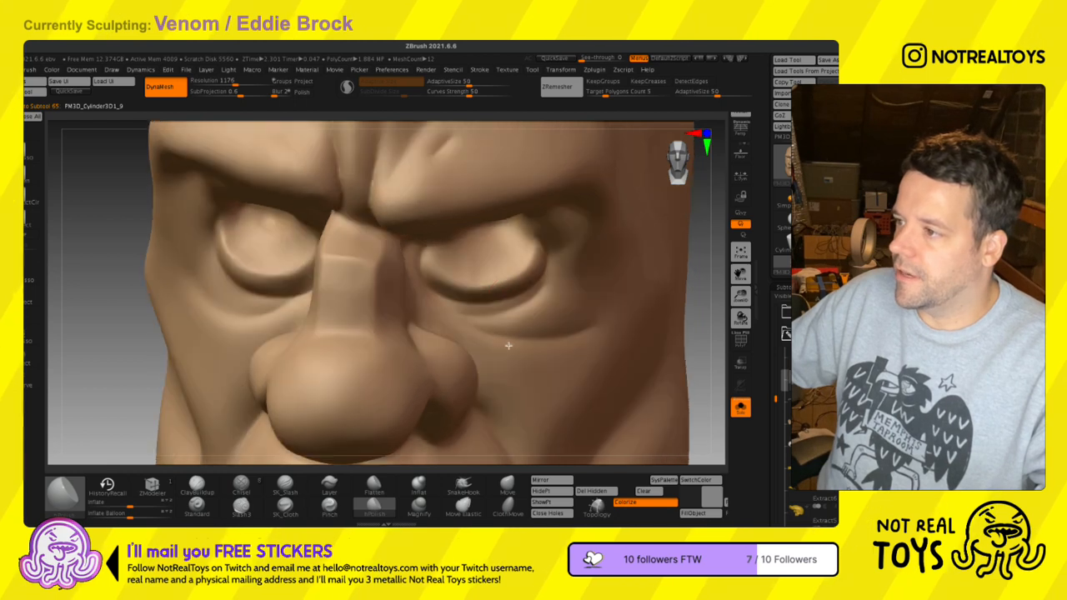
mouse_move(506, 302)
mouse_down()
mouse_move(478, 305)
mouse_move(435, 287)
mouse_up()
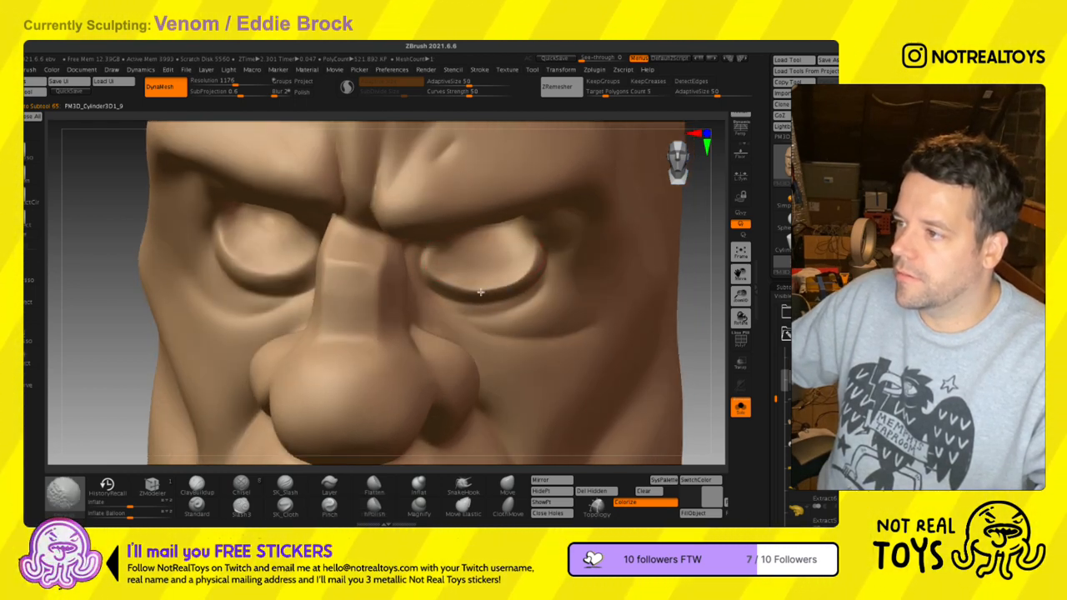
right_drag(291, 249, 305, 271)
mouse_move(304, 275)
mouse_down()
mouse_move(276, 286)
mouse_move(239, 276)
mouse_move(218, 254)
mouse_up()
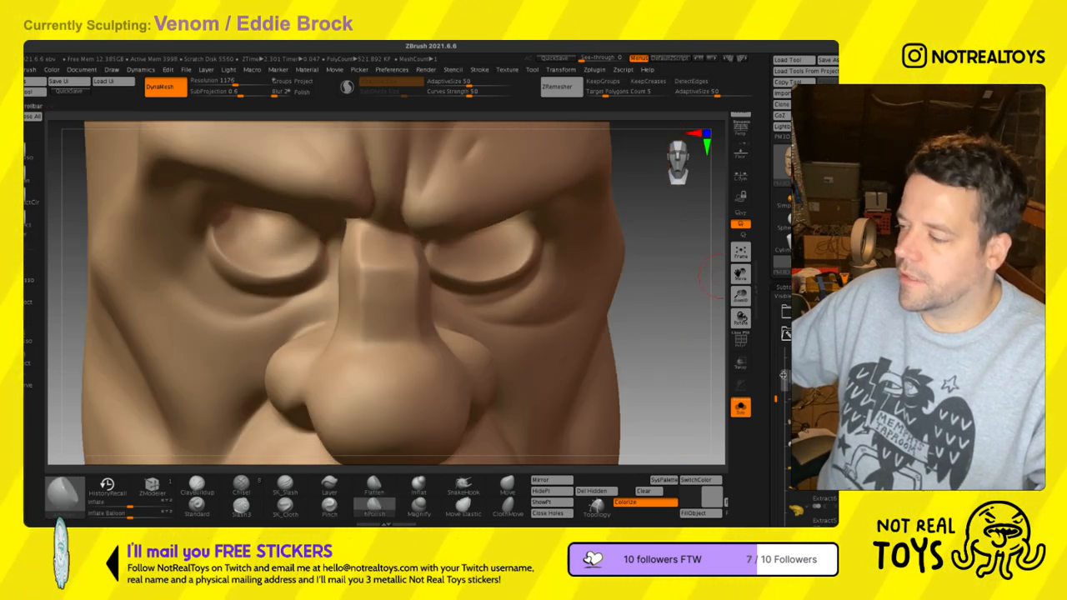
click(740, 407)
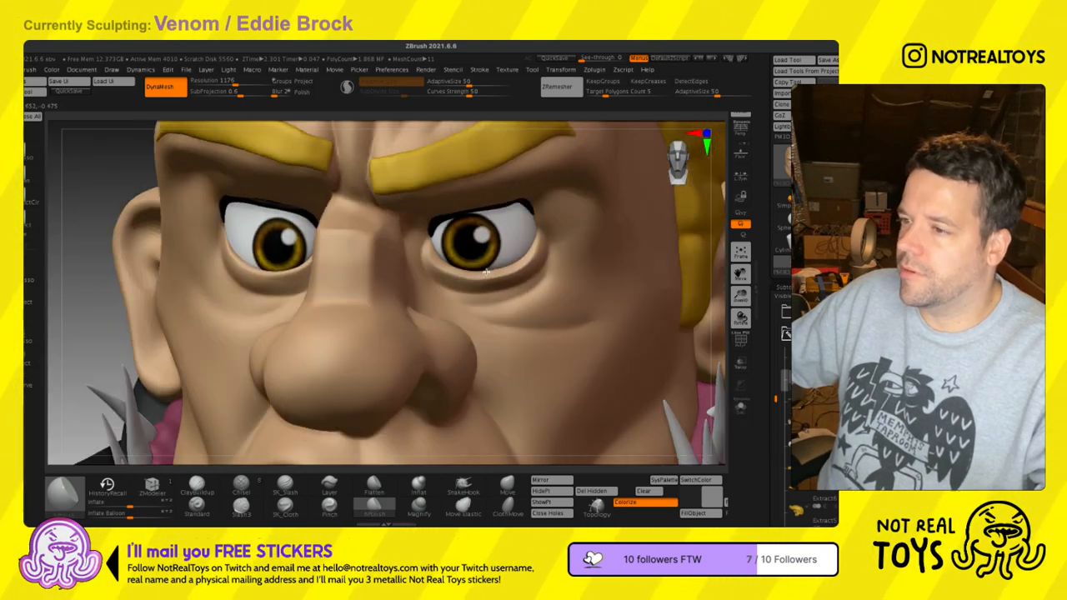
- Reshape the lower lids of both eyes with the Move brush so they fit closely against the eyeballs
right_drag(487, 272, 496, 303)
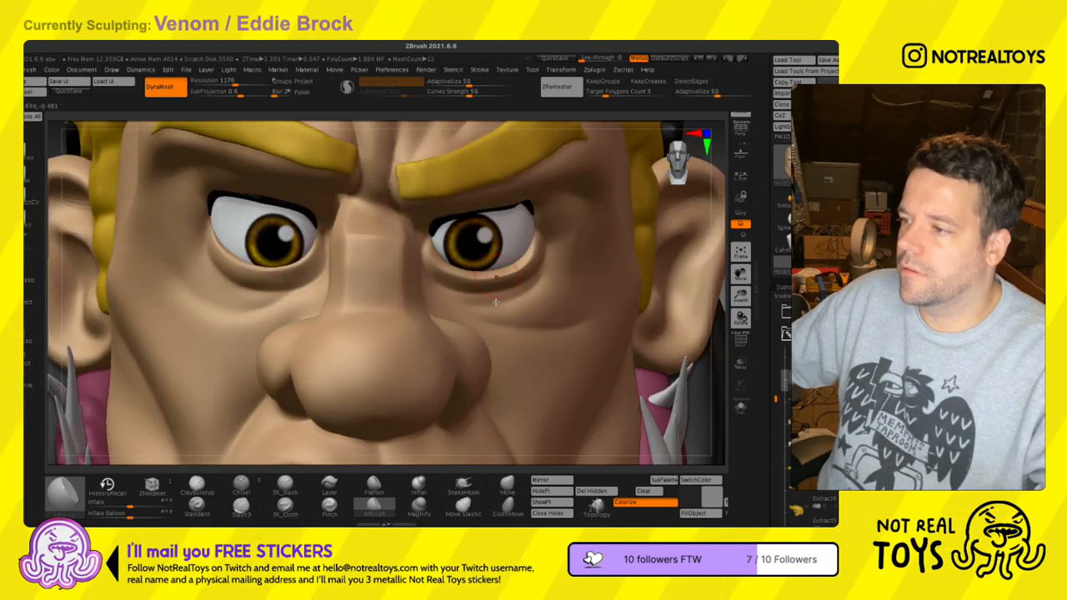
click(507, 484)
right_drag(533, 334, 492, 321)
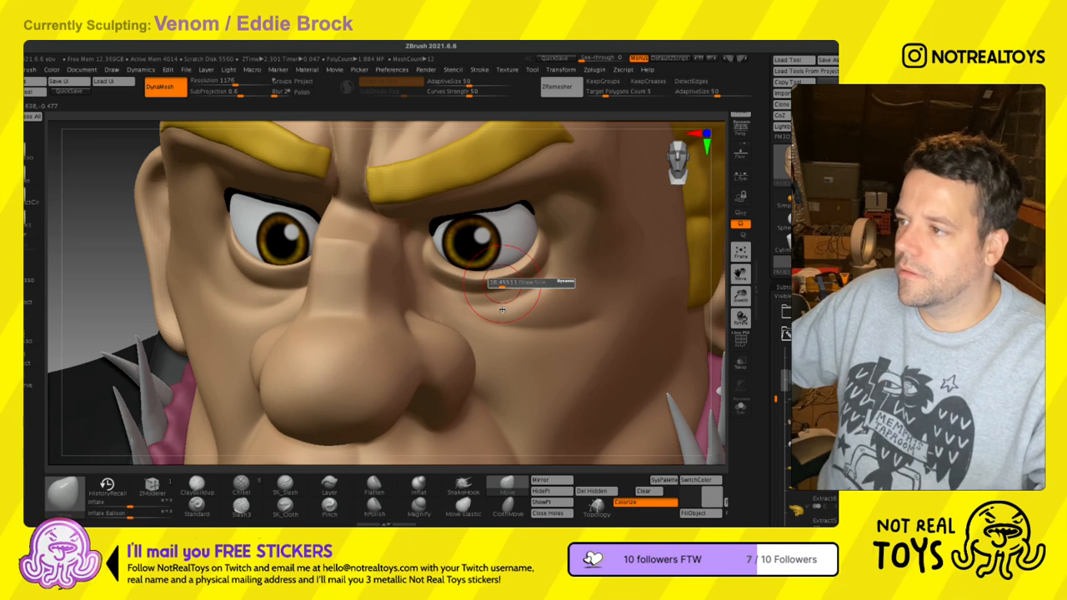
drag(517, 268, 526, 286)
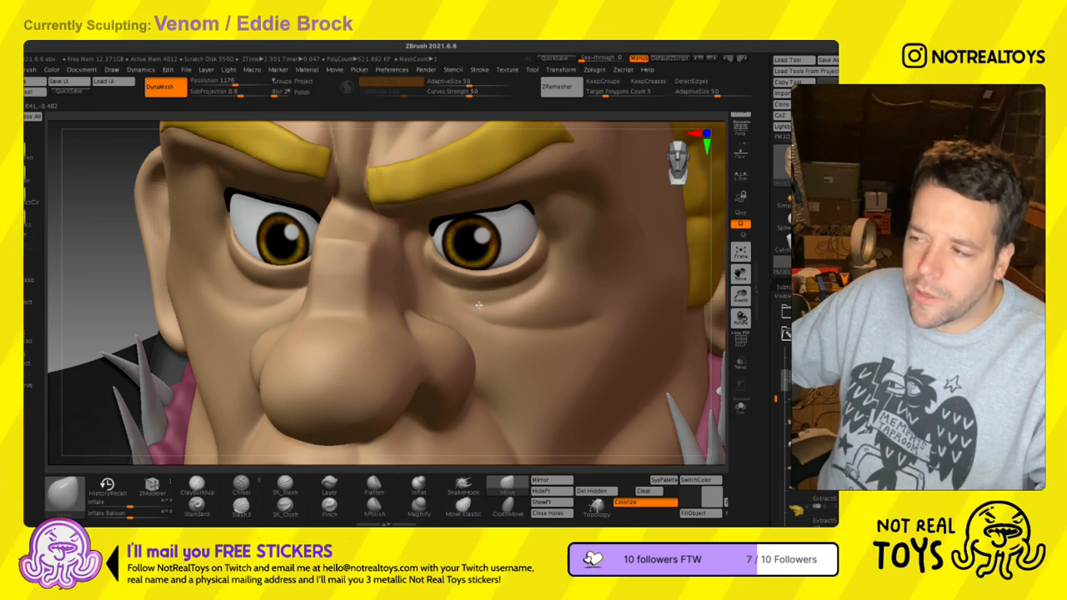
right_drag(531, 284, 613, 285)
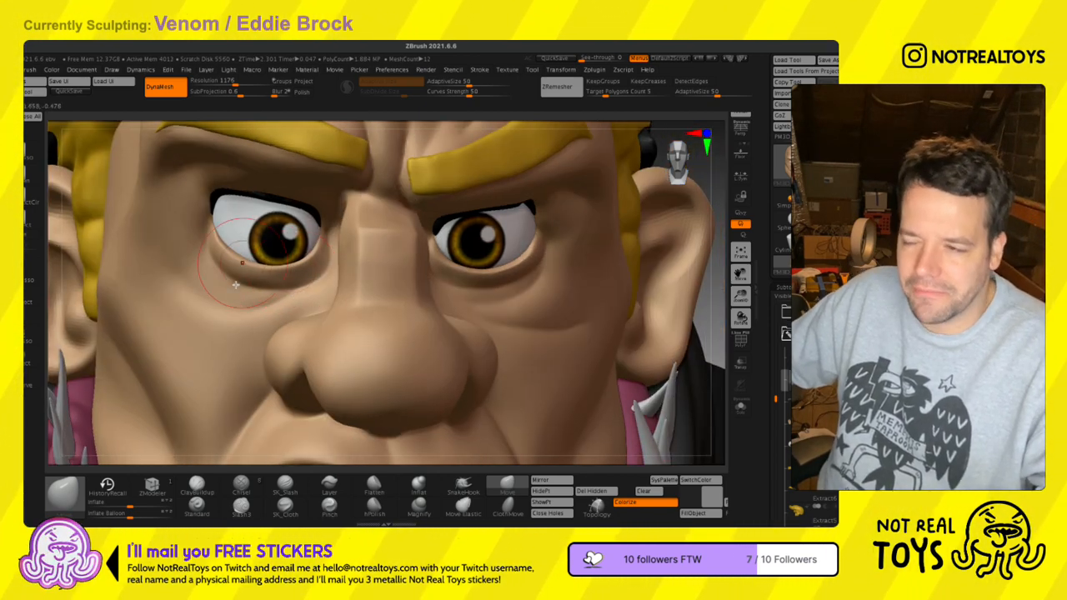
key(s)
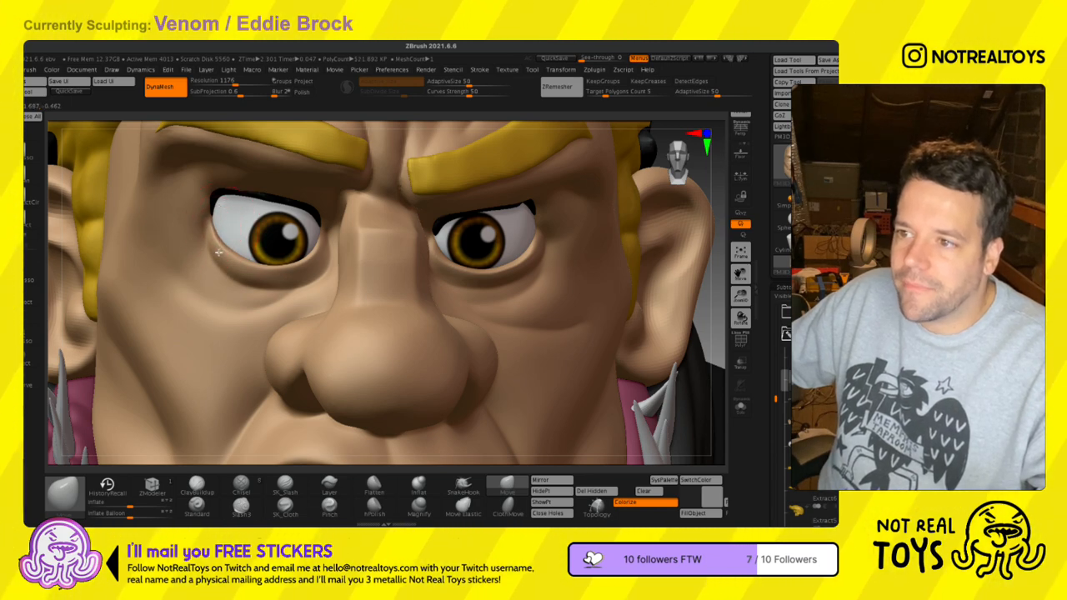
mouse_move(296, 274)
right_down()
mouse_move(313, 261)
mouse_move(276, 287)
right_up()
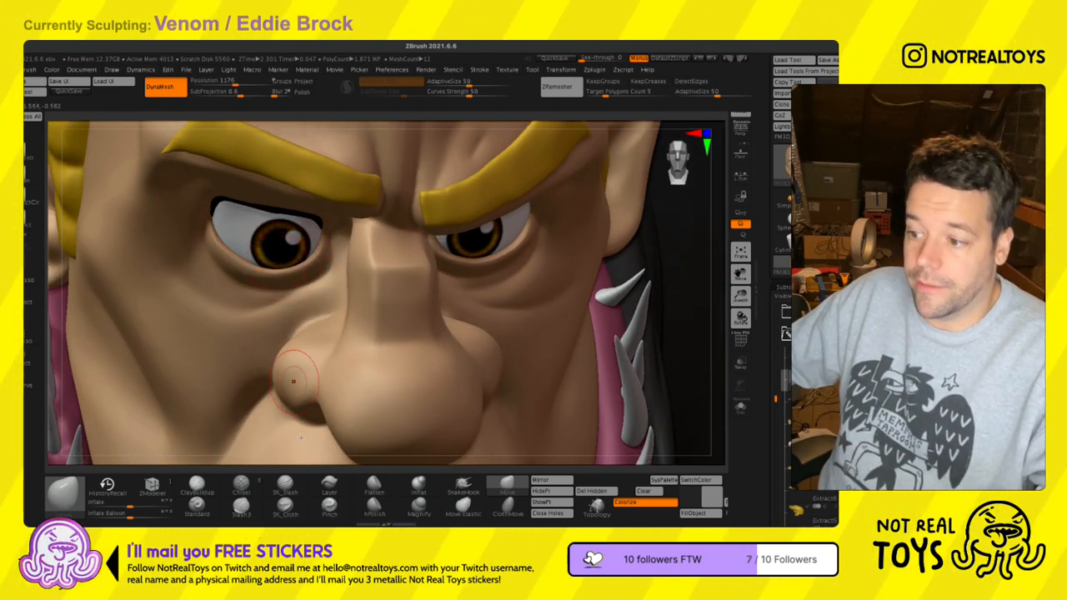
- Polish the surface inside Eddie's right eye socket with the hPolish brush while the face is isolated
click(375, 506)
click(740, 407)
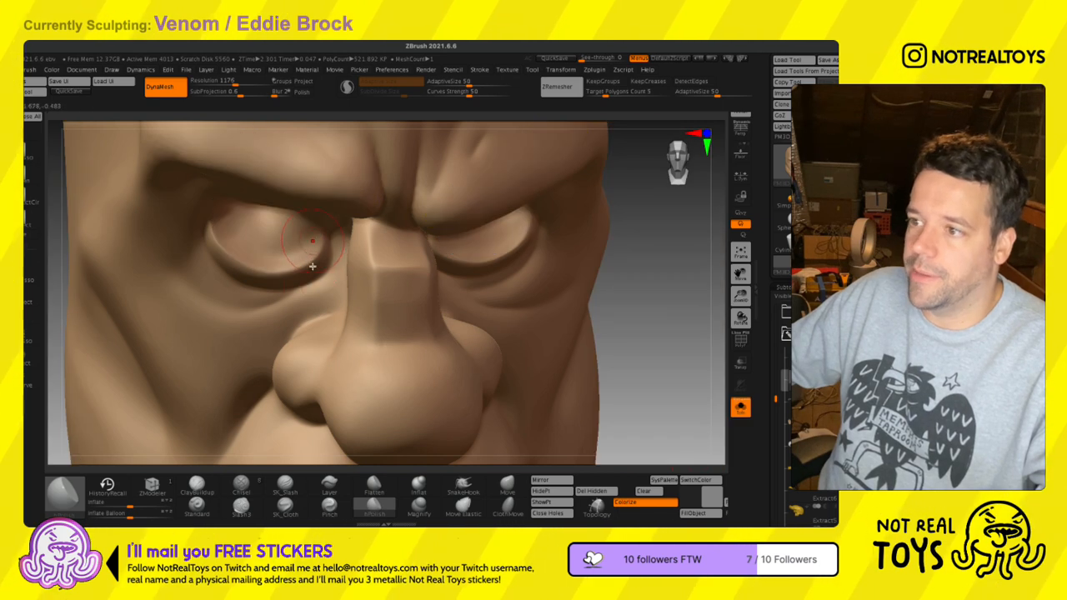
mouse_move(232, 252)
mouse_down()
mouse_move(245, 238)
mouse_move(288, 249)
mouse_move(290, 231)
mouse_up()
mouse_move(333, 266)
right_down()
mouse_move(459, 271)
mouse_move(504, 236)
right_up()
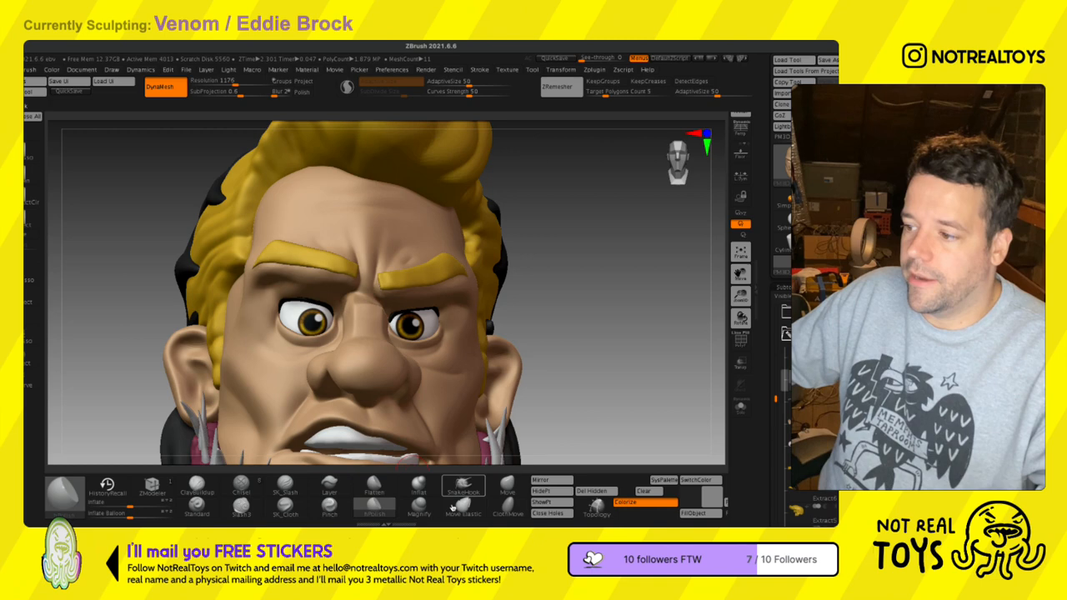
- Examine the head, upper body, back and full figure from several angles to judge the finished eyes
click(506, 484)
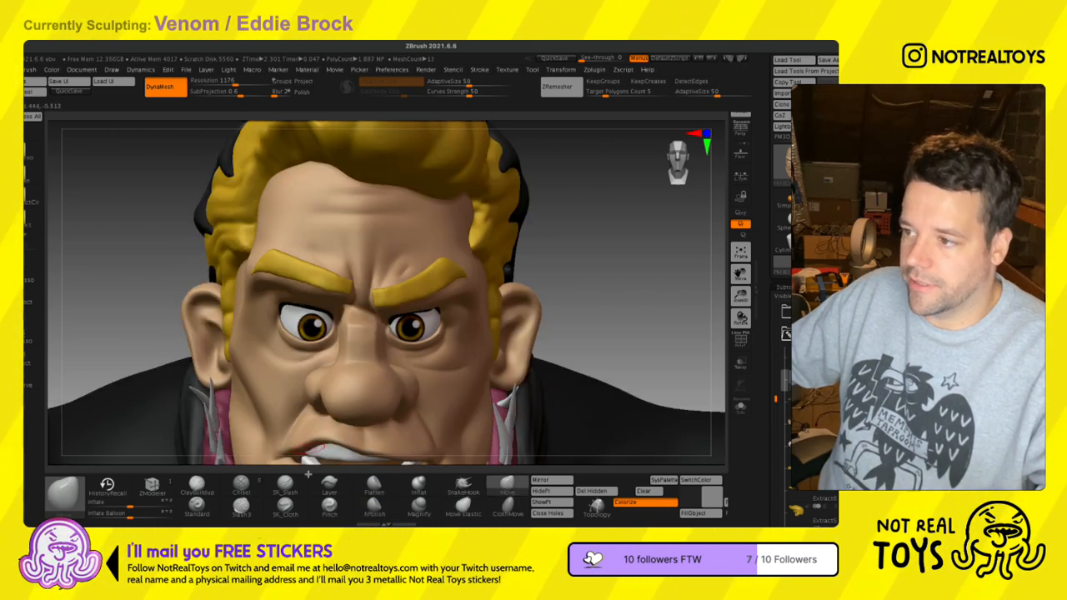
ctrl+right_drag(336, 310, 422, 279)
alt+right_drag(406, 331, 391, 210)
ctrl+right_drag(405, 275, 412, 331)
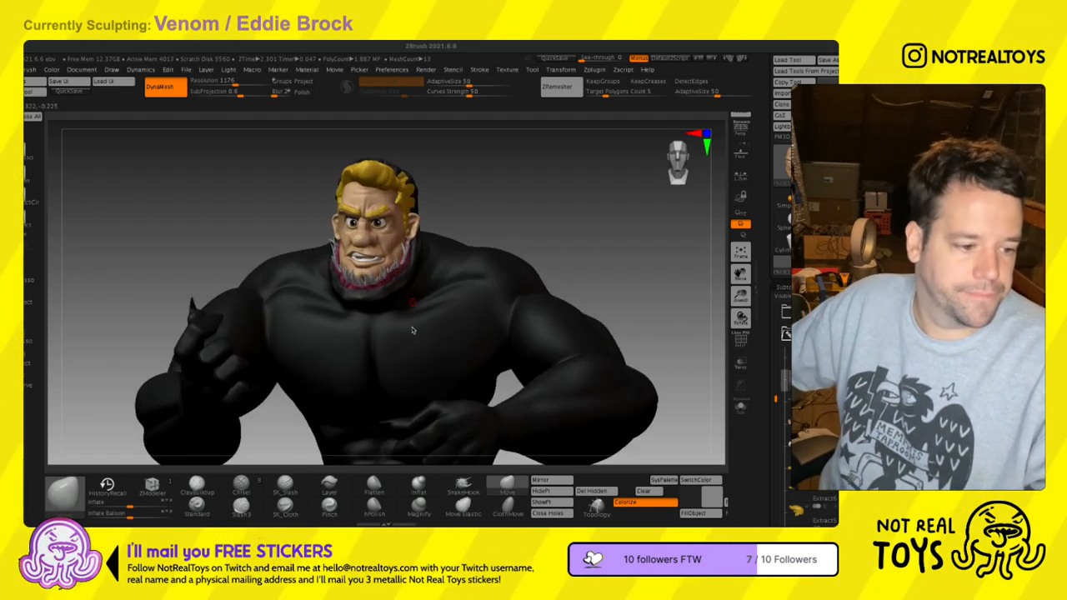
right_drag(412, 331, 401, 342)
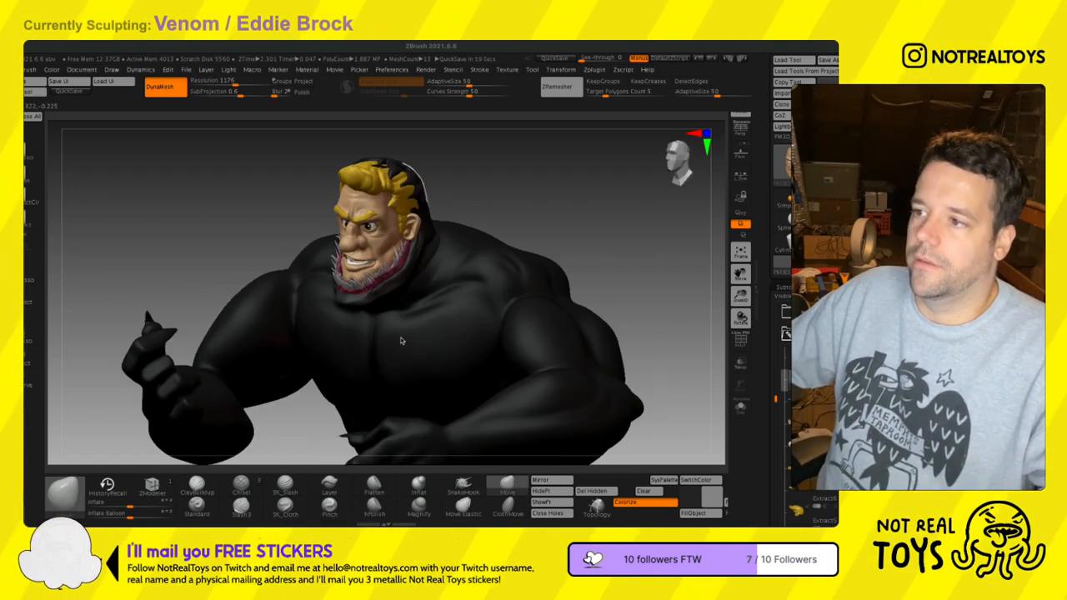
right_drag(471, 346, 482, 333)
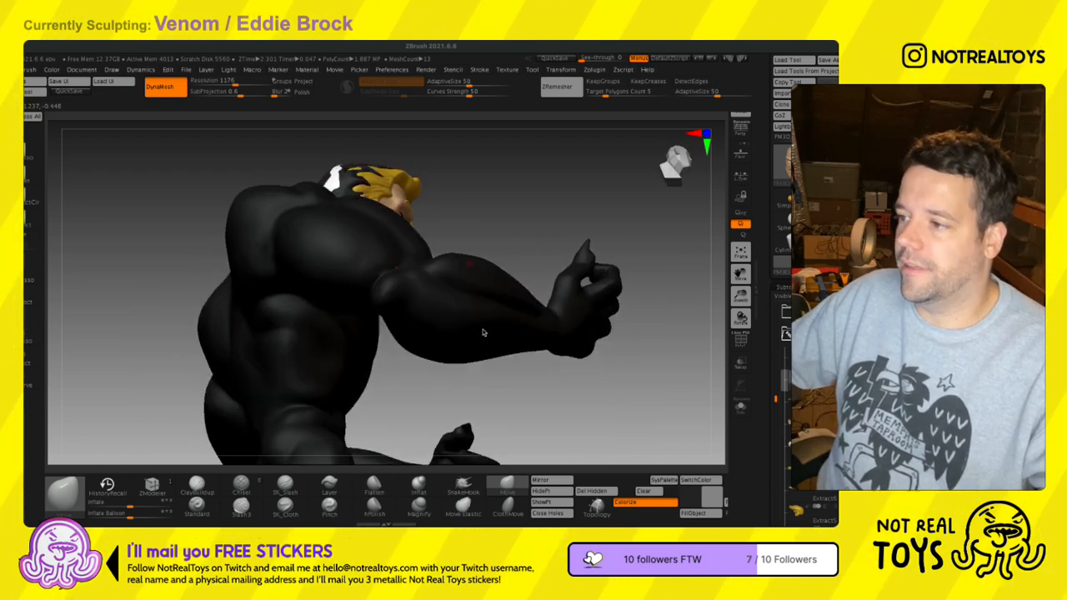
right_drag(508, 275, 457, 367)
ctrl+right_drag(457, 367, 474, 292)
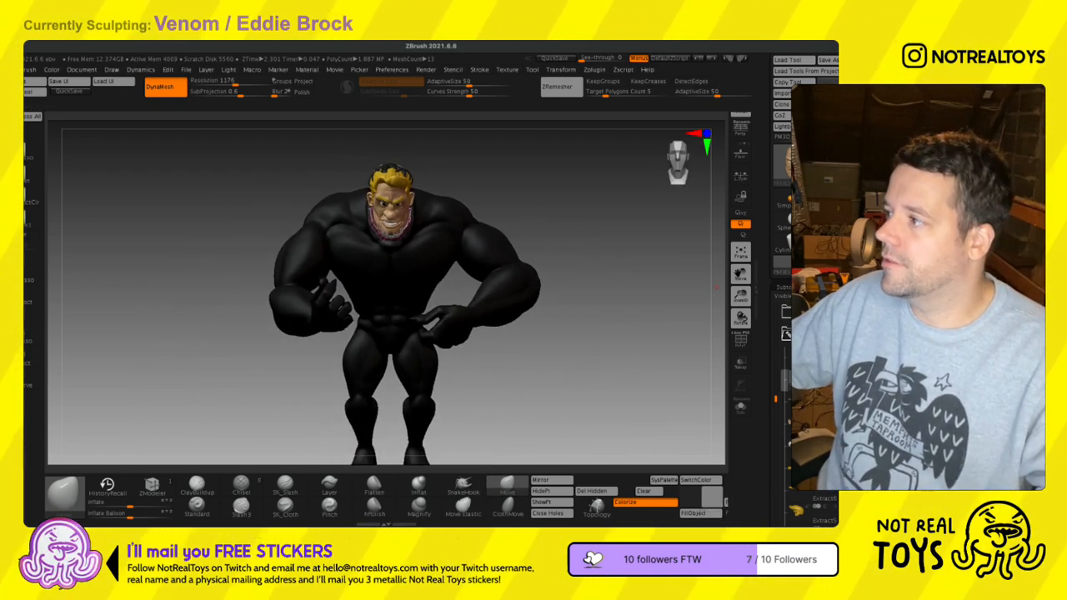
- Find and select the Extract11 subtool, with the head and shoulders framed closely
drag(768, 327, 768, 178)
drag(776, 269, 774, 292)
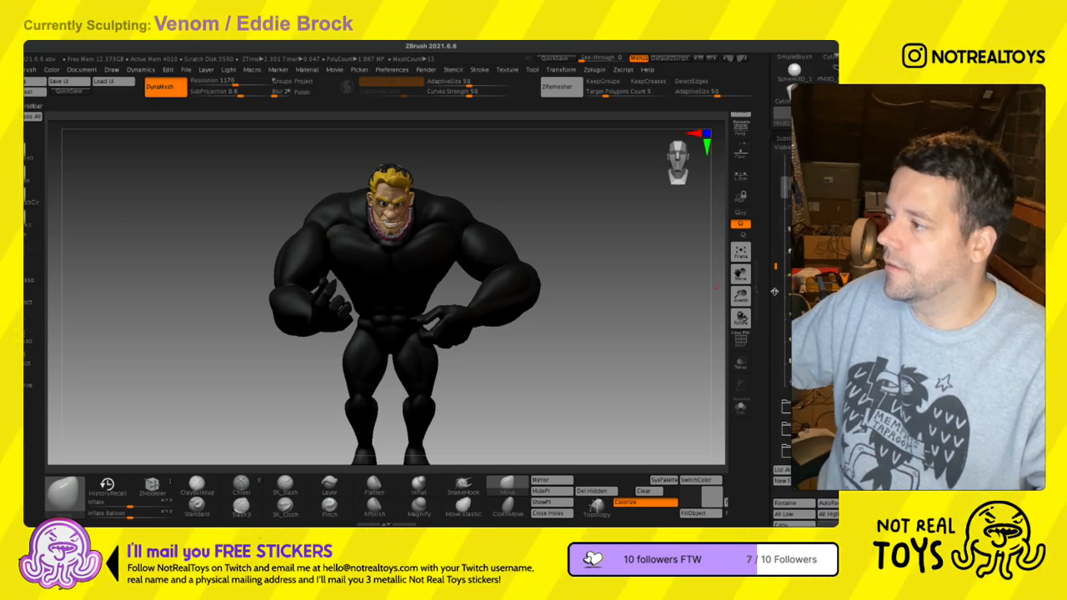
click(807, 276)
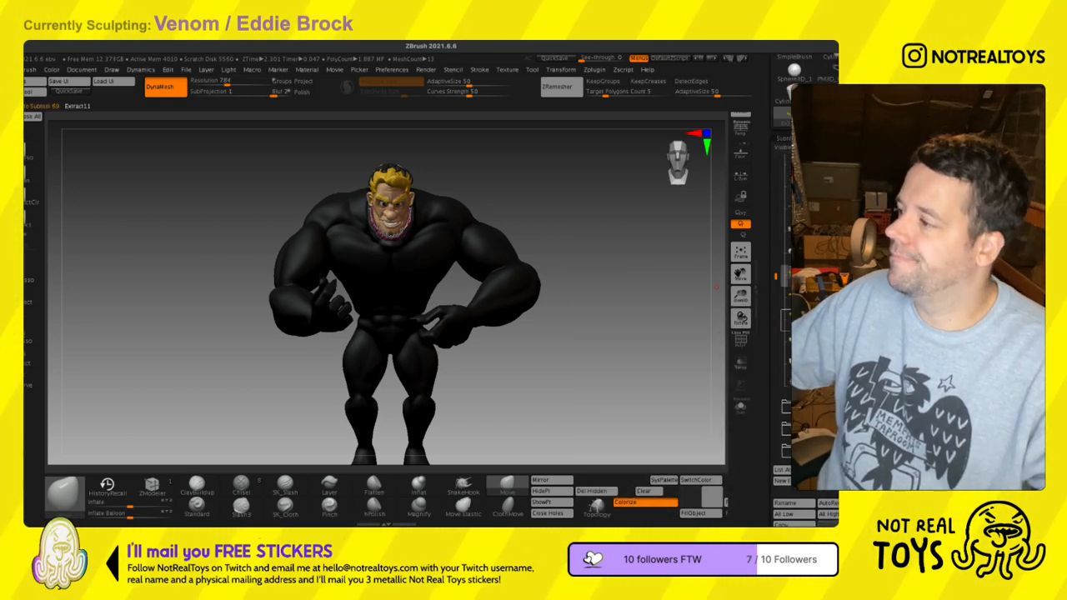
mouse_move(509, 324)
ctrl+right_down()
mouse_move(477, 326)
mouse_move(407, 251)
mouse_move(404, 235)
mouse_move(416, 237)
ctrl+right_up()
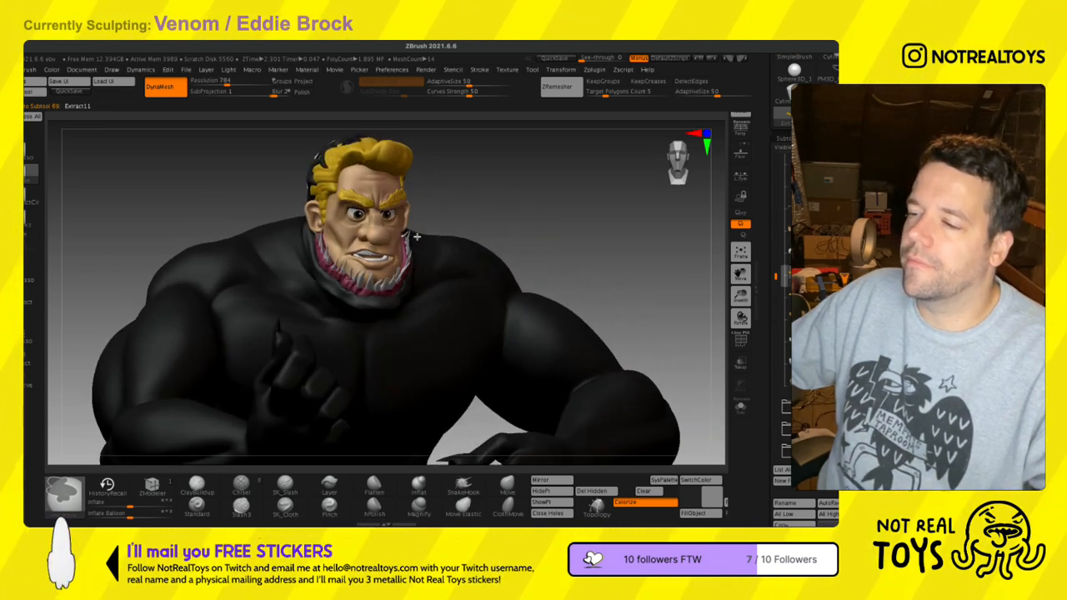
- Examine the head, upper body and full figure from the front and at slight angles, and abort the running auto-save
mouse_move(464, 264)
right_down()
mouse_move(484, 266)
mouse_move(465, 238)
right_up()
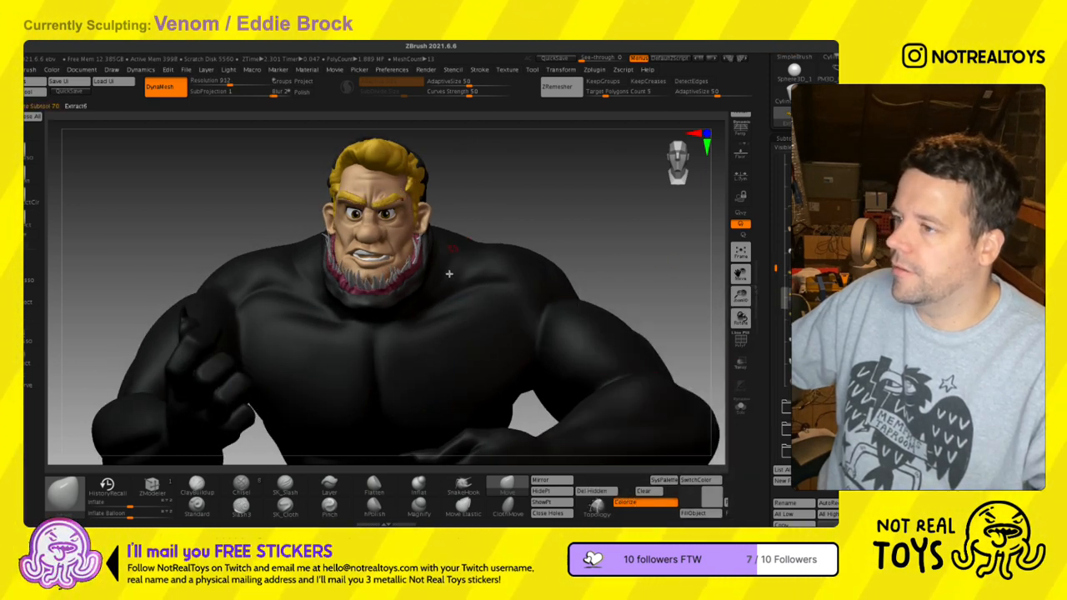
right_drag(451, 273, 448, 275)
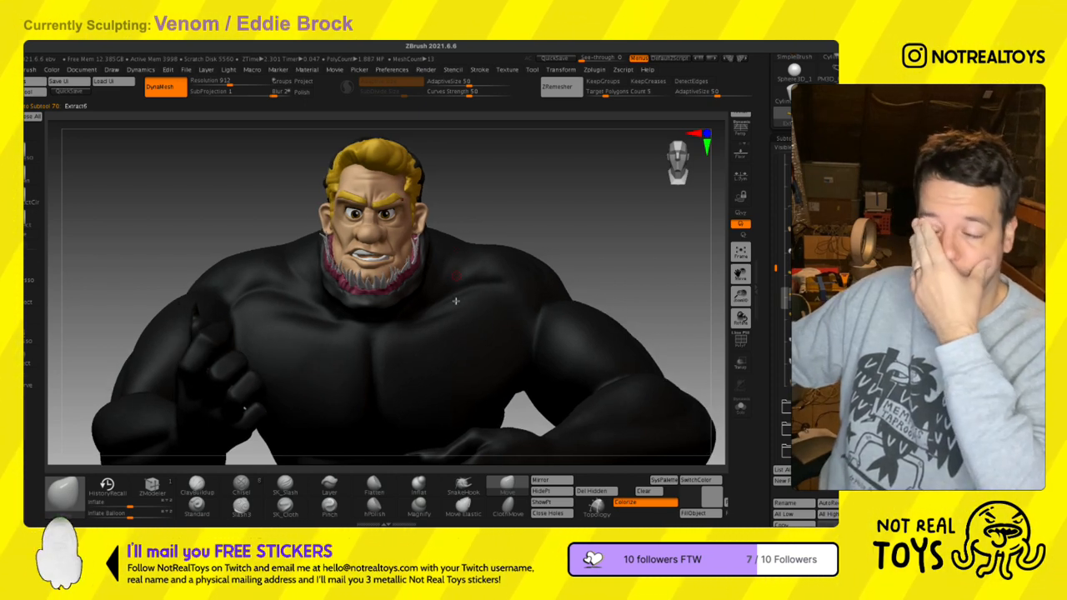
right_drag(457, 297, 570, 282)
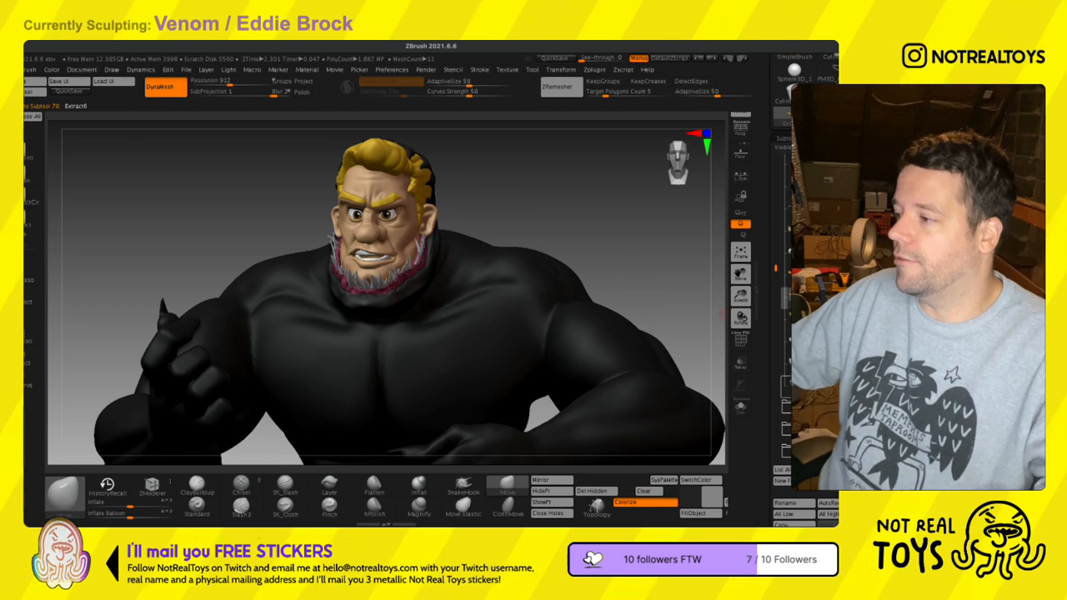
alt+right_drag(372, 344, 388, 390)
alt+right_drag(448, 346, 384, 219)
drag(775, 293, 775, 246)
click(787, 234)
ctrl+right_drag(548, 369, 471, 244)
alt+right_drag(512, 286, 432, 377)
ctrl+right_drag(450, 322, 442, 293)
ctrl+right_drag(479, 325, 483, 381)
mouse_move(455, 280)
right_down()
mouse_move(396, 279)
mouse_move(462, 290)
right_up()
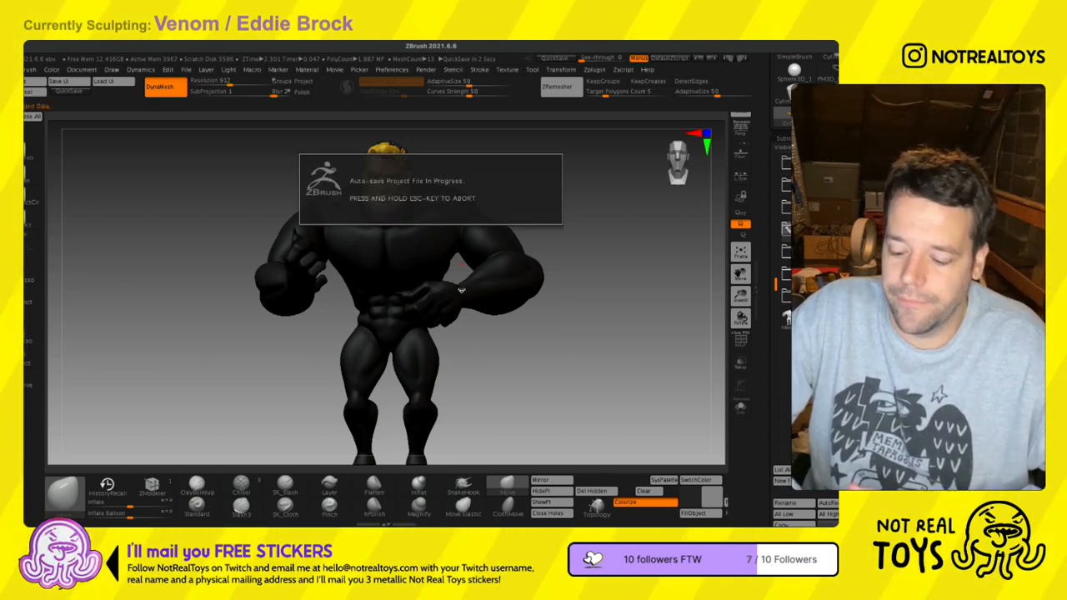
key(Escape)
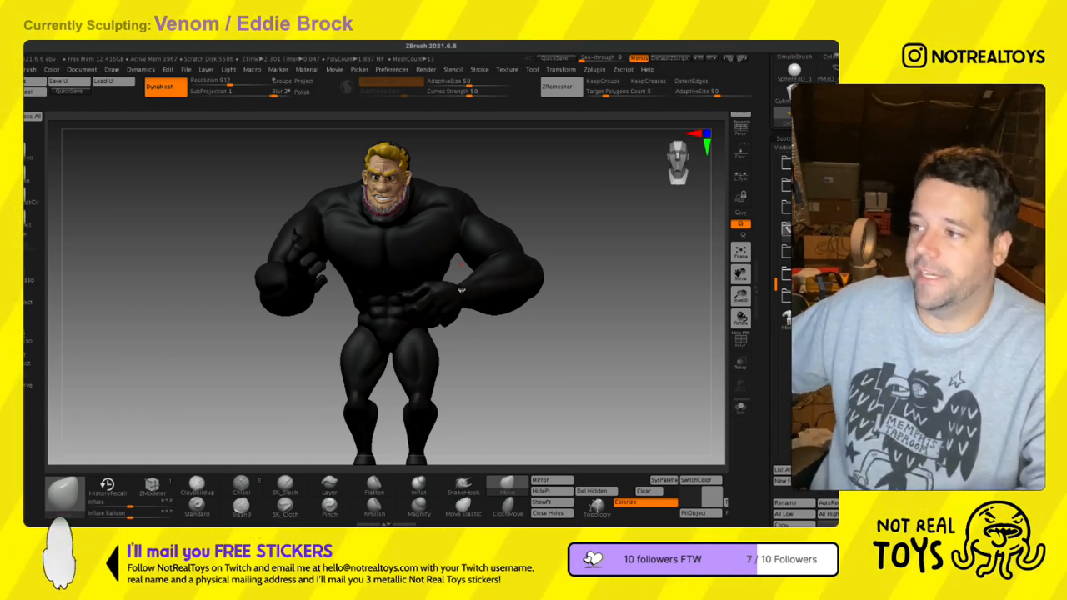
- Examine the figure in side profile, at full length and in closer views of the head and torso
mouse_move(536, 321)
mouse_down()
mouse_move(380, 334)
mouse_move(468, 307)
mouse_up()
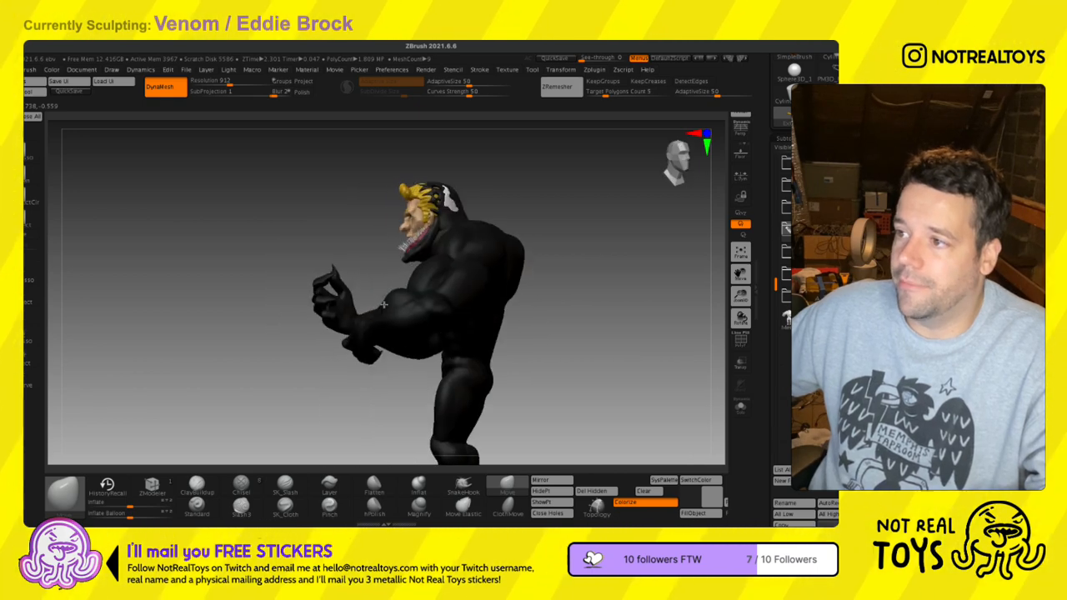
drag(472, 305, 460, 305)
ctrl+right_drag(460, 304, 525, 242)
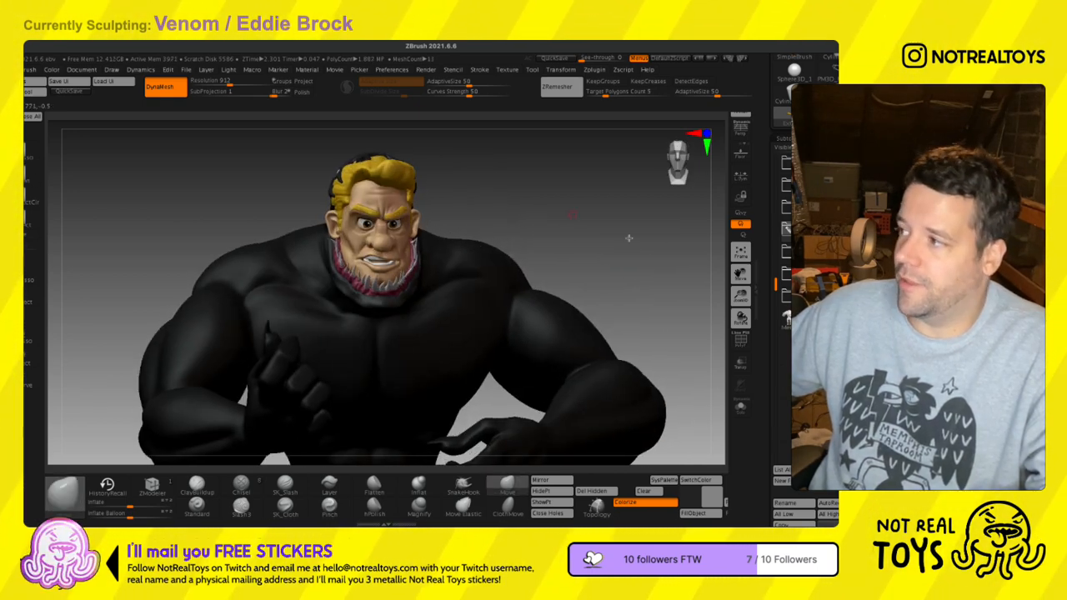
drag(775, 358, 757, 282)
right_drag(494, 288, 432, 217)
right_drag(460, 288, 514, 357)
ctrl+right_drag(430, 329, 402, 289)
ctrl+right_drag(442, 355, 421, 286)
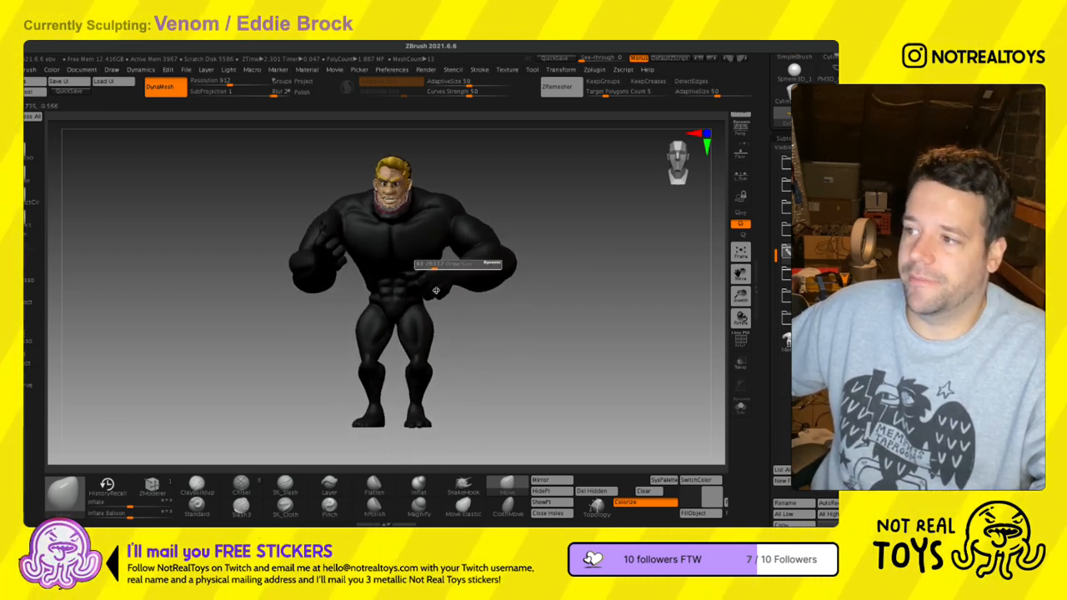
right_drag(457, 315, 459, 316)
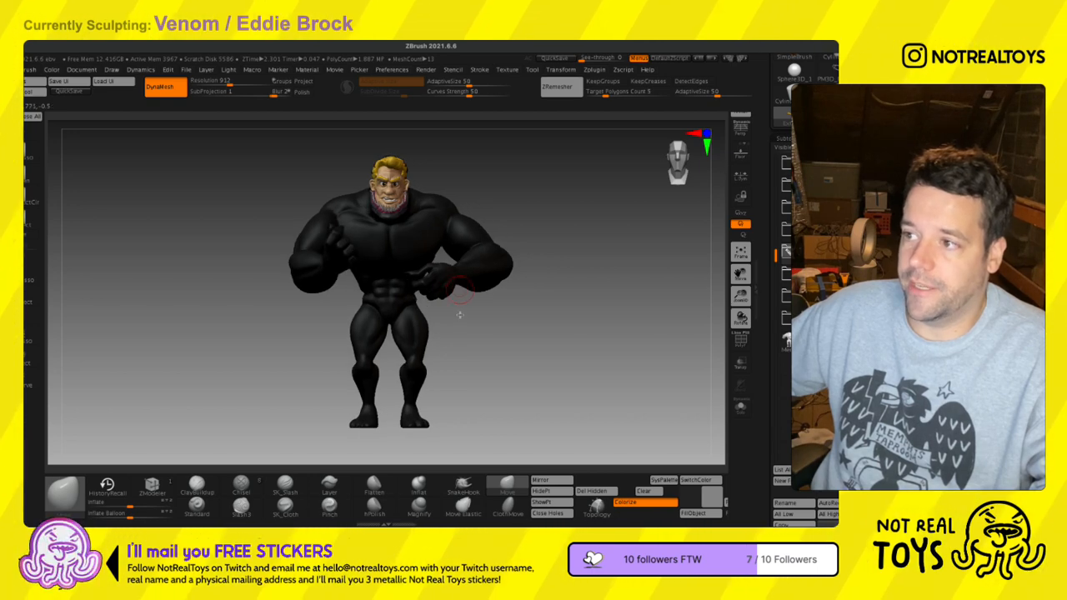
mouse_move(424, 257)
ctrl+right_down()
mouse_move(432, 362)
mouse_move(419, 256)
ctrl+right_up()
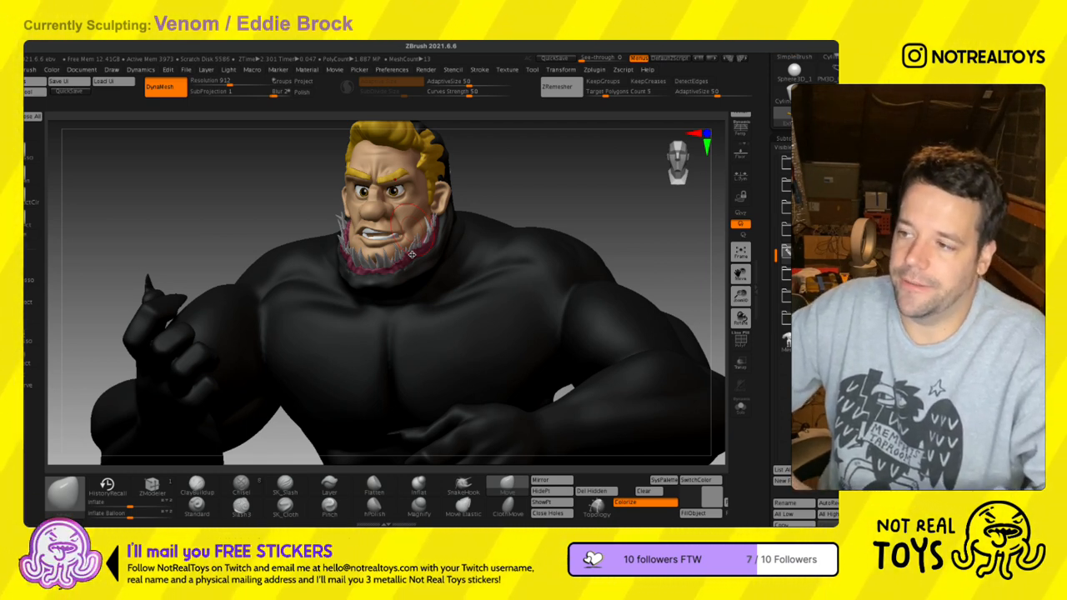
alt+right_drag(412, 254, 423, 235)
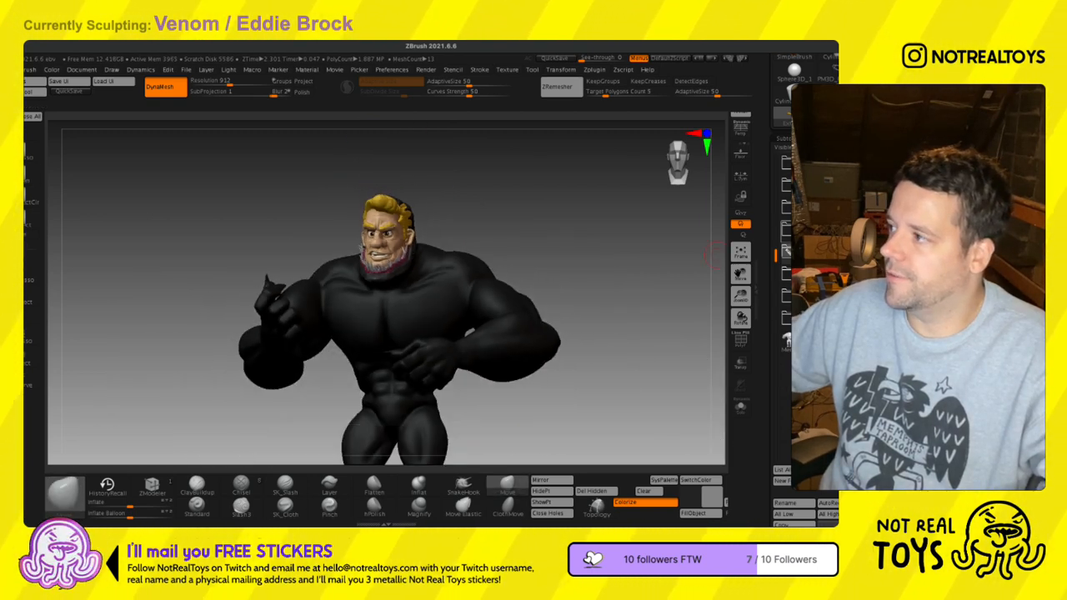
- Compare the figure with and without the tendrils folder from several angles, leaving the tendrils shown on the body
click(838, 232)
right_drag(555, 292, 531, 296)
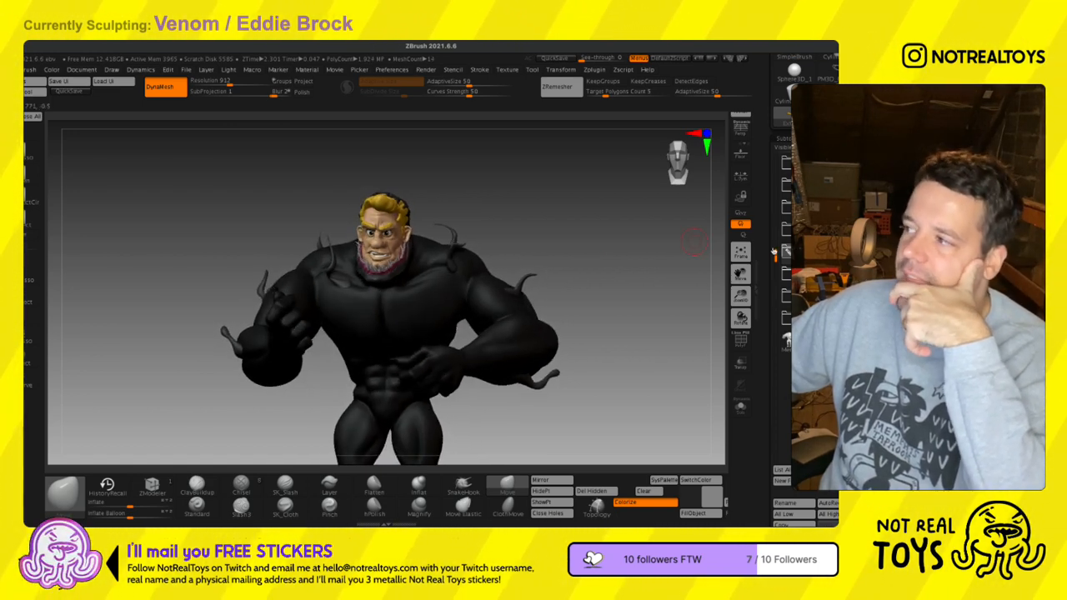
mouse_move(506, 262)
right_down()
mouse_move(473, 266)
mouse_move(513, 281)
mouse_move(555, 279)
mouse_move(503, 268)
right_up()
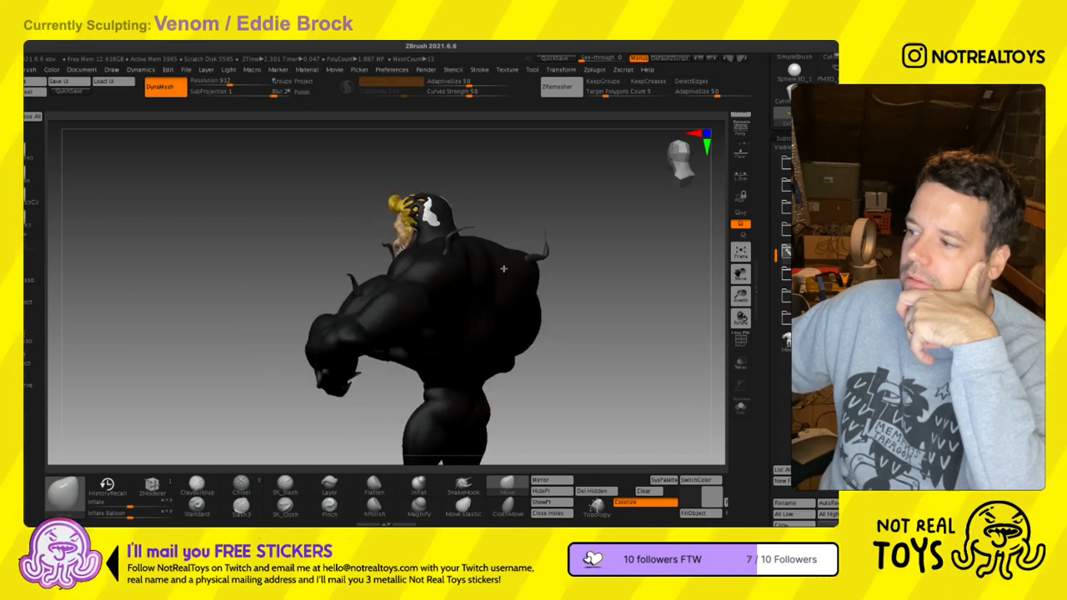
click(727, 503)
mouse_move(472, 339)
right_down()
mouse_move(504, 343)
mouse_move(451, 333)
mouse_move(466, 340)
right_up()
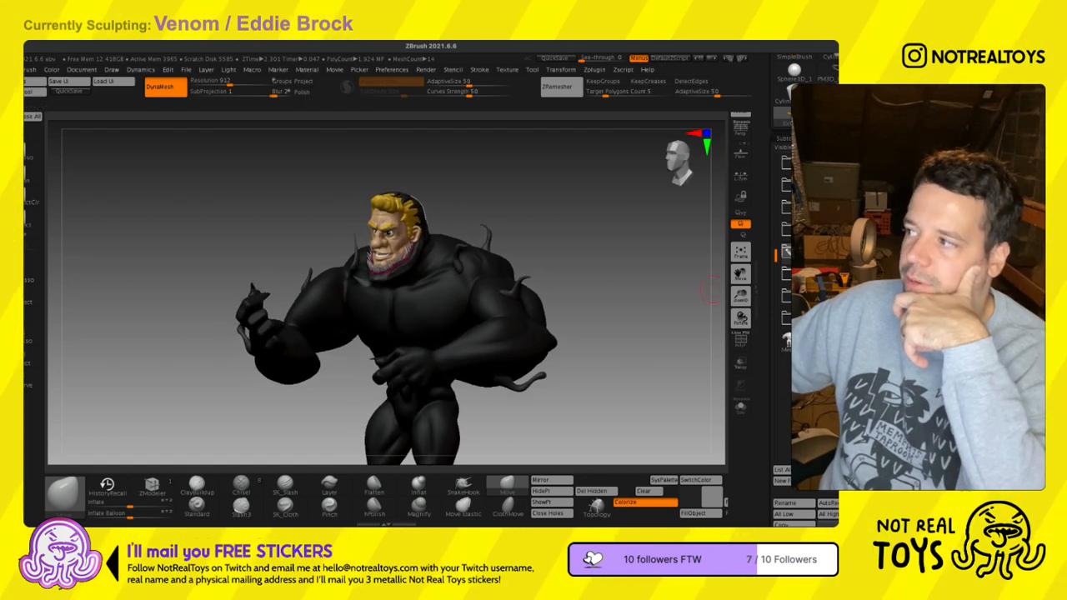
click(846, 253)
click(846, 253)
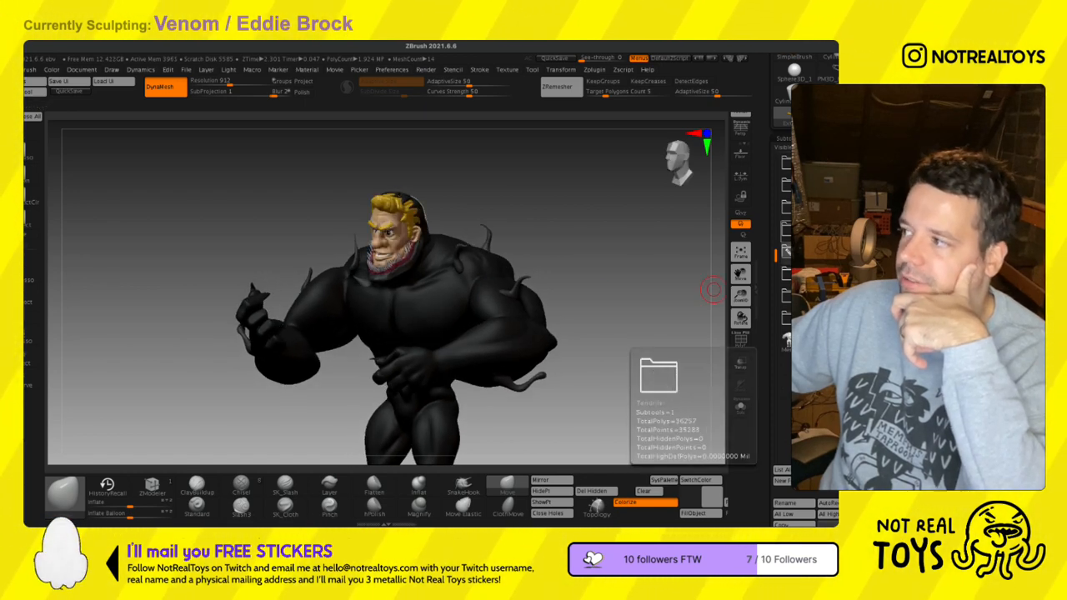
right_drag(603, 300, 624, 298)
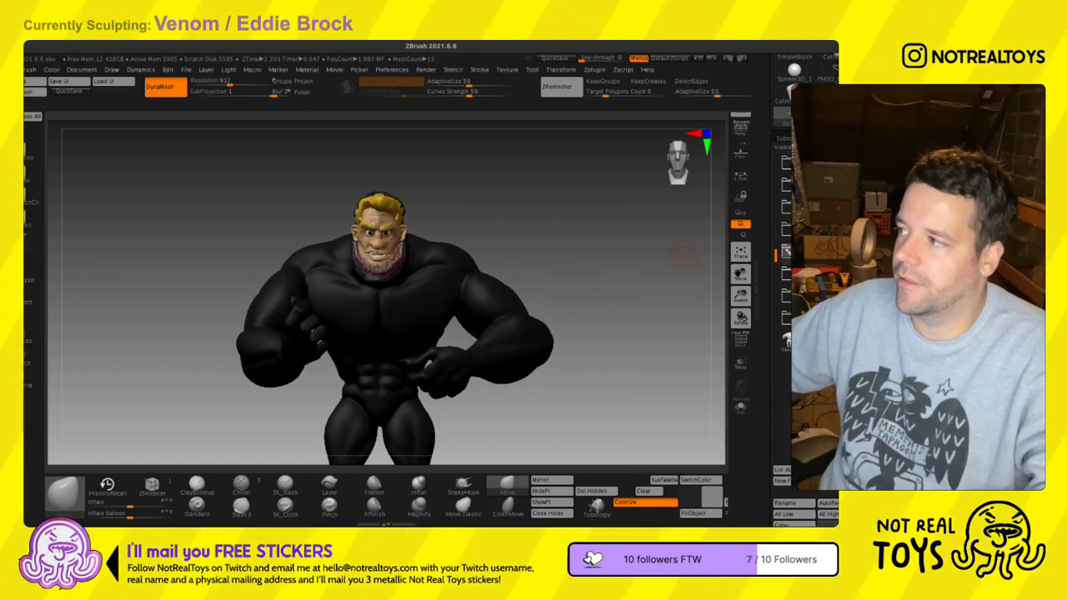
click(847, 232)
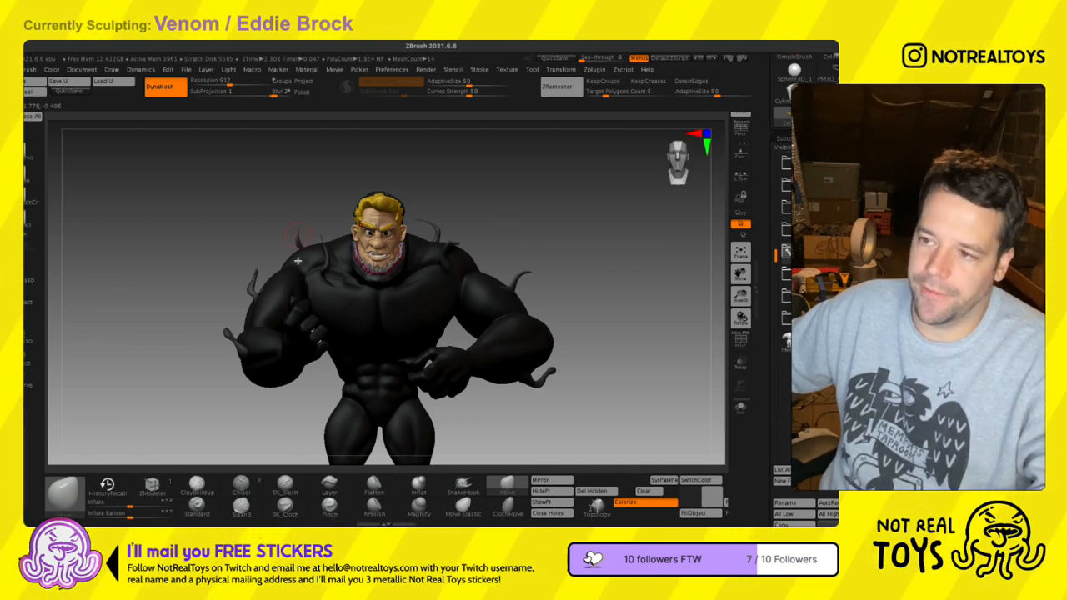
mouse_move(281, 286)
ctrl+right_down()
mouse_move(280, 306)
mouse_move(243, 321)
ctrl+right_up()
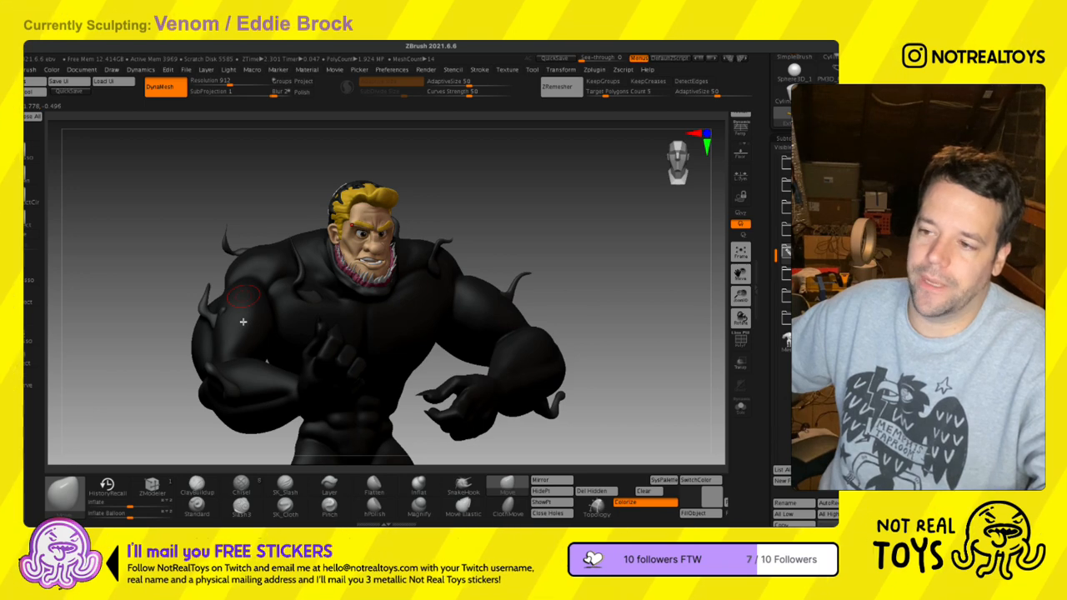
mouse_move(246, 322)
right_down()
mouse_move(238, 309)
mouse_move(182, 330)
mouse_move(149, 302)
right_up()
mouse_move(431, 335)
right_down()
mouse_move(380, 344)
mouse_move(437, 255)
mouse_move(426, 251)
mouse_move(467, 315)
right_up()
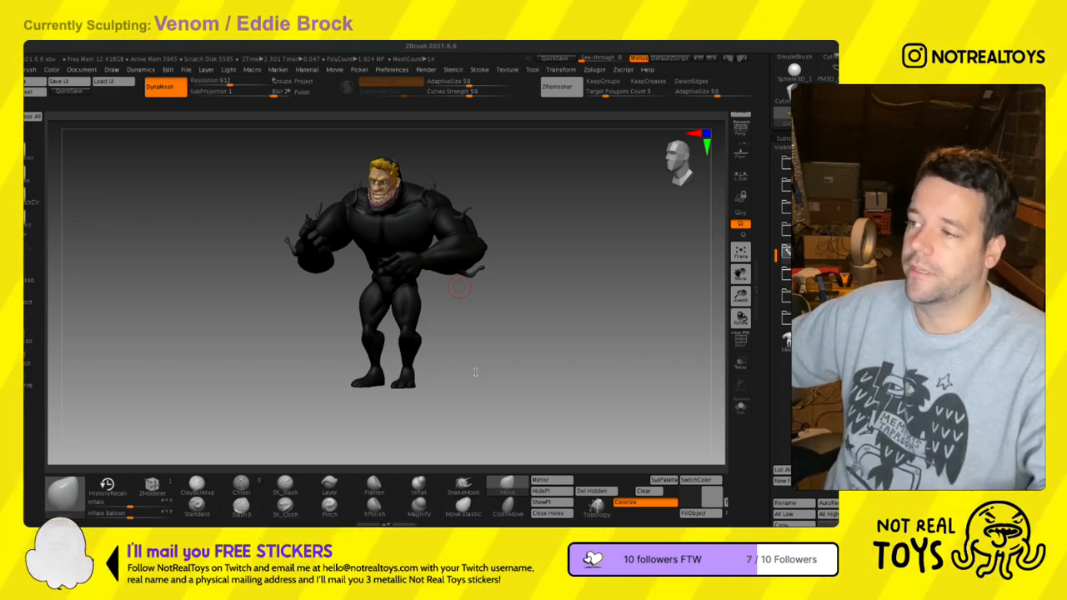
mouse_move(498, 268)
shift+right_down()
mouse_move(392, 305)
mouse_move(511, 303)
mouse_move(527, 276)
shift+right_up()
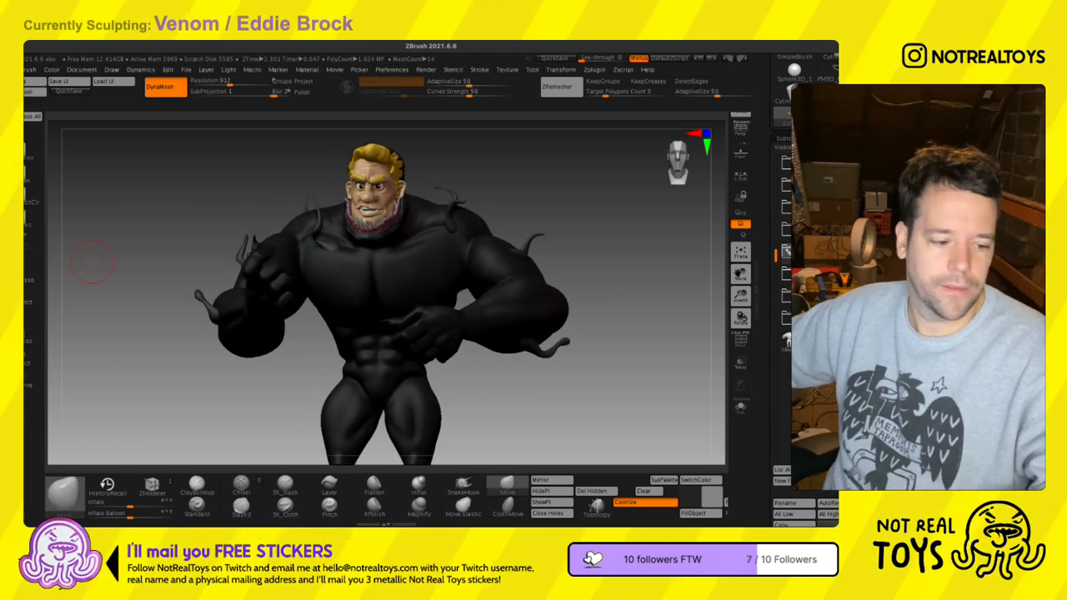